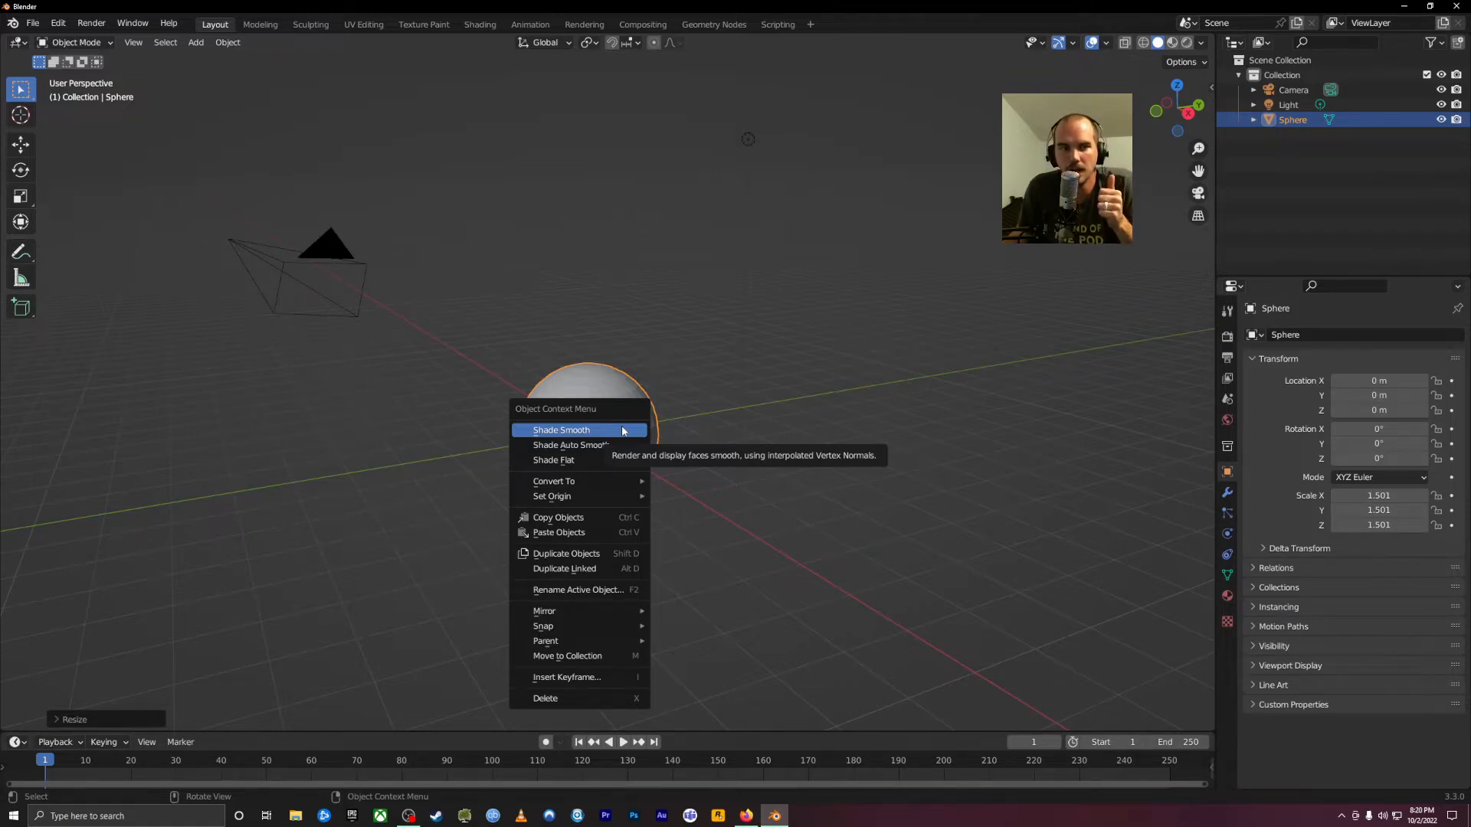
Shade the sphere smooth and raise it about 1.77 m along the Z axis
left_click(623, 430)
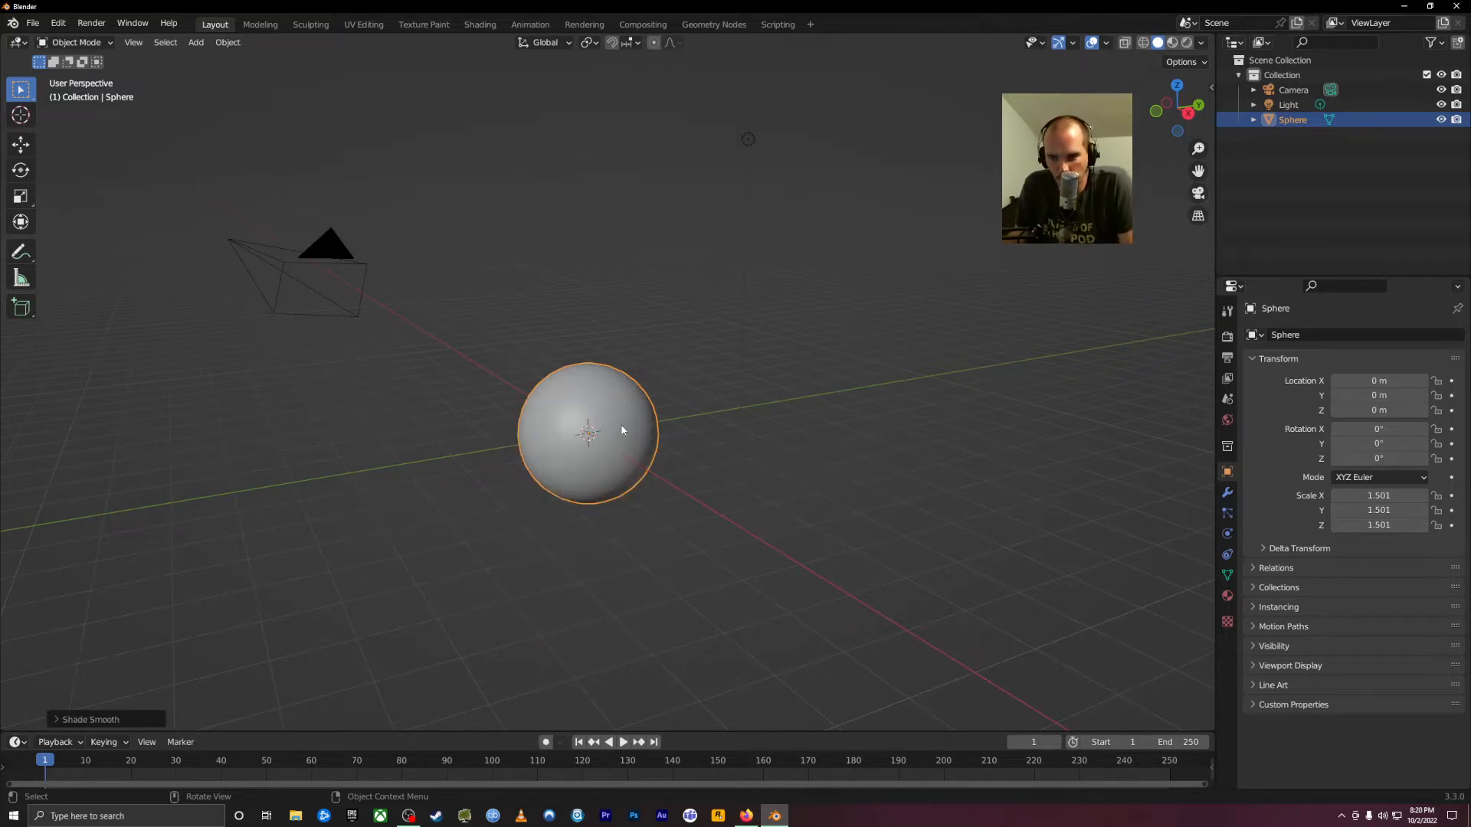
key("g")
key("z")
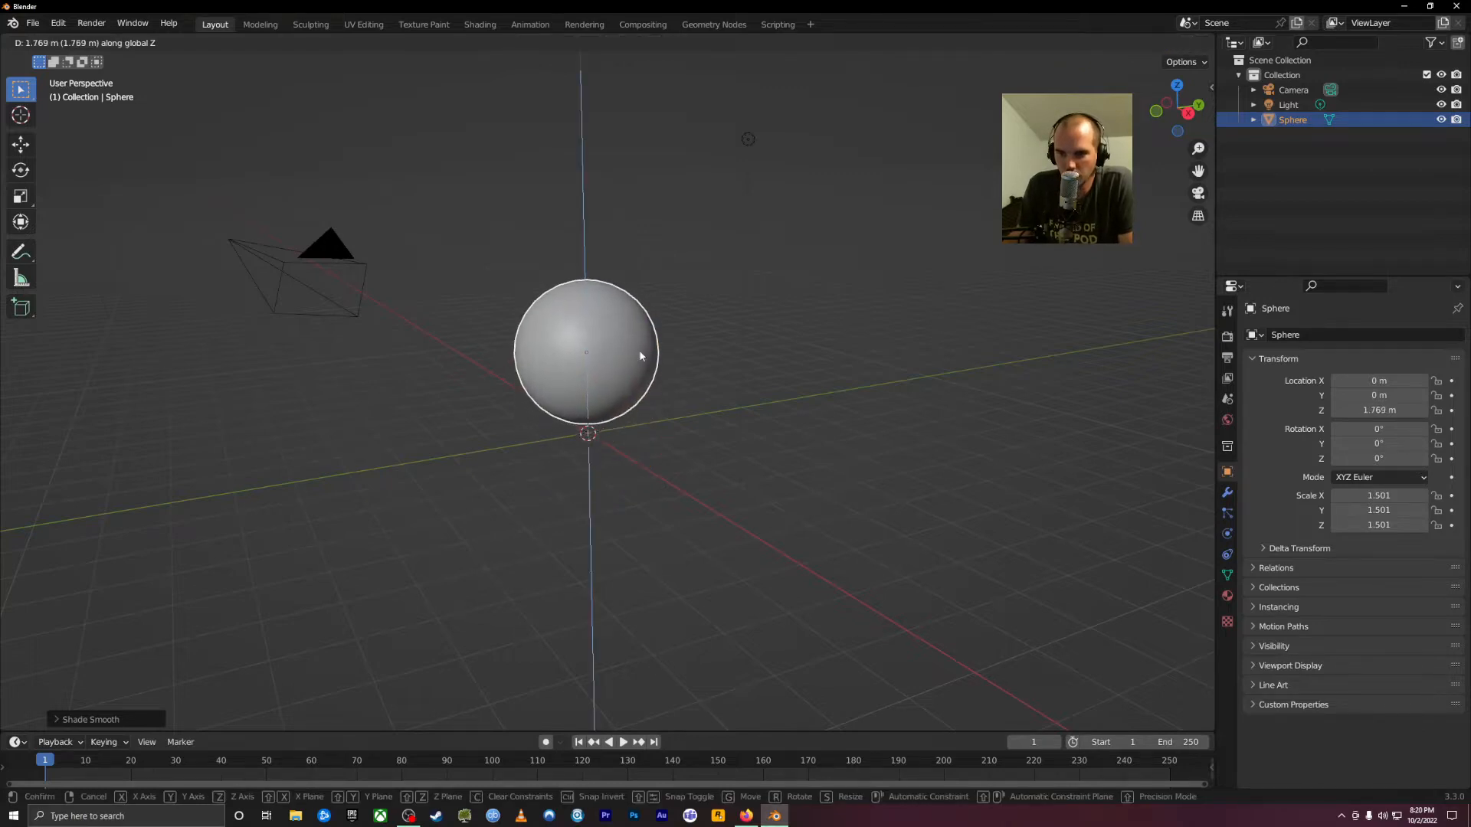
left_click(643, 354)
Add a plane under the sphere as a floor and scale it up to about 11.8
key("shift+a")
mouse_move(678, 441)
left_click(734, 439)
key("s")
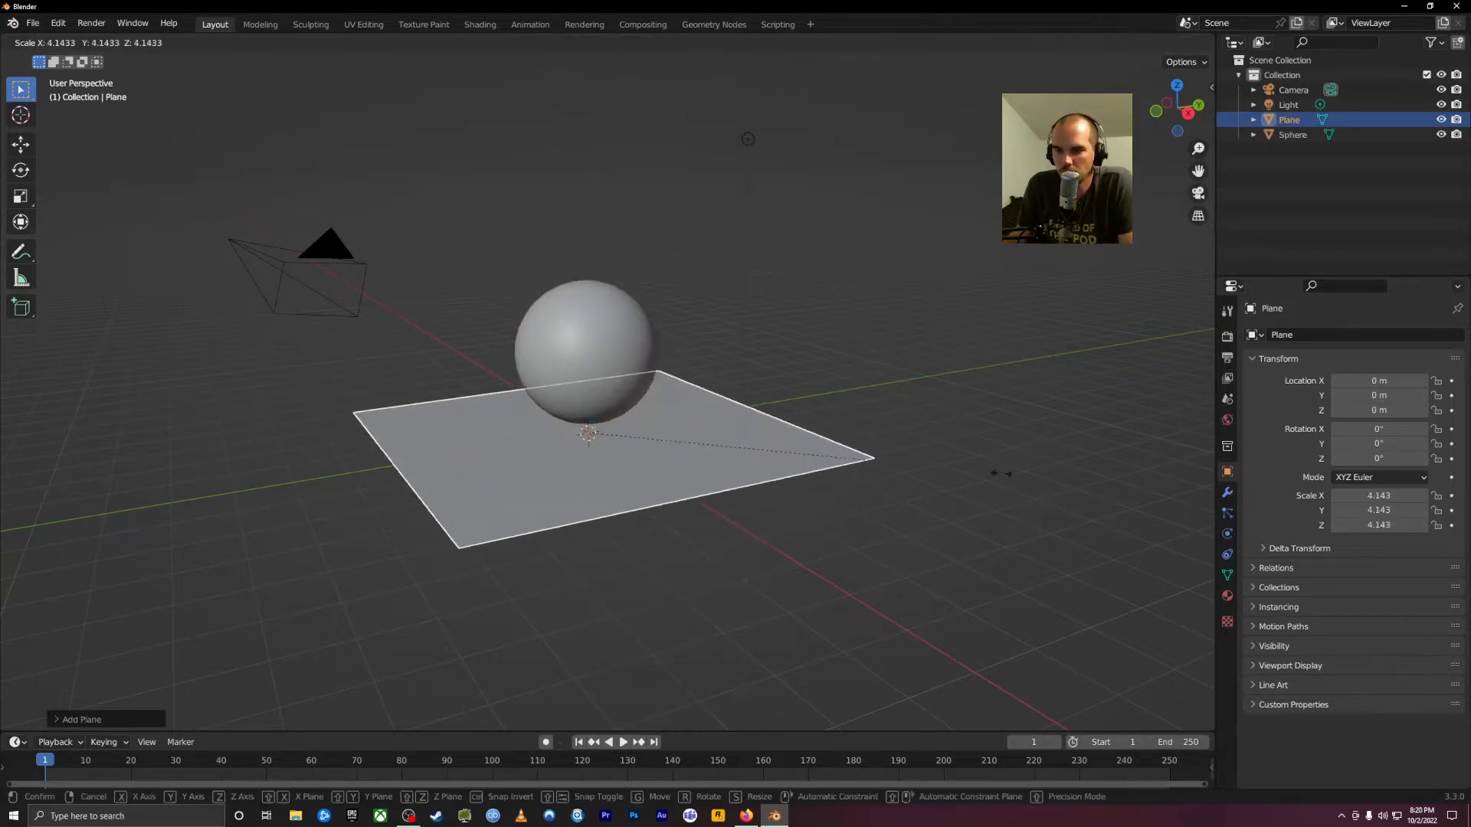
left_click(447, 552)
middle_click_drag(659, 564, 798, 559)
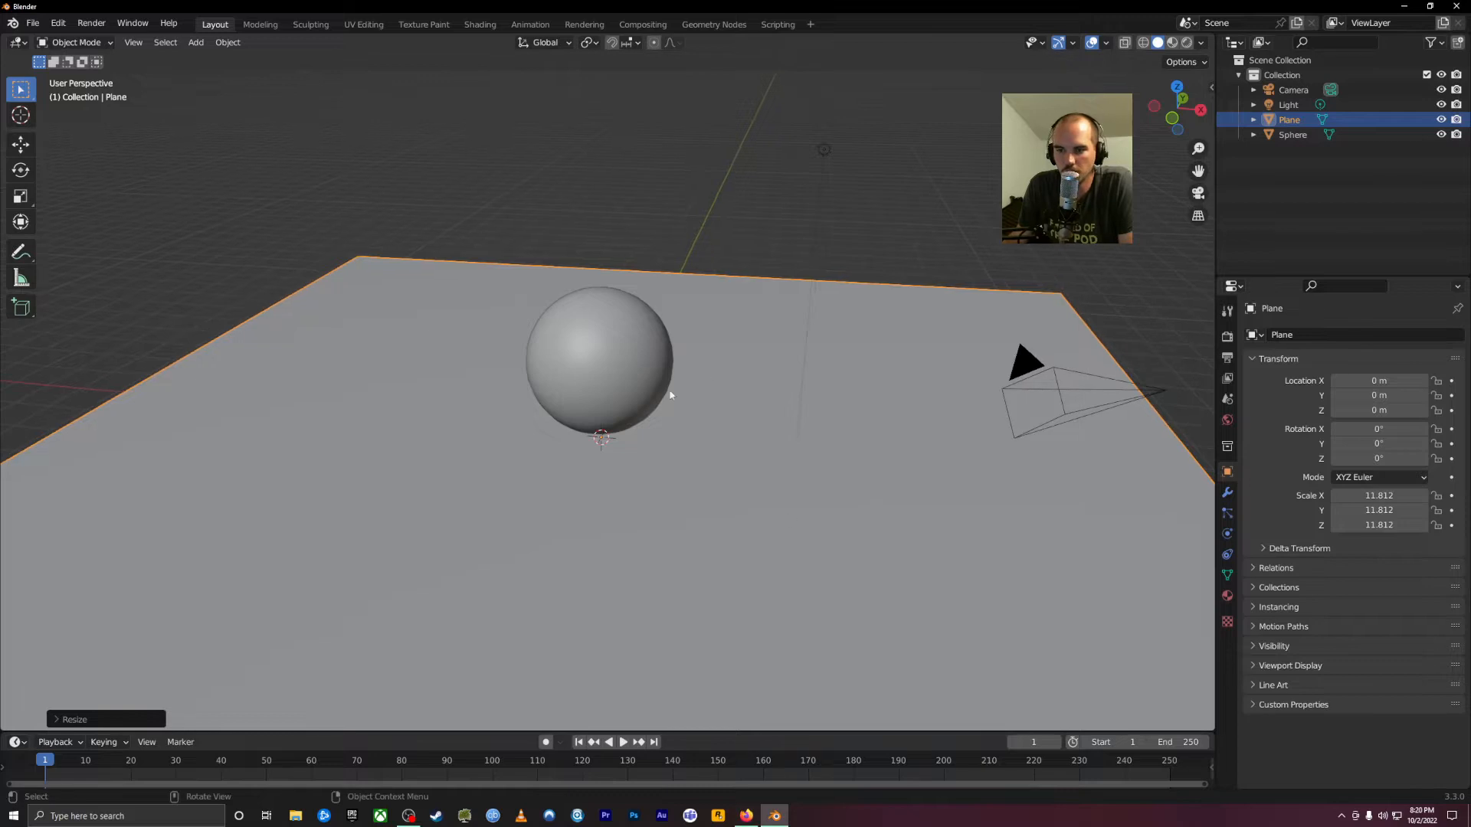
Select the sphere and switch to the Shading workspace
left_click(666, 392)
middle_click_drag(666, 392, 719, 416)
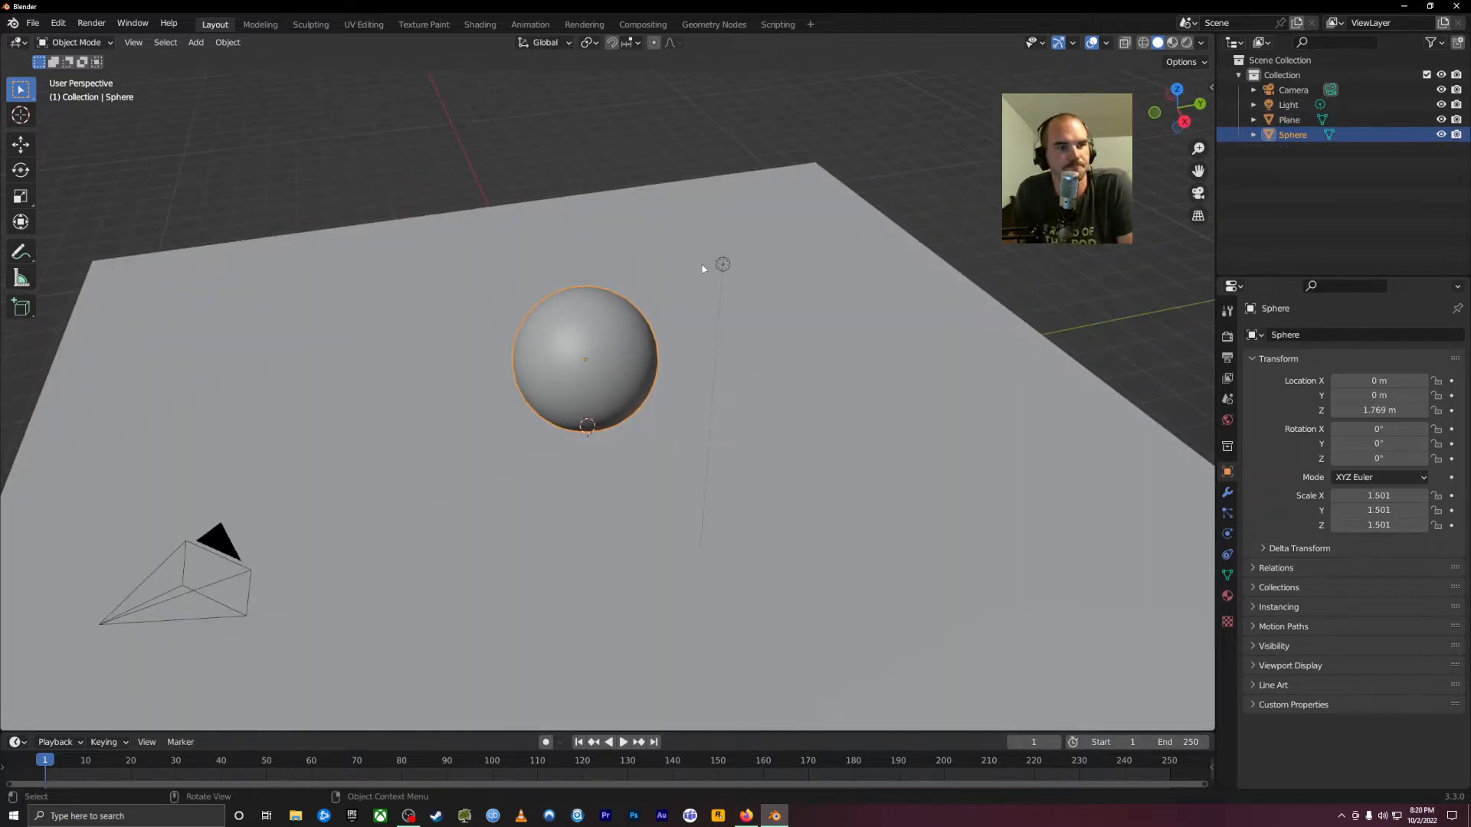
middle_click_drag(788, 562, 786, 519)
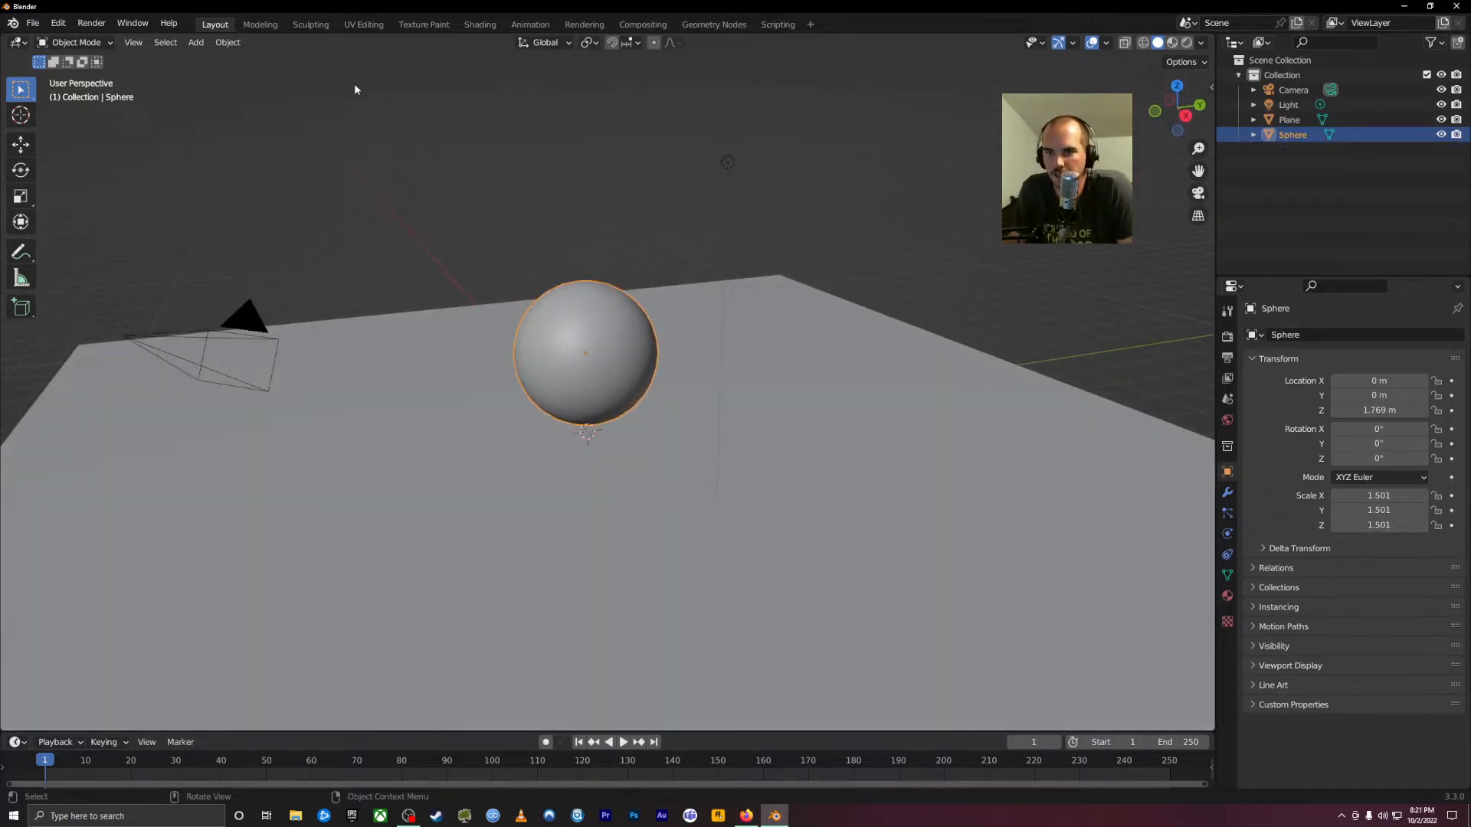
left_click(476, 25)
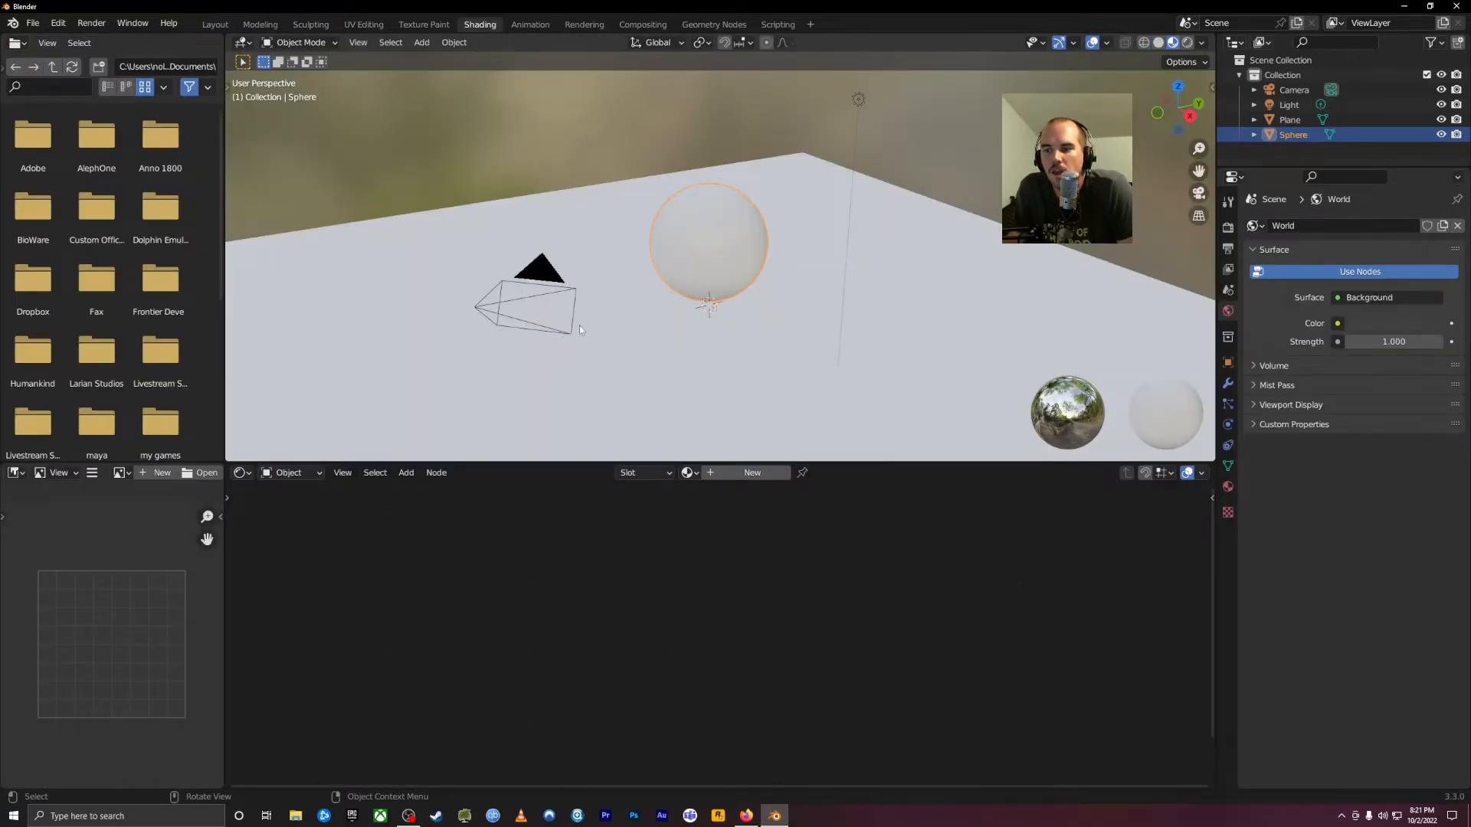
mouse_move(579, 325)
middle_mouse_down()
mouse_move(662, 300)
mouse_move(571, 299)
middle_mouse_up()
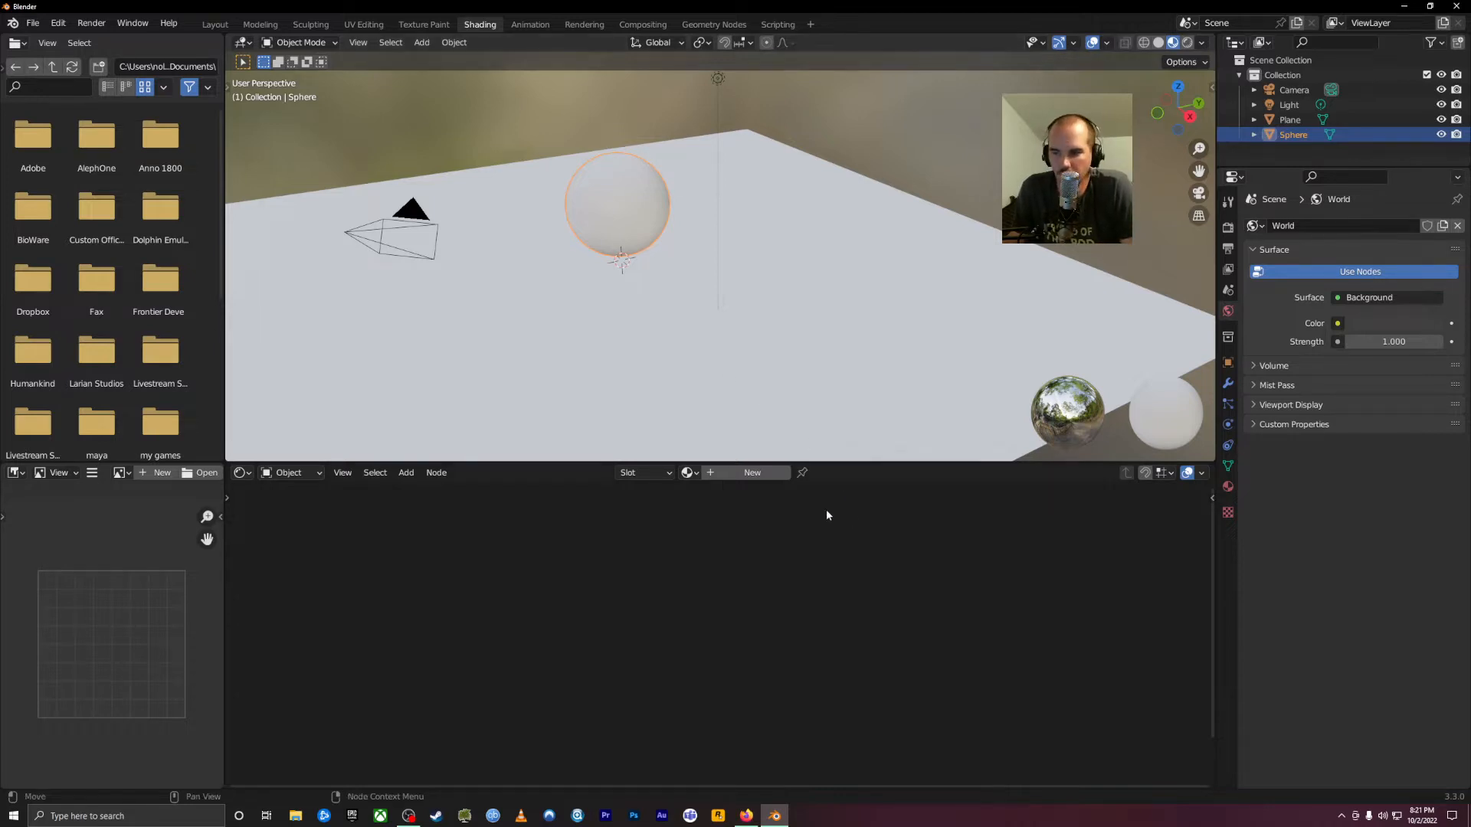
Show the sphere's material properties and switch the viewport to rendered shading
left_click(1227, 485)
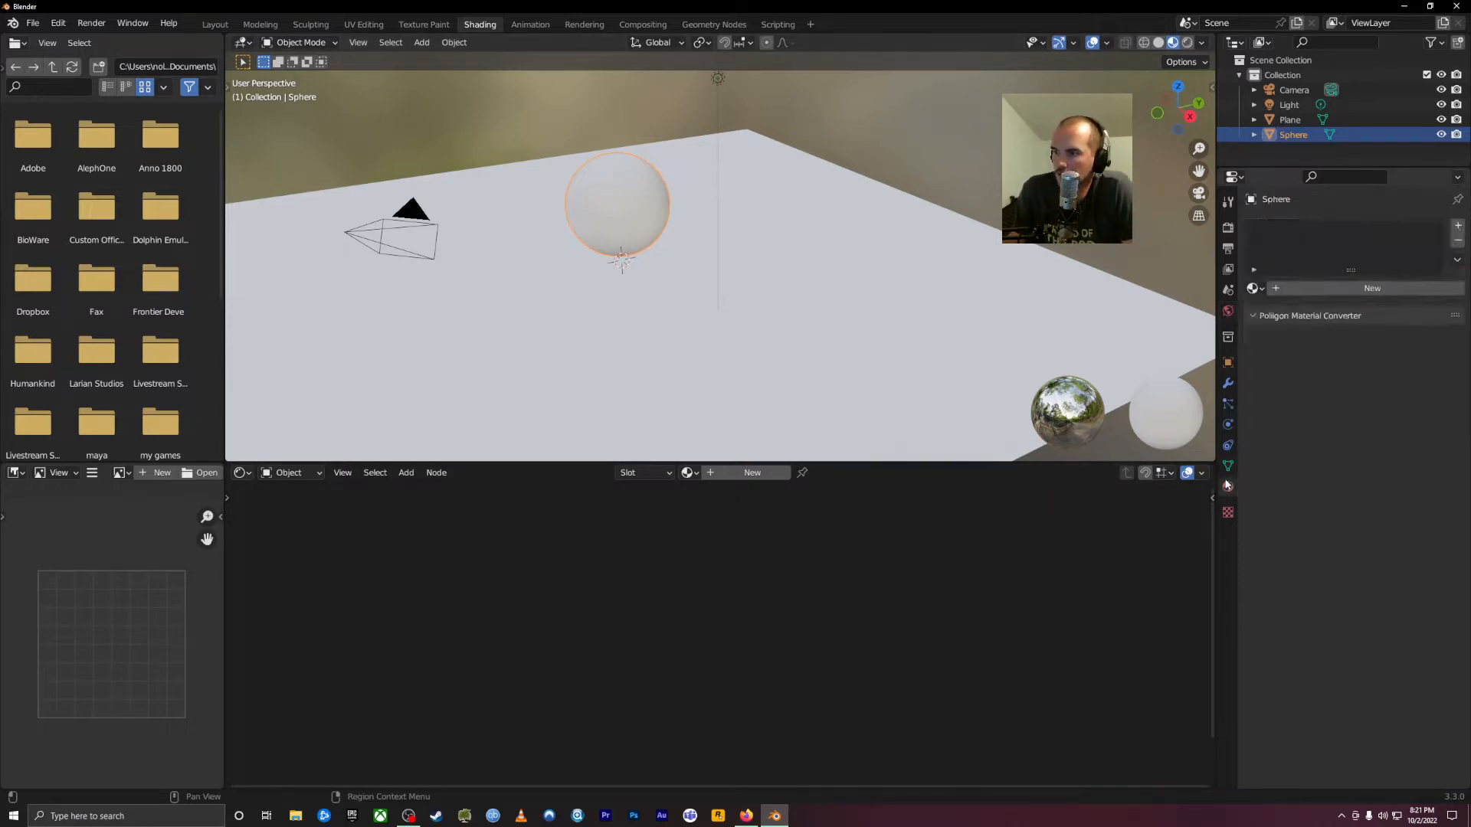
middle_click_drag(766, 230, 724, 224)
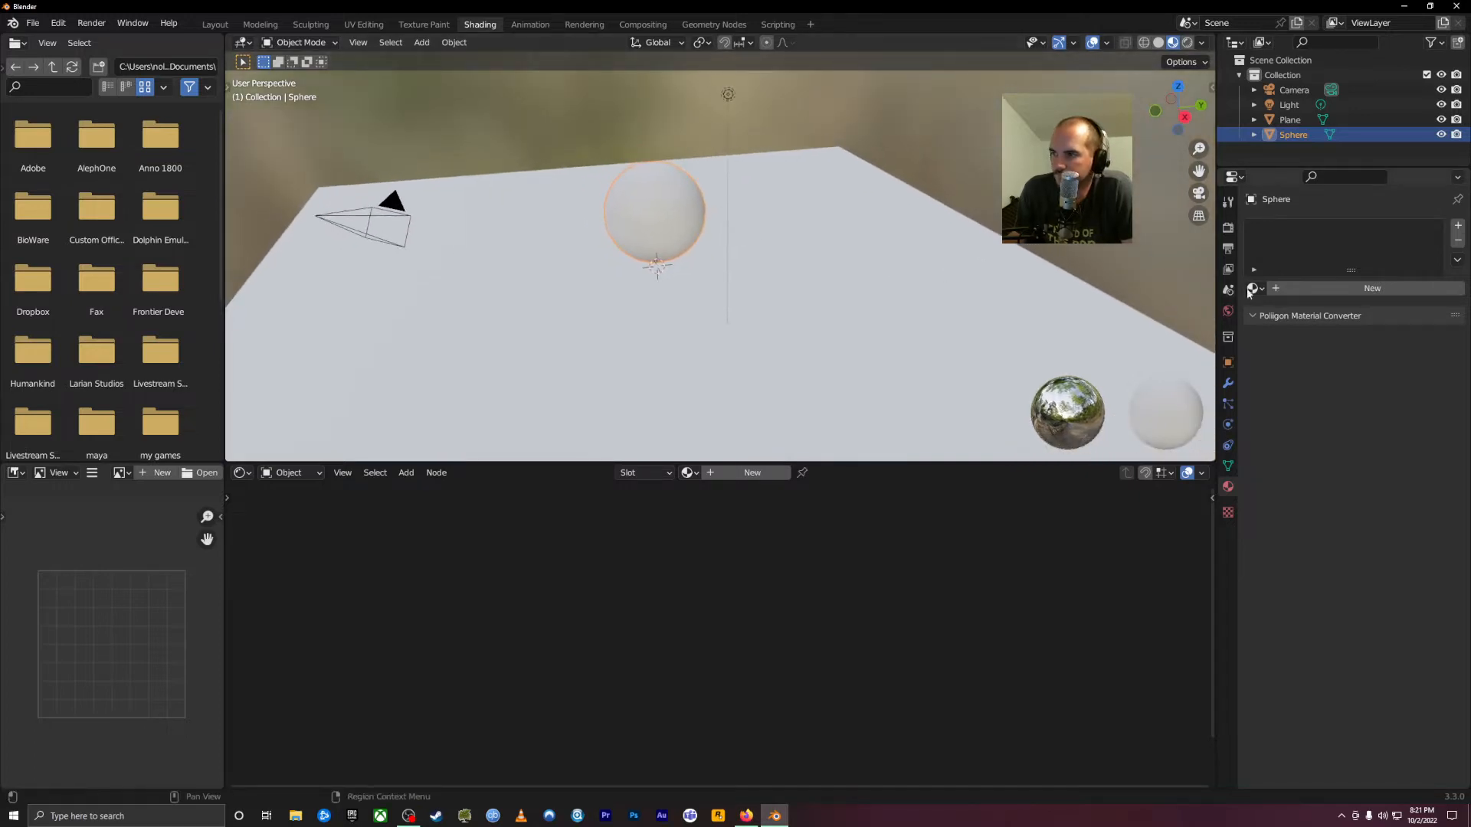
left_click(1188, 44)
left_click(1174, 43)
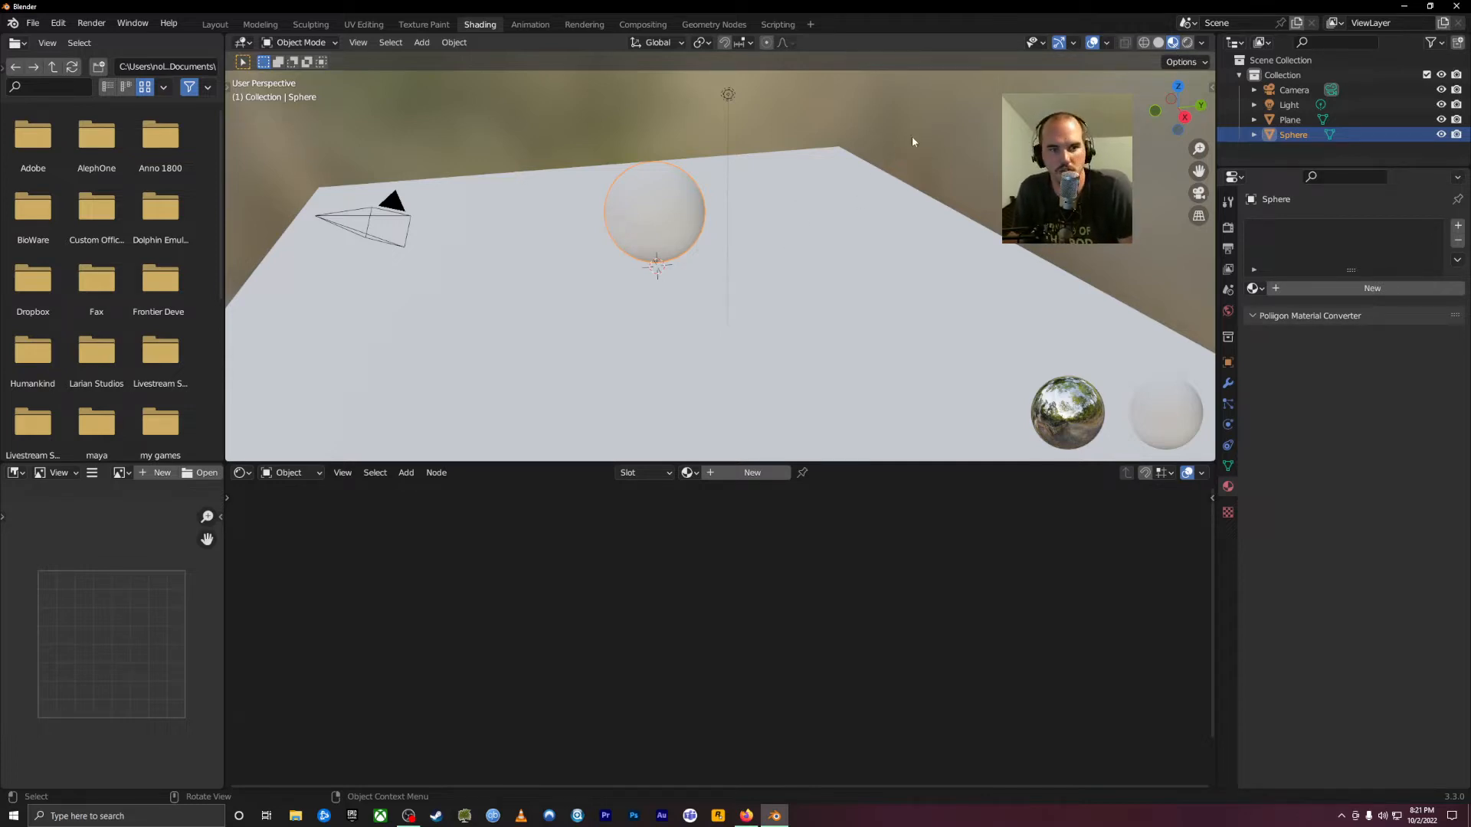
left_click(1187, 44)
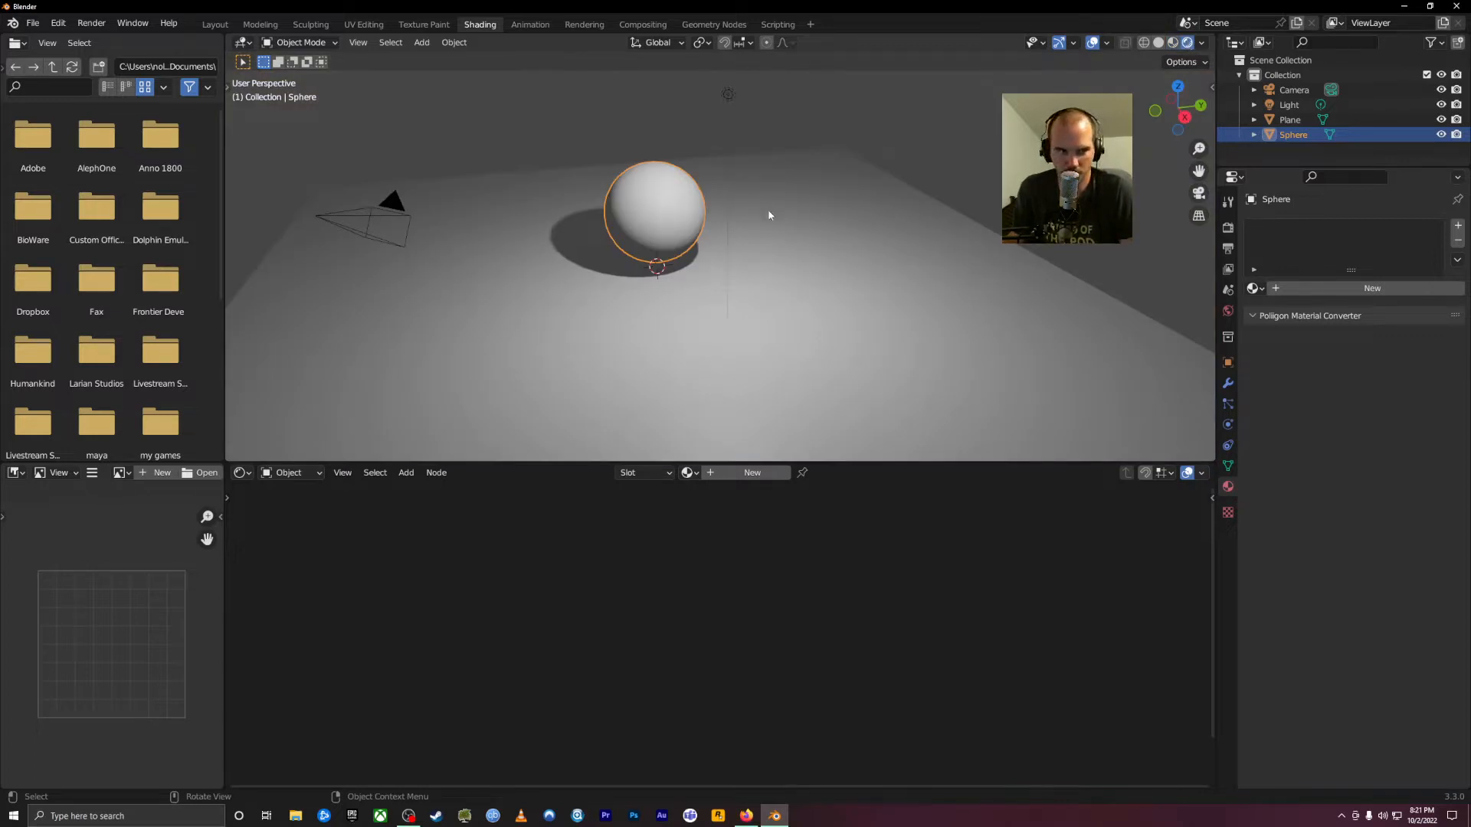
Set the render engine to Cycles and its device to GPU Compute
middle_click_drag(768, 209, 795, 211)
left_click(1228, 227)
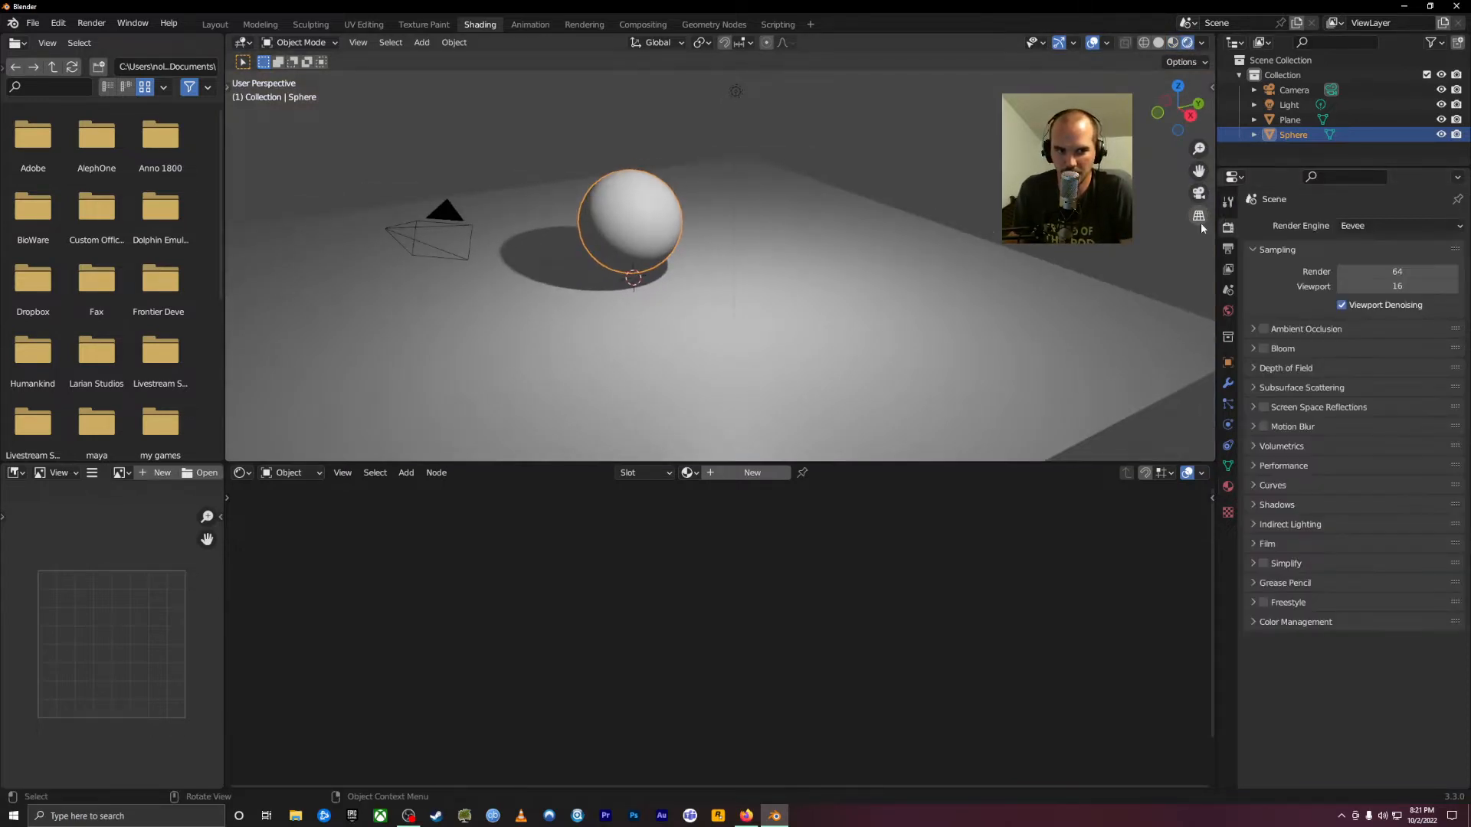
left_click(1368, 226)
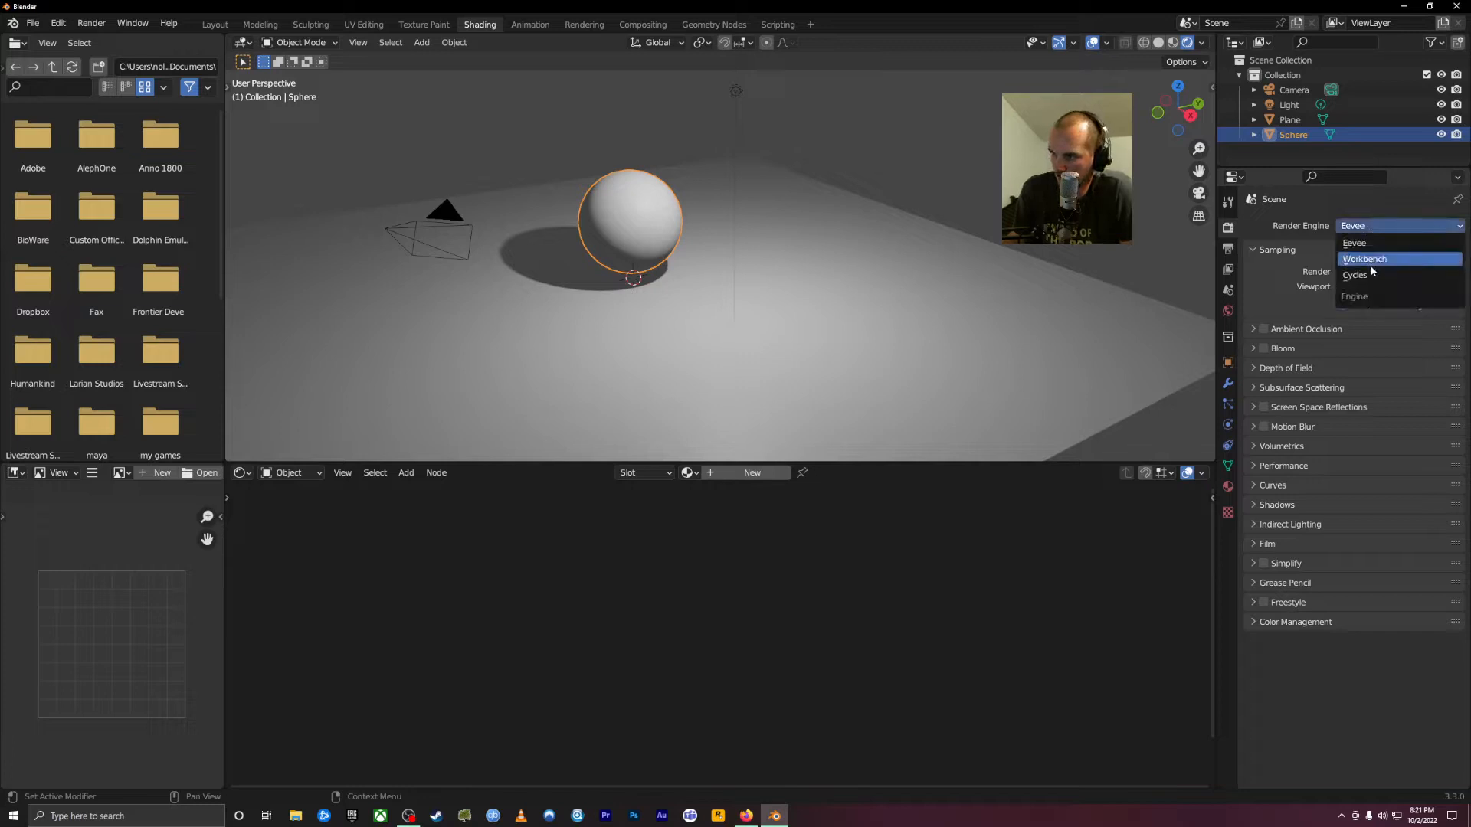
left_click(1369, 274)
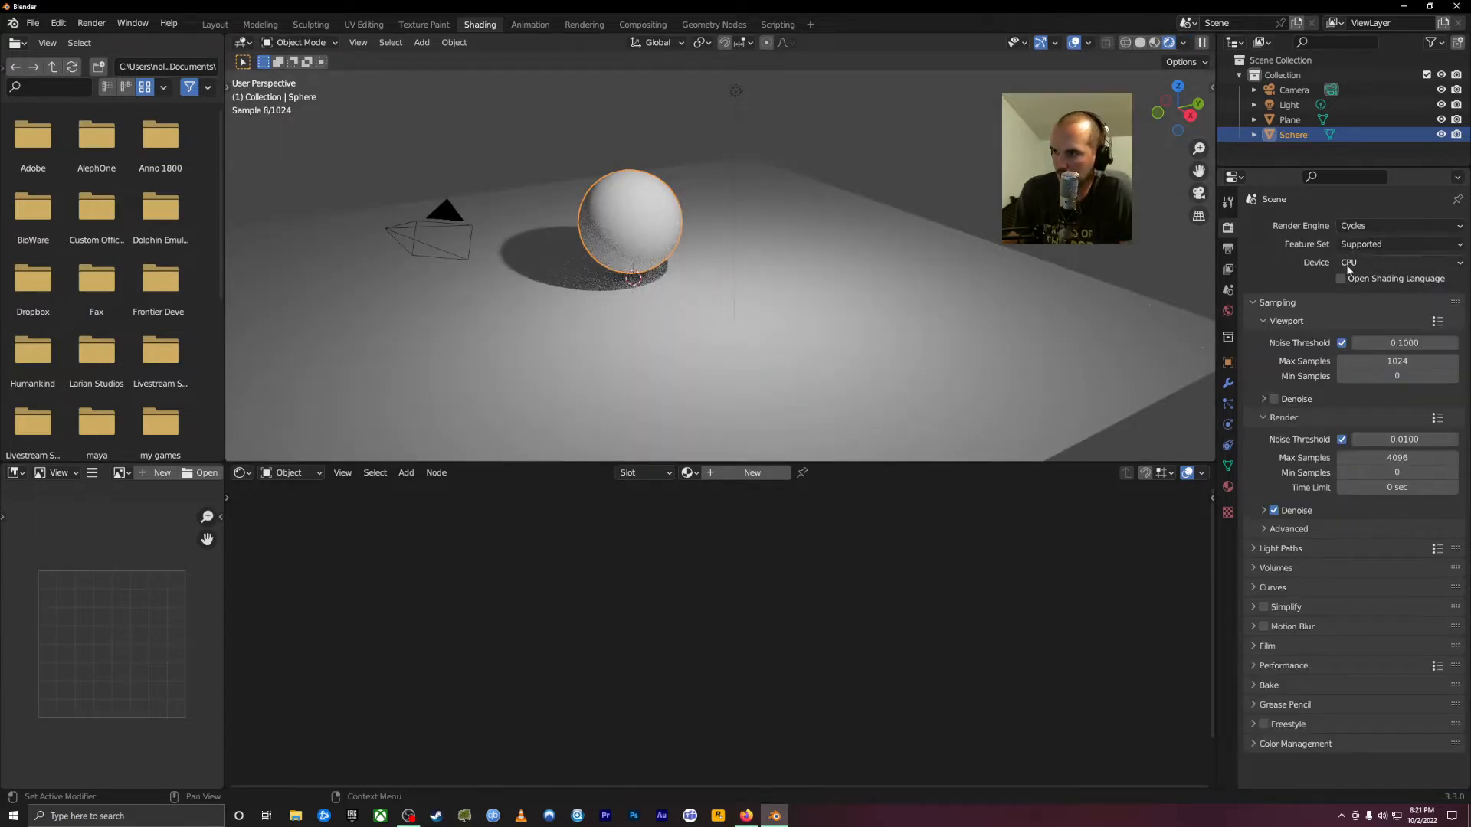
left_click(1390, 260)
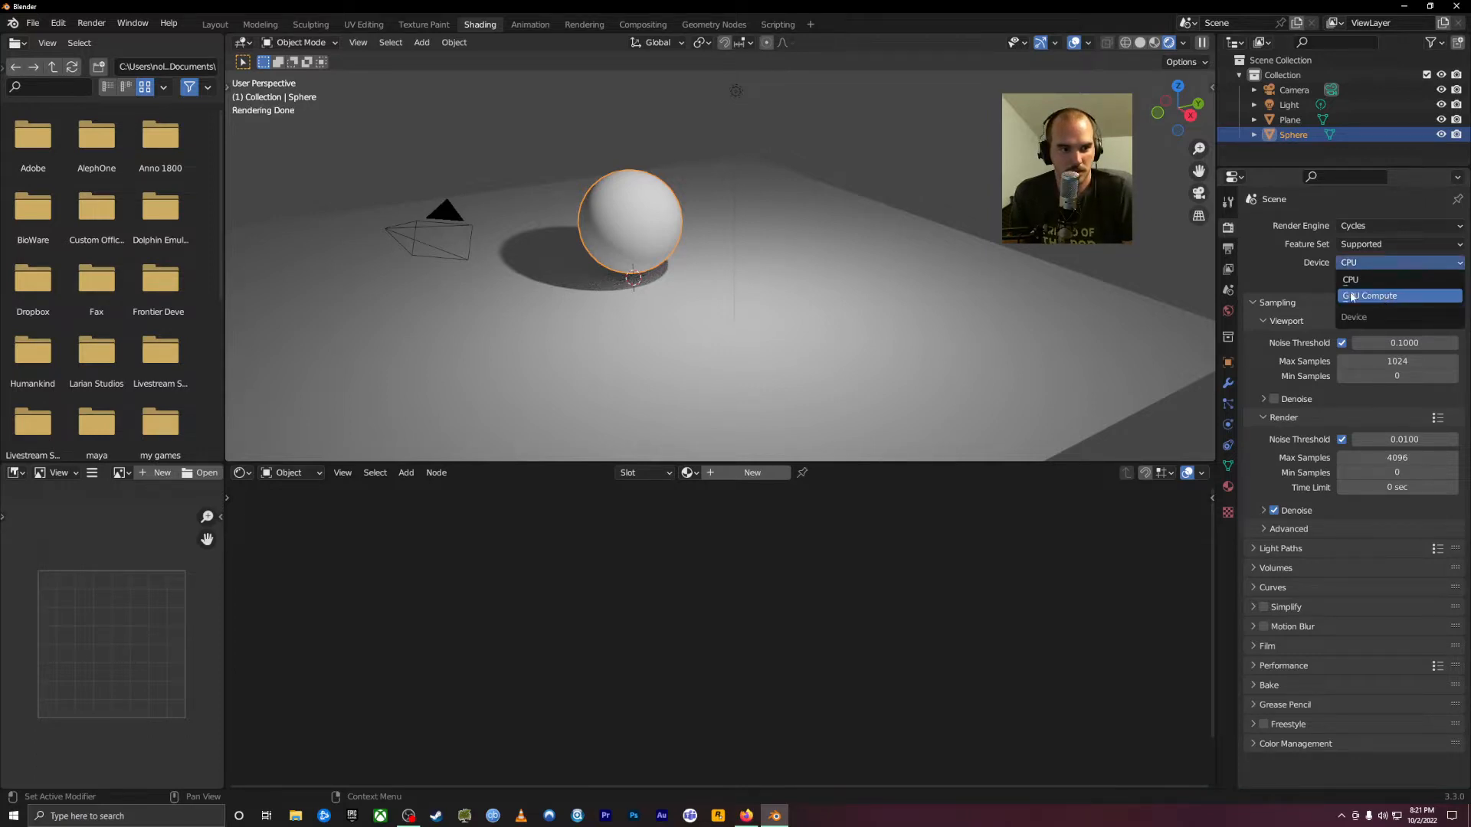
left_click(1352, 297)
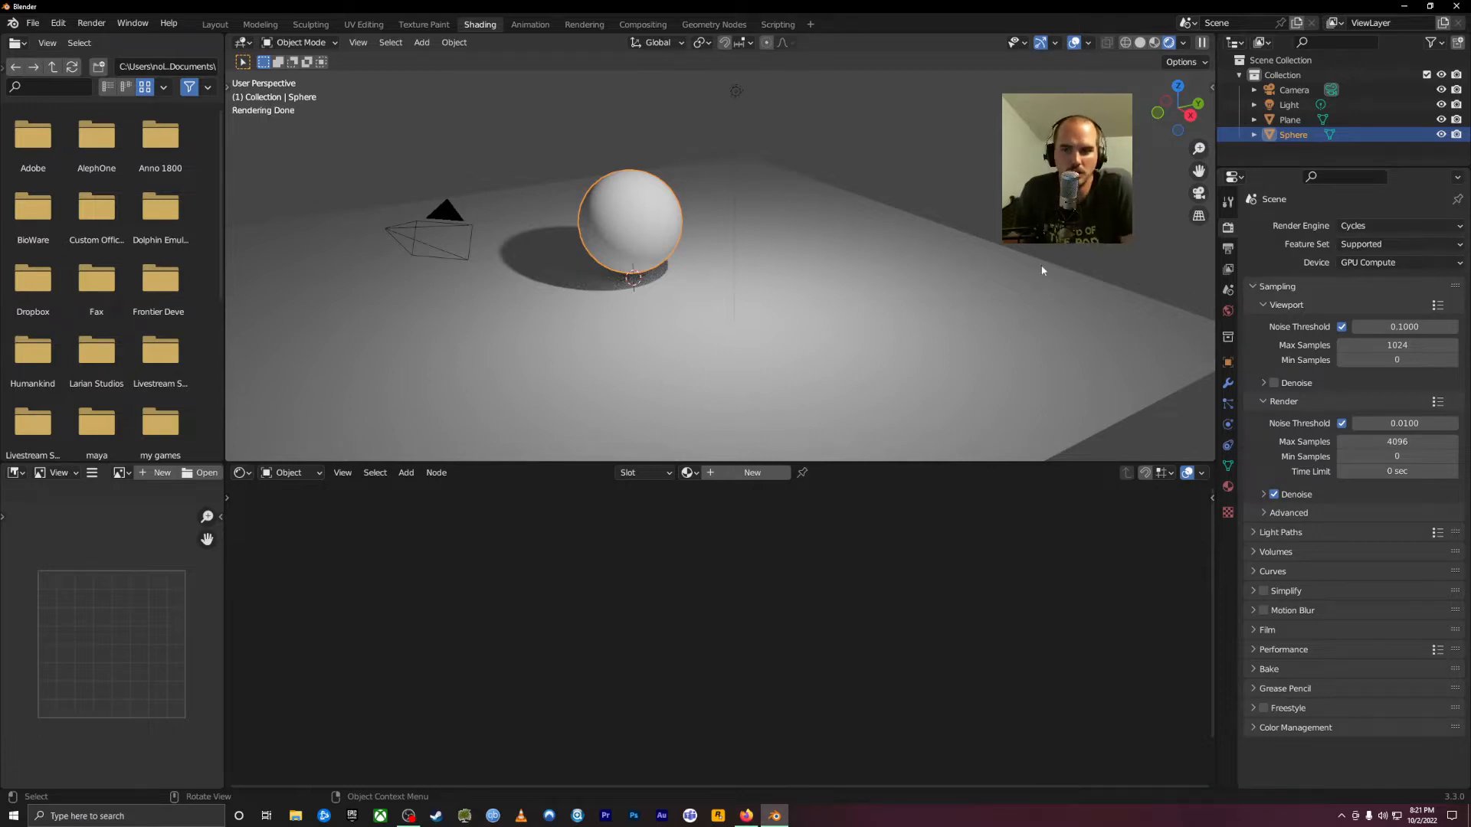
In front view, show the sphere's object properties and set its X scale to 1.5
middle_click_drag(1042, 268, 818, 269)
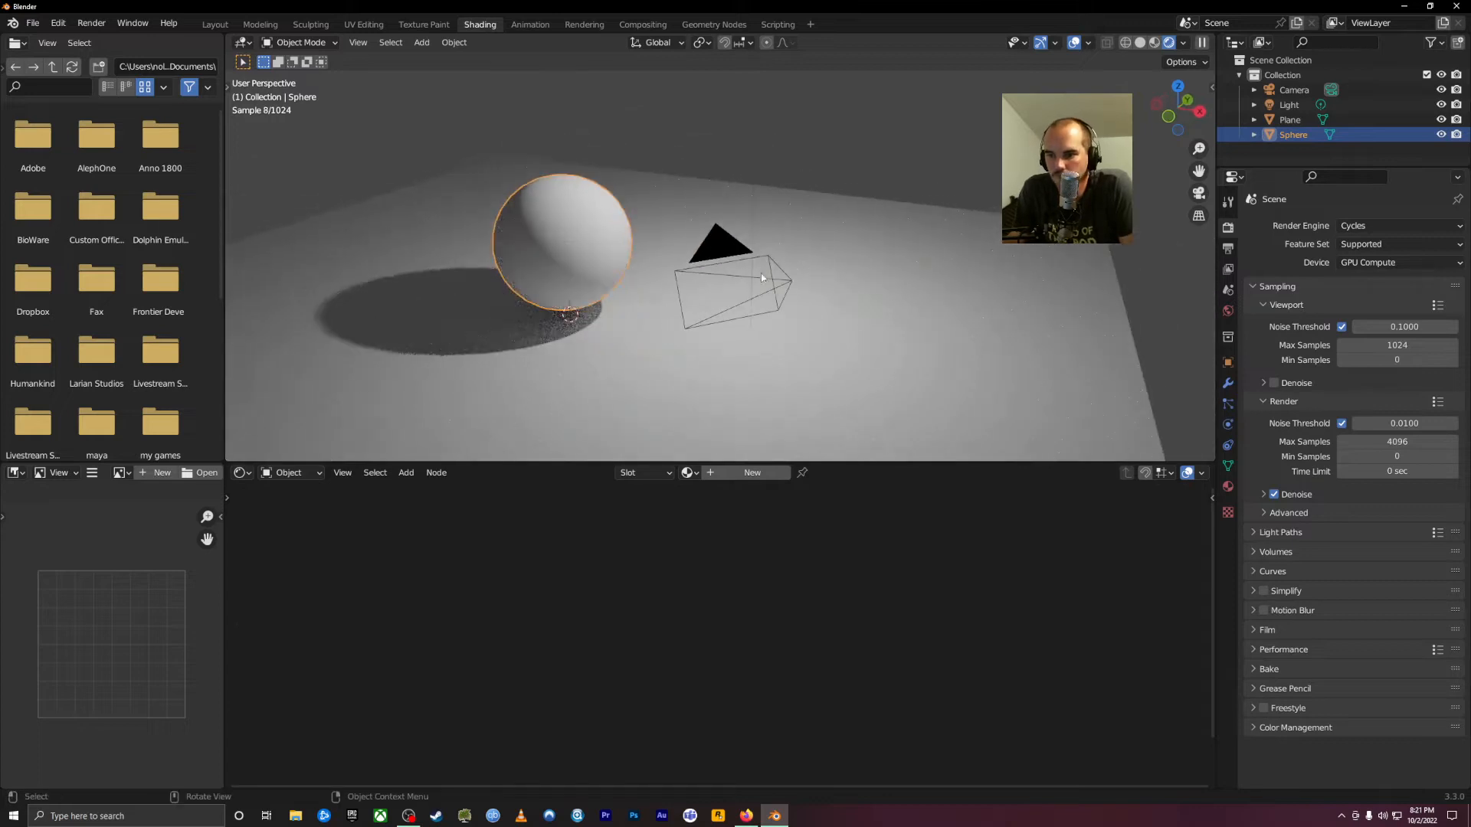
key("KP_1")
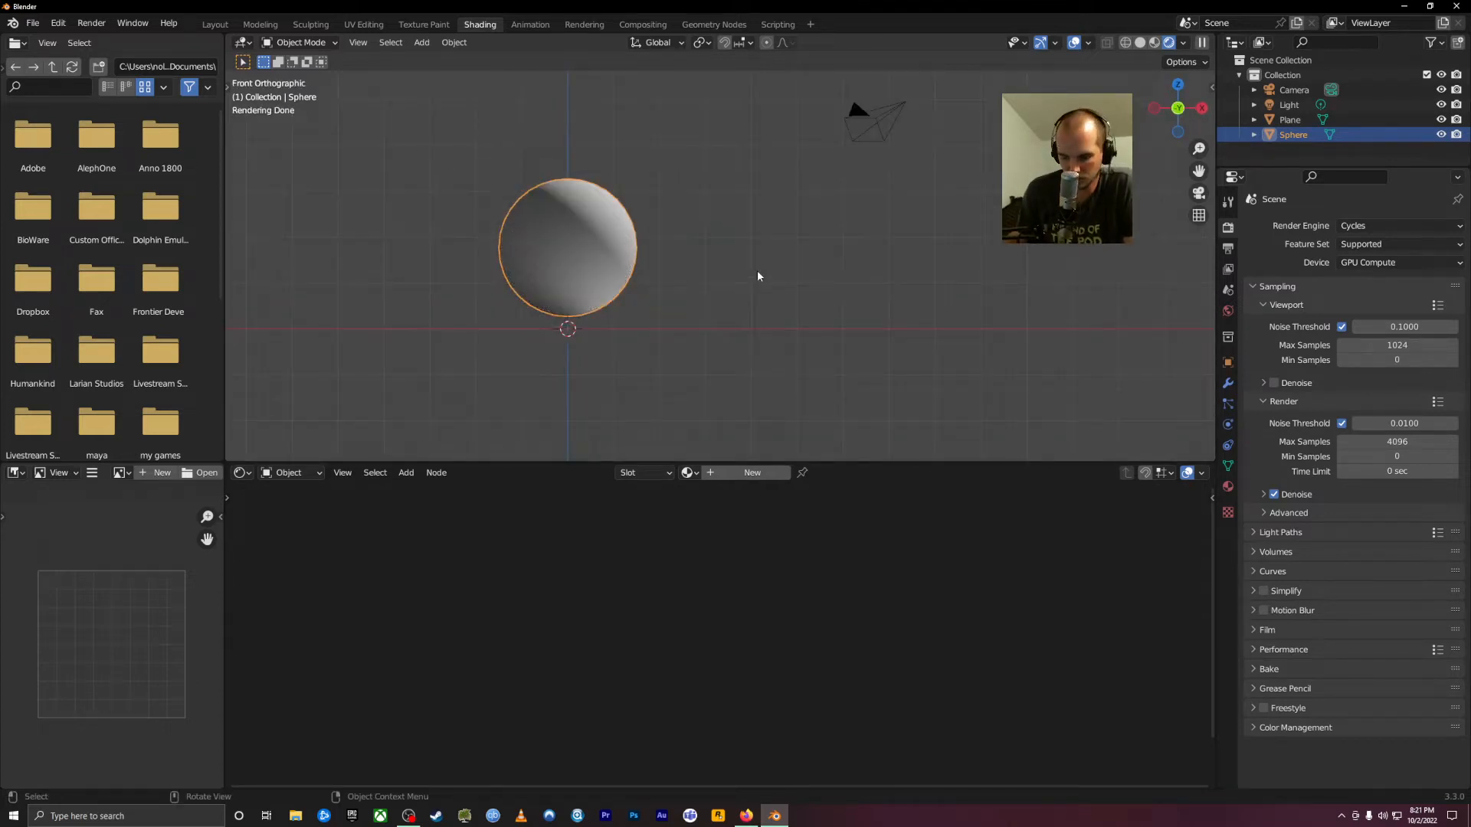
left_click(1228, 362)
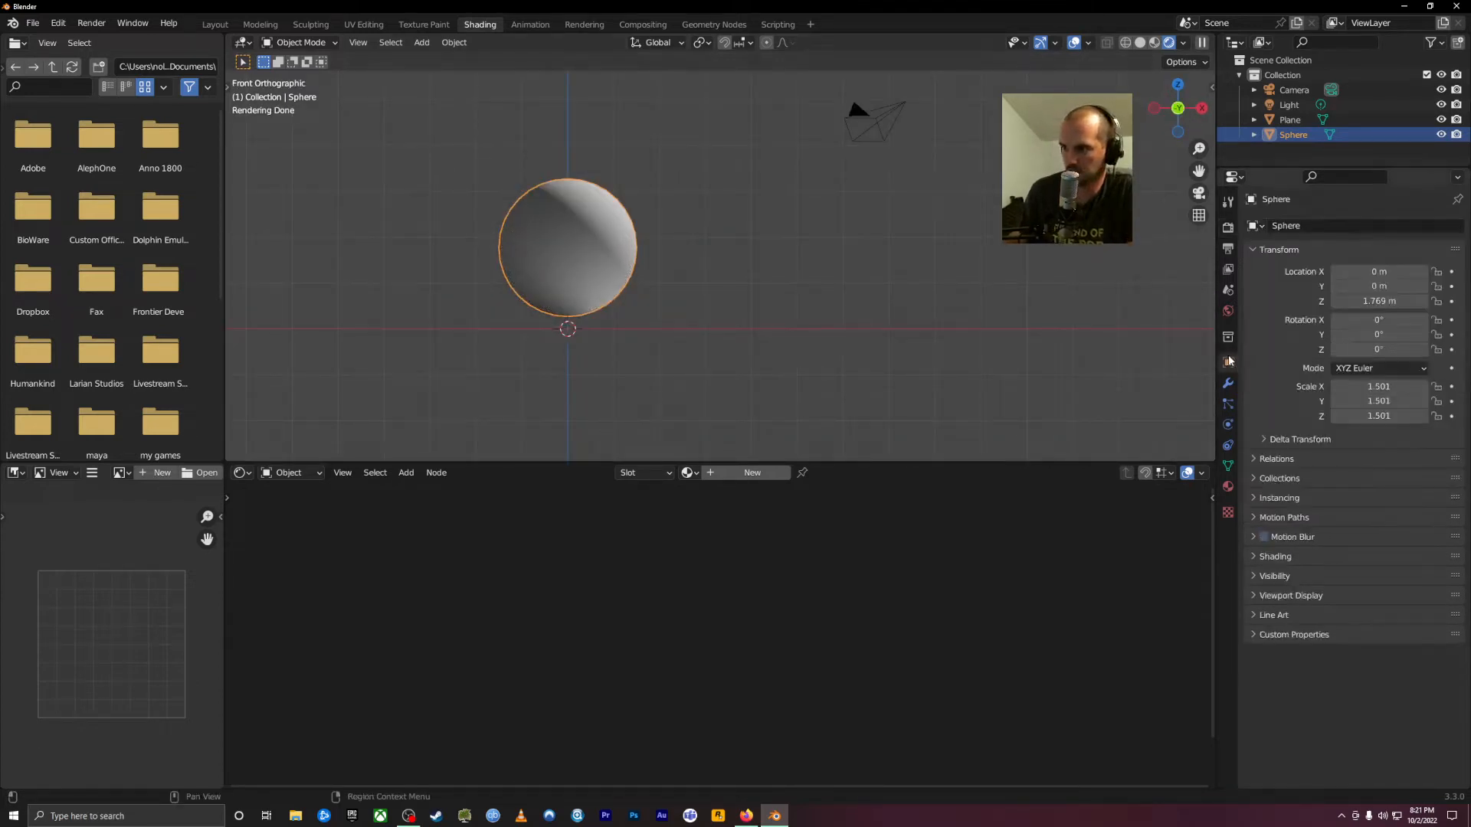
left_click(1379, 302)
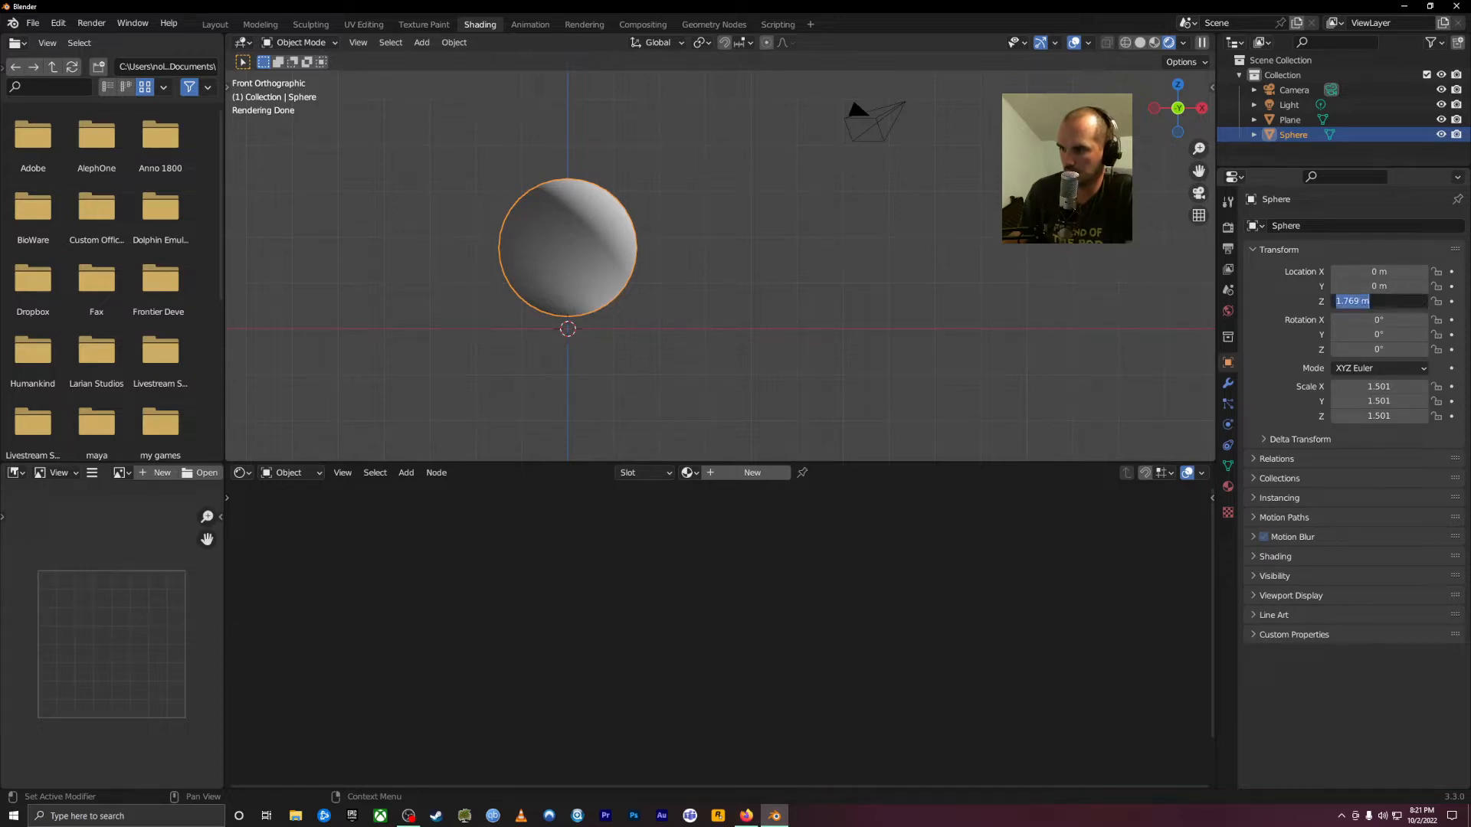
key("Return")
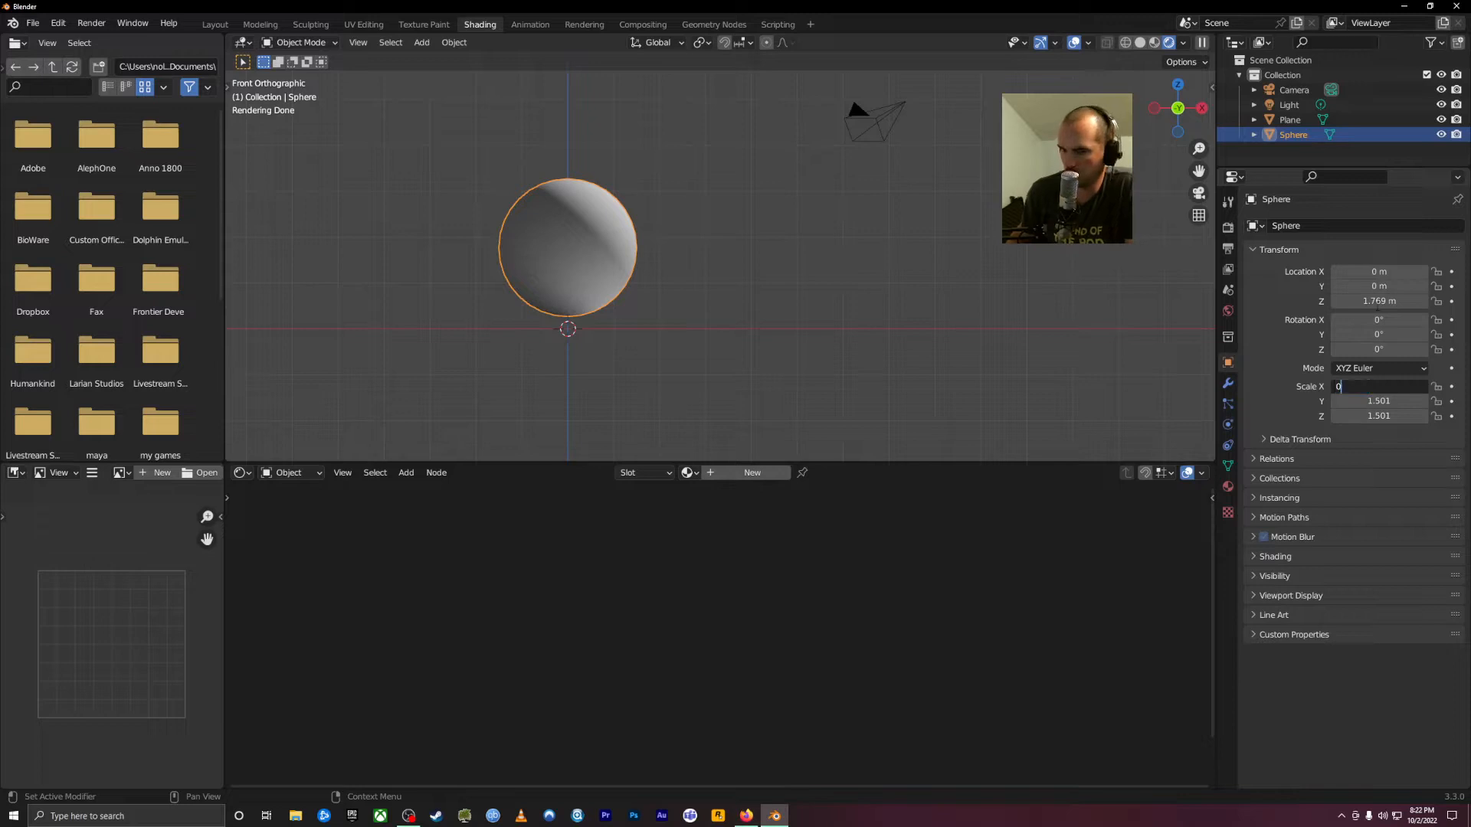
type("0")
key("BackSpace")
type("1.5")
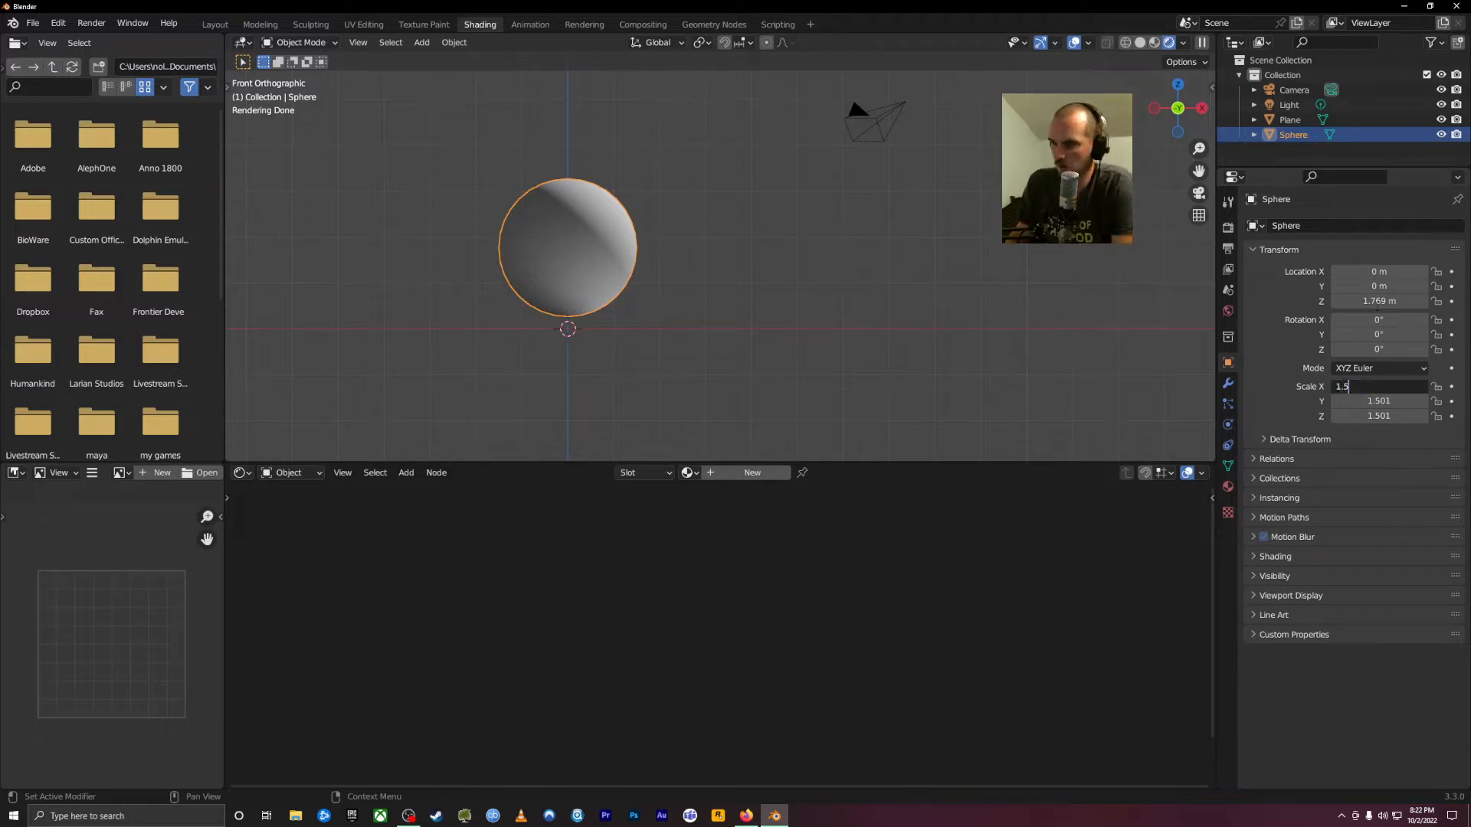
key("Return")
Set the sphere's Z location to 1.5 m so it rests on the plane
left_click(1378, 305)
type("1.5")
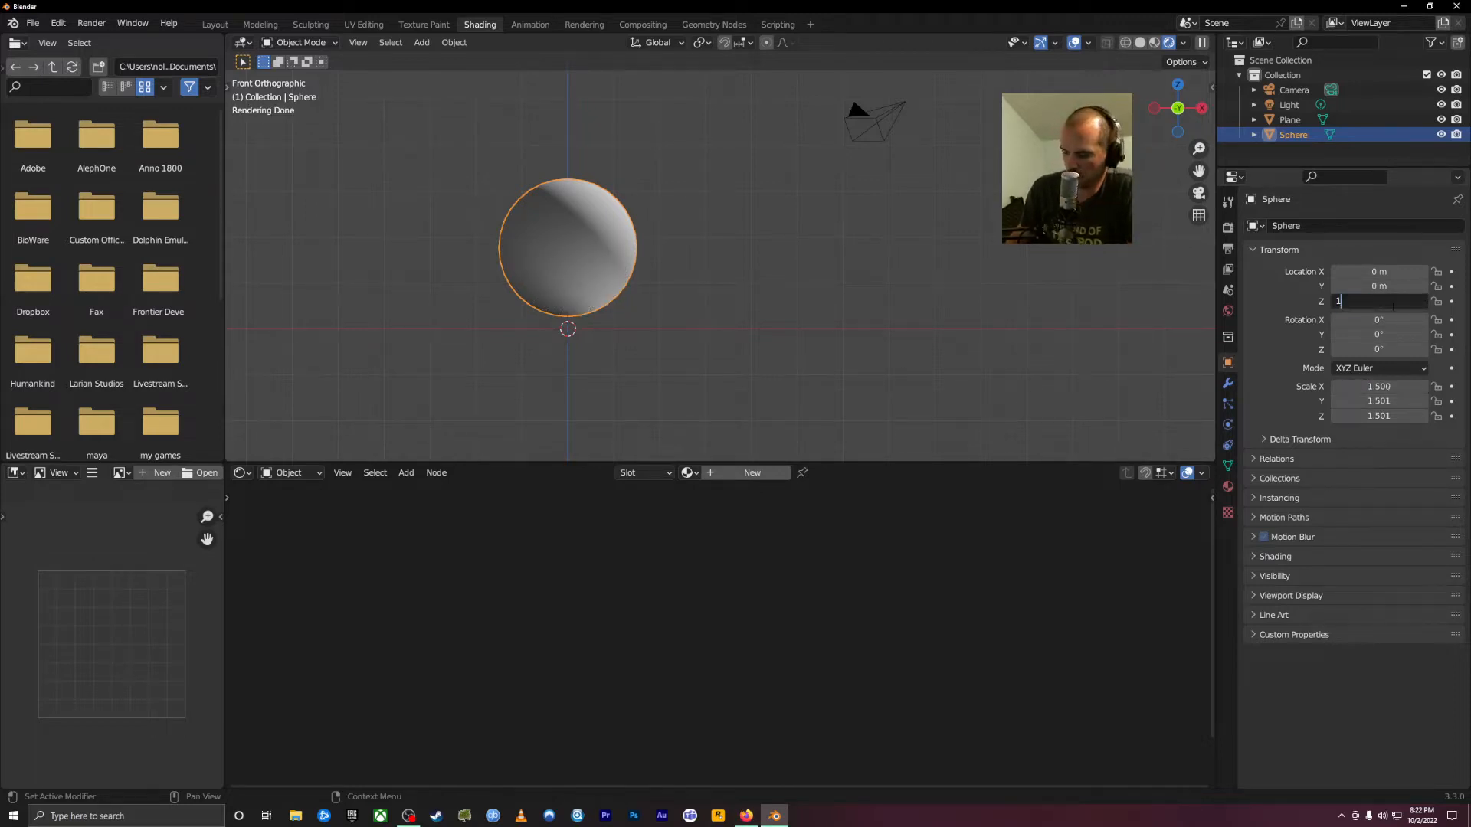
key("Return")
Create a new material for the sphere
middle_click_drag(1027, 367, 641, 301)
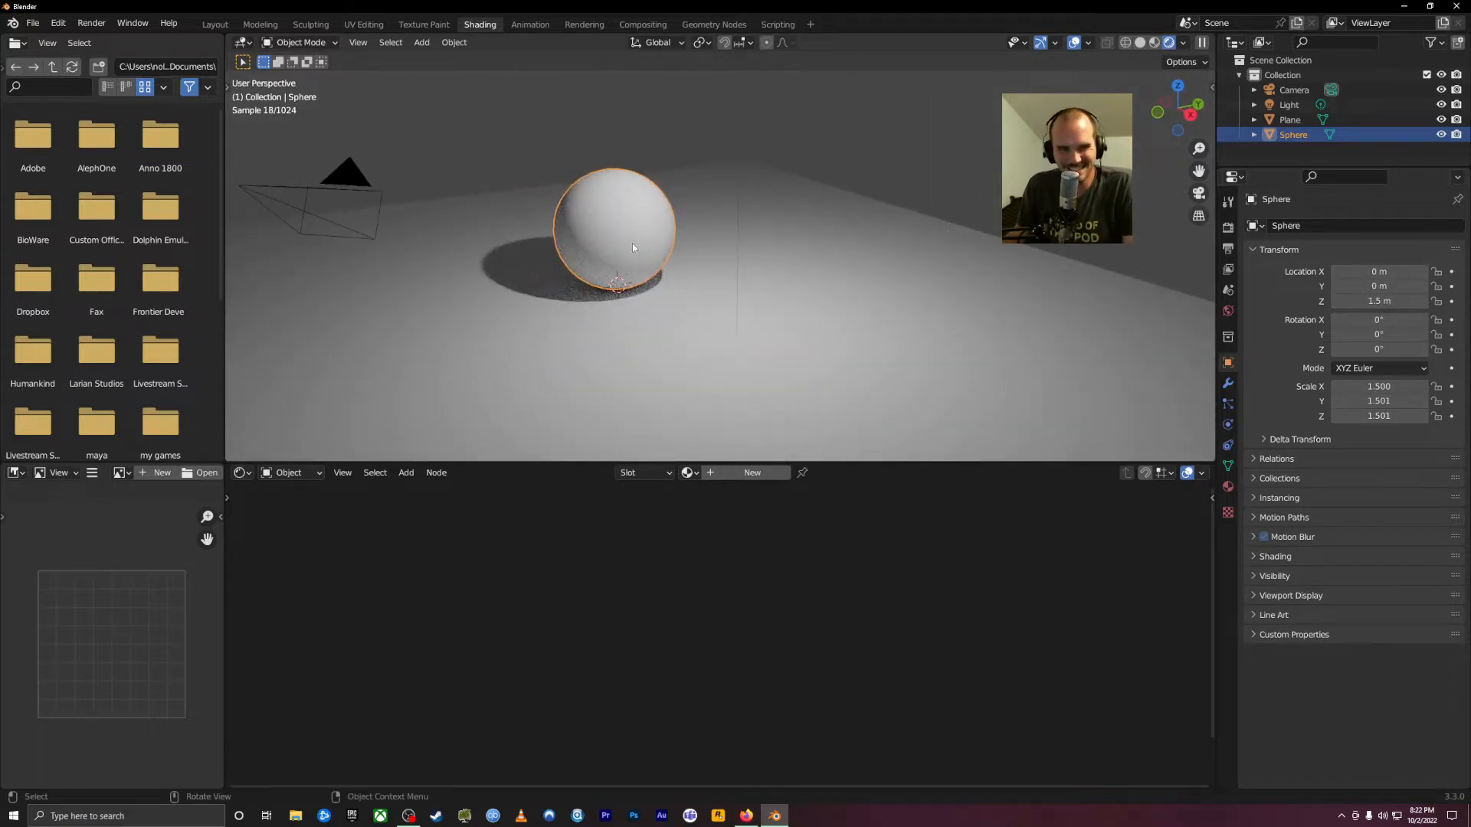
middle_click_drag(741, 225, 729, 237)
scroll(782, 263, "down", 4)
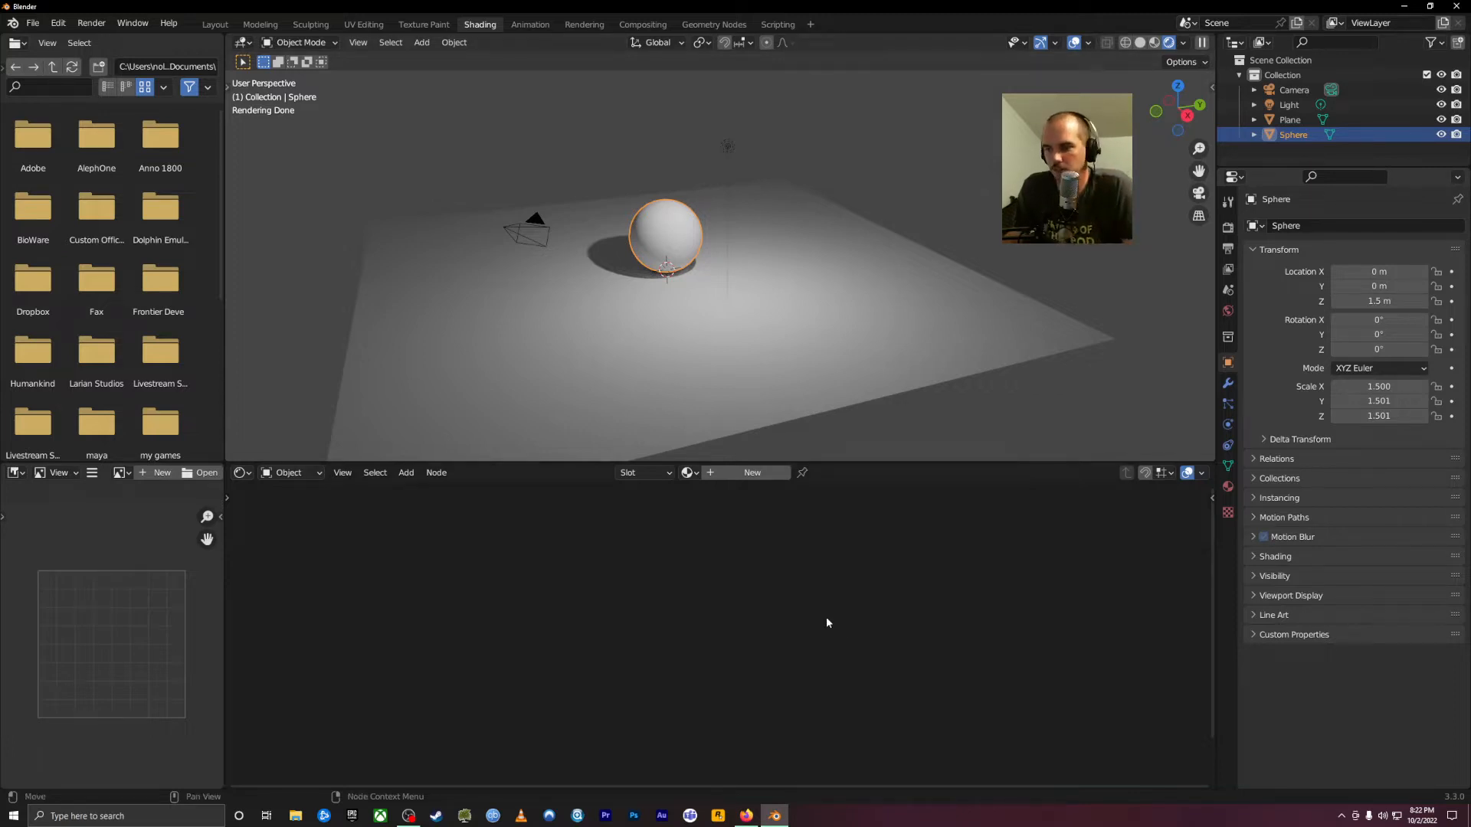
left_click(1228, 486)
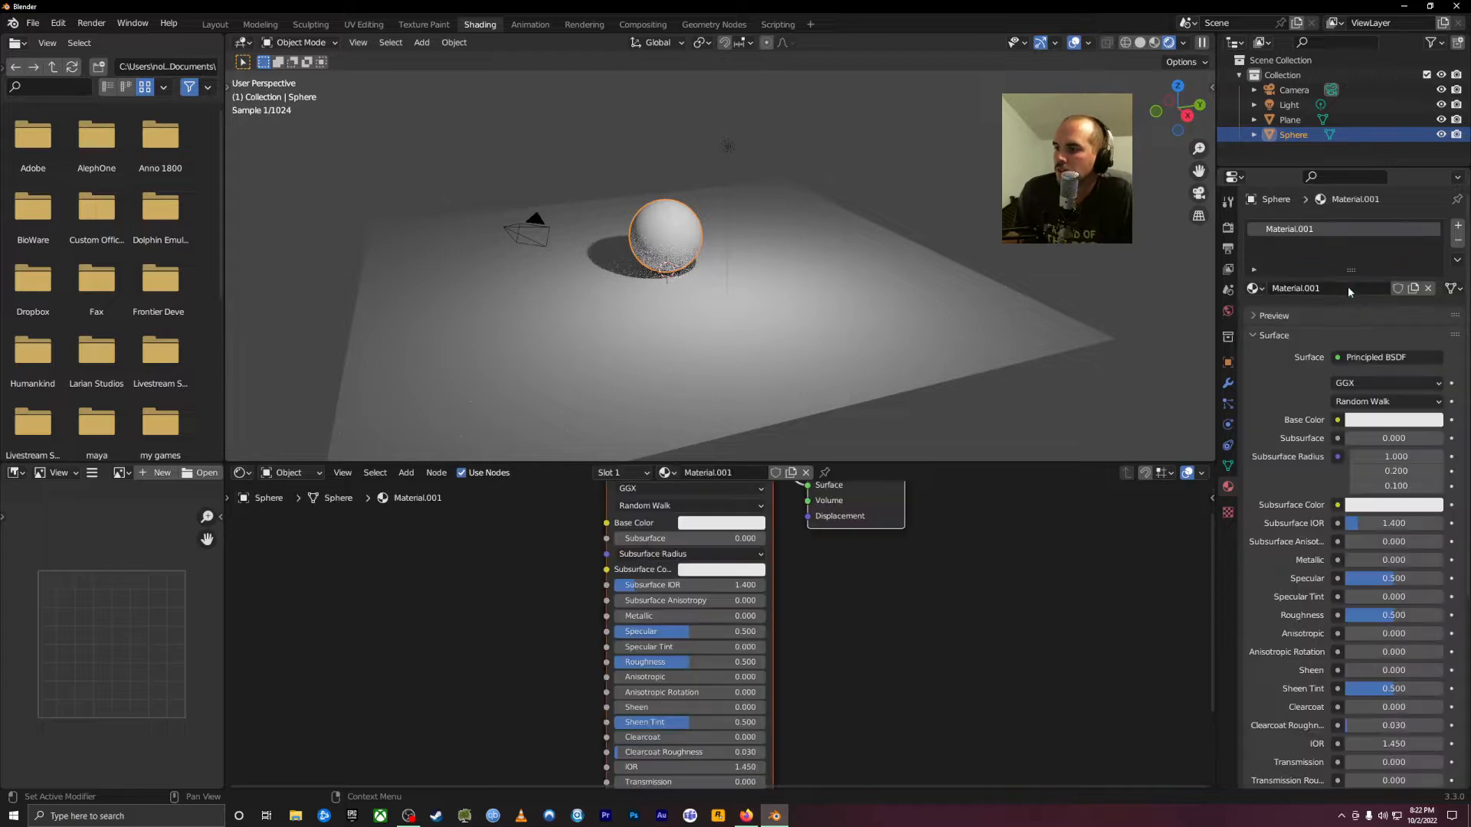
left_click(1348, 288)
Enlarge the shader editor and move the Principled BSDF node away from the Material Output node
scroll(871, 584, "down", 2)
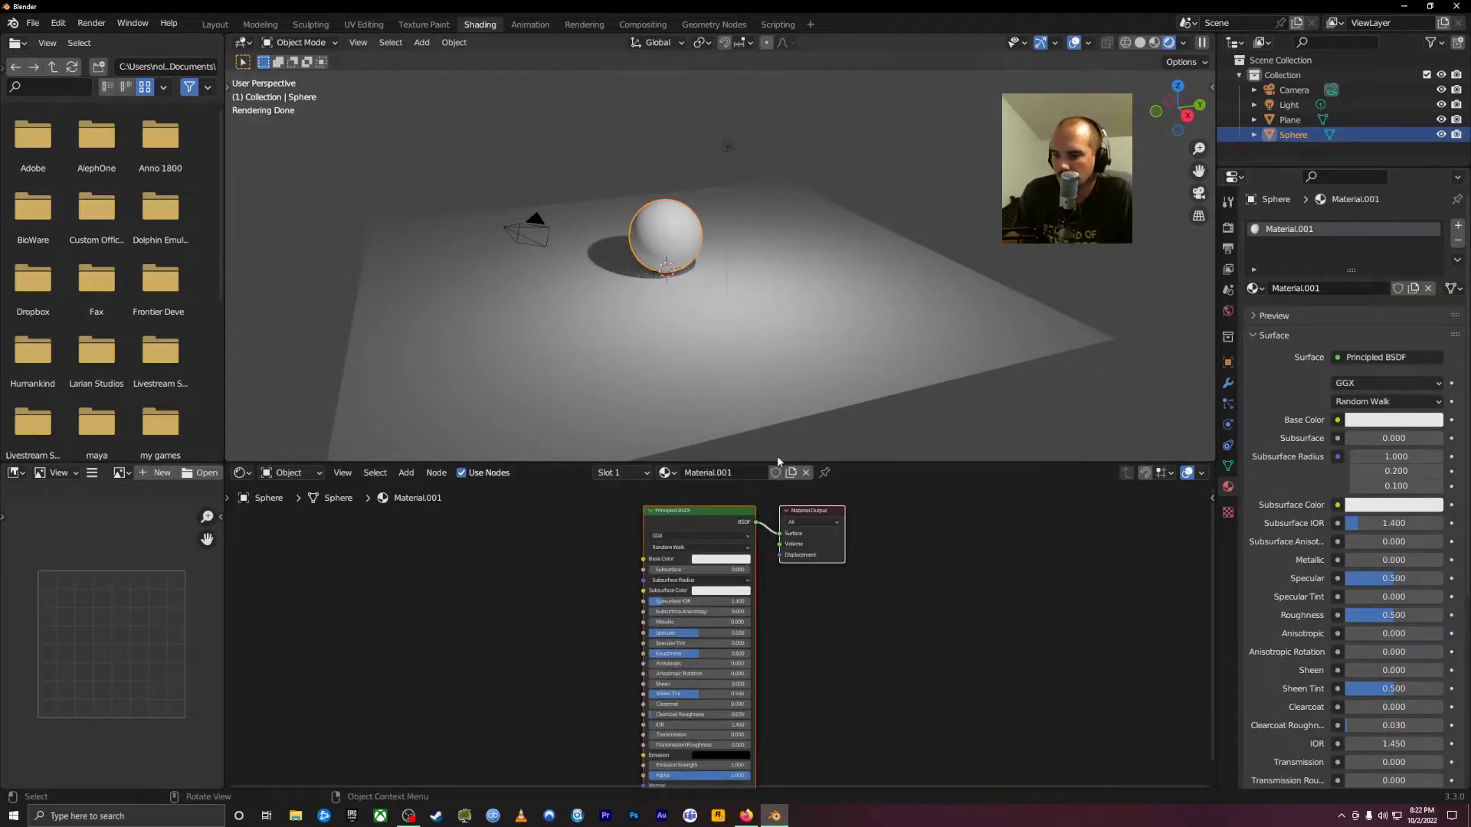
left_click_drag(782, 462, 782, 330)
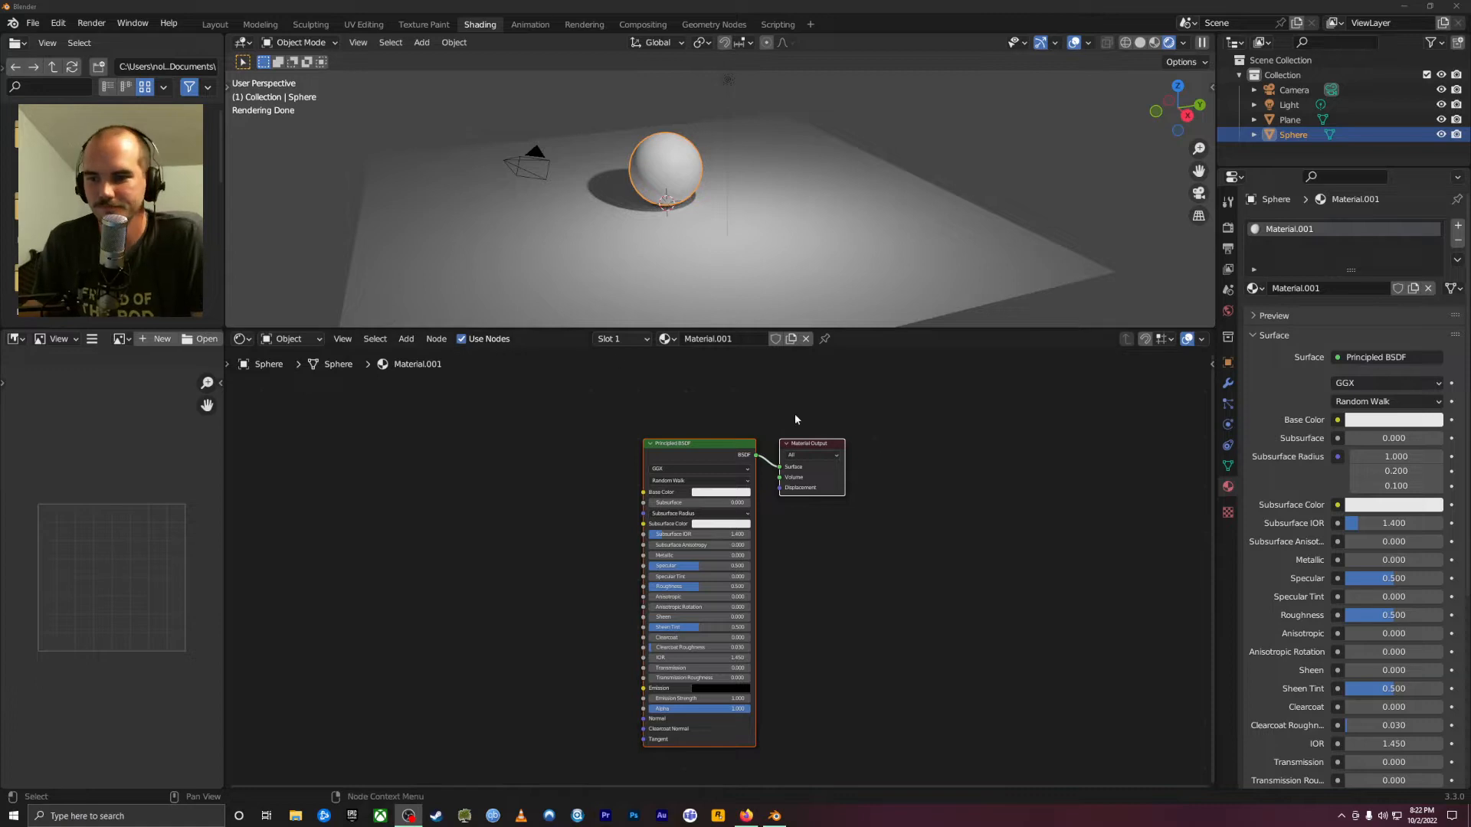
left_click(1083, 541)
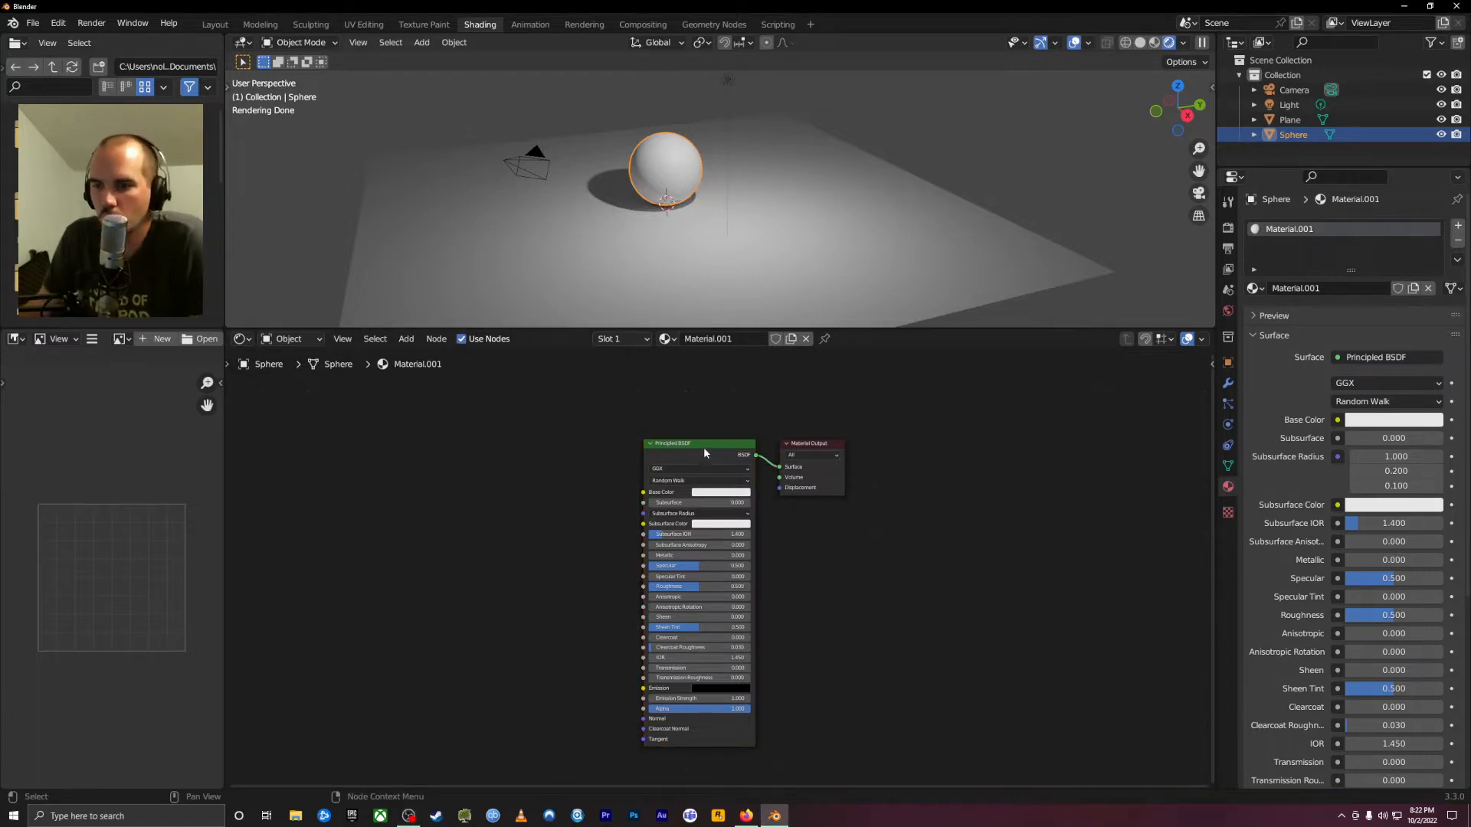
left_click_drag(701, 440, 654, 412)
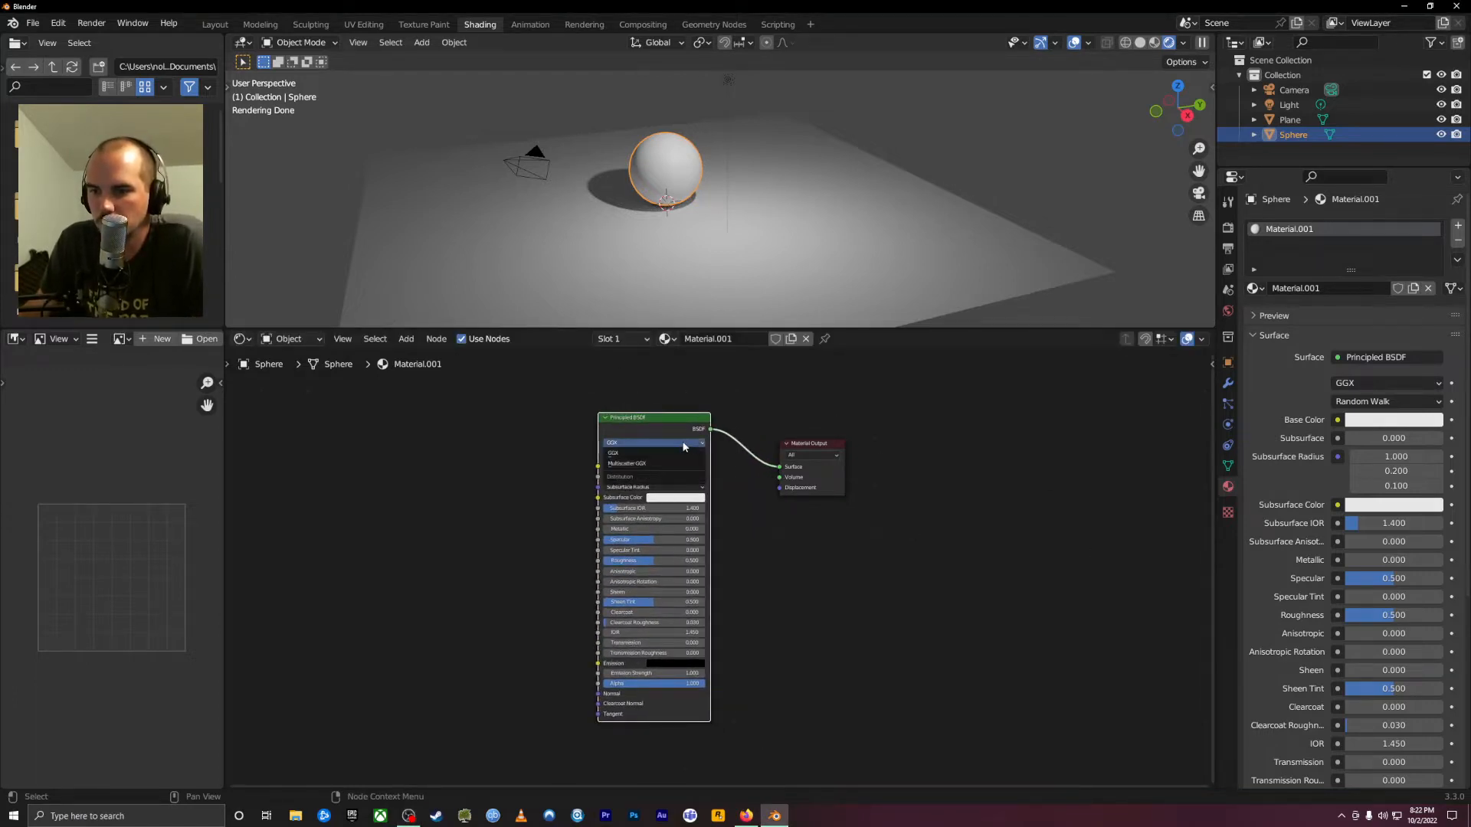
Reposition the Principled BSDF node up and to the left so that its parameters fit in the node editor
scroll(589, 463, "up", 5)
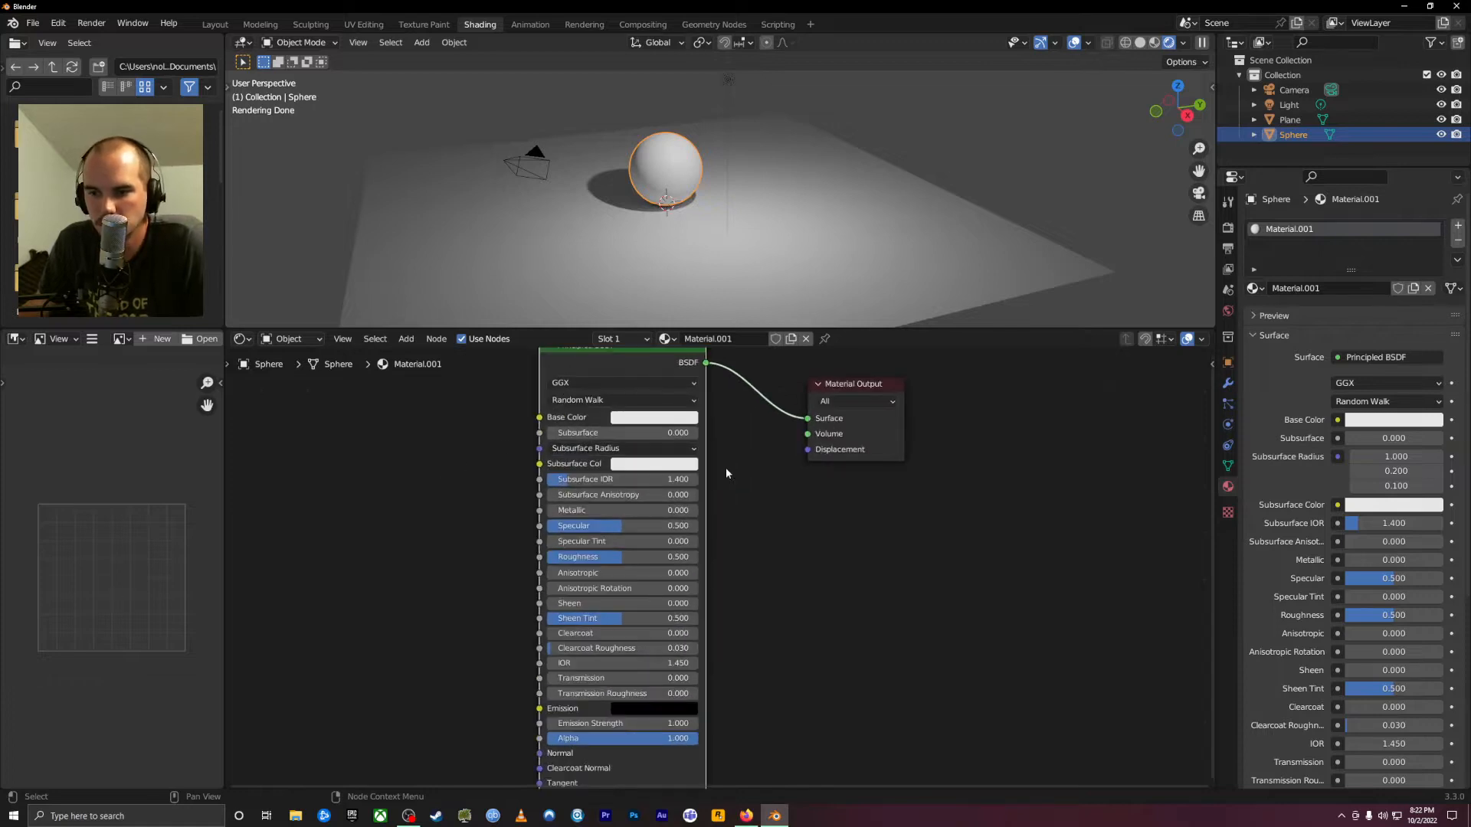
scroll(575, 465, "up", 2)
middle_click_drag(791, 501, 858, 613, "shift")
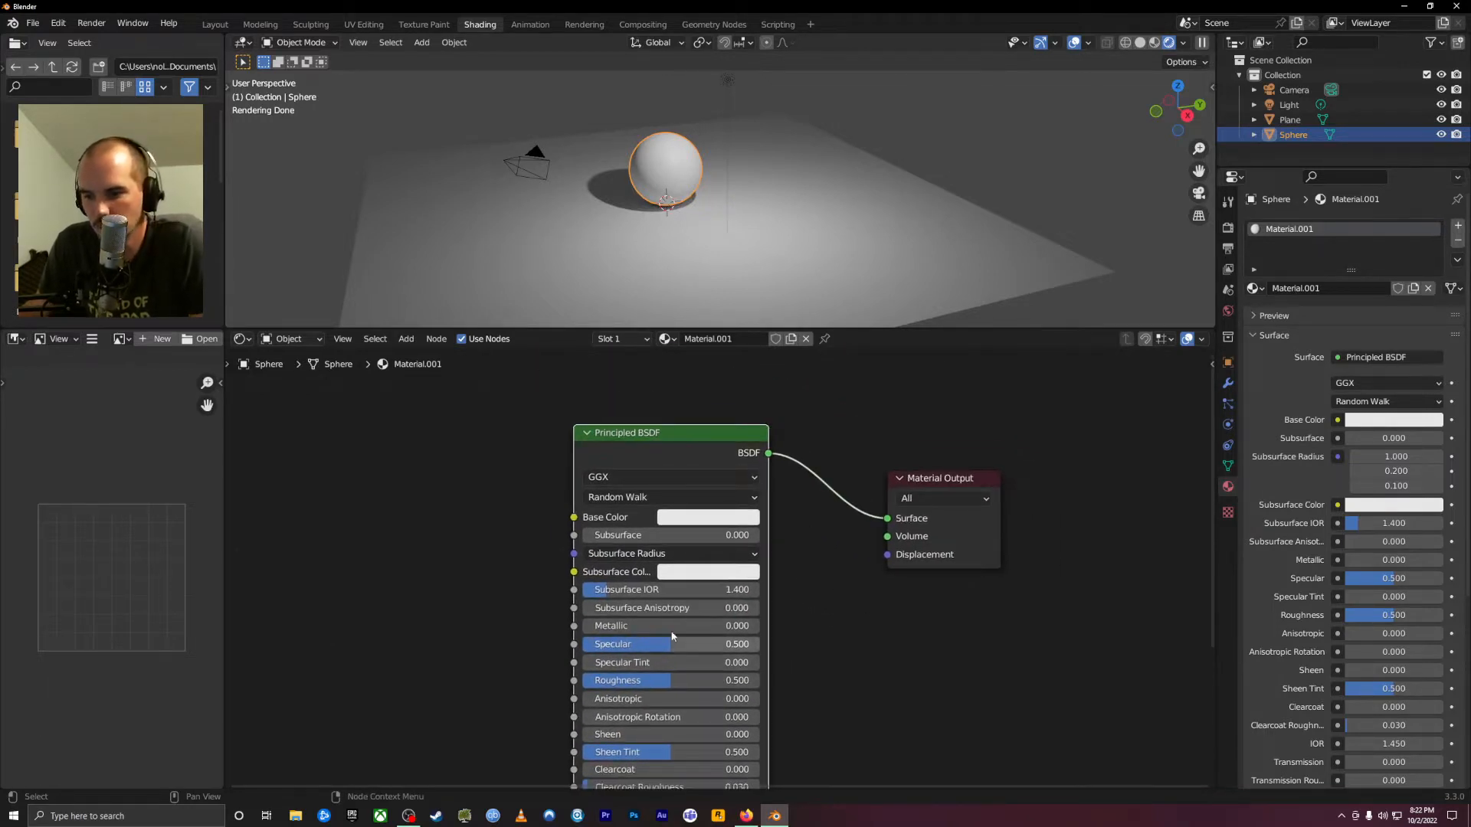
scroll(670, 646, "down", 2)
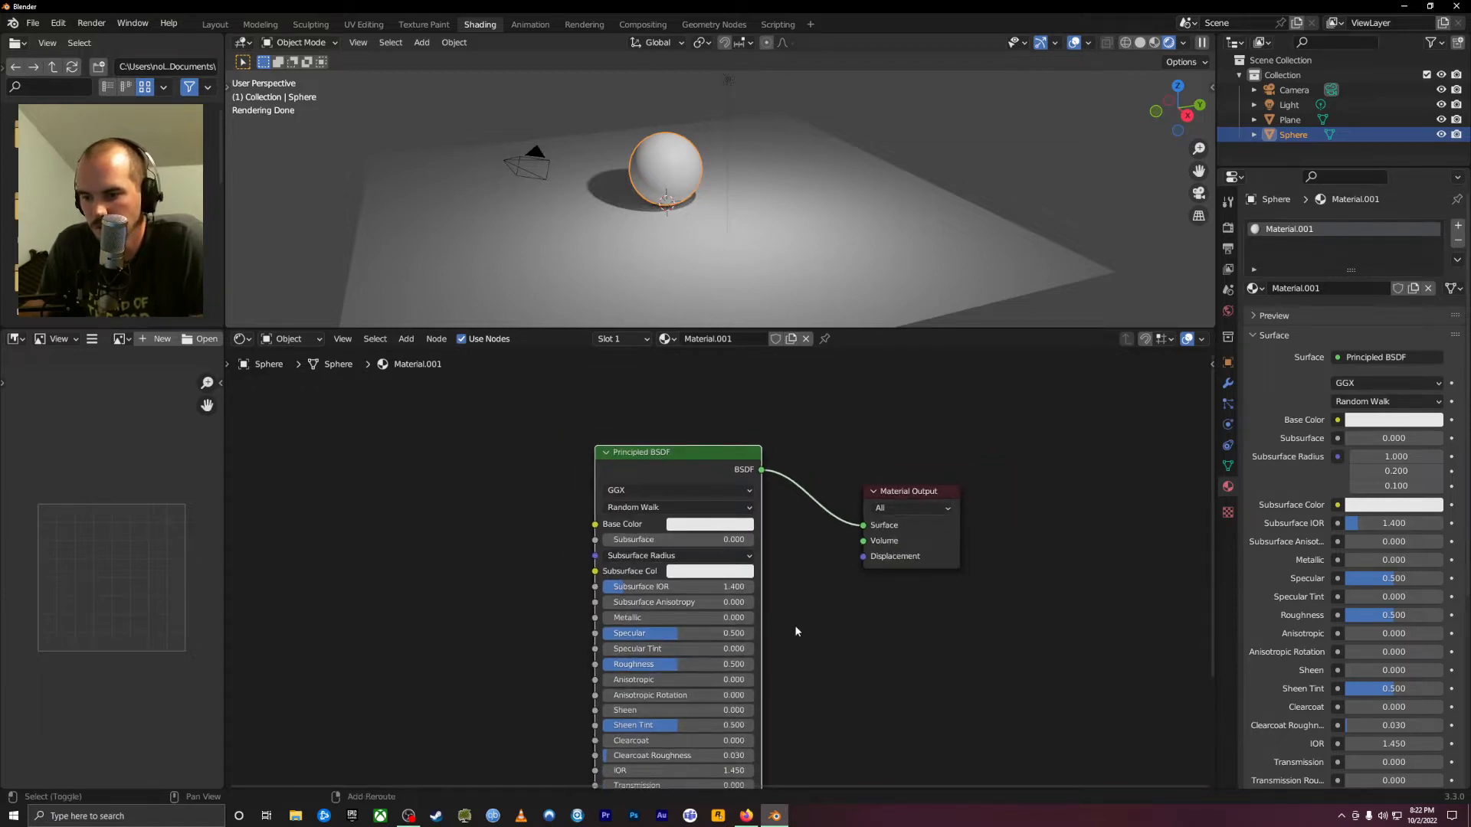
left_click_drag(663, 454, 633, 376)
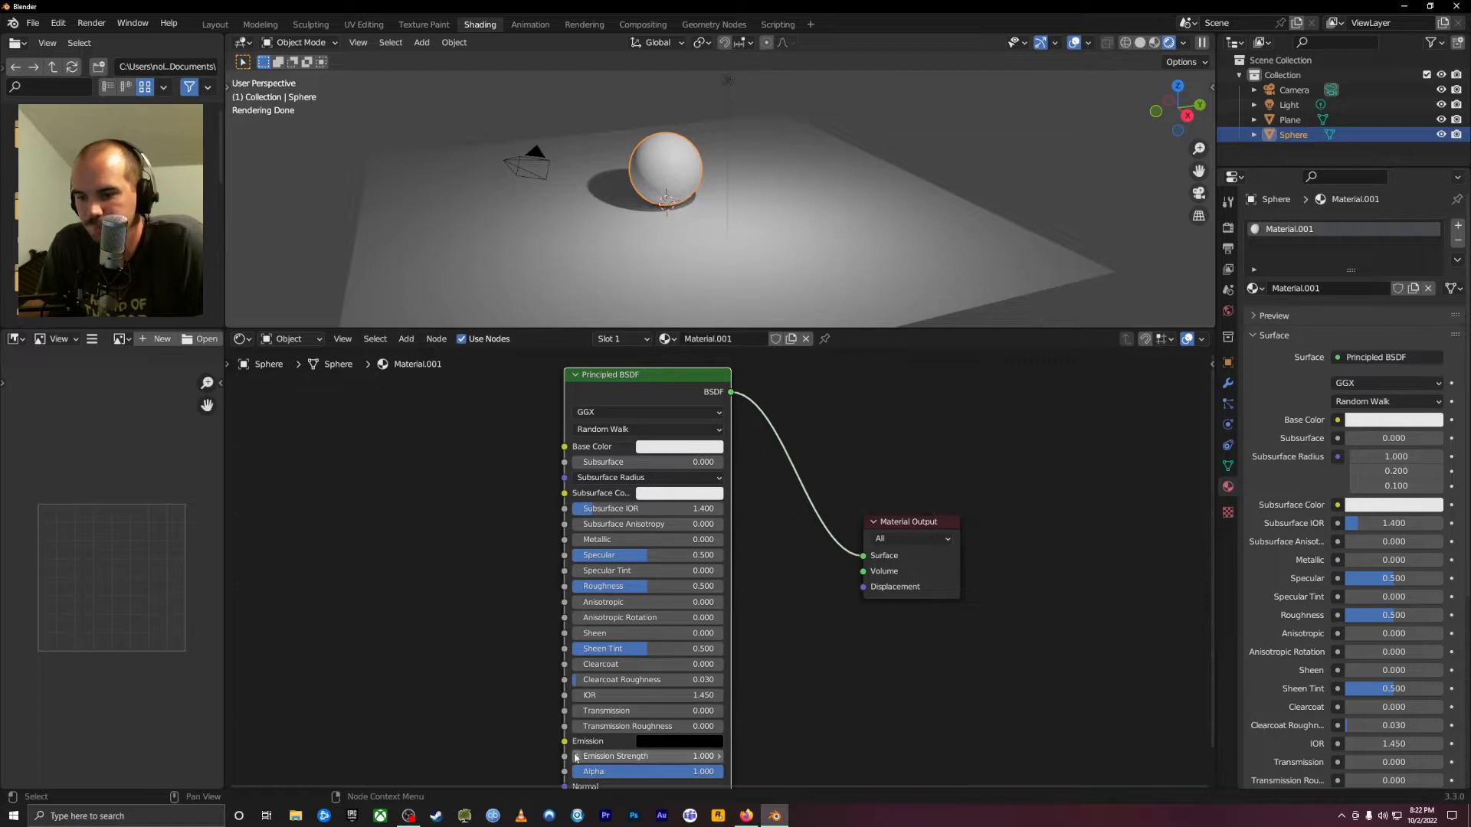
Move the Principled BSDF node slightly lower in the node editor
left_click_drag(655, 383, 653, 426)
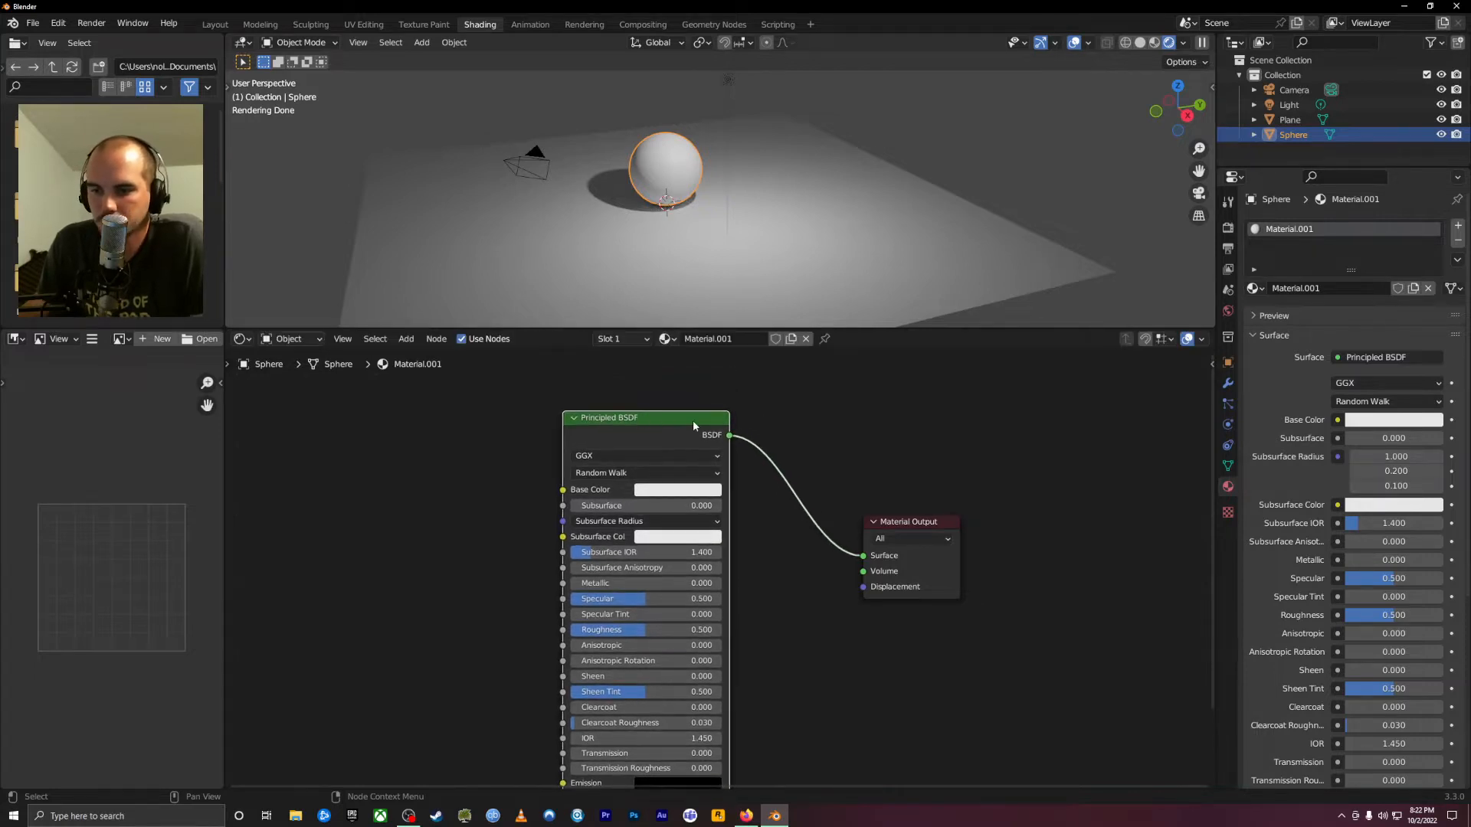
key("shift+a")
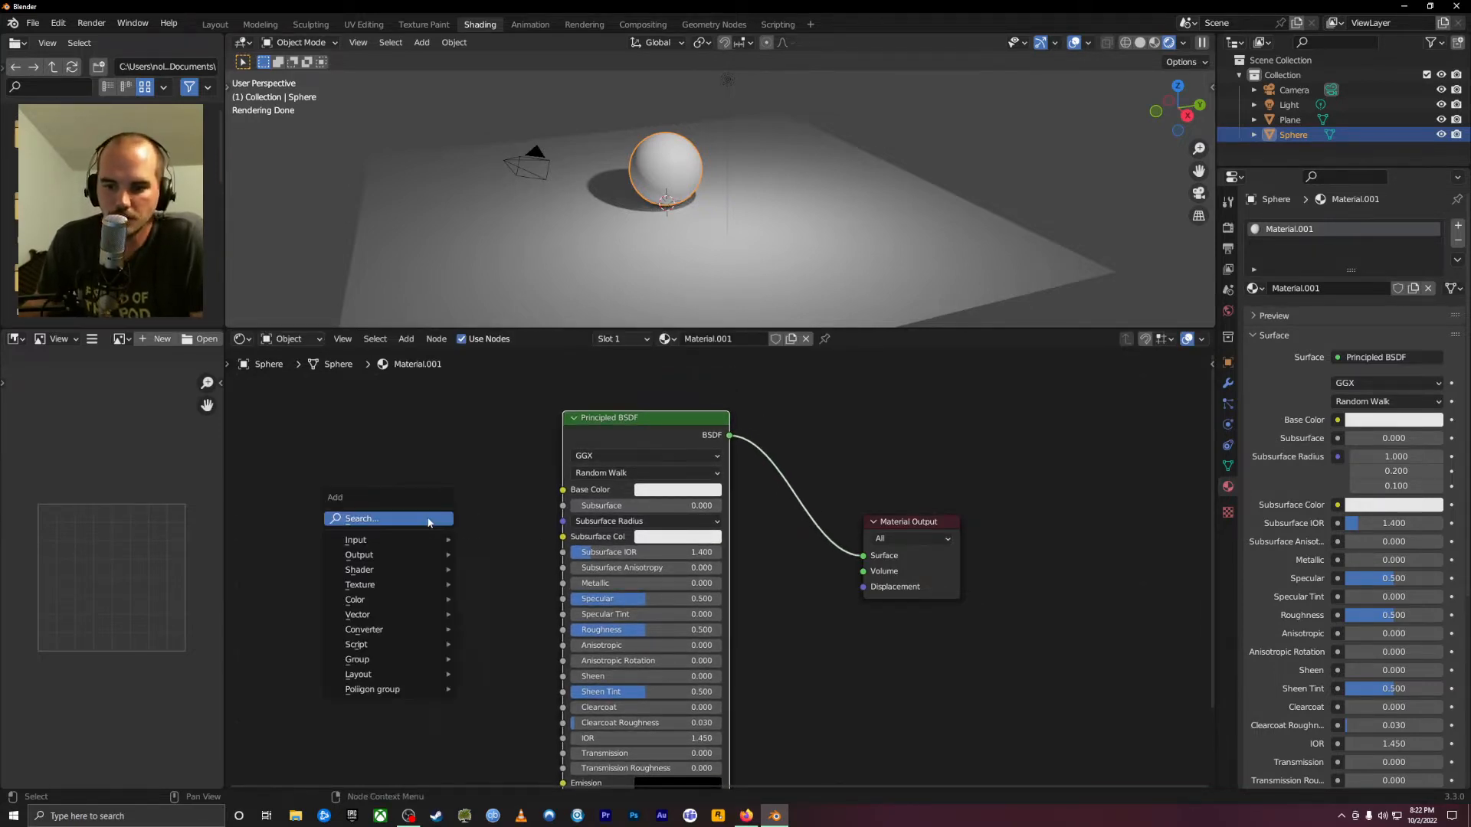
mouse_move(388, 588)
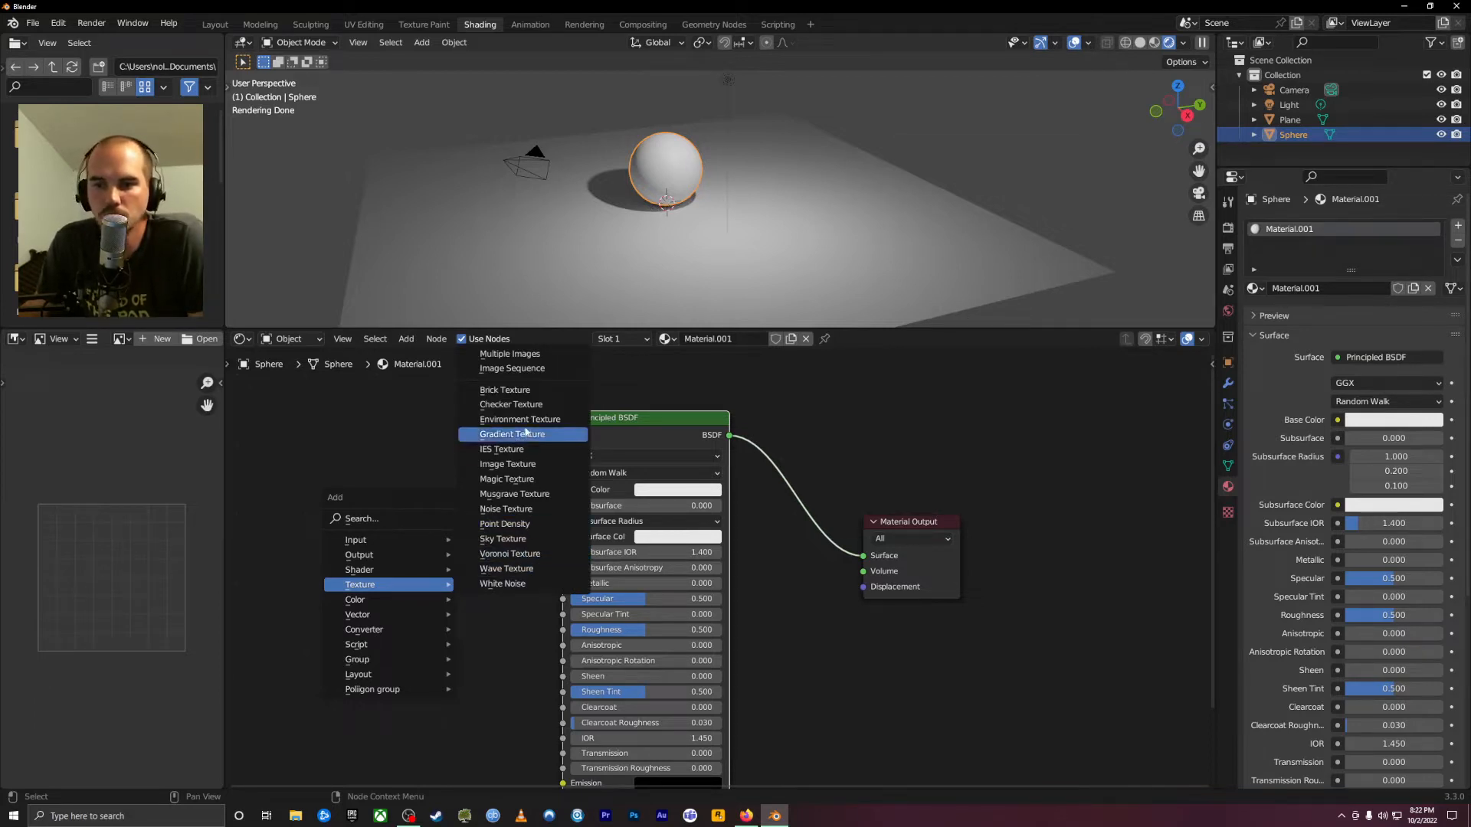
left_click(523, 392)
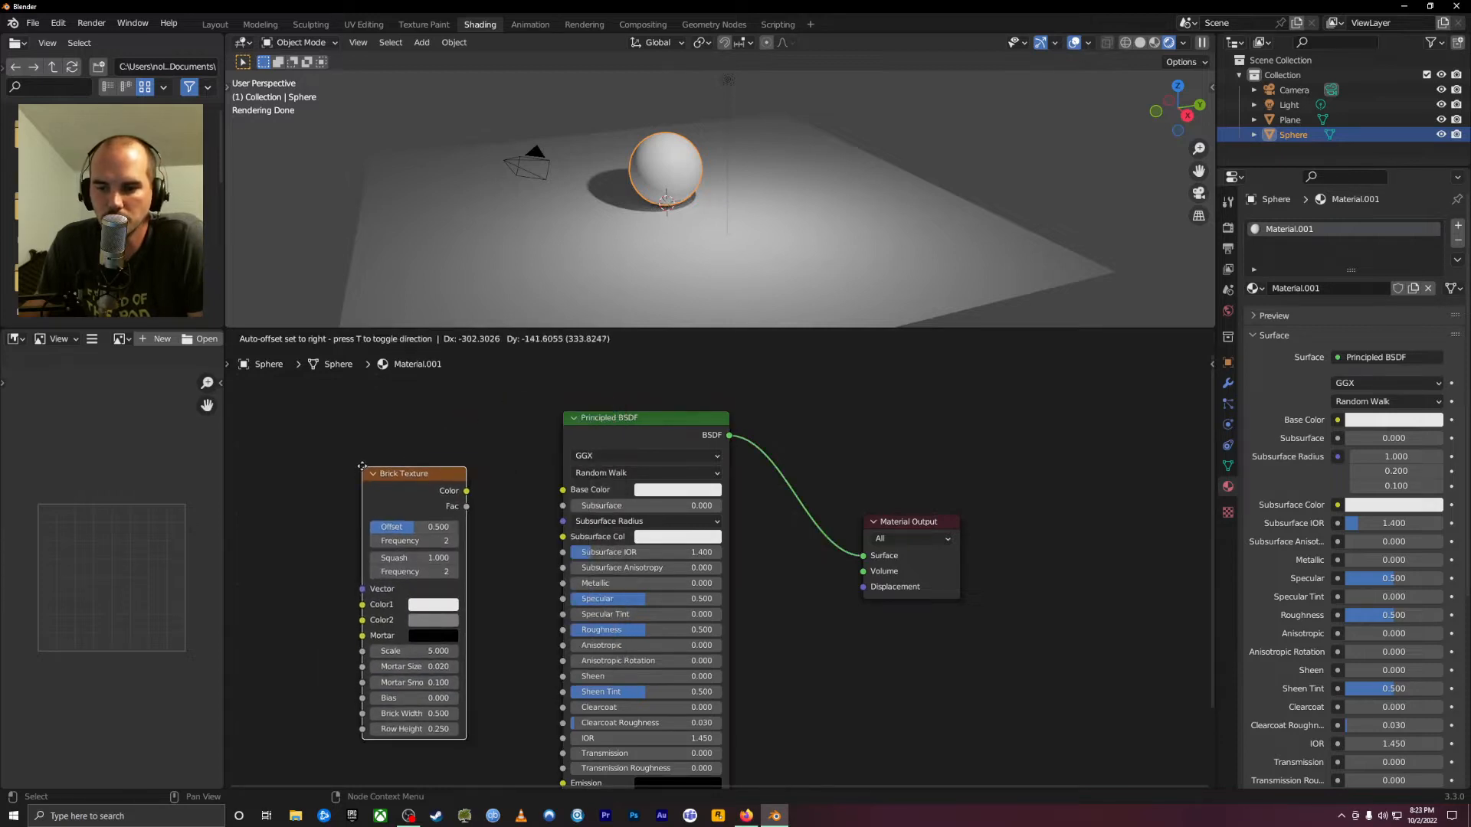
right_click(324, 449)
key("shift+a")
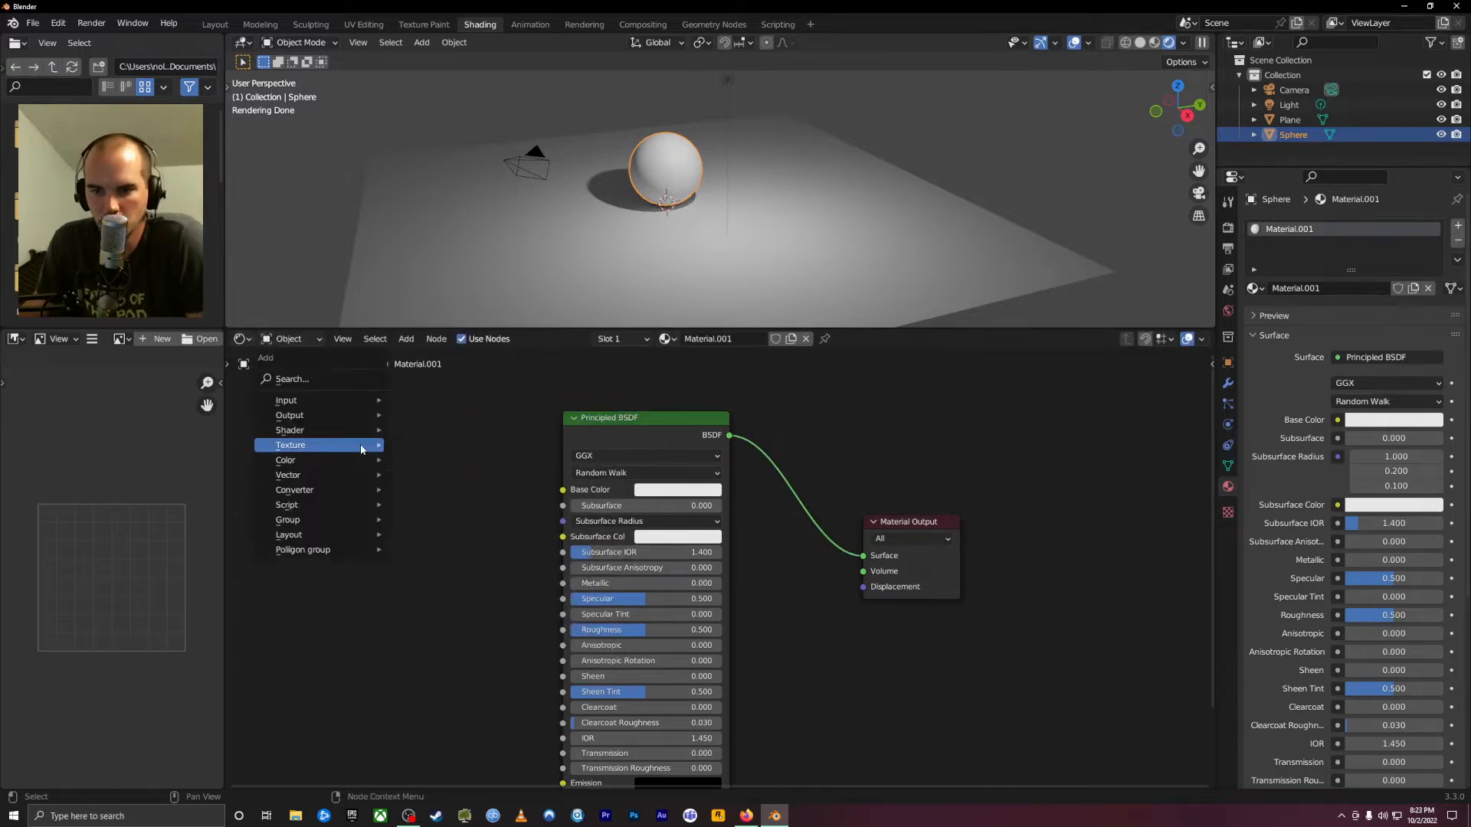
mouse_move(362, 450)
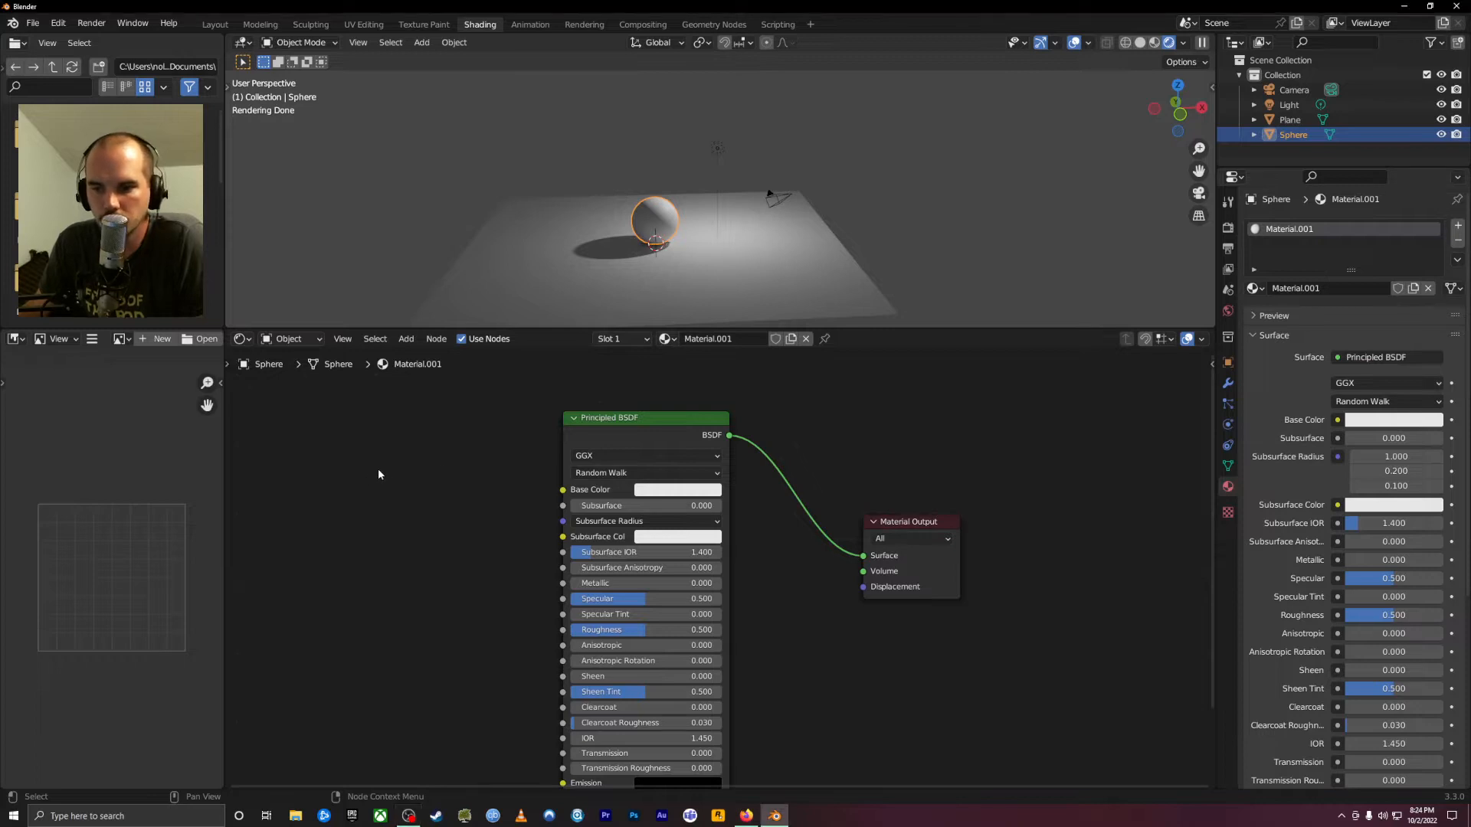
Add a Voronoi Texture node beside the input side of the Principled BSDF node in the sphere's material
key("shift+a")
mouse_move(378, 469)
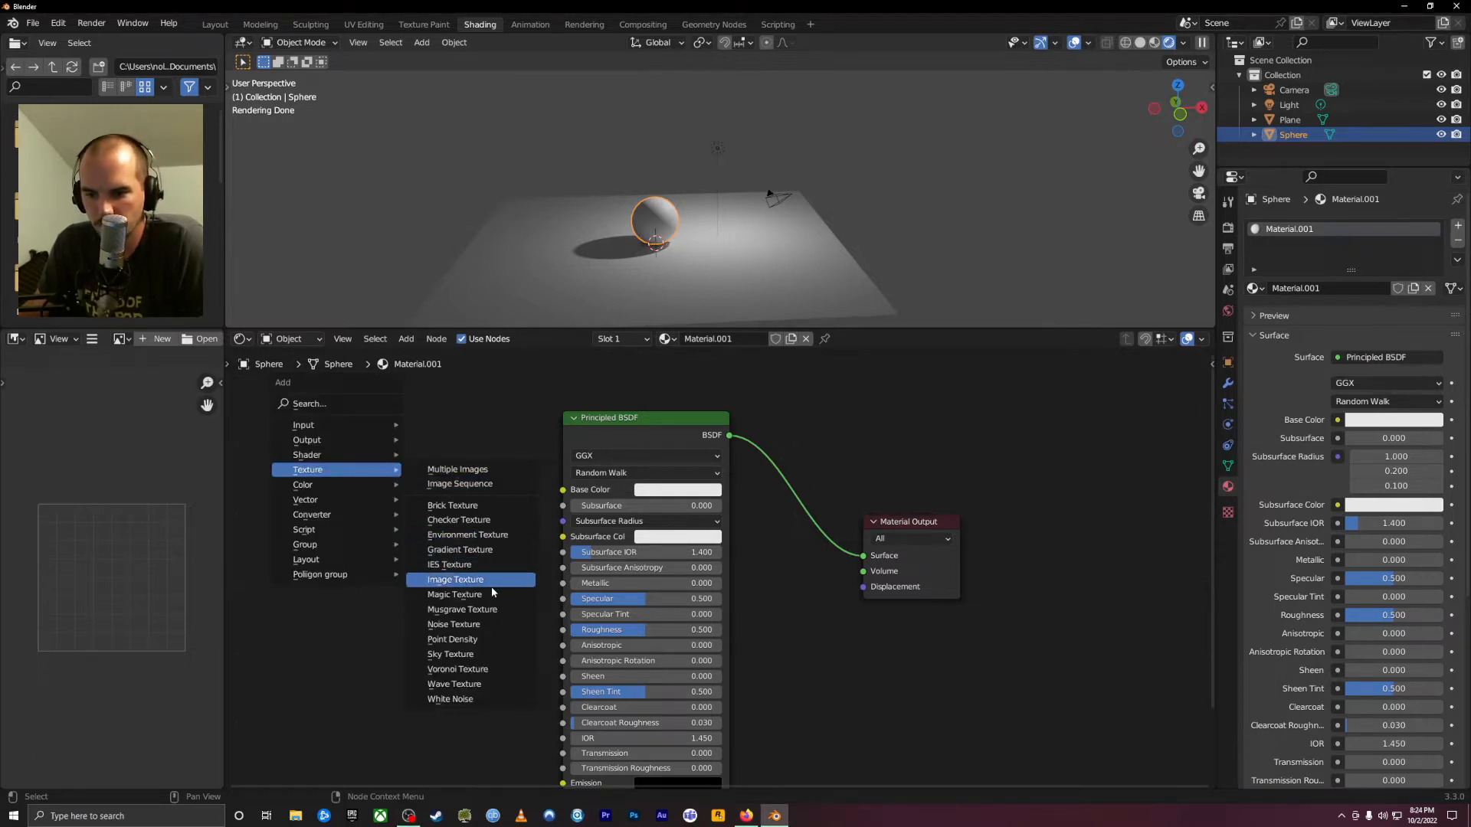
left_click(476, 671)
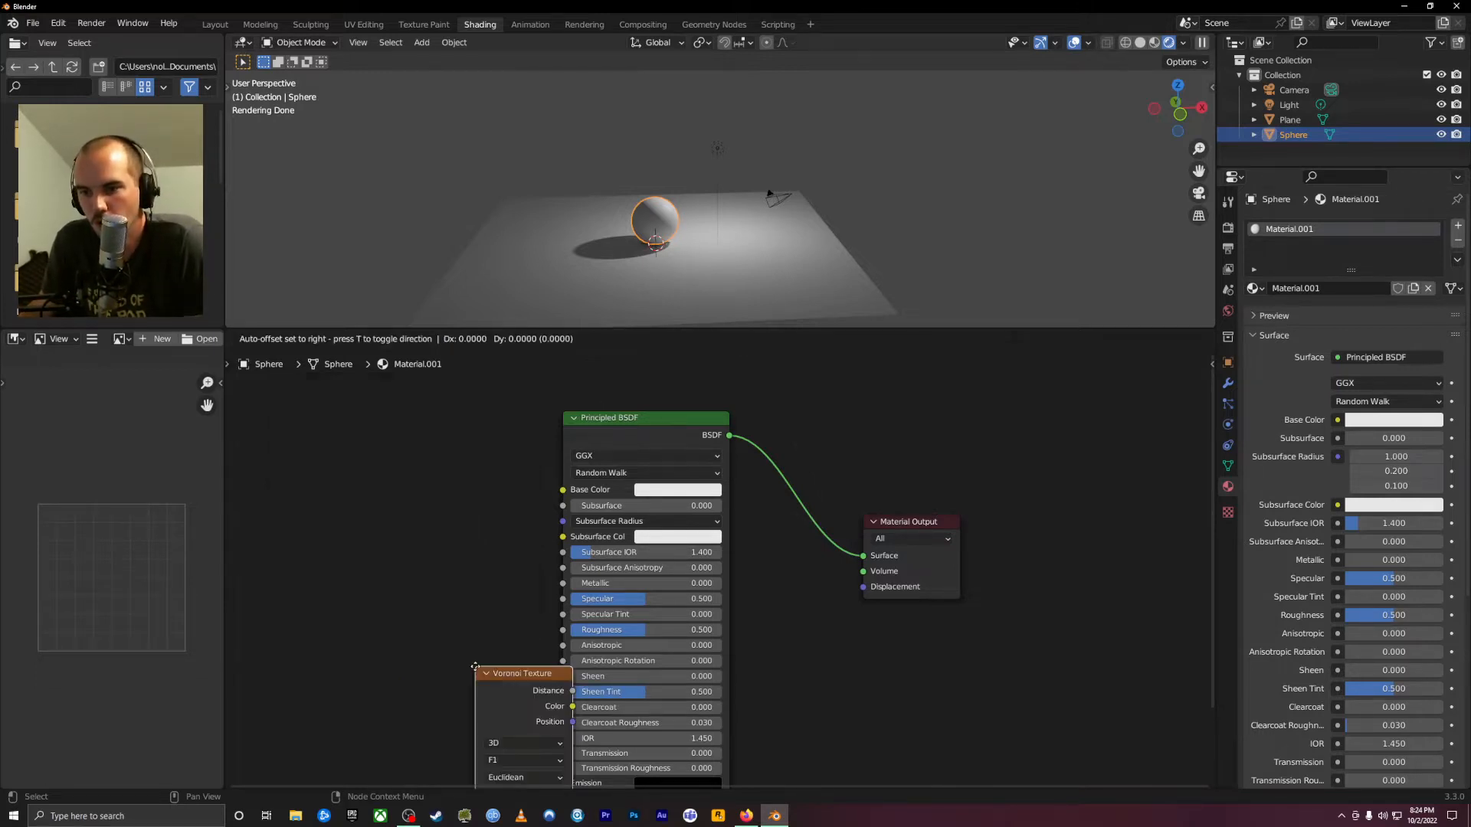
left_click(356, 457)
Connect the Voronoi Texture's Color output to the Principled BSDF's Base Color in the sphere's material
middle_click_drag(681, 249, 618, 255)
scroll(636, 251, "up", 4)
middle_click_drag(713, 229, 678, 249)
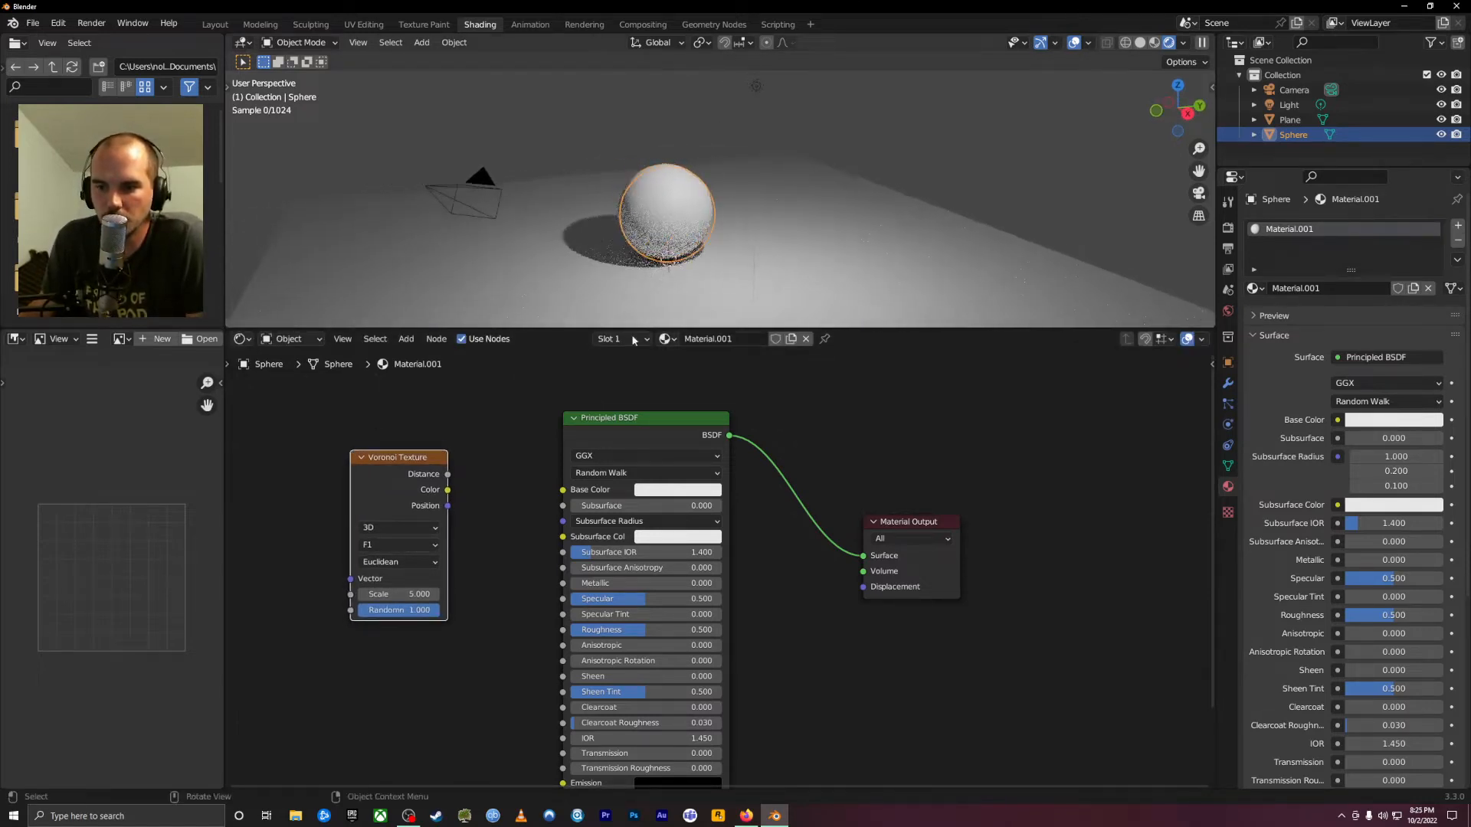
left_click_drag(447, 491, 563, 490)
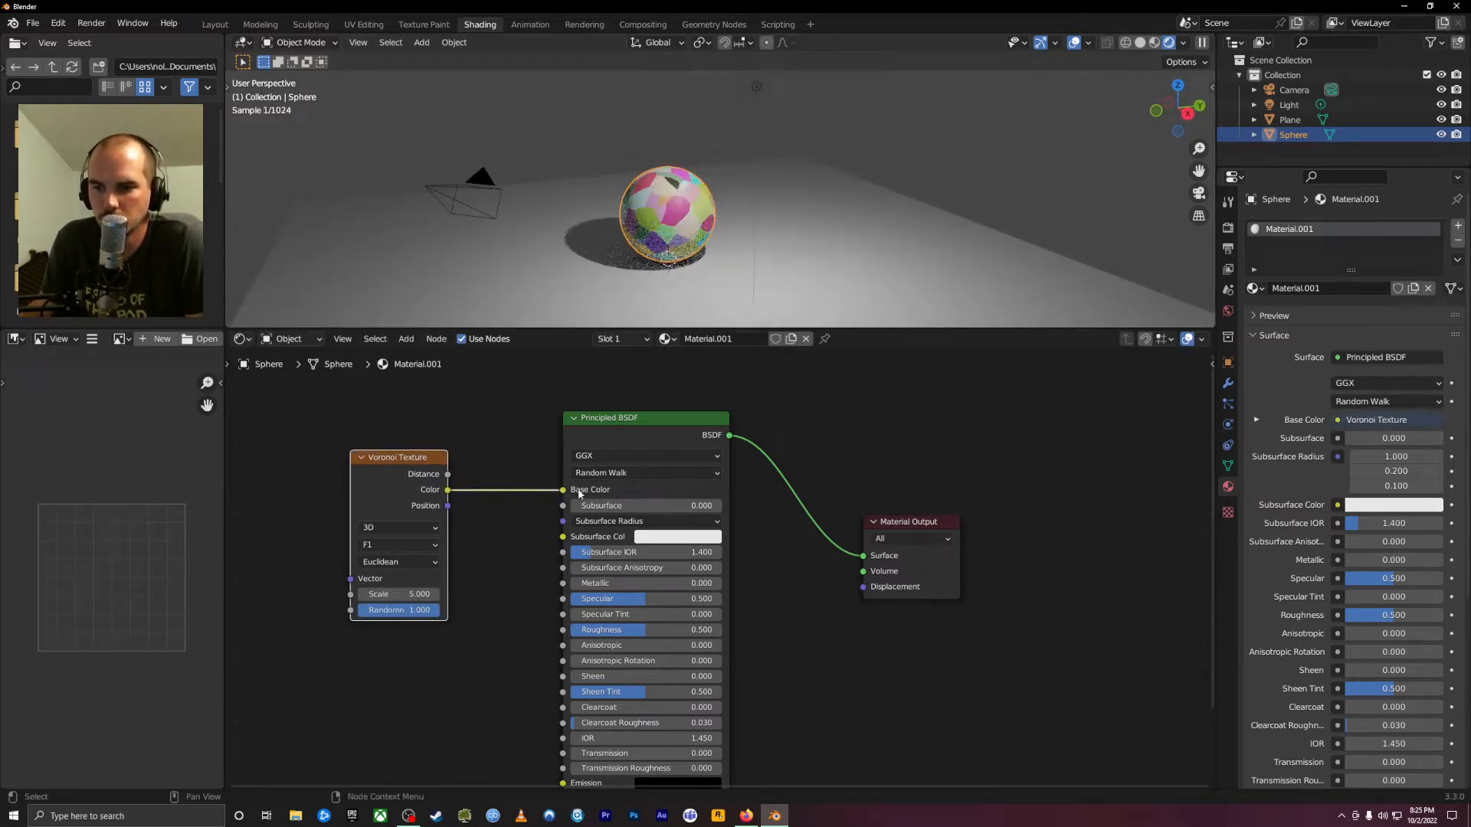
Examine the 3D Voronoi color pattern on the sphere from several sides in the rendered viewport
middle_click_drag(480, 257, 794, 268)
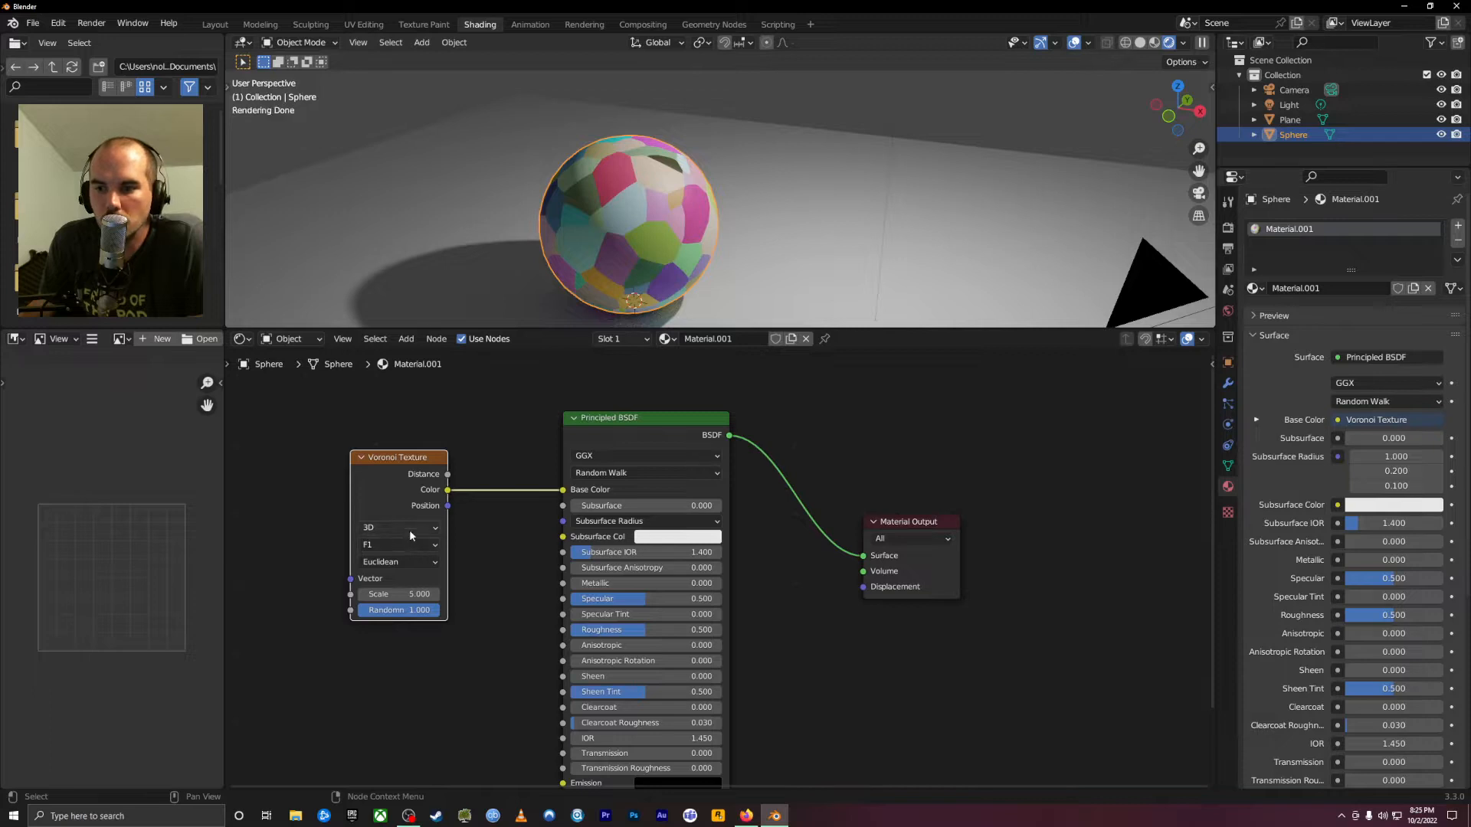
middle_click_drag(580, 306, 625, 243, "shift")
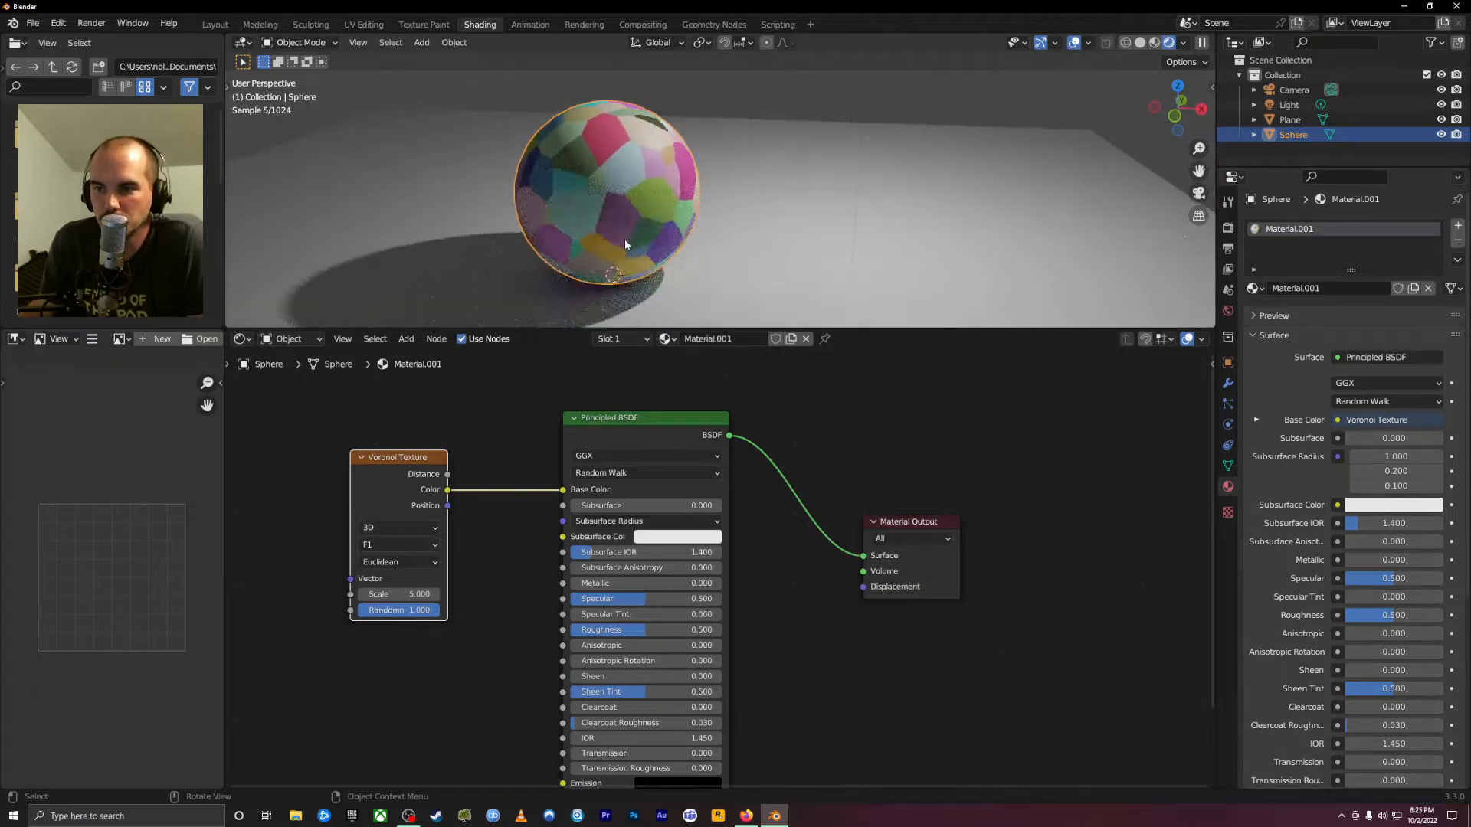
scroll(625, 244, "down", 1)
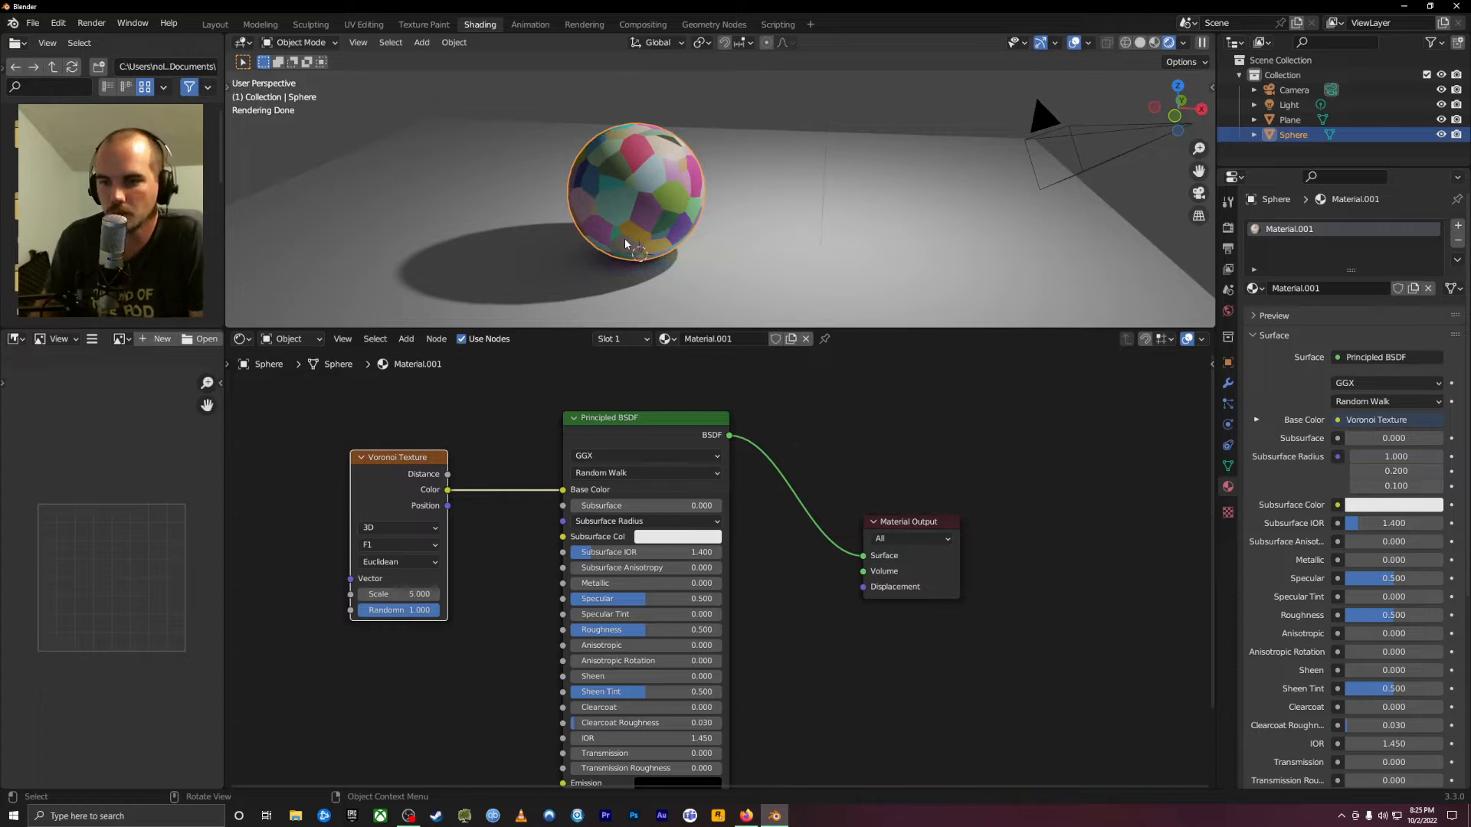
left_click(411, 528)
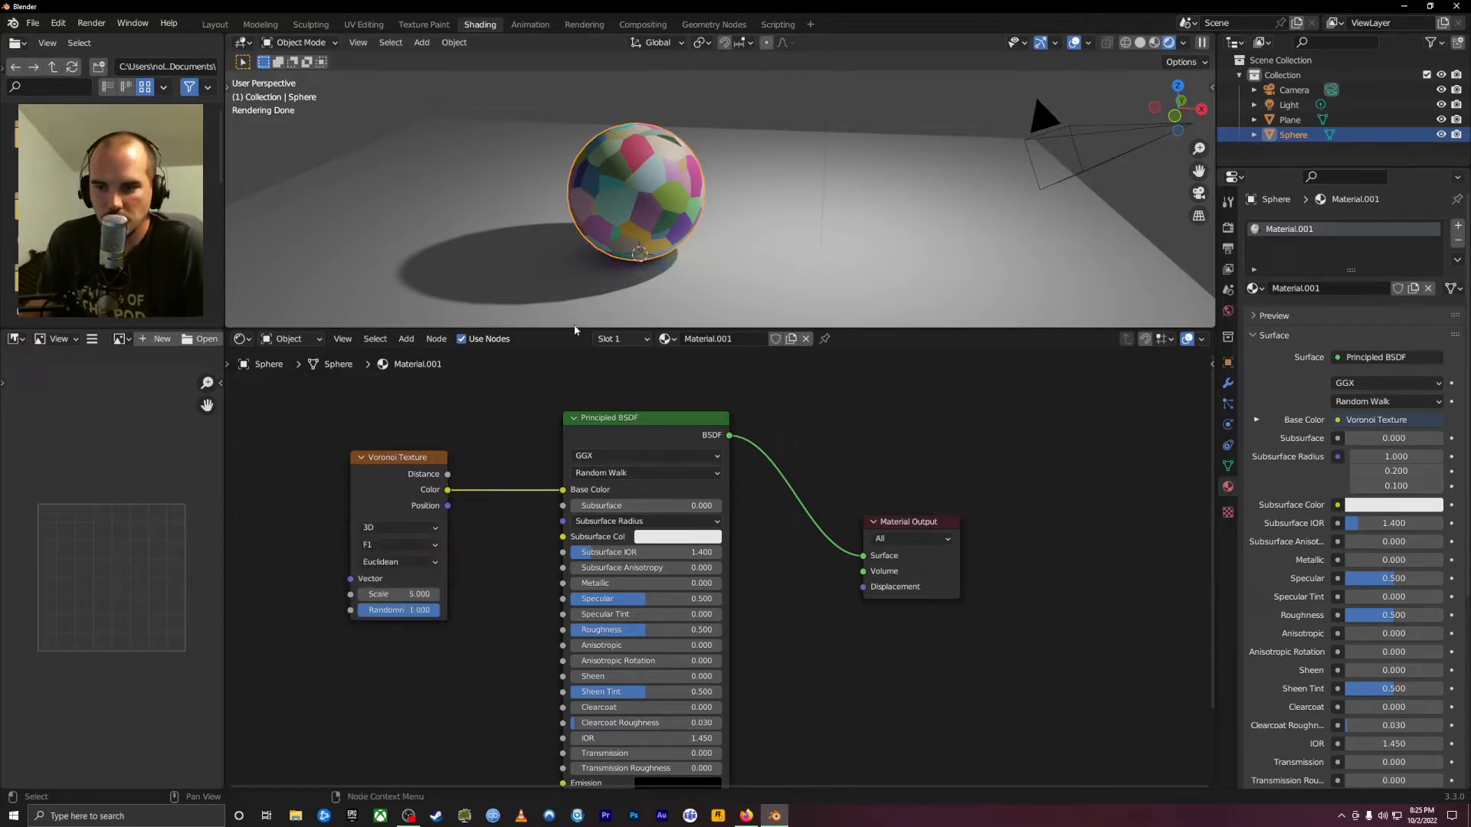
middle_click_drag(574, 326, 907, 229)
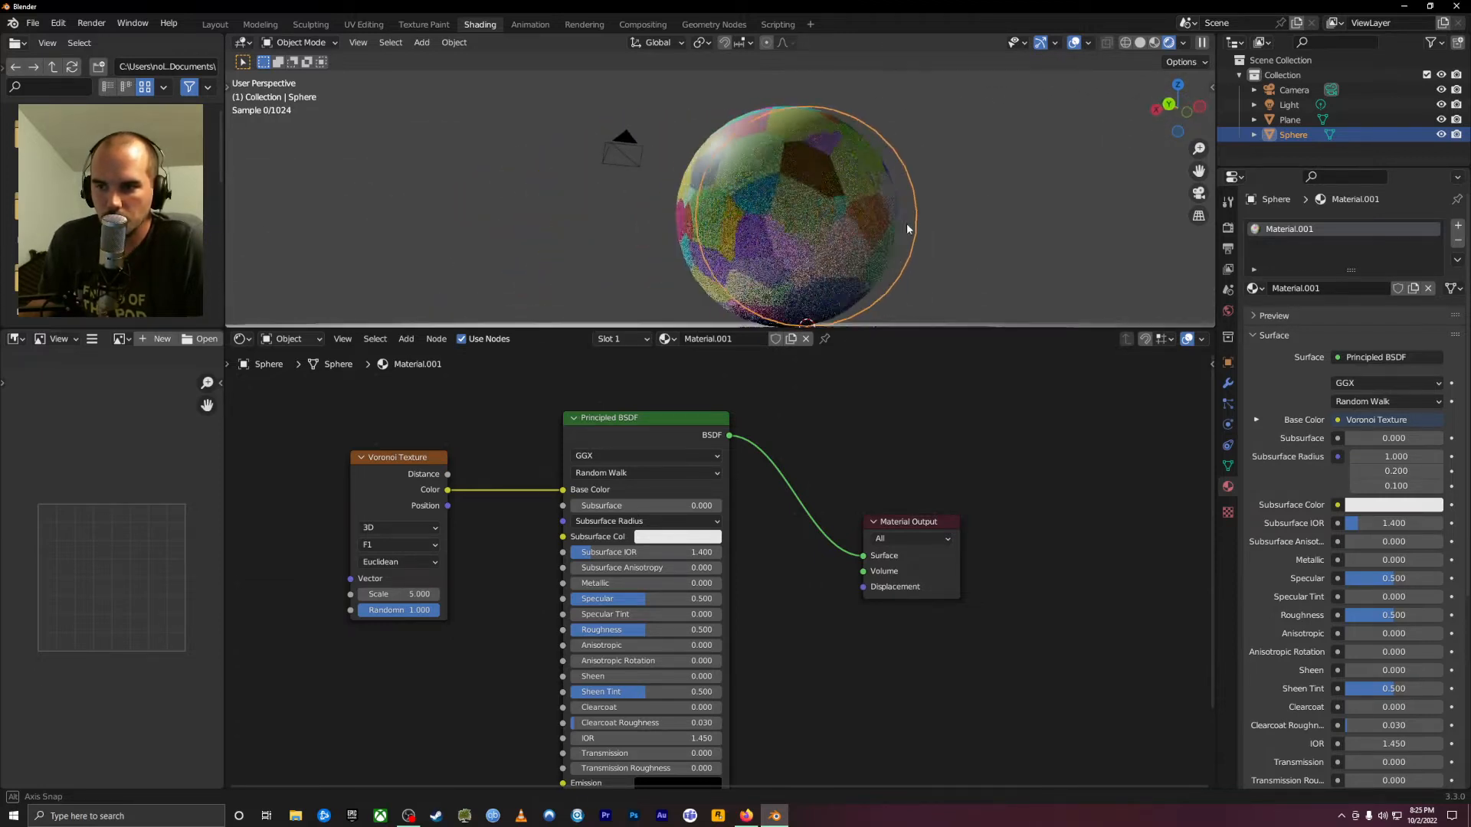
middle_click_drag(722, 234, 275, 270)
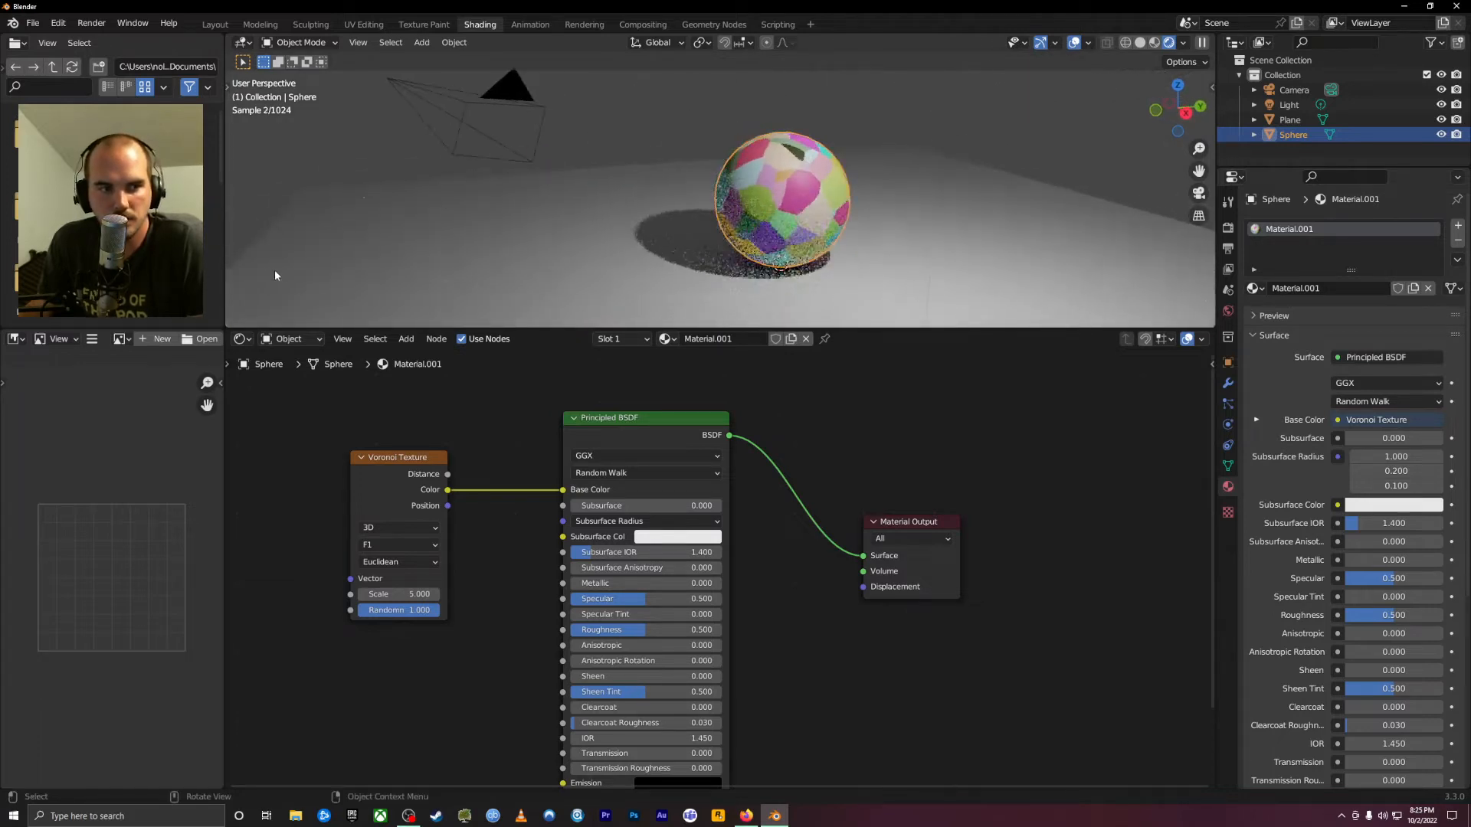
middle_click_drag(699, 267, 449, 233, "shift")
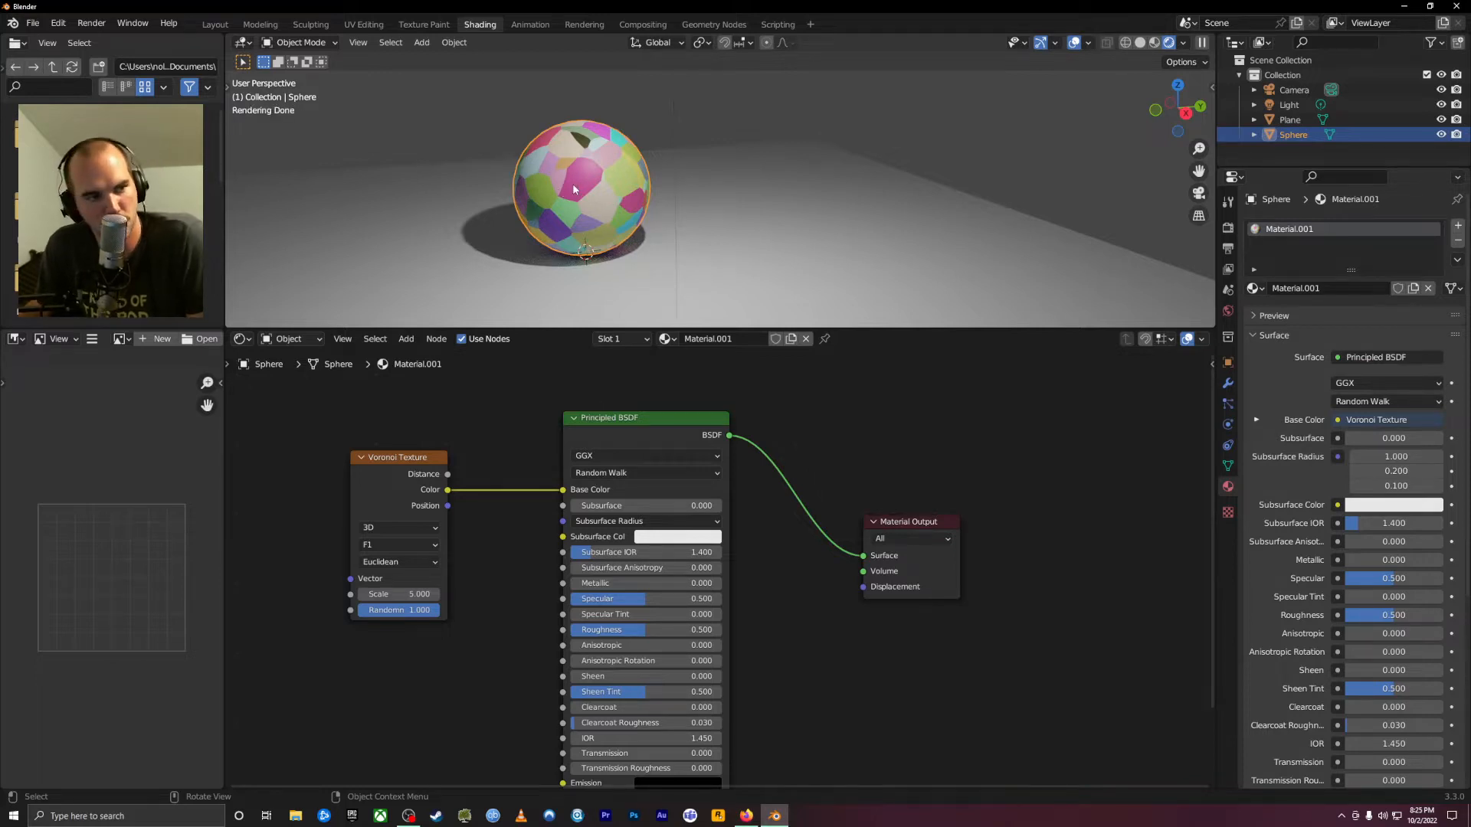
middle_click_drag(606, 177, 426, 279)
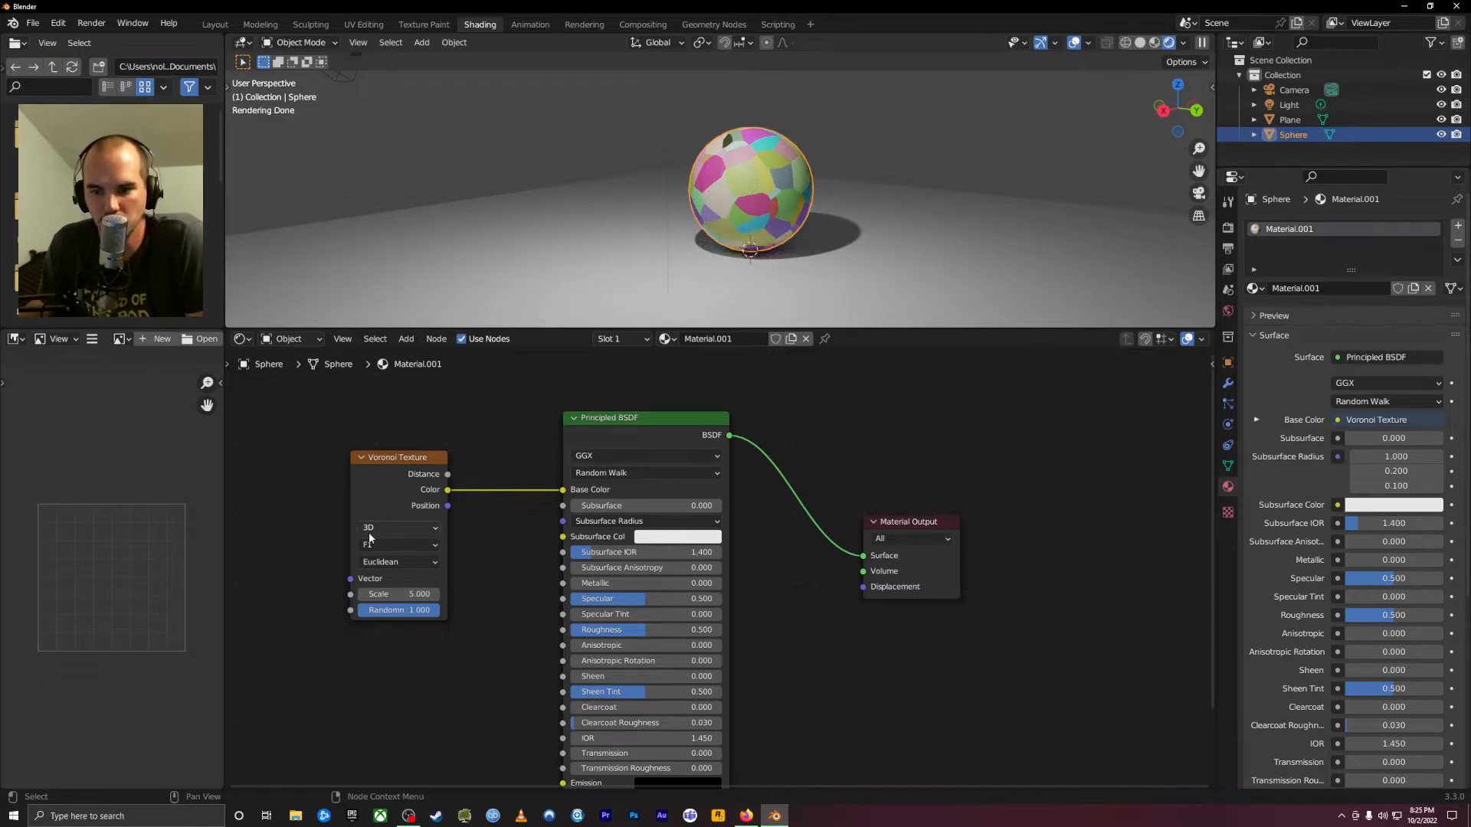
Set the sphere's Voronoi Texture dimensions to 2D and inspect the pattern from above and from the side
left_click(410, 530)
left_click(381, 561)
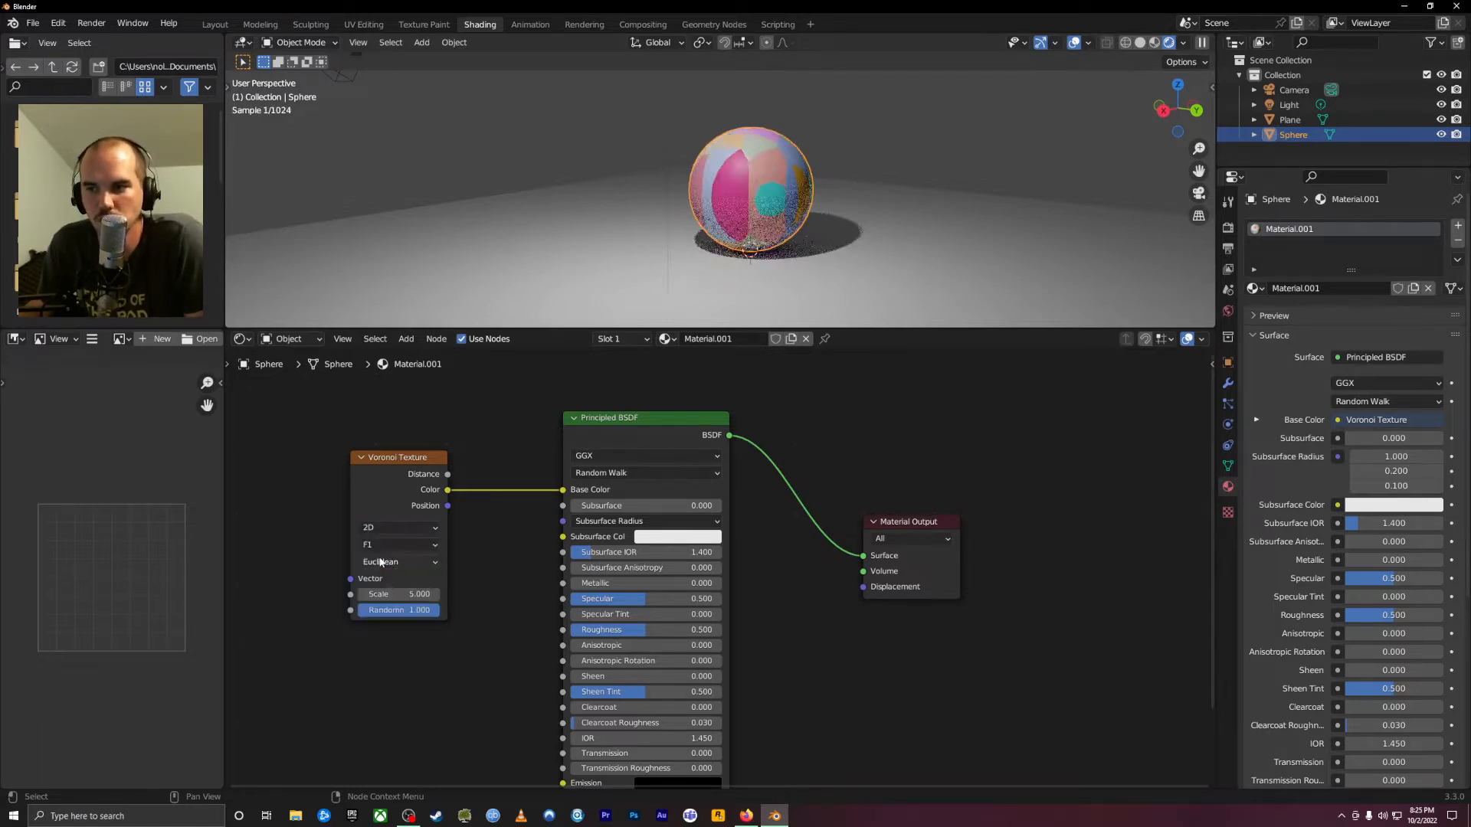
middle_click_drag(838, 190, 743, 203)
scroll(743, 202, "up", 4)
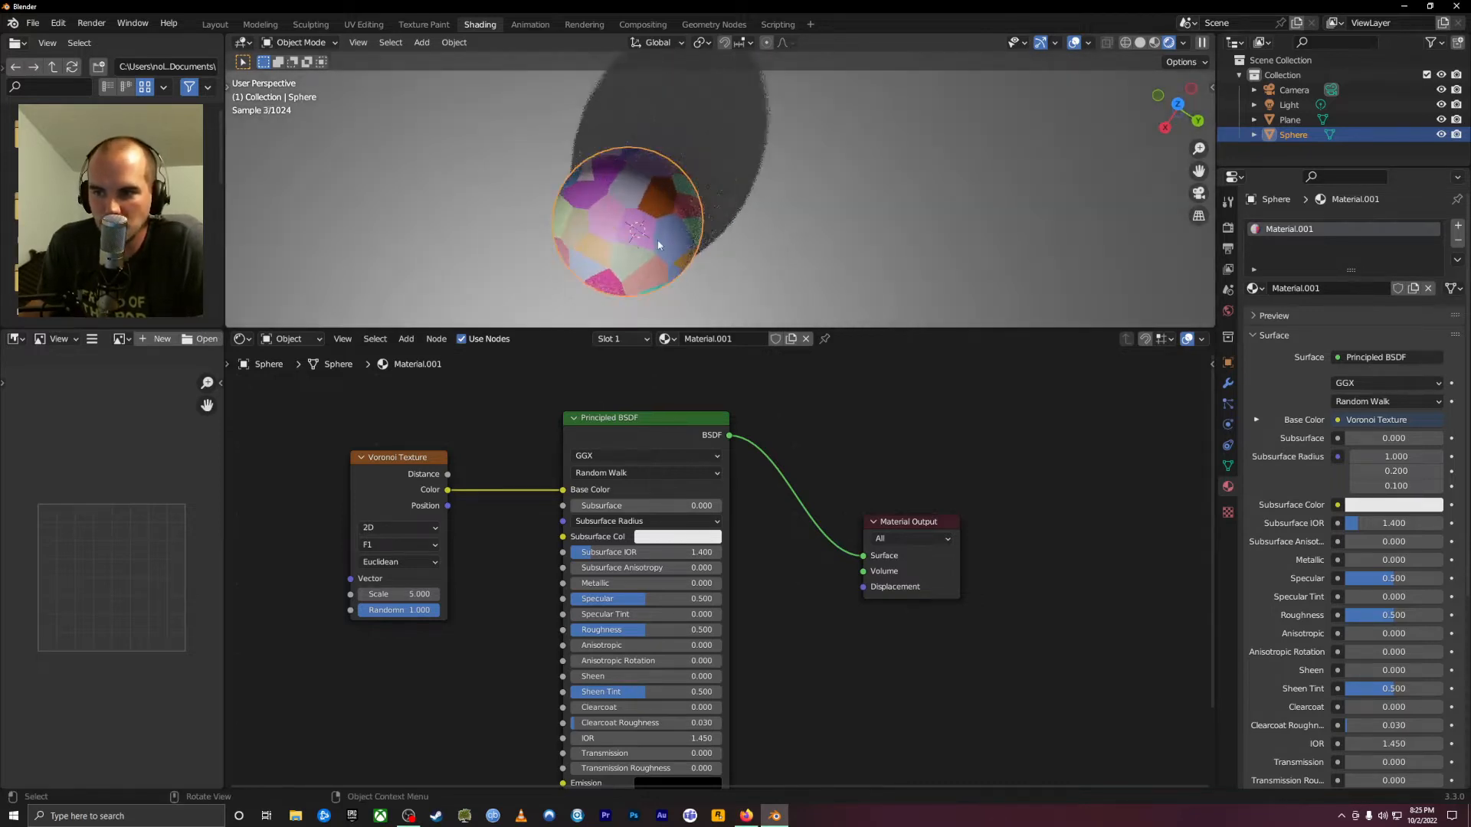
middle_click_drag(642, 282, 646, 127)
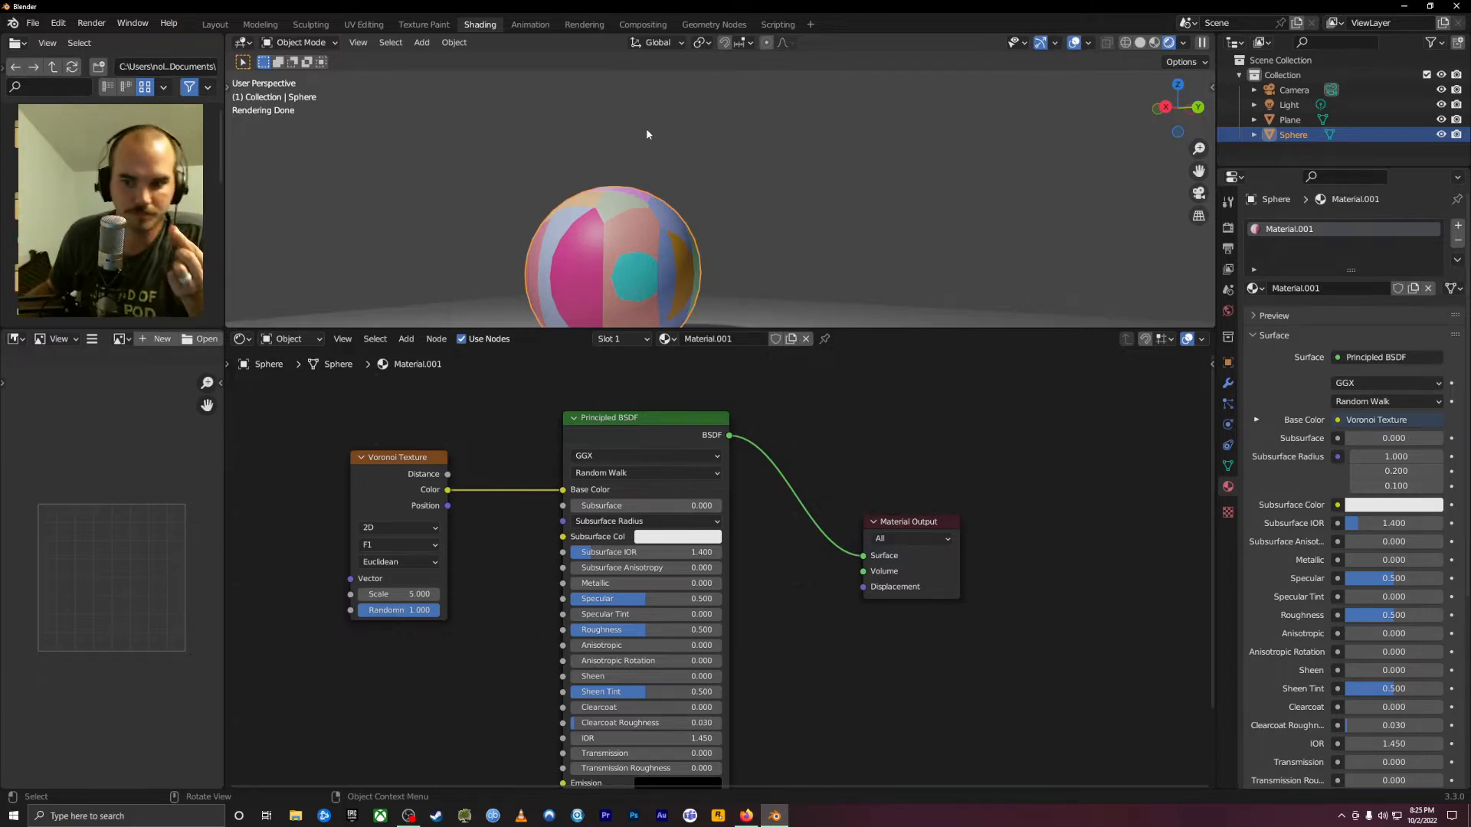
middle_click_drag(901, 236, 878, 301)
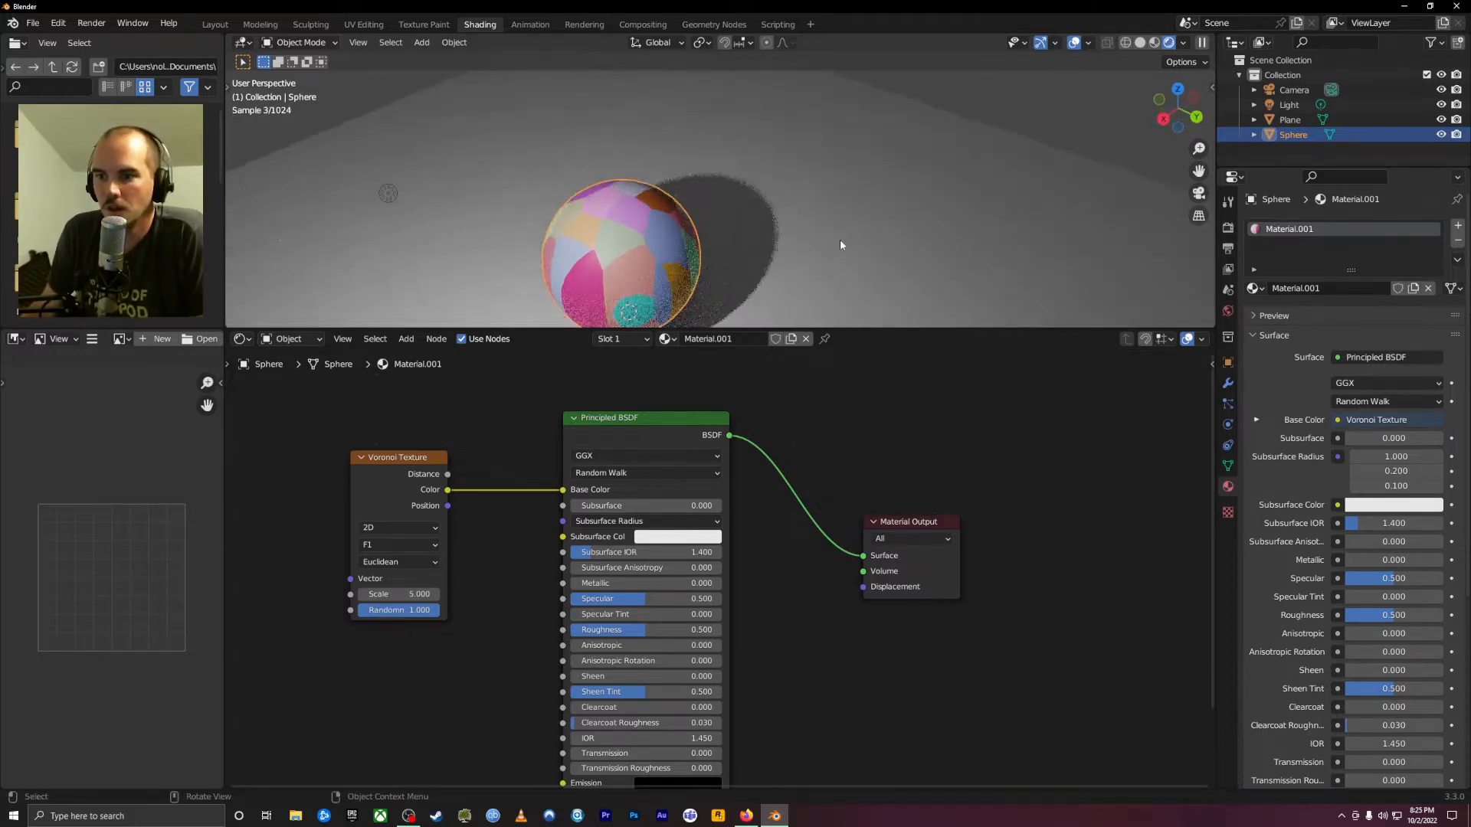
Select the plane and create a new material for it
scroll(838, 242, "down", 5)
left_click(809, 274)
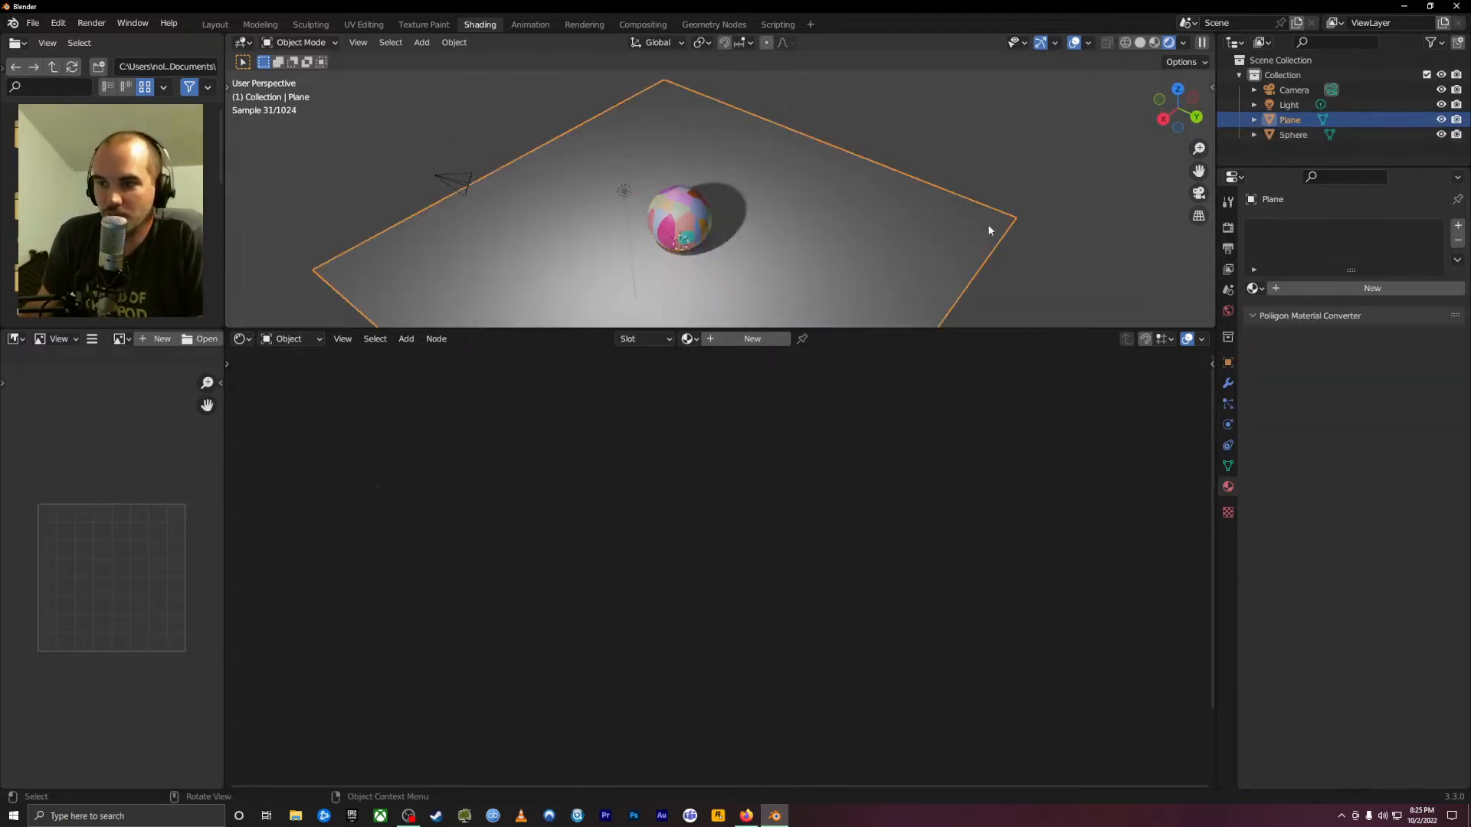
left_click(1343, 290)
Add a Voronoi Texture node to the plane's material and connect its Color output to Base Color
key("shift+a")
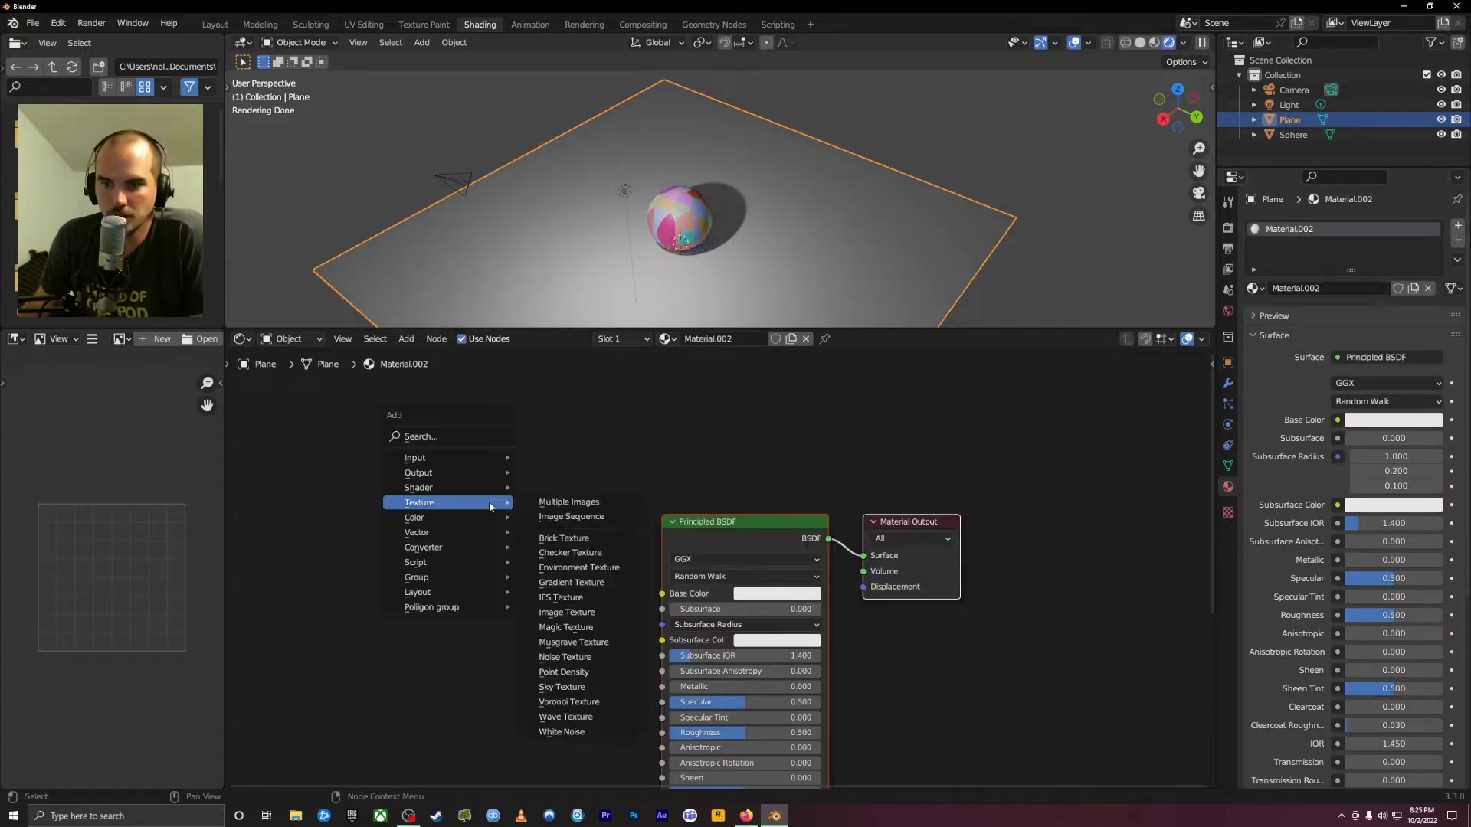
mouse_move(487, 459)
mouse_move(475, 503)
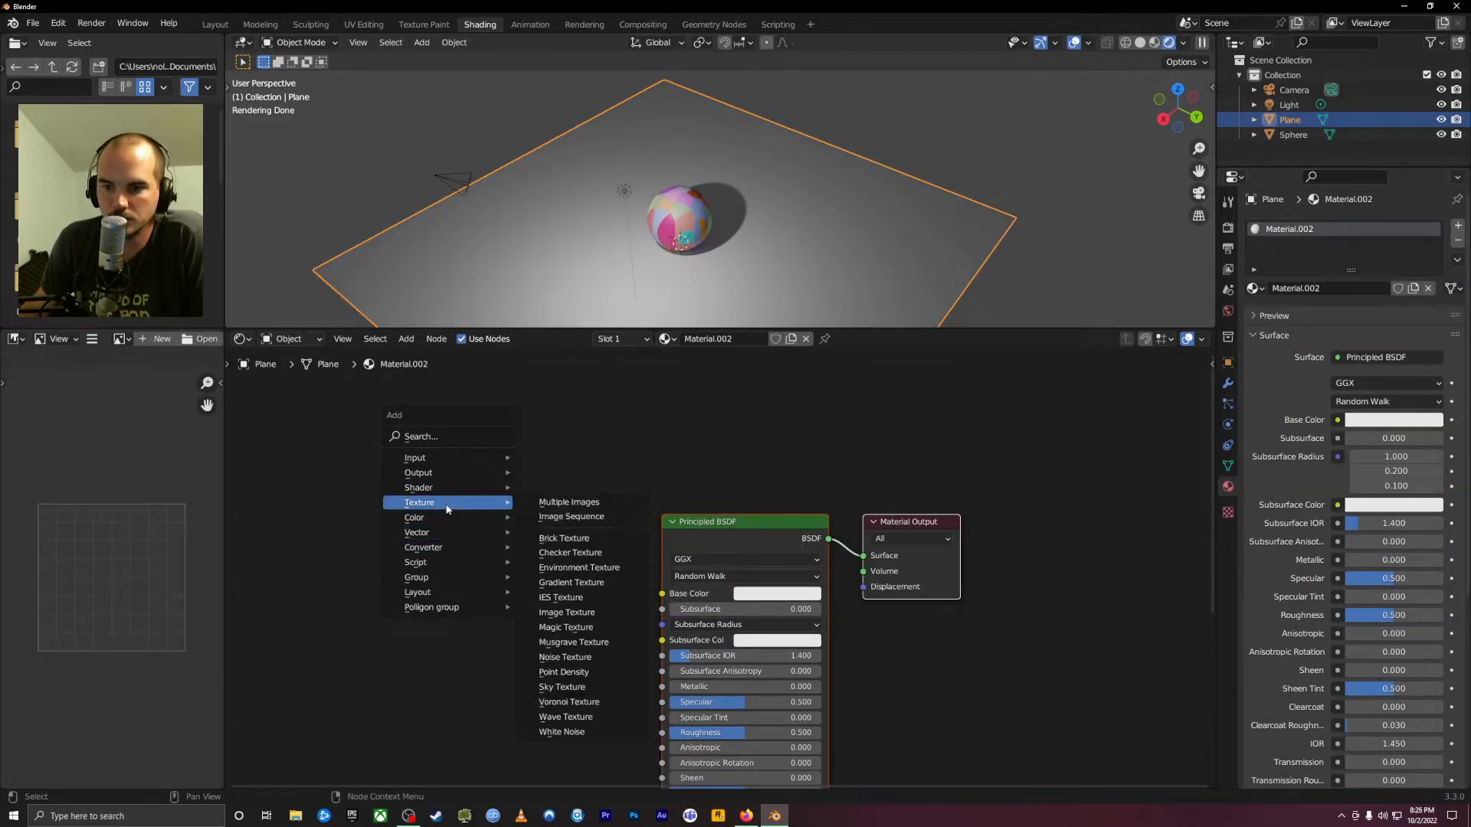
left_click(591, 711)
left_click(564, 690)
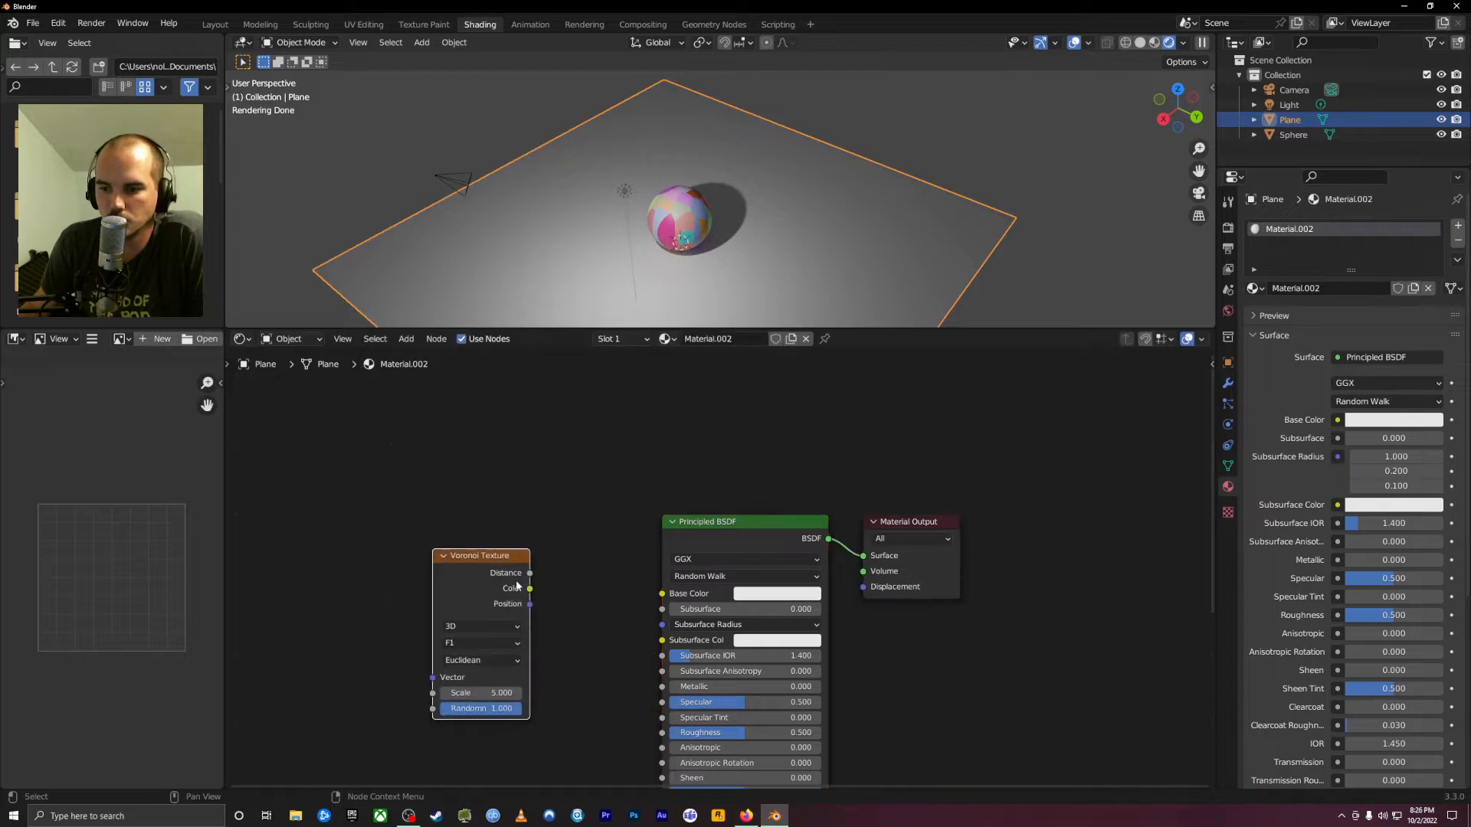
left_click_drag(529, 588, 672, 596)
Set the plane's Voronoi Texture dimensions to 2D and view the plane from a lower angle
left_click(481, 627)
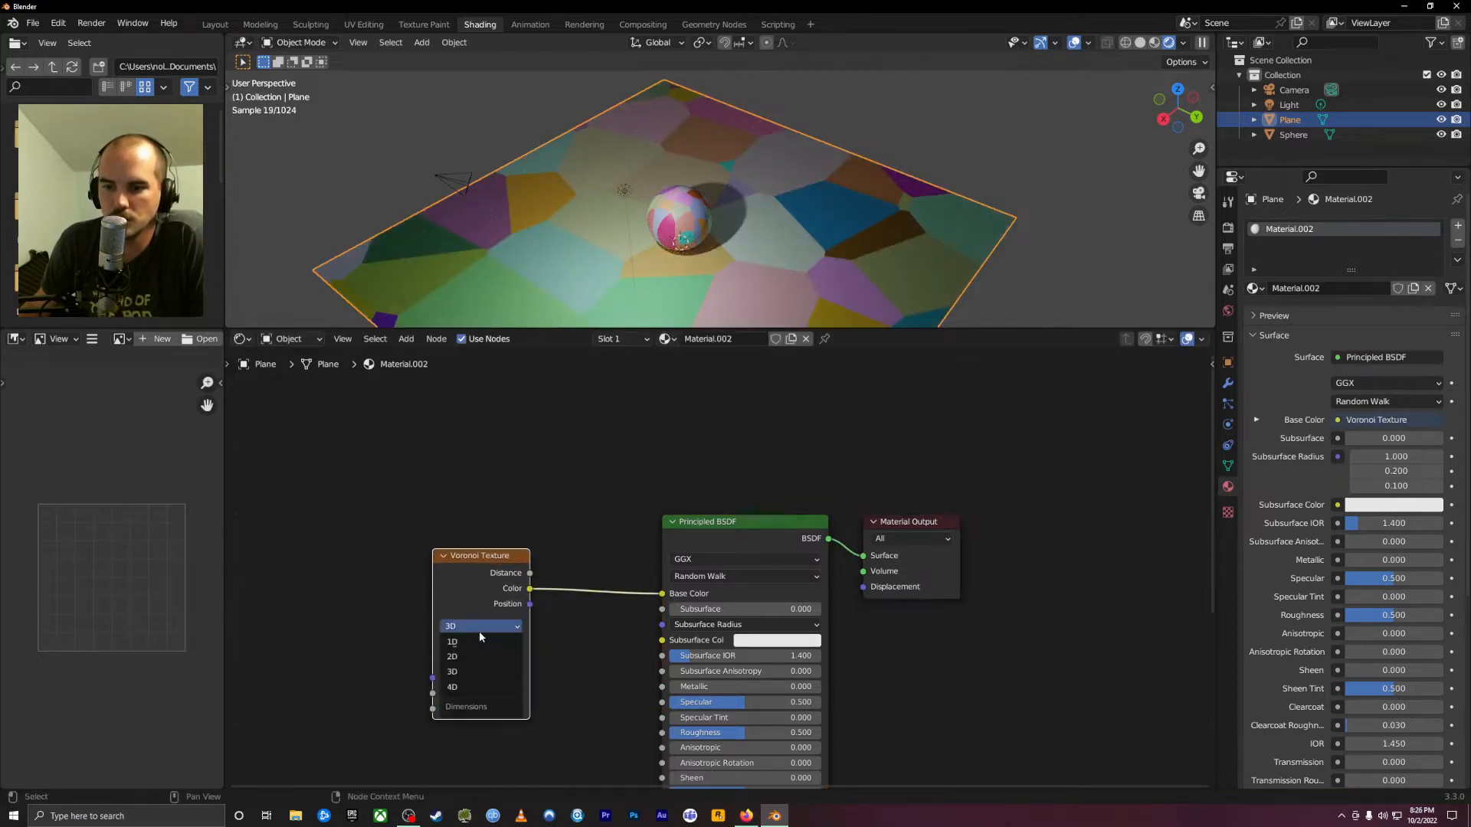
left_click(475, 656)
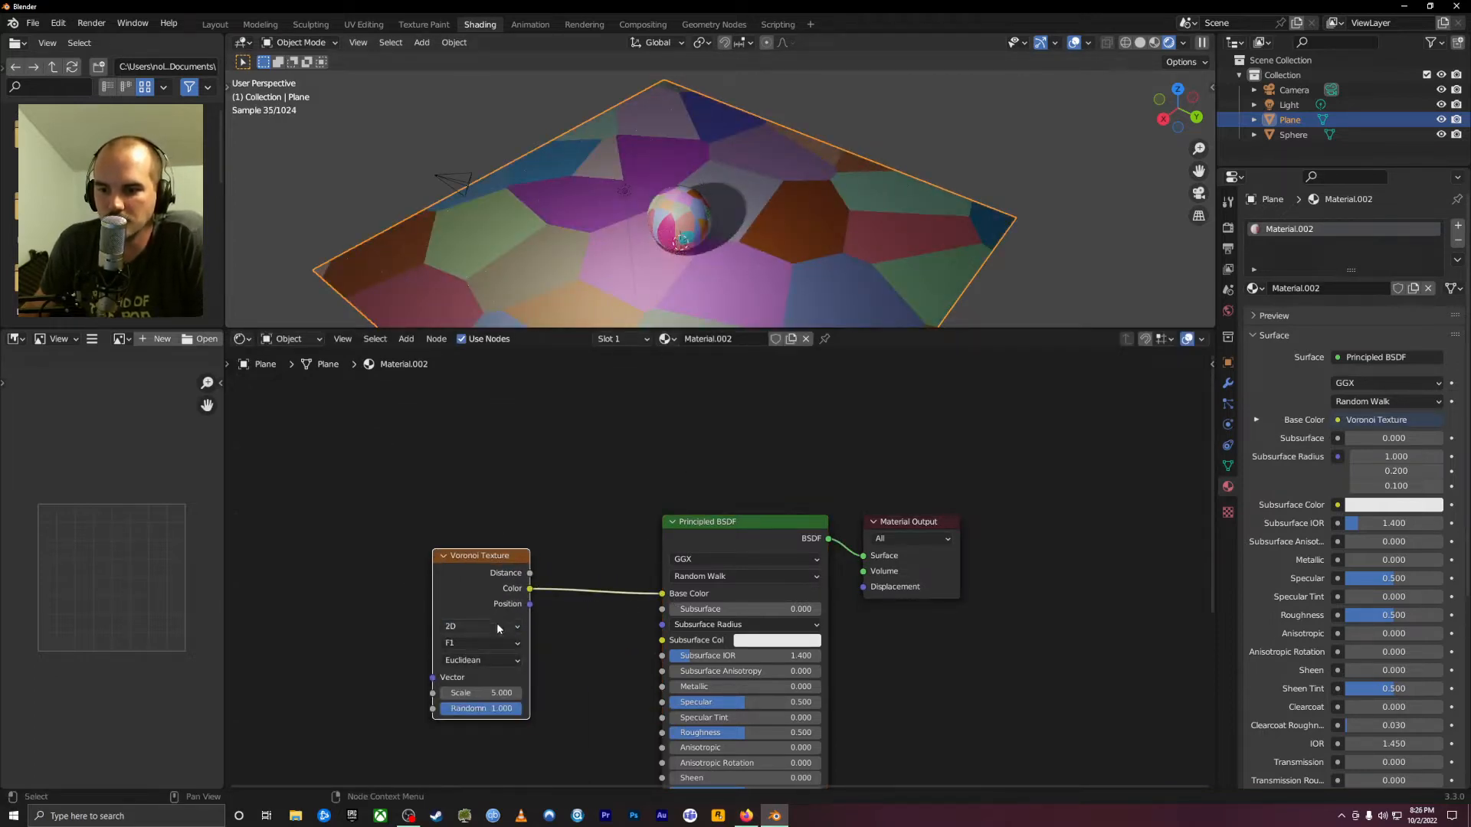
middle_click_drag(645, 269, 779, 239)
Select the sphere and set its Voronoi Texture dimensions to 3D
left_click(697, 223)
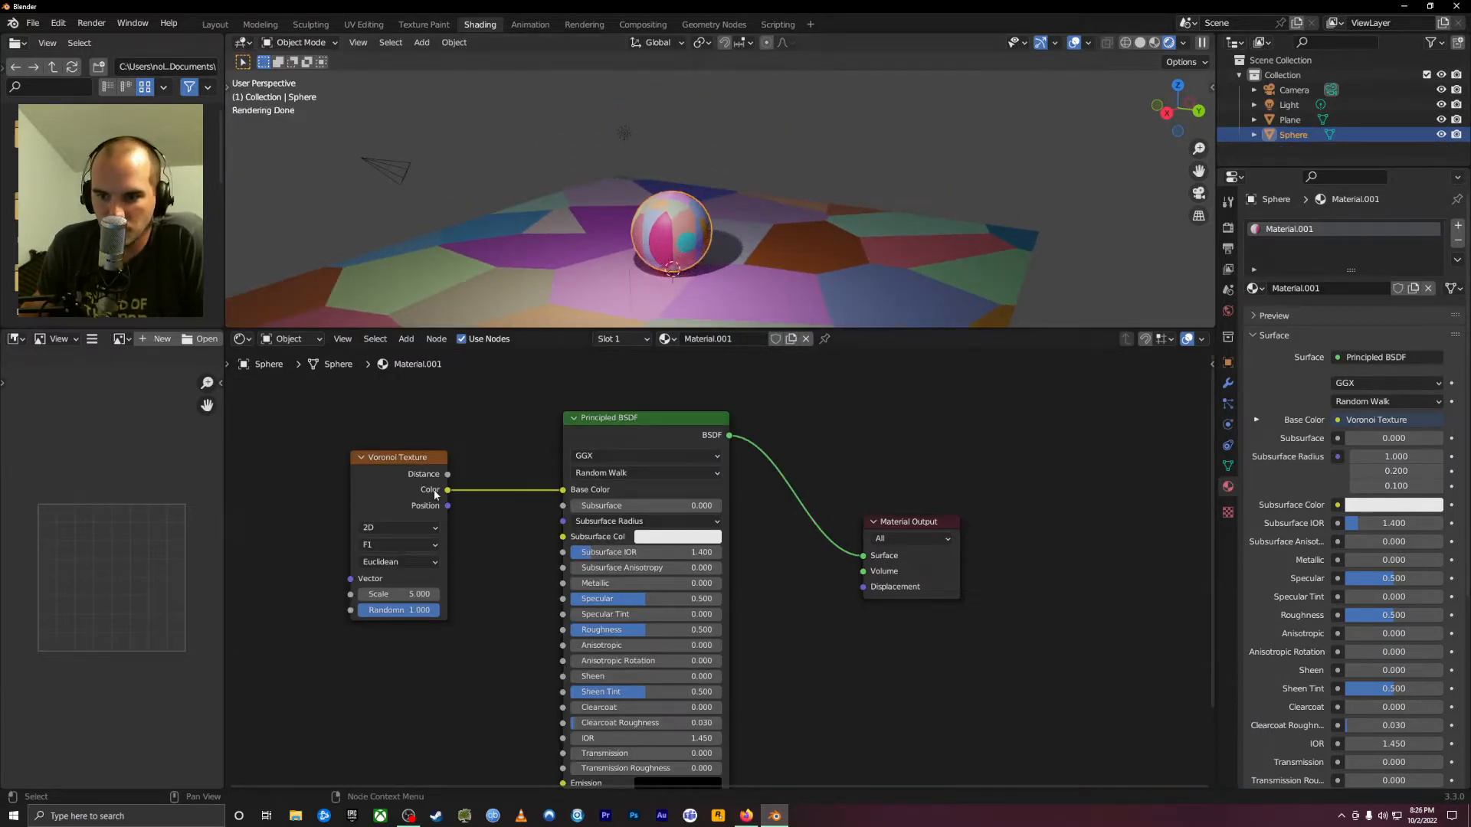
left_click(399, 528)
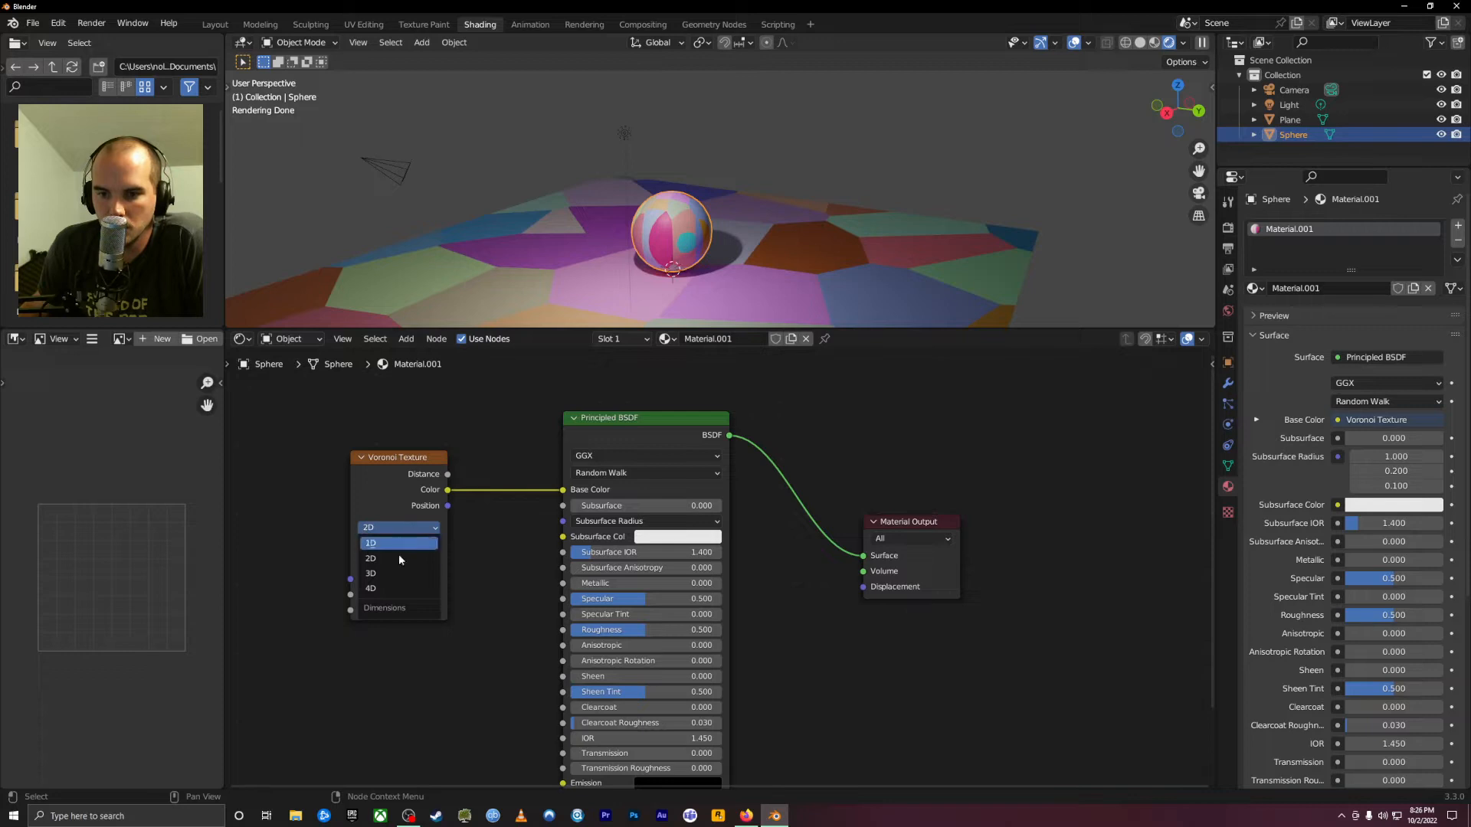
left_click(387, 573)
Delete the Voronoi Texture node from the plane's material
left_click(821, 259)
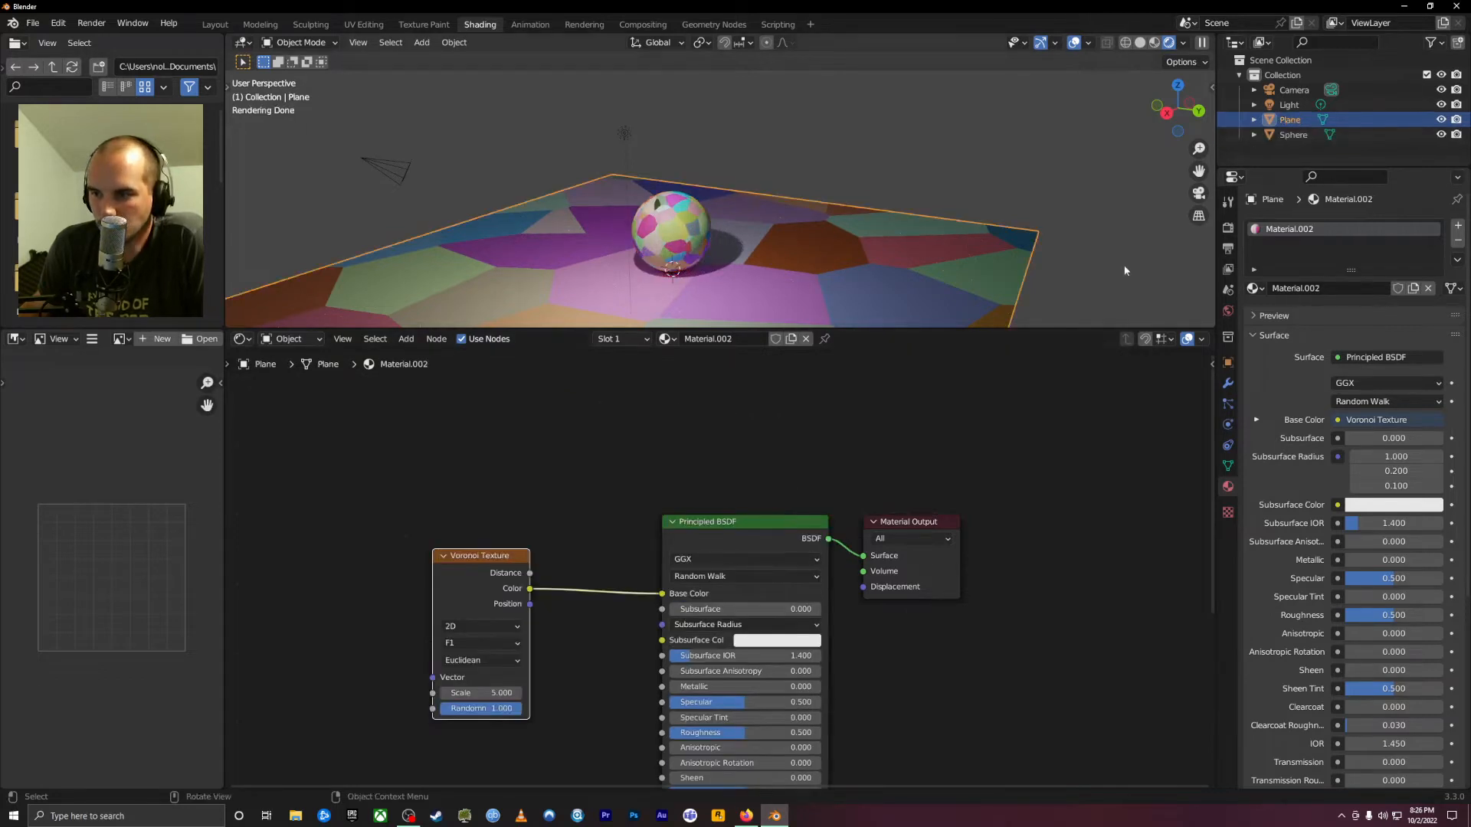
key("x")
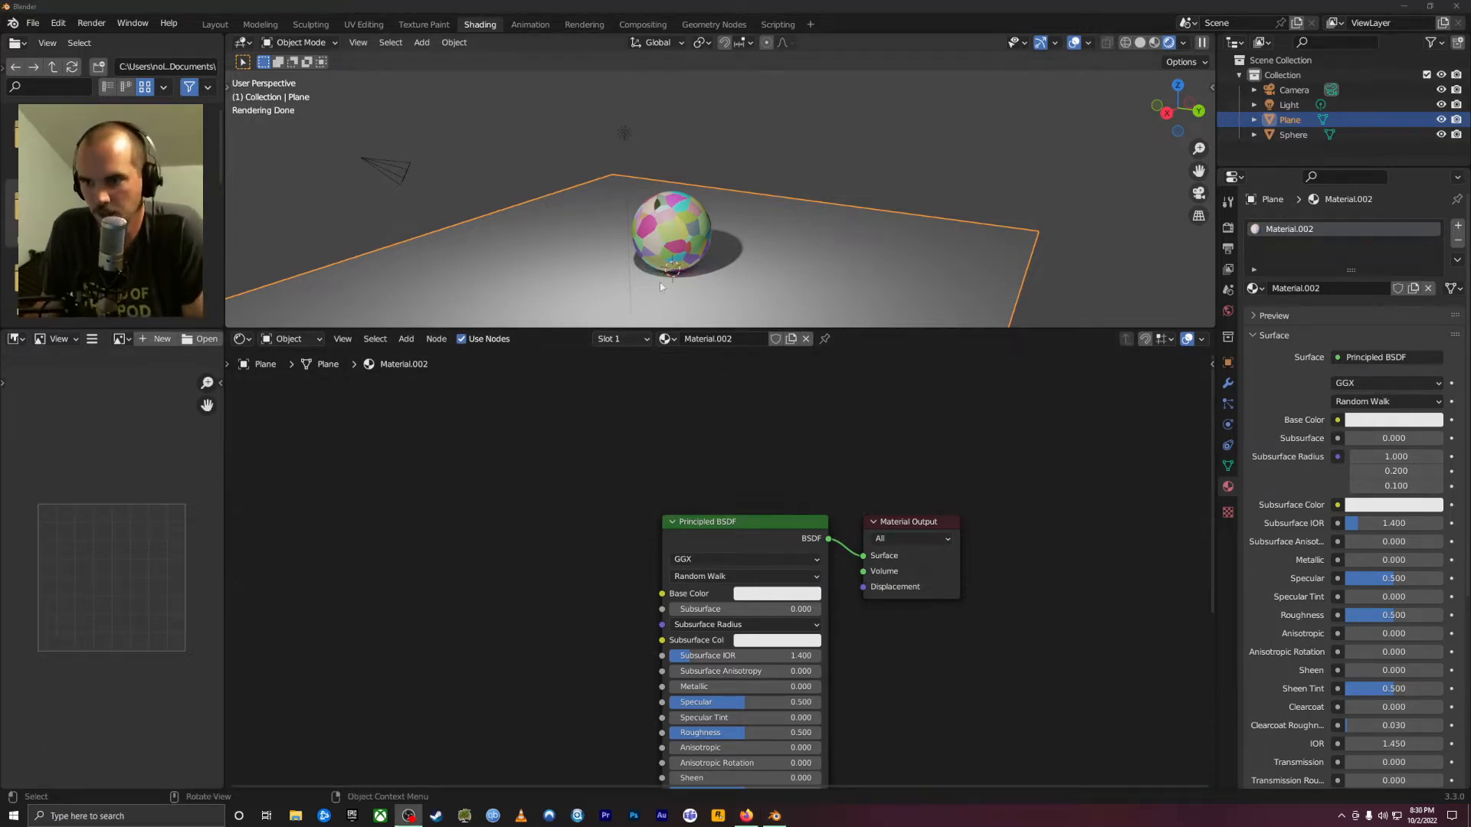
Select the sphere and move its Principled BSDF node up and slightly toward the Material Output node
left_click(680, 231)
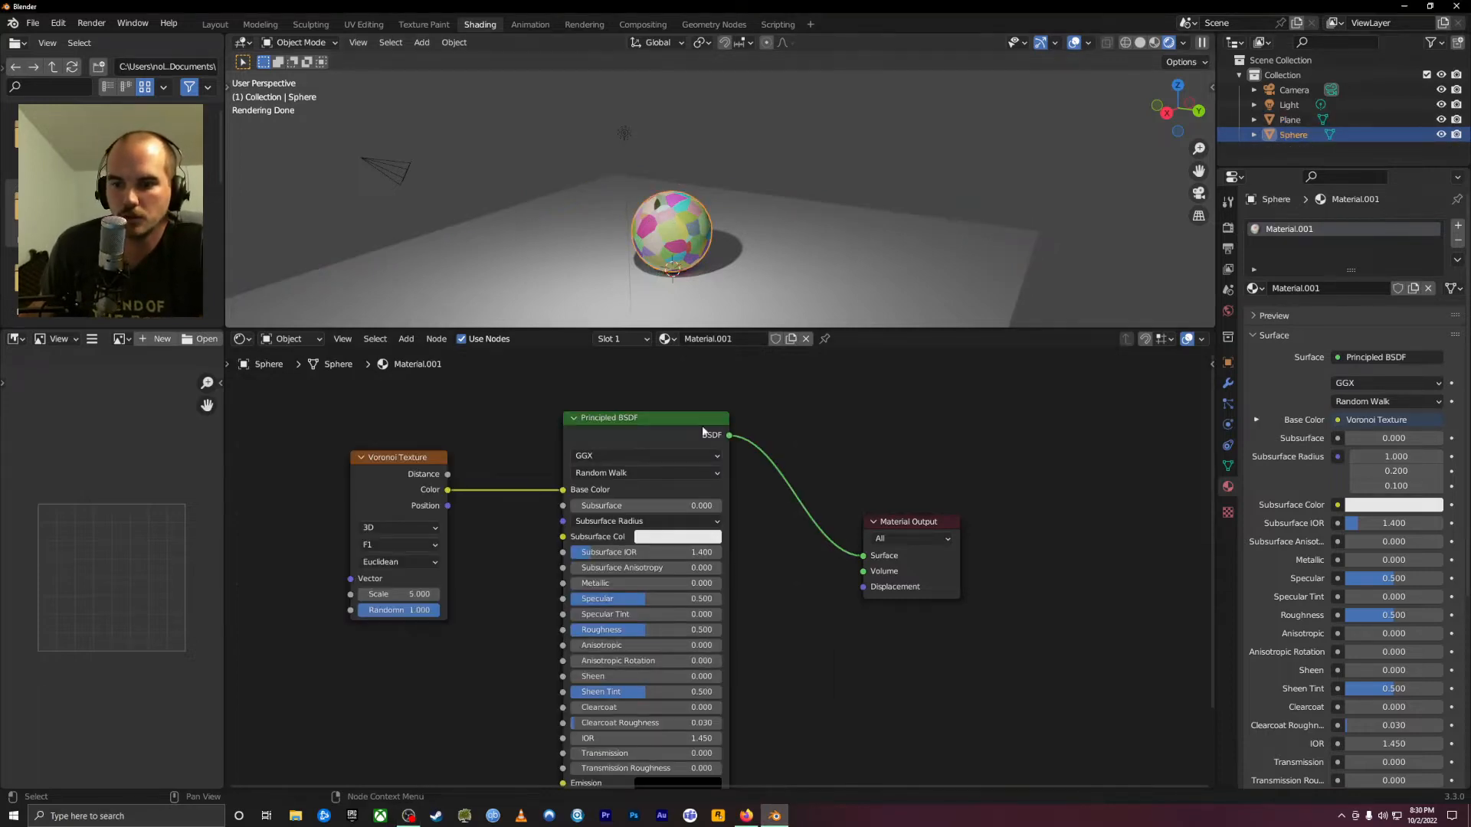
middle_click_drag(766, 222, 745, 270)
scroll(740, 276, "up", 4)
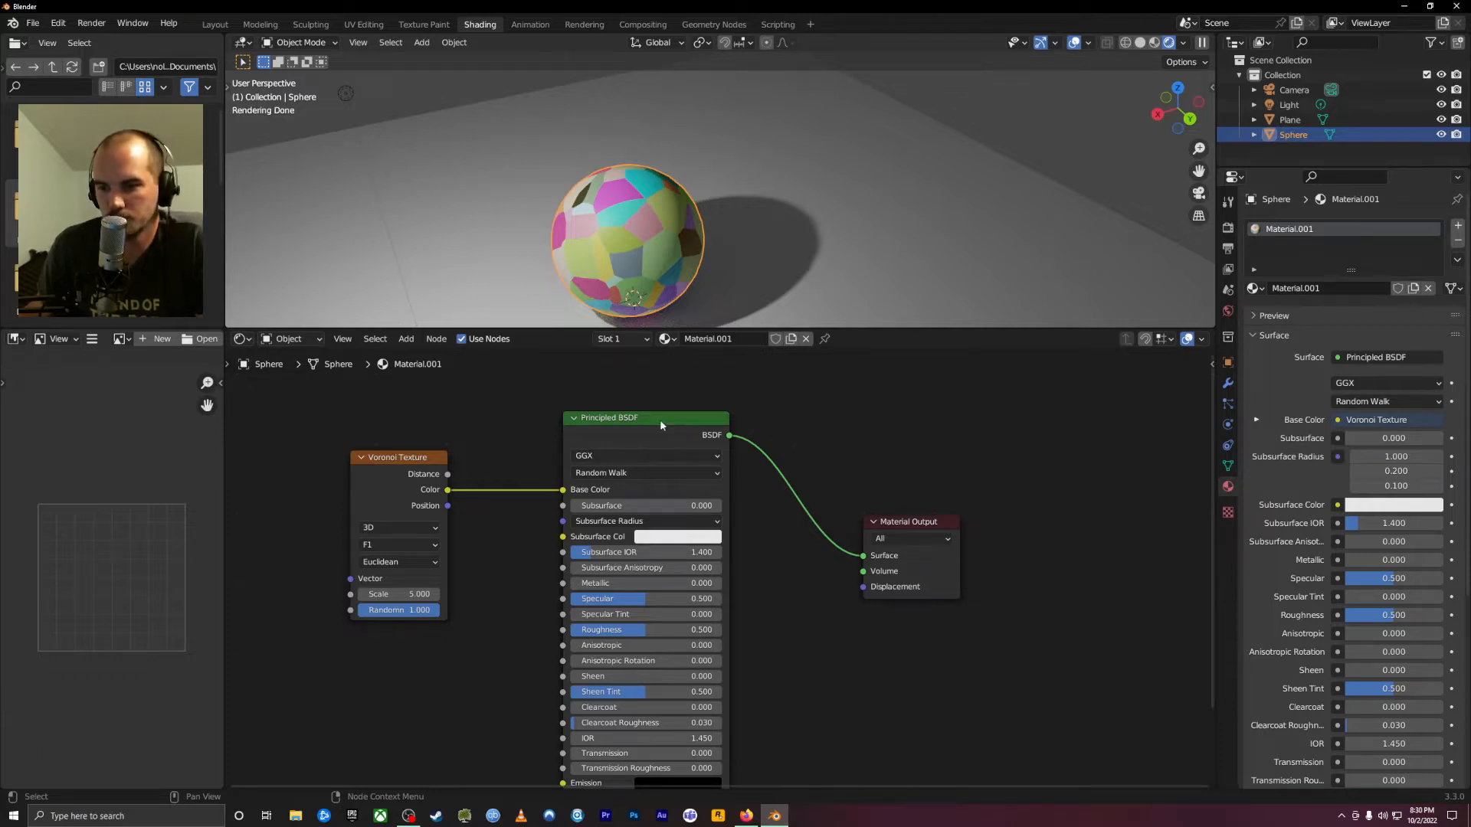
left_click_drag(659, 420, 685, 381)
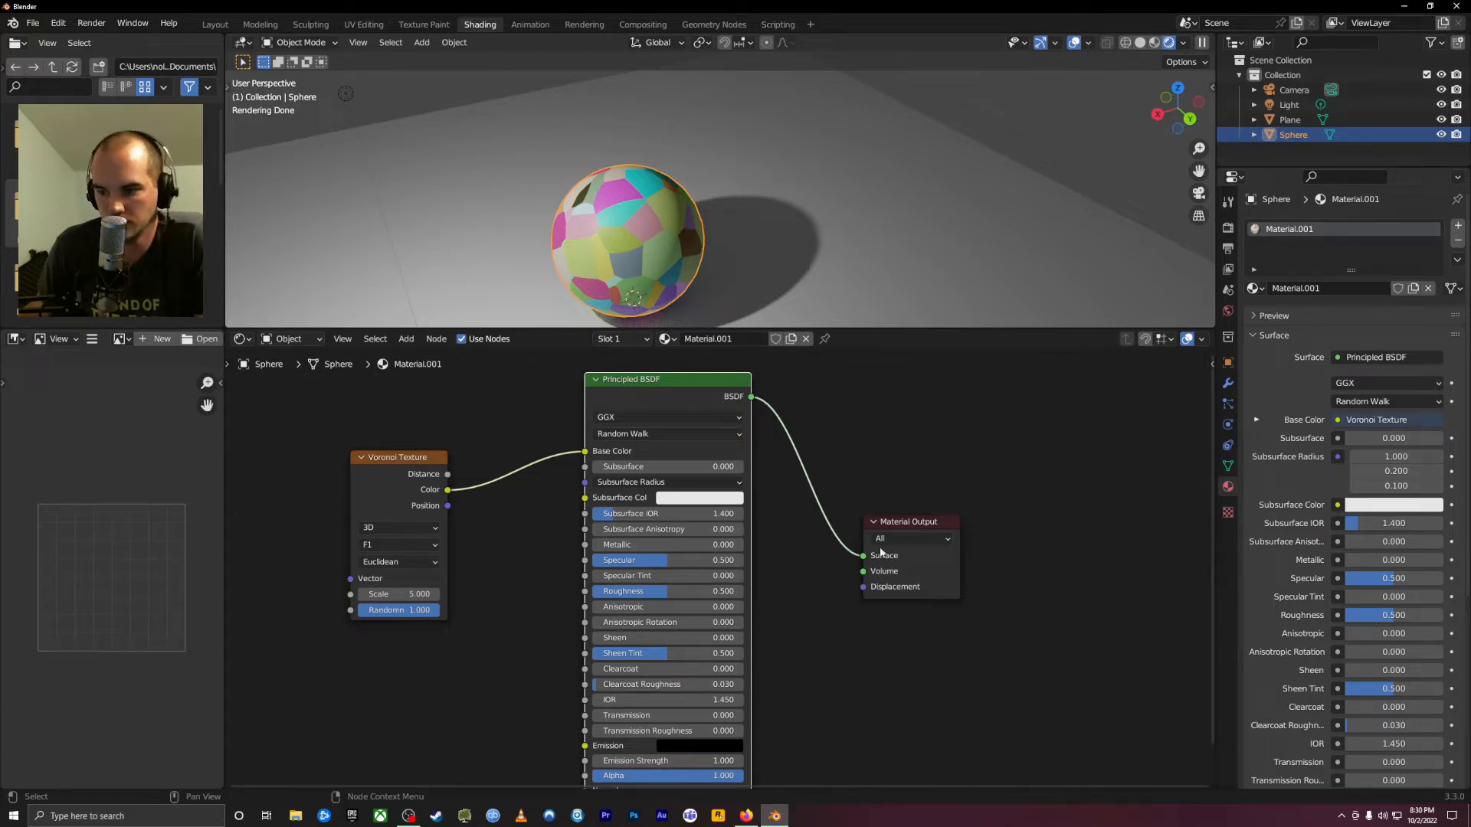
Move the Material Output node up and away from the Principled BSDF, and the Voronoi Texture node down
left_click_drag(881, 553, 942, 480)
scroll(571, 481, "down", 3)
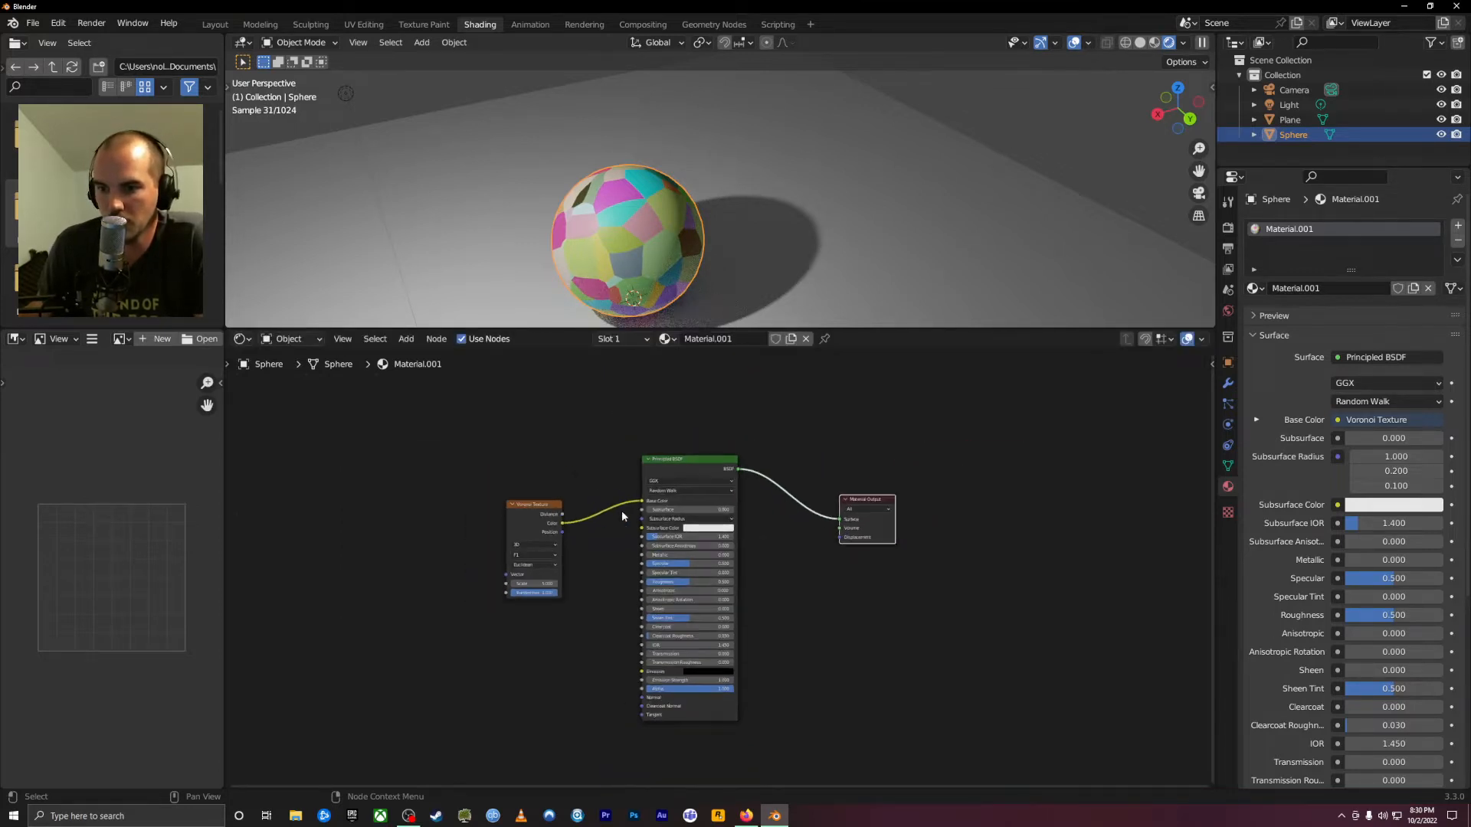
left_click_drag(542, 505, 538, 608)
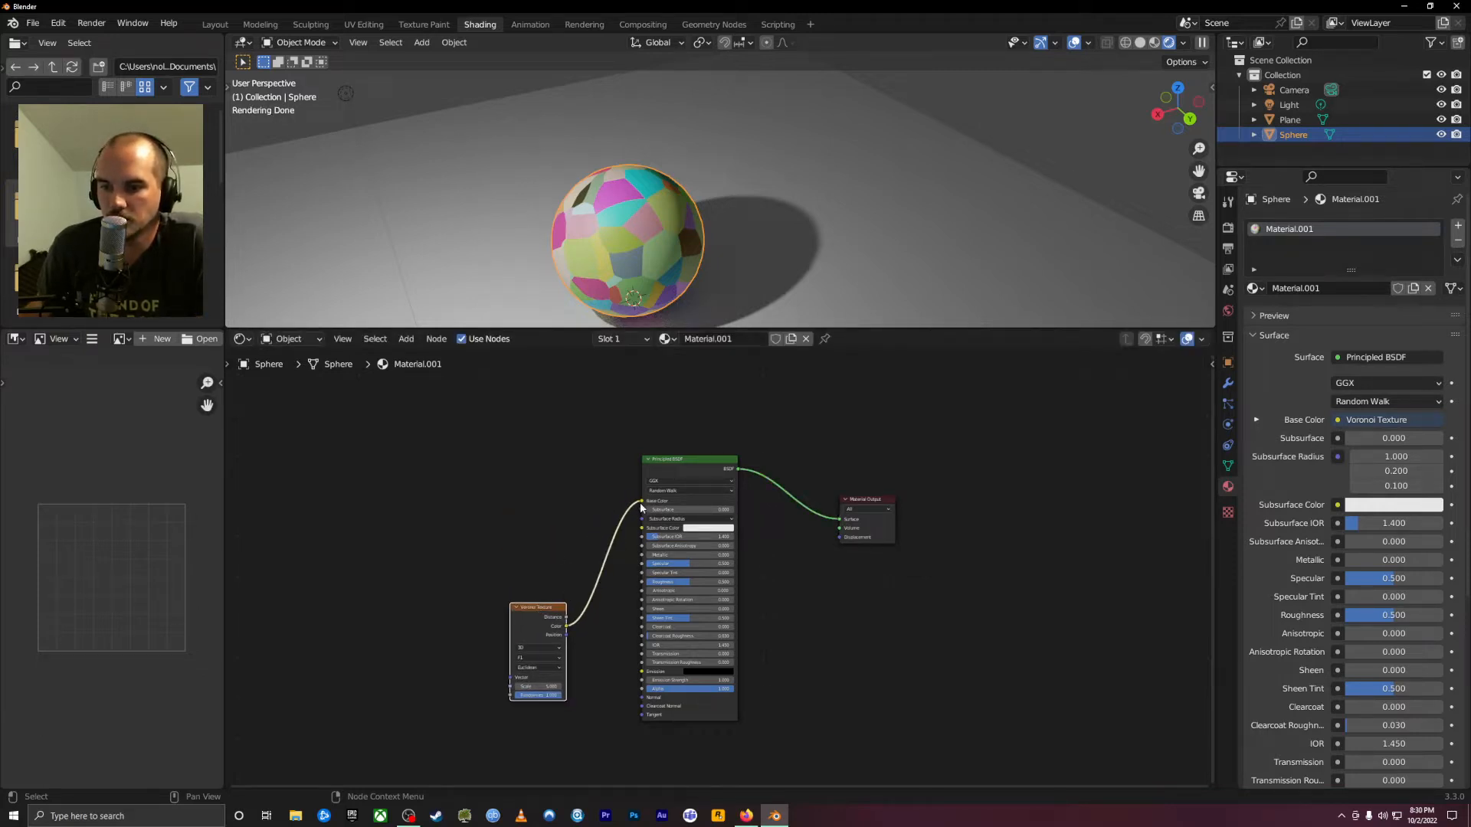
Disconnect the Voronoi Texture from the Base Color and place its node between the Principled BSDF and Material Output nodes
left_click_drag(642, 501, 610, 500)
left_click_drag(684, 453, 653, 419)
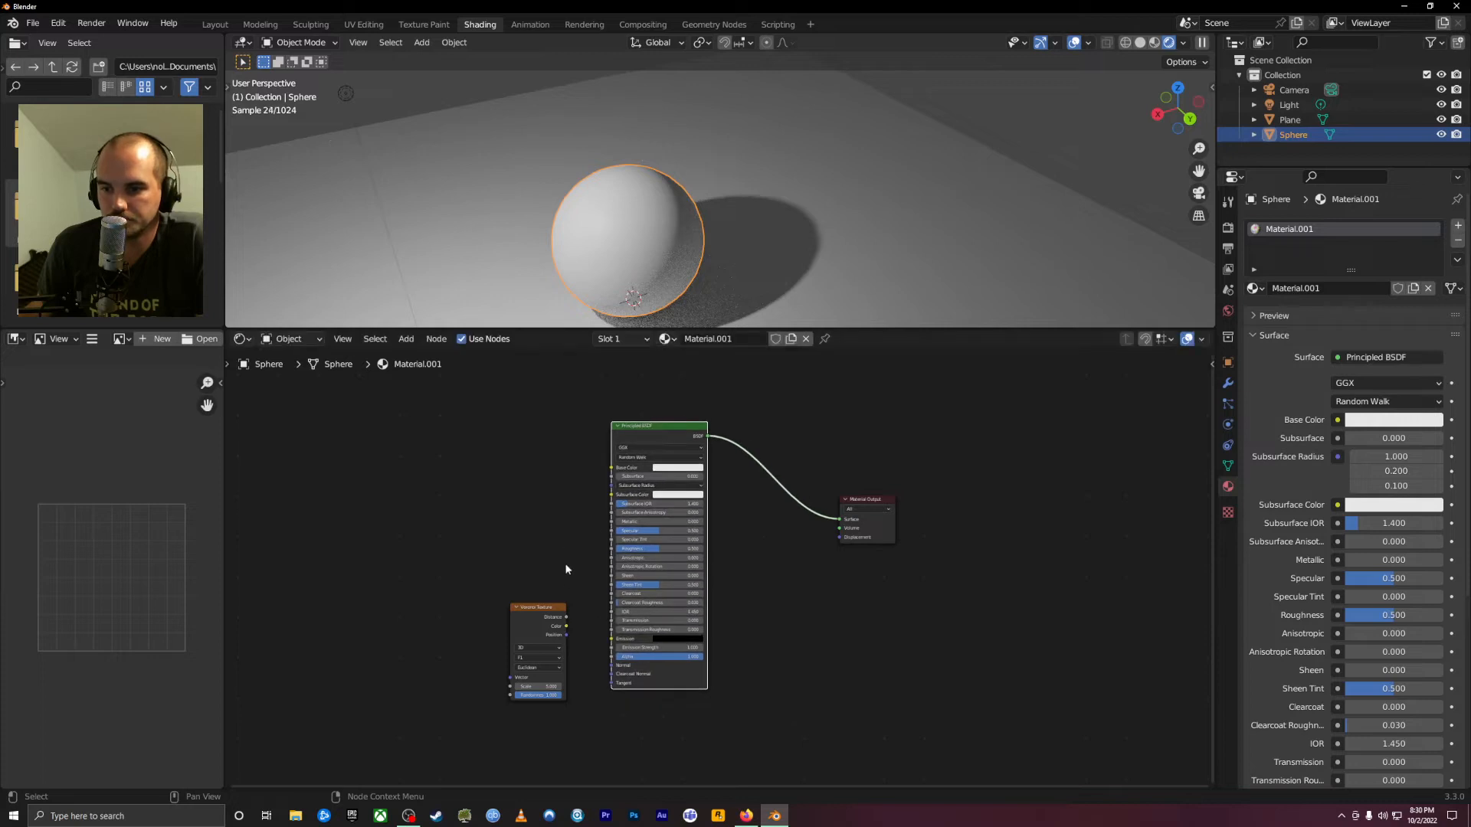
left_click_drag(557, 607, 762, 592)
scroll(690, 442, "up", 1)
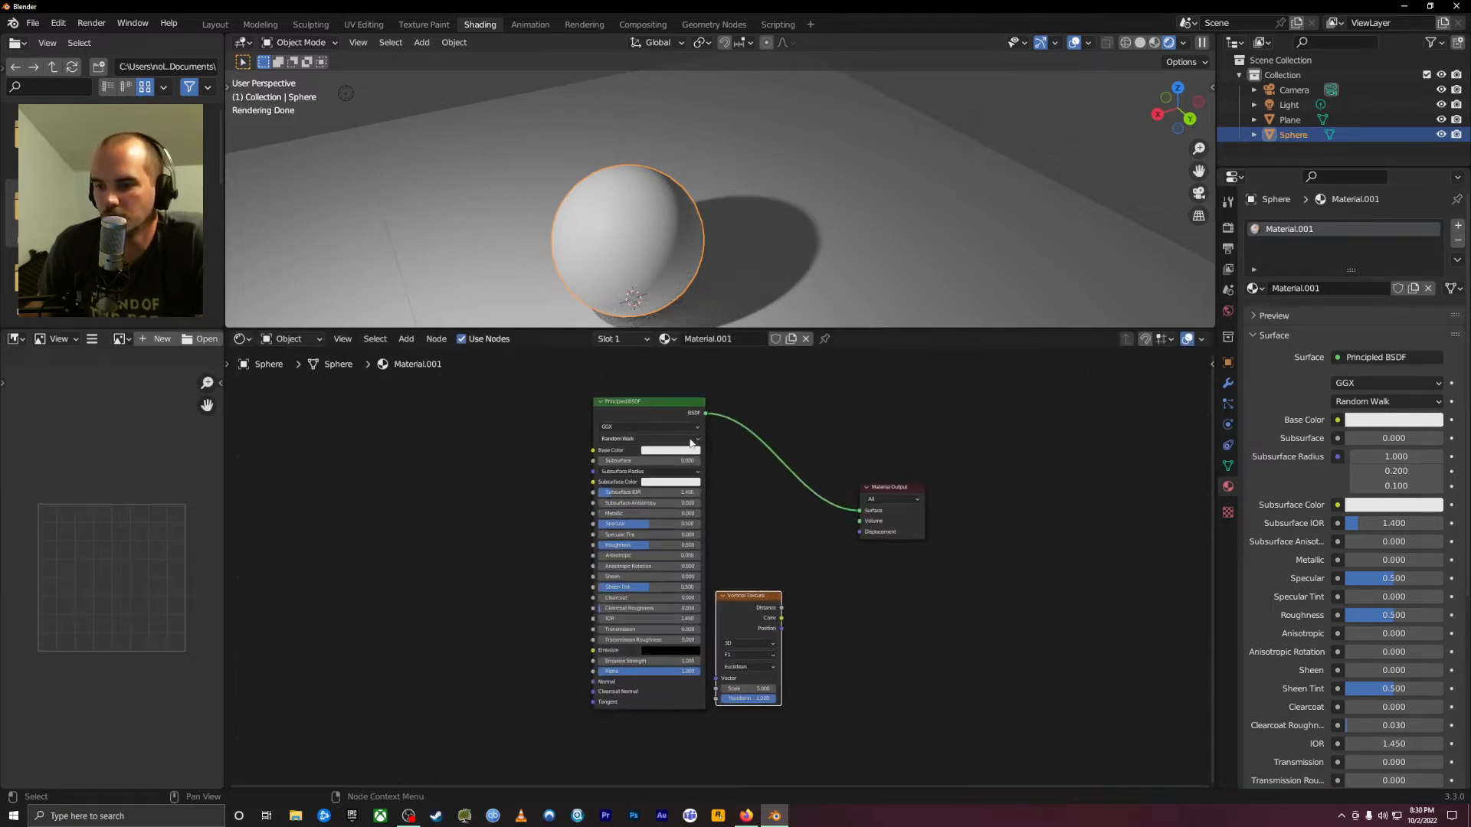
left_click_drag(670, 404, 600, 409)
Connect the Voronoi Texture's Position output to the Material Output's Displacement and view the sphere up close
left_click_drag(731, 595, 861, 531)
scroll(649, 228, "up", 3)
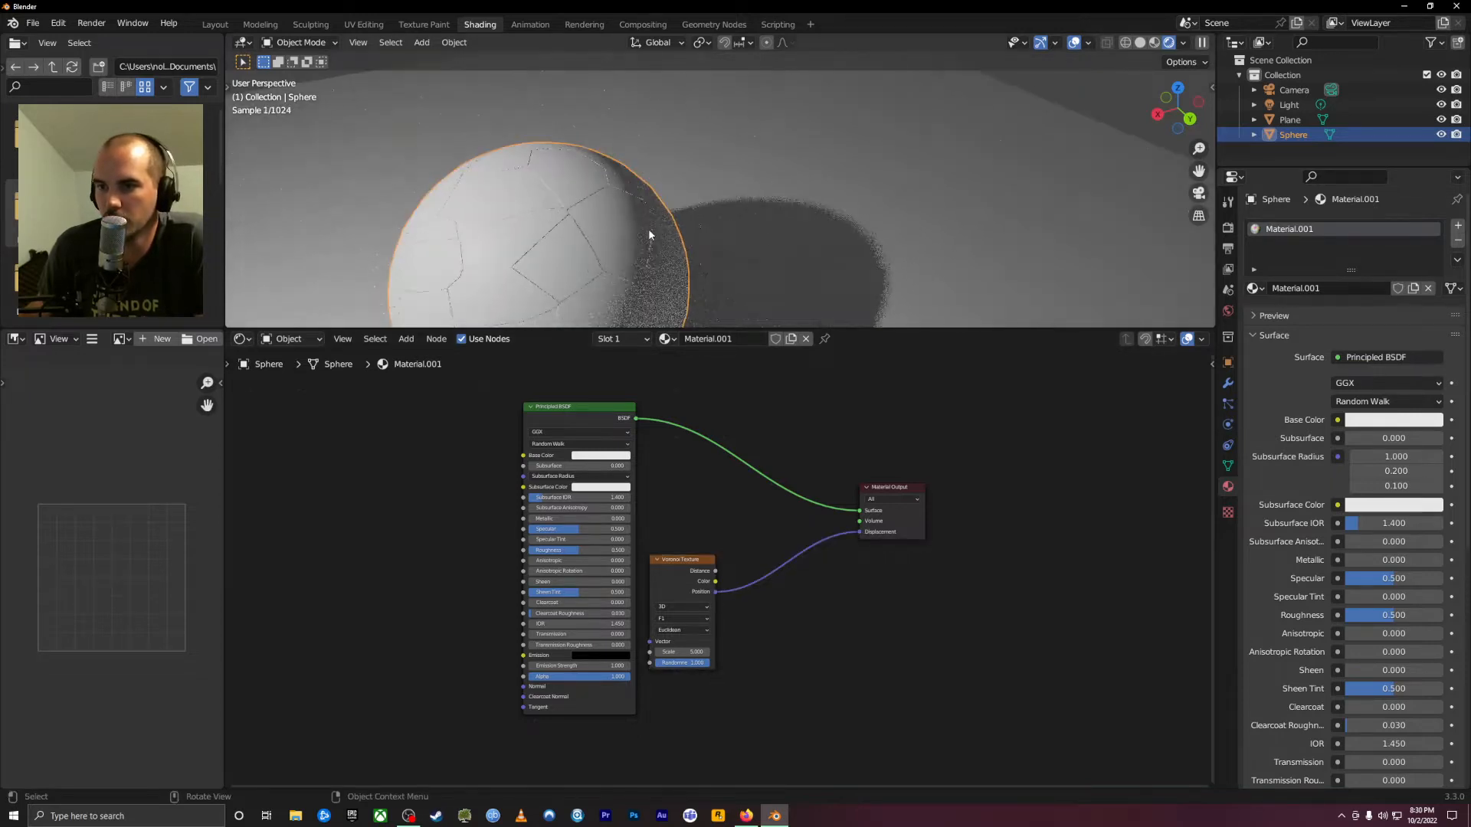
mouse_move(648, 229)
middle_mouse_down()
mouse_move(655, 250)
mouse_move(608, 237)
mouse_move(624, 236)
middle_mouse_up()
scroll(620, 245, "up", 3)
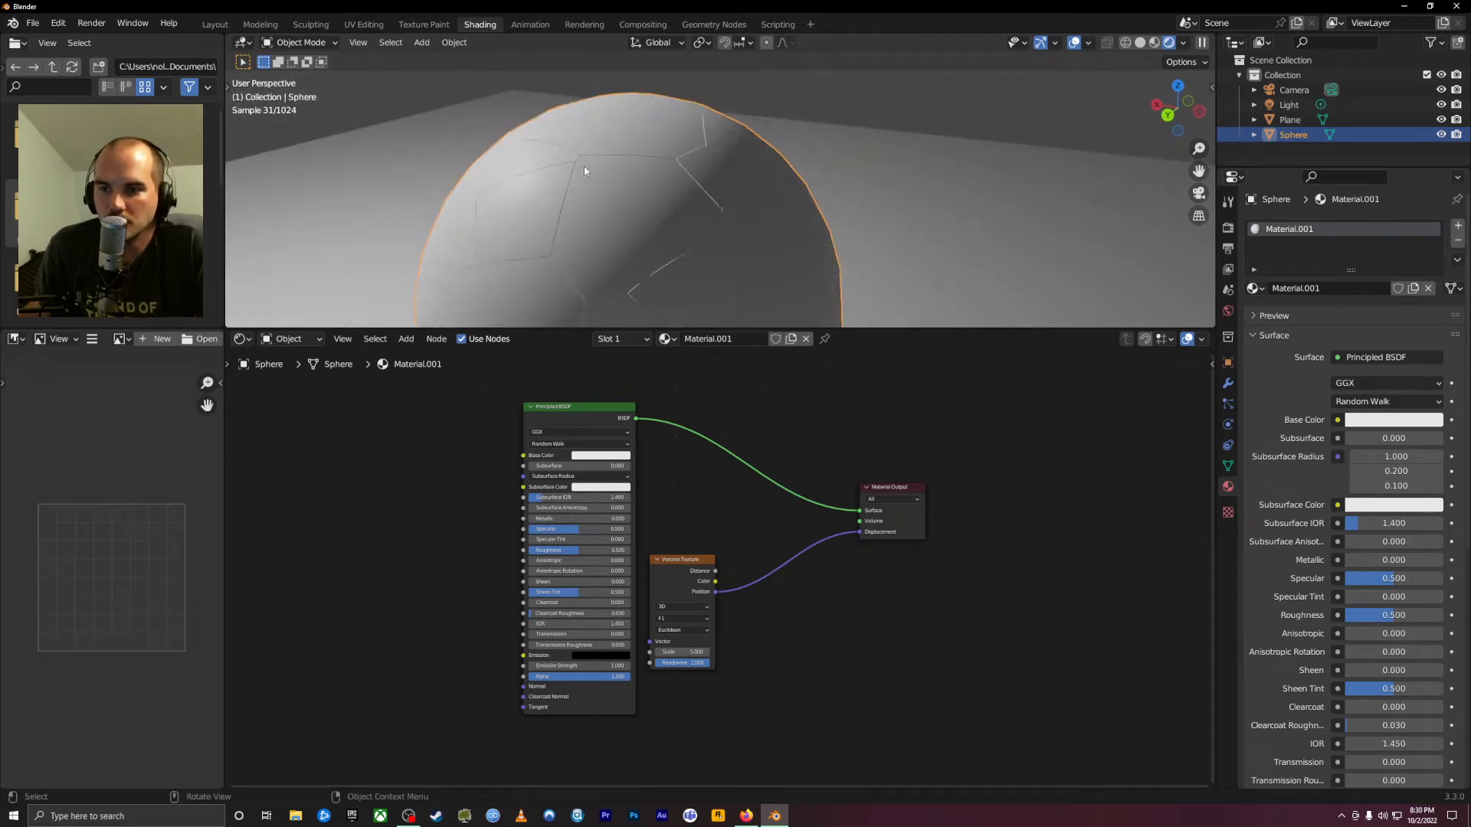
scroll(599, 210, "up", 2)
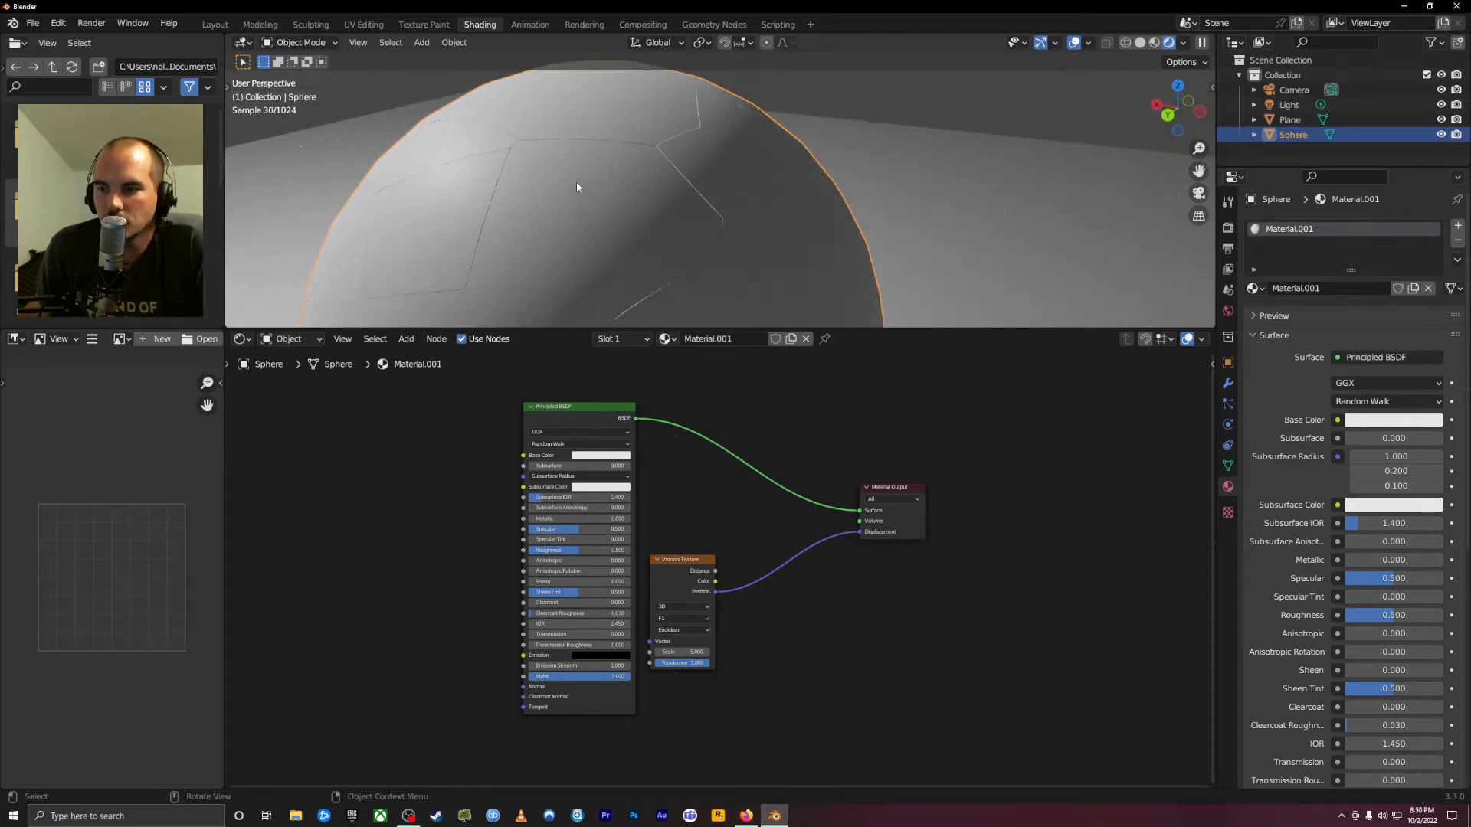
middle_click_drag(577, 187, 770, 149)
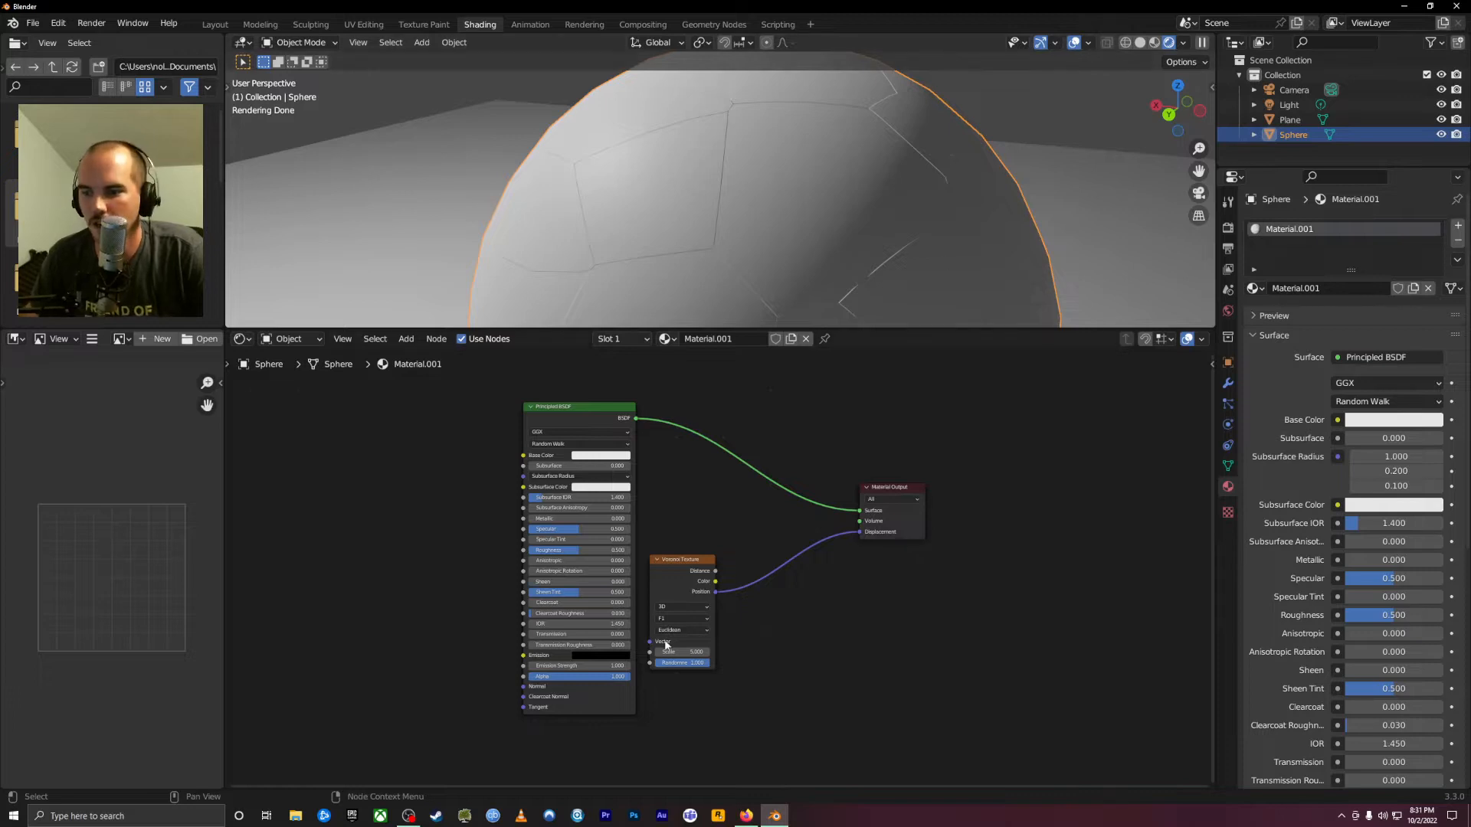
Try adjusting the Voronoi Texture's Scale and undo the change
scroll(659, 682, "up", 2)
left_click_drag(660, 683, 690, 698)
key("ctrl+z")
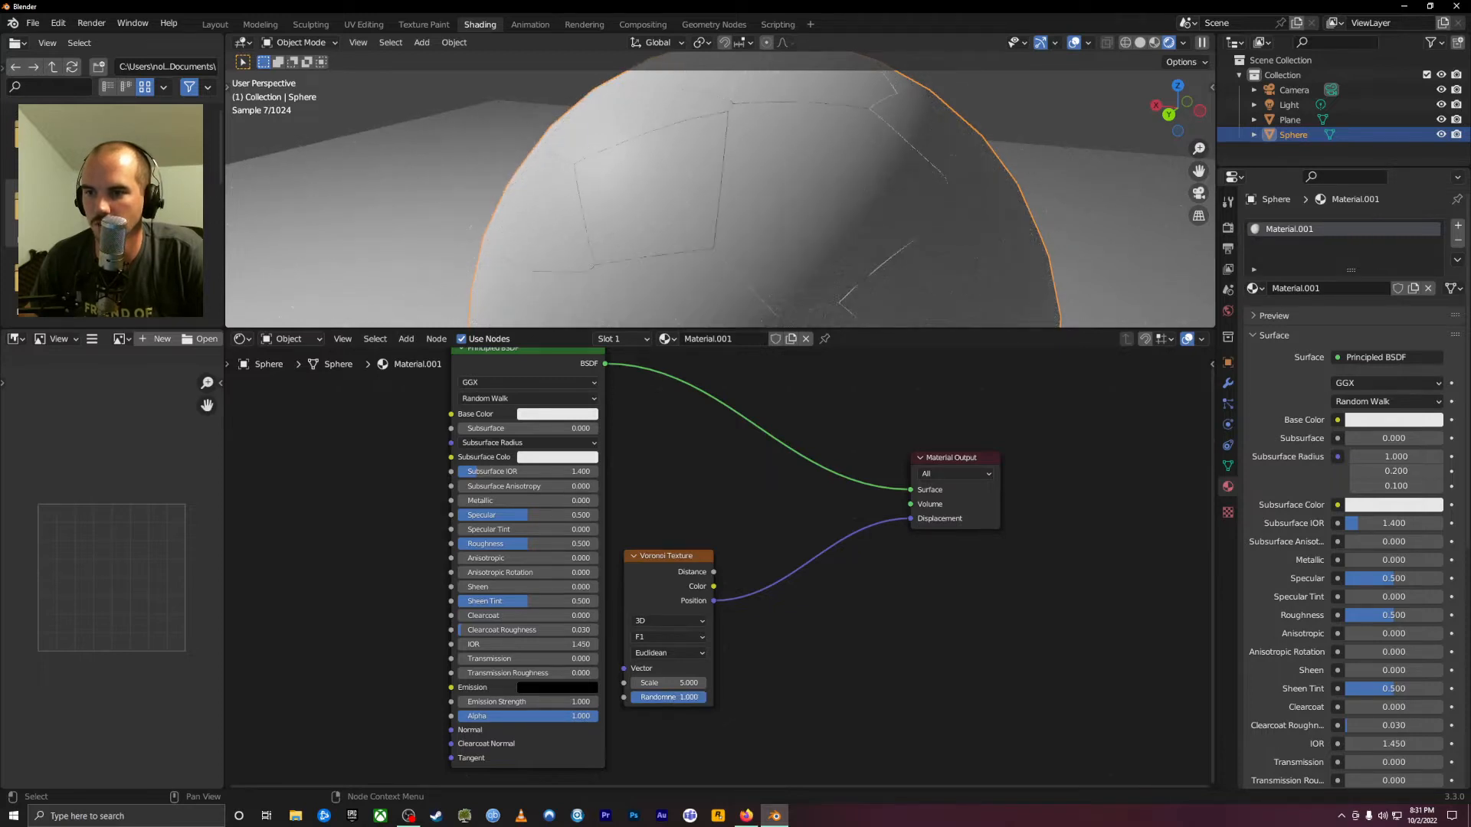
Move the Principled BSDF node further away from the Voronoi Texture node and nudge the Voronoi Texture slightly down
scroll(683, 458, "down", 1)
scroll(680, 456, "down", 3)
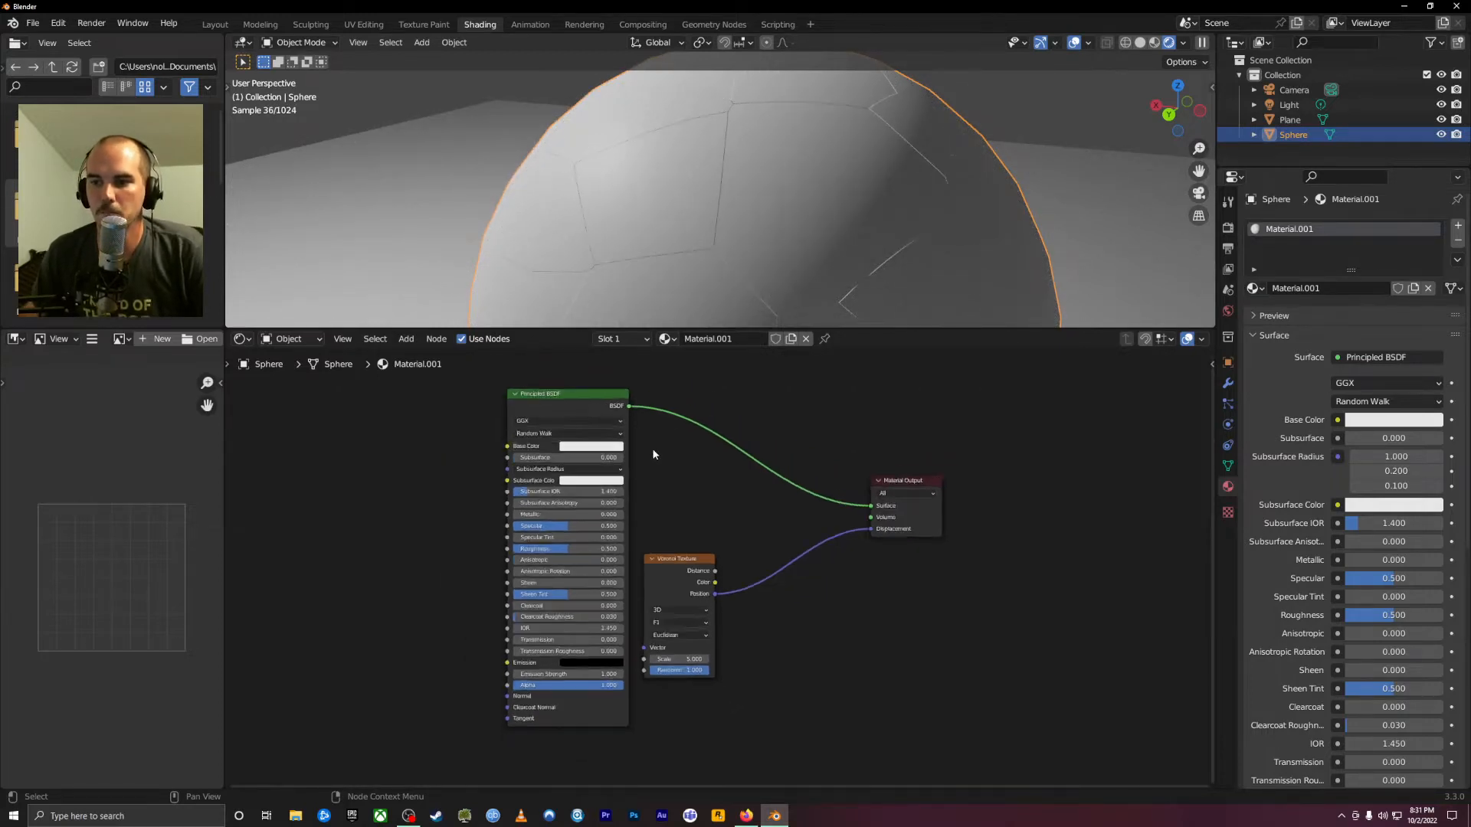
left_click_drag(597, 417, 543, 419)
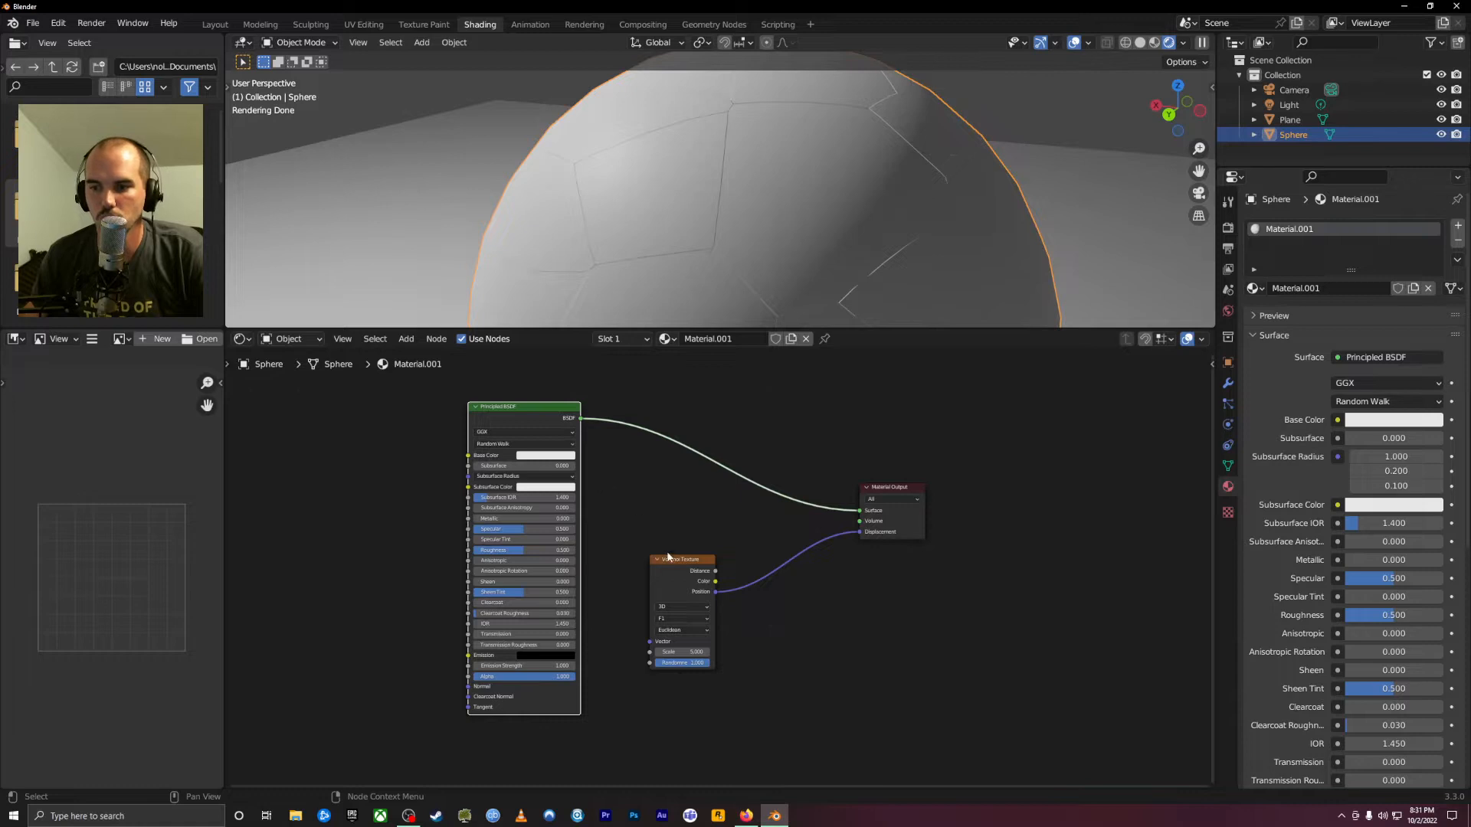
mouse_move(668, 557)
left_mouse_down()
mouse_move(642, 529)
mouse_move(663, 564)
left_mouse_up()
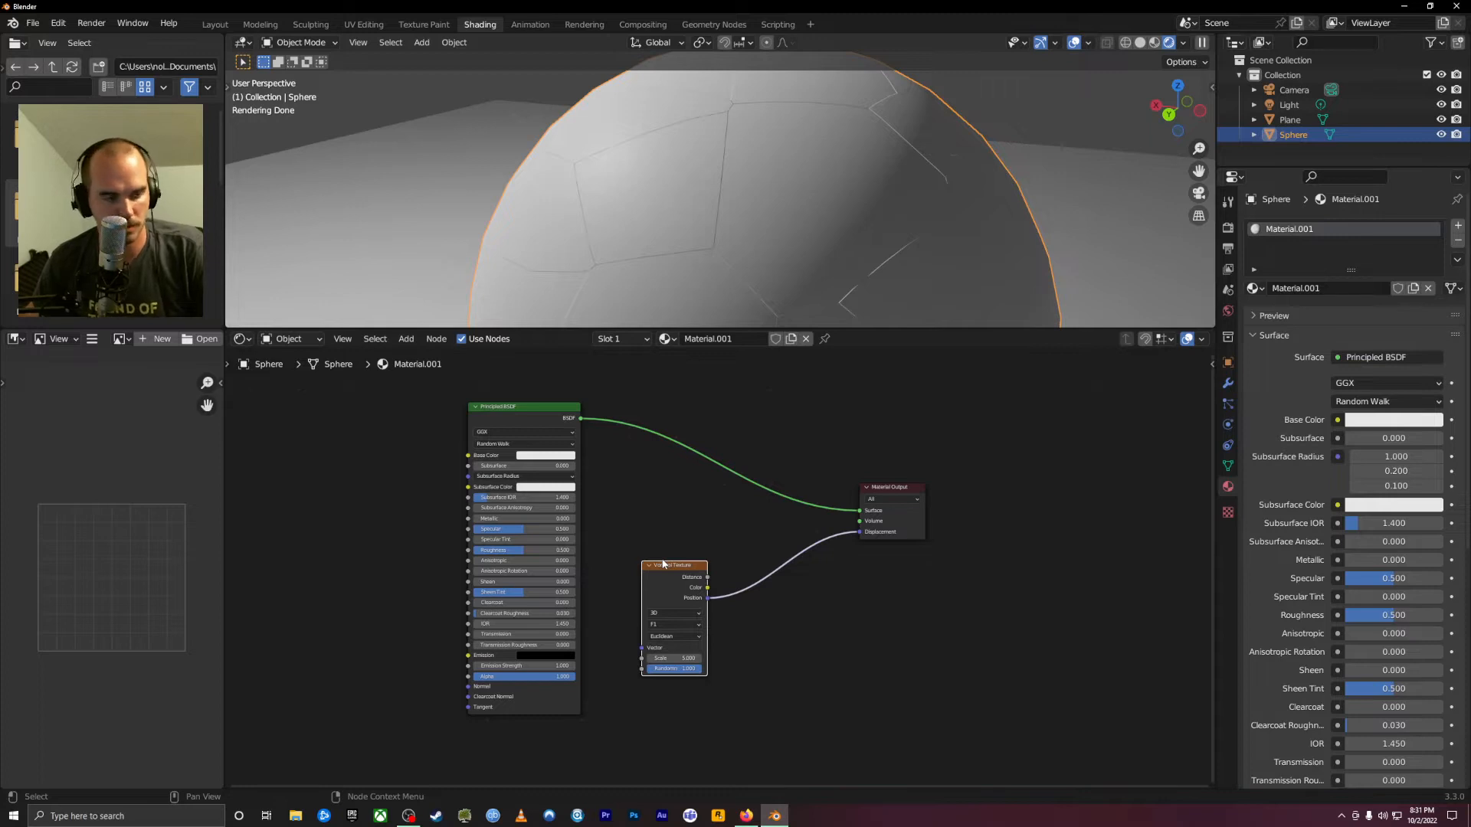
left_click(890, 655)
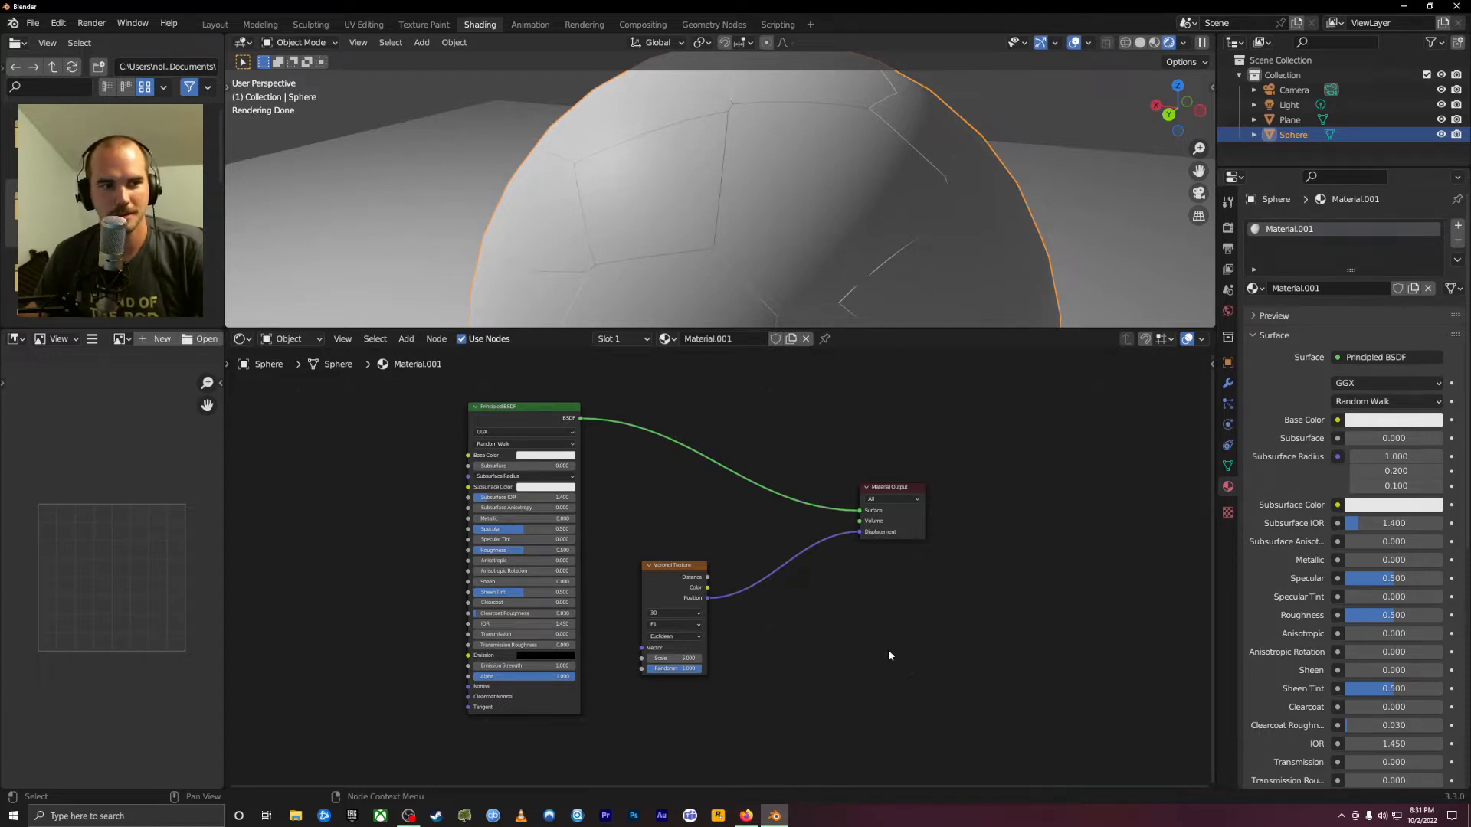
scroll(888, 655, "down", 1)
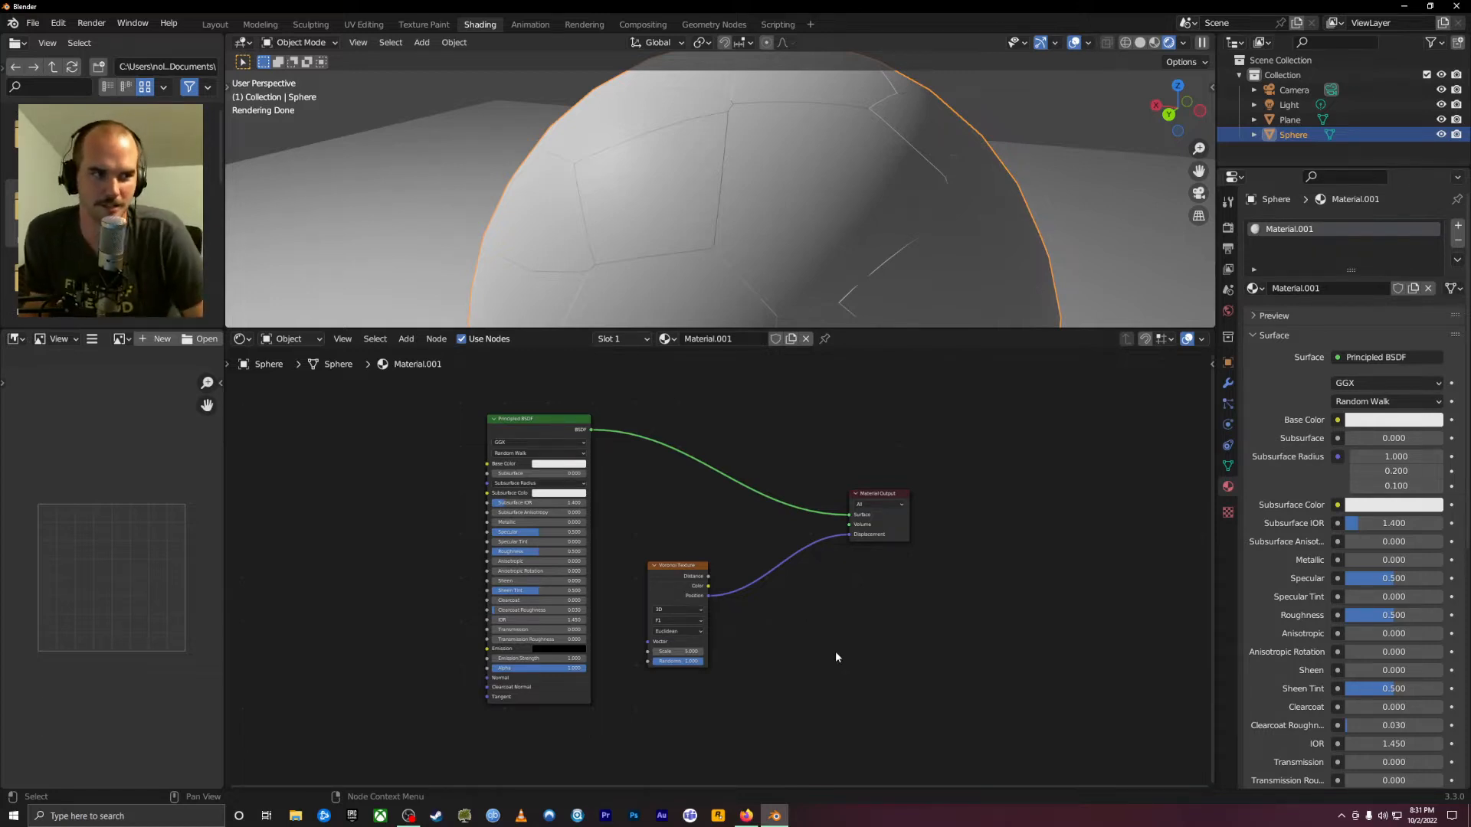
scroll(826, 632, "up", 2)
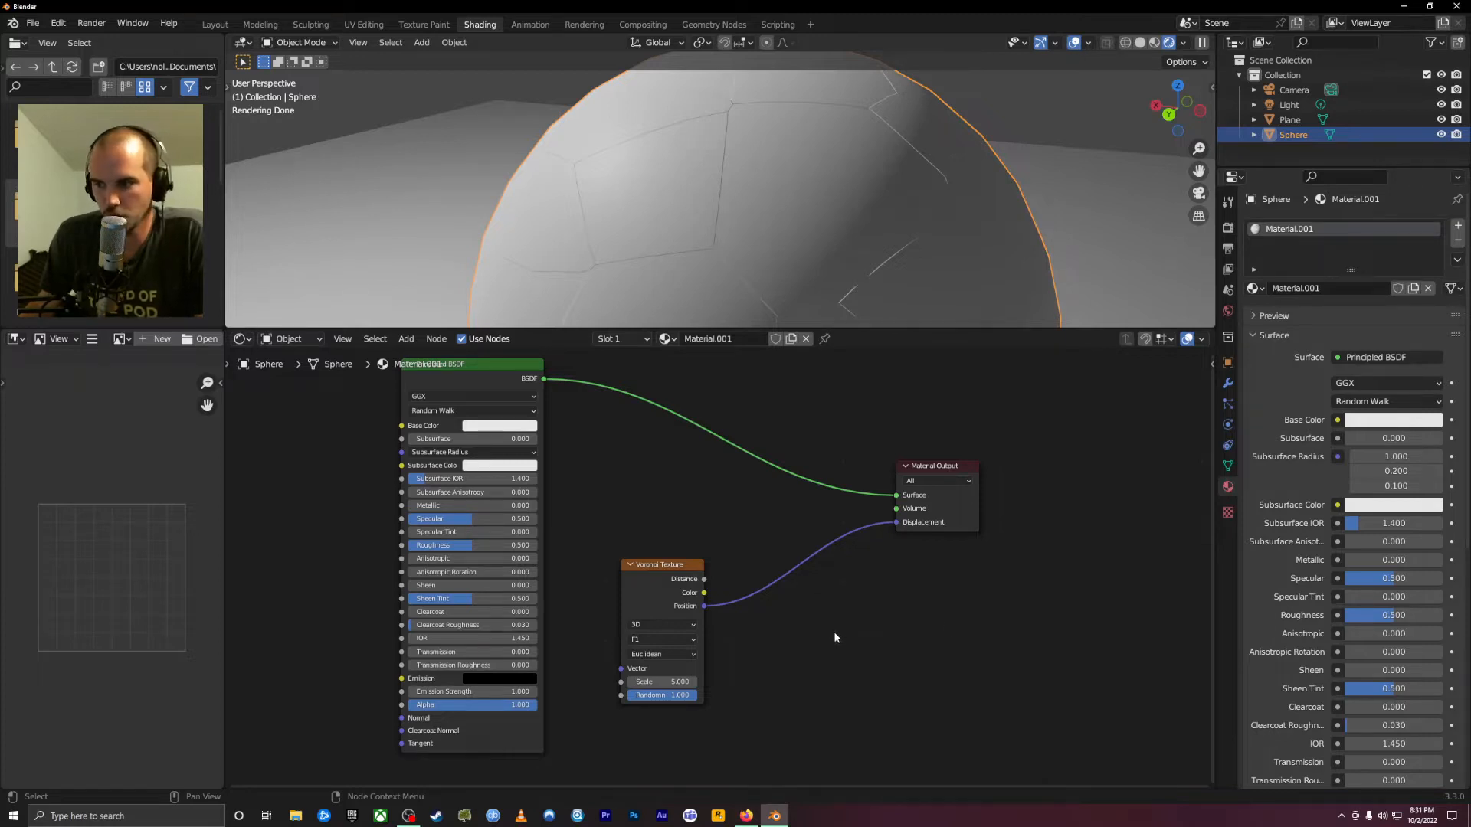
key("shift+a")
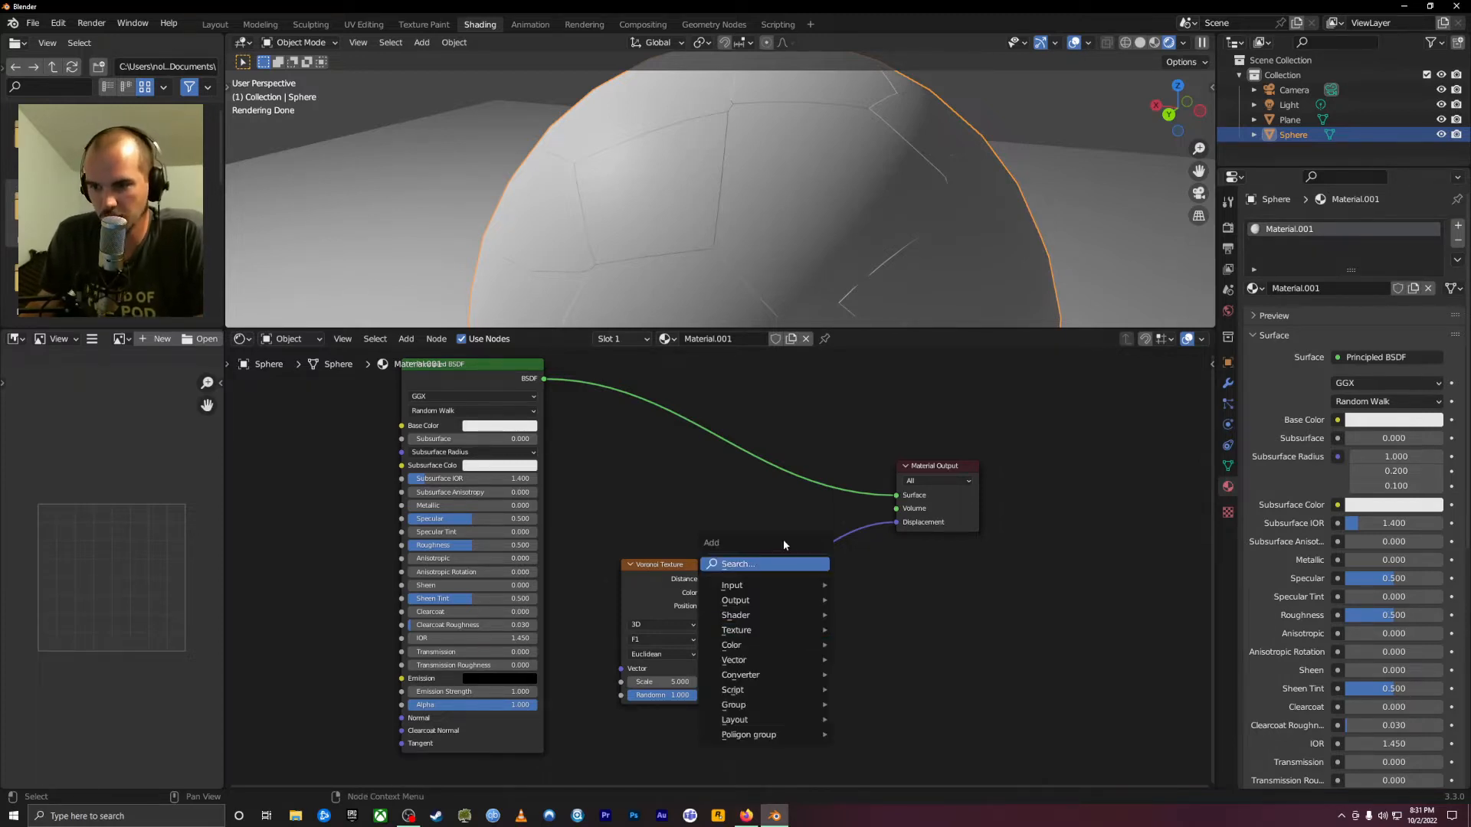
left_click(782, 564)
type("ADD")
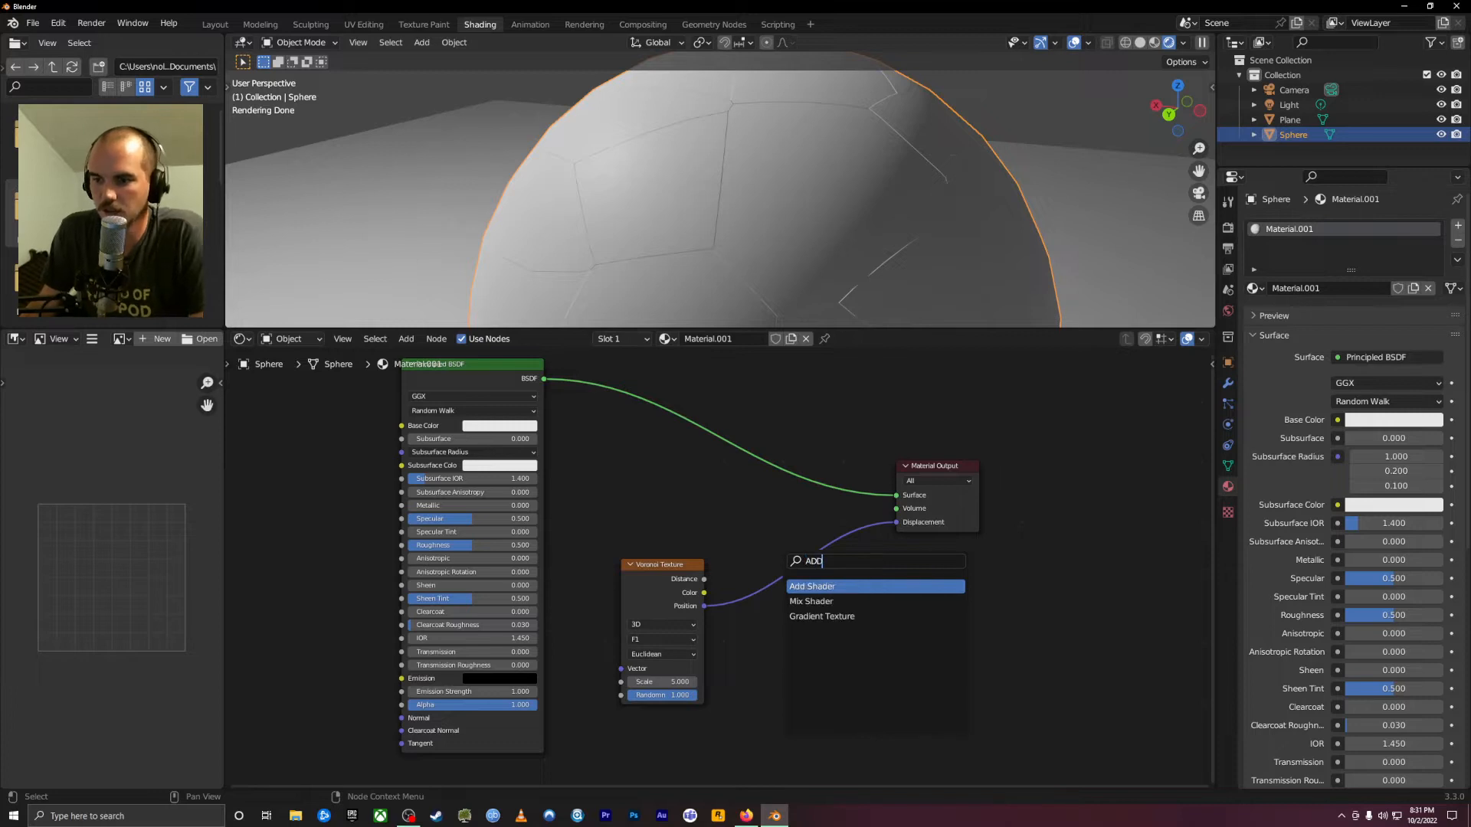
left_click(821, 587)
right_click(795, 574)
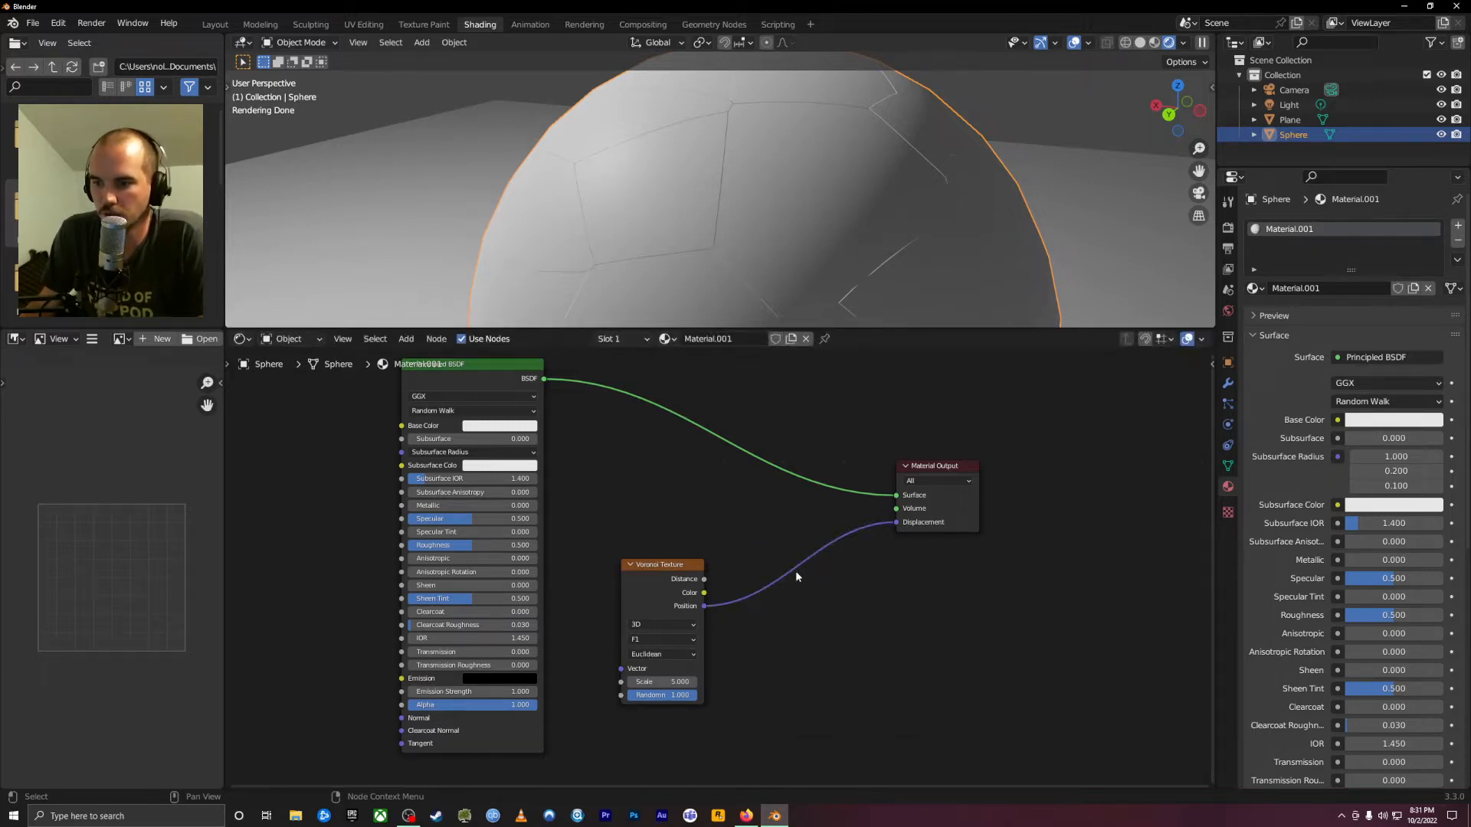
Insert a Math node on the link between the Voronoi Texture's Position output and the Displacement input
key("shift+a")
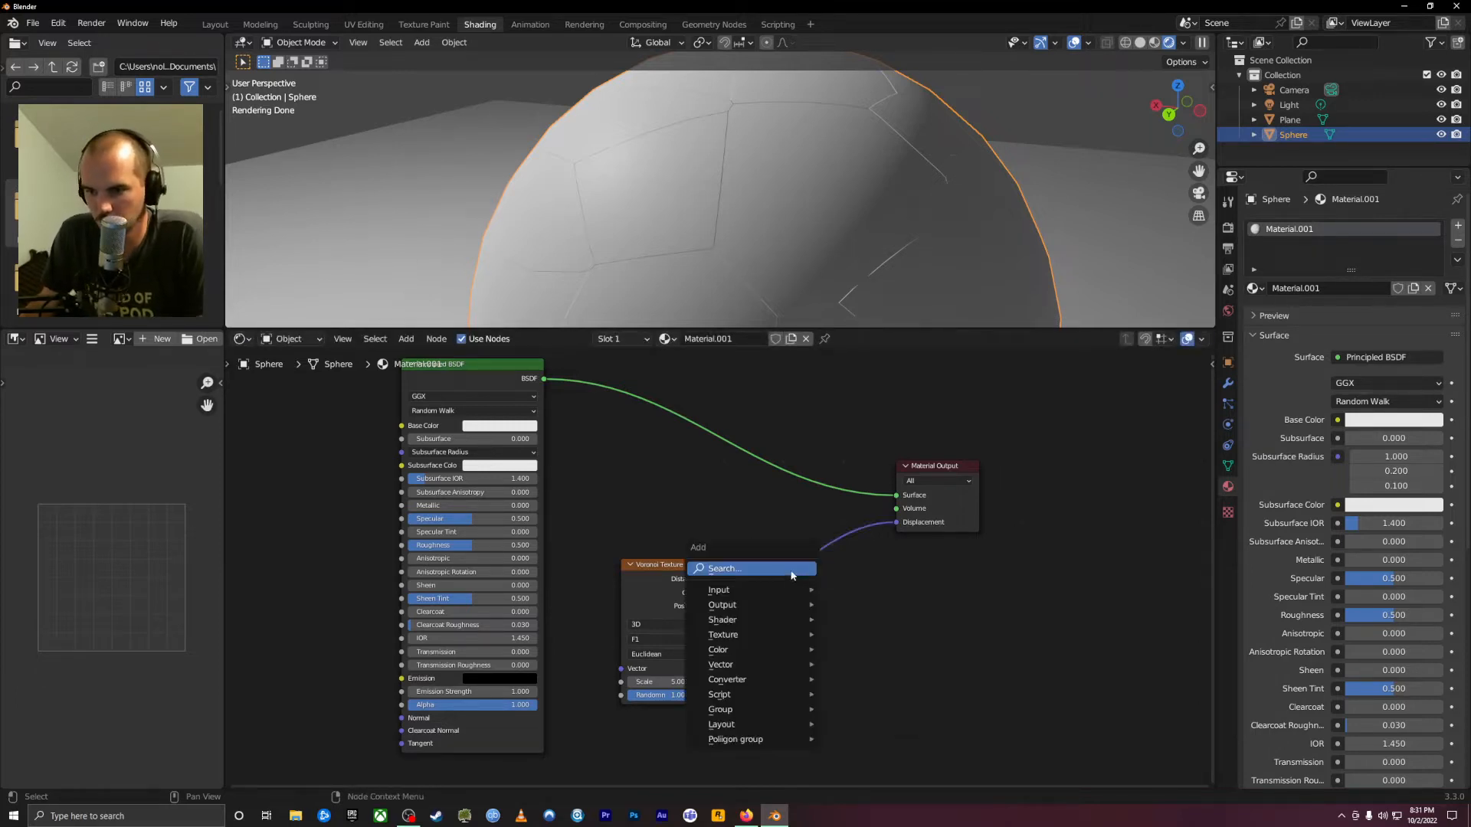
left_click(792, 569)
type("ADD")
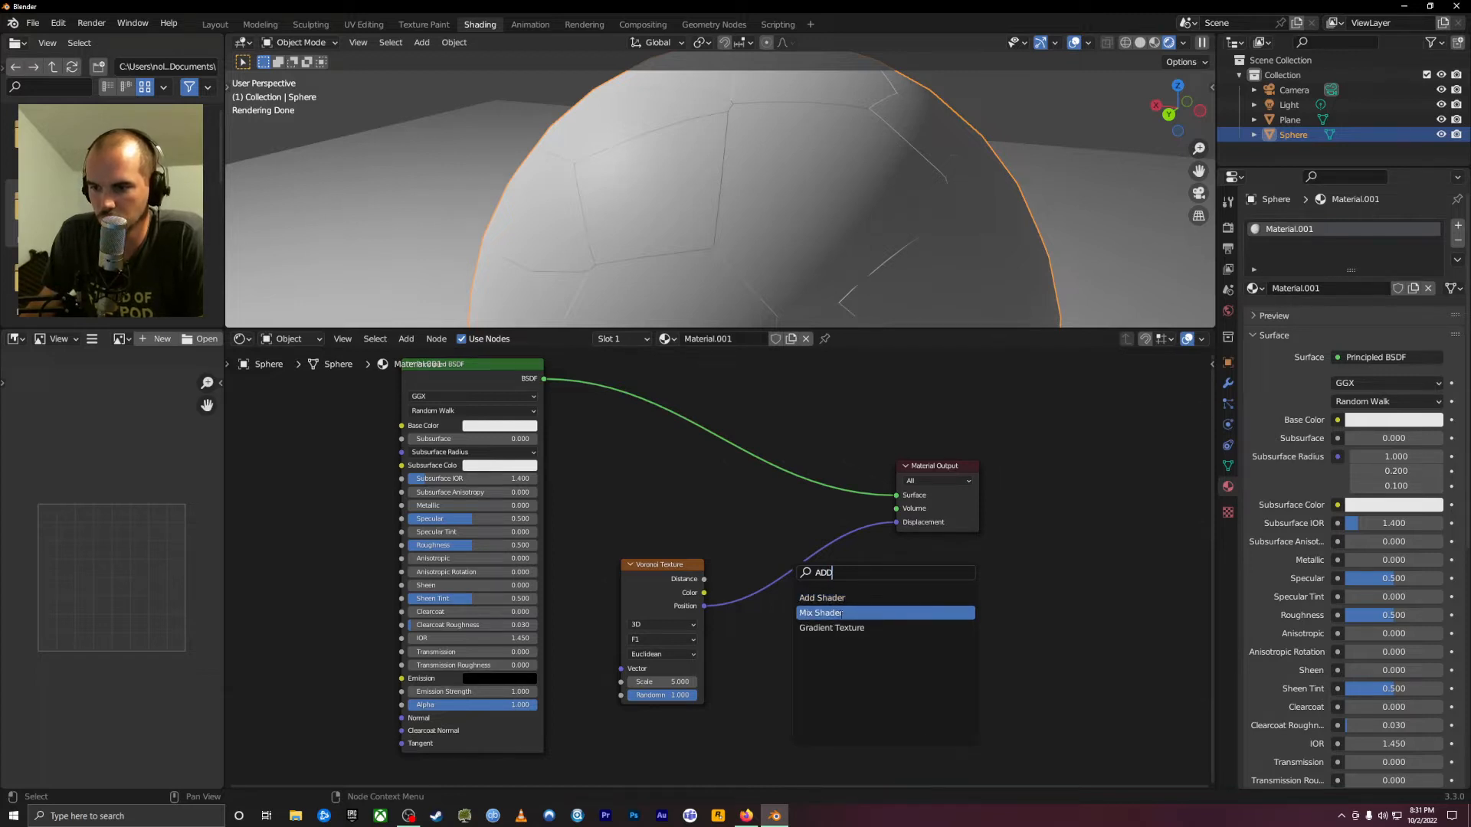
key("ctrl+a")
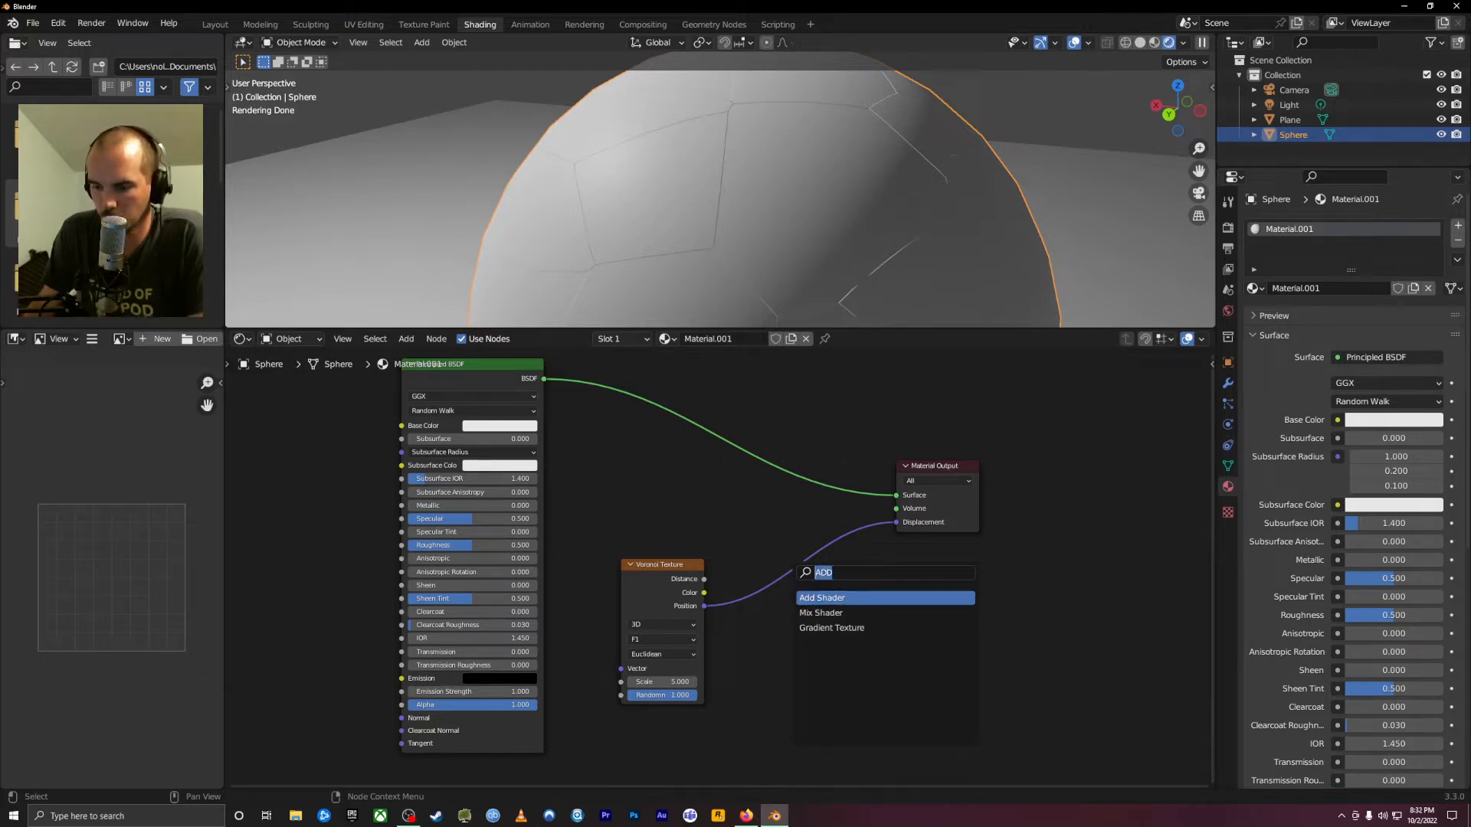
type("math")
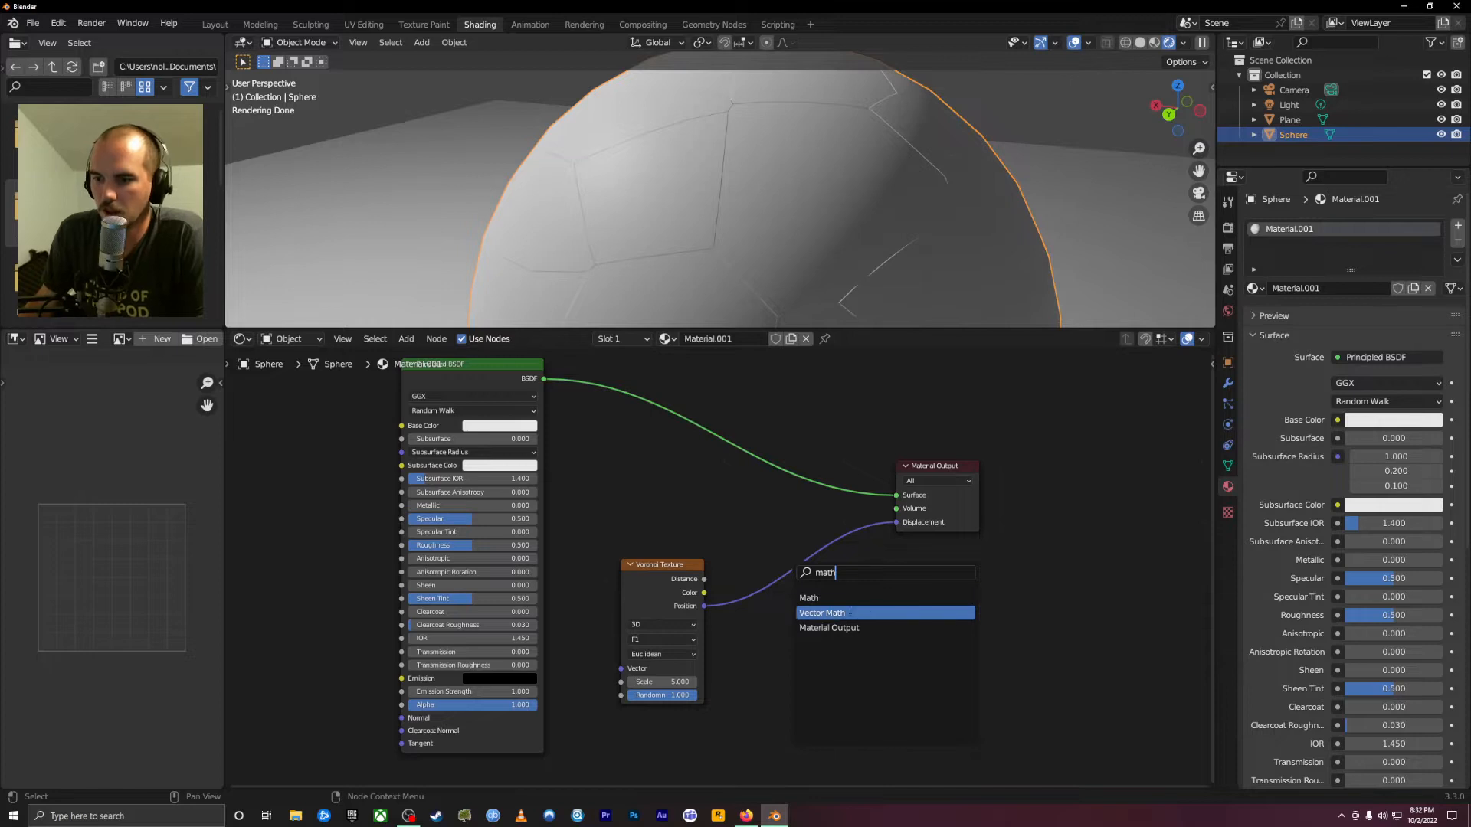
key("Return")
left_click(805, 572)
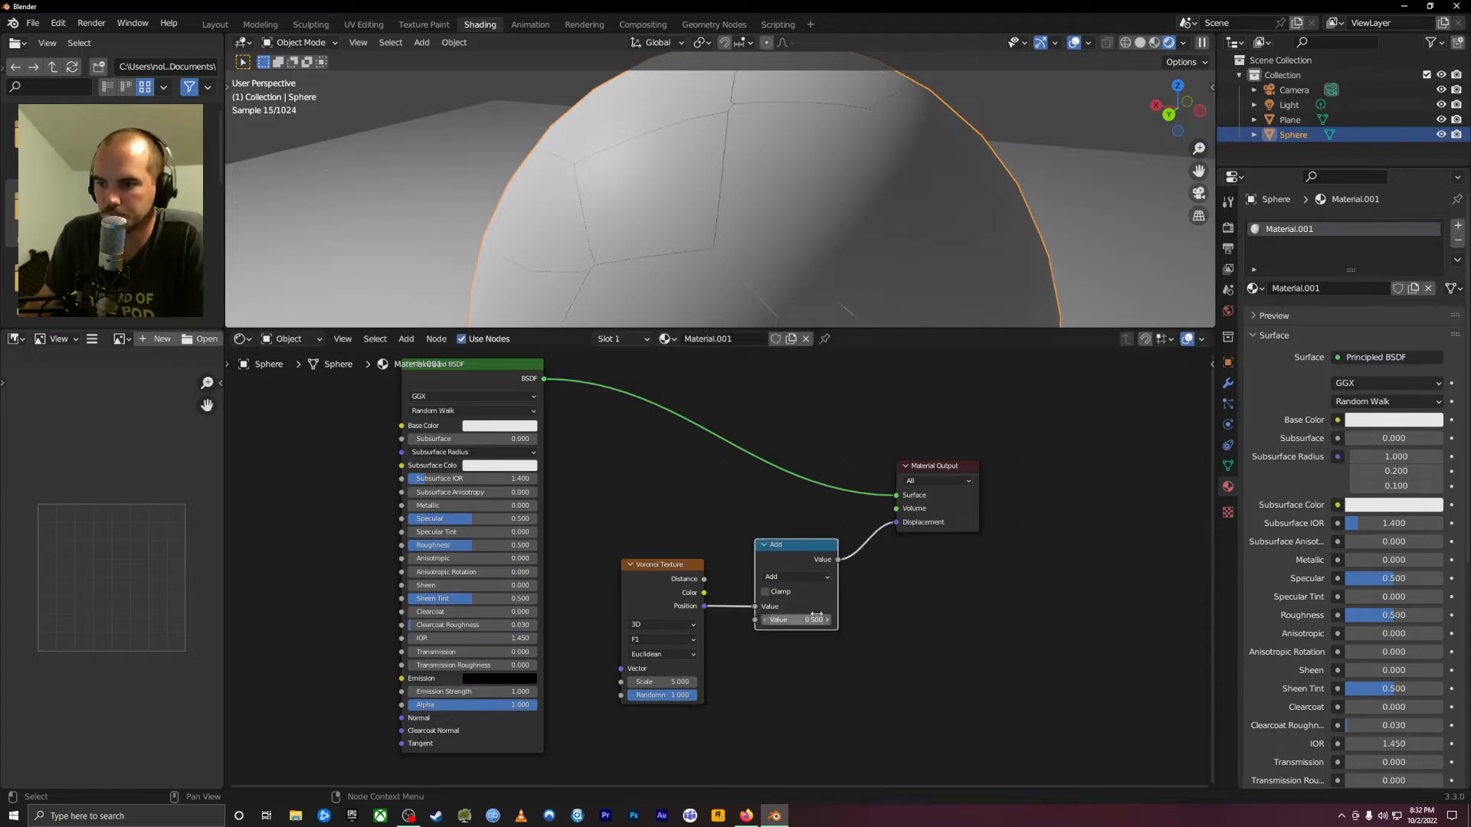
Try a negative Add value, switch the Math node's operation to Power and set its Exponent to about -100.5
mouse_move(800, 621)
left_mouse_down()
mouse_move(812, 620)
mouse_move(789, 621)
left_mouse_up()
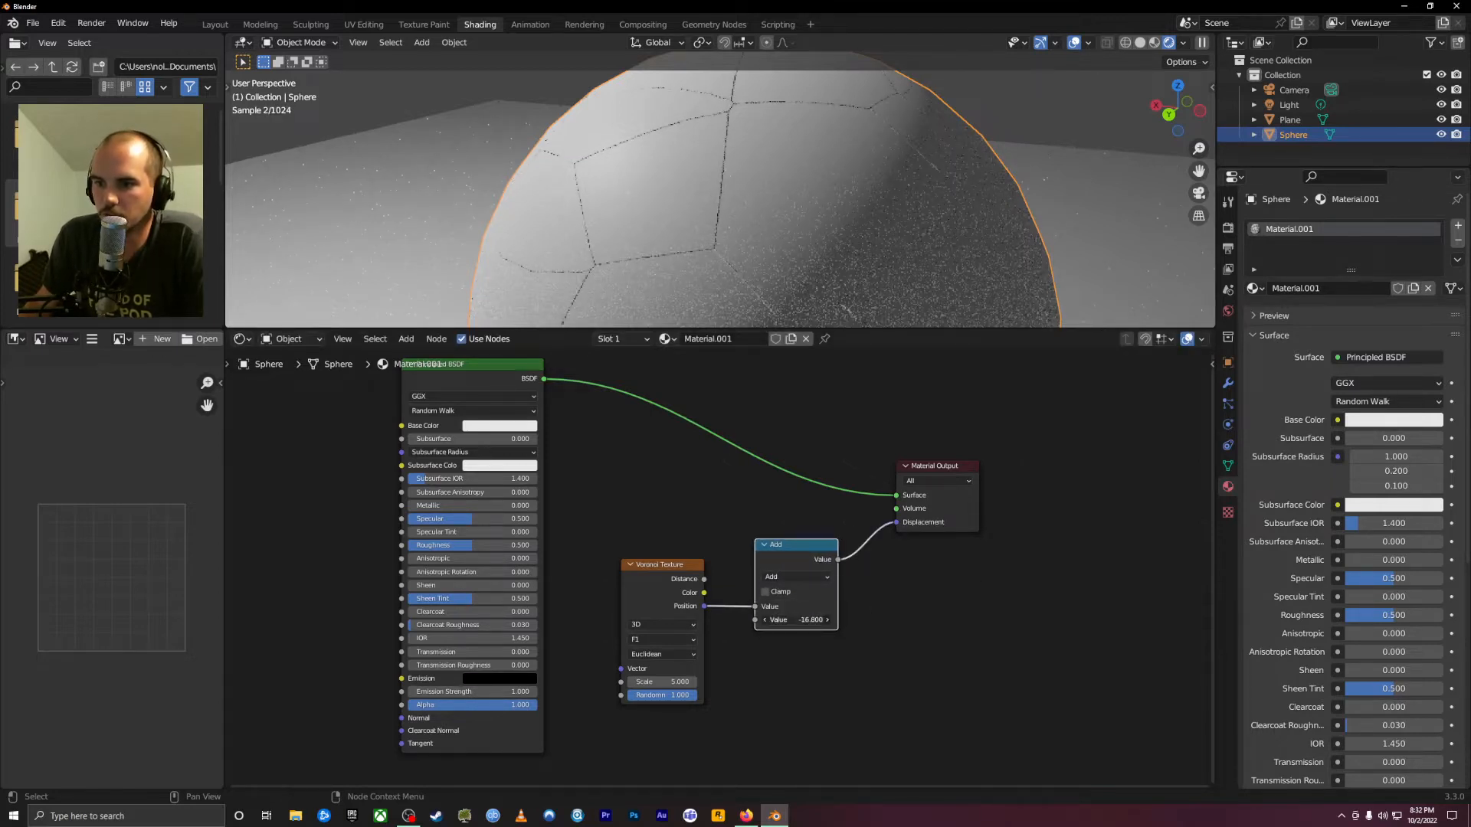
left_click(797, 577)
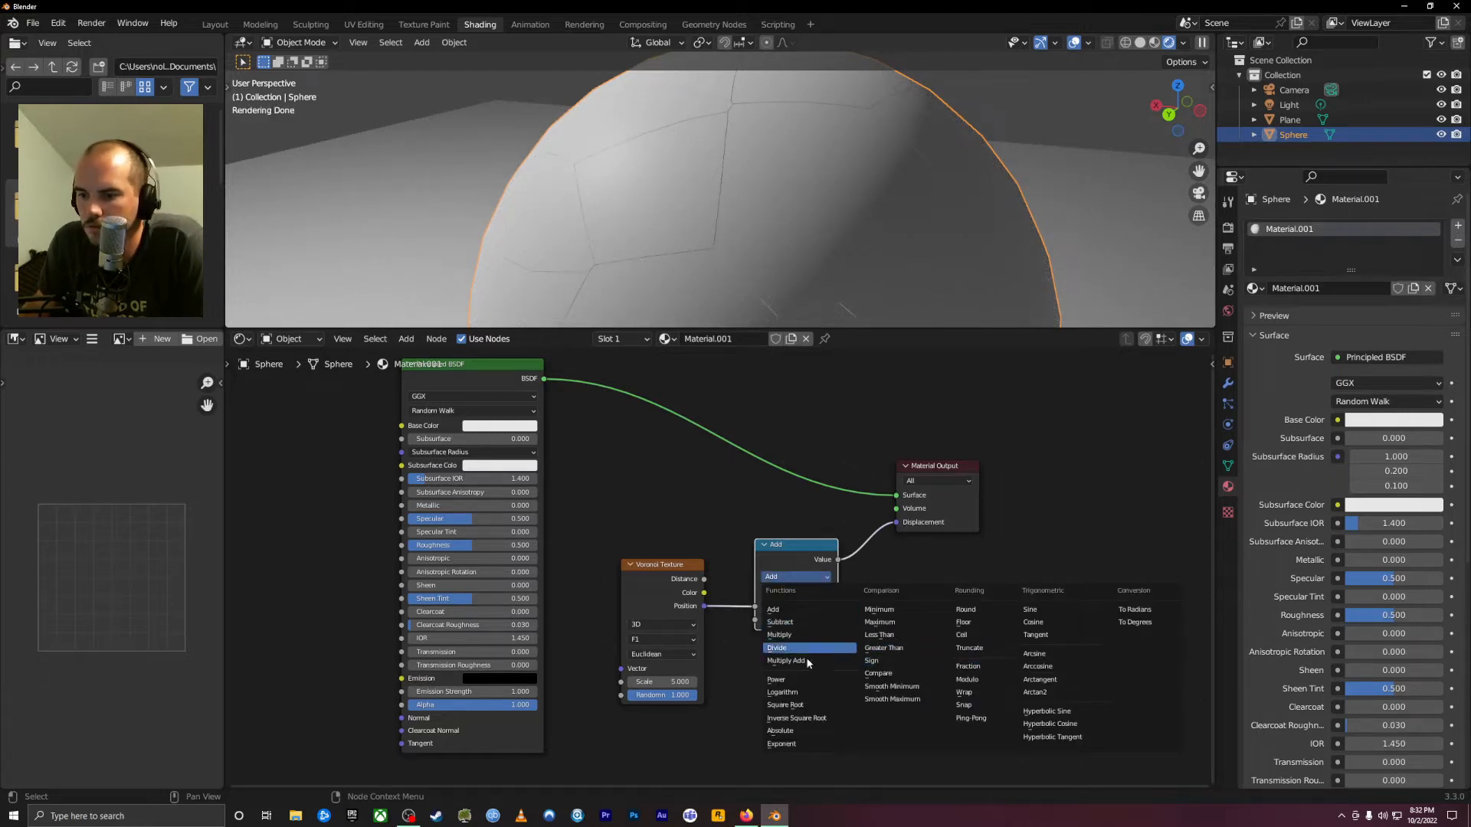
left_click(801, 682)
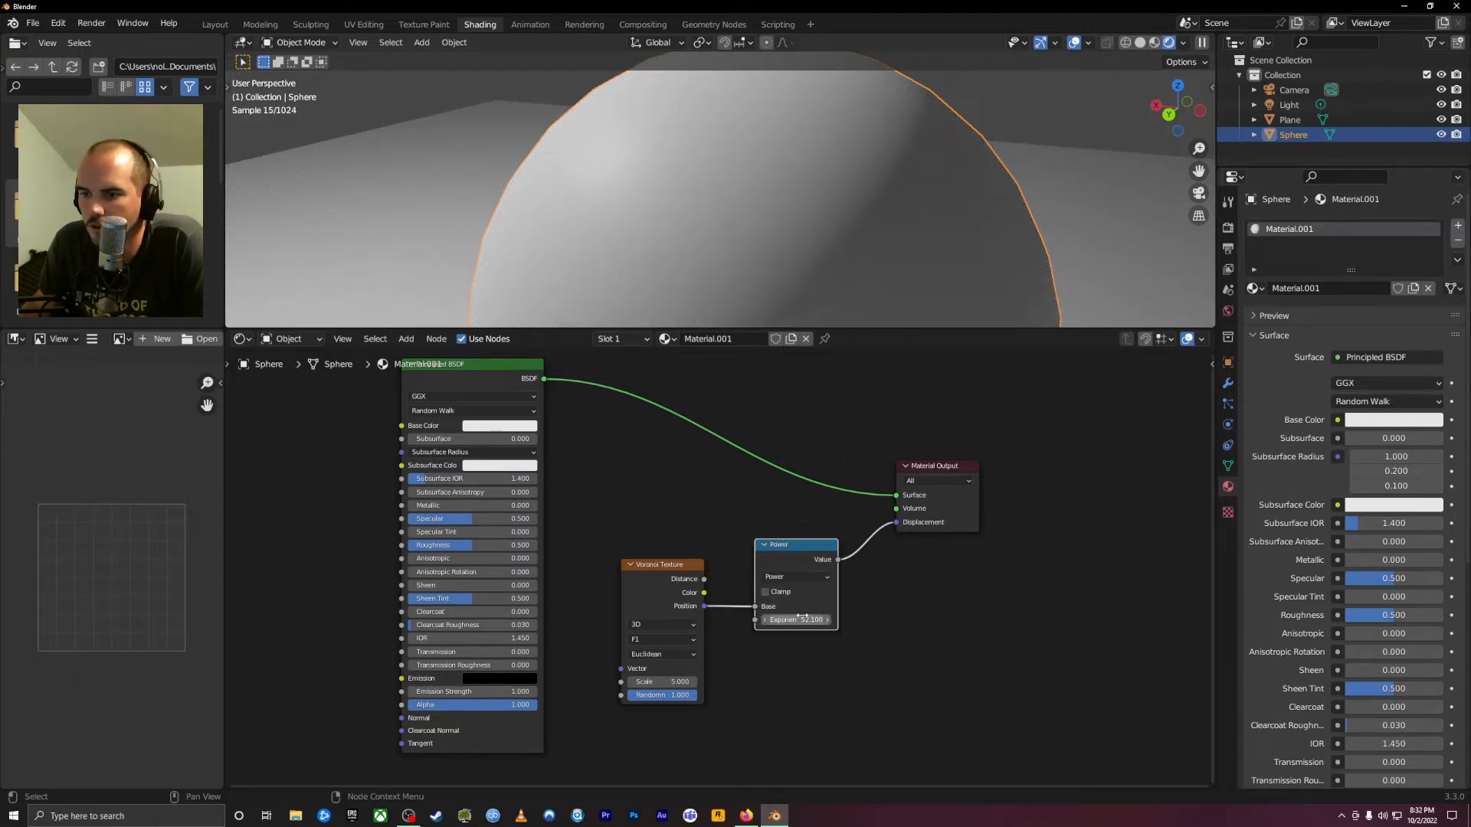
left_click_drag(797, 620, 747, 620)
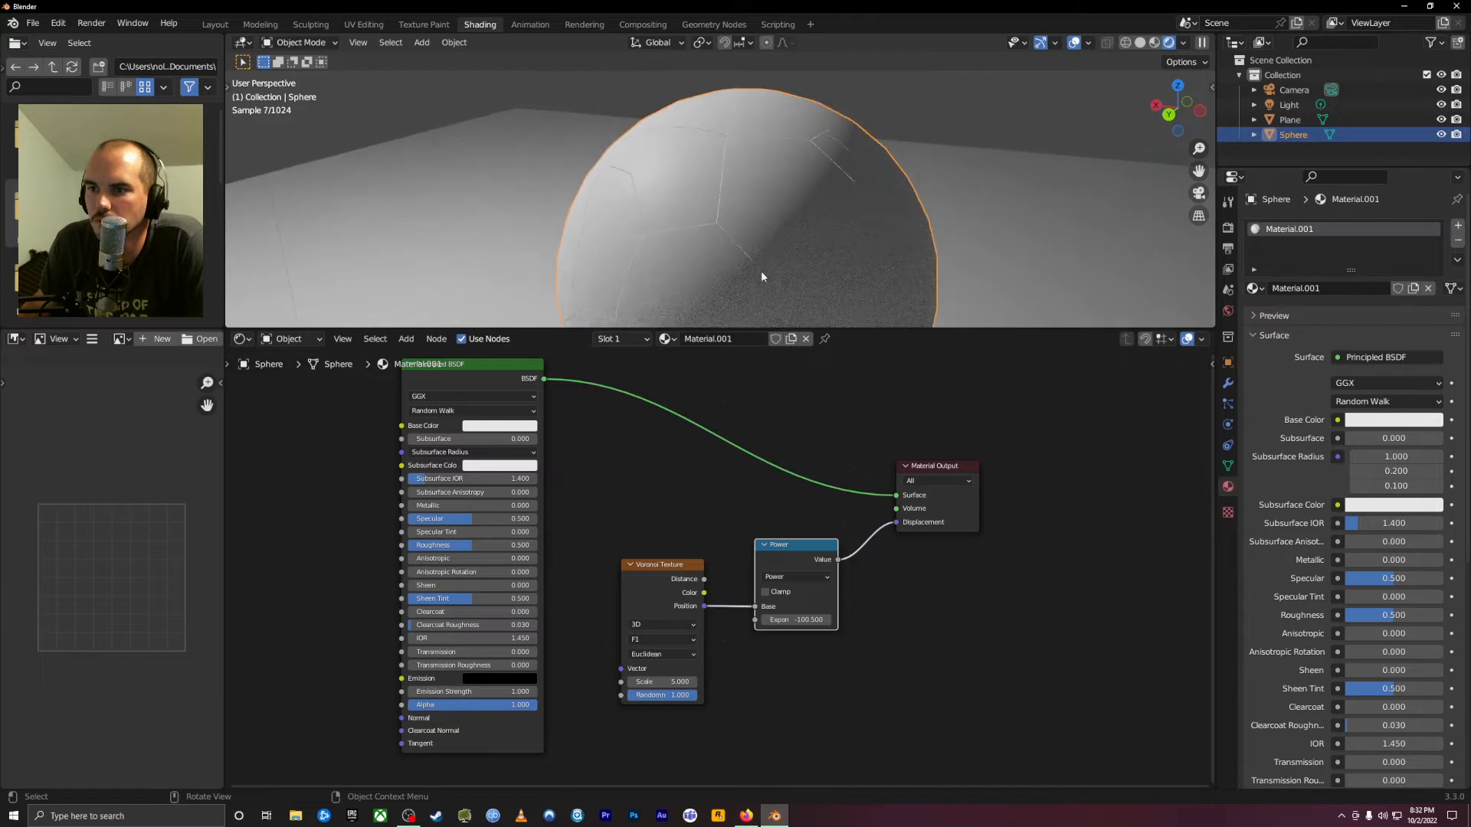
Delete the Power node and connect the Voronoi Texture's Color output to the Displacement input
key("x")
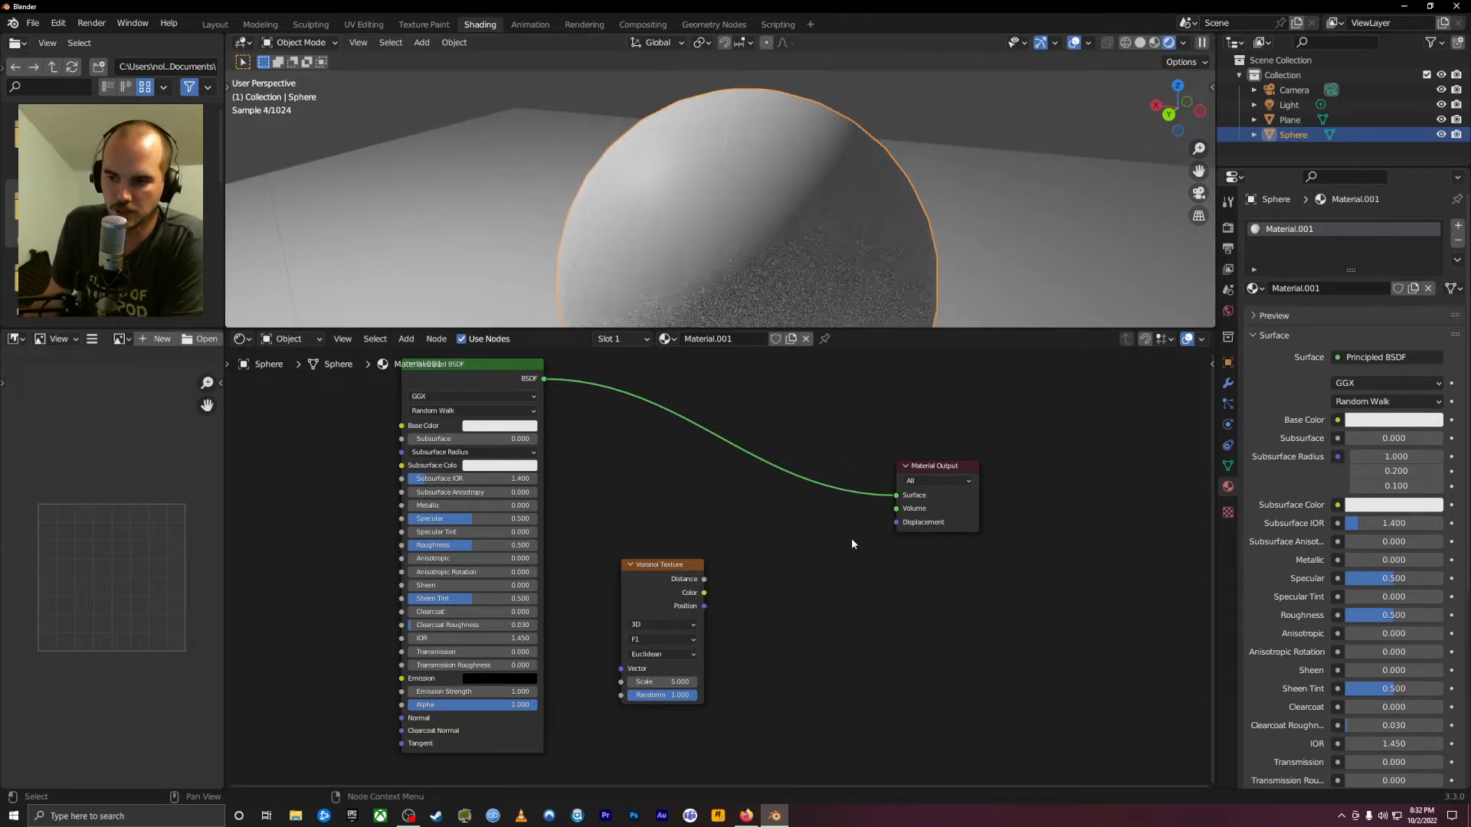
left_click_drag(704, 593, 895, 522)
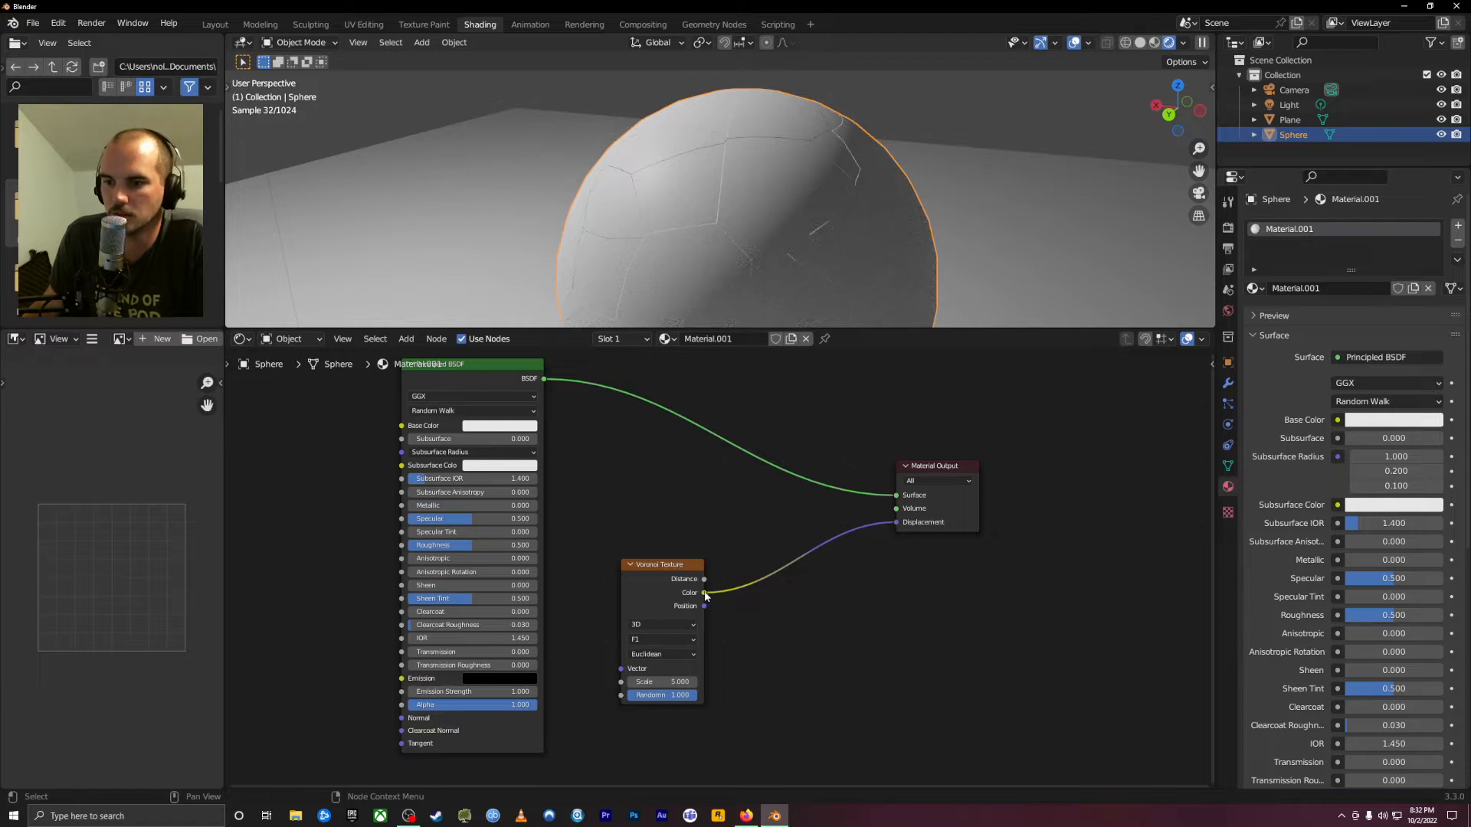
left_click_drag(703, 592, 789, 582)
key("Escape")
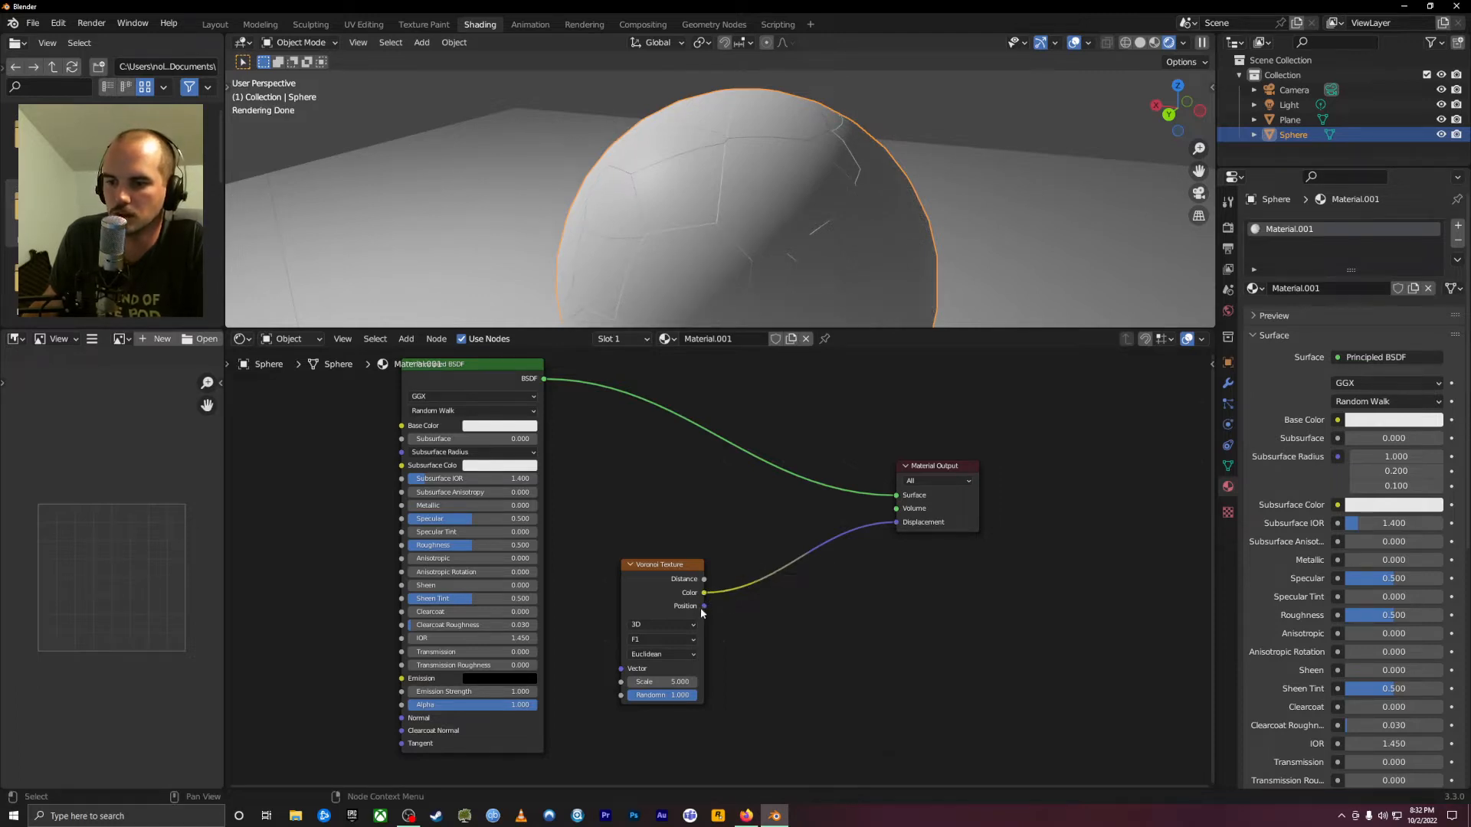
Try the Voronoi Texture's Position and Distance outputs as Displacement and inspect the sphere's surface from another angle
left_click_drag(704, 606, 893, 522)
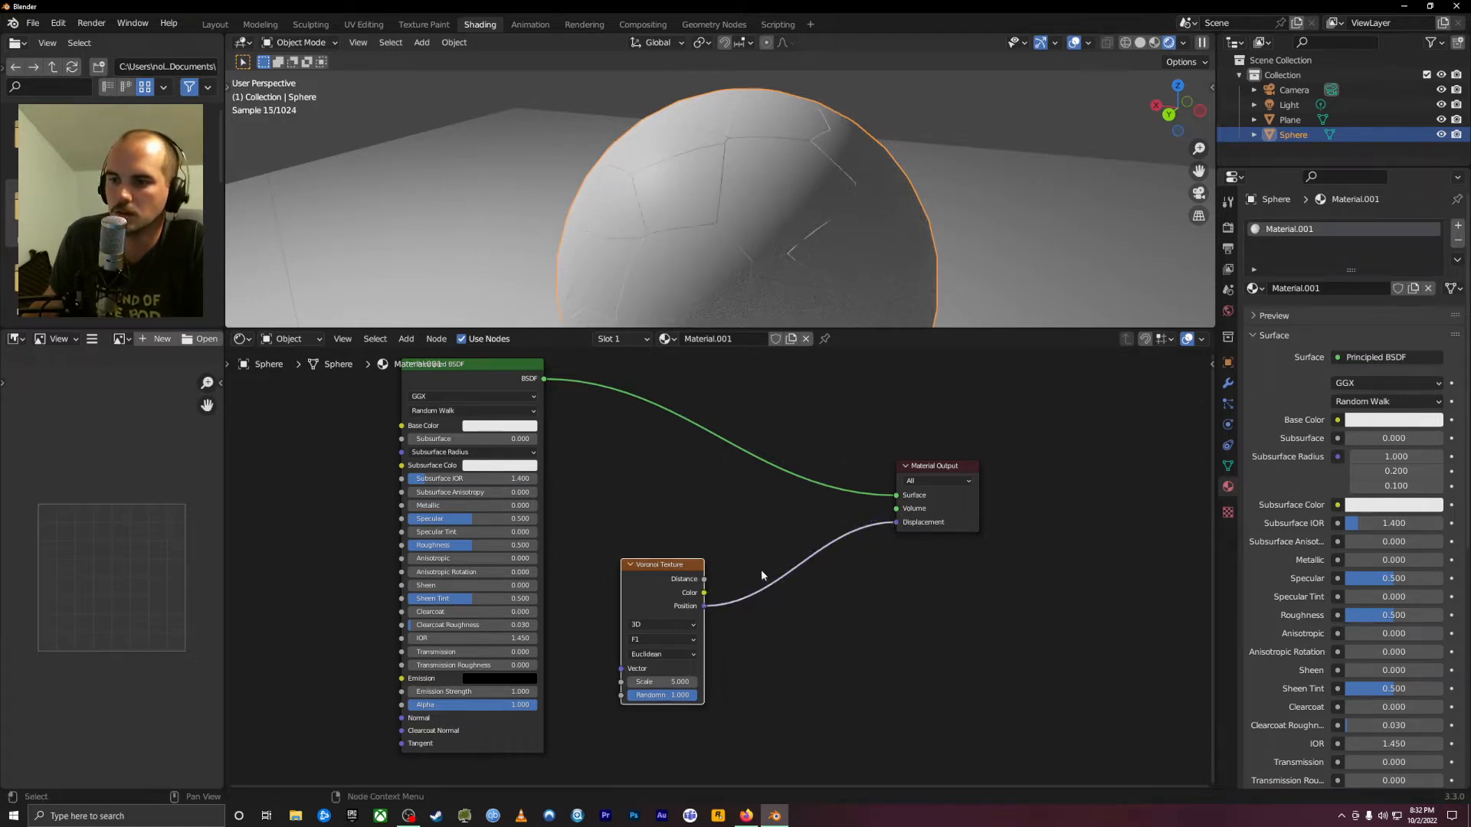
left_click_drag(706, 580, 895, 524)
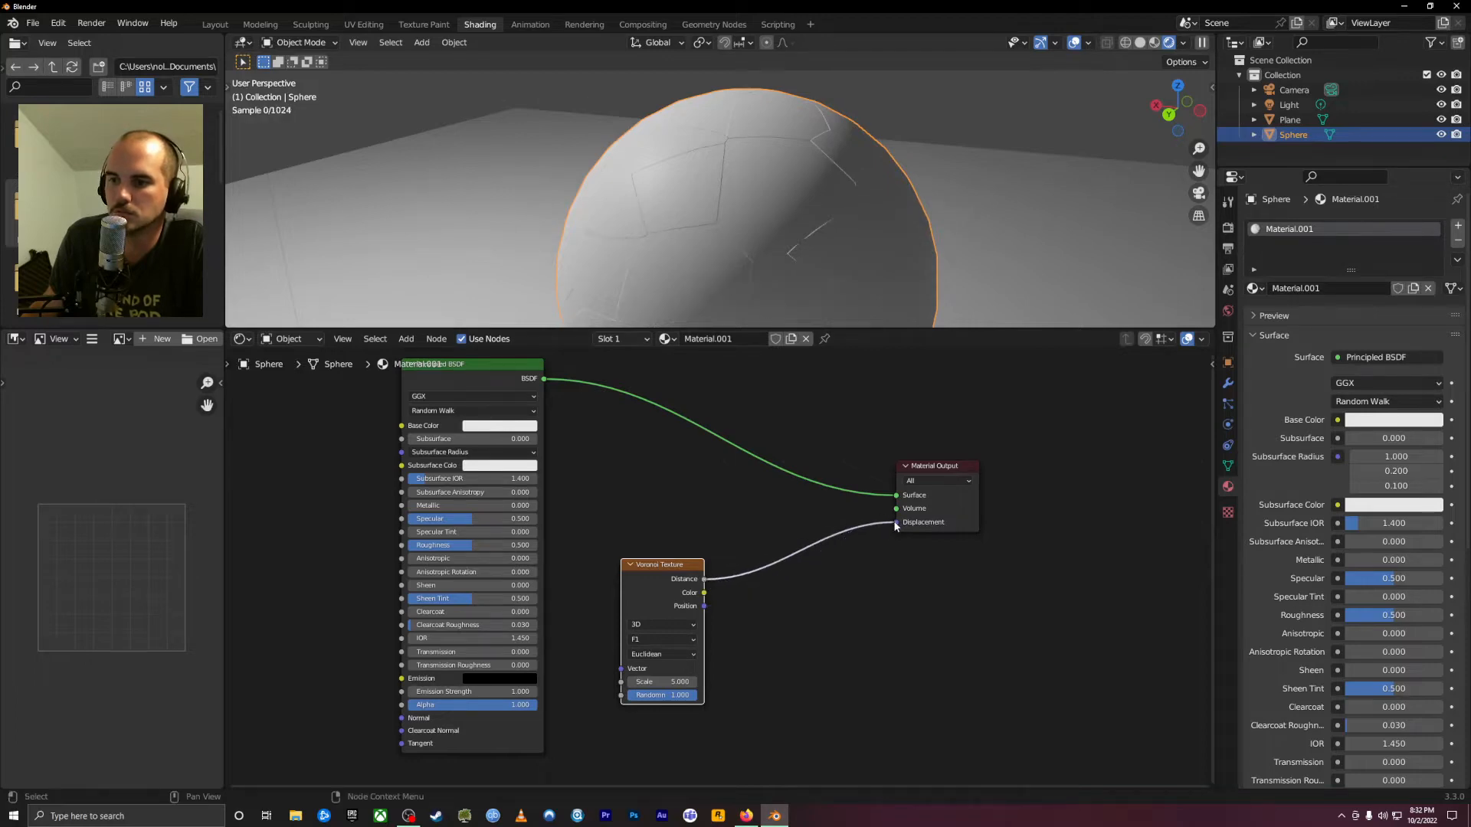
middle_click_drag(732, 274, 613, 248)
middle_click_drag(829, 151, 839, 193)
Replace the Distance link to Displacement with the Voronoi Texture's Position output
left_click_drag(705, 582, 719, 601)
key("Escape")
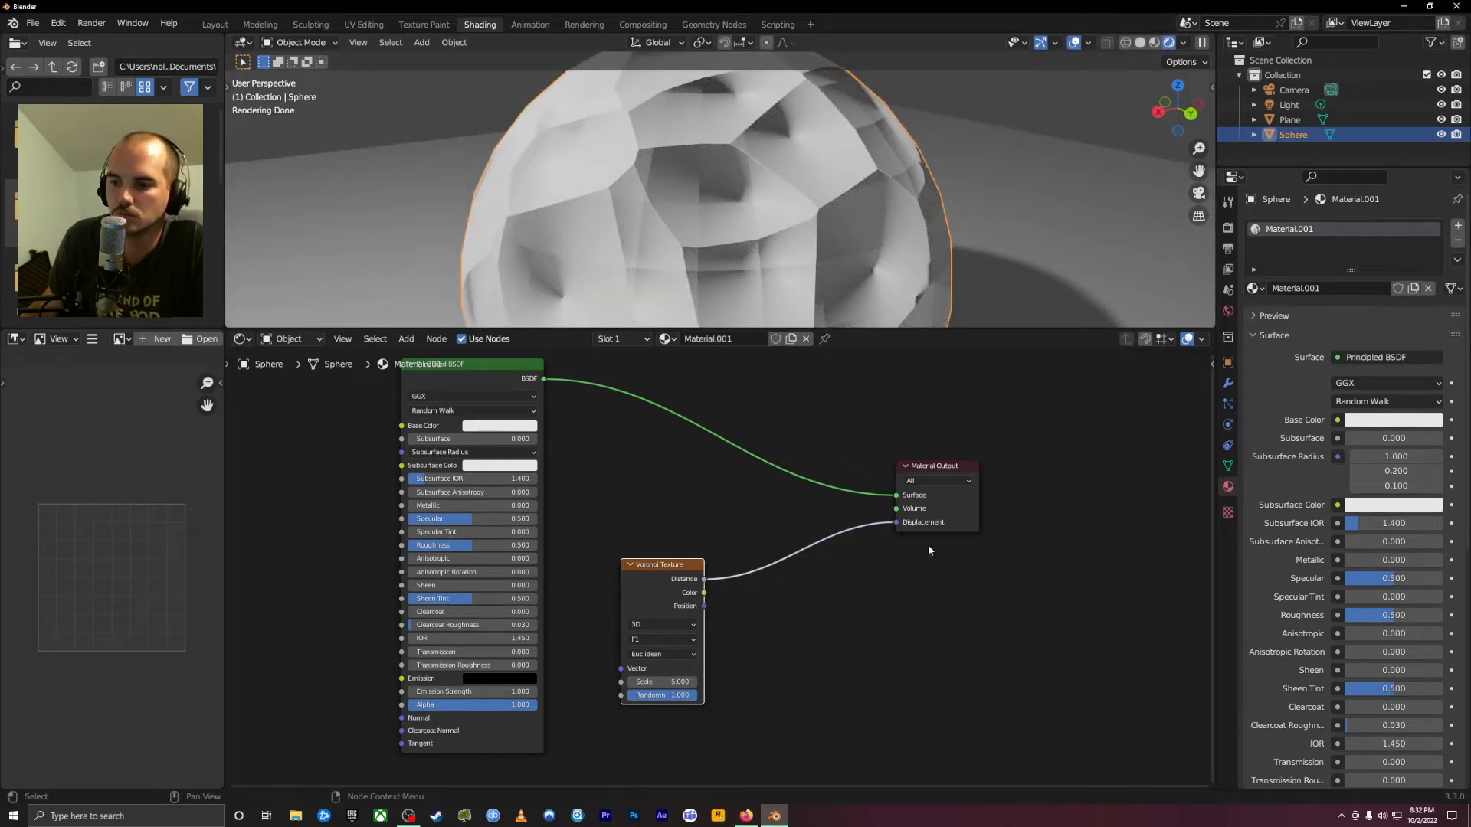
mouse_move(895, 523)
left_mouse_down()
mouse_move(743, 594)
mouse_move(894, 522)
left_mouse_up()
scroll(730, 220, "down", 3)
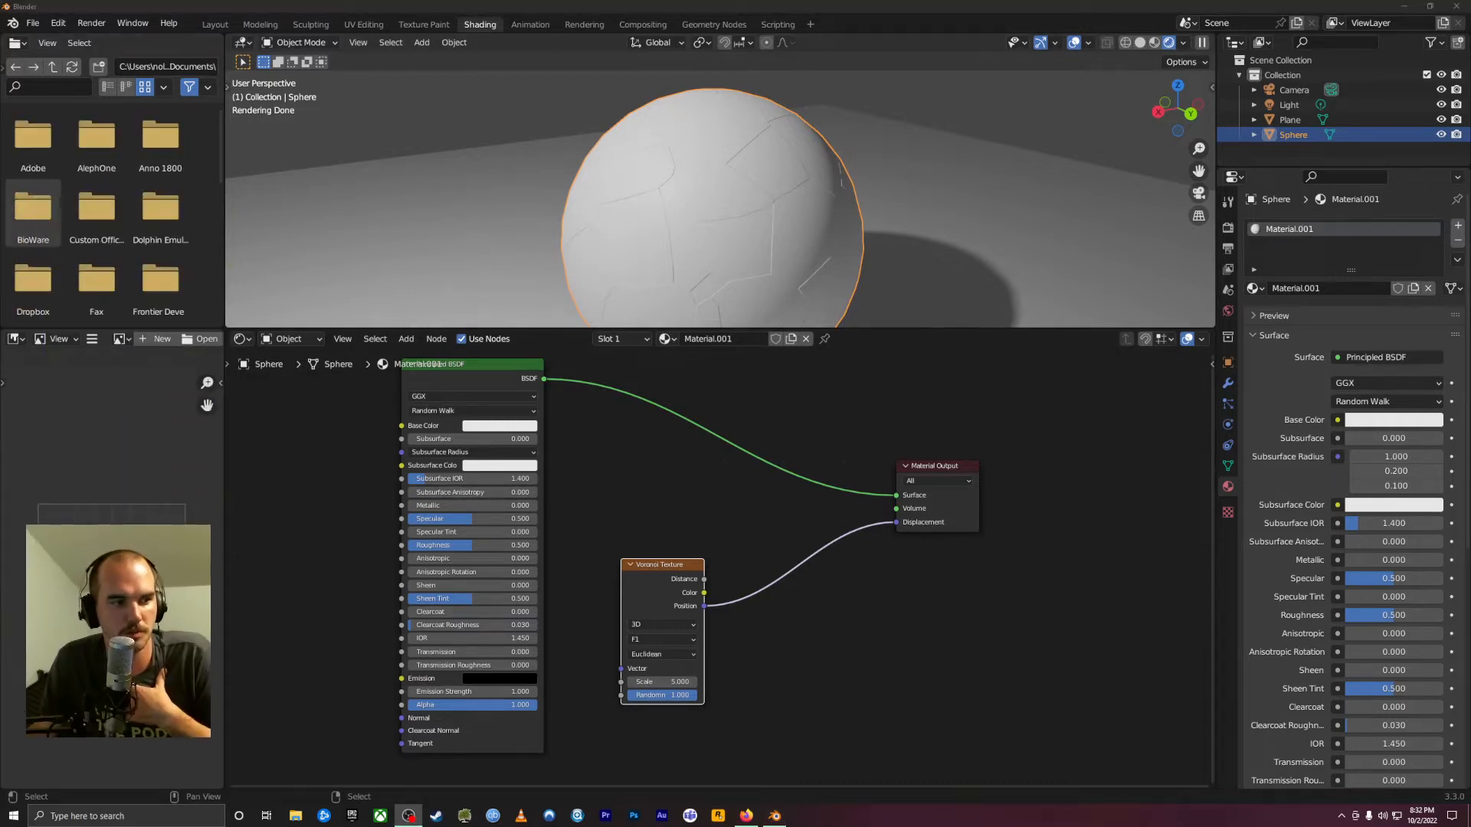
Open the add-ons section of Blender's Preferences
left_click(60, 23)
left_click(64, 26)
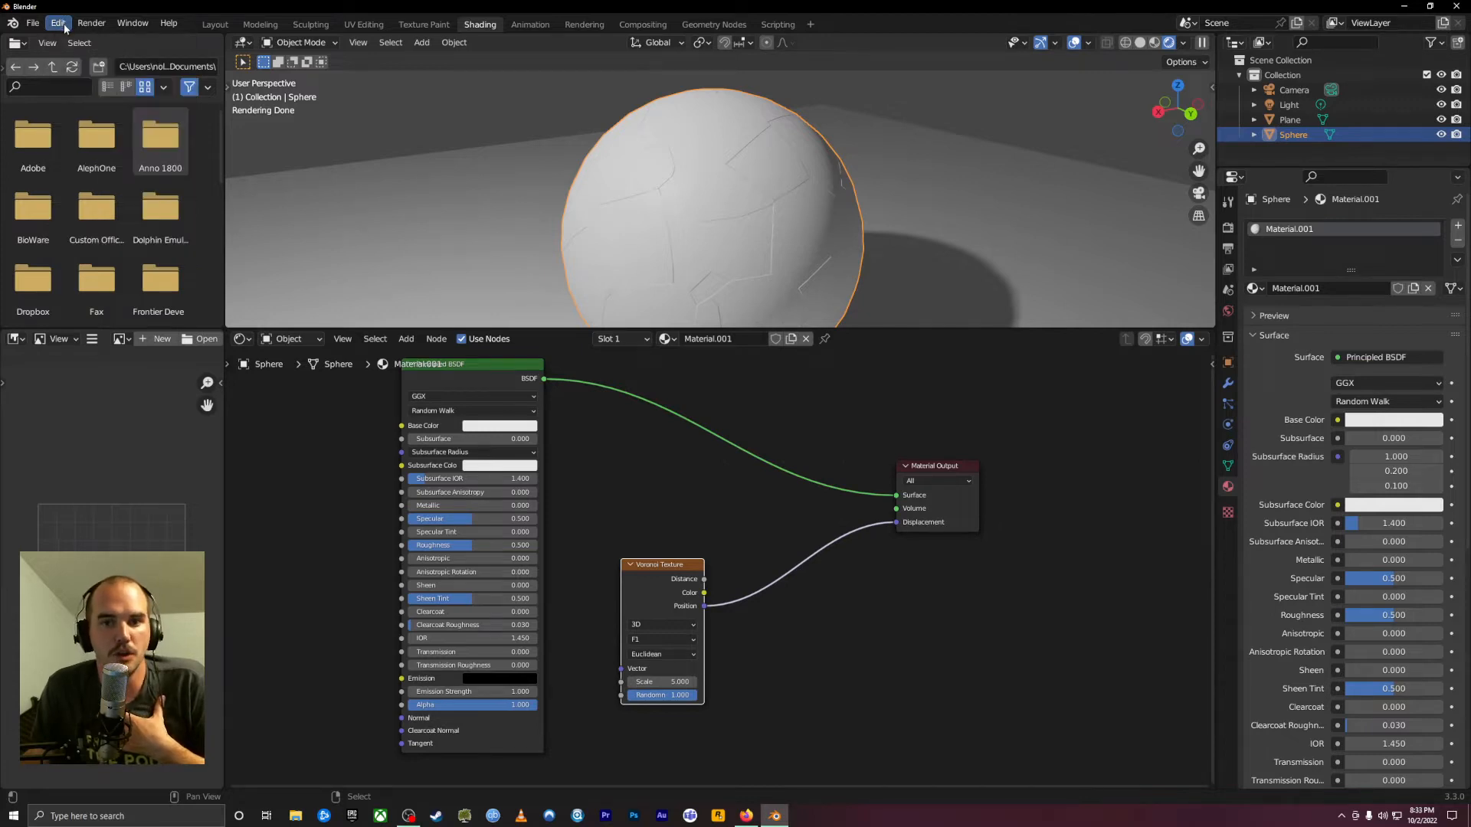
left_click(58, 26)
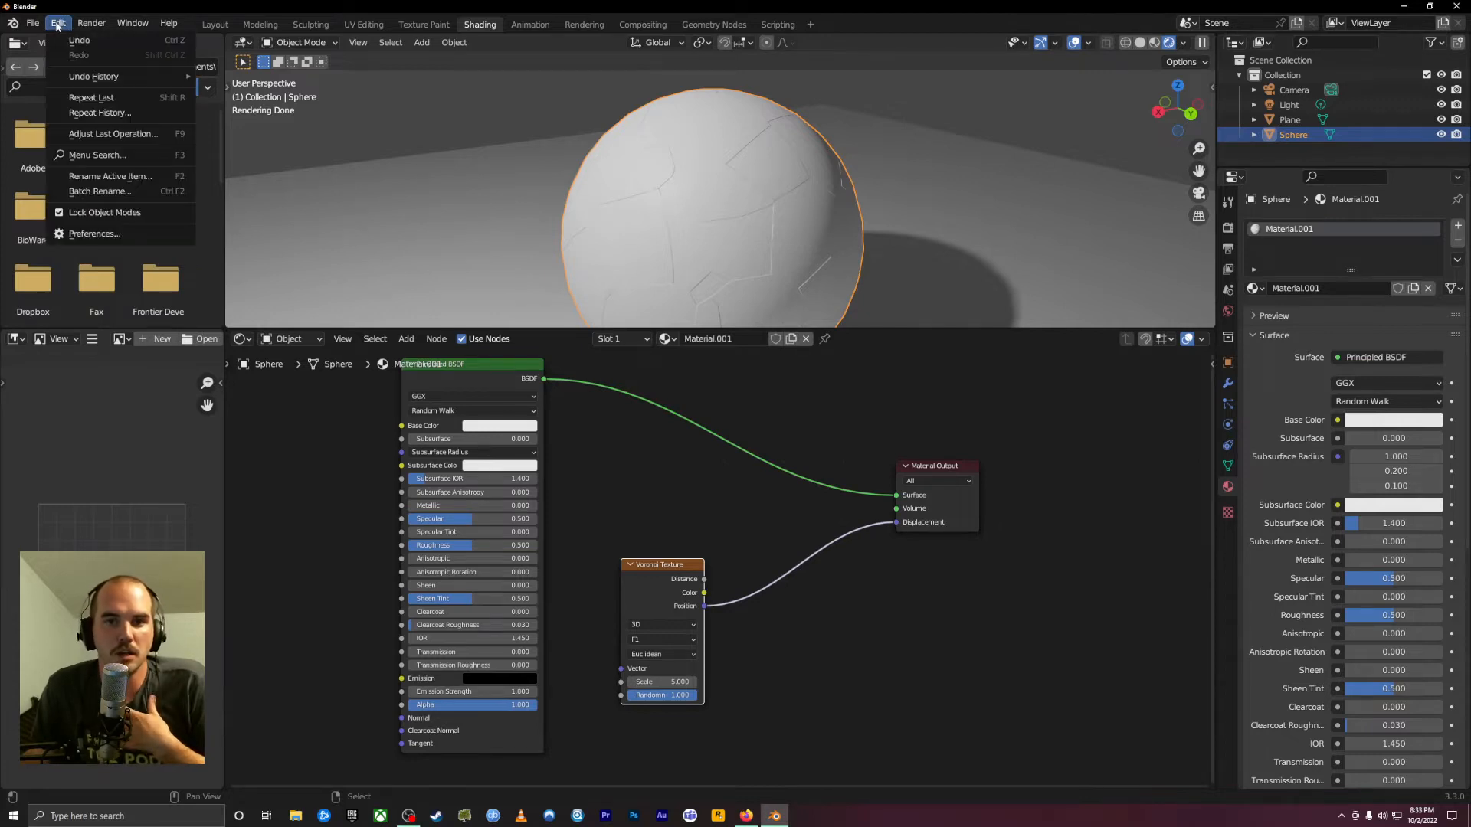
left_click(82, 234)
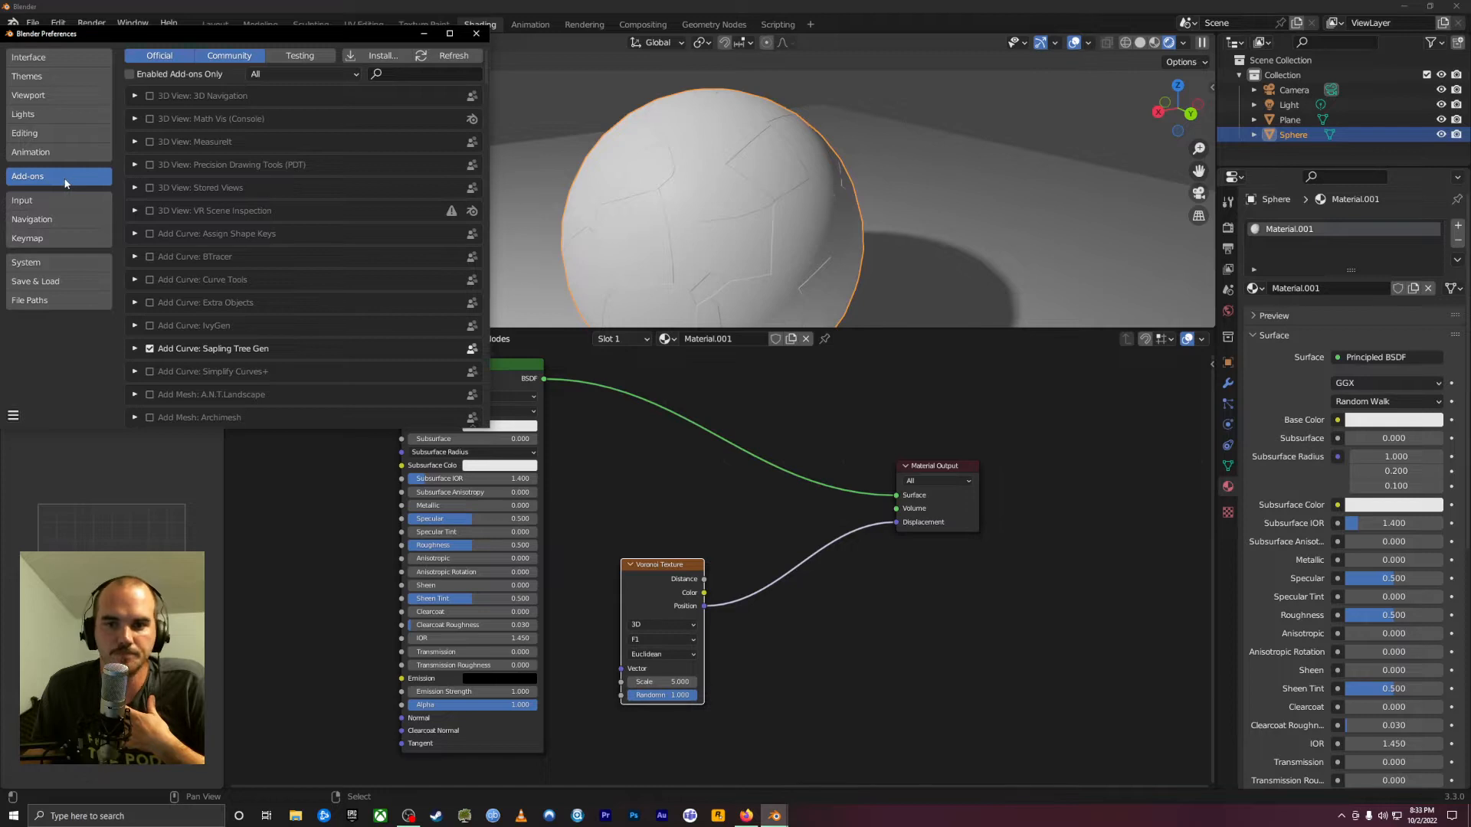
left_click(43, 200)
left_click(77, 176)
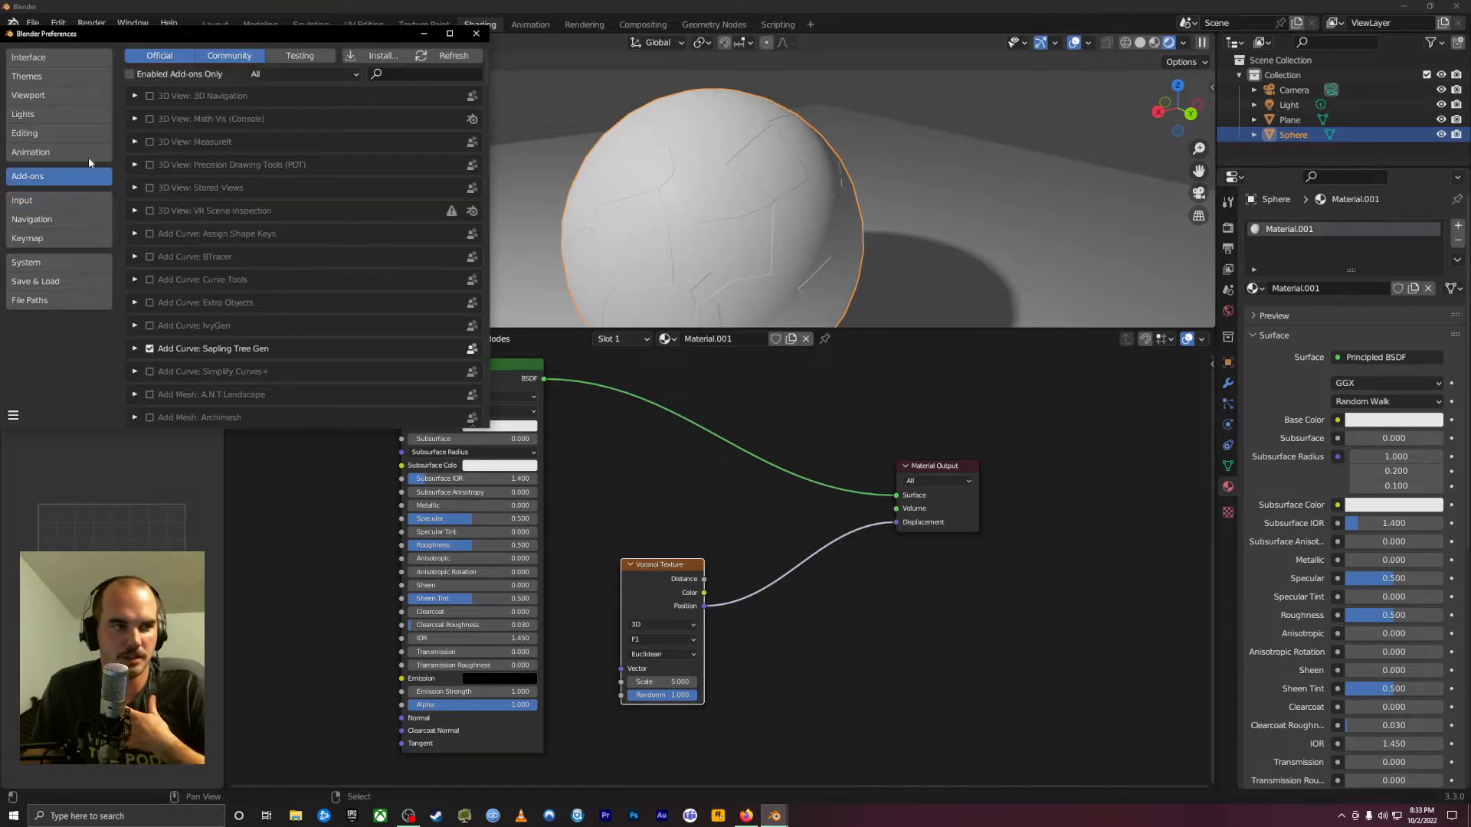
Search the add-ons for "node" and expand the details of Node Wrangler
left_click_drag(236, 33, 421, 98)
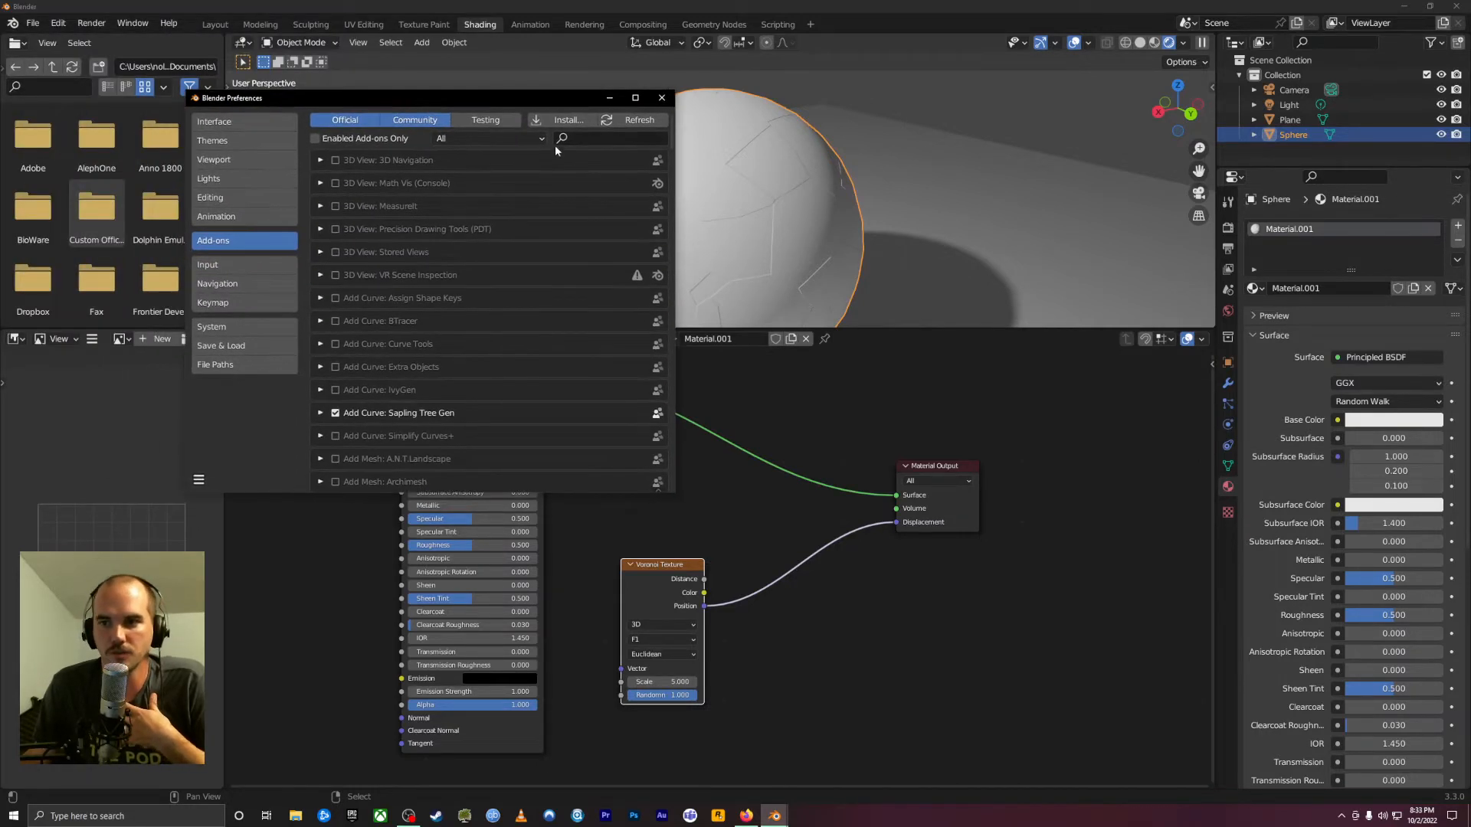
left_click(576, 138)
type("node")
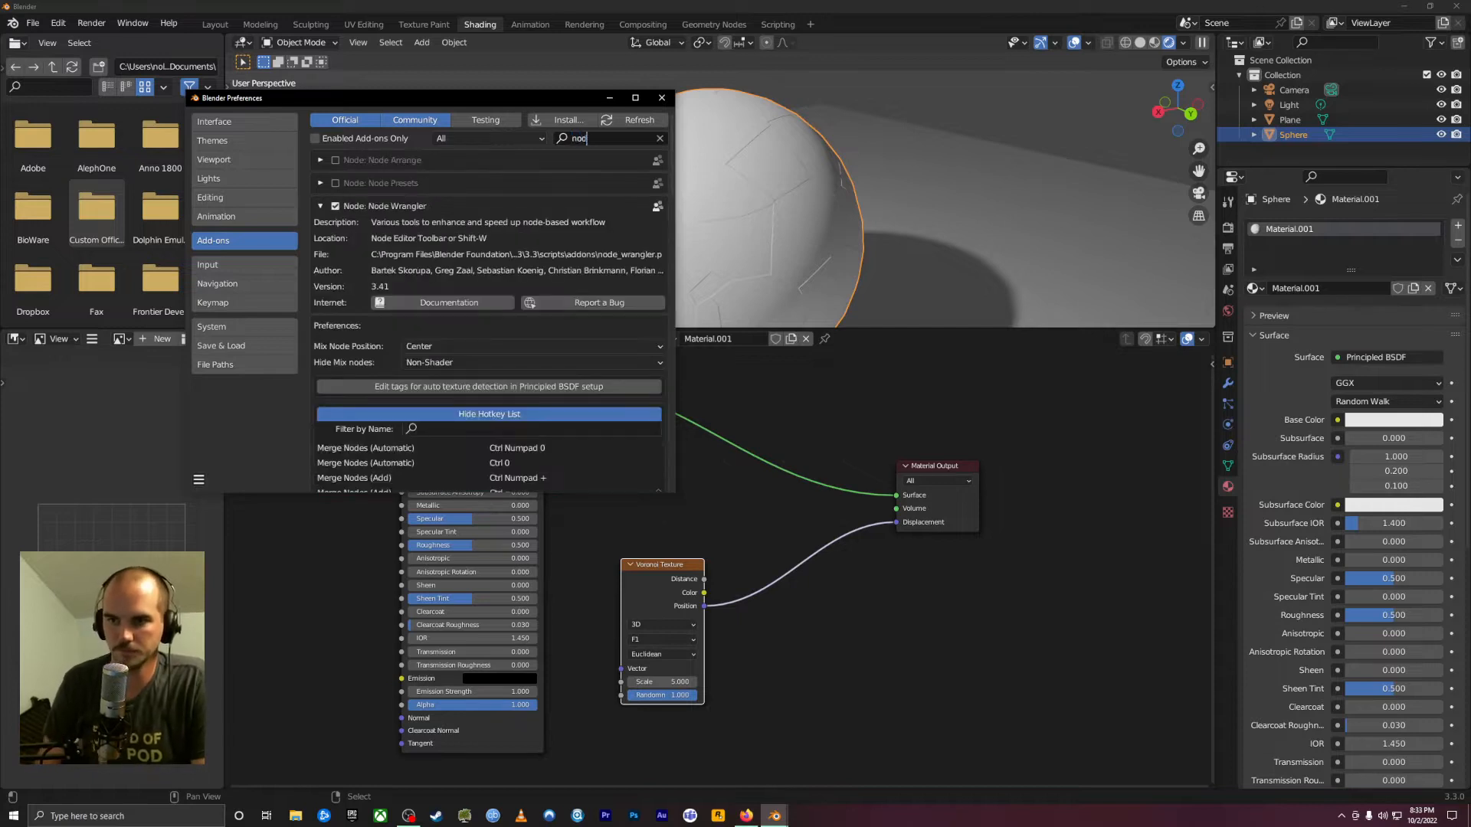
left_click(321, 206)
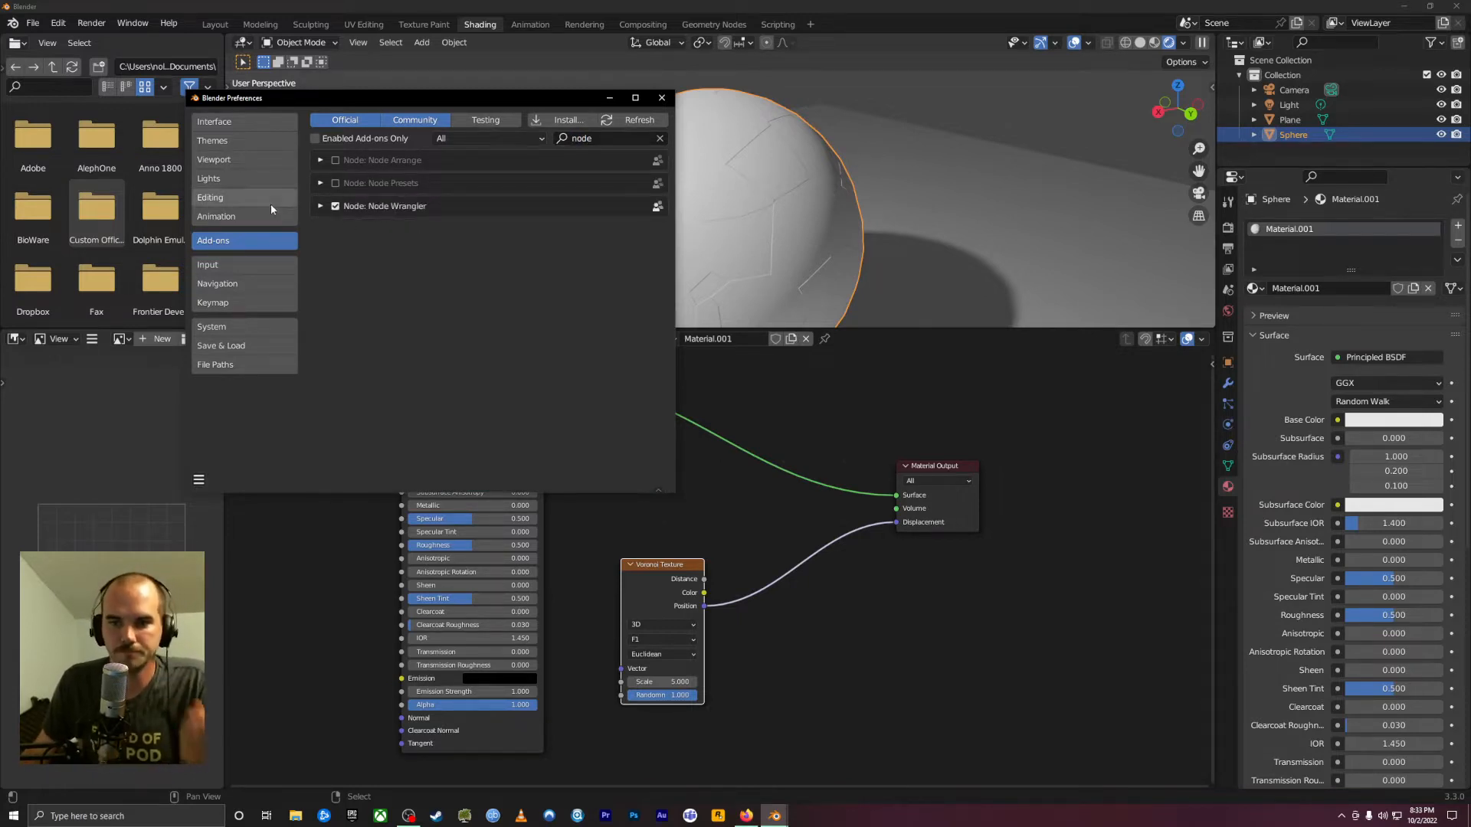
left_click(321, 207)
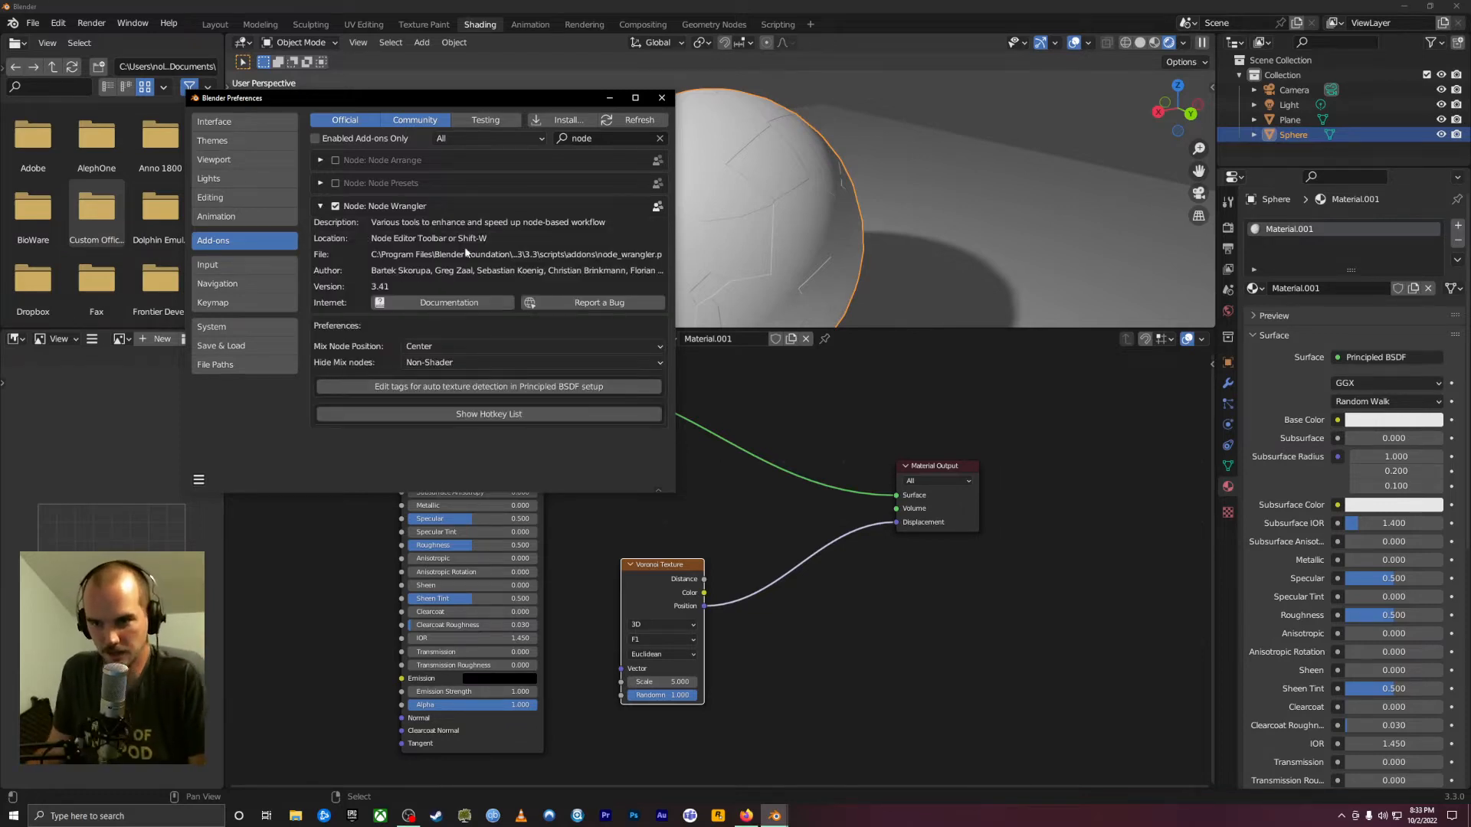
Show Node Wrangler's hotkey list, enlarge the Preferences window and look through all the listed shortcuts
left_click(486, 415)
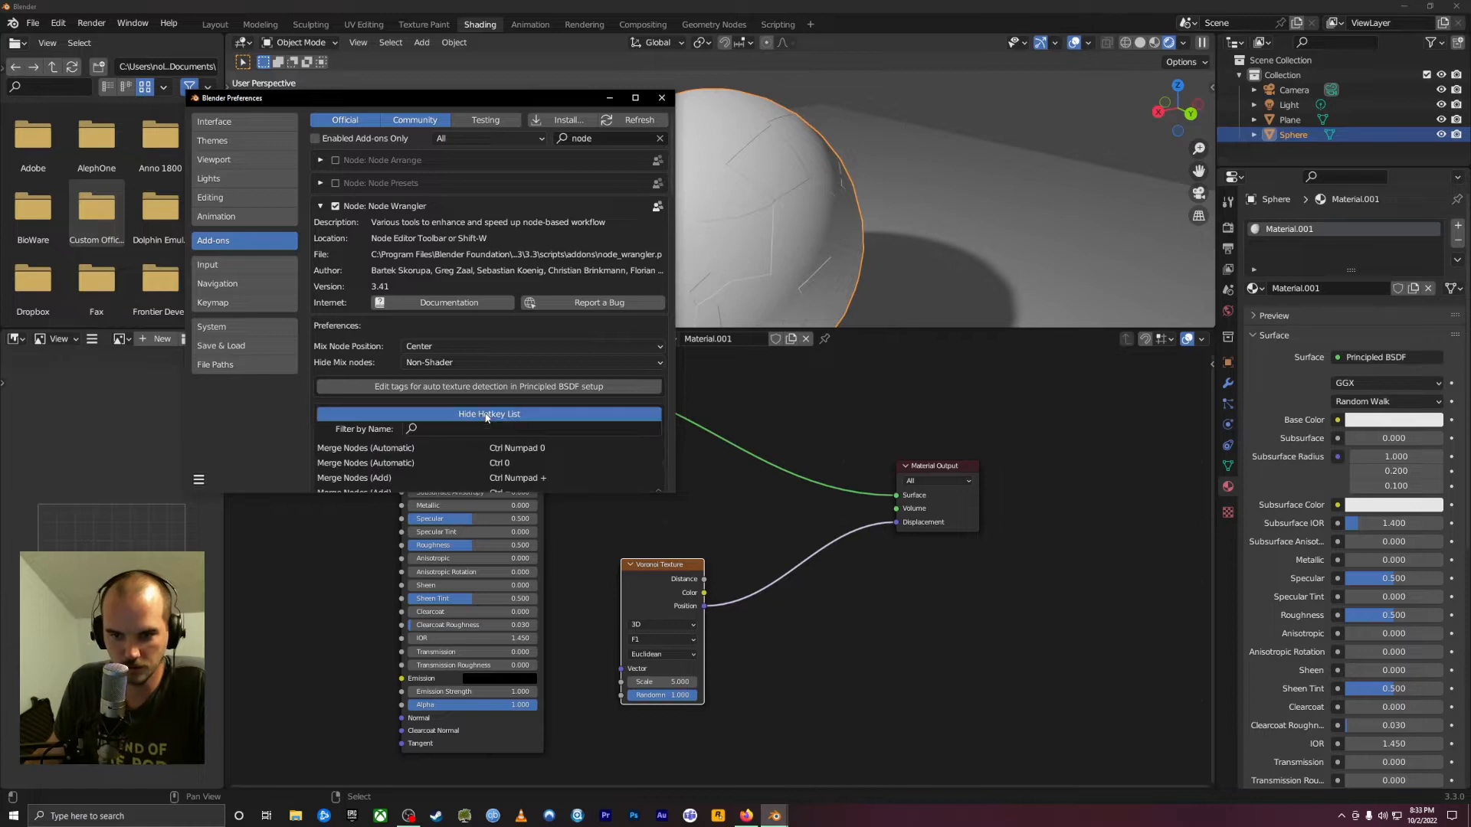
left_click_drag(672, 494, 729, 745)
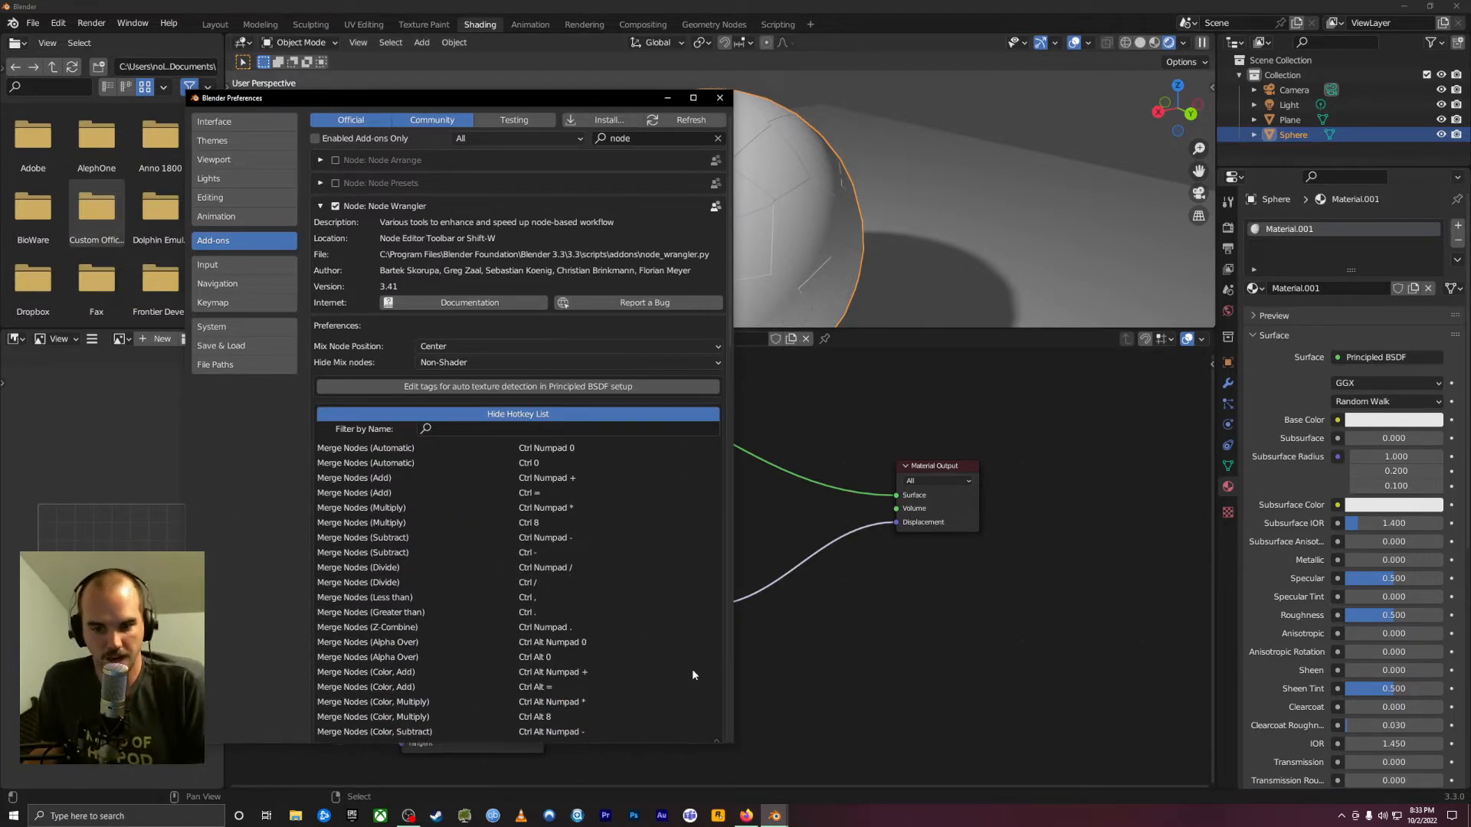
scroll(500, 576, "down", 5)
scroll(515, 549, "down", 15)
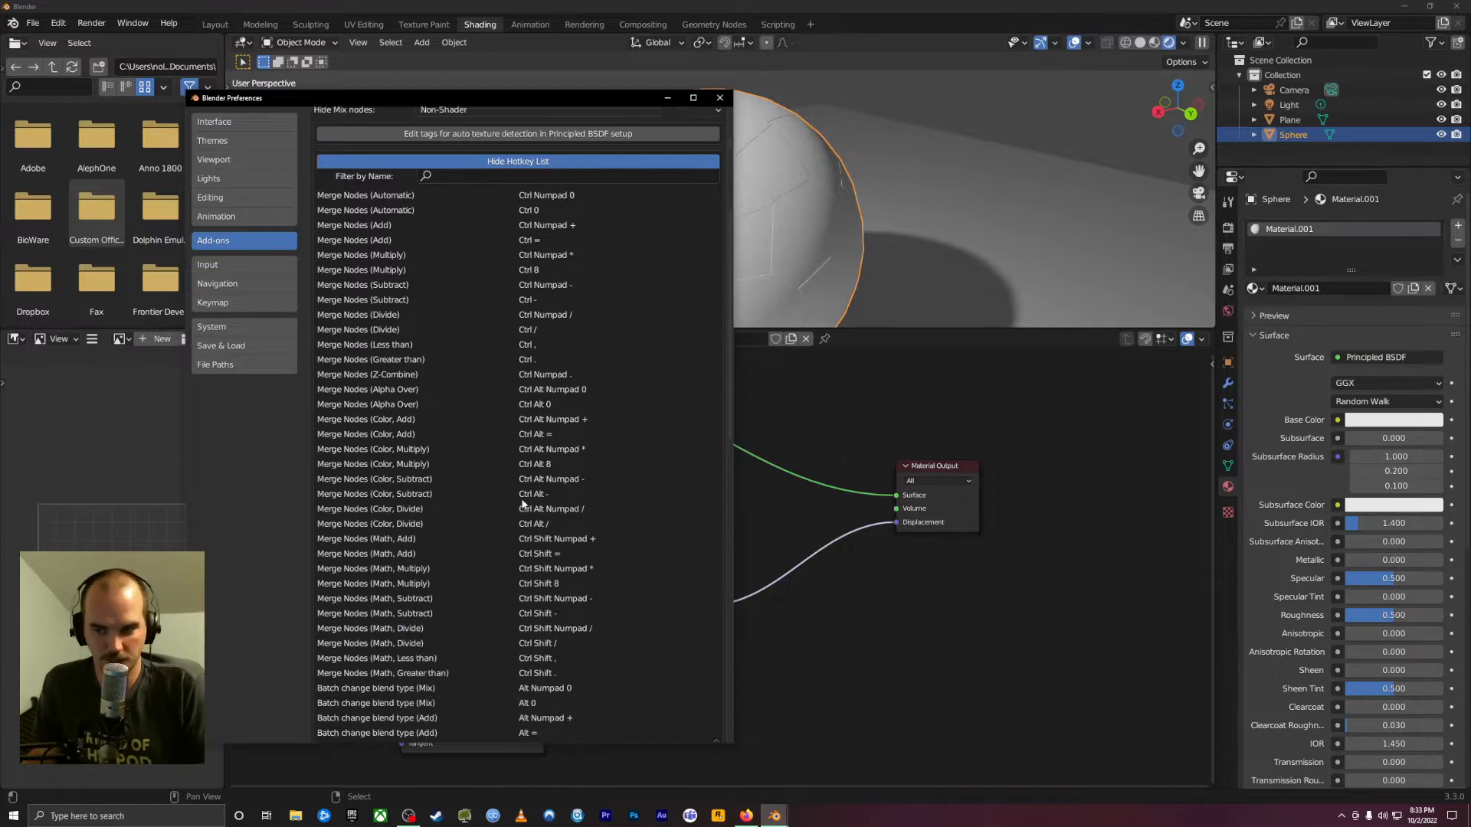
scroll(524, 490, "down", 8)
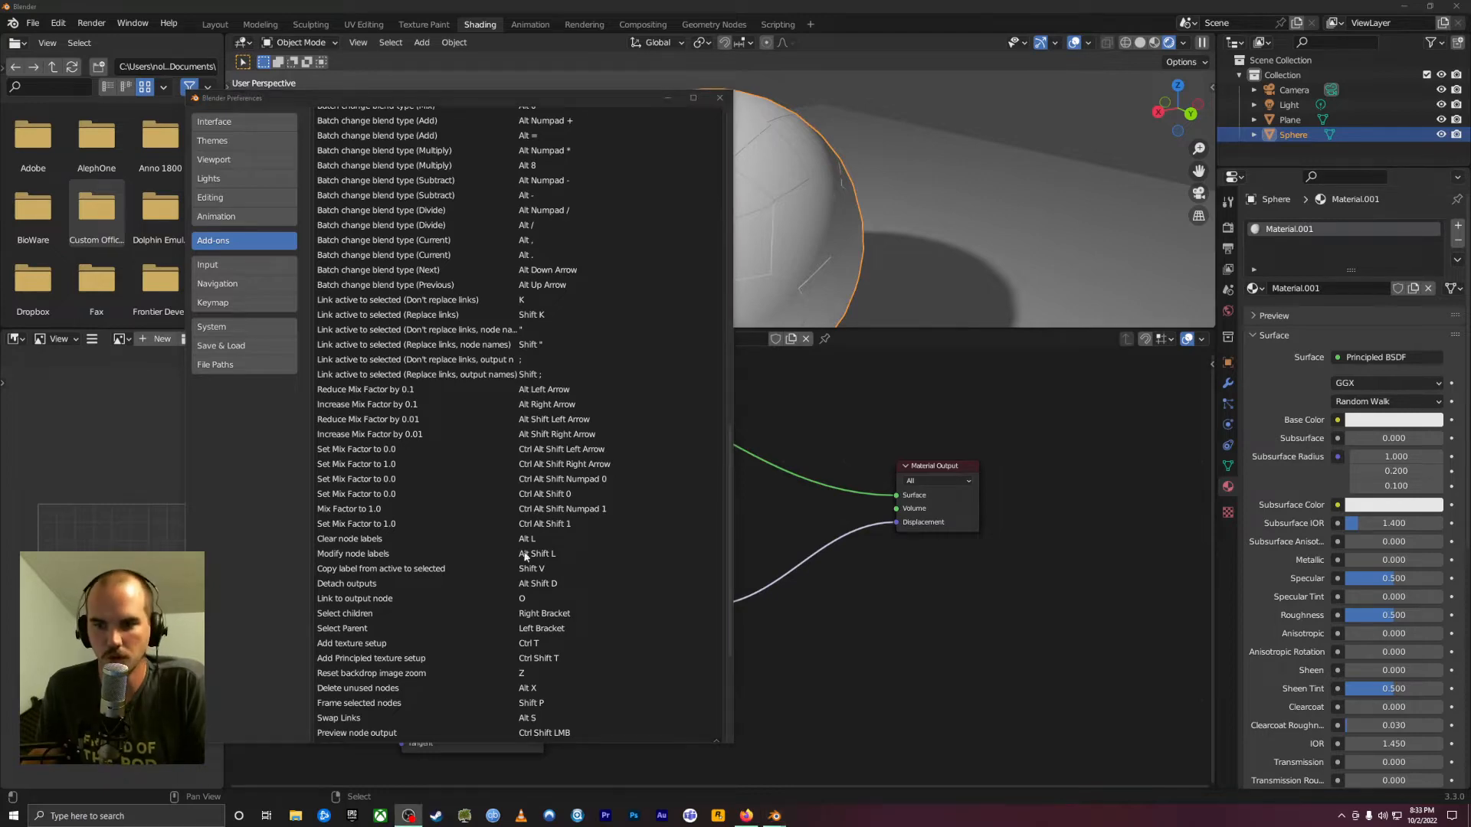
scroll(520, 548, "up", 12)
scroll(520, 548, "up", 11)
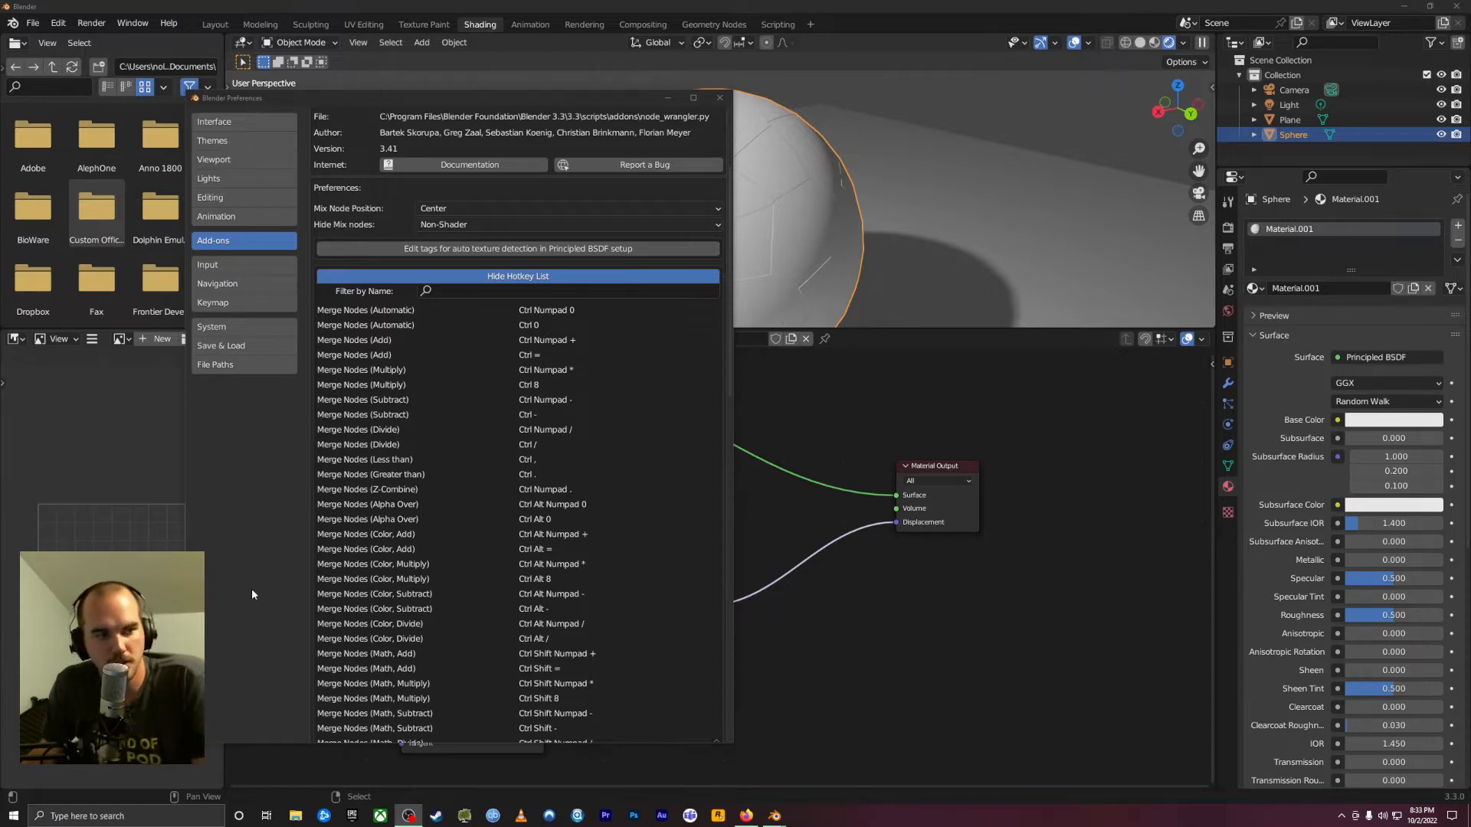
scroll(421, 388, "down", 3)
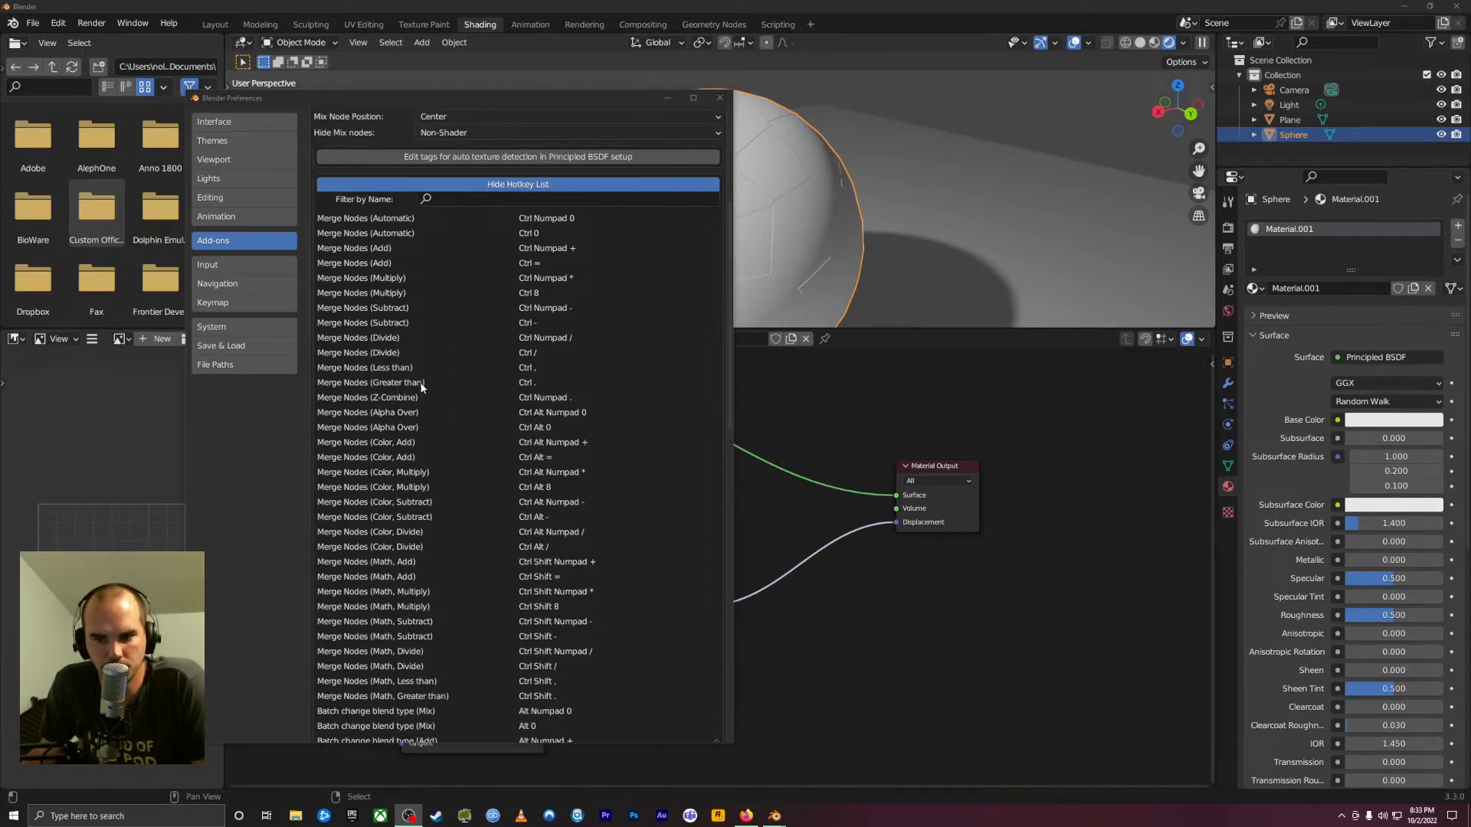
scroll(428, 367, "down", 2)
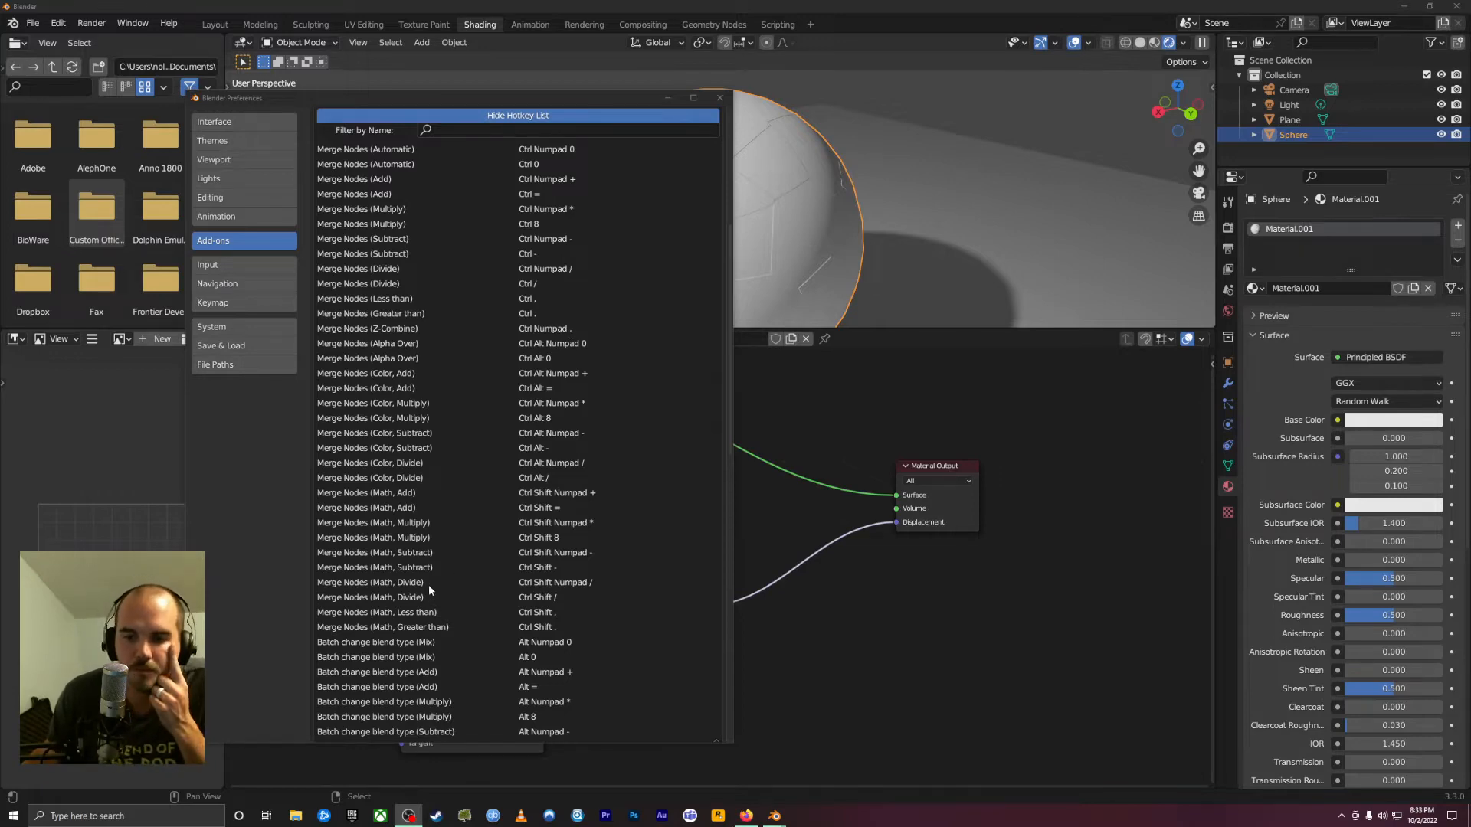
scroll(429, 587, "down", 2)
scroll(480, 578, "up", 4)
scroll(462, 516, "down", 9)
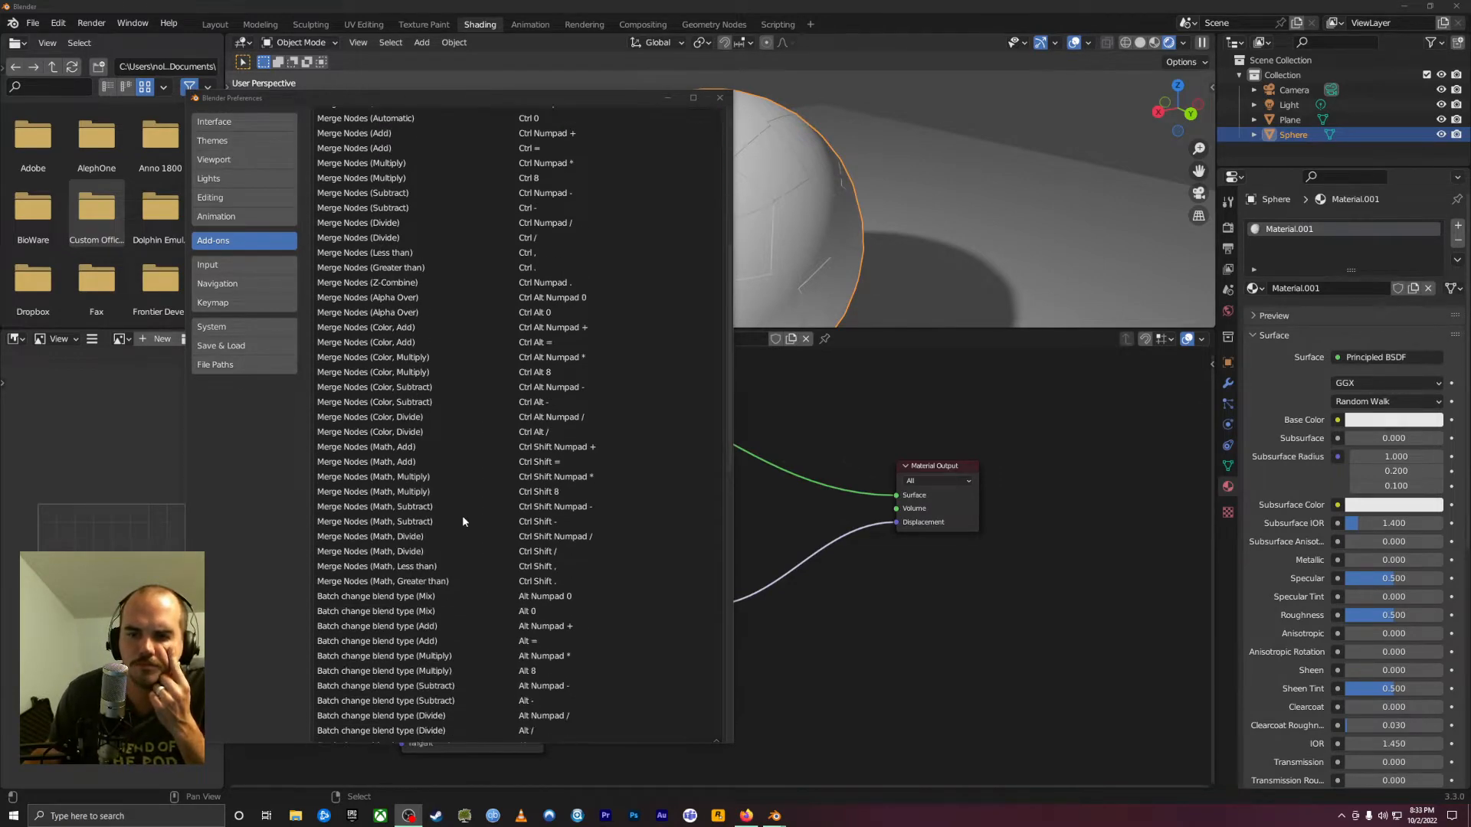
scroll(461, 511, "down", 10)
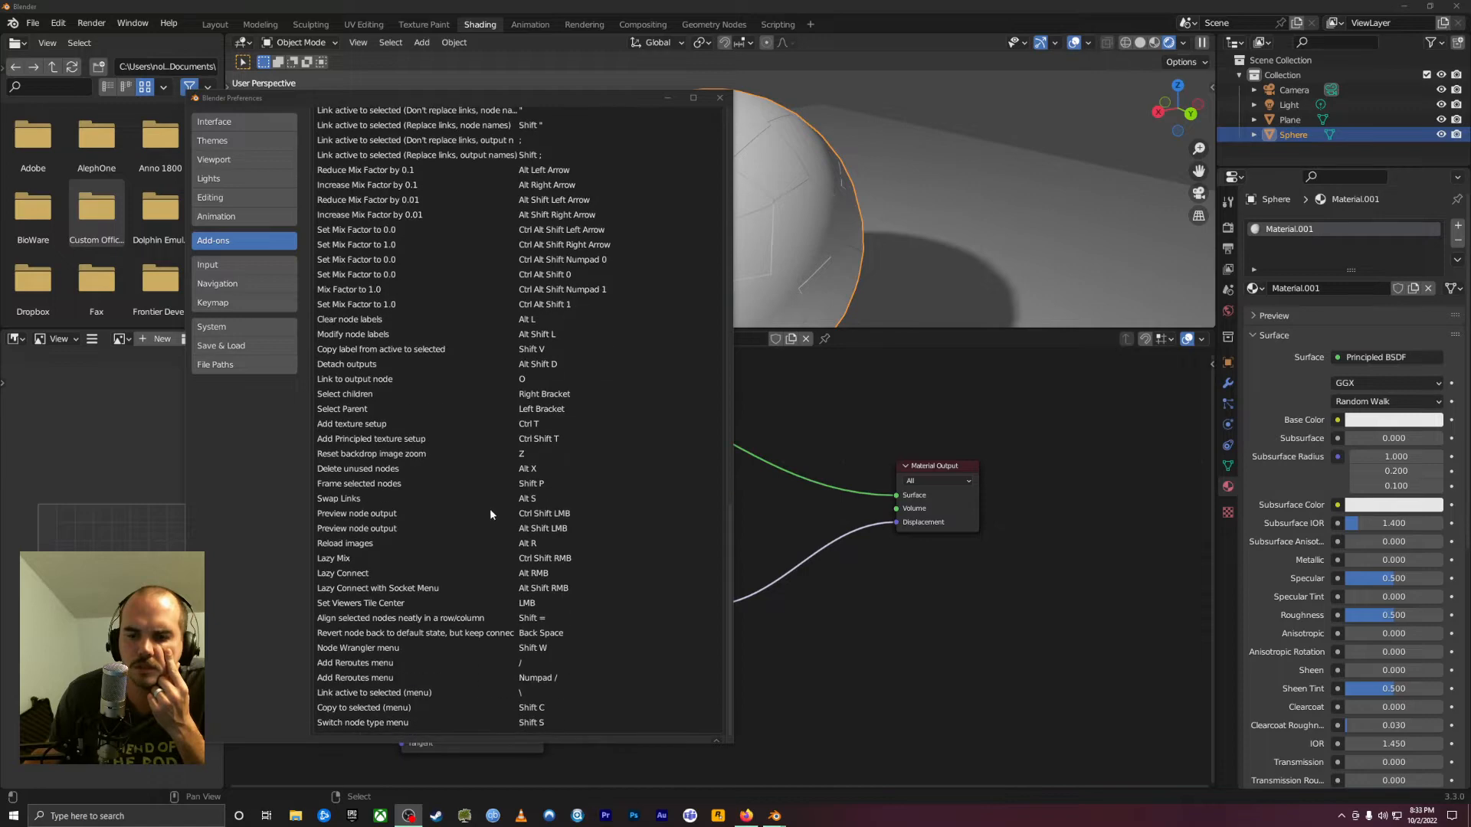
scroll(571, 540, "up", 15)
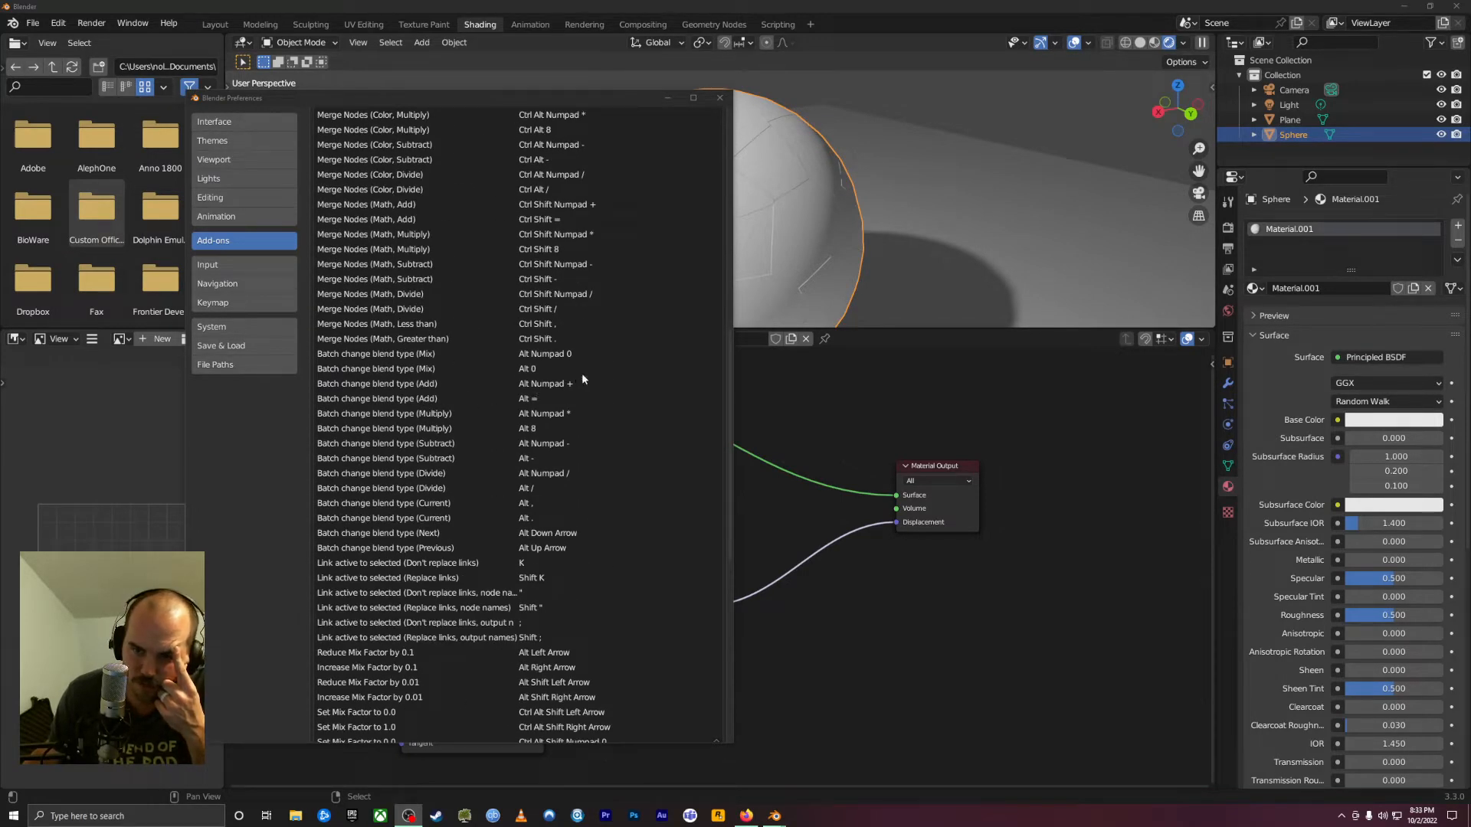
Examine Node Wrangler's merge, blend type, link and texture setup shortcuts in detail, and close the Preferences window
left_click(403, 240)
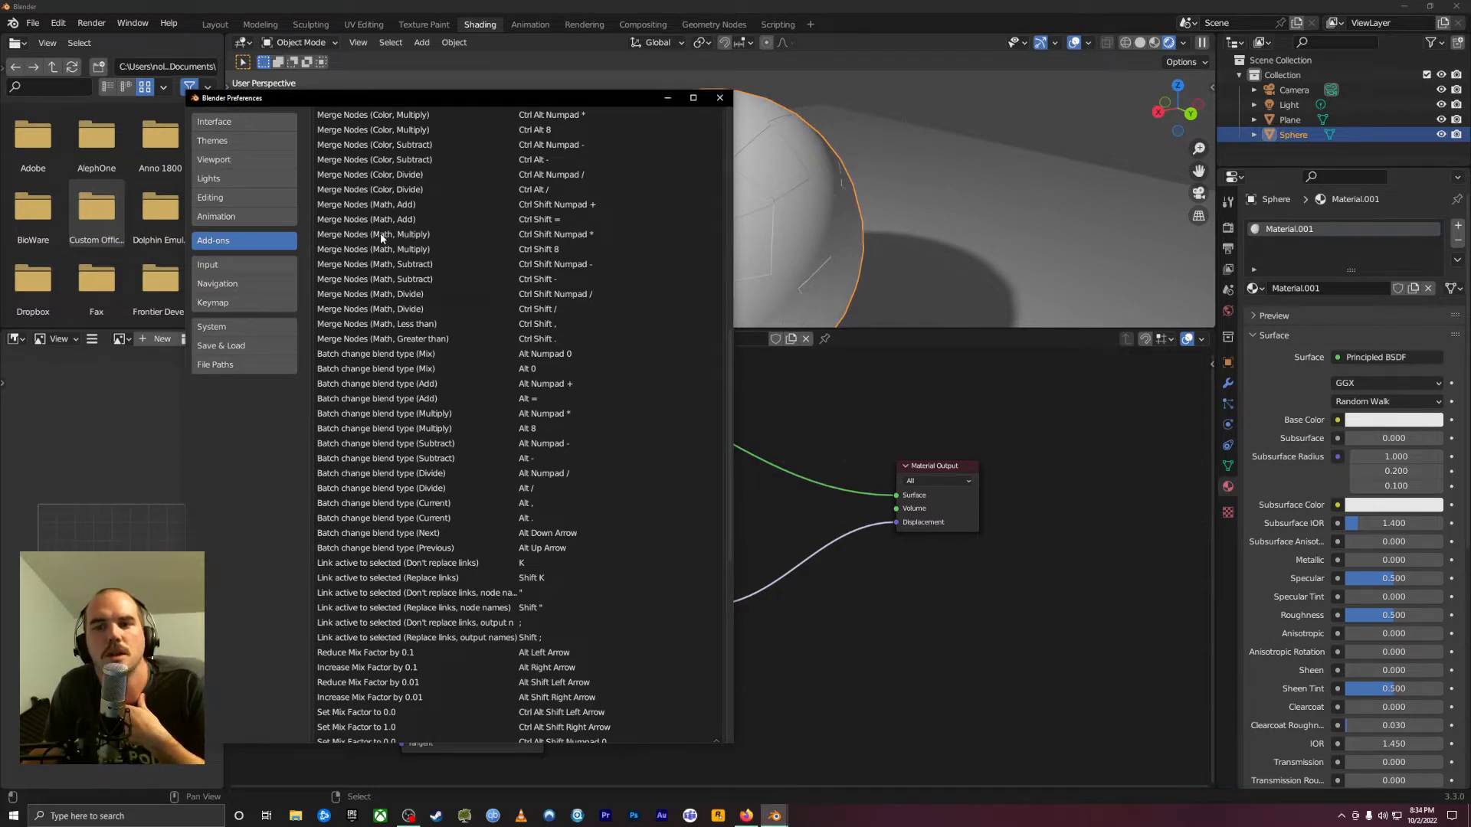
scroll(399, 268, "up", 2)
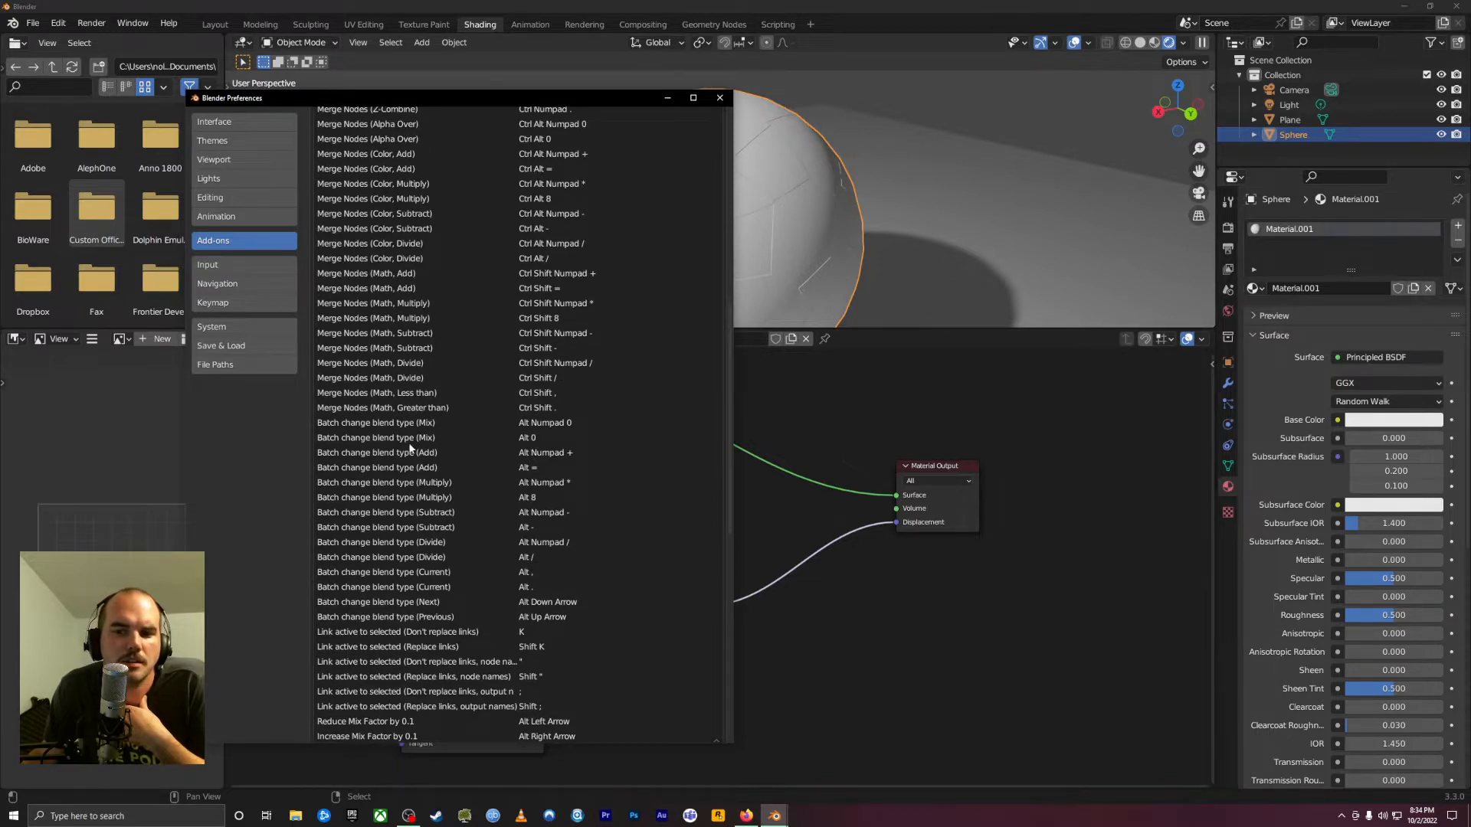
scroll(408, 398, "up", 2)
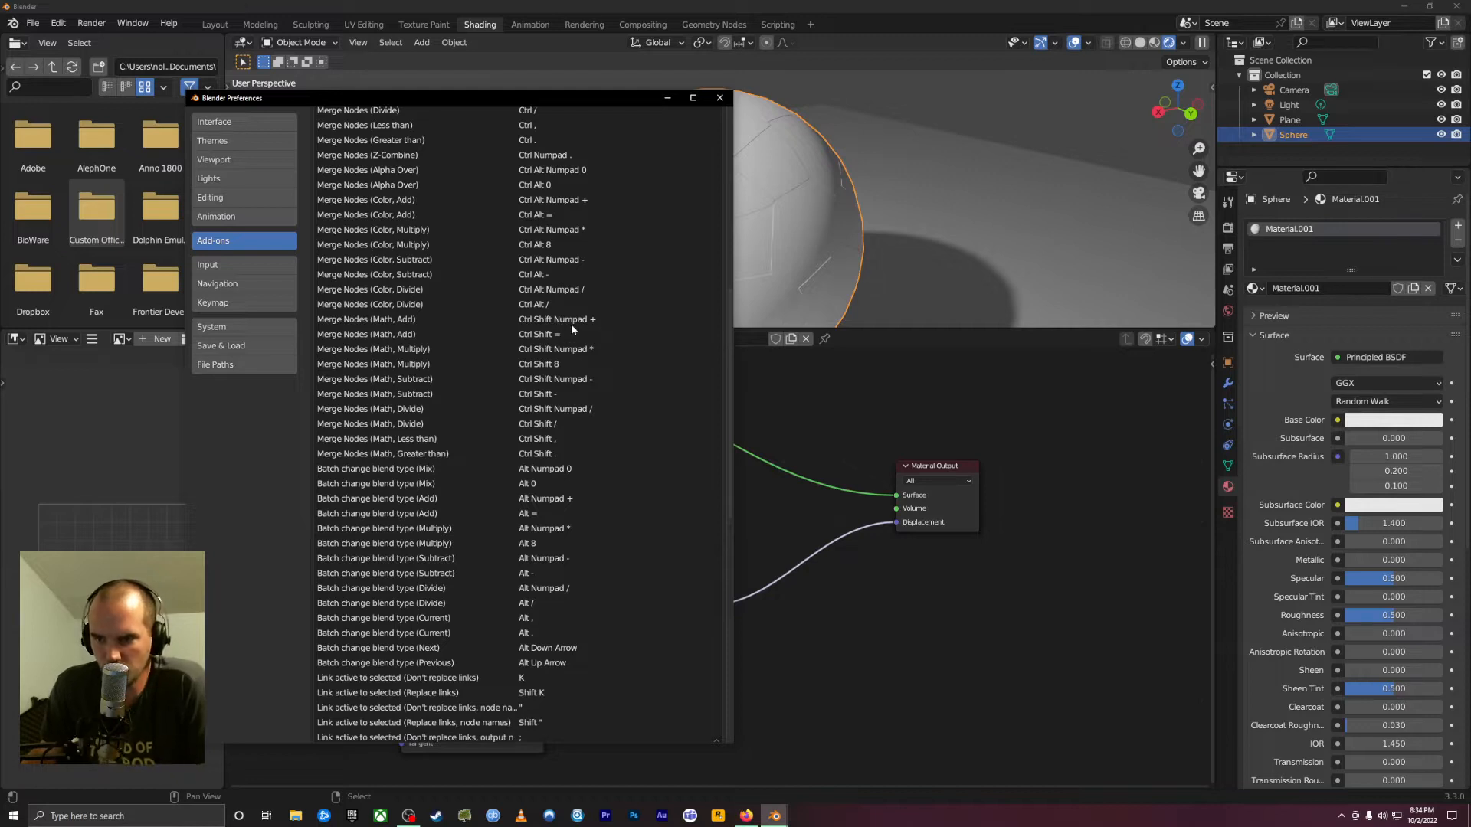
scroll(586, 331, "up", 10)
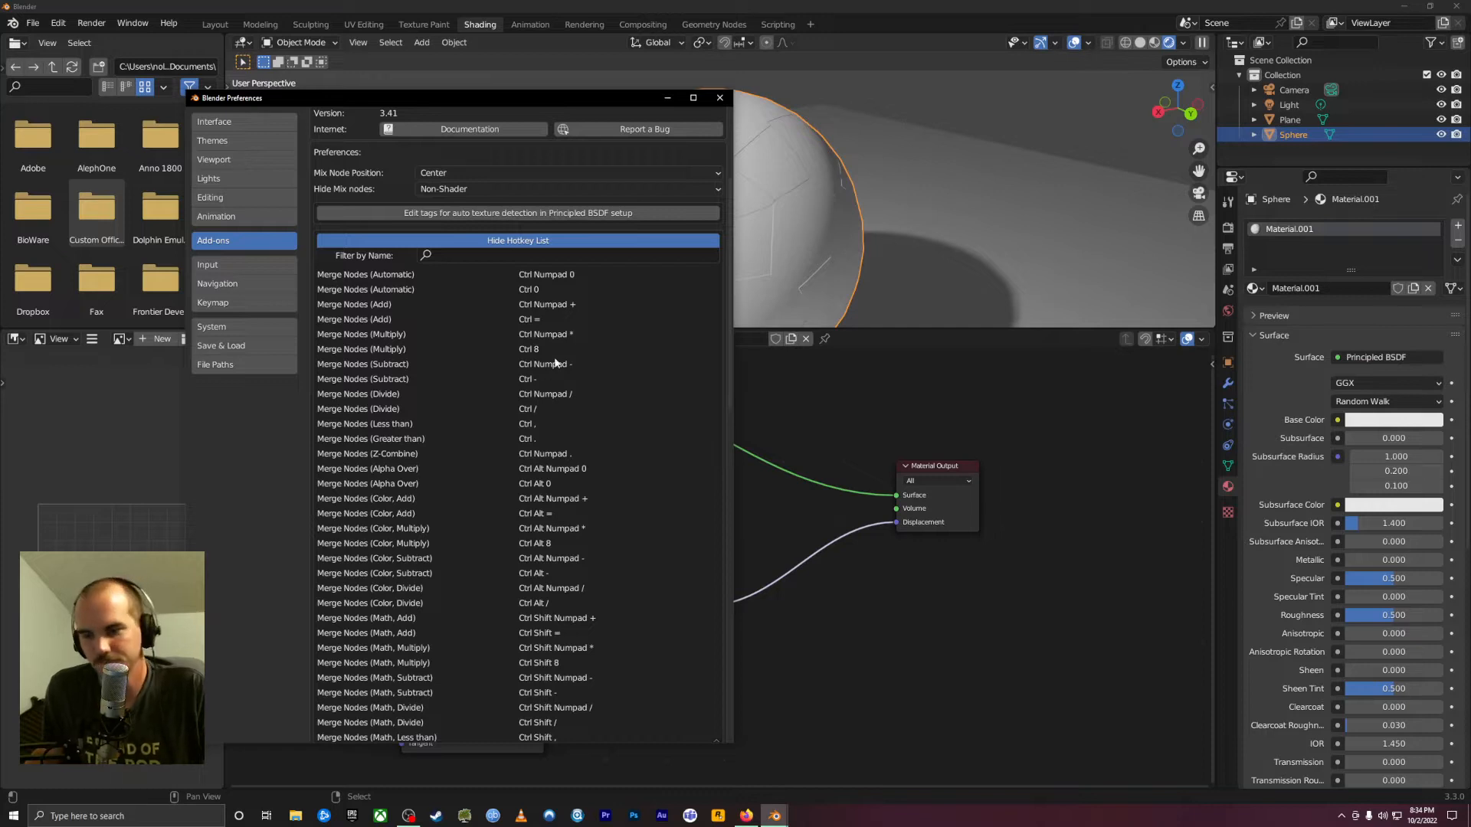
scroll(537, 360, "down", 5)
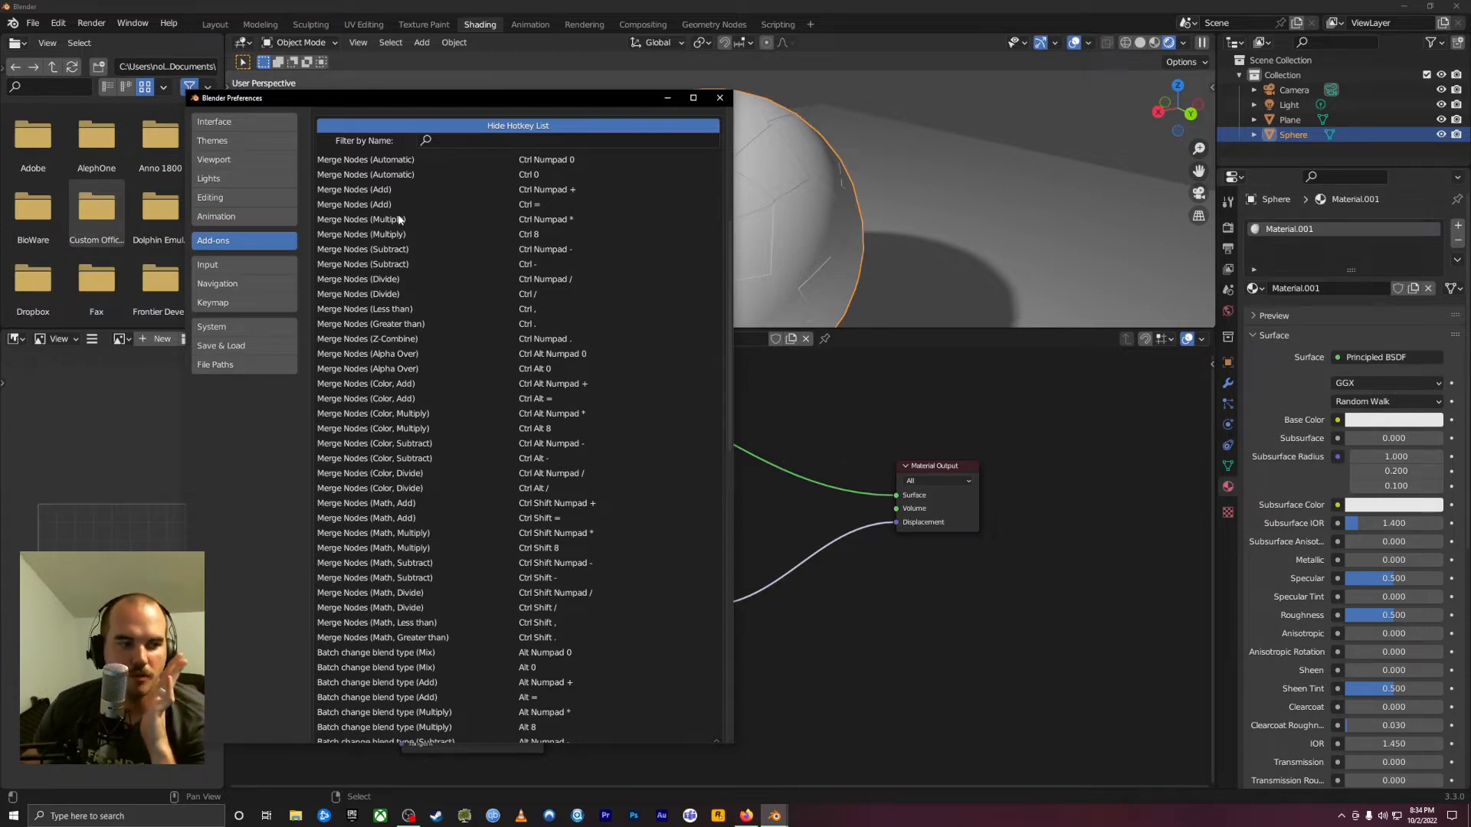
scroll(457, 298, "down", 10)
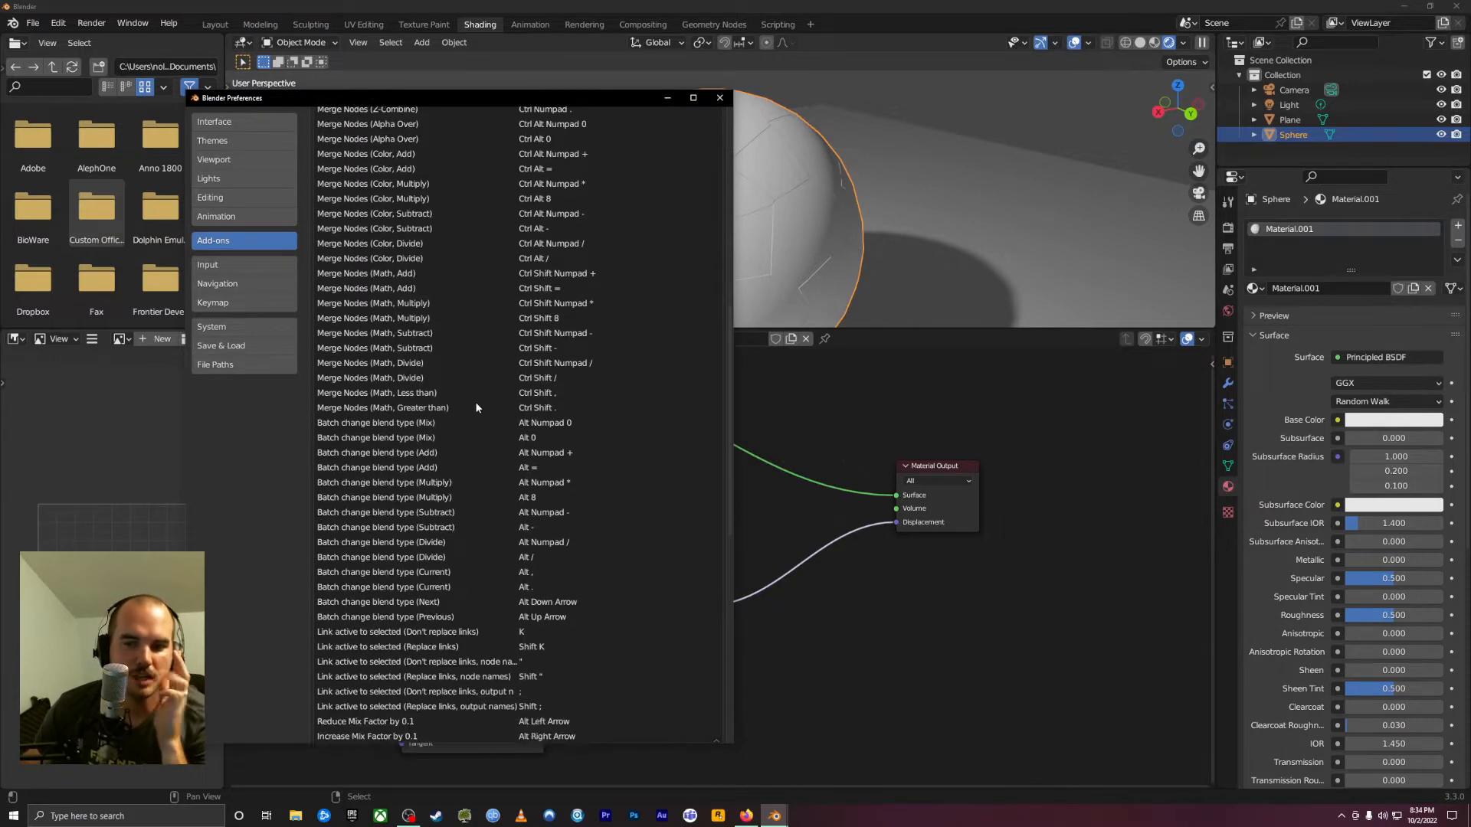
scroll(475, 422, "down", 5)
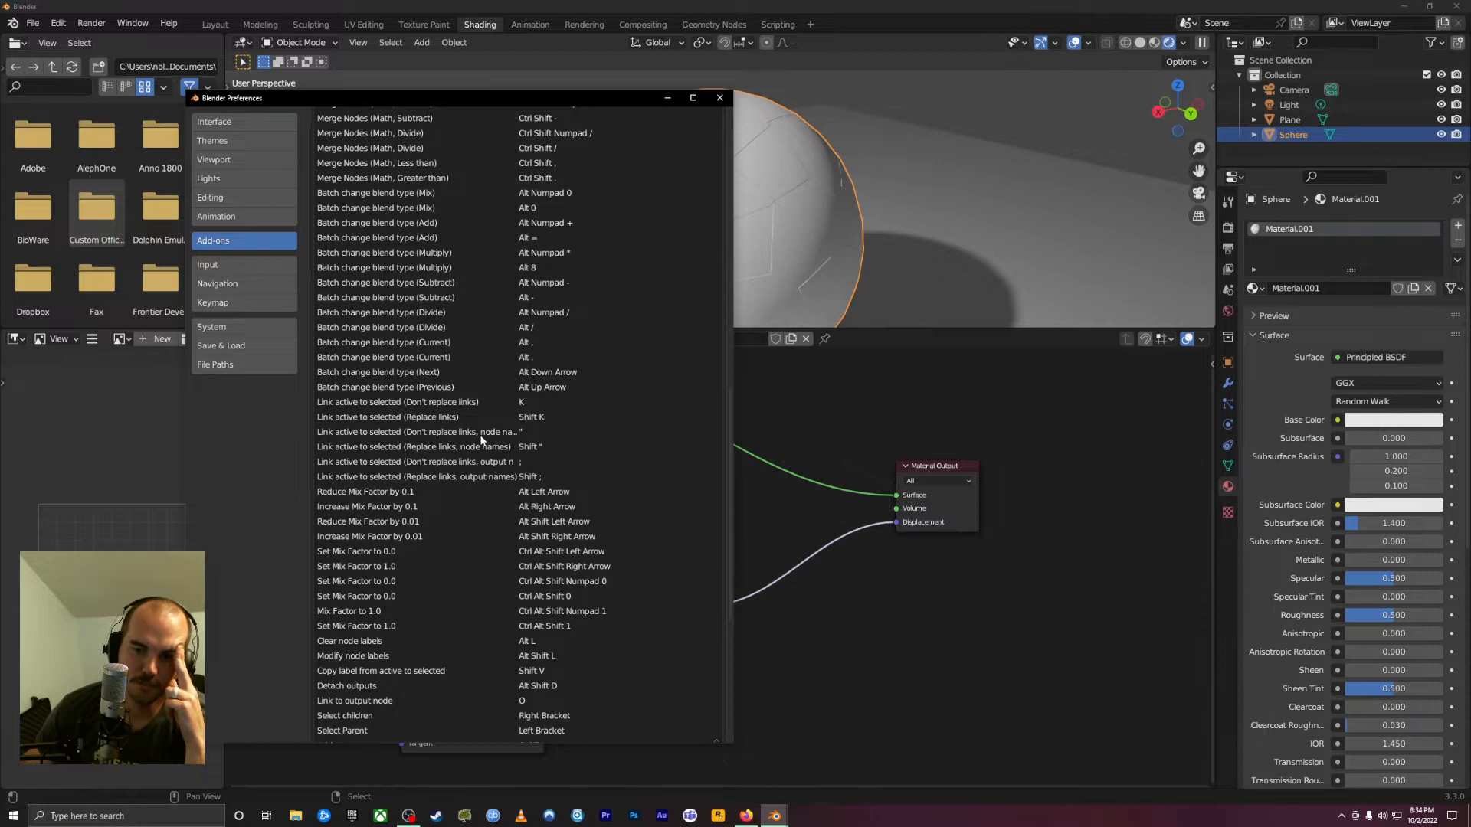
scroll(478, 437, "down", 5)
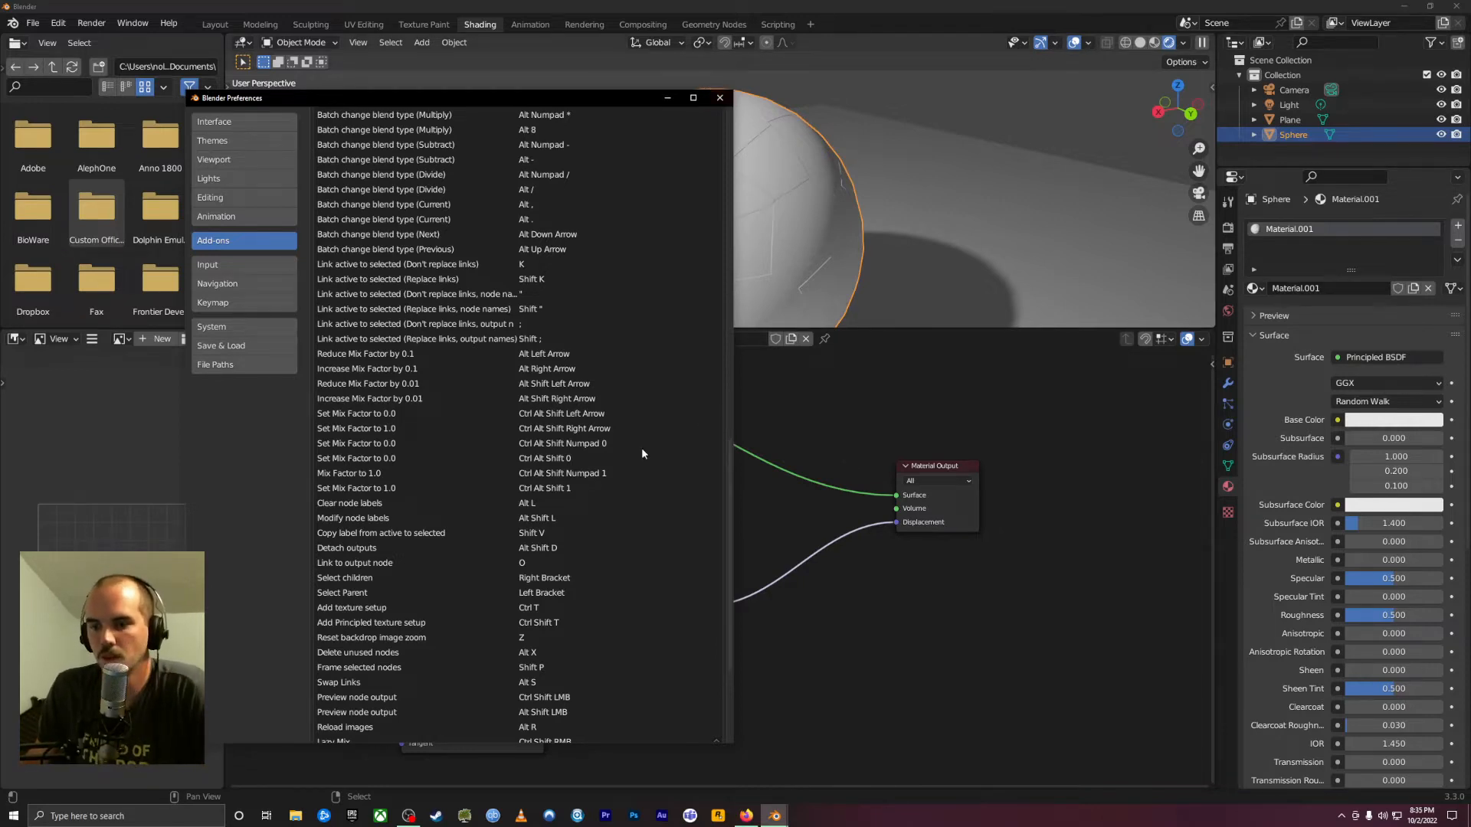
scroll(531, 502, "down", 4)
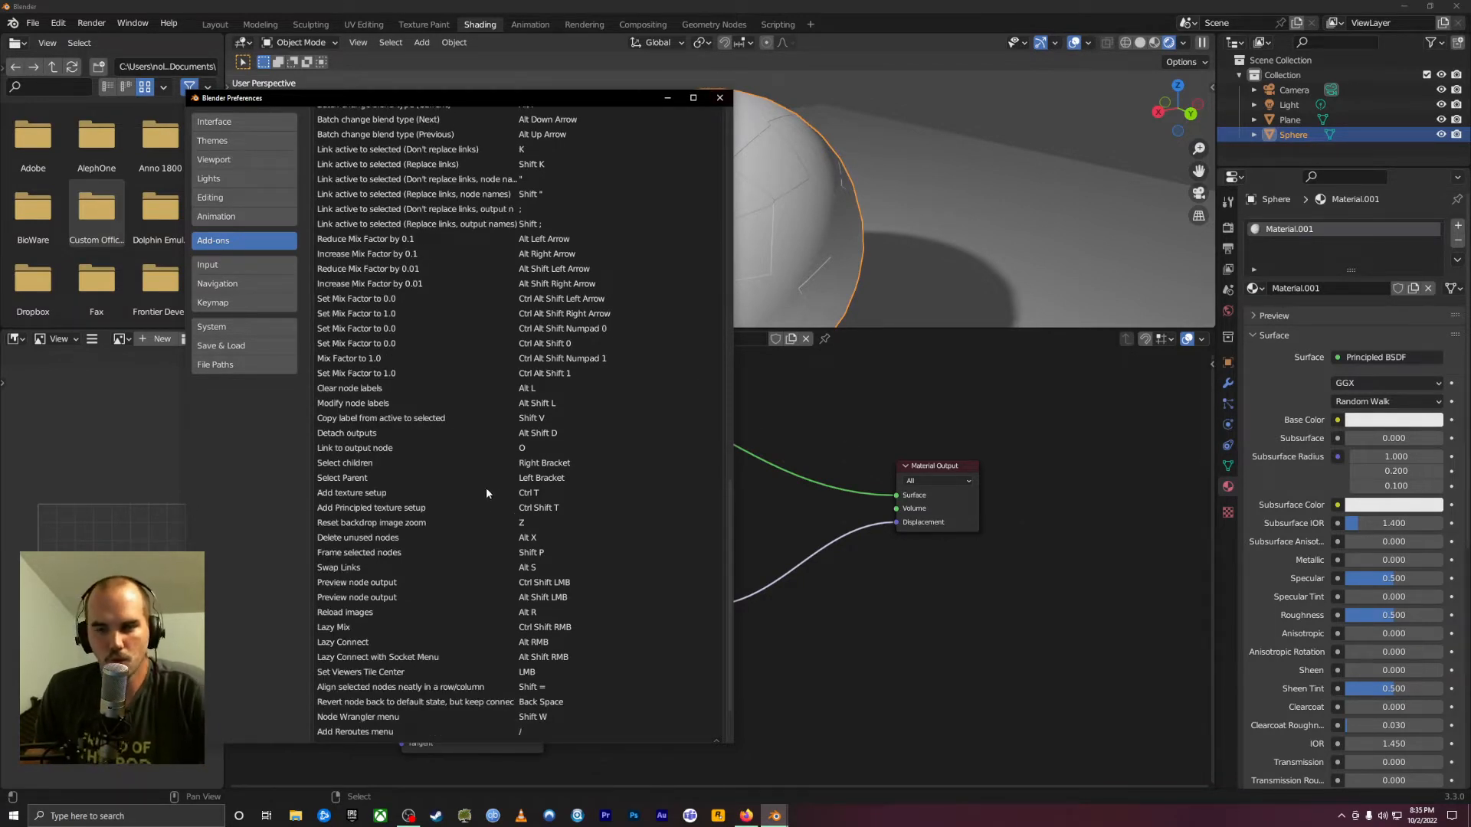
scroll(487, 494, "down", 2)
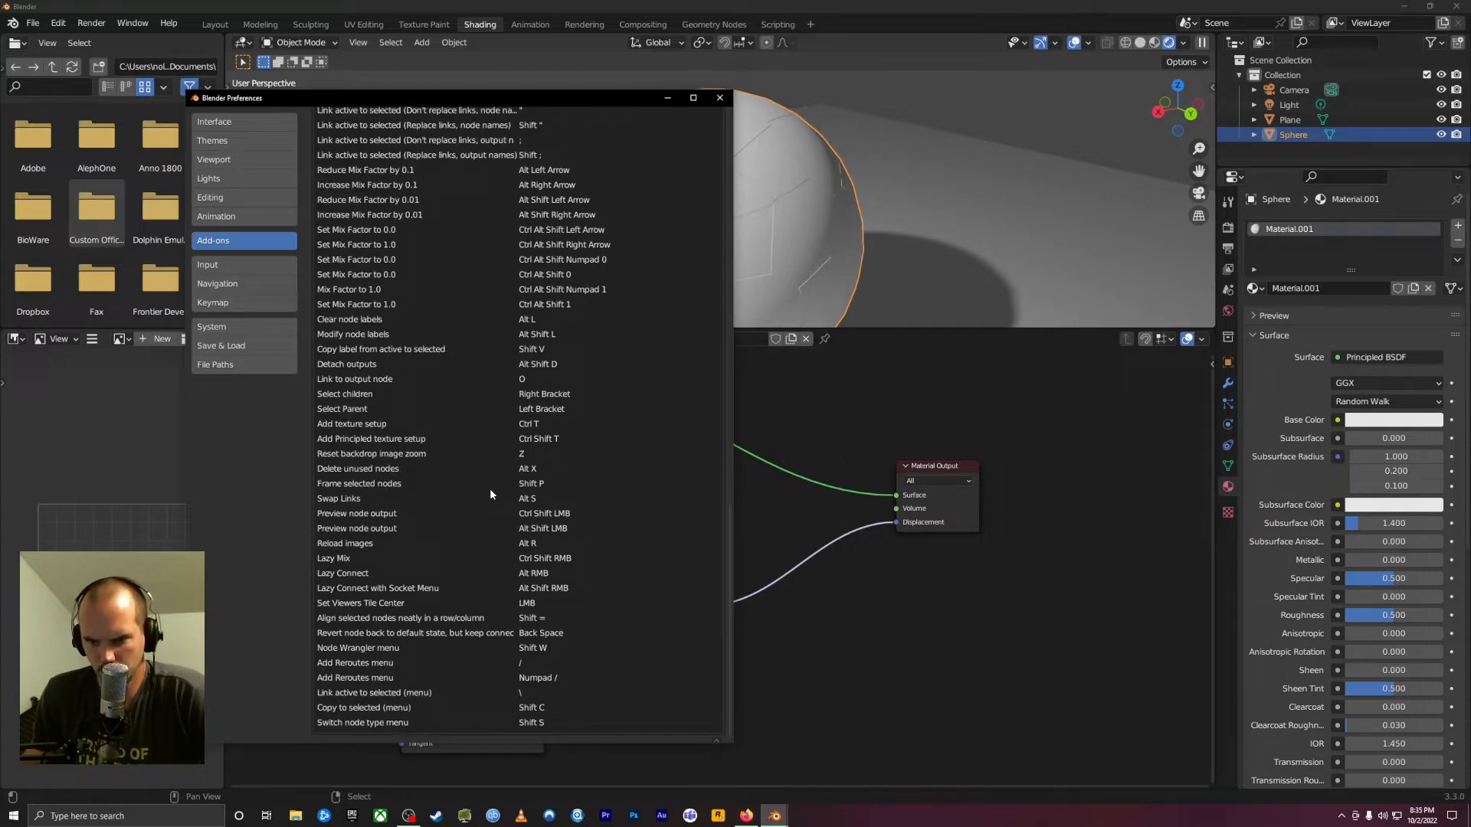
scroll(495, 488, "up", 10)
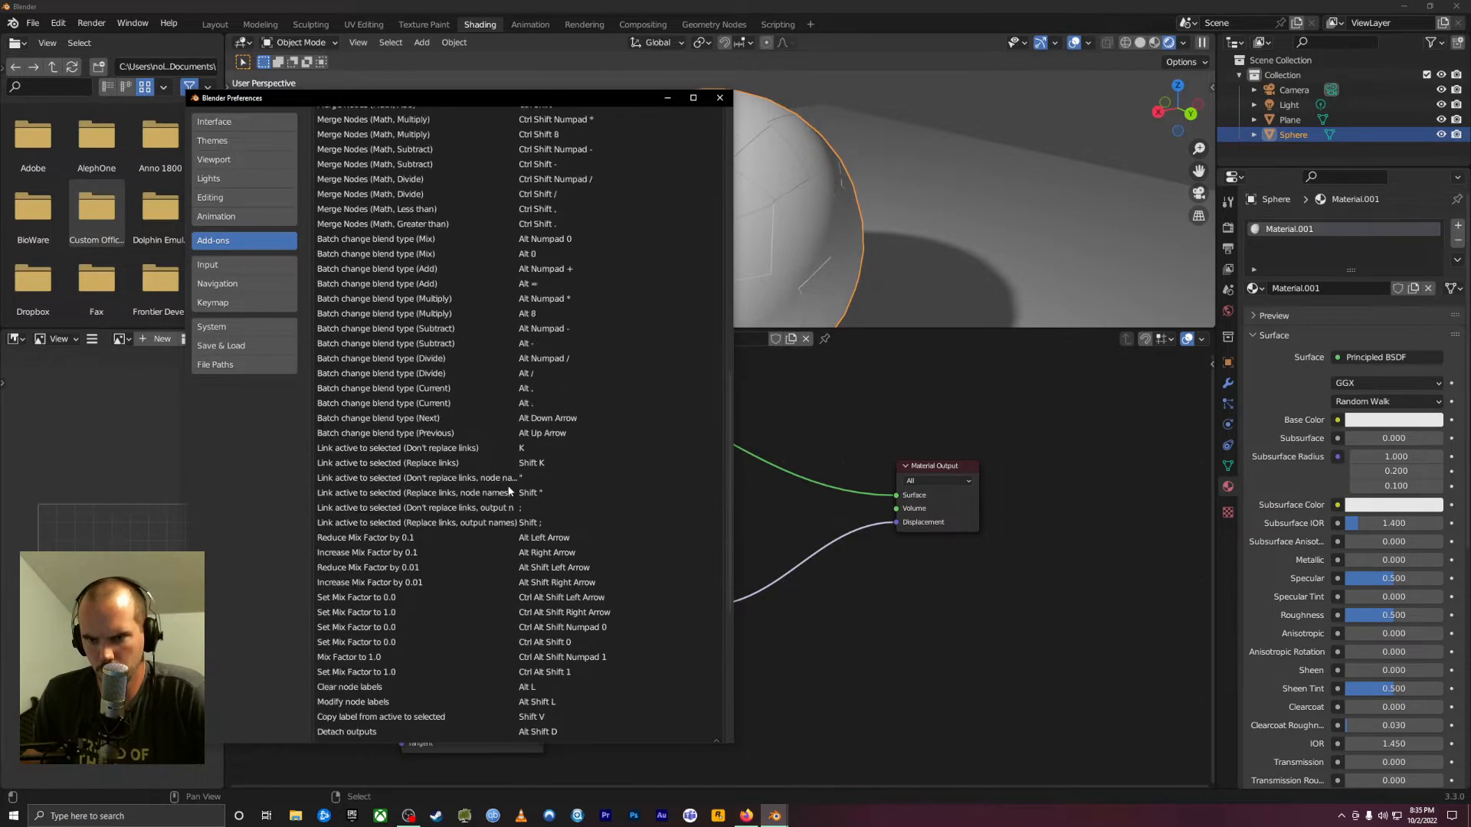
scroll(509, 491, "up", 3)
left_click(720, 98)
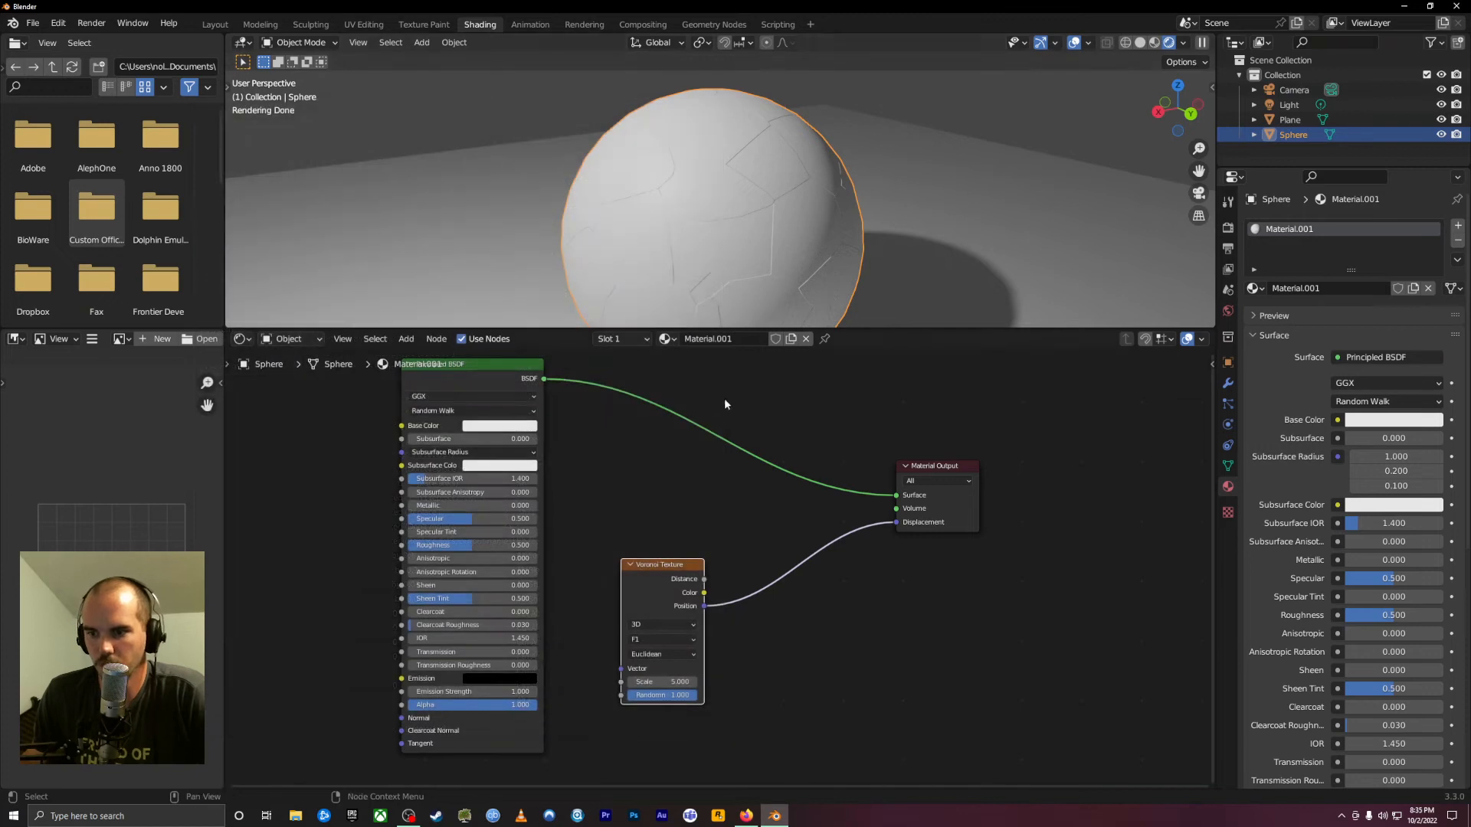
Move the Voronoi Texture node to the input side of the Principled BSDF node
scroll(570, 464, "down", 3)
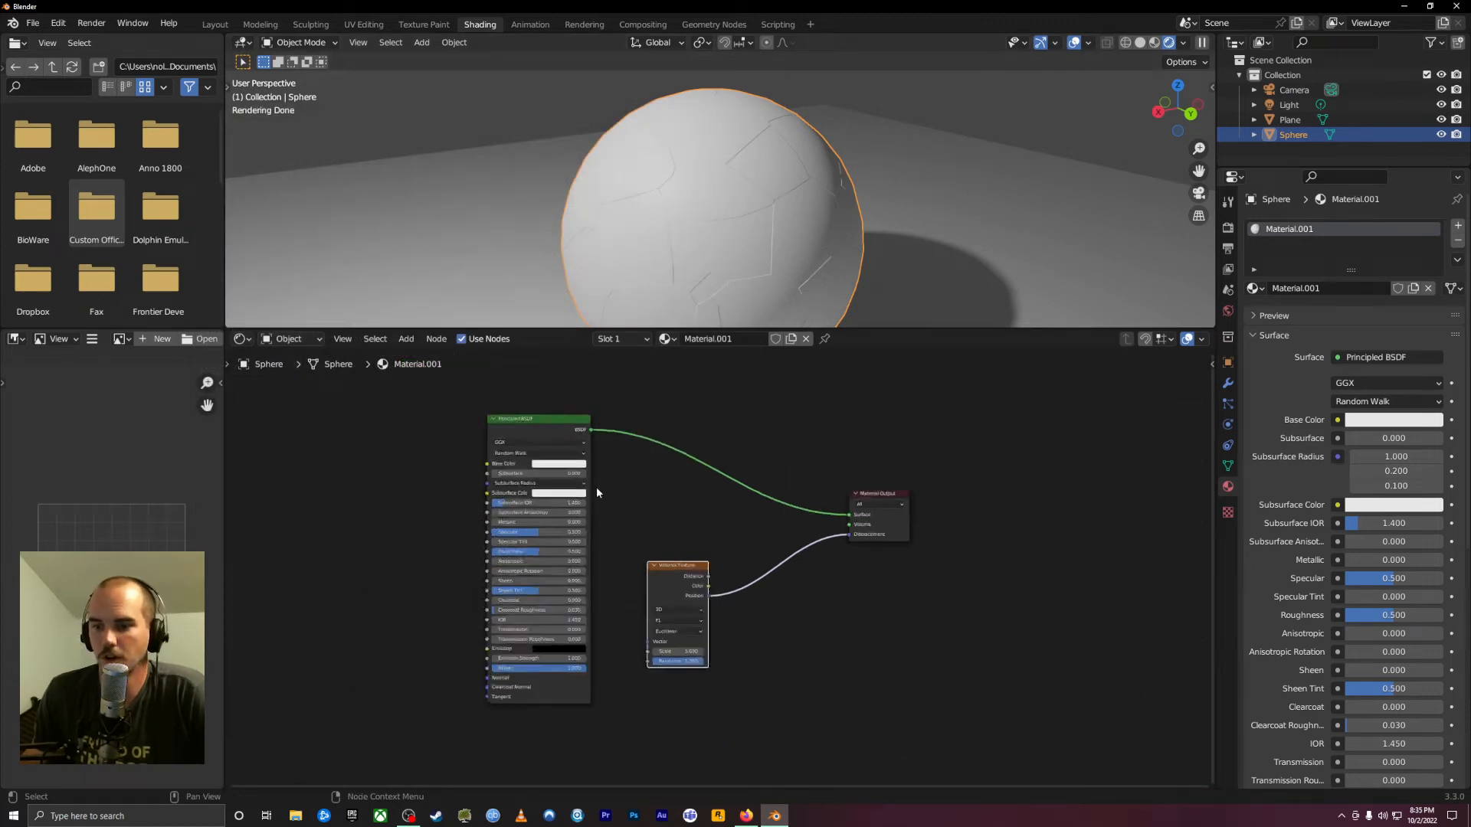
key("a")
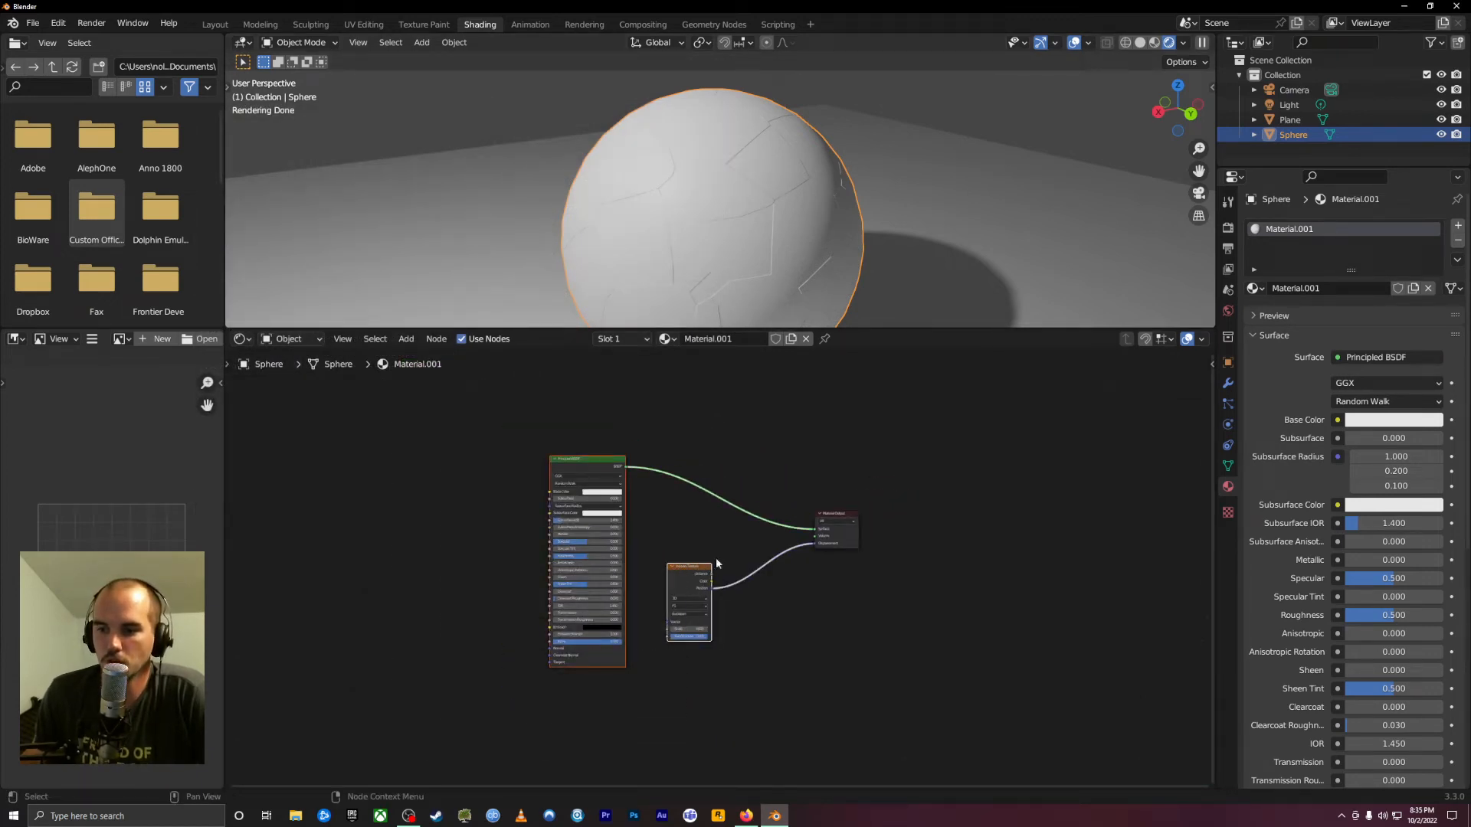
left_click_drag(696, 574, 402, 582)
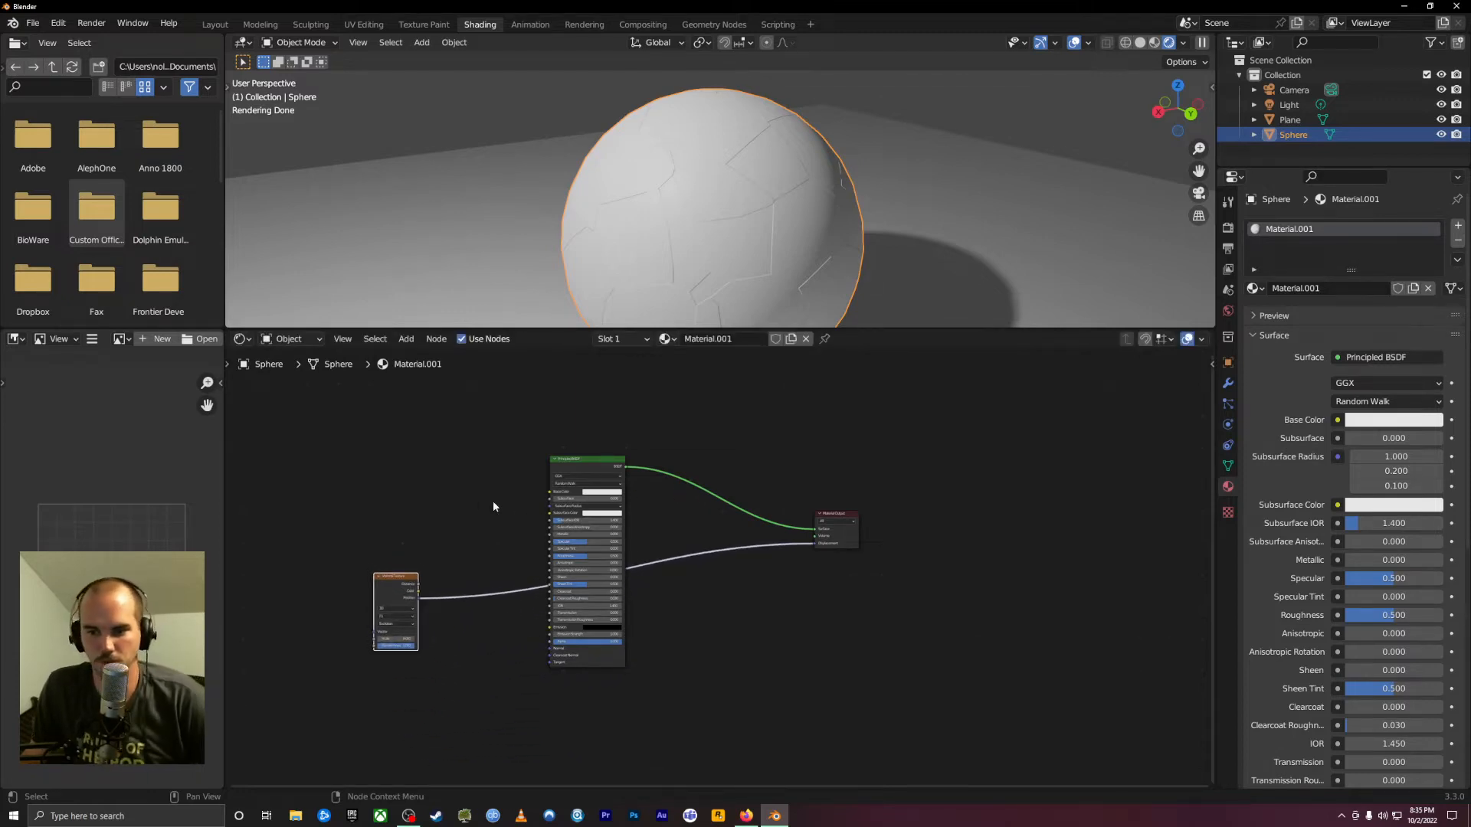
left_click_drag(400, 573, 697, 555)
scroll(720, 563, "up", 4)
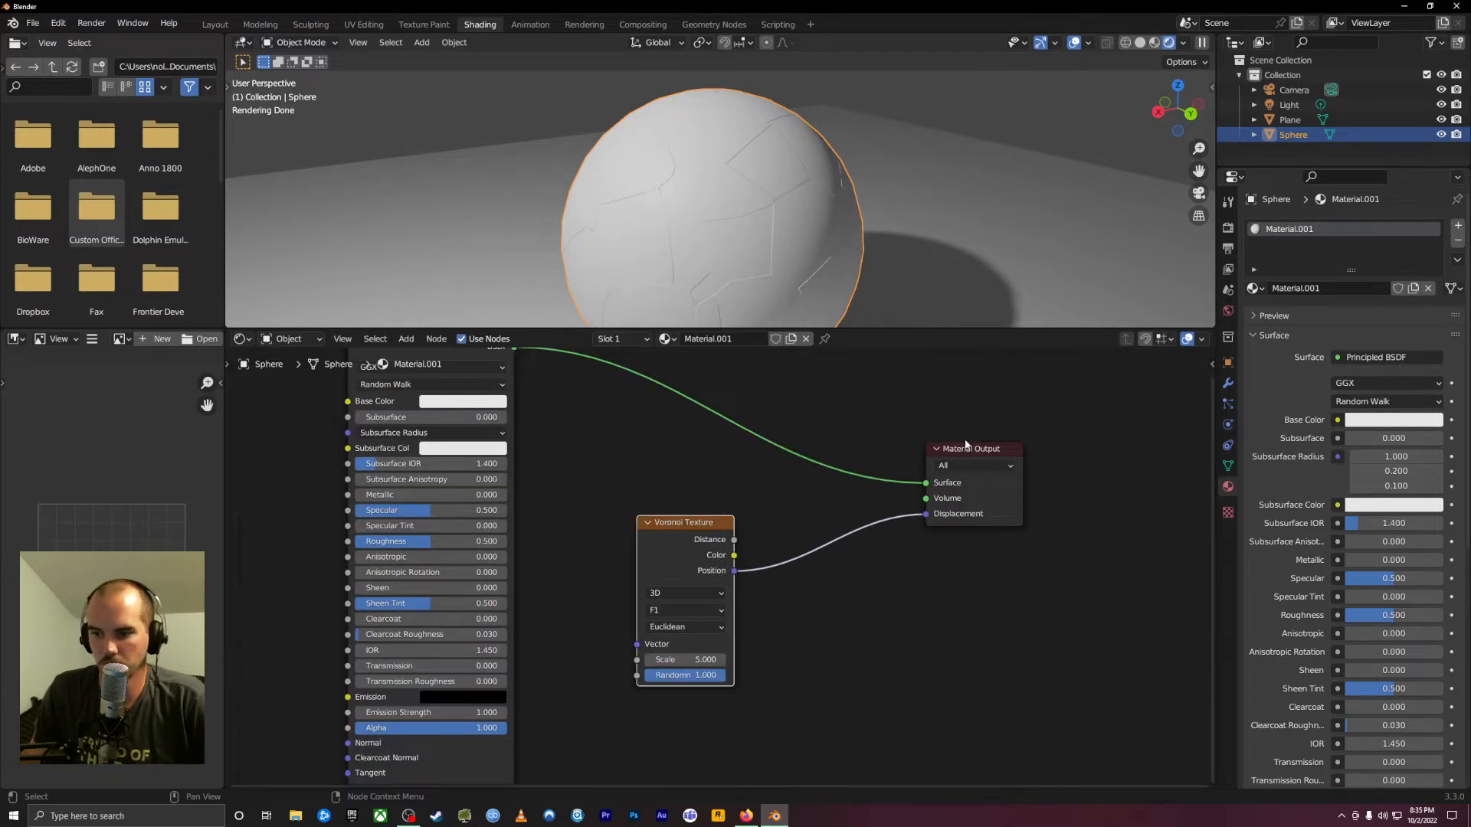
left_click_drag(694, 523, 287, 509)
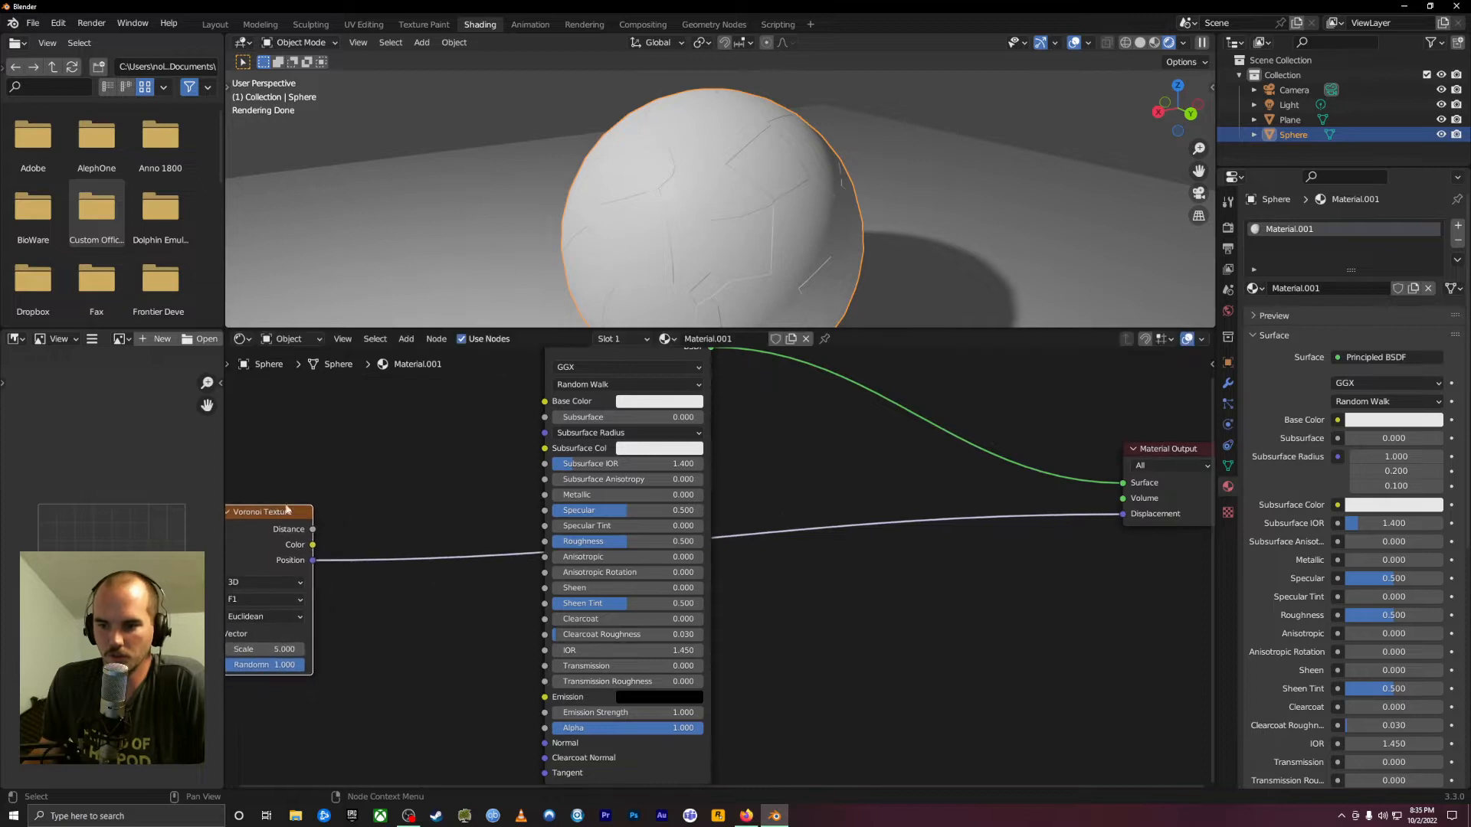
Connect the Voronoi Texture's Color output to the Principled BSDF's Base Color and view the sphere from another angle
scroll(288, 509, "down", 2)
left_click_drag(398, 549, 576, 434)
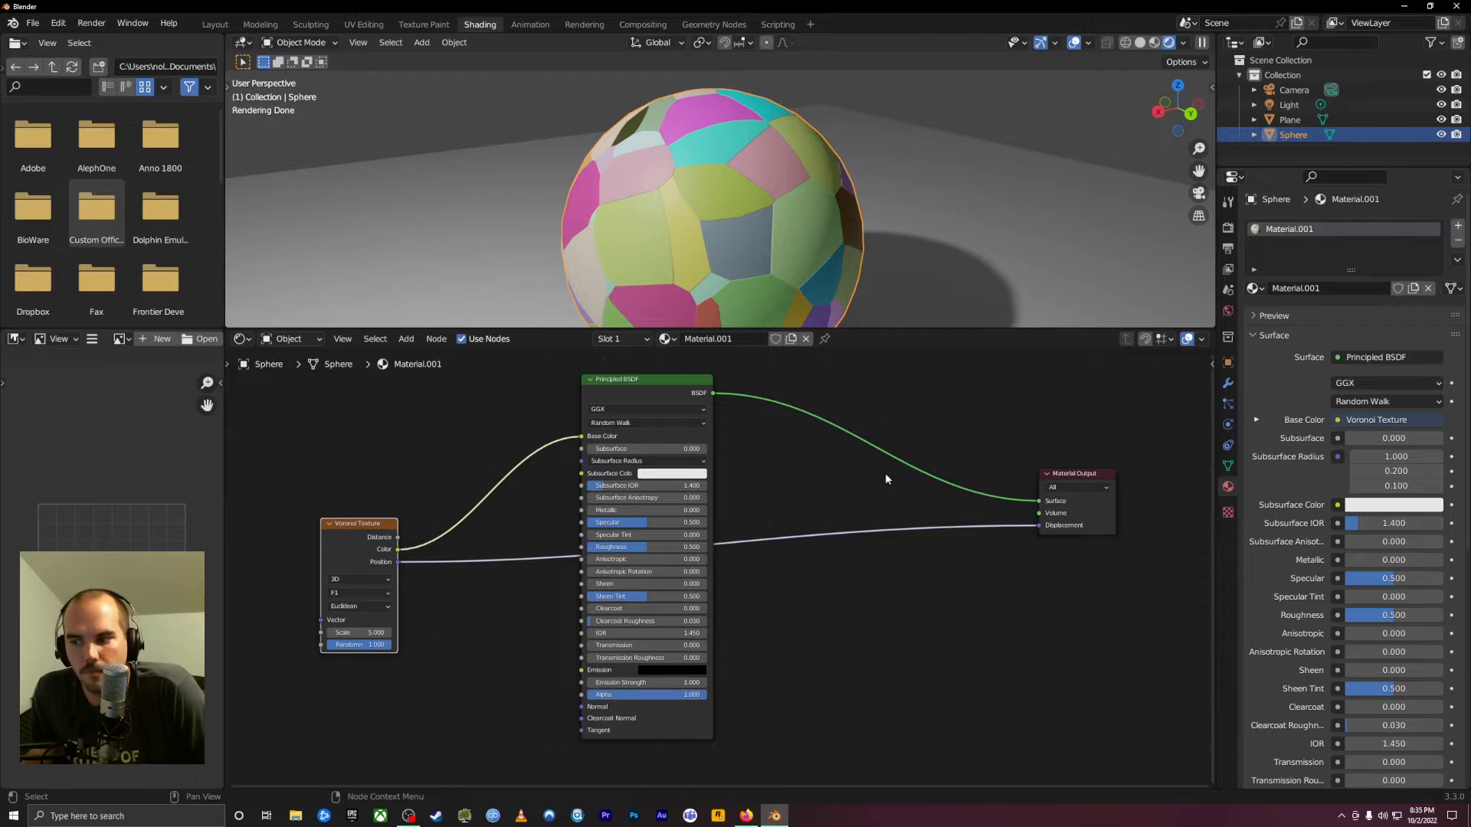
middle_click_drag(774, 245, 880, 226)
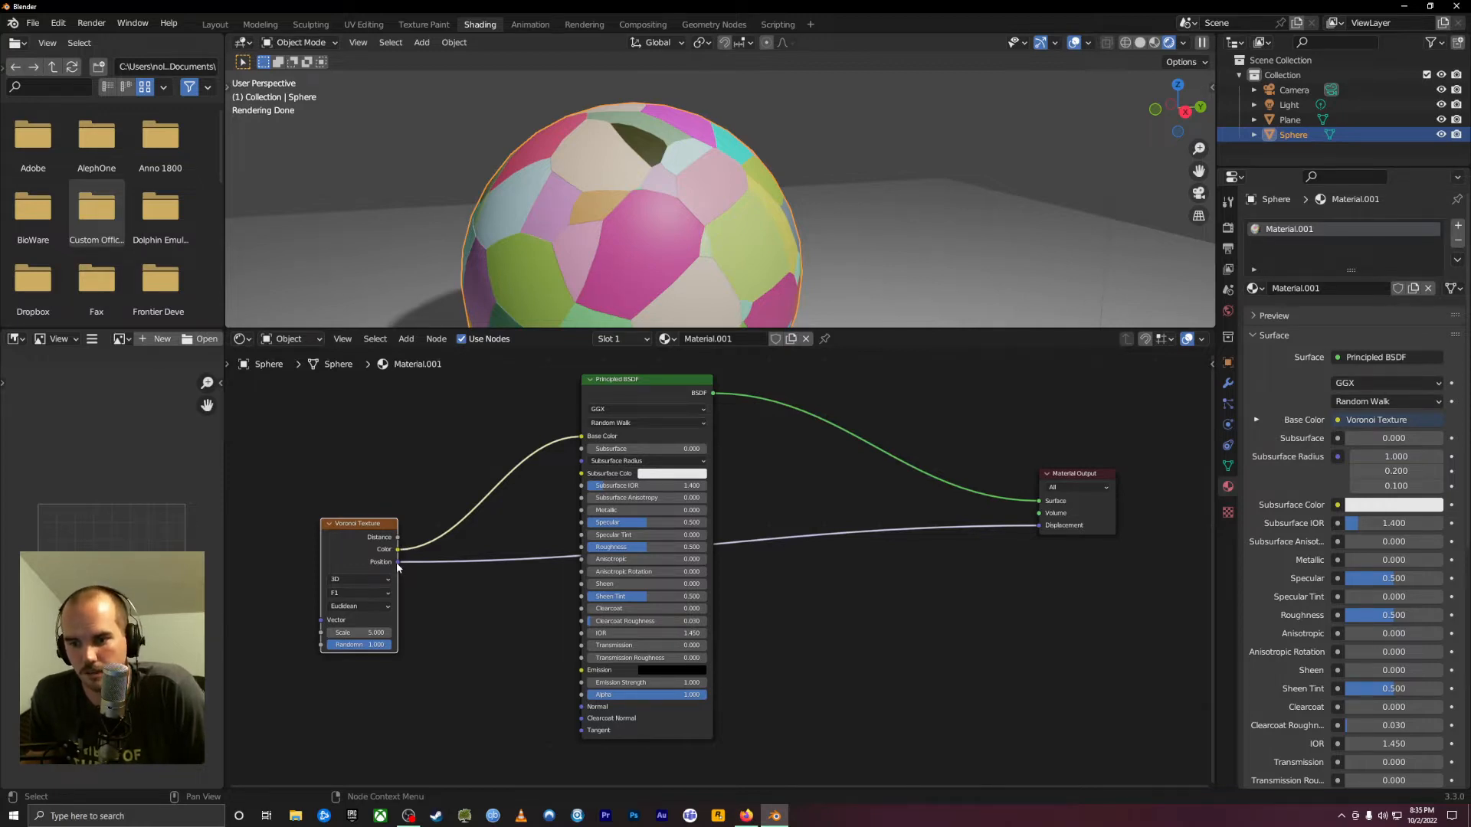
left_click_drag(396, 563, 406, 562)
left_click(529, 509)
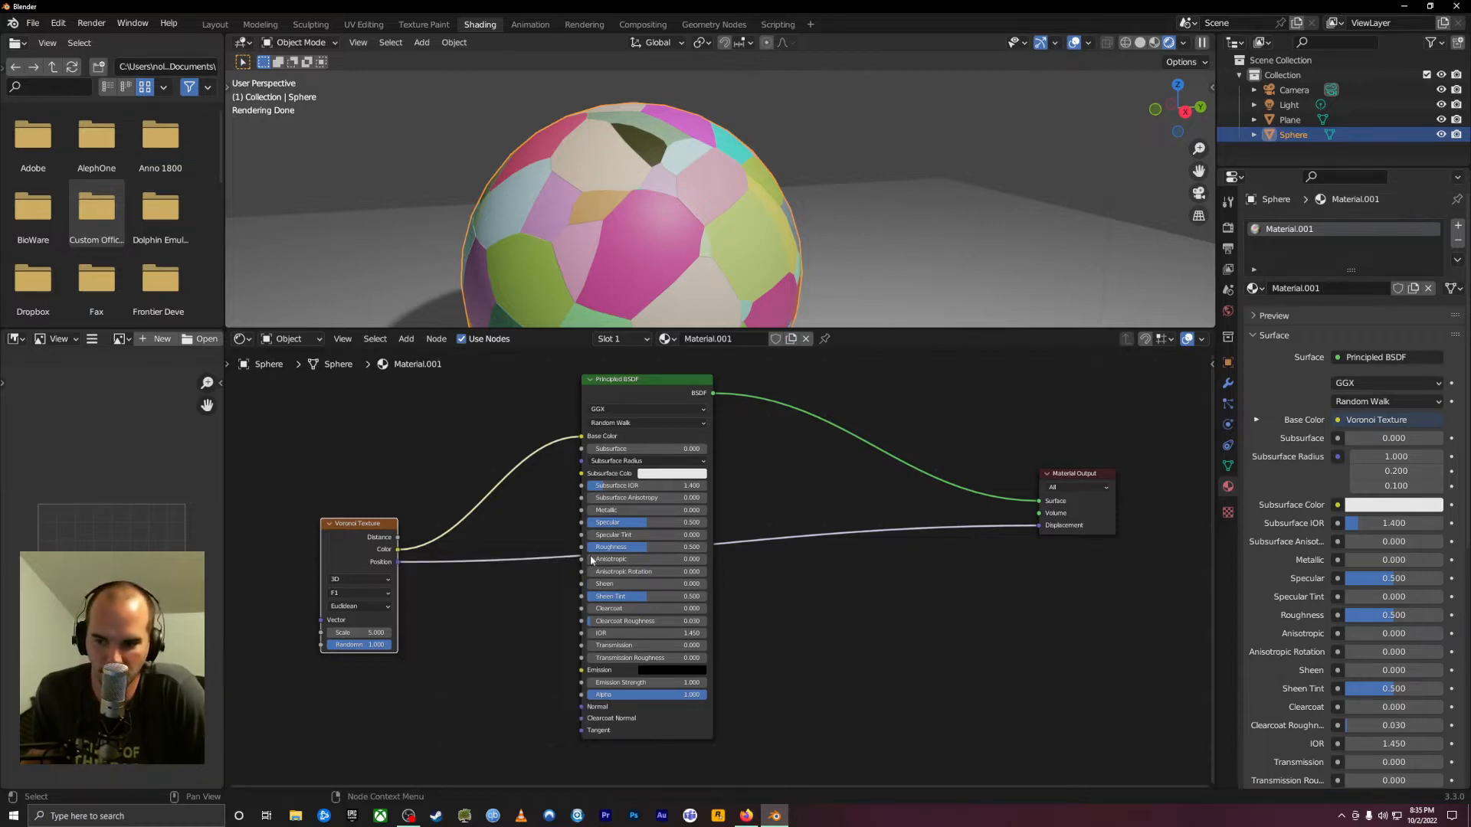
scroll(758, 470, "down", 1)
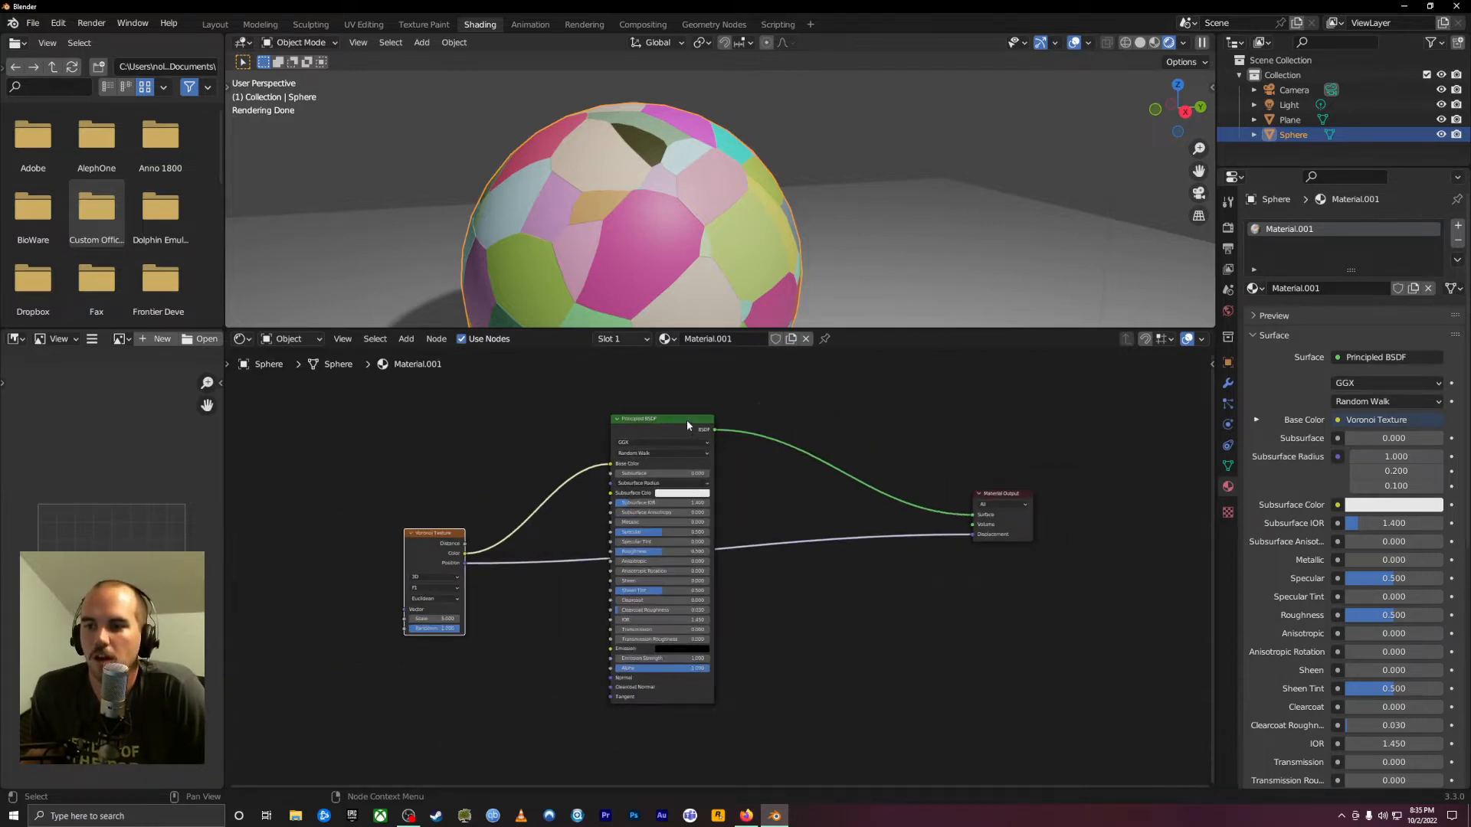
Rearrange the Principled BSDF, Voronoi Texture and Material Output nodes so their links are clearly spaced
left_click_drag(687, 419, 693, 490)
scroll(733, 518, "down", 2)
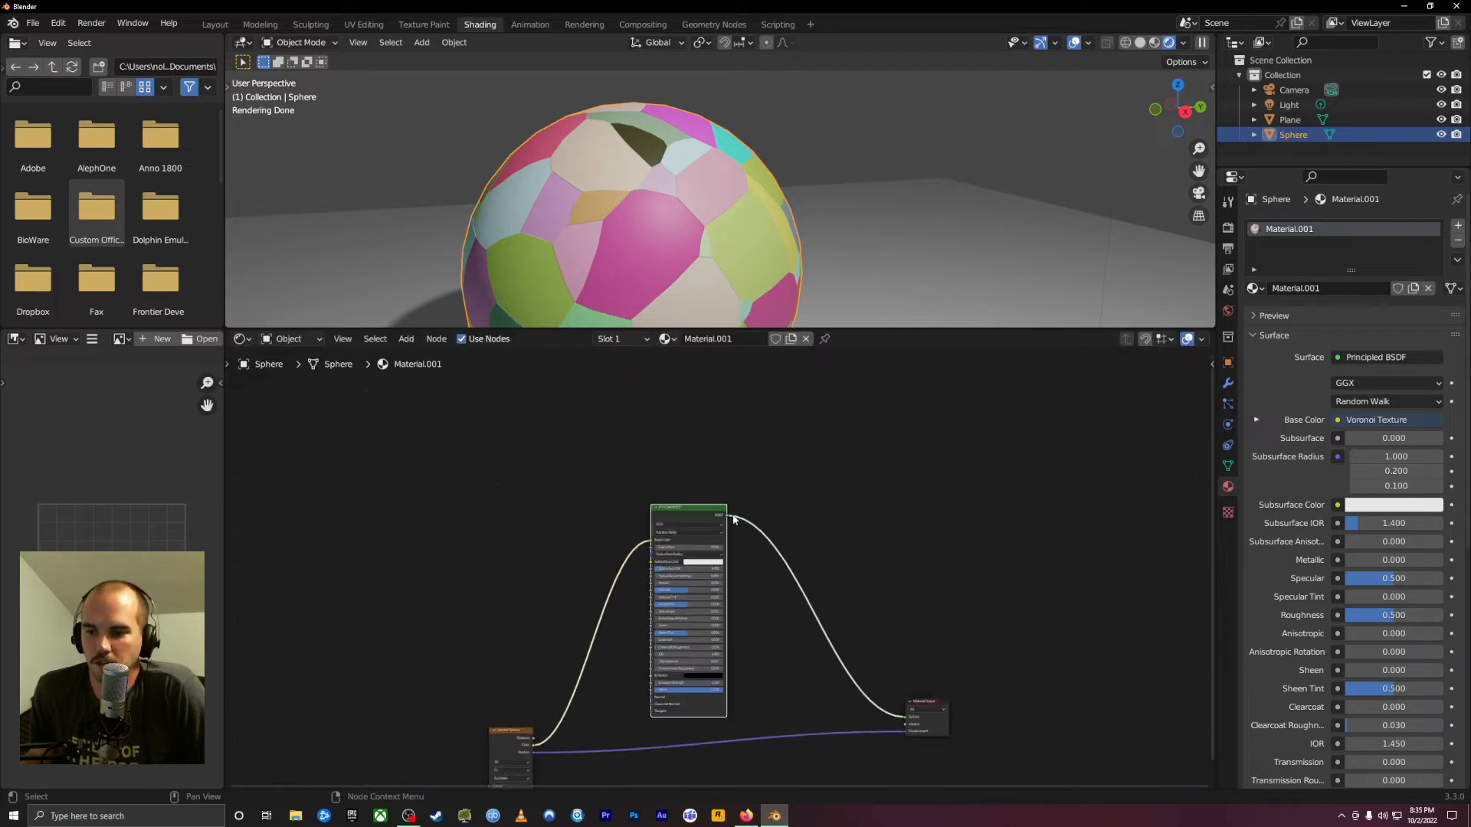
left_click_drag(562, 716, 577, 728)
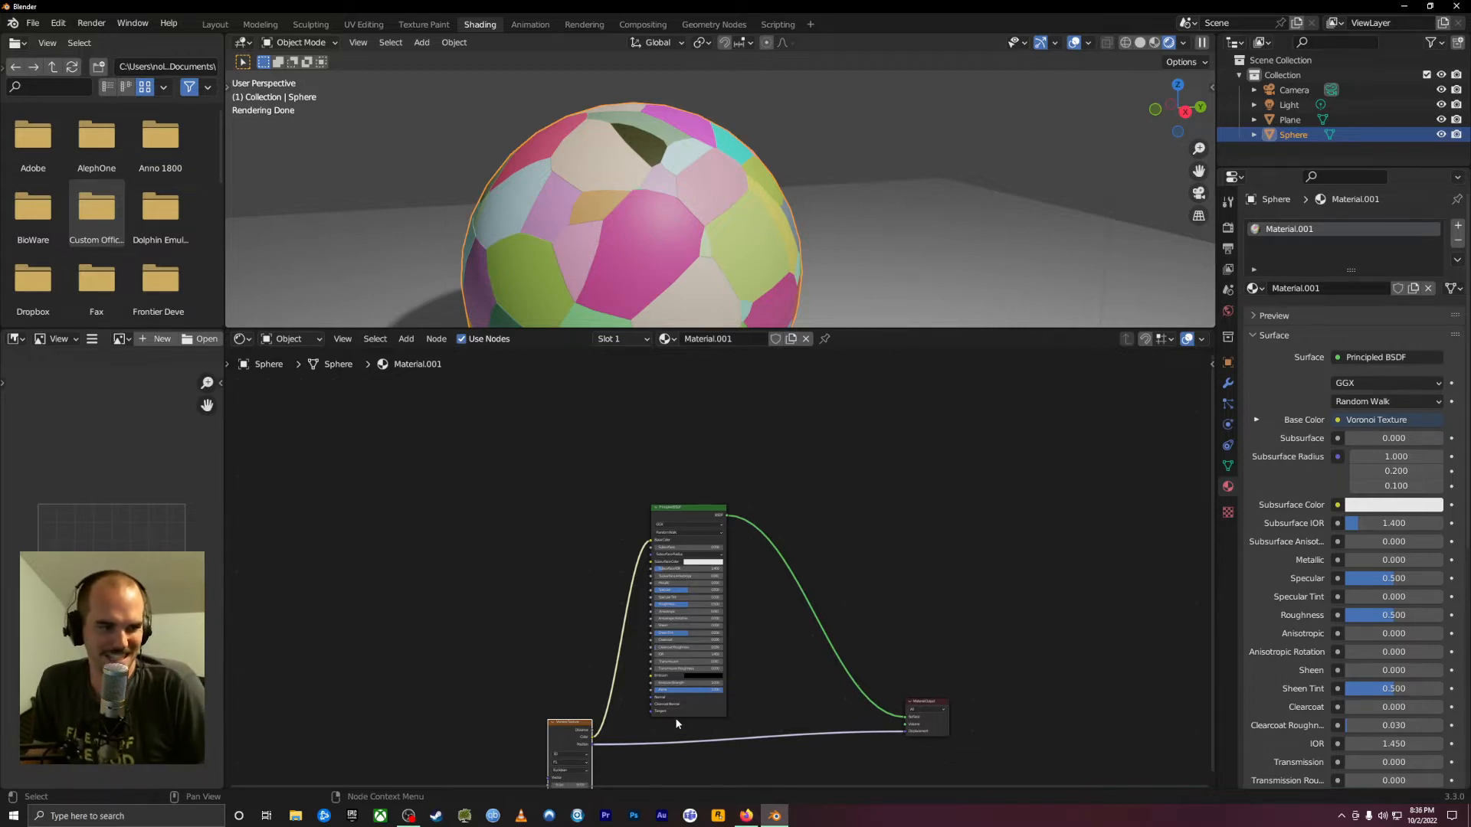
left_click_drag(574, 730, 537, 627)
left_click_drag(921, 695, 894, 571)
scroll(894, 571, "up", 2)
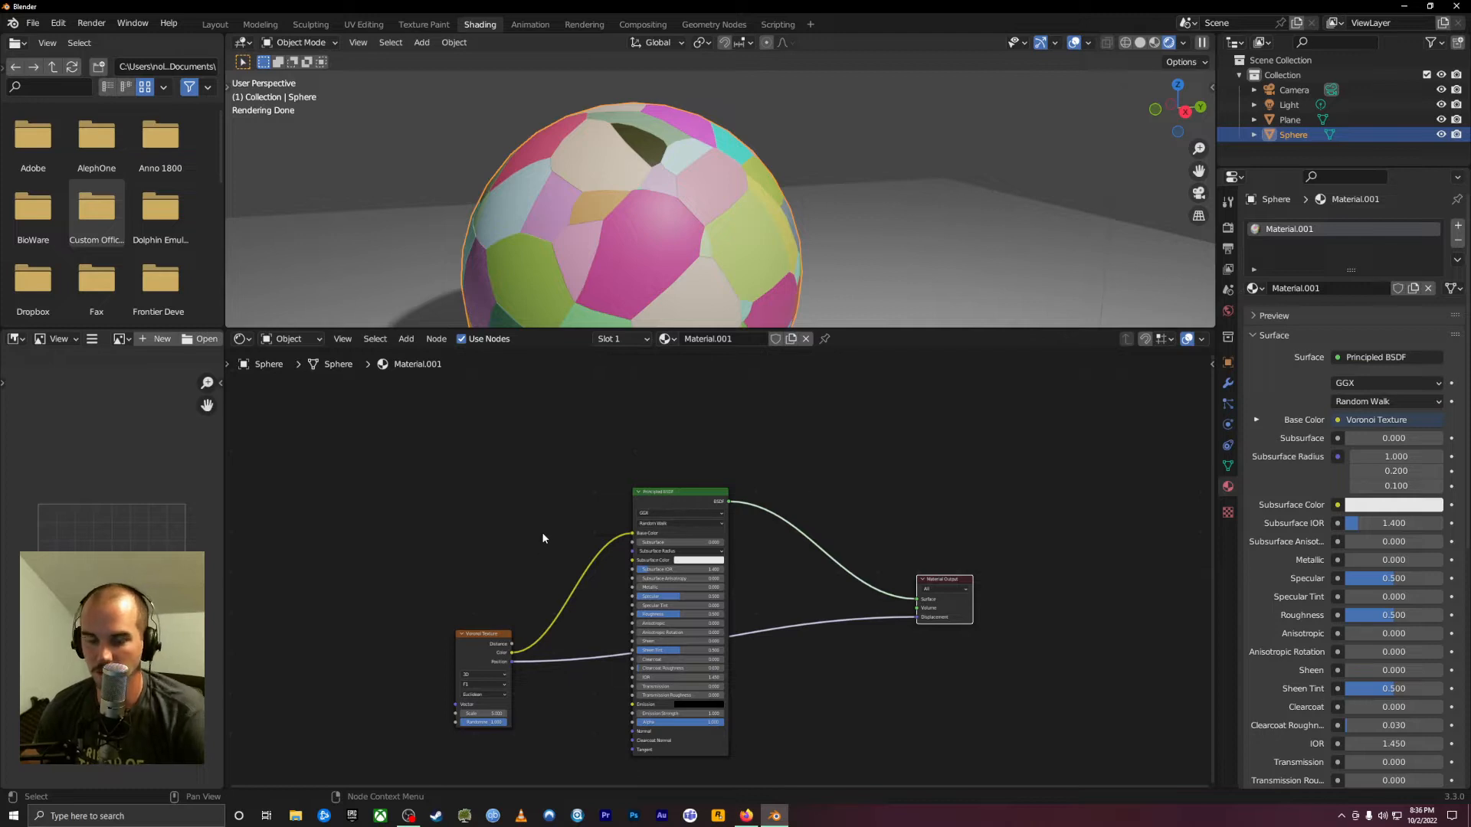
Insert a Math node on the link from Voronoi Position to Material Output Displacement and raise its lower Value
left_click(344, 494)
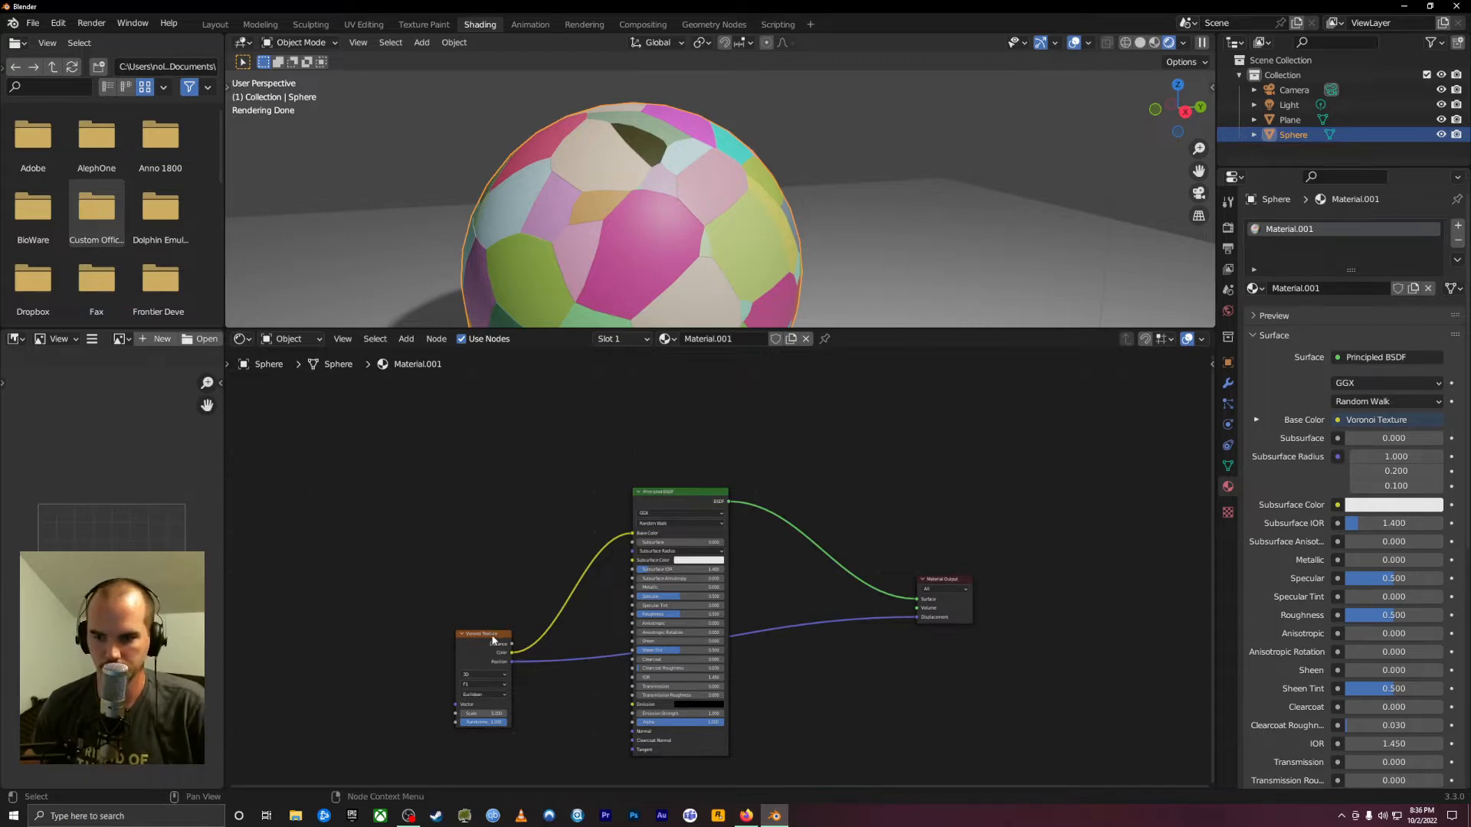
key("shift+a")
left_click(335, 496)
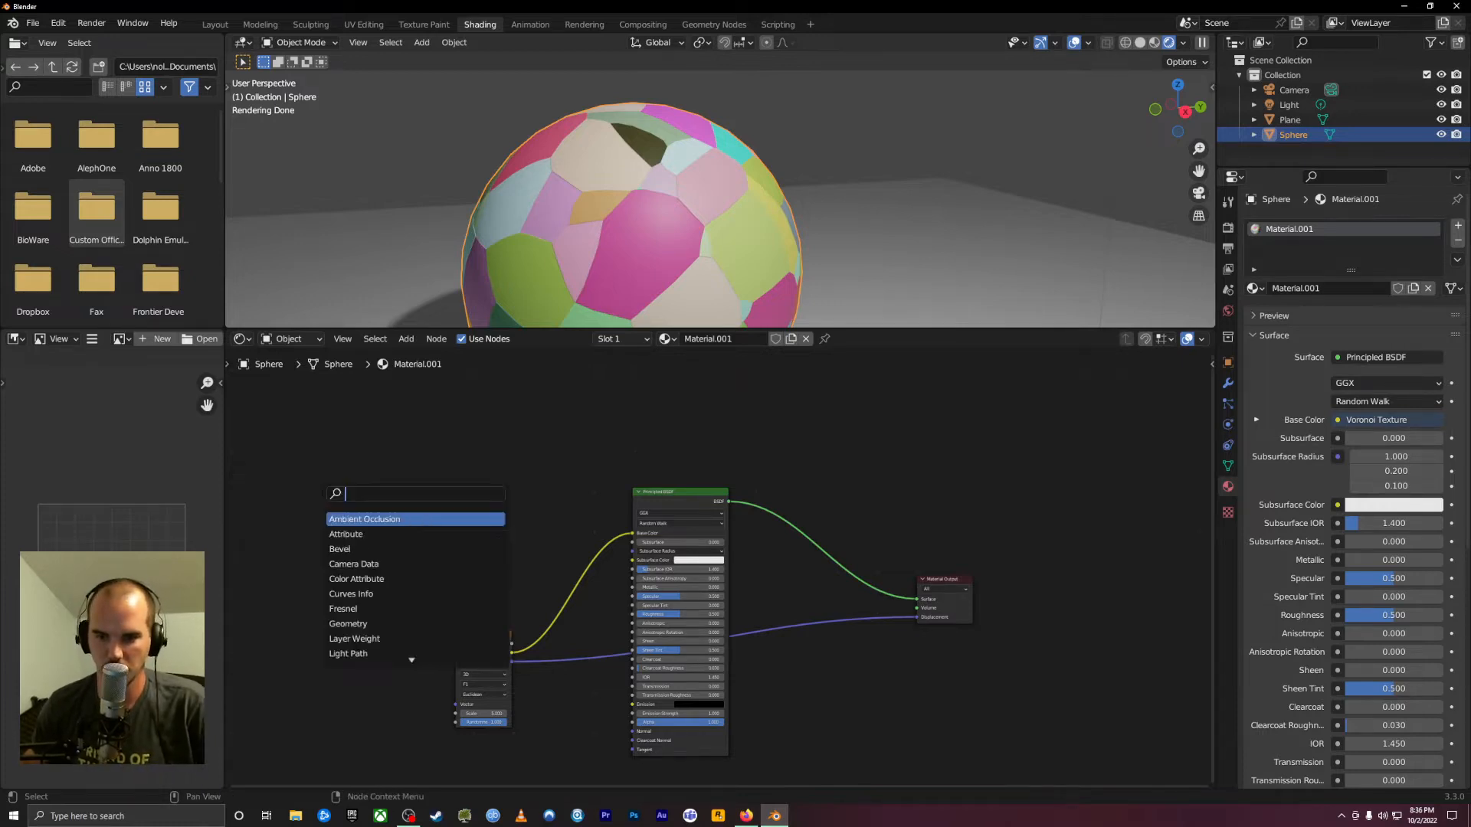
type("math")
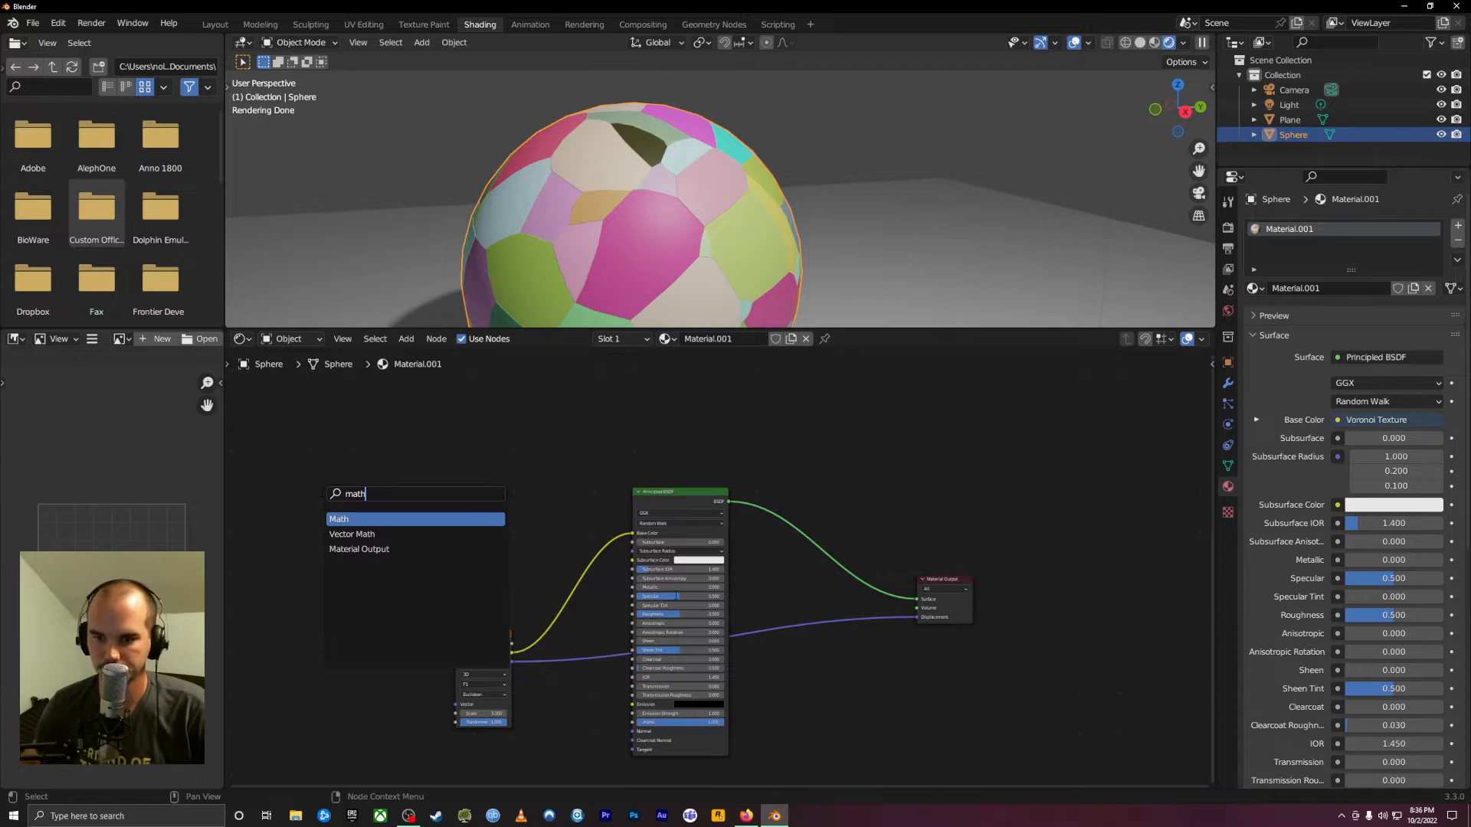
key("Return")
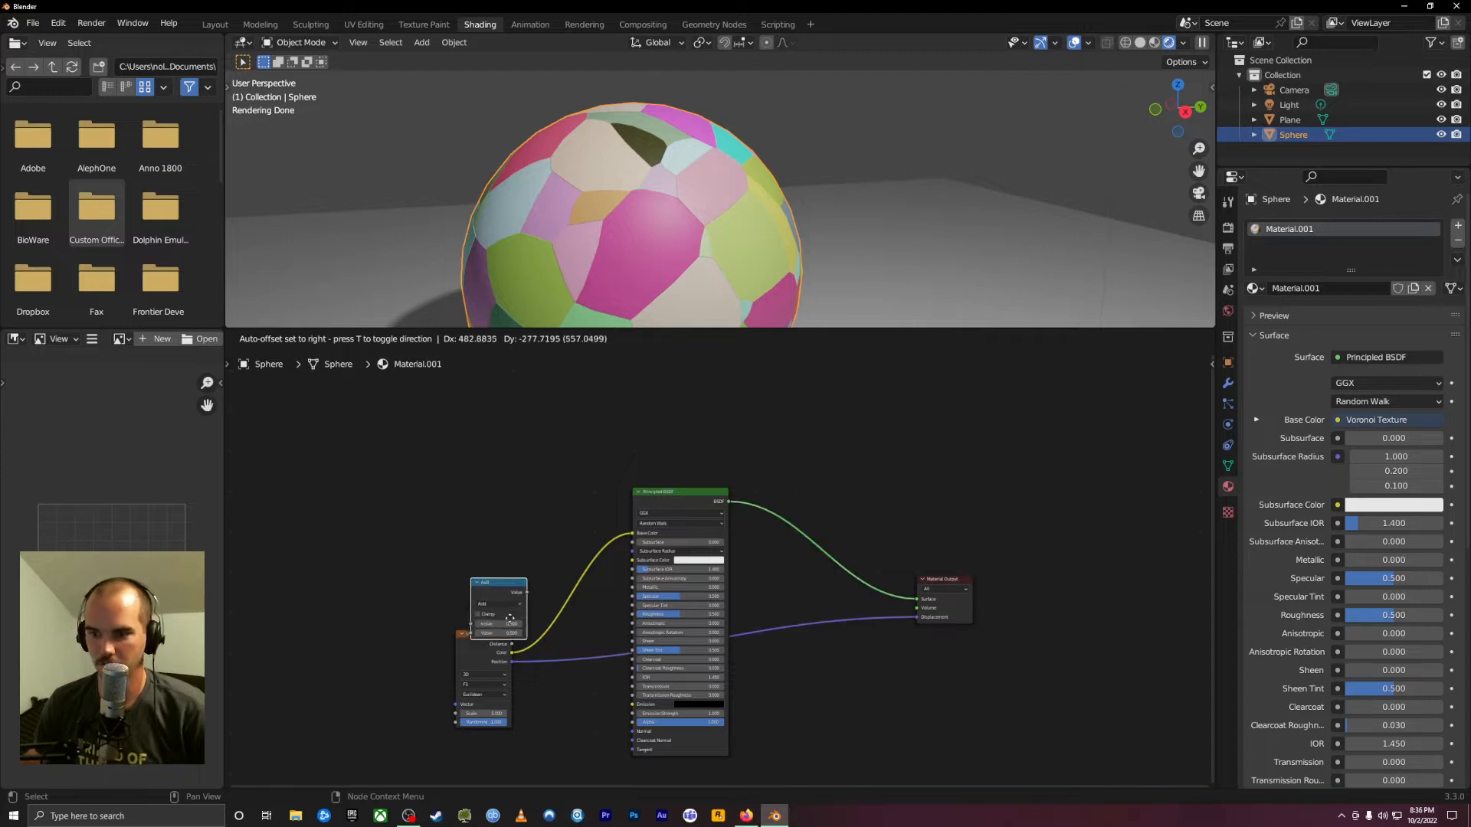
left_click(584, 695)
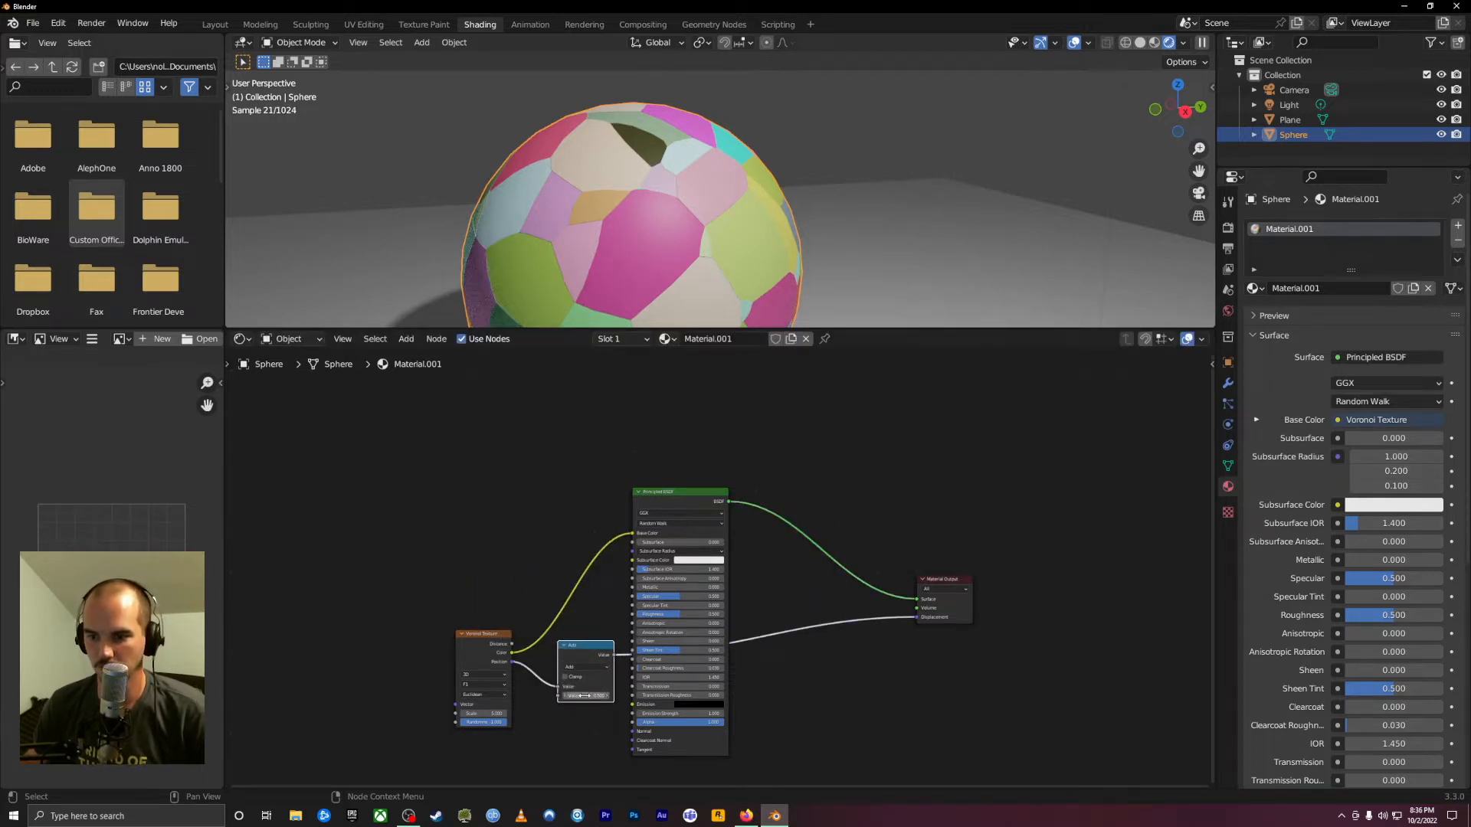
left_click_drag(574, 696, 615, 695)
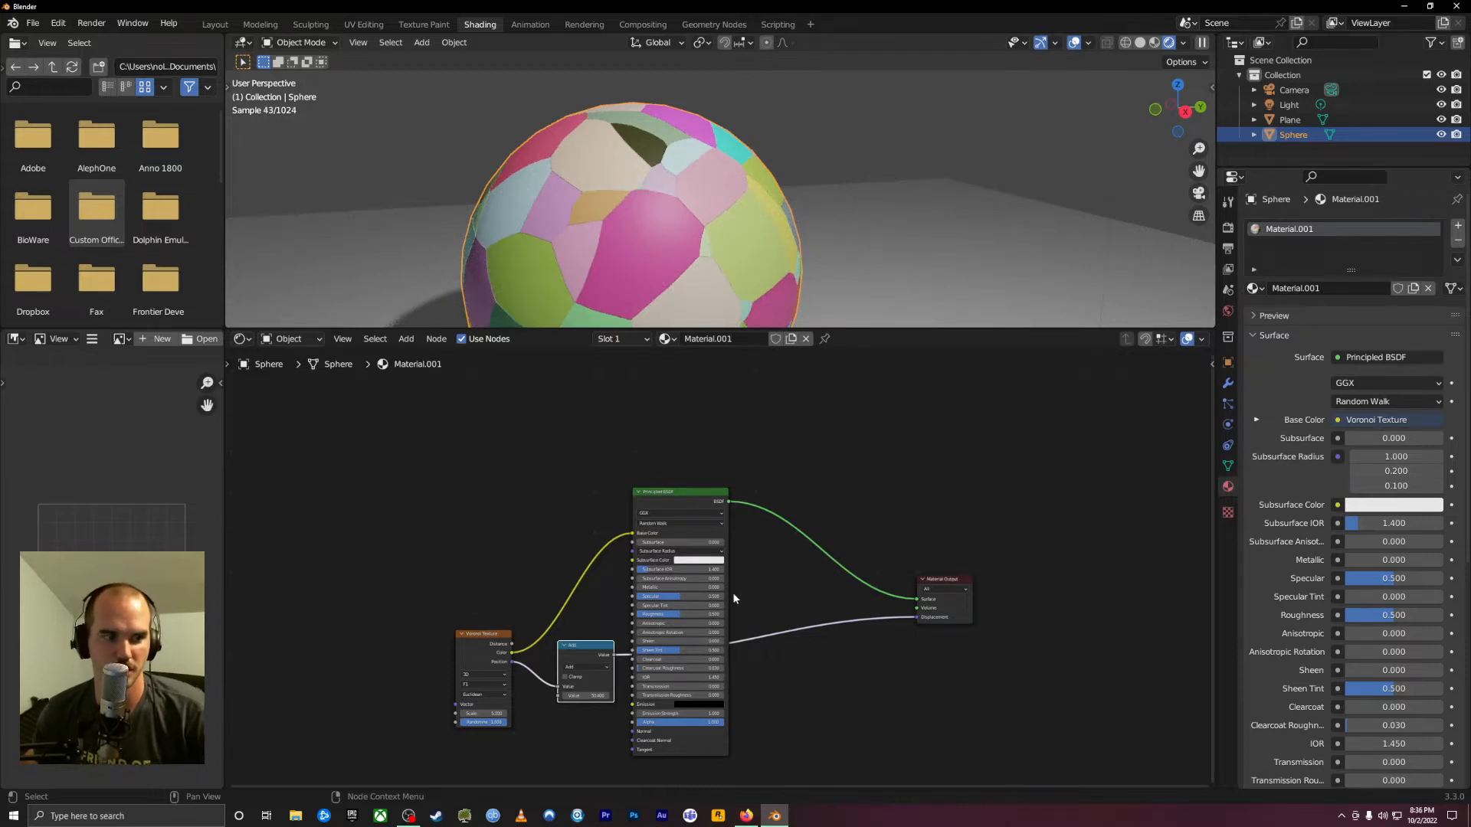
Delete the Math node and reconnect the Voronoi Texture's Position output to the Material Output's Displacement
left_click_drag(596, 647, 818, 652)
key("x")
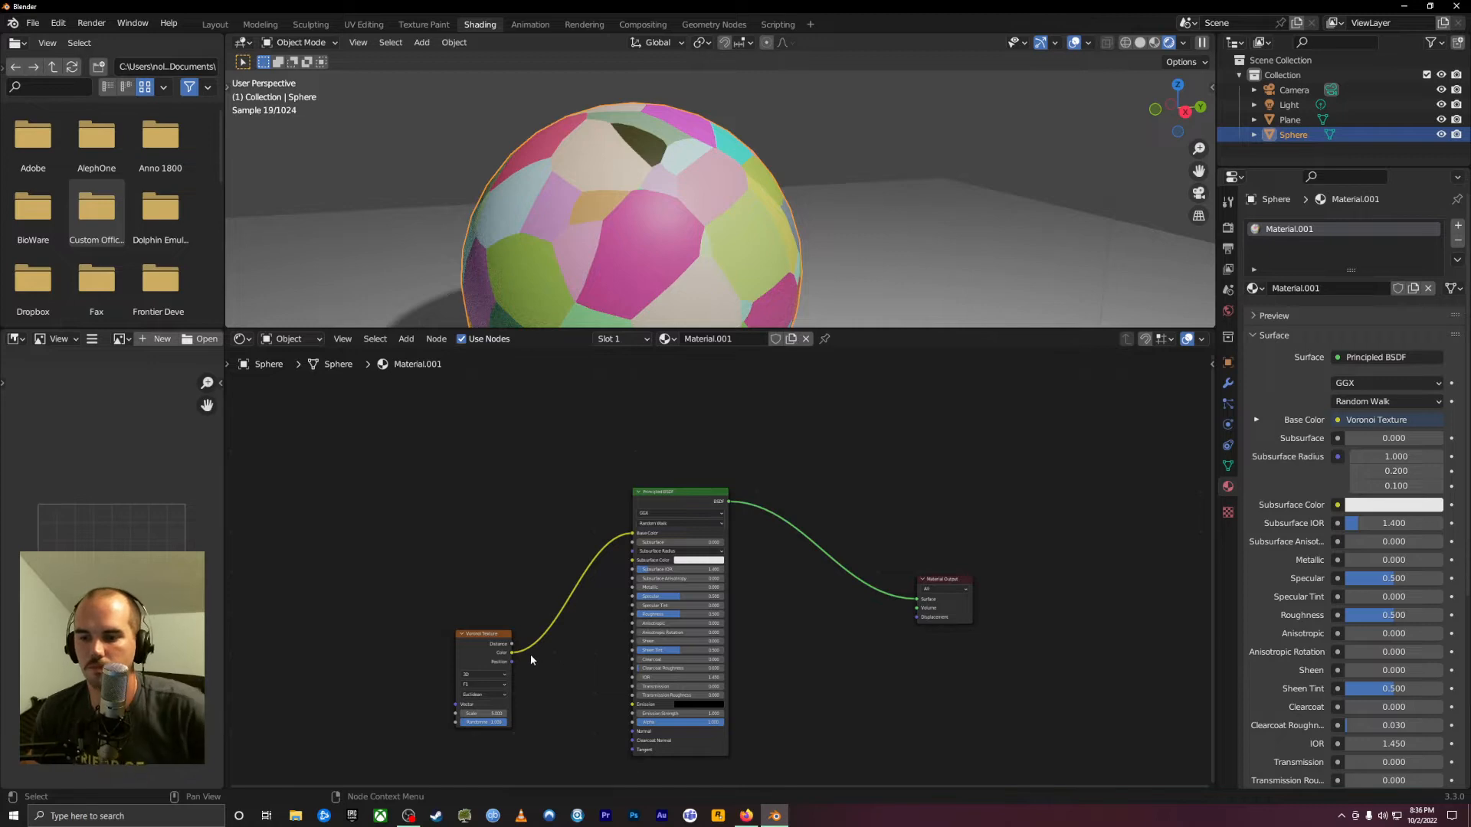
left_click_drag(512, 662, 917, 618)
Disconnect the Voronoi color from the Principled BSDF's Base Color and delete the Voronoi Texture node
scroll(648, 416, "down", 1)
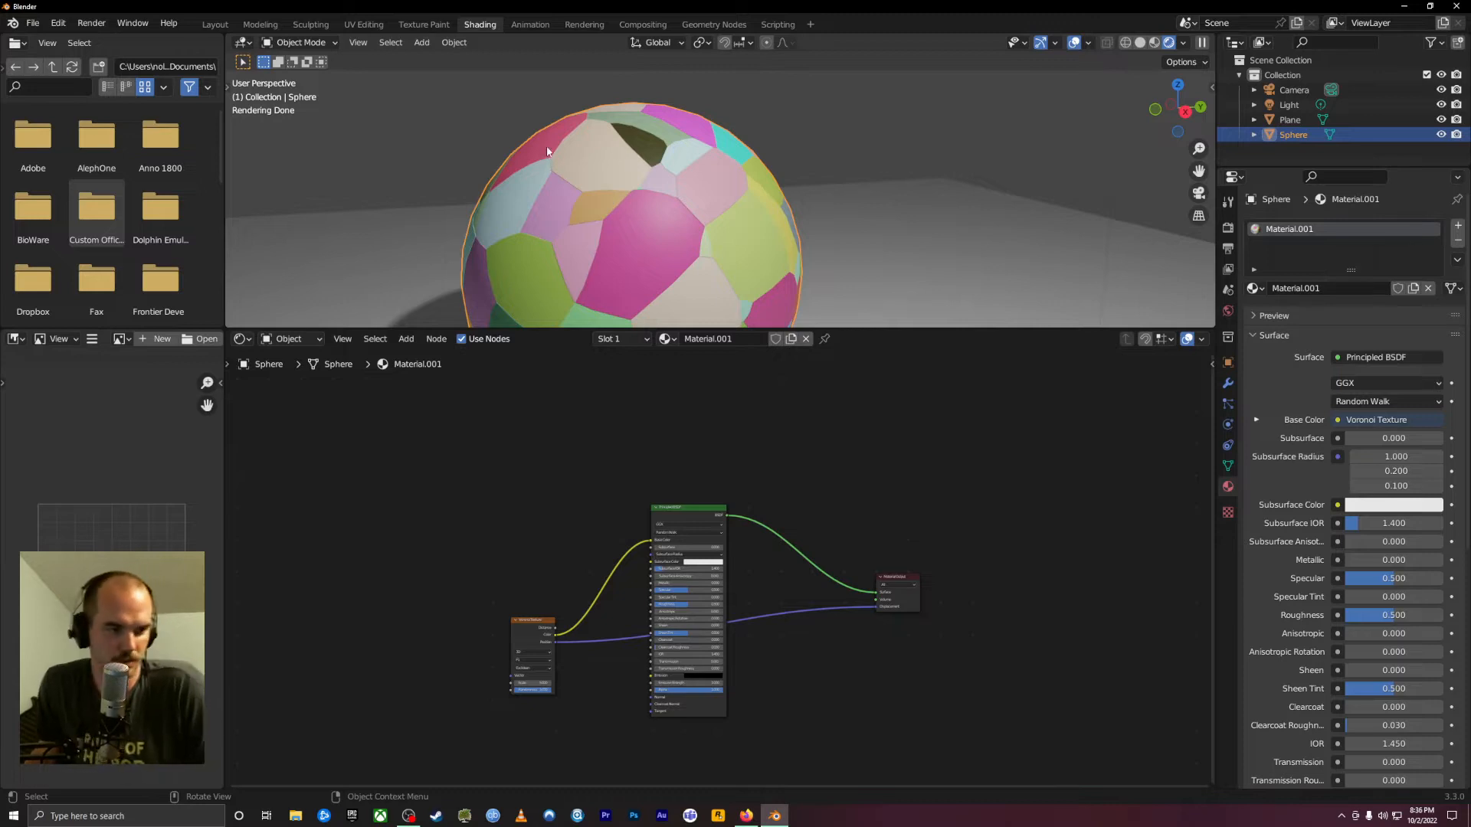
scroll(630, 144, "down", 6)
scroll(613, 154, "up", 4)
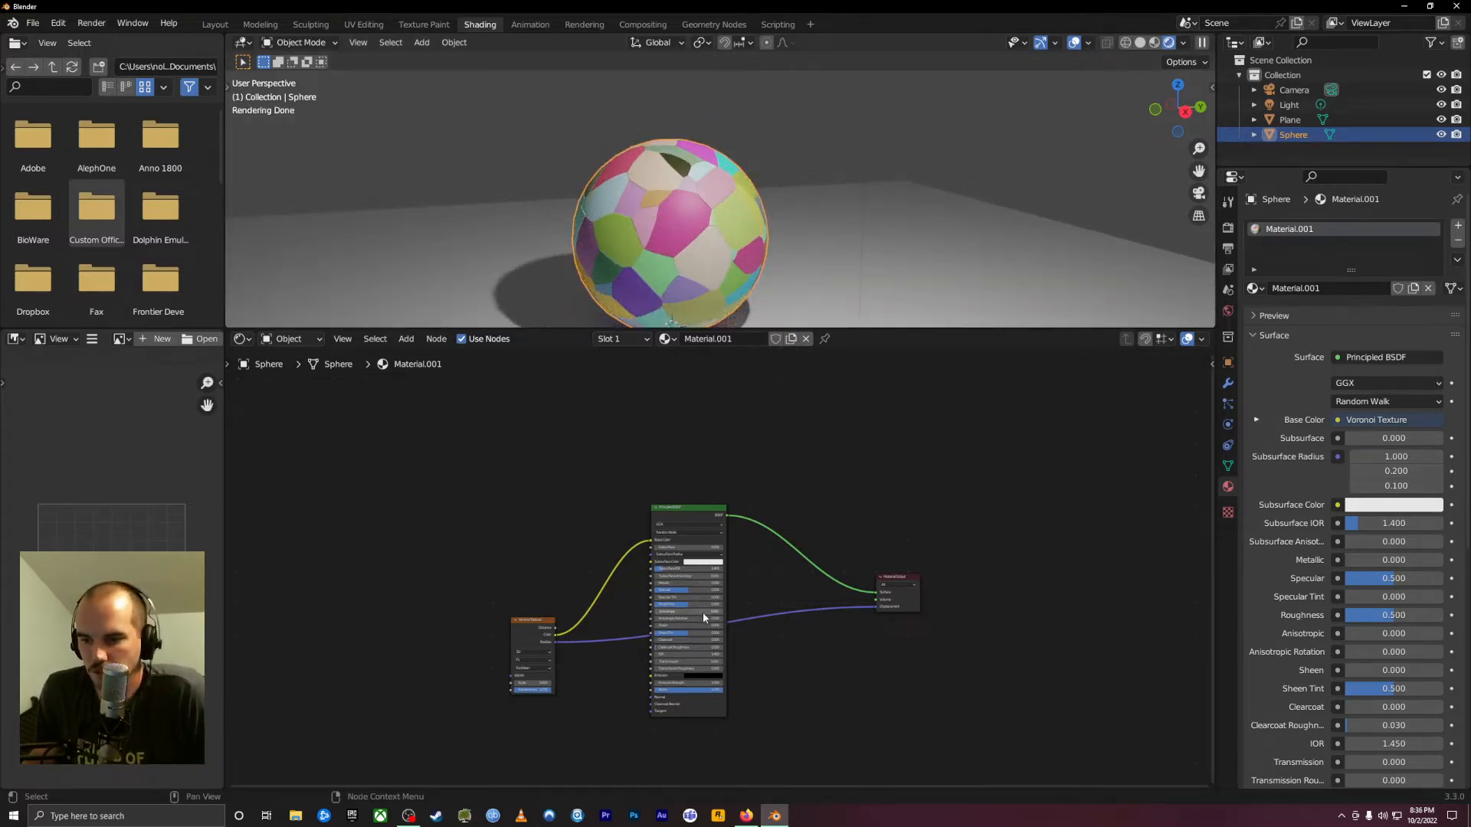
scroll(717, 570, "up", 2)
mouse_move(636, 592)
left_mouse_down()
mouse_move(693, 592)
mouse_move(614, 592)
left_mouse_up()
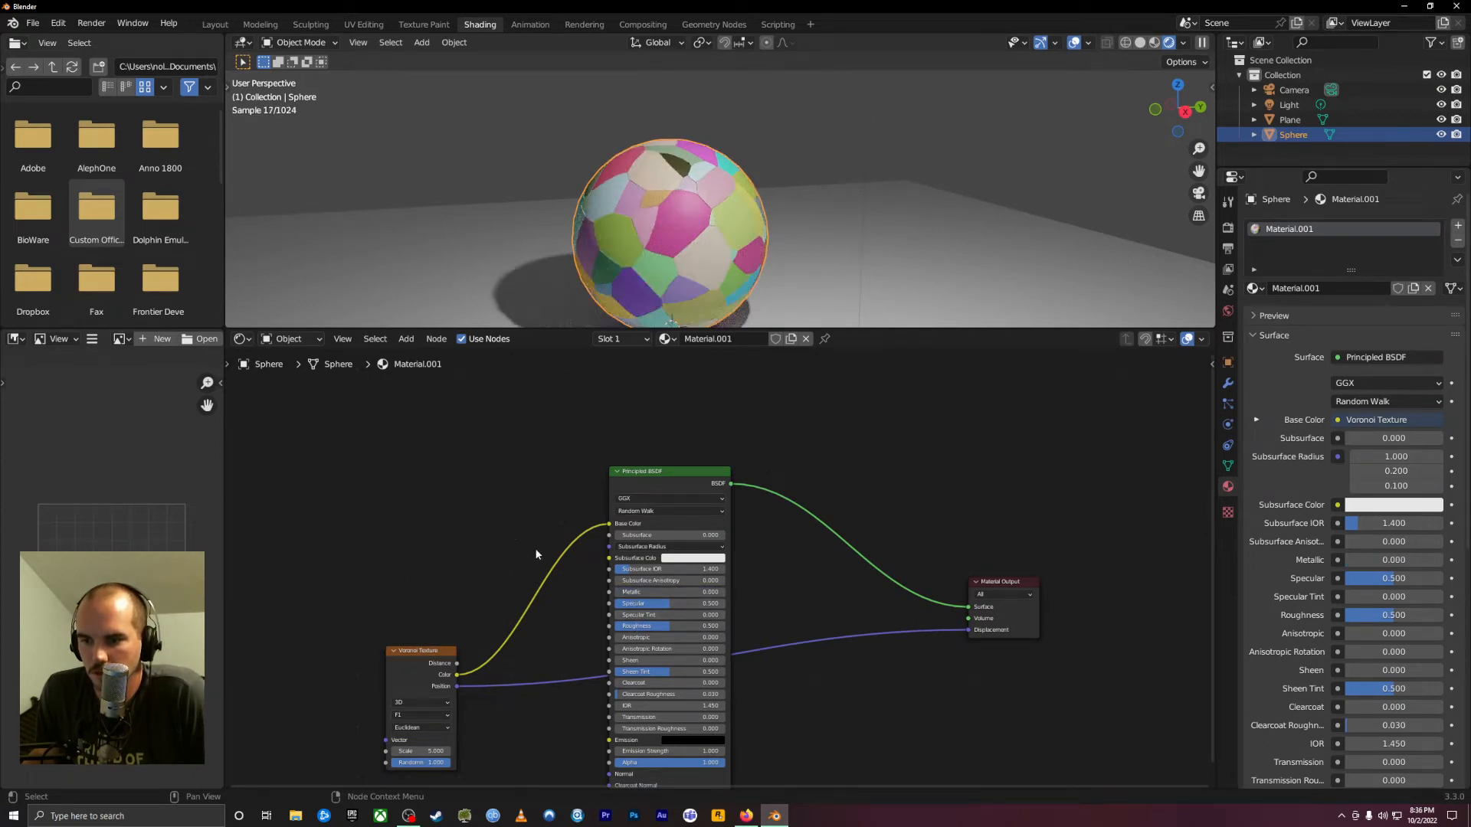
left_click_drag(609, 525, 580, 544)
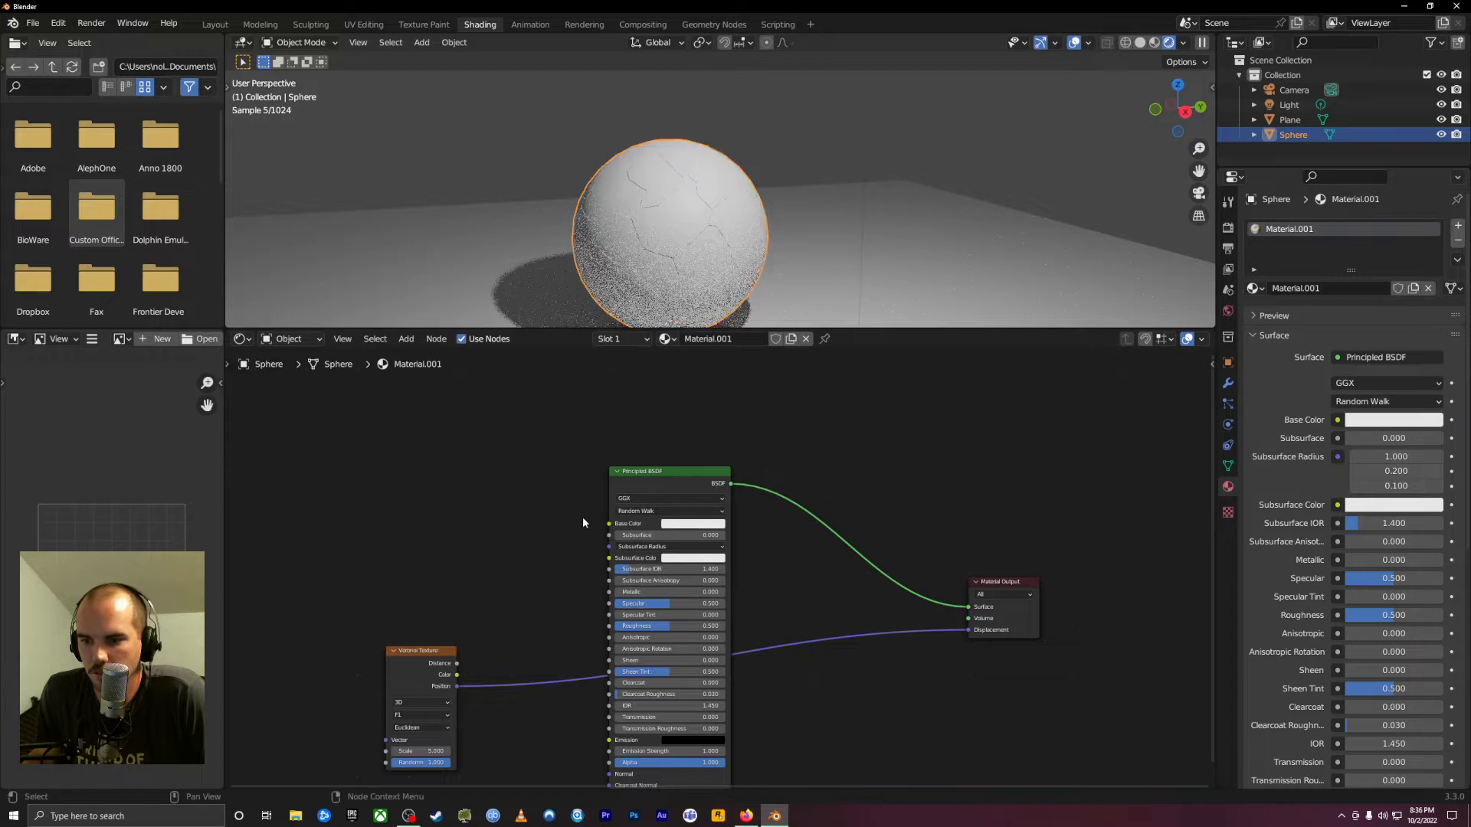
left_click(418, 657)
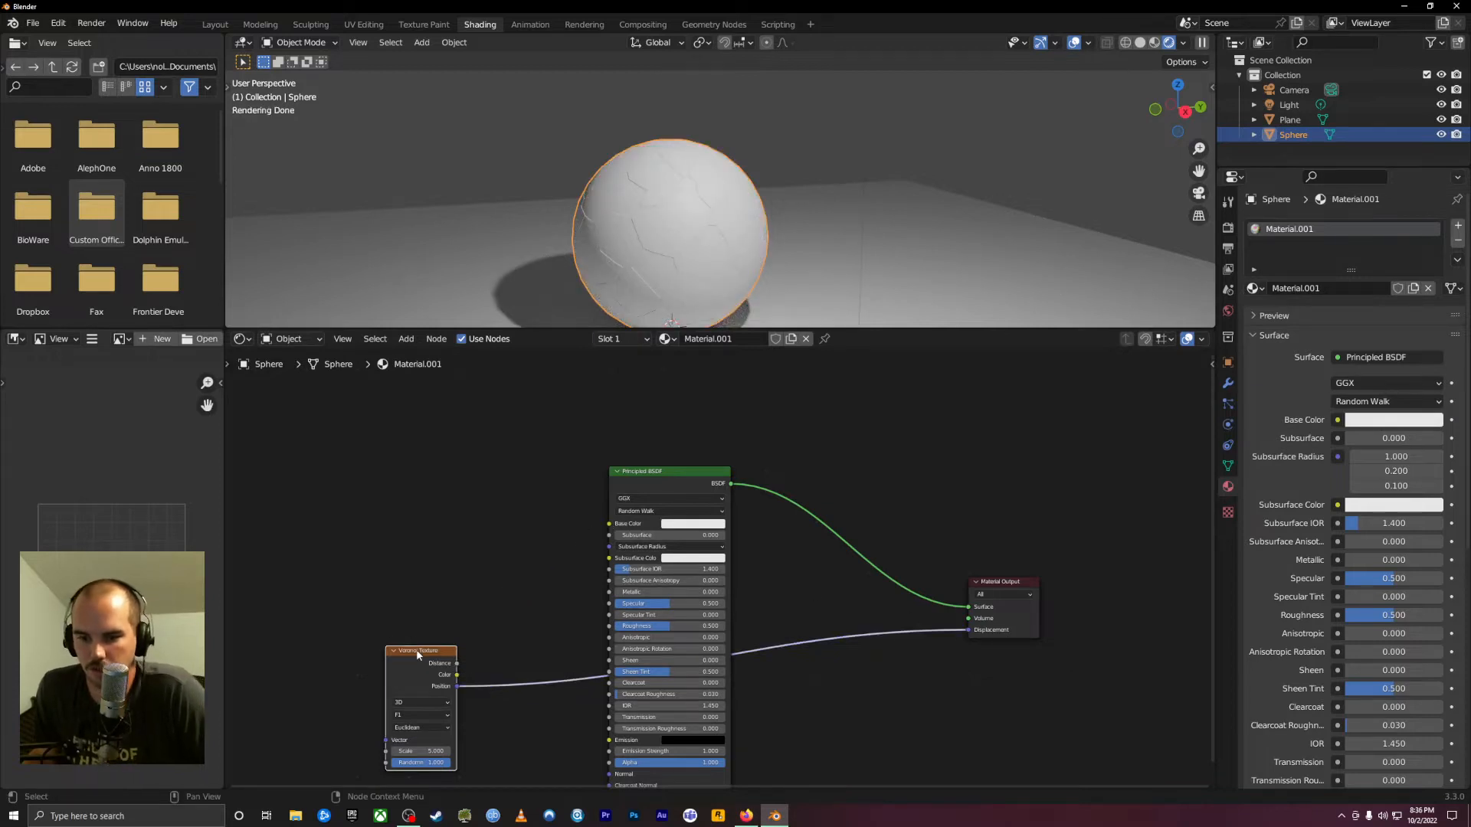
key("x")
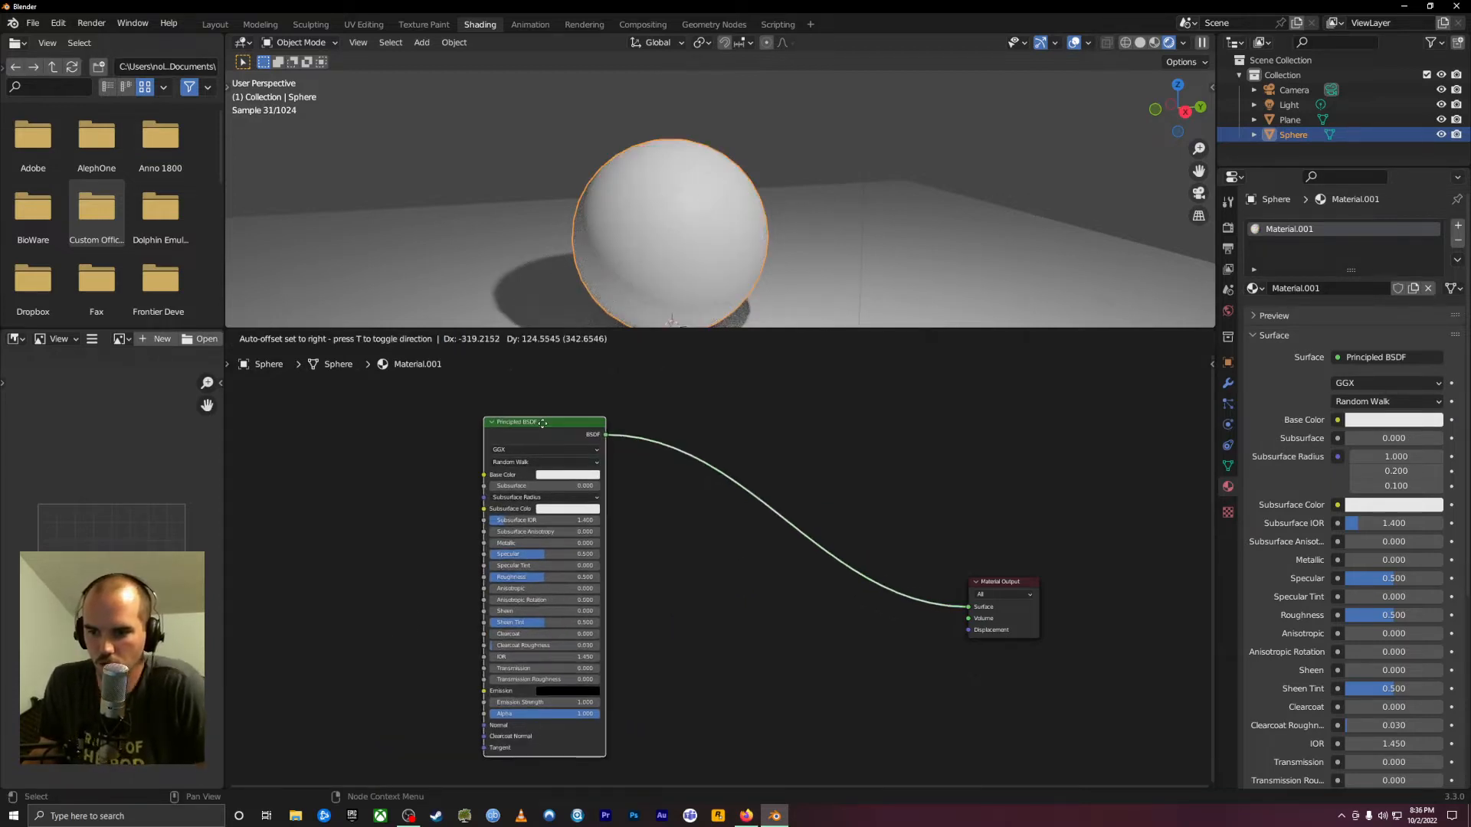
Move the Principled BSDF node farther from the Material Output, and set its Roughness to 0 and Metallic to 0.789
left_click_drag(662, 624, 537, 575)
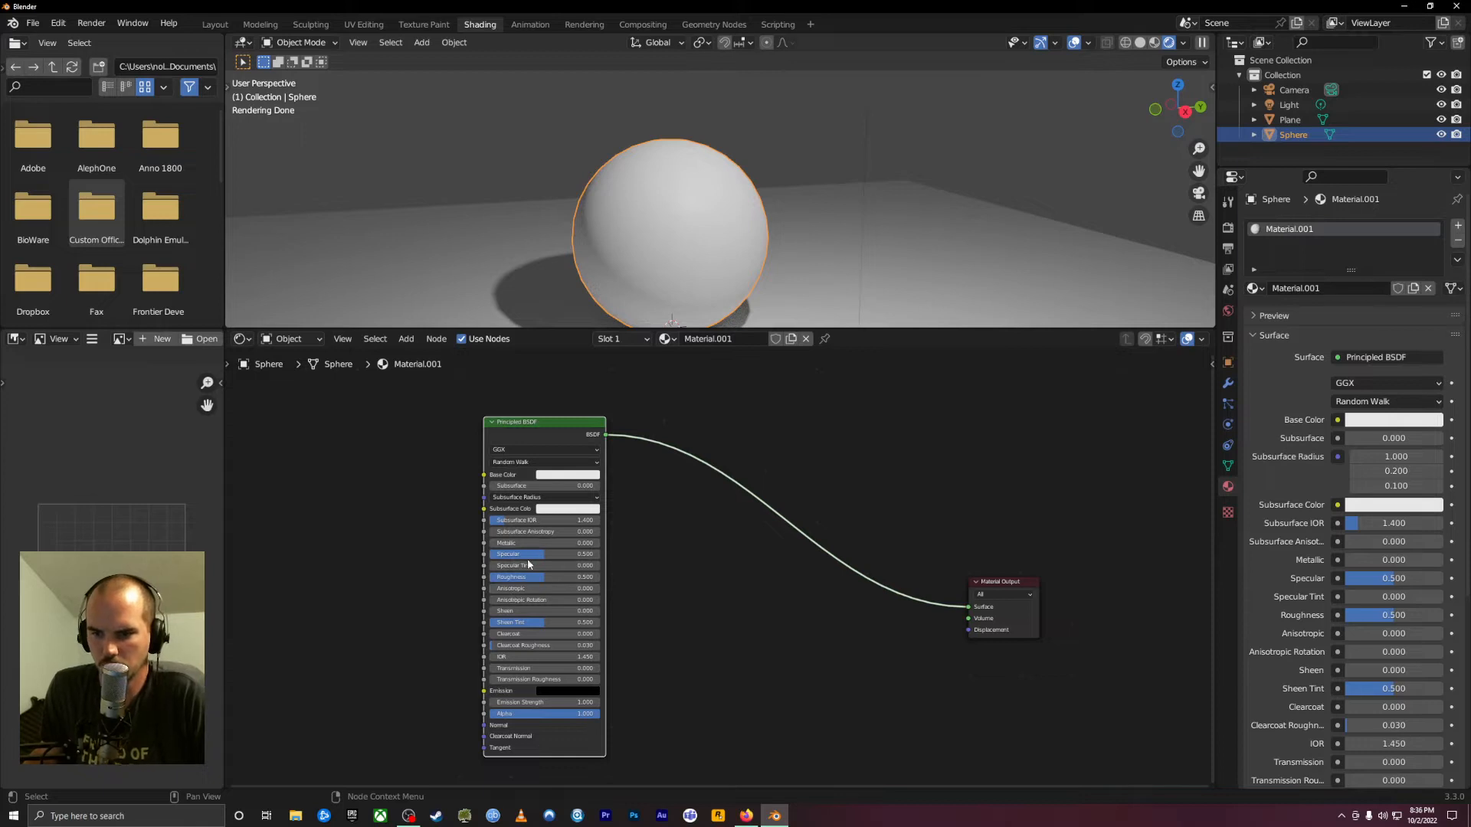
left_click_drag(541, 577, 483, 577)
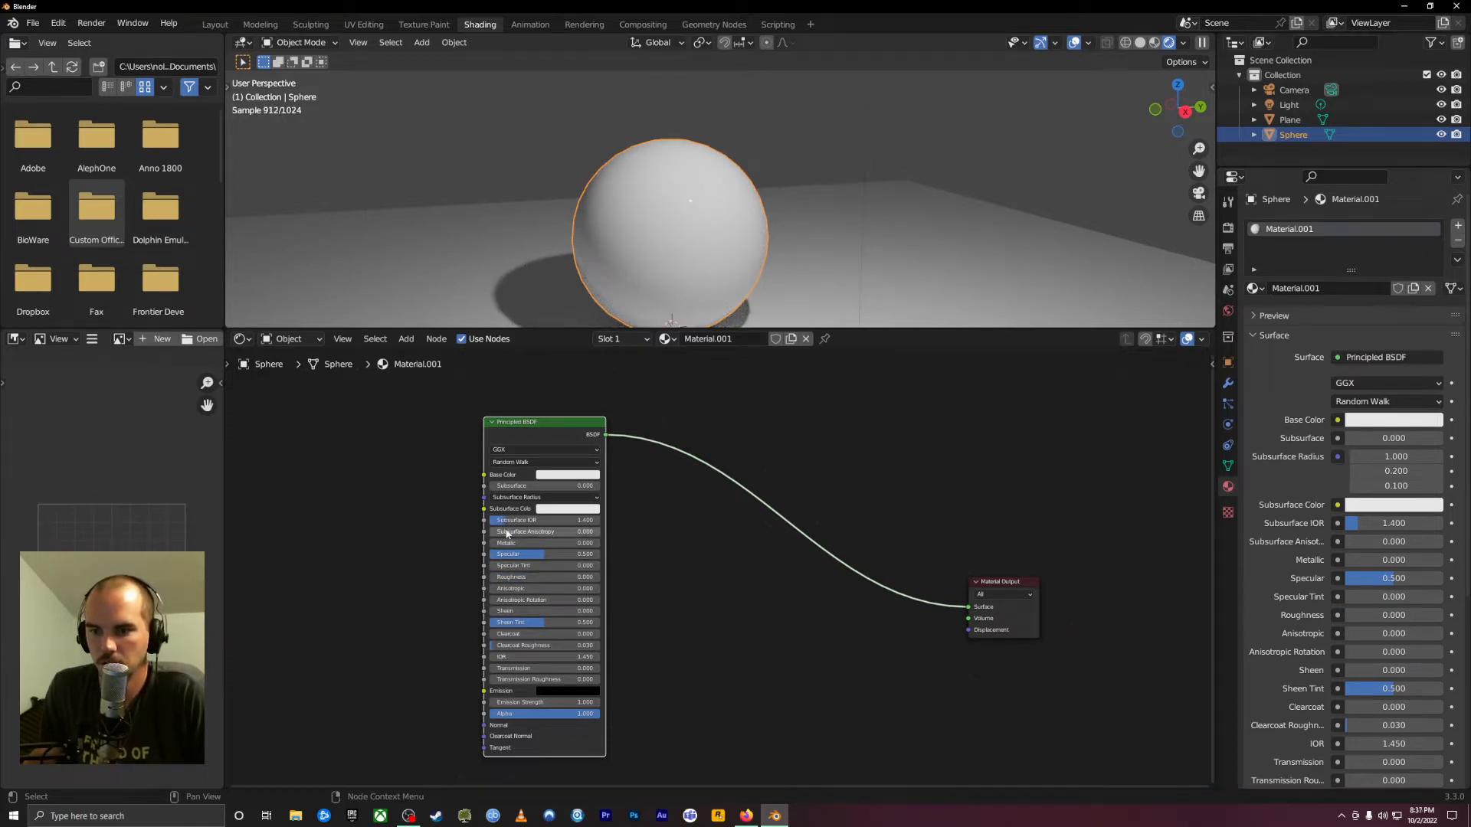
left_click_drag(498, 543, 578, 546)
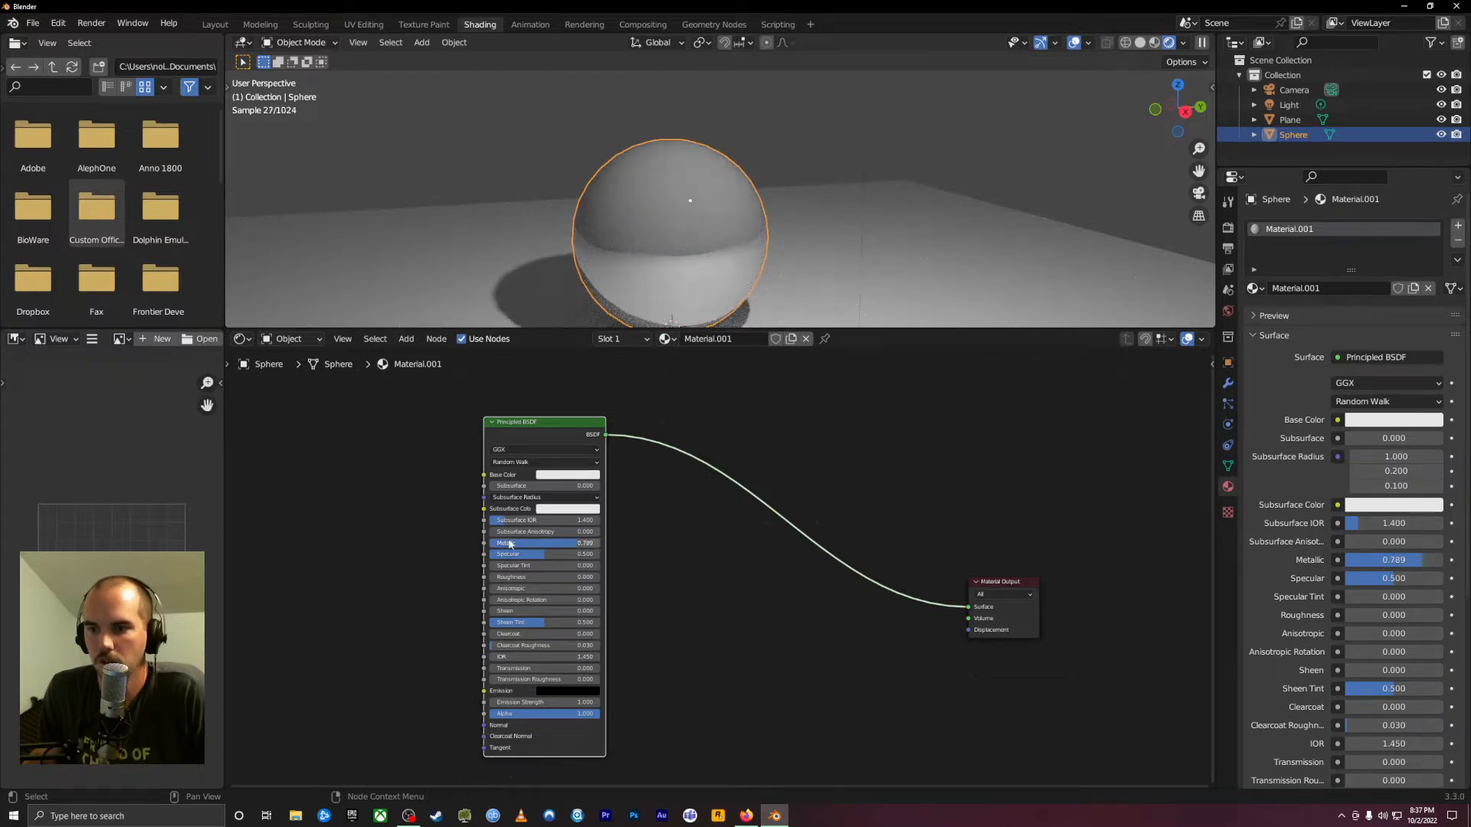
scroll(704, 370, "down", 1)
scroll(632, 205, "down", 5)
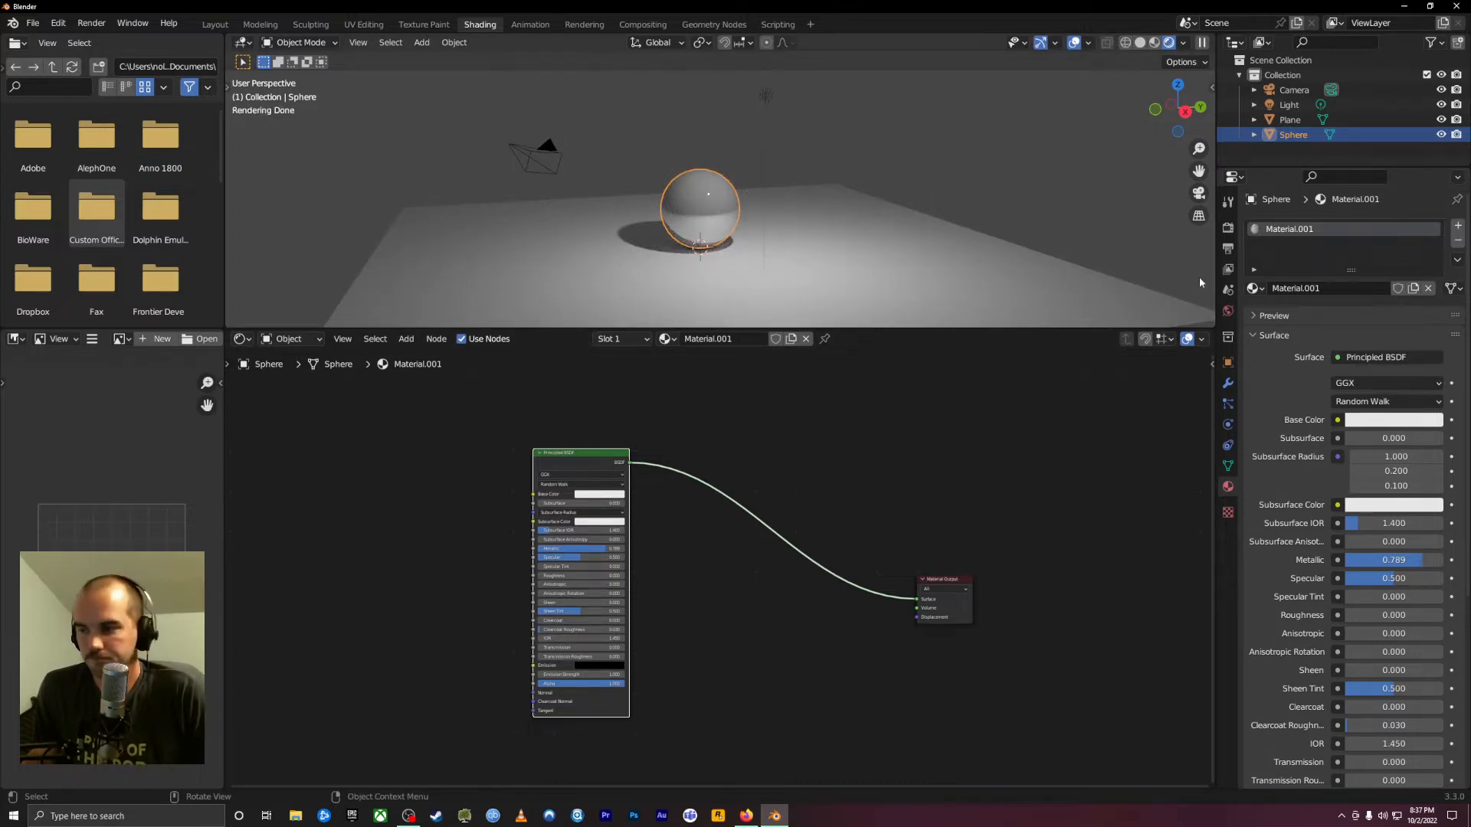
Switch the shader editor's shader type to World and frame its nodes
left_click(288, 338)
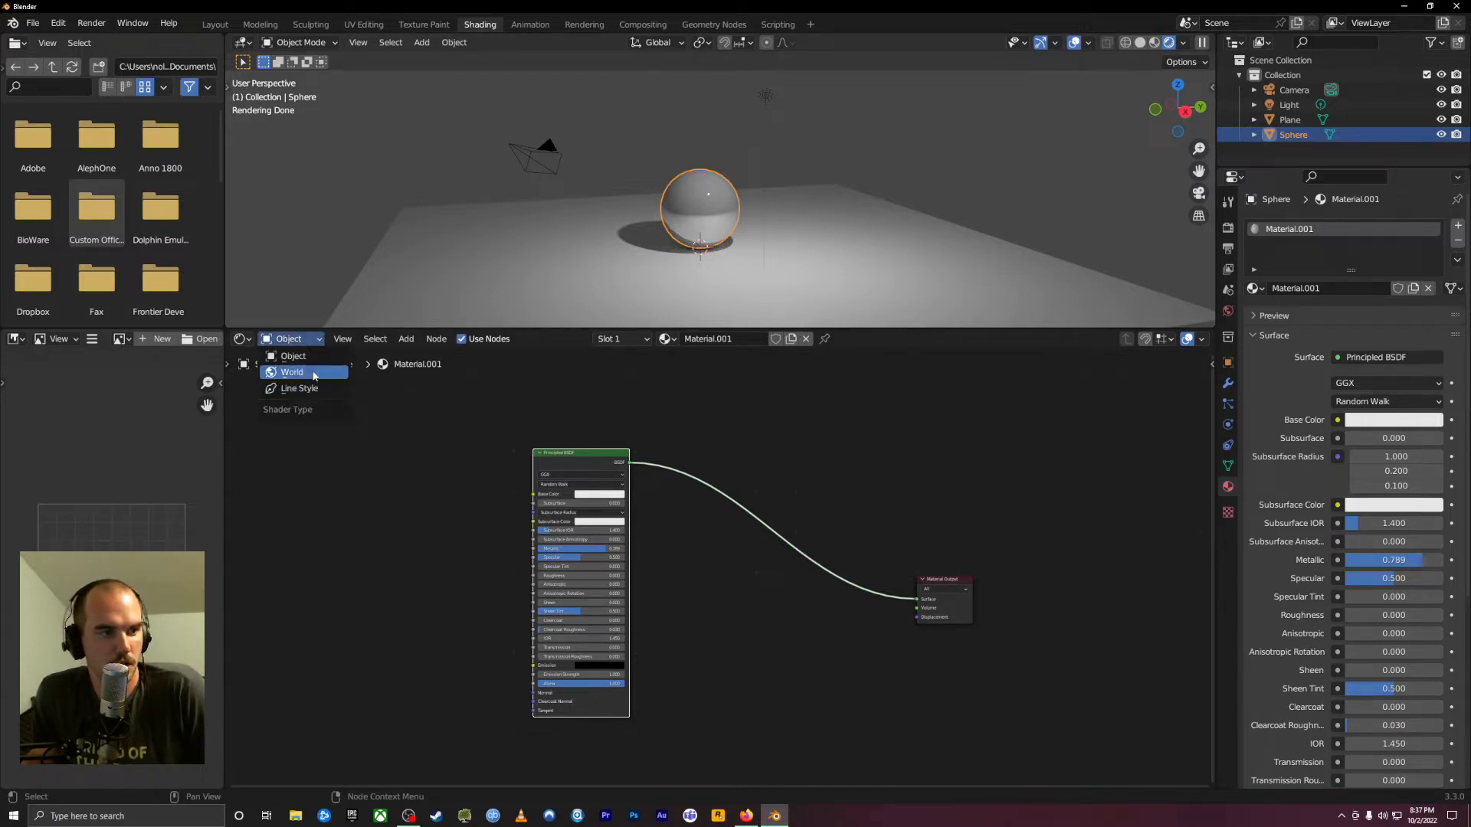
left_click(313, 373)
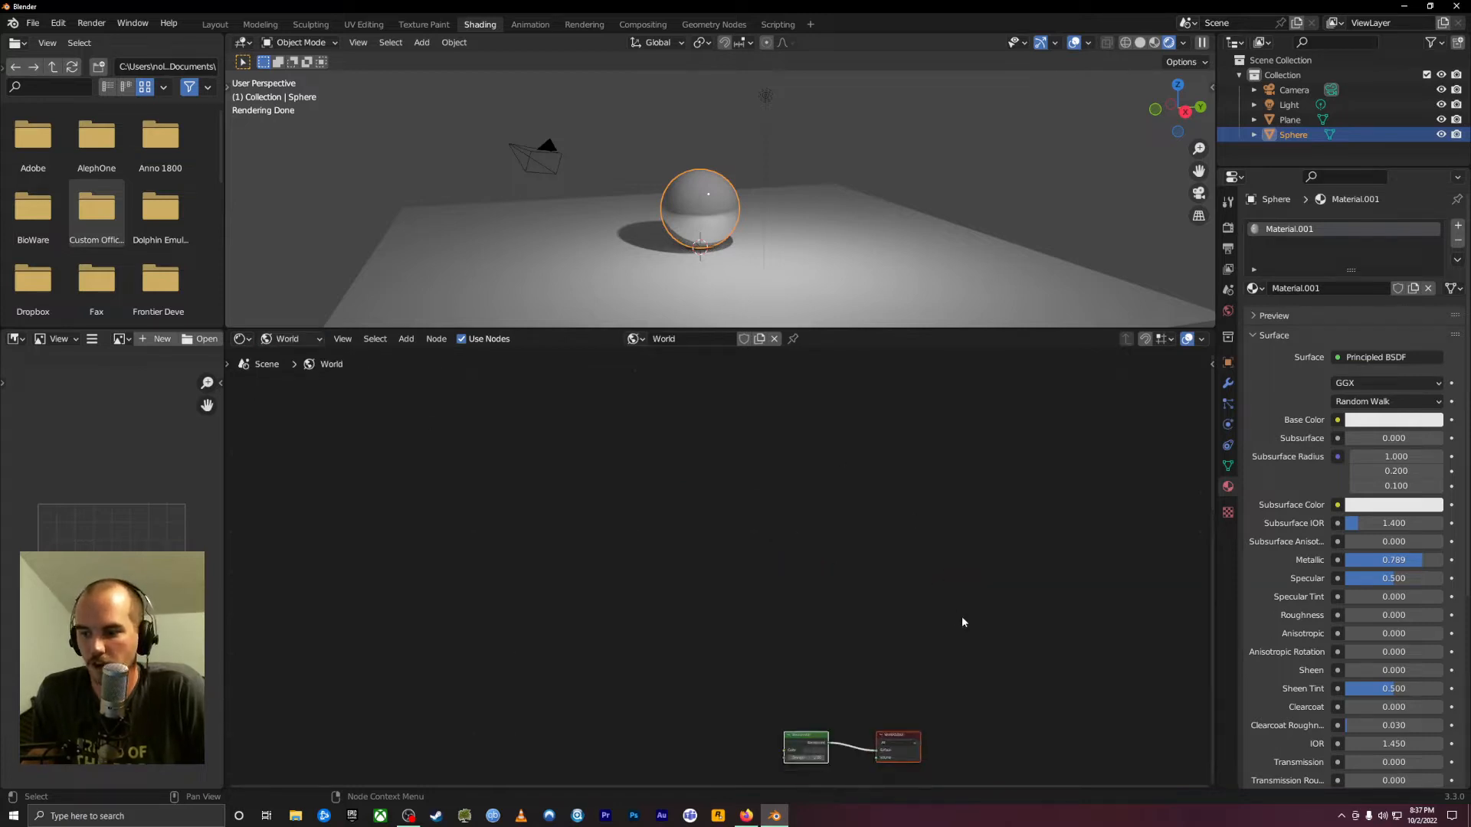
key("Home")
scroll(596, 544, "up", 5)
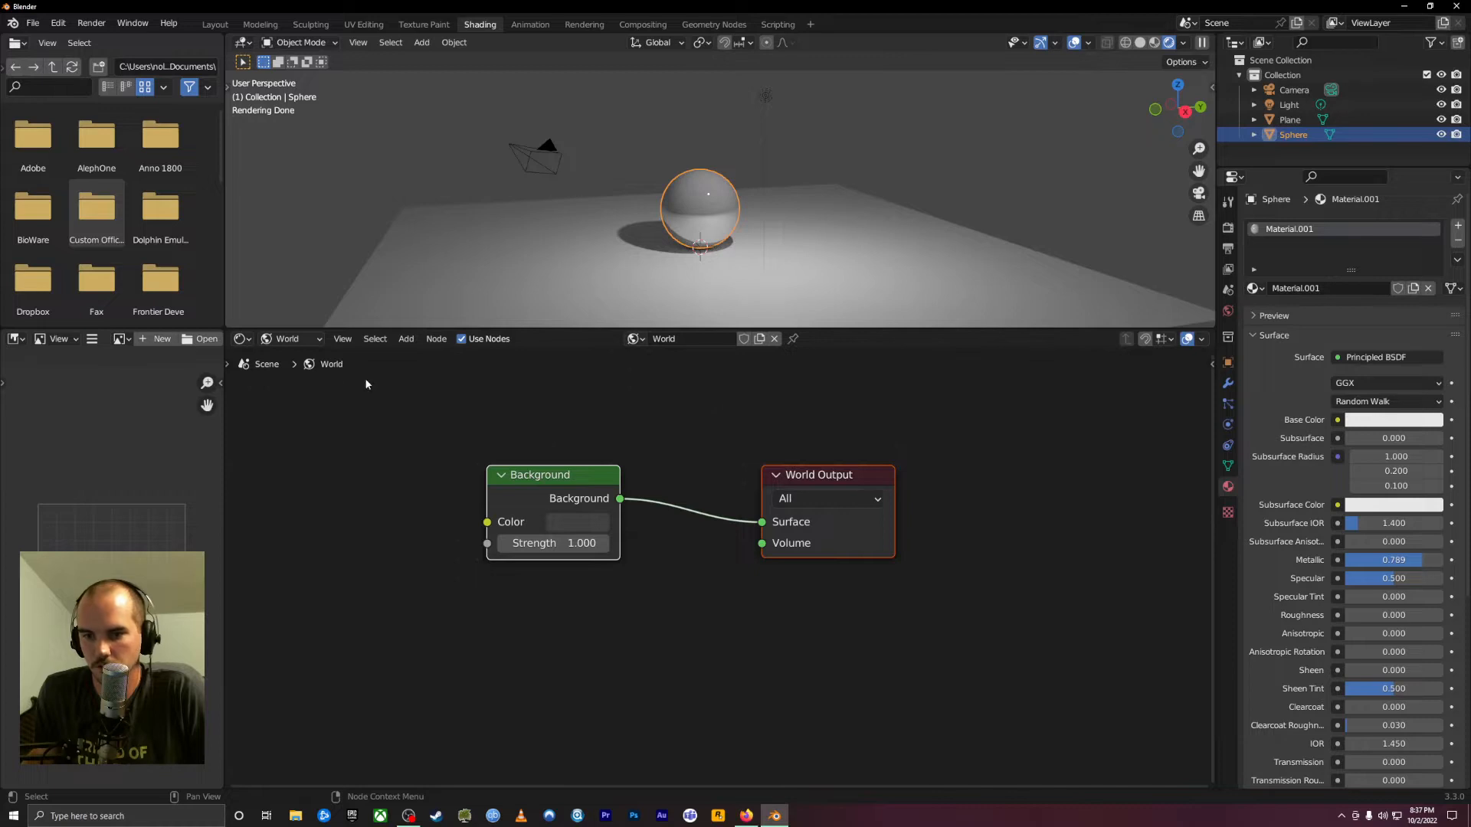
Switch the shader type to Object and back to World
left_click(290, 339)
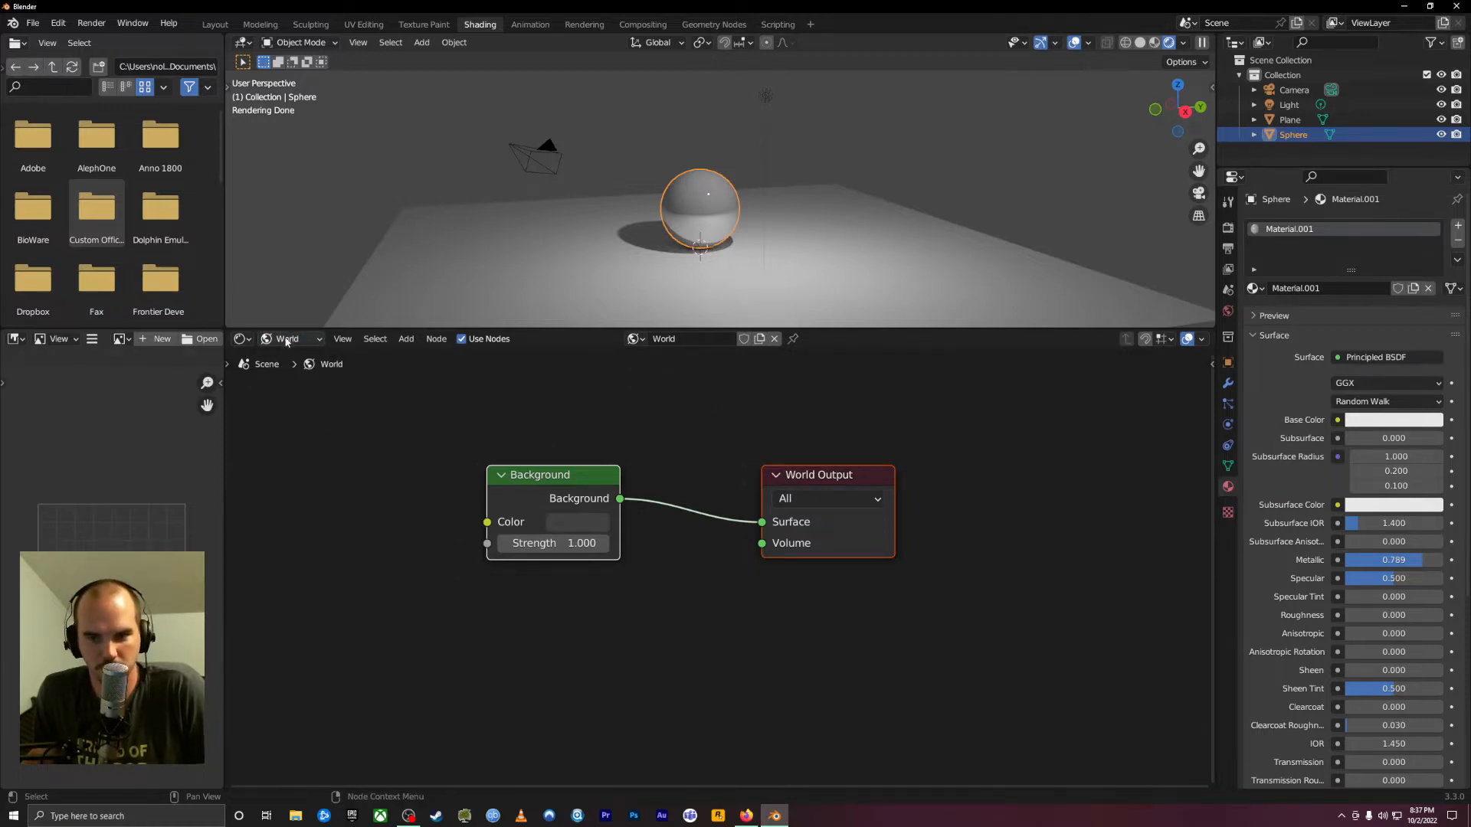
left_click(284, 339)
left_click(297, 356)
left_click(287, 338)
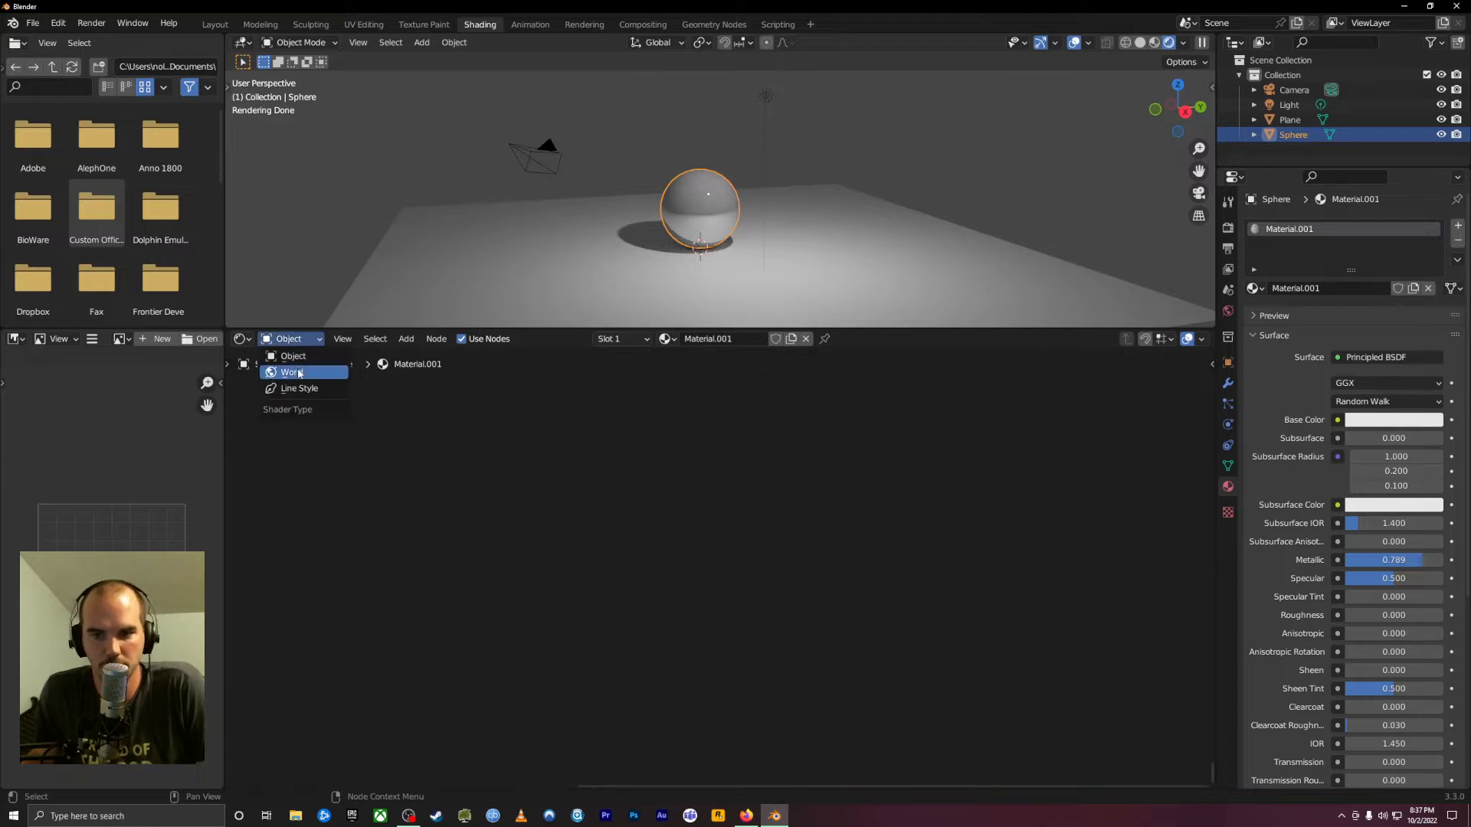
left_click(292, 373)
Move the World Output node farther from the Background node and select the Background node
left_click_drag(868, 474, 928, 501)
left_click(901, 425)
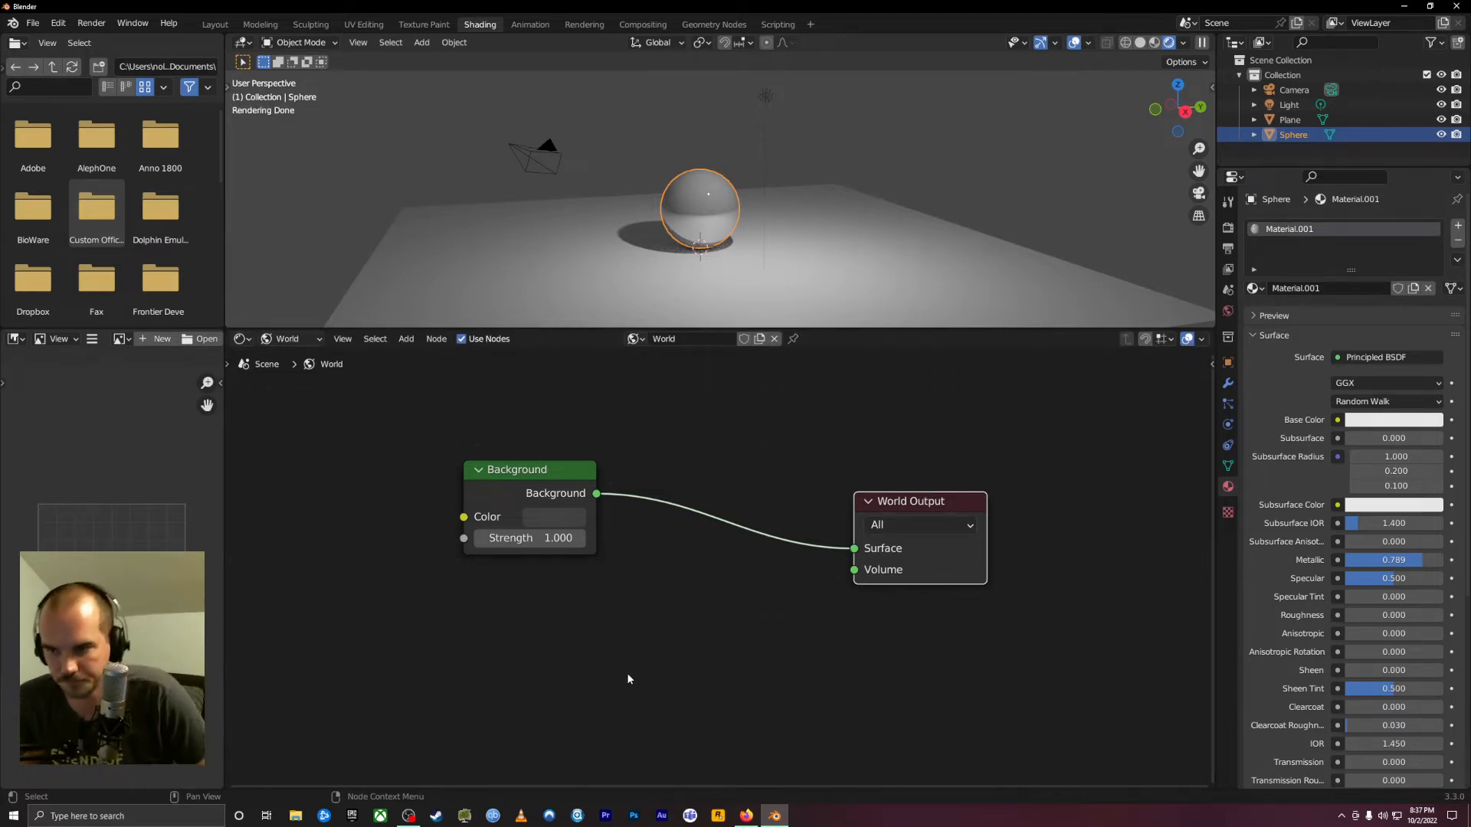
left_click(538, 511)
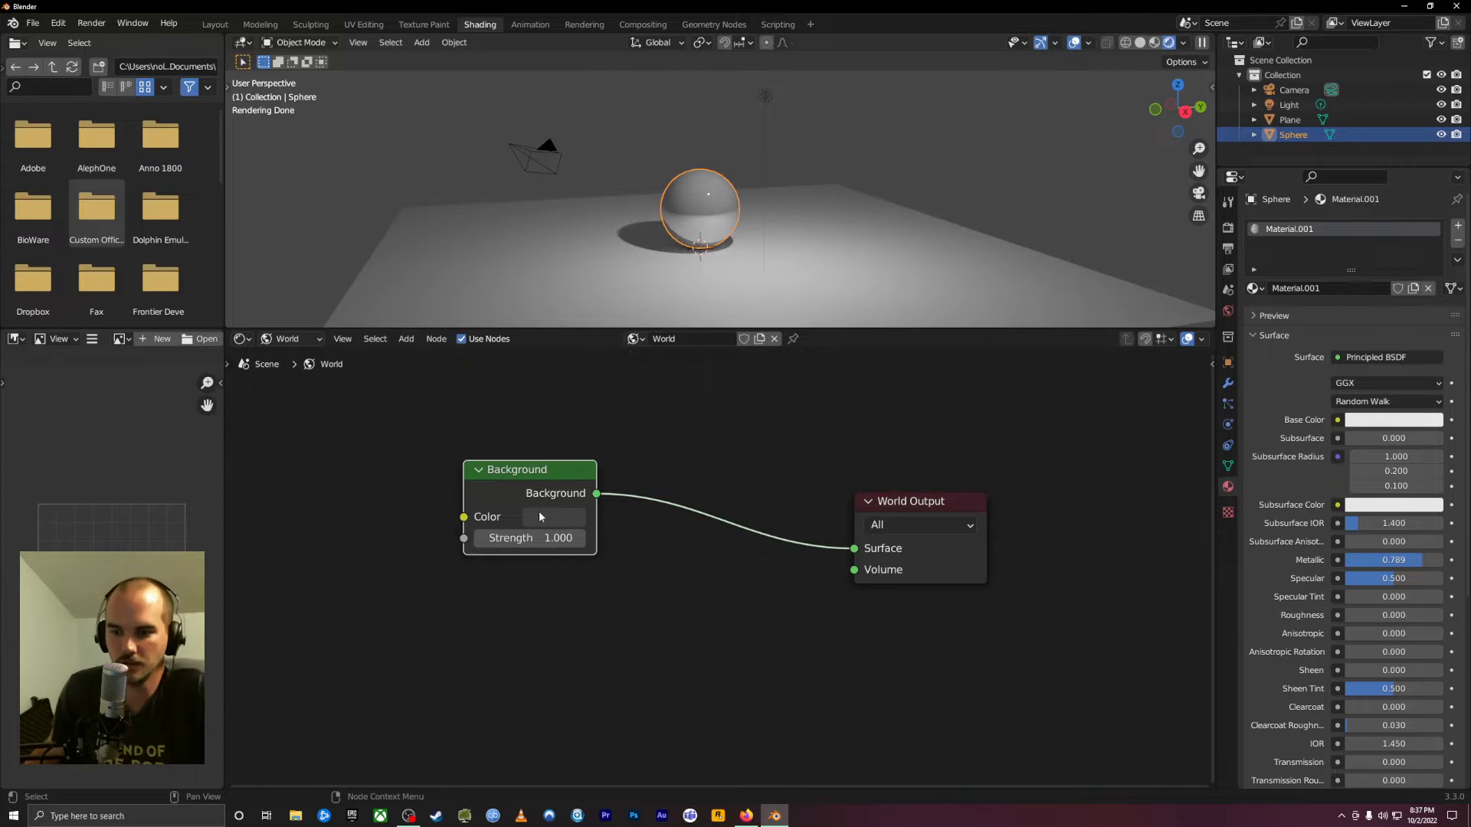
Show the World properties and set the background color to a dark purple, H 0.866, S 0.940, V 0.051
left_click(1228, 312)
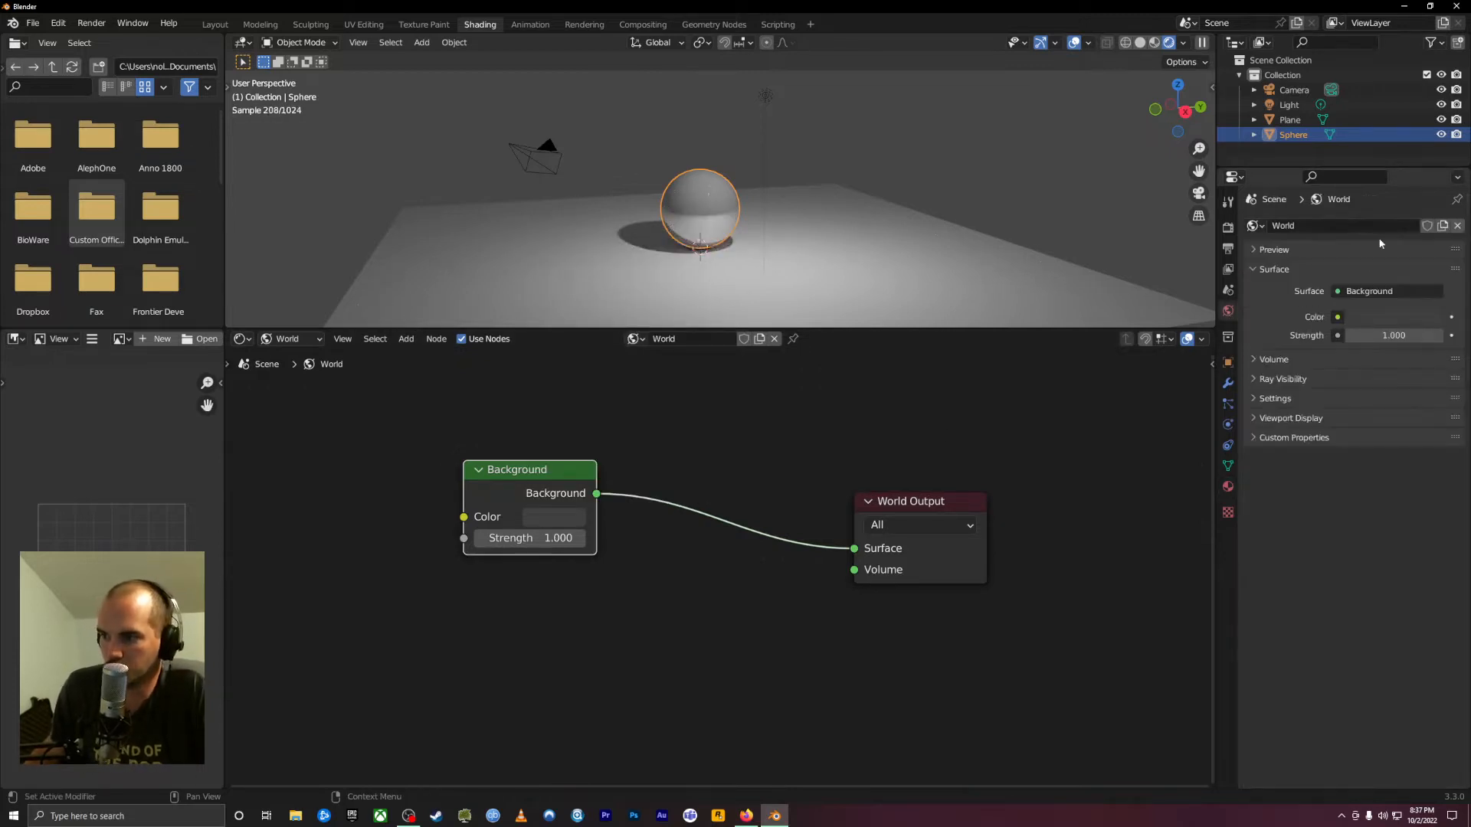
left_click(1398, 318)
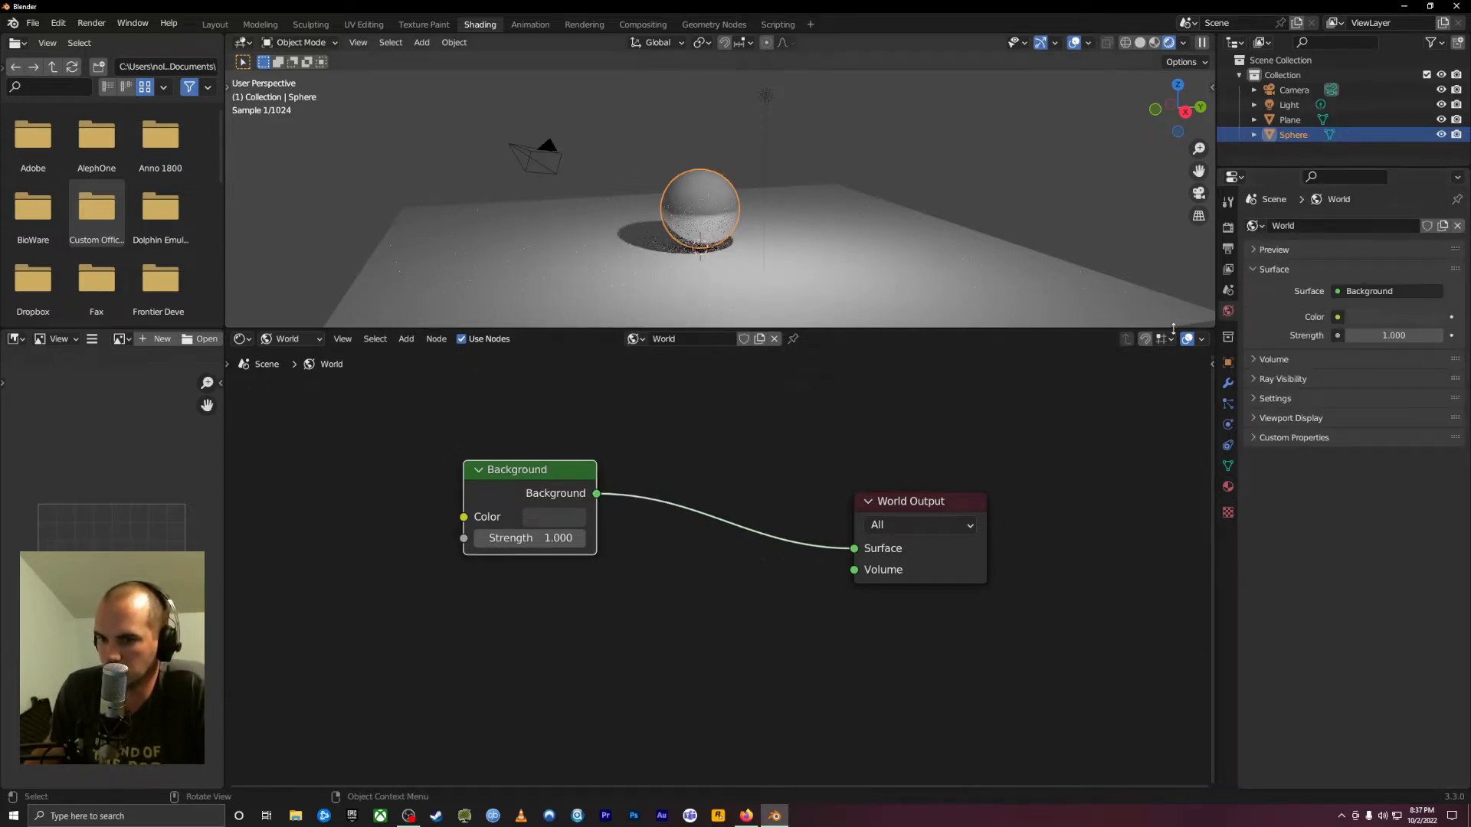
left_click(1371, 320)
left_click(1413, 163)
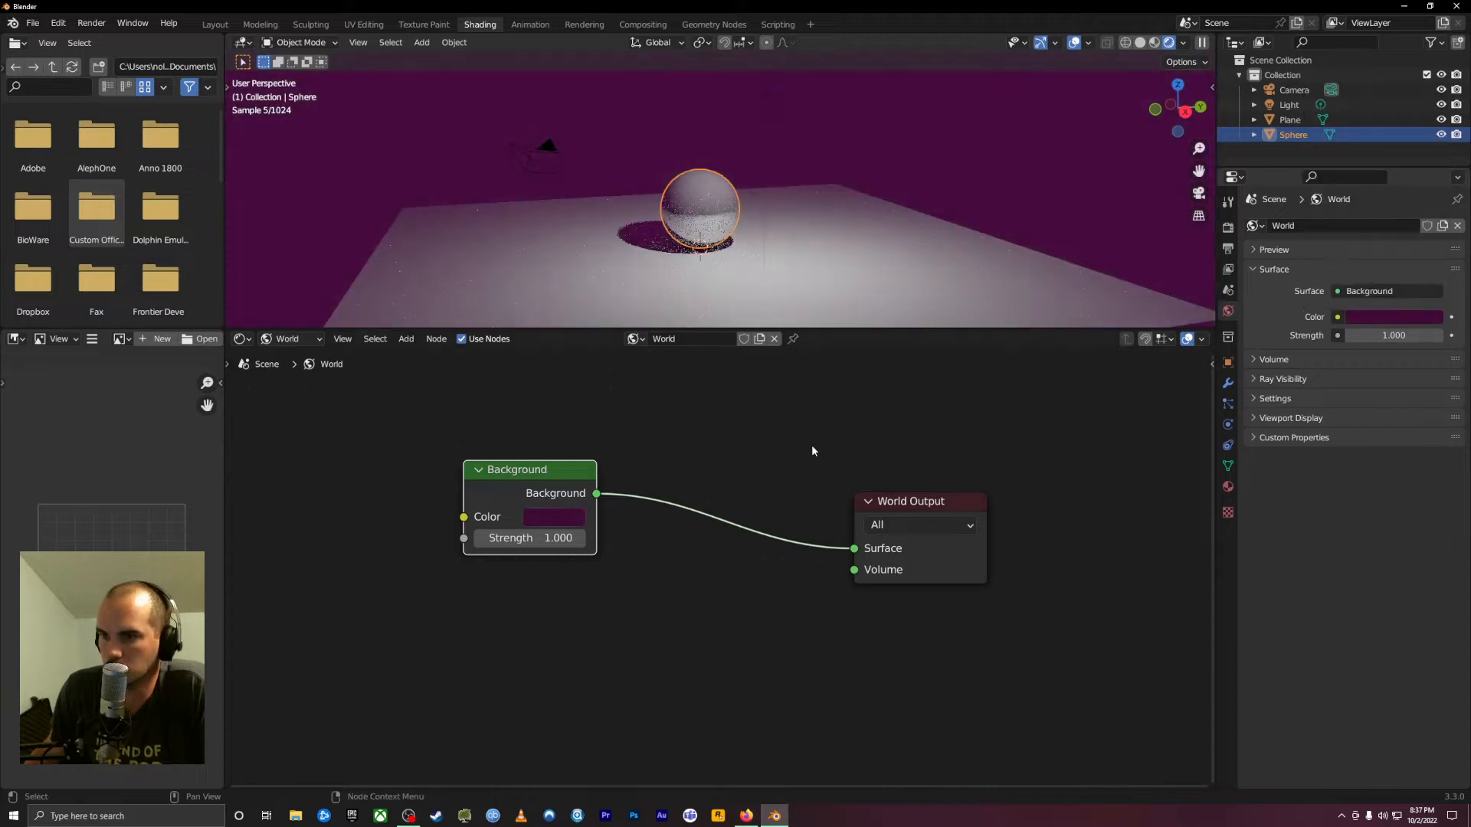
Raise the Background node's color to full brightness and desaturate it to white
left_click(536, 518)
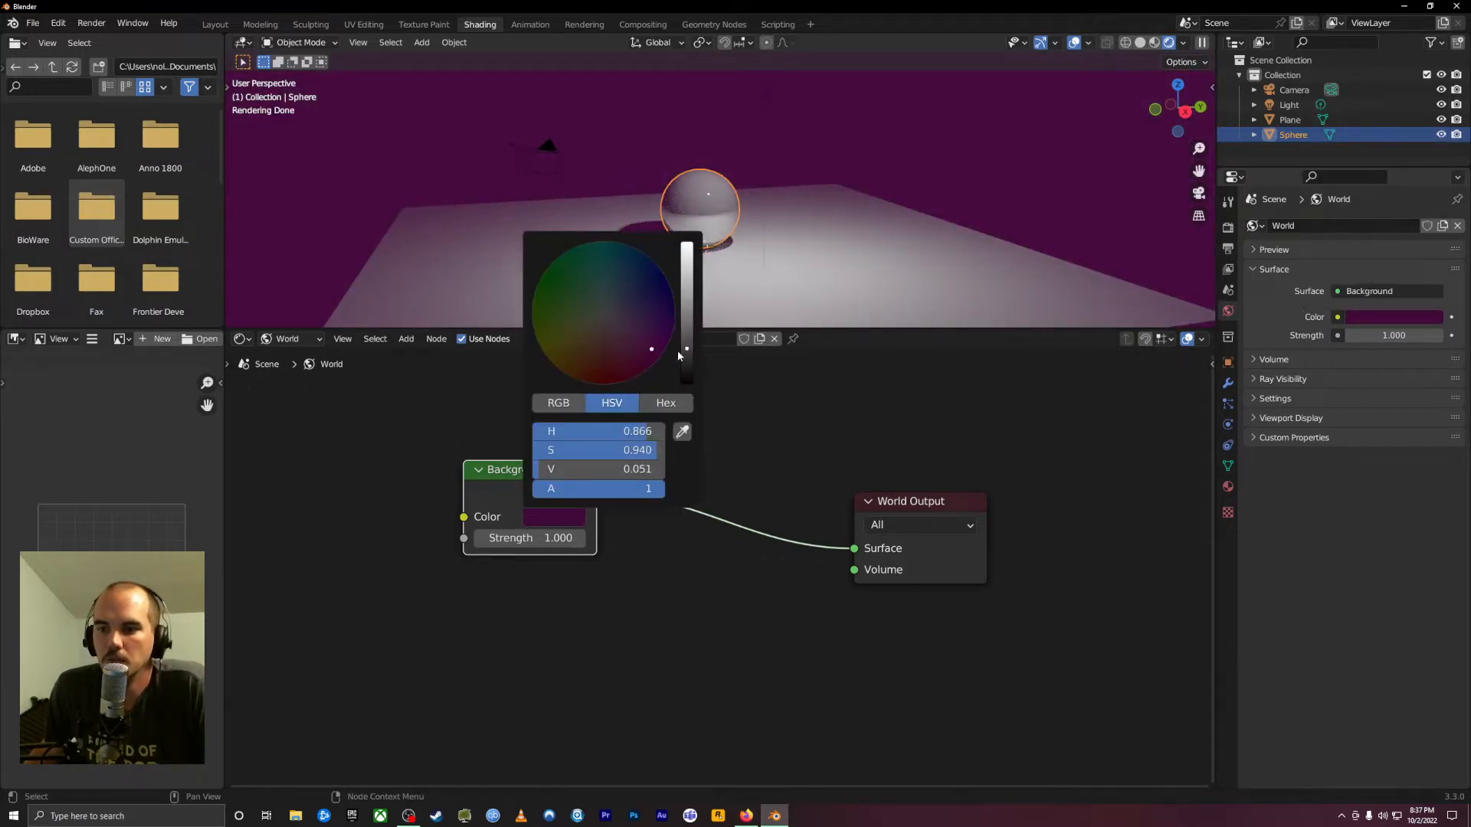
left_click_drag(682, 350, 686, 244)
left_click_drag(652, 350, 603, 313)
Replace the Background node with a Sky Texture node and link its Color output to the World Output's Surface
left_click_drag(544, 470, 492, 473)
key("x")
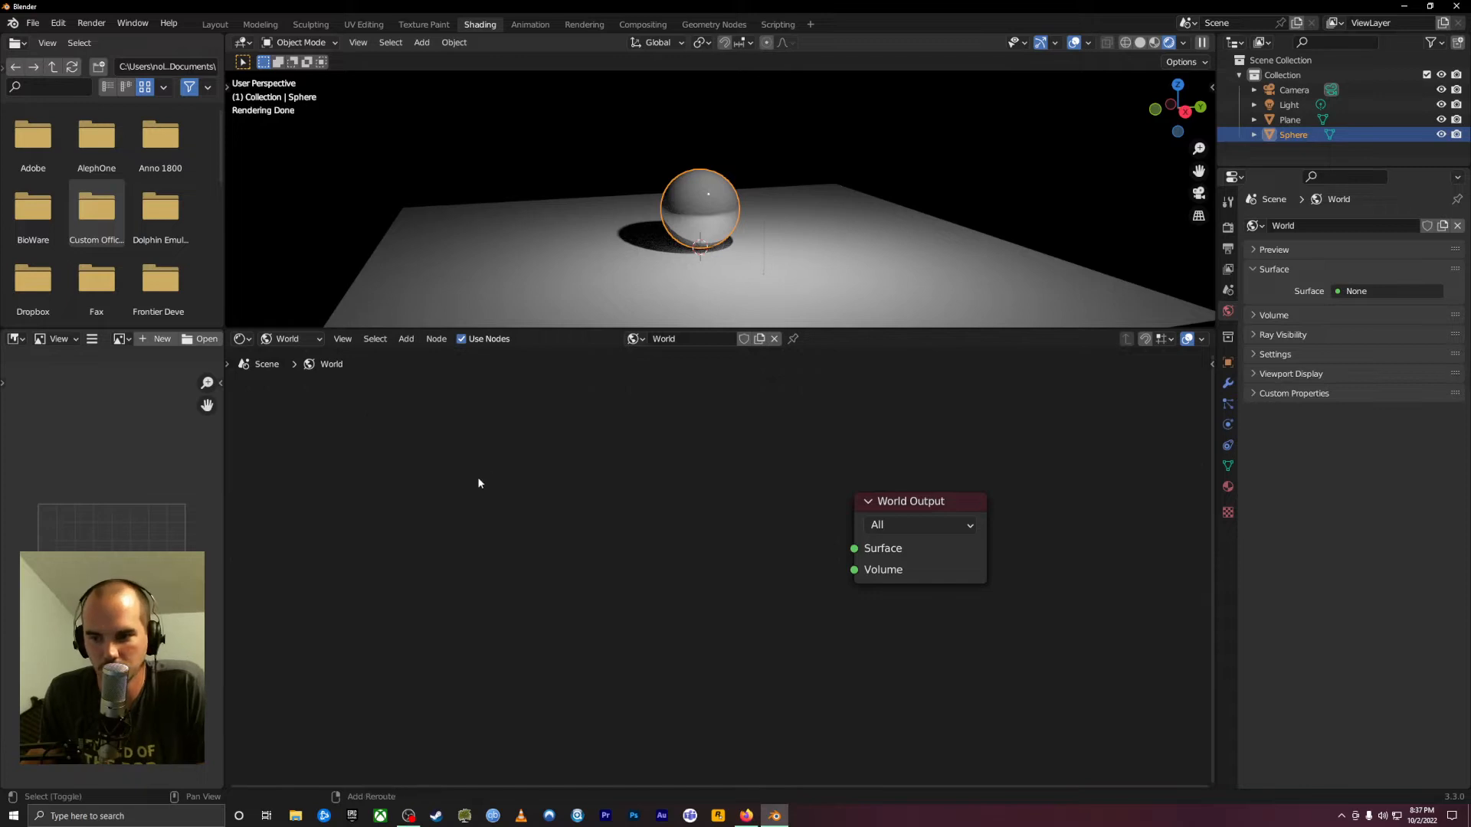
key("shift+a")
mouse_move(427, 568)
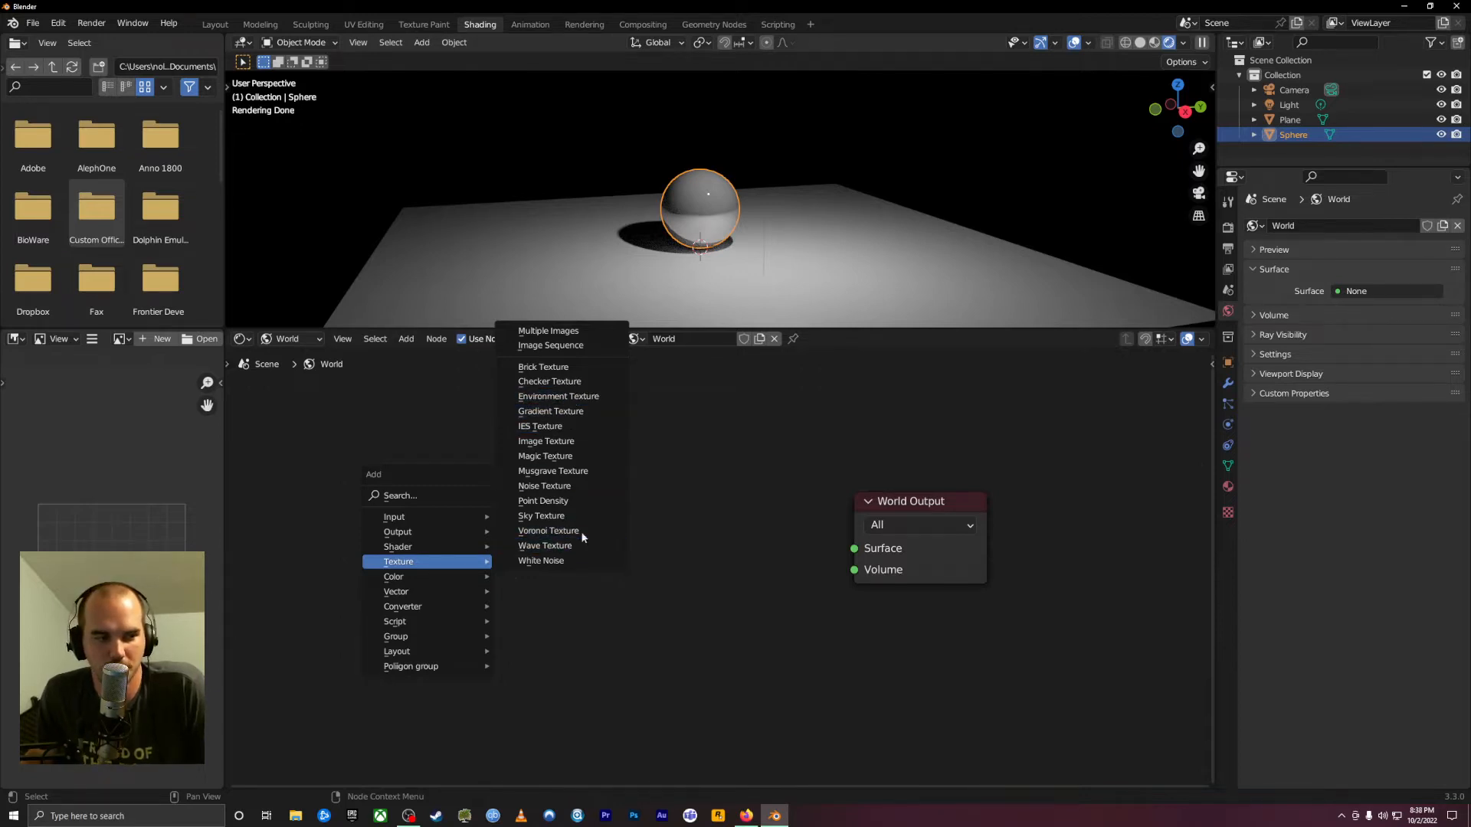
left_click(563, 515)
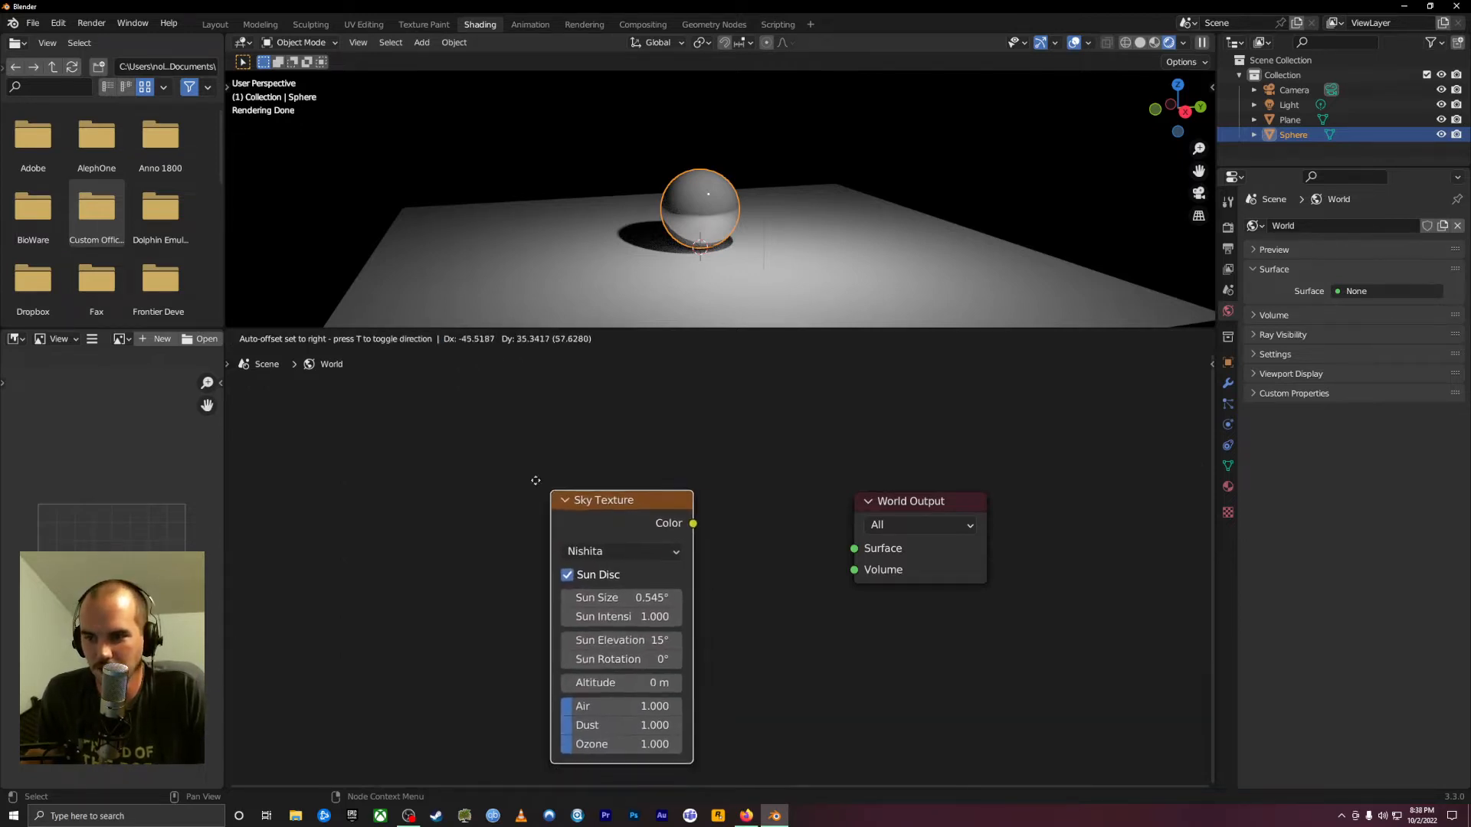
left_click(584, 472)
left_click_drag(582, 469, 848, 551)
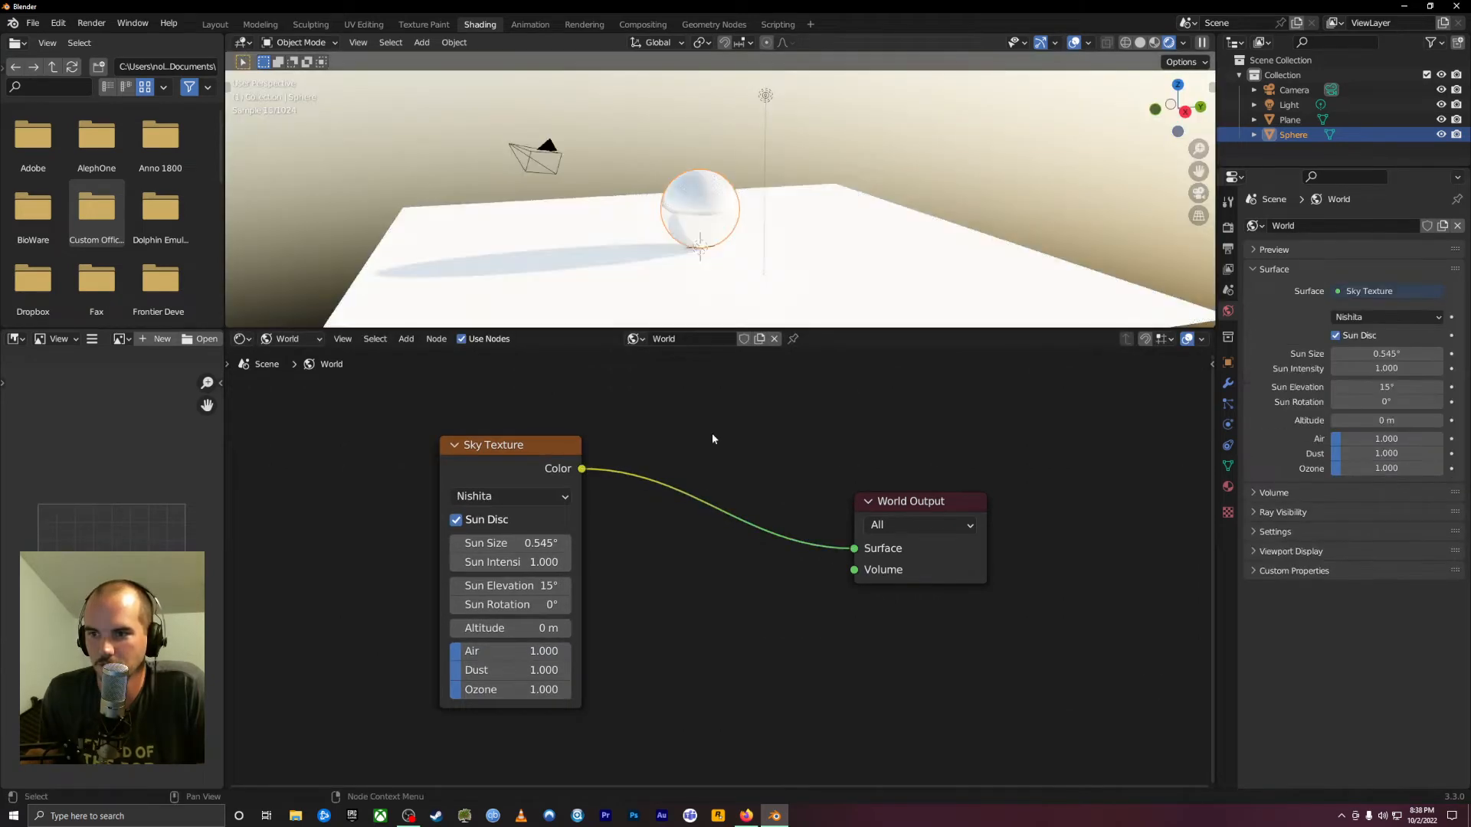
Turn off the Sky Texture's Sun Disc and inspect the sphere's sky reflection up close
scroll(775, 260, "down", 2)
middle_click_drag(781, 265, 843, 218)
scroll(773, 247, "up", 8)
mouse_move(772, 247)
middle_mouse_down()
mouse_move(784, 303)
mouse_move(774, 227)
middle_mouse_up()
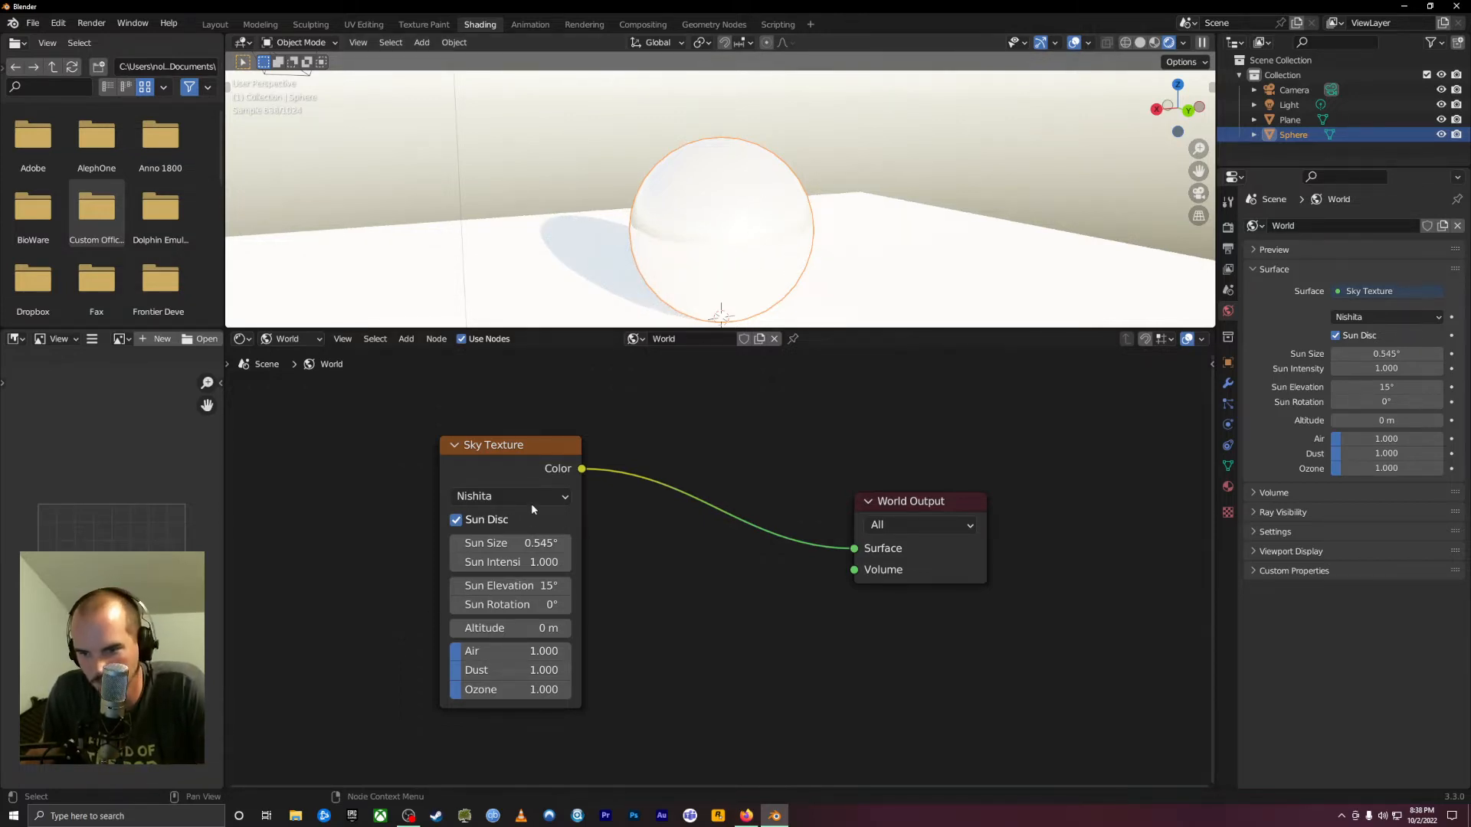
left_click(456, 521)
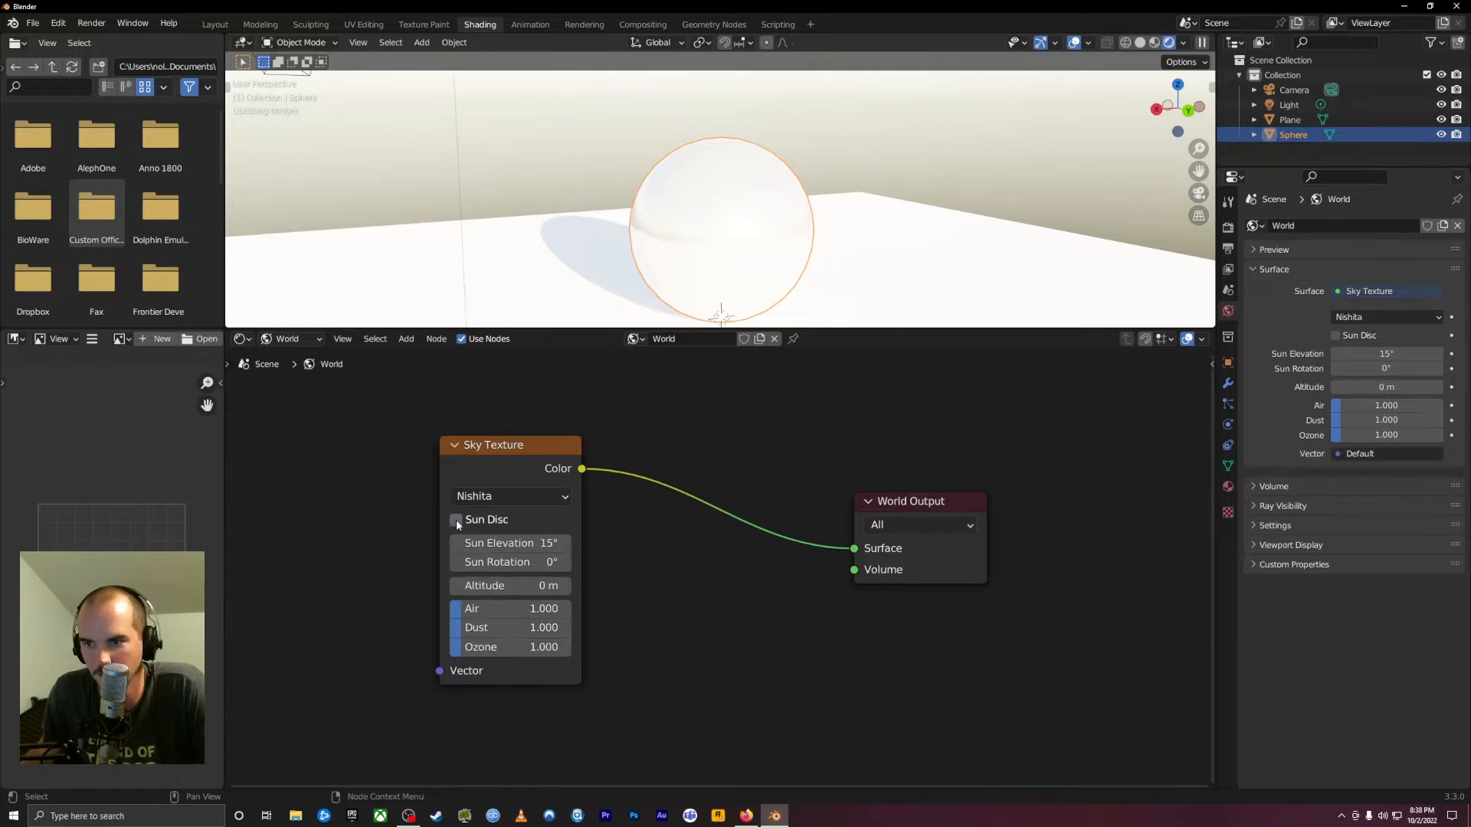
scroll(641, 270, "down", 8)
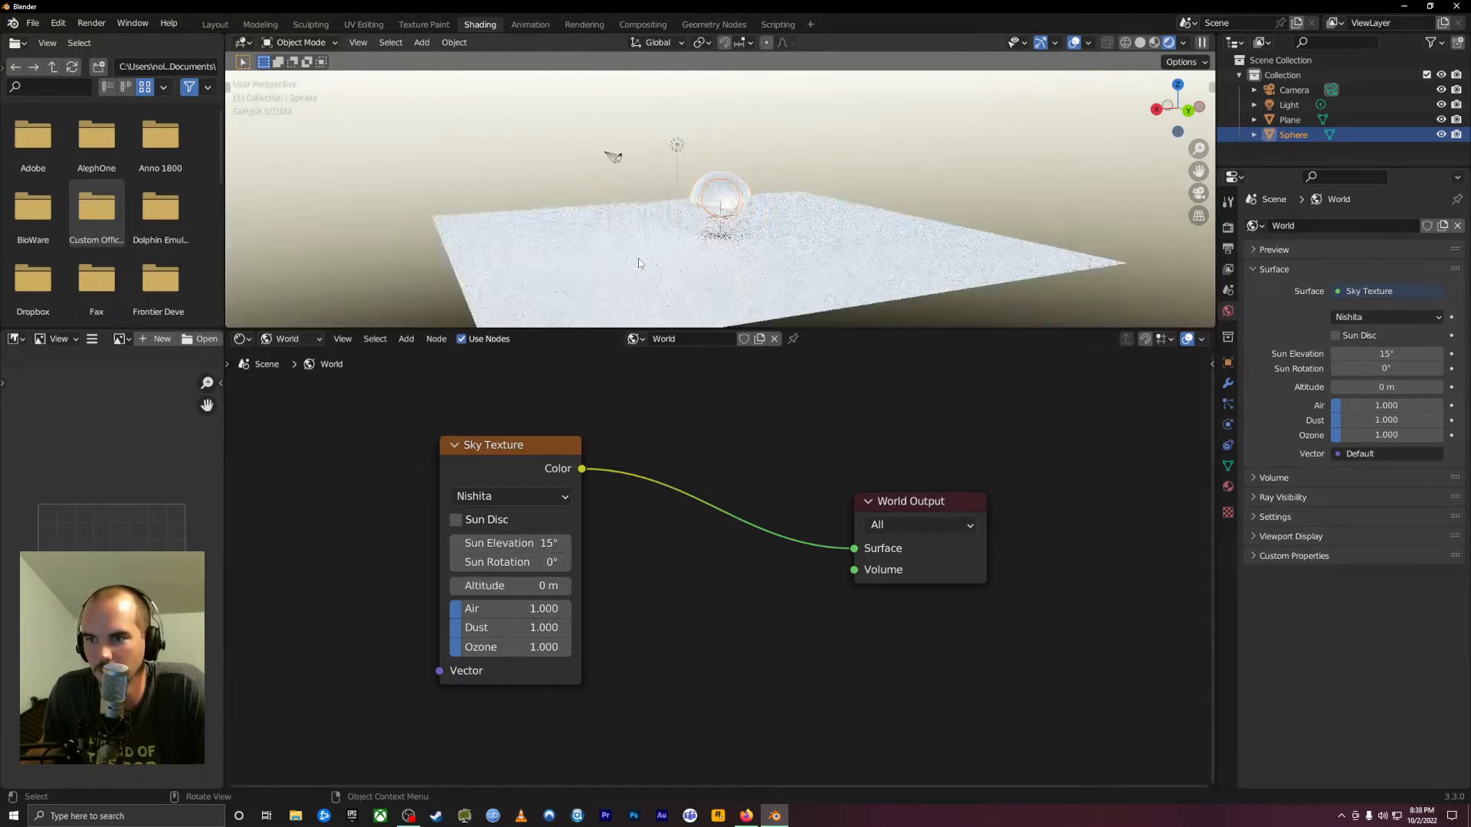
middle_click_drag(637, 259, 685, 243)
scroll(685, 242, "up", 7)
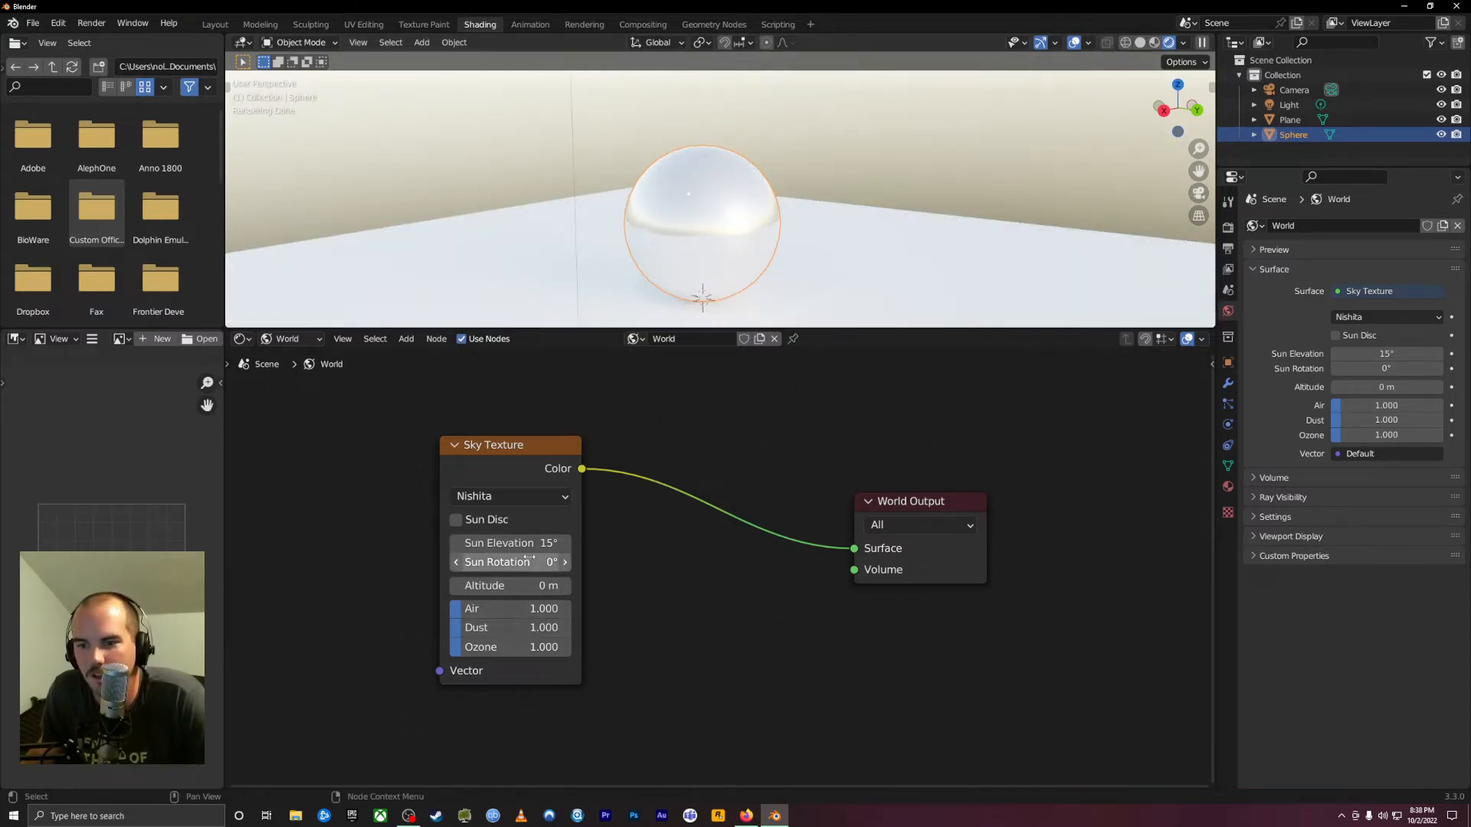
Set the Sky Texture's Sun Elevation to 23.5° and Sun Rotation to -100°
left_click_drag(521, 543, 414, 562)
middle_click_drag(980, 231, 884, 226)
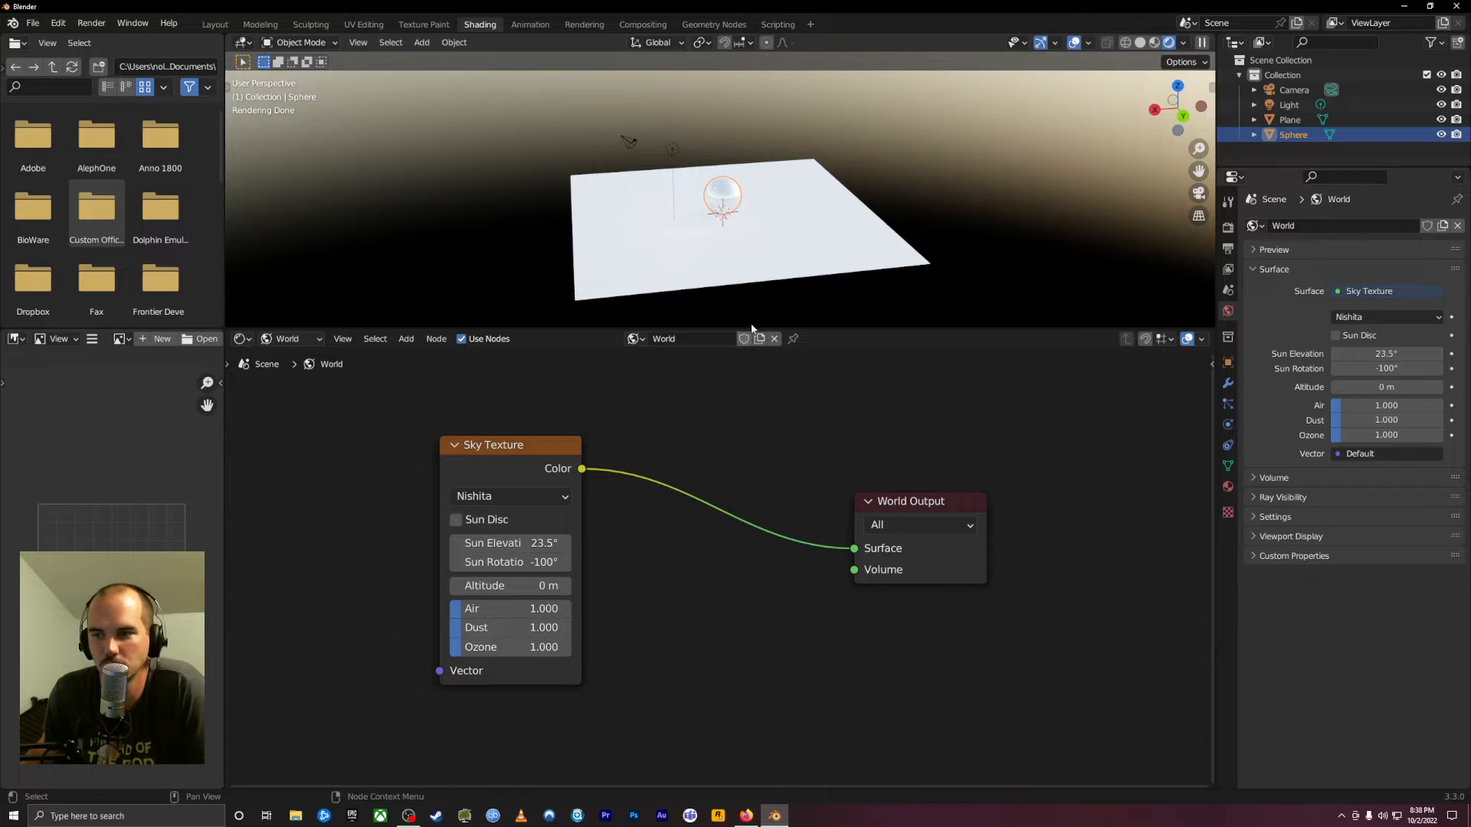
middle_click_drag(747, 318, 722, 283)
Set the Sky Texture's Air to 7.168 and Dust to 5.132
scroll(499, 619, "up", 2)
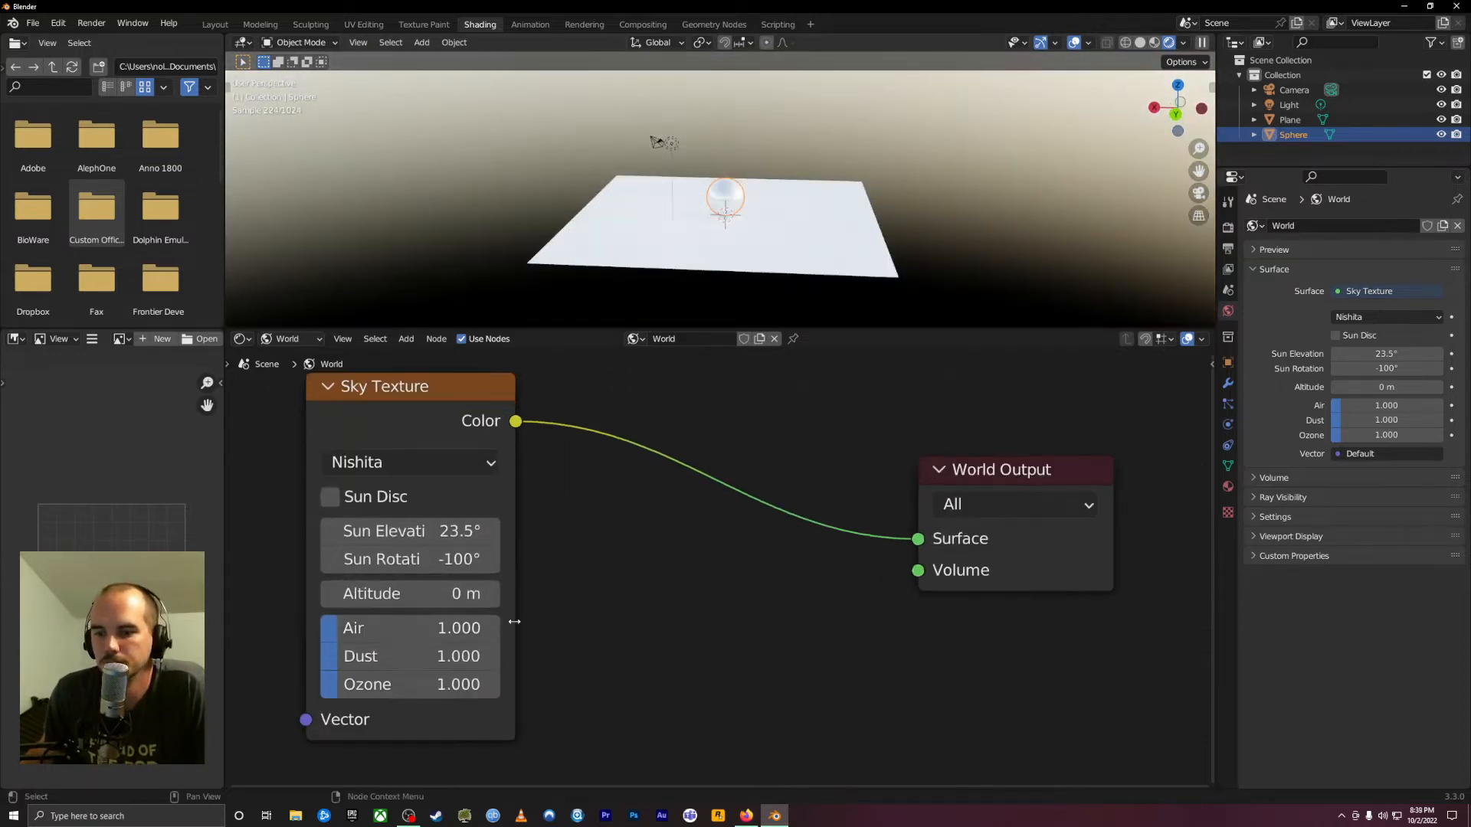
scroll(425, 630, "down", 1)
left_click_drag(443, 622, 544, 624)
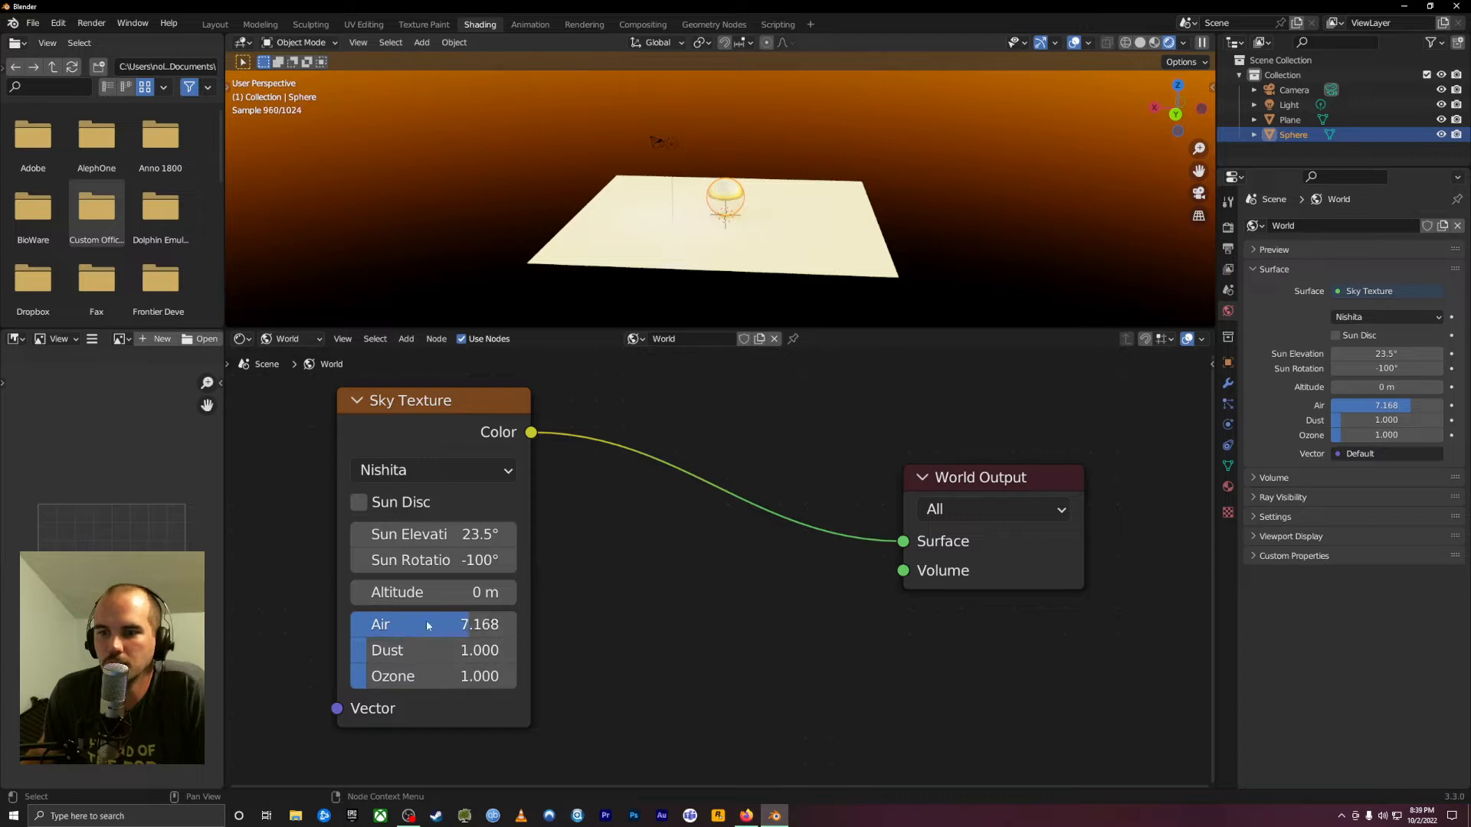
middle_click_drag(793, 306, 749, 295)
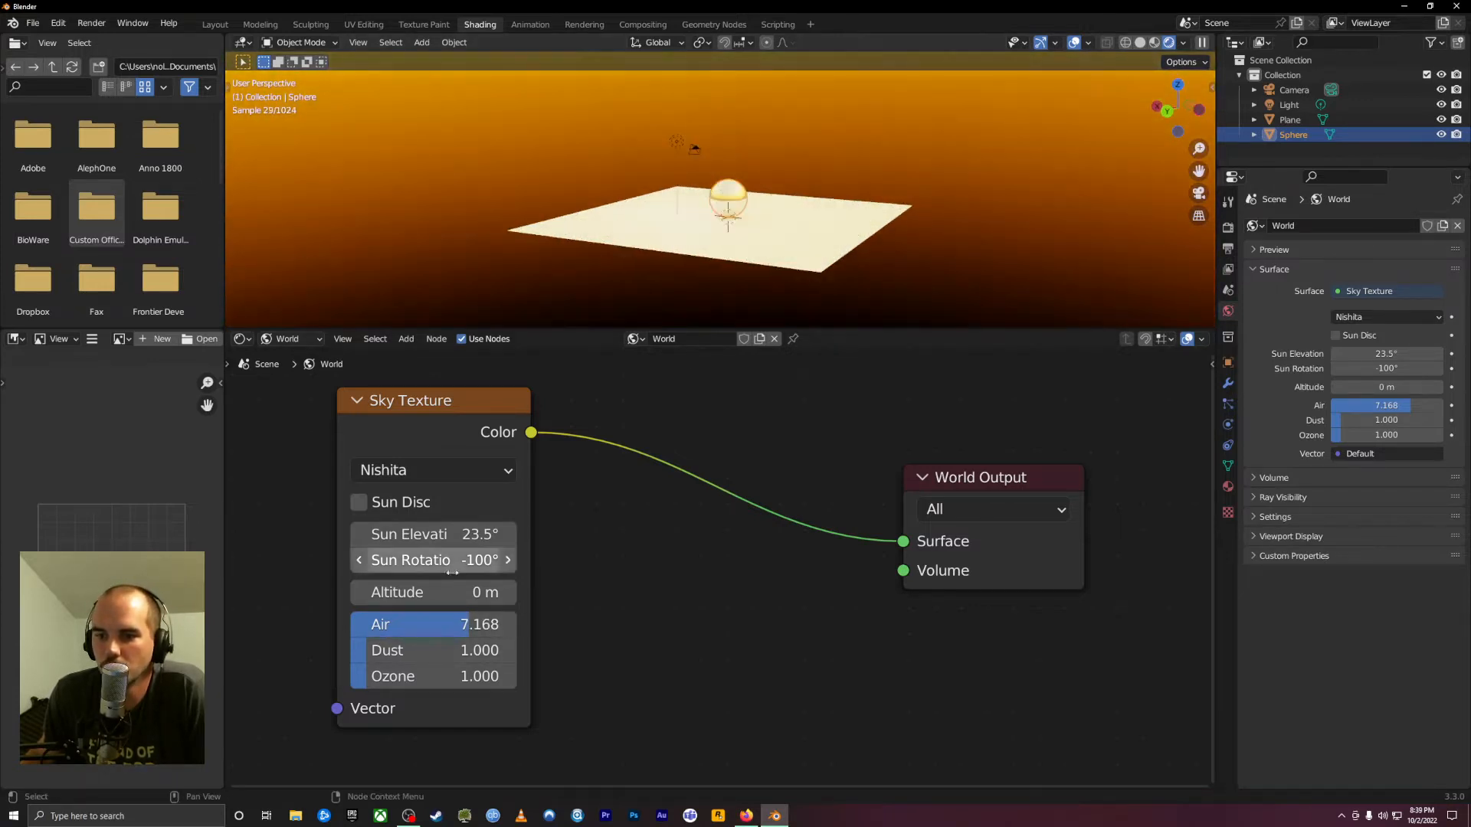
left_click_drag(422, 648, 489, 648)
middle_click_drag(737, 247, 750, 225)
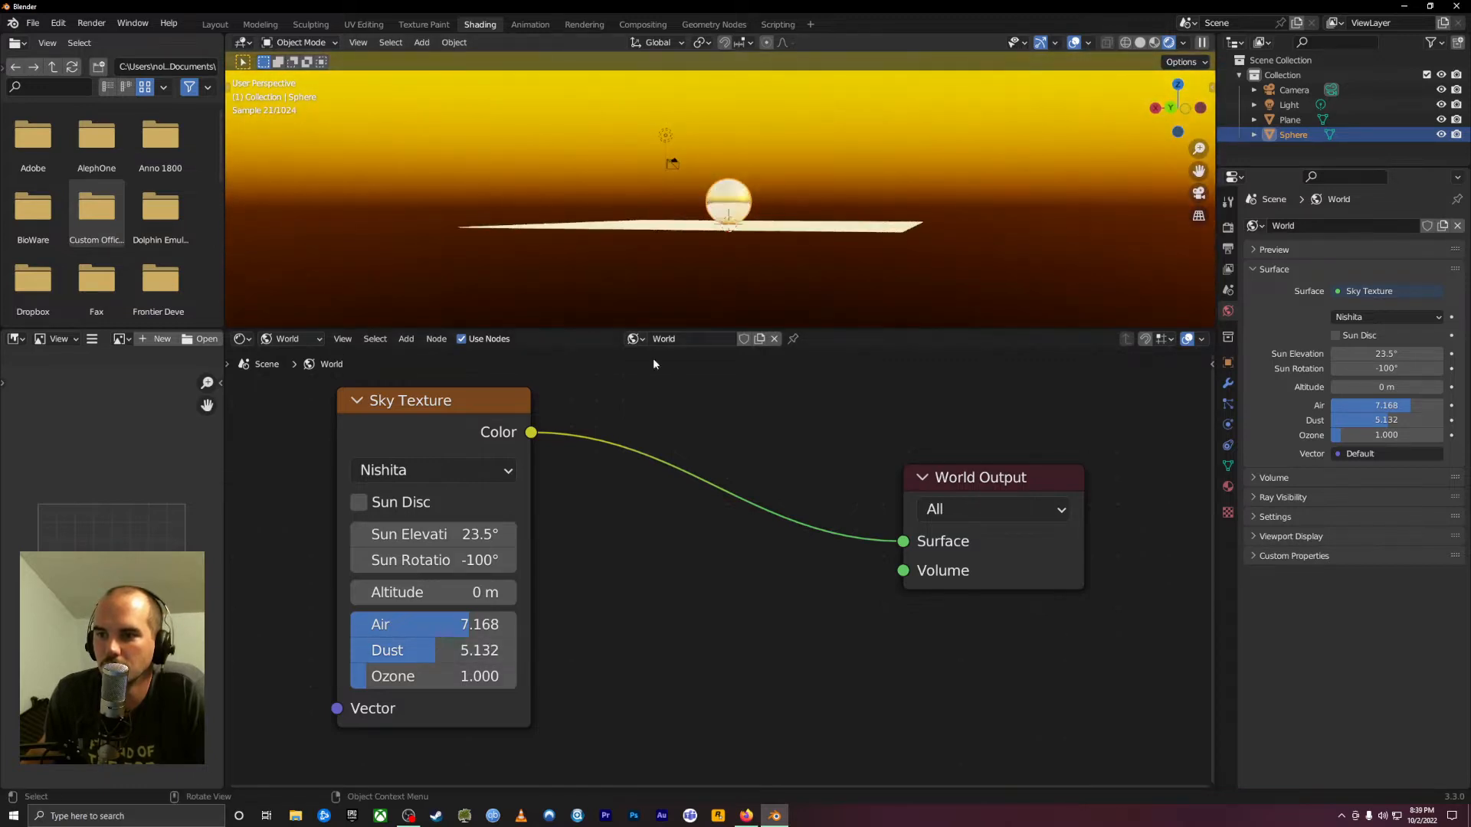
Set the Sky Texture's Ozone to 1.479 and Altitude to 60 m
left_click_drag(448, 676, 551, 676)
type("1.479")
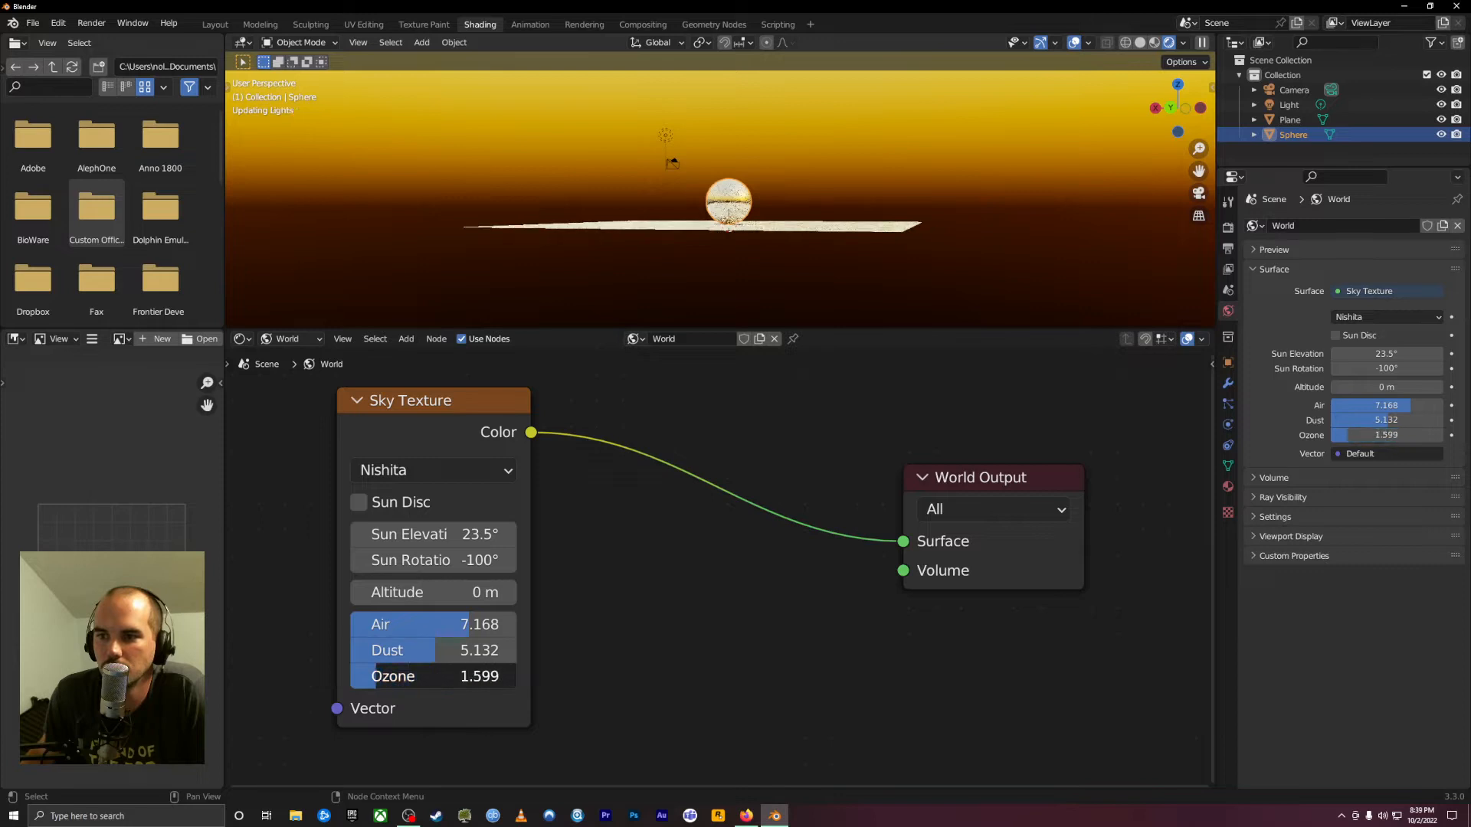
key("Return")
middle_click_drag(684, 151, 680, 181)
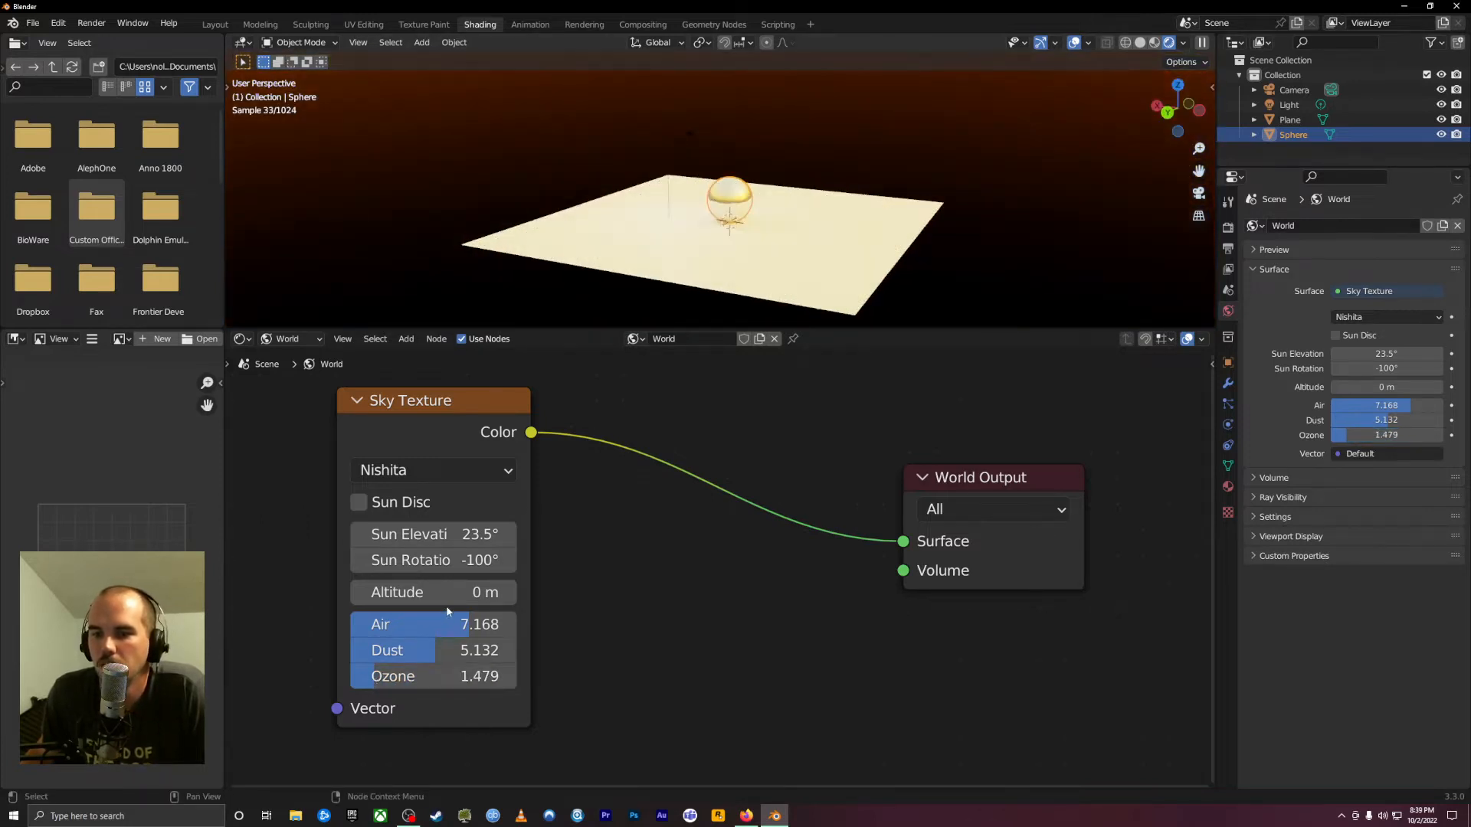
left_click_drag(433, 592, 498, 592)
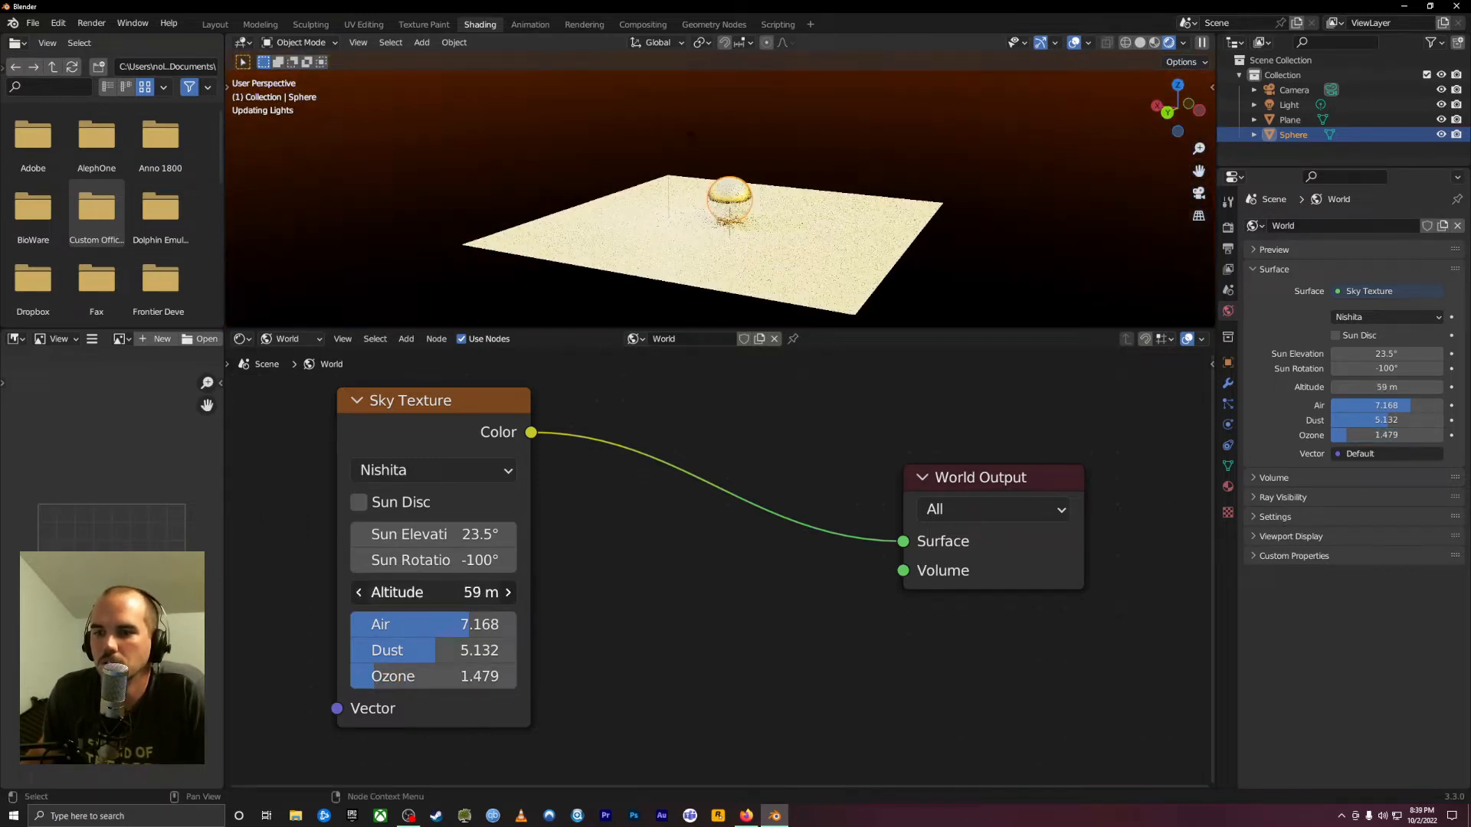
Change the Sky Texture's sky type to Preetham
left_click(456, 471)
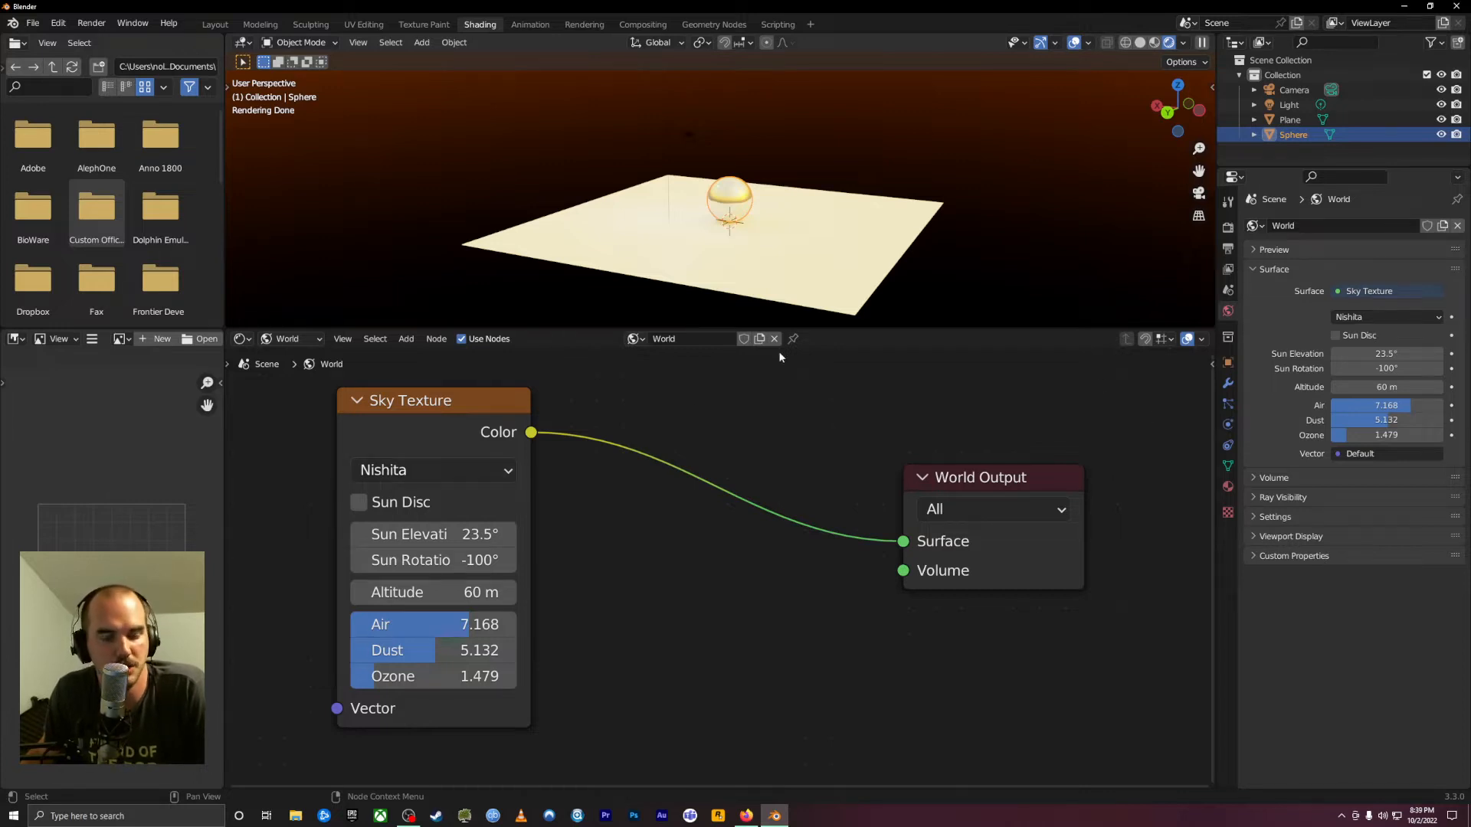
left_click(466, 473)
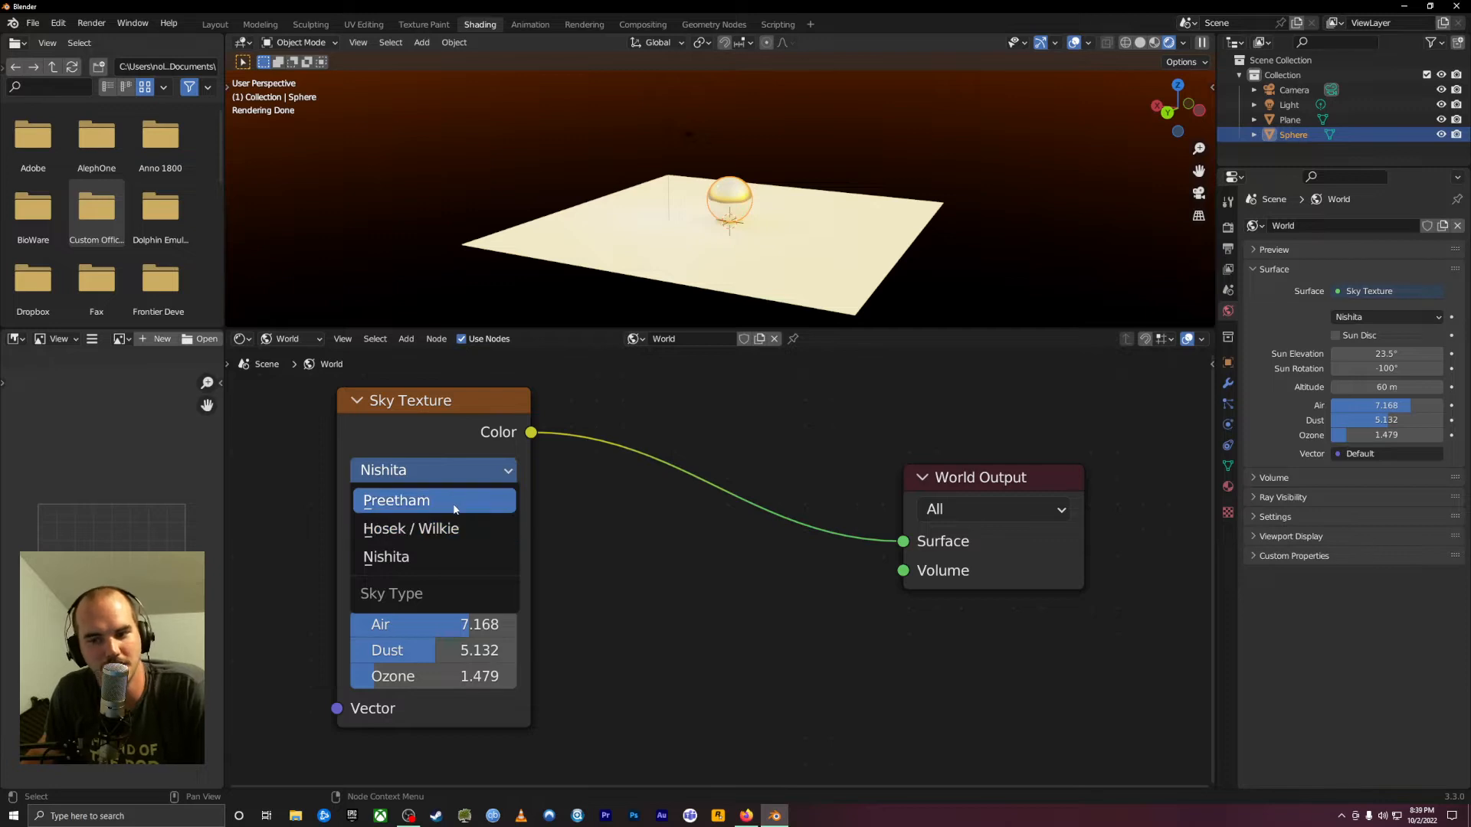
left_click(485, 471)
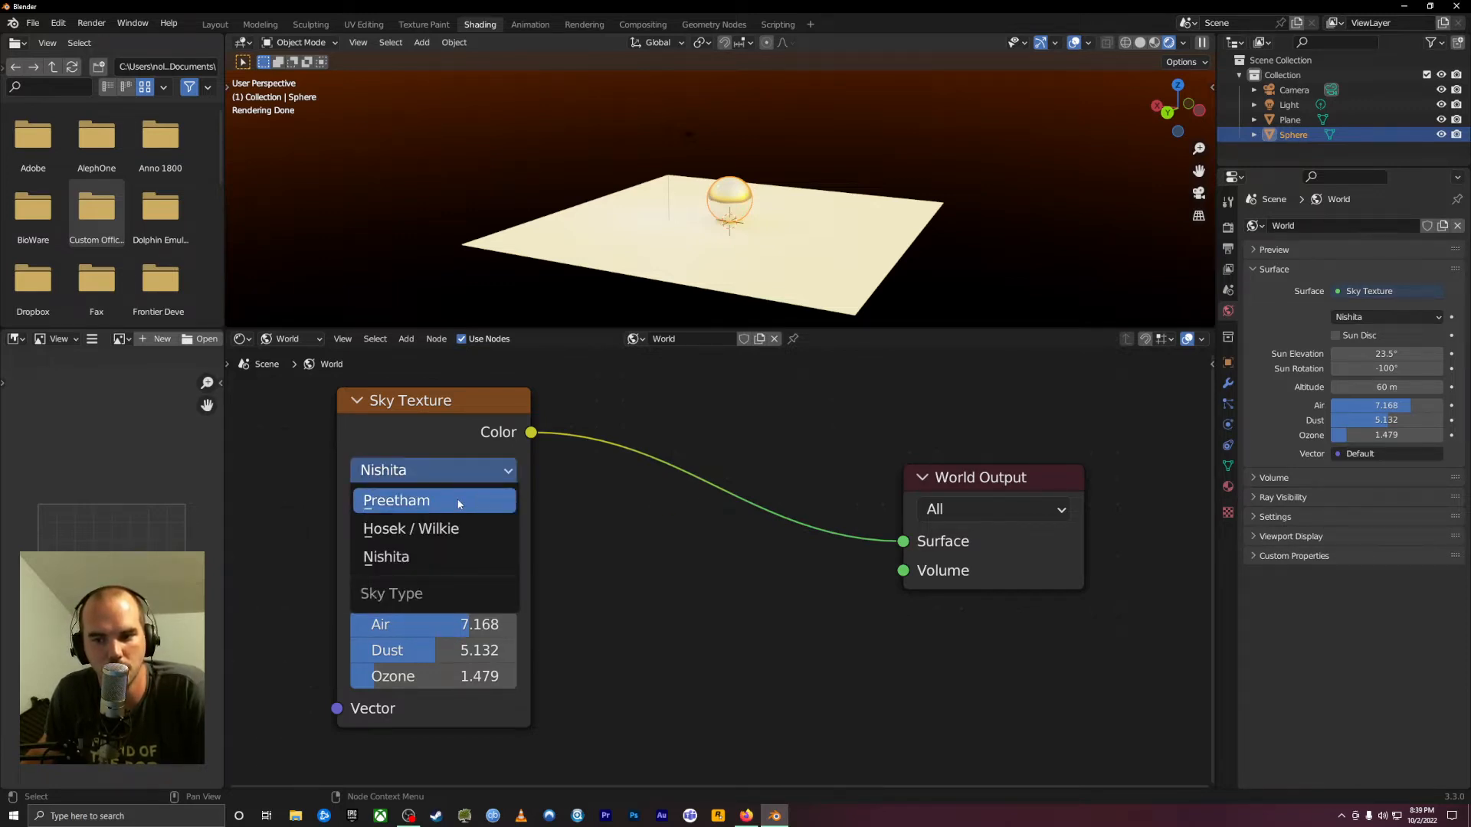
left_click(459, 501)
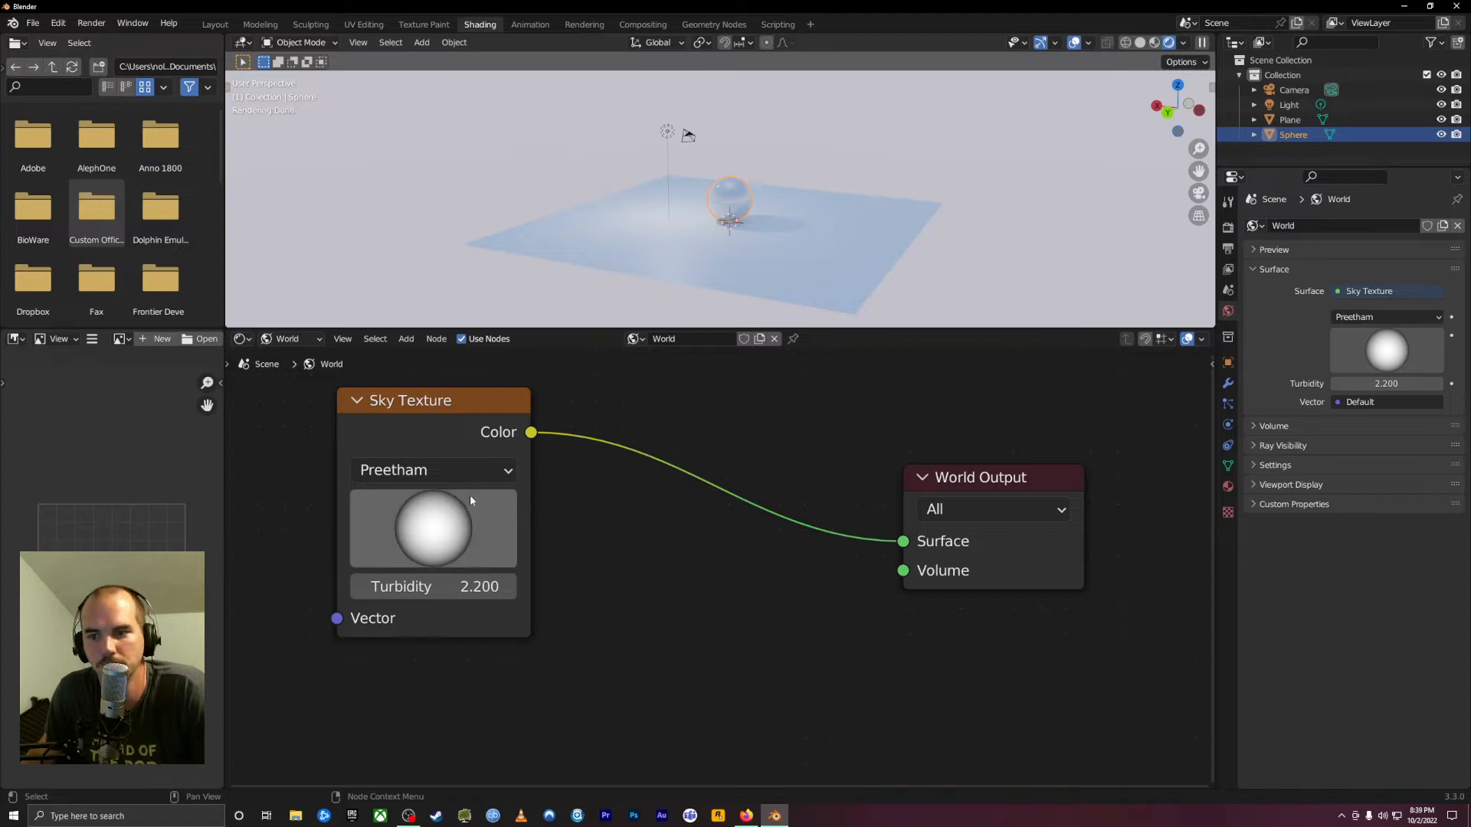
Change the sky type to Hosek / Wilkie and examine the sphere's lighting and shadow from another angle
left_click(491, 477)
left_click(470, 527)
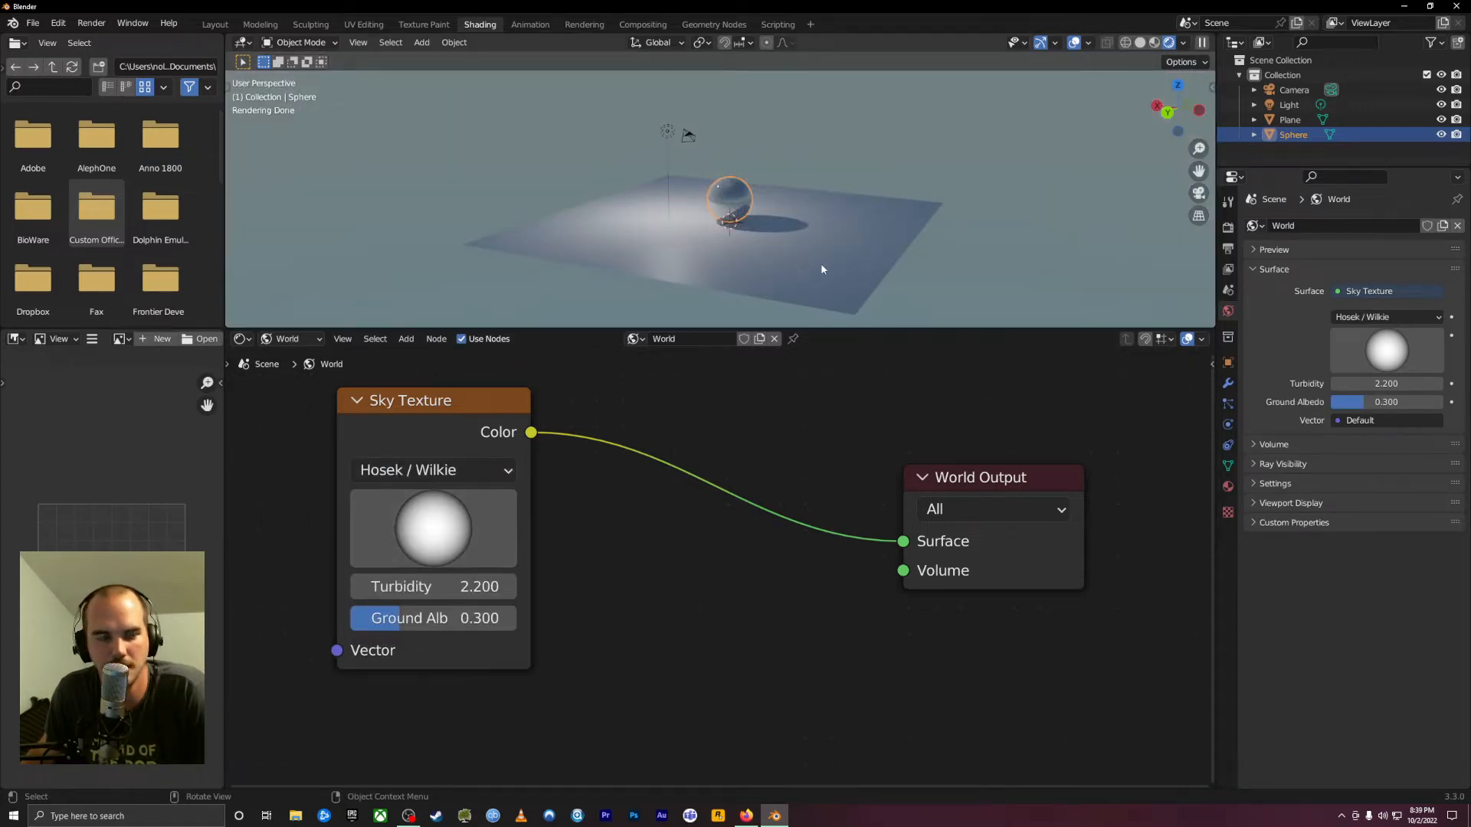
middle_click_drag(821, 263, 579, 250)
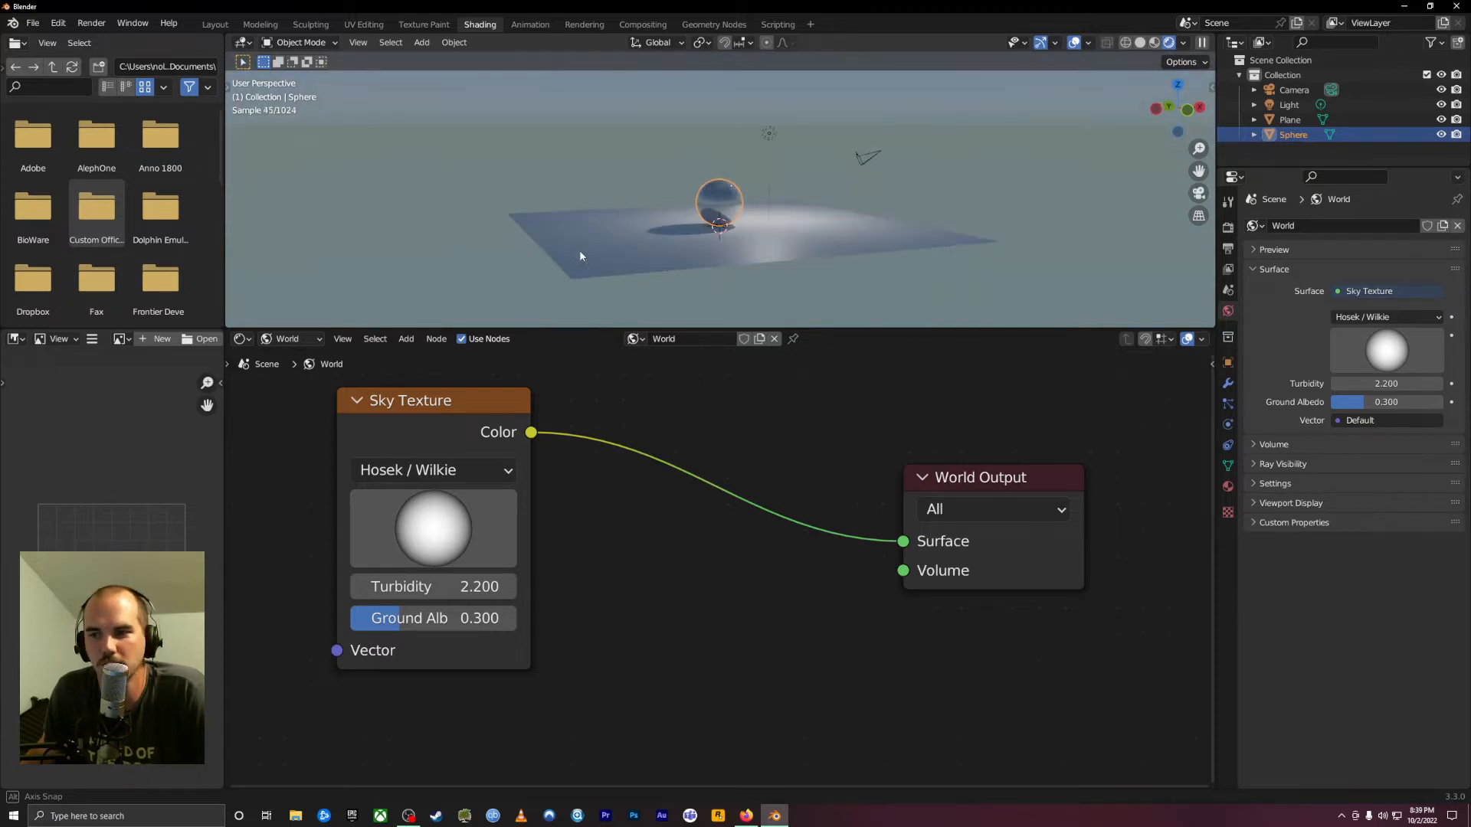
scroll(812, 217, "up", 4)
middle_click_drag(811, 216, 784, 234)
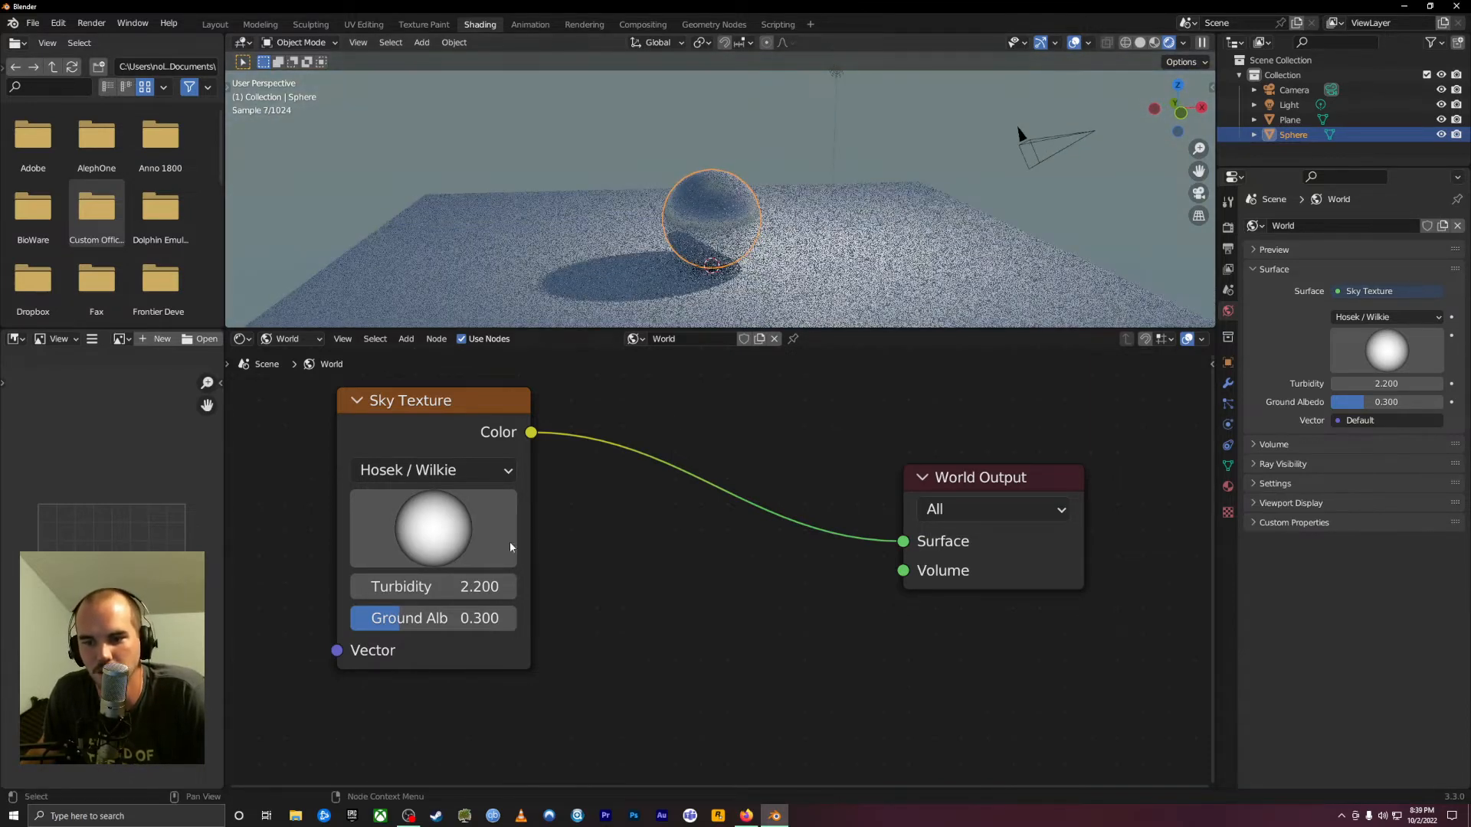
Choose Hosek / Wilkie again as the sky type, and switch it back to Nishita
left_click(470, 480)
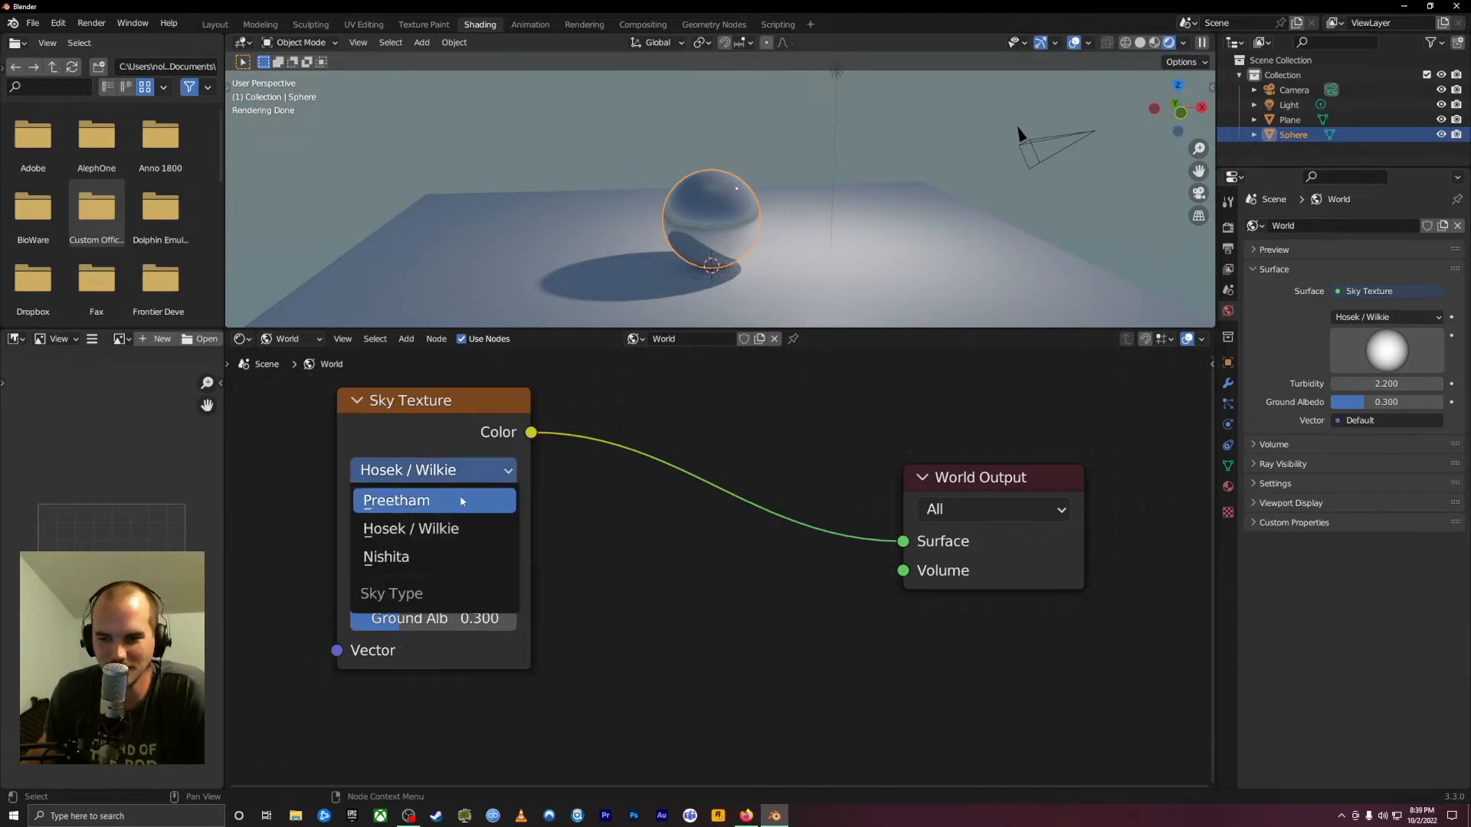
left_click(462, 524)
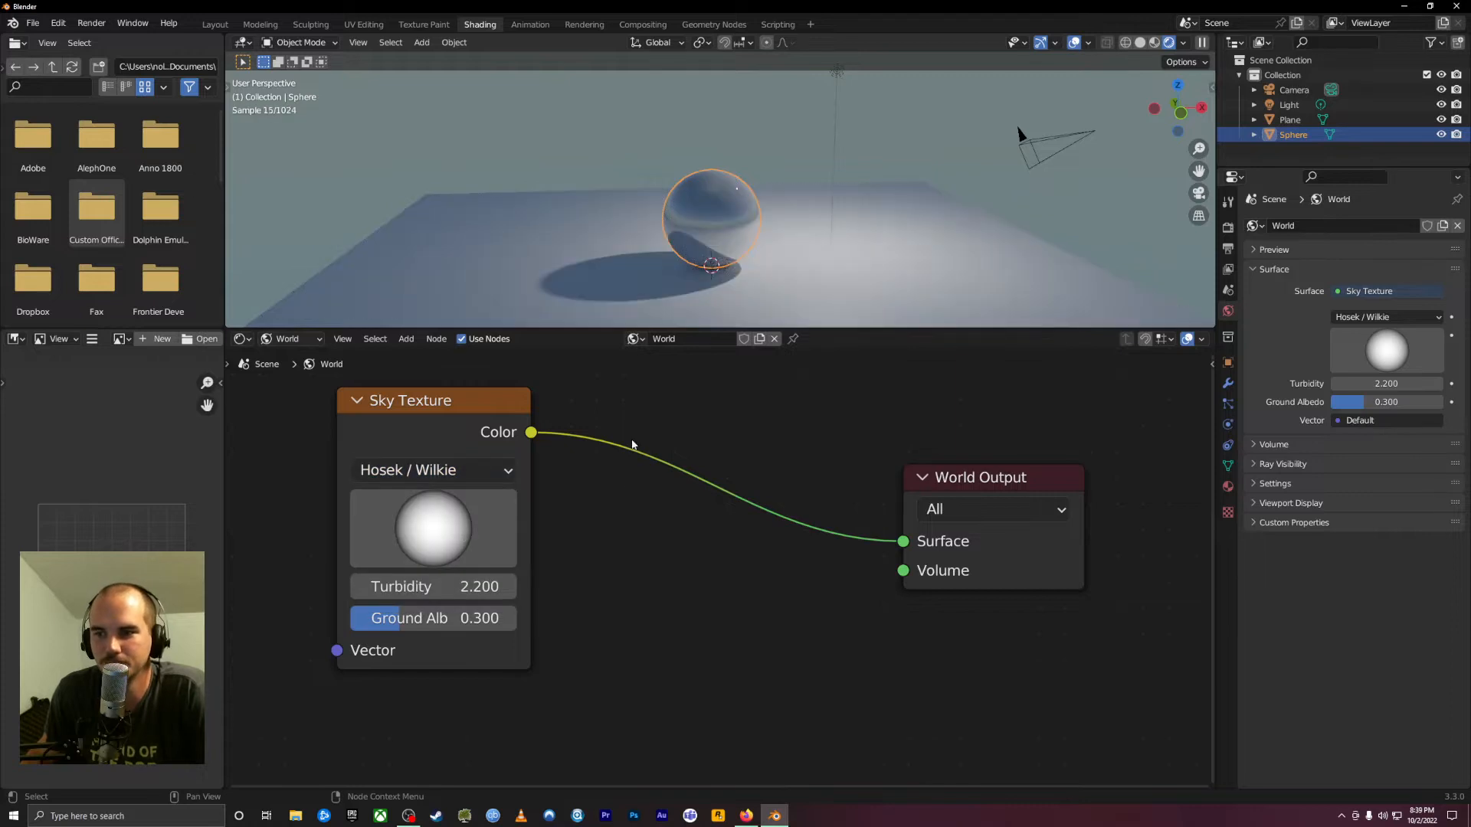
left_click(484, 475)
left_click(429, 560)
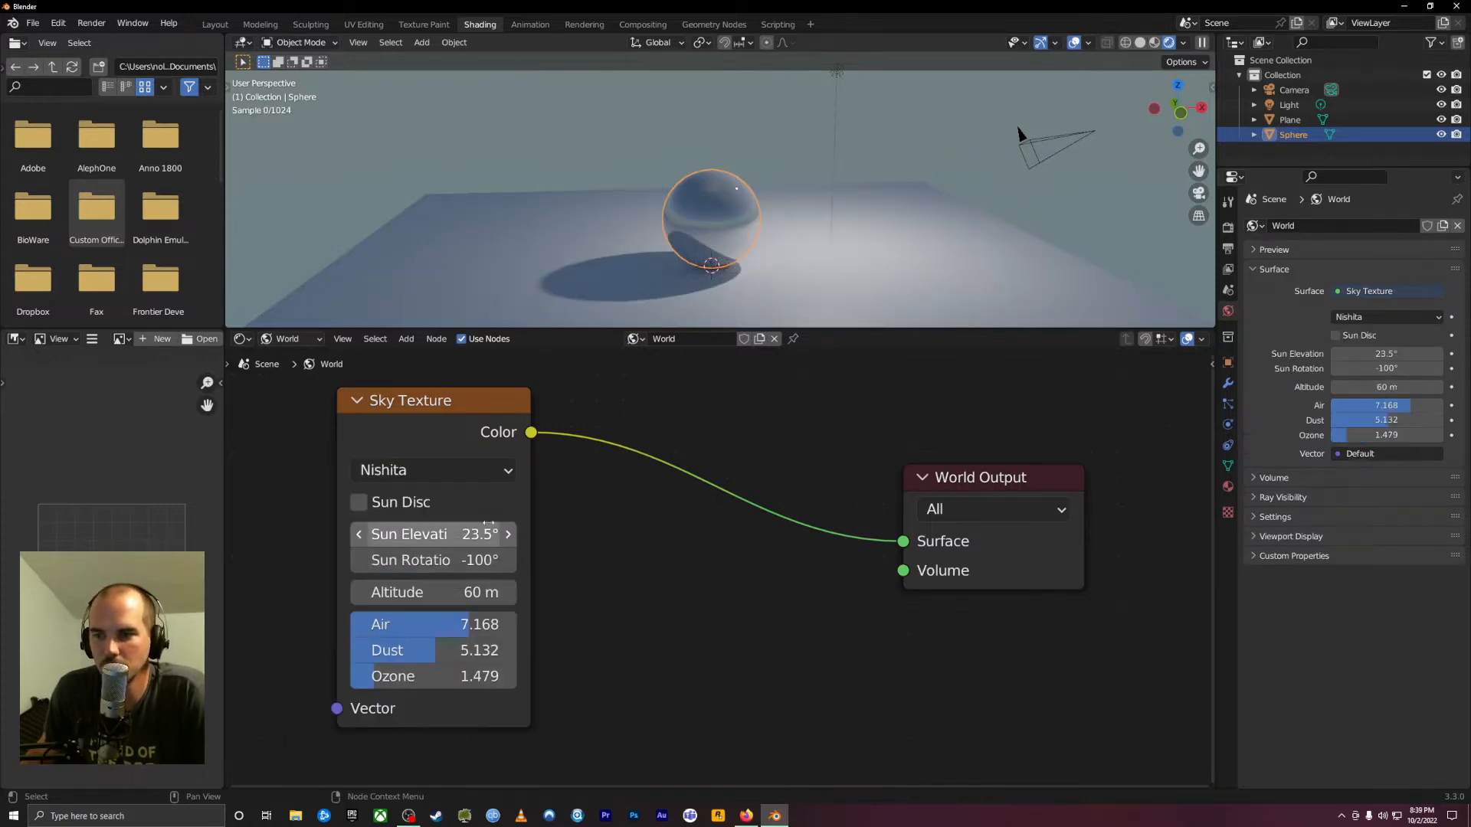
Replace the Sky Texture with a Voronoi Texture node and link its Color output to the World Output's Surface
left_click_drag(343, 427, 353, 445)
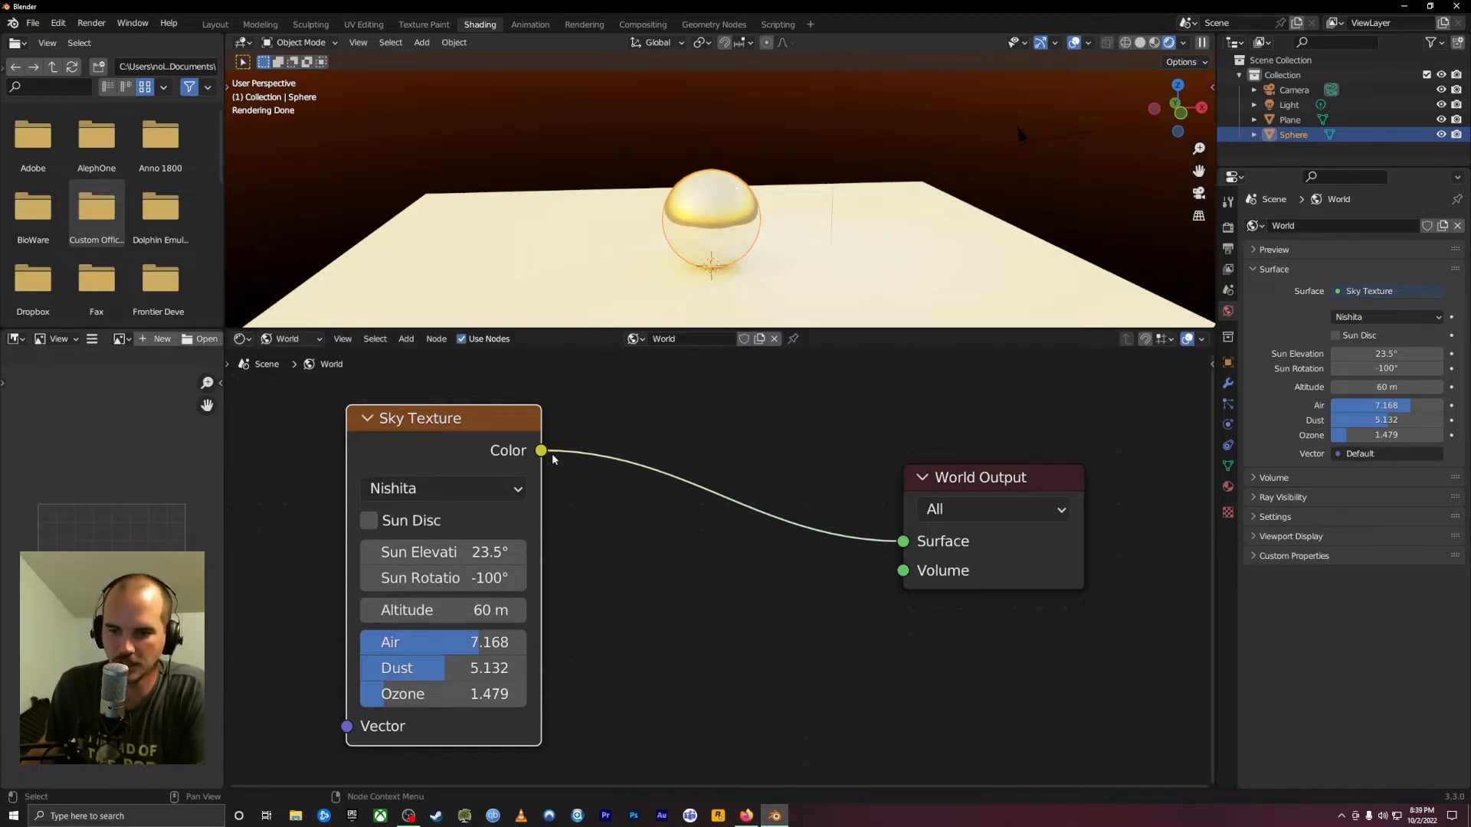
key("Delete")
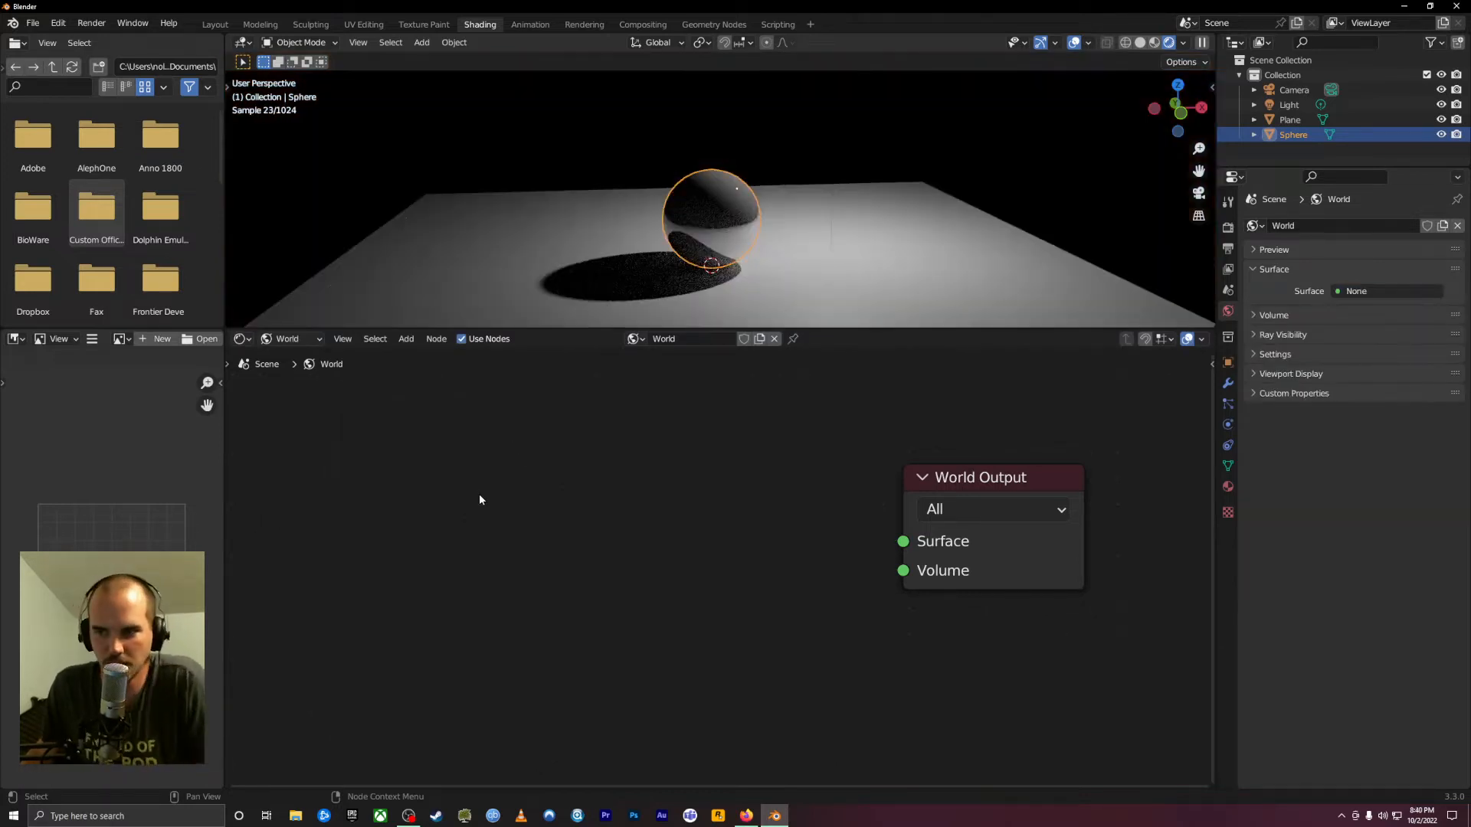
key("shift+a")
mouse_move(480, 490)
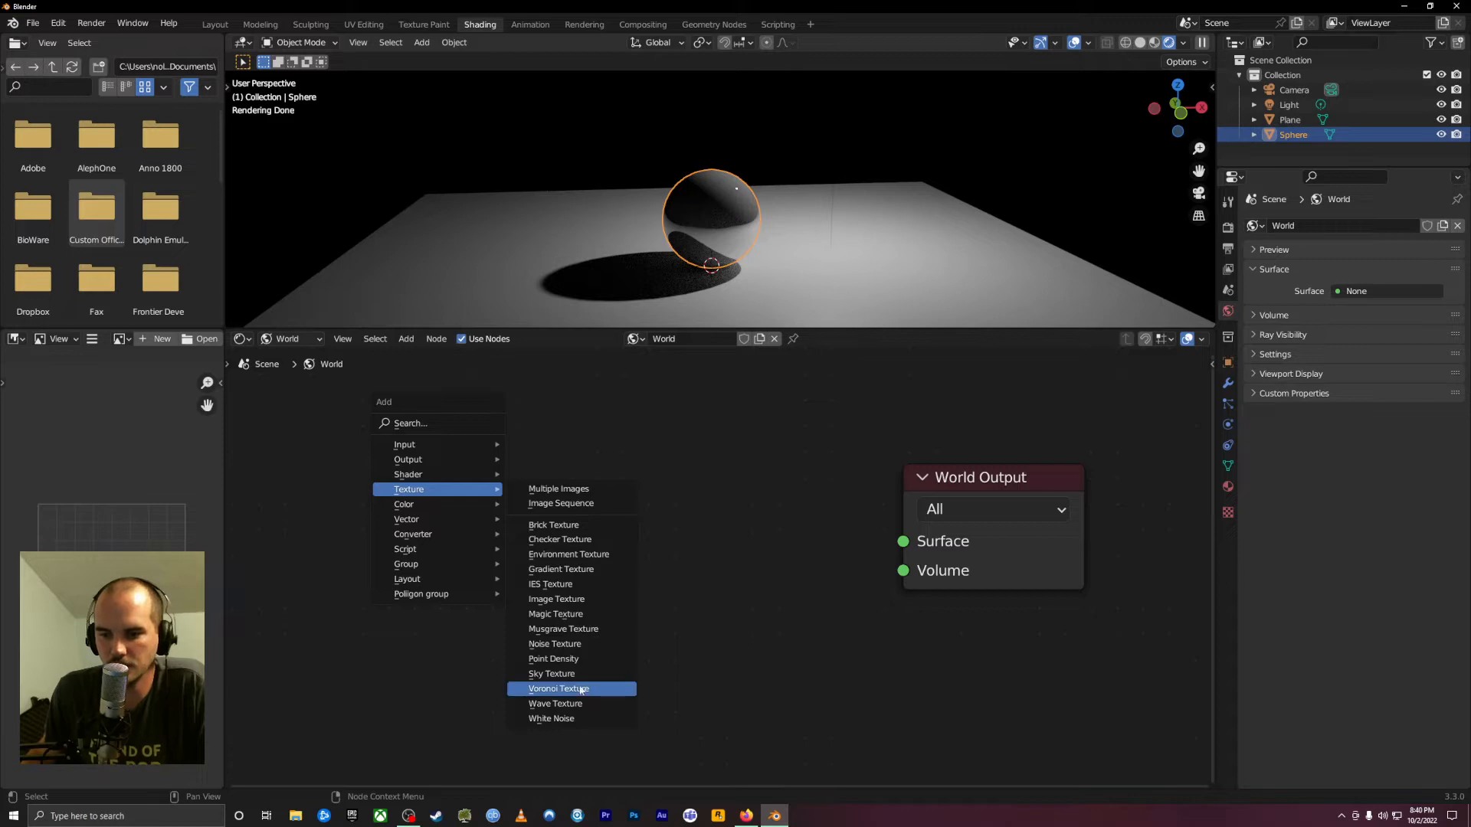
left_click(584, 689)
left_click(467, 443)
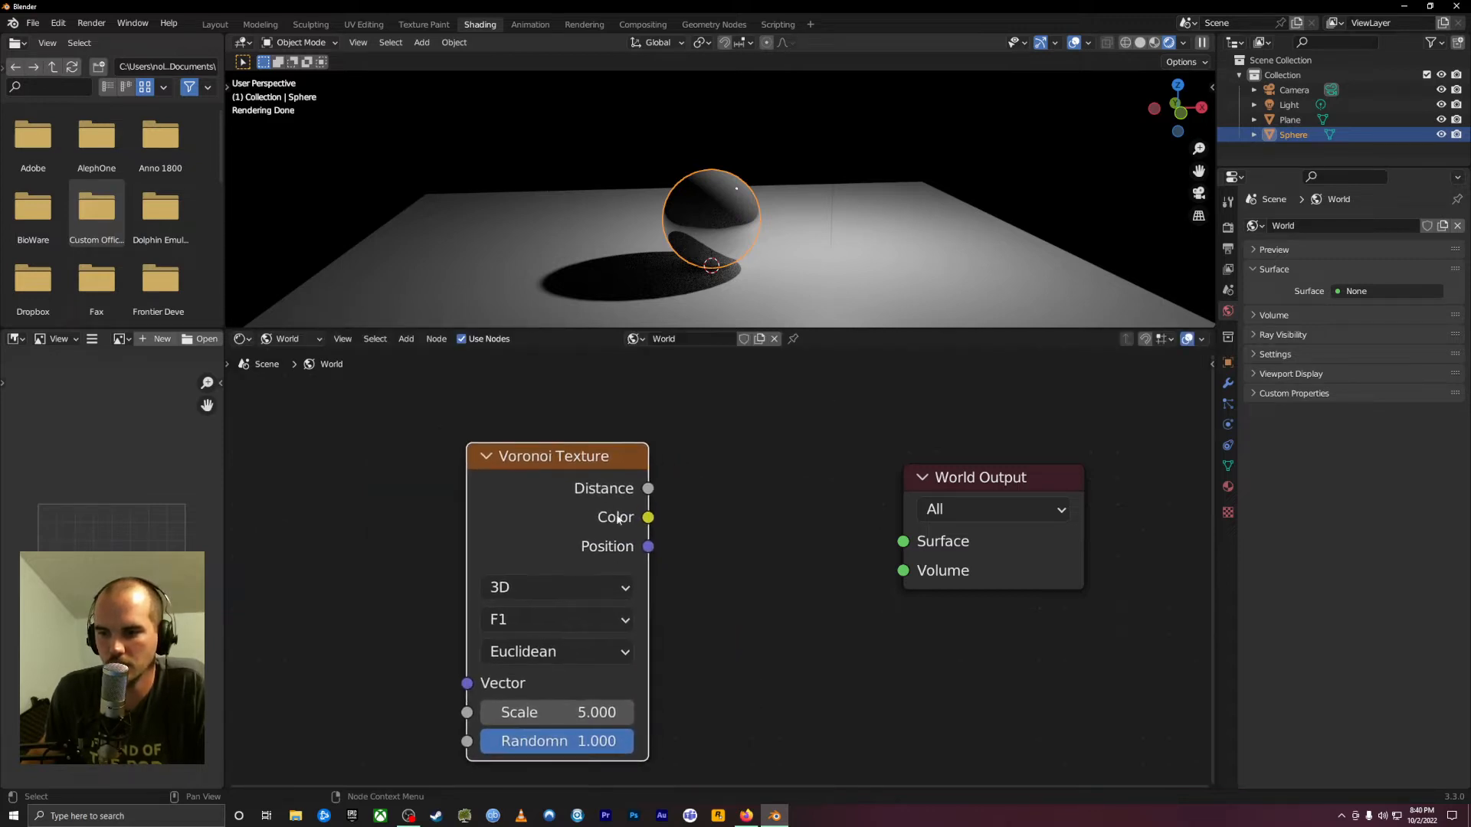
left_click_drag(648, 517, 903, 550)
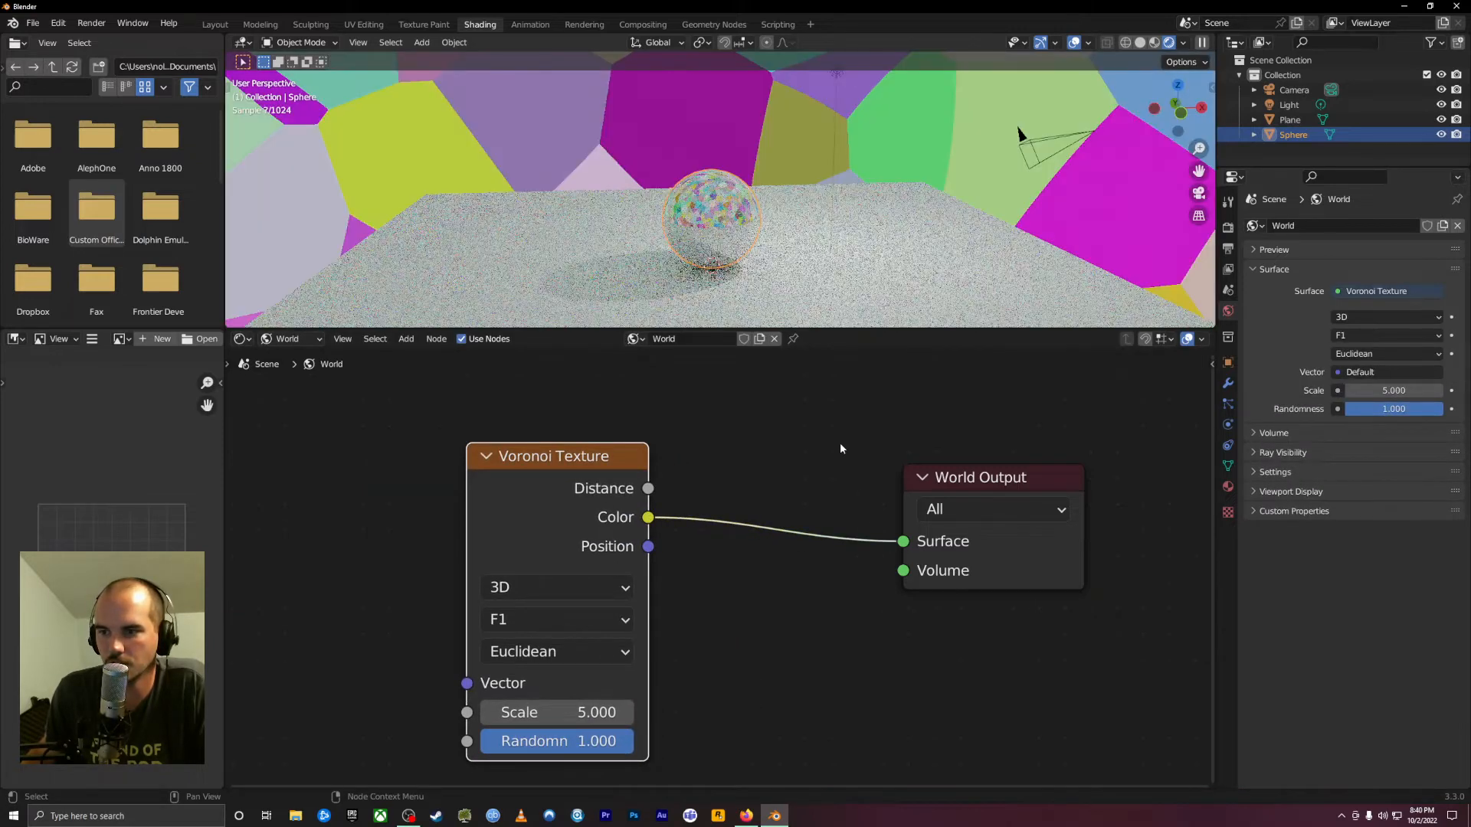
Replace the Voronoi Texture with a Sky Texture node and link its Color output to the World Output's Surface
middle_click_drag(1017, 264, 860, 265)
scroll(862, 266, "down", 3)
scroll(860, 265, "up", 4)
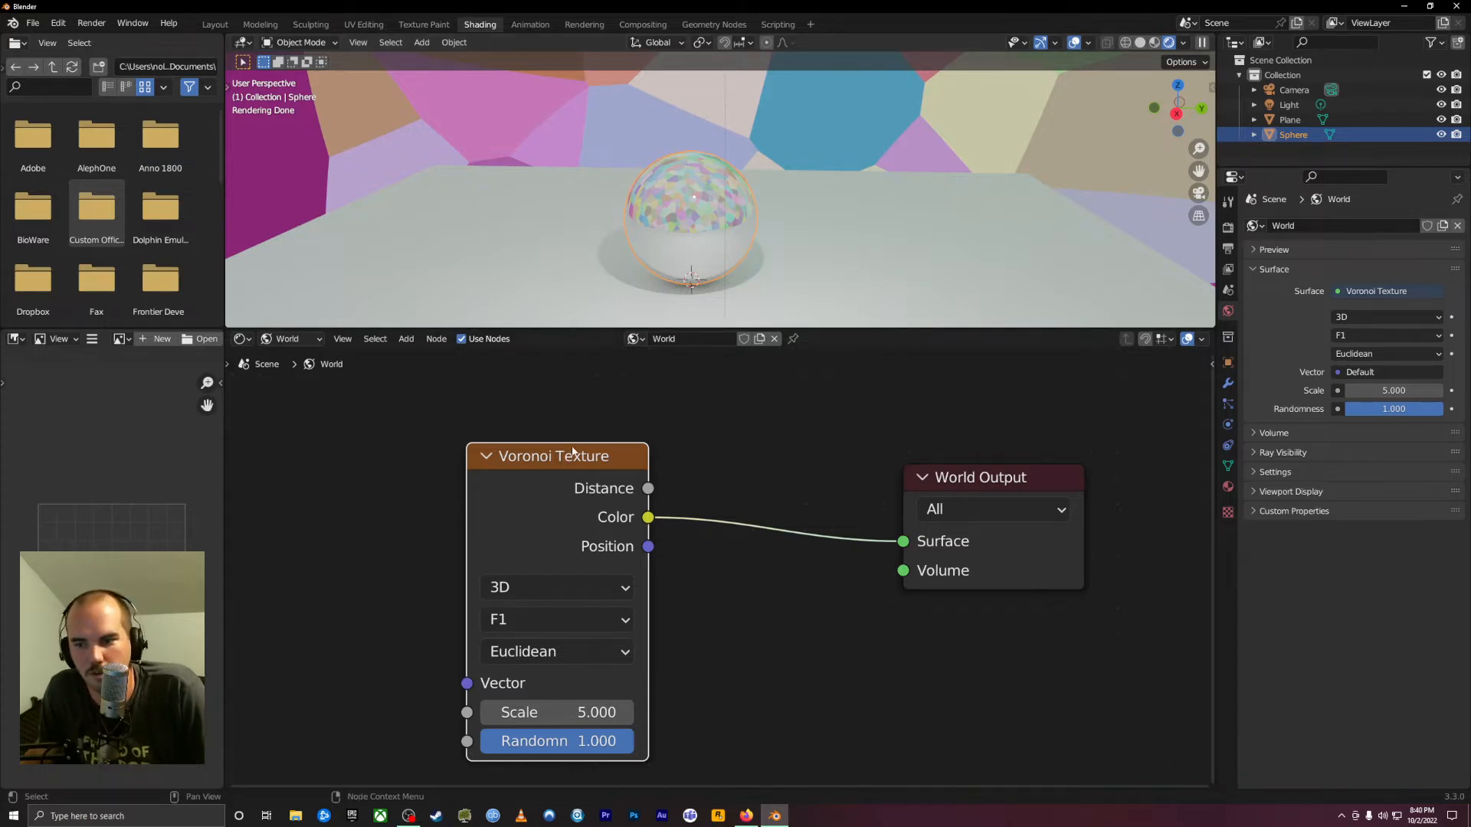
key("x")
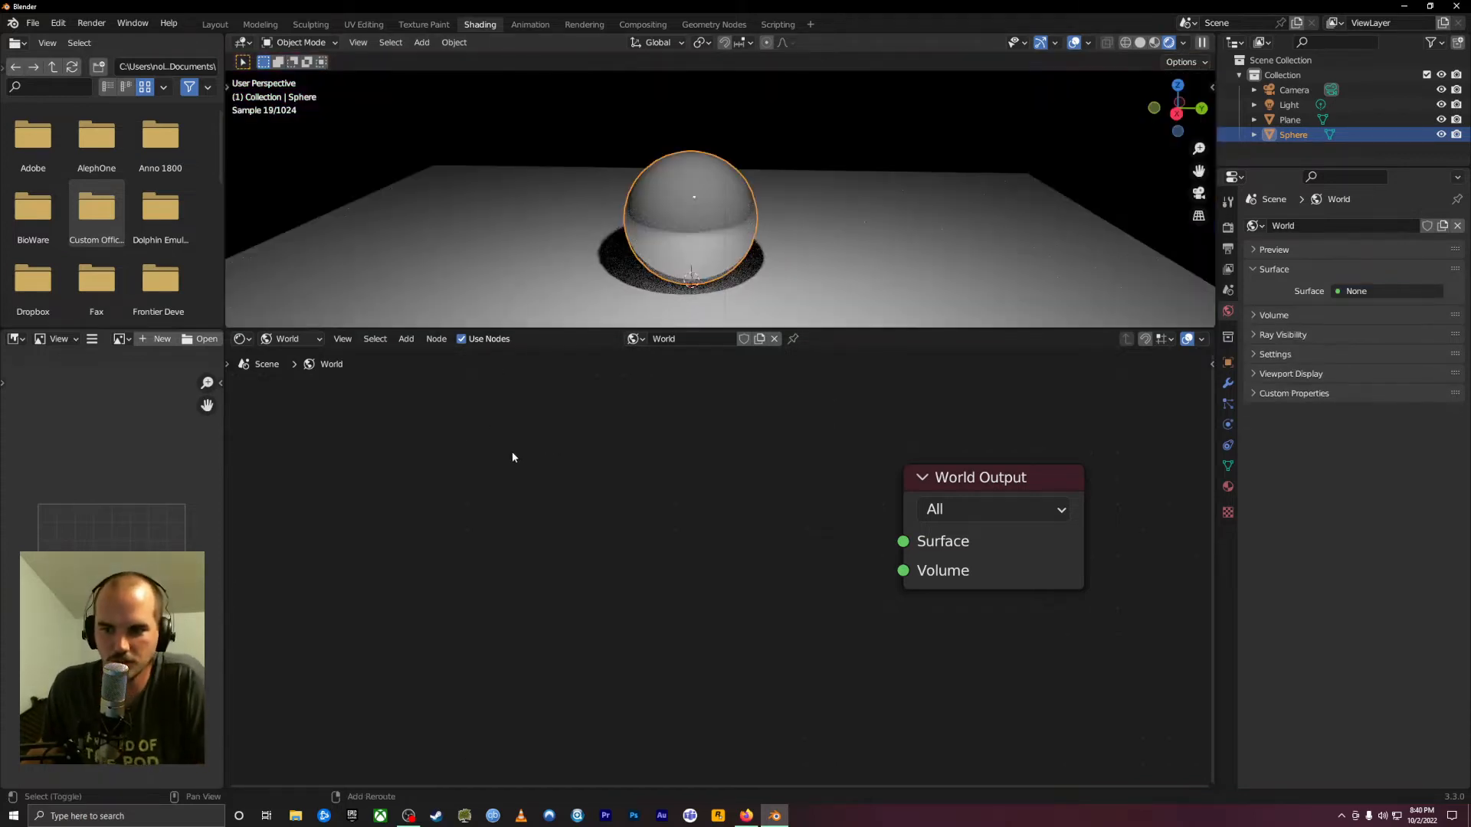
key("shift+a")
mouse_move(512, 457)
left_click(605, 637)
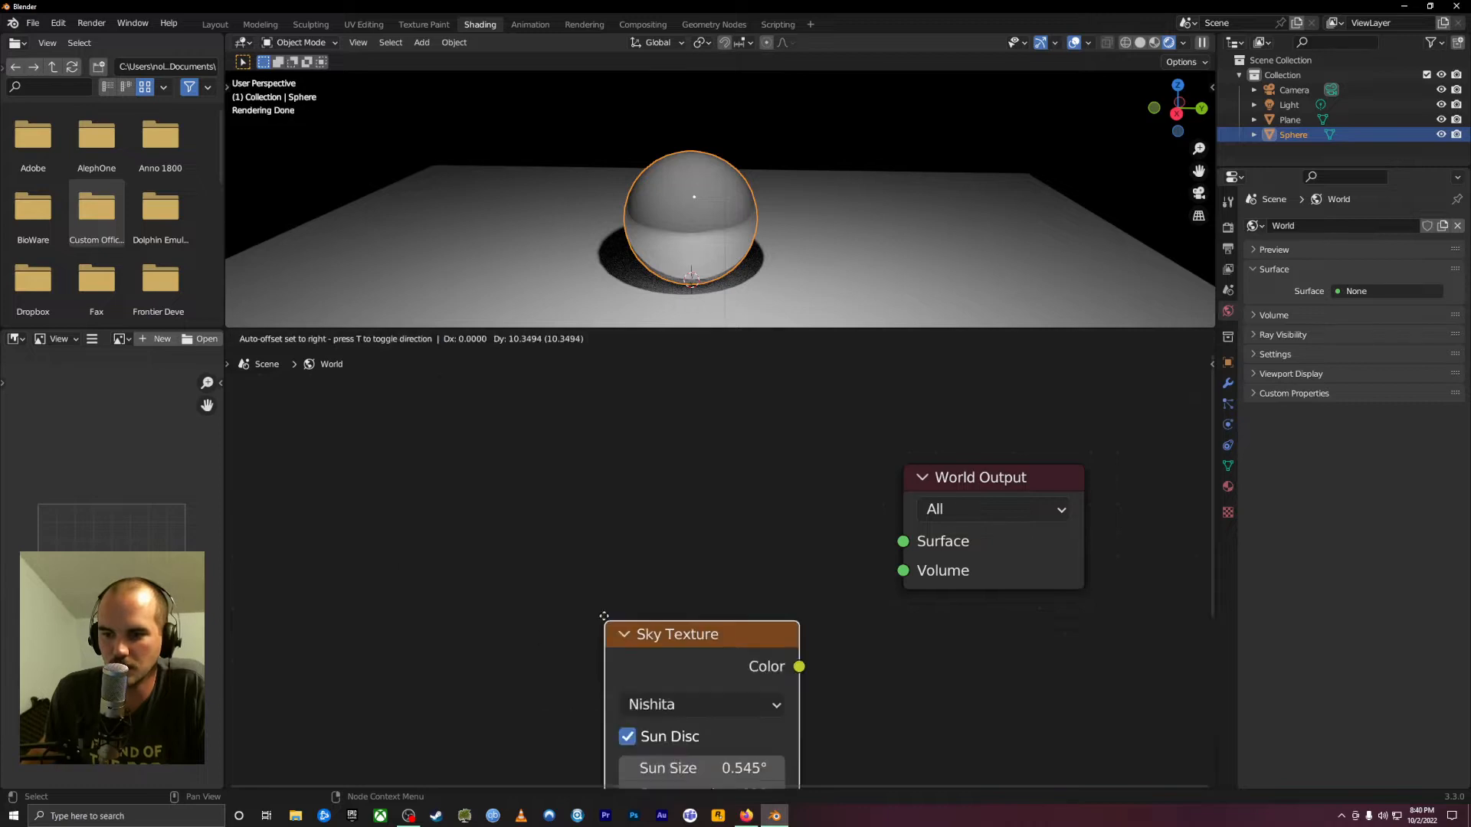
left_click(528, 442)
left_click_drag(722, 491, 909, 546)
Try the Preetham sky type on the Sky Texture and settle on Hosek / Wilkie
left_click(613, 531)
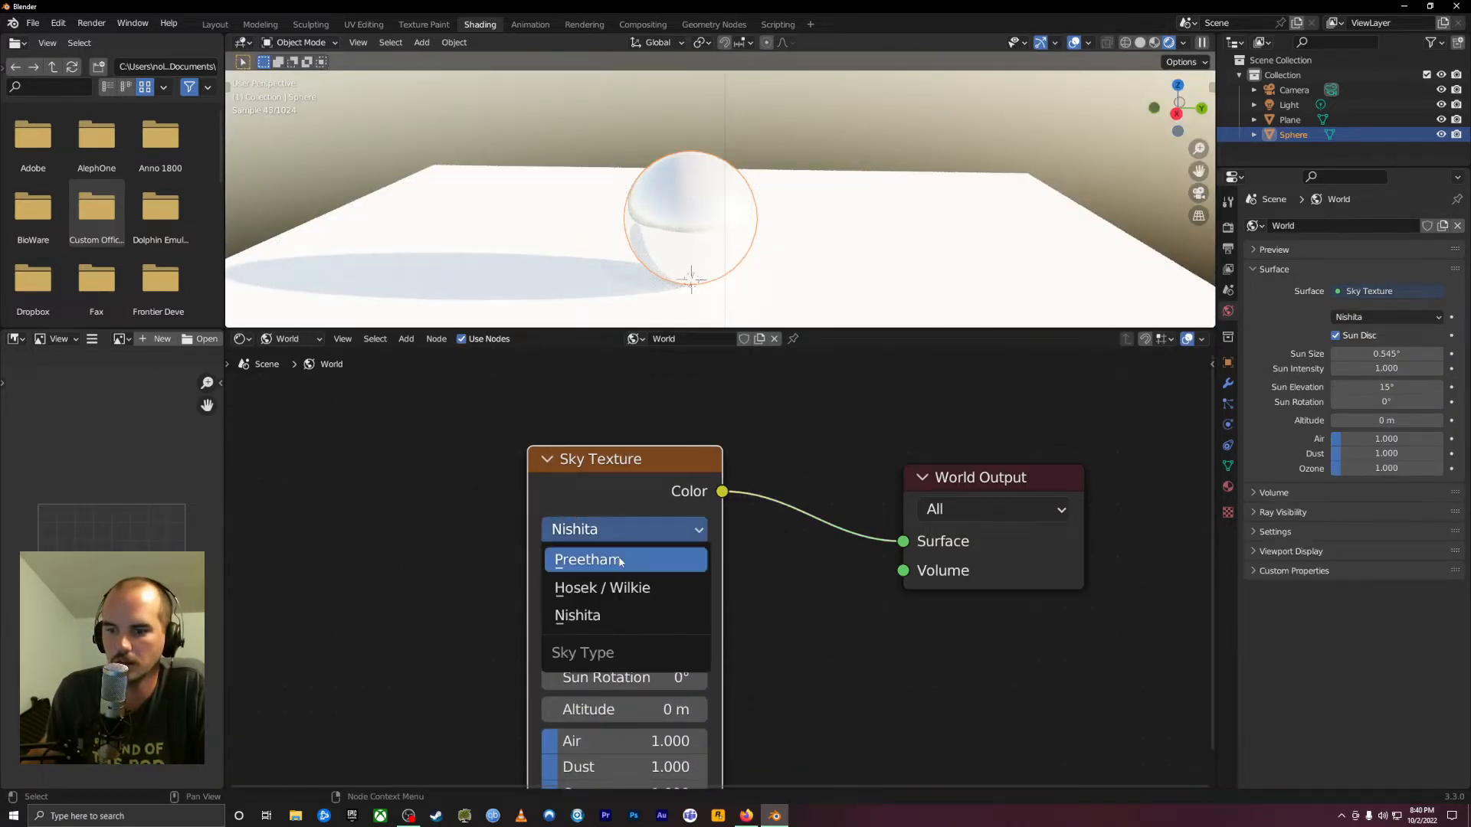
left_click(621, 560)
left_click_drag(661, 537, 585, 523)
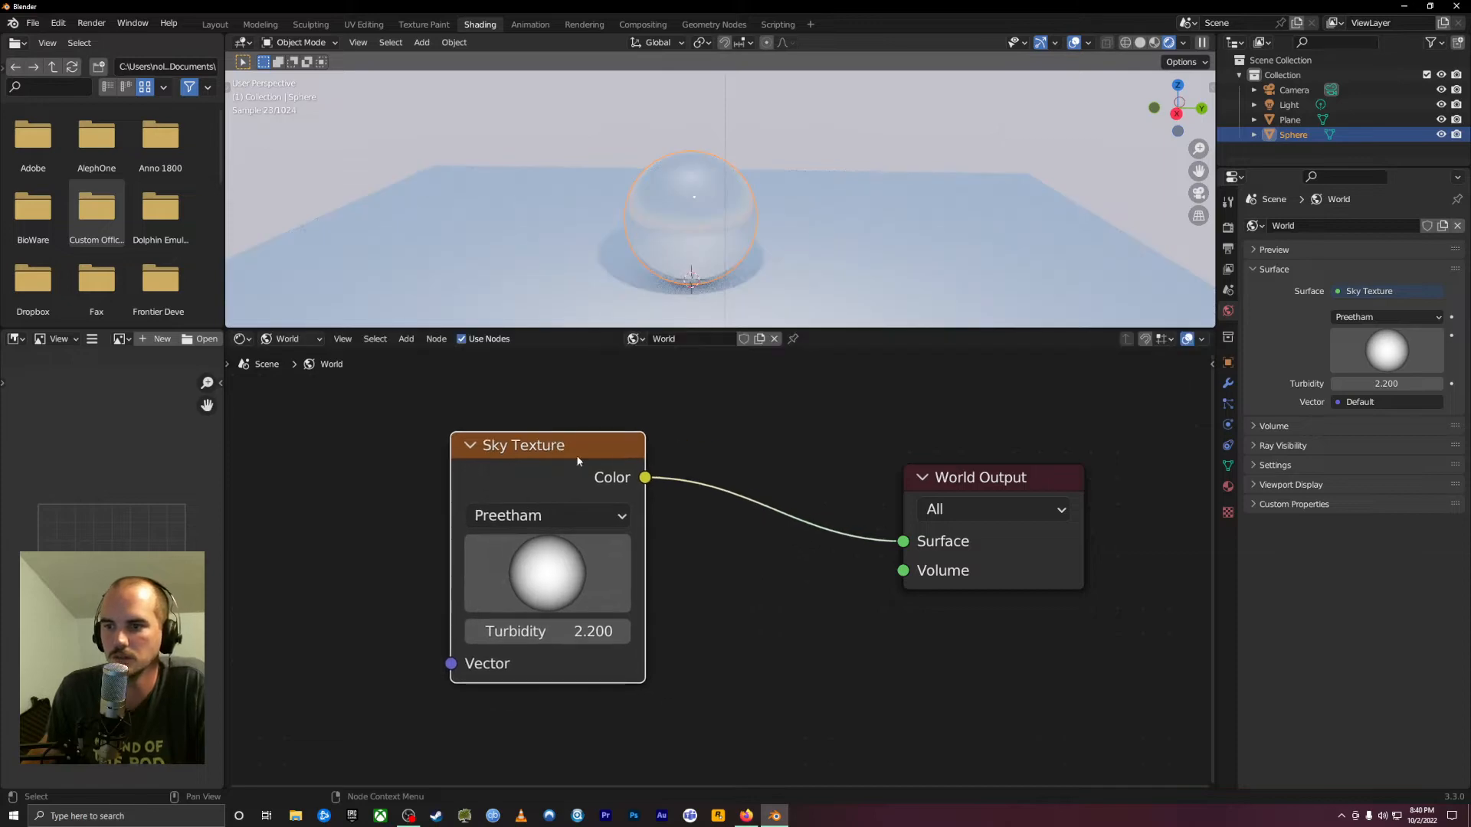
left_click(585, 523)
left_click(577, 573)
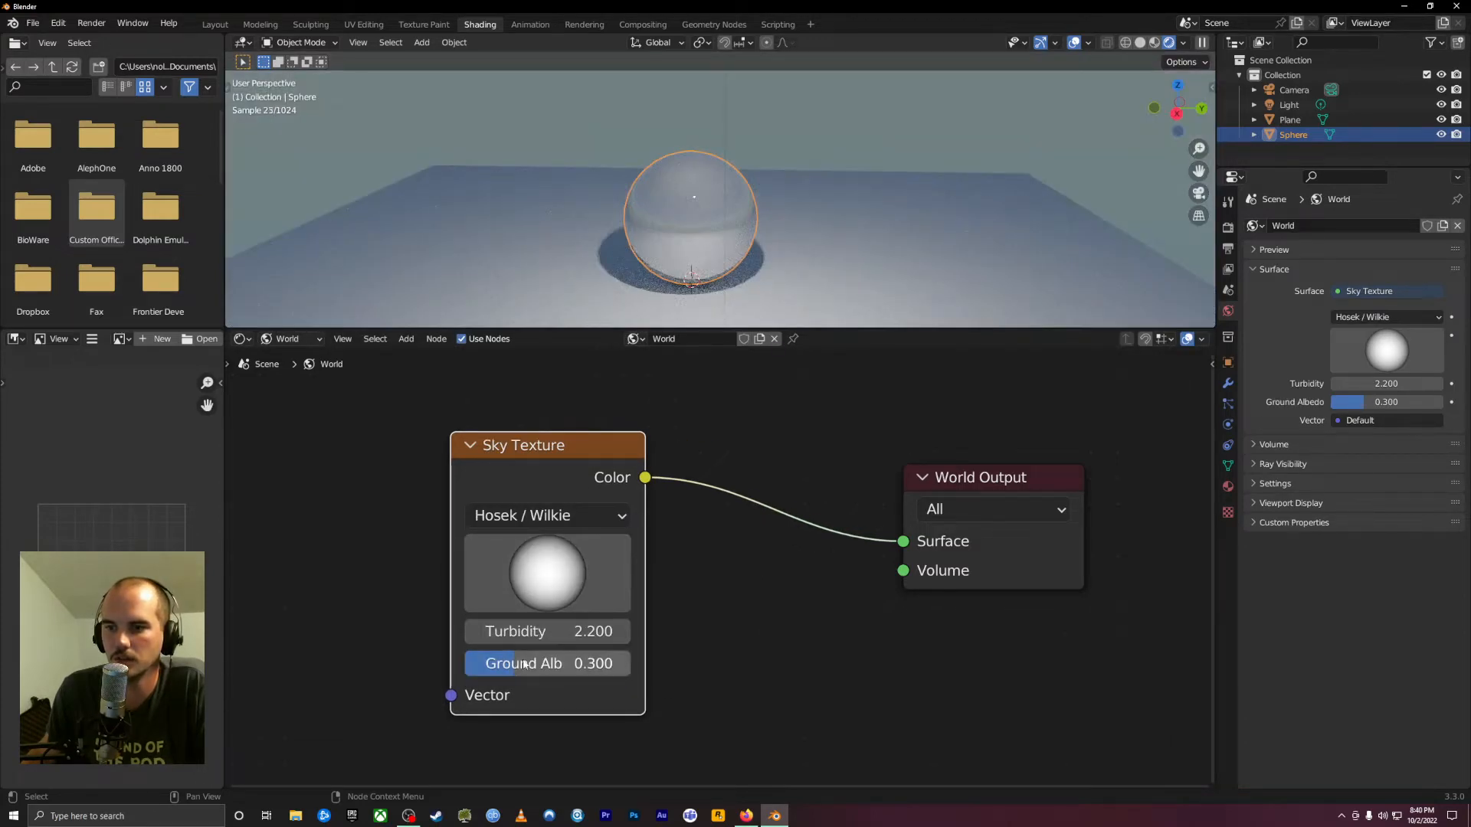
middle_click_drag(812, 253, 733, 258)
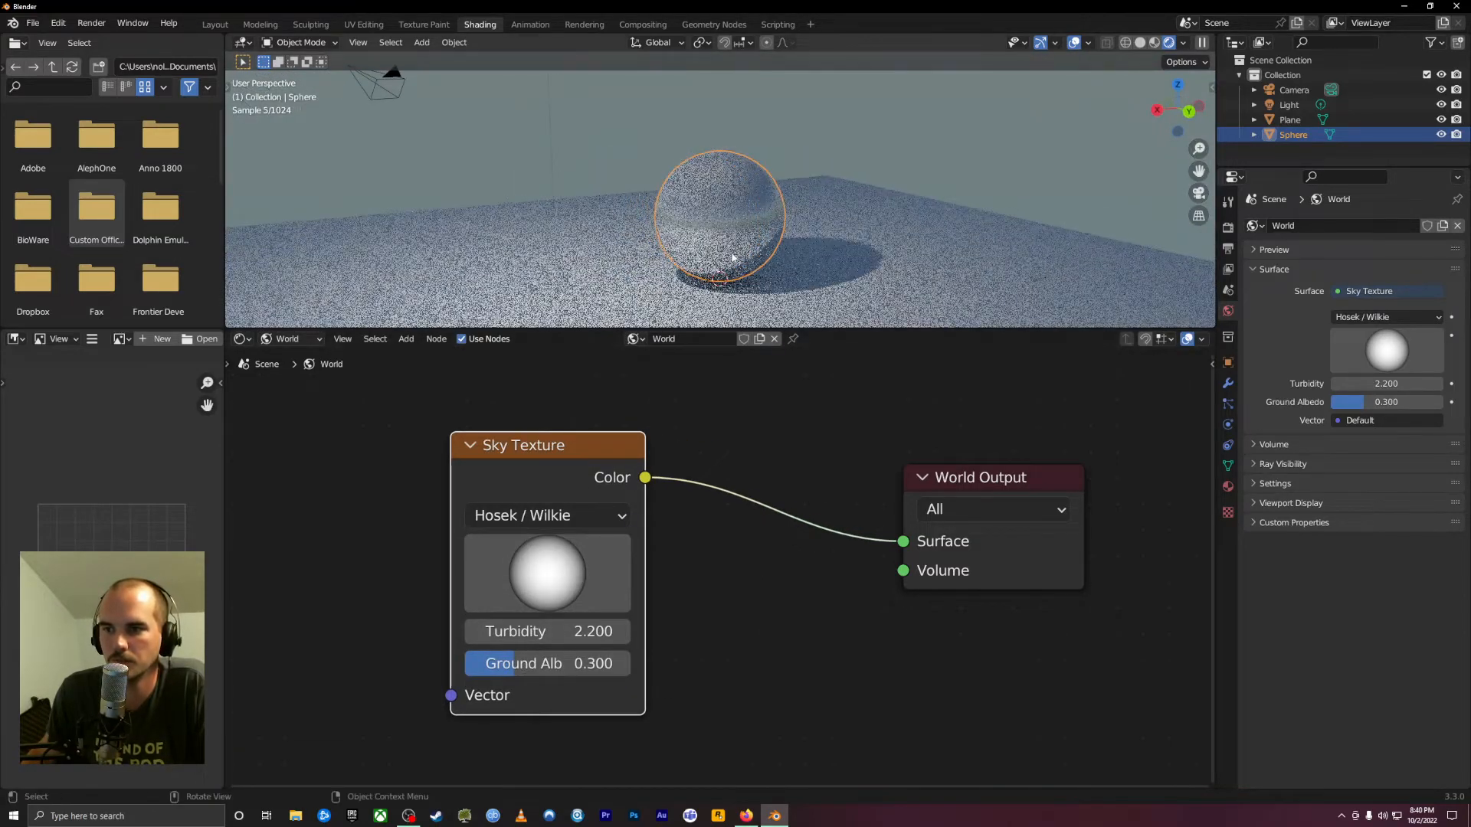
scroll(733, 259, "down", 3)
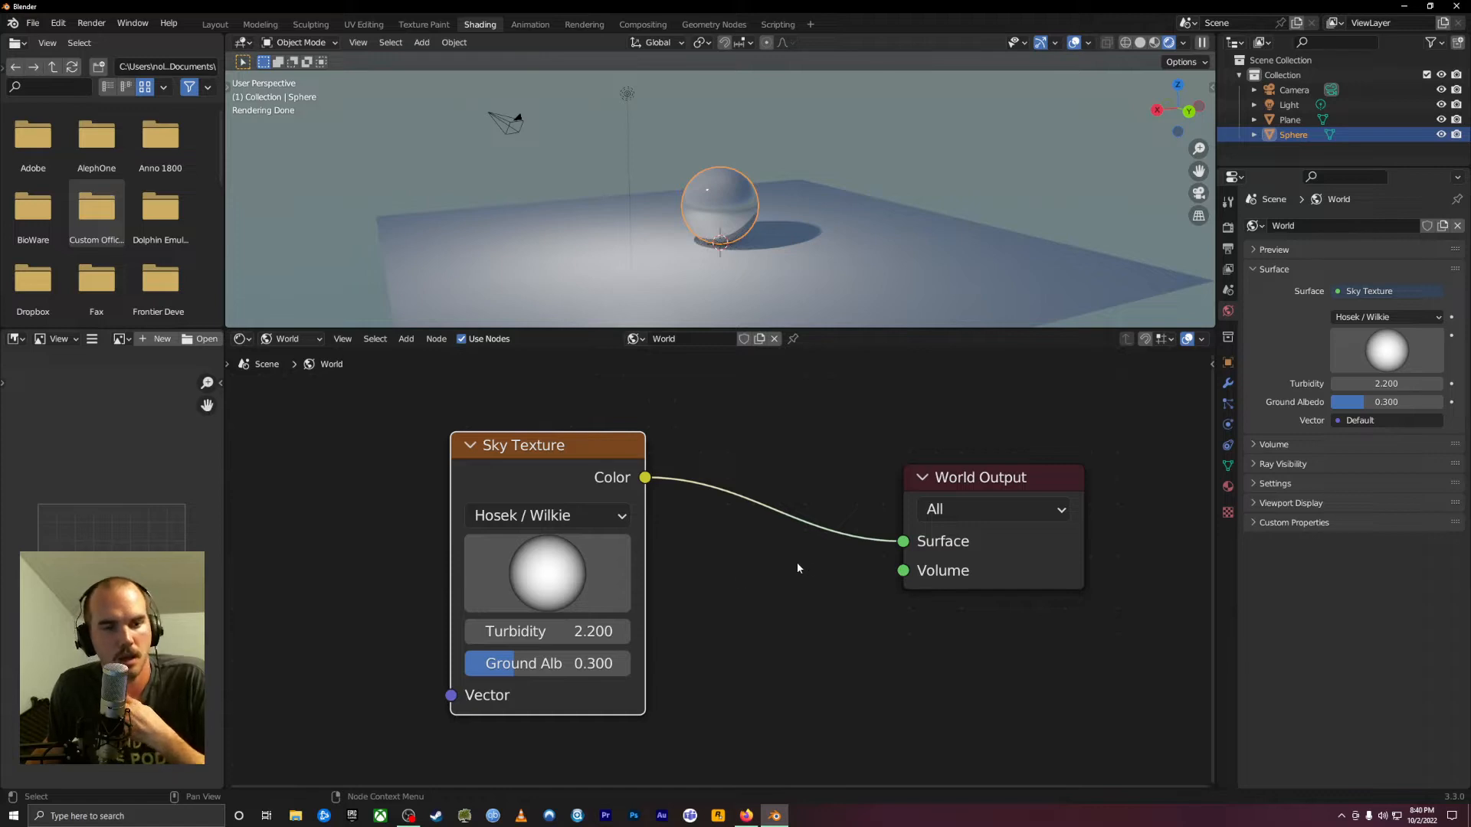
Switch the shader editor from World to Object and bring the sphere's material nodes into view
left_click(306, 339)
left_click(289, 357)
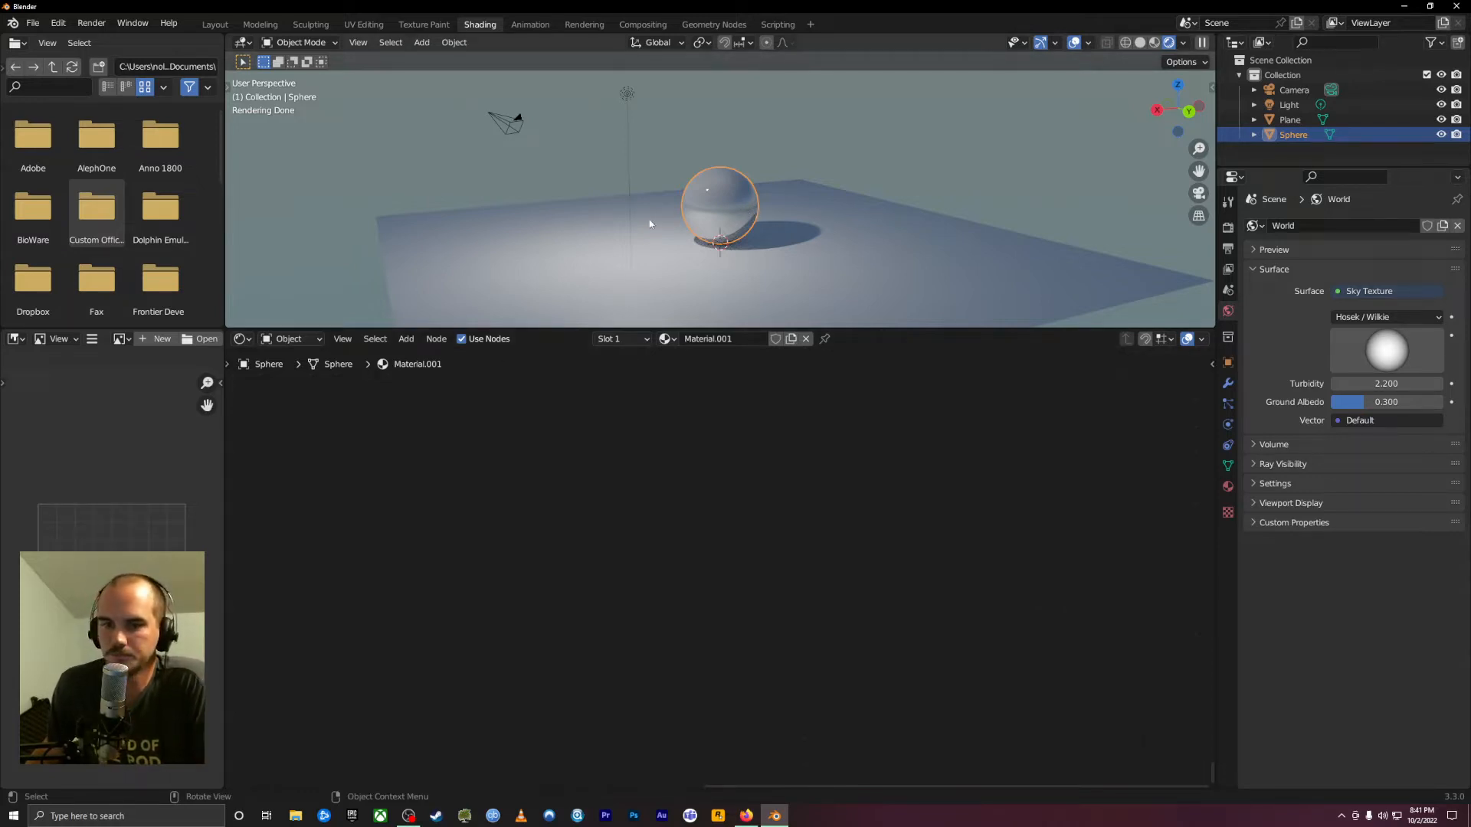
scroll(774, 532, "down", 5)
middle_click_drag(657, 453, 749, 629)
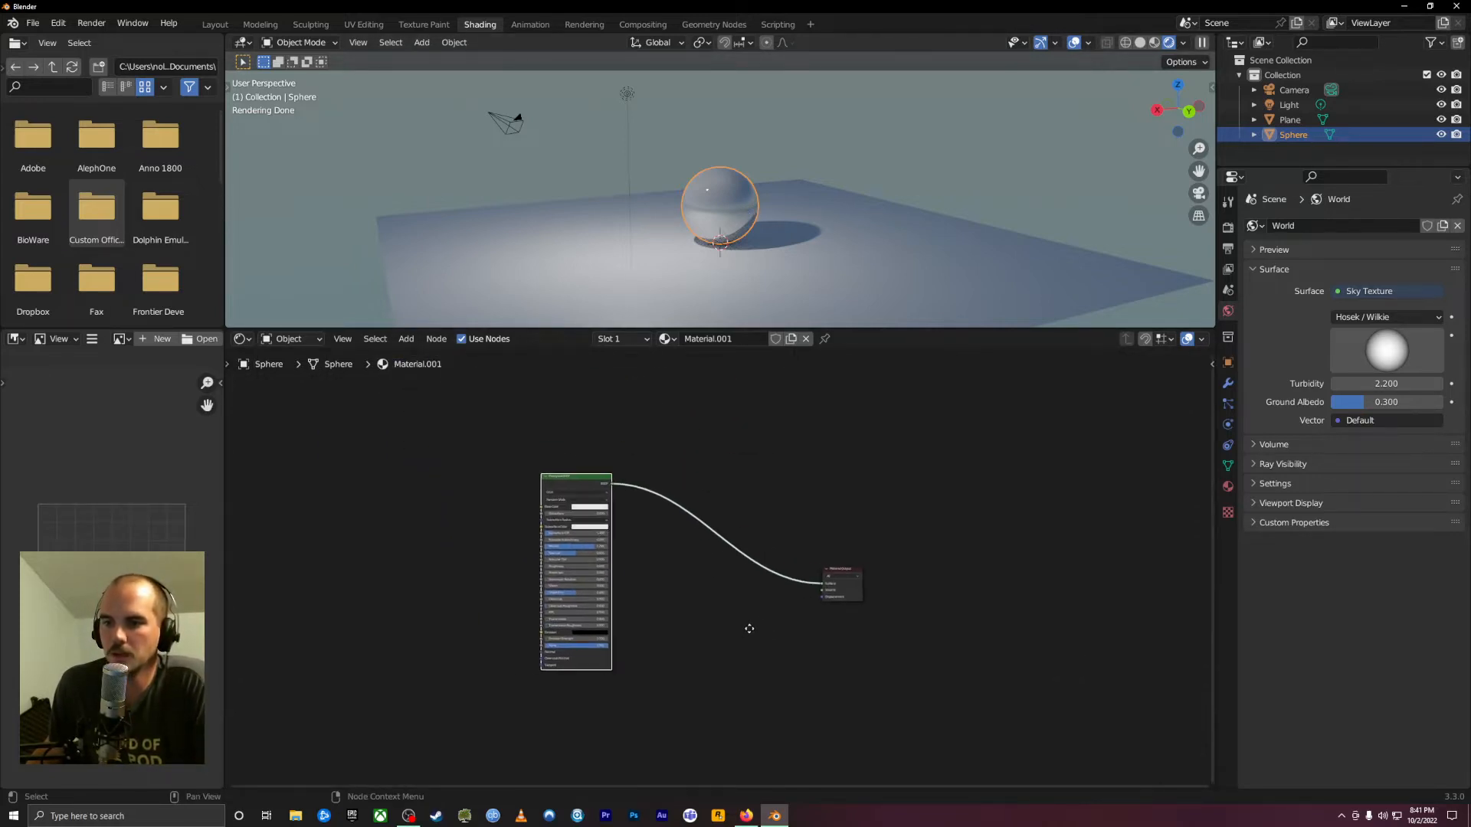
scroll(749, 628, "up", 3)
left_click(795, 474)
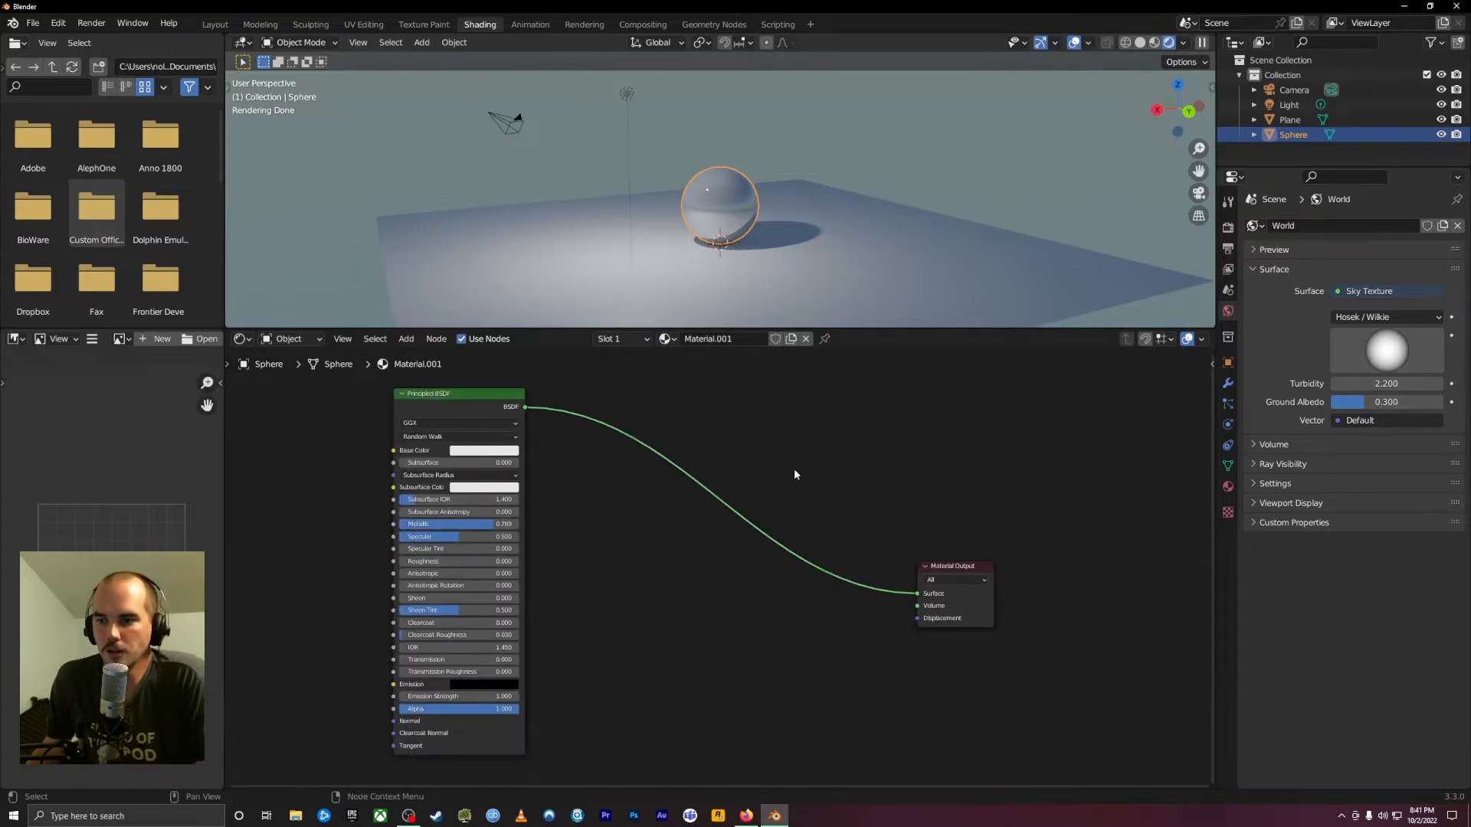
Add a cube mesh to the scene and move it onto the plane beside the sphere
left_click(558, 182)
key("shift+a")
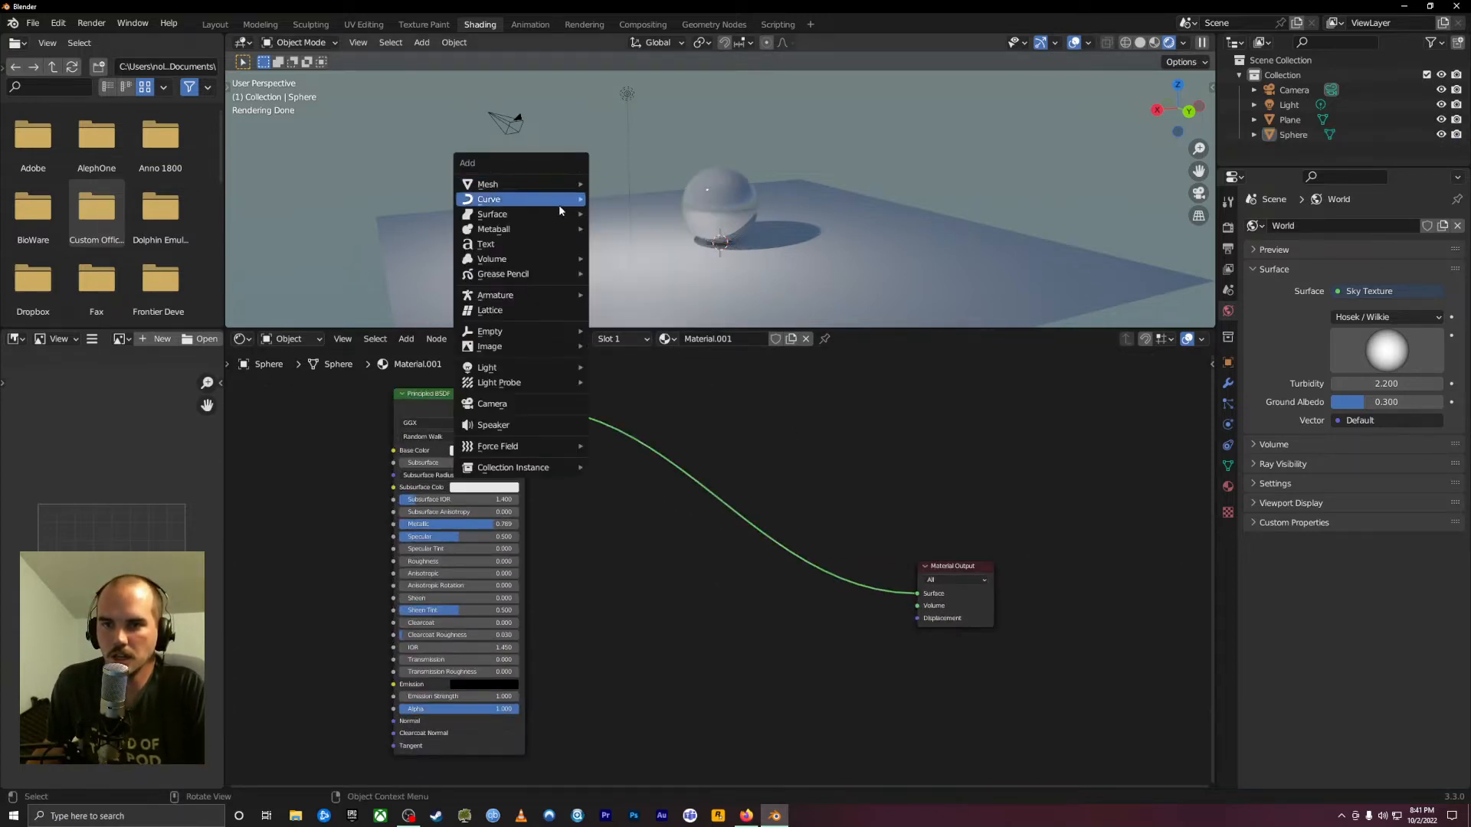
mouse_move(506, 184)
left_click(652, 198)
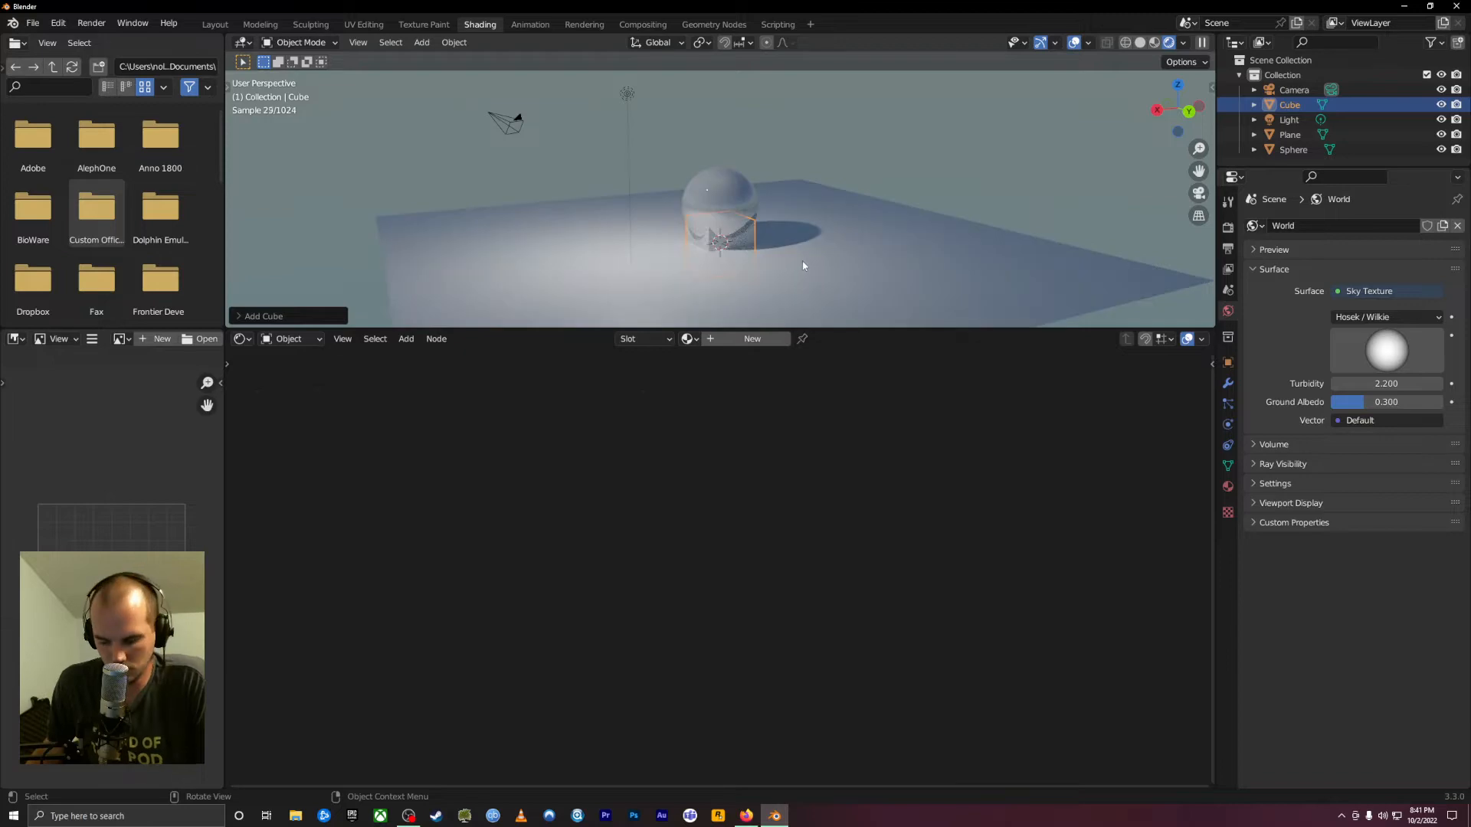
key("g")
left_click(597, 259)
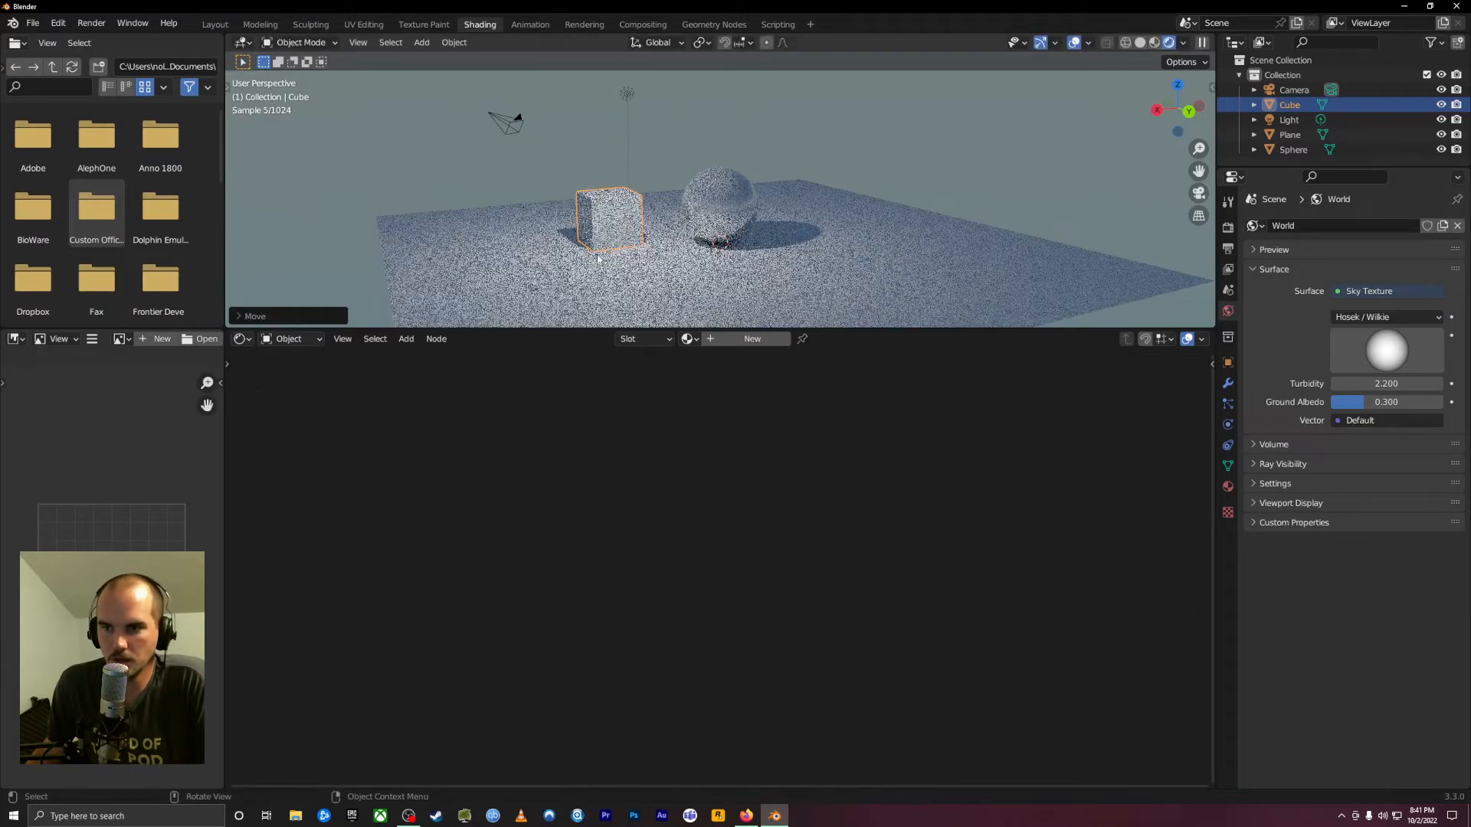
Switch the render engine to Eevee and examine the shading and reflections of the cube and sphere
scroll(579, 249, "up", 6)
middle_click_drag(580, 252, 807, 141, "shift")
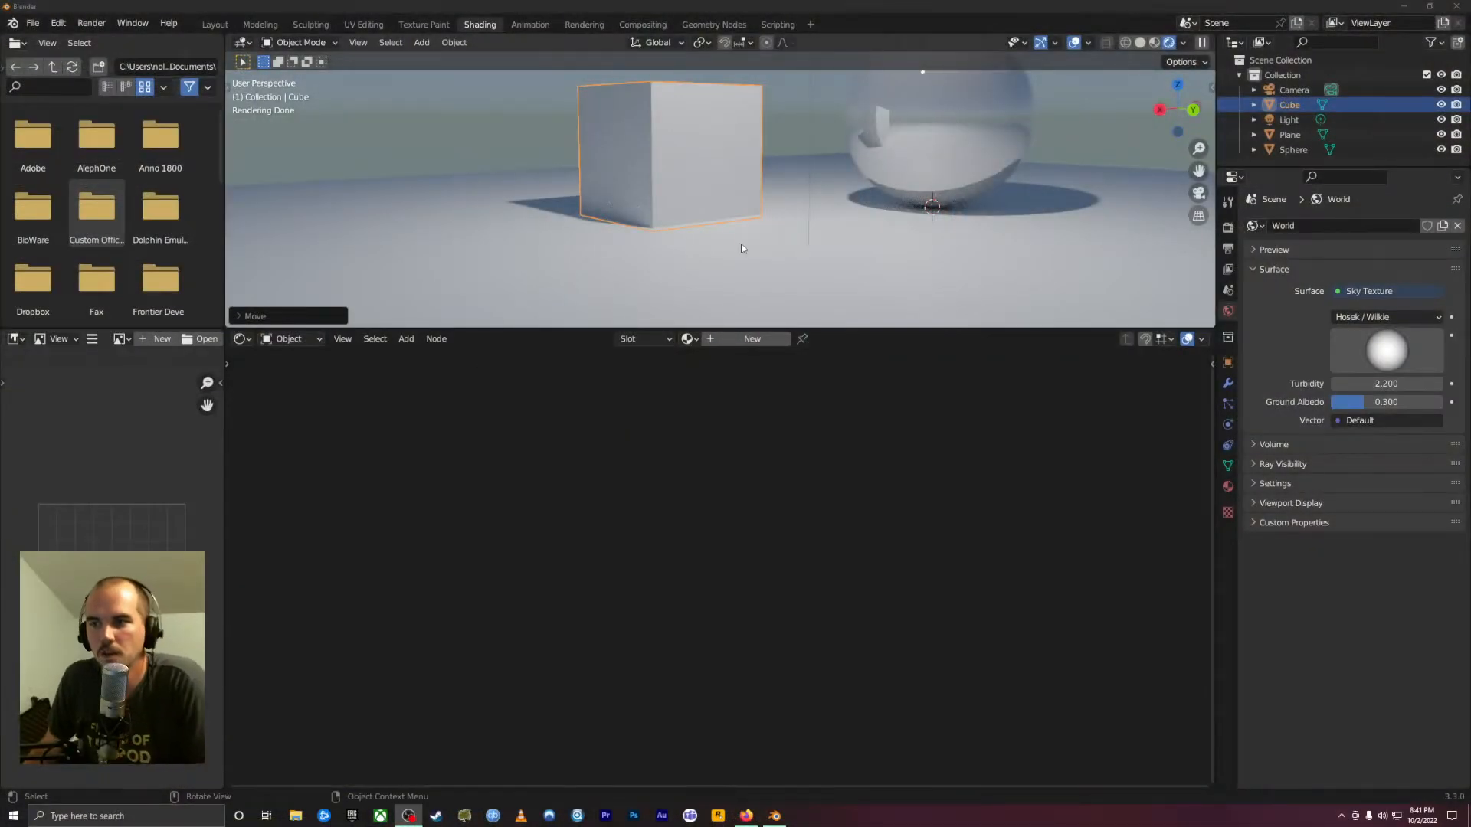
middle_click_drag(936, 156, 799, 241)
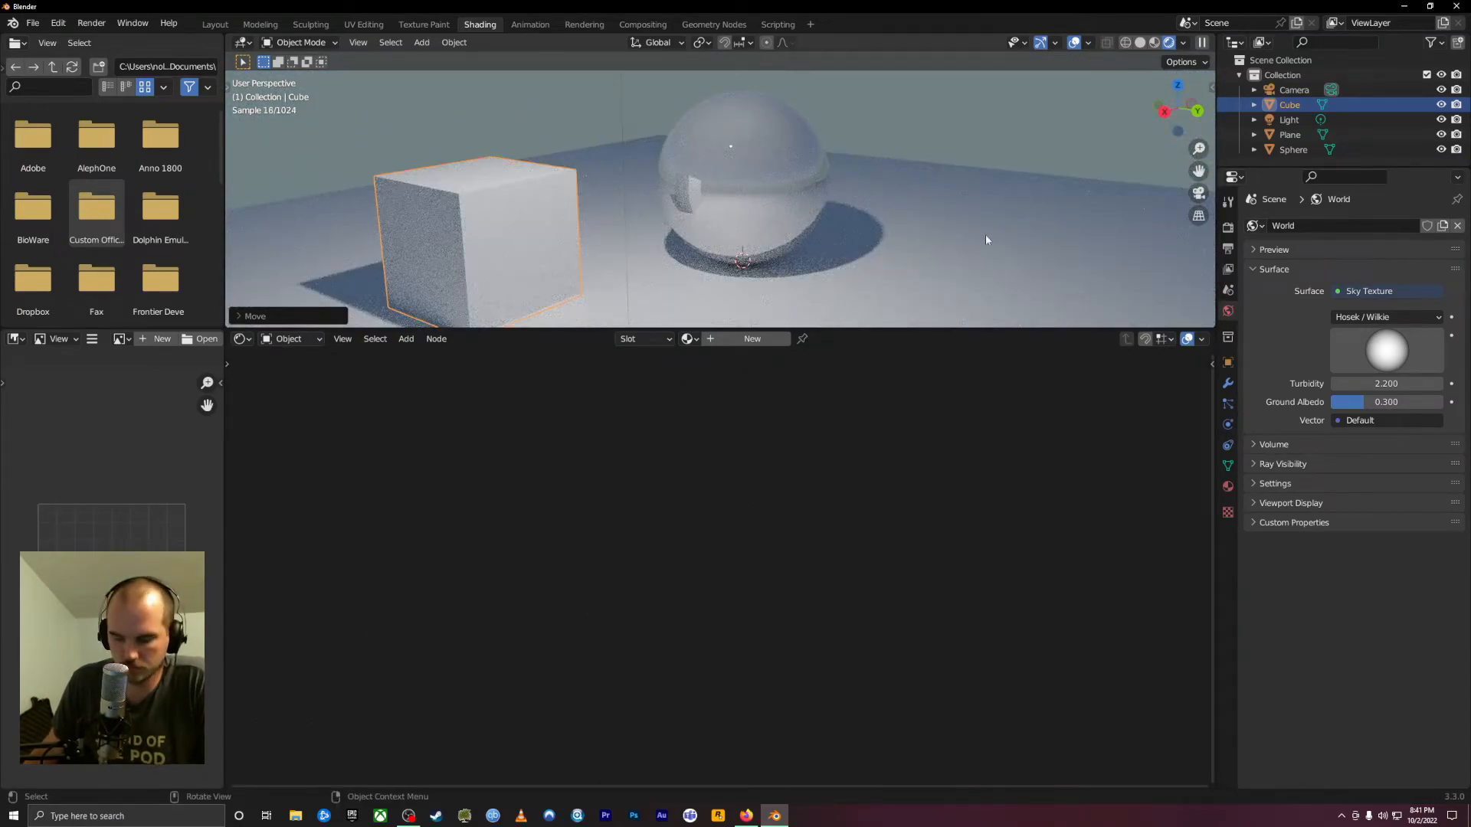
left_click(1228, 227)
left_click(1373, 224)
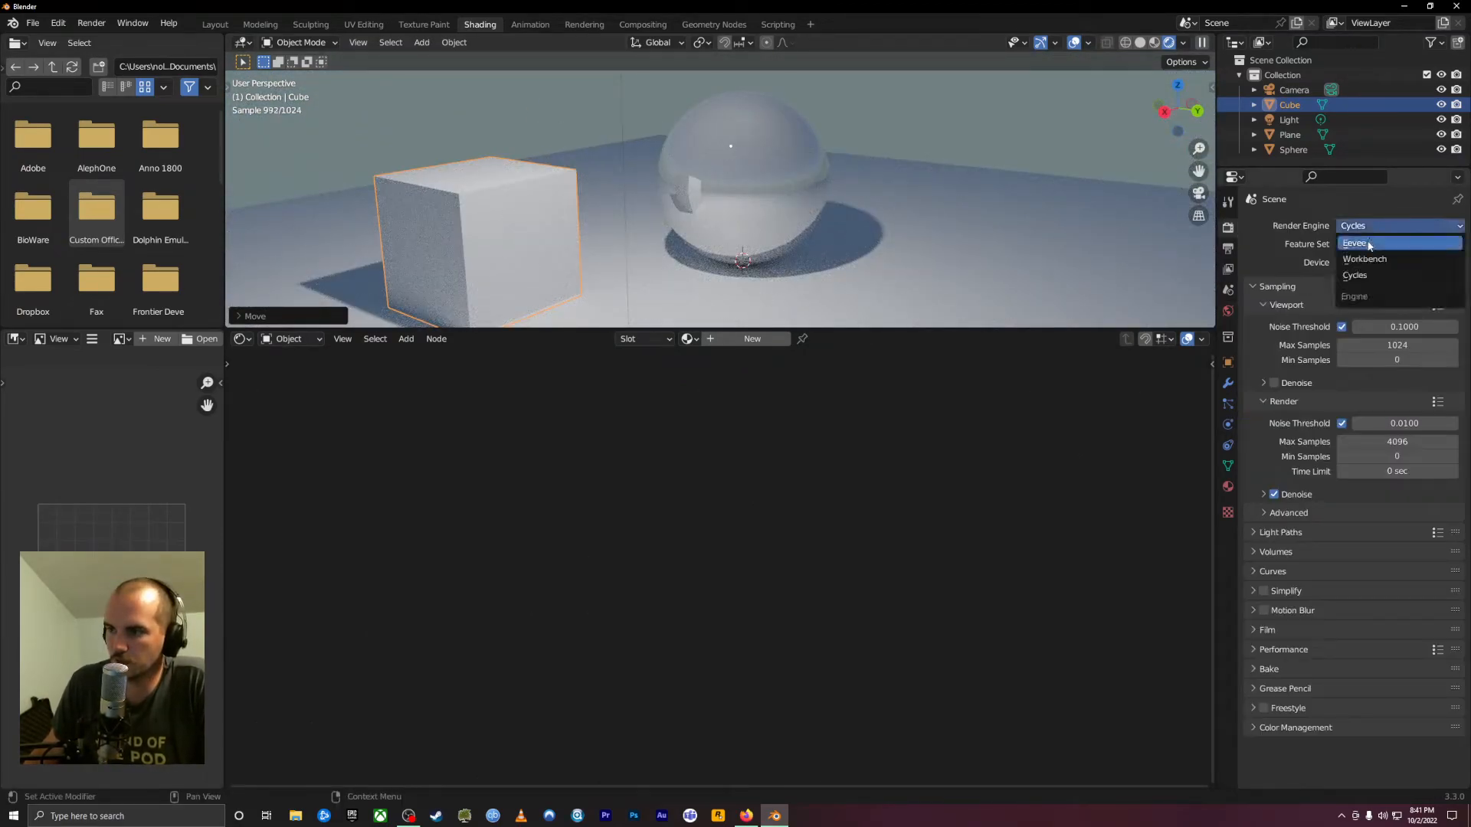
left_click(1370, 245)
scroll(957, 237, "down", 2)
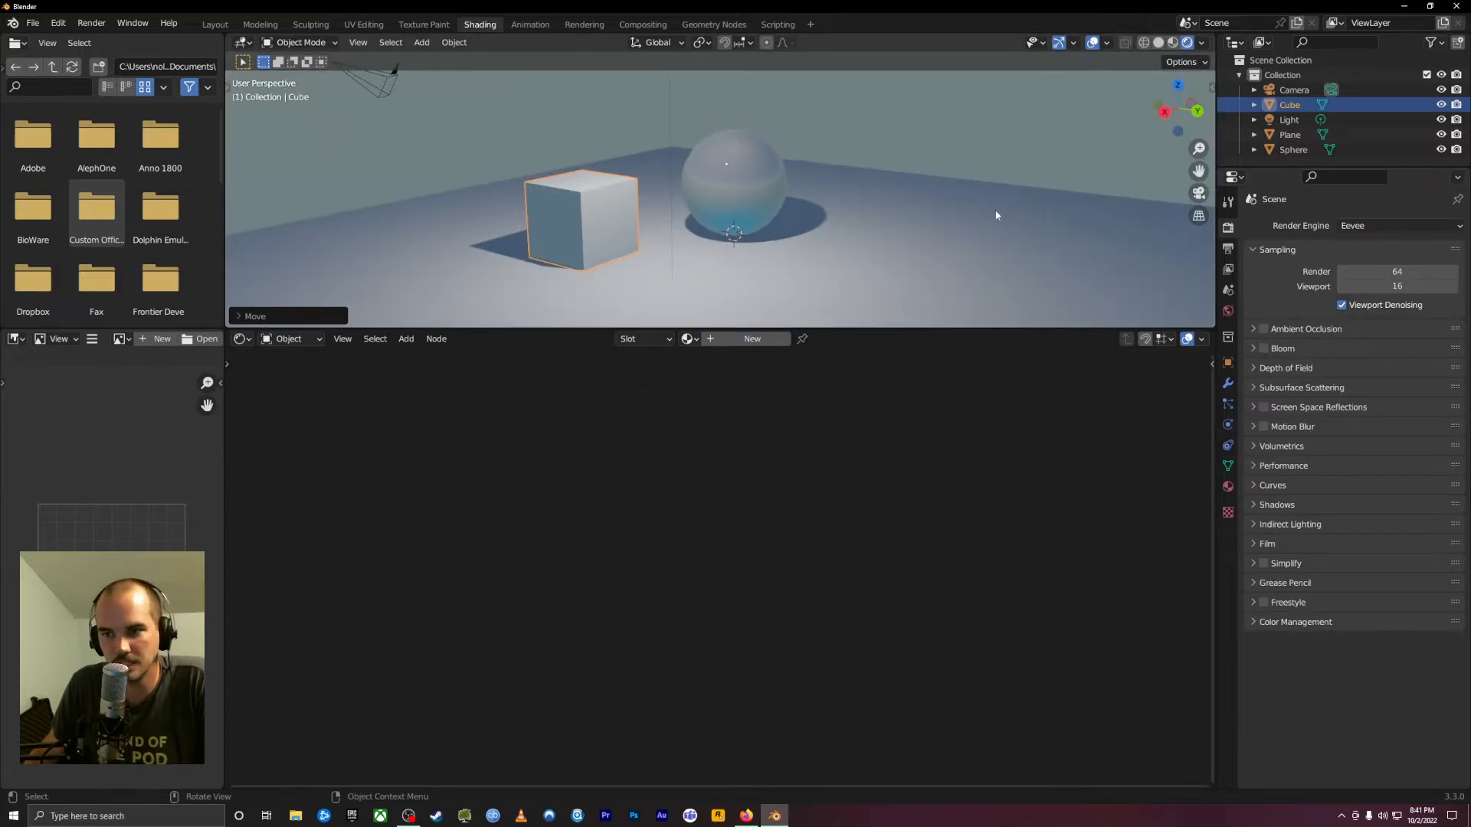
mouse_move(996, 217)
middle_mouse_down()
mouse_move(826, 191)
mouse_move(897, 220)
mouse_move(1018, 203)
middle_mouse_up()
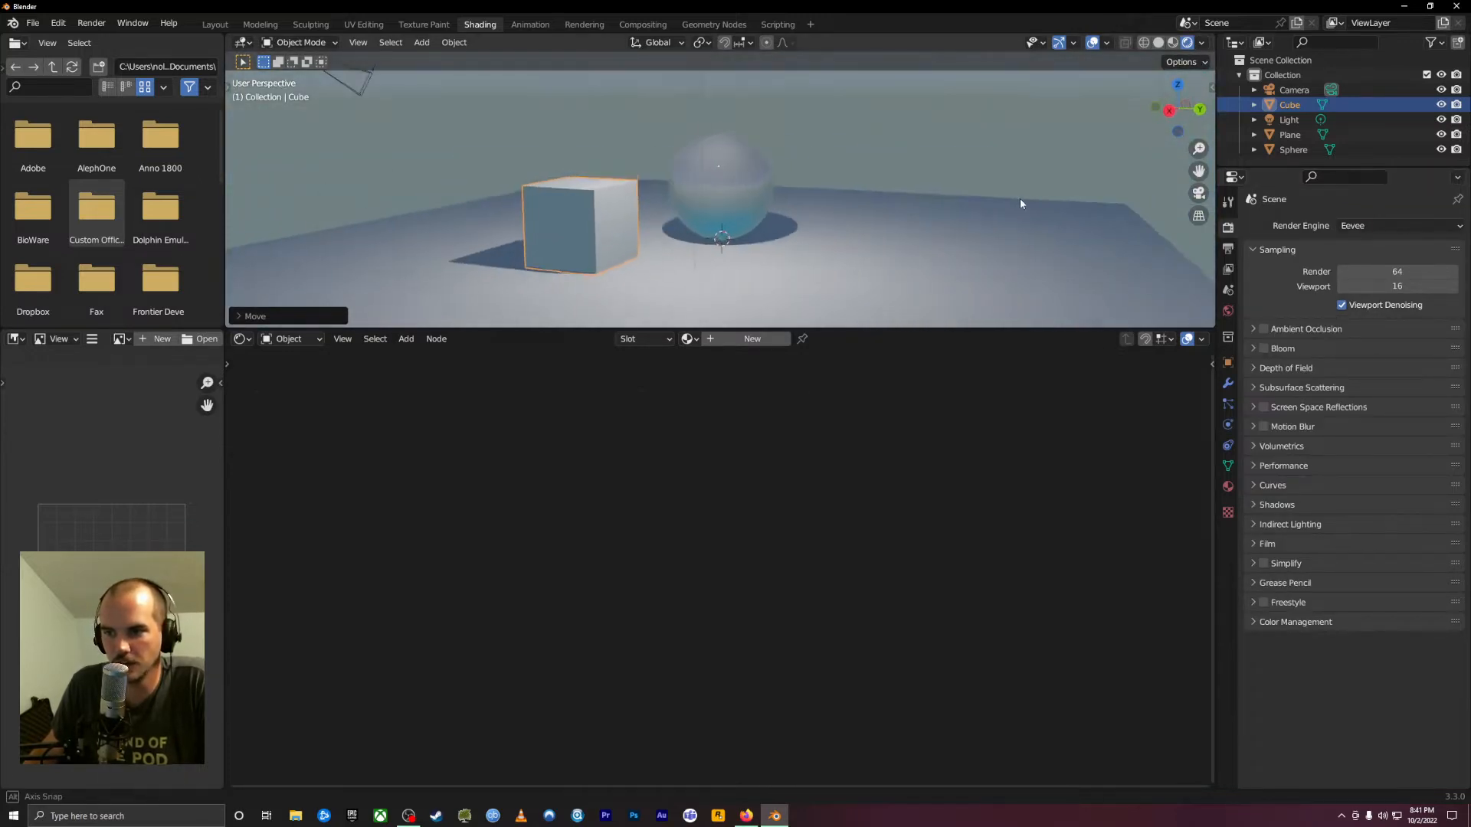
scroll(794, 213, "up", 8)
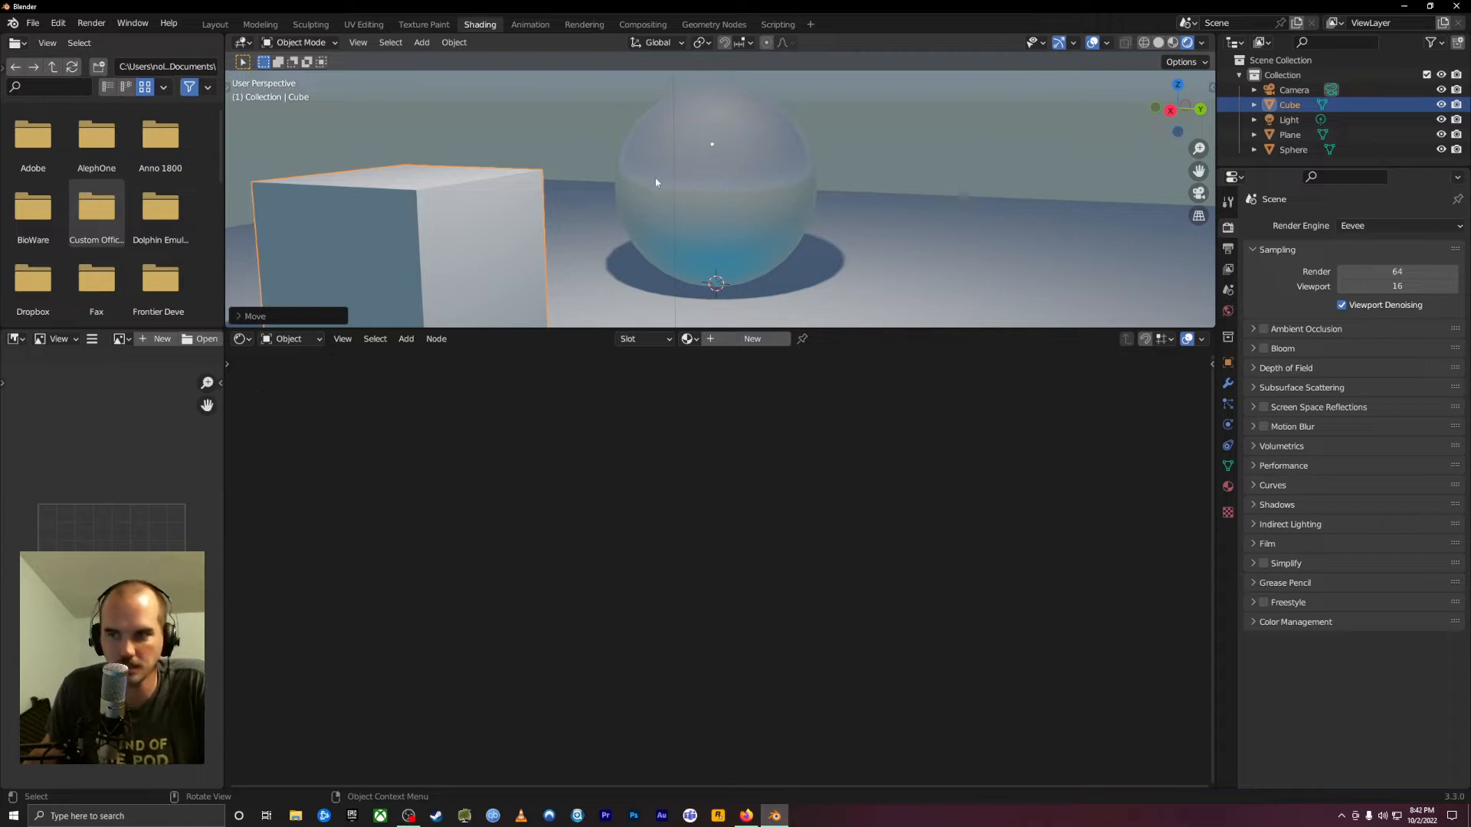
mouse_move(656, 182)
middle_mouse_down()
mouse_move(544, 200)
mouse_move(546, 180)
mouse_move(633, 187)
middle_mouse_up()
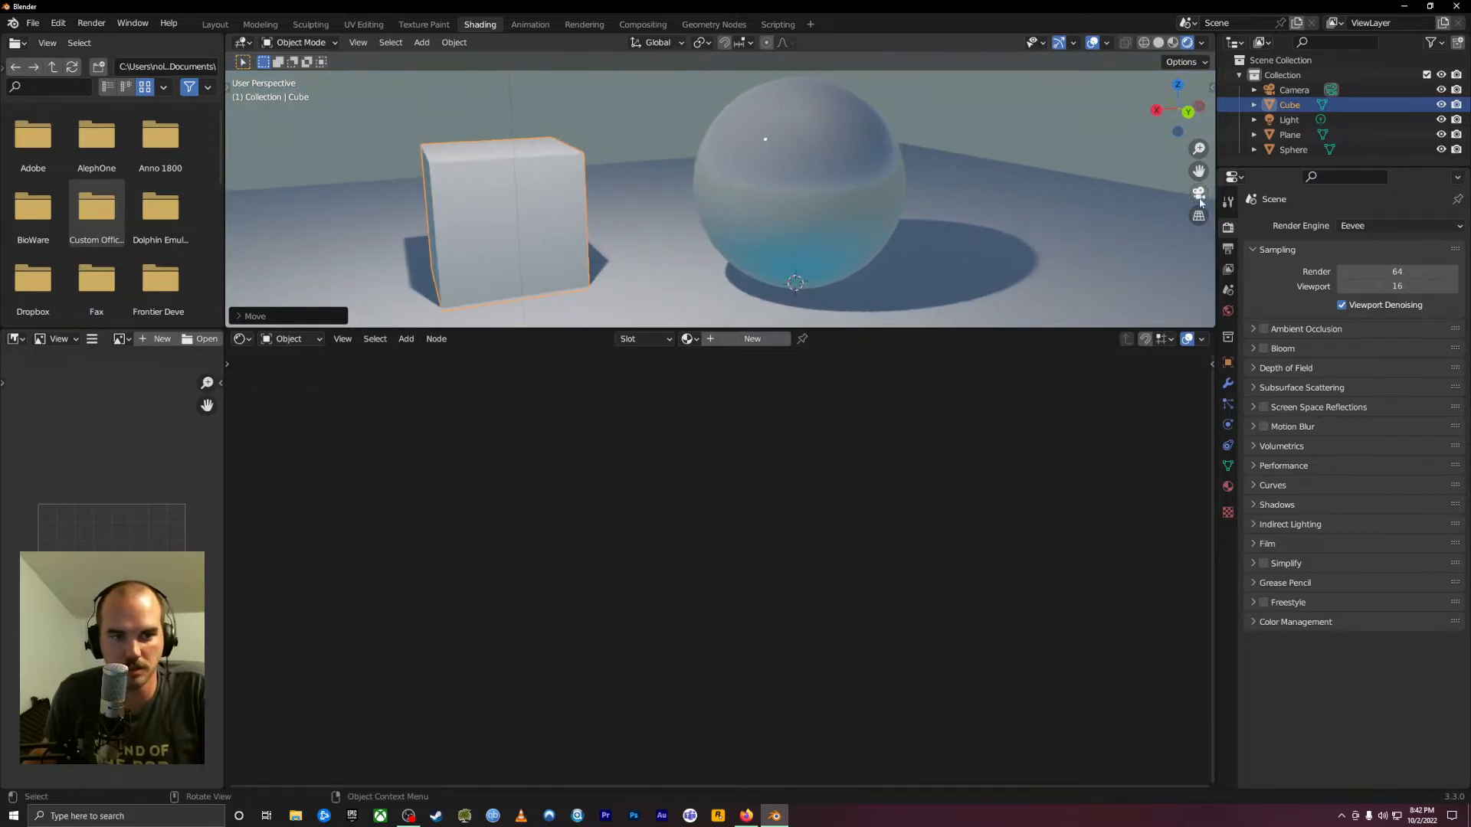
Set the render engine back to Cycles and compare the cube's reflection in the sphere
left_click(1365, 229)
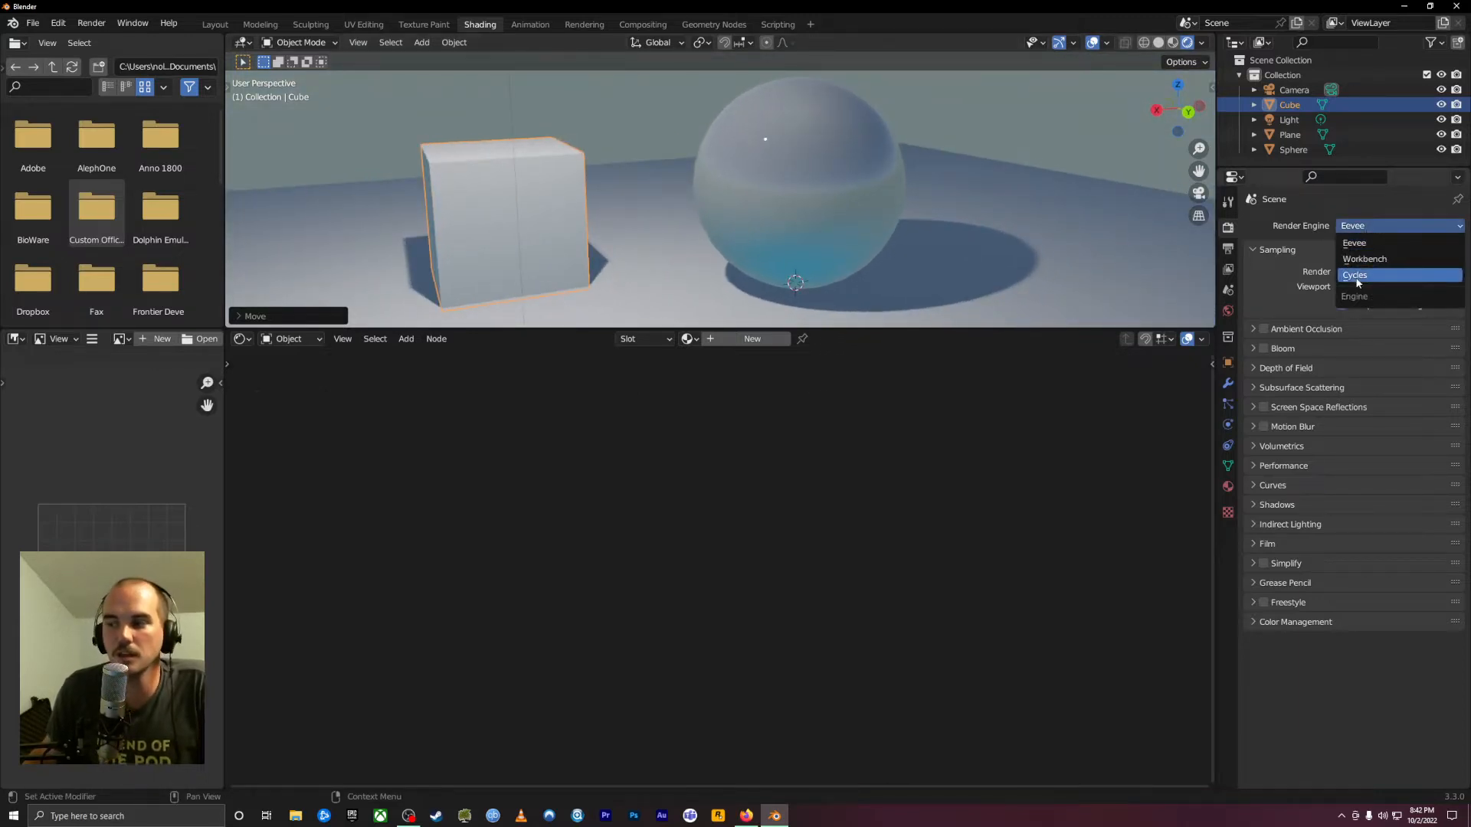
left_click(1358, 275)
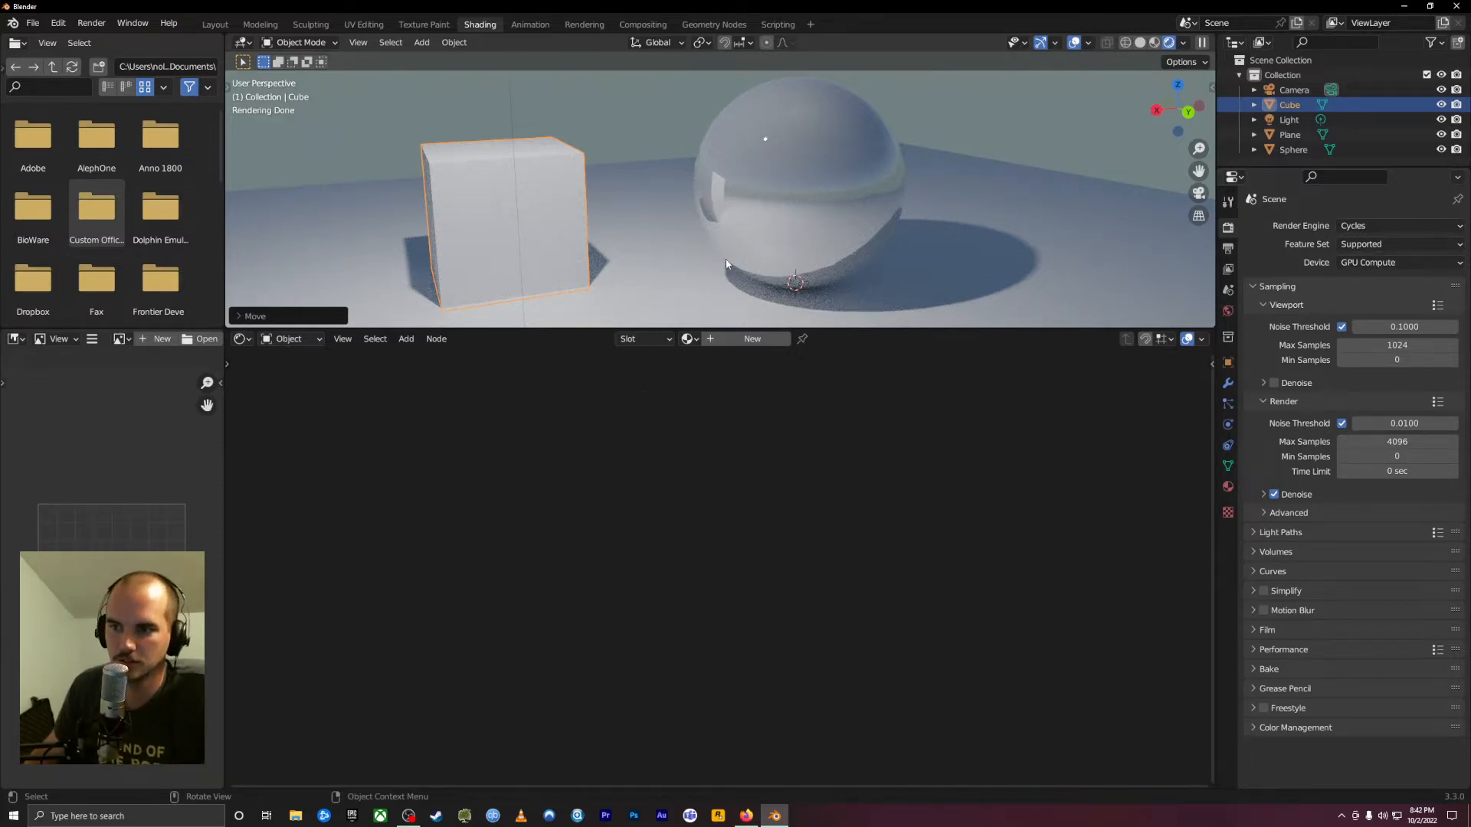
mouse_move(732, 232)
middle_mouse_down("shift")
mouse_move(848, 234)
mouse_move(714, 249)
middle_mouse_up("shift")
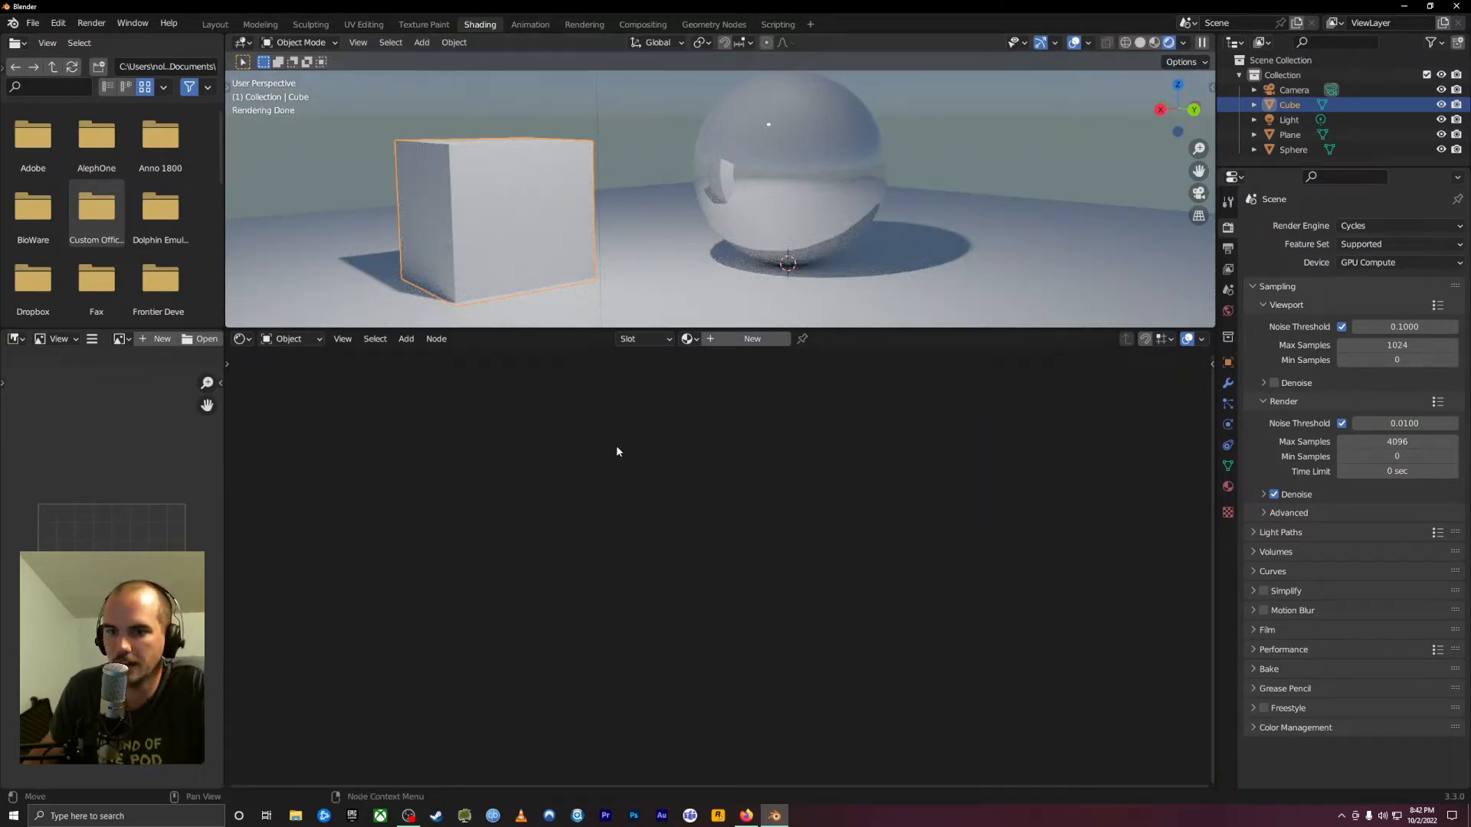
Create a new material for the cube and delete its Principled BSDF node
left_click(753, 339)
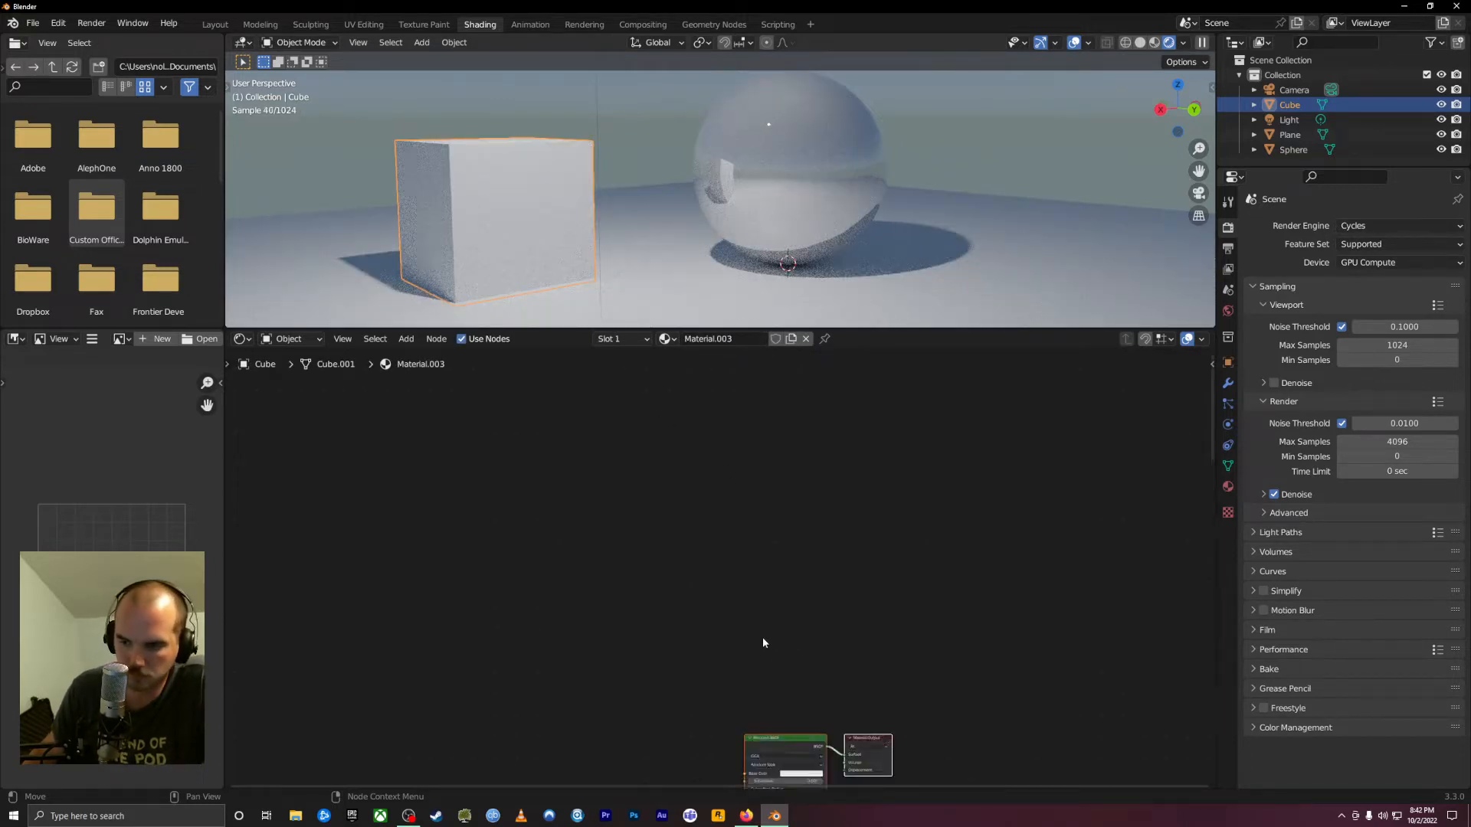
scroll(754, 598, "up", 5)
left_click(593, 503)
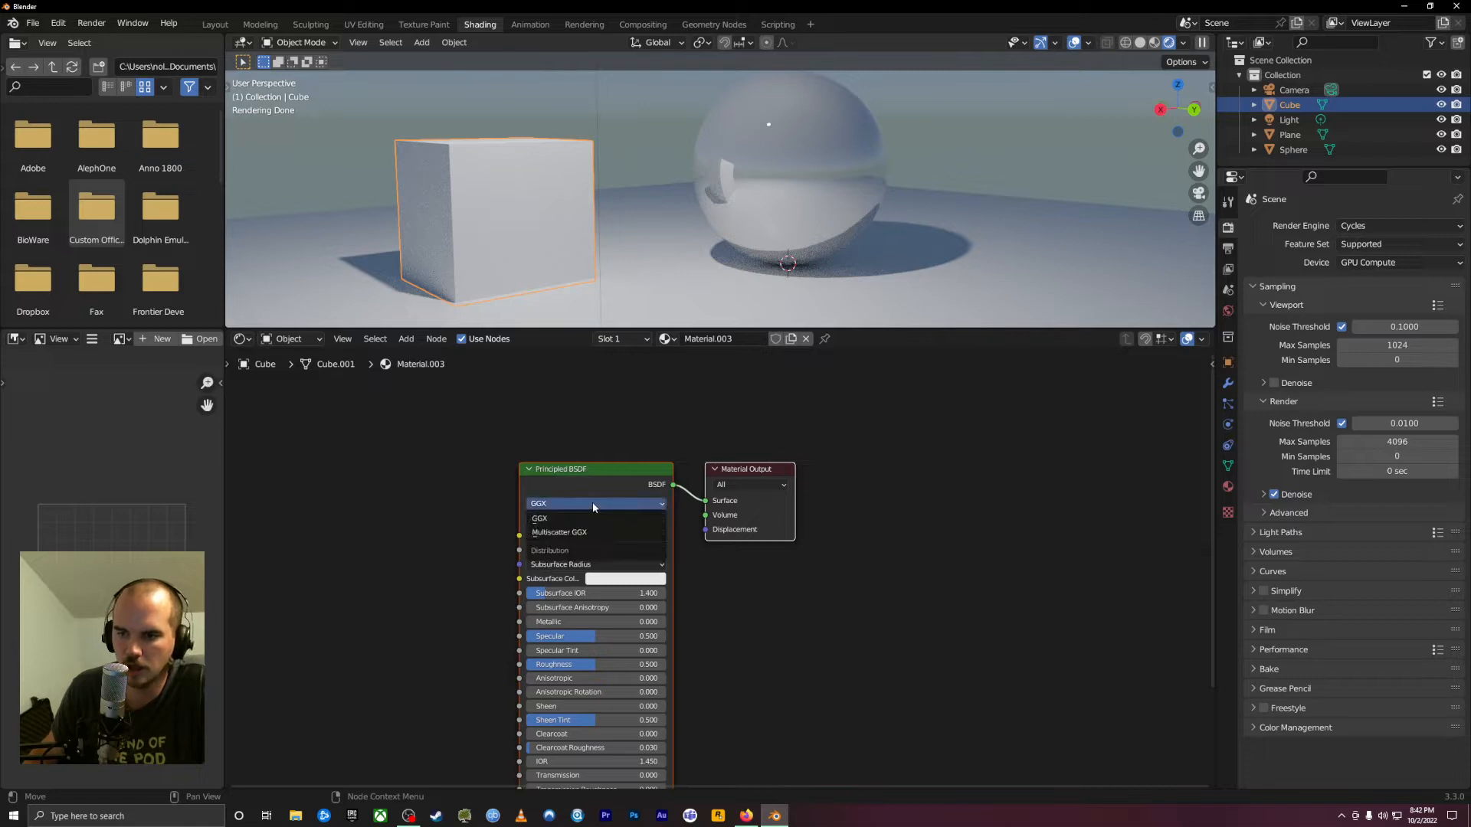
left_click(528, 470)
left_click(533, 470)
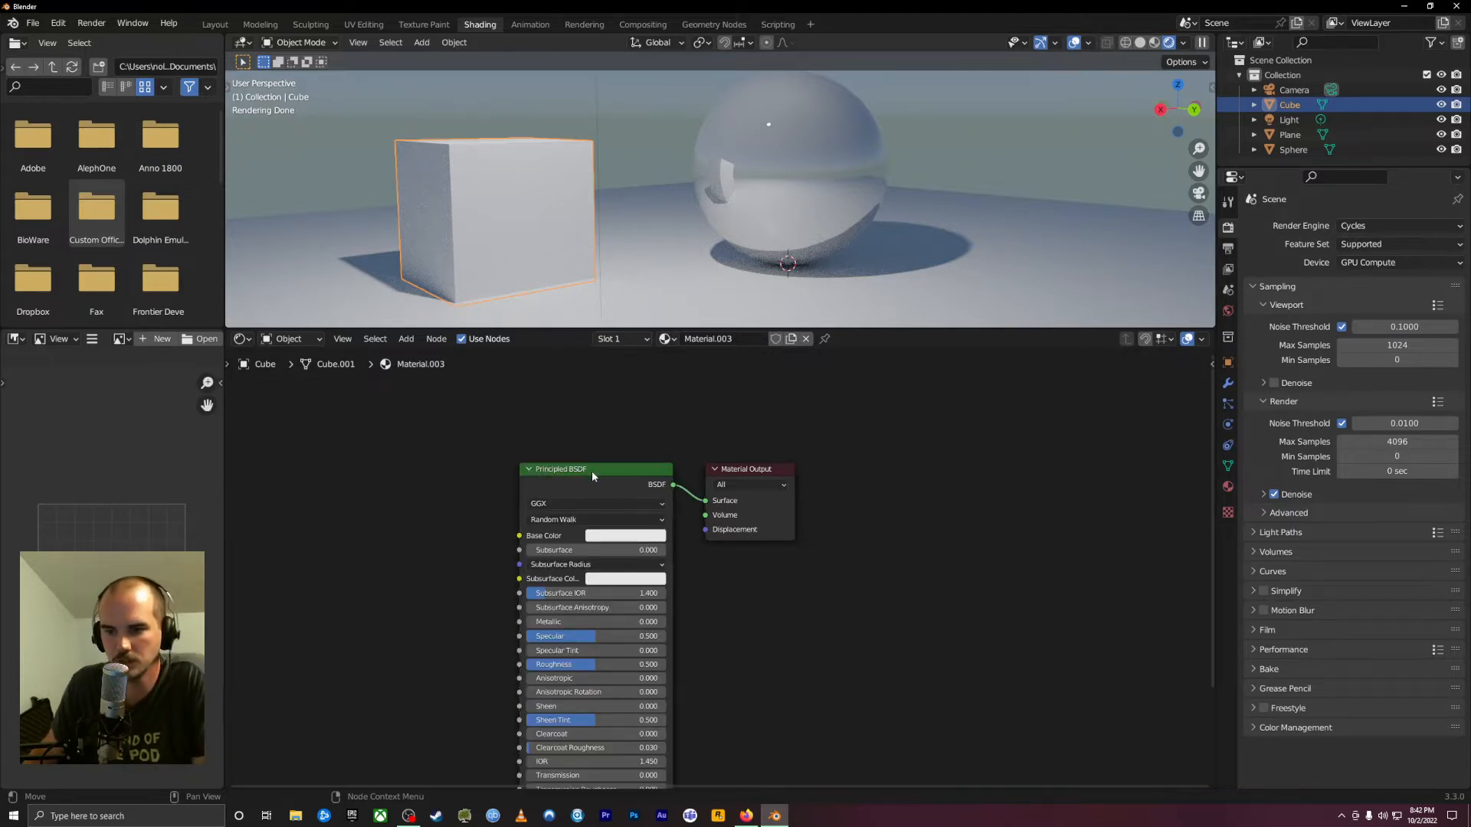
key("x")
Add a Glass BSDF shader node and link its BSDF output to the Material Output's Surface
key("shift+a")
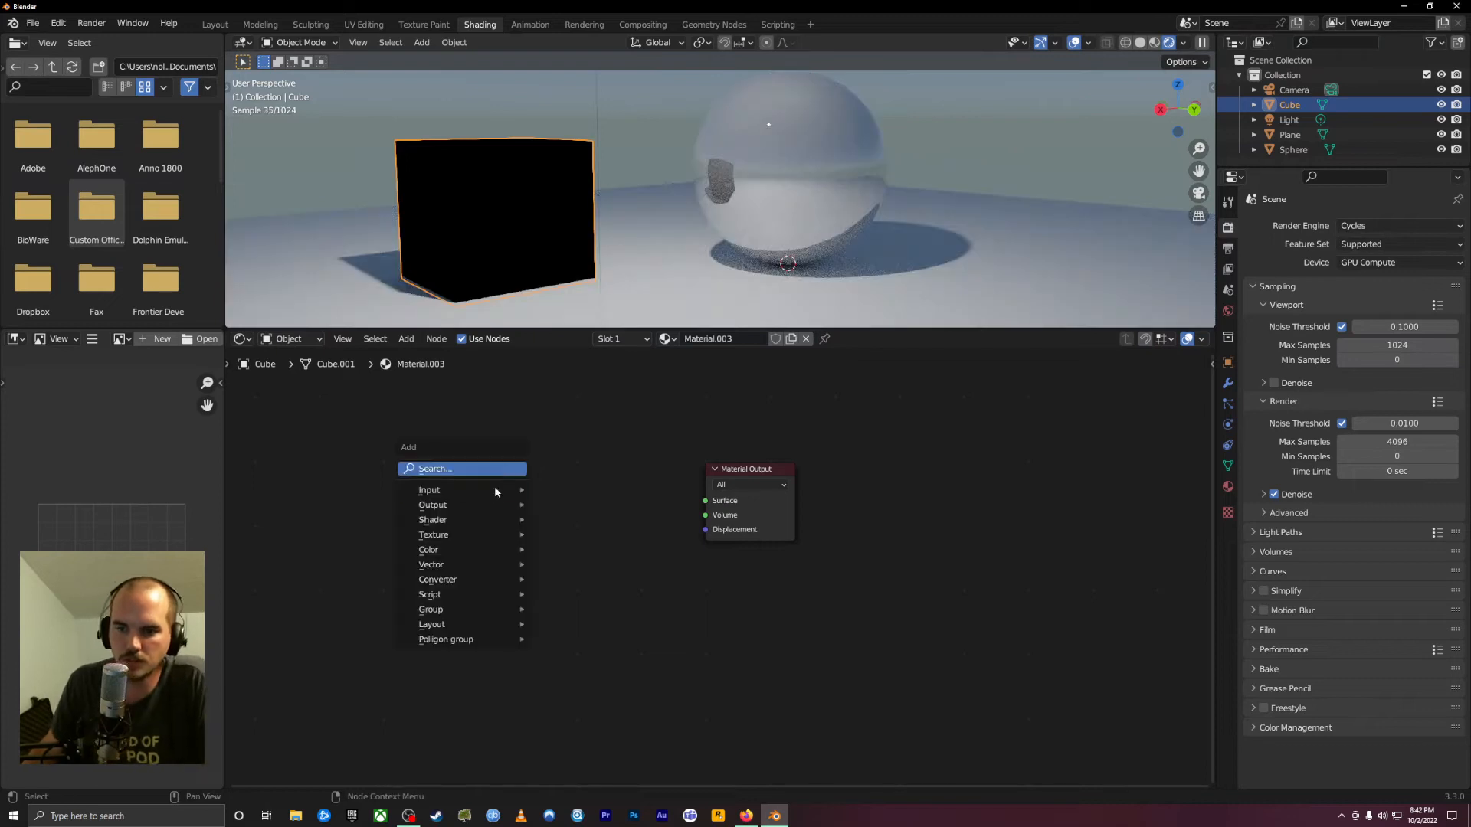
mouse_move(492, 541)
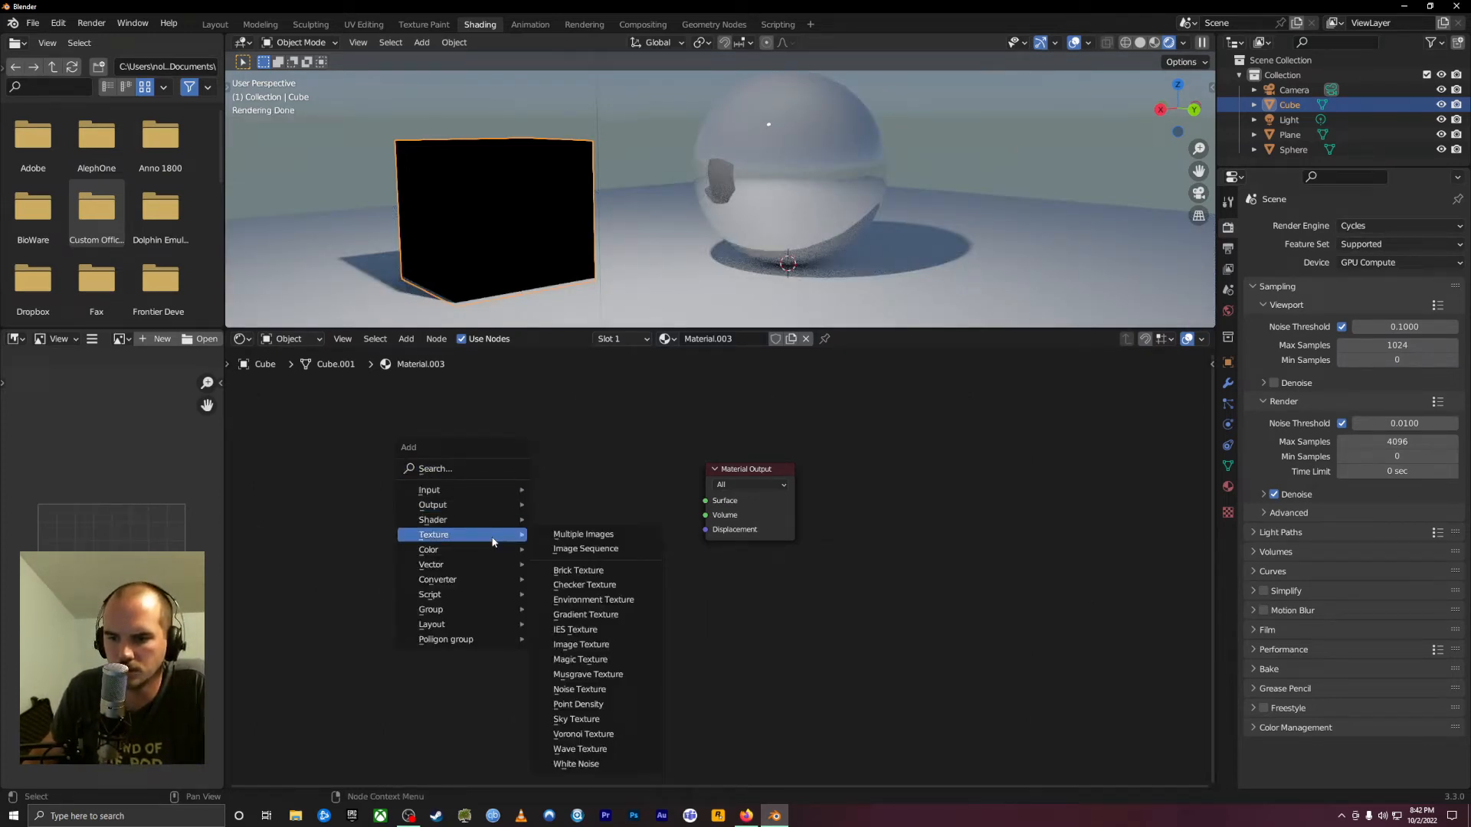
mouse_move(491, 524)
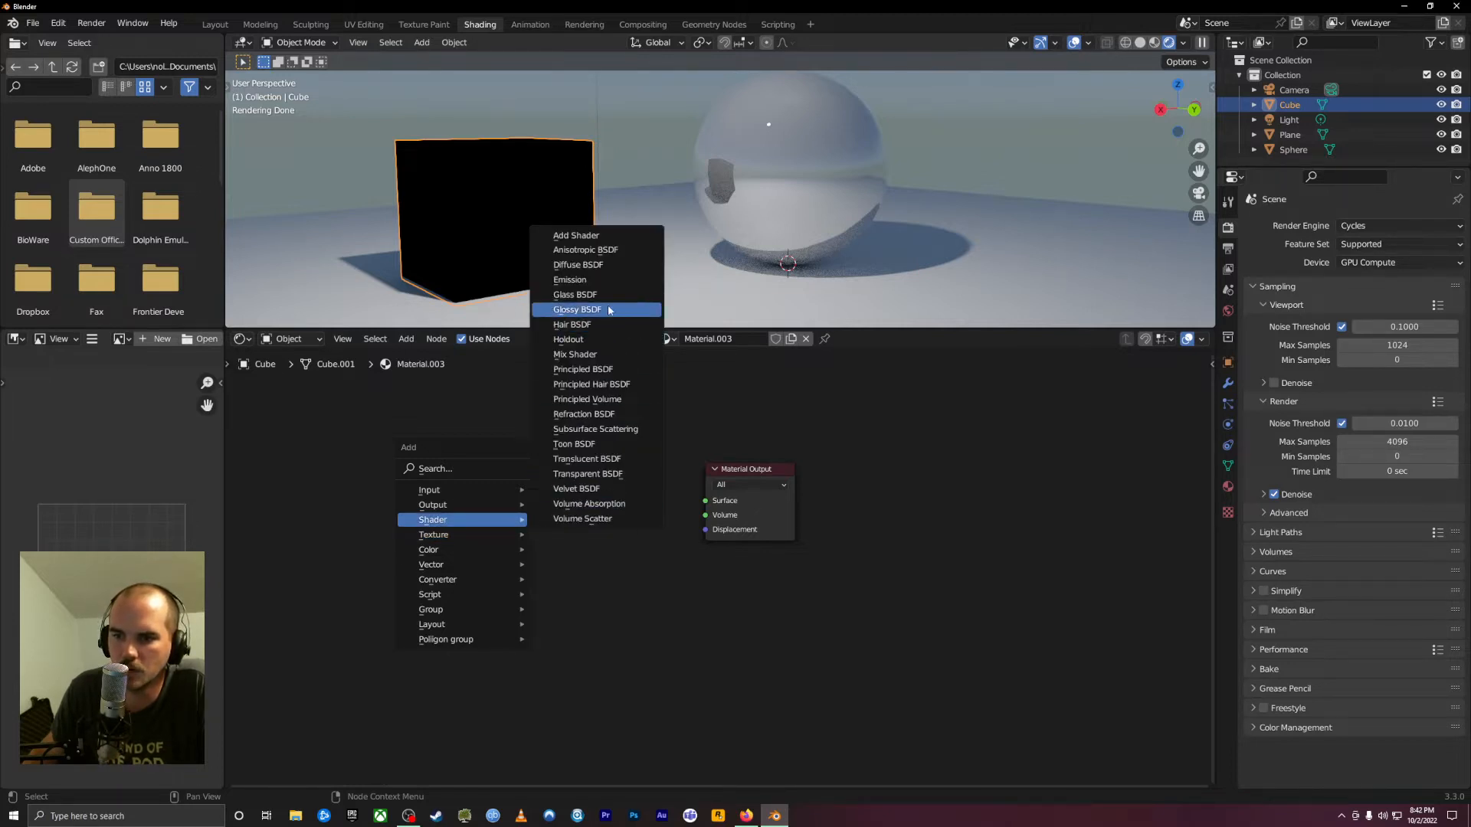
left_click(575, 295)
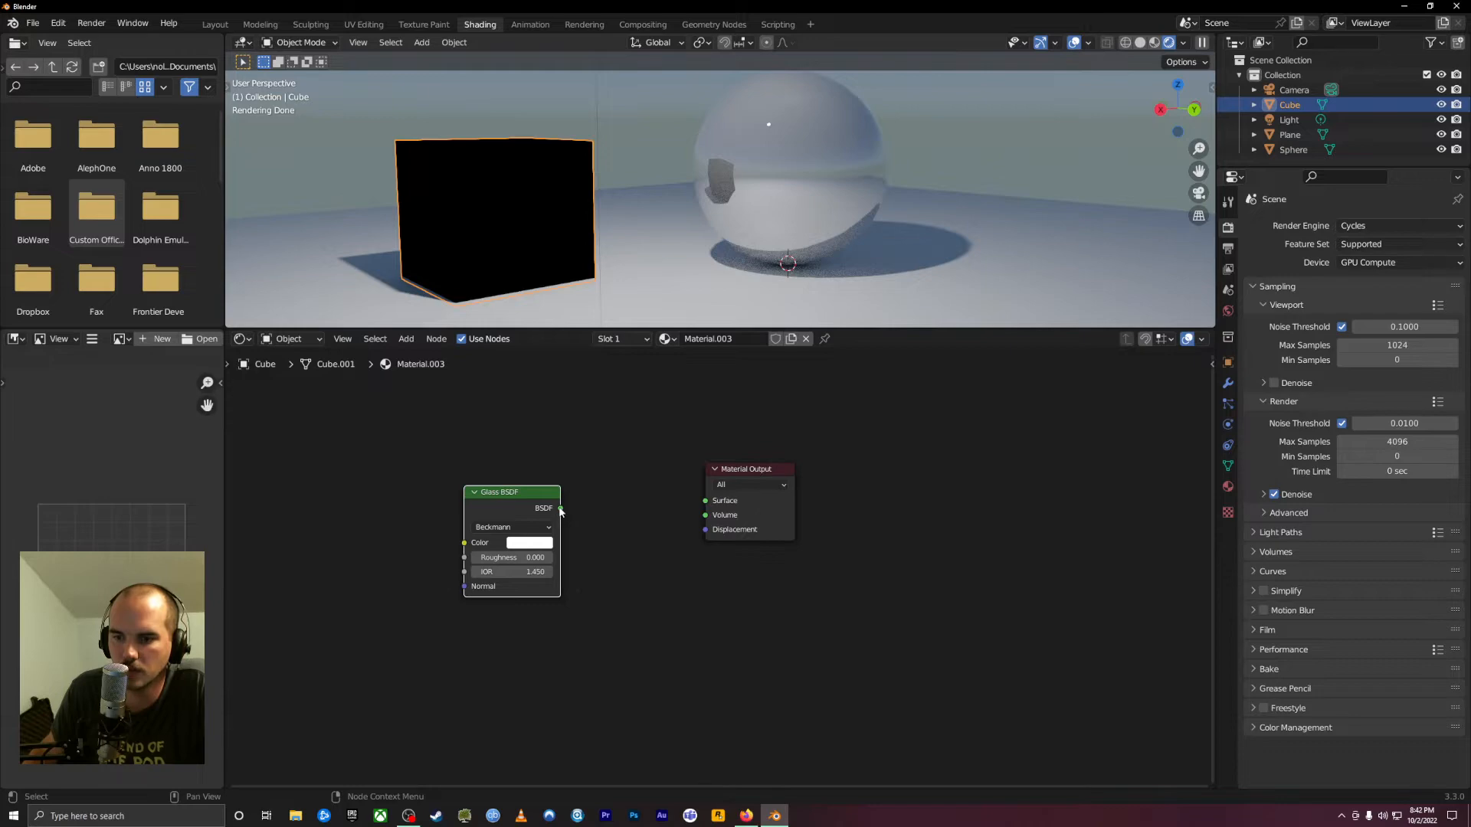
left_click_drag(561, 508, 705, 501)
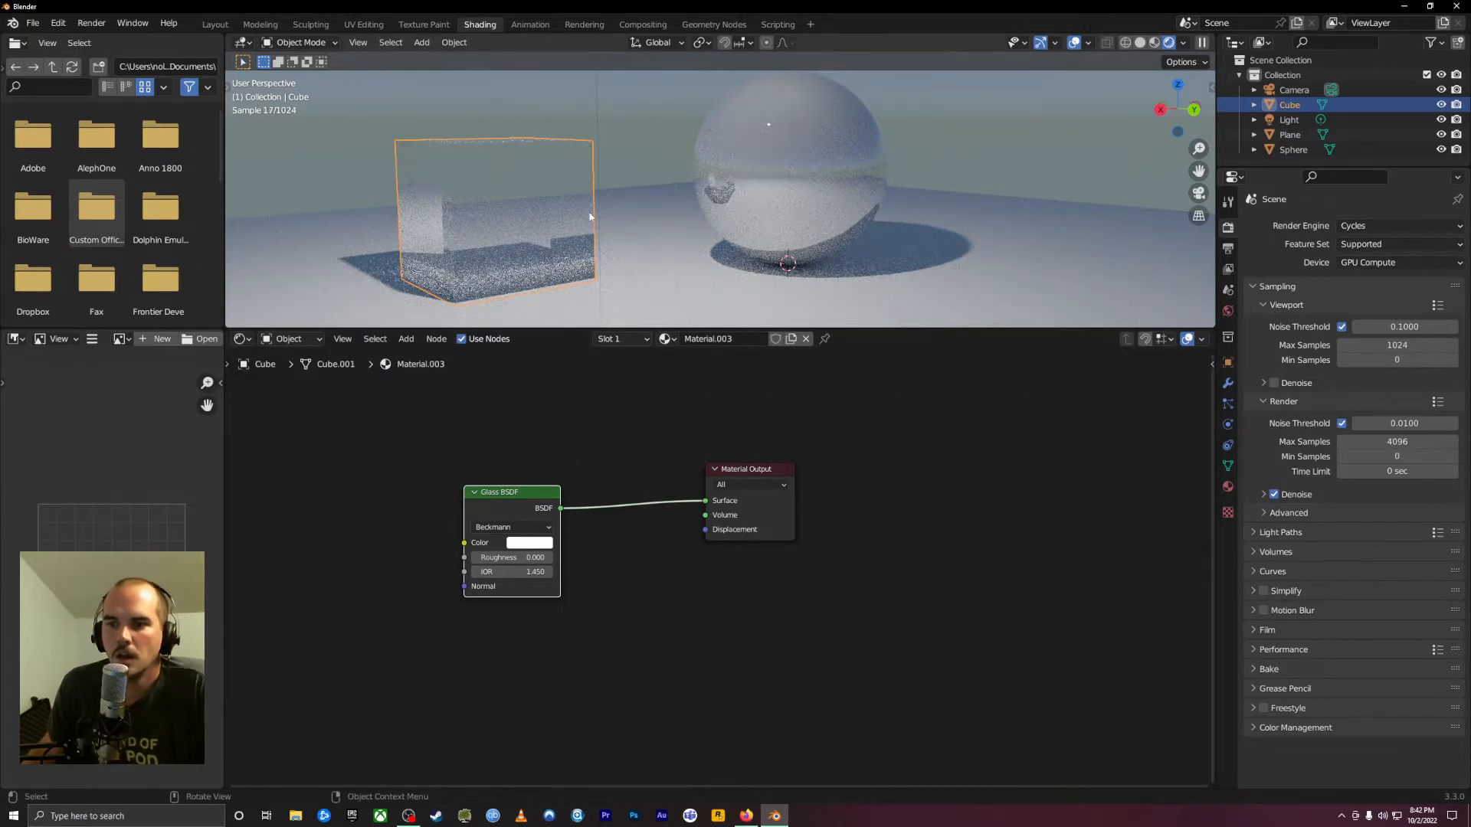
Examine the glass cube's refraction up close and the Glass BSDF node's settings
middle_click_drag(590, 217, 686, 195)
scroll(595, 281, "up", 3)
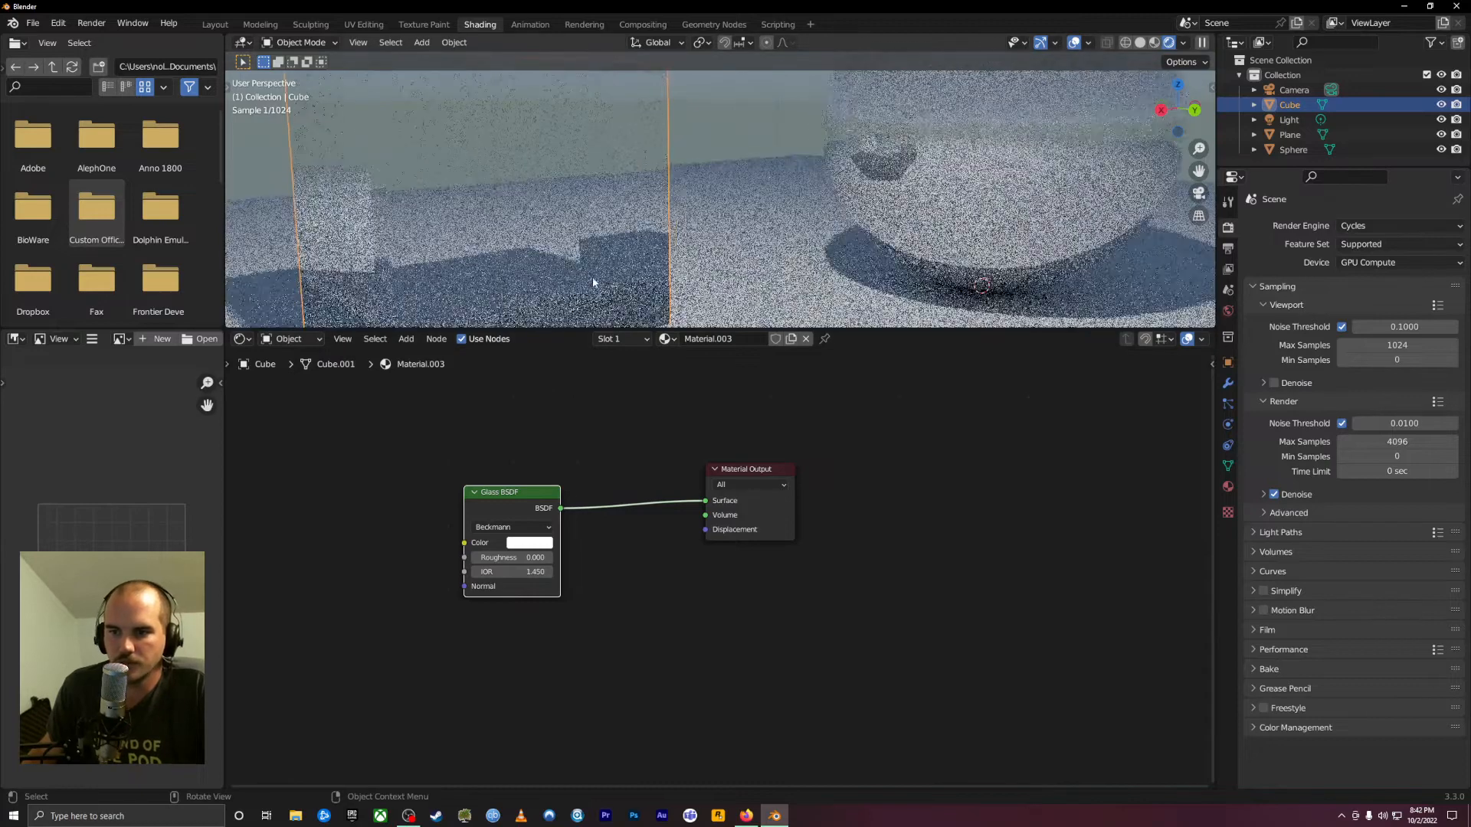
scroll(545, 359, "down", 2)
scroll(462, 281, "down", 2)
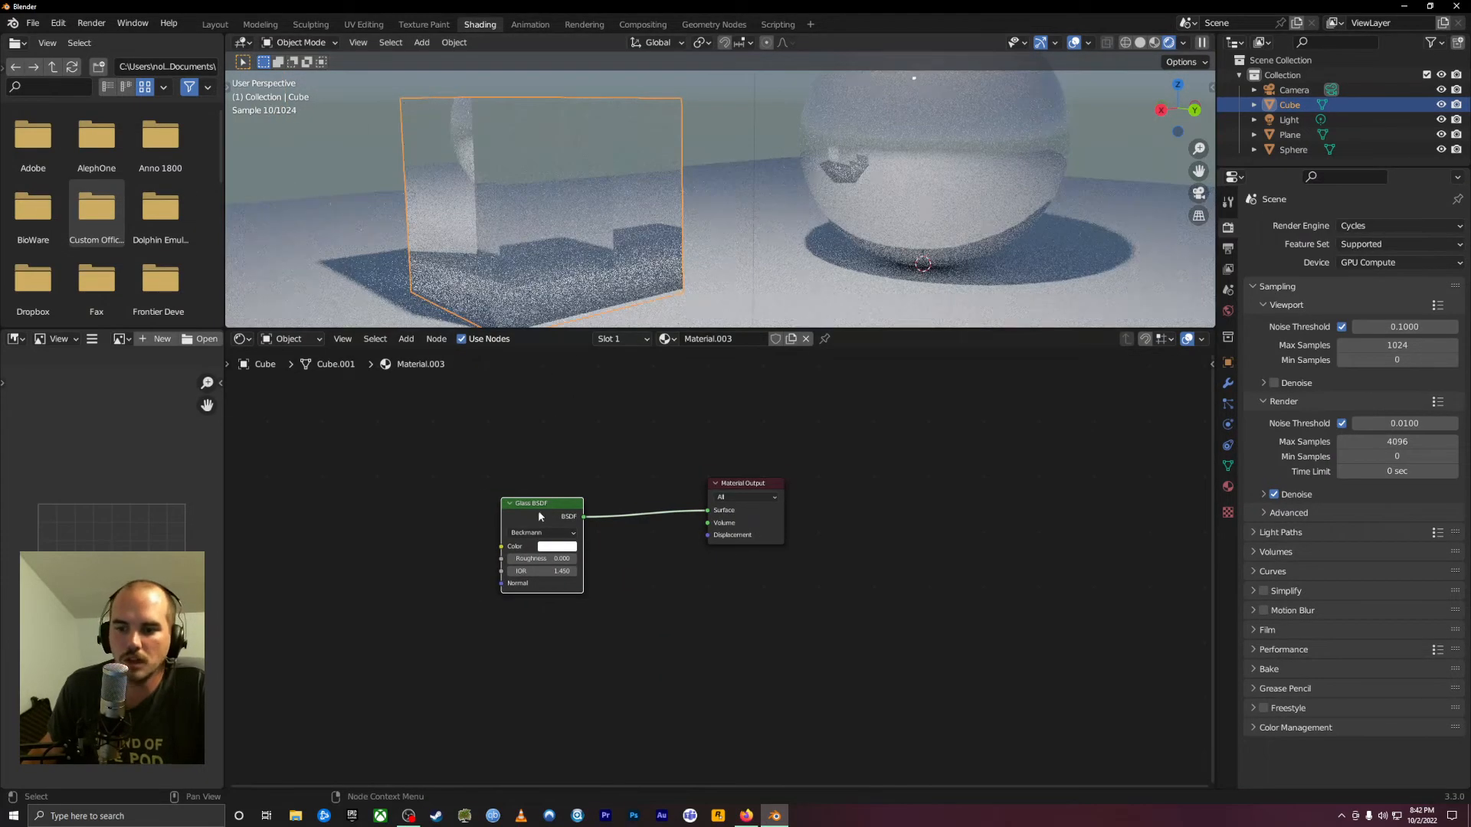
scroll(524, 547, "up", 11)
middle_click_drag(432, 497, 586, 514)
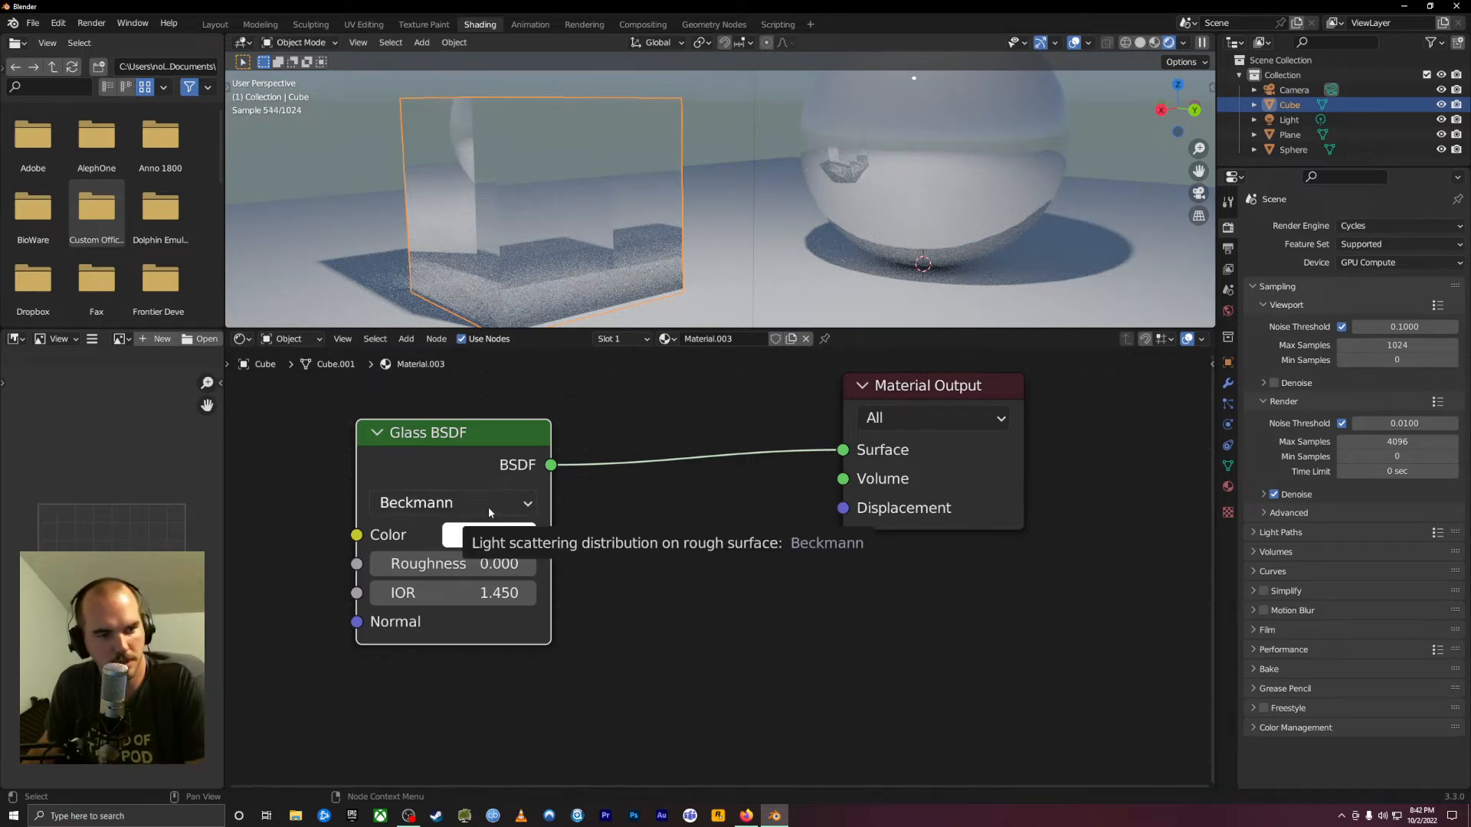
Try the Sharp, GGX and Multiscatter GGX distributions in turn on the cube's Glass BSDF node
left_click(488, 507)
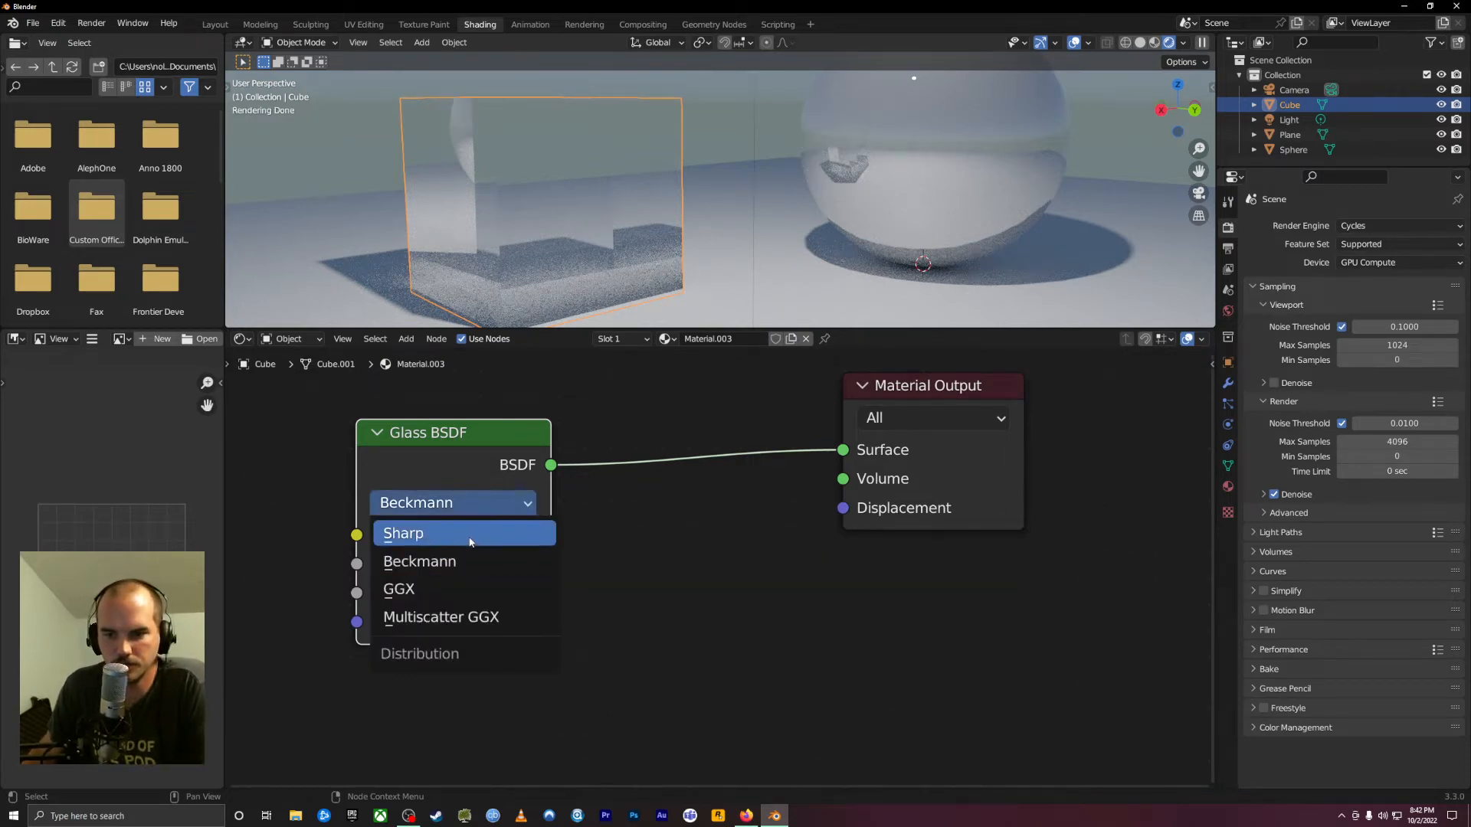
left_click(461, 534)
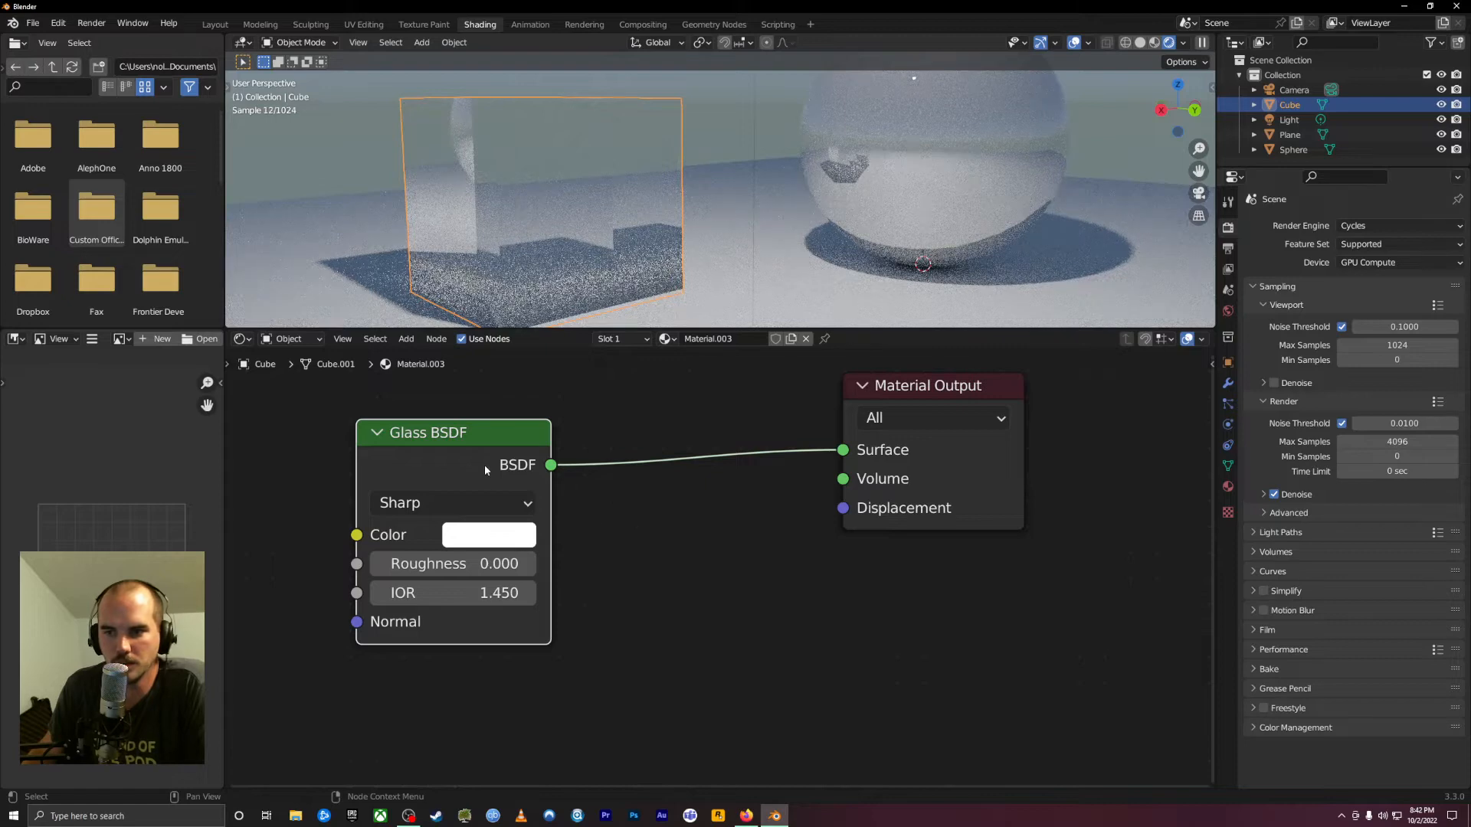
left_click(490, 504)
left_click(417, 590)
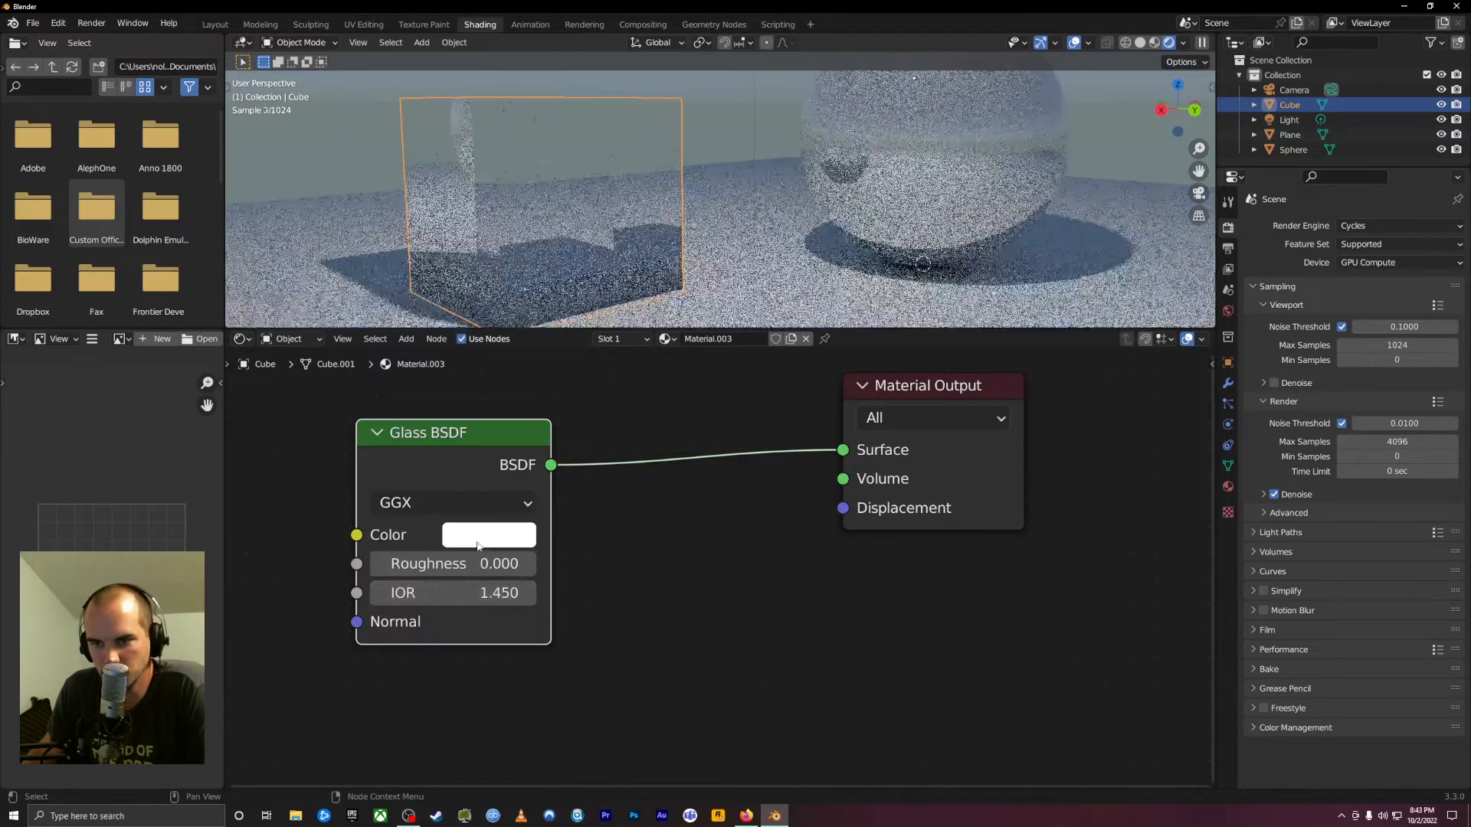
left_click(486, 506)
left_click(441, 616)
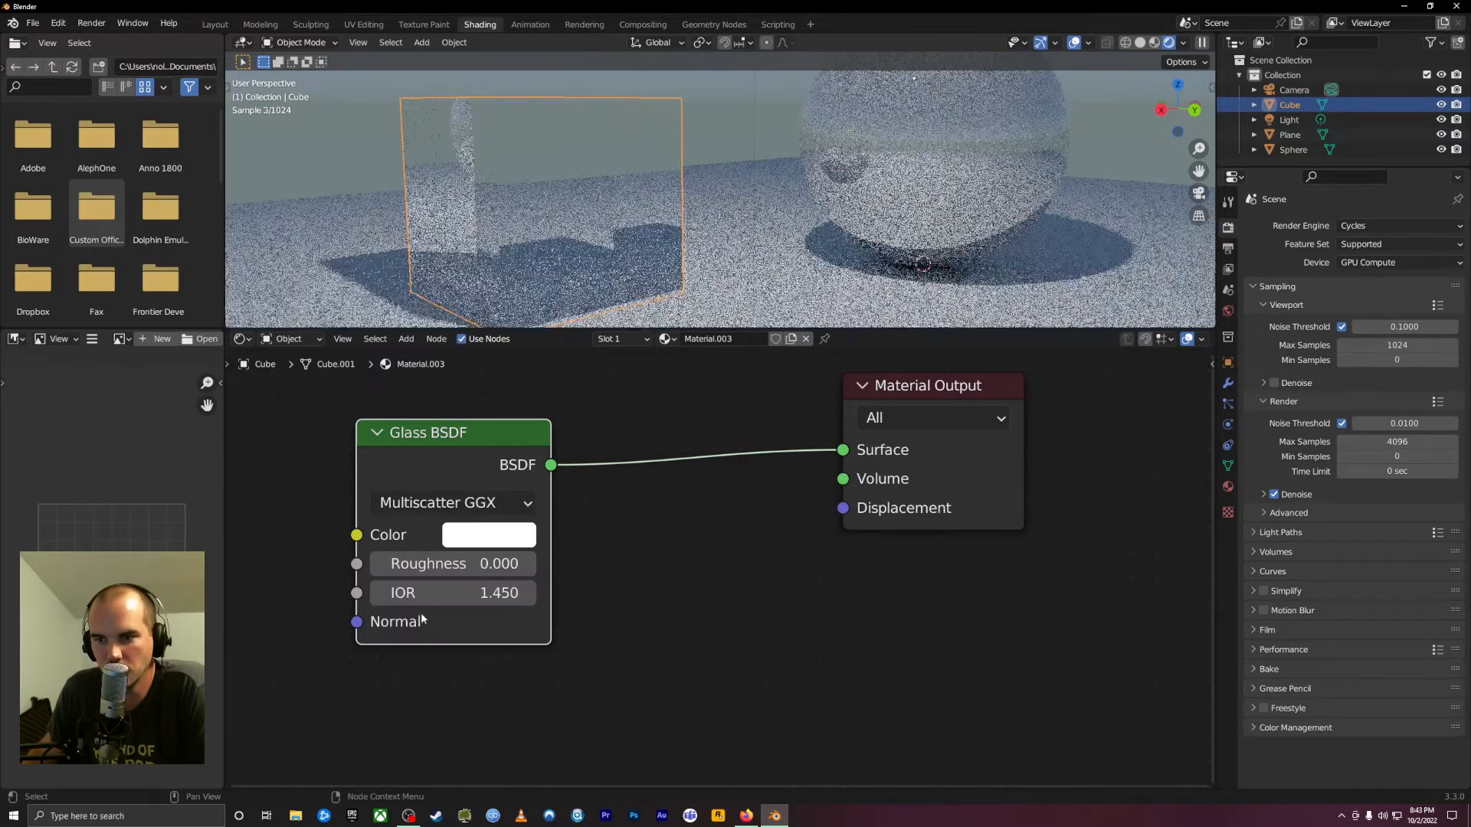
Set the Glass BSDF distribution to Sharp, try a Roughness of 0.317 and return it to 0
left_click(475, 509)
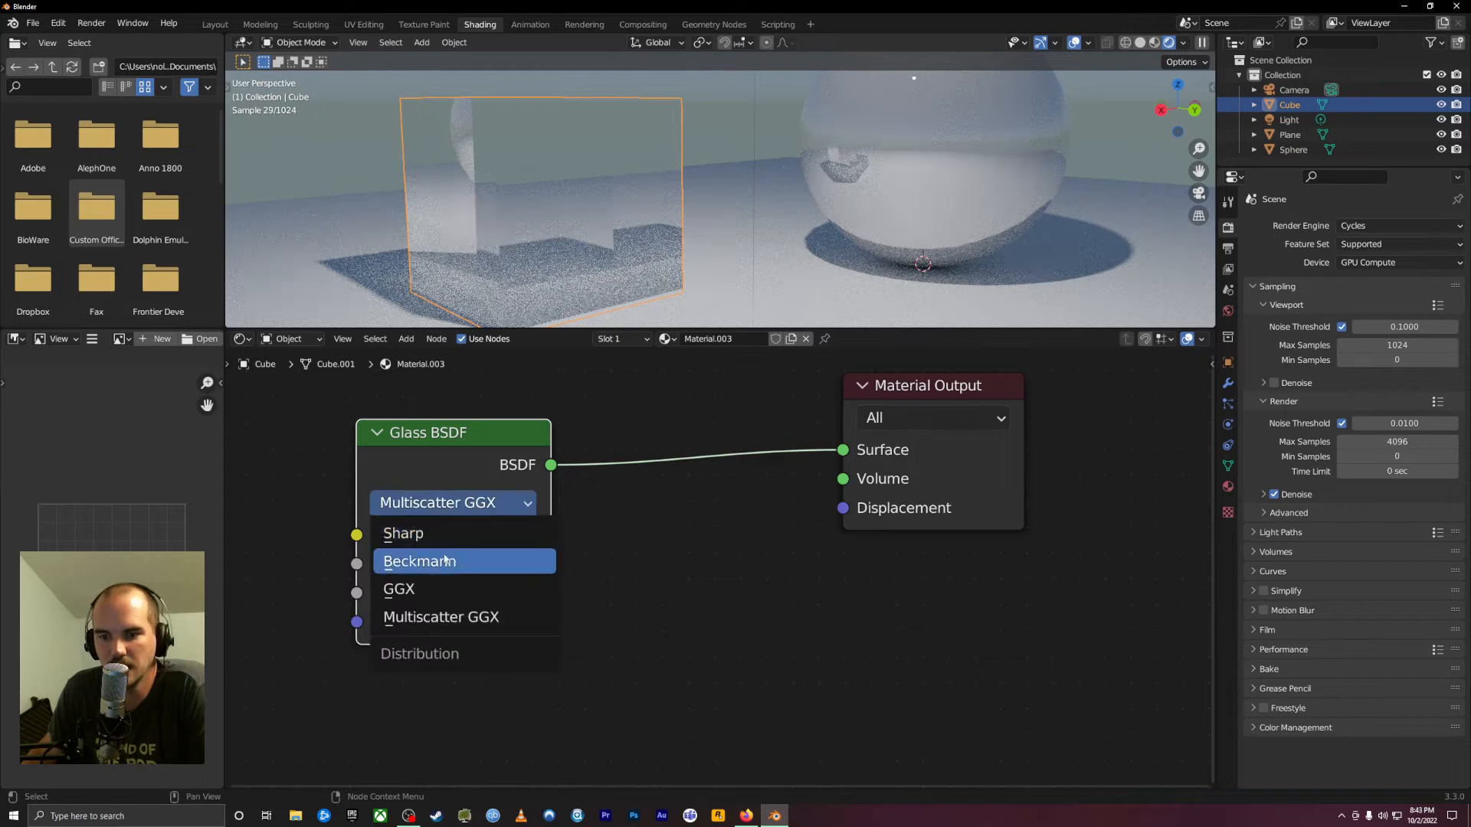
left_click(456, 531)
left_click_drag(456, 565, 423, 567)
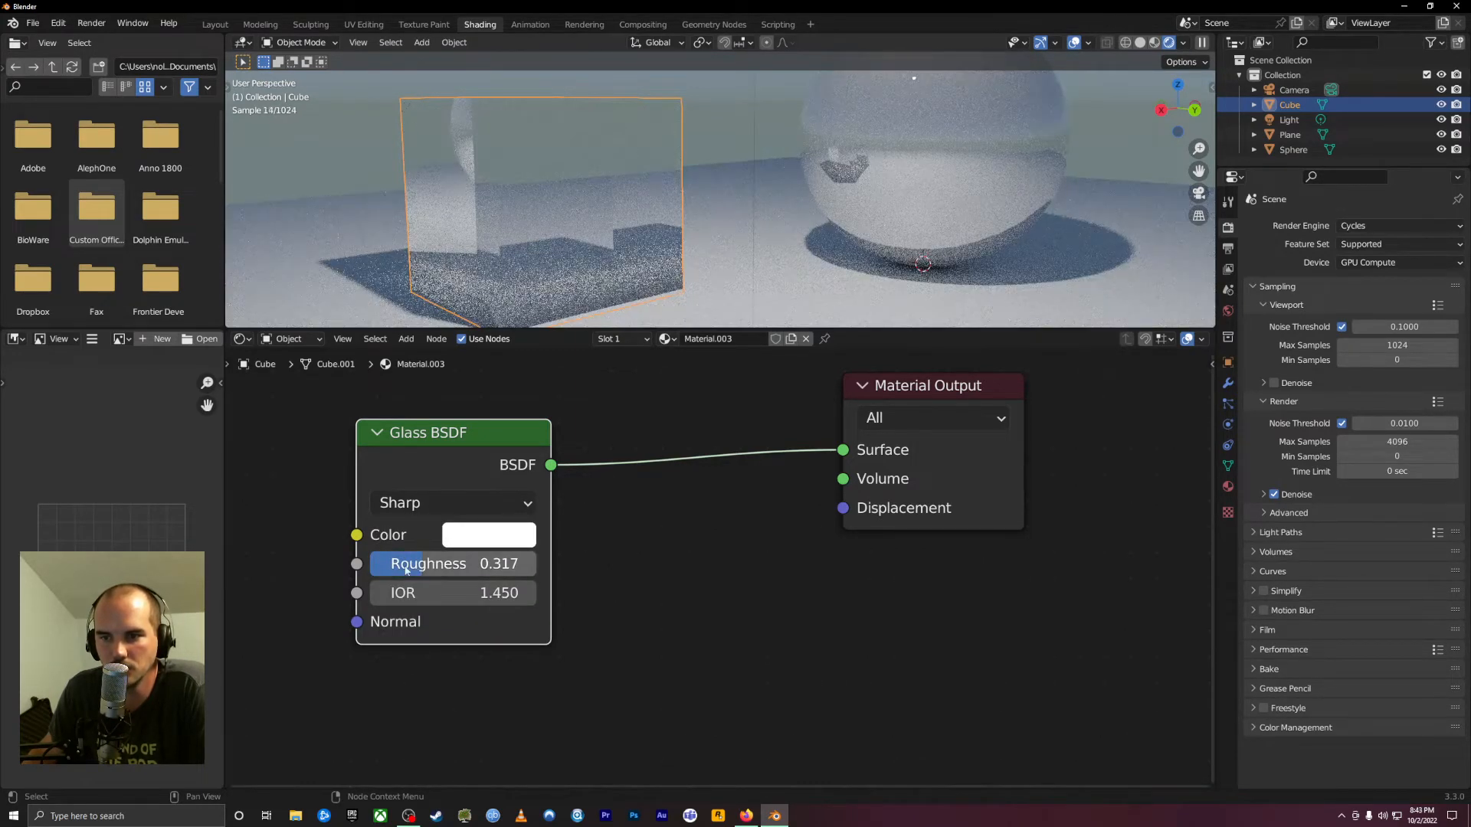
mouse_move(400, 572)
left_mouse_down()
mouse_move(504, 567)
mouse_move(378, 567)
left_mouse_up()
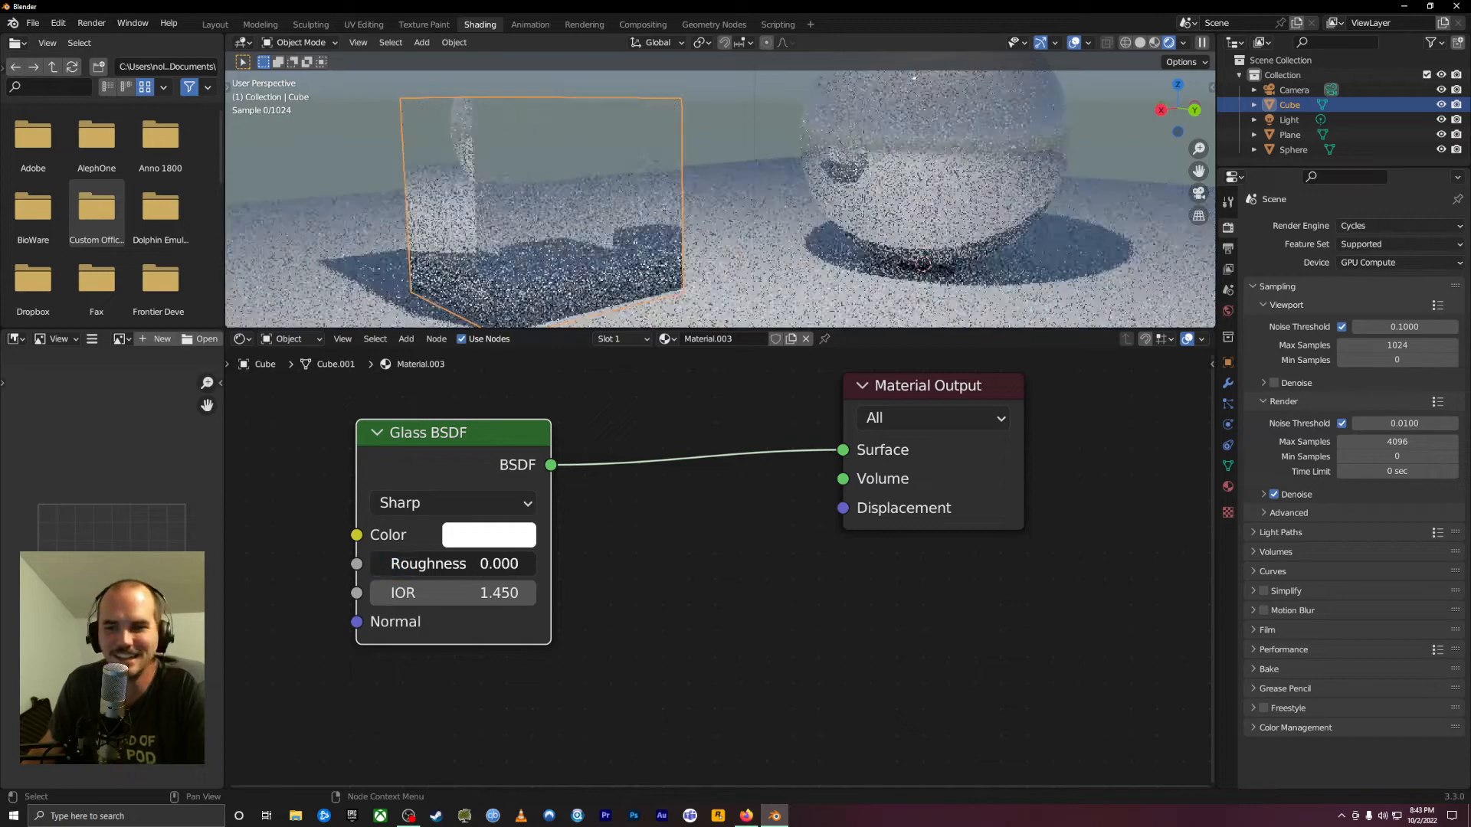
Try Glass BSDF IOR values of 1.550, 0.000, 0.400 and 2.800 to compare the cube's refraction
left_click_drag(460, 593, 400, 595)
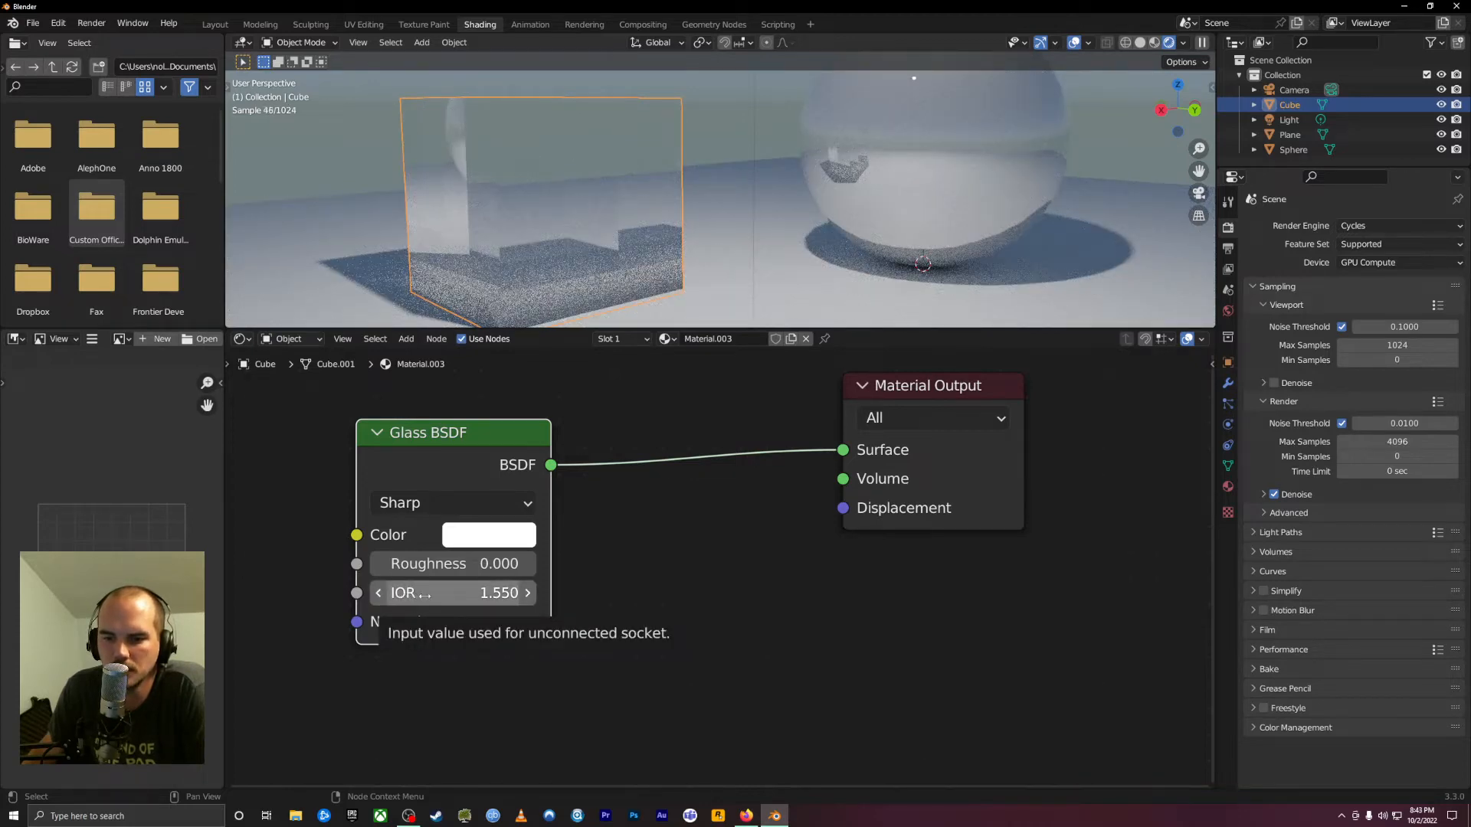
left_click_drag(423, 595, 276, 595)
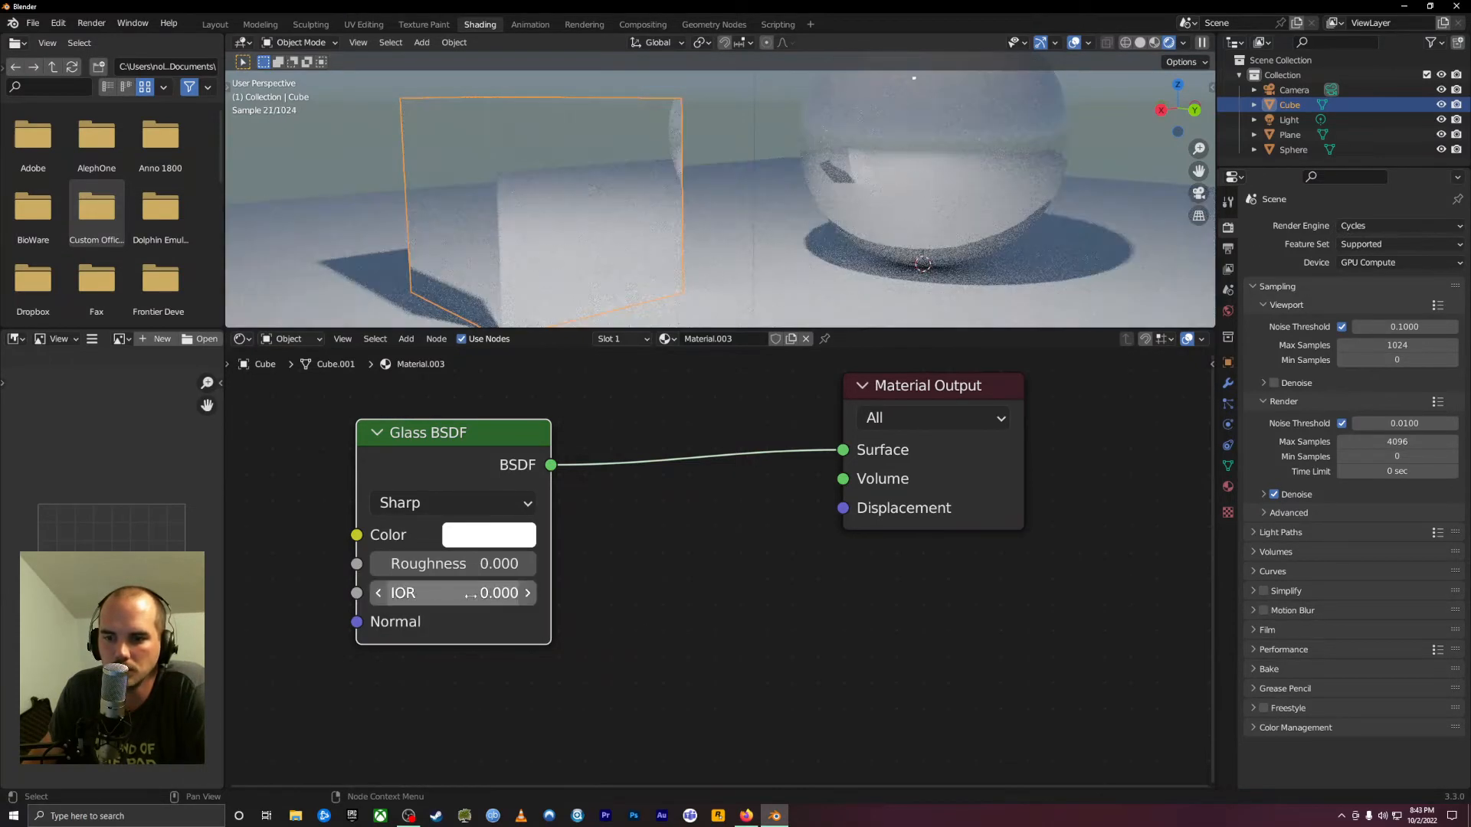
left_click_drag(468, 594, 502, 594)
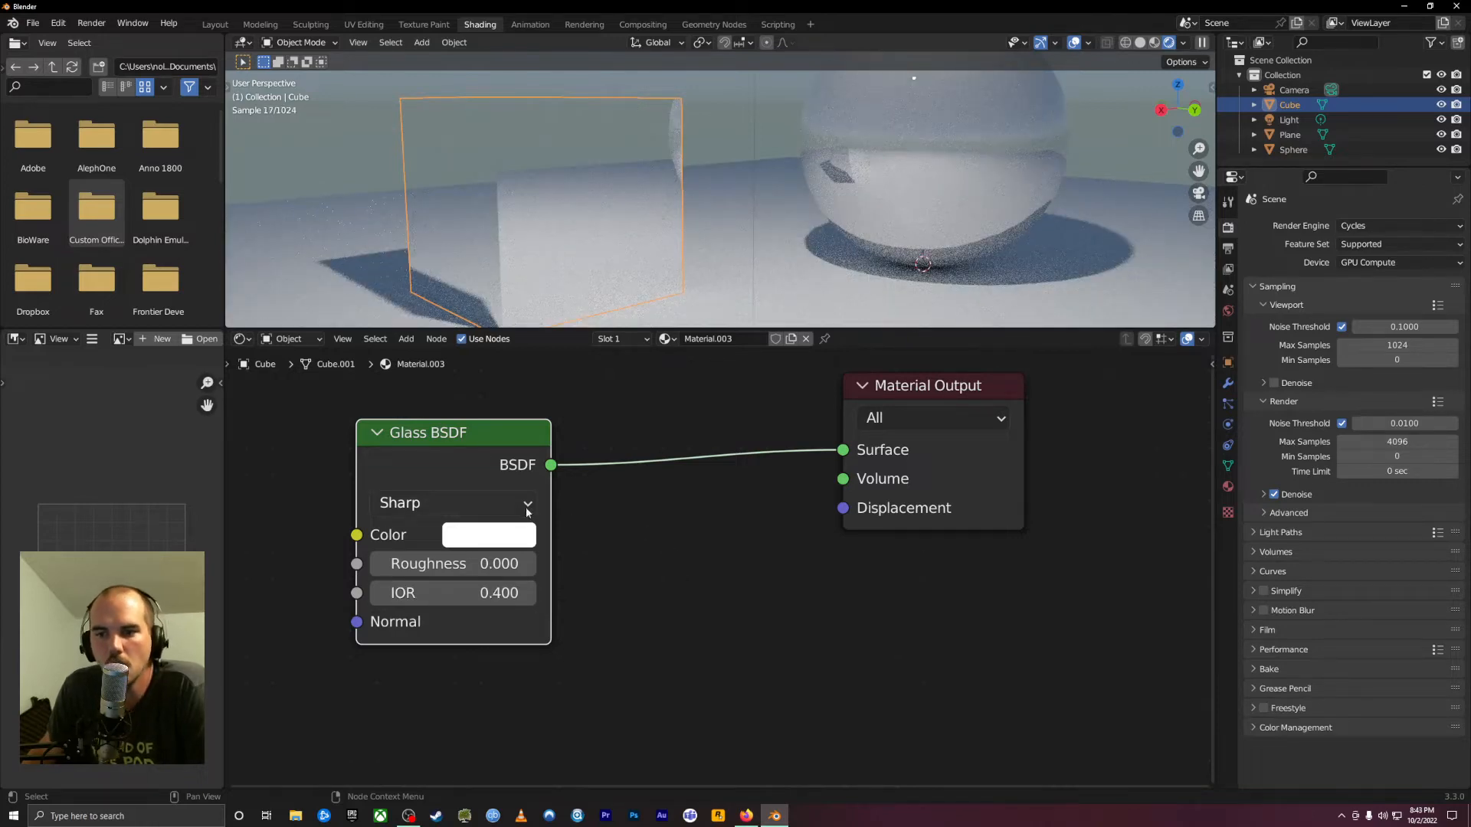
left_click_drag(481, 440, 451, 424)
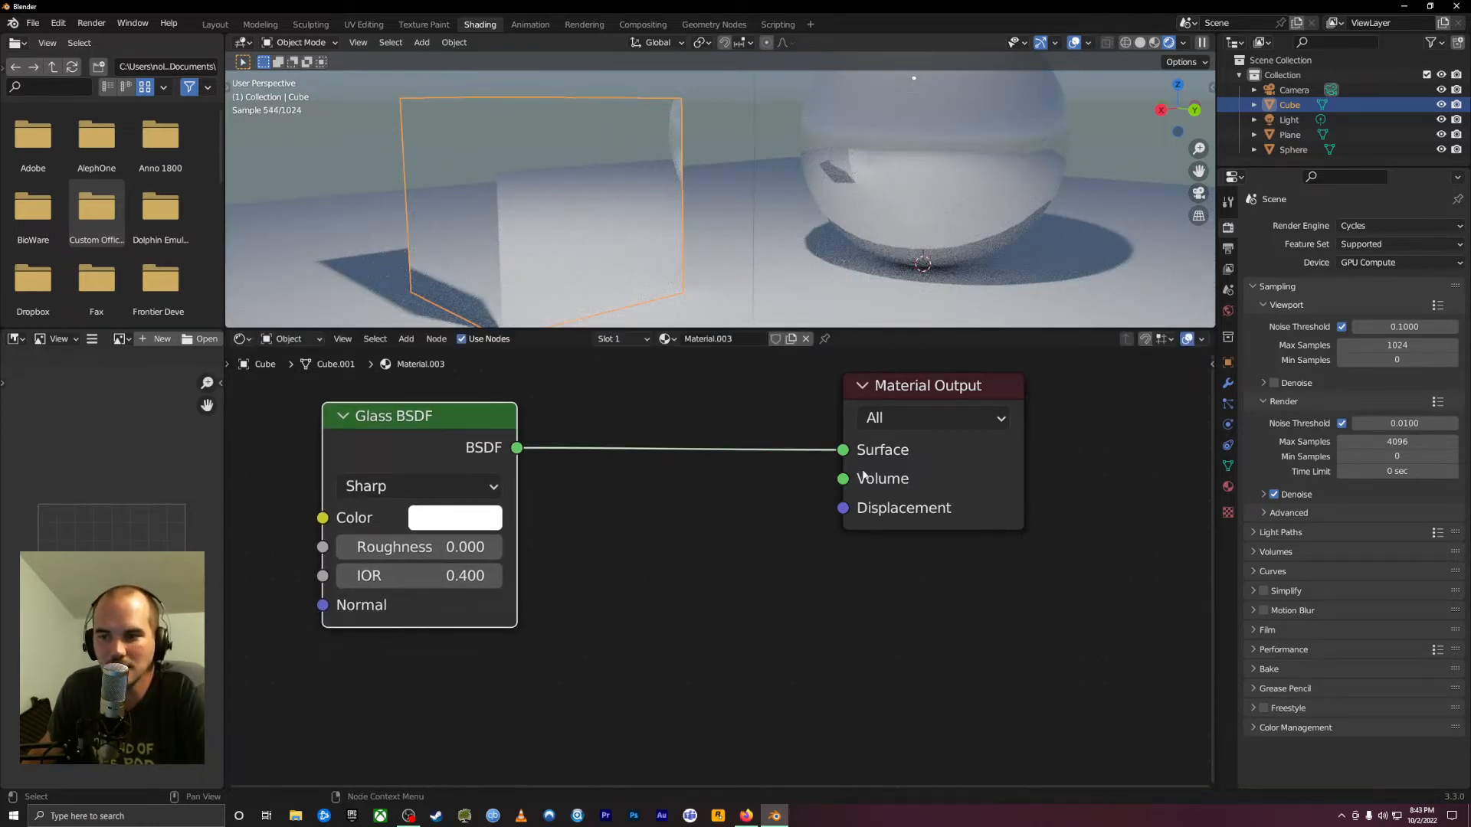
left_click_drag(458, 576, 529, 576)
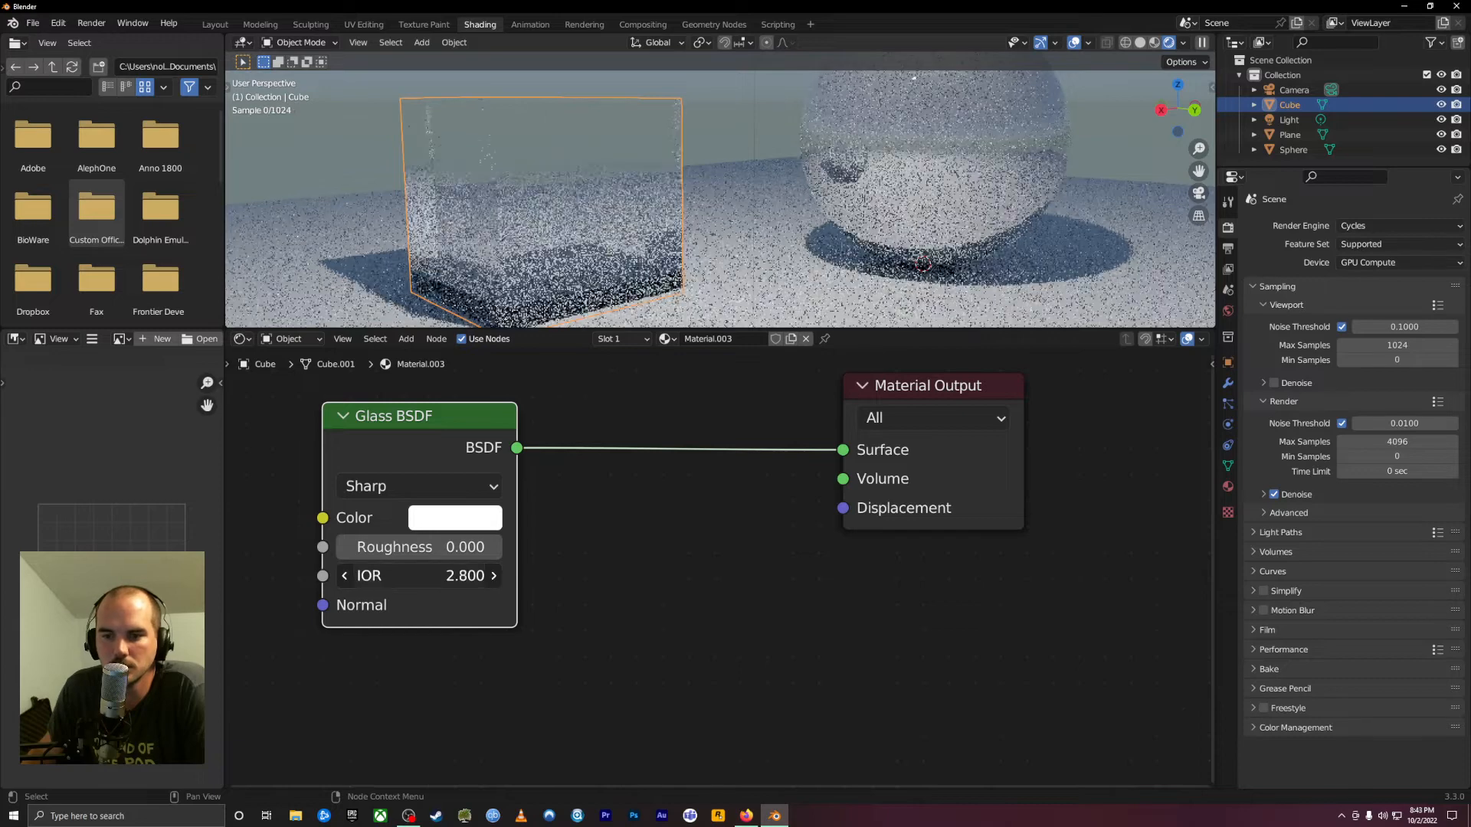
Set the Glass BSDF distribution to Beckmann and try an IOR of 50.300
left_click(426, 478)
left_click(387, 541)
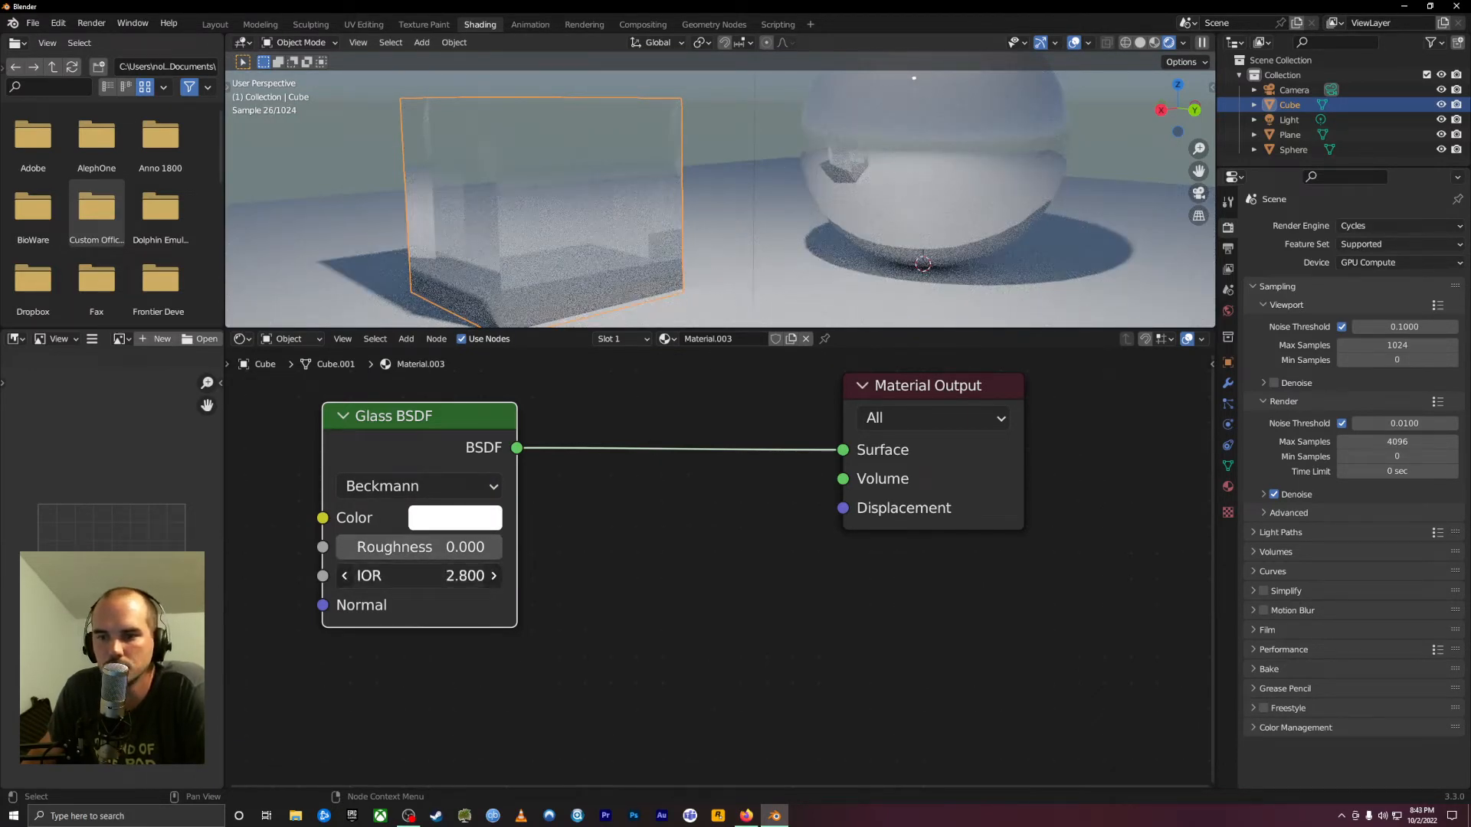
left_click_drag(429, 576, 477, 550)
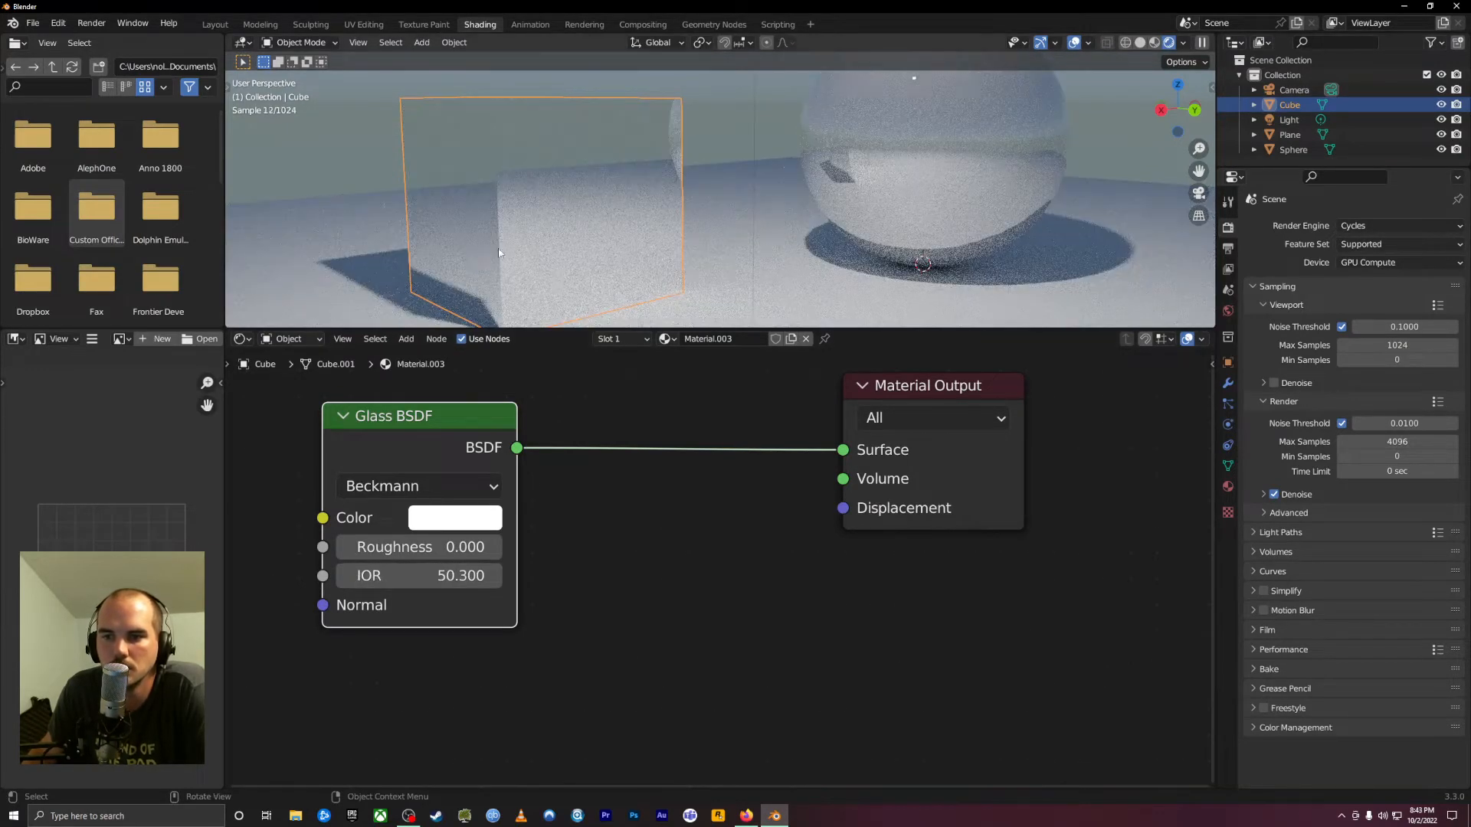
left_click(419, 576)
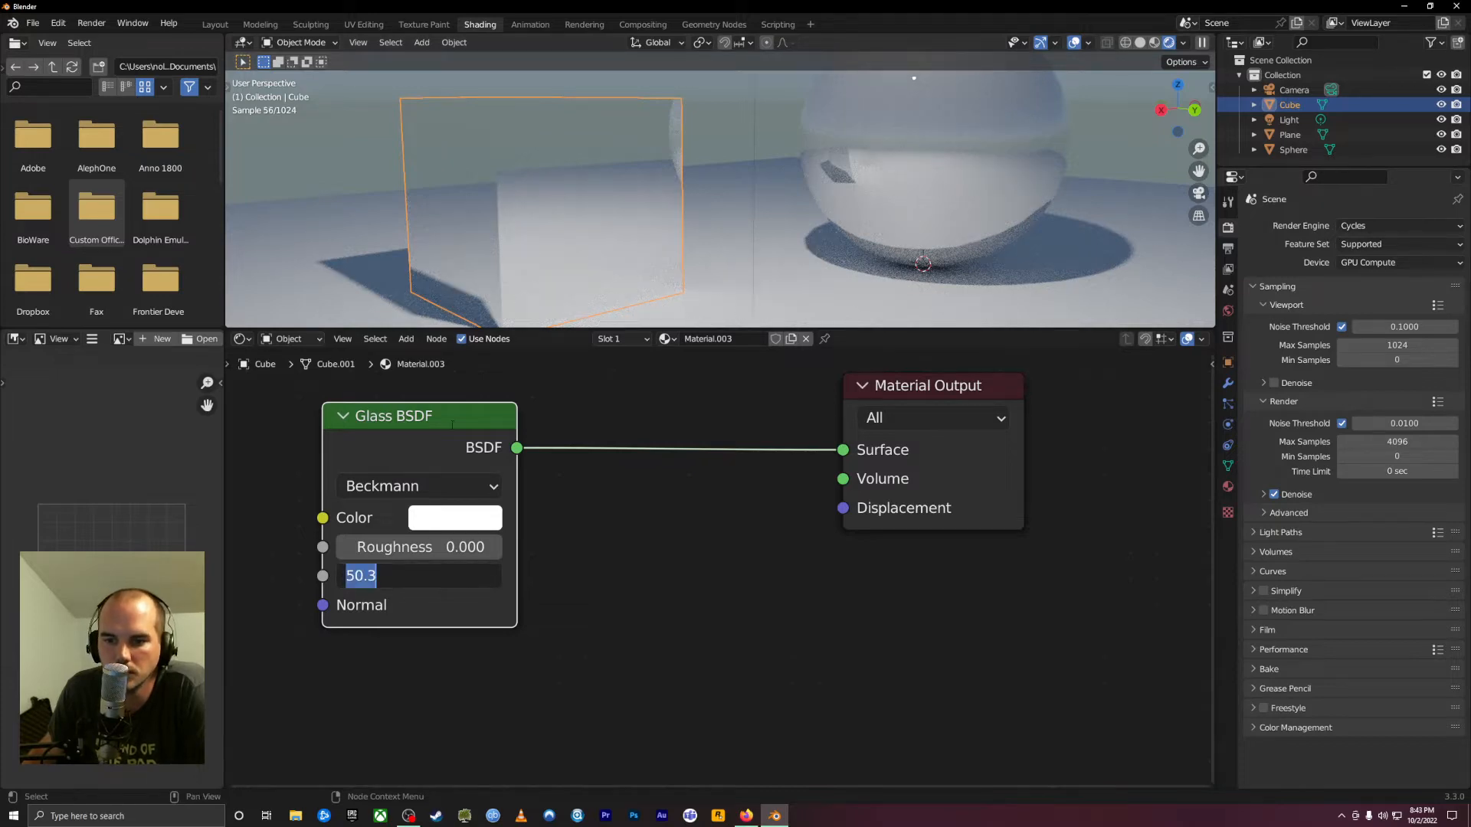
key("Return")
Replace the Glass BSDF node with a fresh one and link its BSDF output to the Material Output's Surface
key("x")
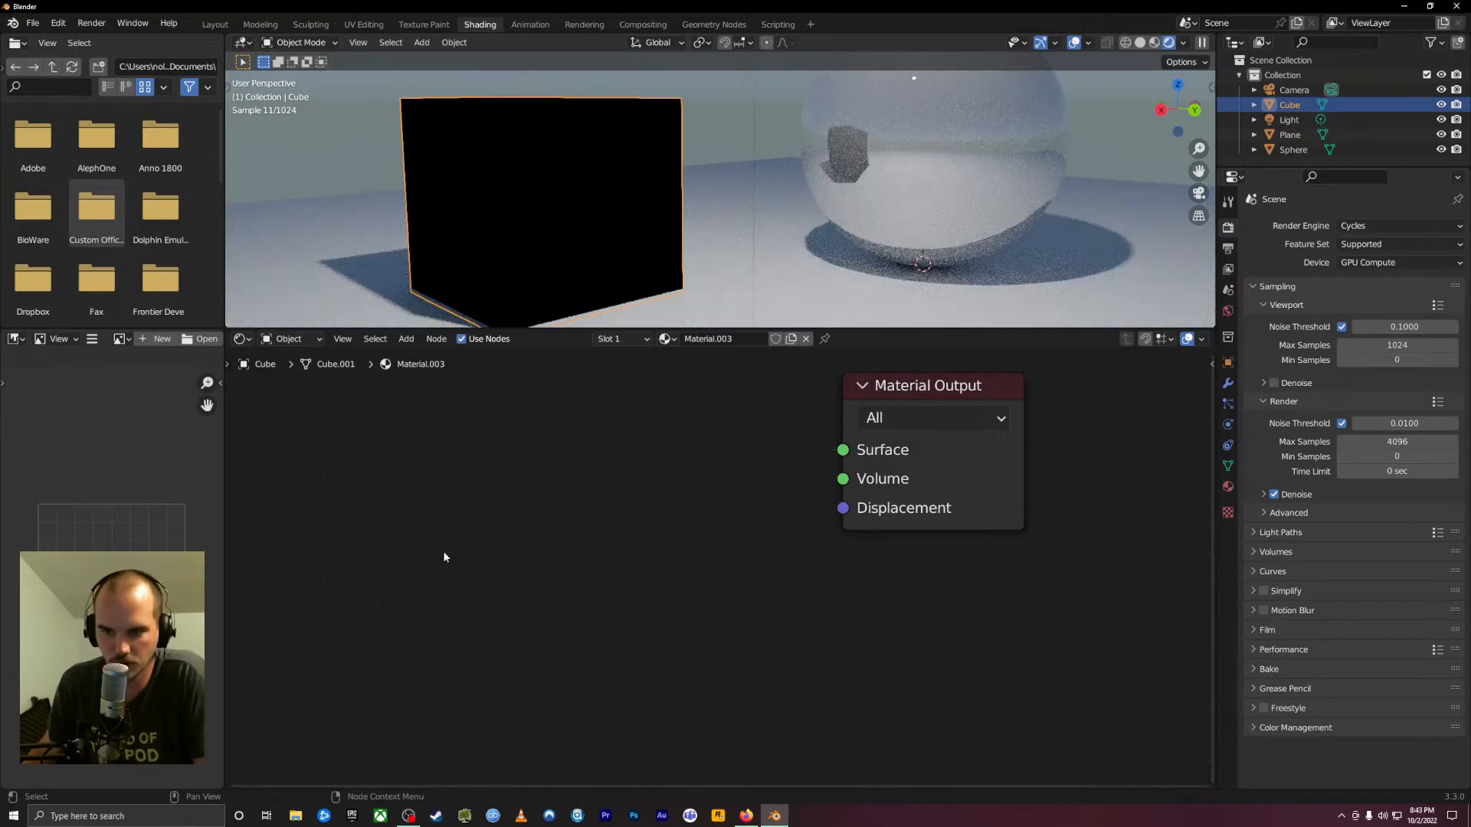
key("shift+a")
mouse_move(441, 545)
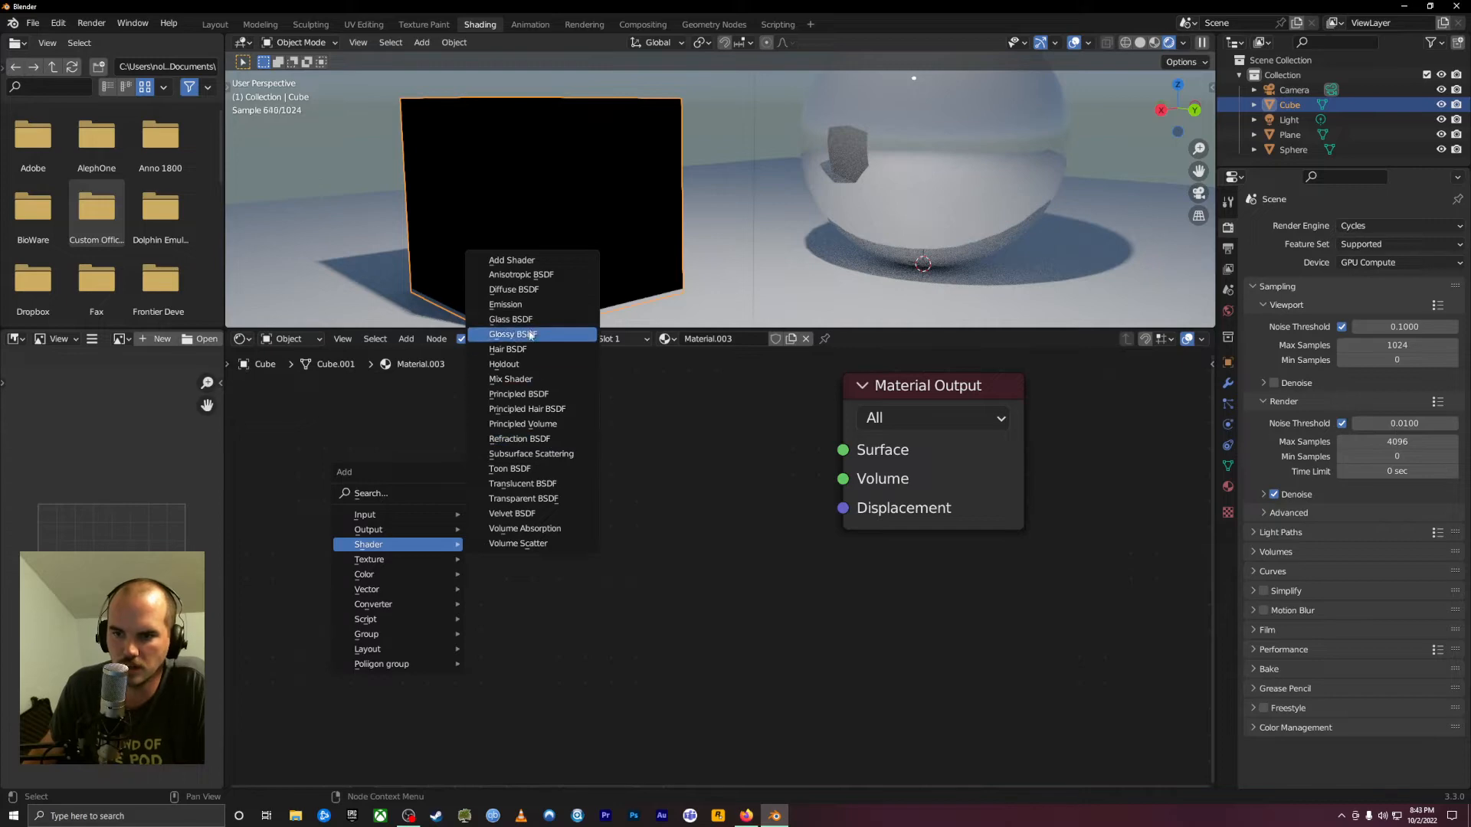
left_click(510, 320)
left_click(410, 462)
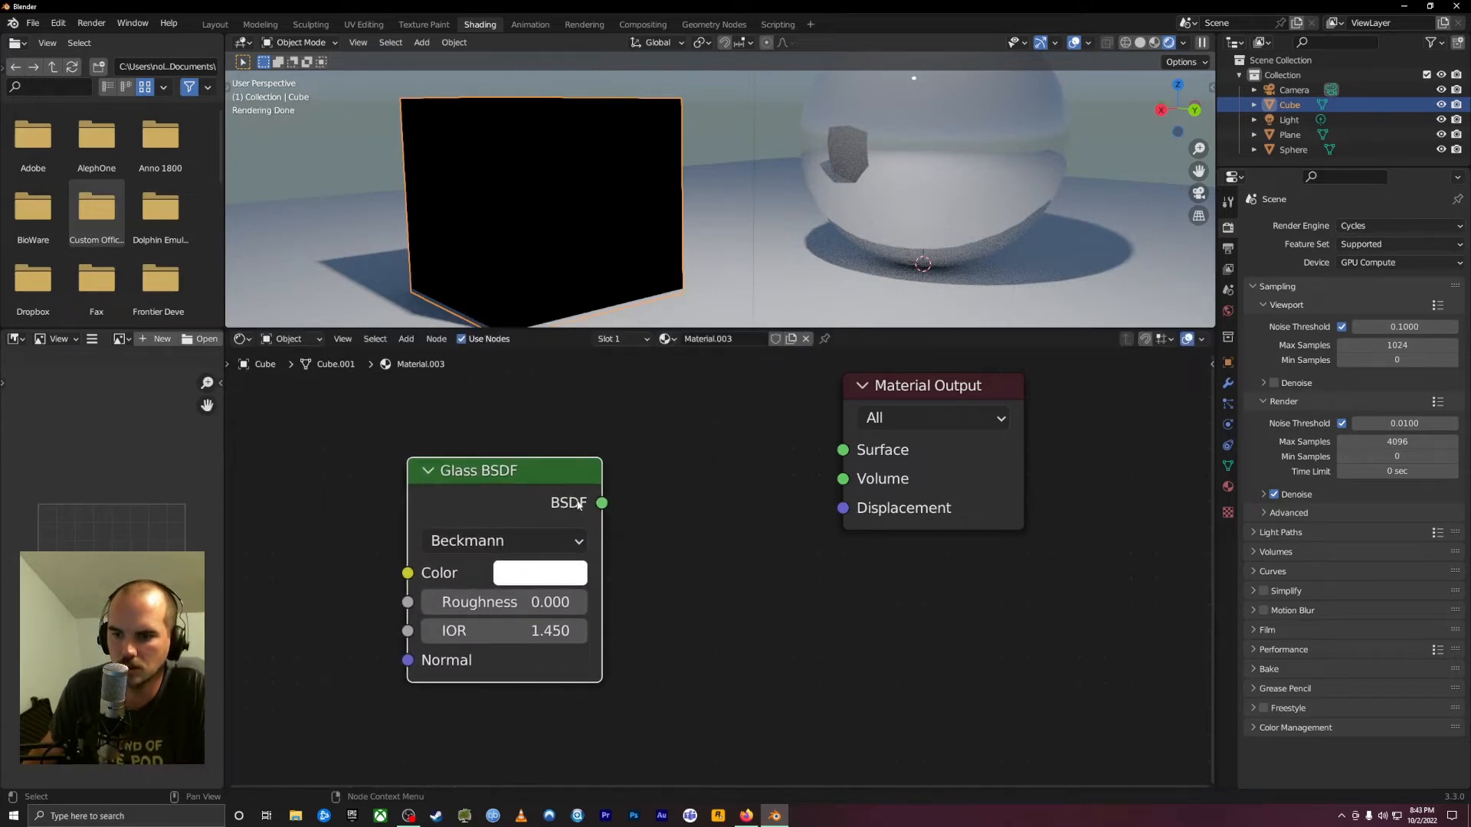
left_click_drag(602, 503, 847, 451)
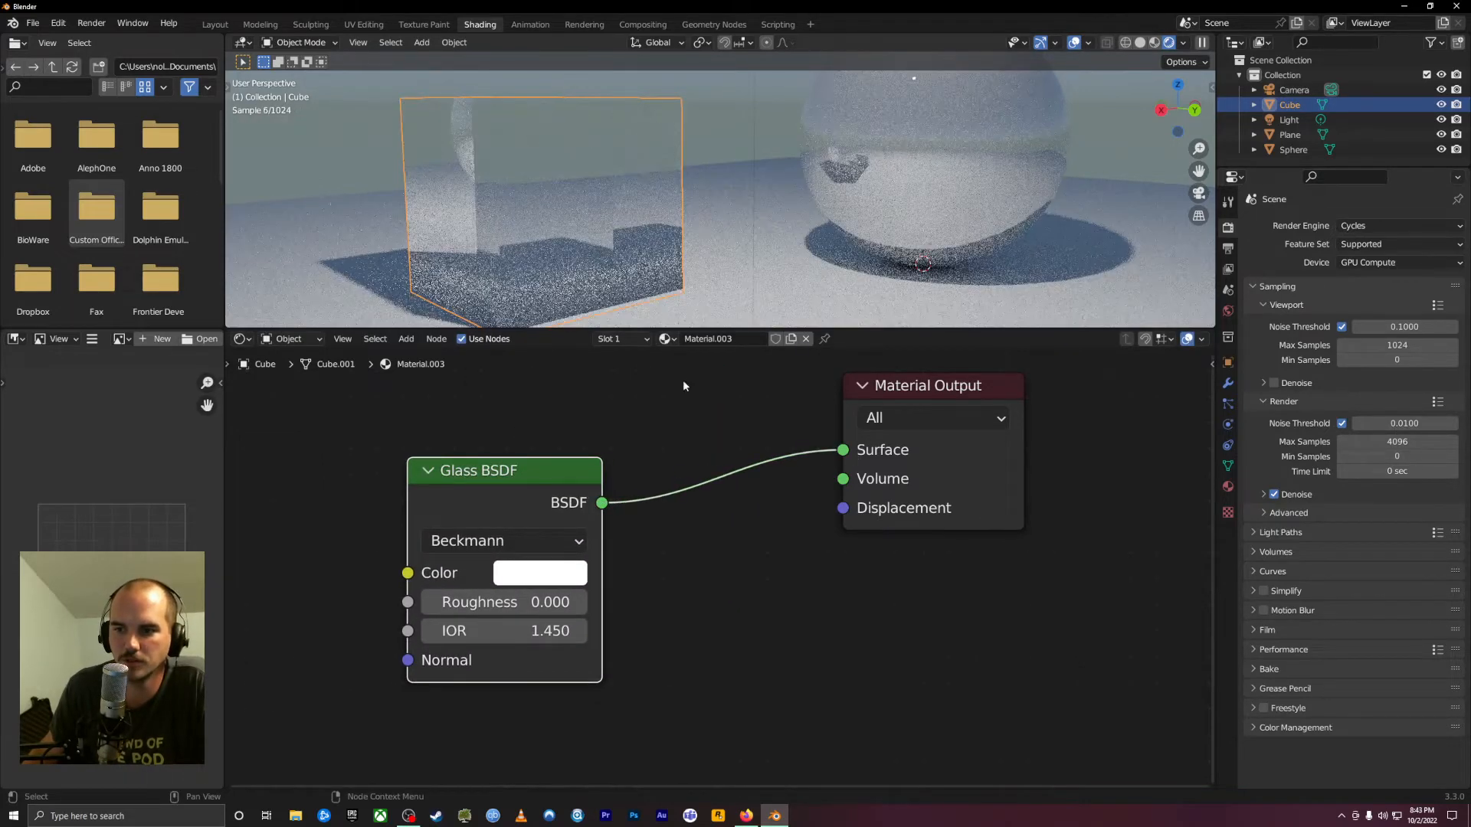
Move the Glass BSDF node farther from the Material Output to make room in the node graph
middle_click_drag(748, 238, 674, 235)
scroll(639, 247, "down", 4)
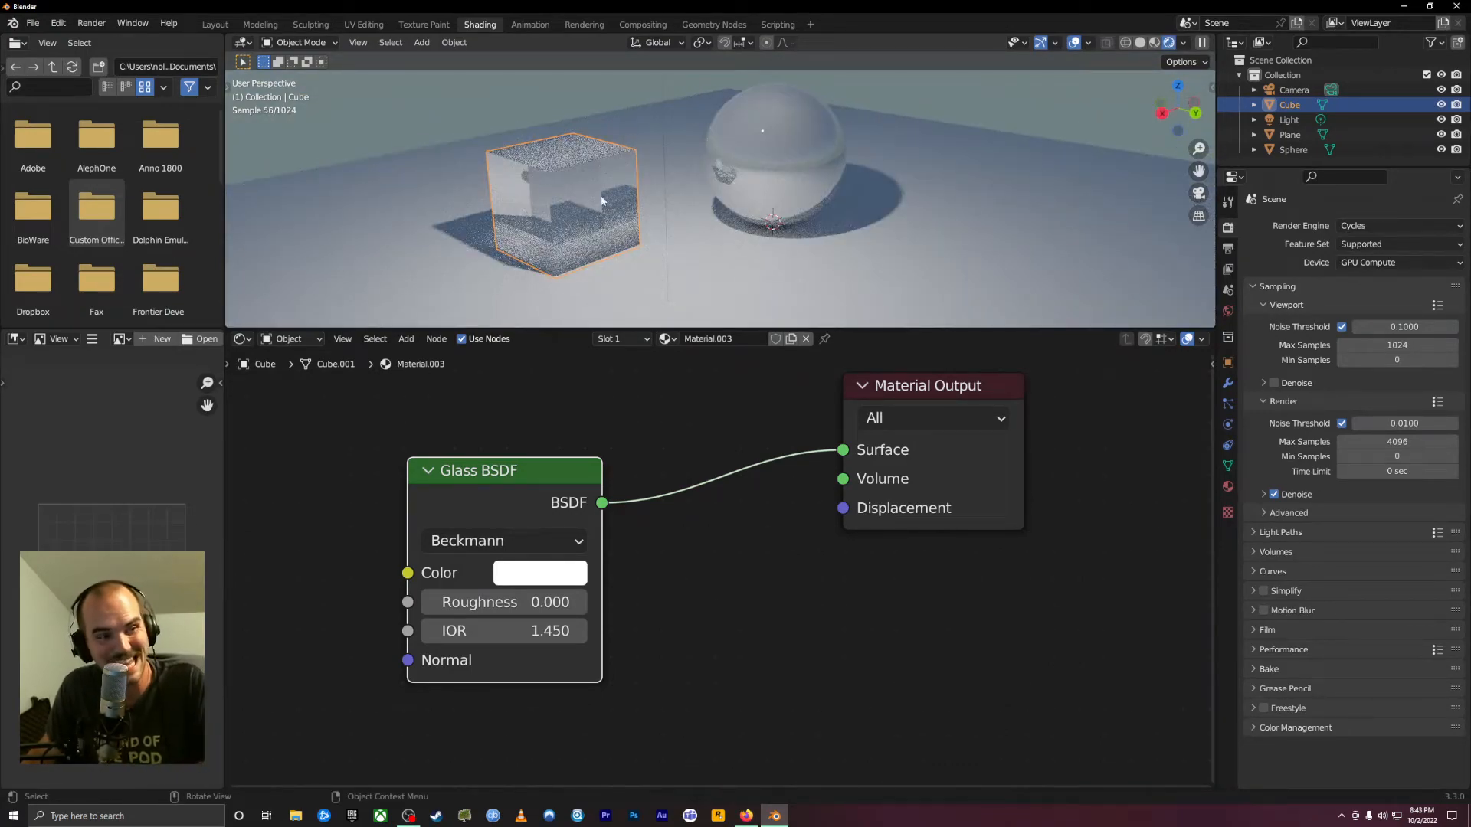
left_click_drag(513, 469, 491, 441)
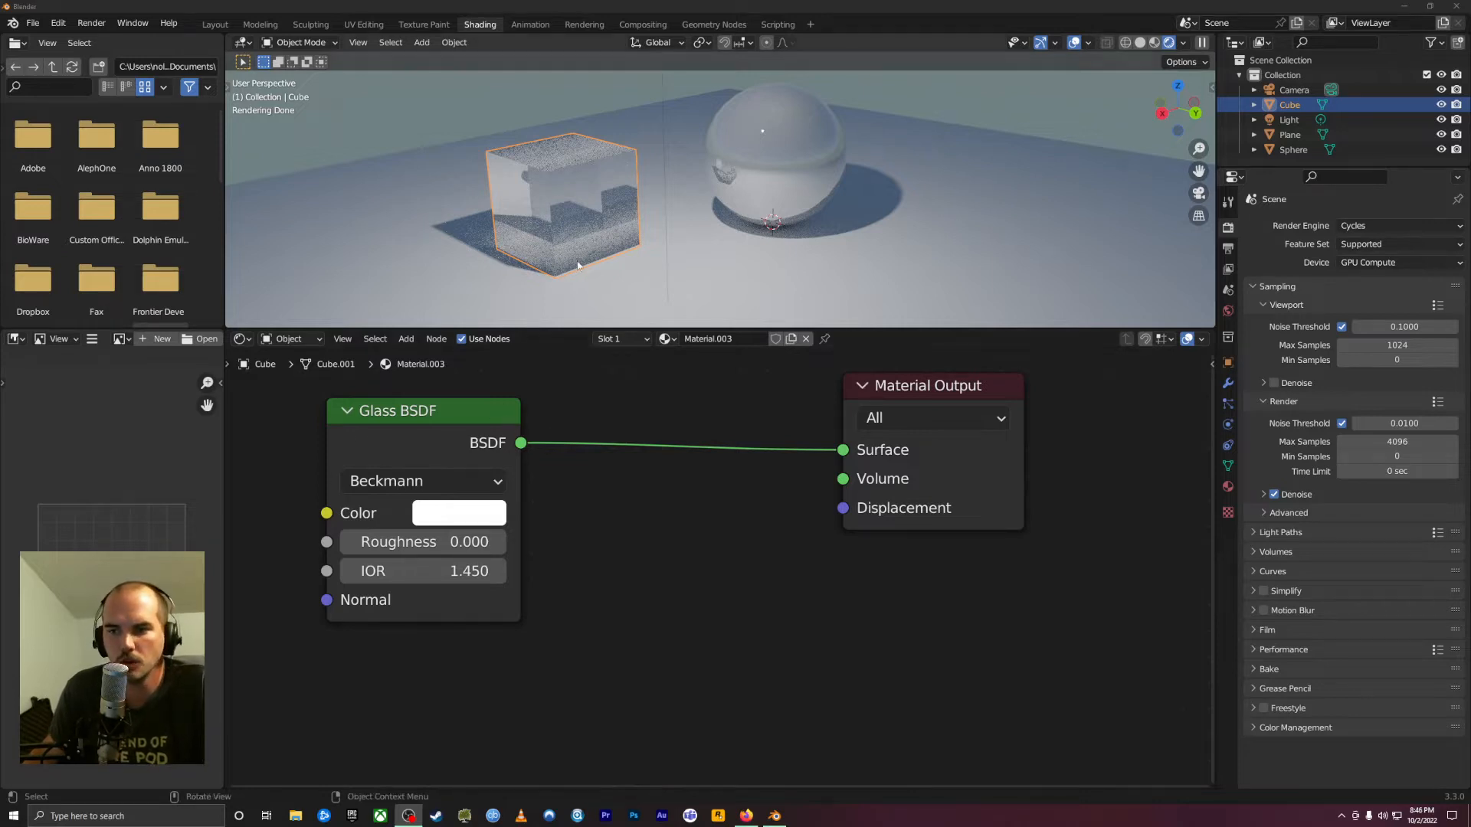
scroll(558, 540, "down", 2)
left_click_drag(504, 437, 469, 399)
scroll(578, 605, "down", 2)
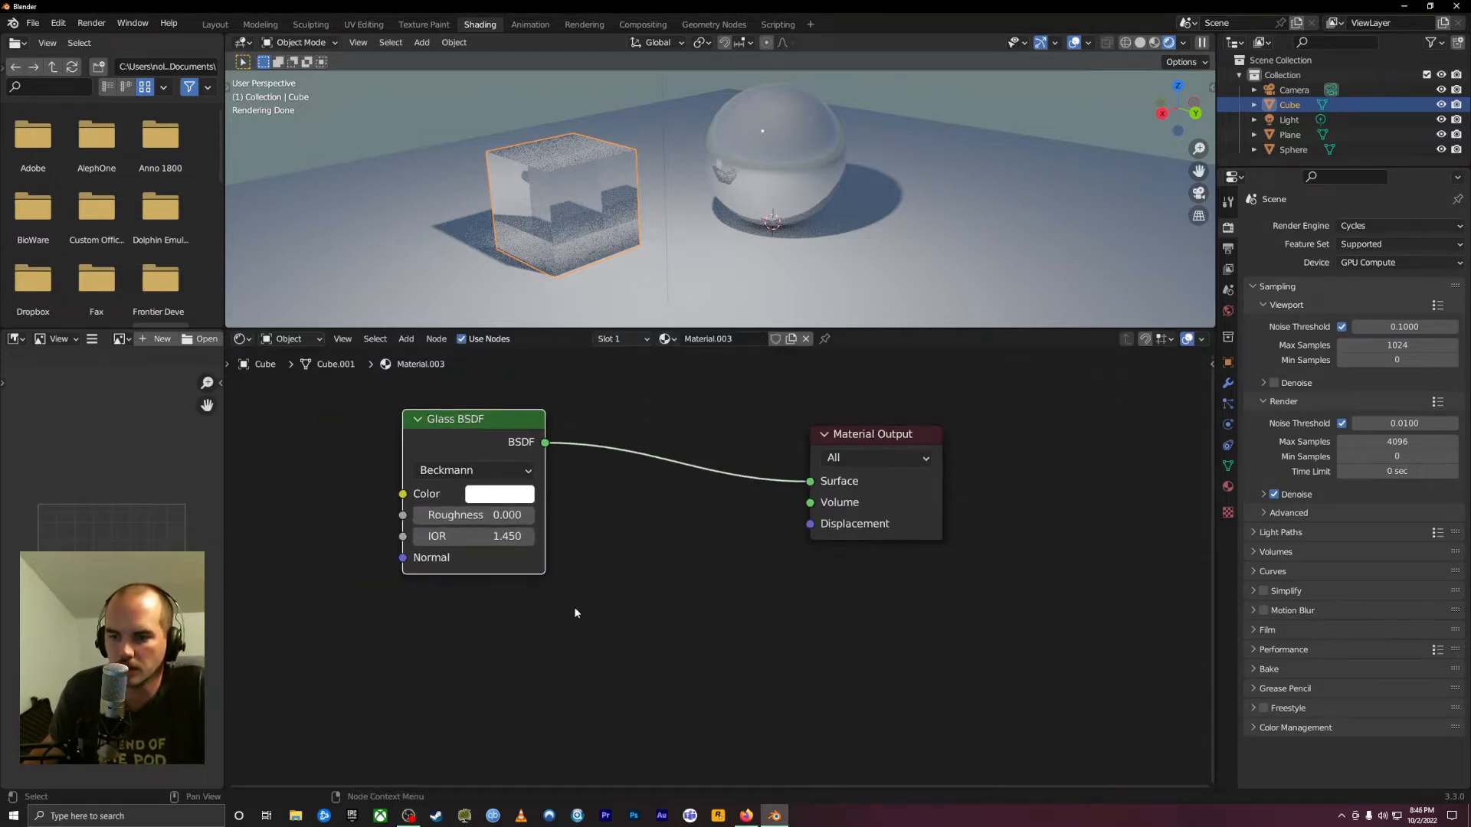
Add a Volume Scatter node below the Glass BSDF and link its output to the Material Output's Volume
key("shift+a")
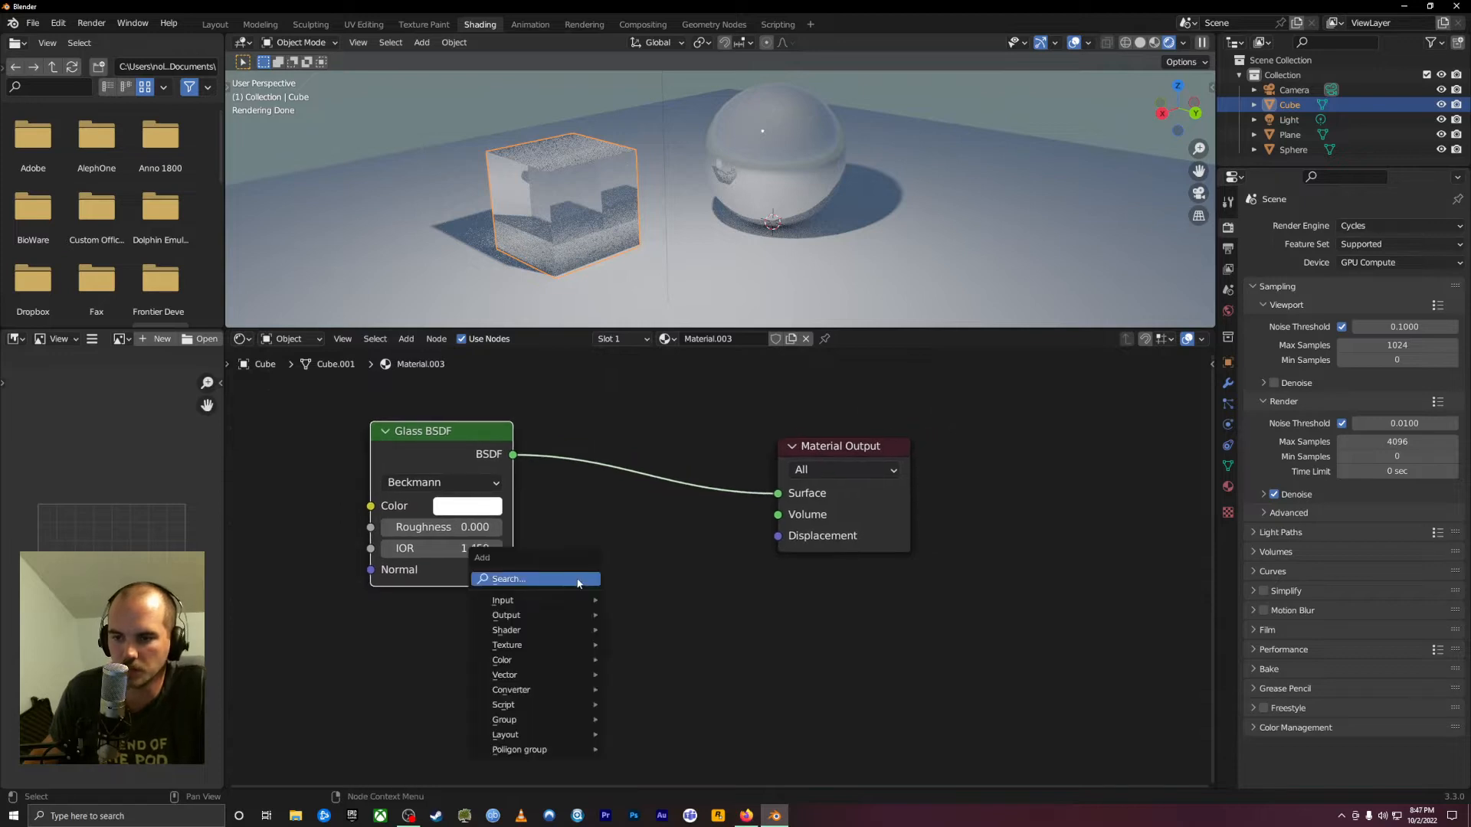
left_click(582, 580)
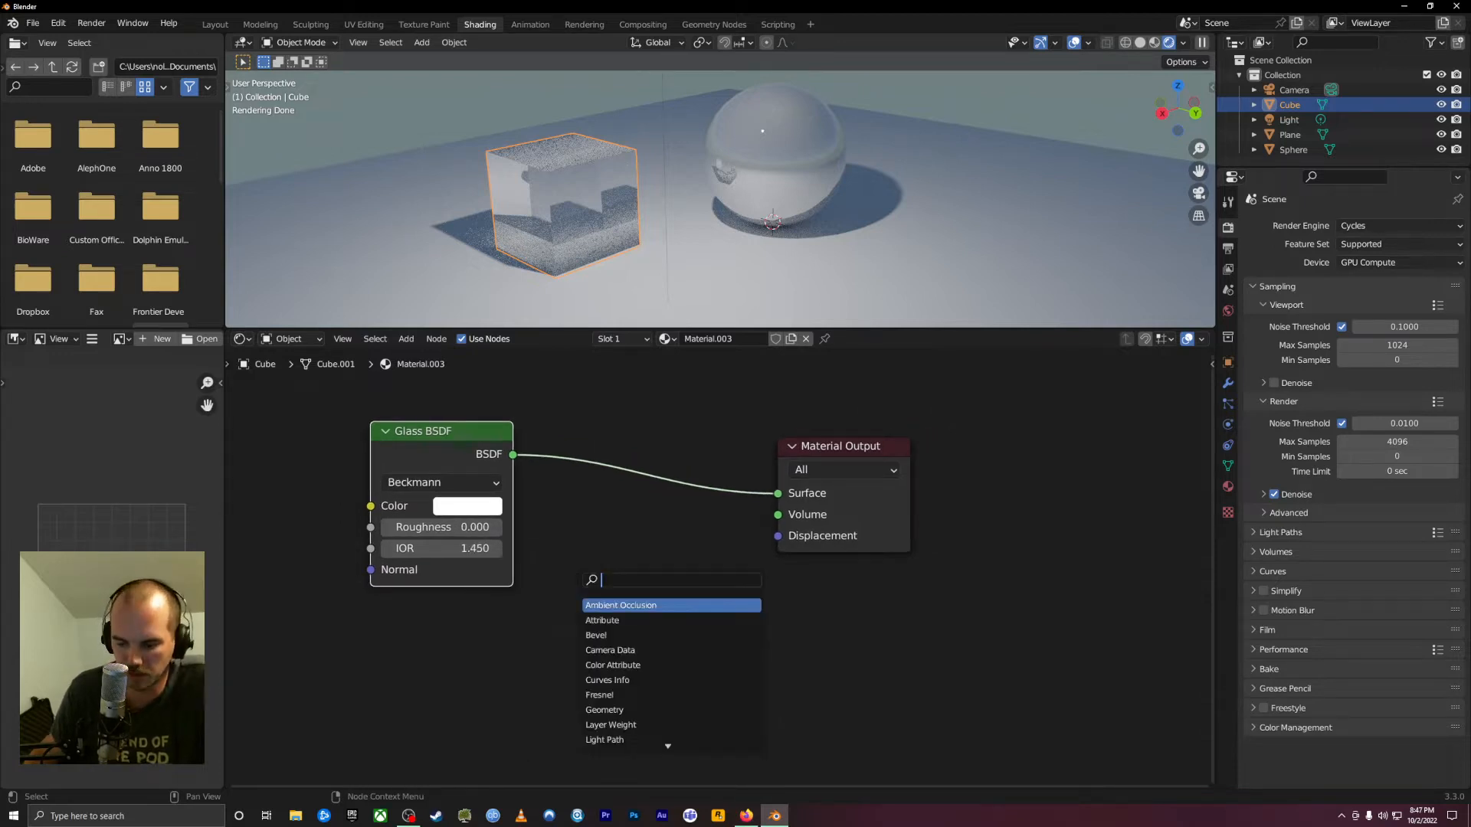
type("volum")
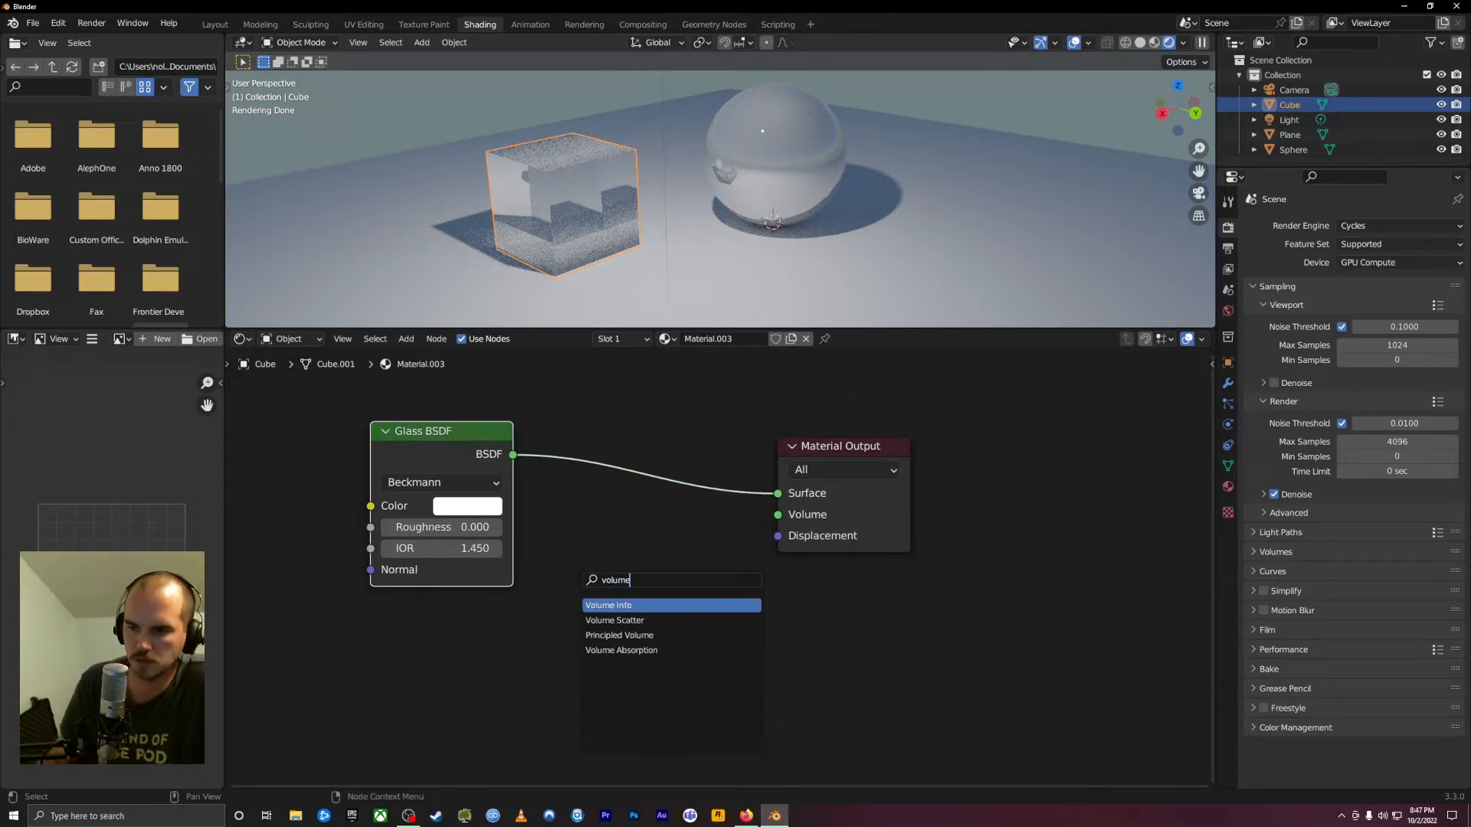
type("e")
left_click(678, 620)
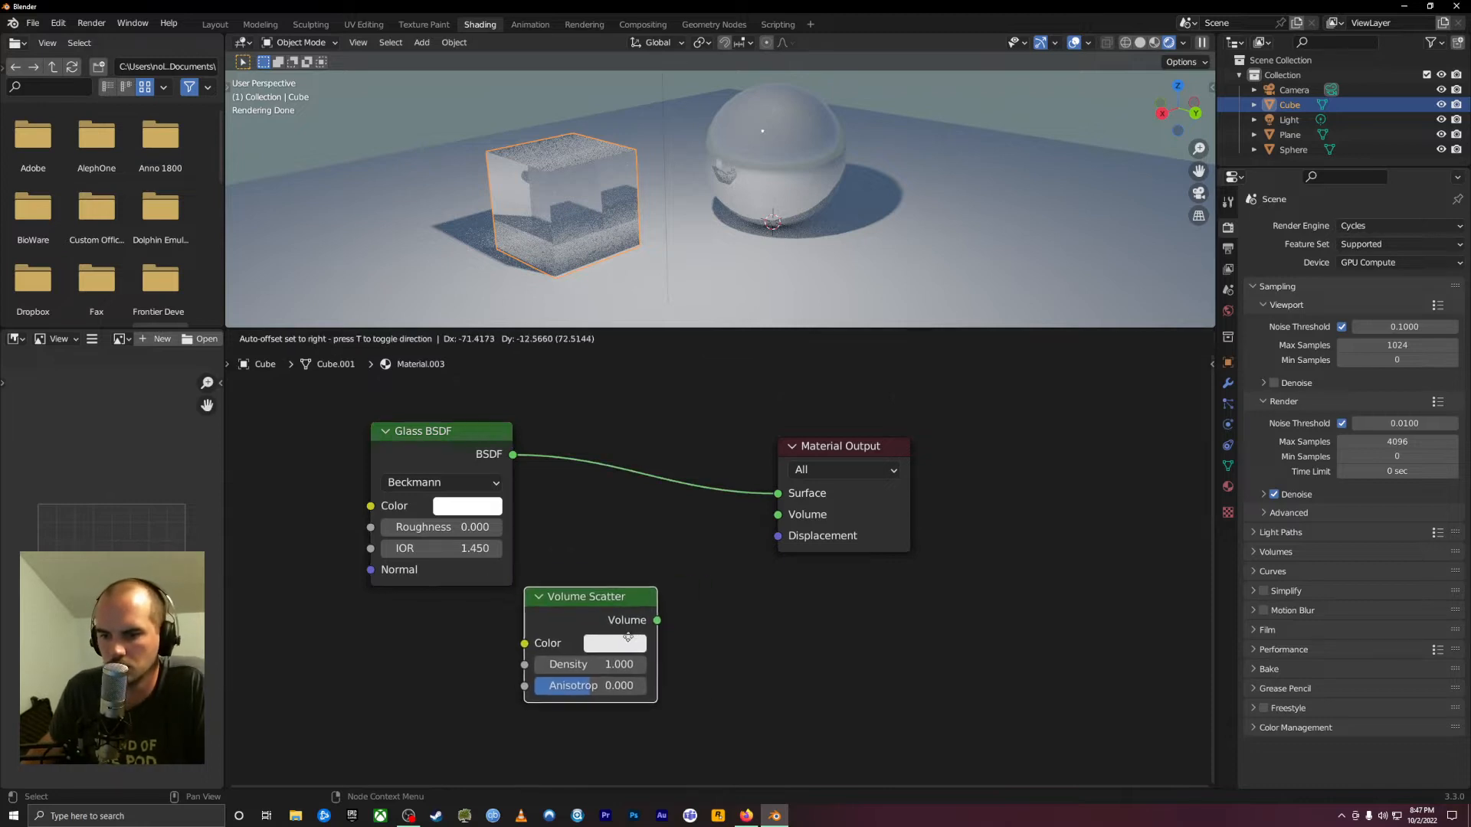
left_click(649, 634)
left_click_drag(683, 625, 778, 515)
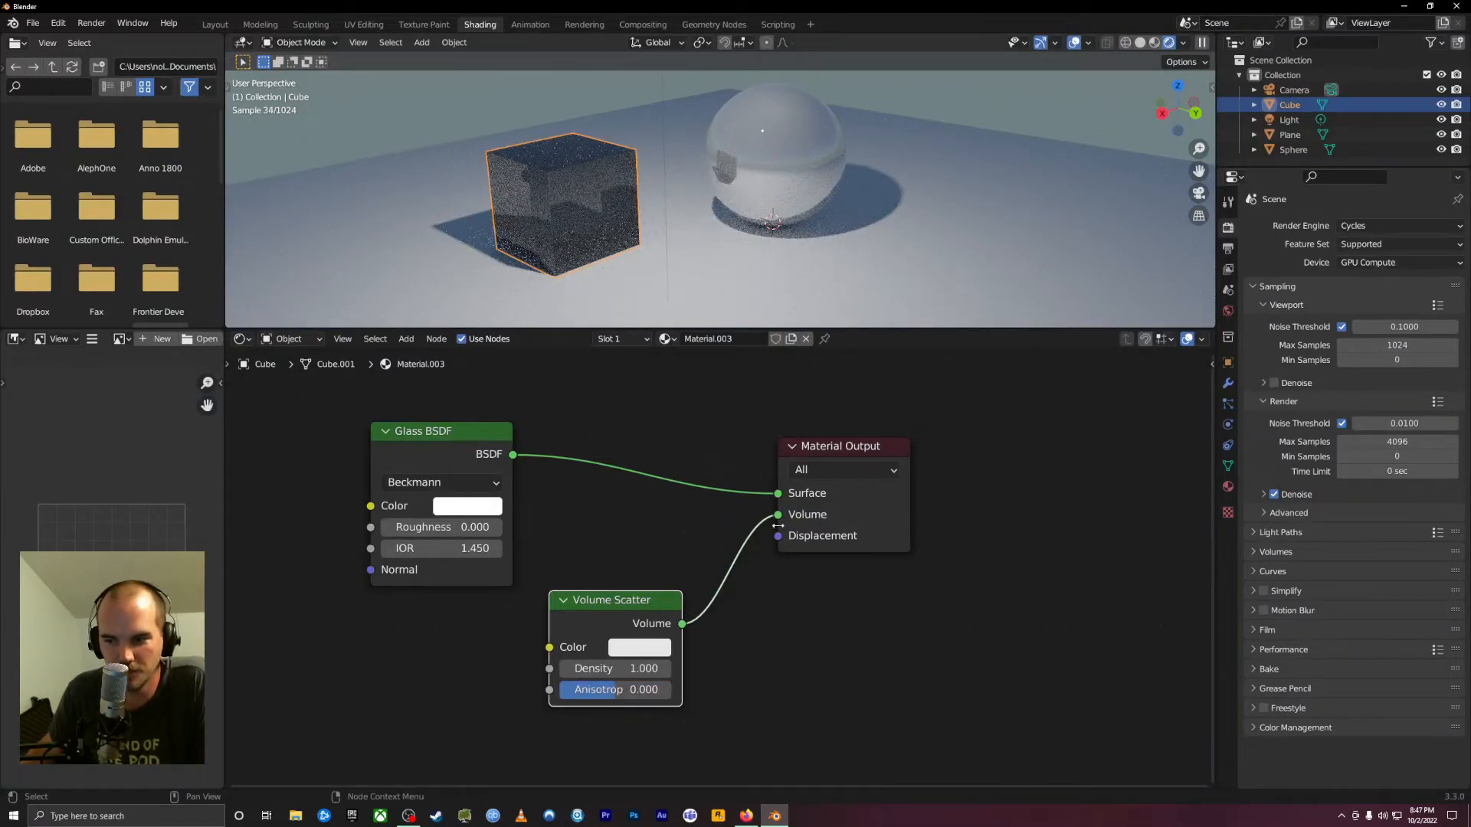
Try a Volume Scatter Density of 2.200 and inspect the cube from another side
scroll(531, 252, "up", 3)
middle_click_drag(514, 245, 602, 224, "shift")
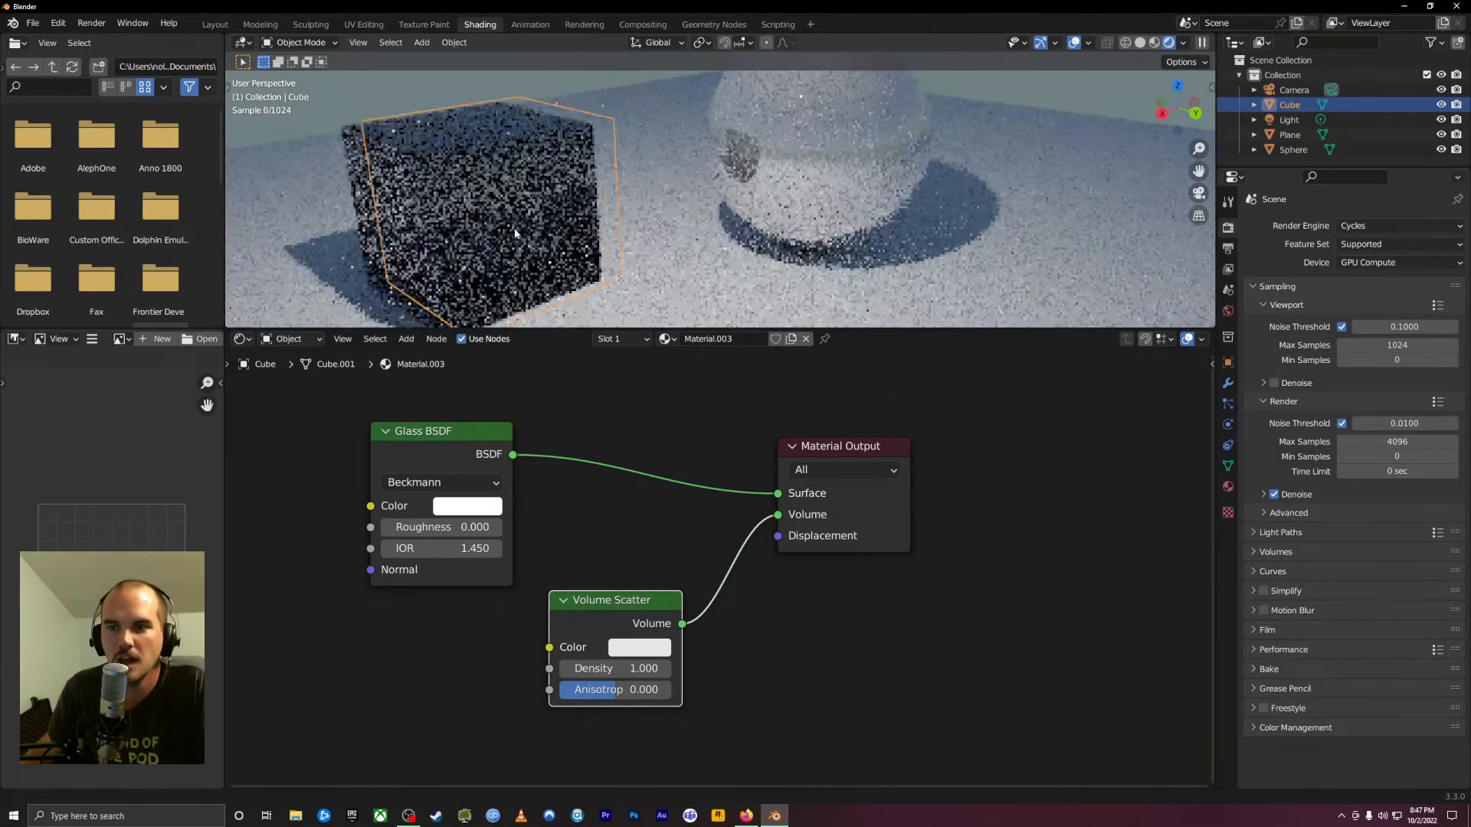
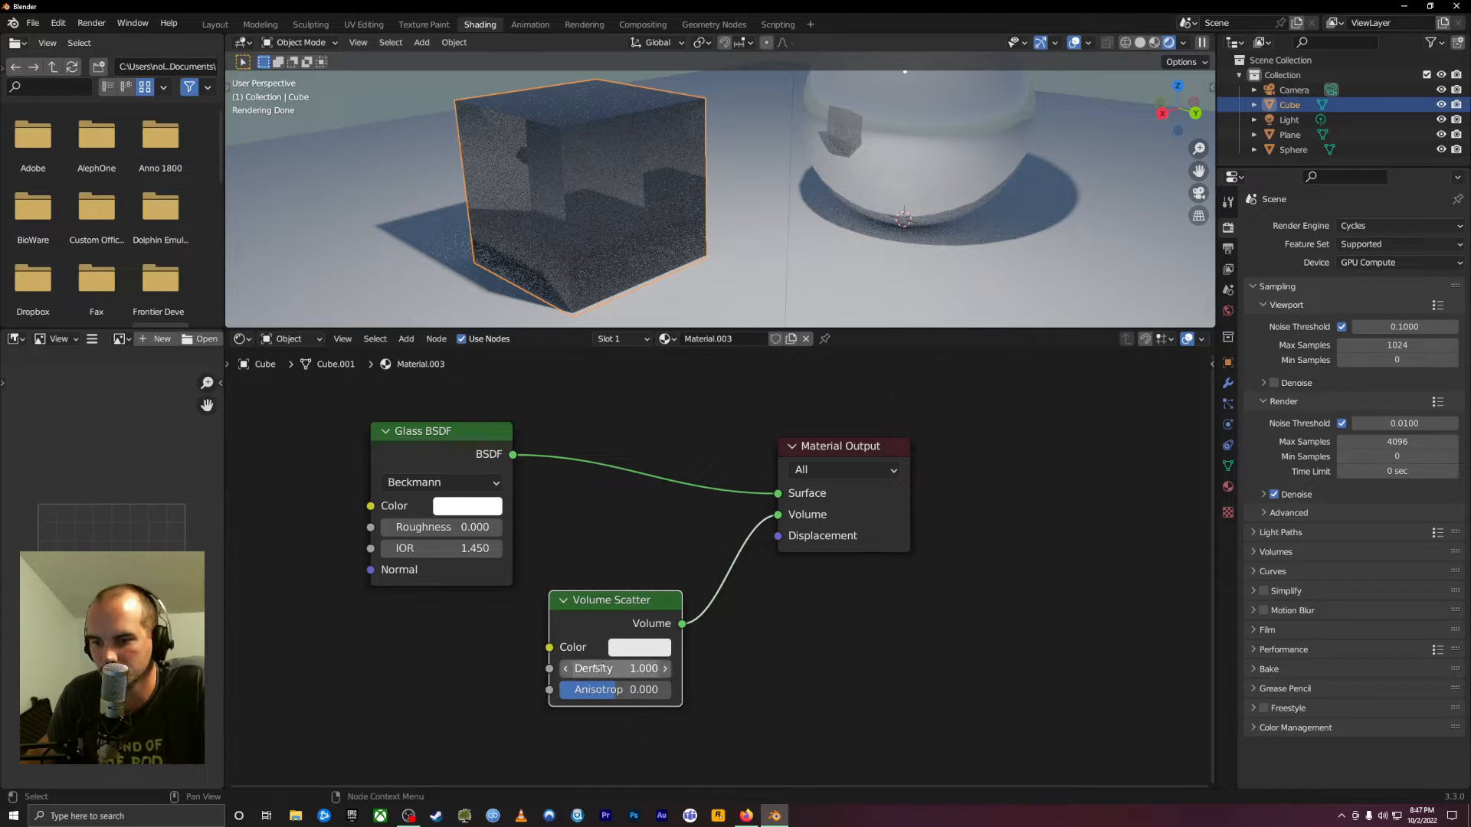
left_click_drag(599, 667, 692, 666)
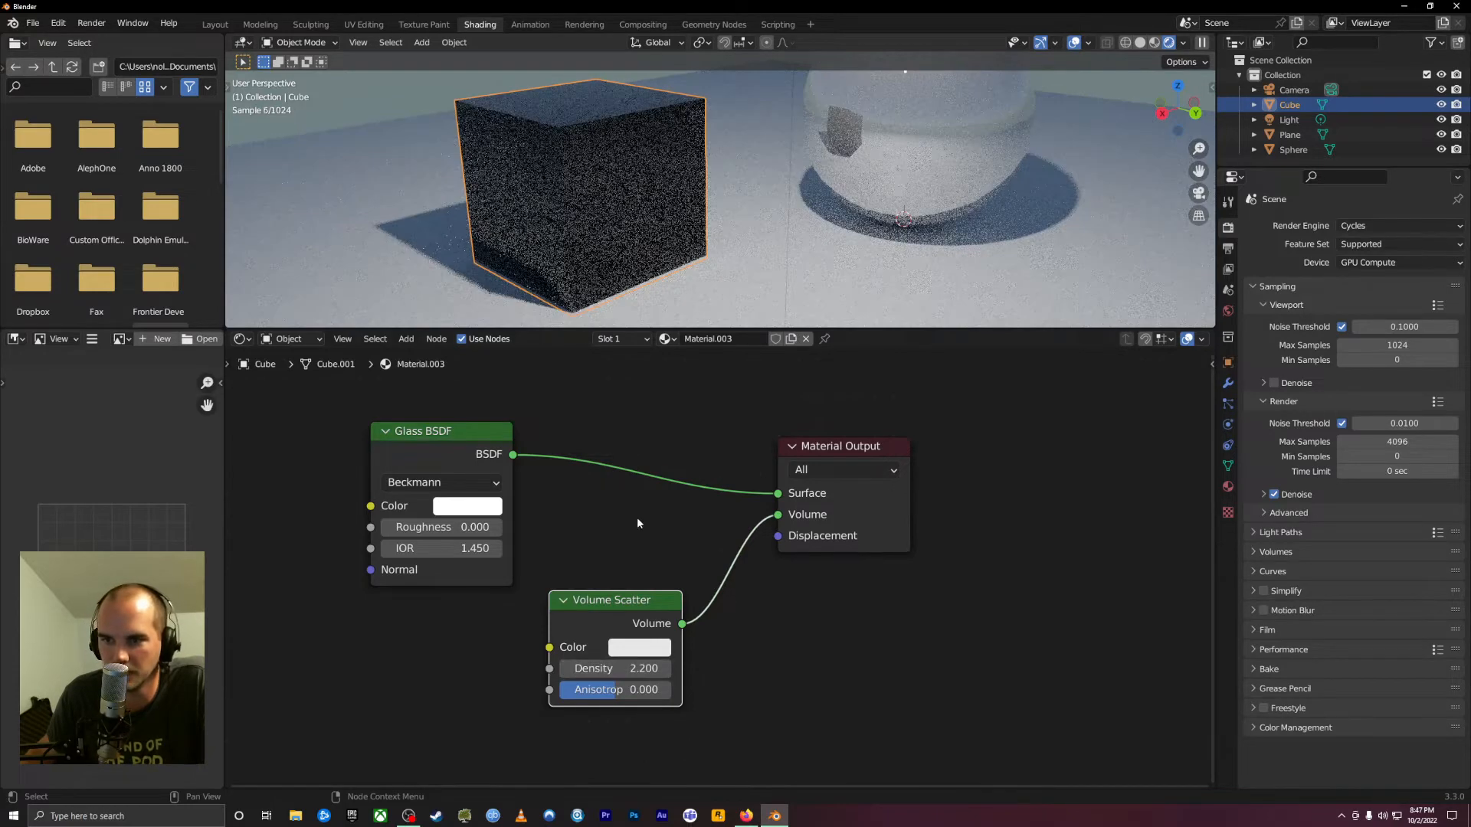
middle_click_drag(554, 292, 732, 230)
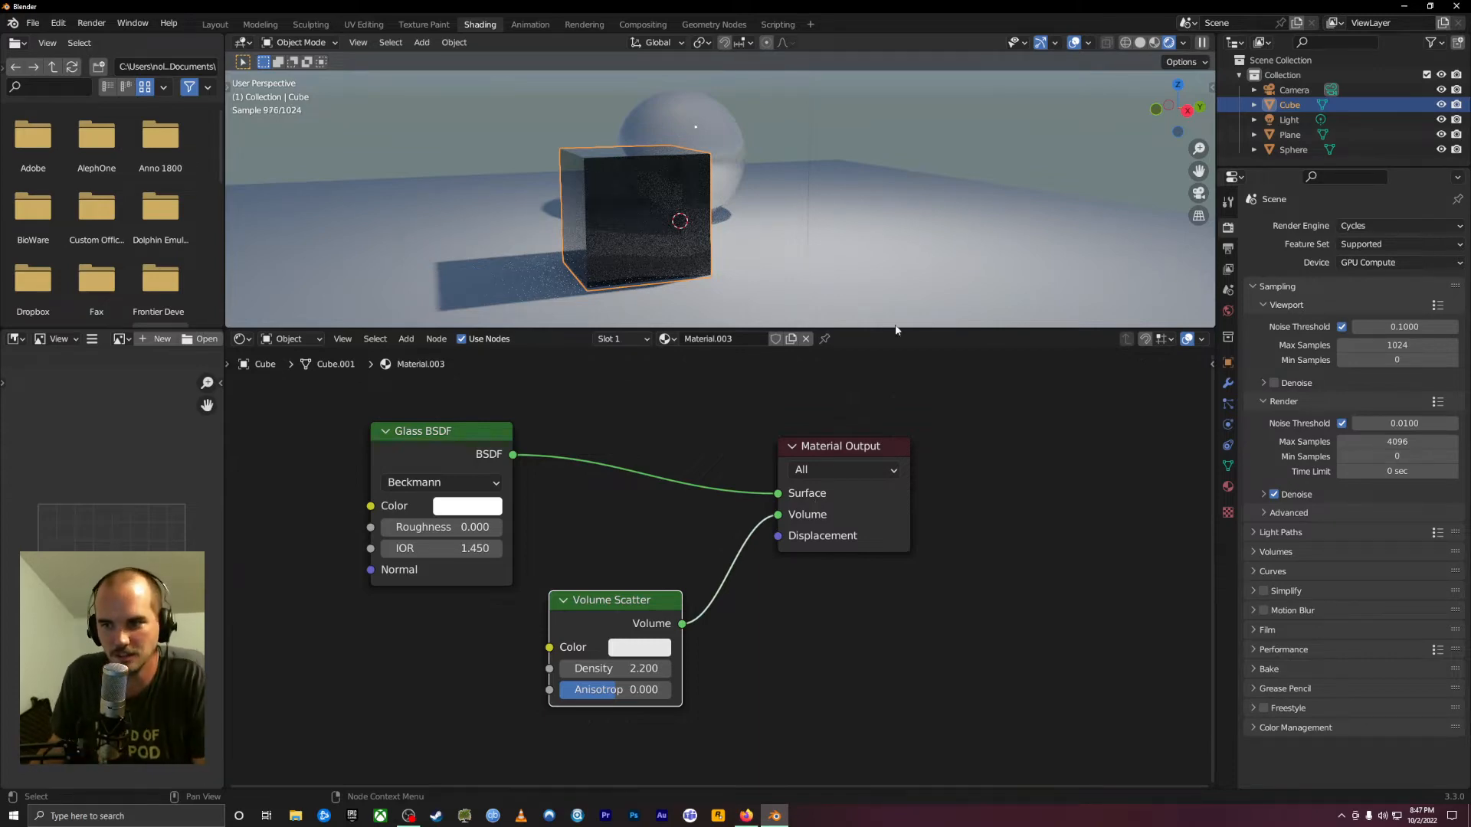
Set the Volume Scatter Density to 0.100 and its Color to magenta with hue 0.818 and saturation 0.987
left_click_drag(630, 669, 603, 669)
left_click(639, 649)
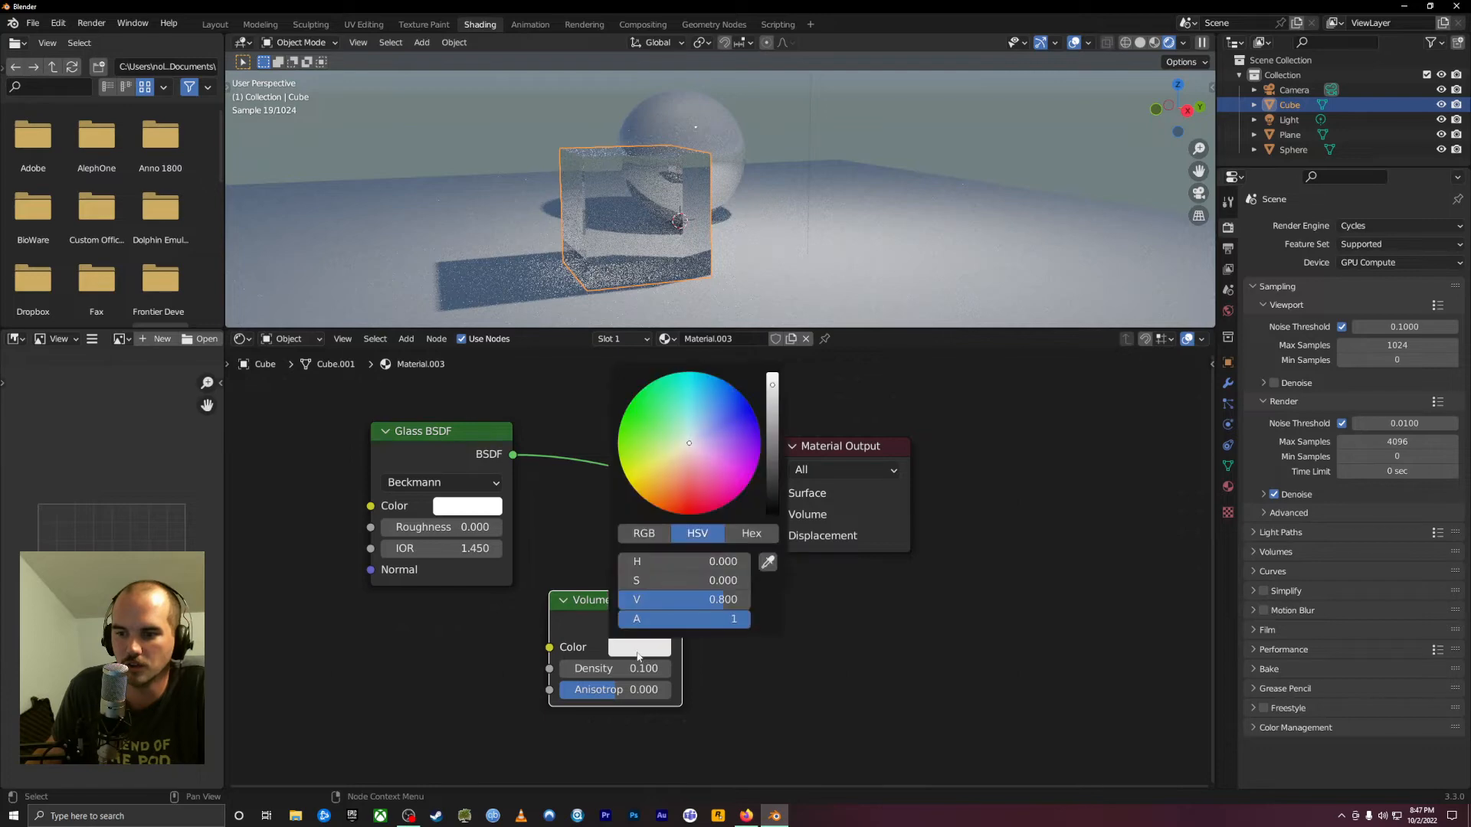
left_click_drag(690, 445, 746, 471)
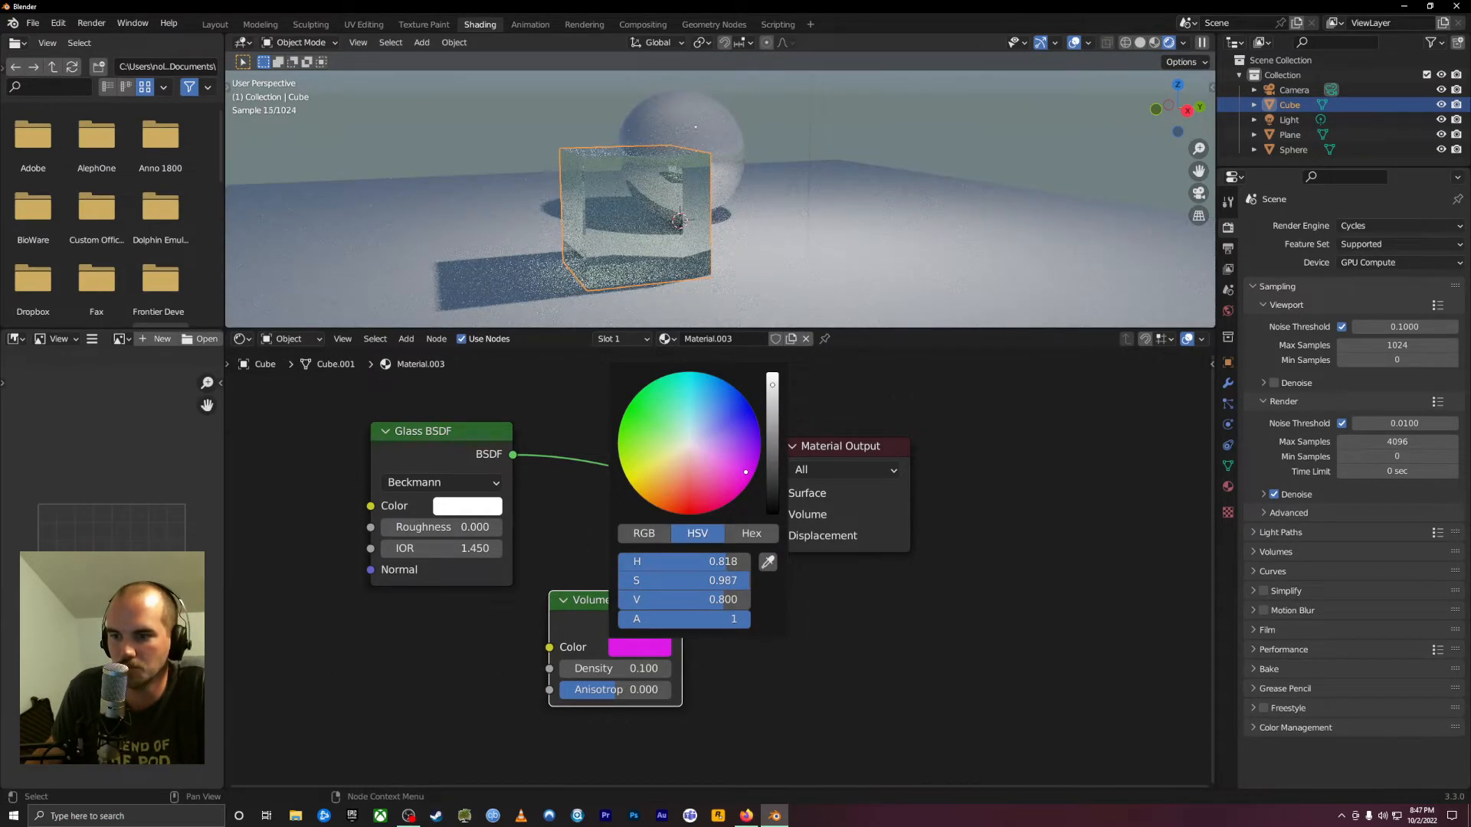
Raise the Volume Scatter Density to 1.800 to strengthen the volume's tint
double_click(613, 669)
key("Return")
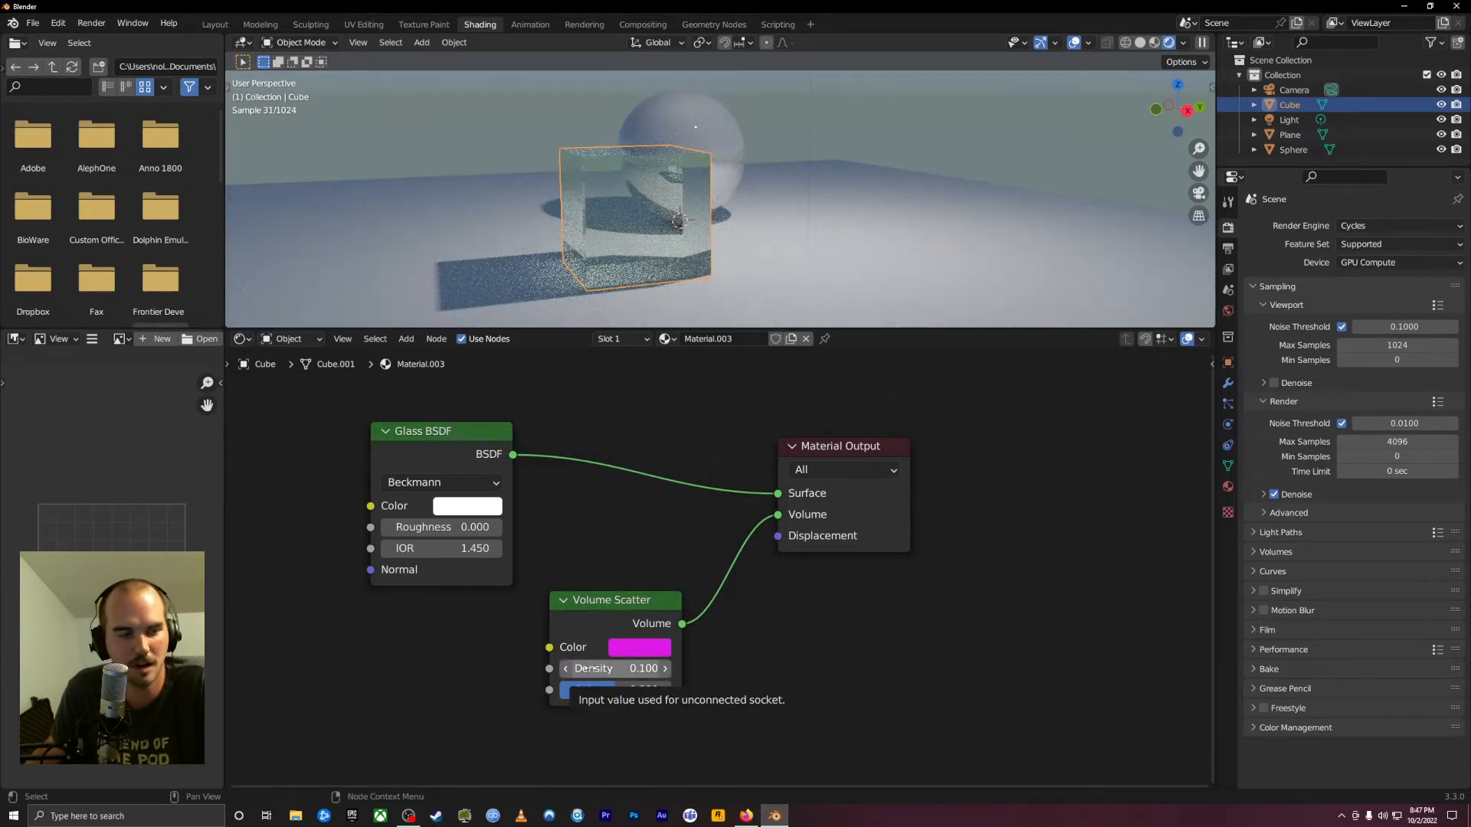
left_click_drag(590, 669, 719, 669)
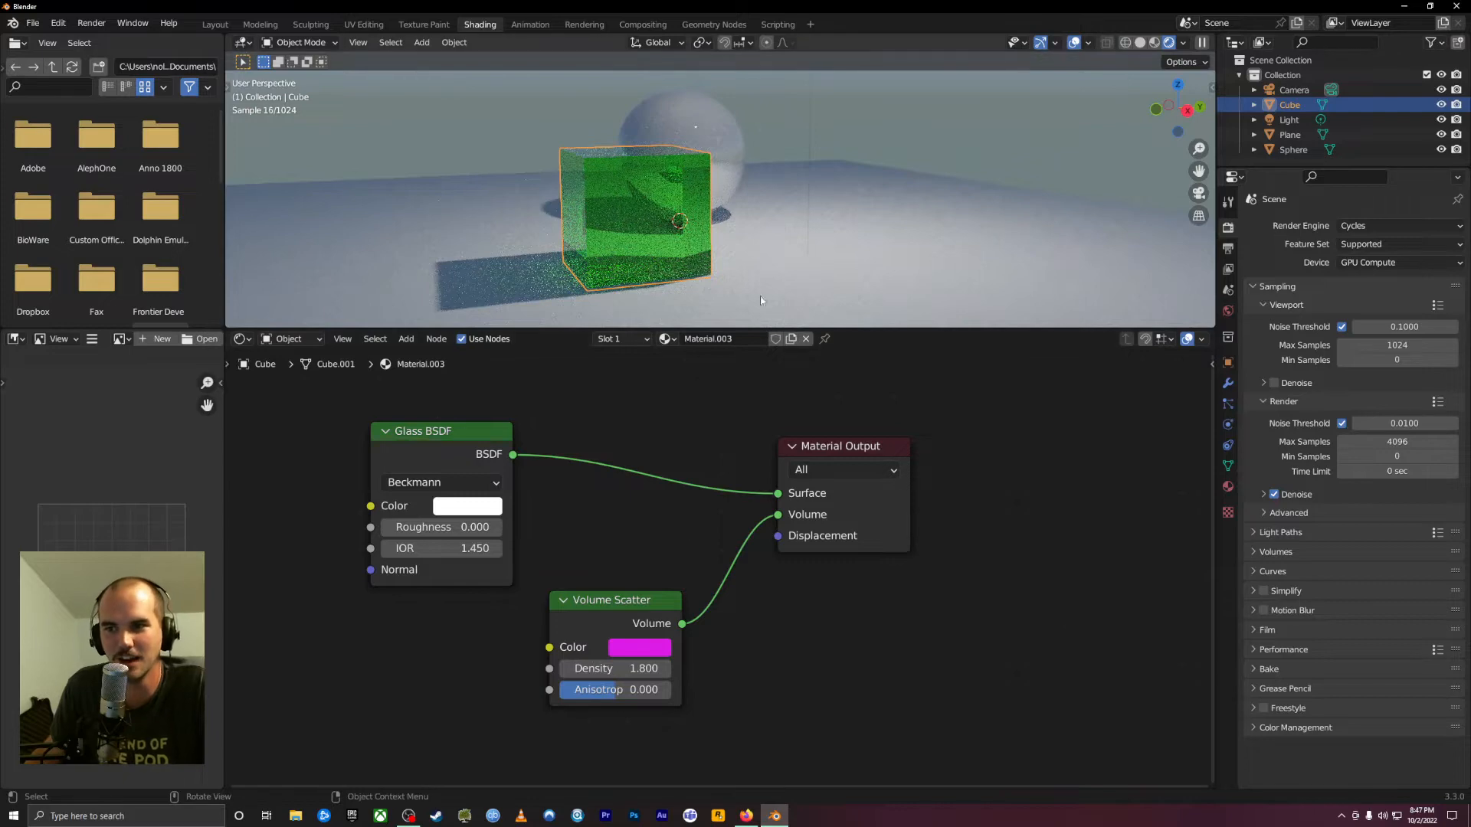
Raise the Volume Scatter Density to 39.500 and look at the cube up close from above
middle_click_drag(760, 301, 756, 282)
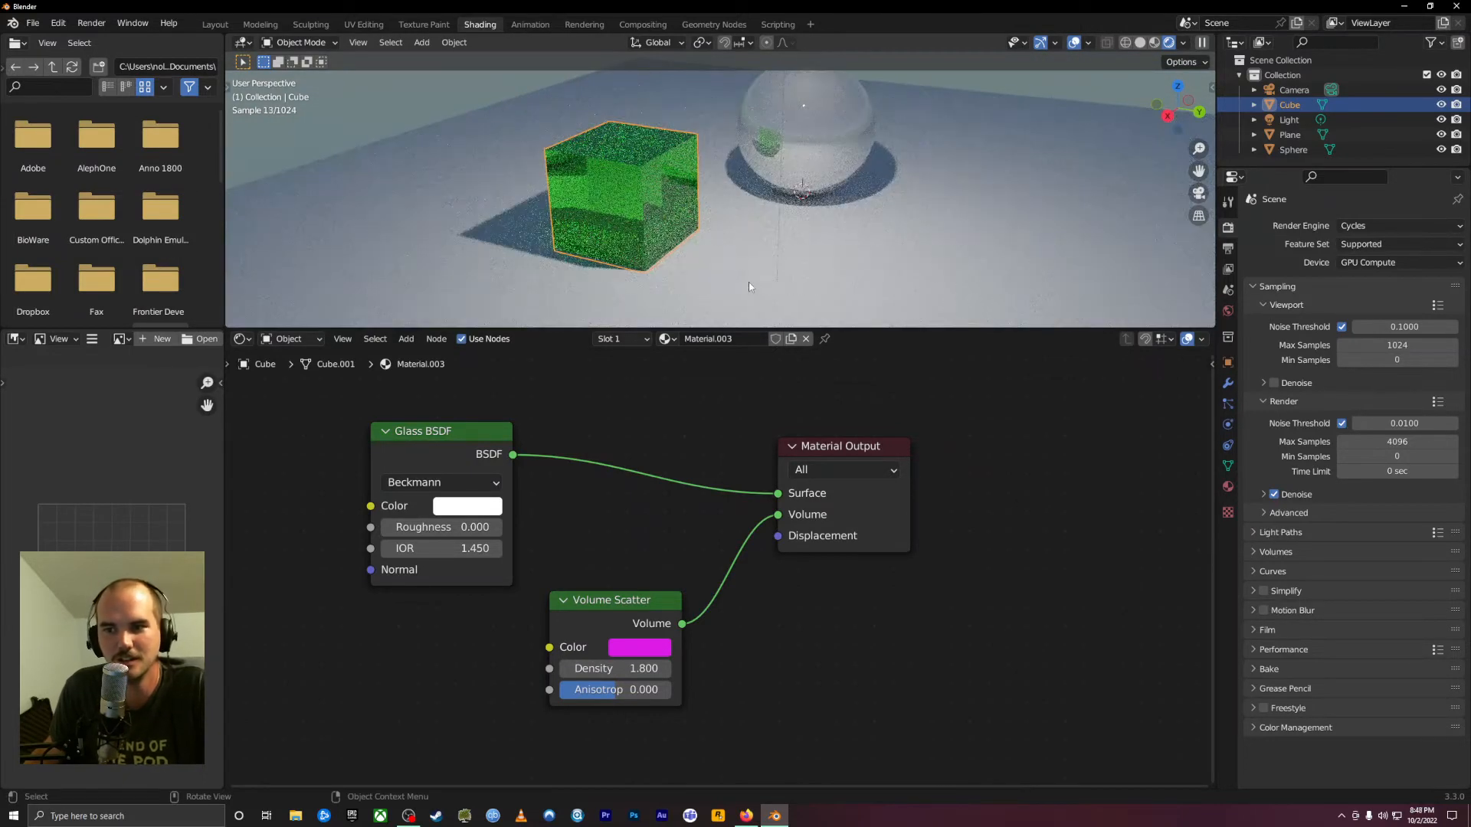
left_click_drag(620, 665, 1211, 665)
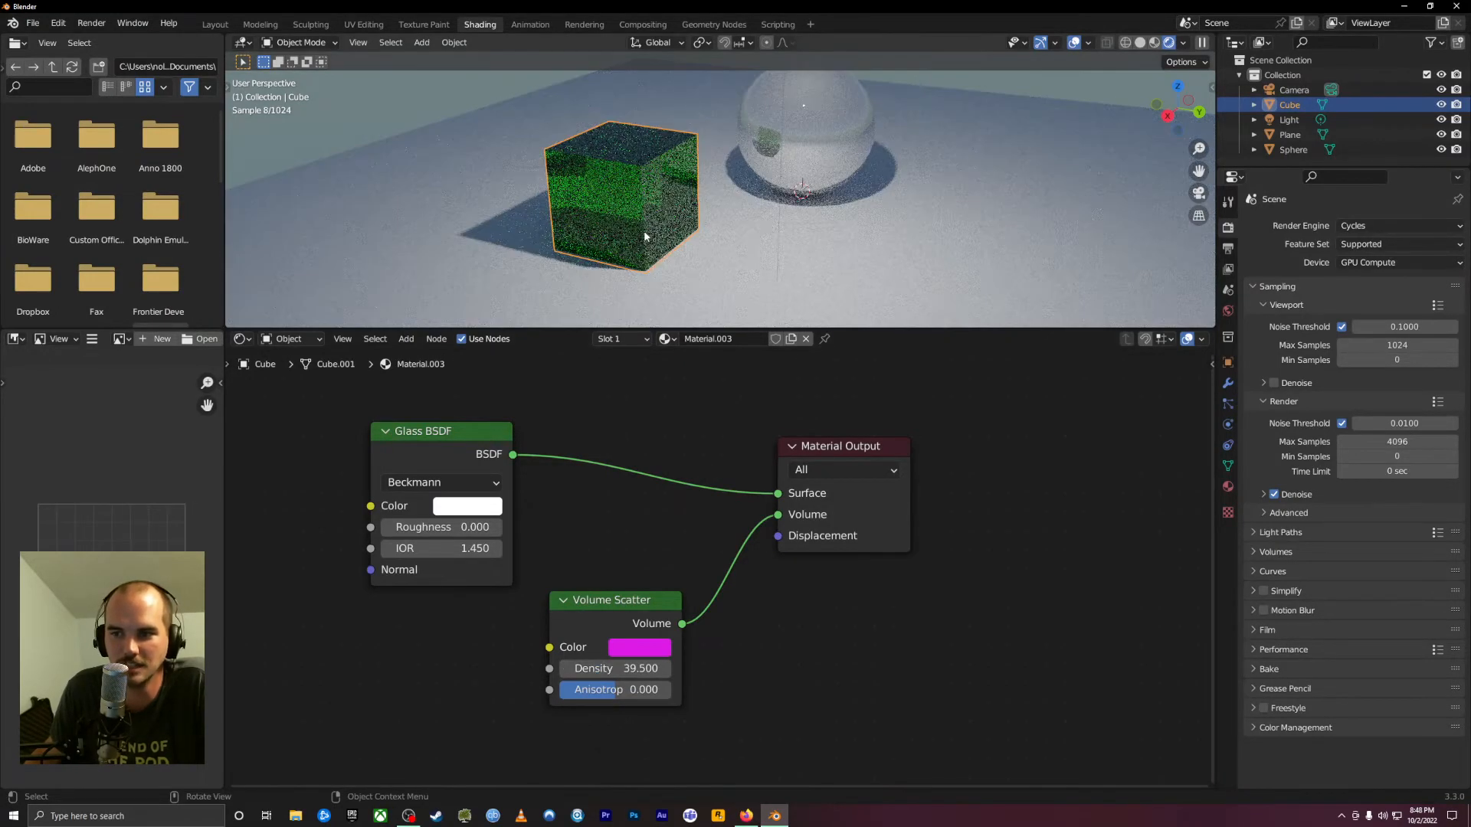
scroll(643, 237, "up", 3)
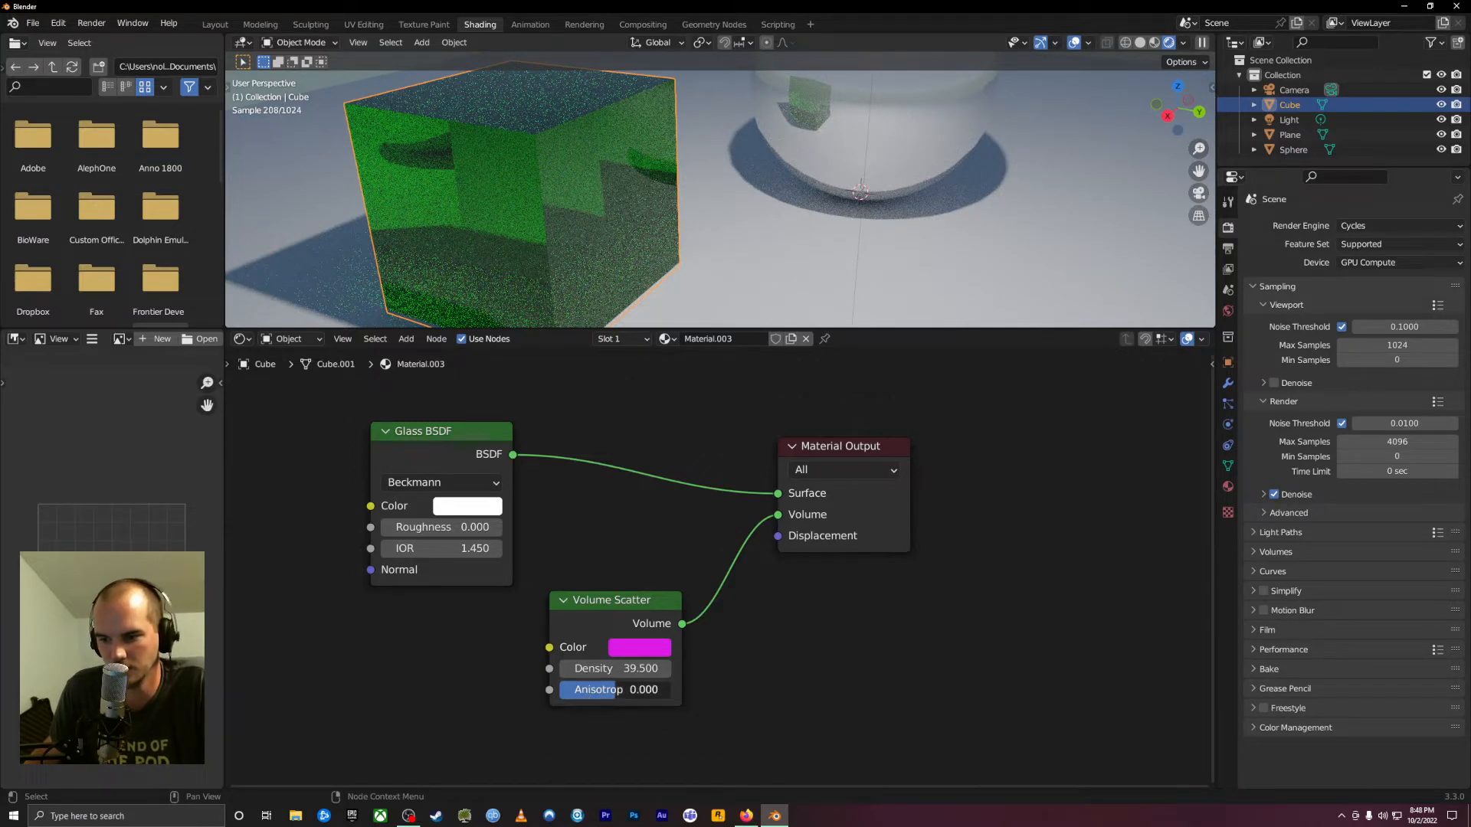
Try positive and negative Anisotropy values on the Volume Scatter, such as 0.623 and -0.792, and settle on 0.364
left_click_drag(587, 692, 626, 691)
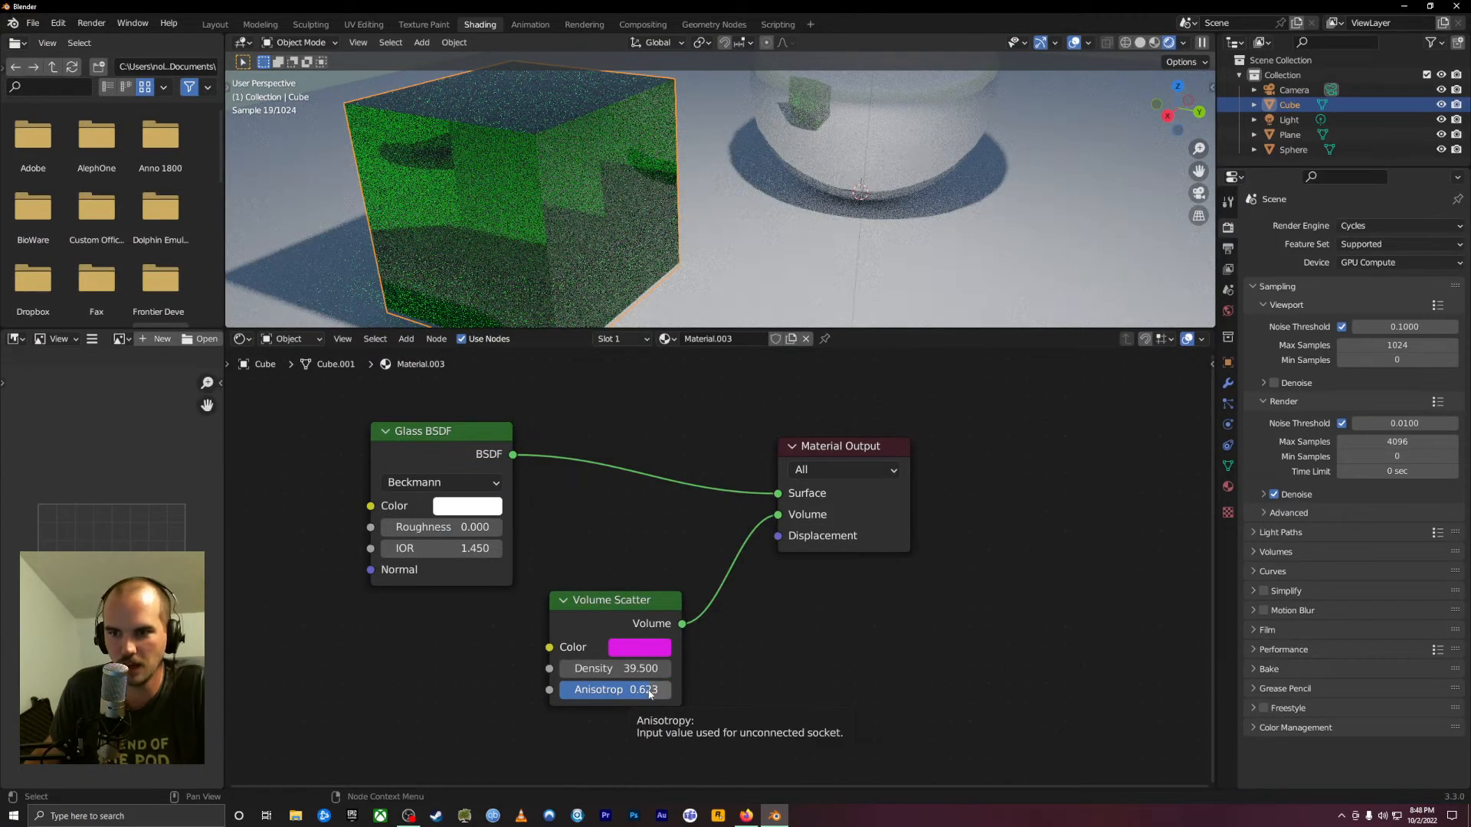
left_click_drag(650, 692, 571, 692)
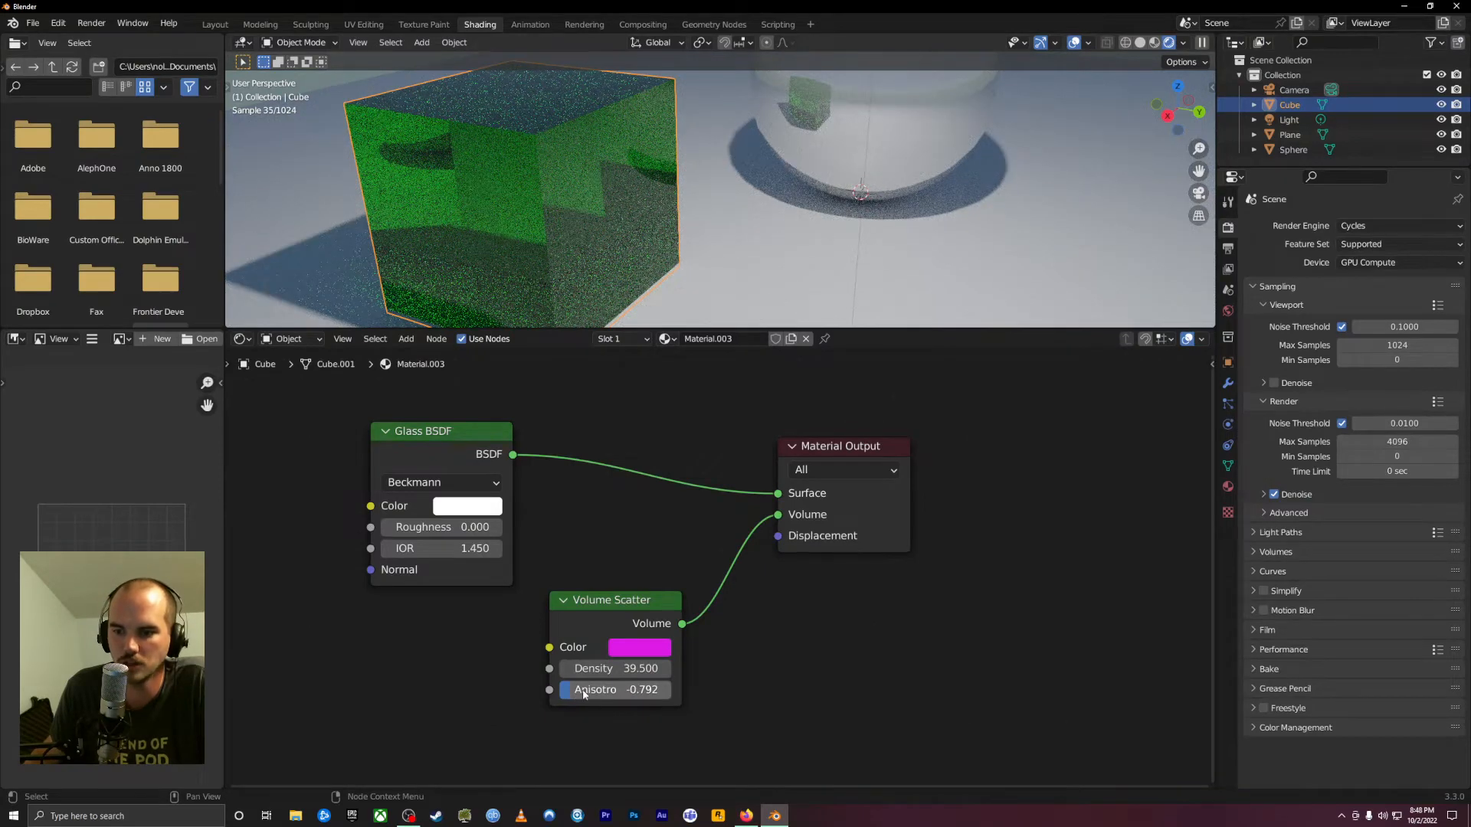
left_click_drag(584, 694, 624, 689)
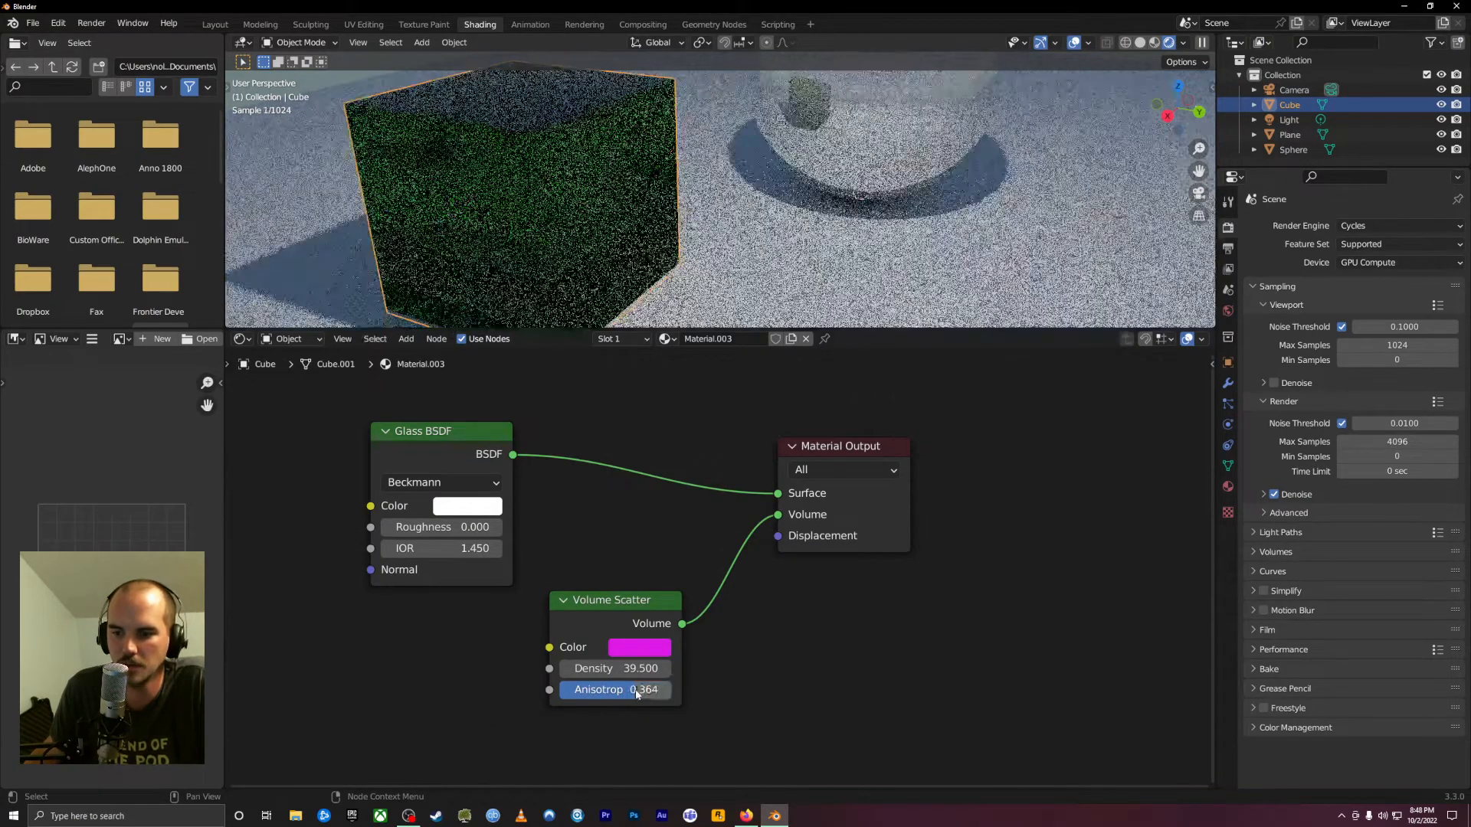
Try a blue Volume Scatter Color with hue 0.660 and saturation 0.994, and change it to green
left_click(639, 647)
mouse_move(730, 492)
left_mouse_down()
mouse_move(750, 430)
mouse_move(726, 382)
mouse_move(740, 400)
left_mouse_up()
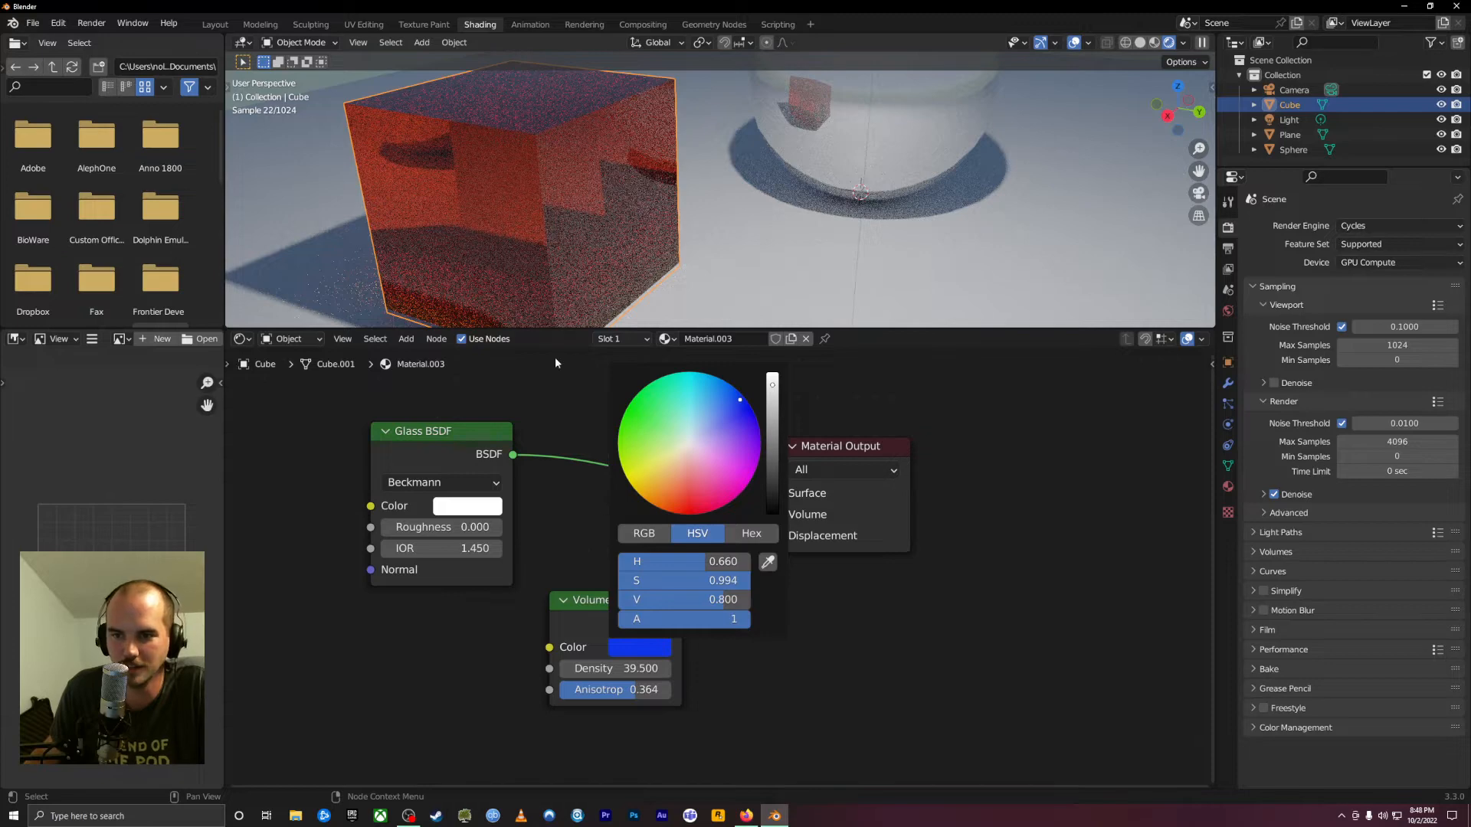
left_click(645, 648)
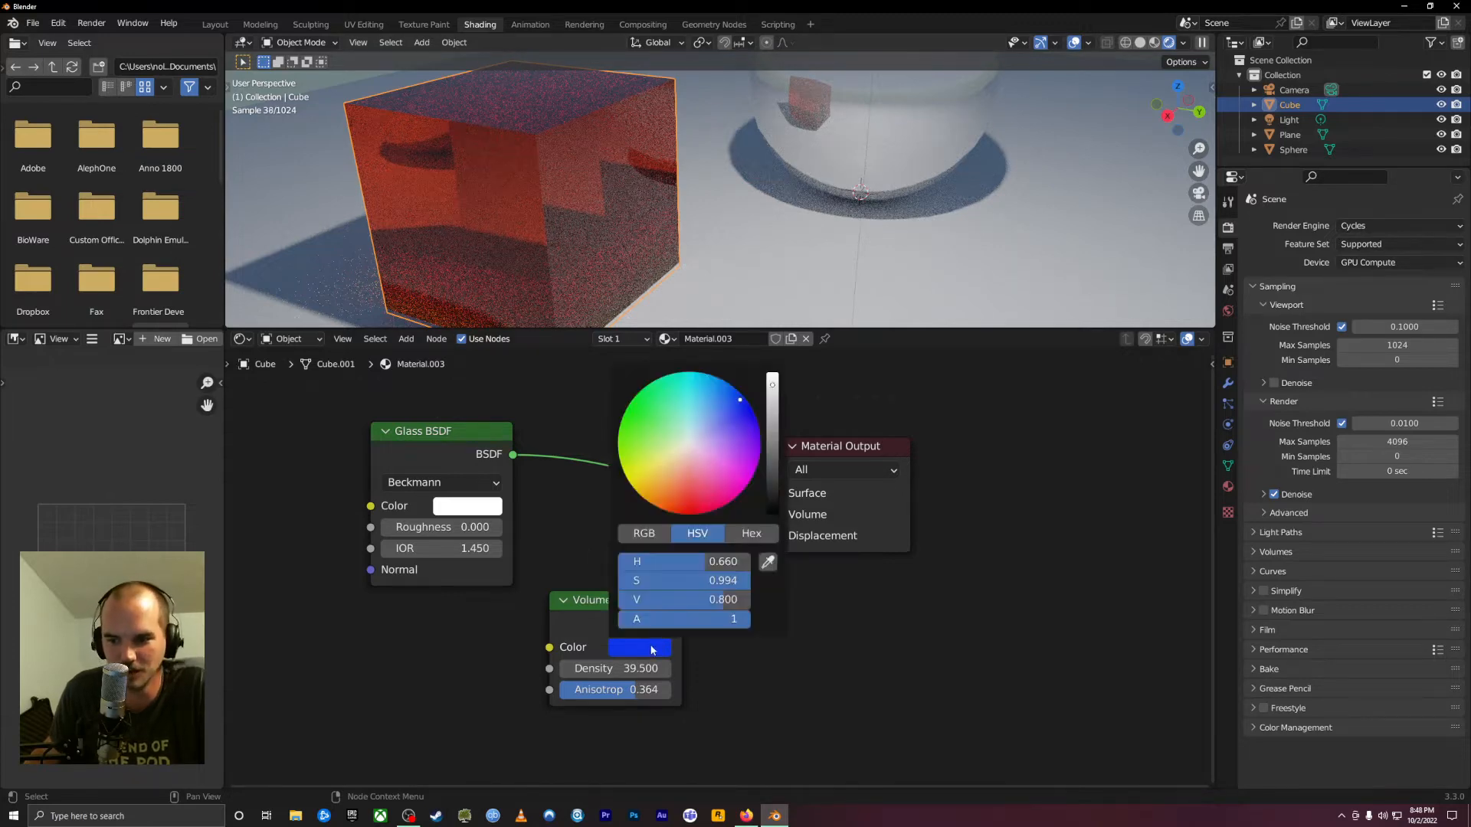
left_click_drag(657, 409, 637, 417)
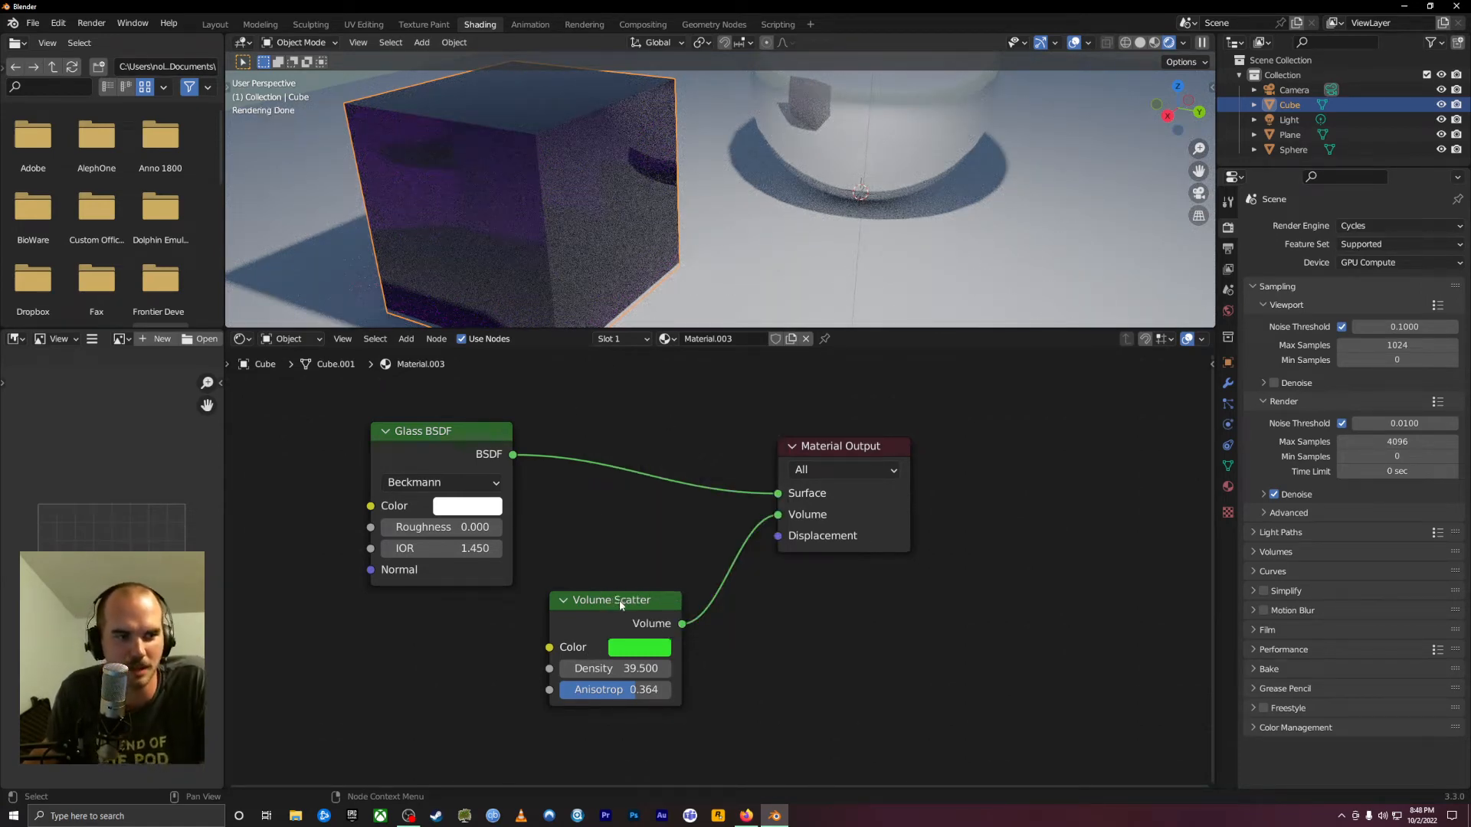
Spread out the Glass BSDF, Volume Scatter and Material Output nodes to free space between them
left_click_drag(619, 606, 590, 626)
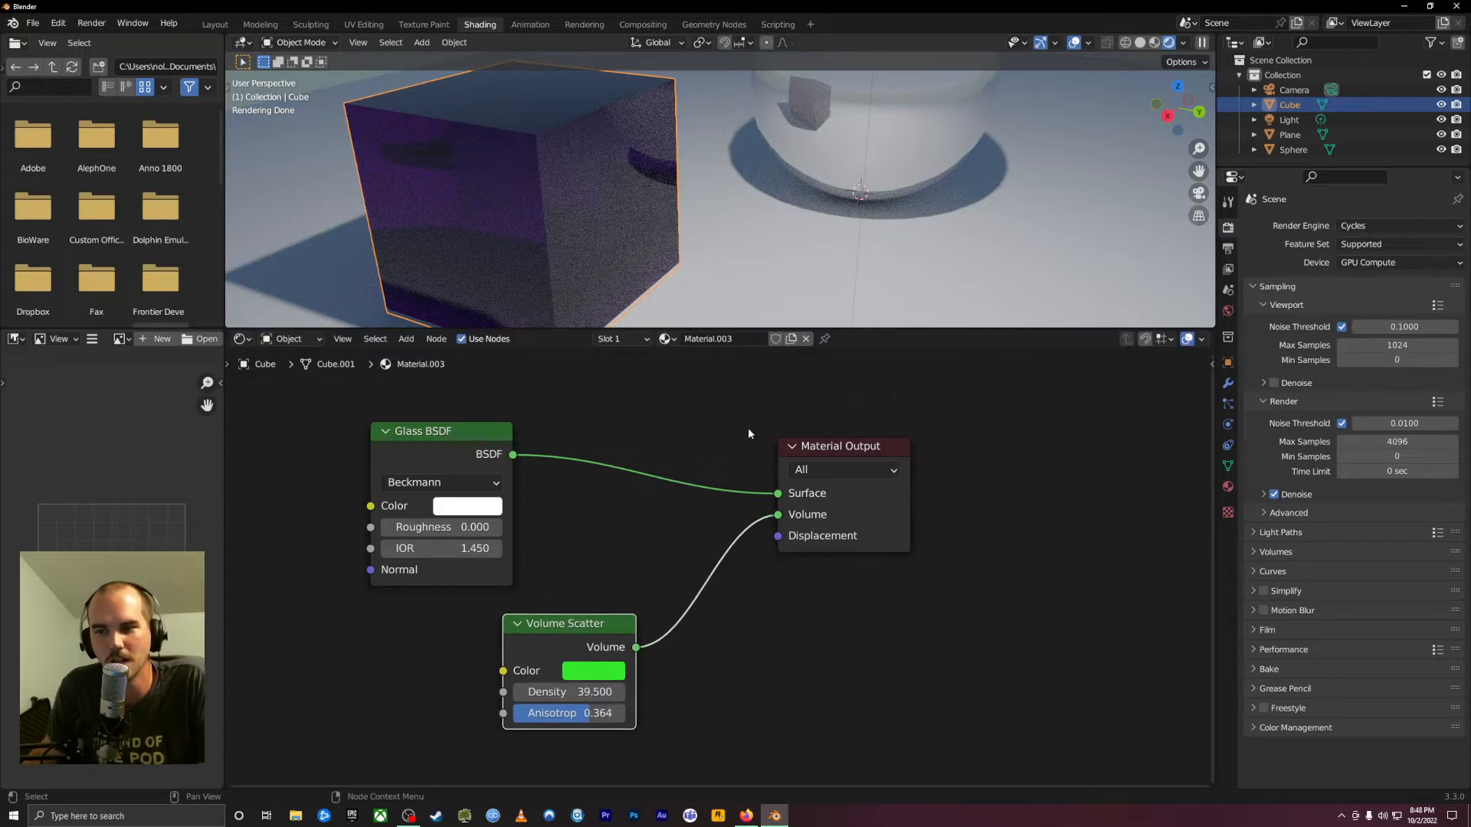
left_click_drag(839, 451, 898, 487)
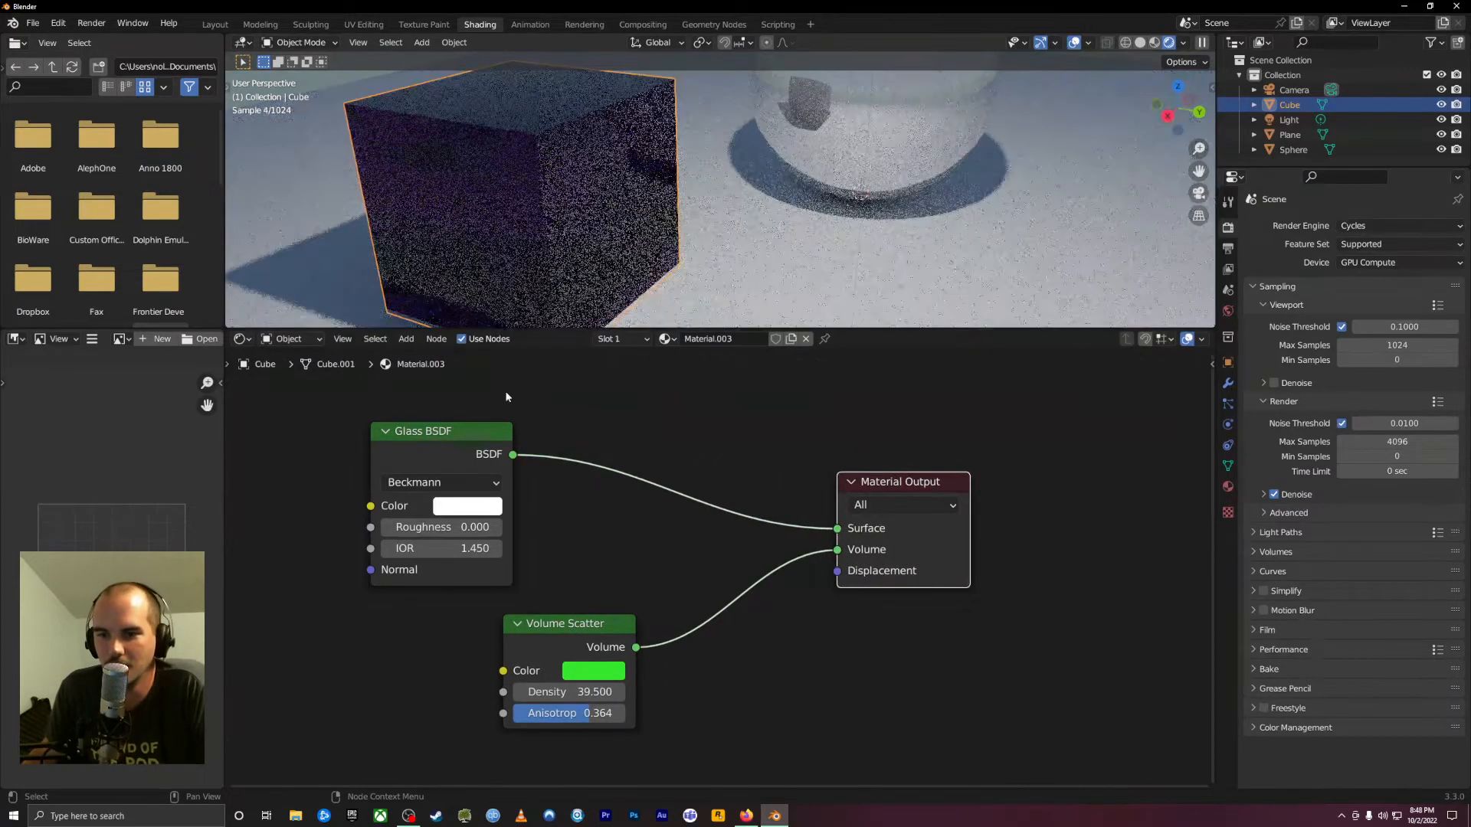
left_click_drag(501, 427, 560, 369)
left_click_drag(572, 649, 490, 600)
scroll(655, 678, "down", 2)
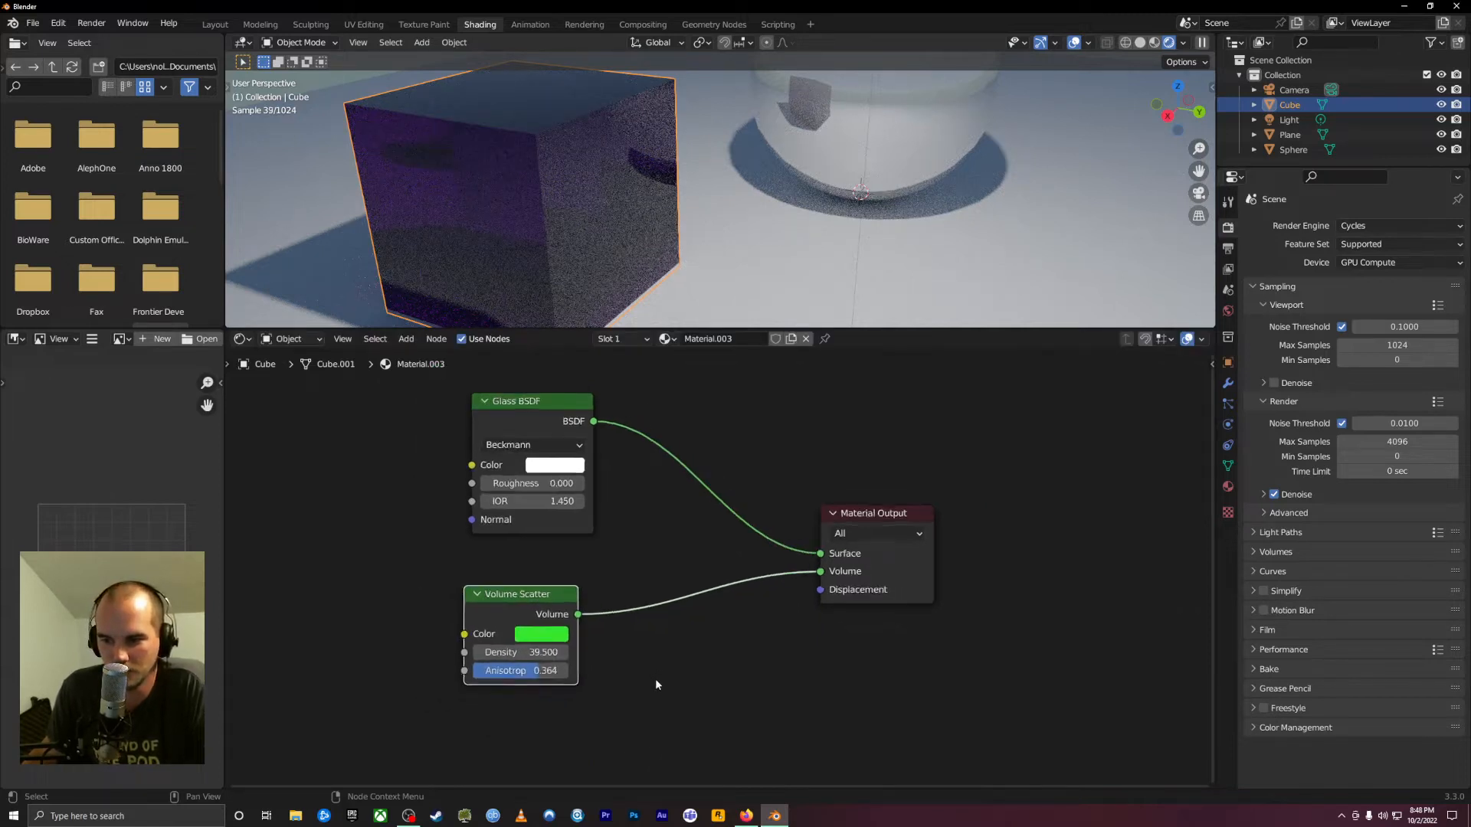
Add a Noise Texture node and link its Color output to the Glass BSDF's Color
key("shift+a")
mouse_move(736, 638)
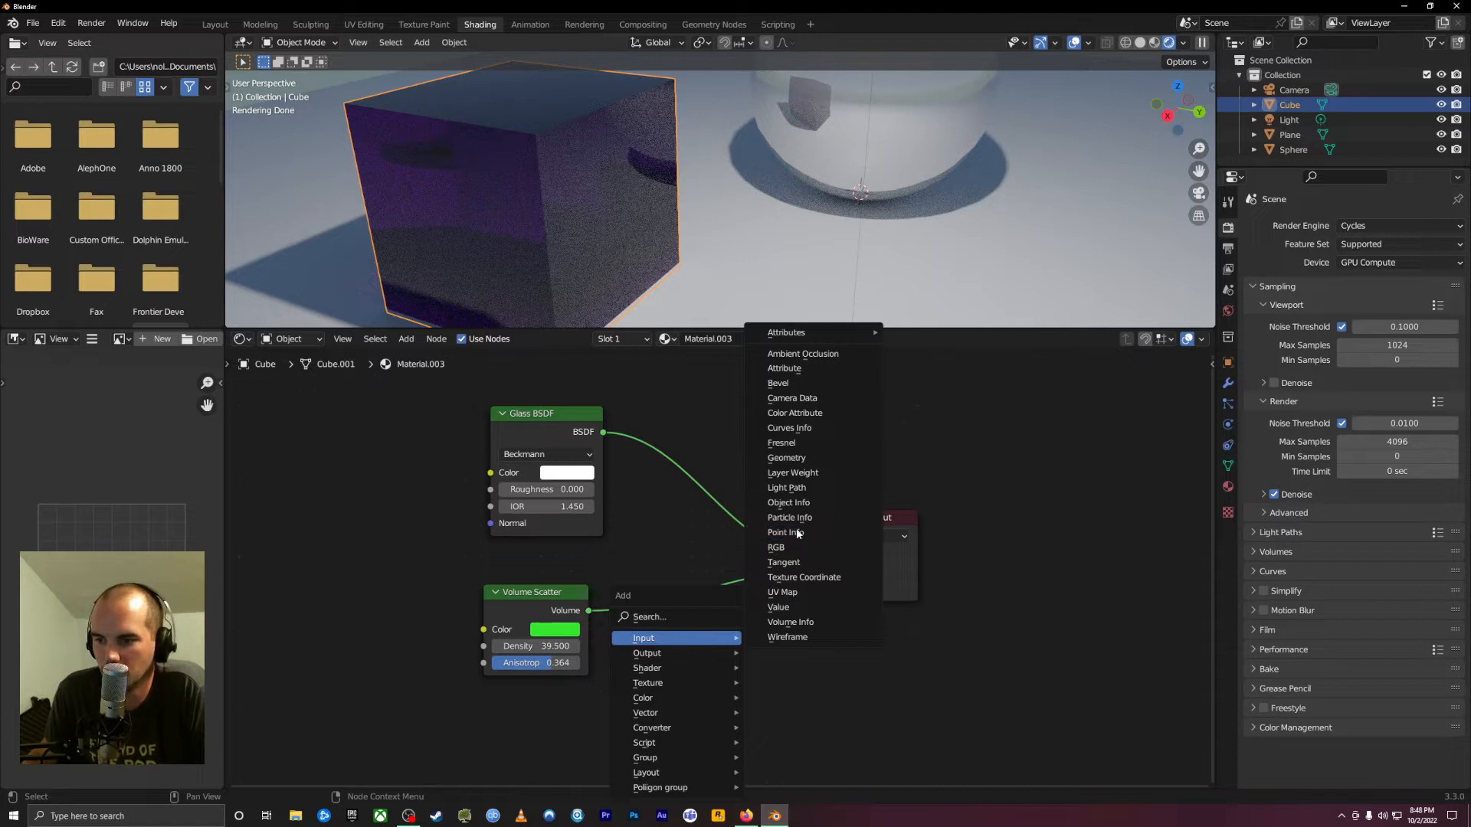
mouse_move(682, 685)
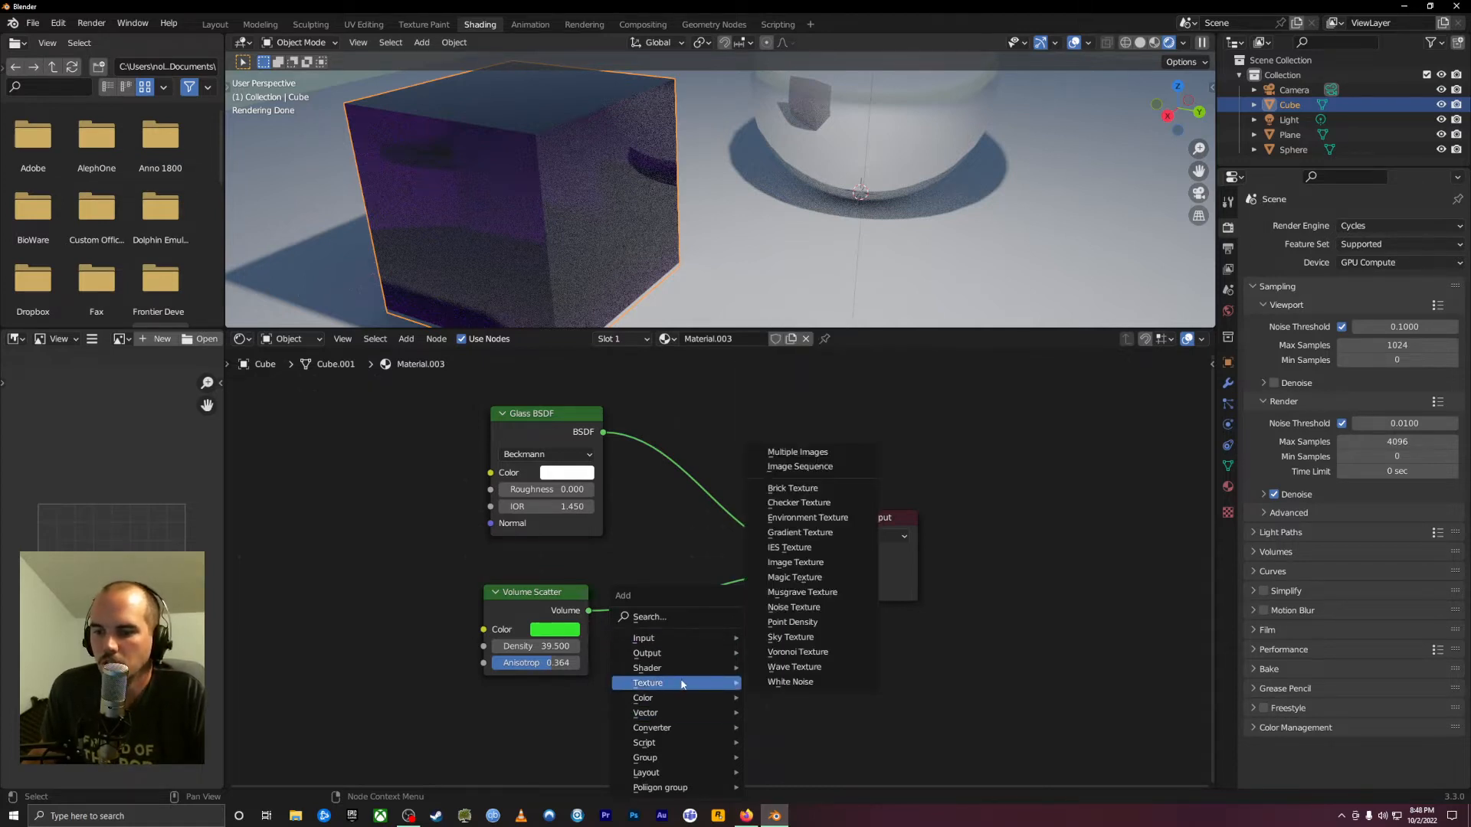
left_click(804, 611)
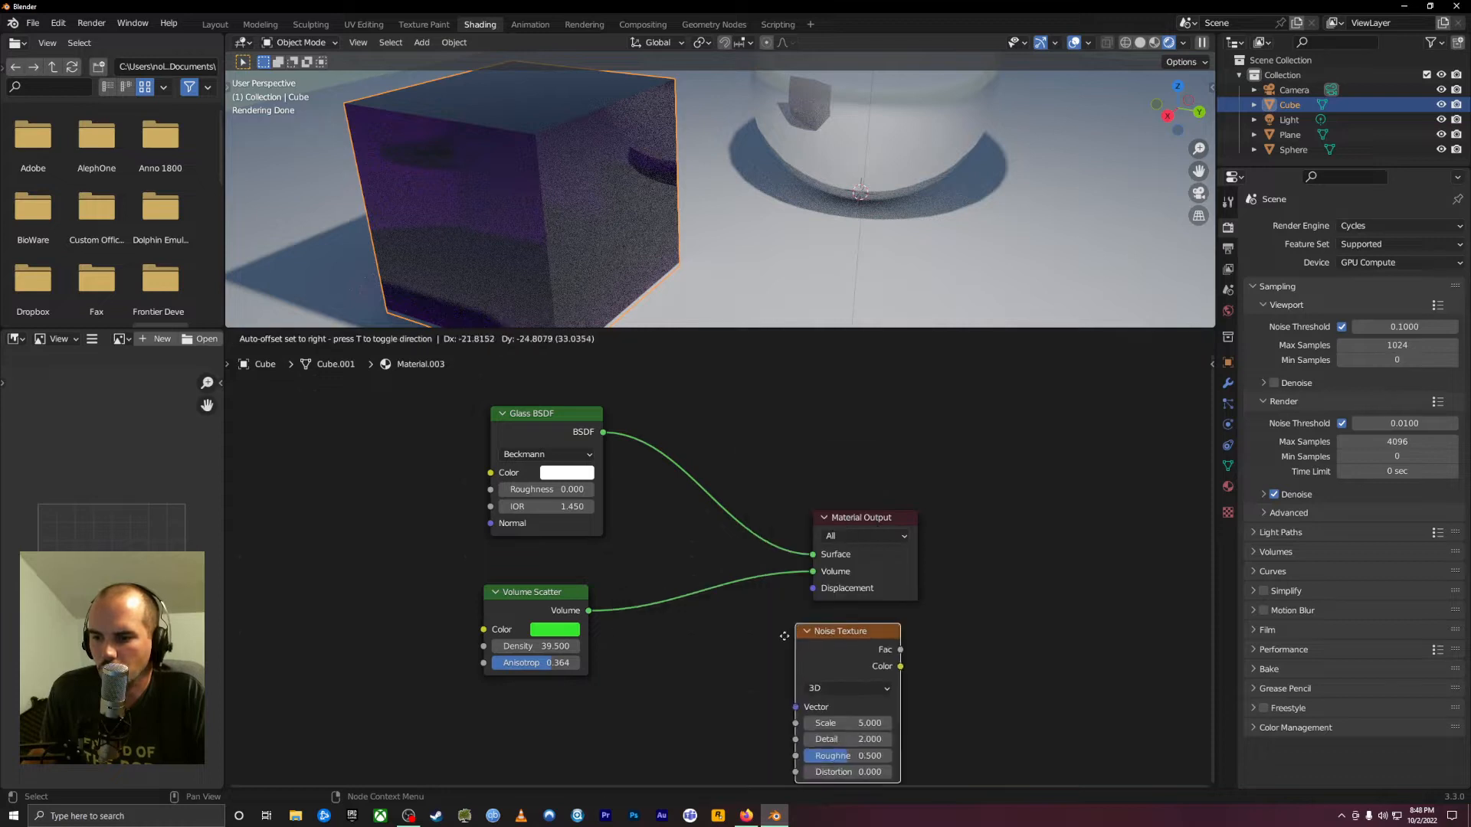
left_click(620, 664)
left_click_drag(568, 590, 511, 565)
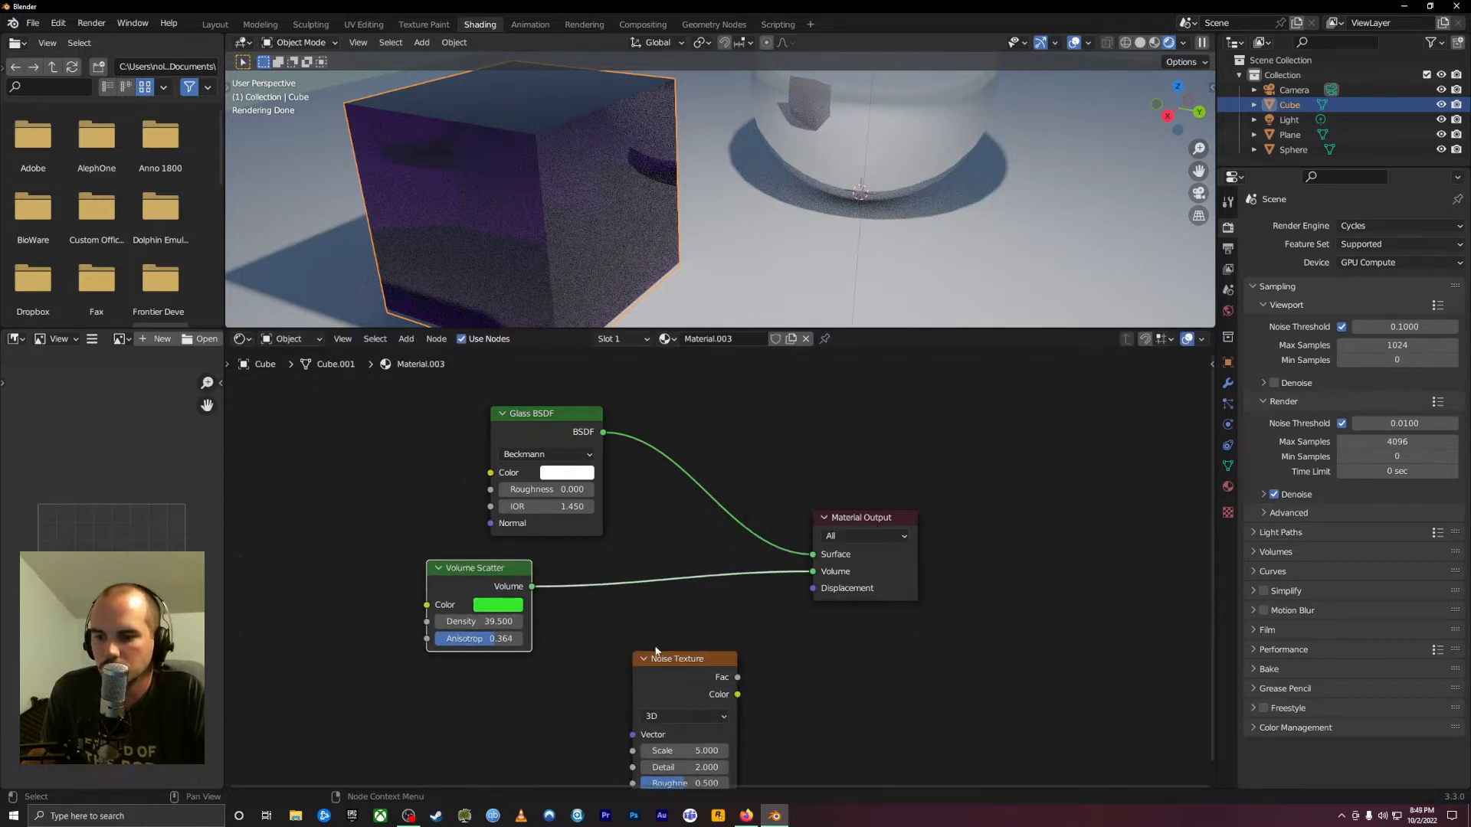
left_click_drag(711, 692, 490, 472)
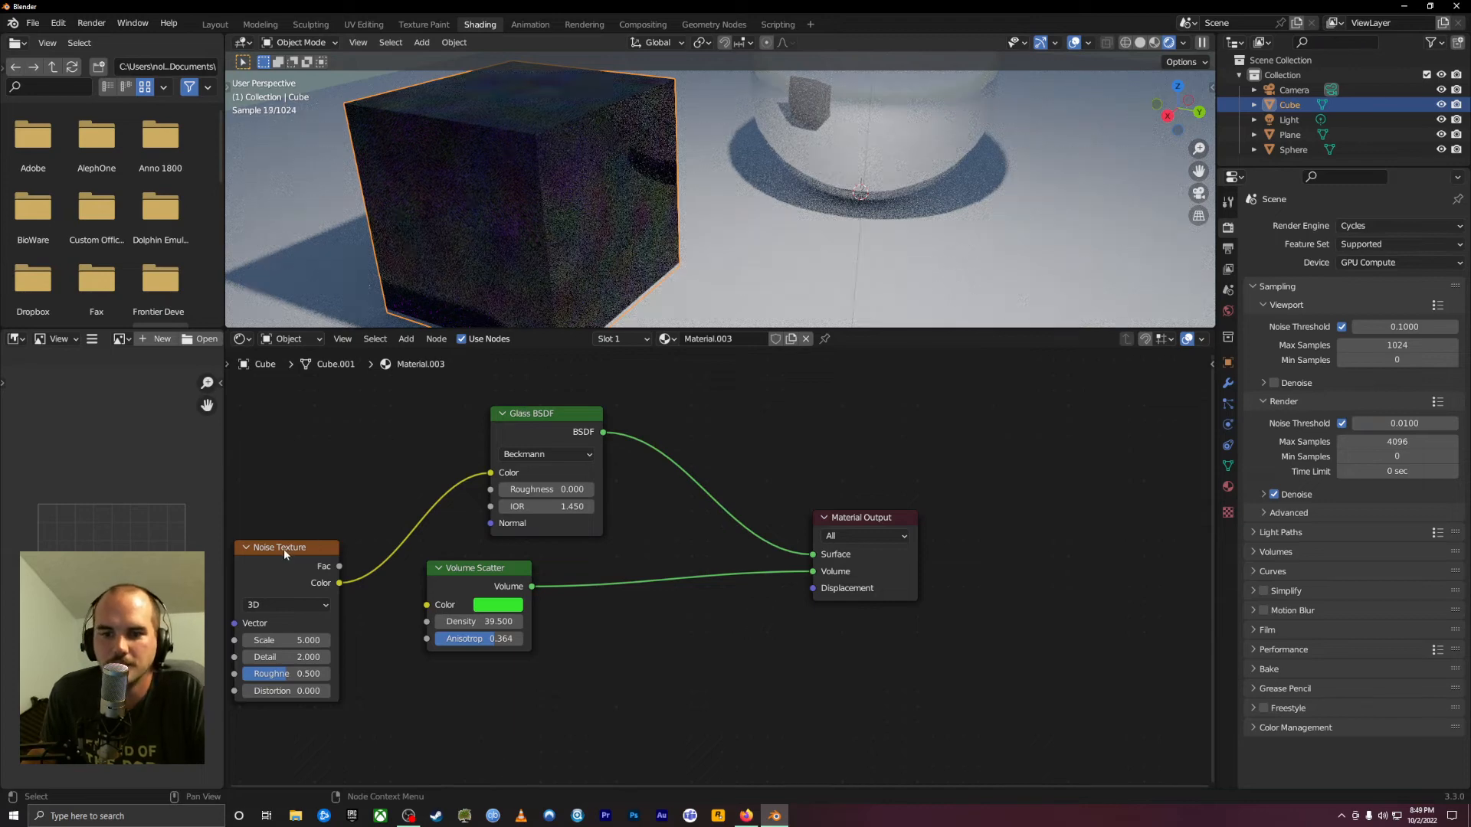
Align the Noise Texture beside the Glass BSDF and set its Scale to 24.500
left_click_drag(283, 549, 306, 451)
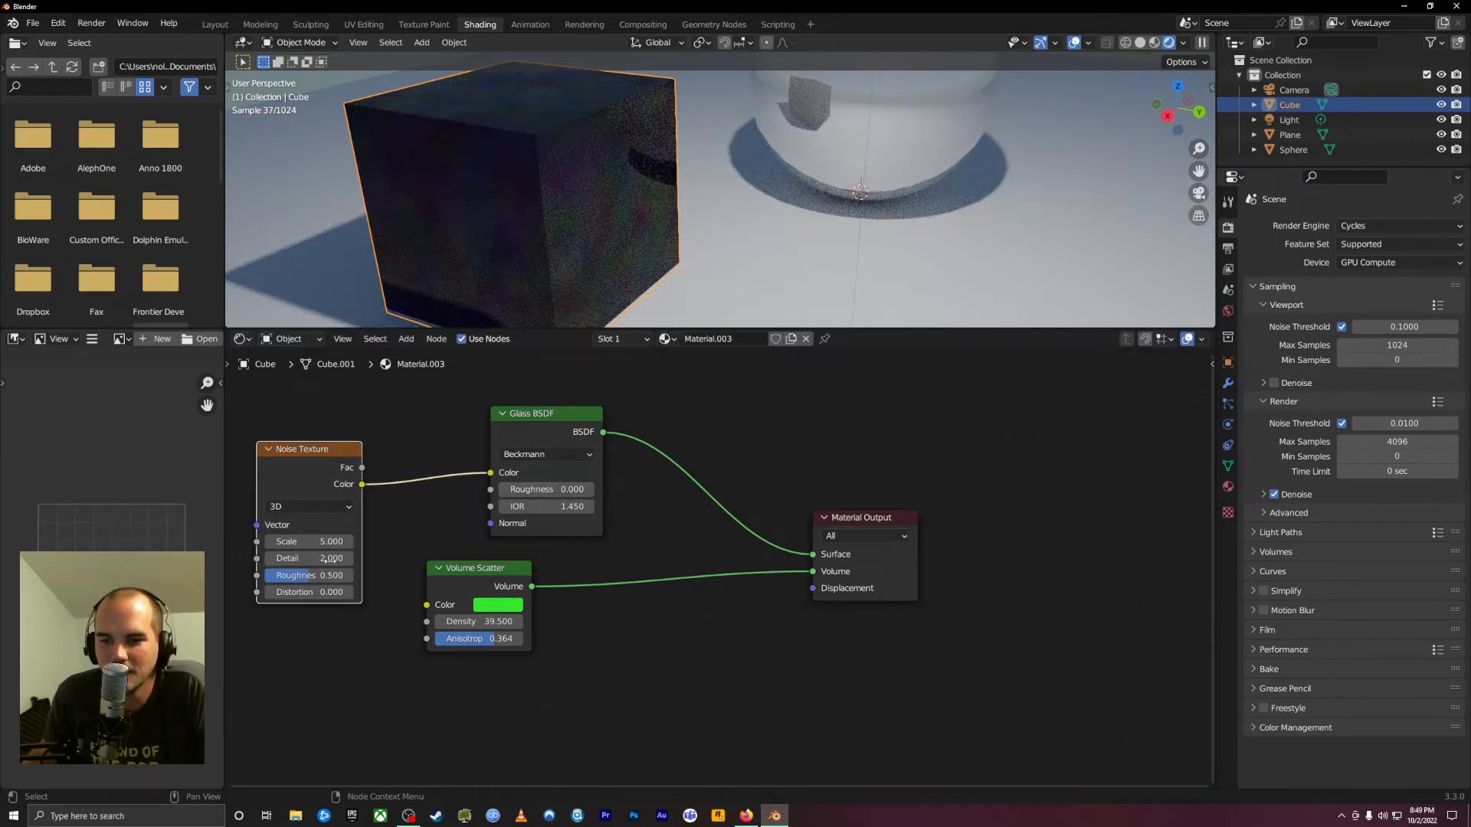
left_click_drag(325, 541, 391, 542)
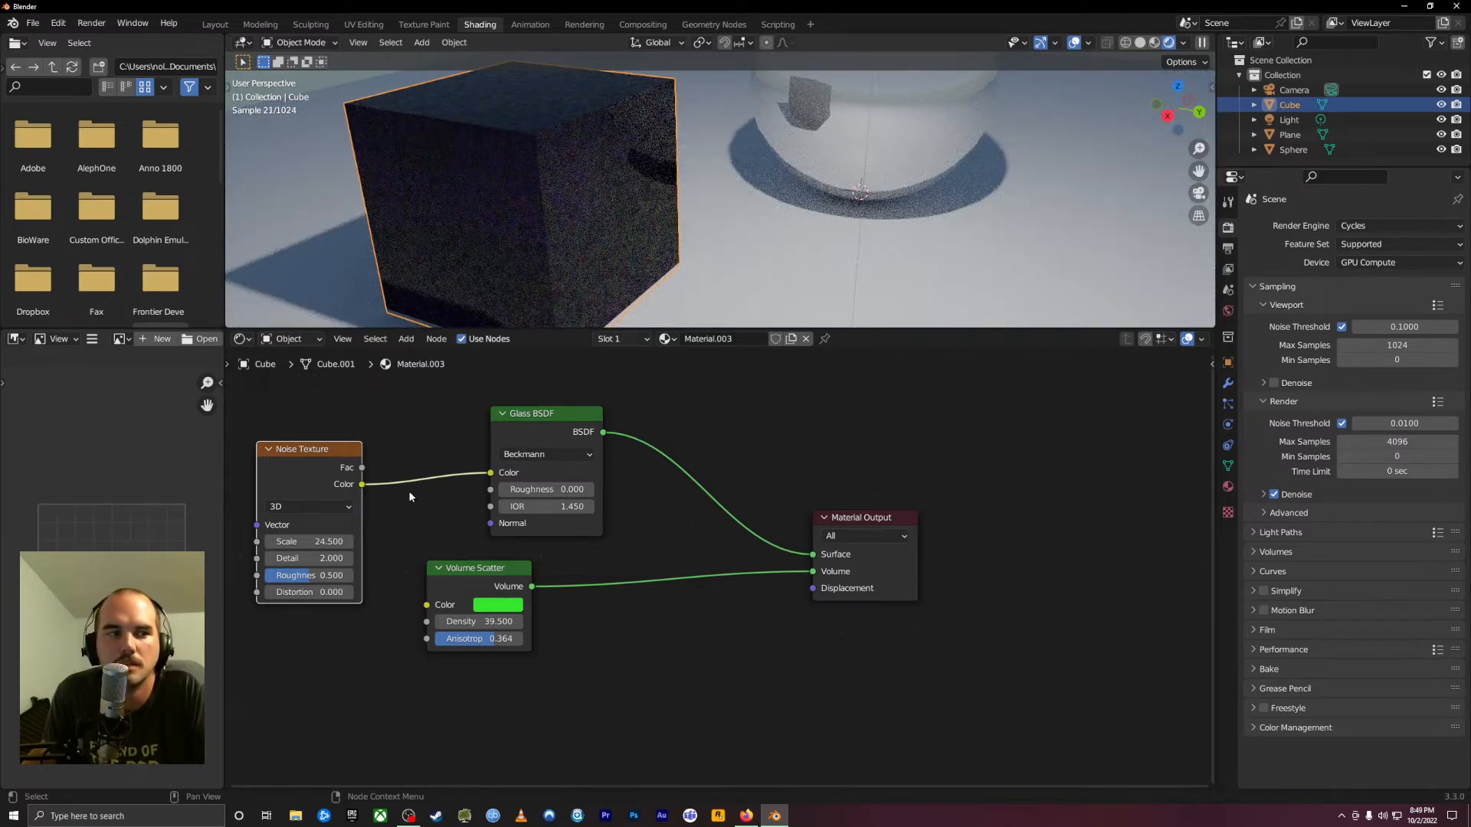
Delete the Glass BSDF node and inspect the cube with only the Volume Scatter from several distances
left_click(555, 423)
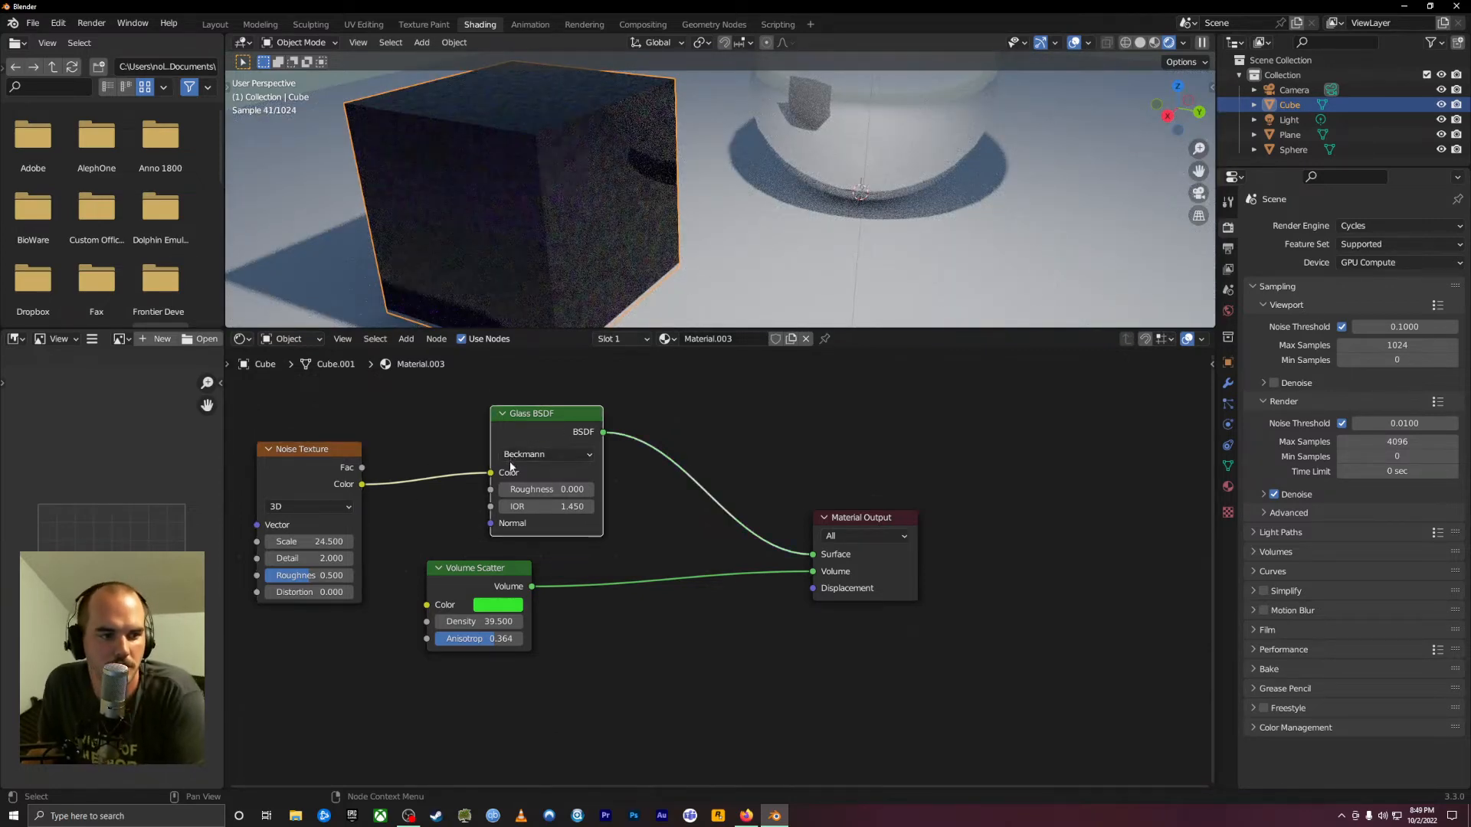
key("x")
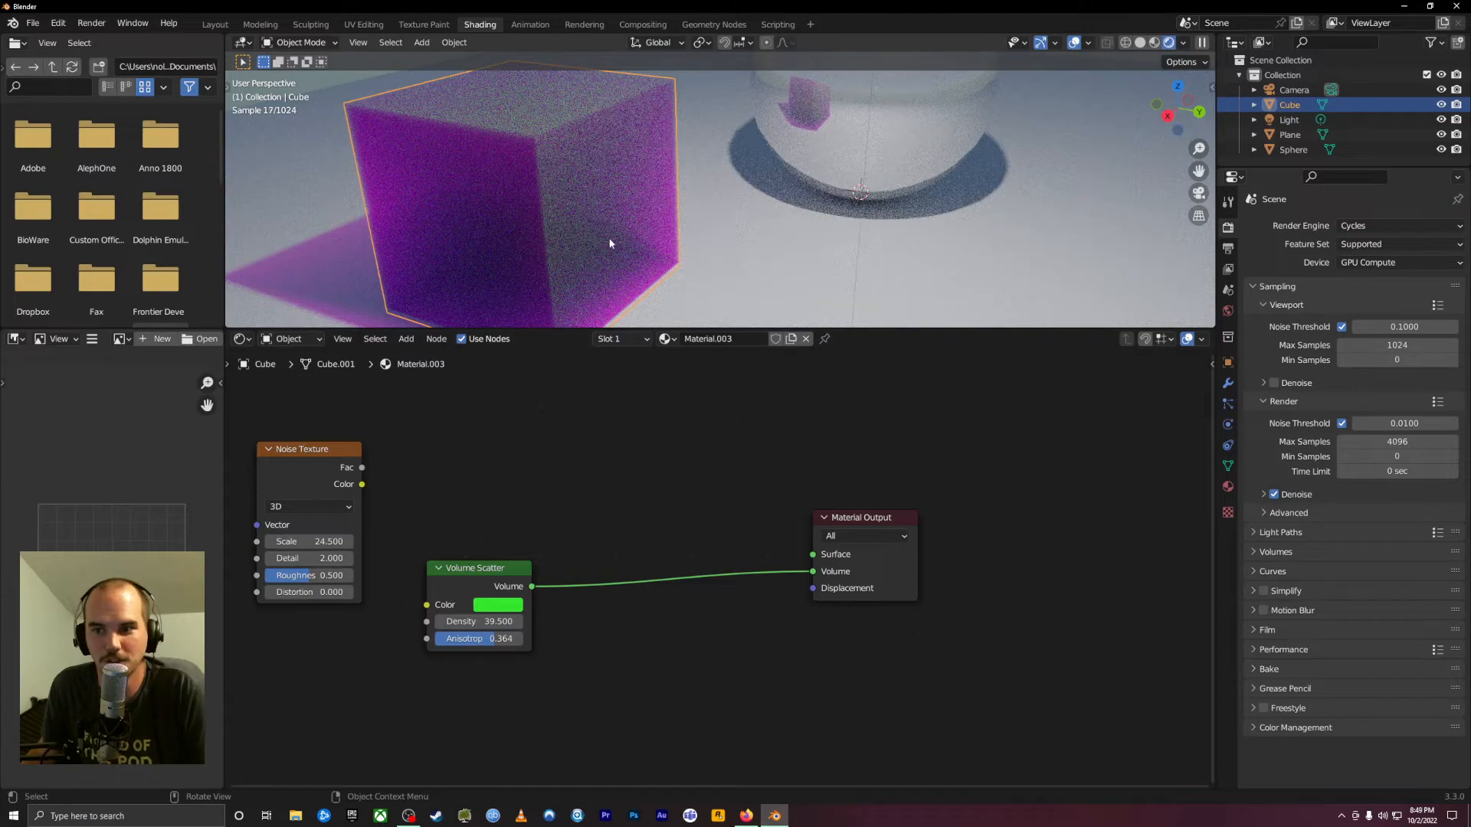
scroll(609, 244, "down", 2)
middle_click_drag(584, 238, 553, 244)
scroll(619, 182, "up", 1)
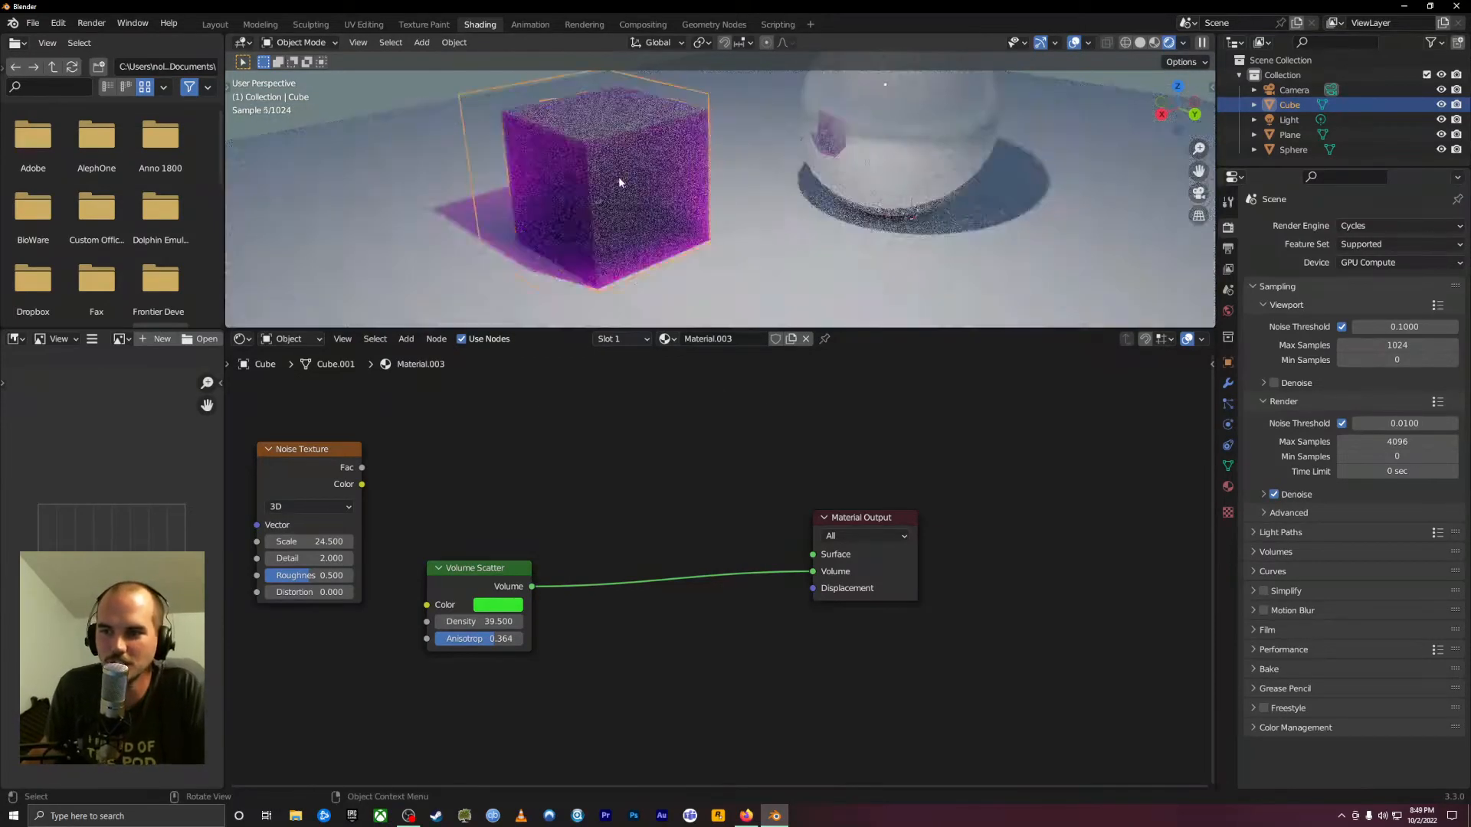
scroll(619, 182, "up", 2)
middle_click_drag(636, 183, 728, 265, "shift")
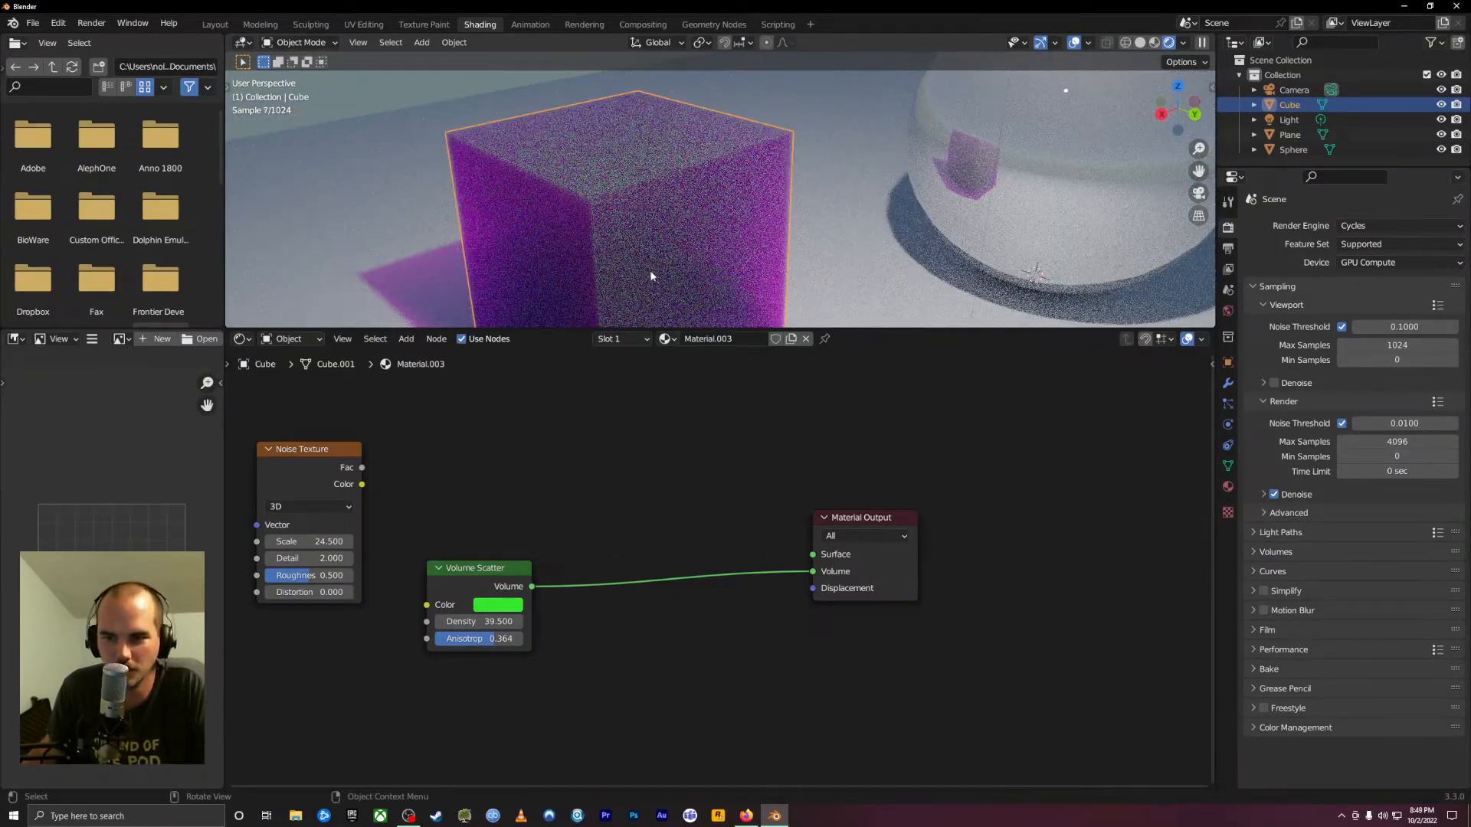
scroll(622, 246, "down", 2)
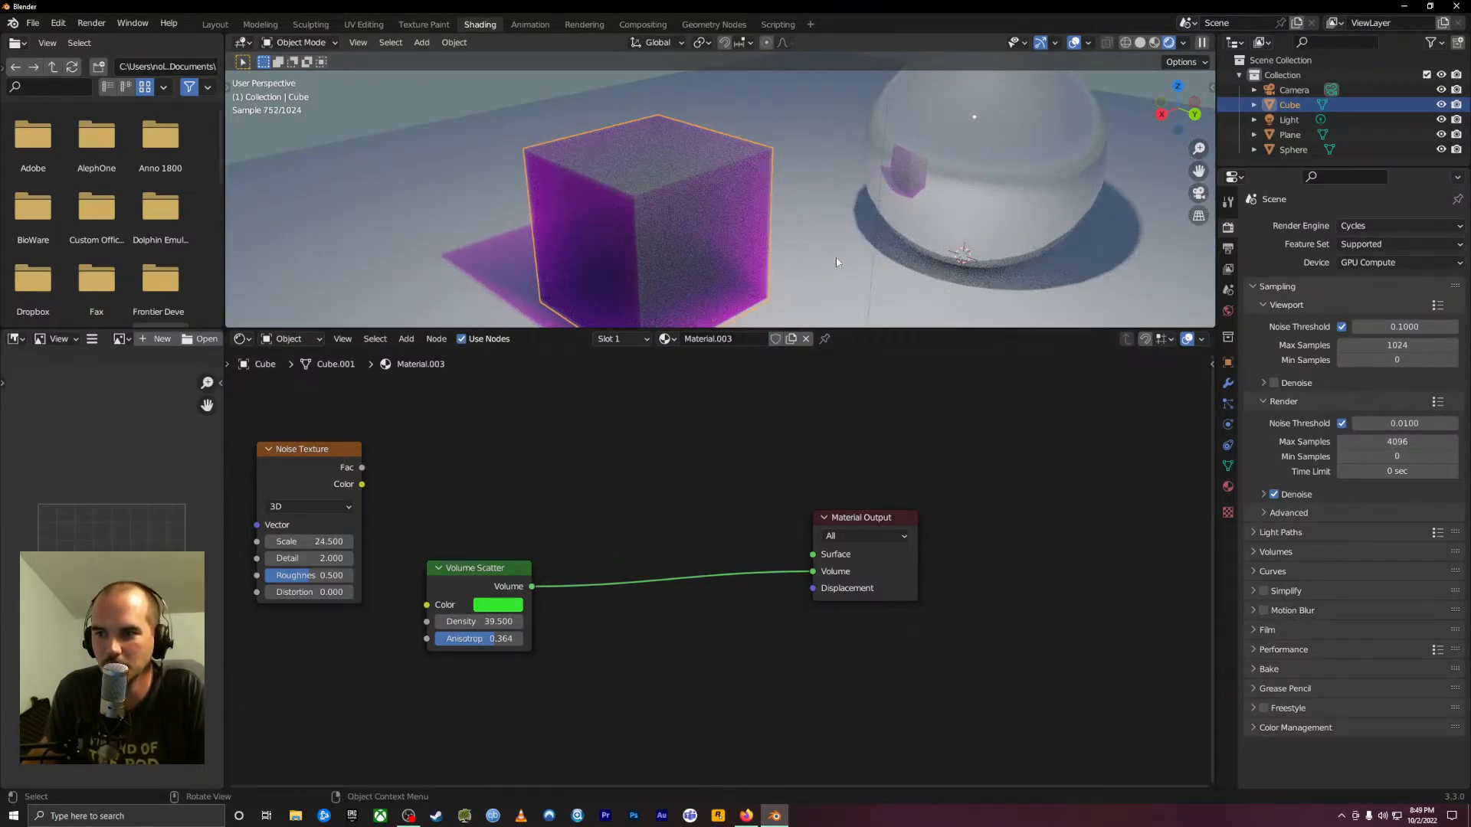
Select the plane, examine the cube's corner up close and move the plane's Principled BSDF below its Material Output
left_click(830, 224)
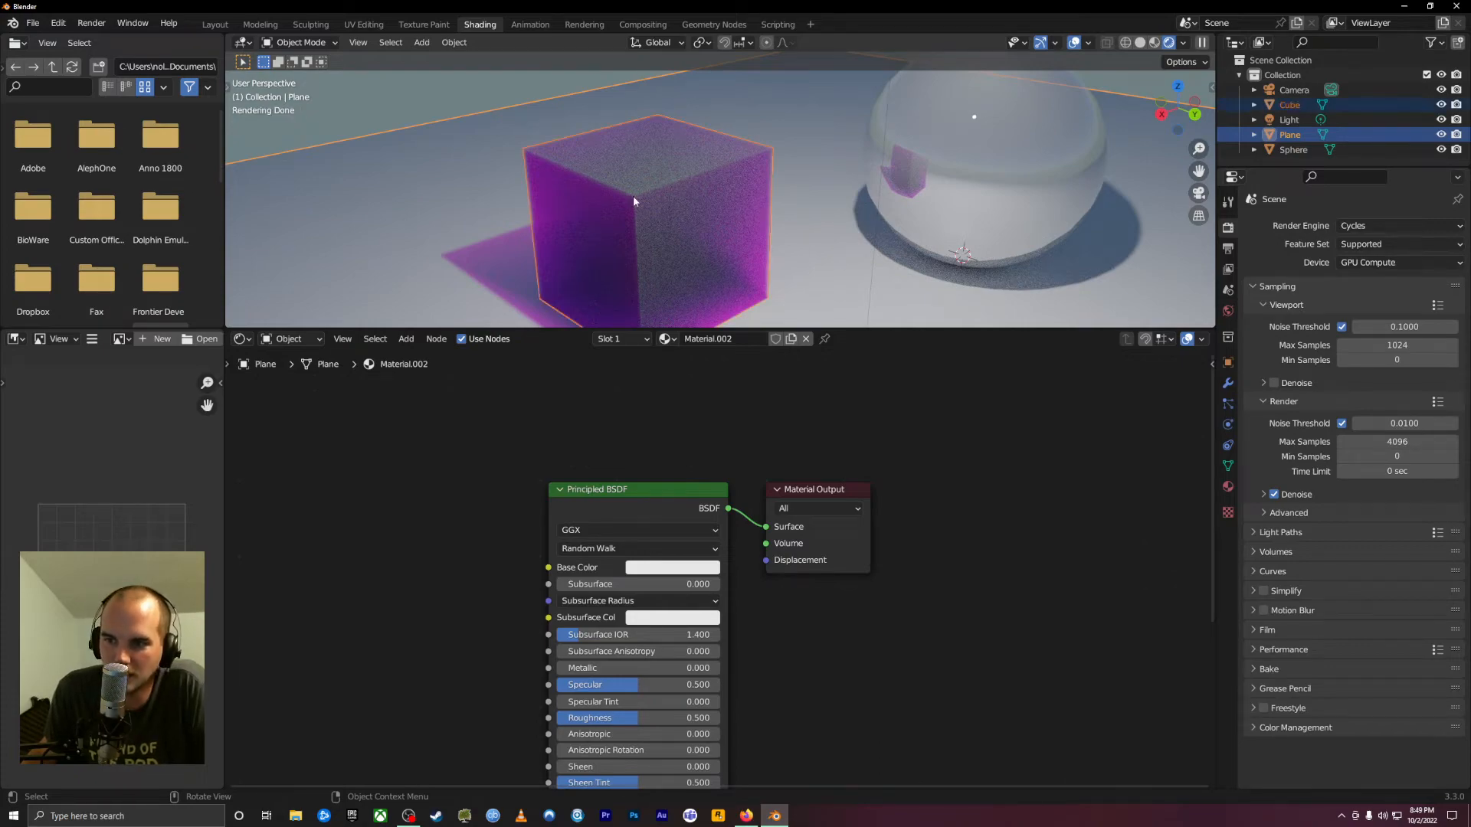
scroll(452, 170, "up", 6)
middle_click_drag(457, 164, 844, 269, "shift")
scroll(844, 269, "down", 1)
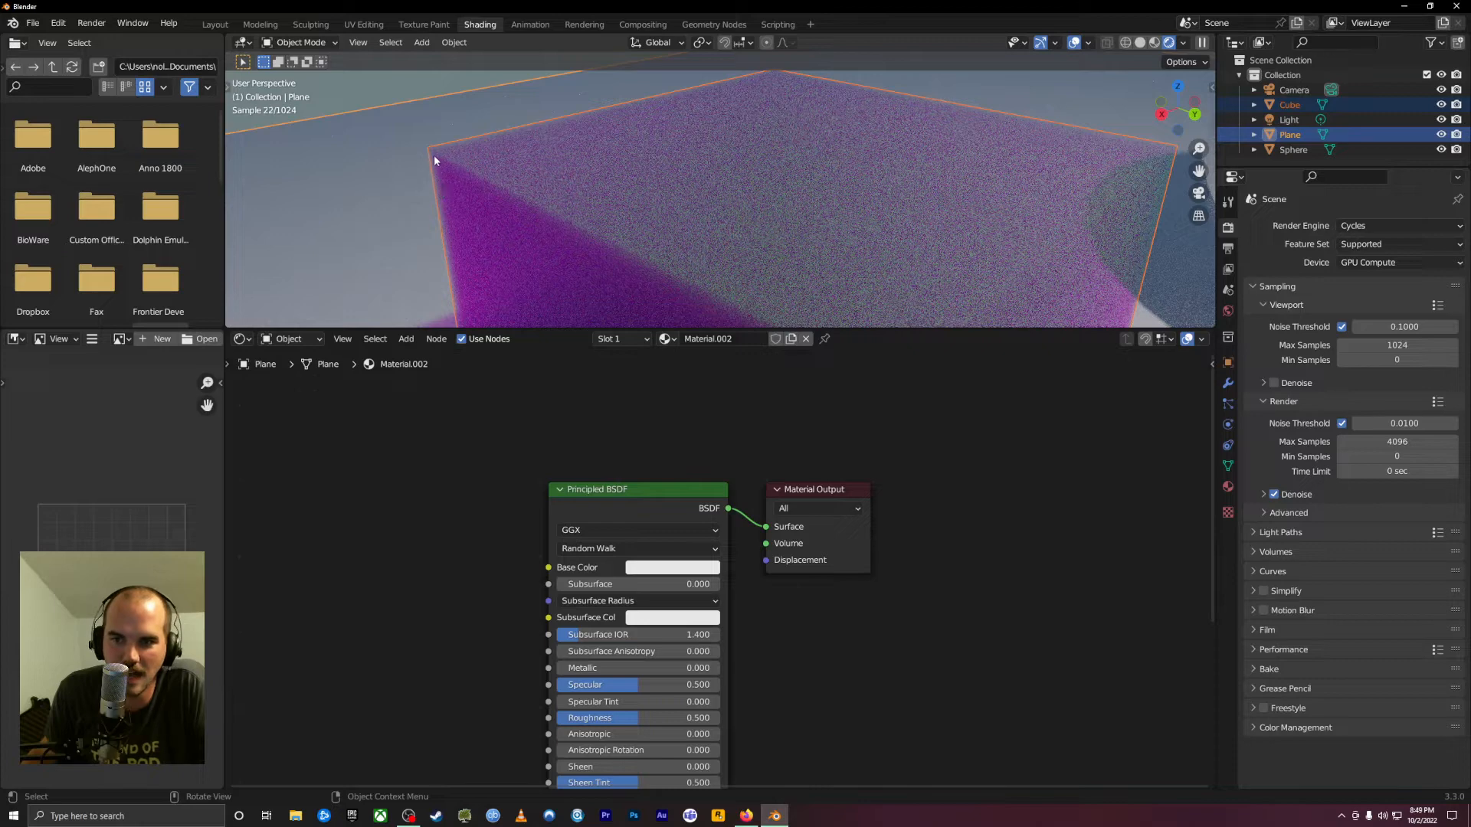
scroll(475, 175, "down", 4)
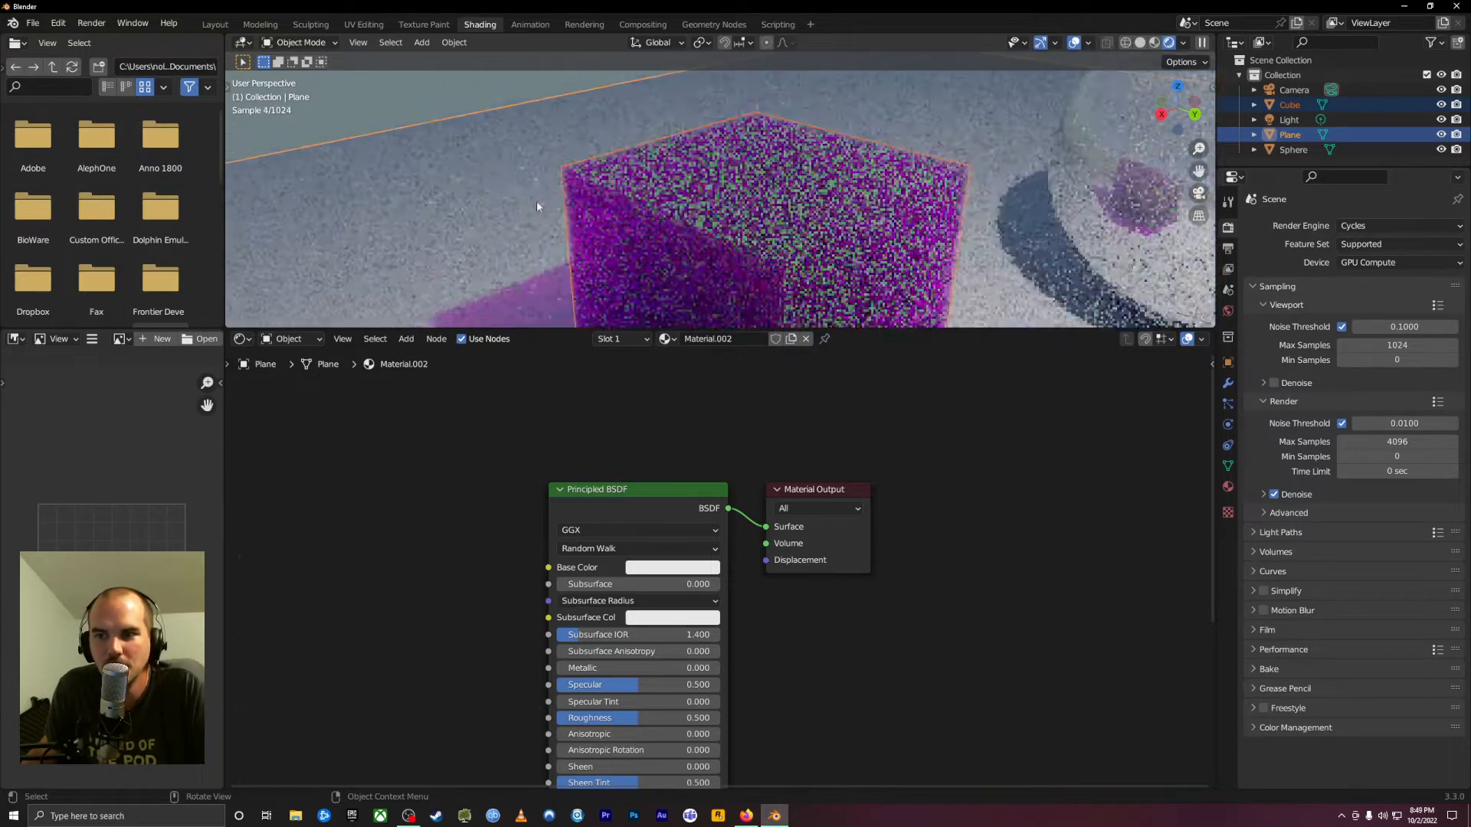
scroll(635, 199, "down", 1)
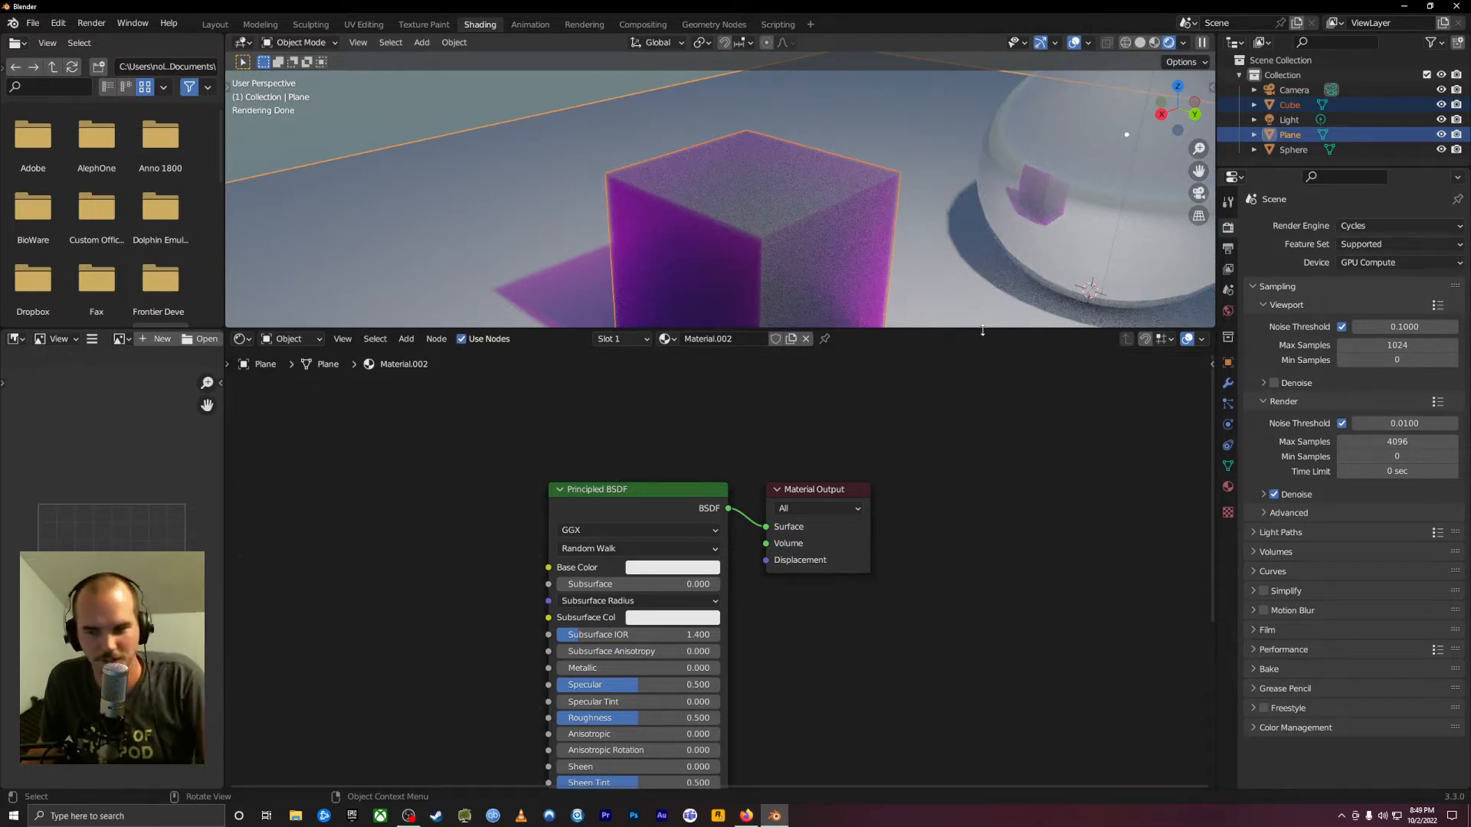
left_click_drag(654, 488, 613, 563)
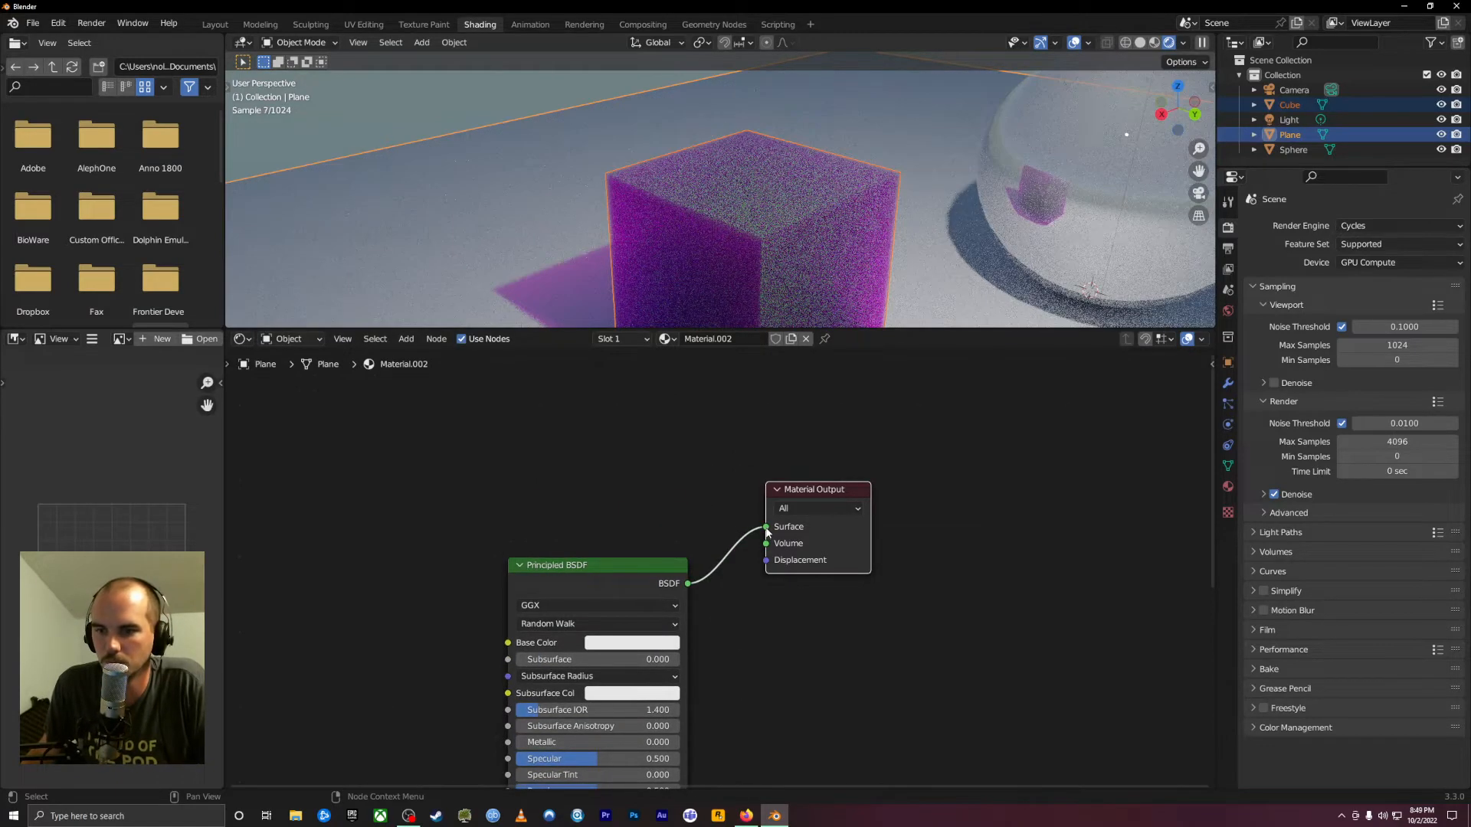
Link the cube's Noise Texture Color to the Material Output's Surface and set its Scale to 89.100 and Detail to 15.000
left_click(711, 259)
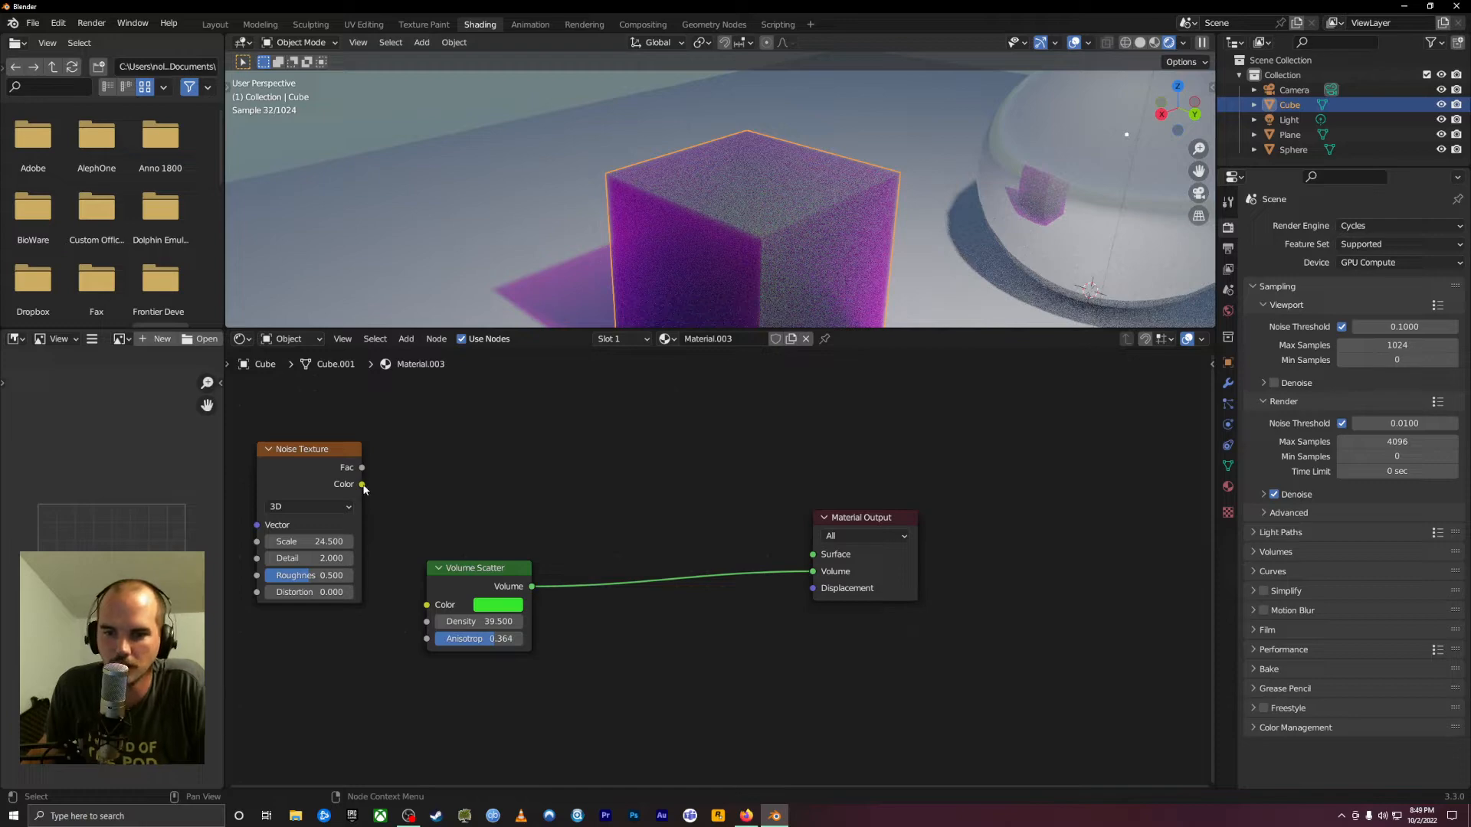
left_click_drag(361, 484, 813, 554)
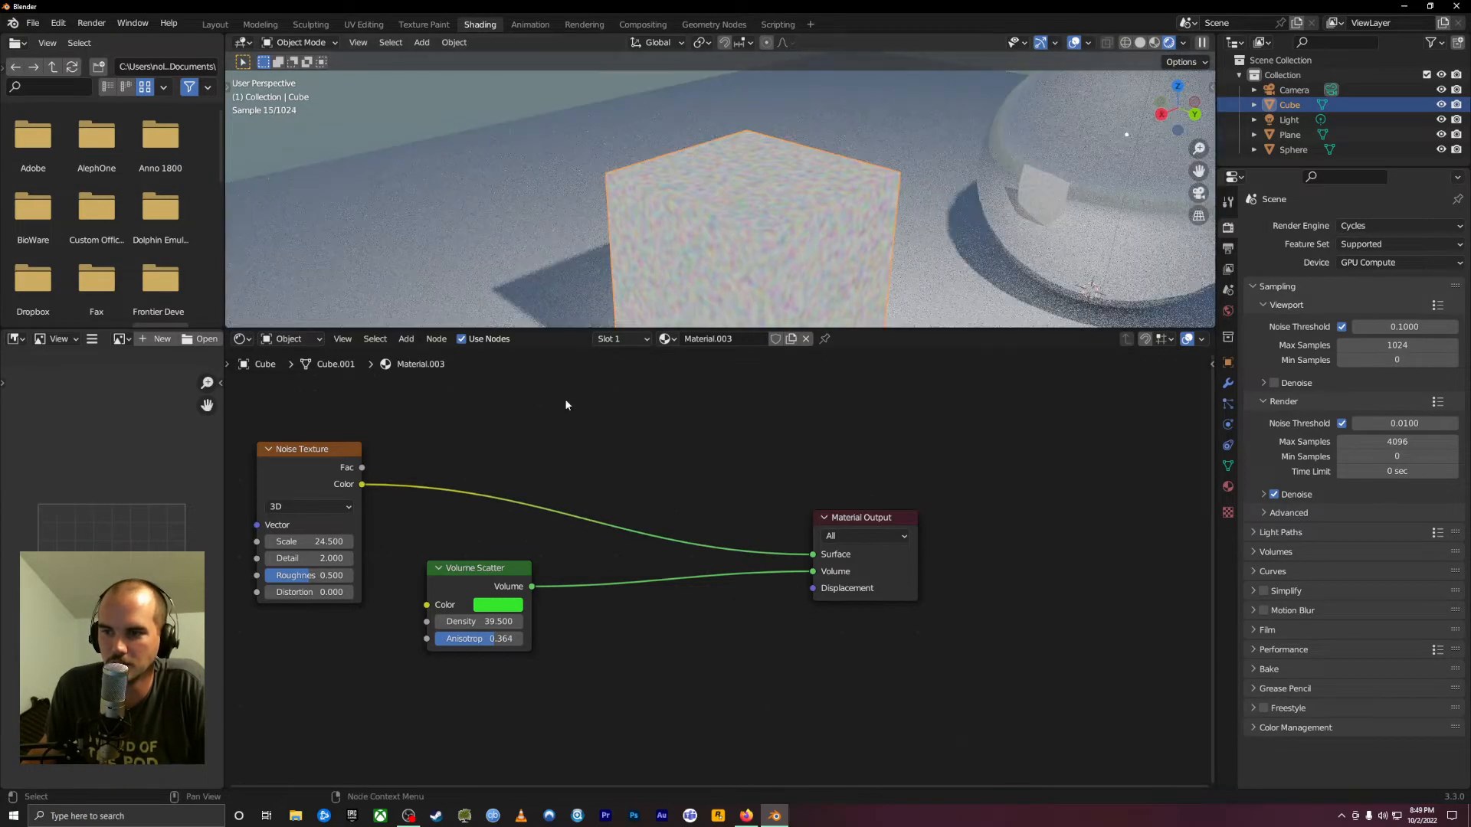
left_click_drag(293, 542, 788, 542)
left_click_drag(295, 558, 460, 559)
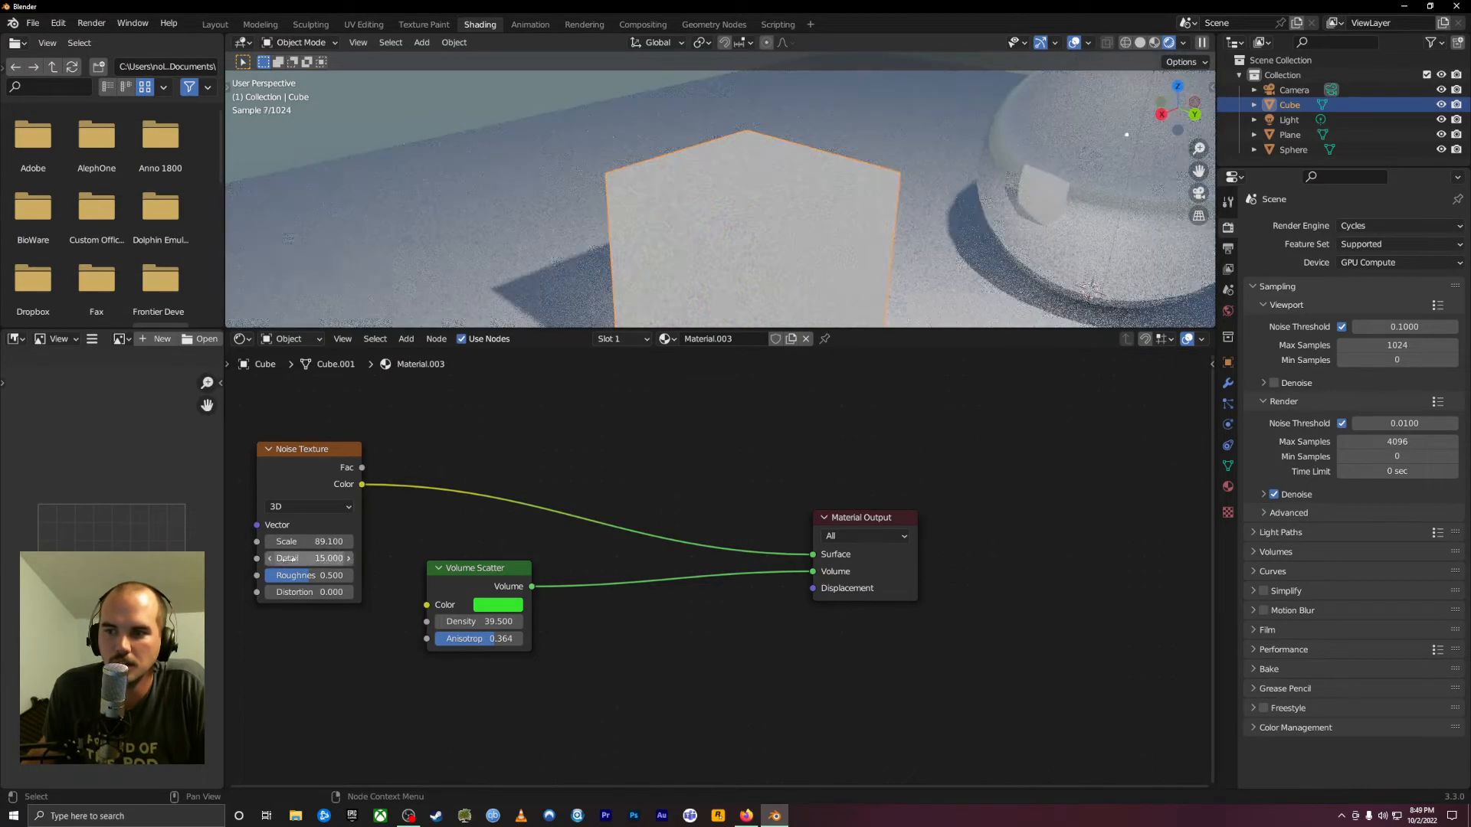
Replace the Noise Texture with a new Glass BSDF node placed above the Volume Scatter
left_click(322, 462)
key("x")
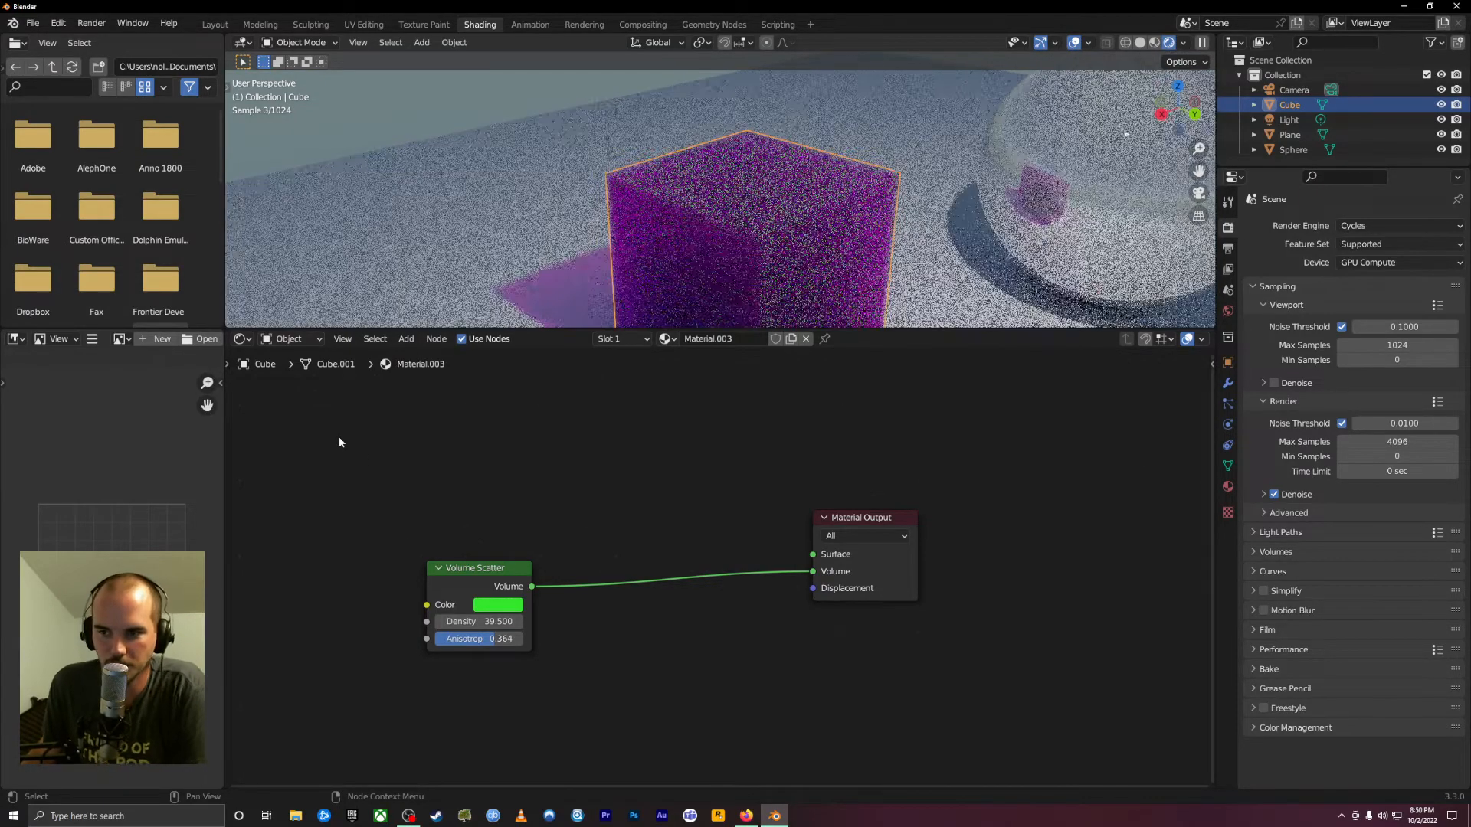
key("shift+a")
mouse_move(361, 455)
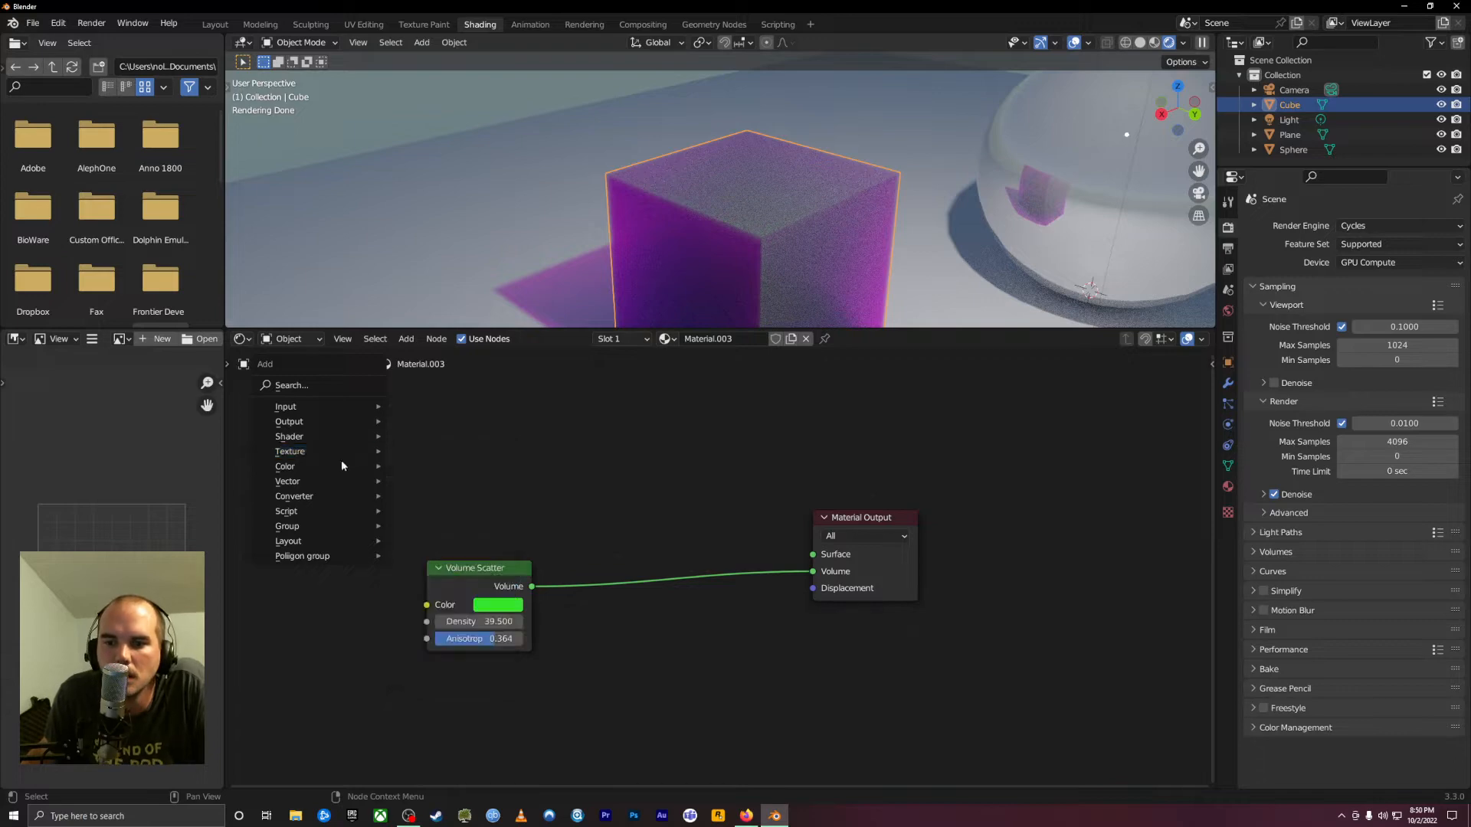
left_click(454, 496)
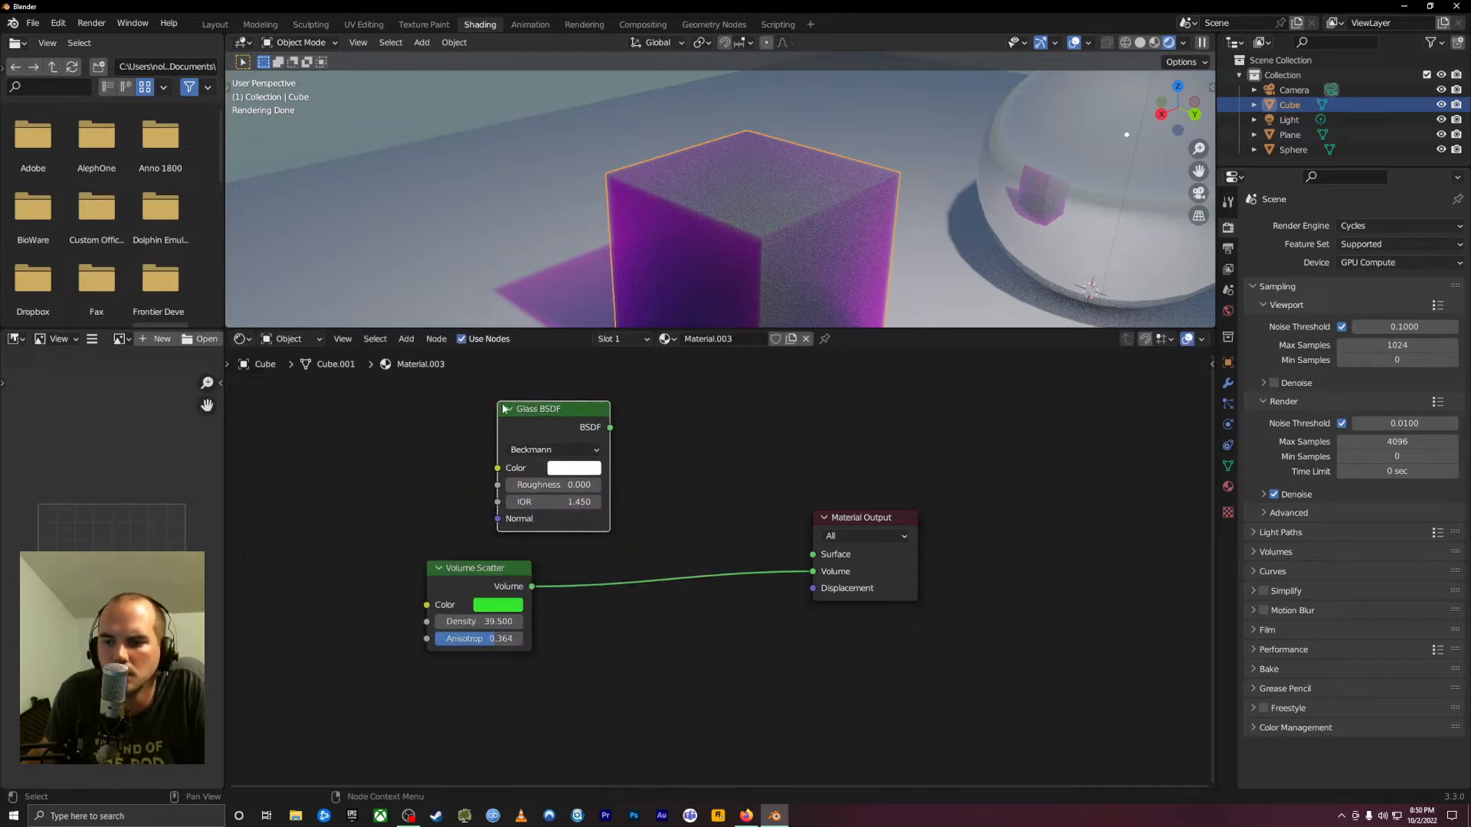
Link the Glass BSDF to the Material Output's Surface and connect a new Voronoi Texture's Position to its Displacement
left_click_drag(610, 428, 814, 555)
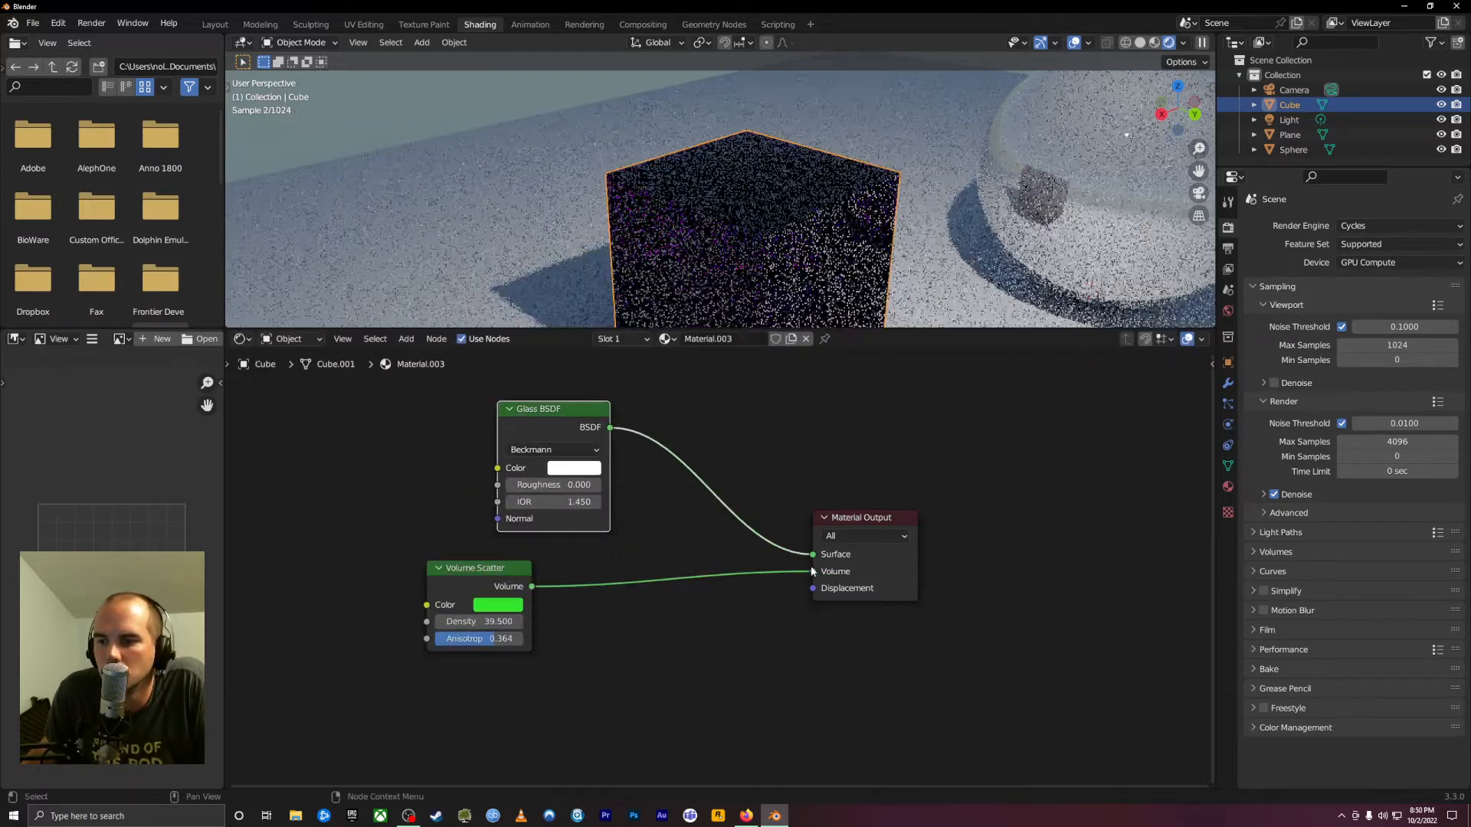
scroll(668, 651, "down", 1)
key("shift+a")
mouse_move(655, 656)
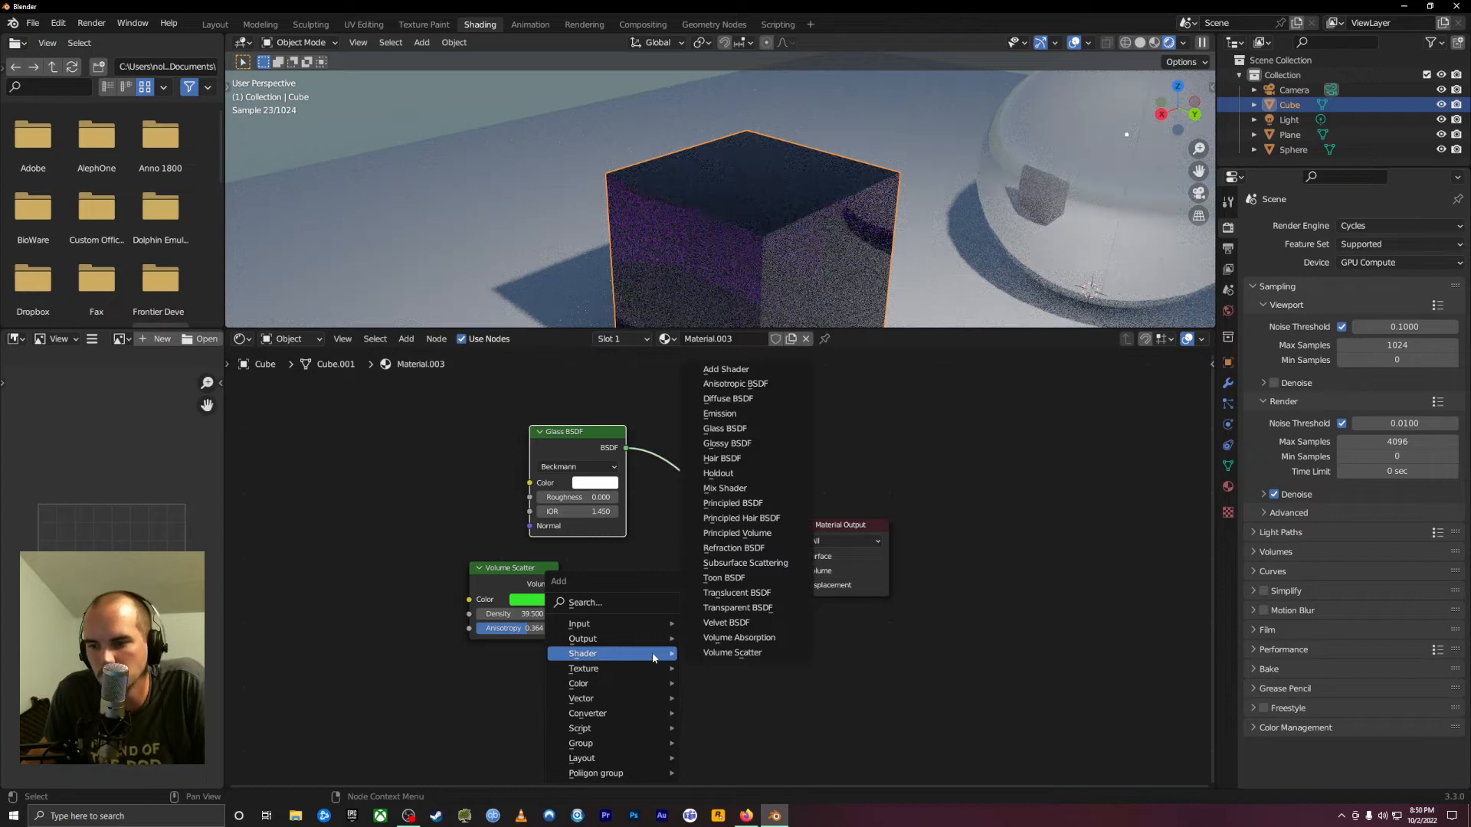
mouse_move(582, 669)
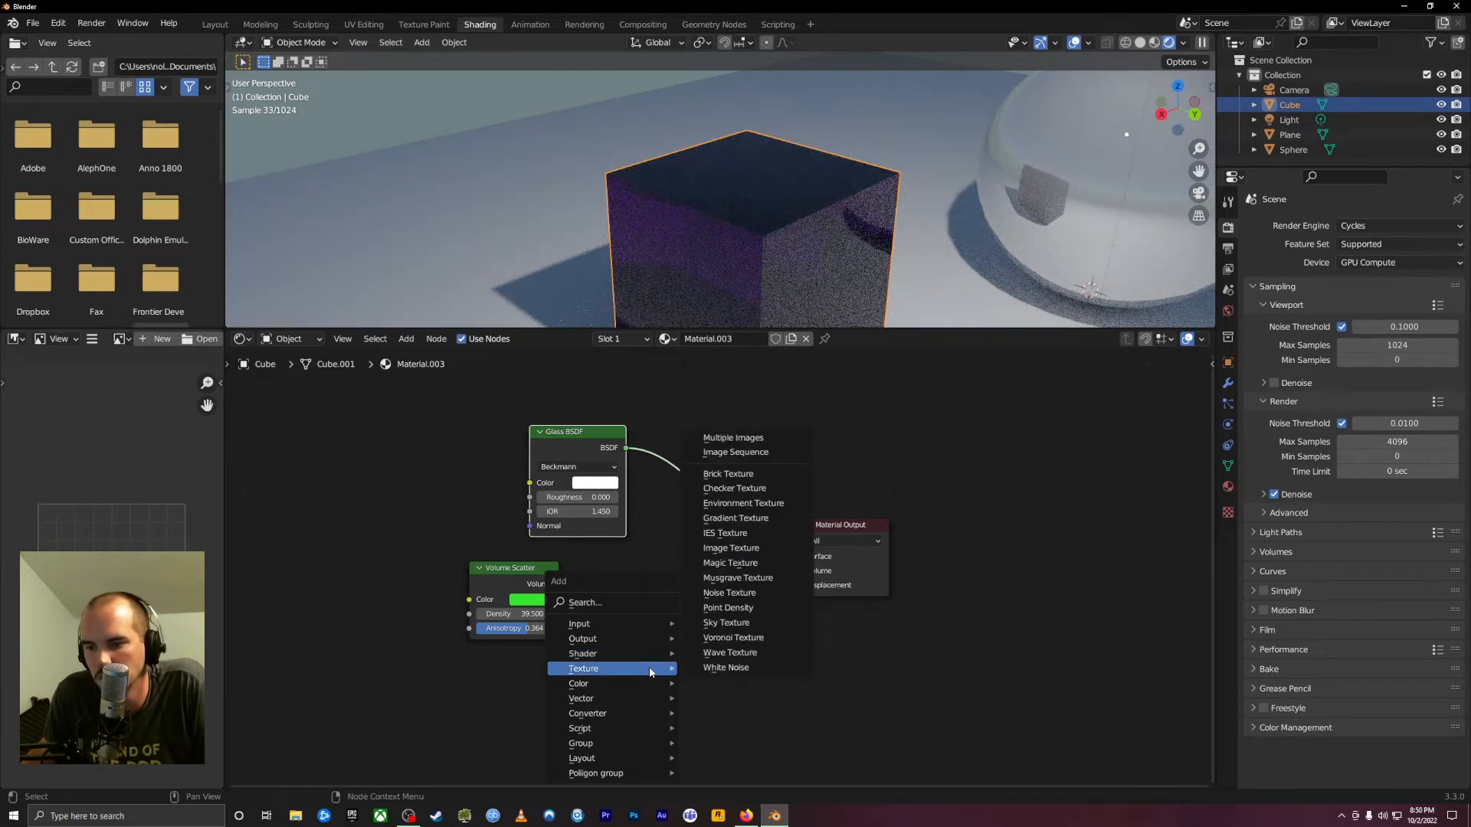
left_click(737, 658)
left_click(604, 619)
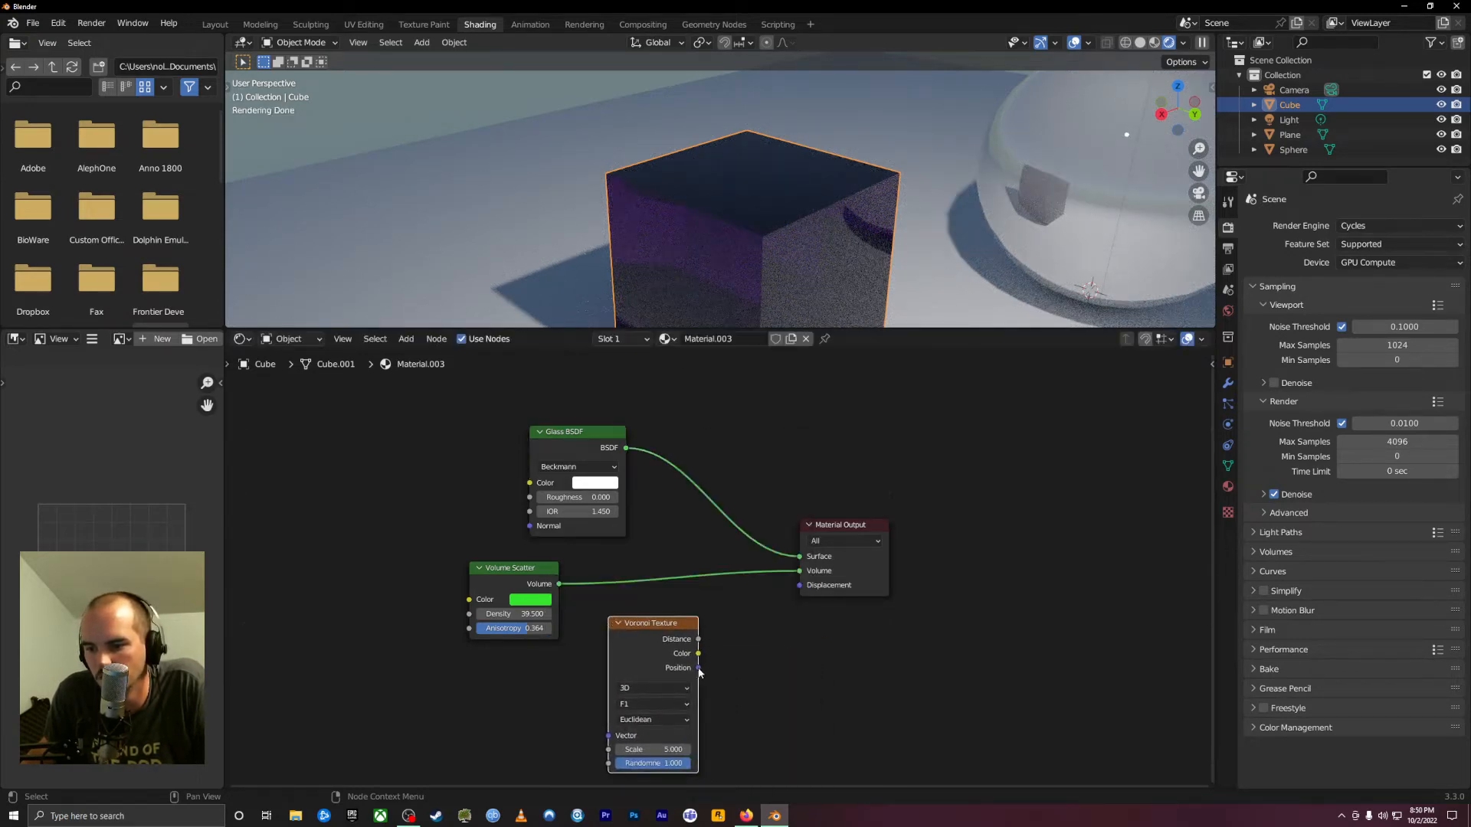
left_click_drag(699, 668, 800, 586)
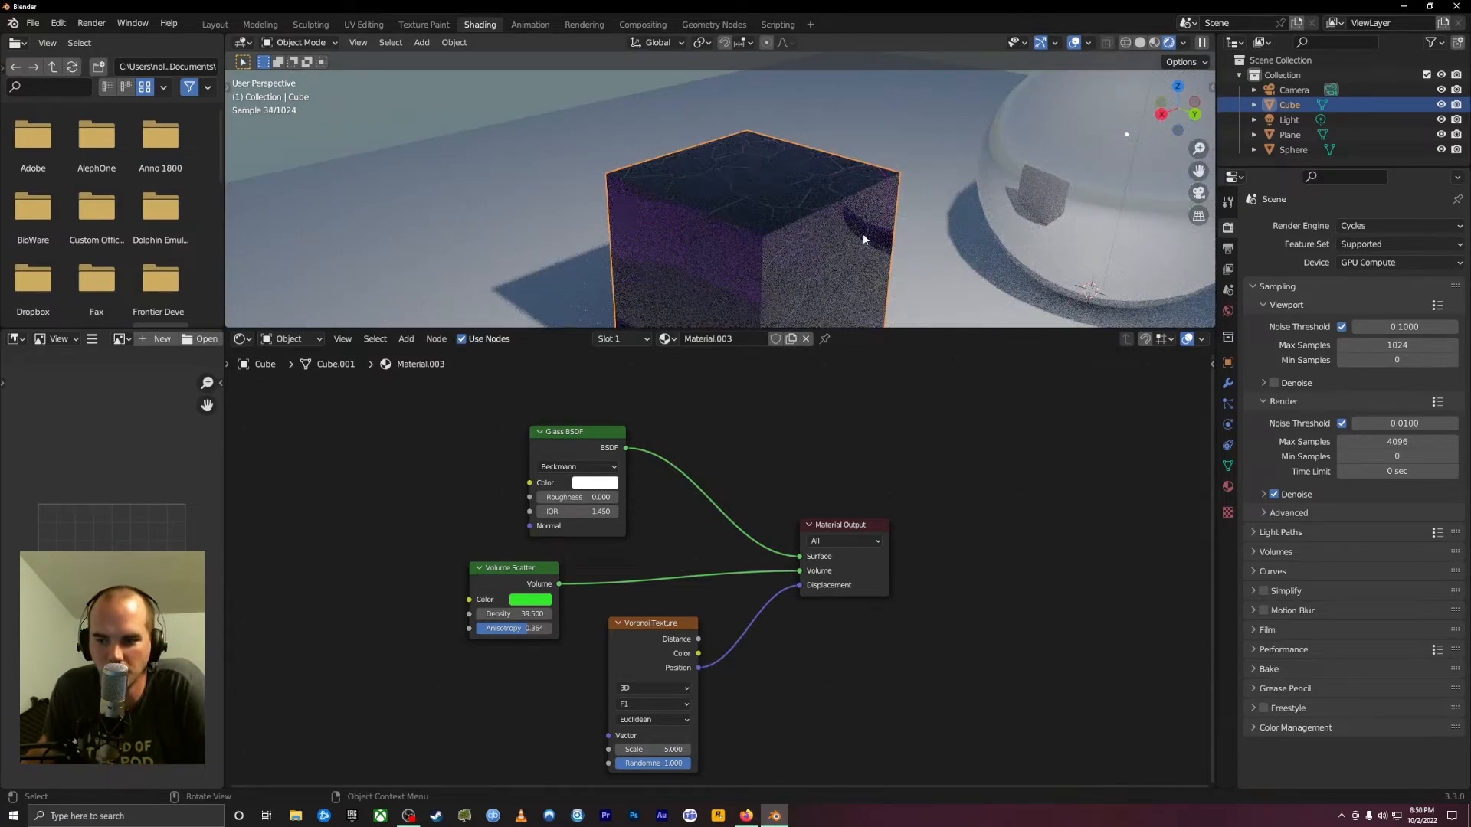
Replace the cube's Volume Scatter with a new Emission node linked to the Material Output's Volume
left_click(498, 578)
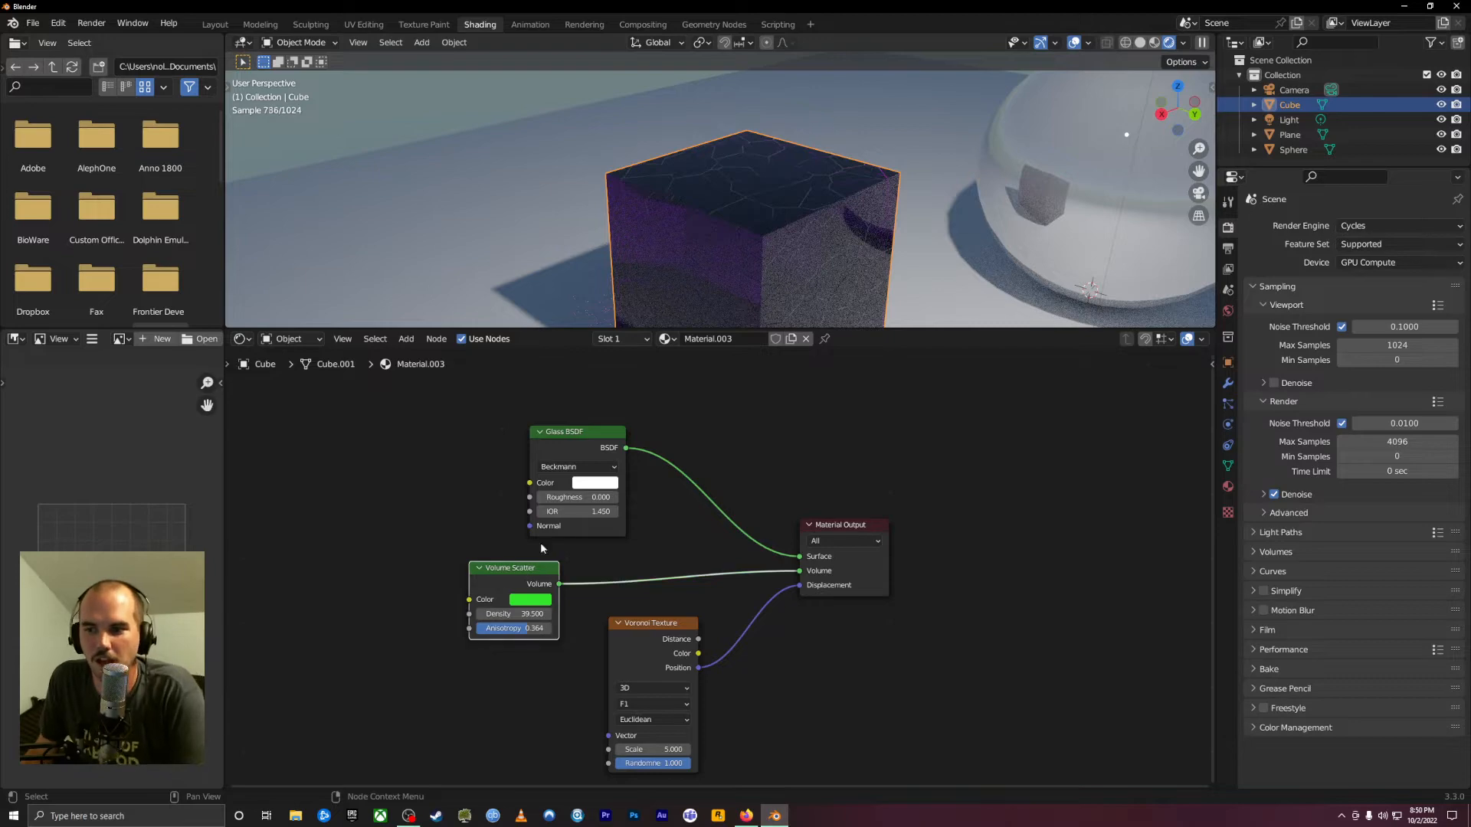
key("x")
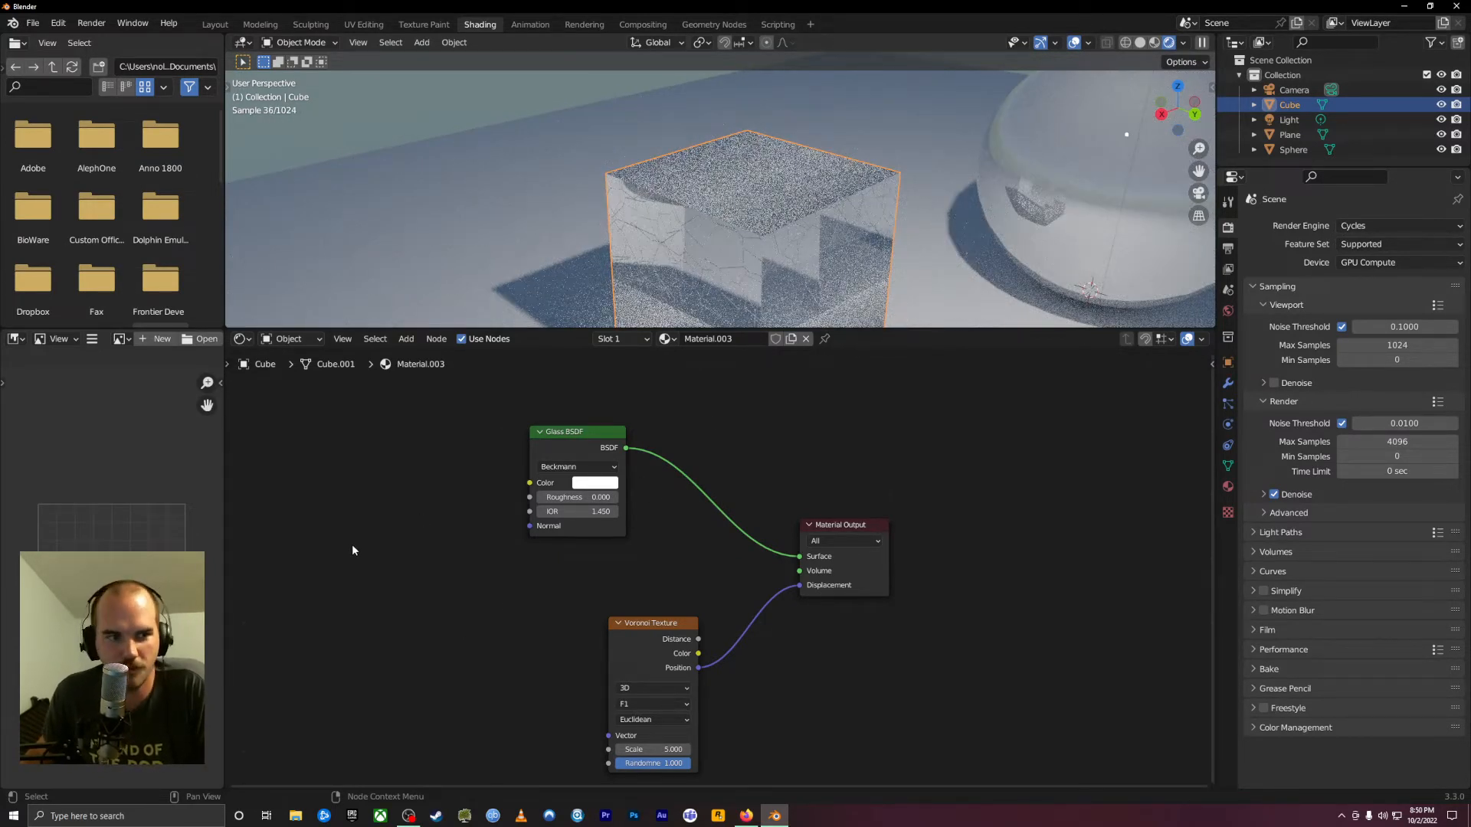
key("shift+a")
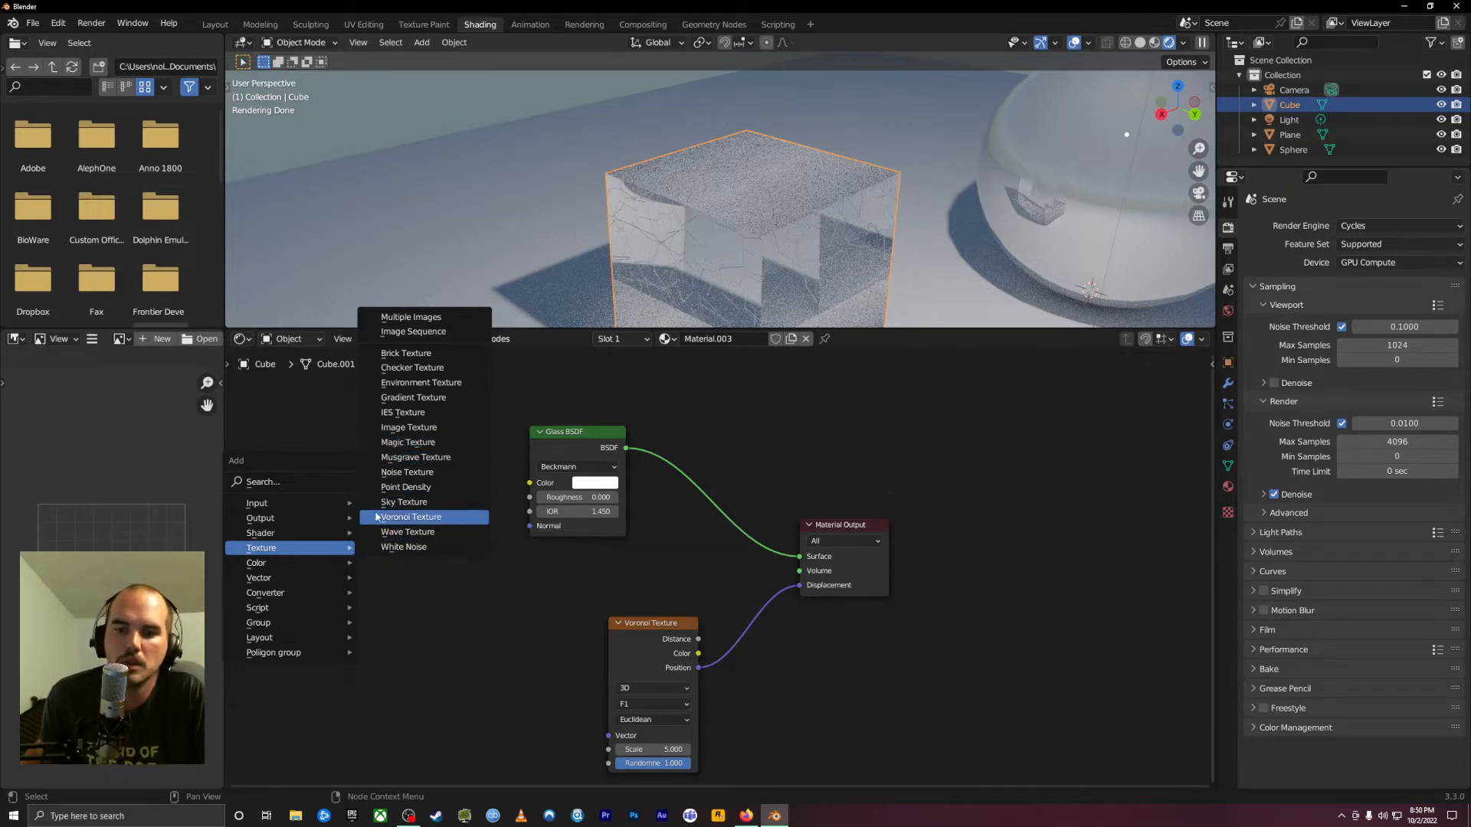
mouse_move(291, 533)
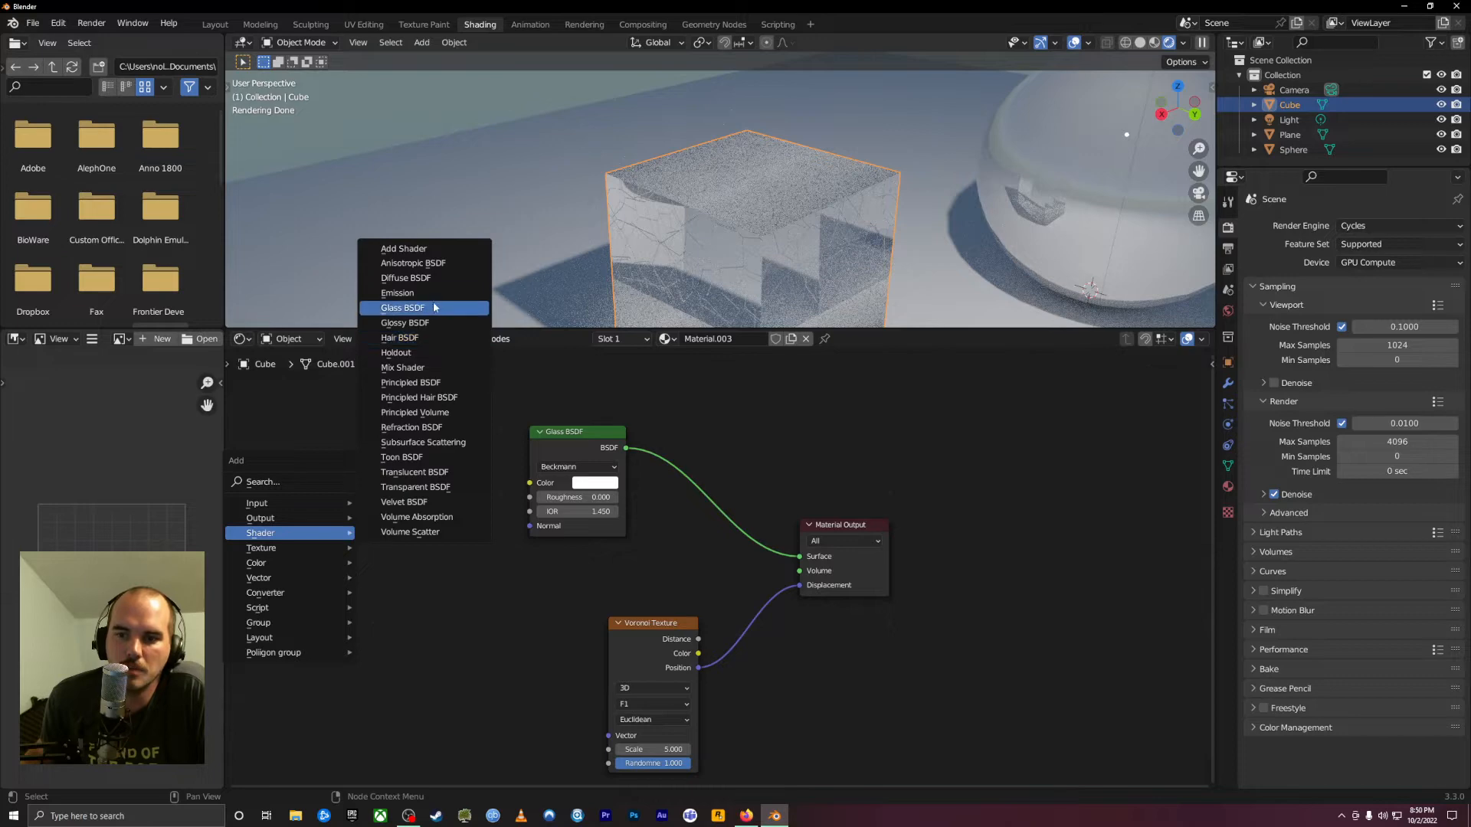
left_click(400, 293)
left_click_drag(514, 603, 800, 571)
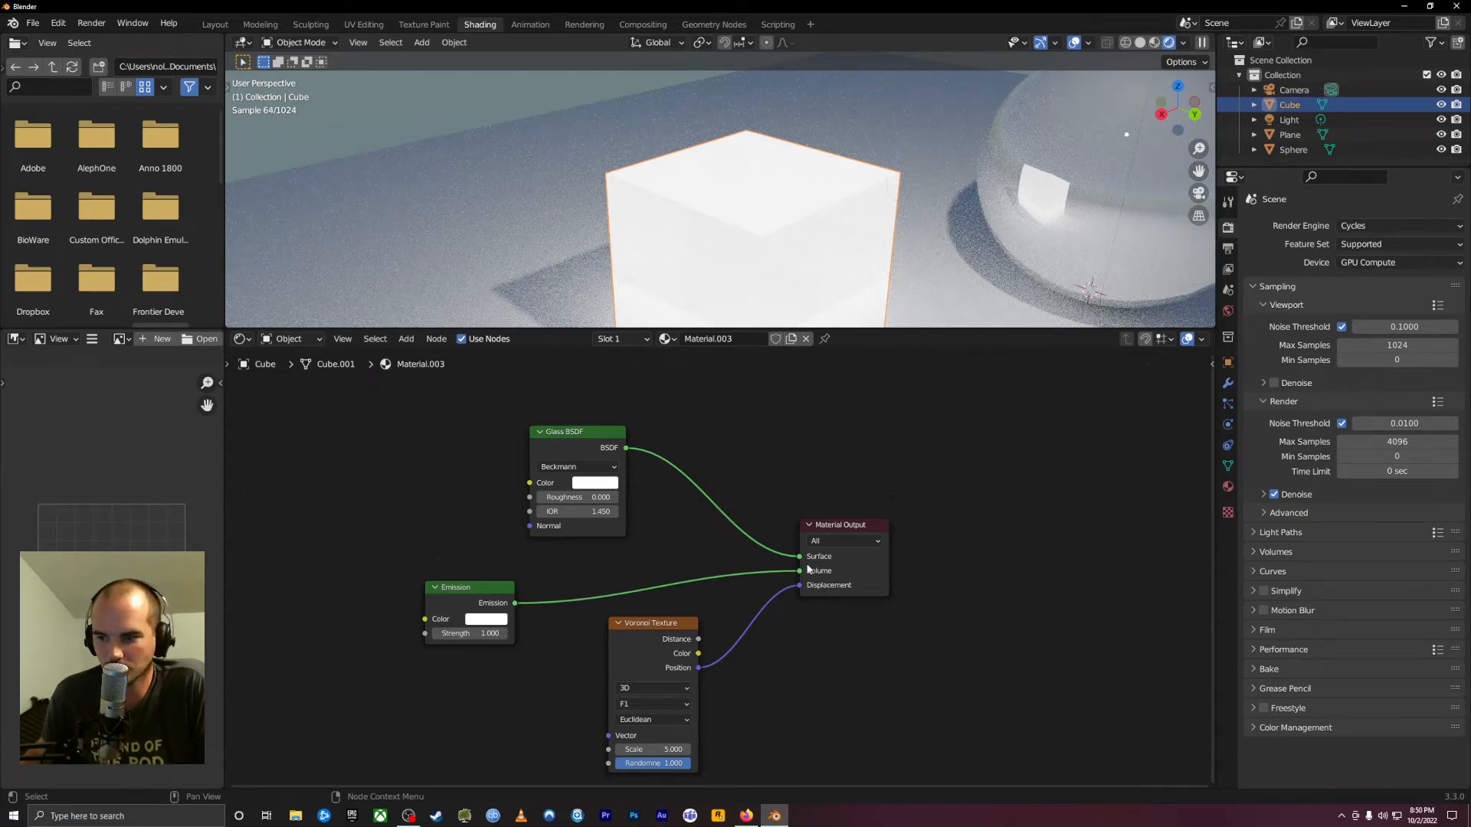
Unlink the Glass BSDF from the Surface for comparison, relink it and inspect the glowing cube close up and from afar
mouse_move(800, 571)
left_mouse_down()
mouse_move(799, 556)
mouse_move(792, 568)
left_mouse_up()
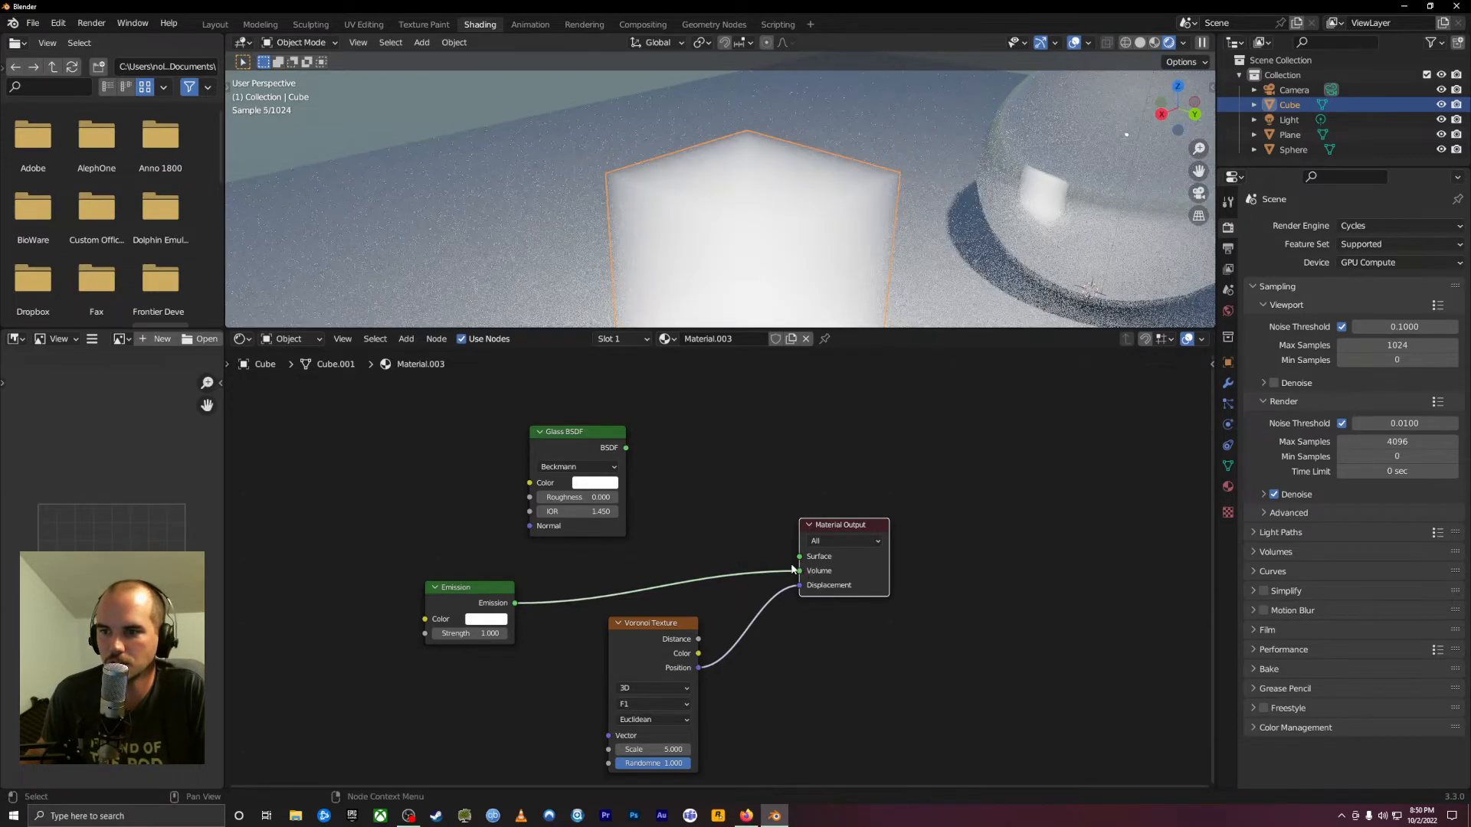
left_click_drag(626, 447, 800, 556)
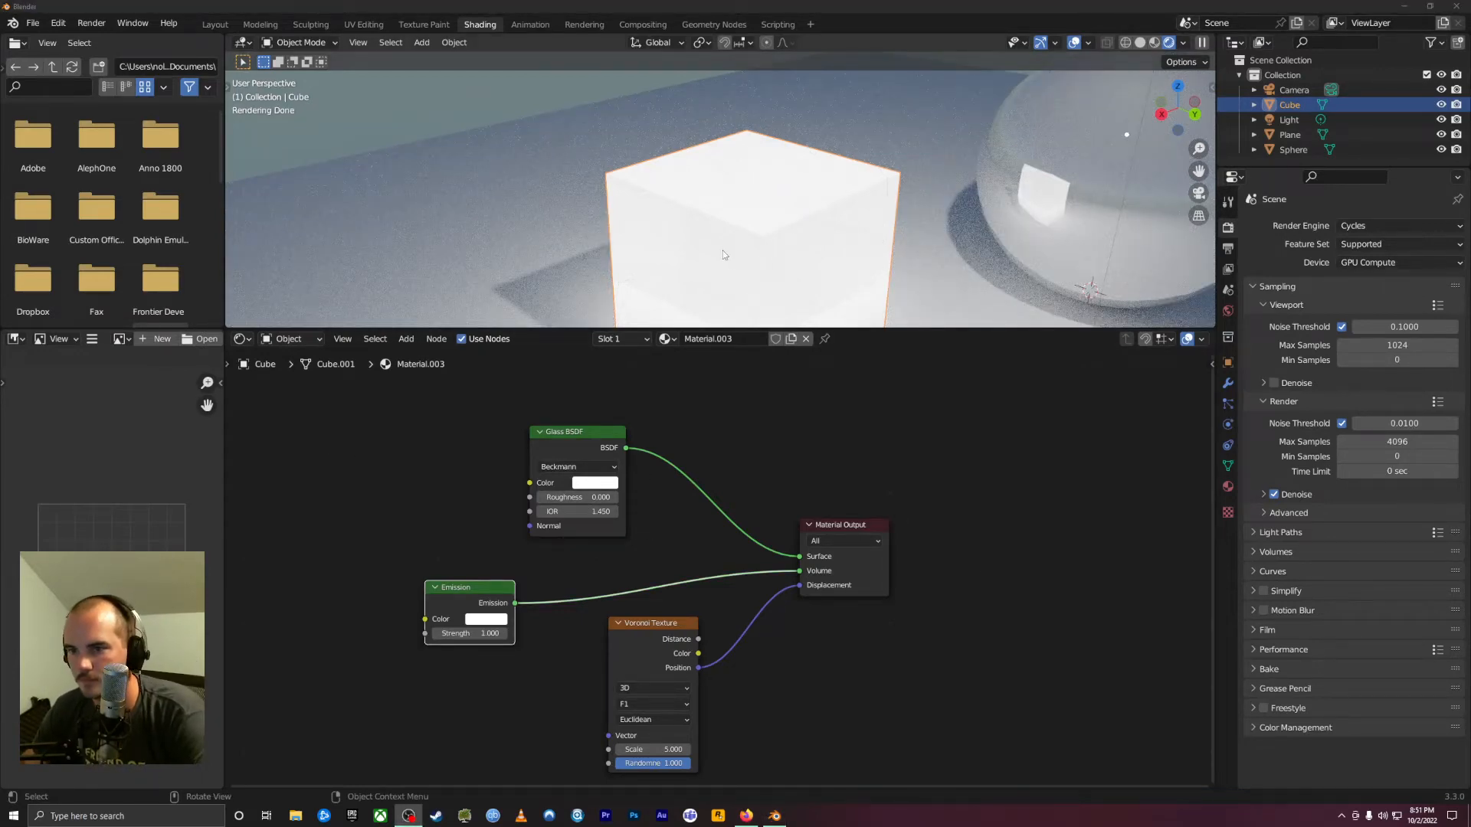
scroll(725, 255, "up", 3)
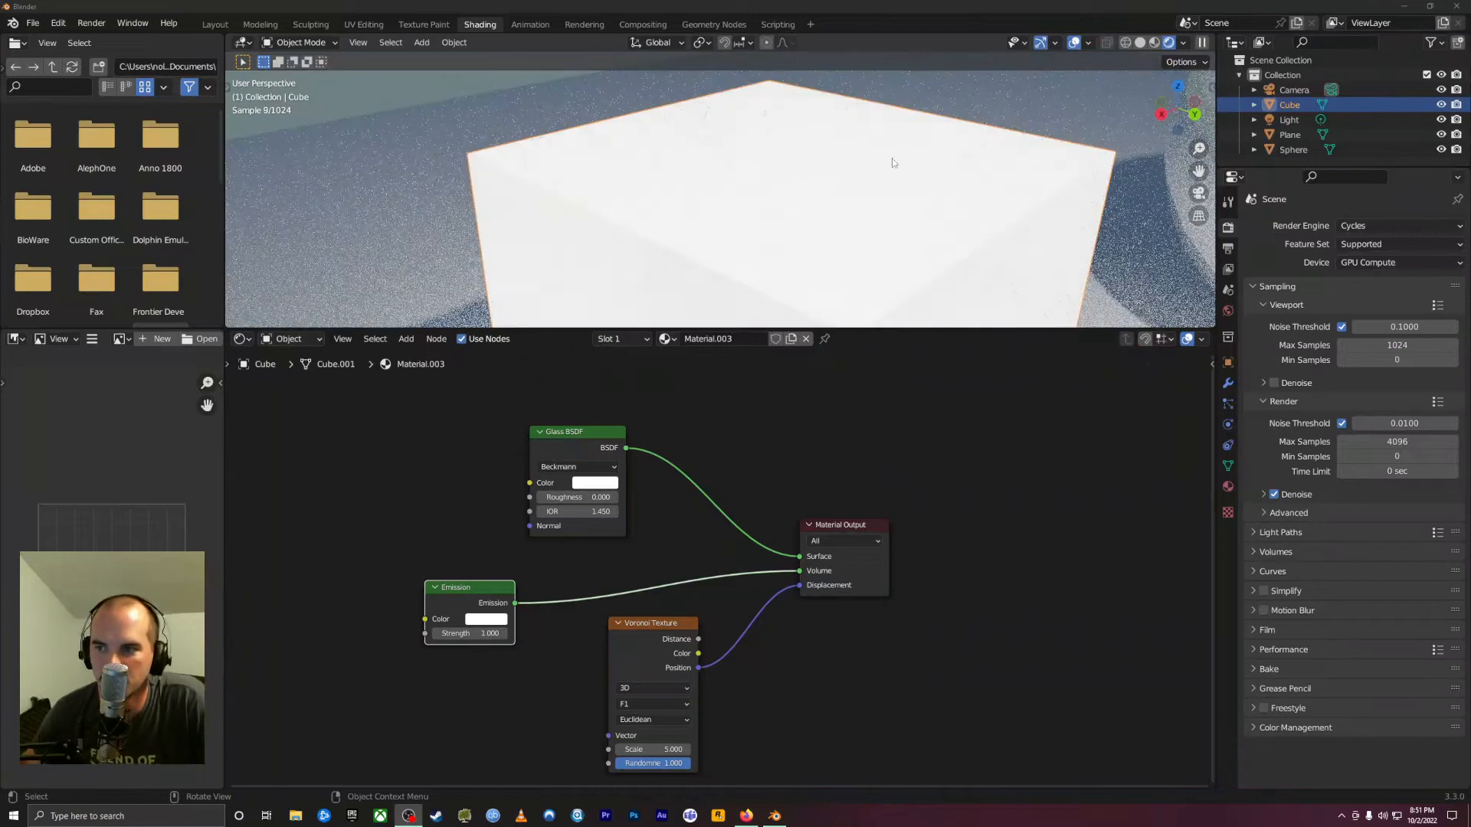
scroll(605, 190, "down", 6)
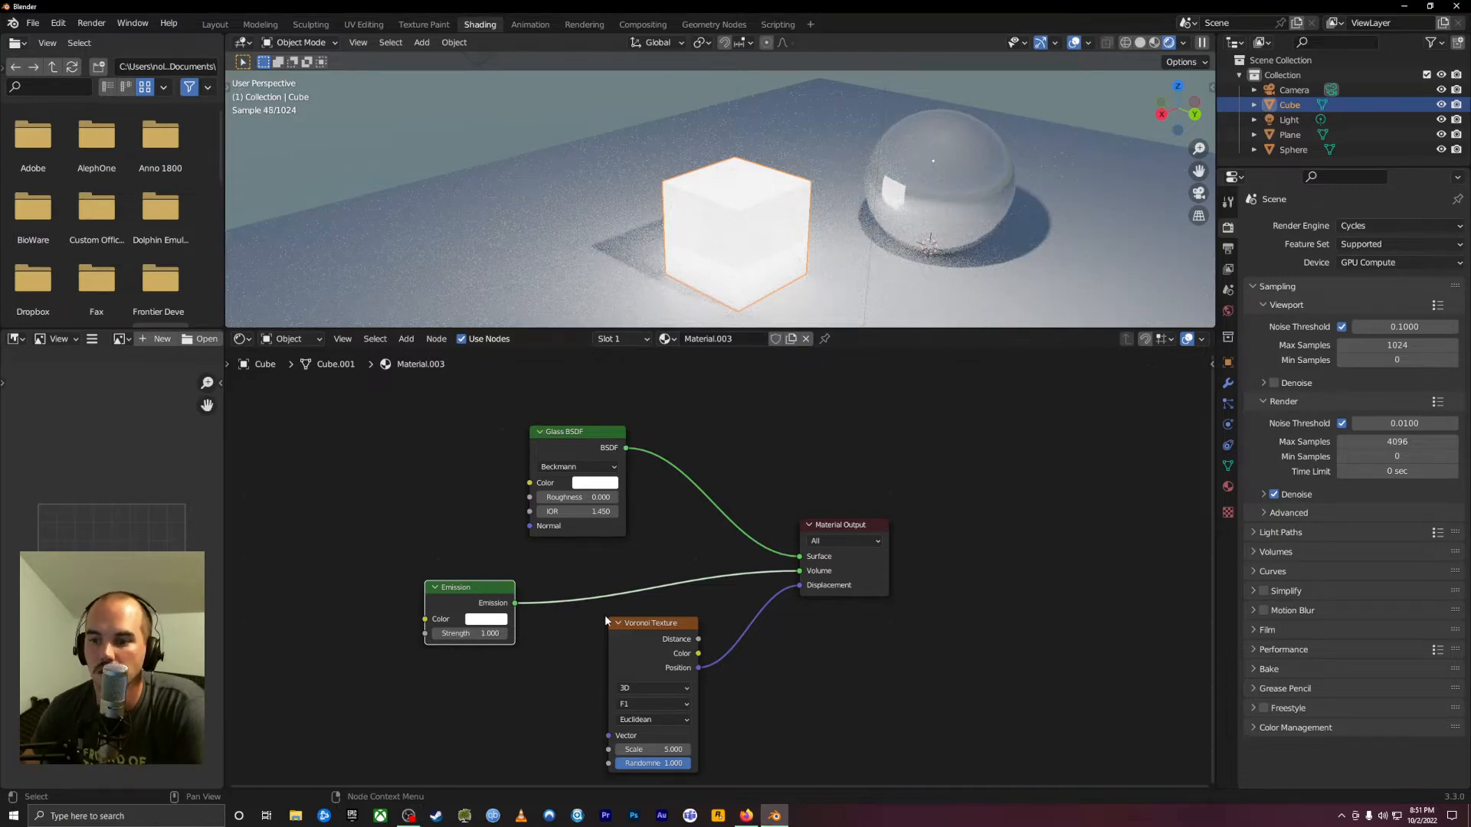
Delete the Emission node from the cube's material
key("x")
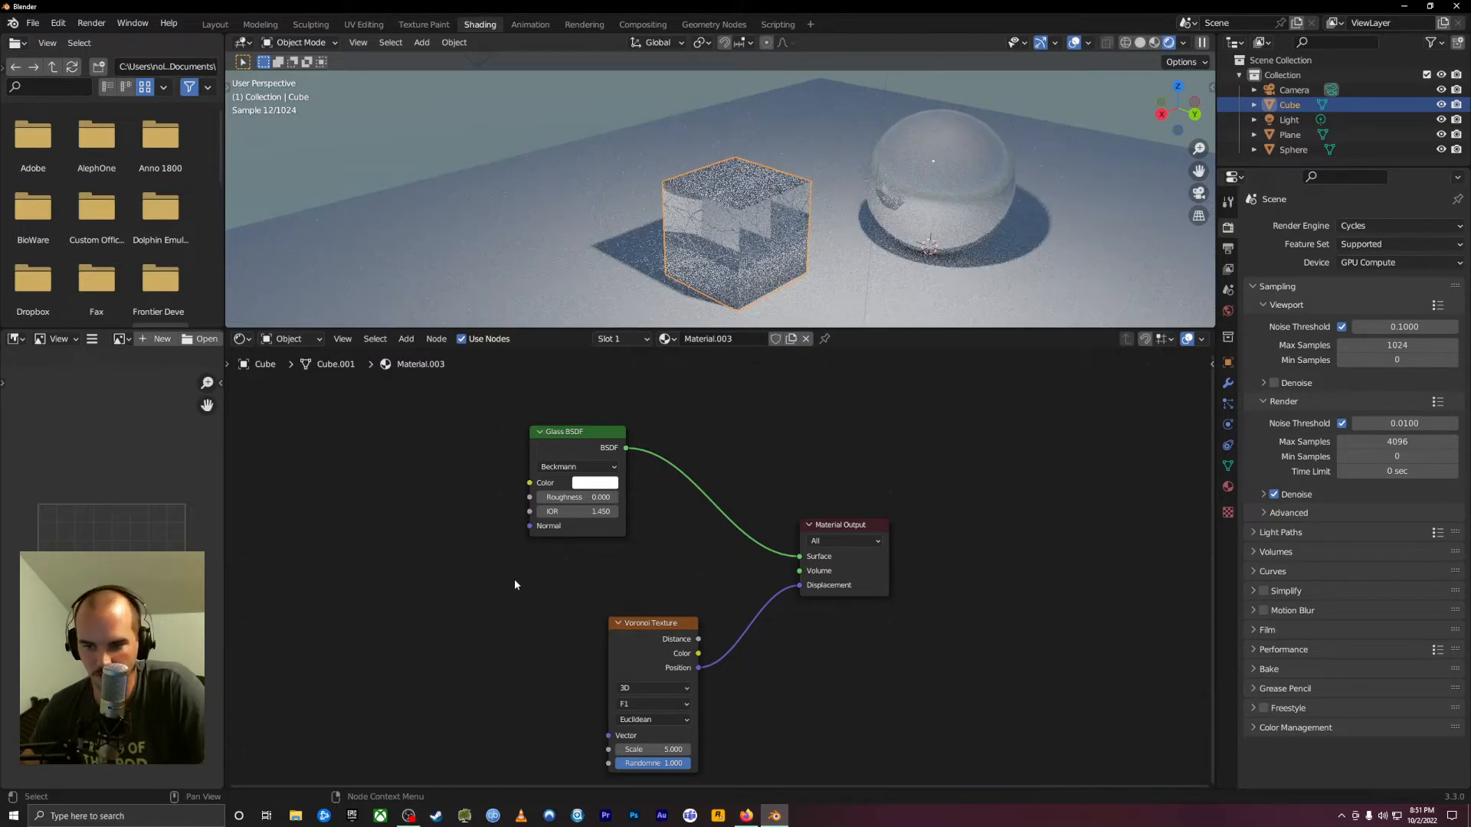
key("ctrl+space")
key("ctrl+space")
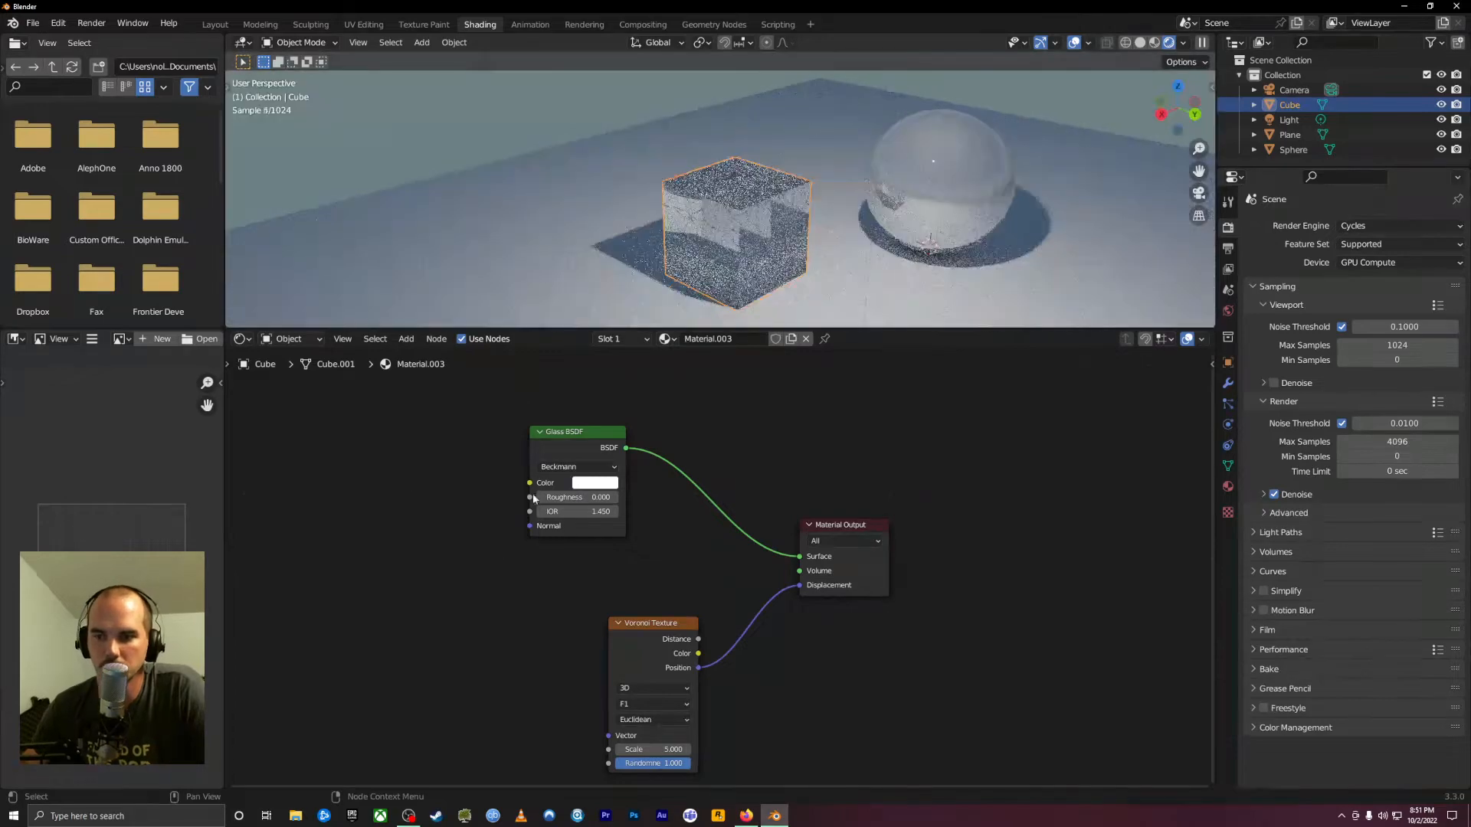
Switch the node editor to the World shader and spread the Sky Texture and World Output nodes apart
left_click(290, 340)
left_click(289, 370)
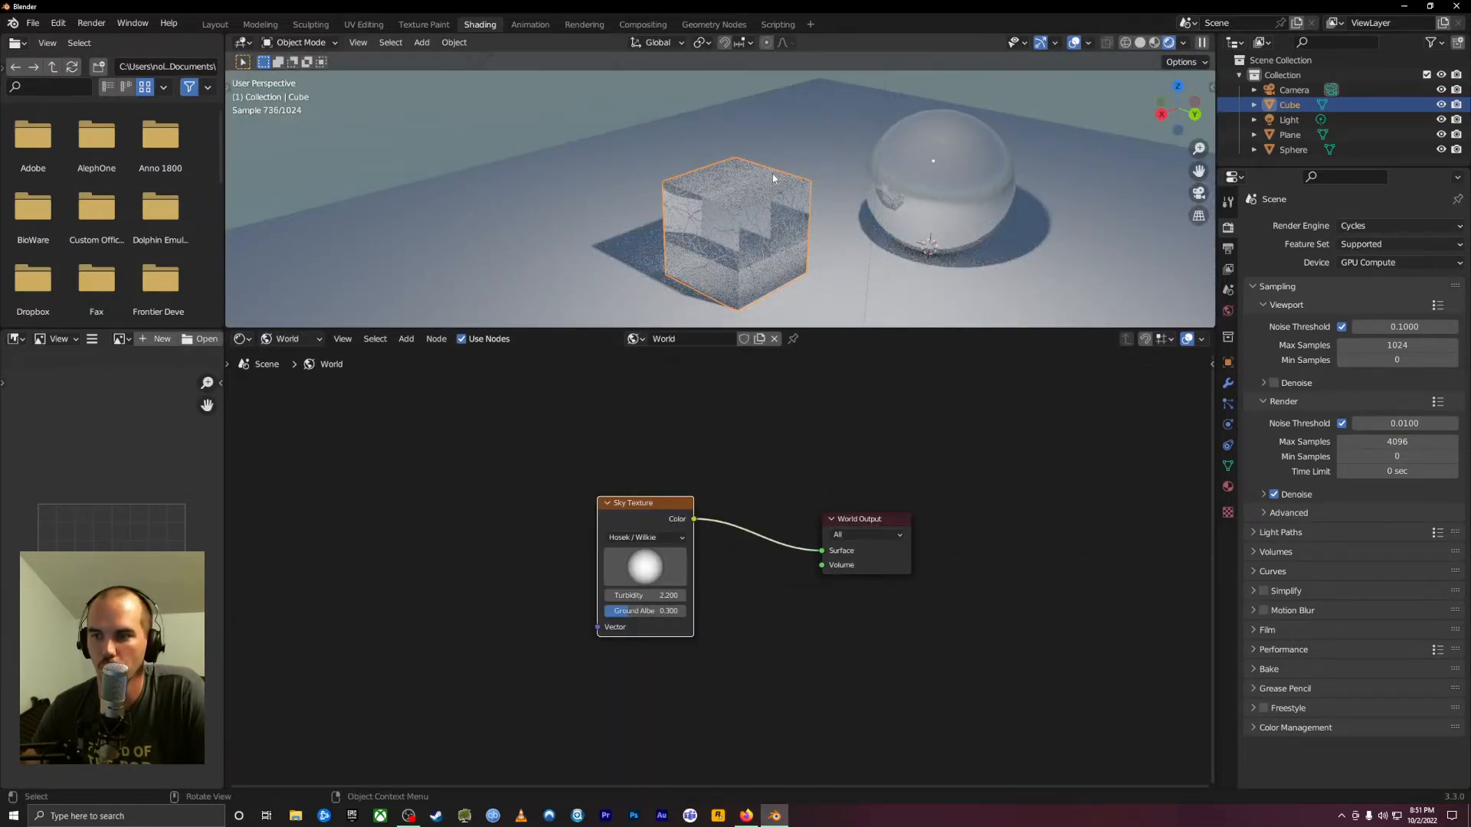
scroll(773, 179, "down", 5)
middle_click_drag(773, 178, 771, 259)
left_click_drag(678, 507, 604, 465)
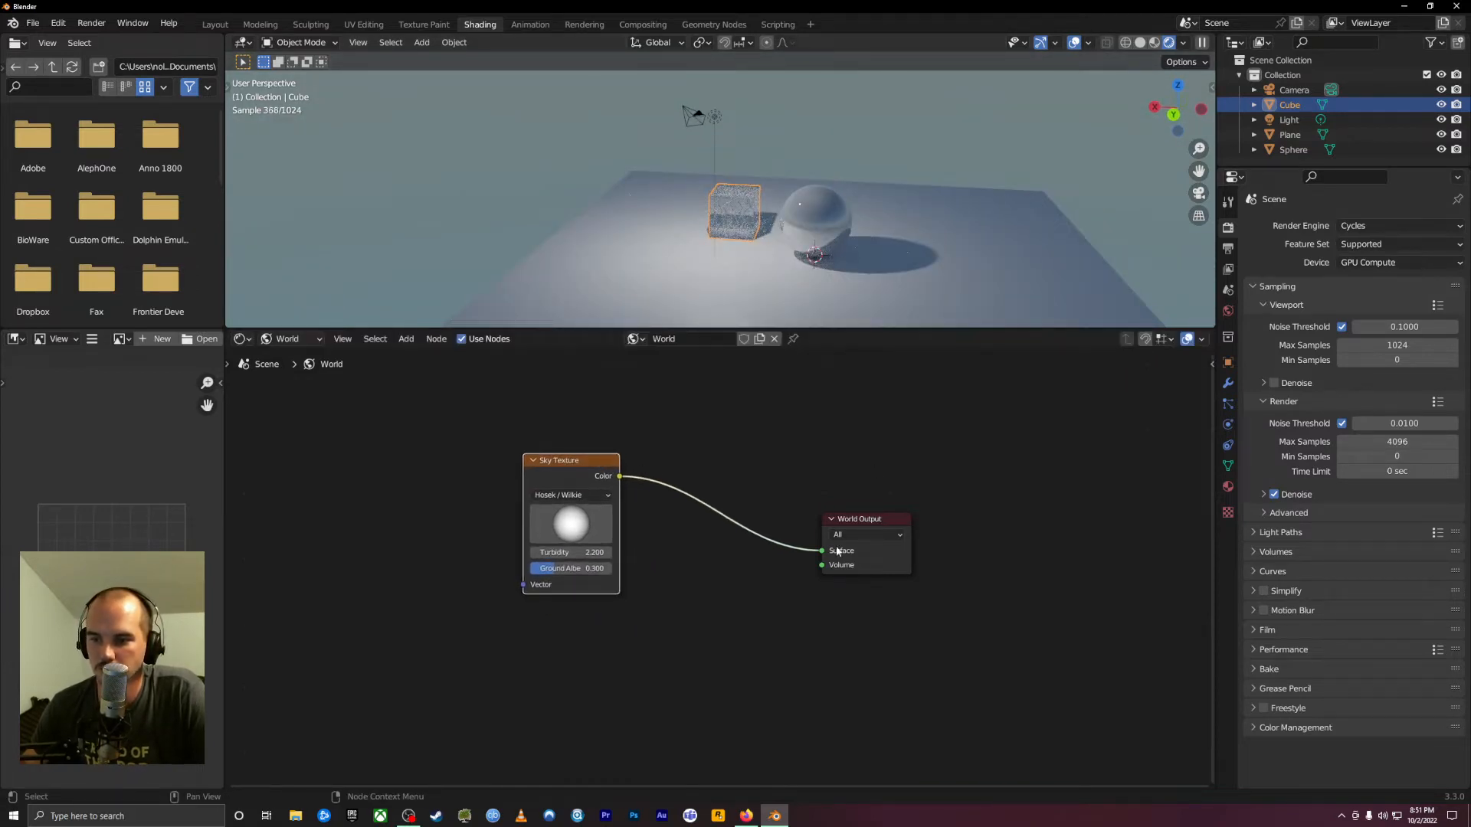
left_click_drag(861, 524, 913, 488)
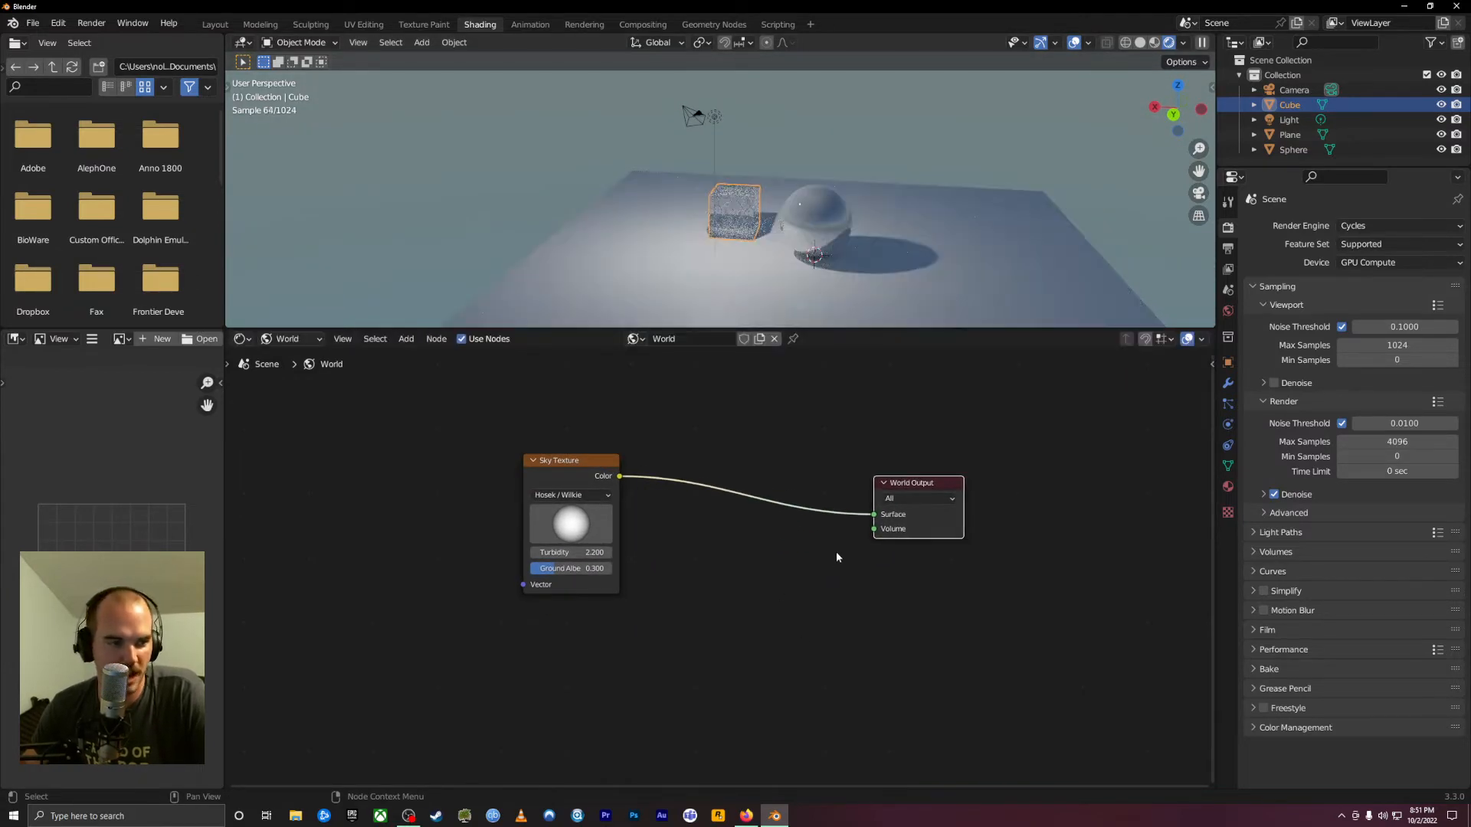
Add a Volume Scatter node below the World's Sky Texture link and connect it to the World Output's Volume
left_click(722, 634)
key("shift+a")
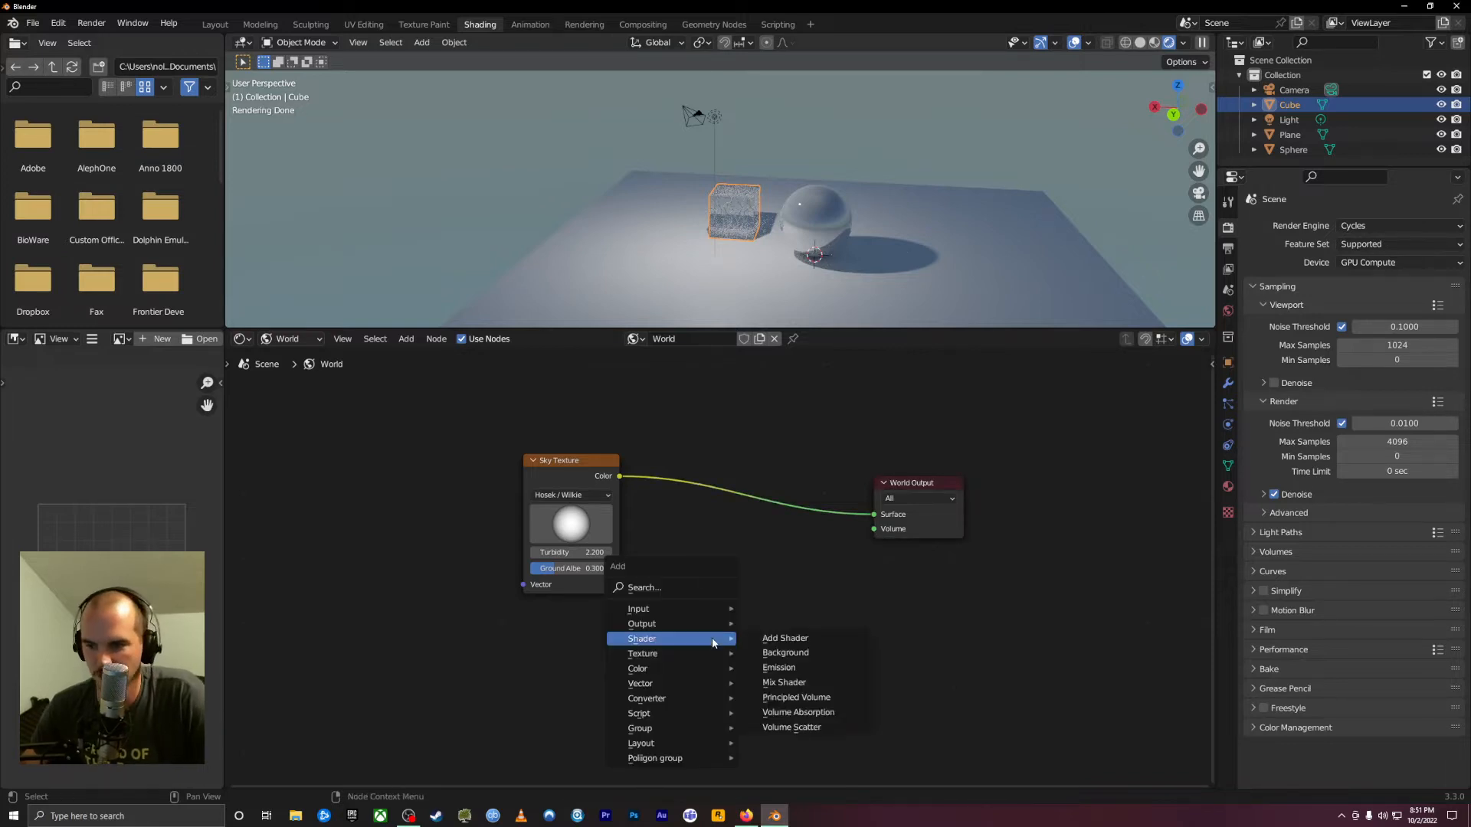
key("Escape")
key("shift+a")
mouse_move(641, 634)
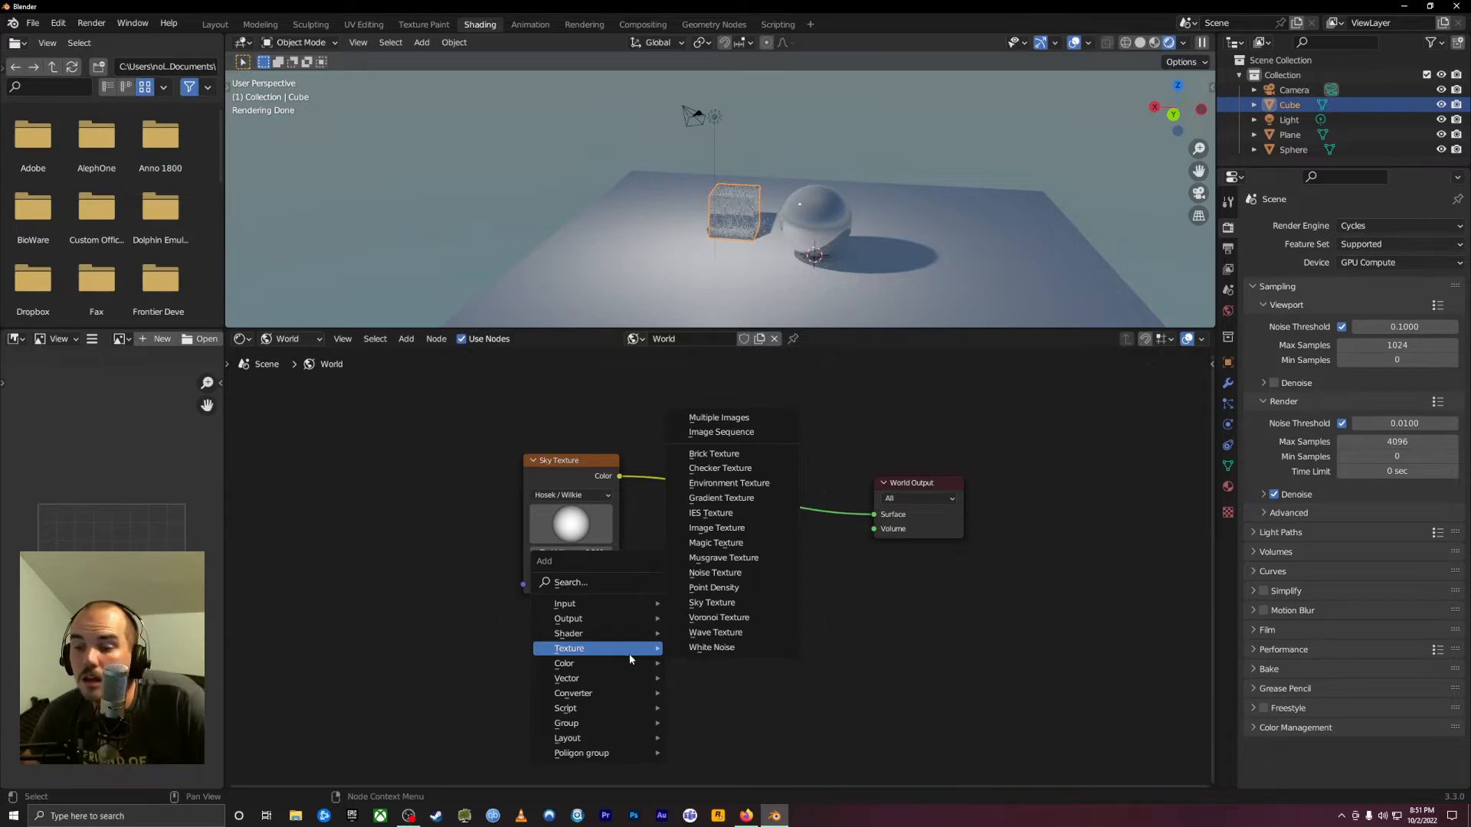
left_click(571, 582)
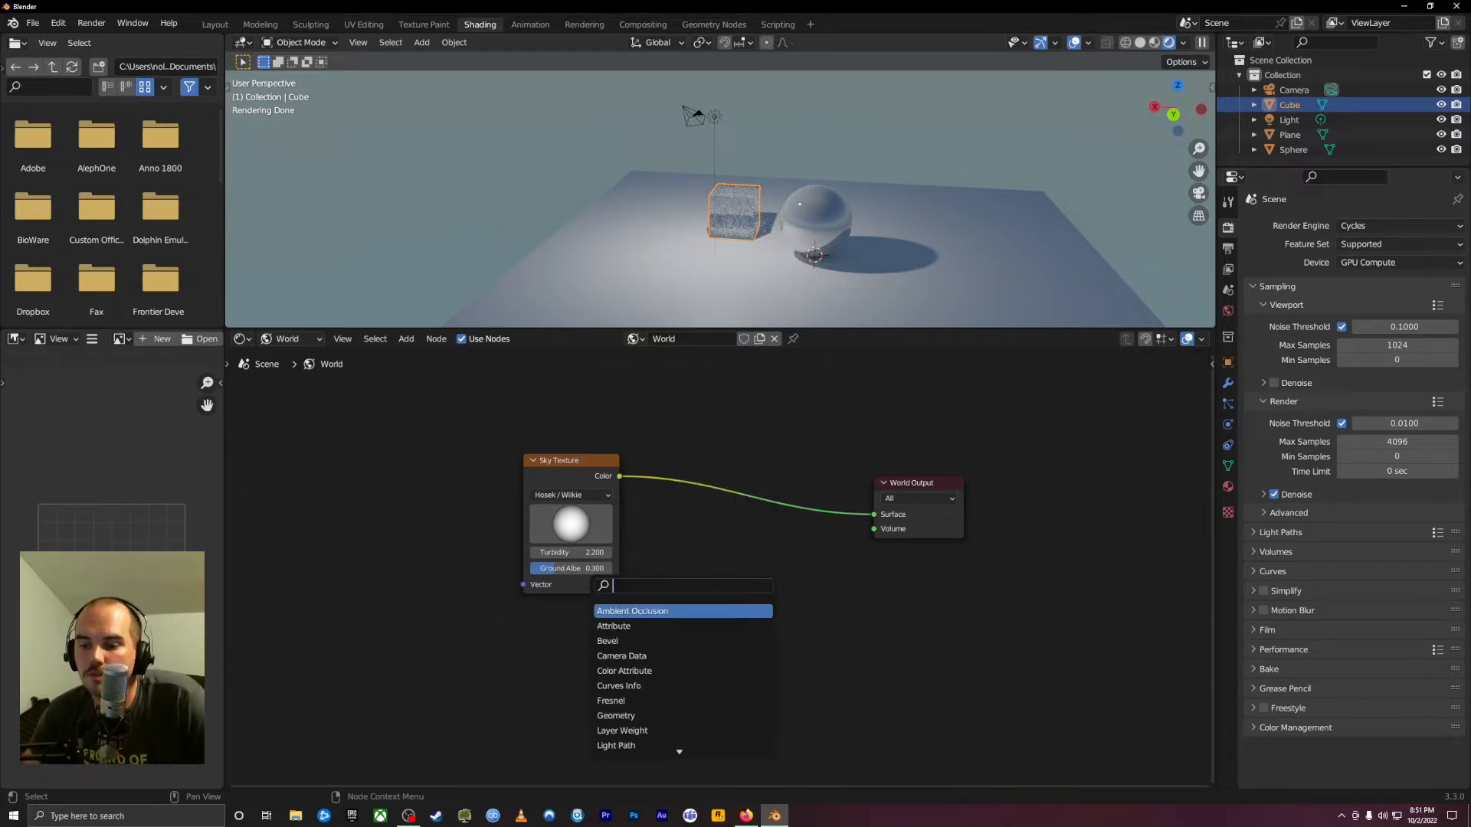
type("che")
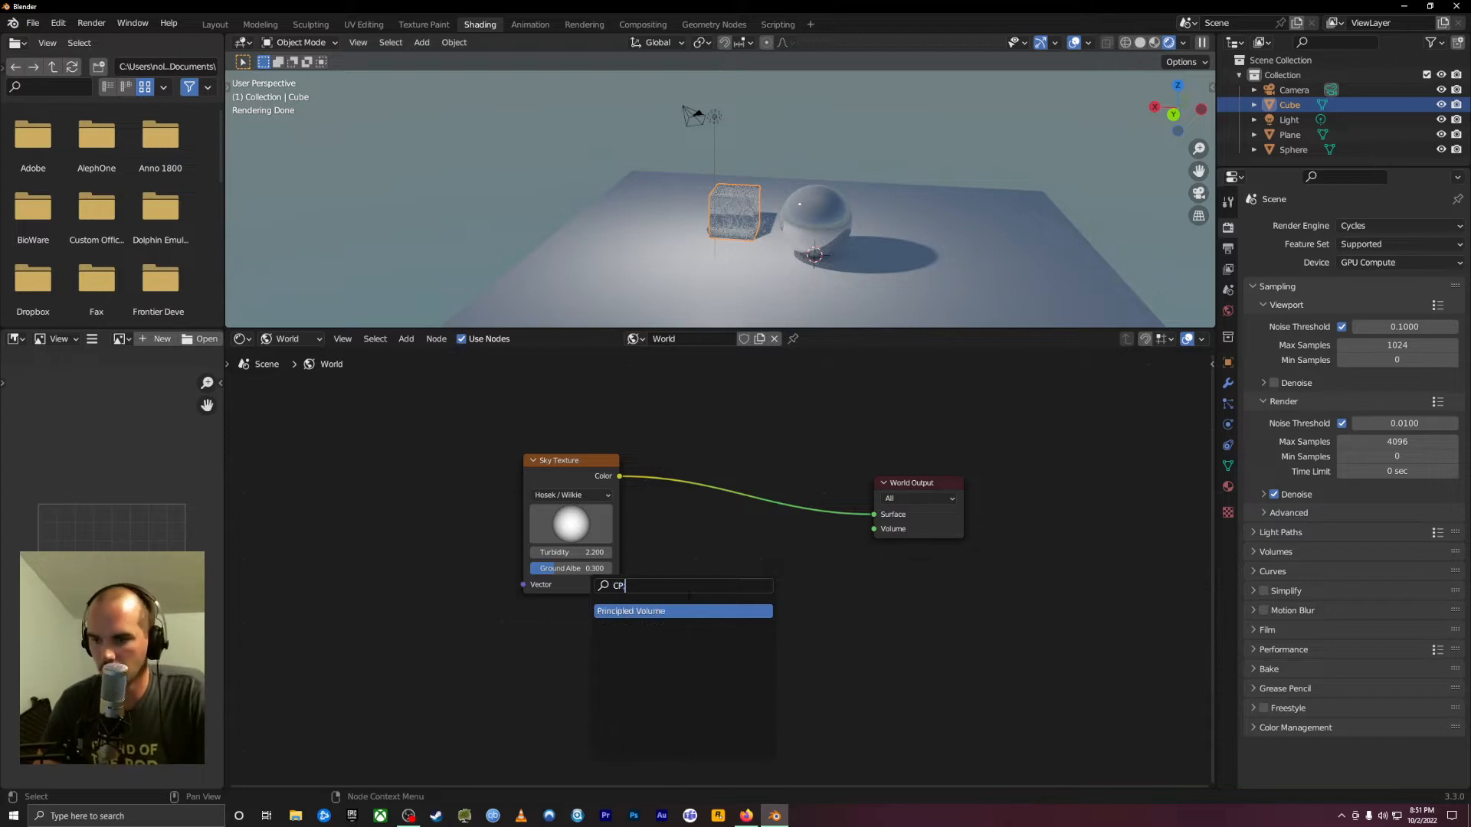
key("BackSpace")
key("BackSpace")
key("BackSpace")
type("VOLU")
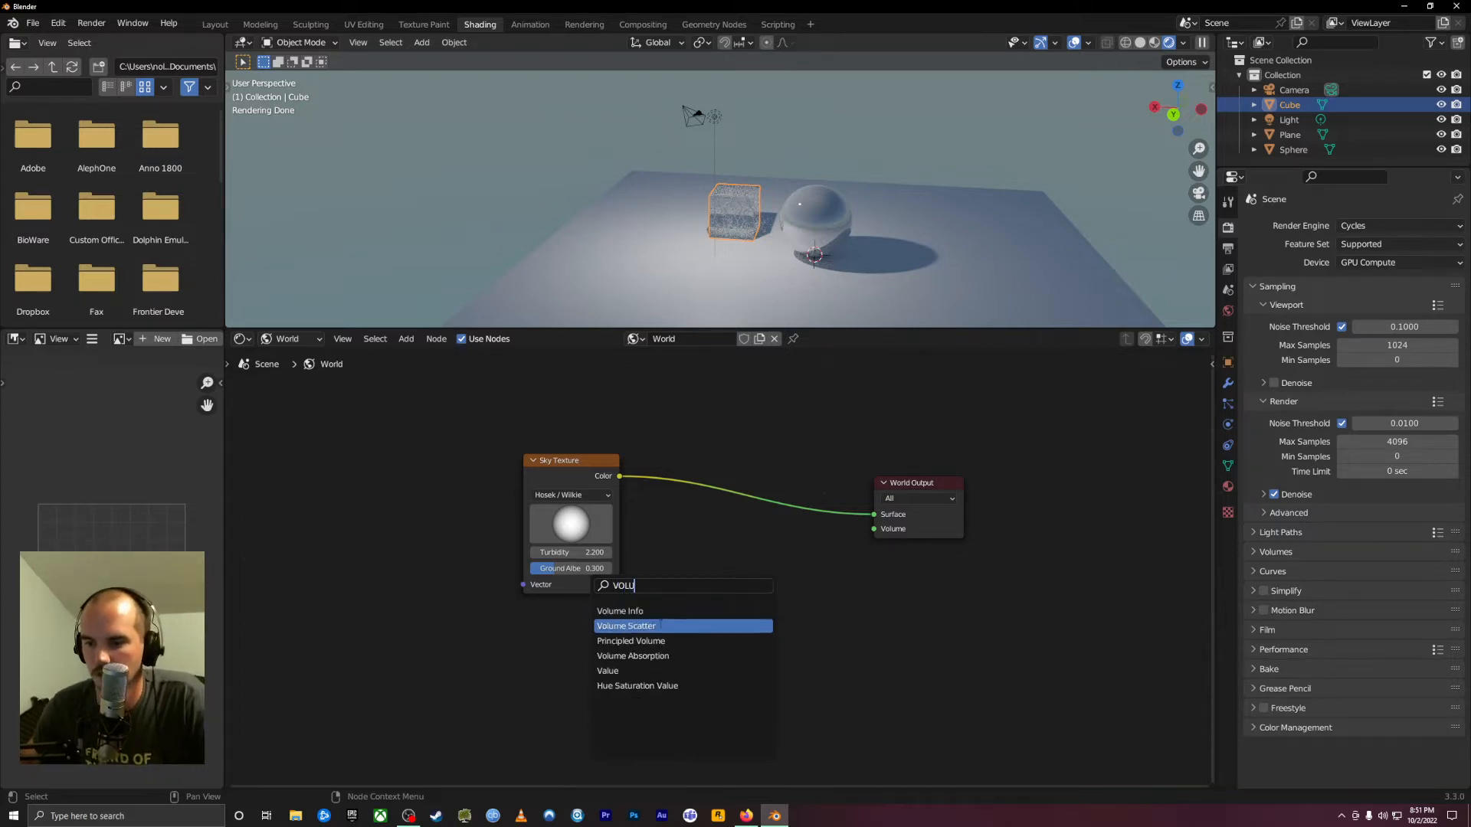
left_click(688, 626)
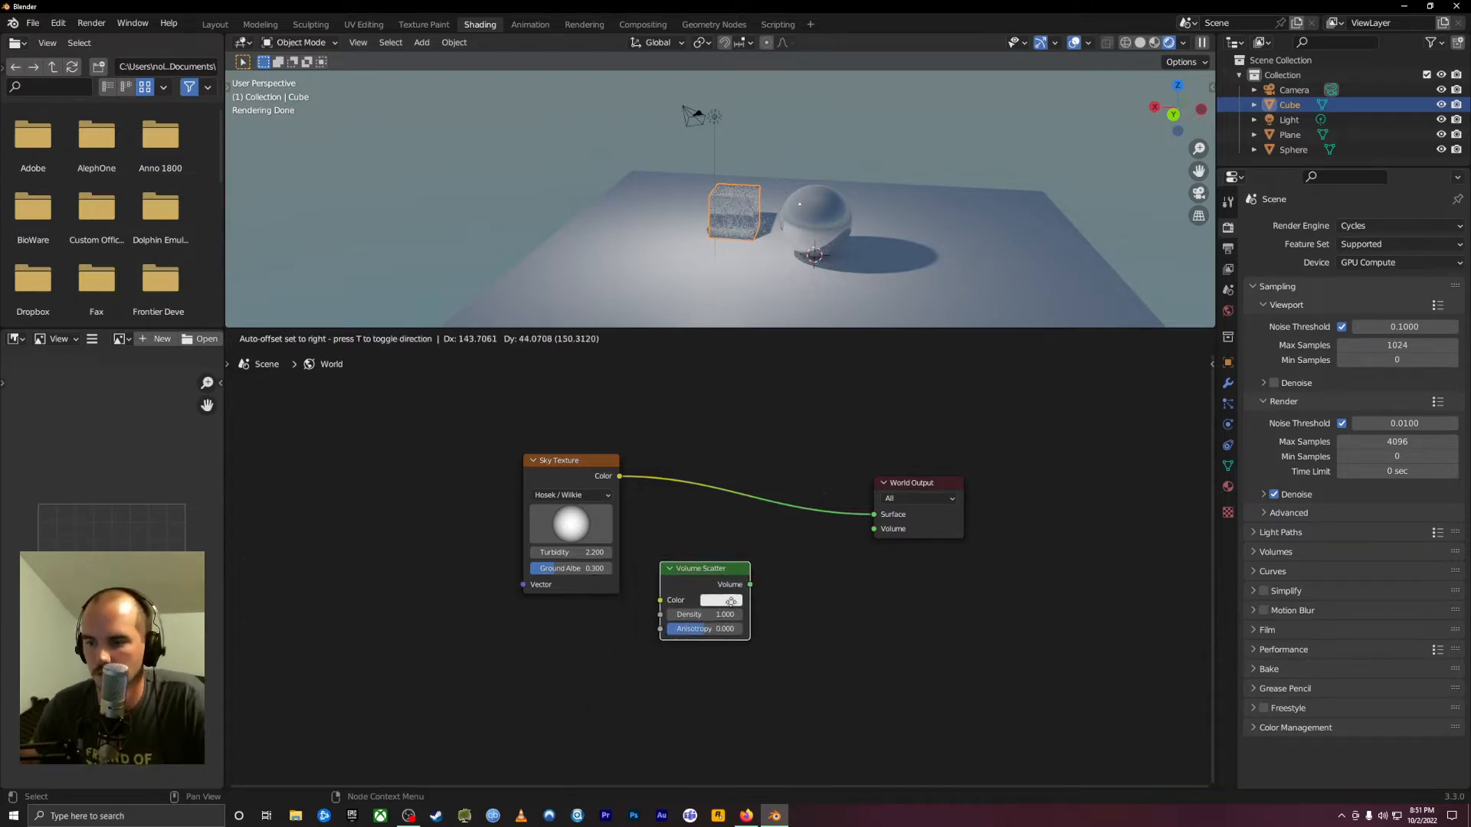
left_click(790, 596)
left_click_drag(761, 586, 874, 529)
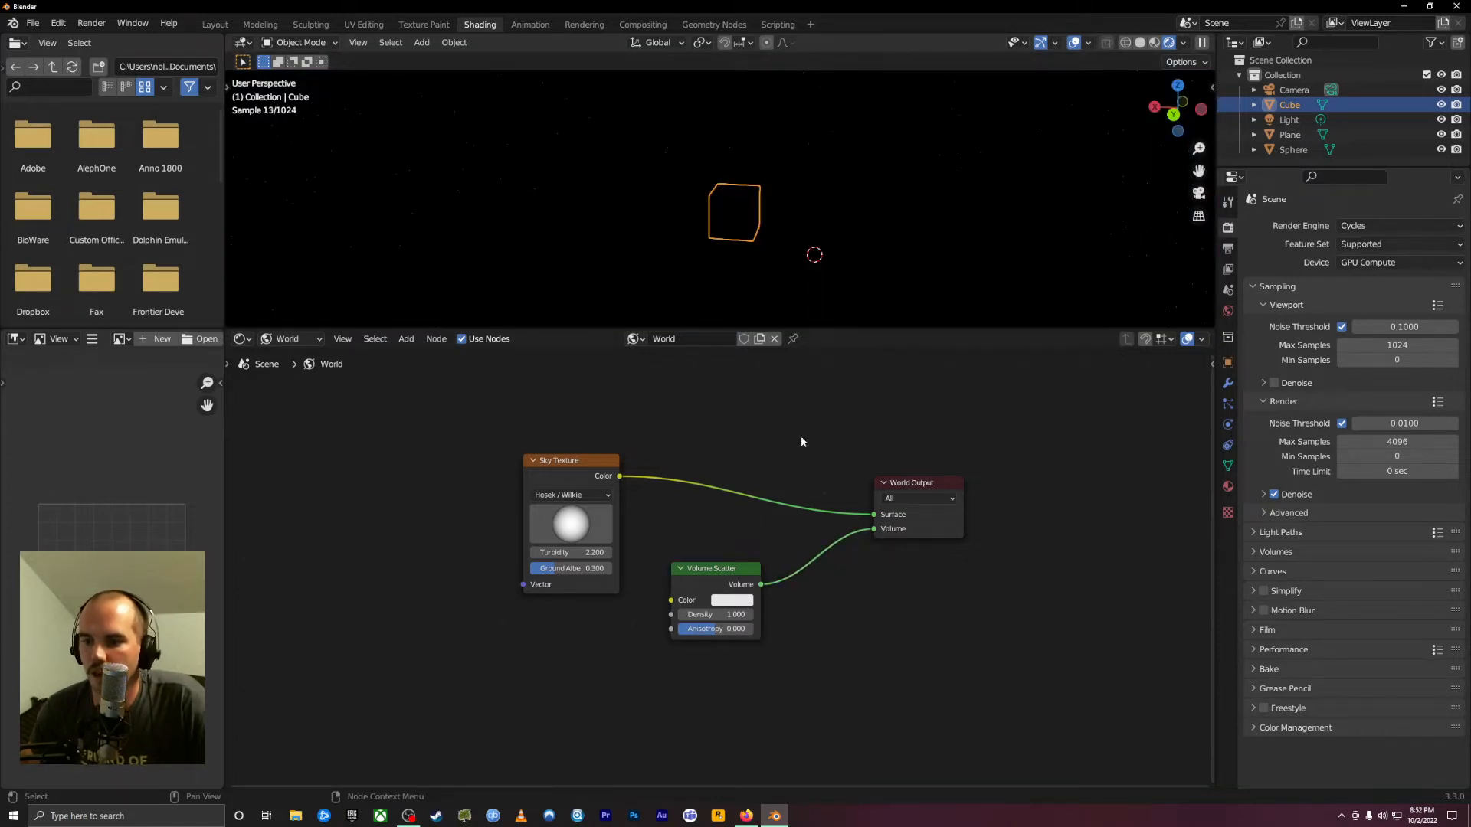
Set the World Volume Scatter's Density to 0.01
scroll(808, 268, "up", 4)
left_click_drag(724, 615, 639, 615)
left_click(724, 615)
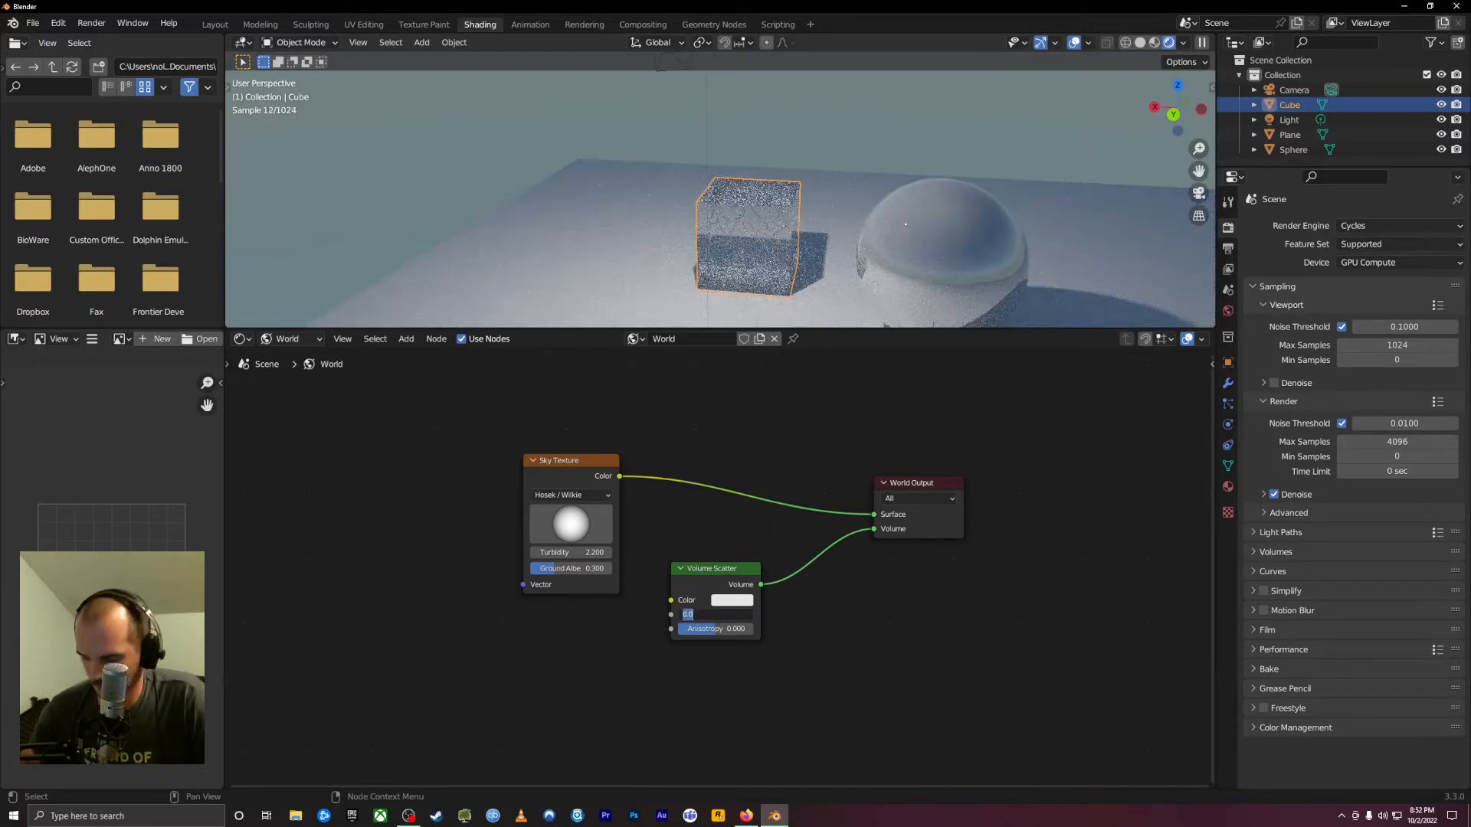
type("0.01")
key("Return")
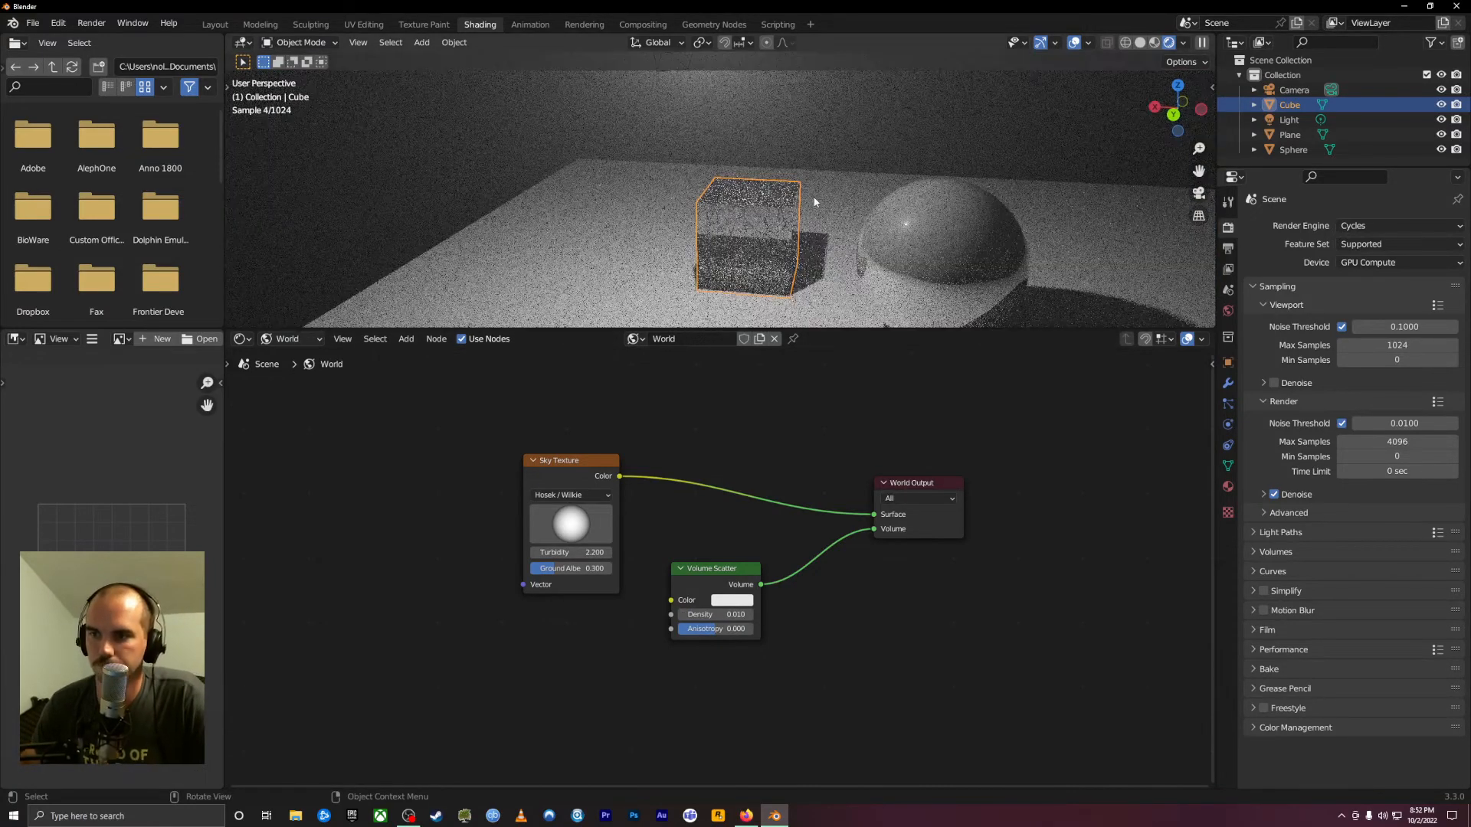
Examine the light's glow in the World volume around the cube and sphere from several angles and distances
middle_click_drag(723, 217, 728, 282)
scroll(790, 214, "down", 2)
middle_click_drag(790, 214, 737, 204)
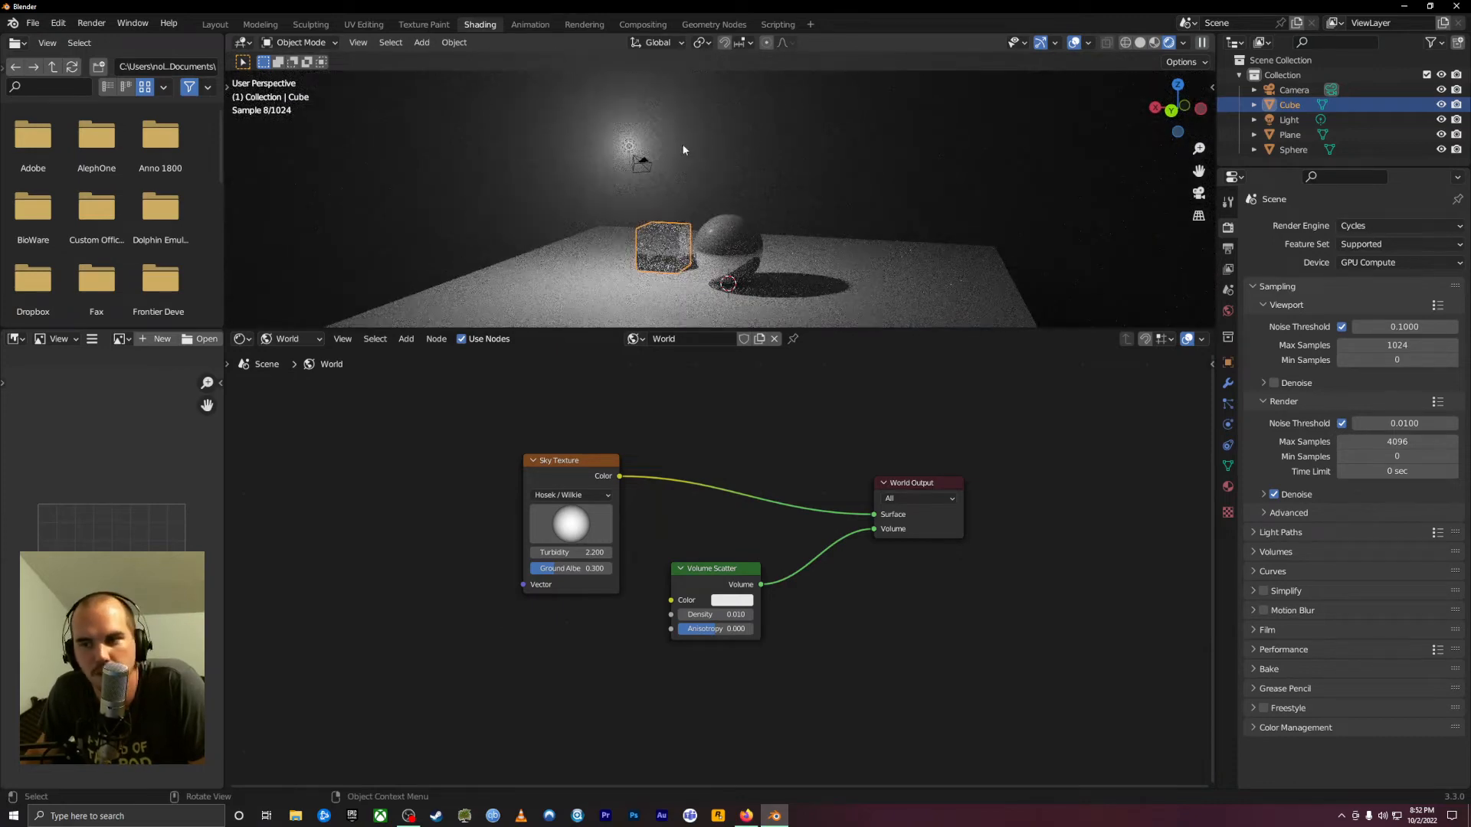
mouse_move(684, 150)
middle_mouse_down()
mouse_move(646, 144)
mouse_move(676, 138)
middle_mouse_up()
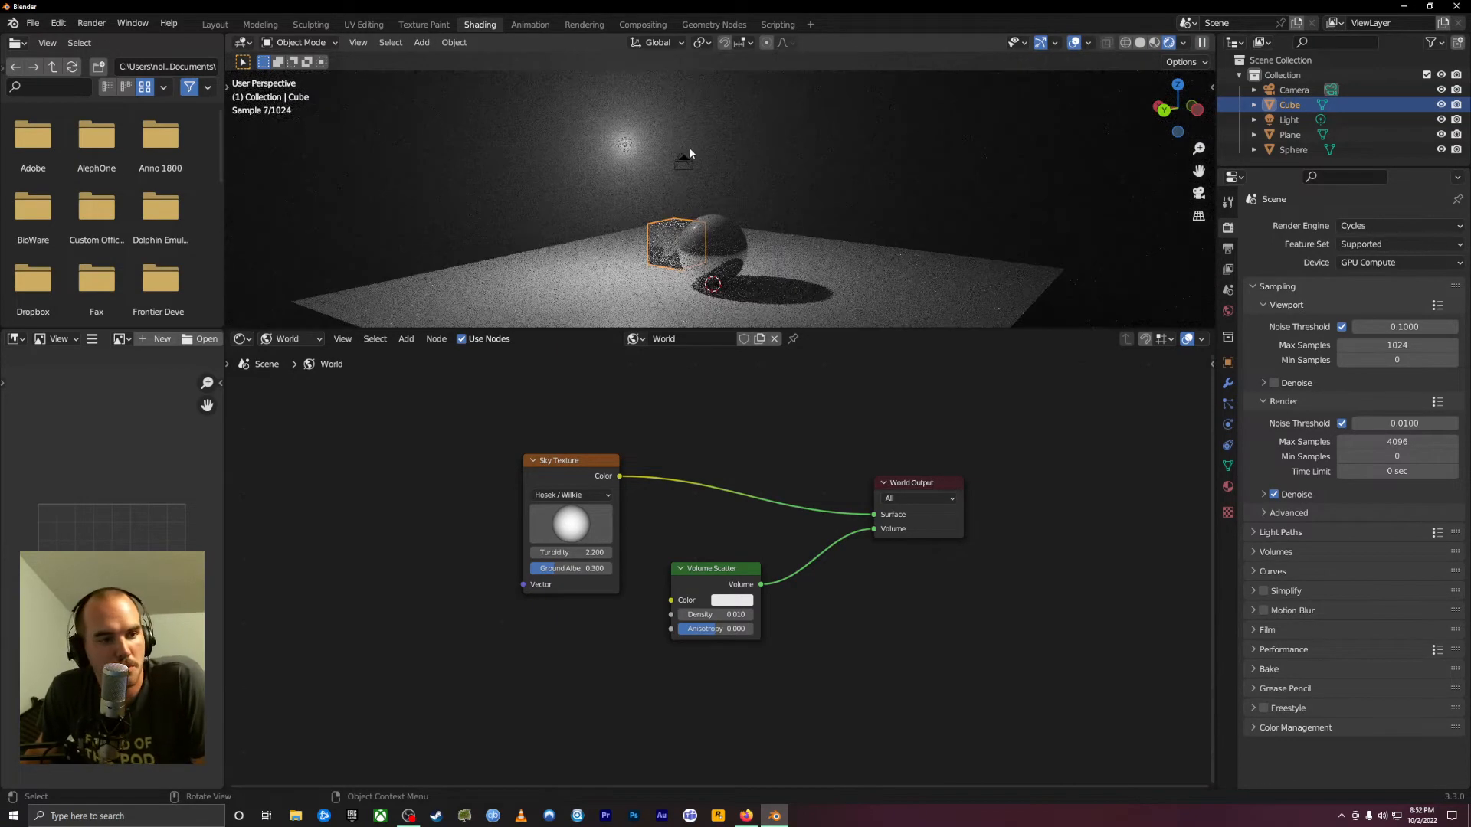
scroll(674, 164, "up", 3)
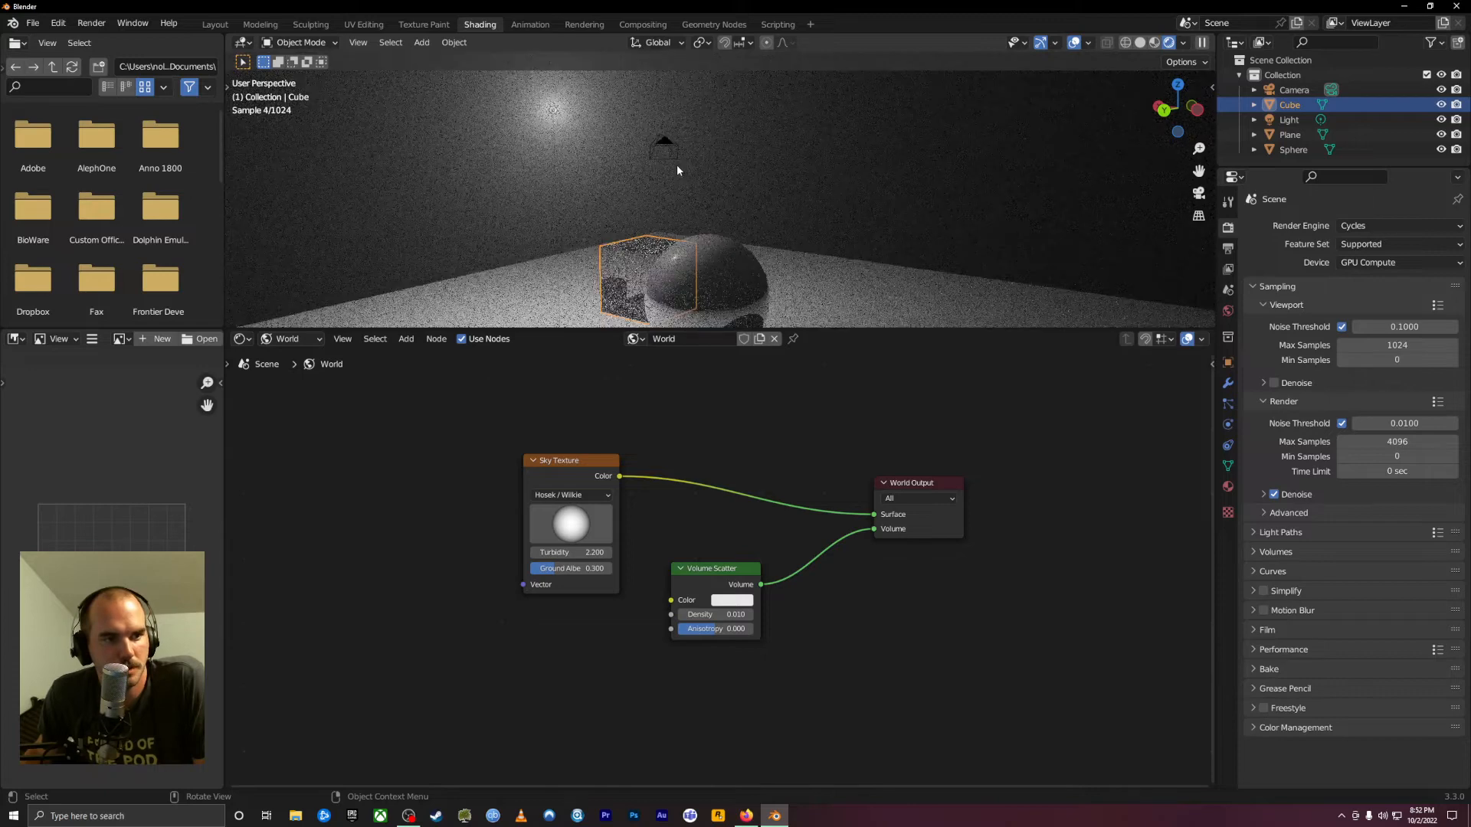
scroll(678, 163, "down", 3)
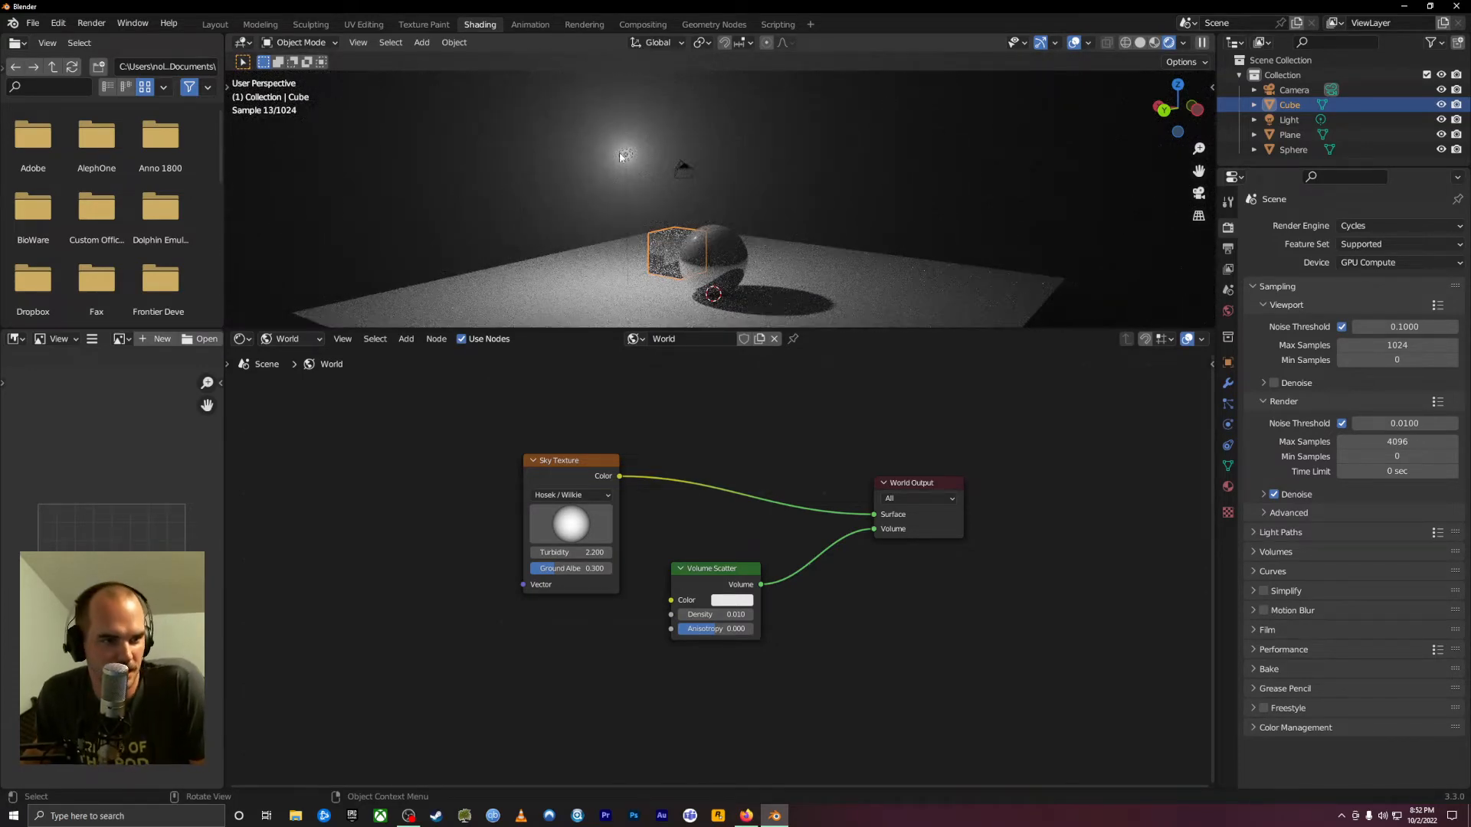
middle_click_drag(699, 175, 818, 228)
Add an area light and move it about 9.7 m, up above the floor plane on the side of the sphere away from the cube
key("shift+a")
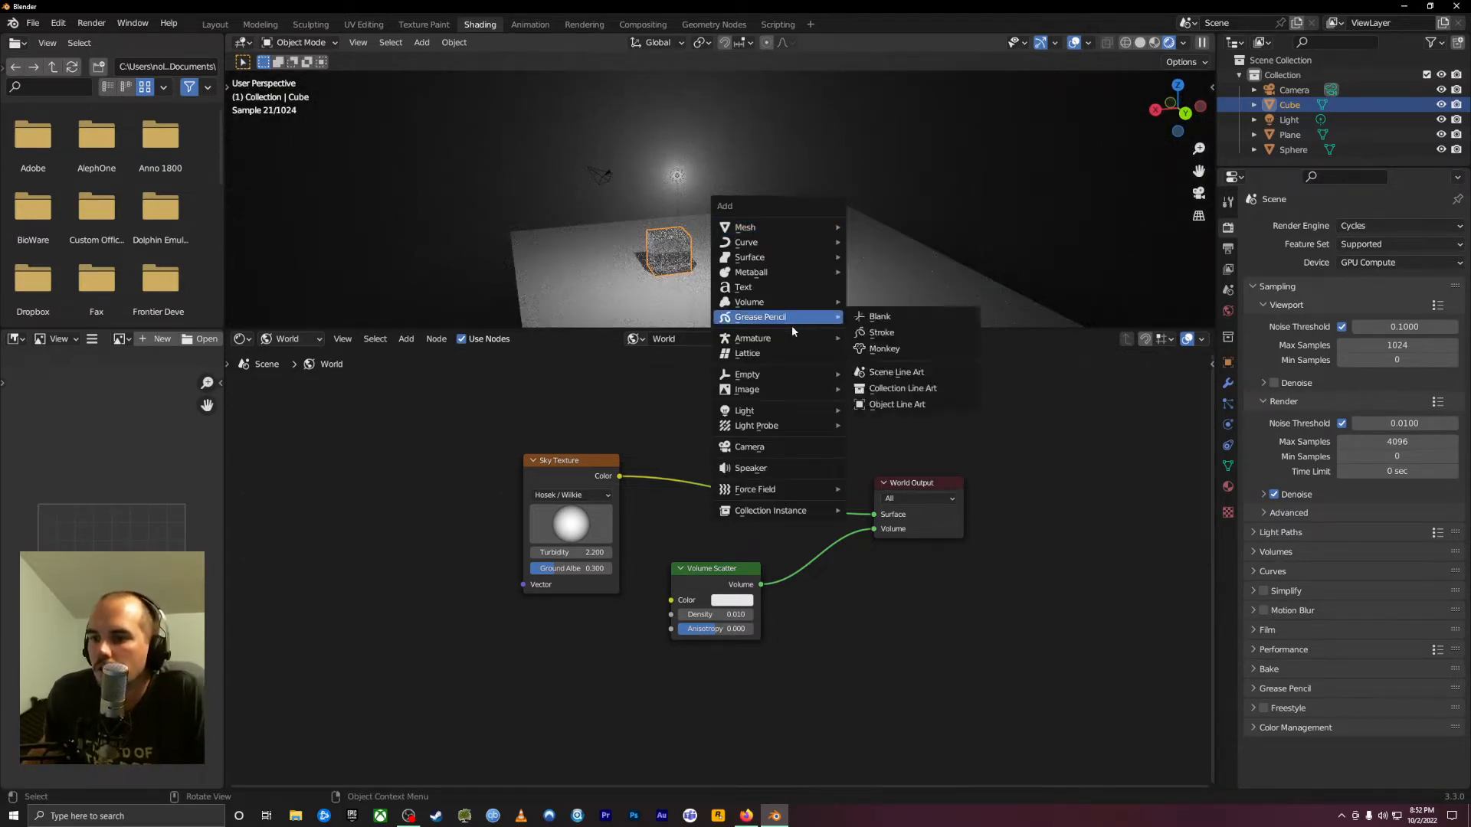
mouse_move(772, 415)
left_click(877, 458)
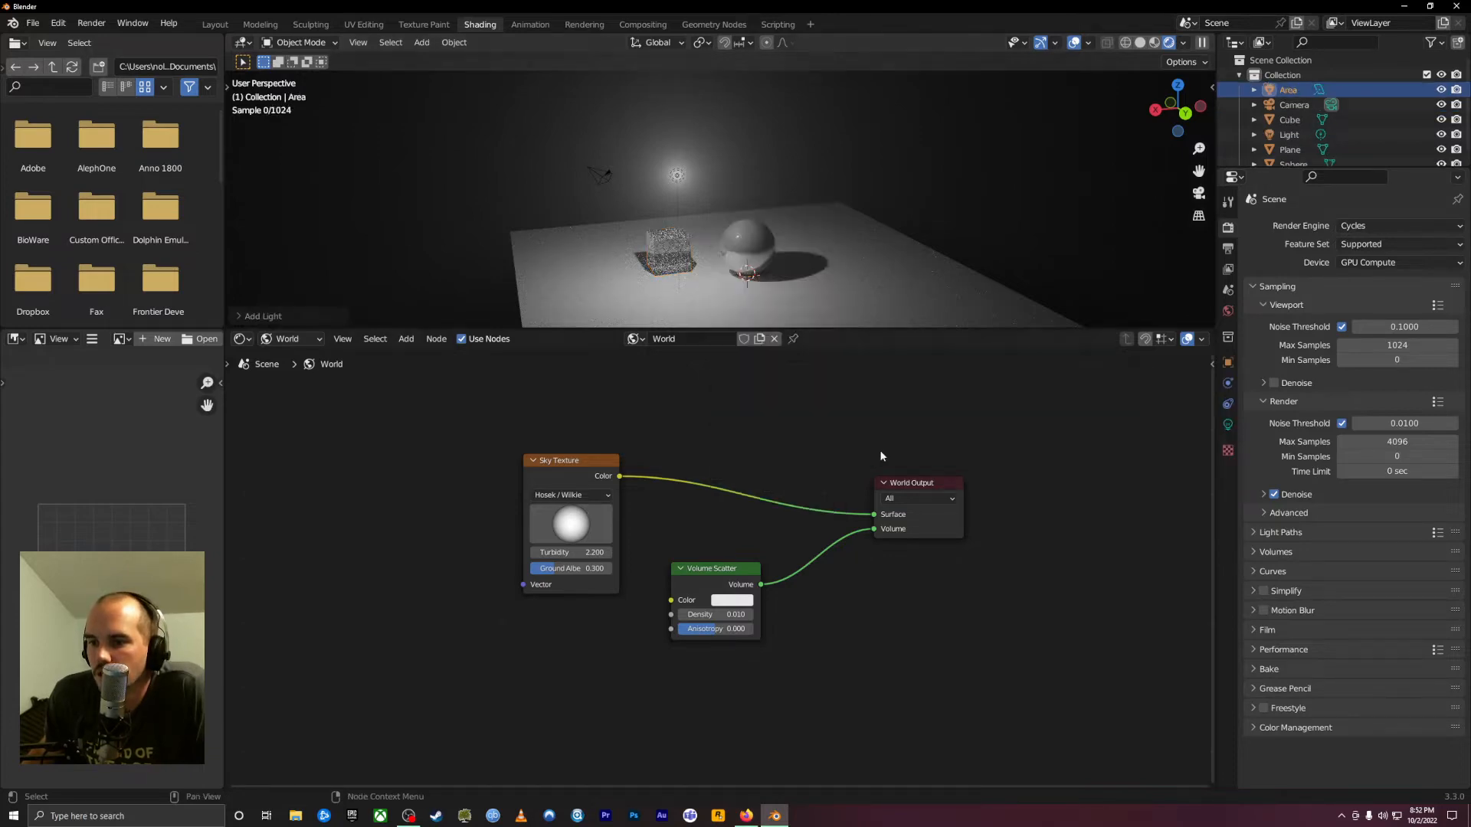
key("g")
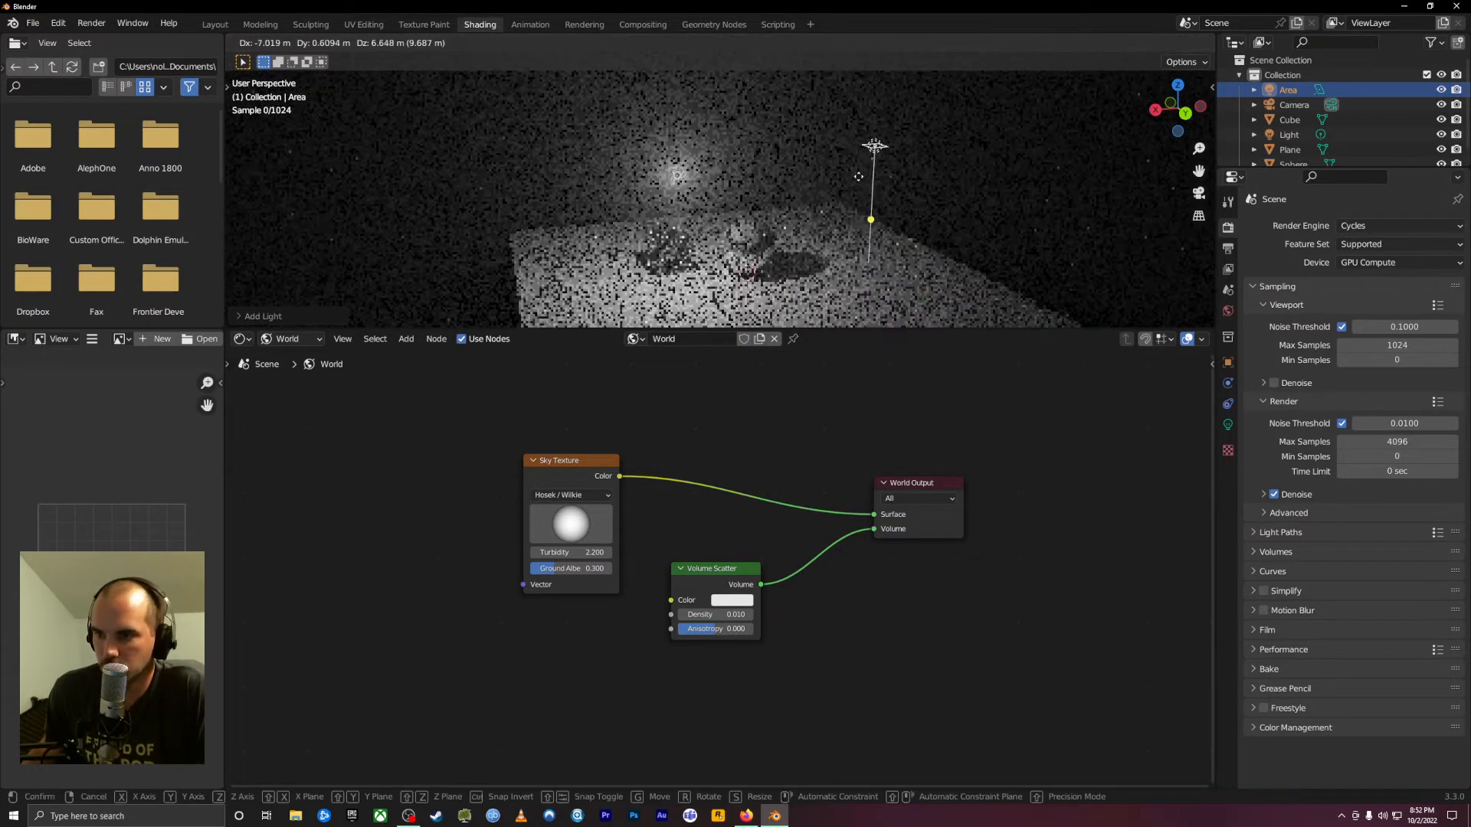
left_click(831, 172)
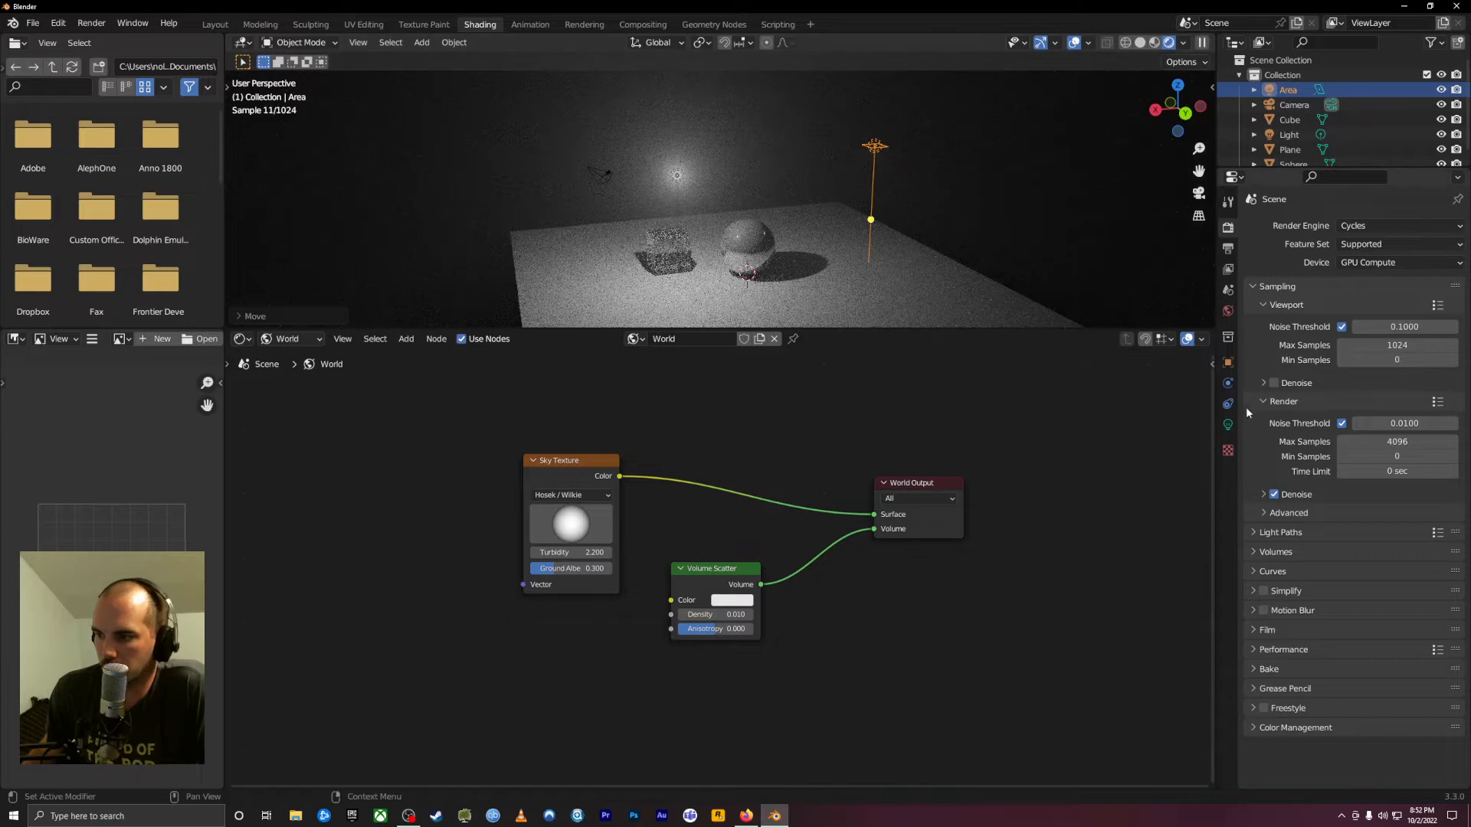
Set the area light's power to 500 W and its size to 4 m
left_click(1228, 424)
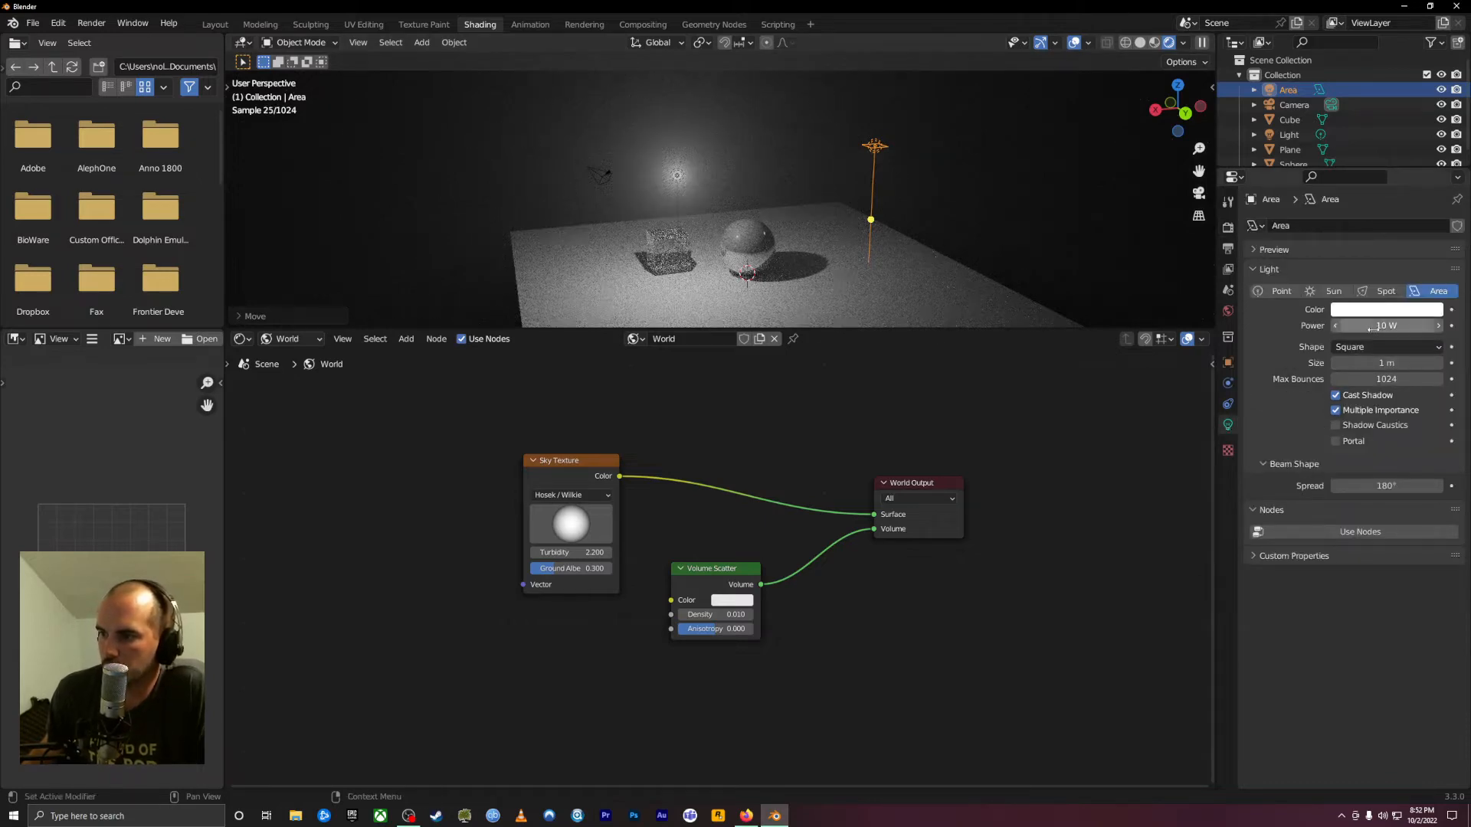
type("50")
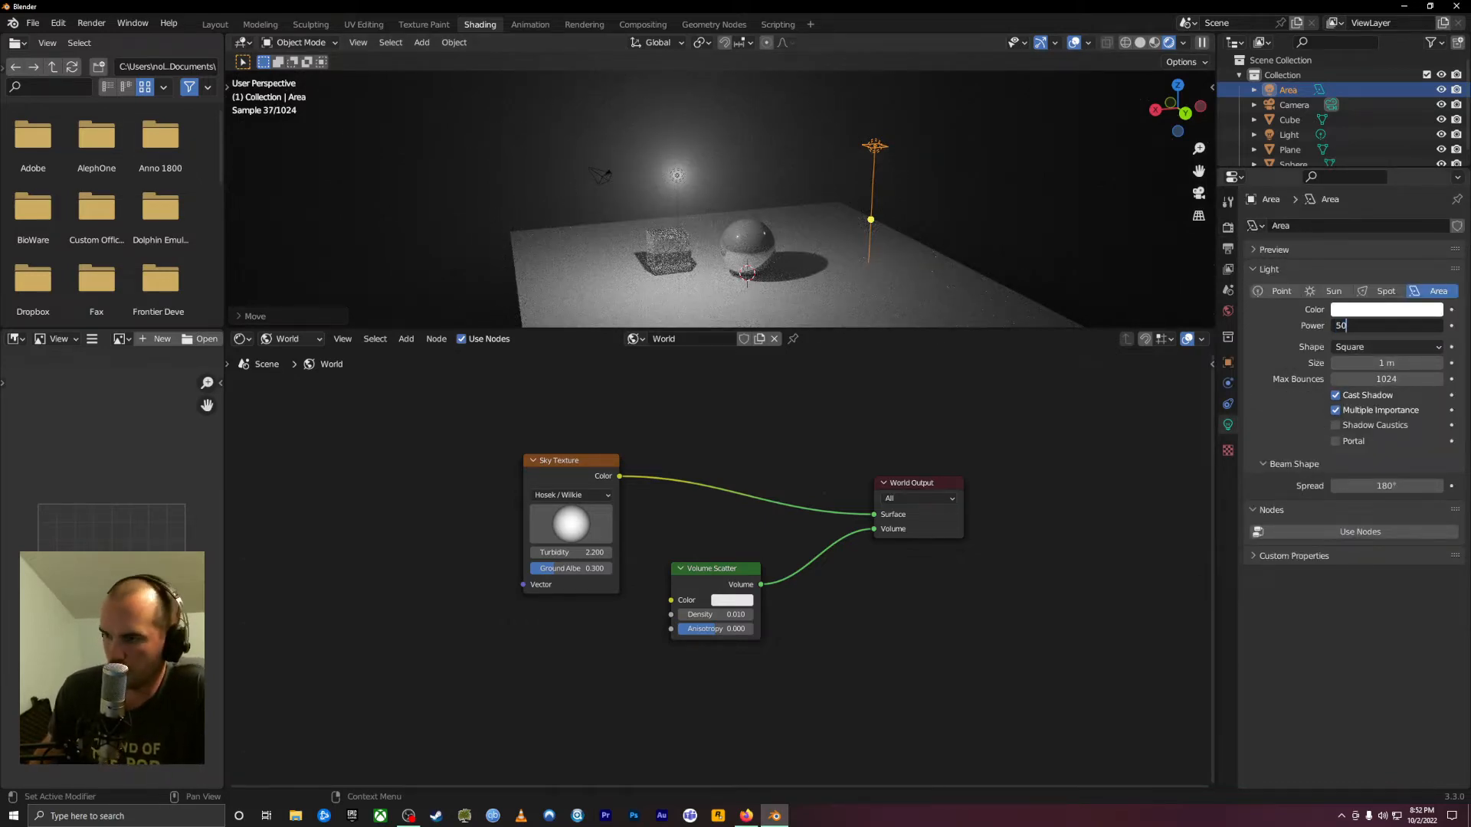
type("0")
key("Return")
left_click(1379, 364)
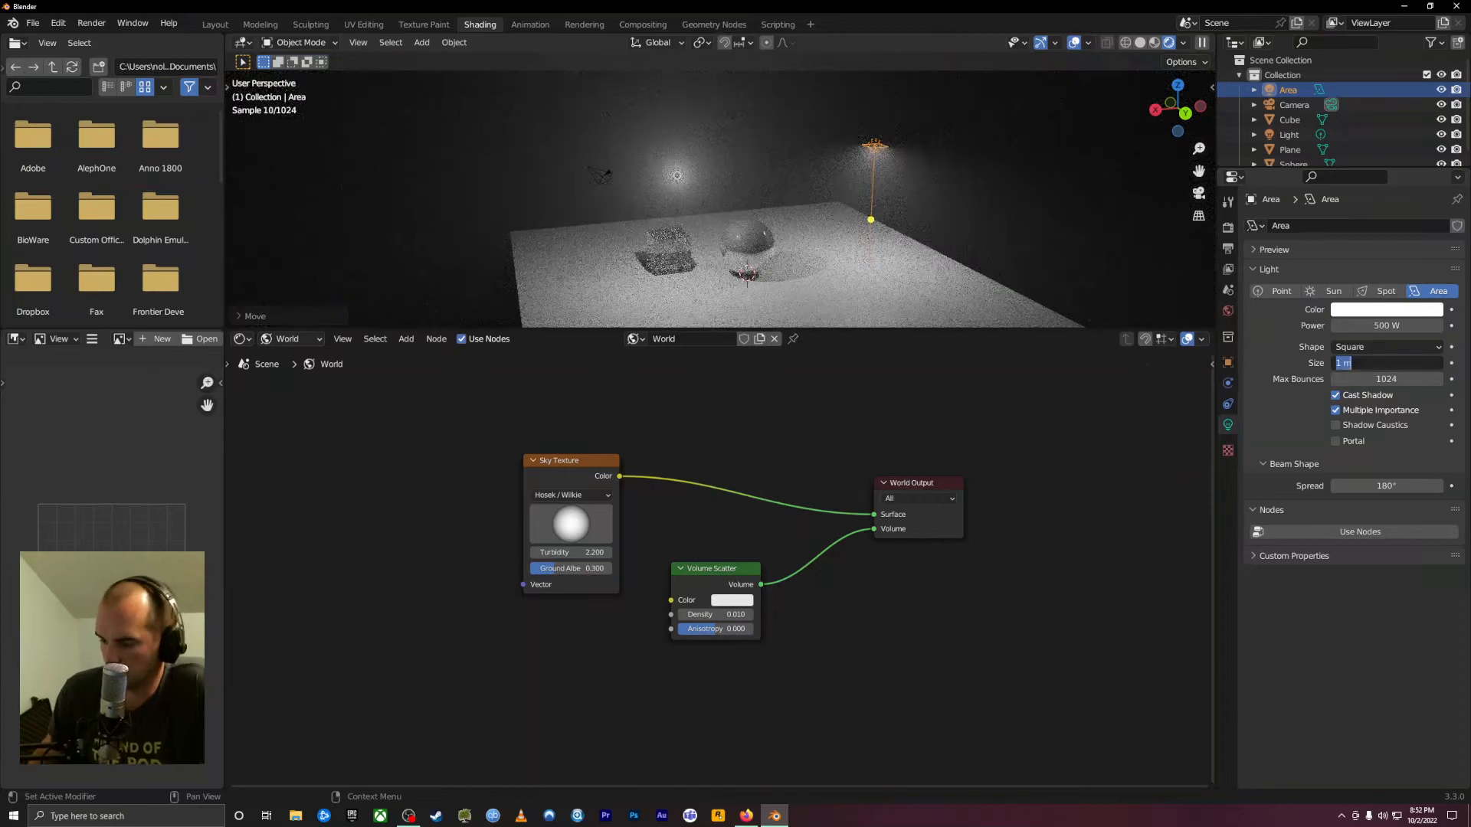
type("4")
key("Return")
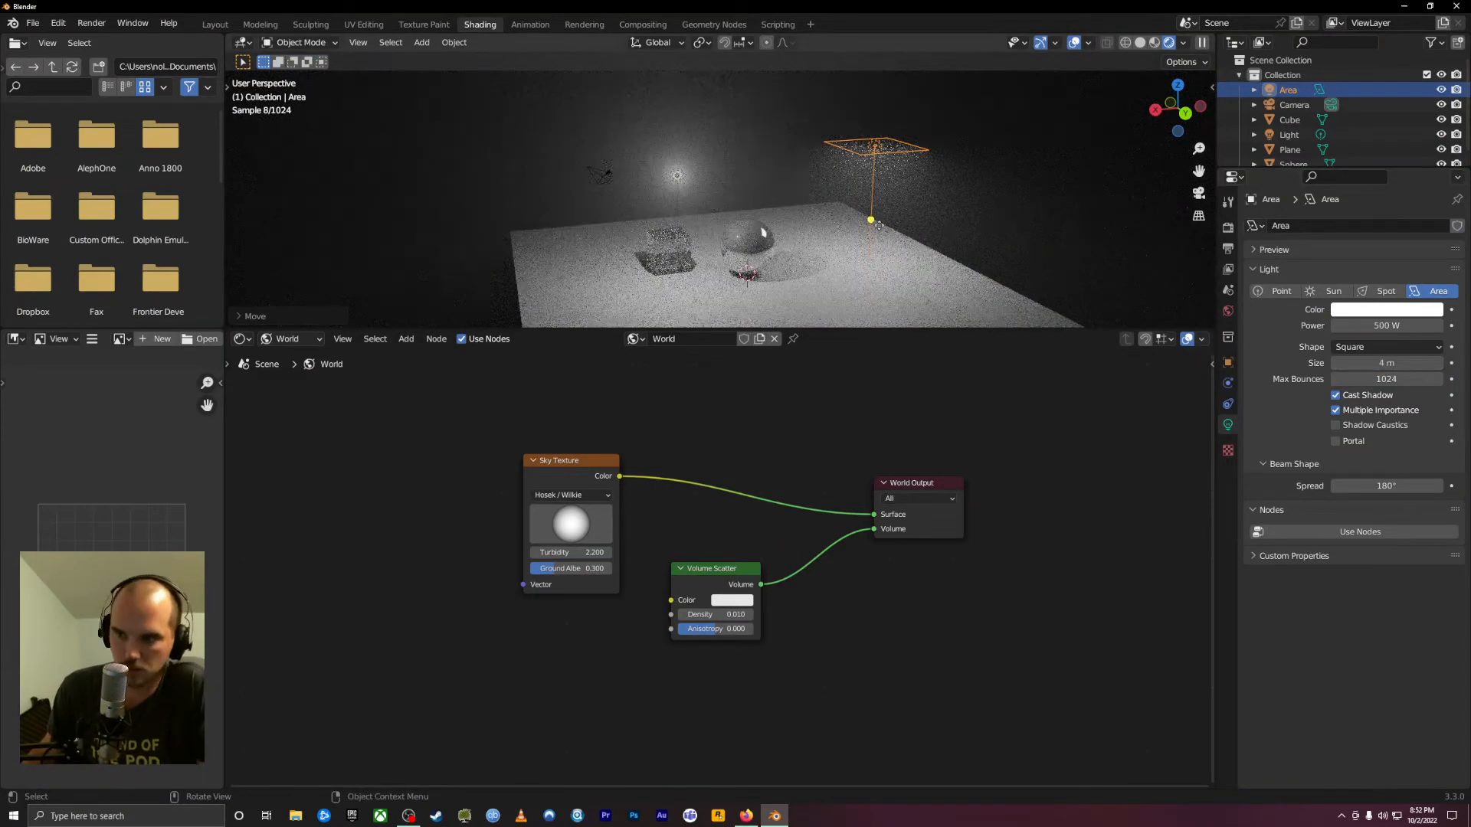
Aim the area light diagonally down at the base of the sphere and deselect it
left_click_drag(869, 218, 754, 223)
middle_click_drag(942, 256, 619, 249)
scroll(888, 255, "up", 2)
left_click_drag(517, 174, 678, 259)
middle_click_drag(678, 259, 866, 276)
left_click(1101, 247)
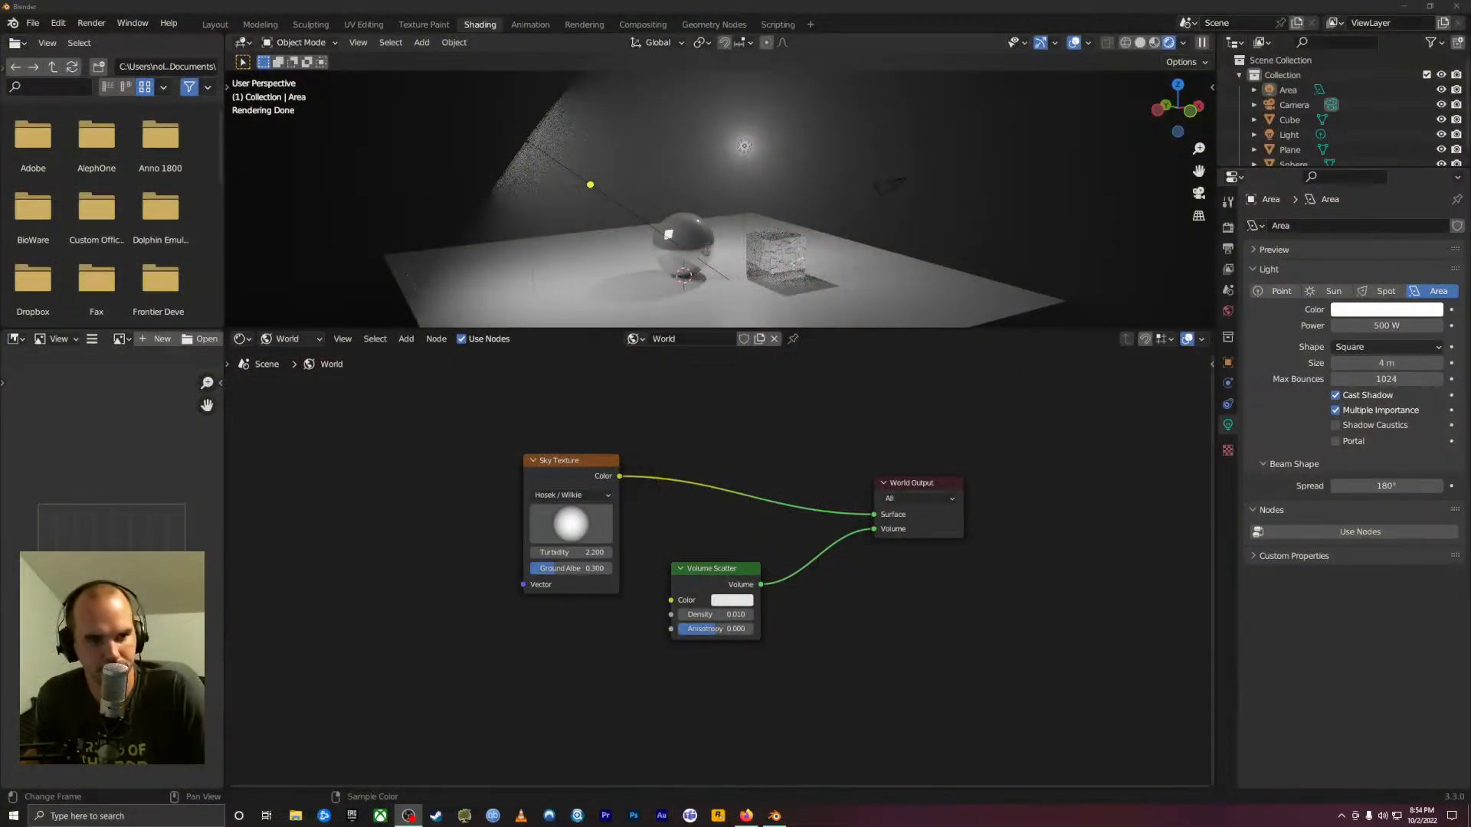
Vary the World Volume Scatter's Anisotropy through -0.299, -0.857 and 0.662, ending at -0.104
left_click(720, 632)
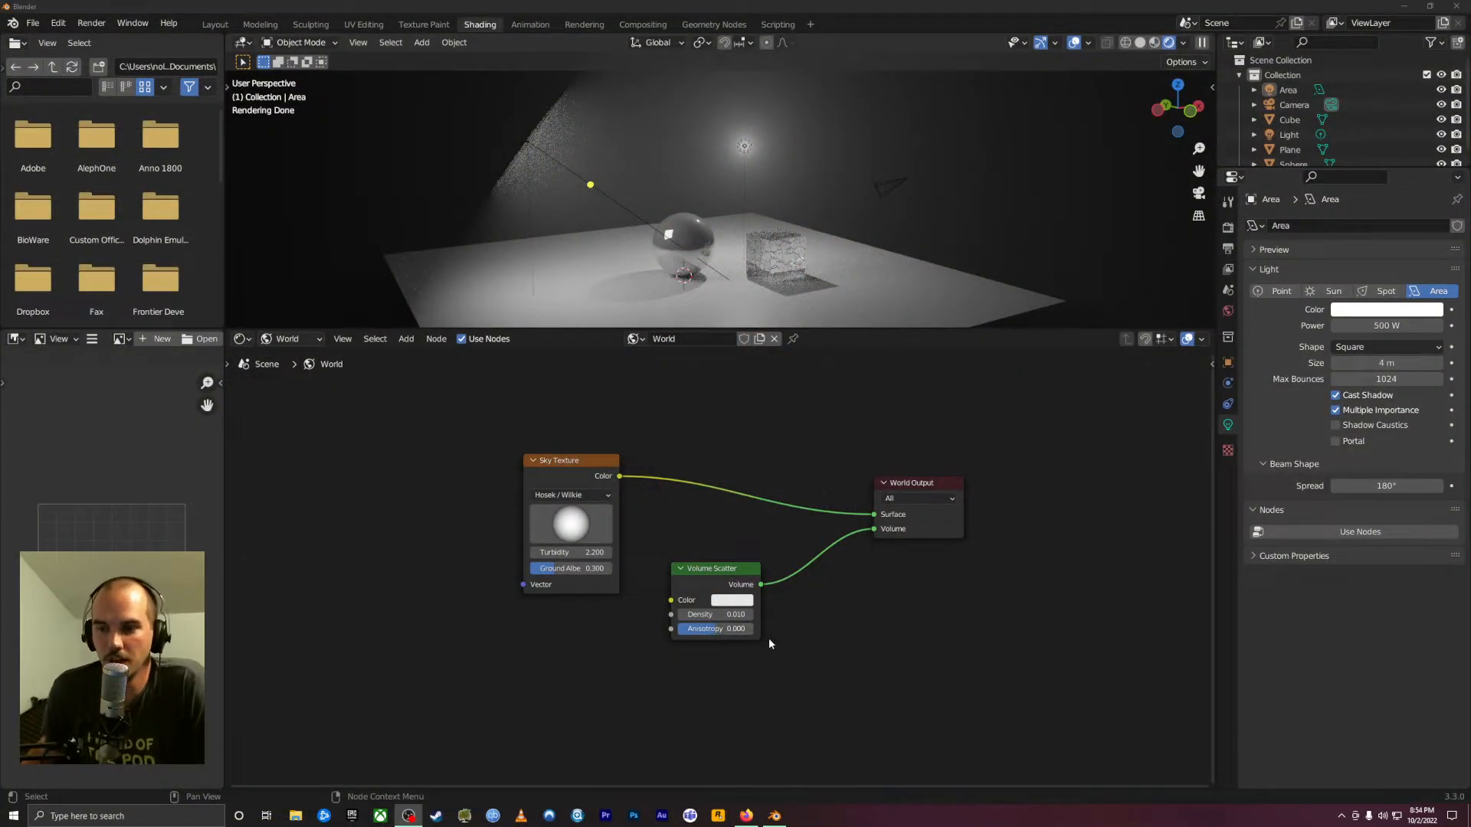
scroll(770, 640, "up", 4)
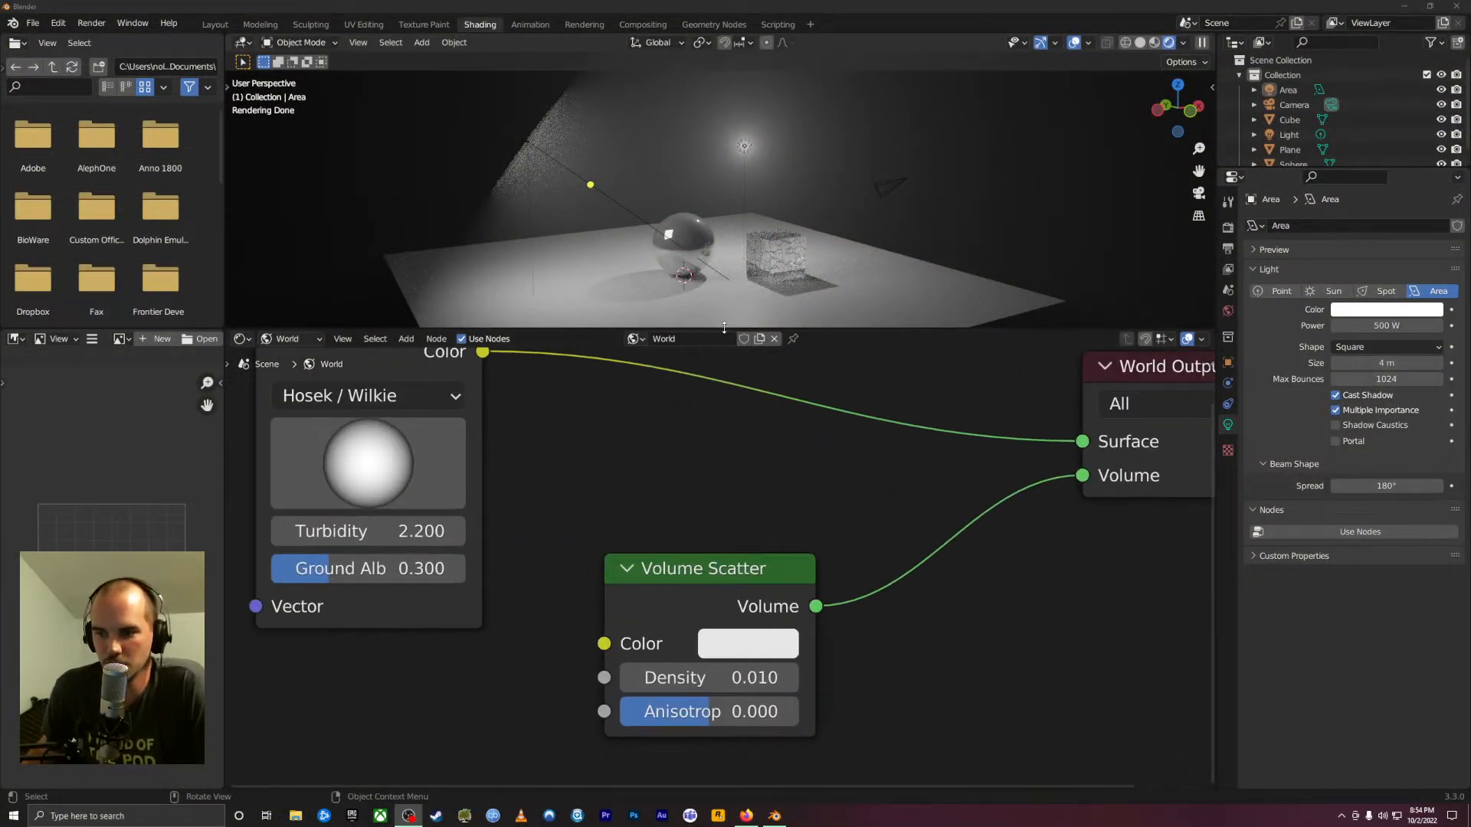
left_click_drag(710, 711, 689, 712)
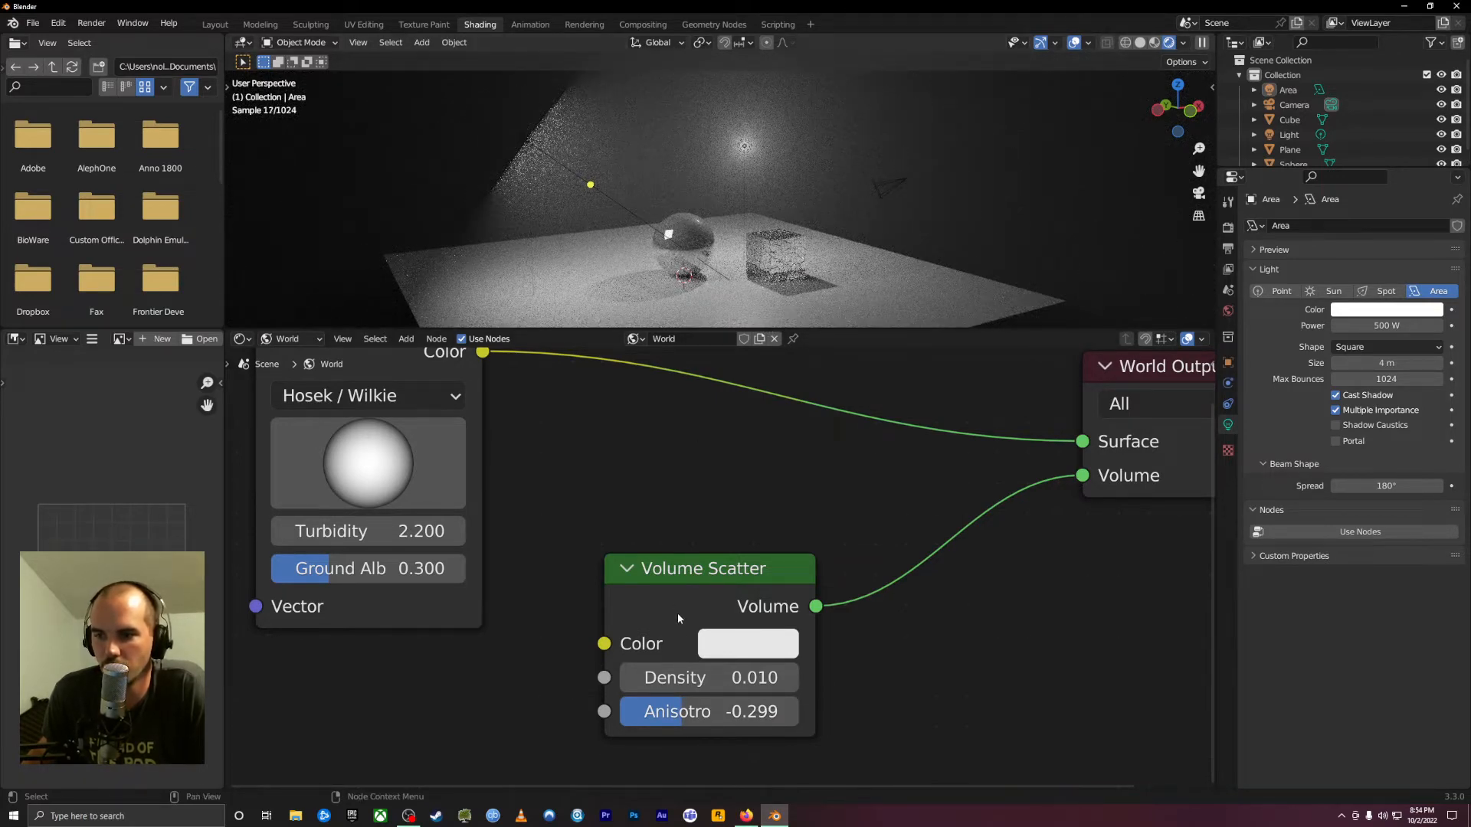
left_click_drag(689, 715, 617, 715)
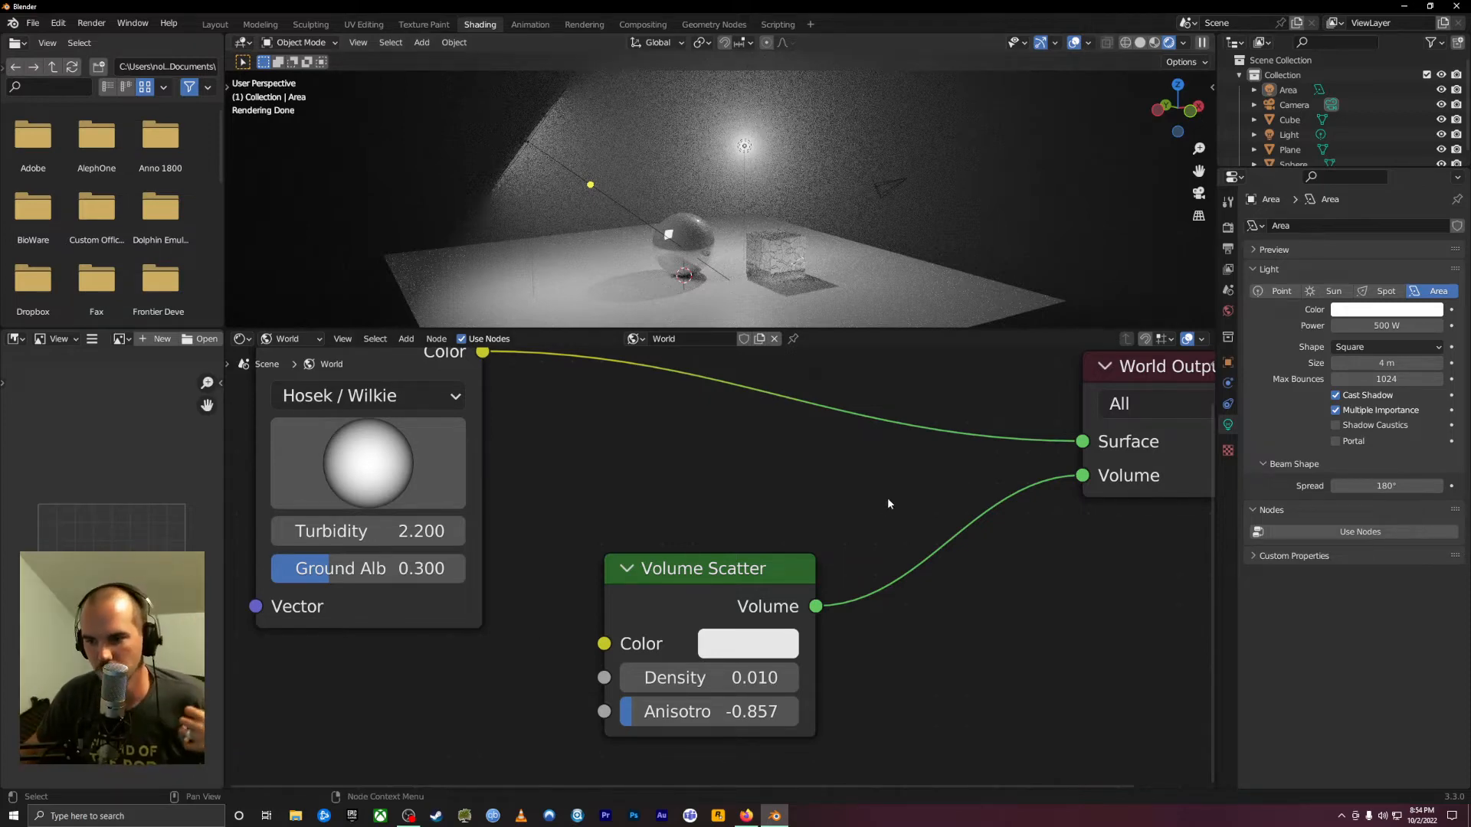
left_click_drag(632, 711, 769, 711)
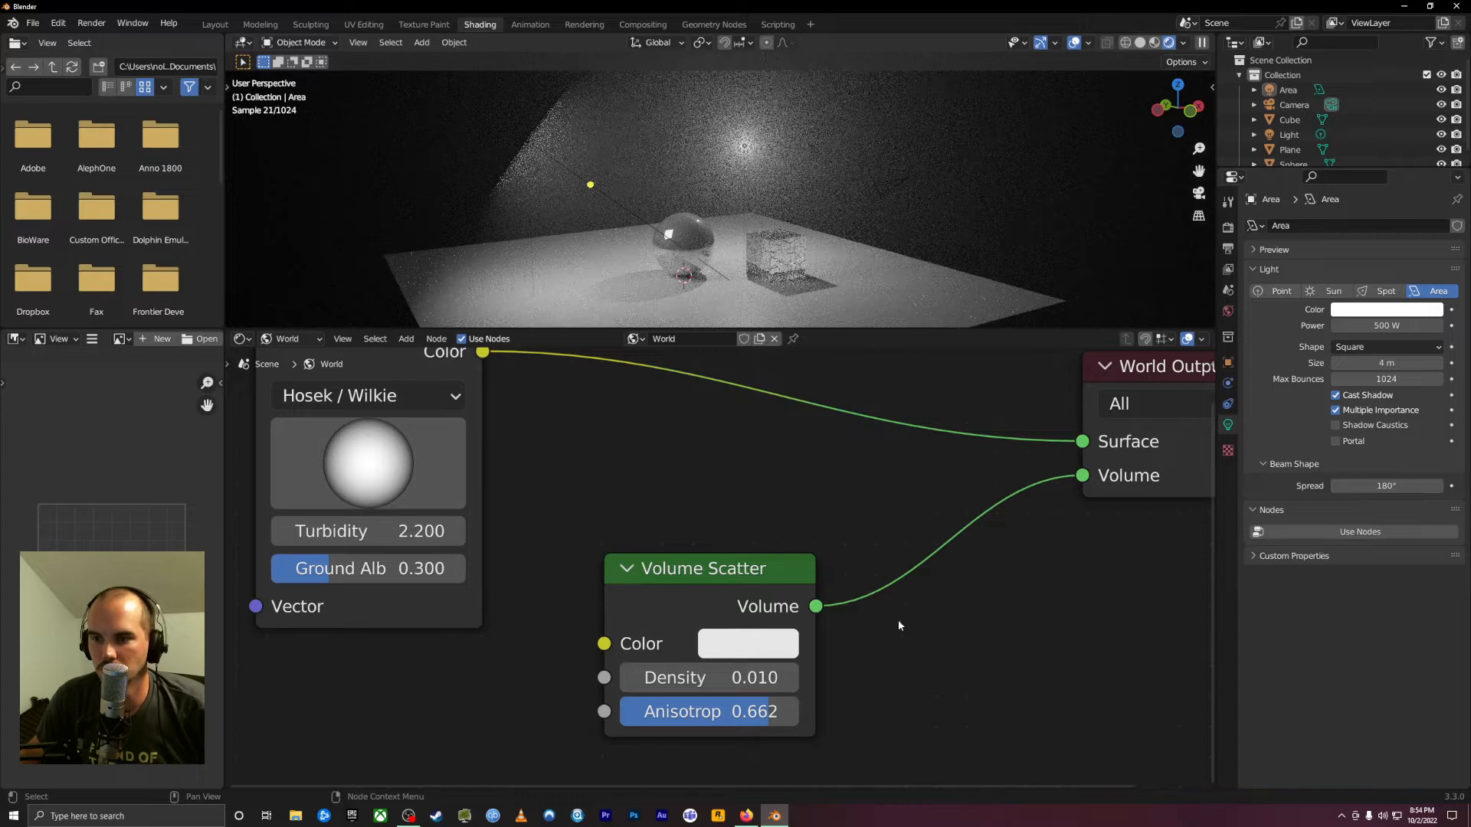
left_click_drag(766, 711, 697, 711)
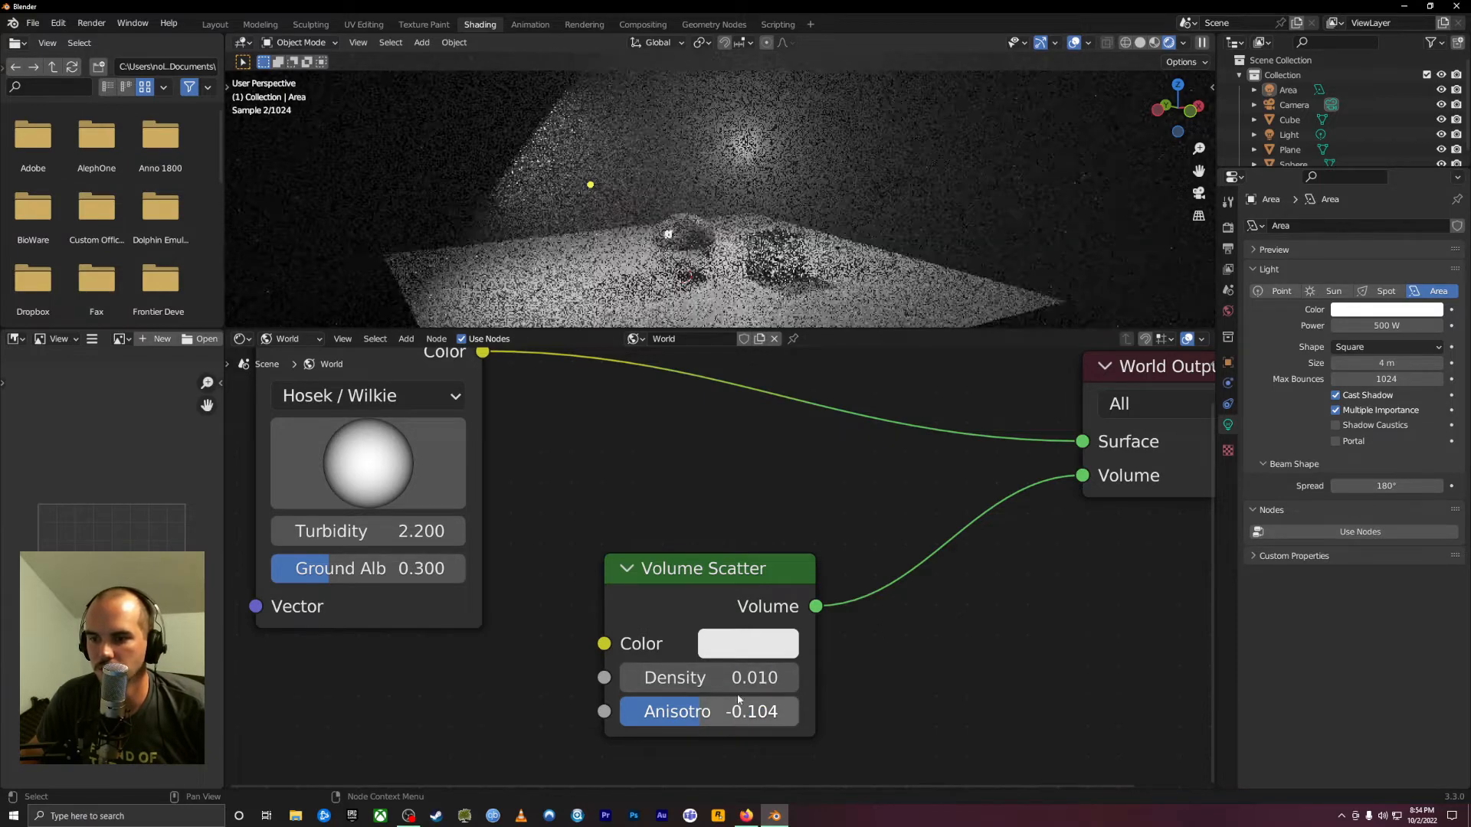
Set the World Volume Scatter's Density to 0.02
left_click(709, 677)
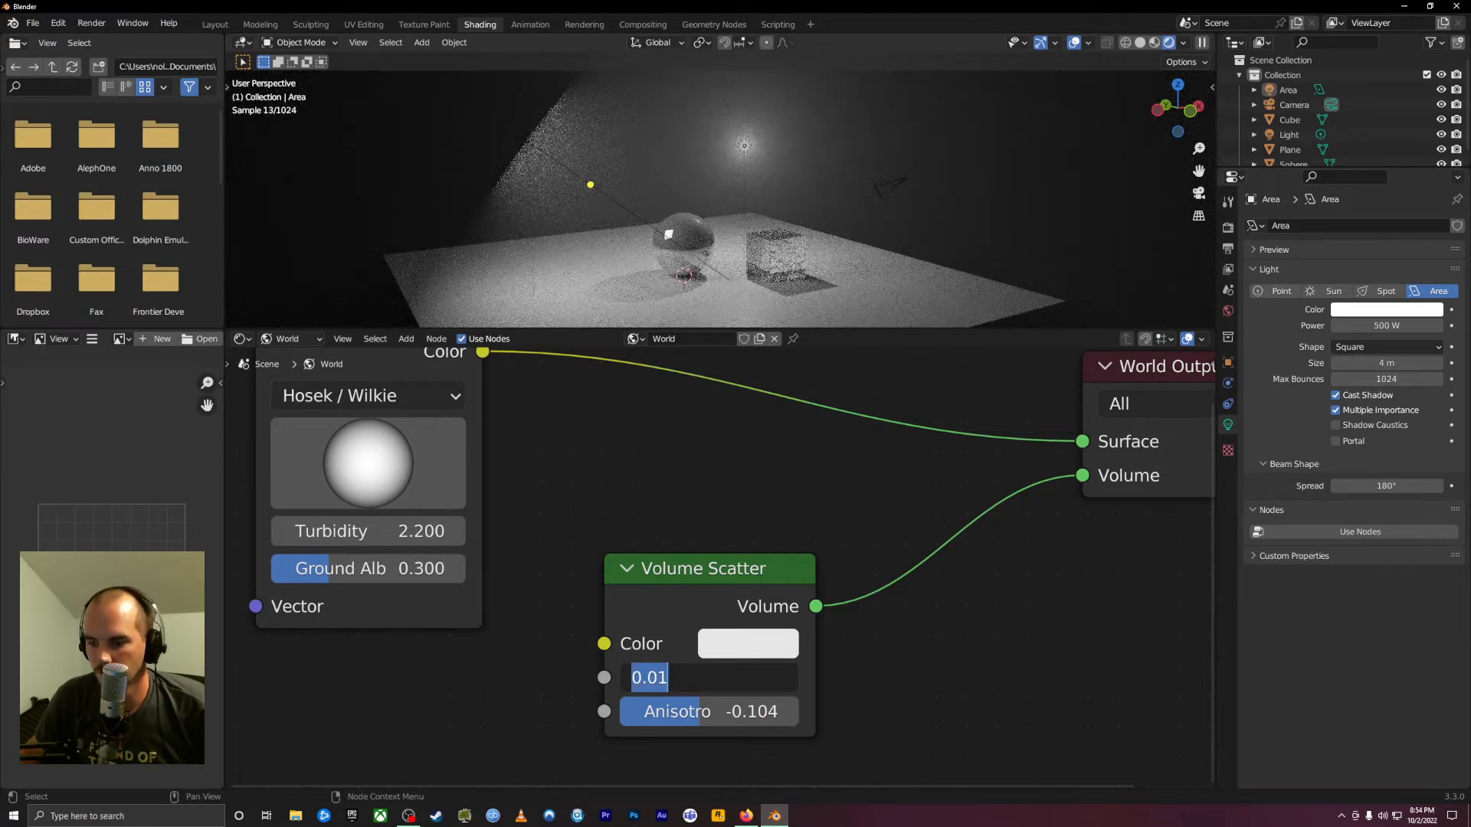
key("BackSpace")
type("0.02")
key("Return")
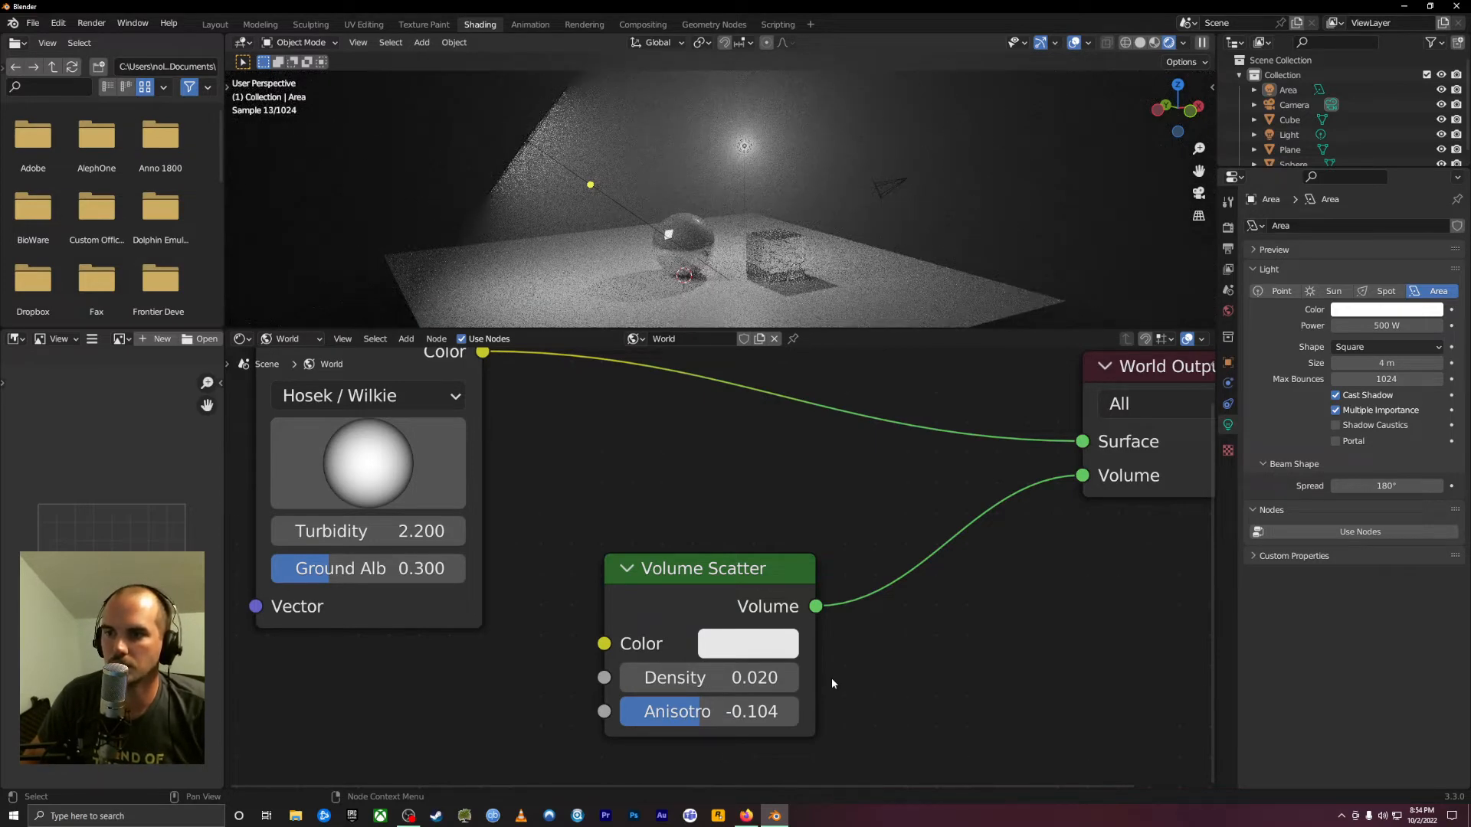
Try a light purple Volume Scatter color with hue 0.774 and saturation 0.594, and view the tinted scene from another angle
left_click(727, 647)
left_click_drag(834, 321, 865, 324)
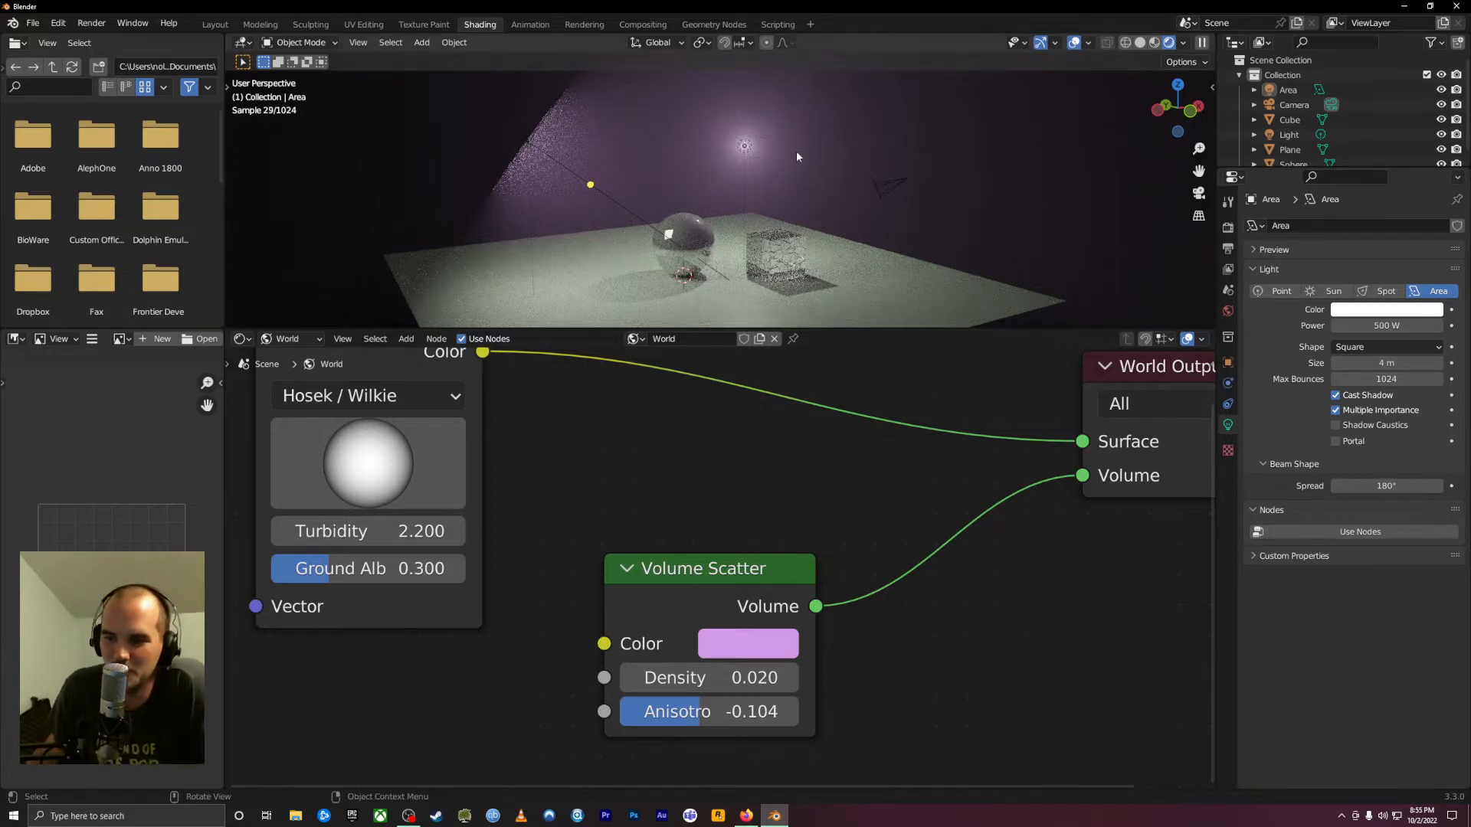
middle_click_drag(823, 190, 762, 185)
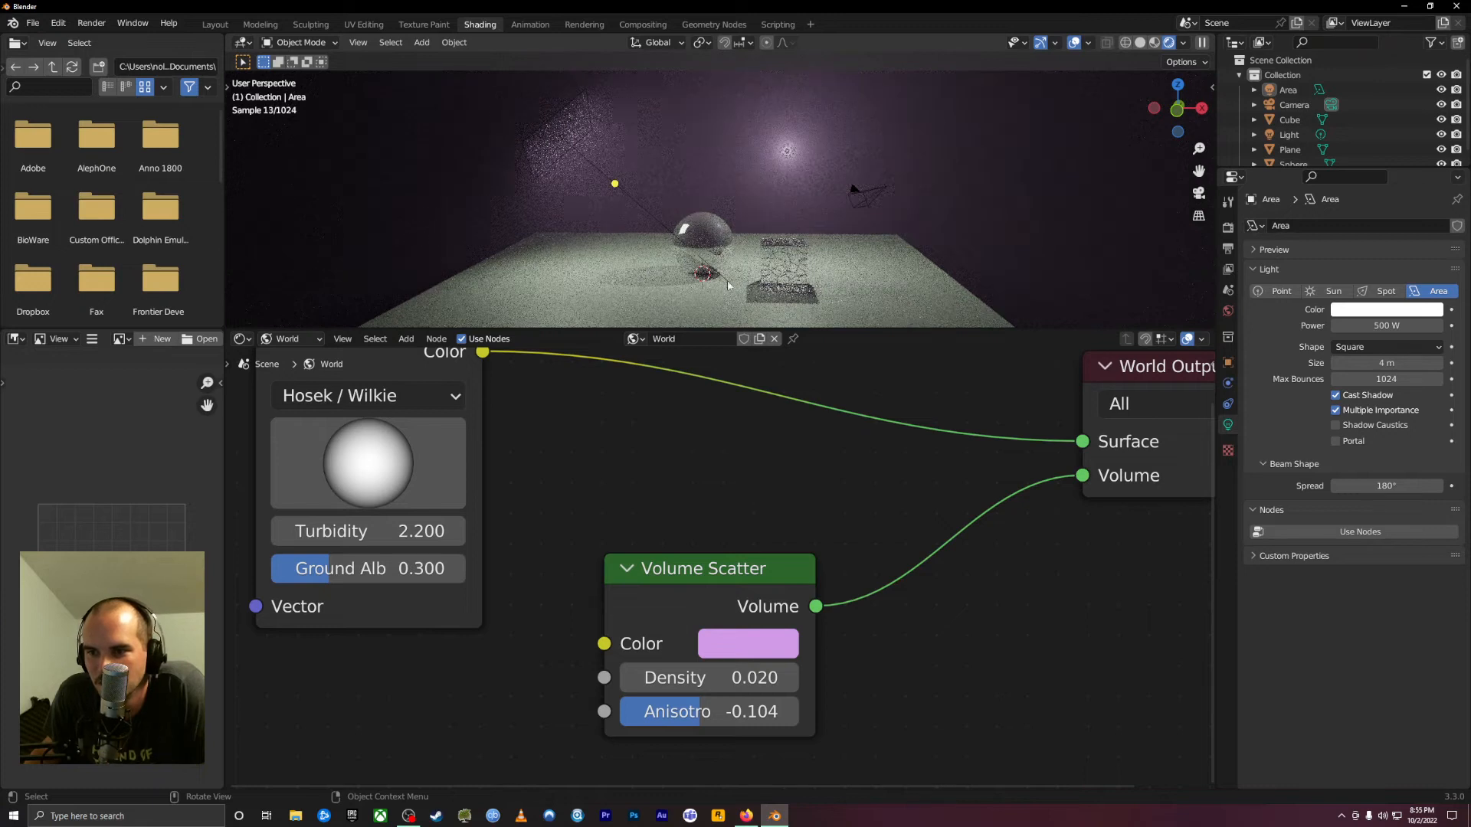
Set the Volume Scatter color to pure white at full brightness
left_click(748, 642)
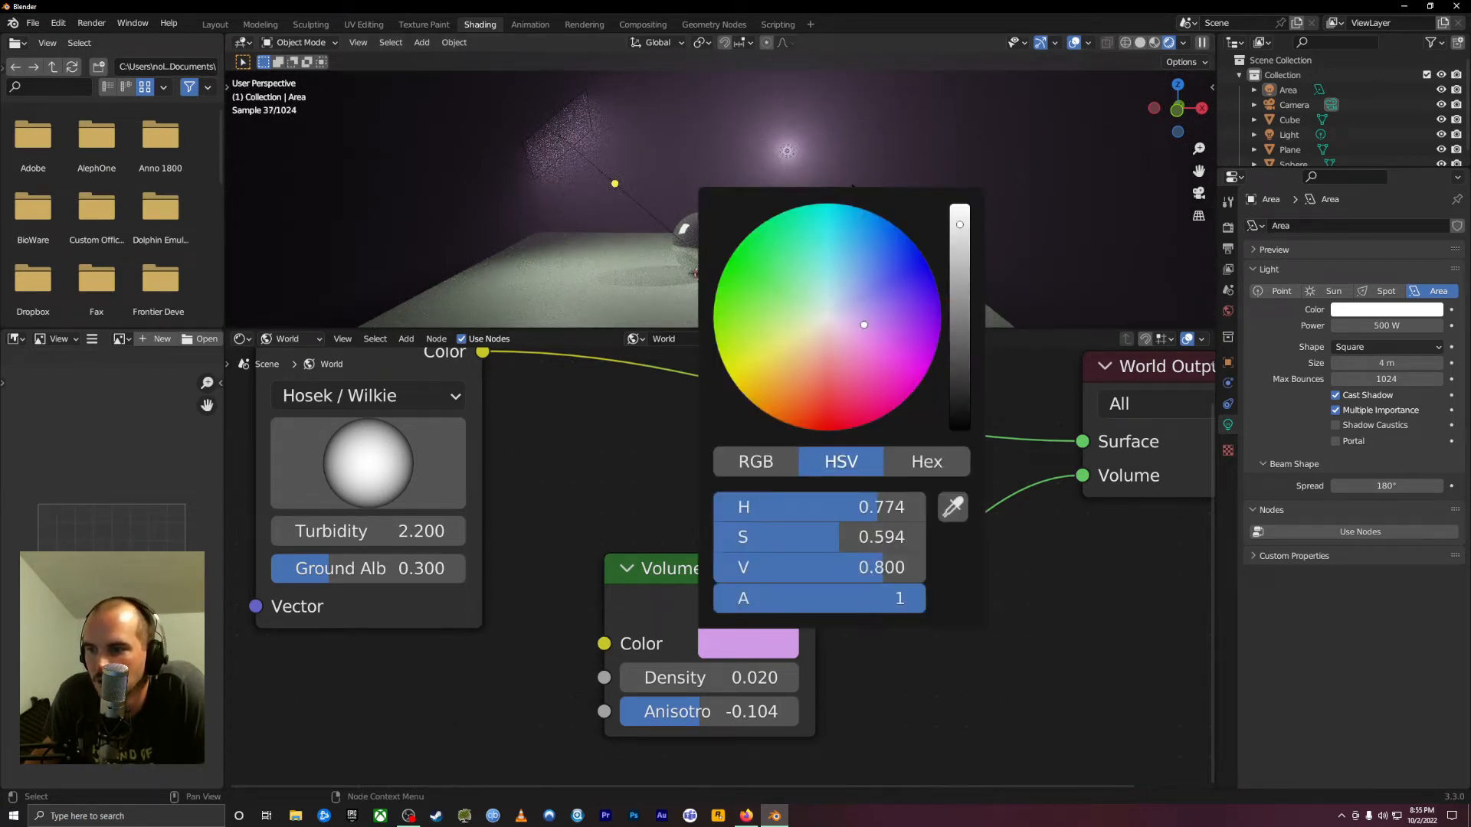
left_click_drag(960, 224, 960, 205)
left_click_drag(836, 326, 827, 318)
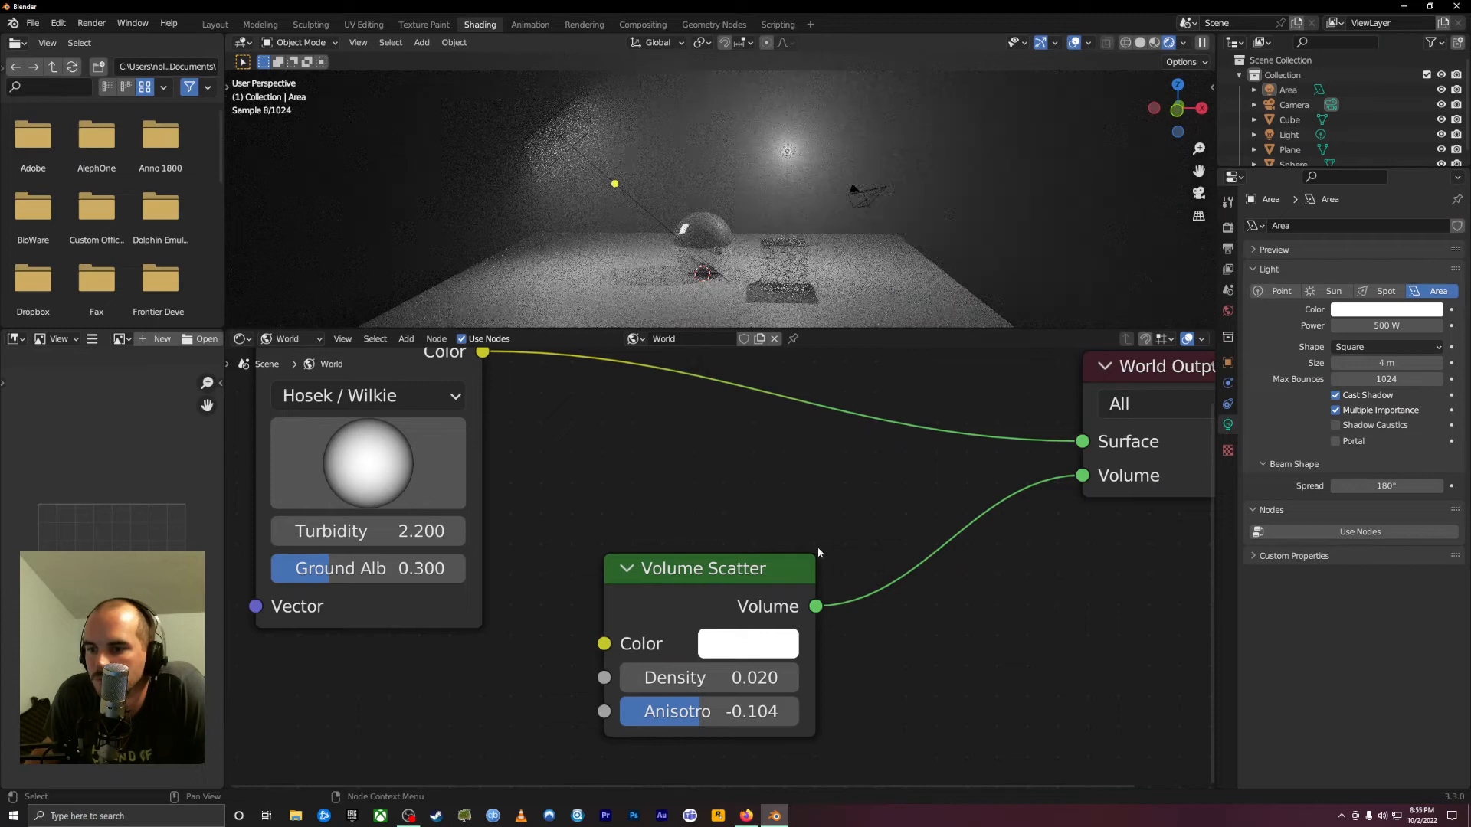
Change the point light's color to purple, with hue about 0.706 and saturation about 0.772
left_click(787, 153)
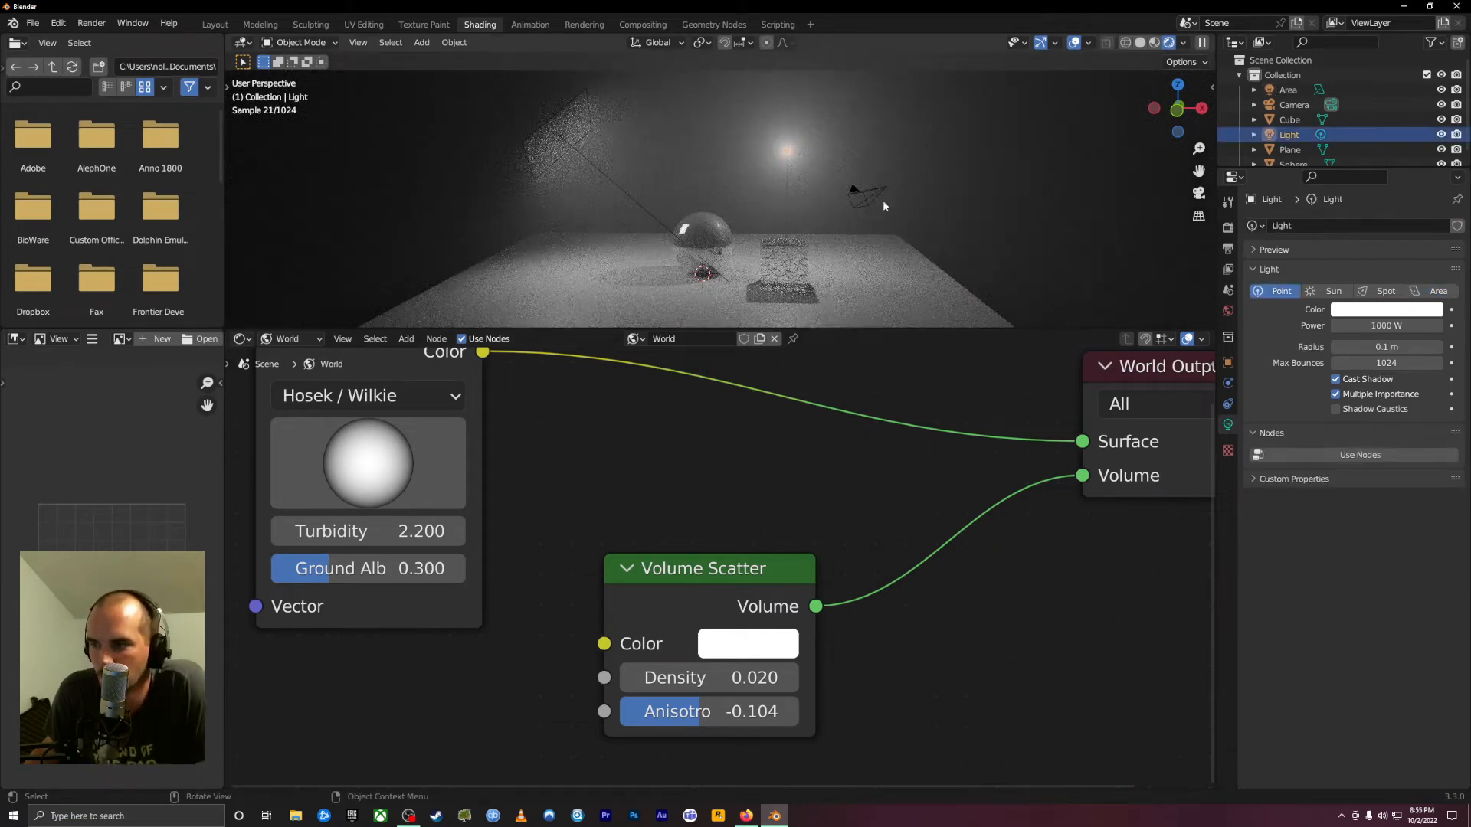
left_click(1371, 310)
left_click_drag(1398, 177, 1393, 159)
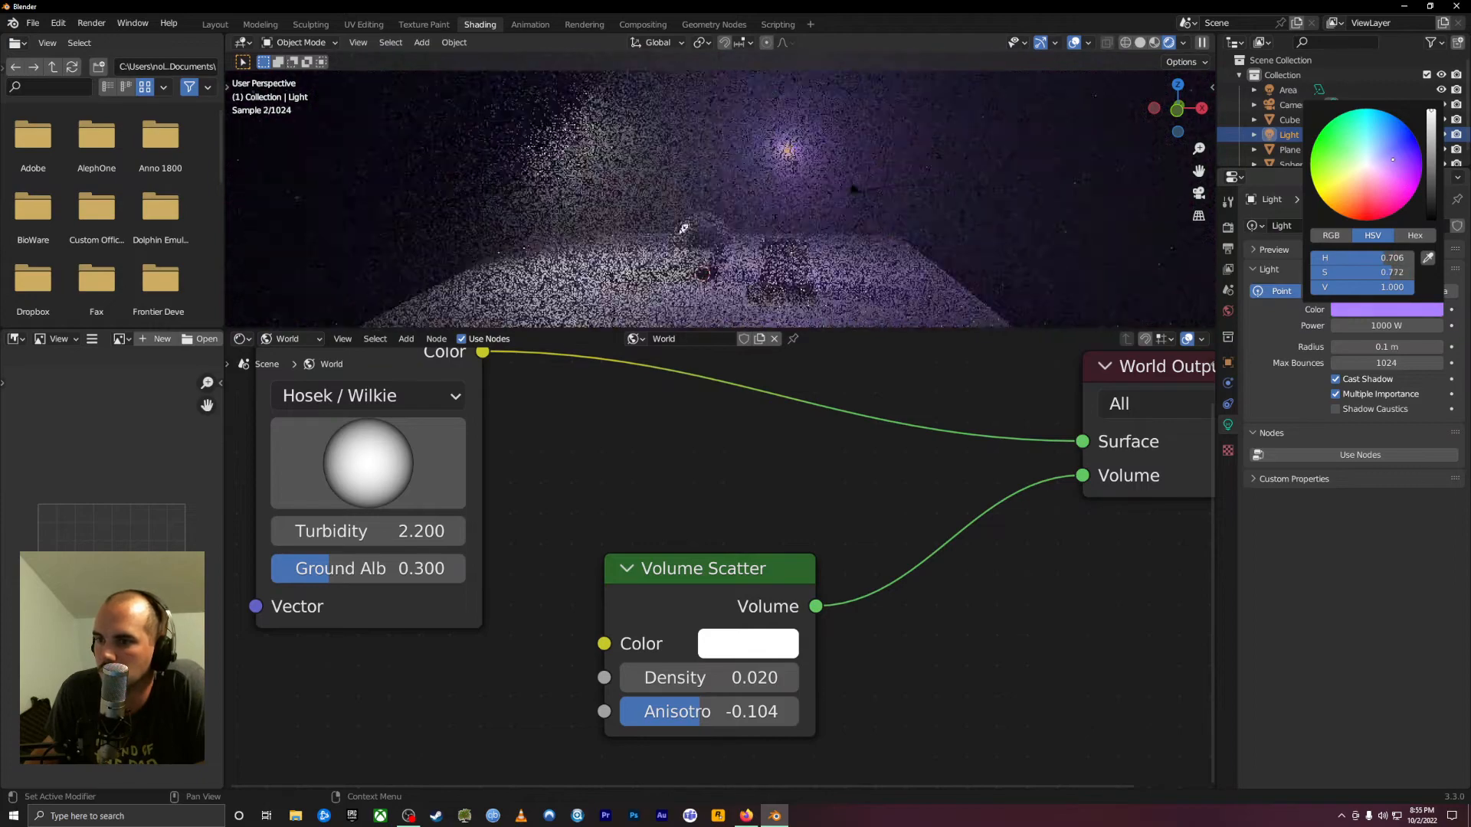
Change the area light's color to a saturated red
left_click(531, 134)
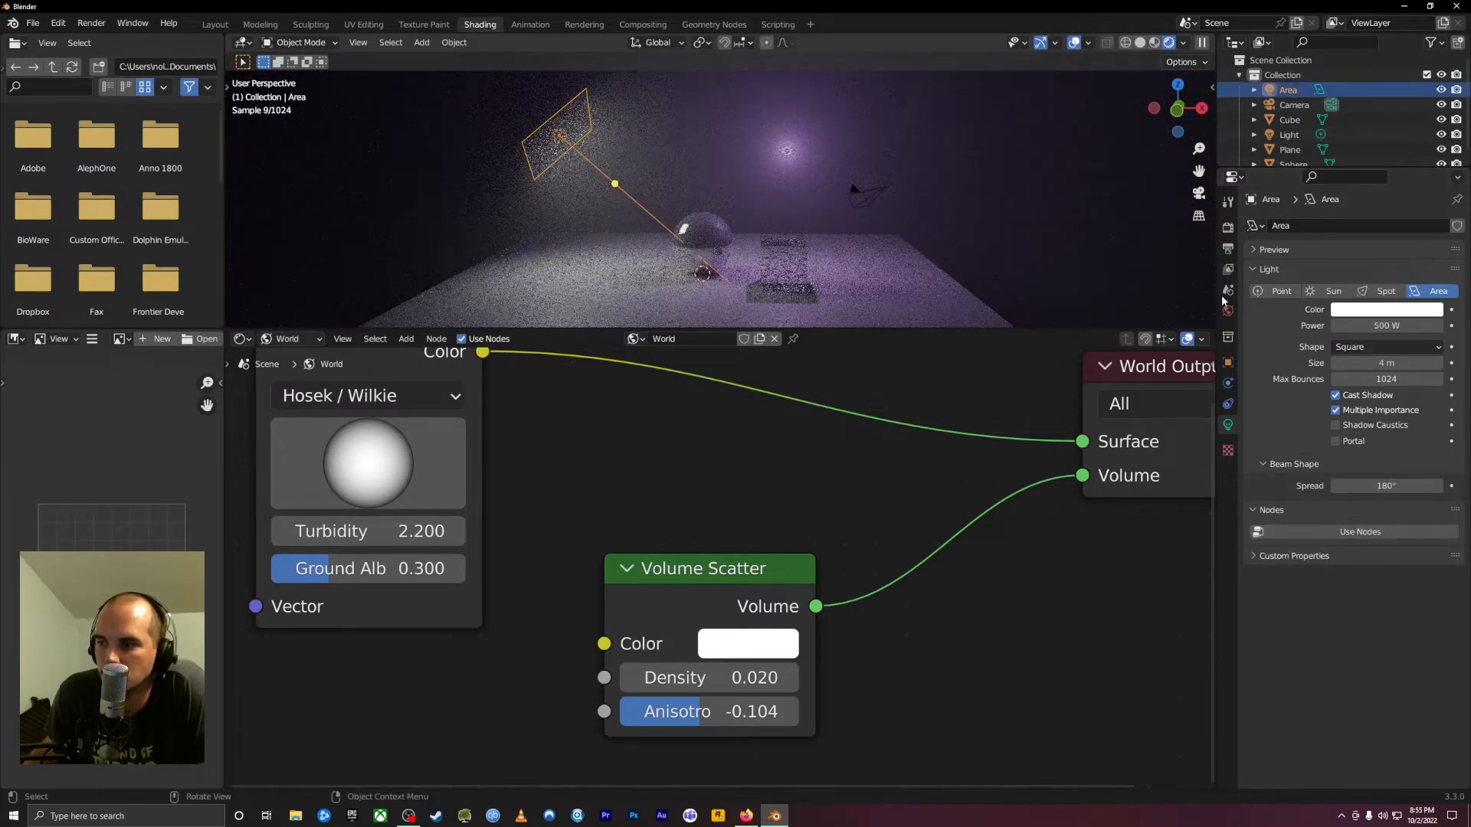
left_click(1368, 309)
left_click_drag(1372, 188, 1370, 211)
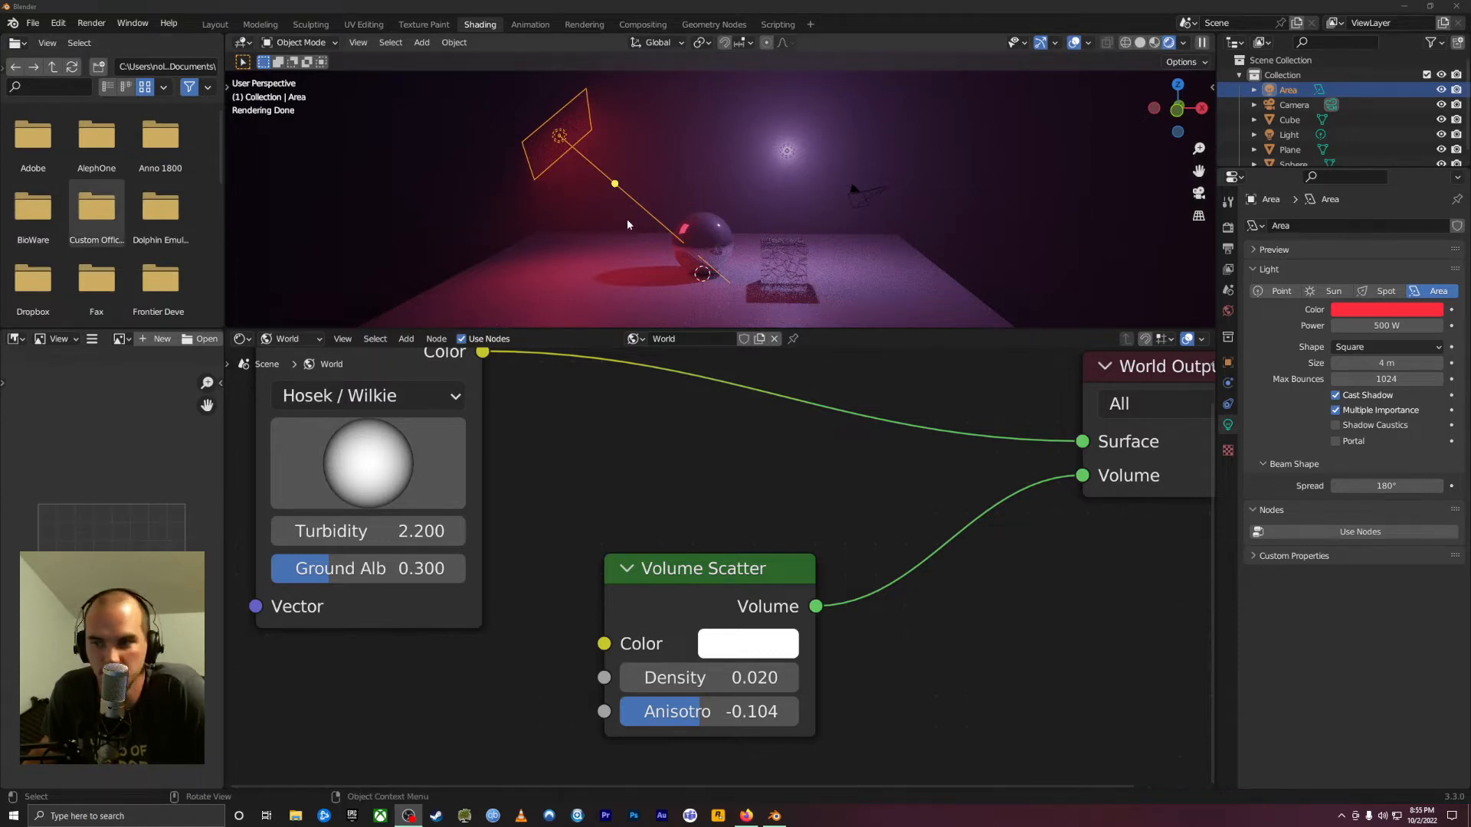
left_click(991, 183)
Examine how the red area light and the purple point light glow in the World volume from several angles and distances
left_click(570, 135)
scroll(551, 223, "up", 3)
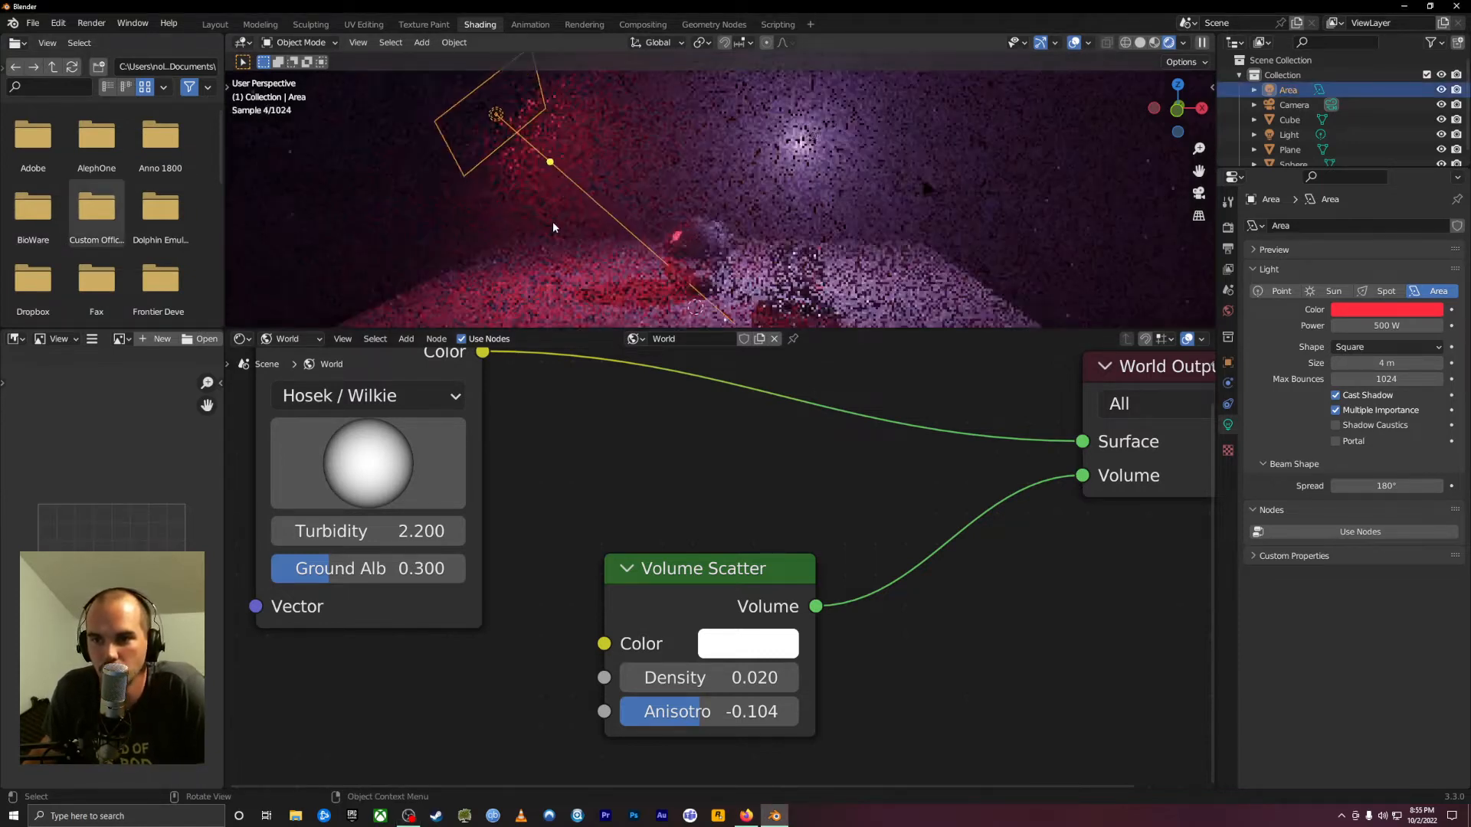
mouse_move(552, 223)
middle_mouse_down()
mouse_move(610, 248)
mouse_move(609, 266)
mouse_move(455, 172)
mouse_move(406, 118)
mouse_move(496, 128)
mouse_move(577, 219)
middle_mouse_up()
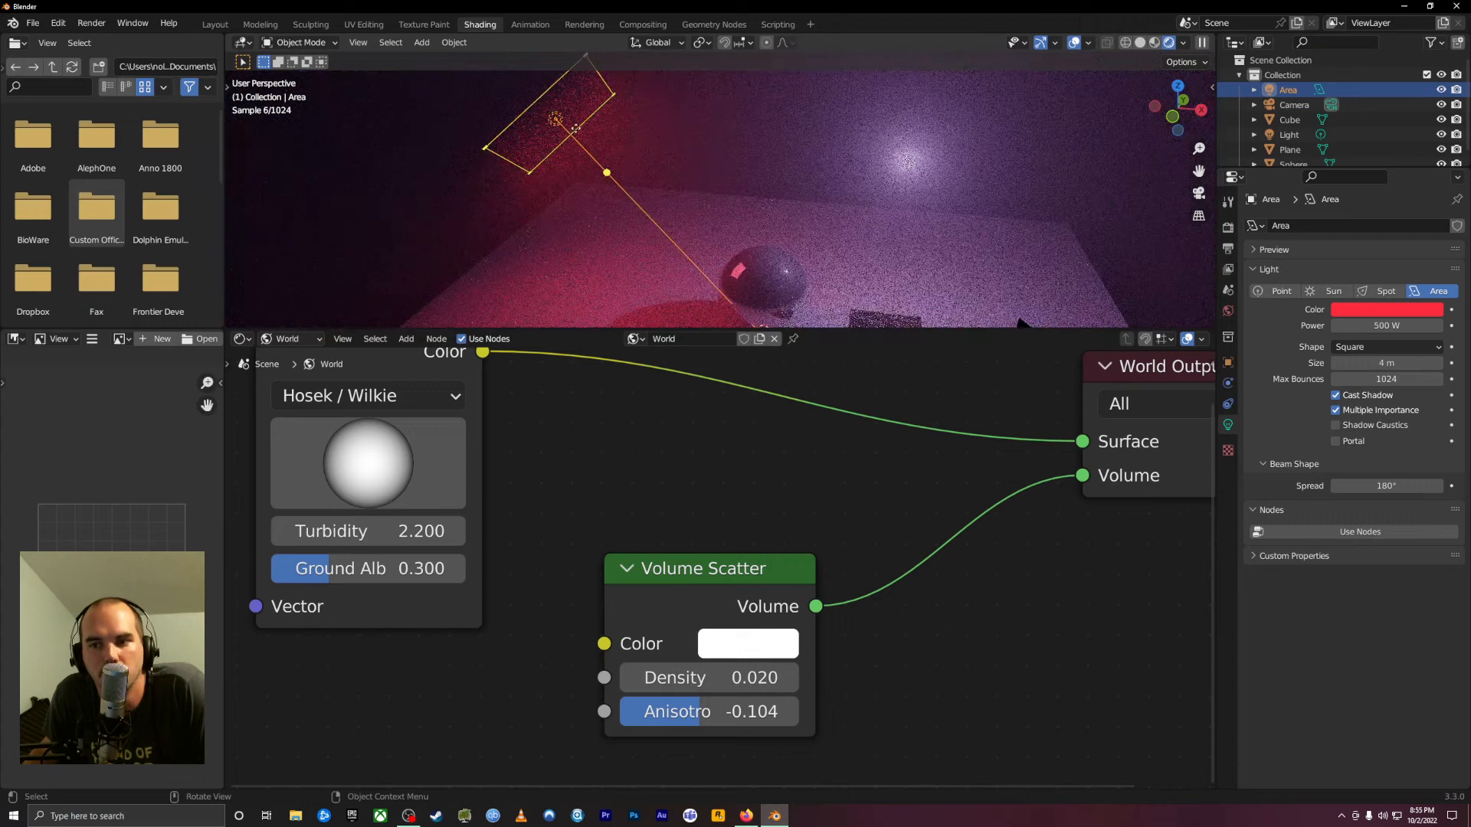
scroll(549, 131, "down", 1)
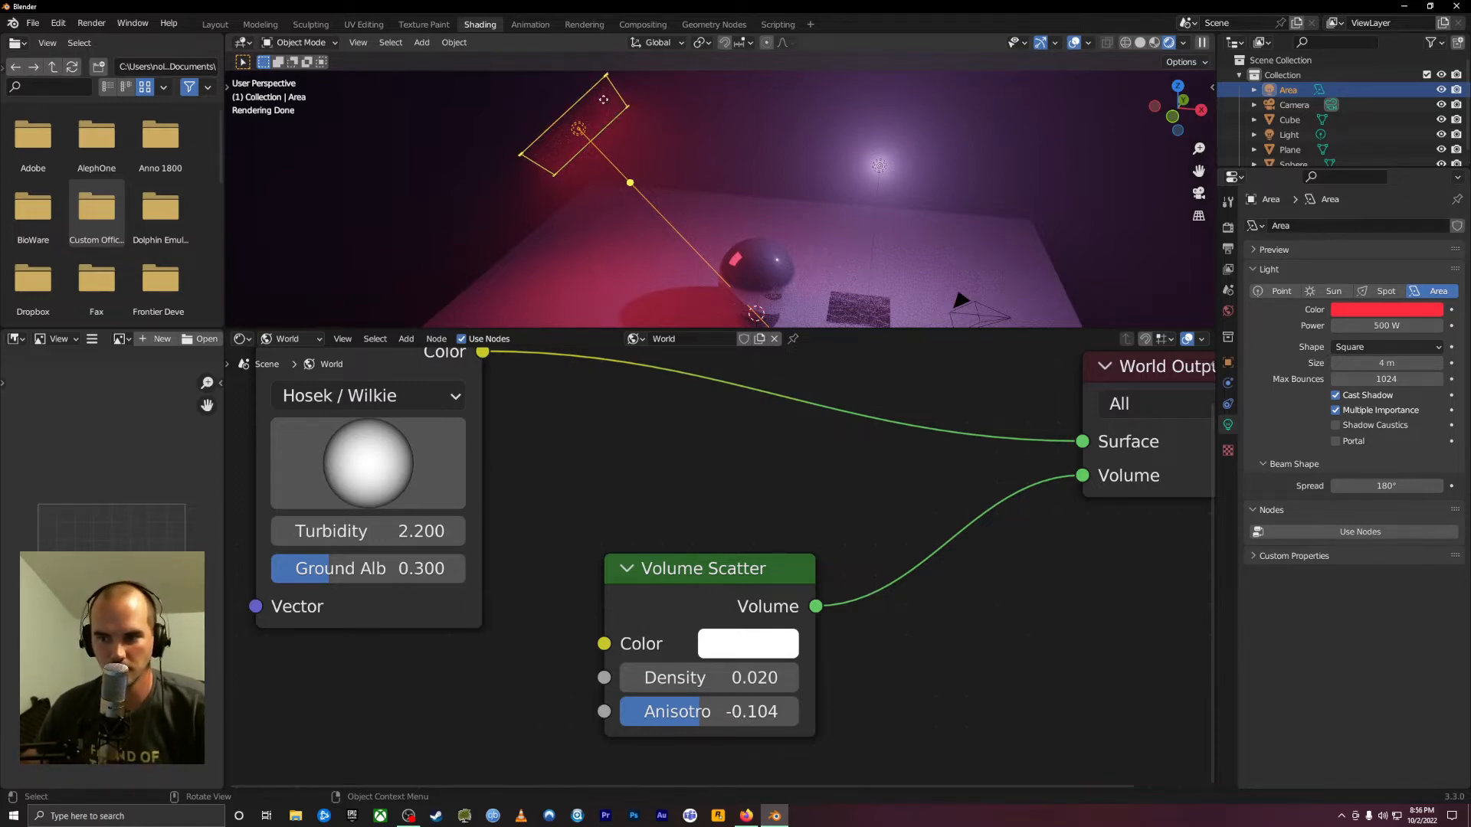
middle_click_drag(650, 218, 499, 131)
scroll(651, 287, "up", 2)
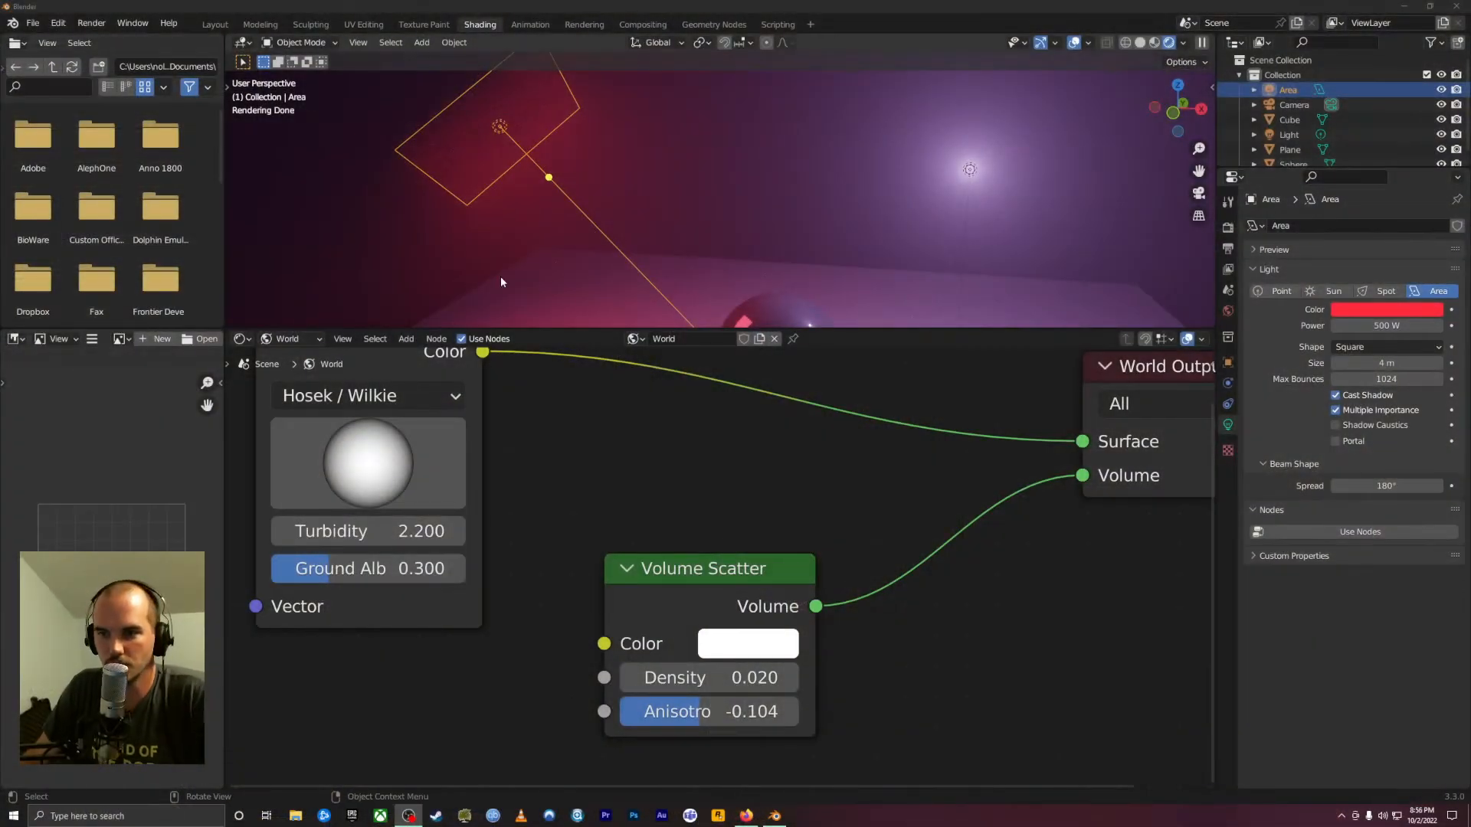
scroll(780, 136, "down", 5)
scroll(760, 227, "up", 3)
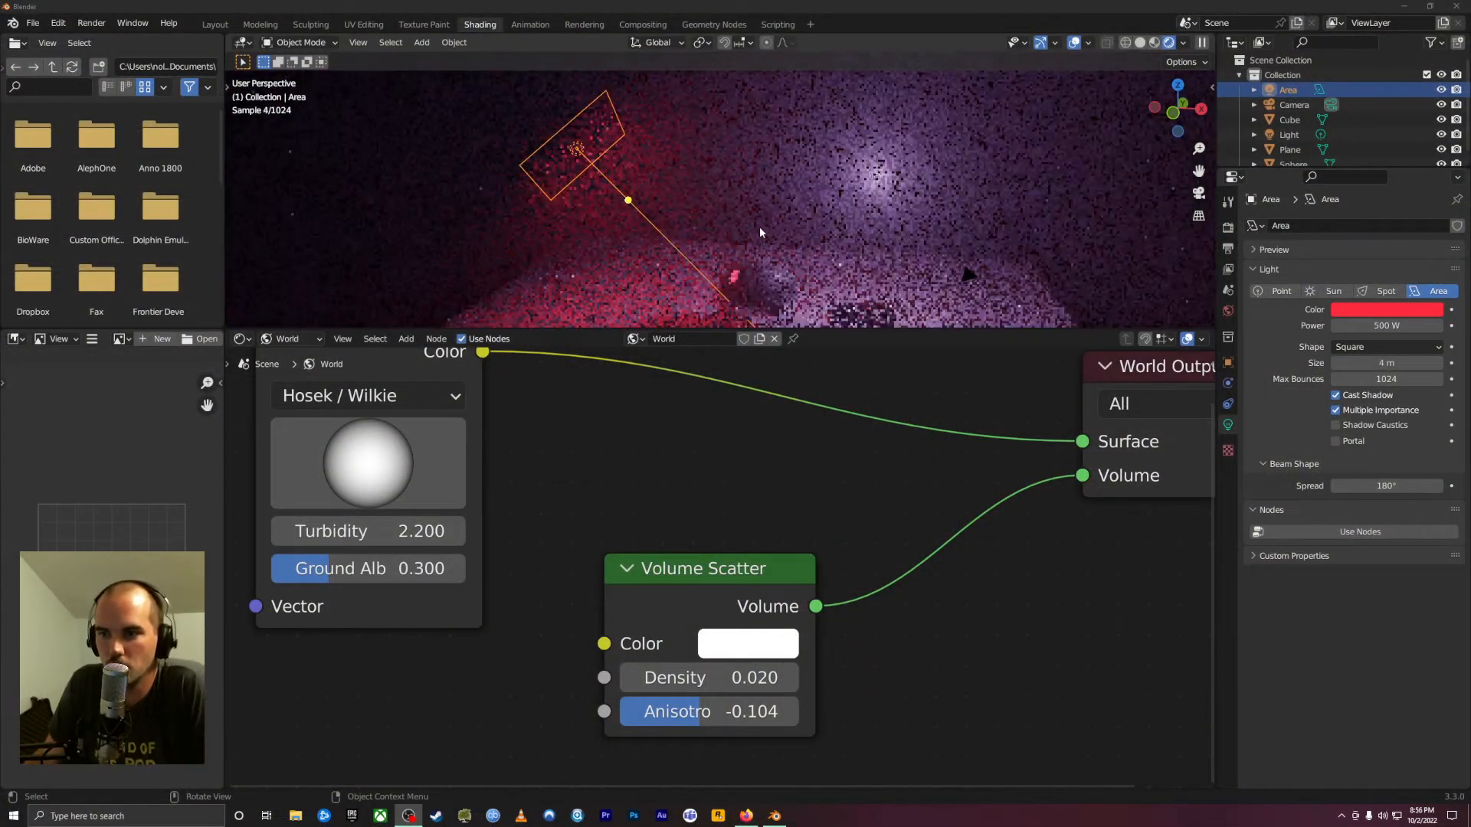
Enlarge the Outliner to show all scene objects and hide the area light in the viewport
left_click(563, 164)
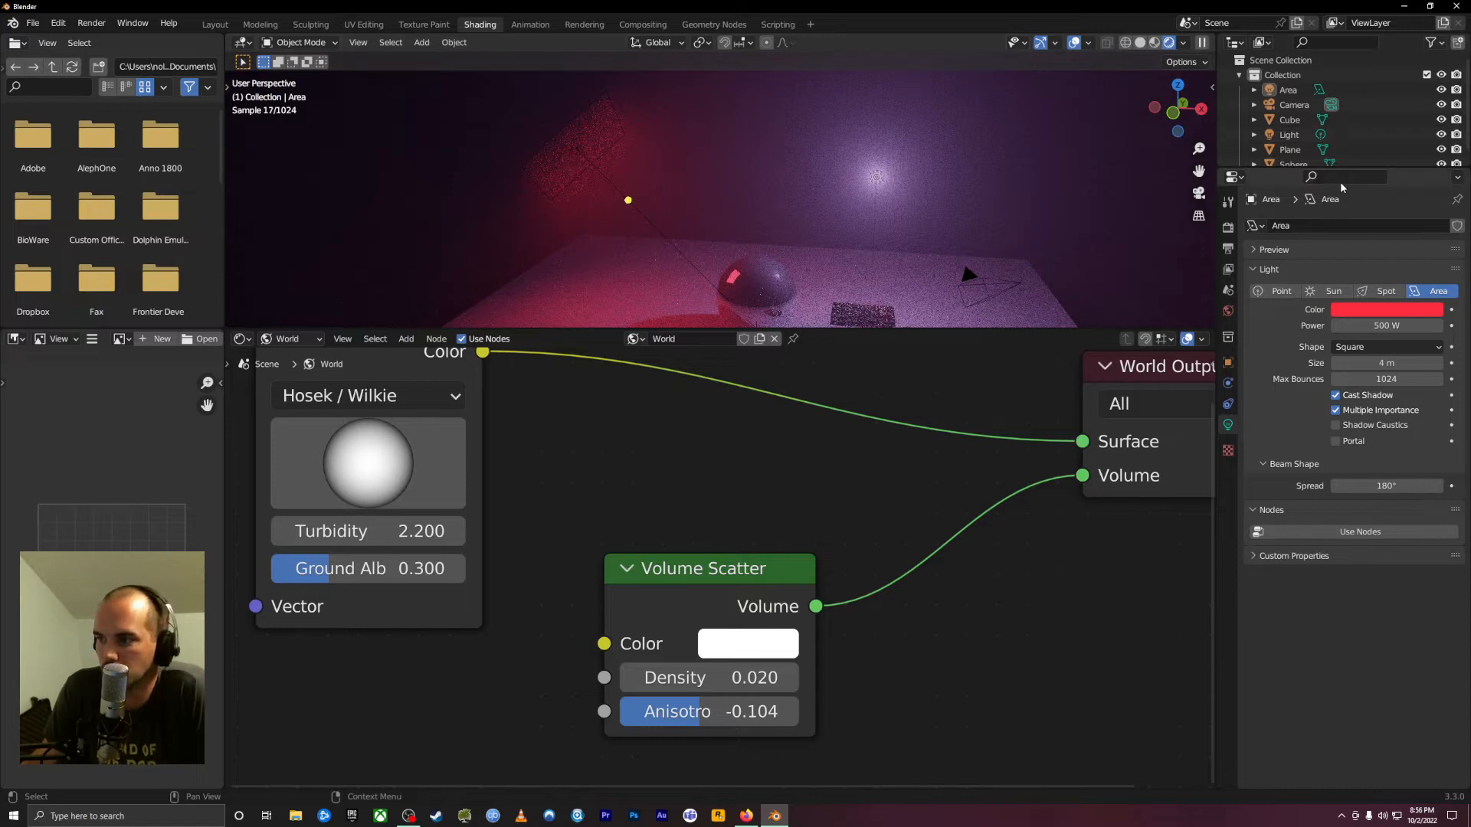
left_click_drag(1350, 167, 1348, 307)
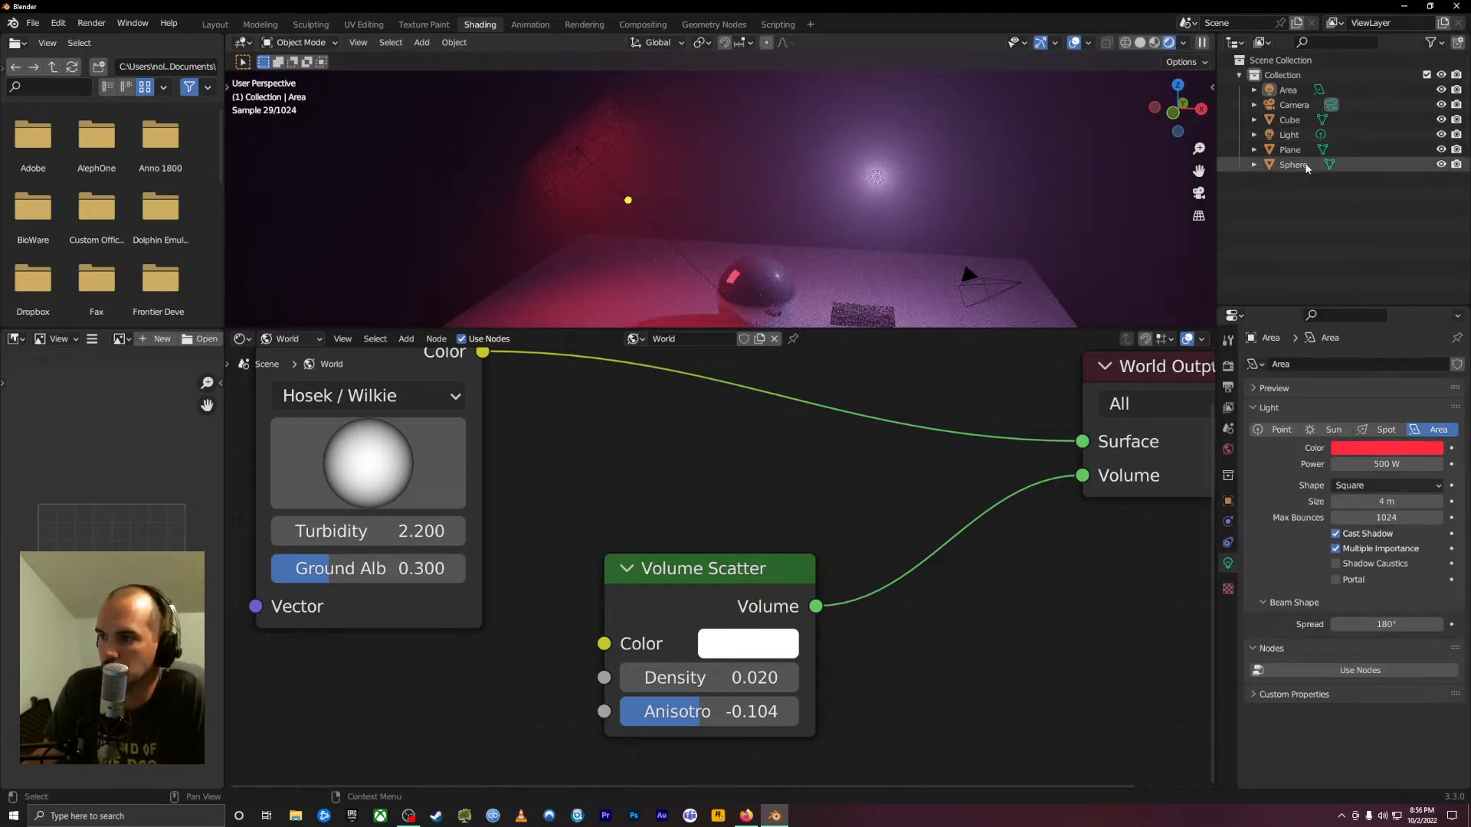
left_click(1304, 92)
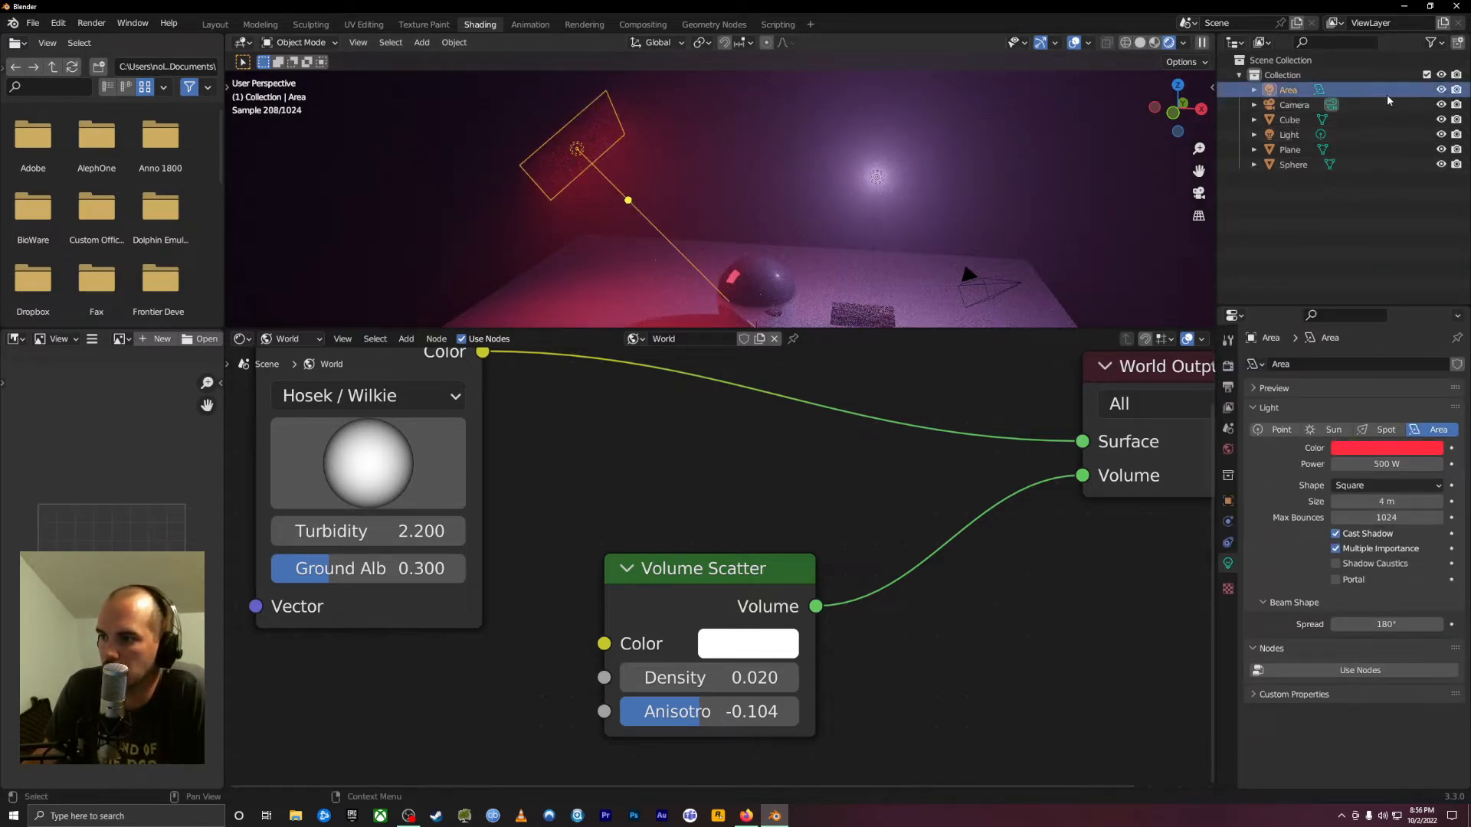
left_click(1441, 90)
Add a new mesh plane and move it up into the air above the floor, on the side of the sphere away from the point light
middle_click_drag(700, 200, 682, 225)
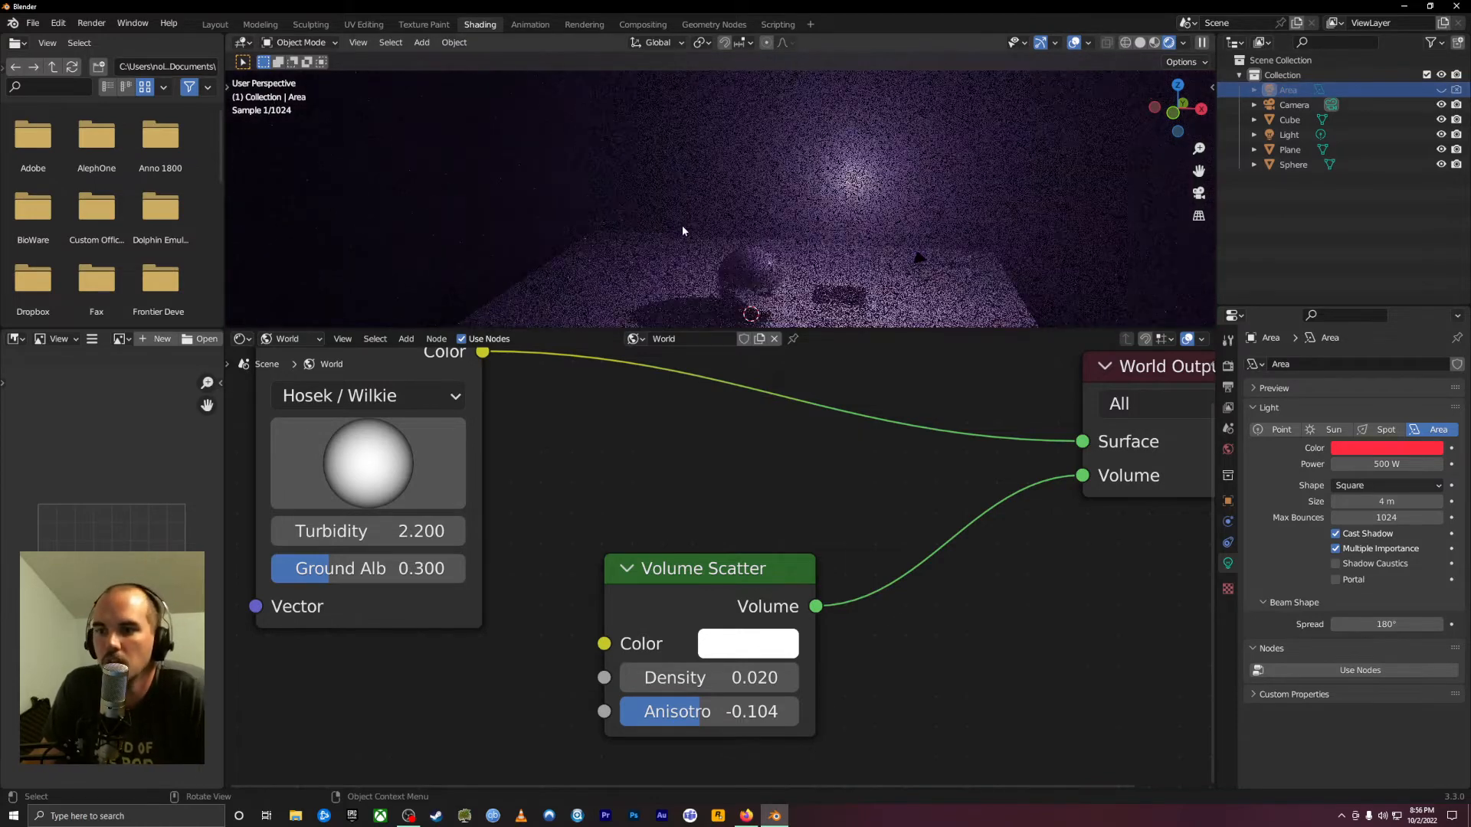
key("Home")
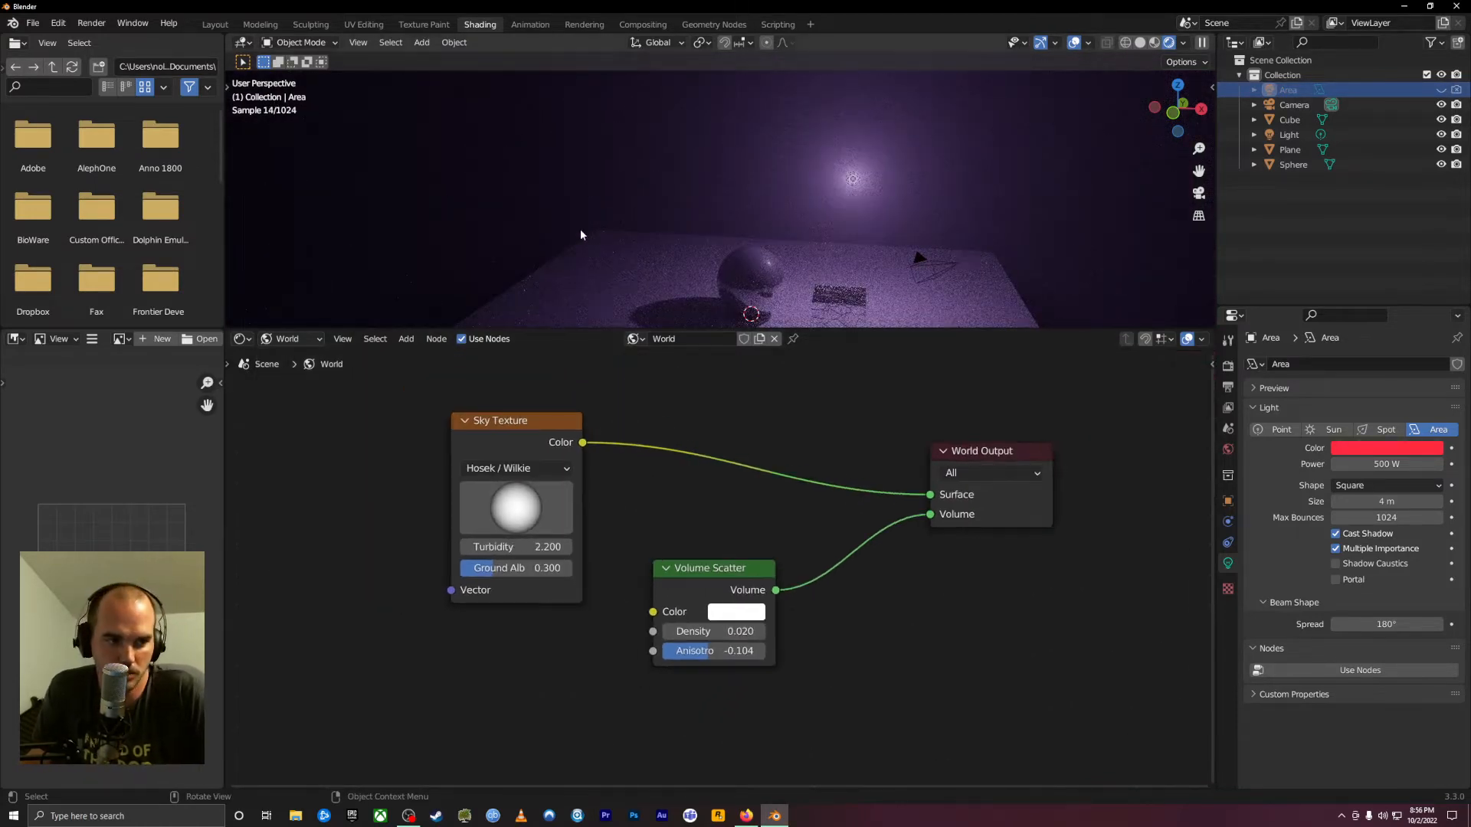
key("shift+a")
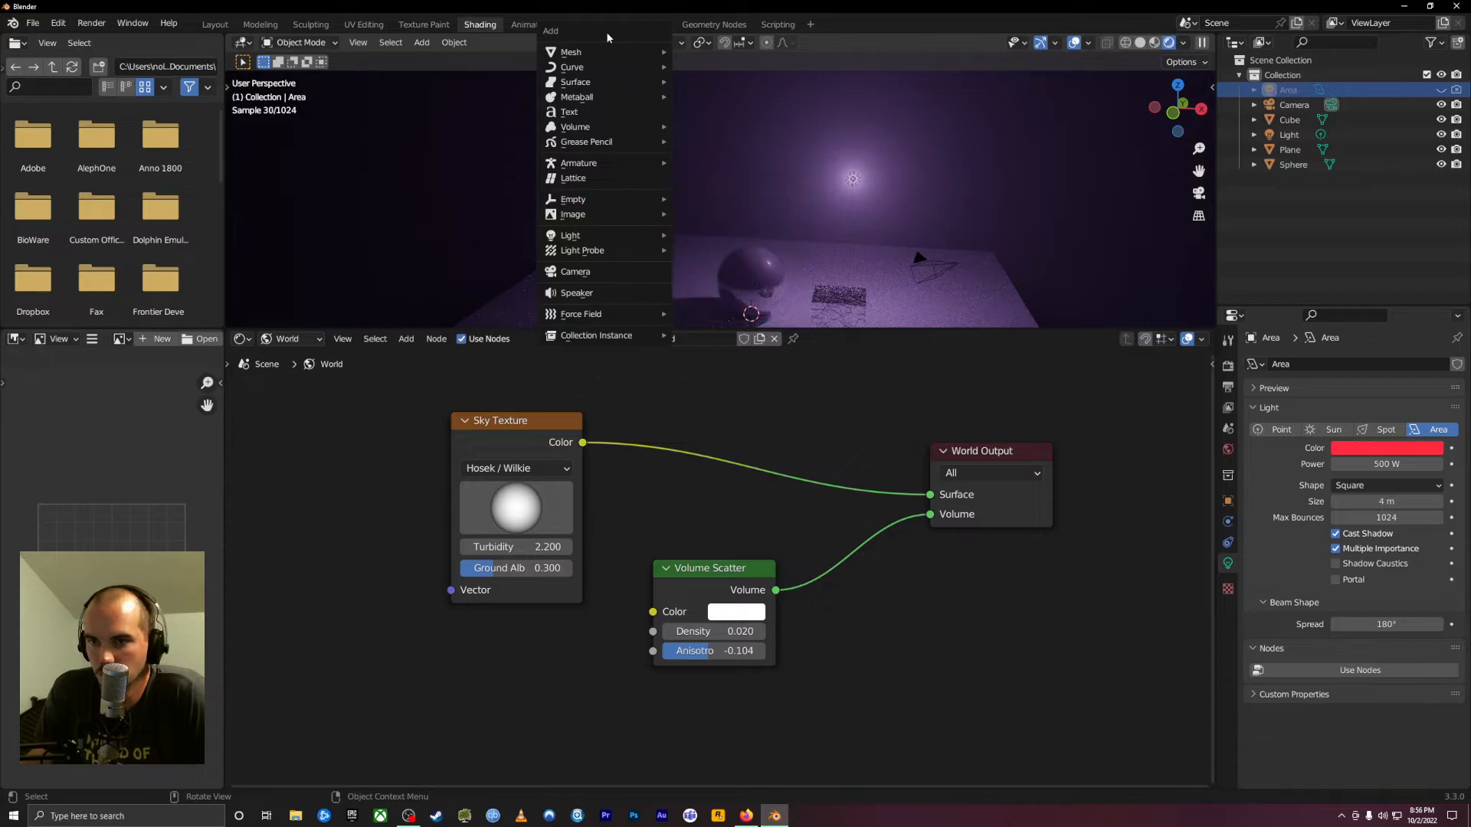
mouse_move(651, 52)
left_click(707, 54)
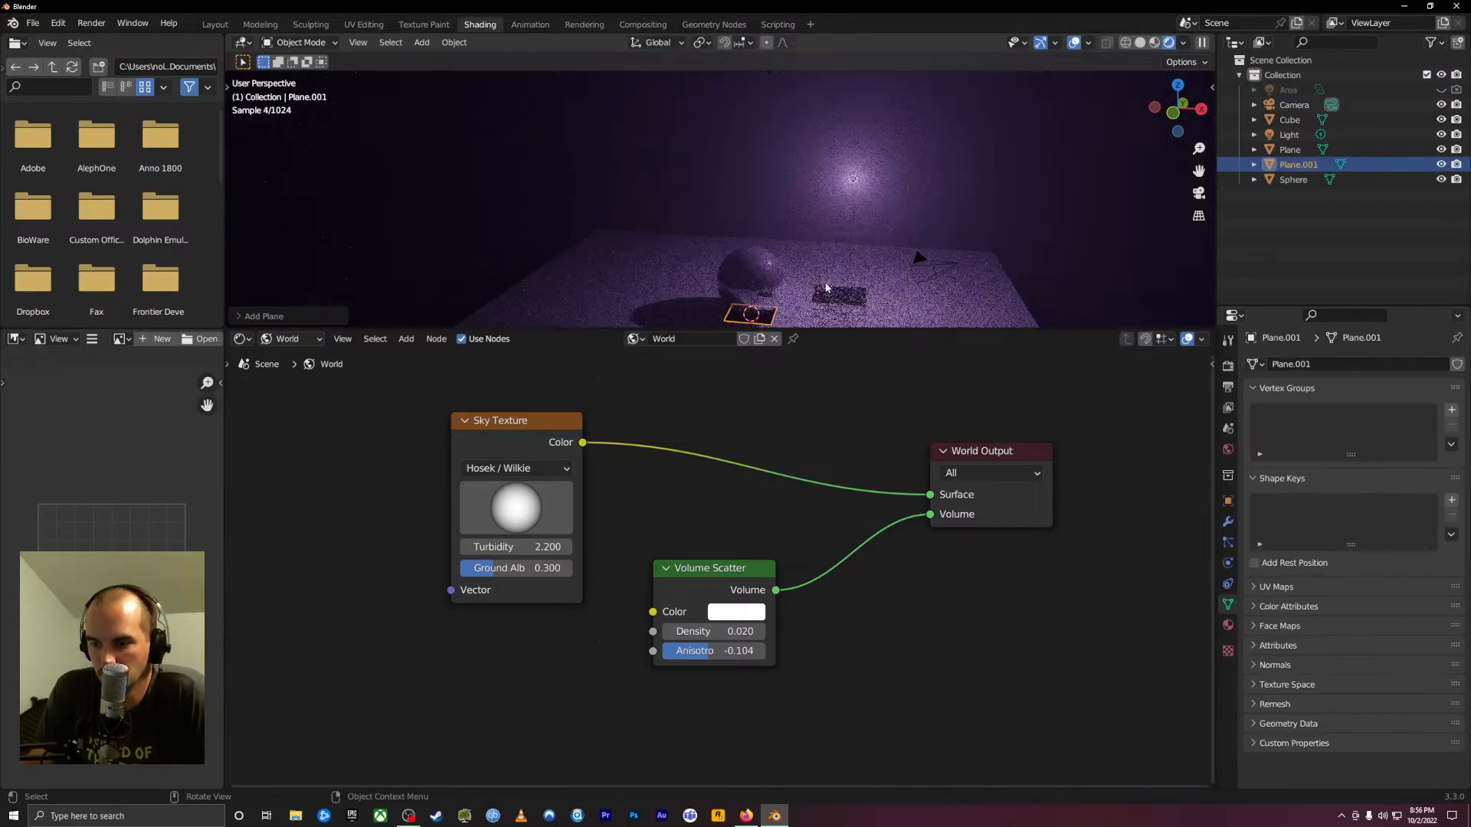
key("g")
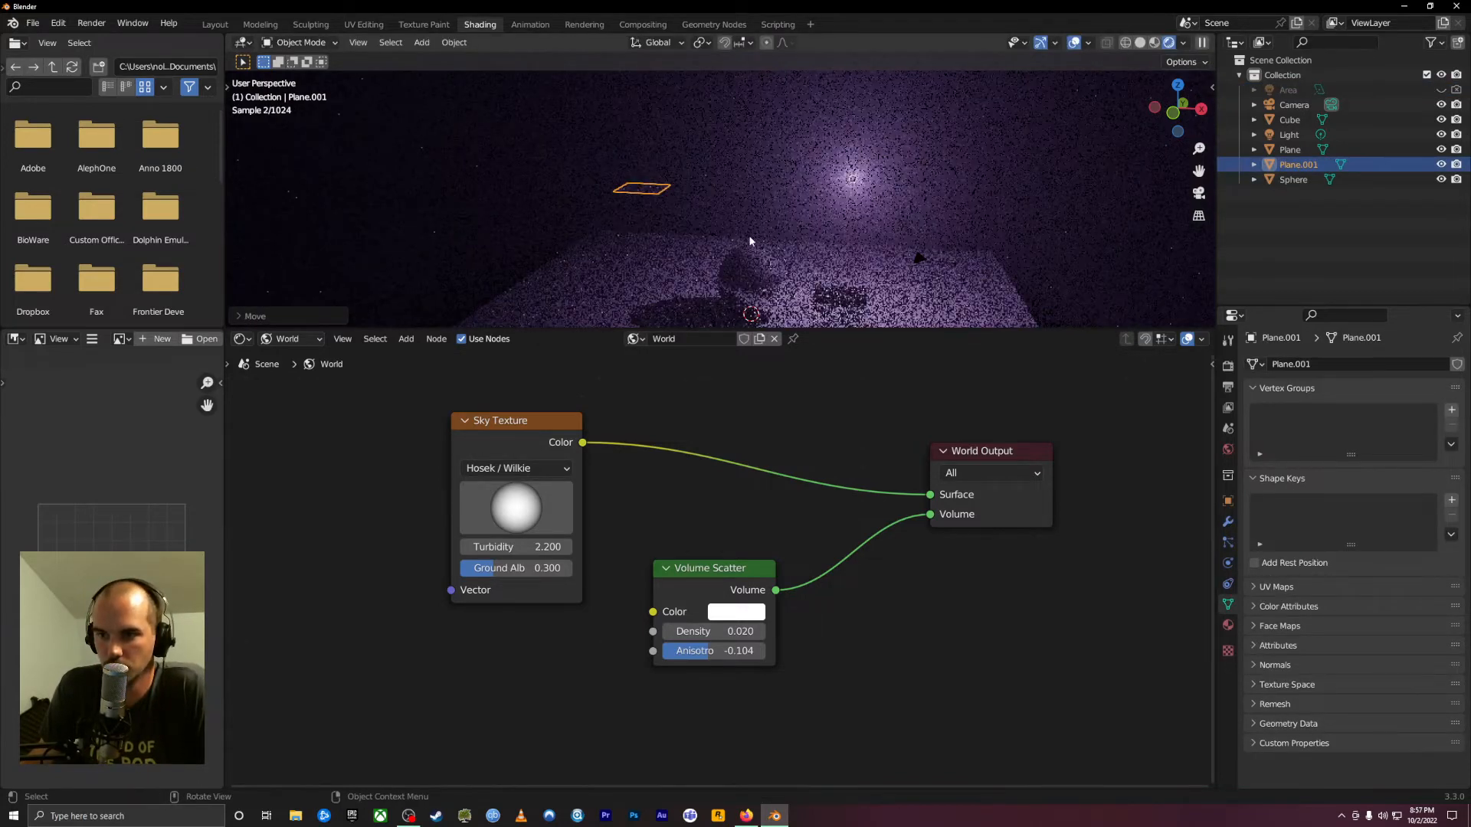
Tilt the small plane above the sphere by rotating it freehand
left_click(799, 267)
key("r")
left_click(799, 175)
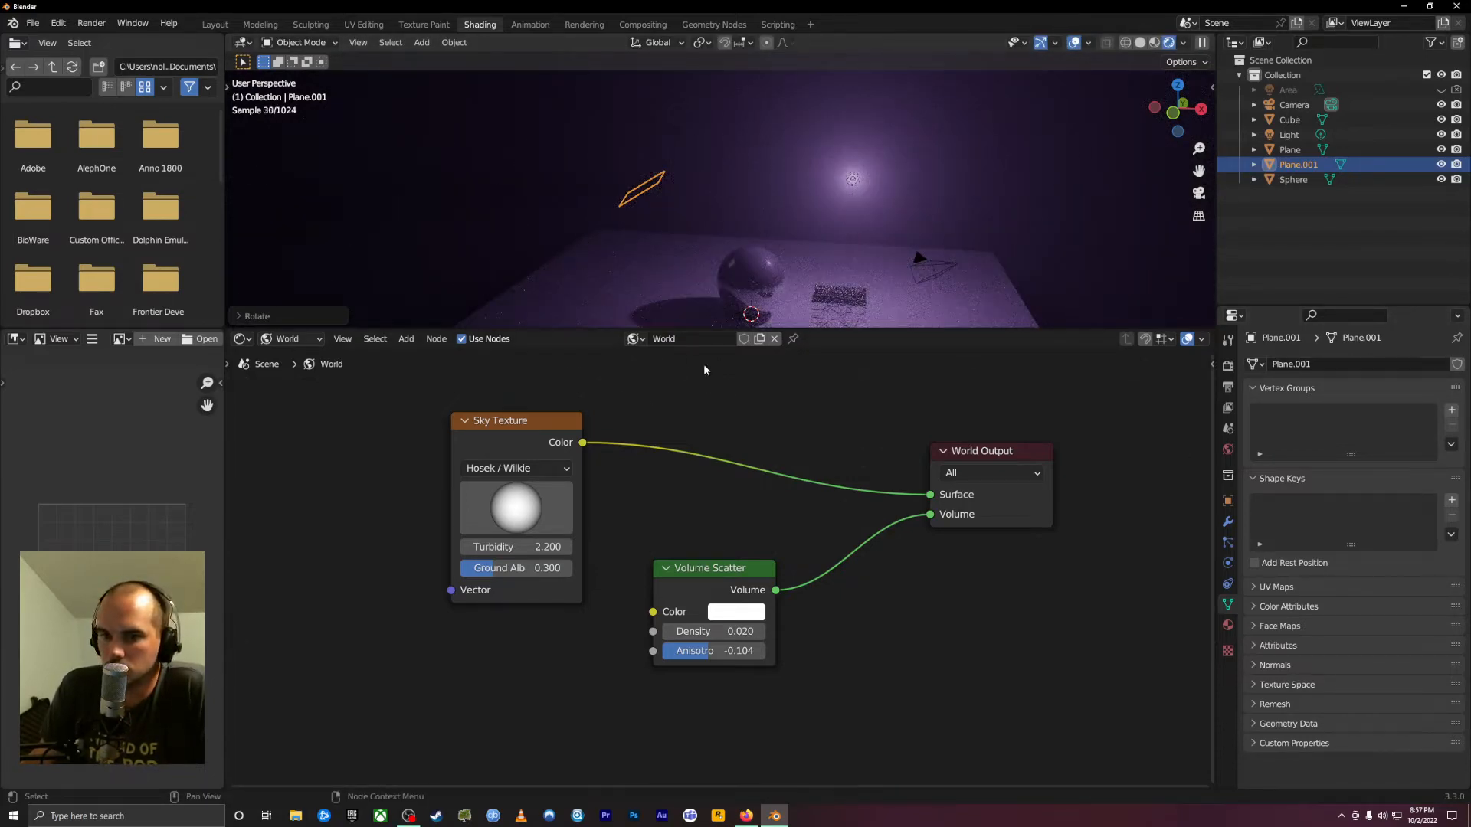
Give the tilted plane a new object material, replacing its Principled BSDF with an Emission shader connected to the output's Surface
left_click(295, 338)
left_click(291, 357)
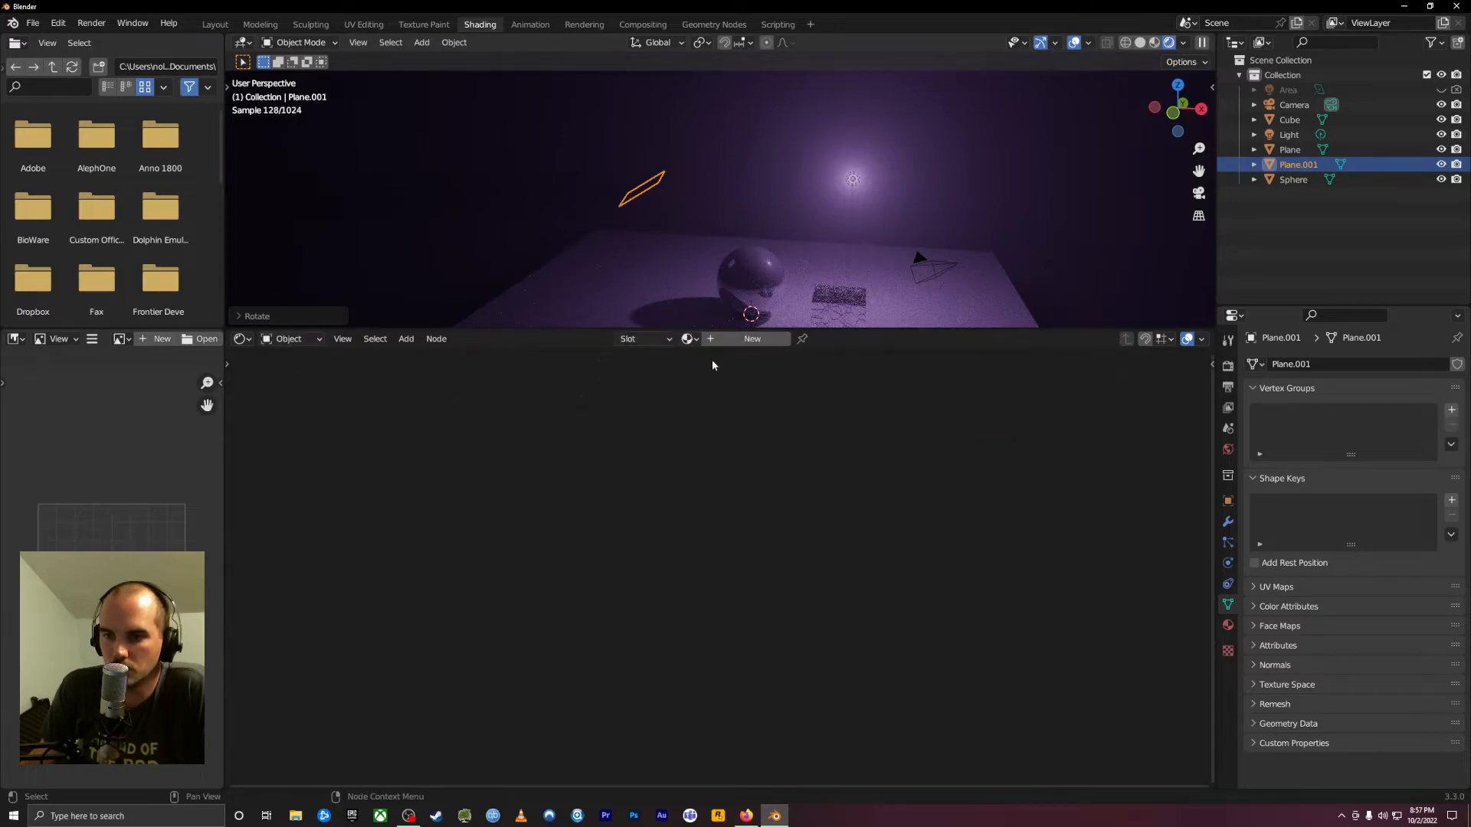
left_click(600, 478)
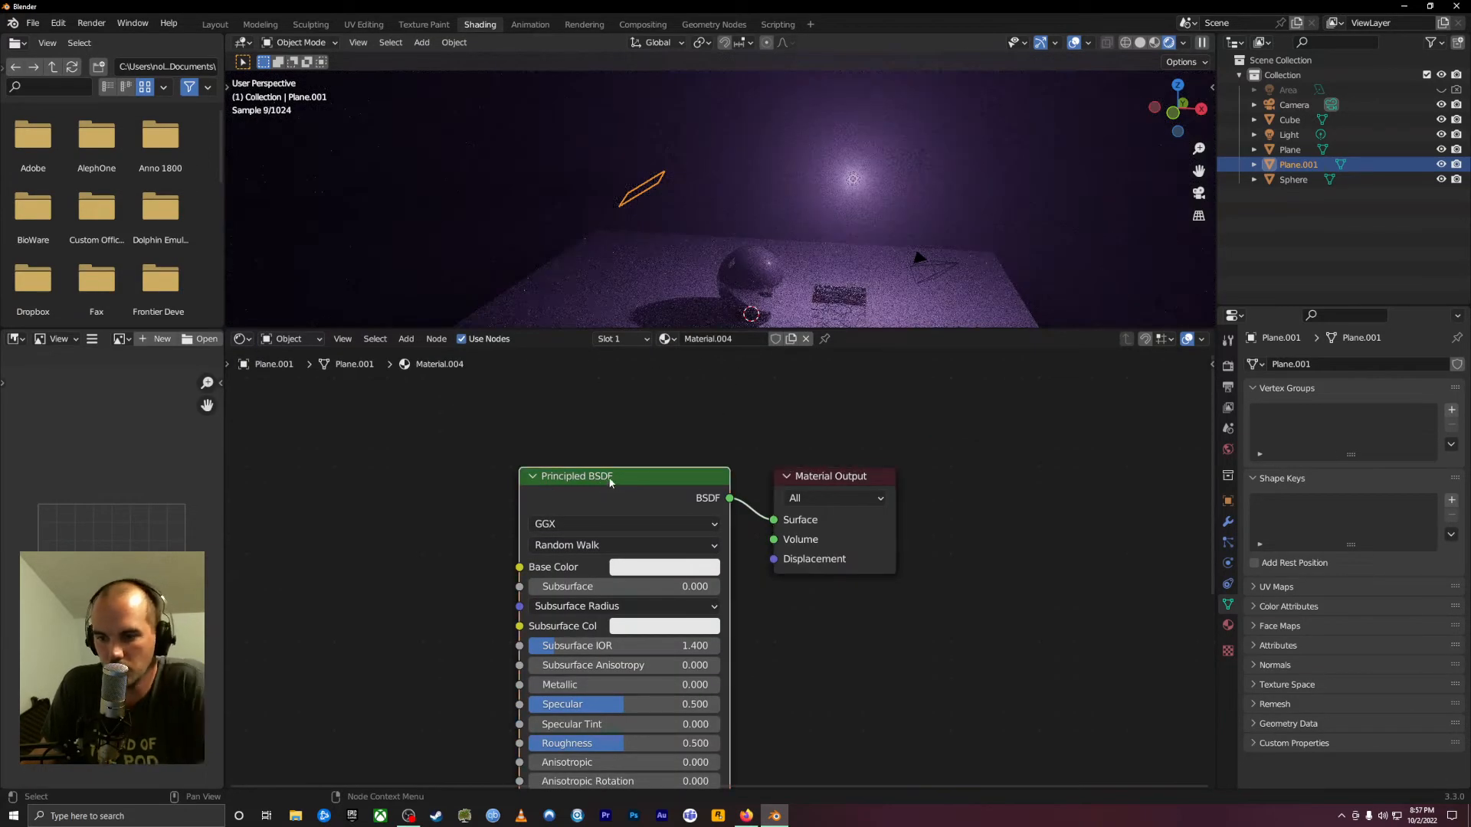
key("x")
key("shift+a")
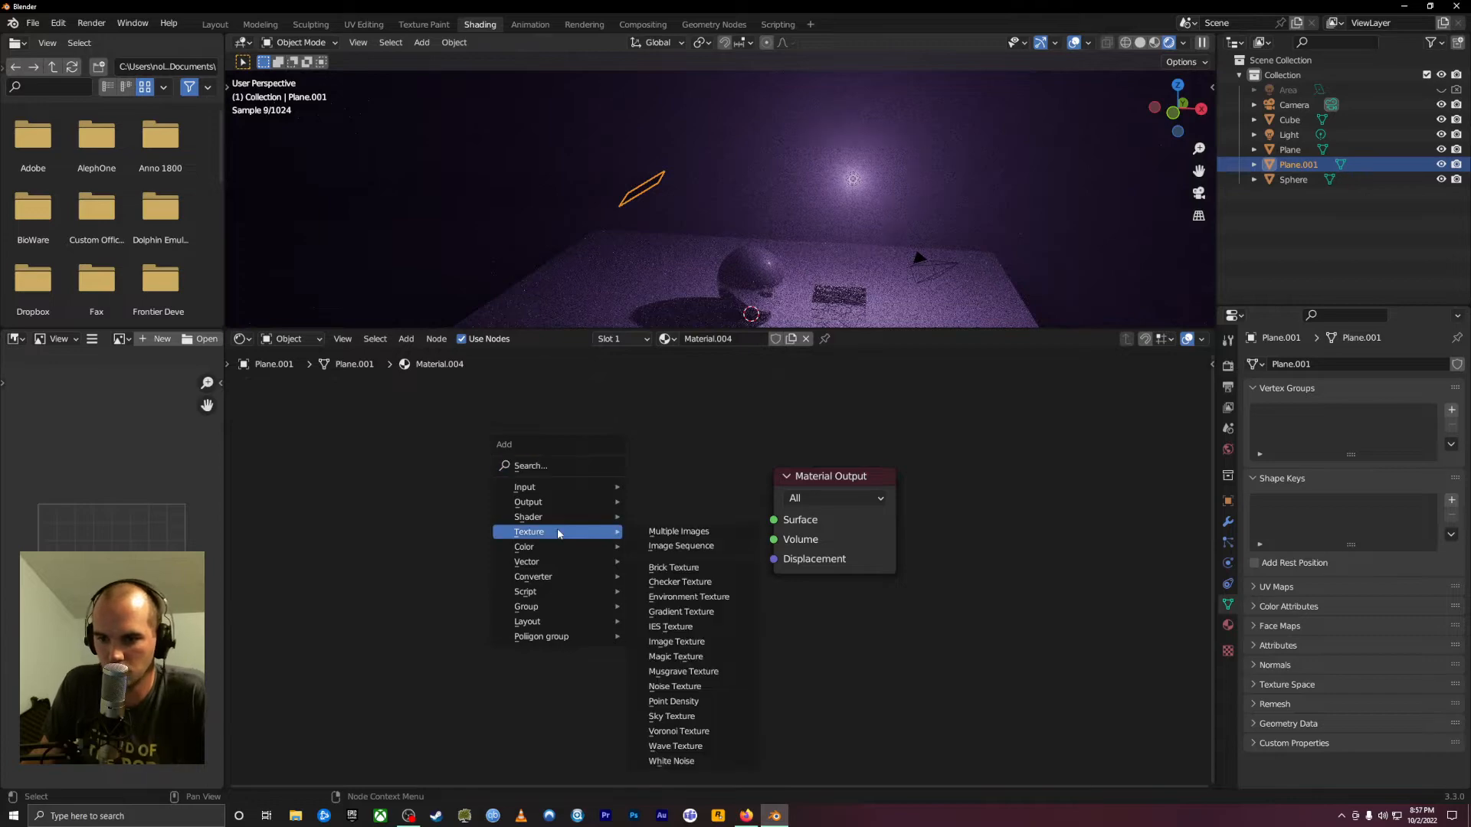
mouse_move(563, 517)
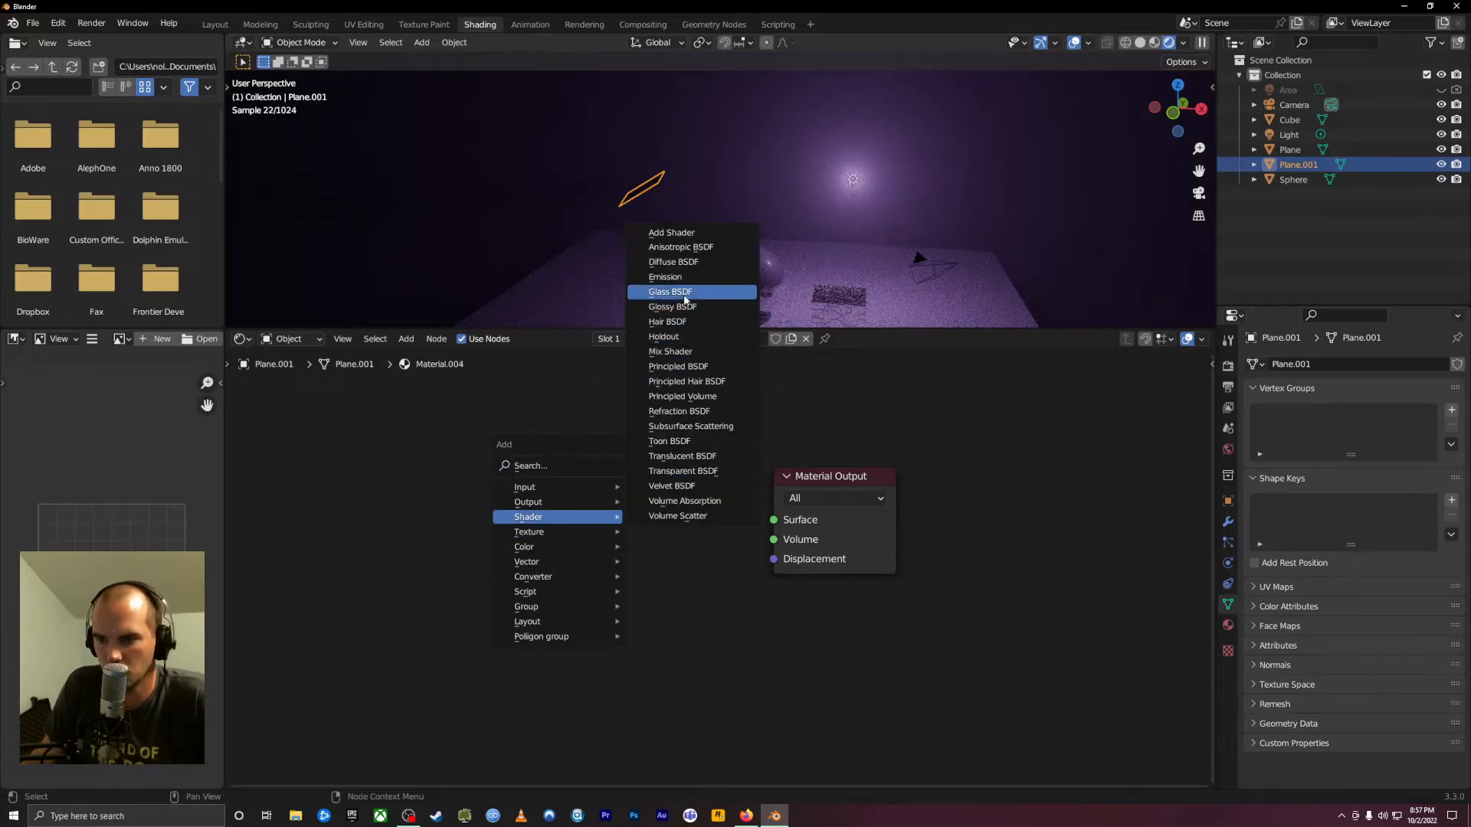
left_click(665, 276)
left_click(534, 517)
left_click_drag(656, 542, 774, 521)
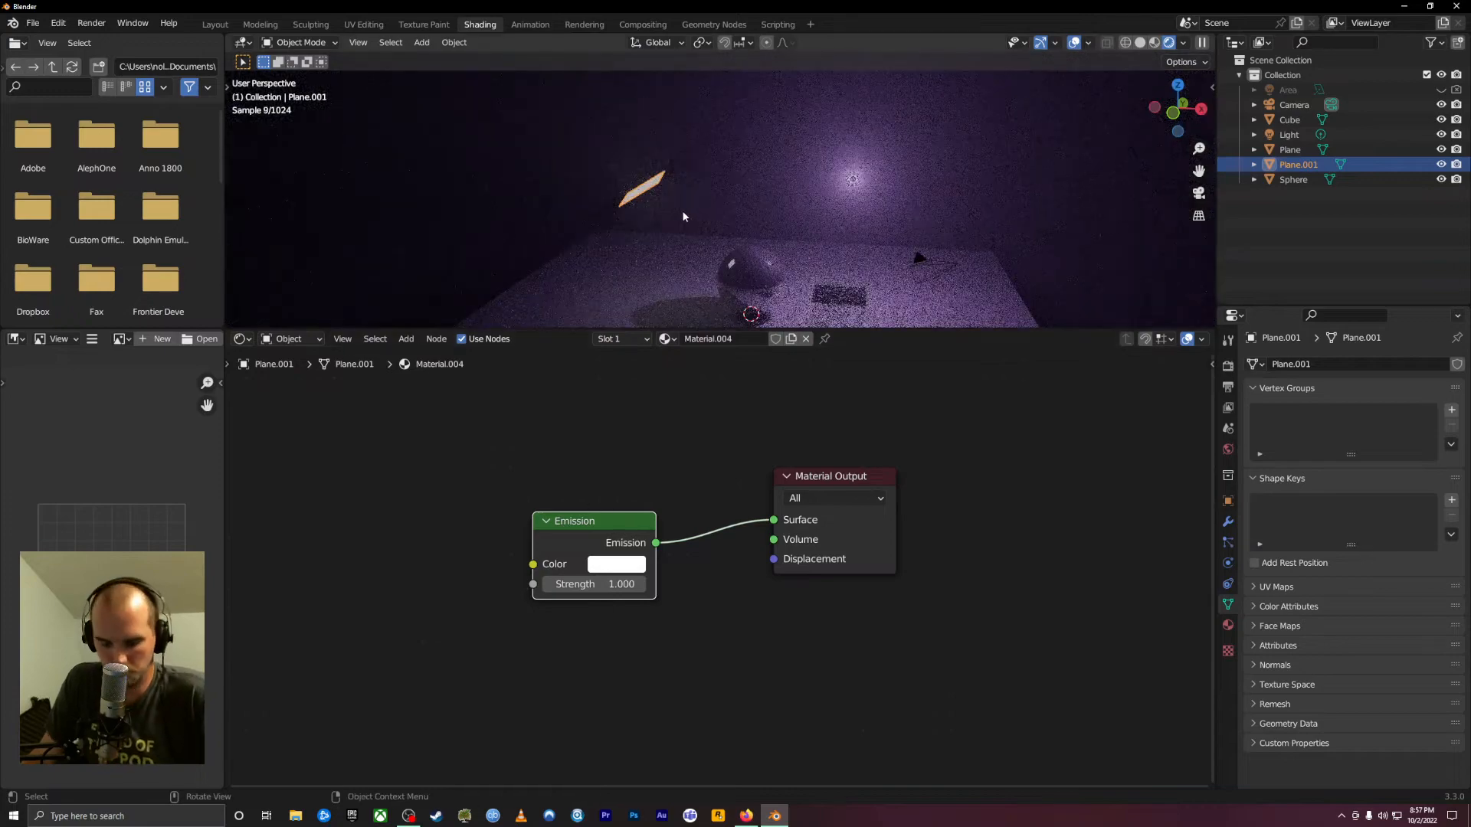
Scale the emissive plane up several times and move it to a new position above the sphere
key("s")
left_click(753, 252)
middle_click_drag(752, 252, 582, 264)
key("g")
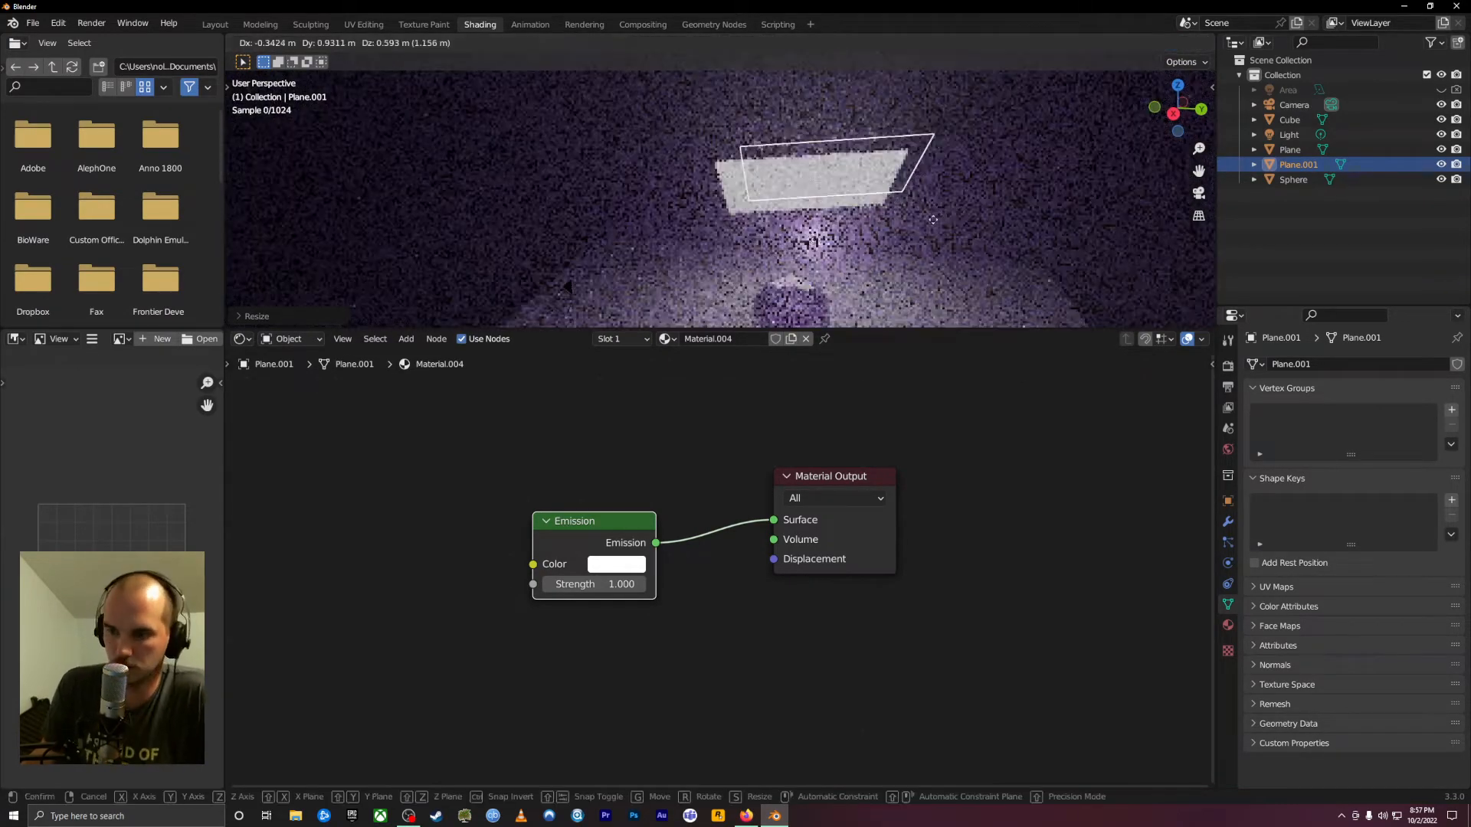
left_click(981, 218)
Rotate the enlarged emissive plane so it slants toward the sphere and cube
middle_click_drag(984, 219, 343, 296)
key("r")
left_click(1023, 295)
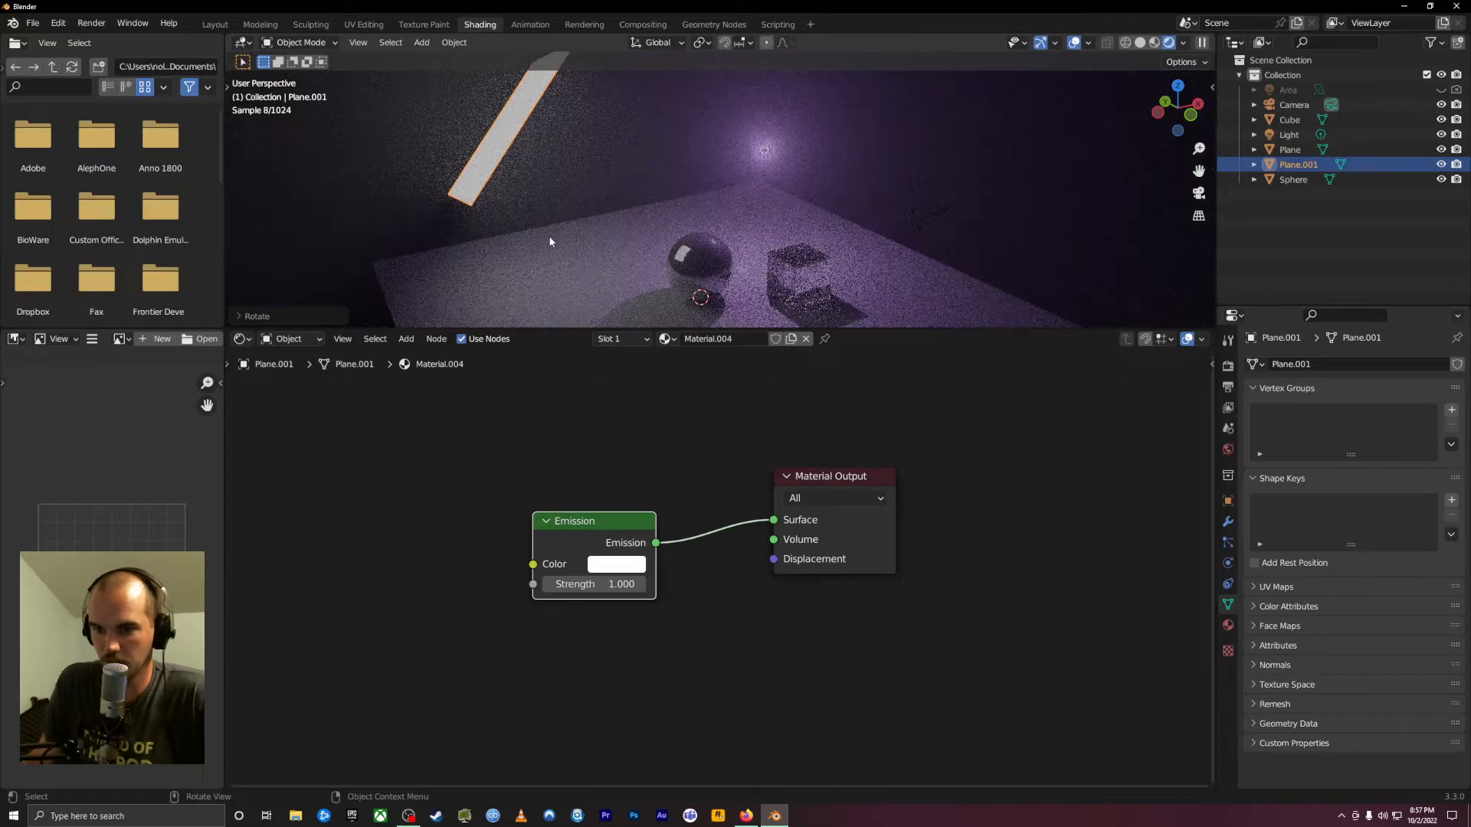
Raise the plane's Emission strength to 5.4 and change its emission color to magenta
left_click_drag(609, 584, 689, 584)
left_click(617, 564)
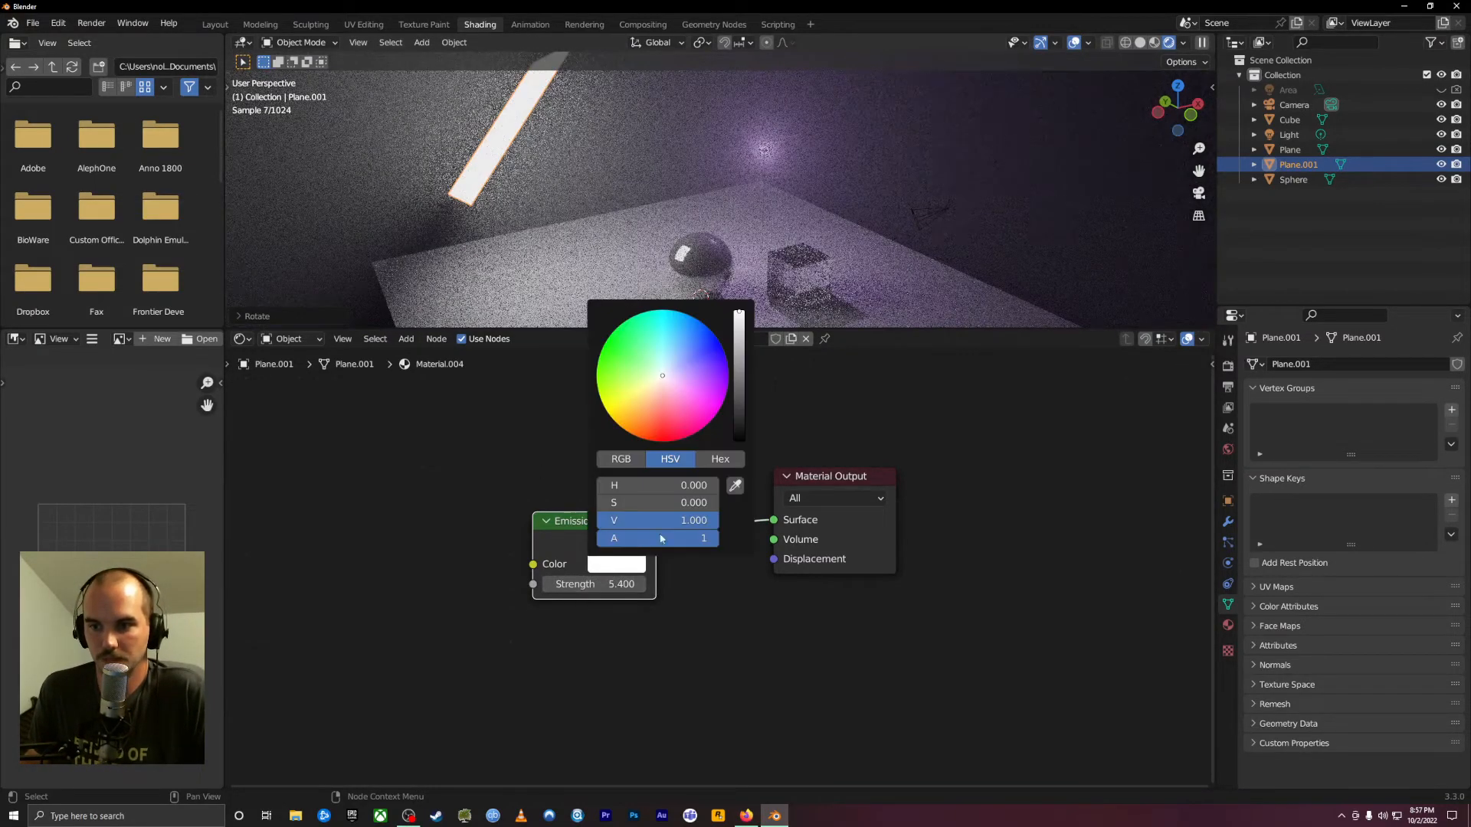
left_click_drag(686, 387, 704, 402)
middle_click_drag(897, 249, 838, 231)
left_click(879, 187)
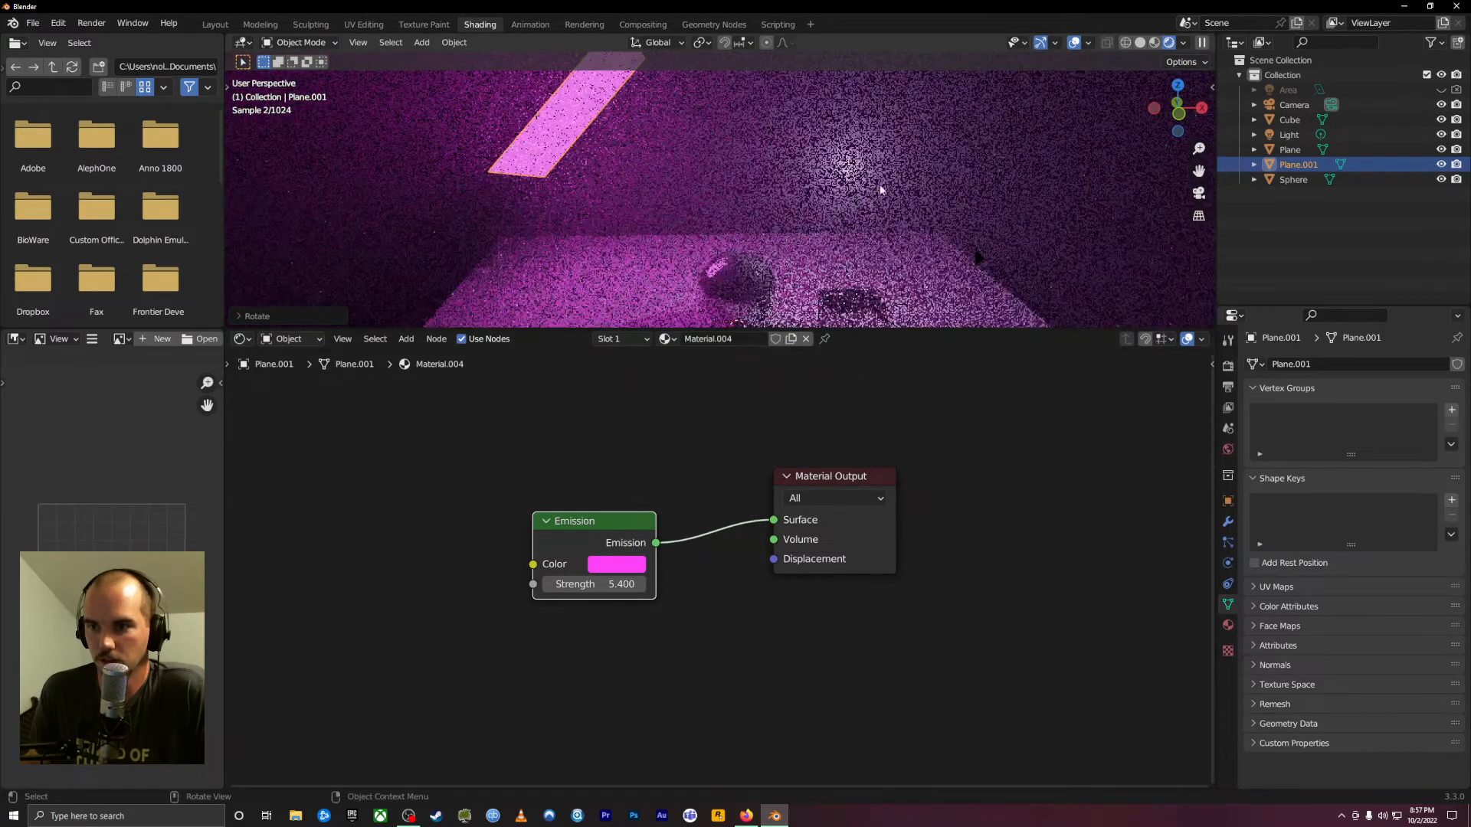
Change the plane's emission color to a pinkish red
left_click(609, 568)
left_click_drag(665, 406, 667, 423)
left_click(968, 492)
Add a Voronoi Texture to the plane's material and connect its Color output to the Emission node's Color input
middle_click_drag(697, 182, 563, 181)
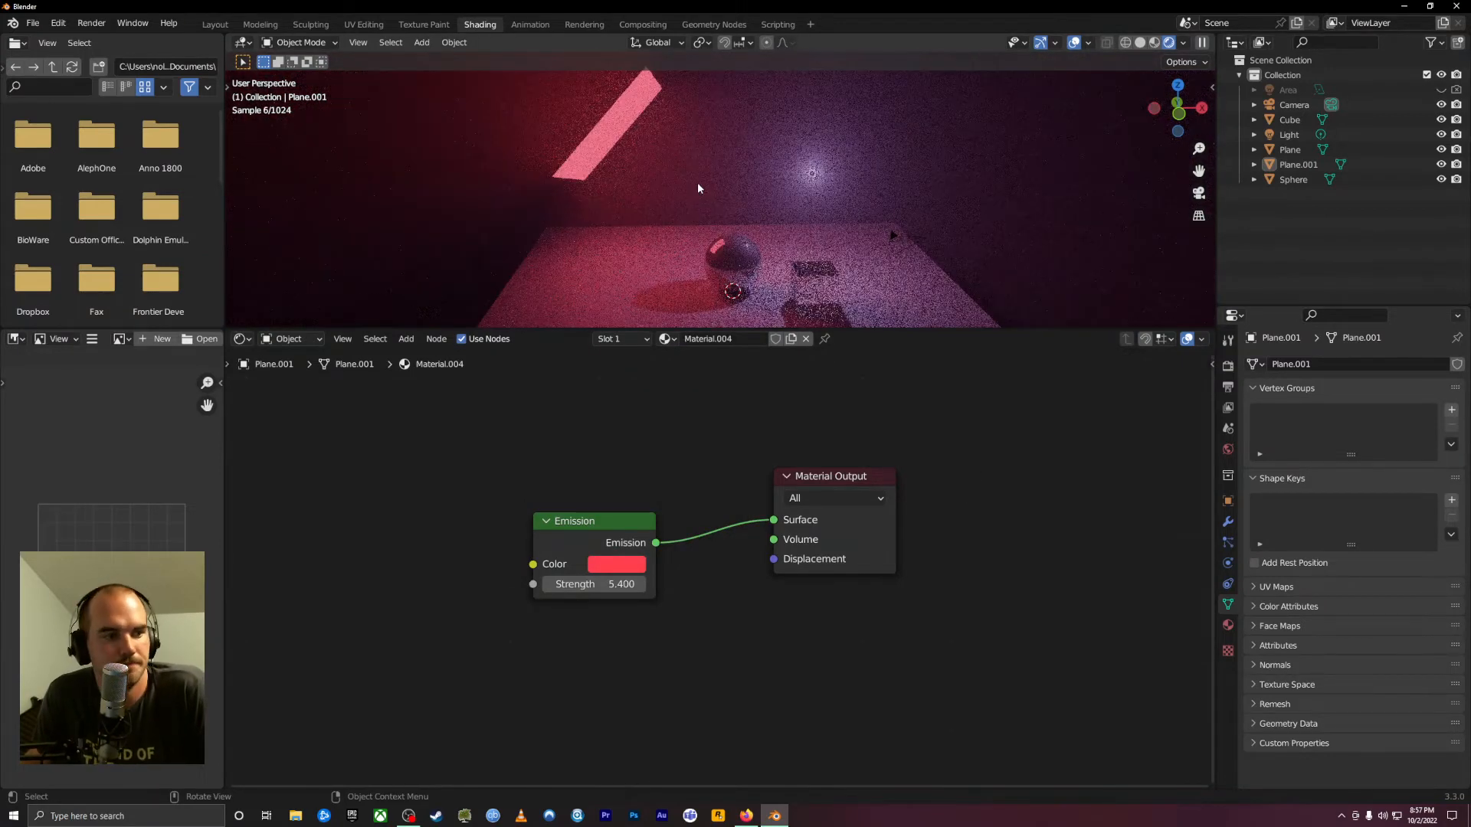
left_click(573, 157)
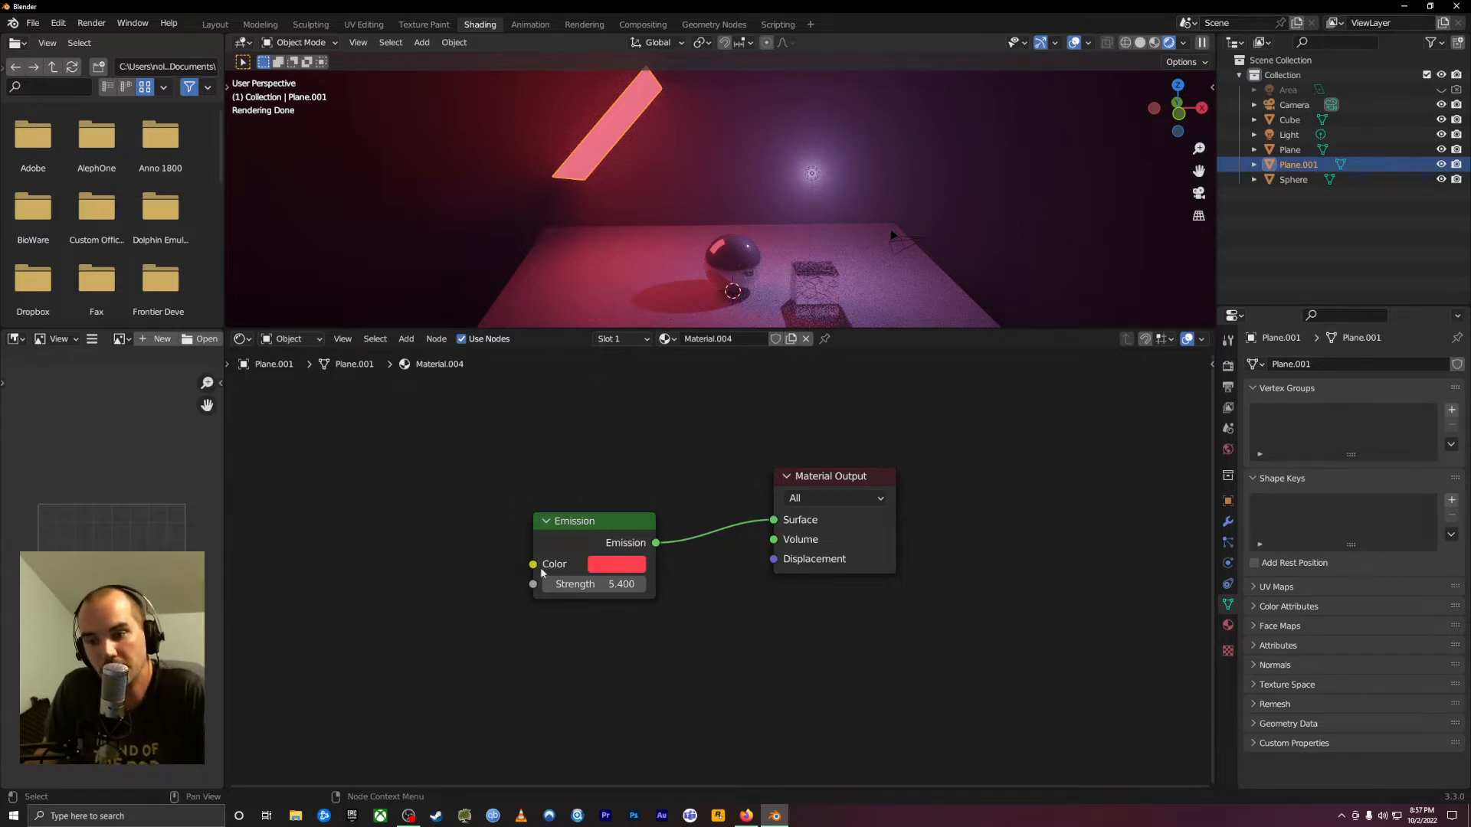
left_click_drag(542, 573, 564, 581)
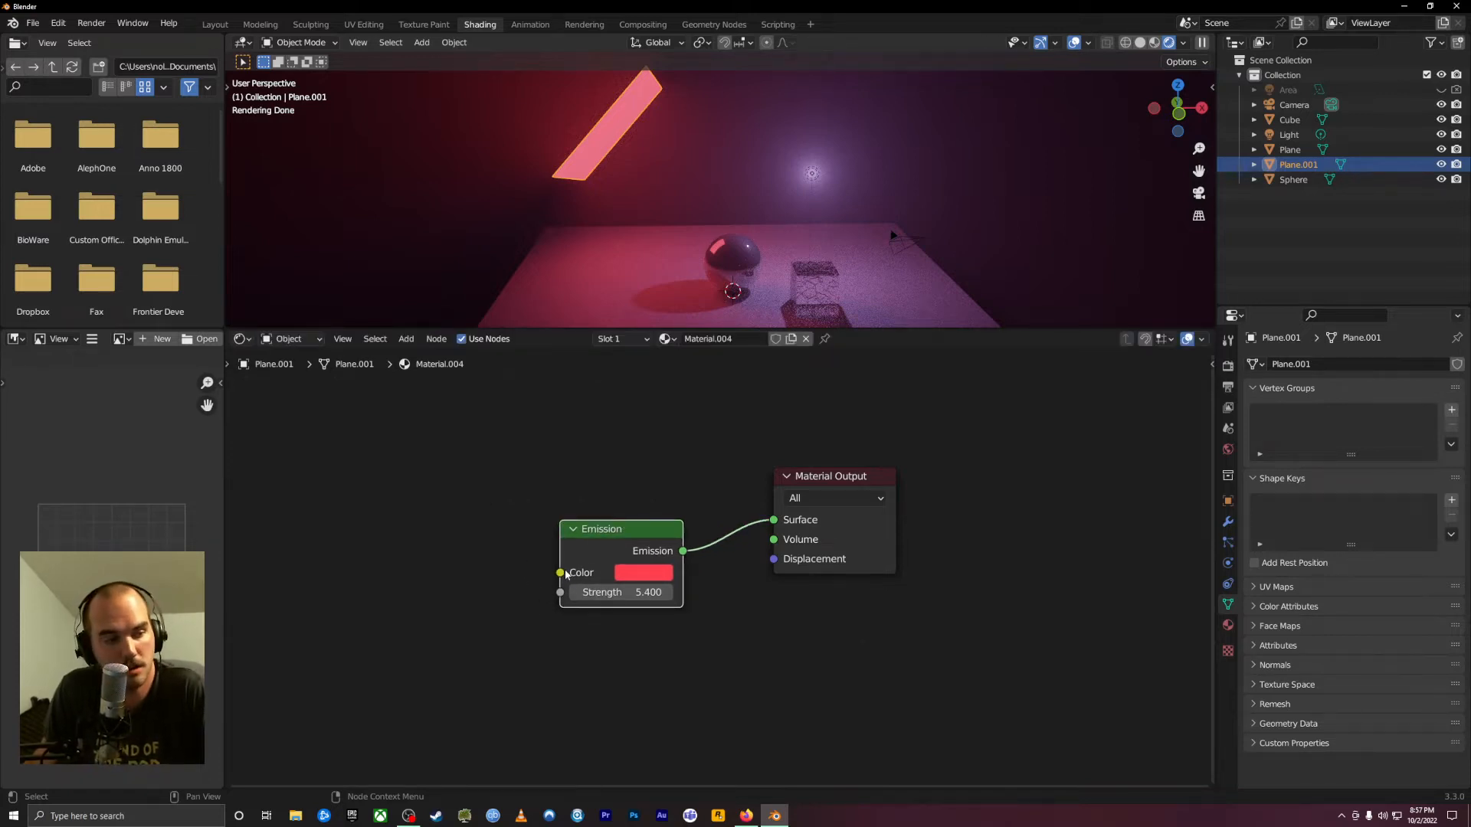
left_click(381, 542)
key("shift+a")
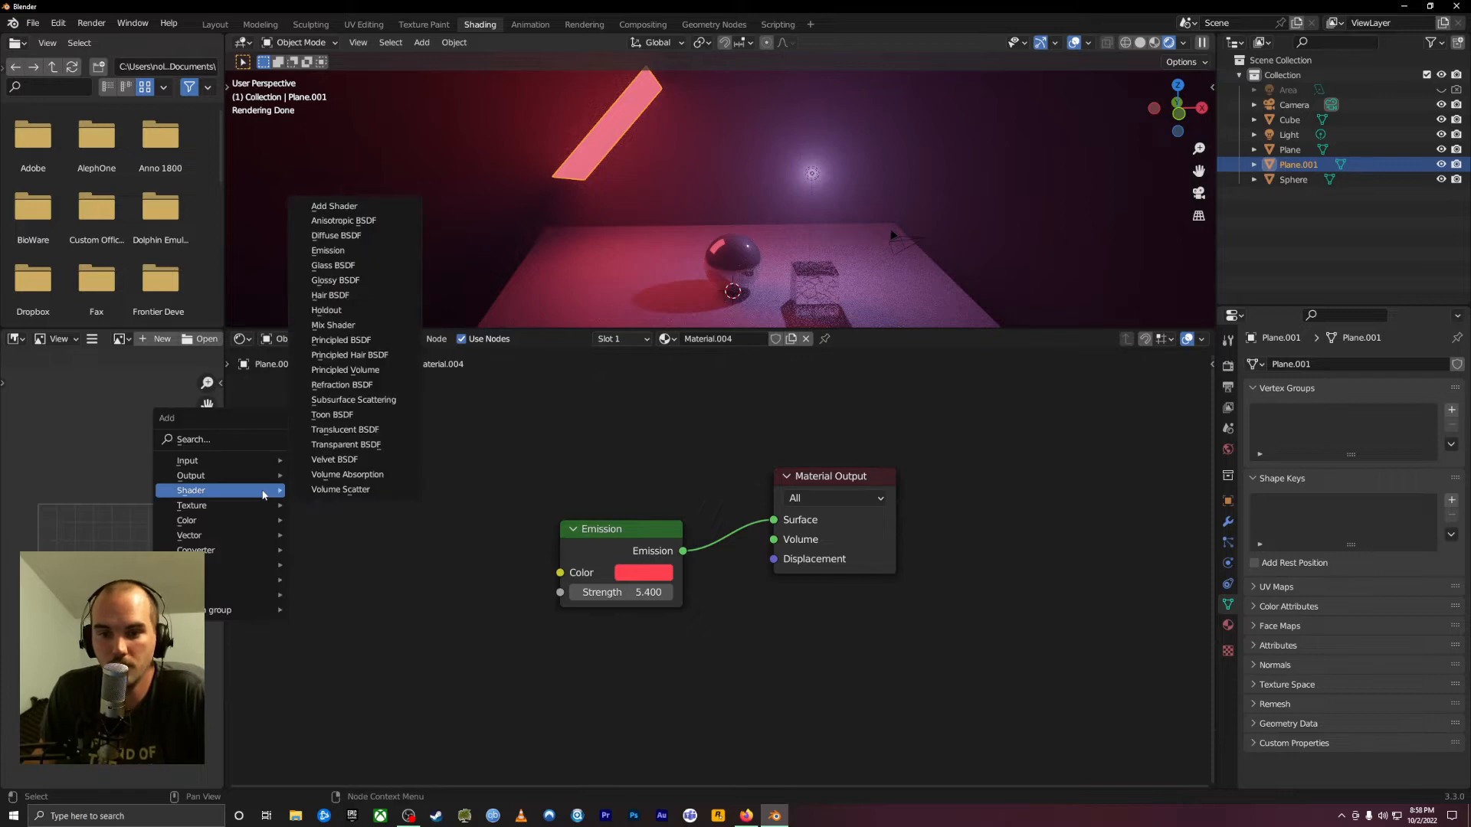
mouse_move(239, 510)
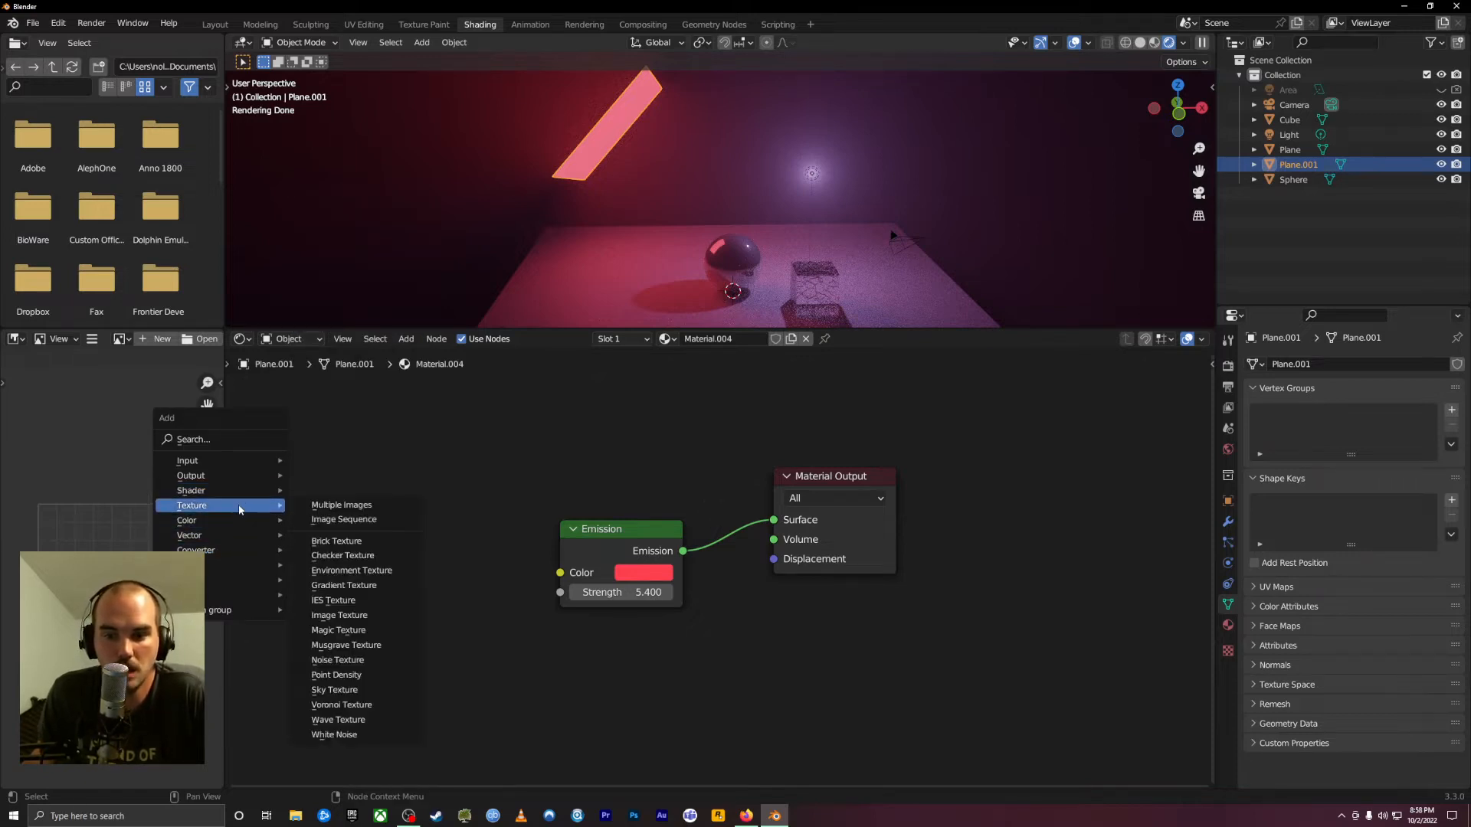
left_click(341, 704)
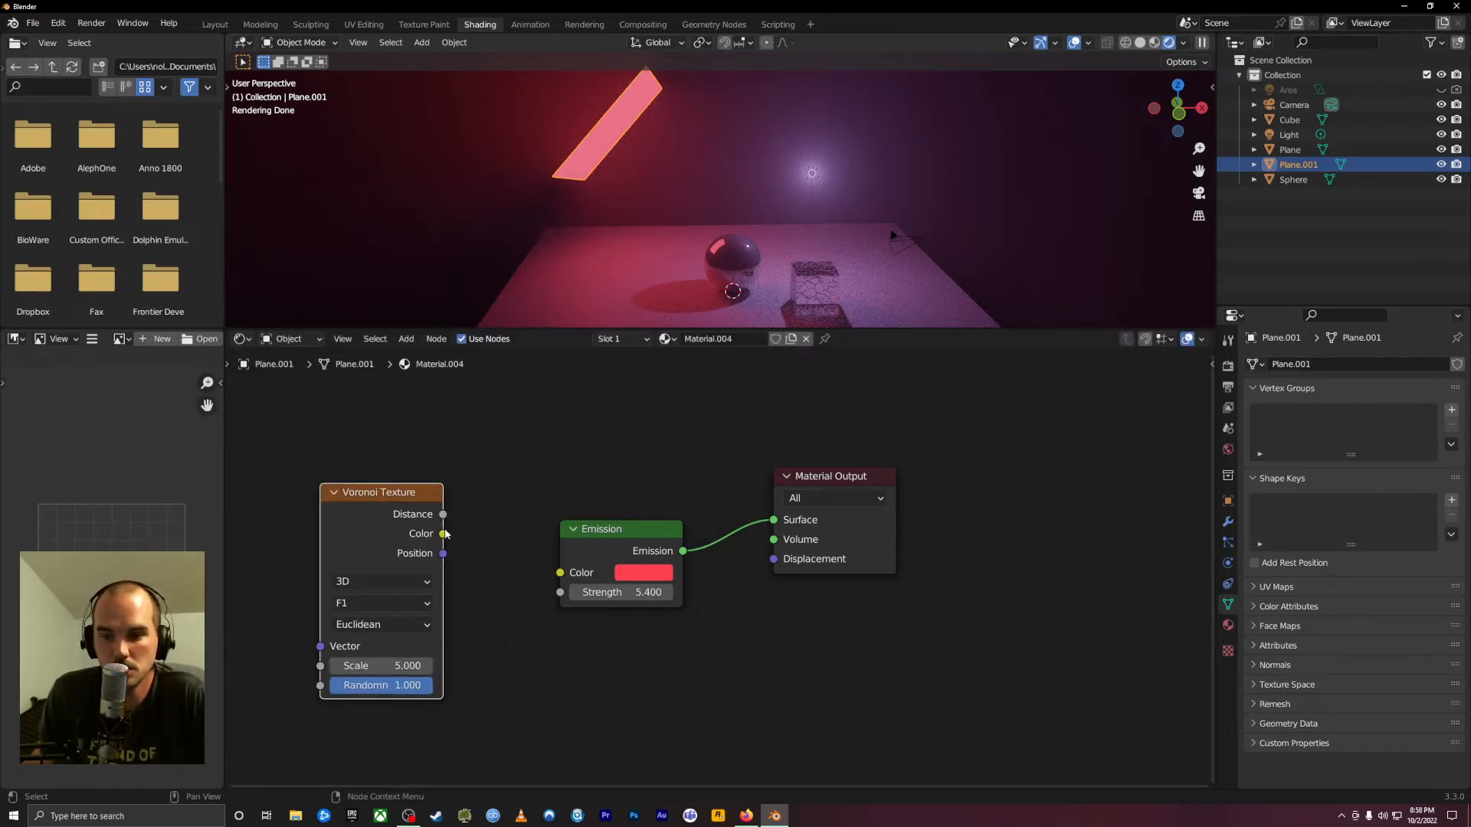
left_click_drag(445, 534, 560, 573)
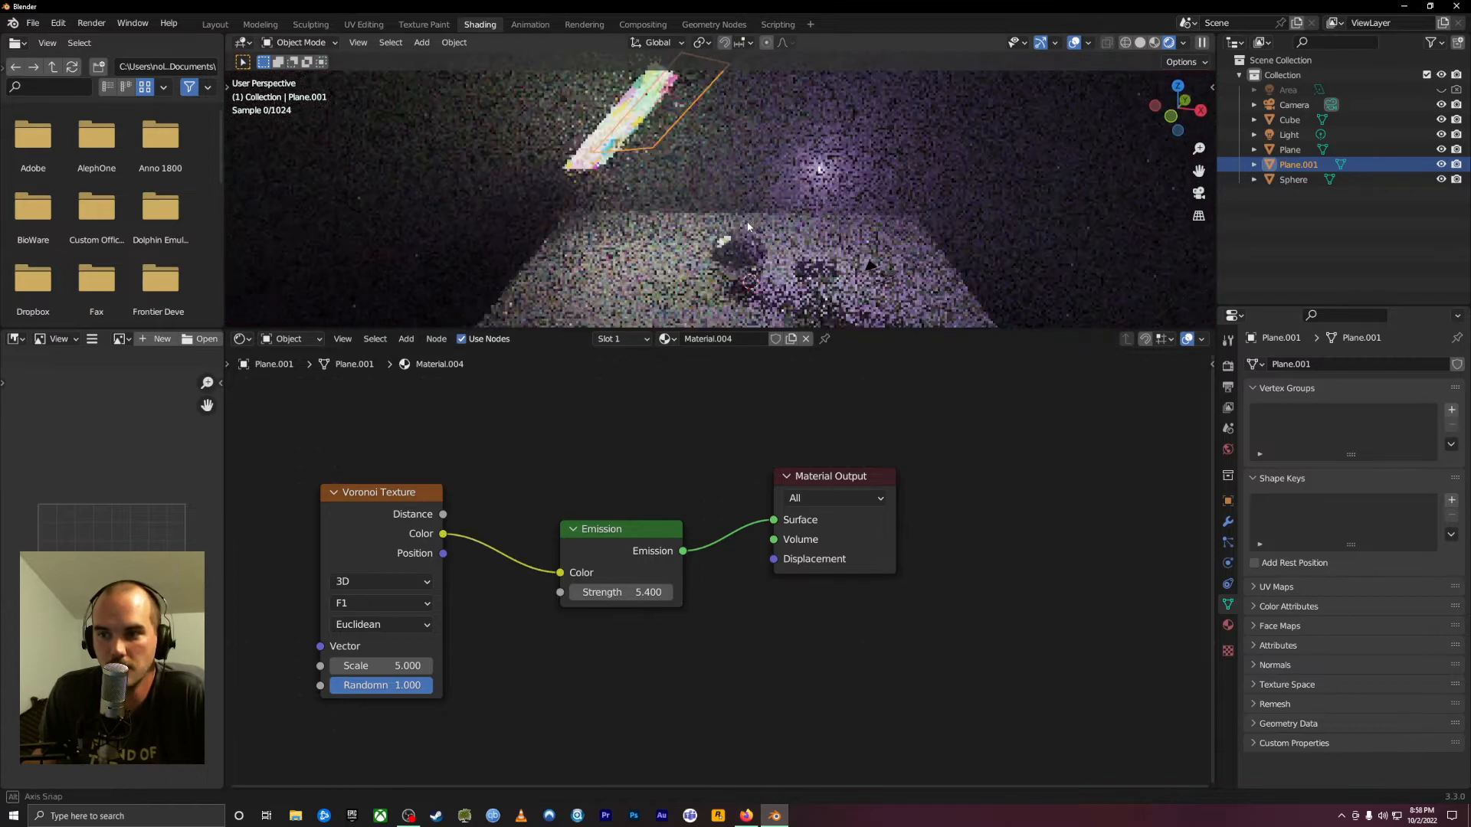
Increase the Emission strength to 10.6 and move the Voronoi Texture node farther from the Emission node
middle_click_drag(747, 227, 794, 108)
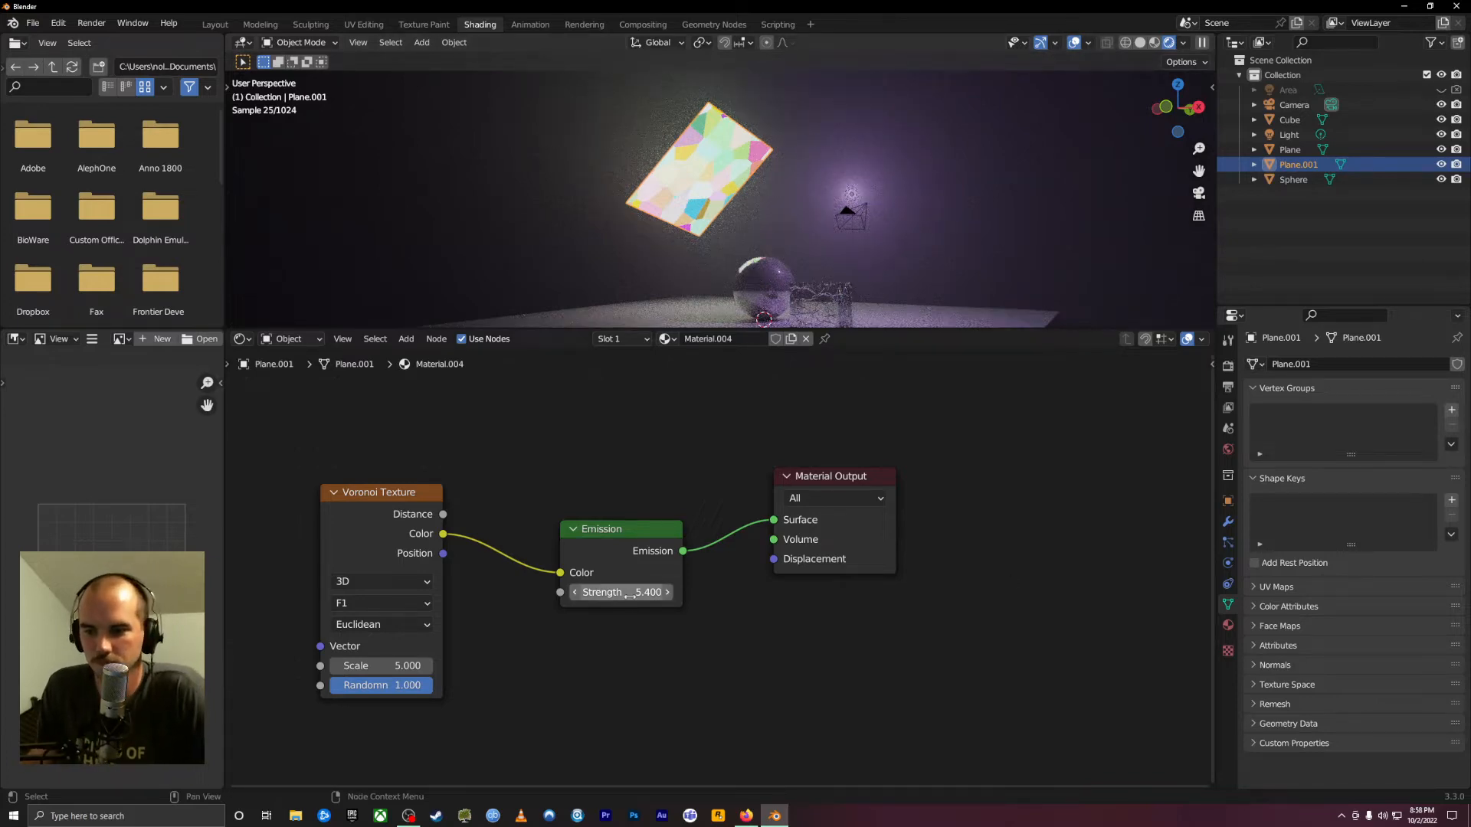
left_click_drag(606, 592, 667, 592)
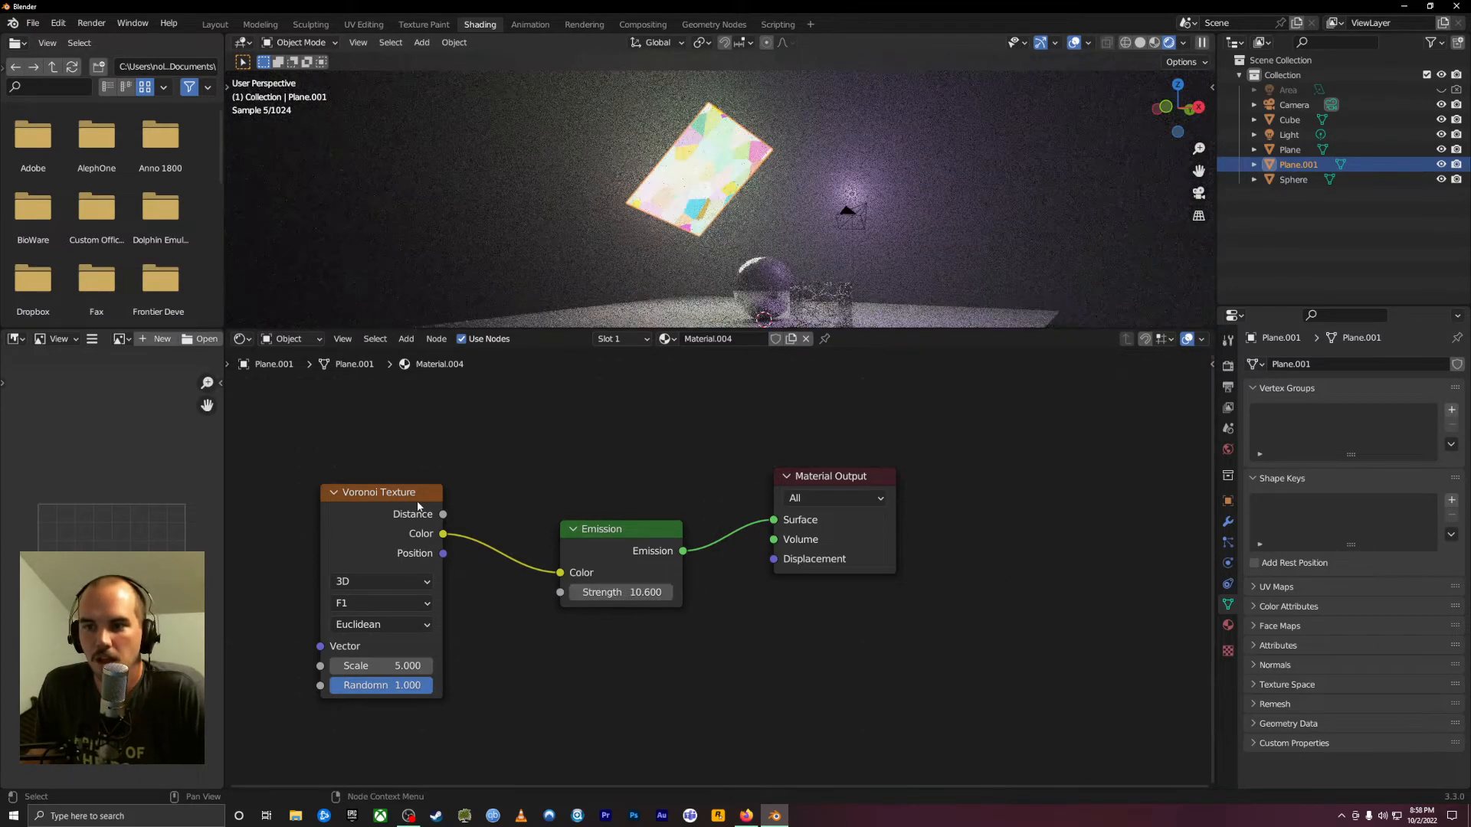
left_click_drag(384, 495, 340, 475)
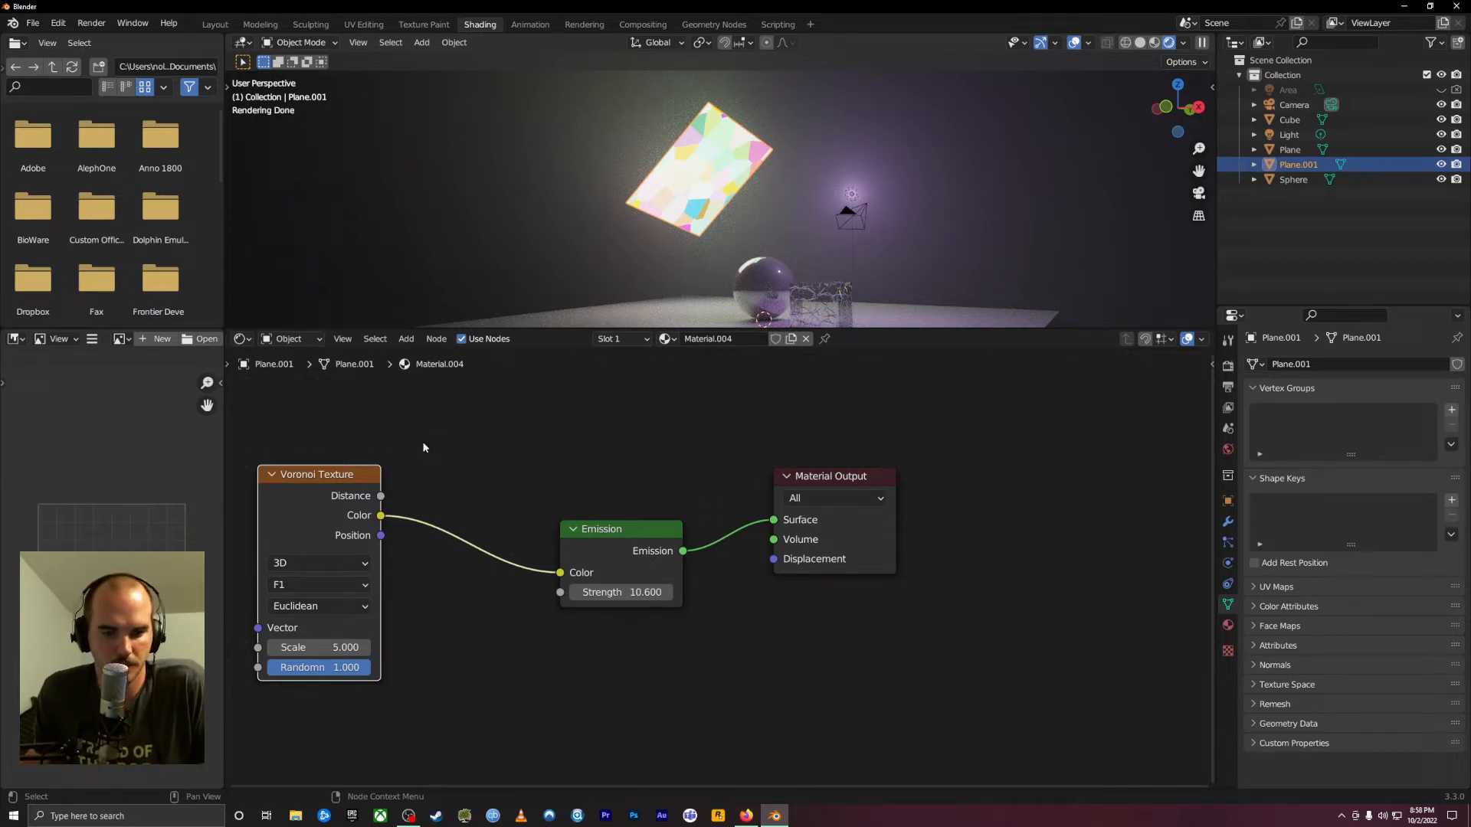
left_click(608, 529)
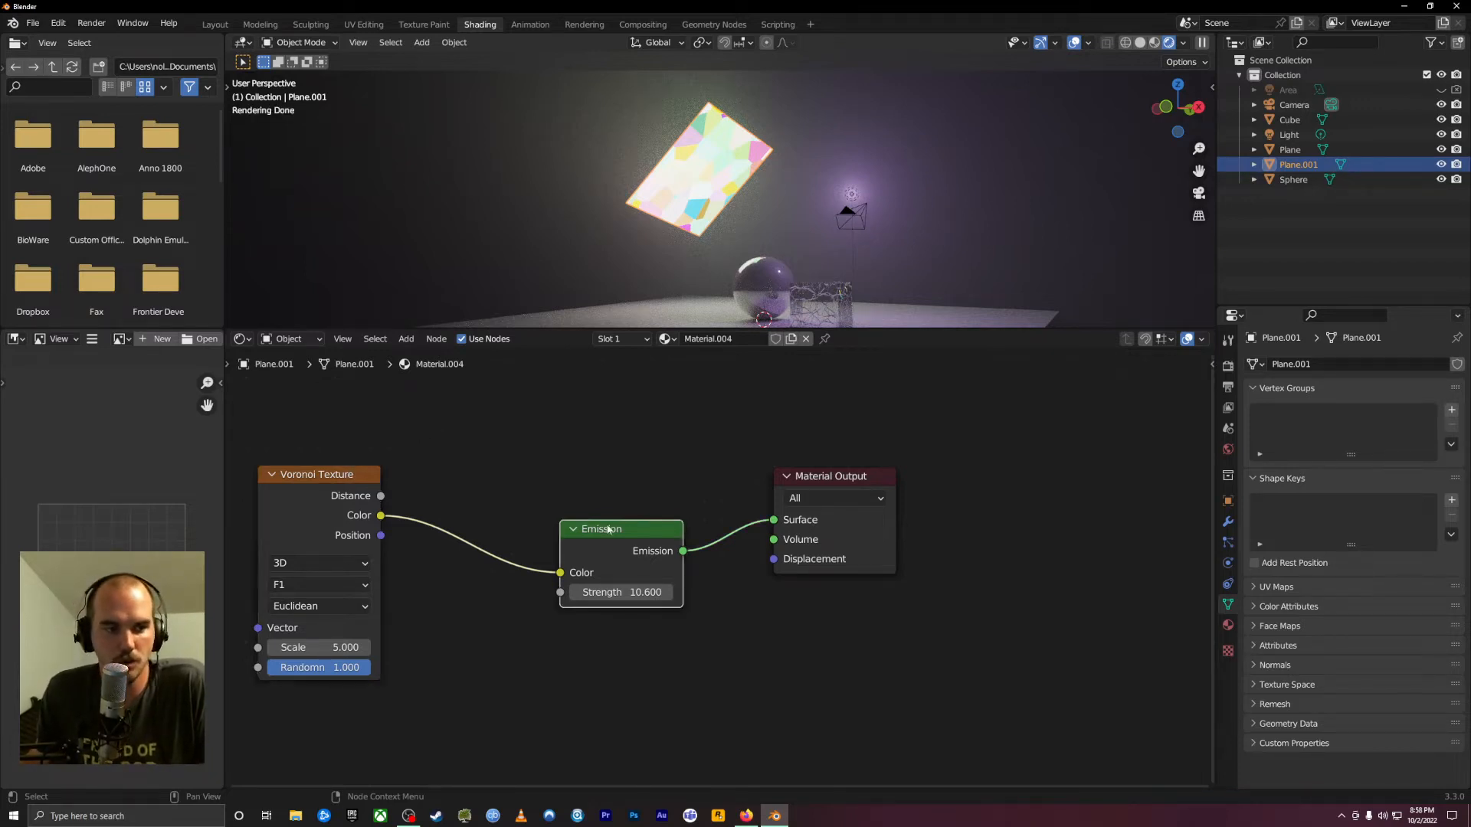
left_click(297, 475)
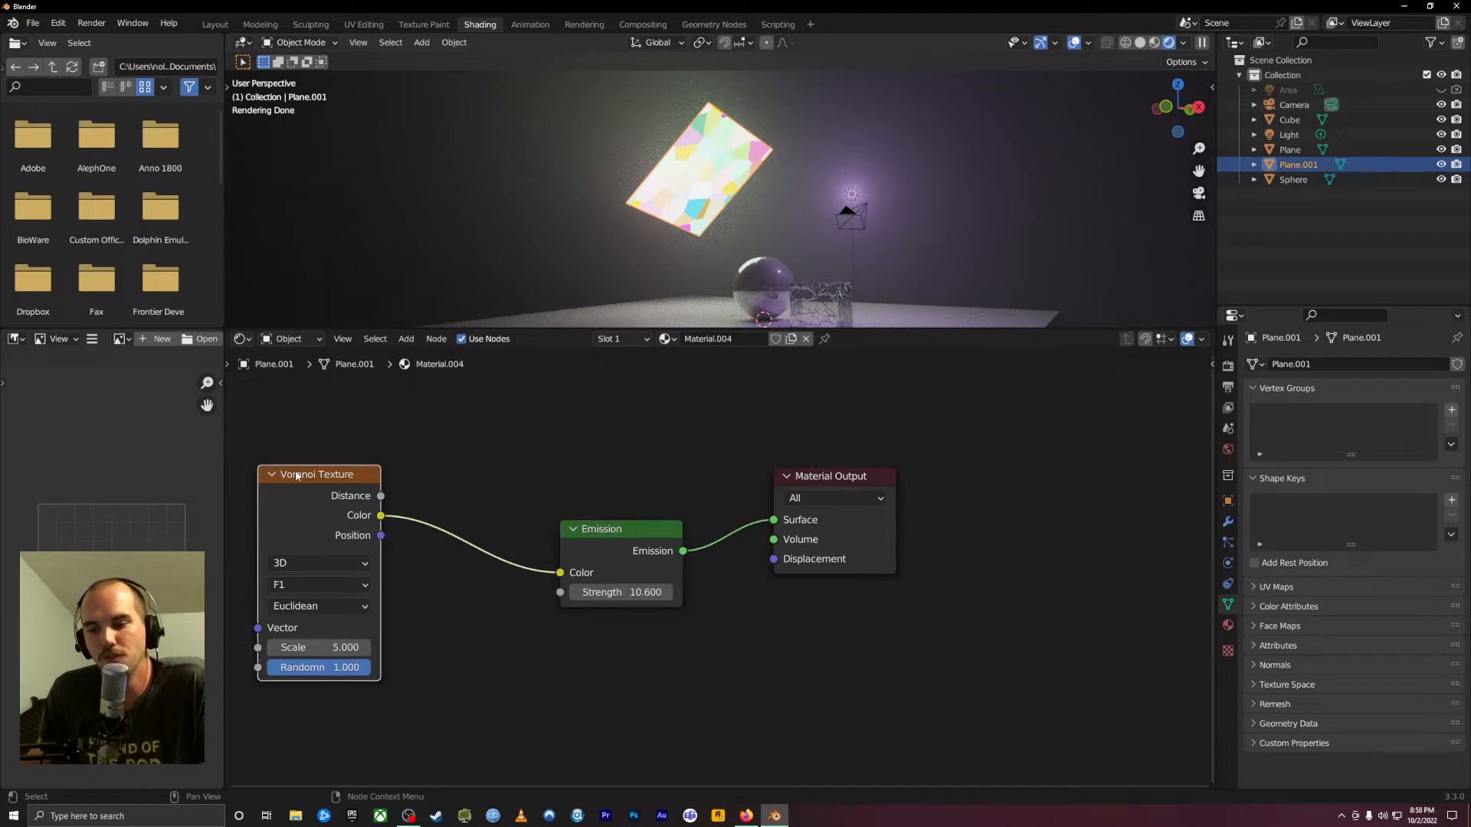
left_click_drag(315, 473, 341, 465)
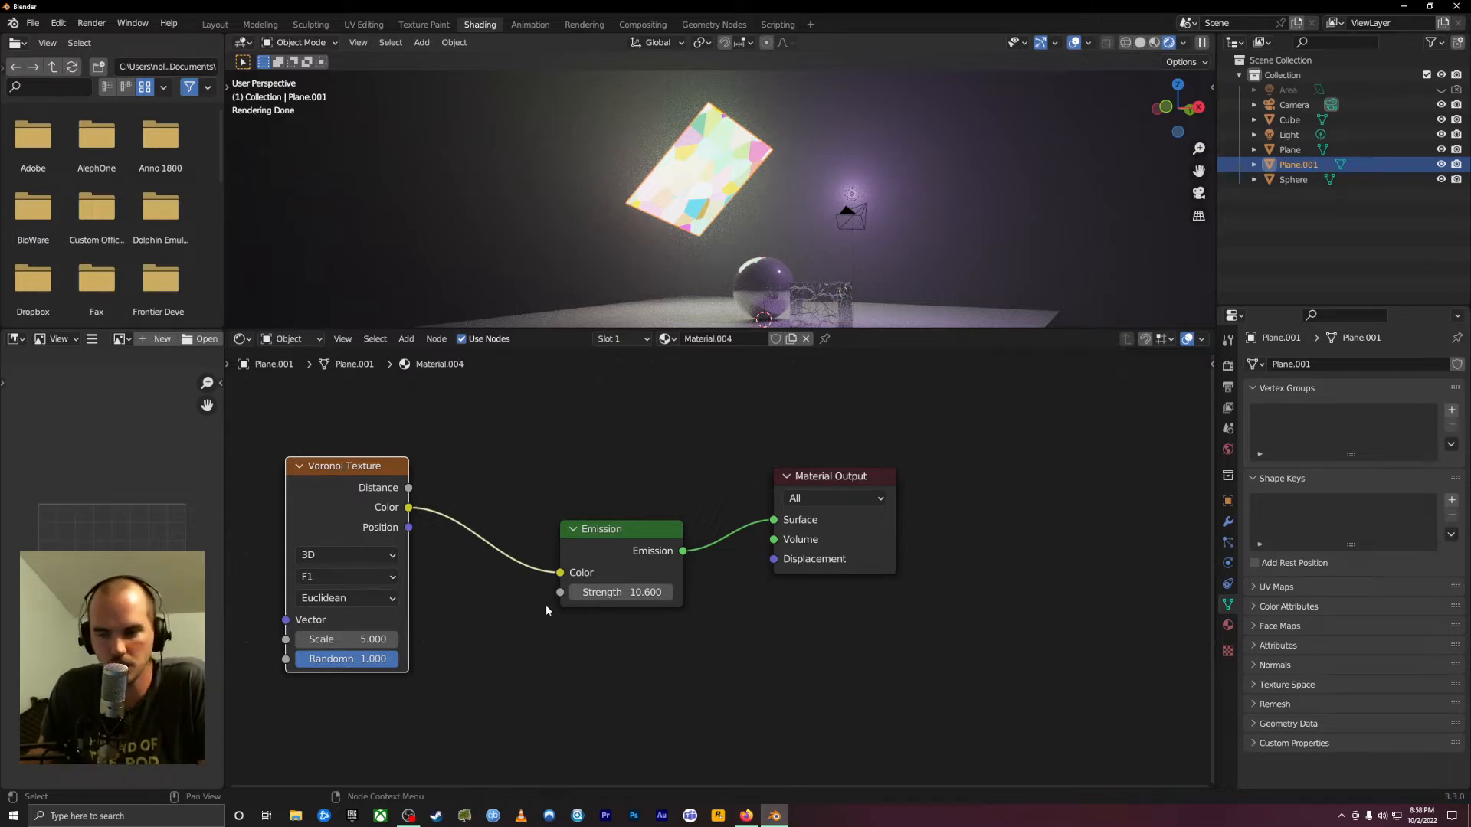
Select the Voronoi Texture and Emission nodes together and try to combine them with a Math Add node
left_click_drag(614, 453, 571, 525)
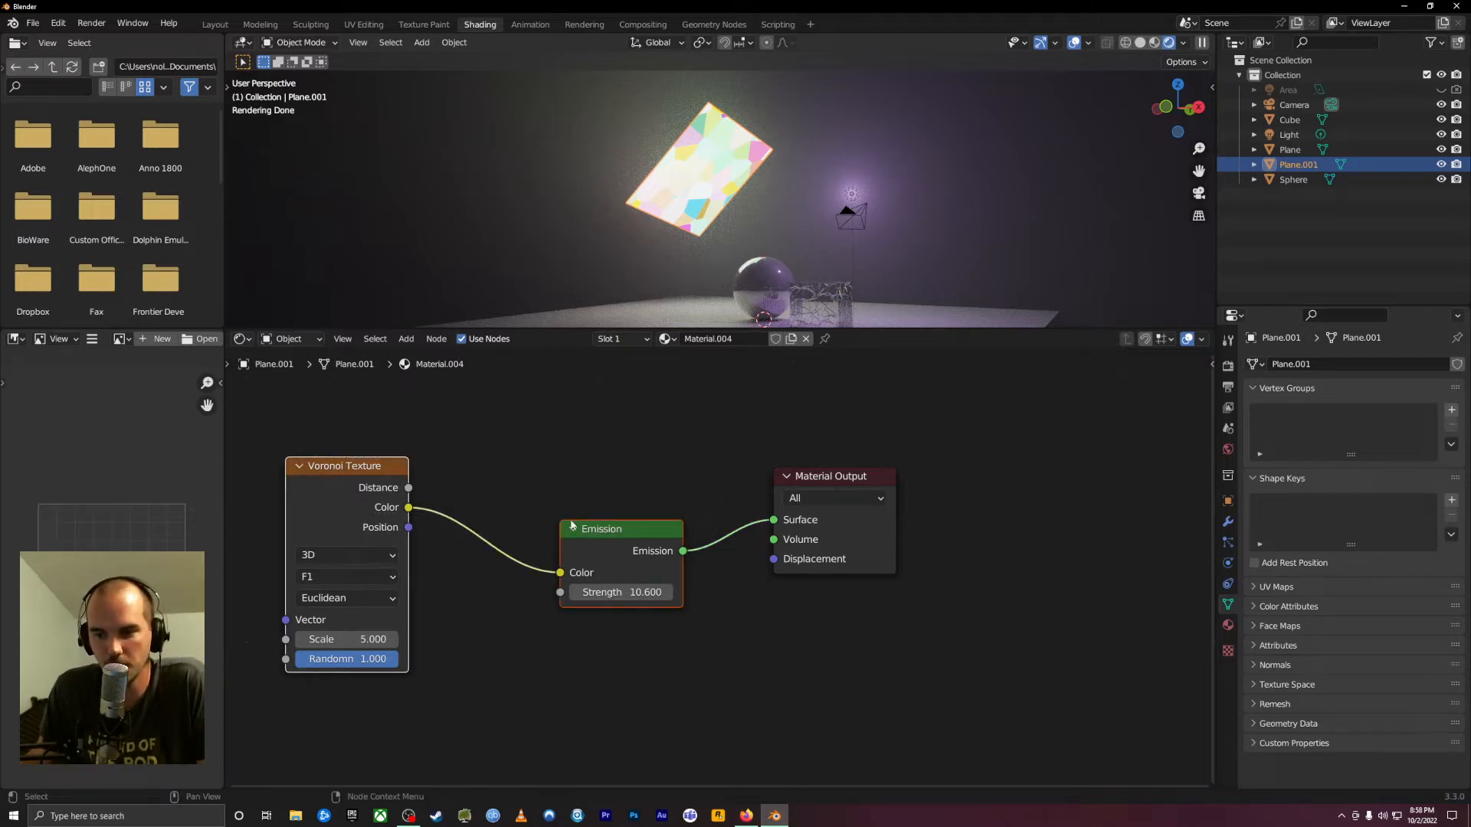
left_click(488, 514)
left_click(615, 543)
left_click(331, 466, "shift")
left_click(645, 480)
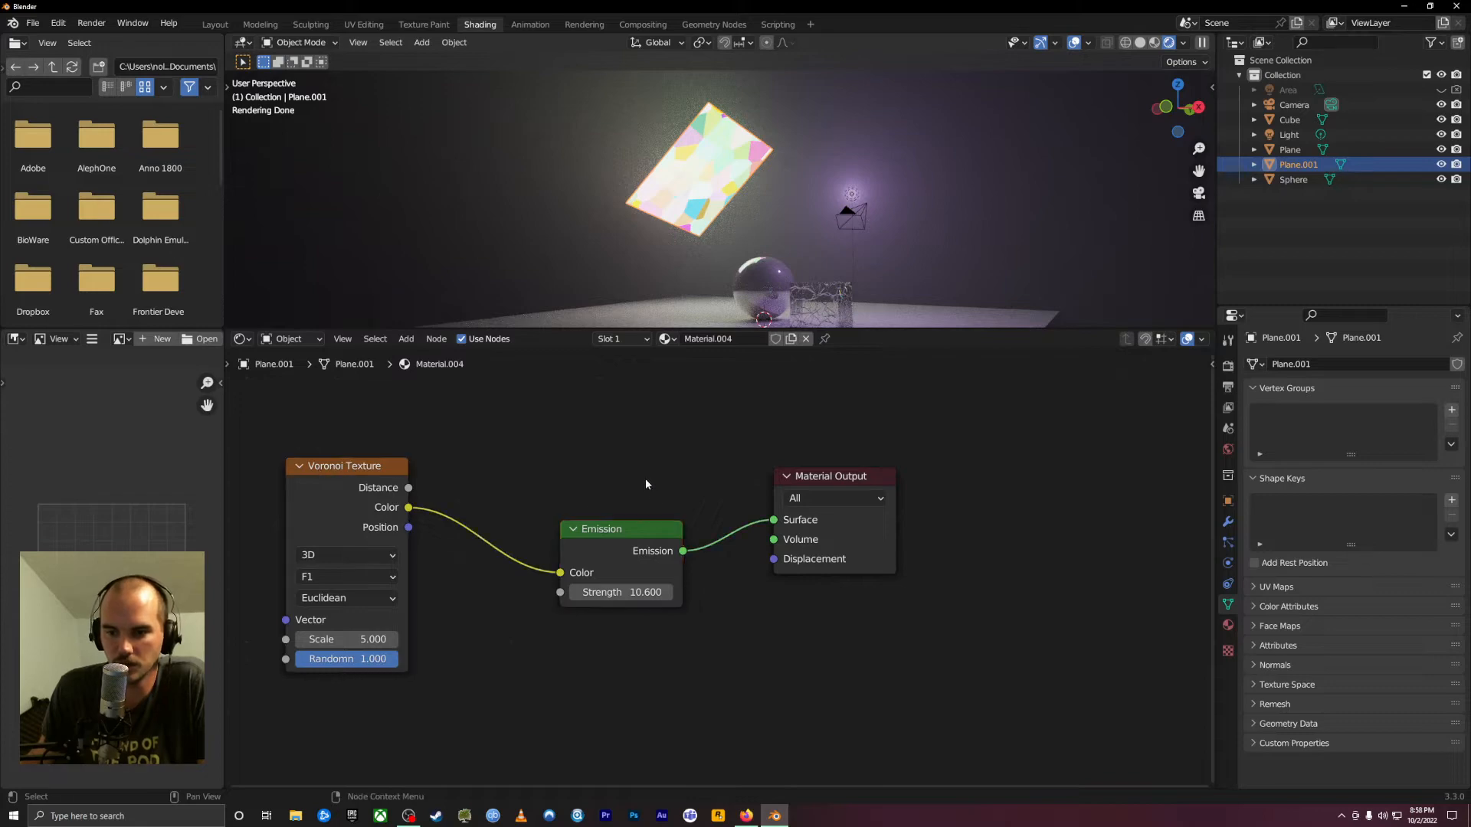
left_click_drag(645, 483, 330, 539)
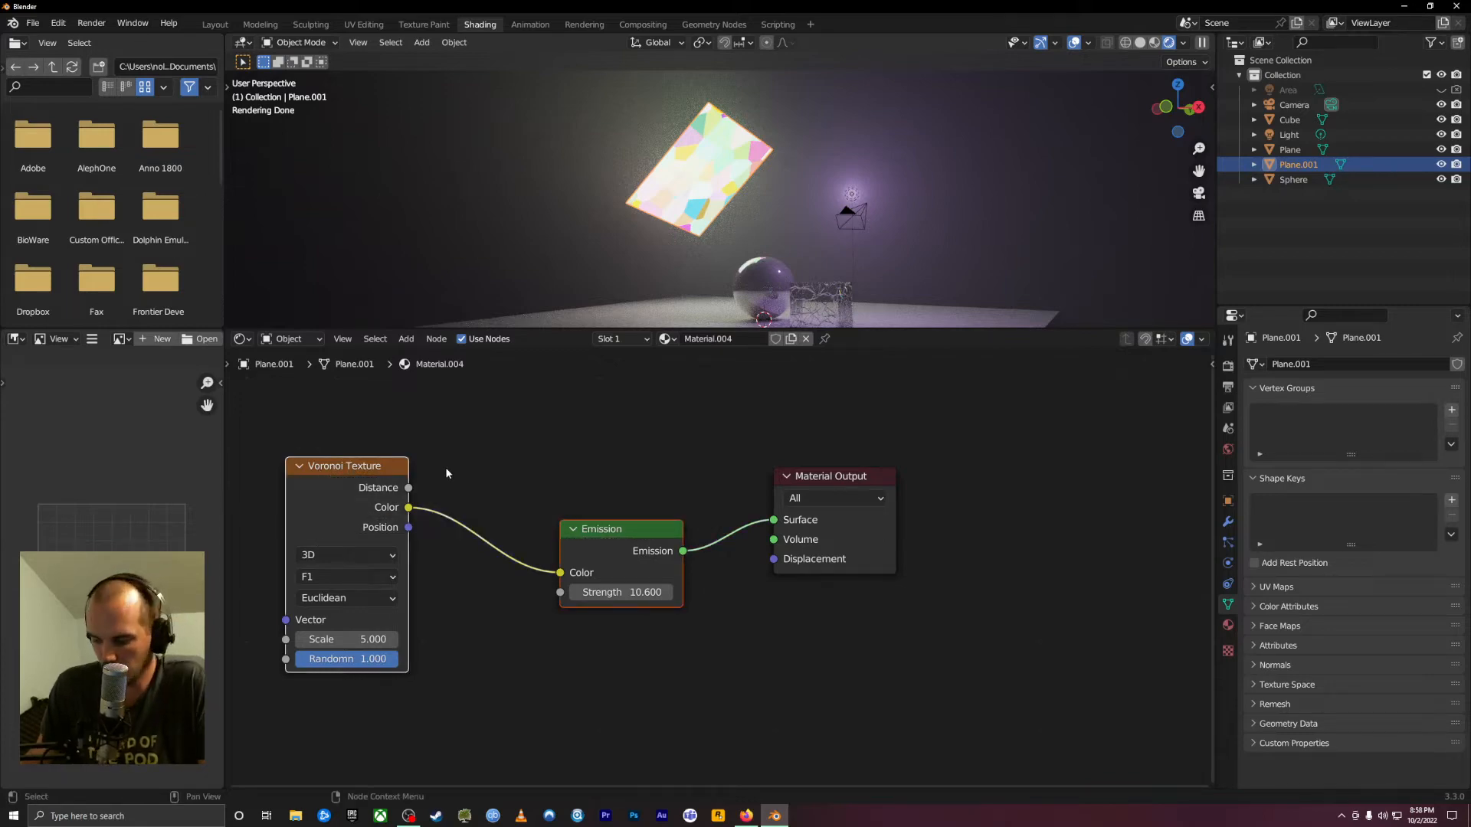
key("ctrl+KP_Add")
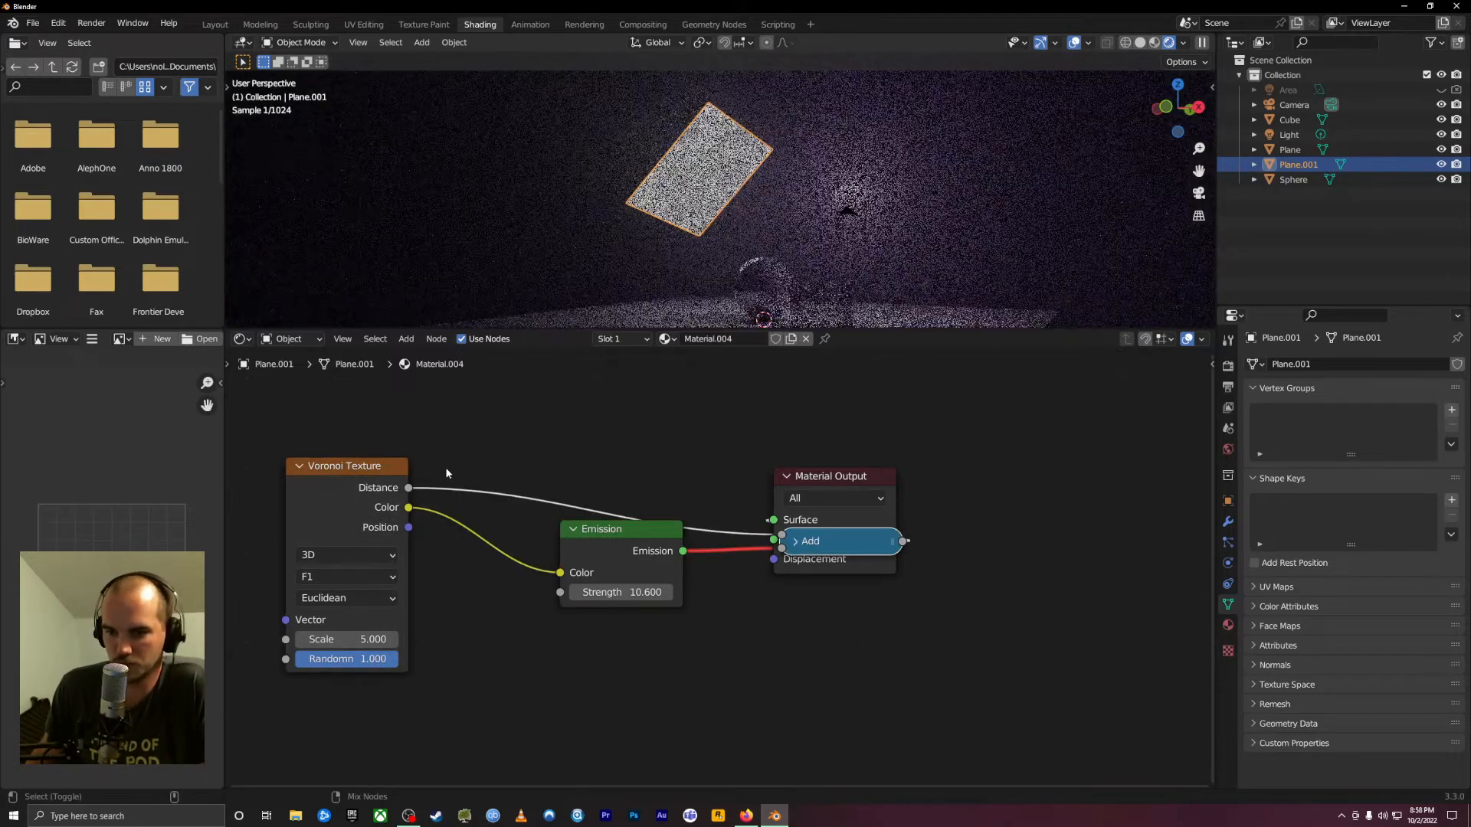
Move the Material Output node farther from the Emission node, reposition the Math Add node, and delete that Add node
left_click_drag(848, 542, 746, 429)
left_click_drag(818, 473, 998, 462)
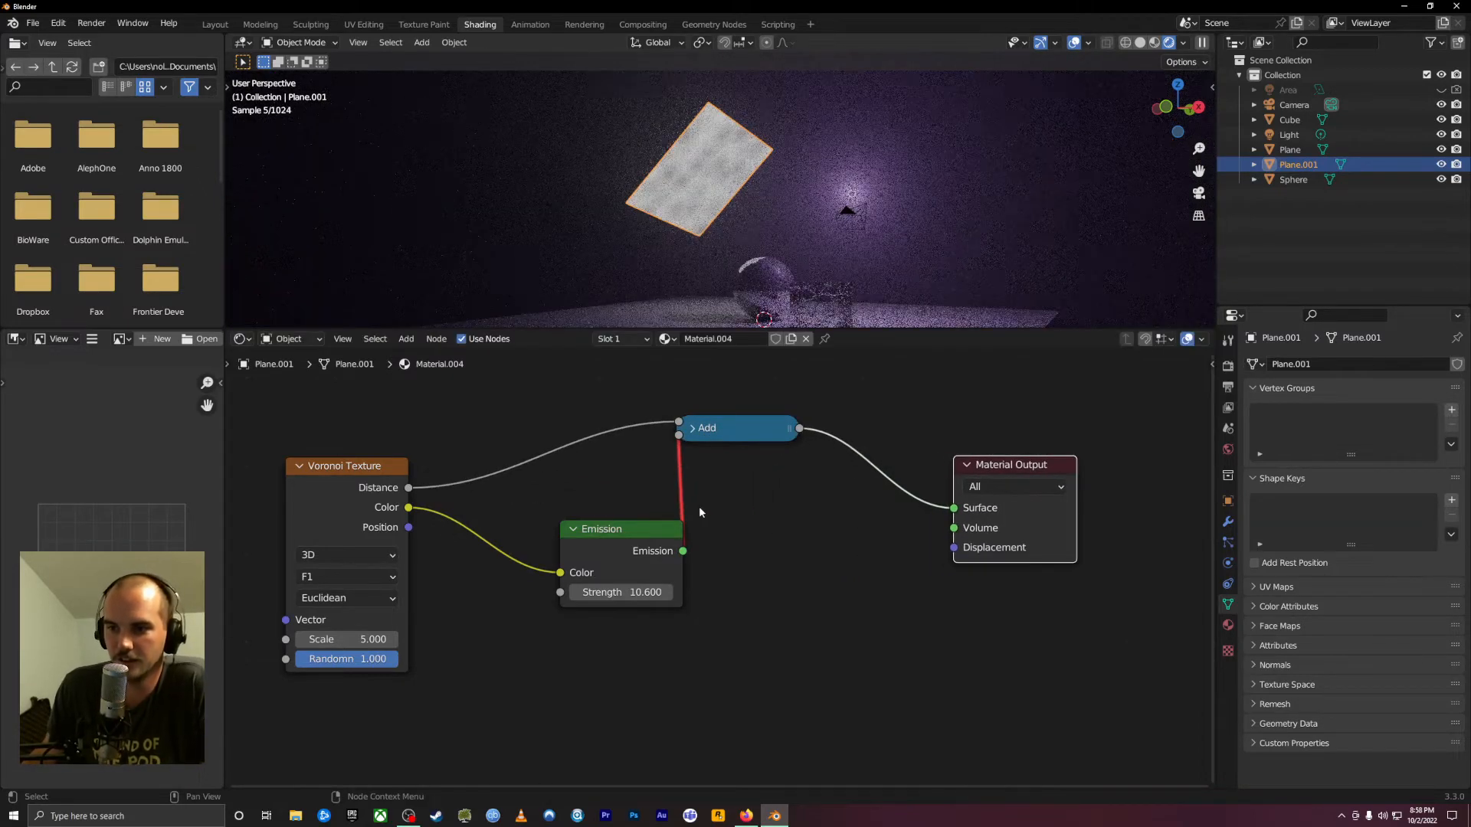
left_click_drag(738, 442, 815, 474)
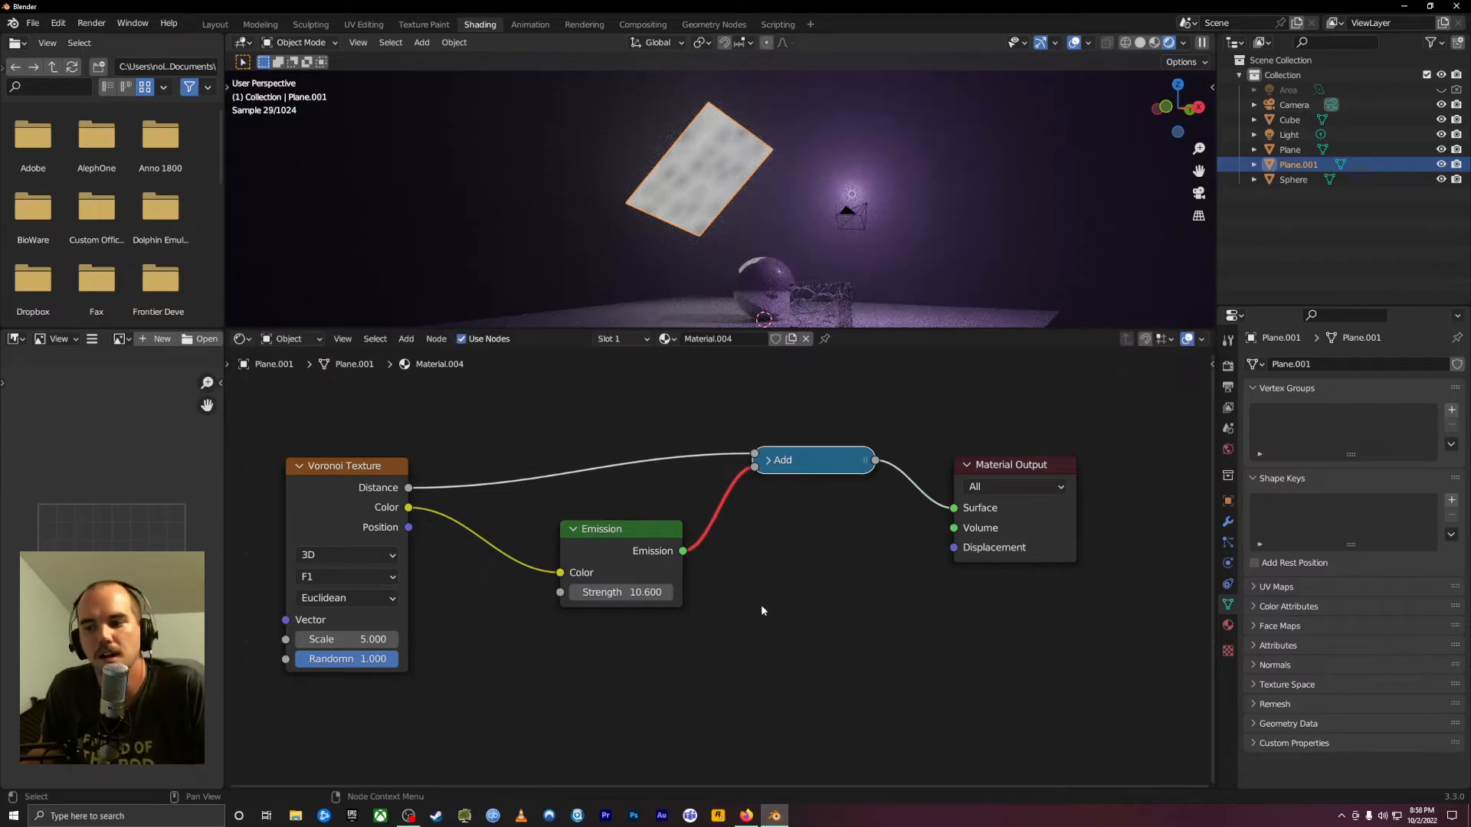
left_click(769, 460)
key("x")
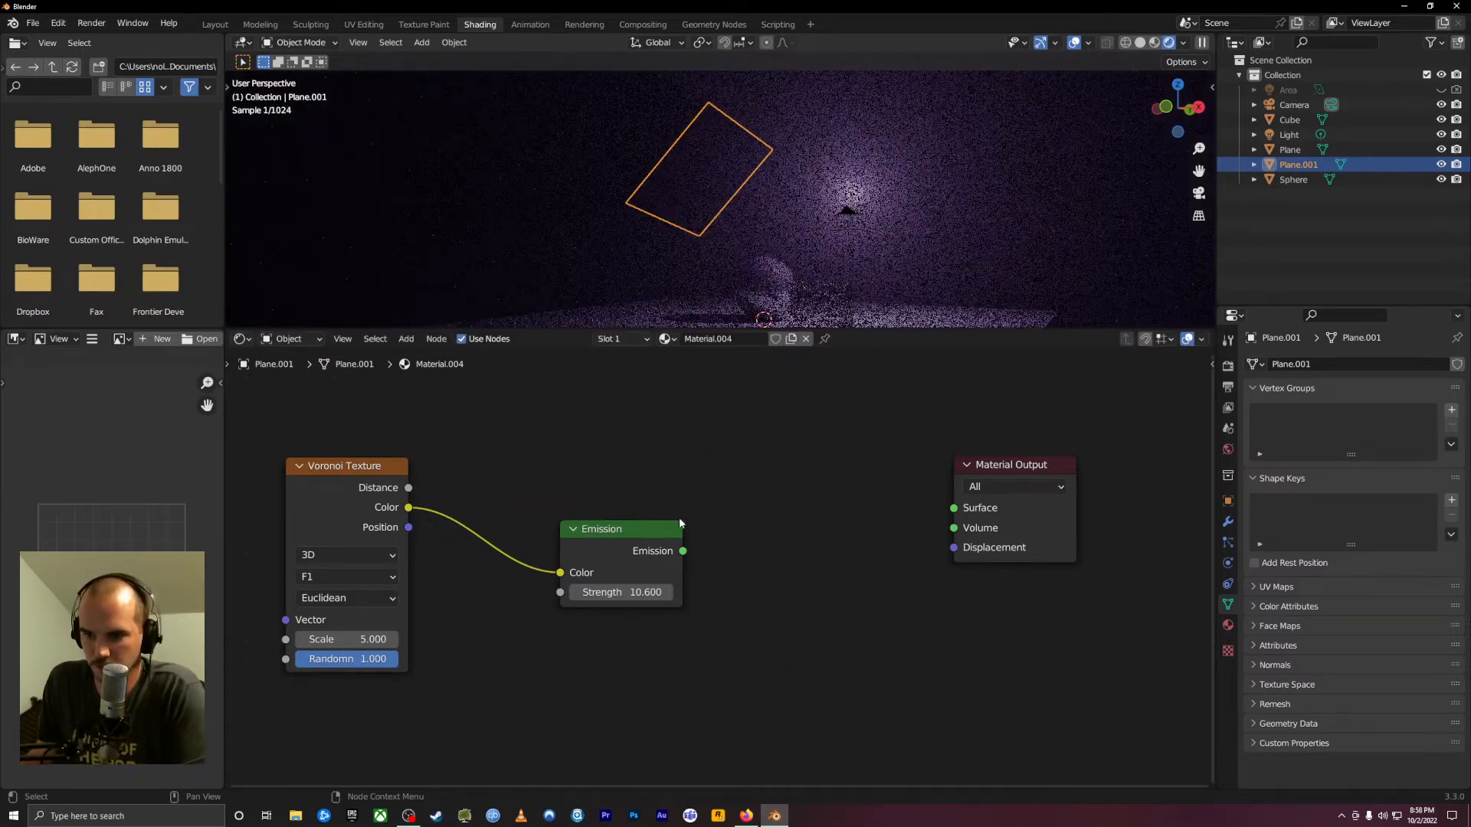
Try combining the Voronoi Texture and Emission nodes with a color mix node set to Add, and delete that node
left_click_drag(673, 414, 407, 455)
left_click_drag(626, 536, 681, 570)
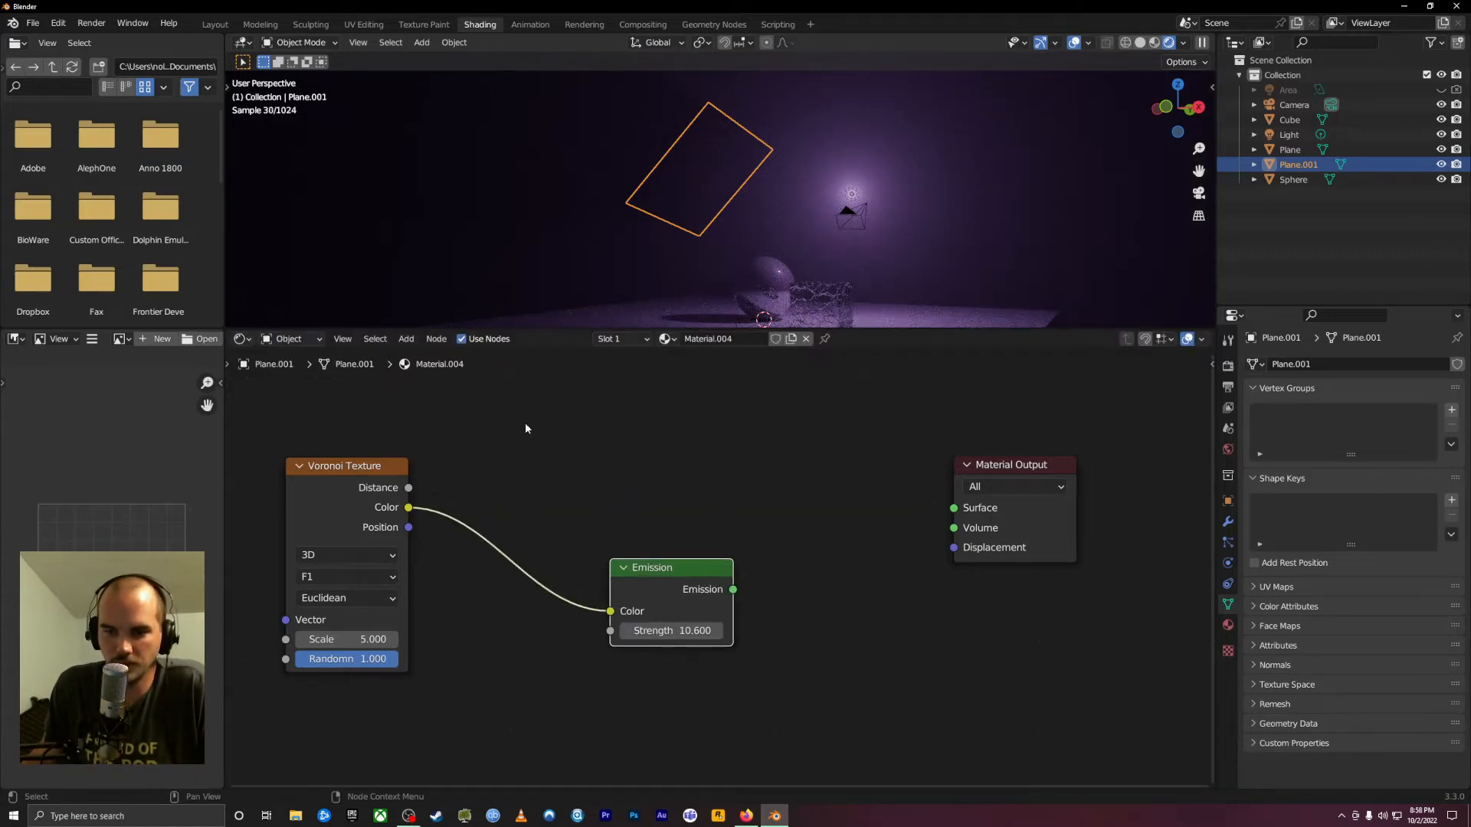
left_click(337, 465, "shift")
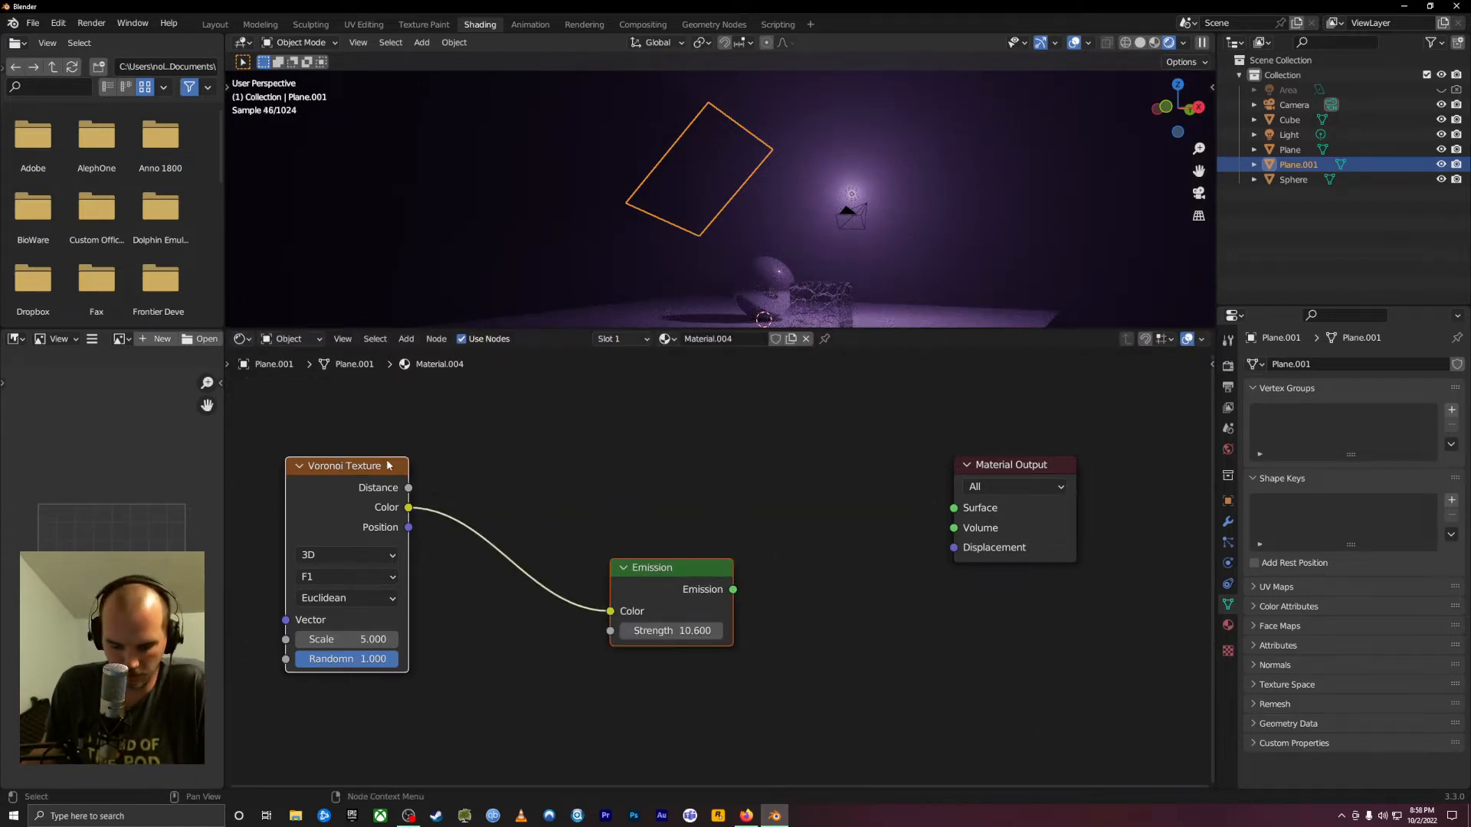
key("ctrl+KP_Add")
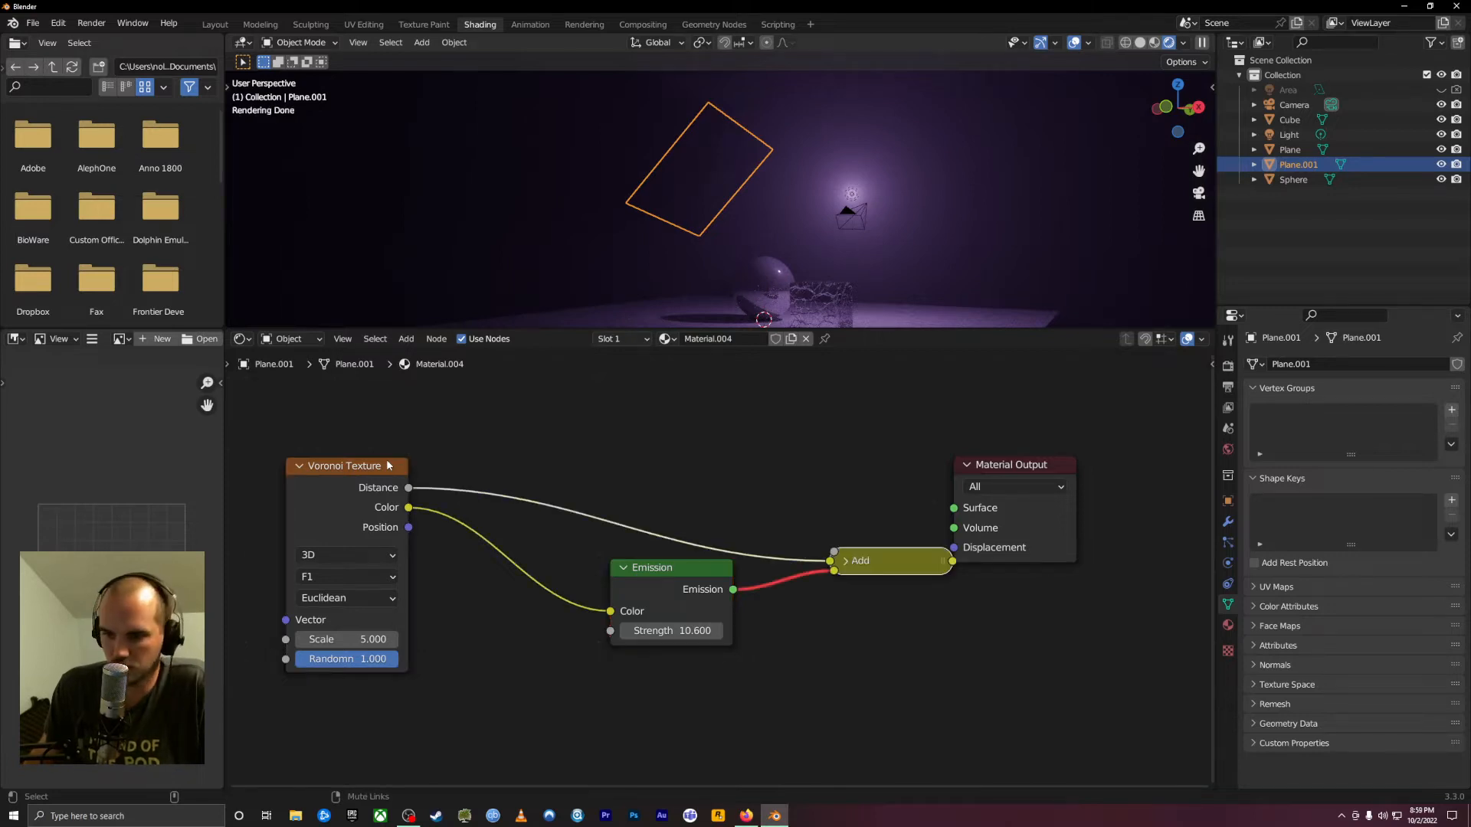
left_click_drag(899, 551, 825, 420)
left_click(774, 466)
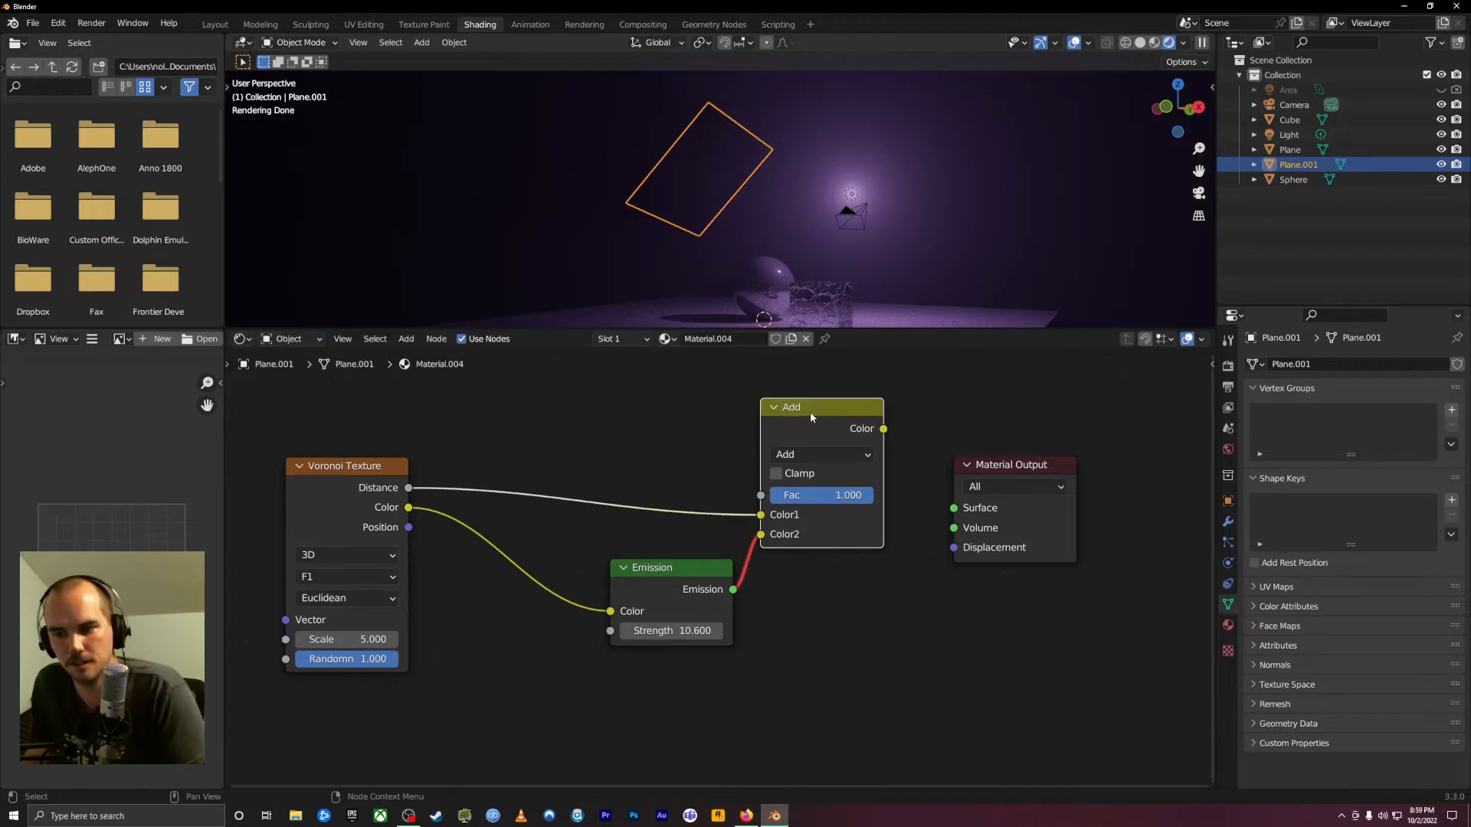
key("x")
Reposition the Emission and Voronoi Texture nodes, add a Magic Texture node, and connect Emission to the Material Output's Surface input
left_click_drag(674, 572, 757, 491)
left_click_drag(380, 465, 377, 428)
key("shift+a")
mouse_move(496, 605)
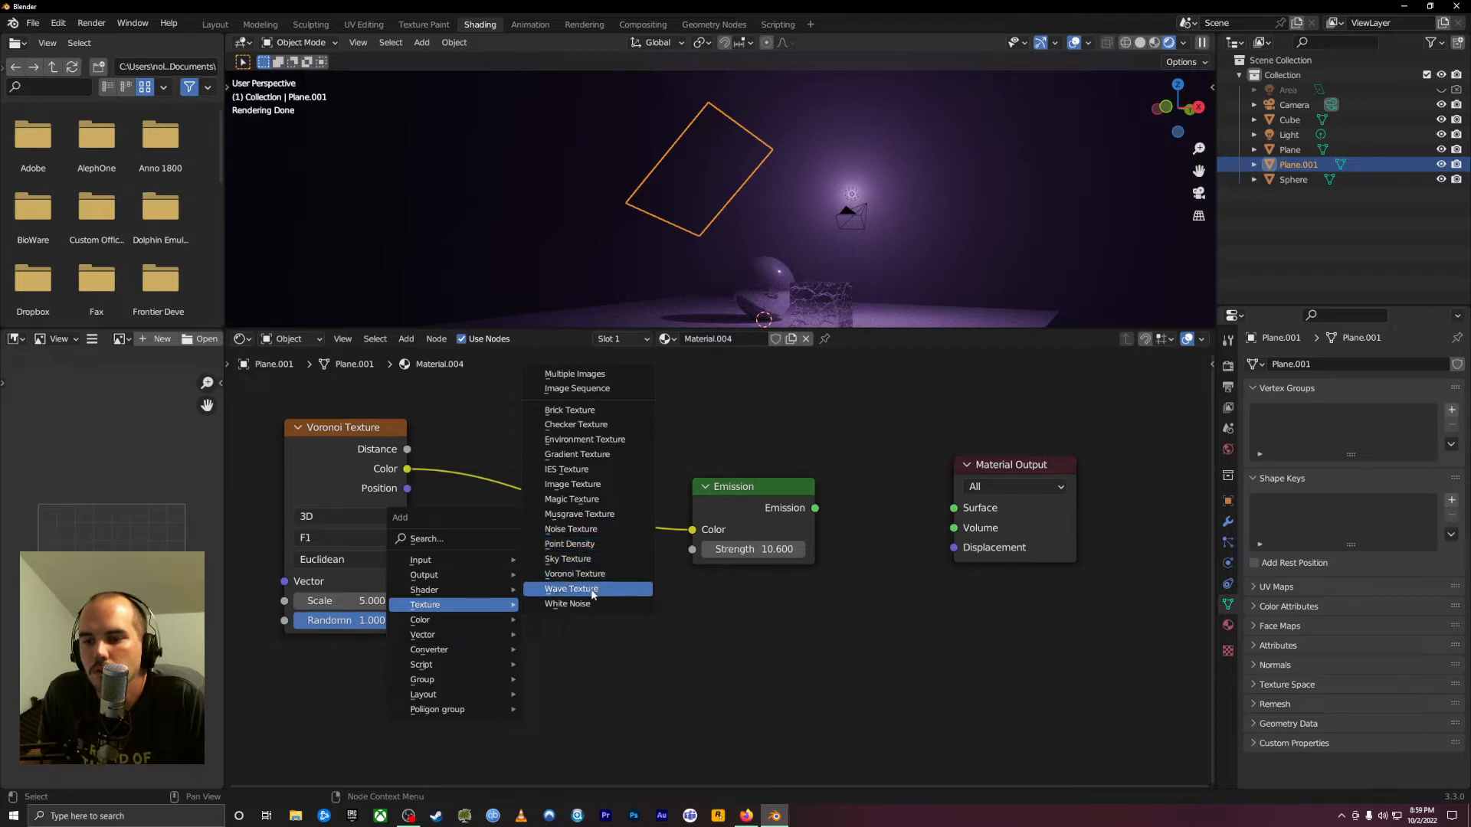
left_click(586, 498)
left_click_drag(697, 501, 704, 476)
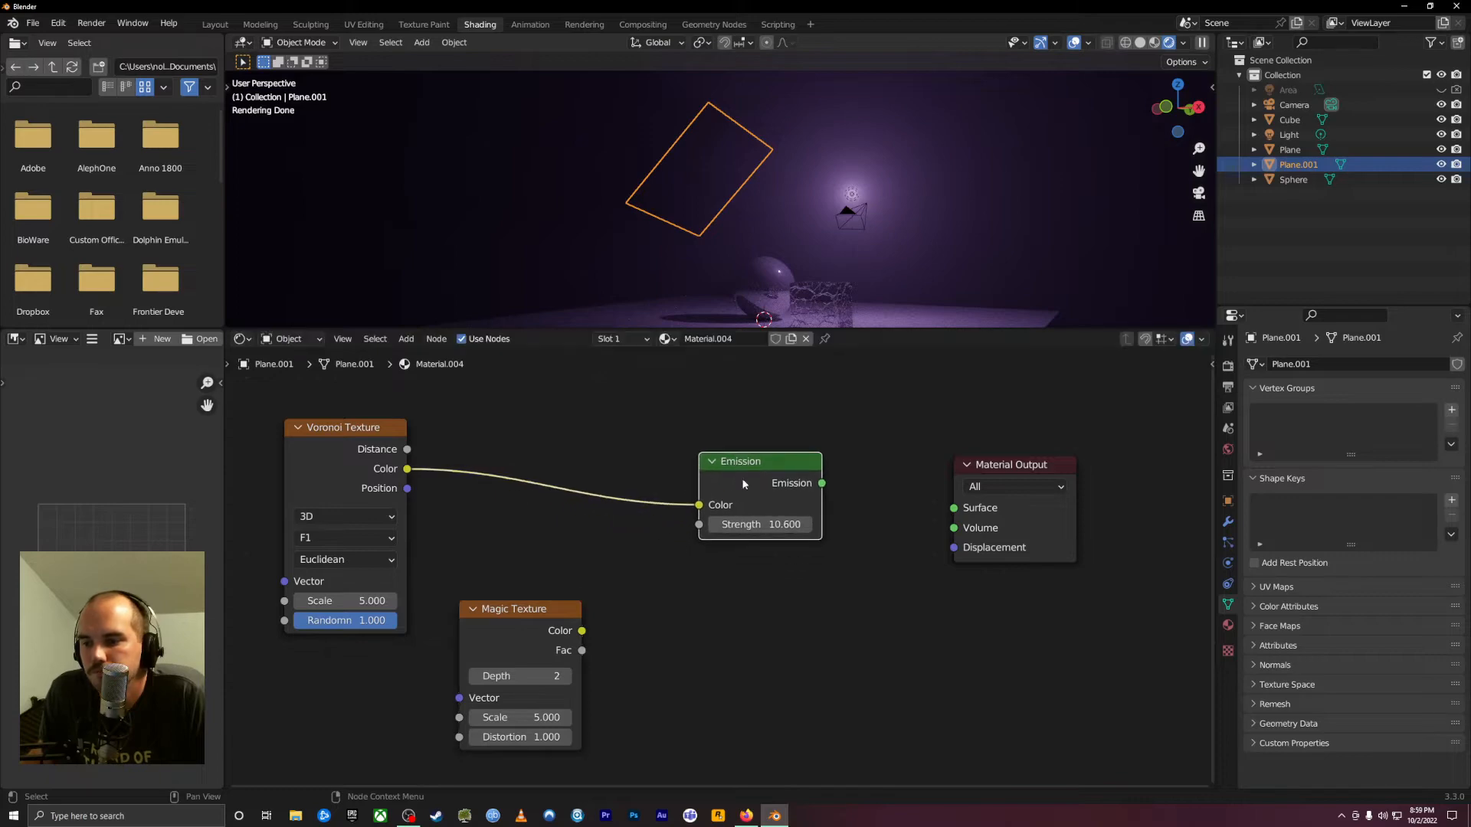
left_click_drag(822, 483, 953, 508)
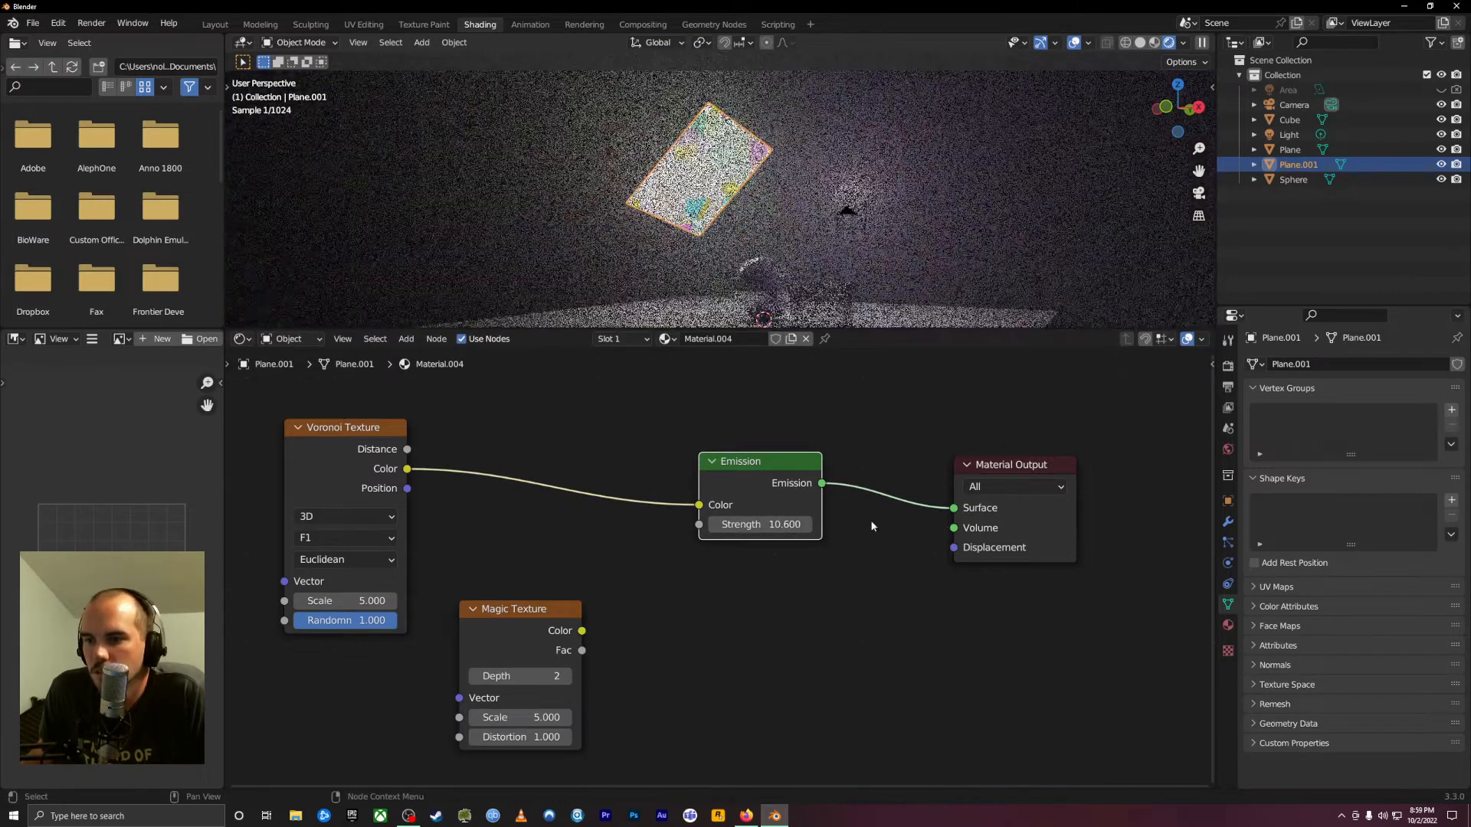
Merge the Voronoi Texture and Magic Texture nodes with a color mix node set to Add, placed between the textures and Emission
left_click_drag(512, 610, 516, 577)
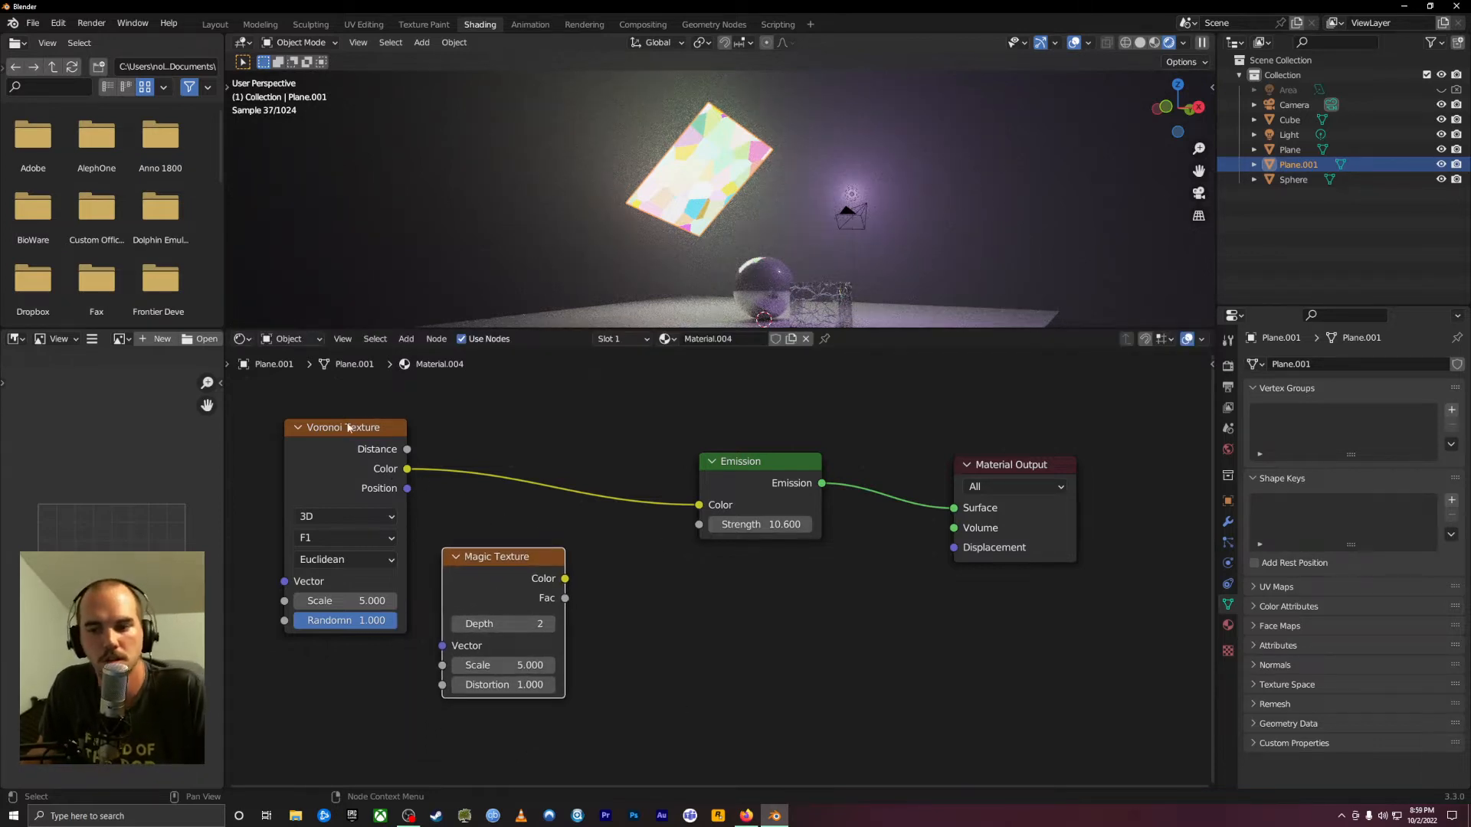
left_click(315, 432, "shift")
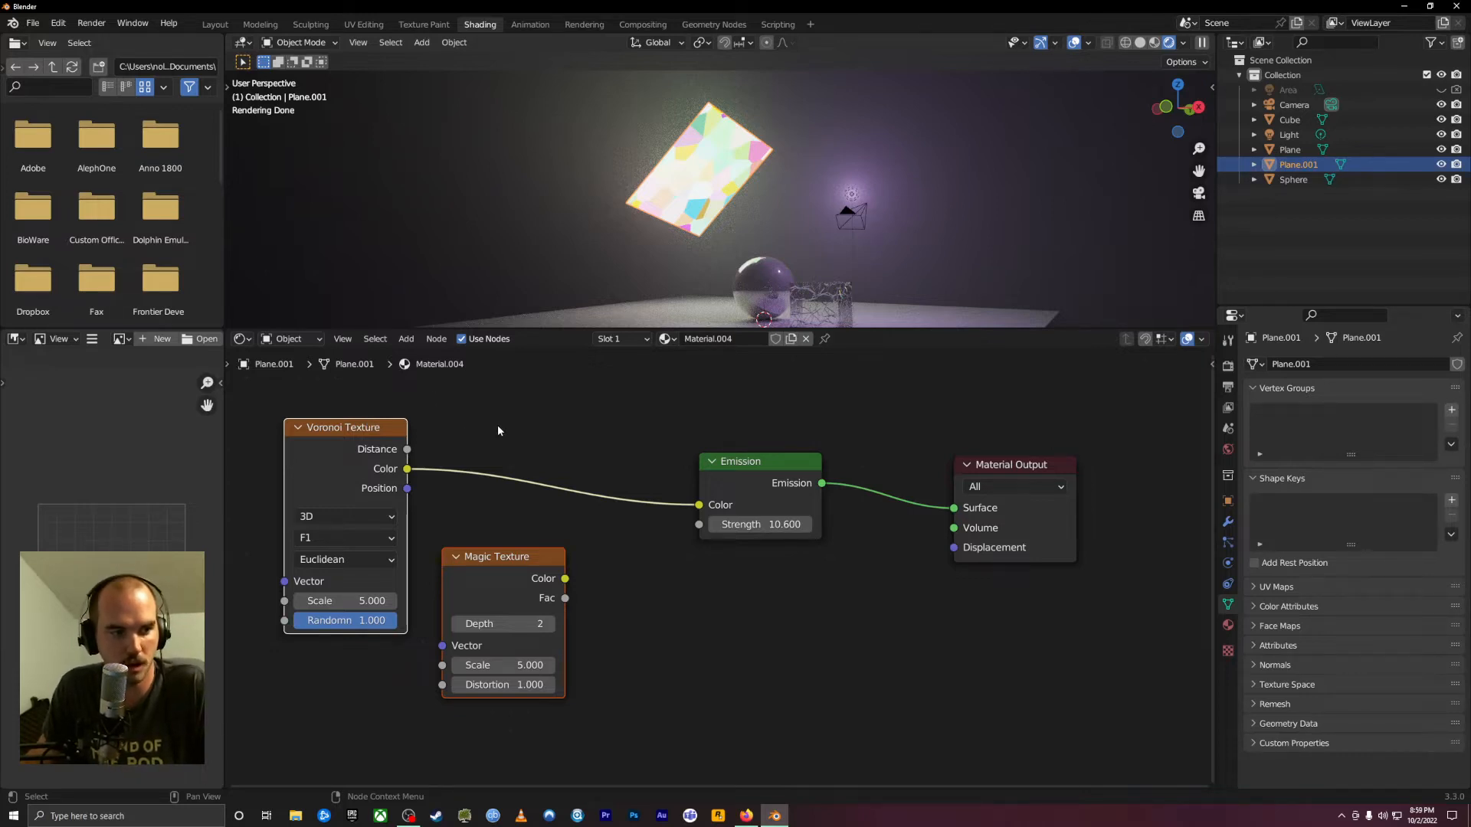
key("ctrl+alt+KP_Add")
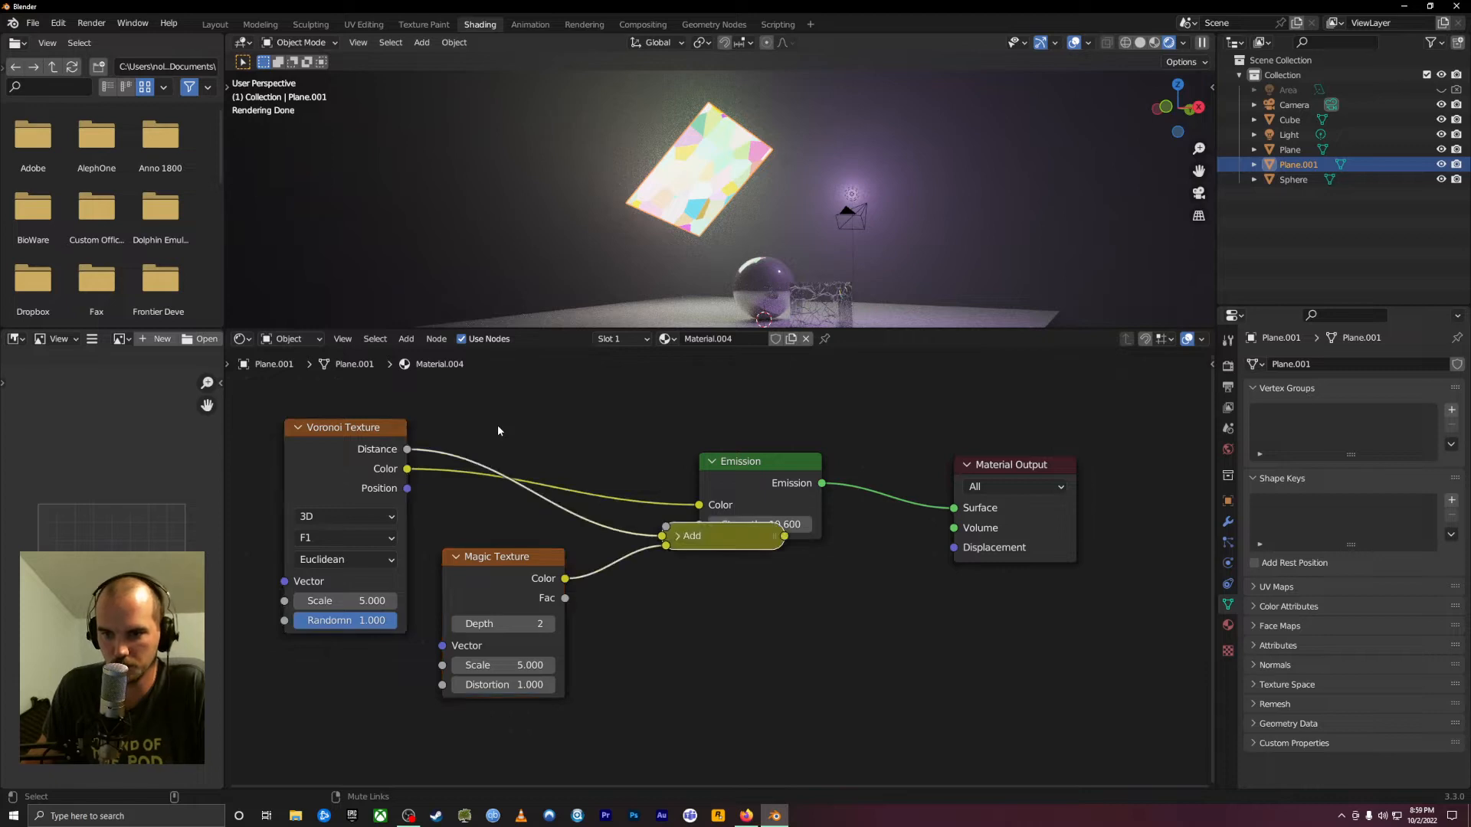
left_click_drag(714, 534, 568, 520)
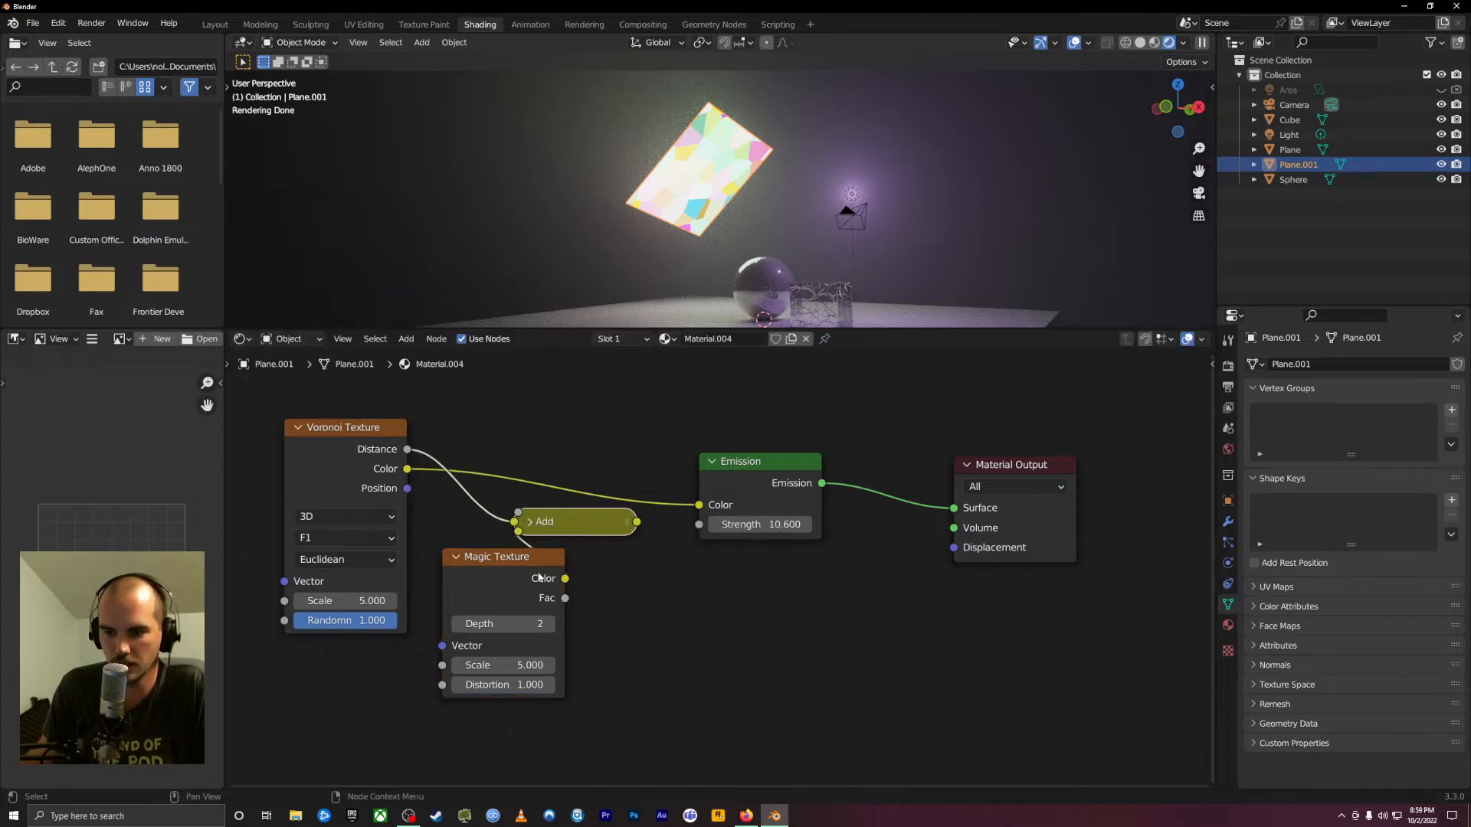
left_click_drag(539, 577, 523, 608)
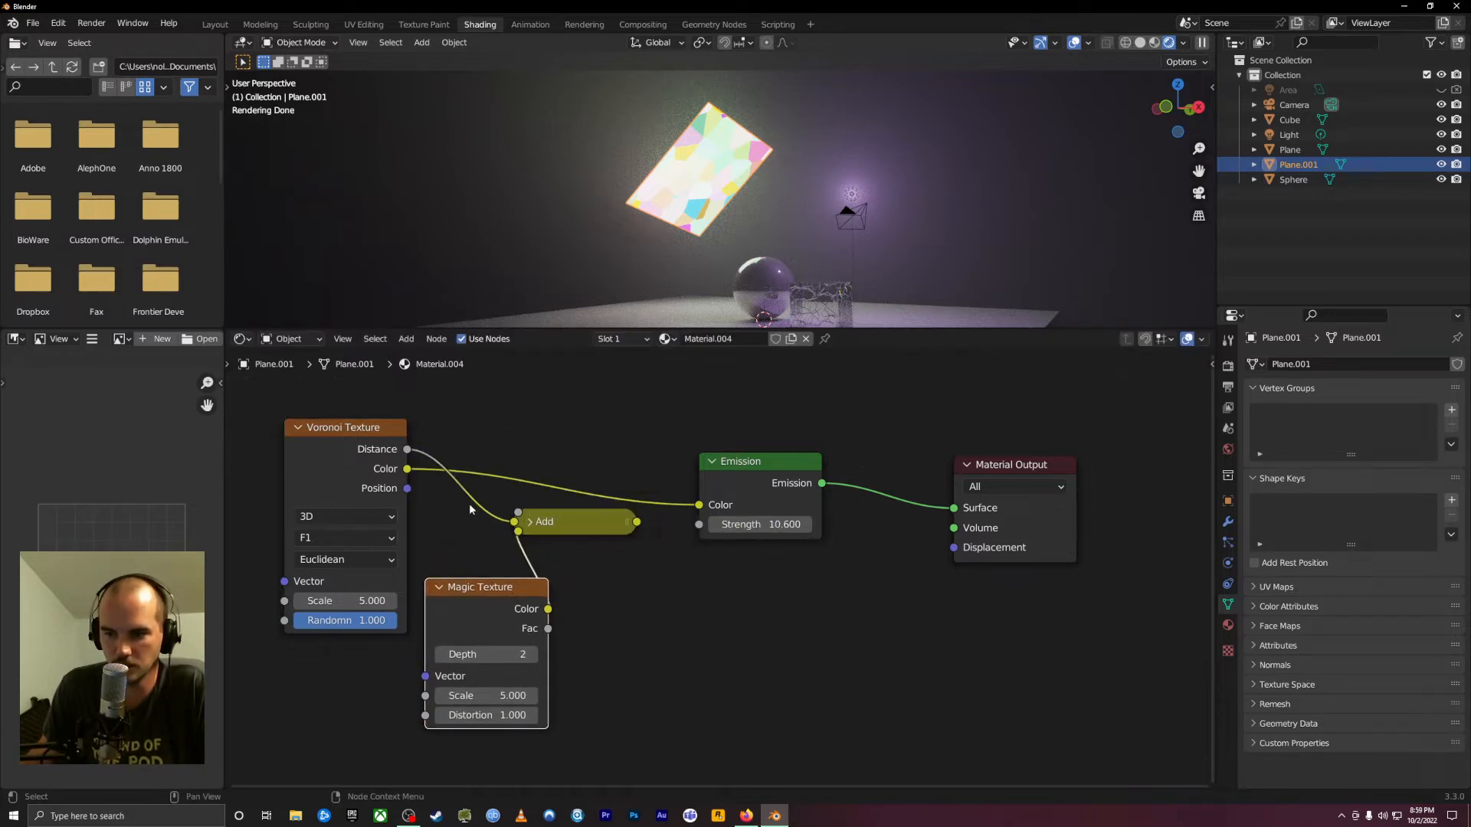
Disconnect the Voronoi color from Emission and move the Voronoi Texture and Magic Texture nodes away from the Add node
left_click_drag(409, 469, 516, 498)
key("Escape")
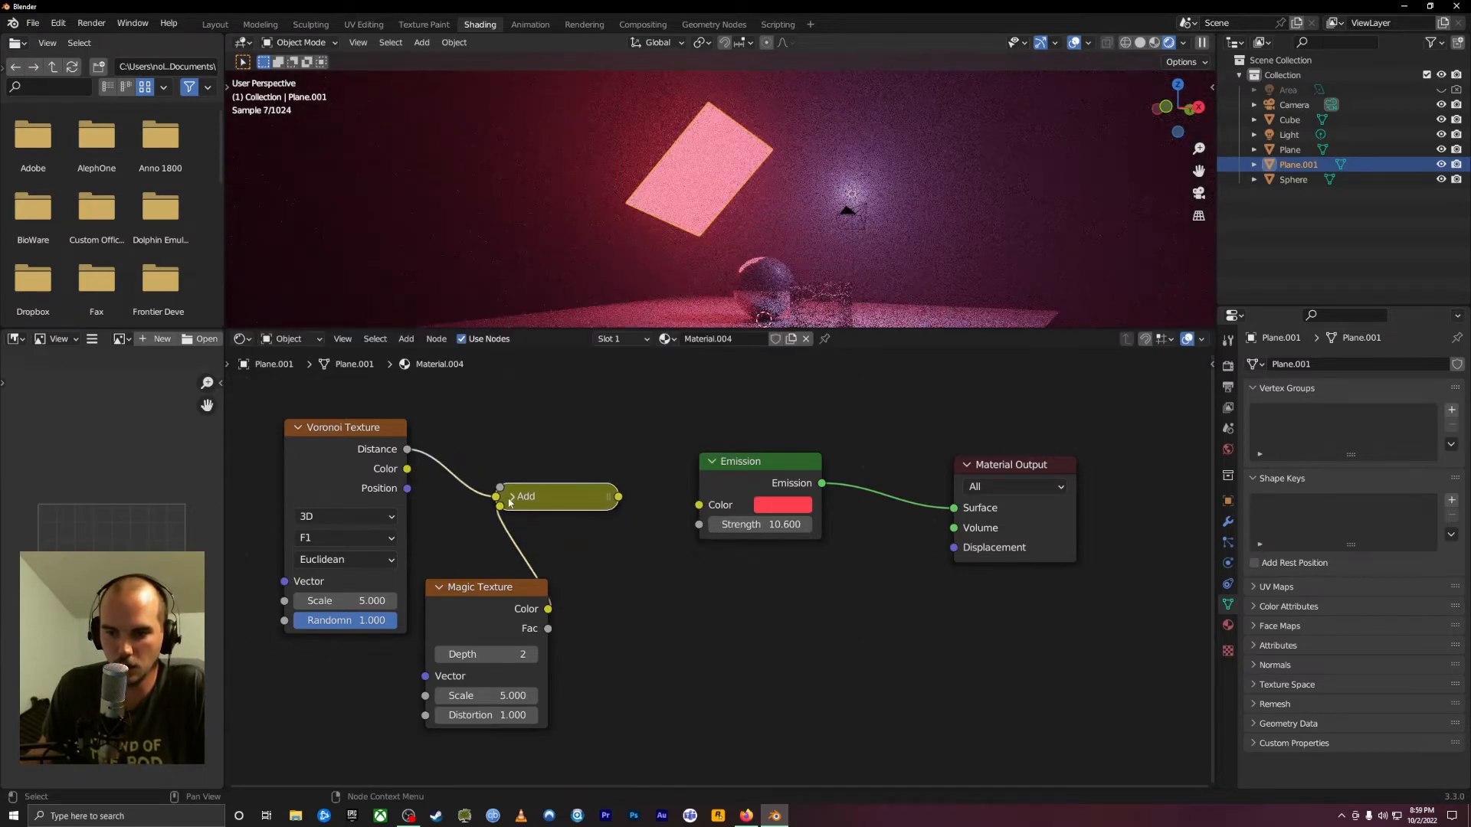
left_click(513, 497)
left_click(512, 496)
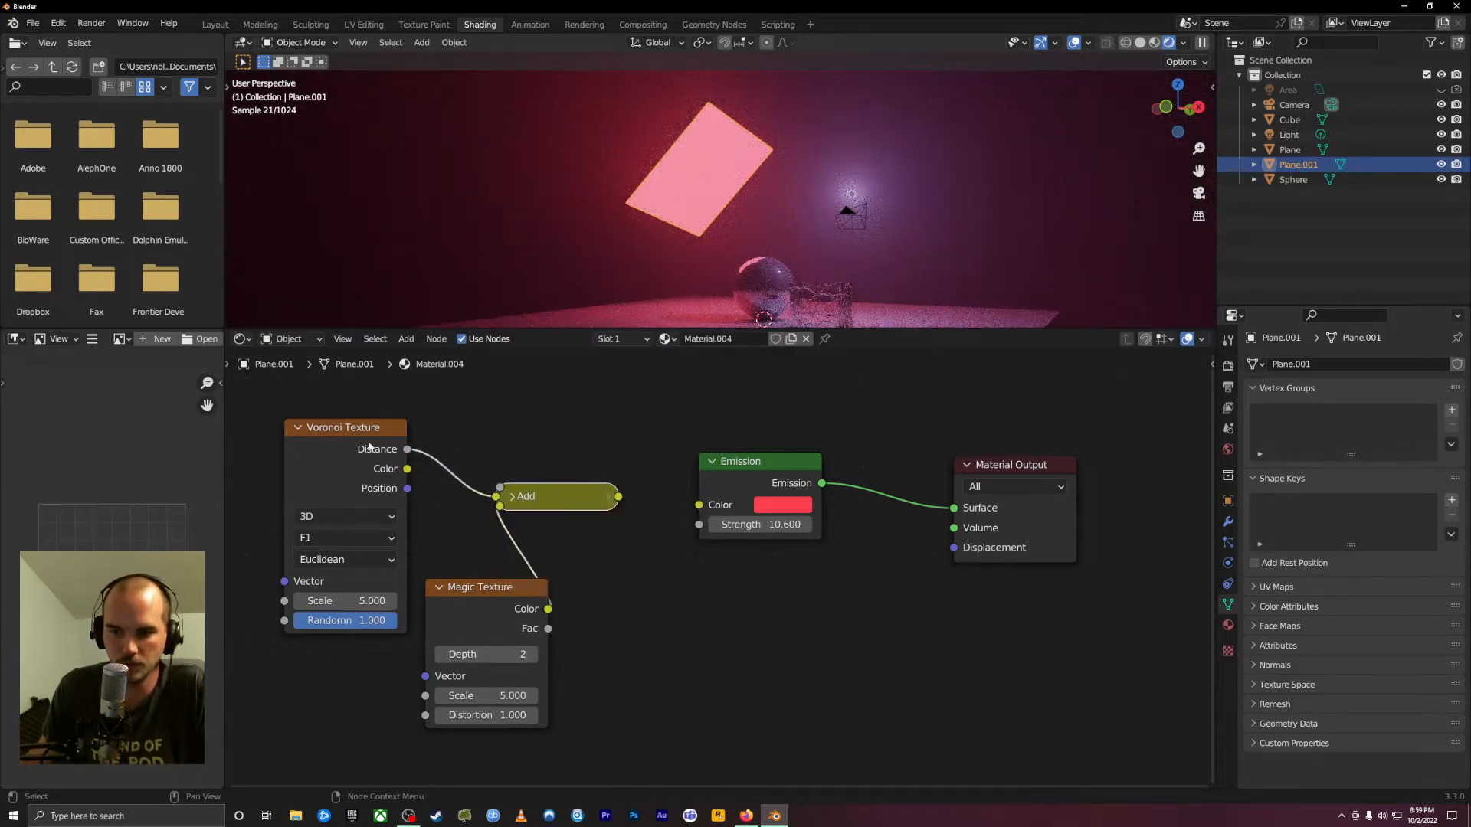
left_click_drag(368, 447, 352, 415)
left_click_drag(496, 584, 365, 636)
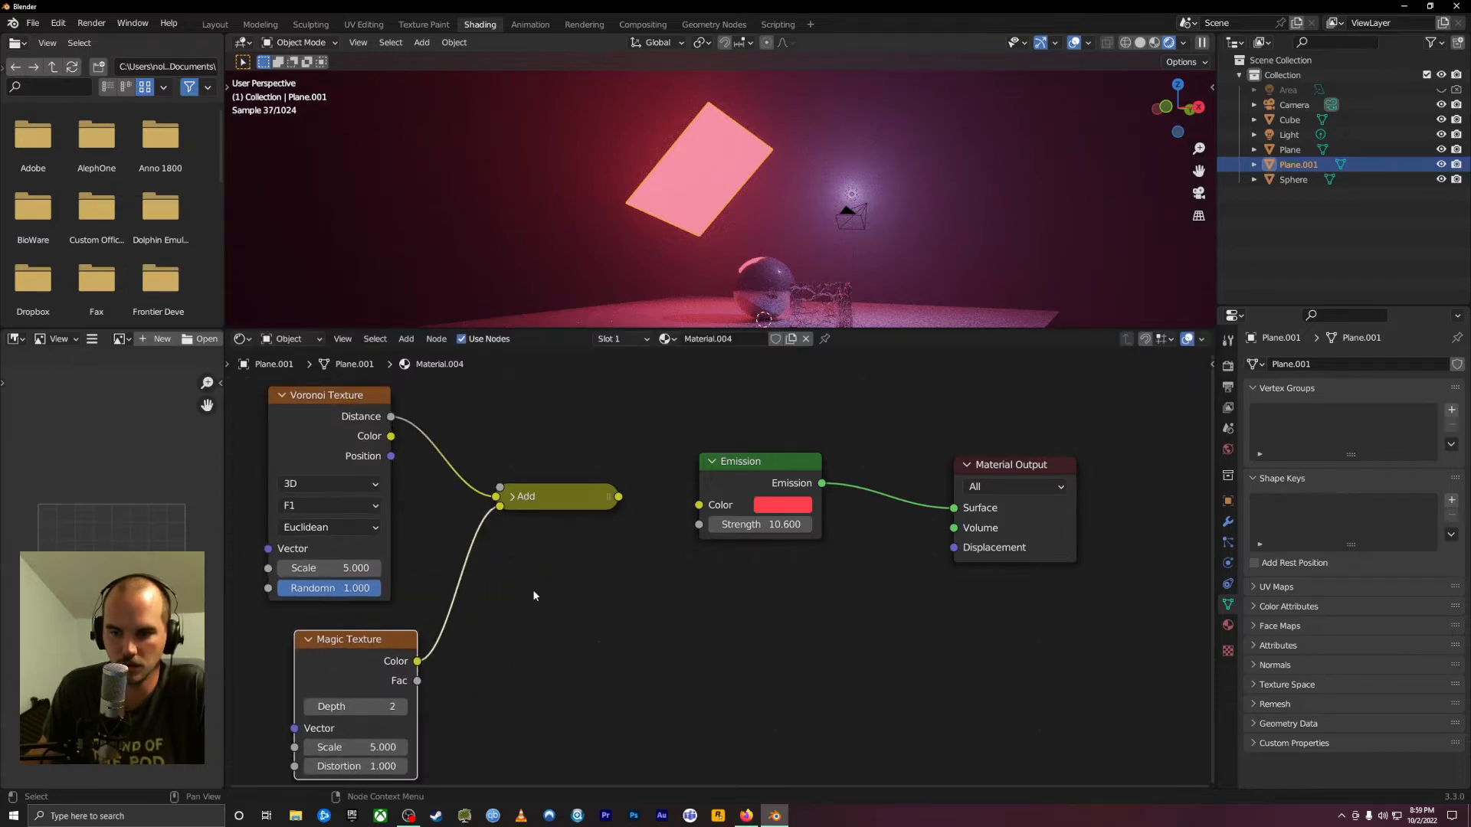
Connect the Add node to the Emission Color and feed its first color from the Voronoi Color output instead of Distance
scroll(647, 530, "down", 1)
left_click_drag(640, 511, 703, 518)
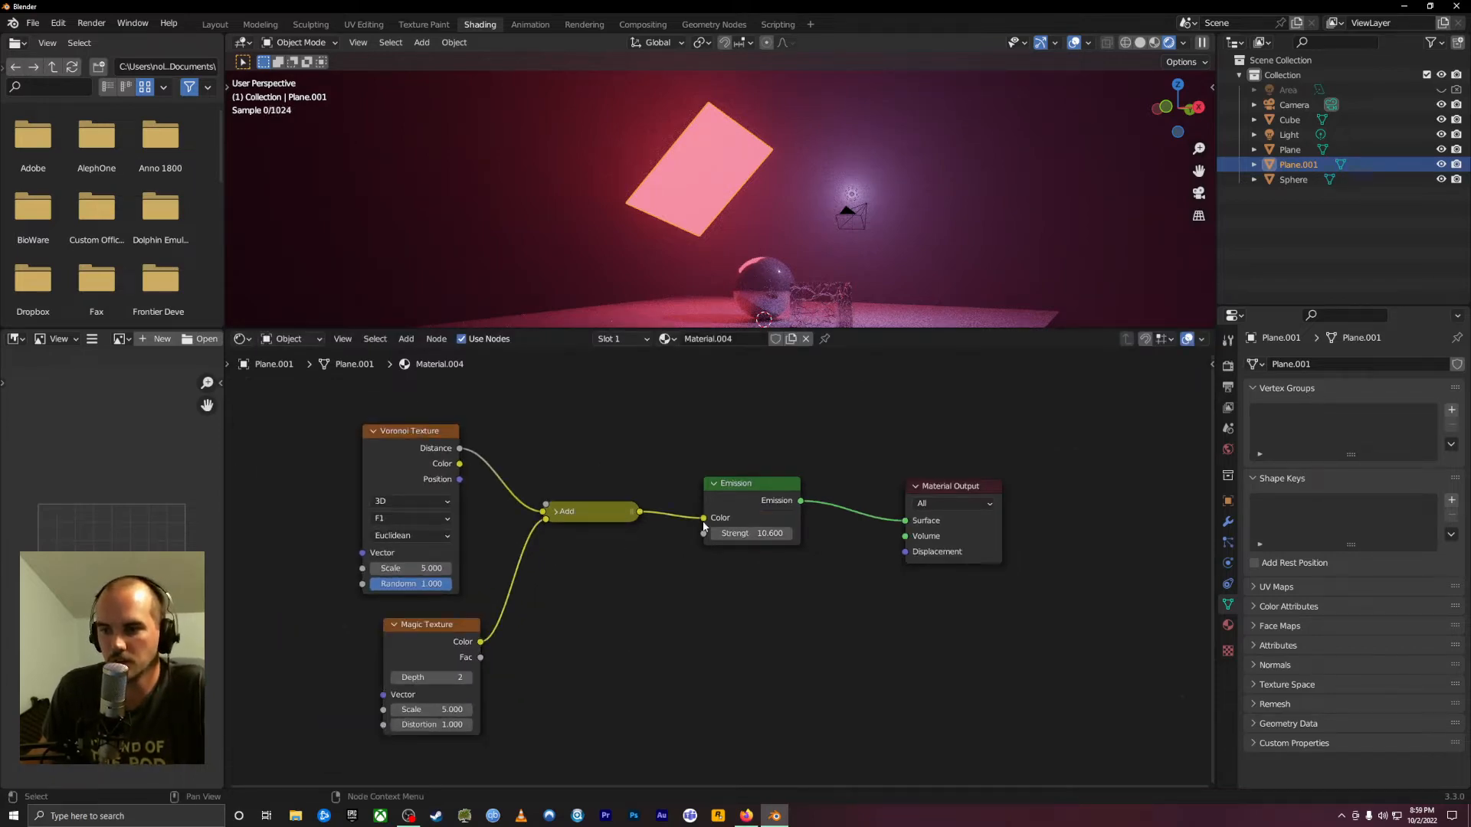
scroll(679, 178, "up", 4)
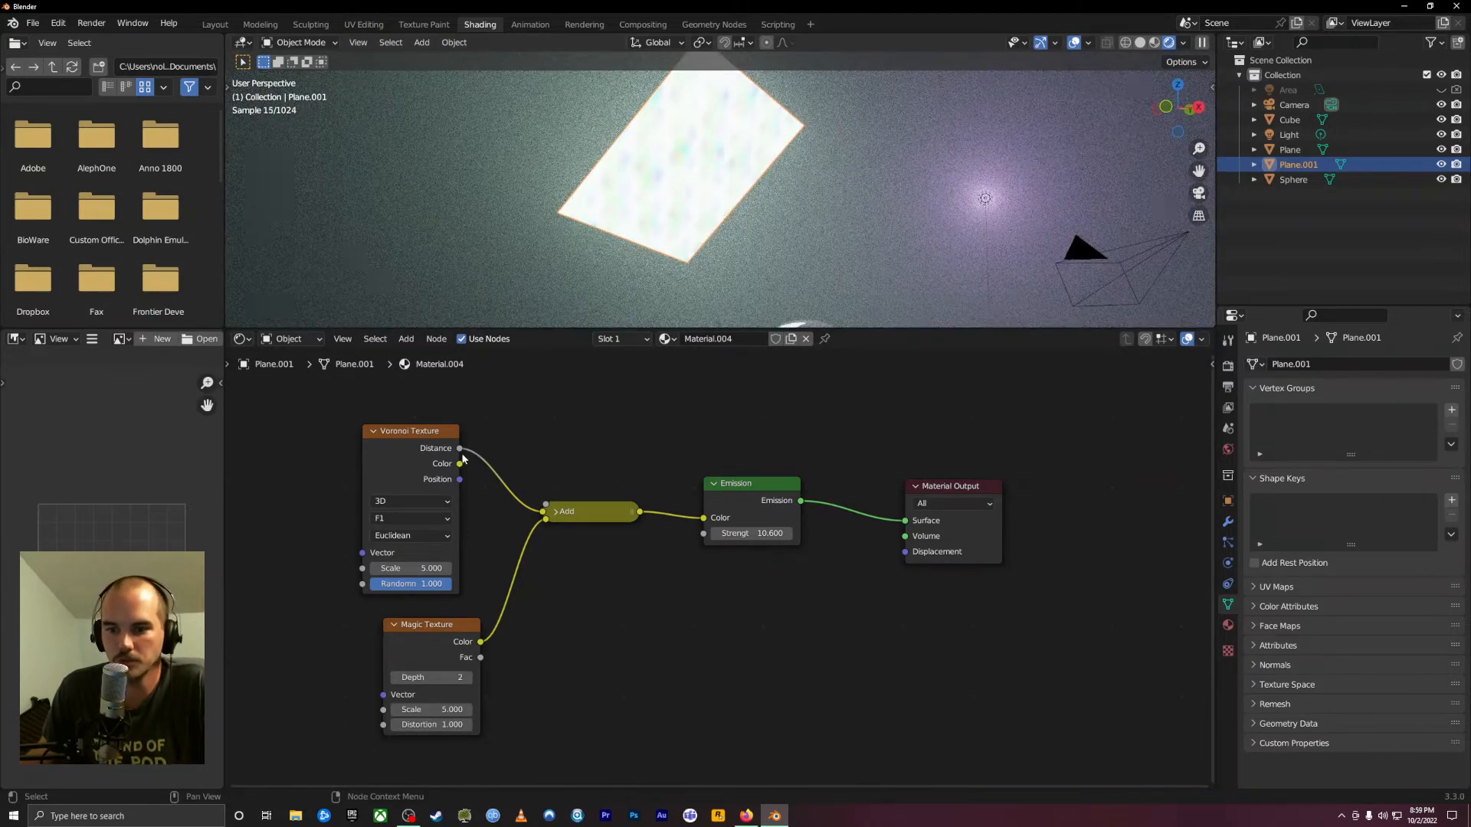
left_click_drag(460, 450, 465, 457)
key("Escape")
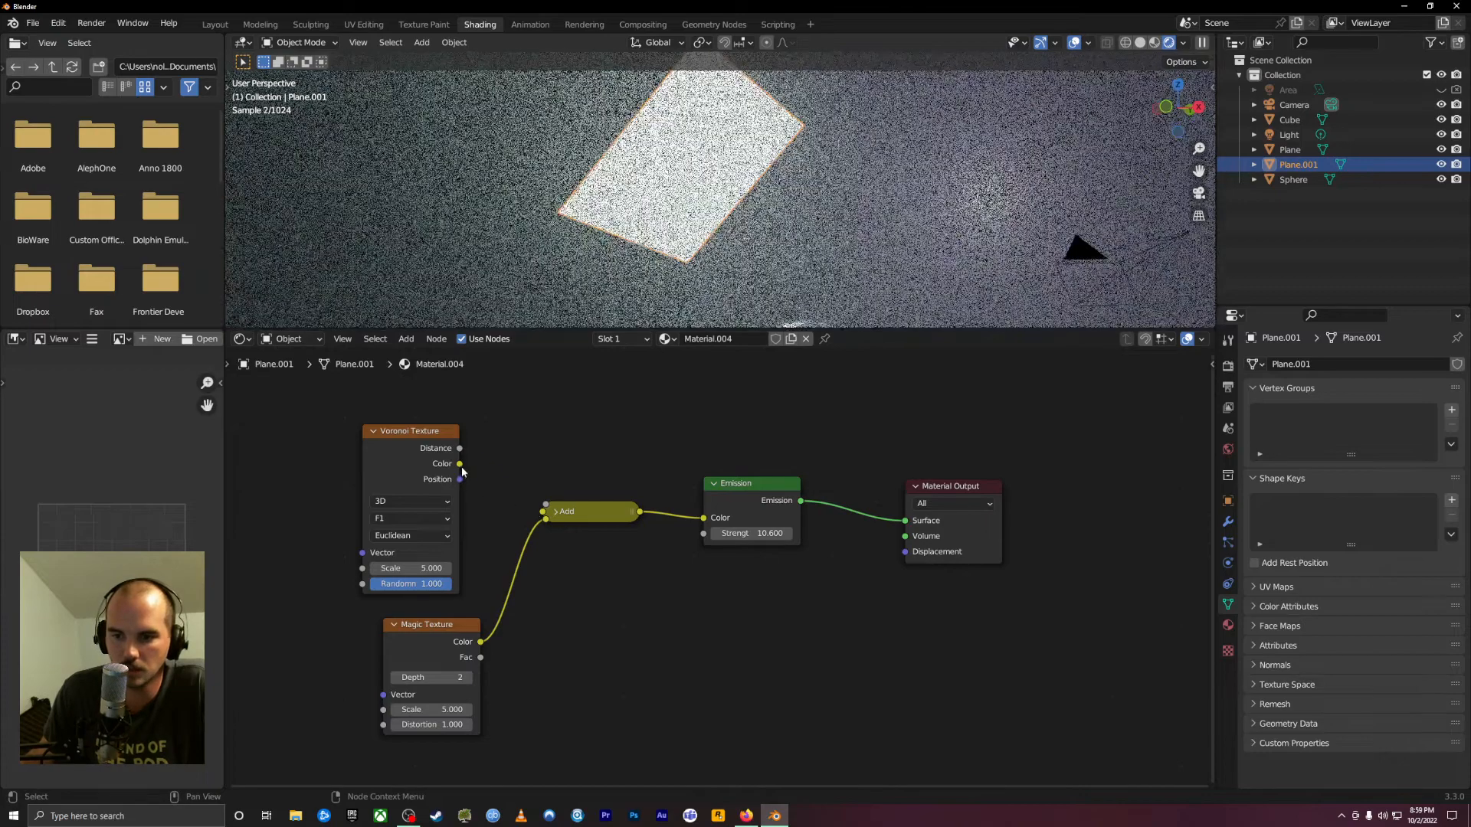
left_click_drag(460, 463, 543, 512)
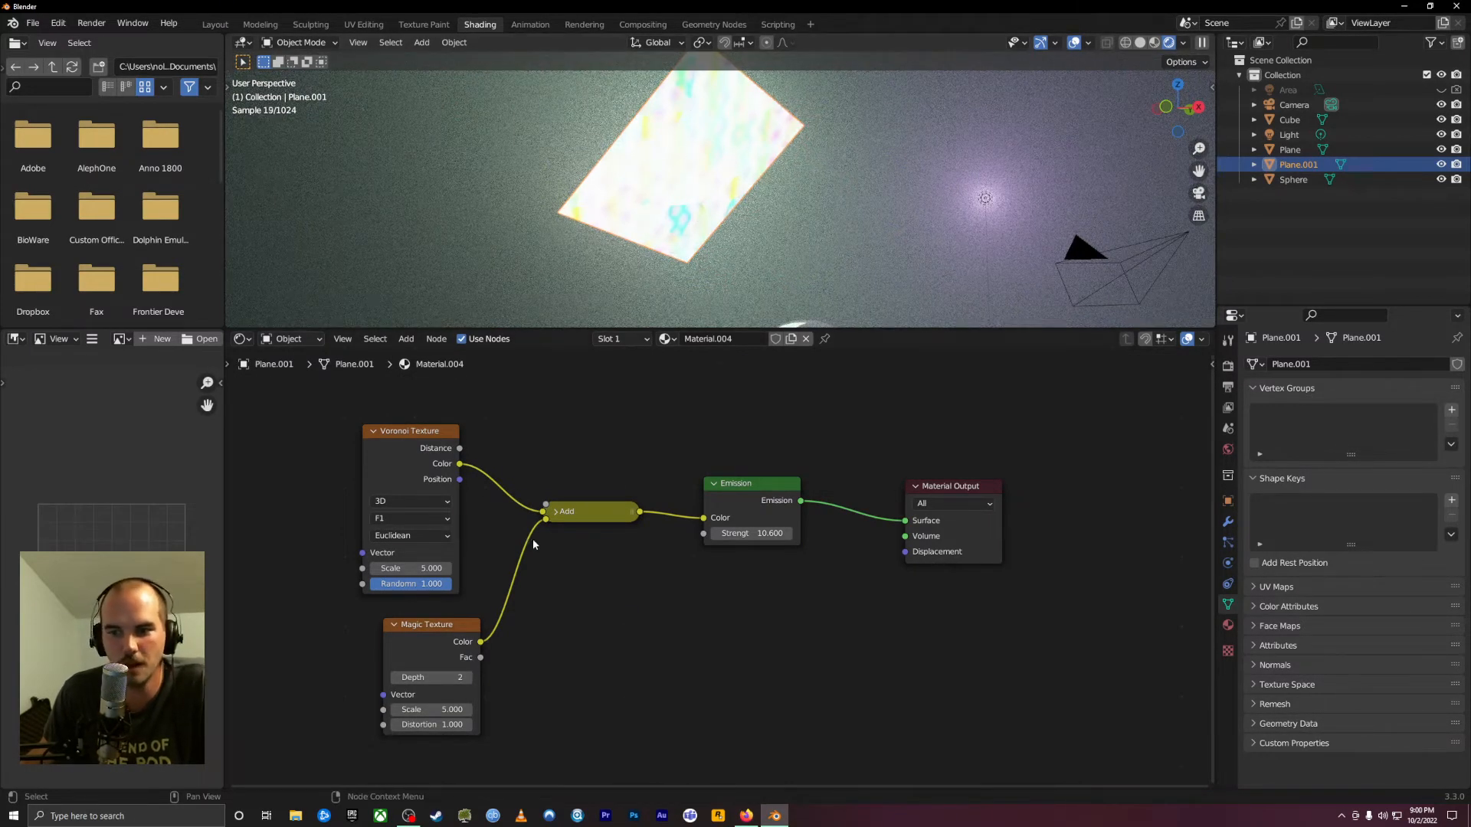
Replace the Add node with a Subtract mix of the Voronoi and Magic textures and connect it to the Emission Color
left_click(589, 515)
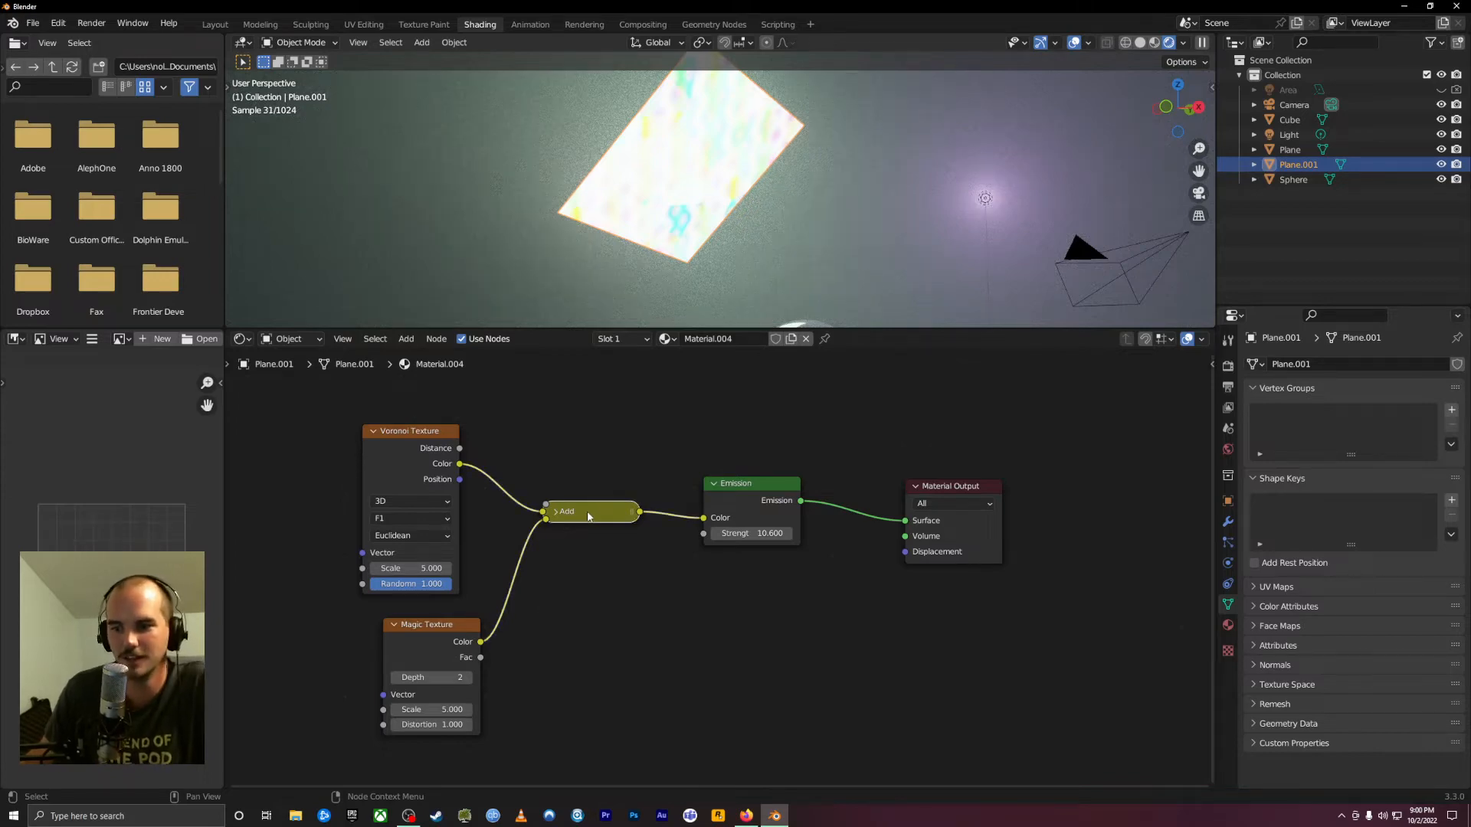
key("x")
left_click_drag(591, 459, 363, 724)
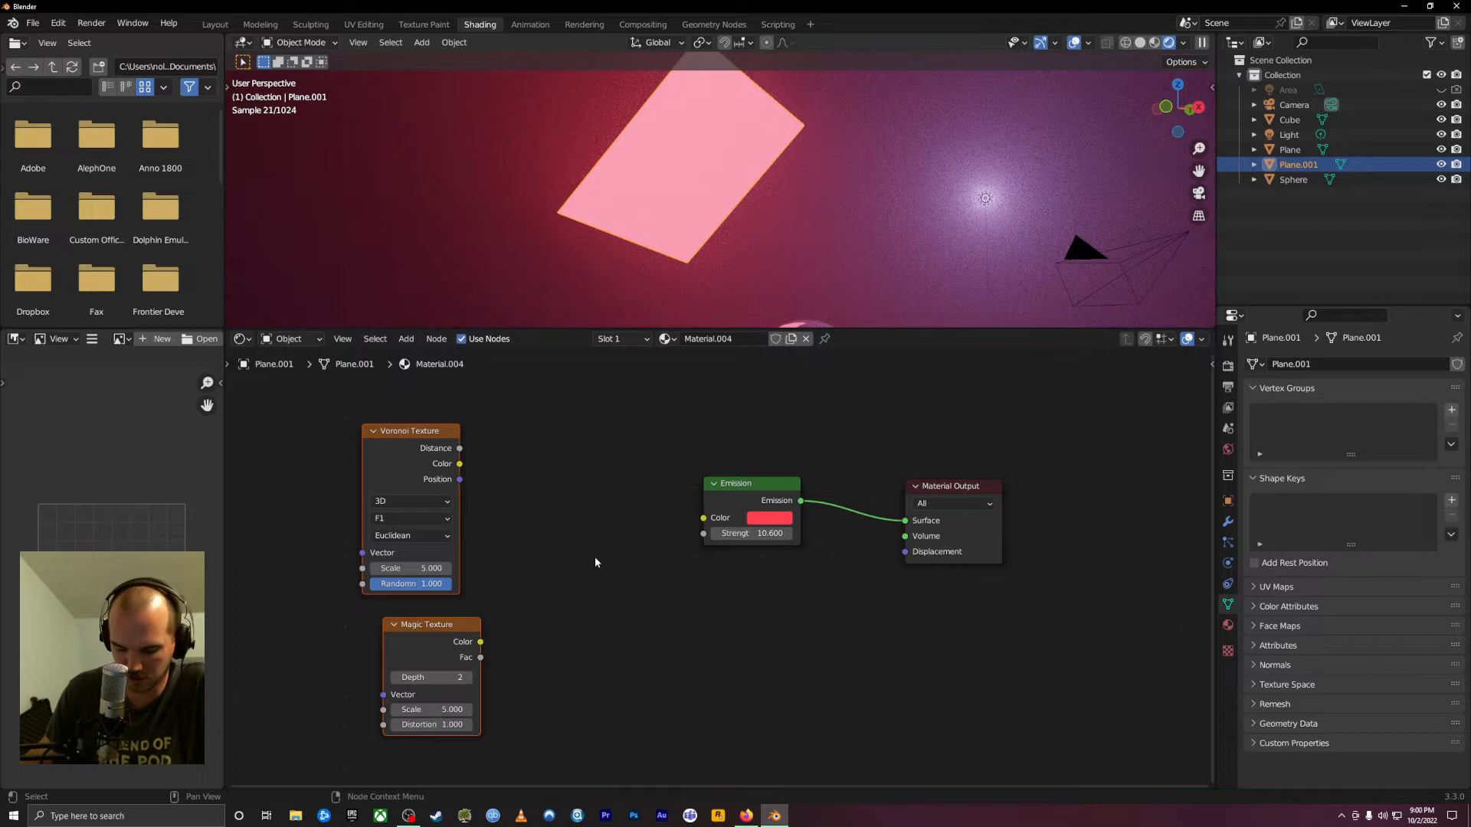
key("ctrl+minus")
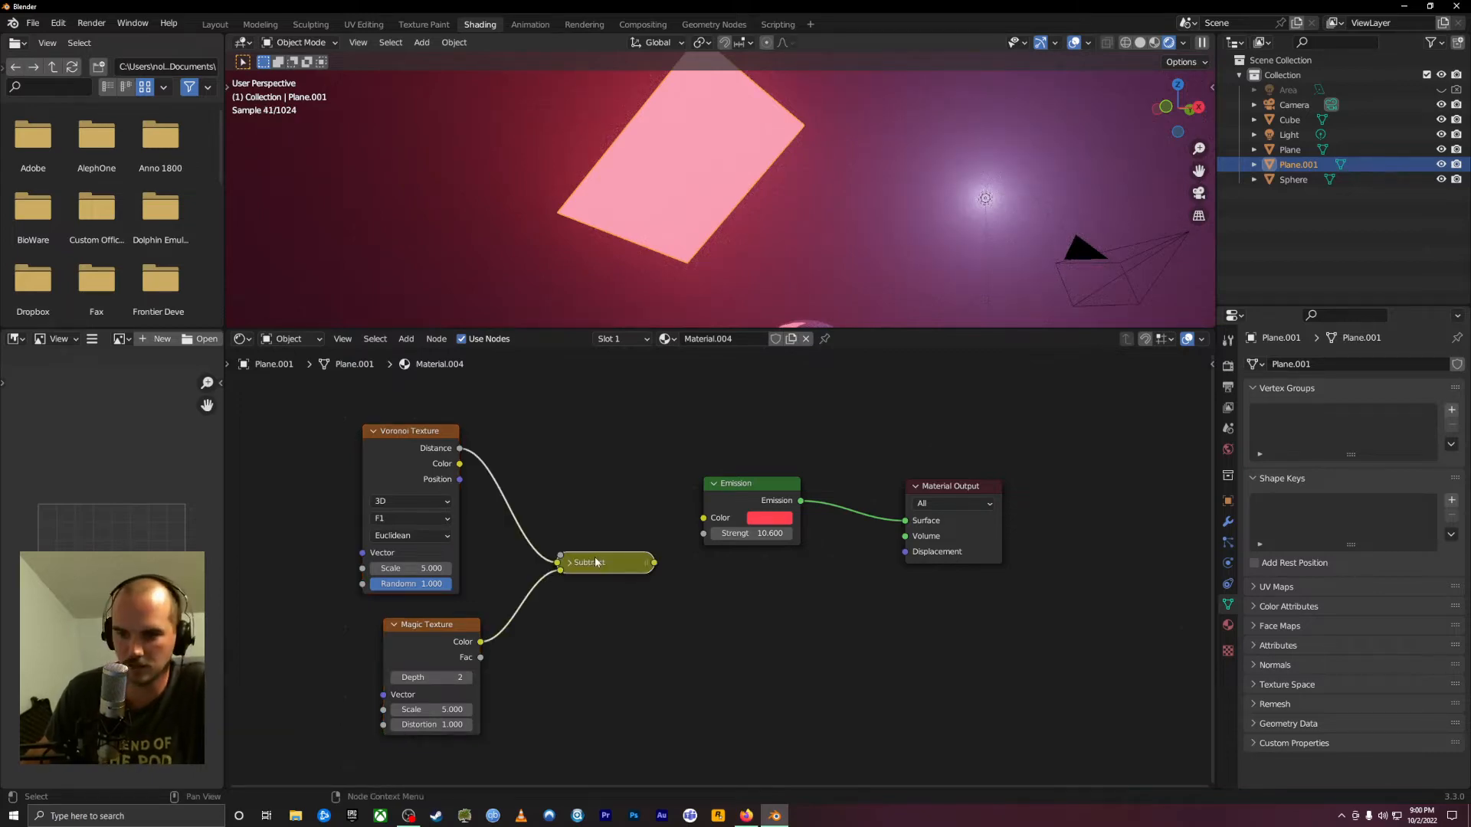
left_click_drag(654, 563, 704, 518)
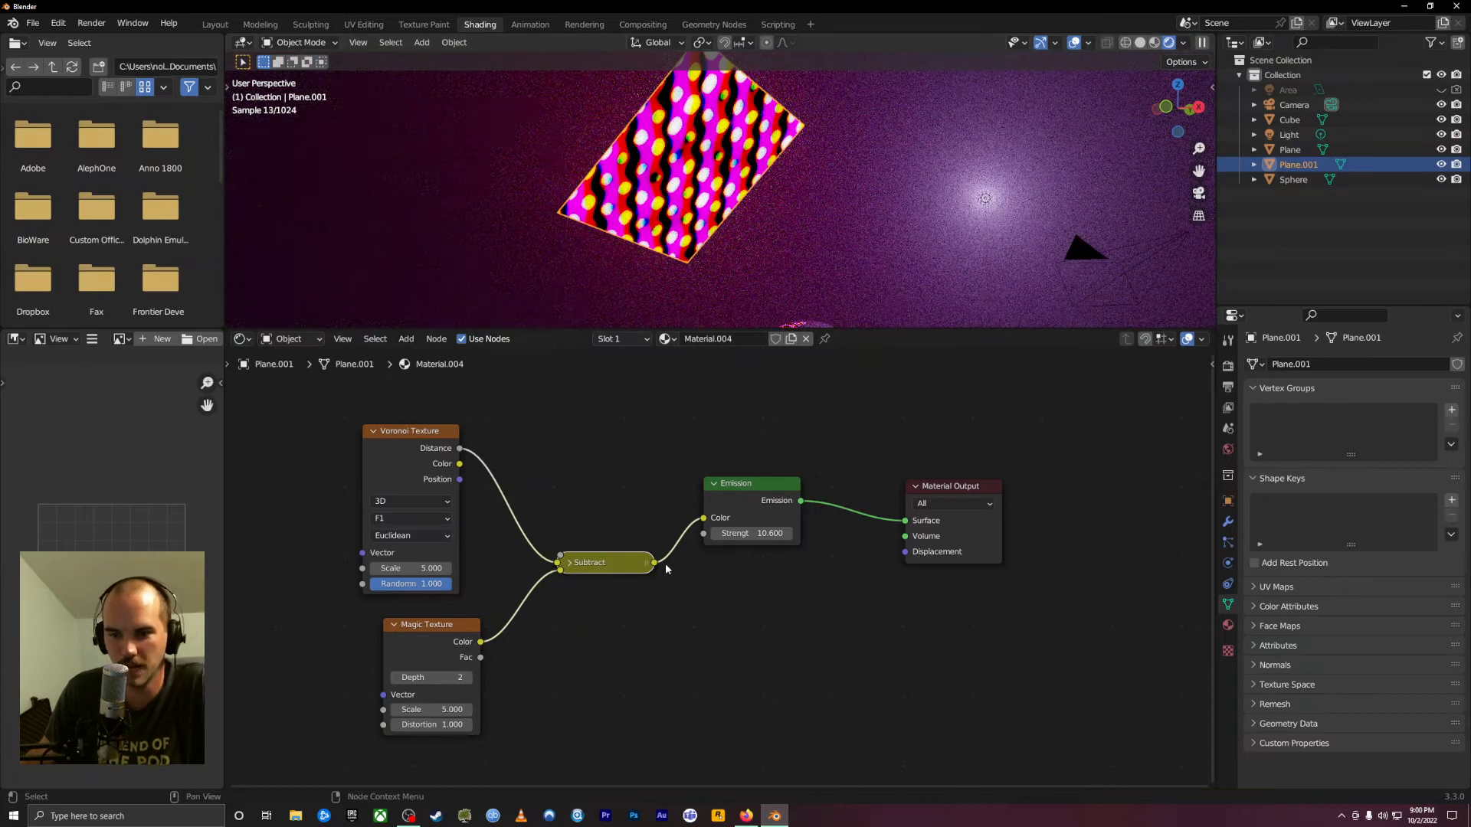
Expand the Subtract node and look through its available blending modes
left_click(569, 563)
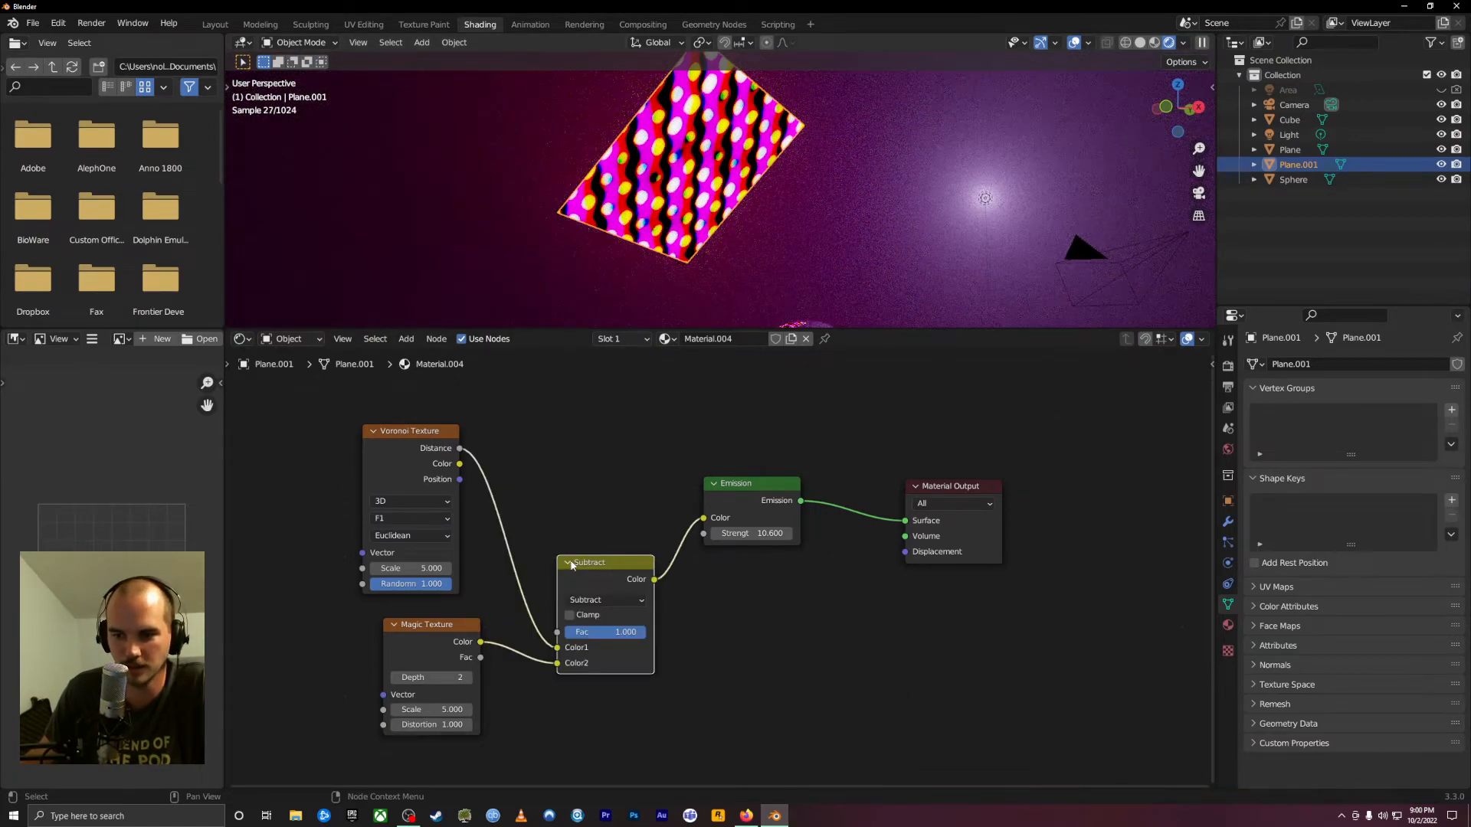
left_click(600, 599)
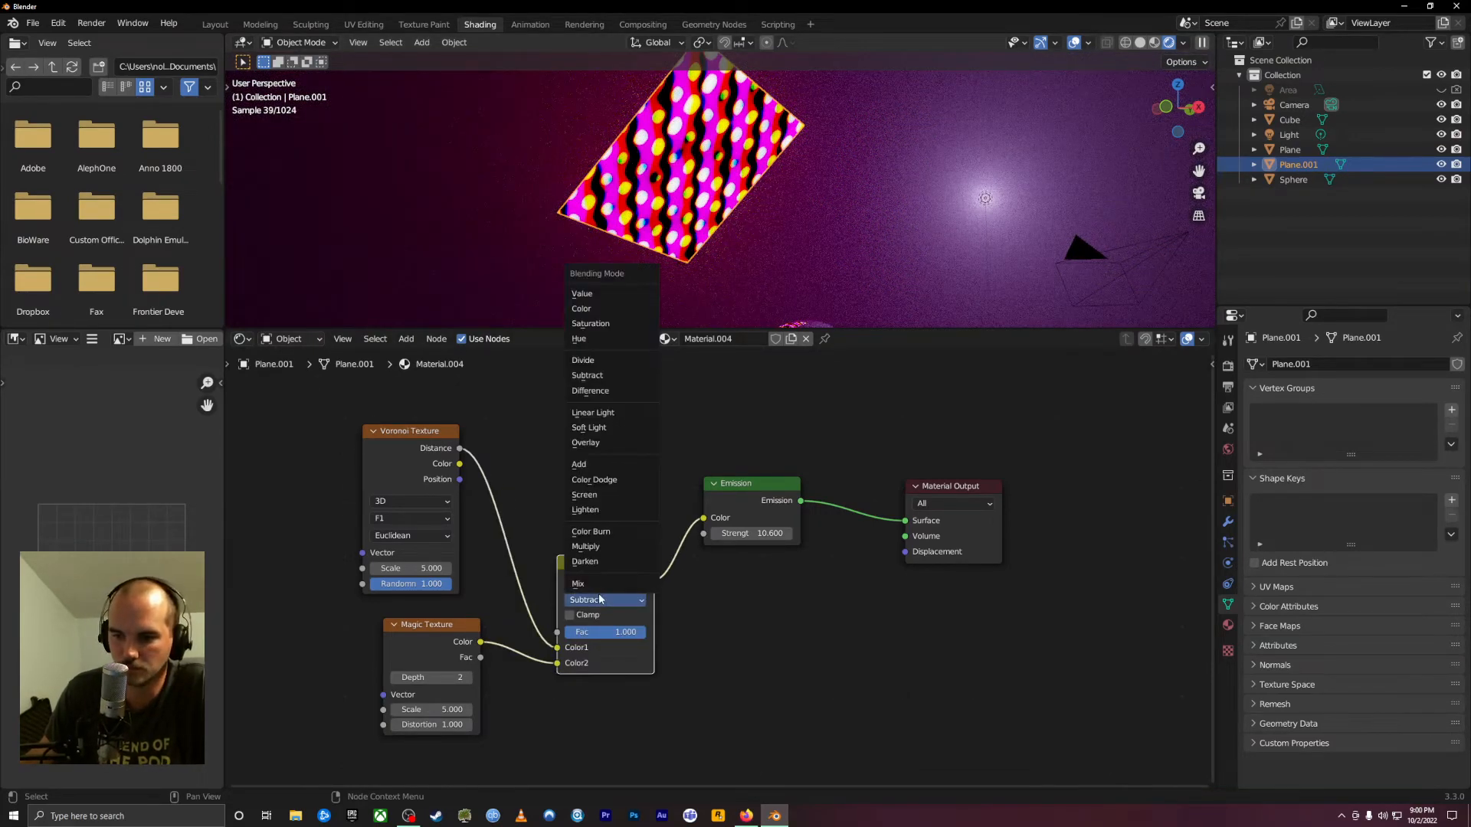
left_click(613, 572)
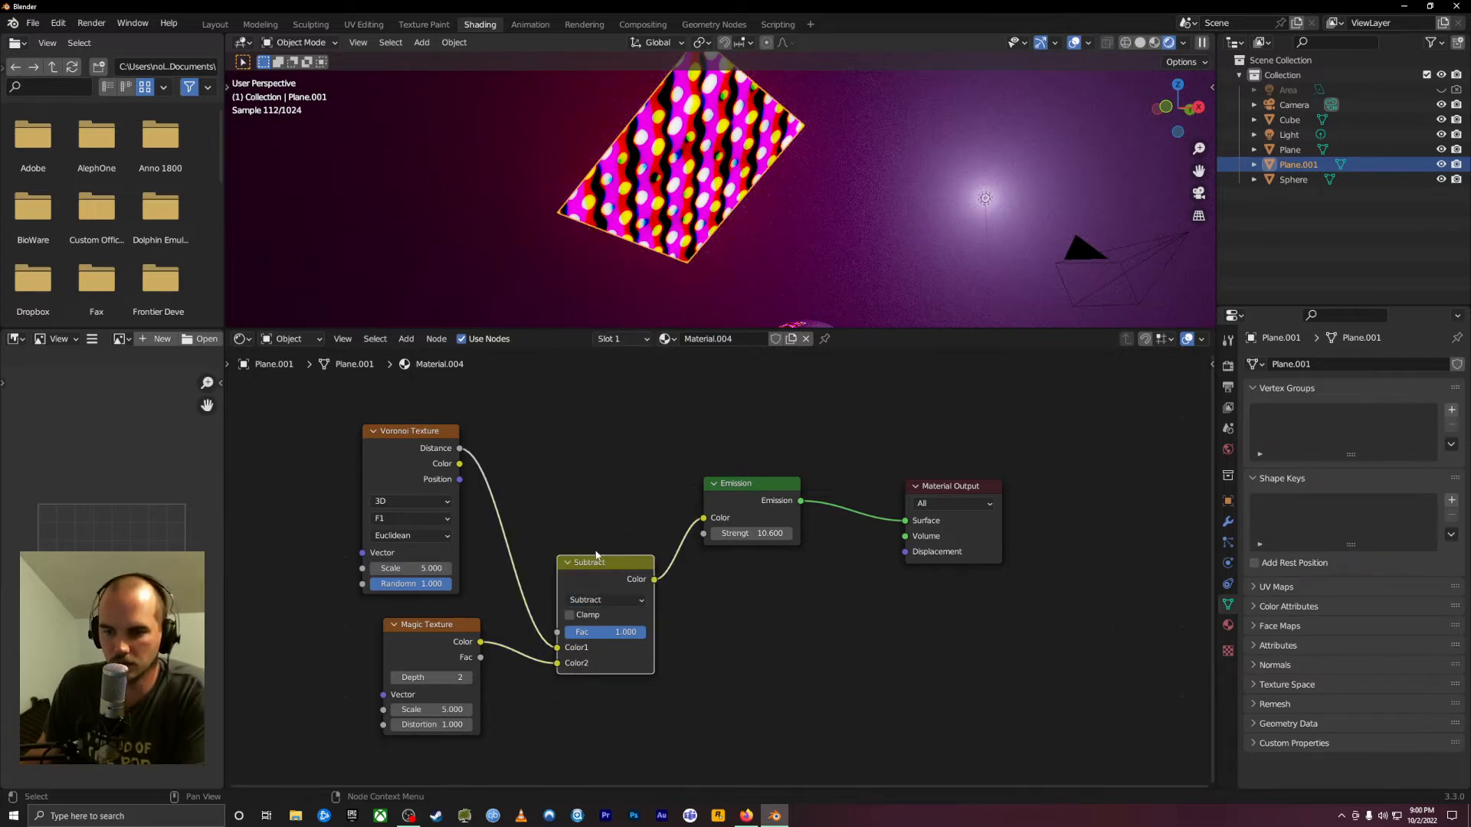
Delete the Subtract node, try merging the two texture nodes with a Divide mix, and delete that Divide node
key("x")
left_click_drag(528, 423, 362, 639)
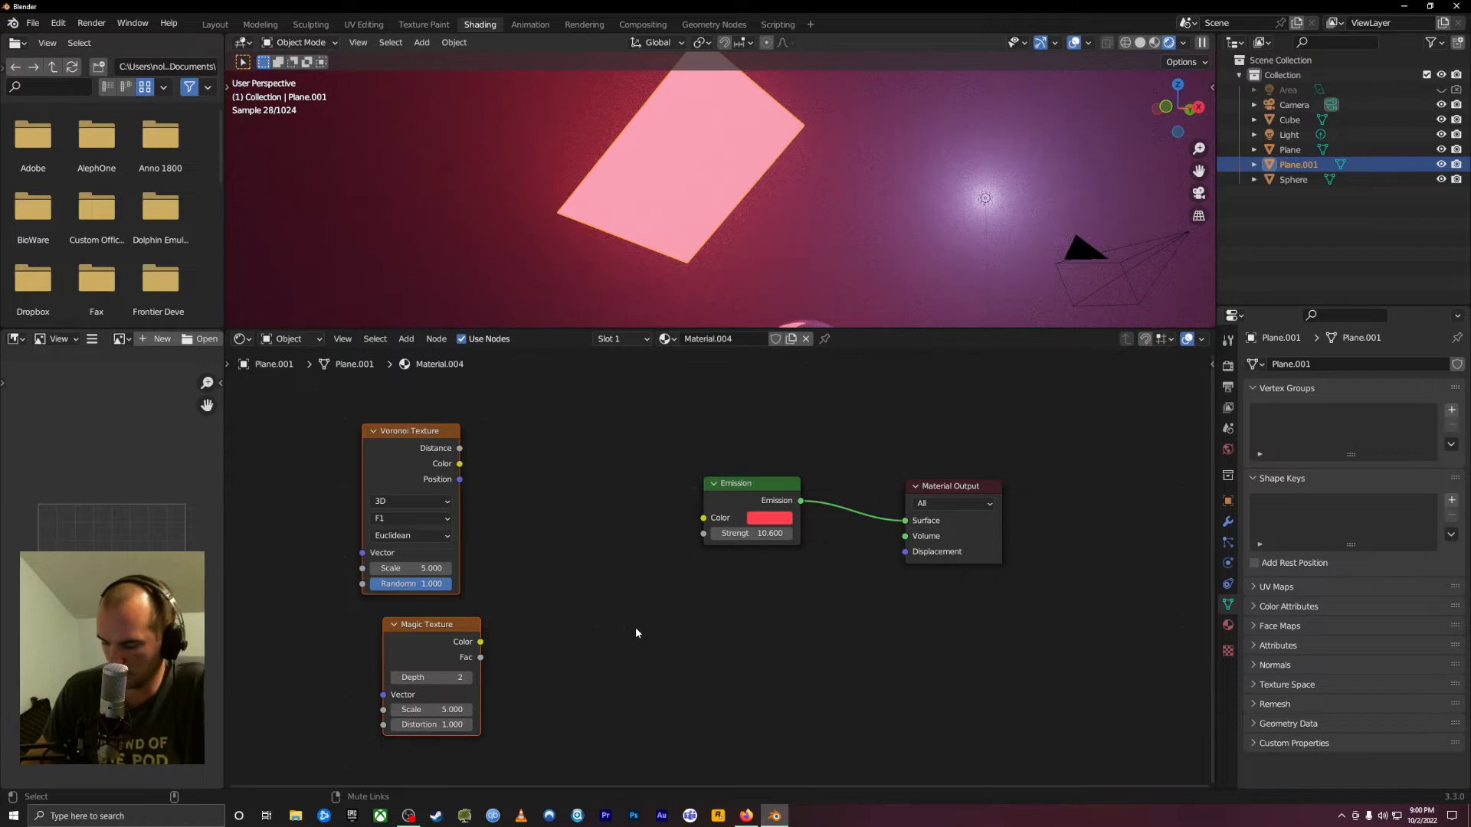
key("ctrl+slash")
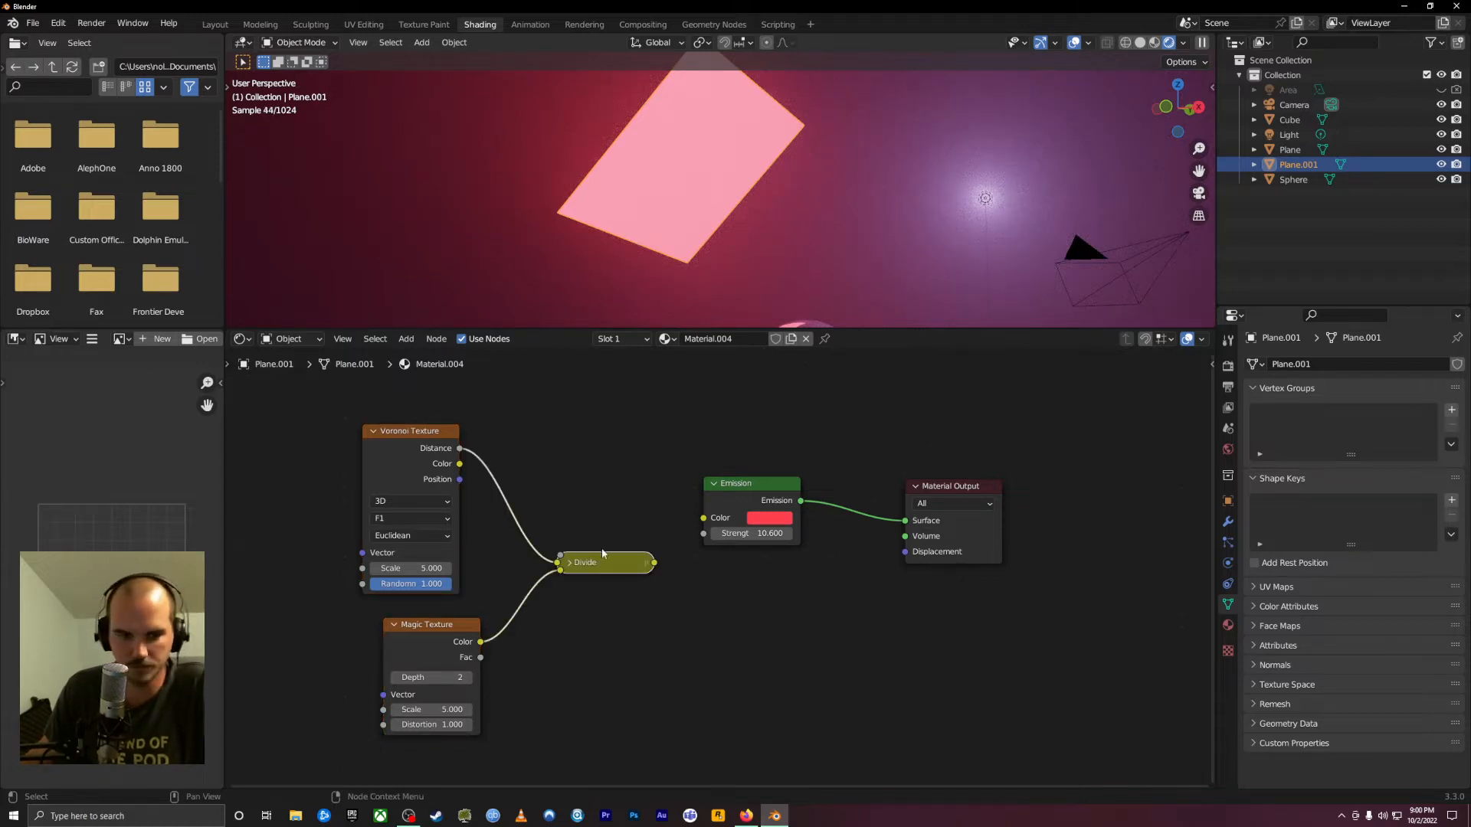
key("x")
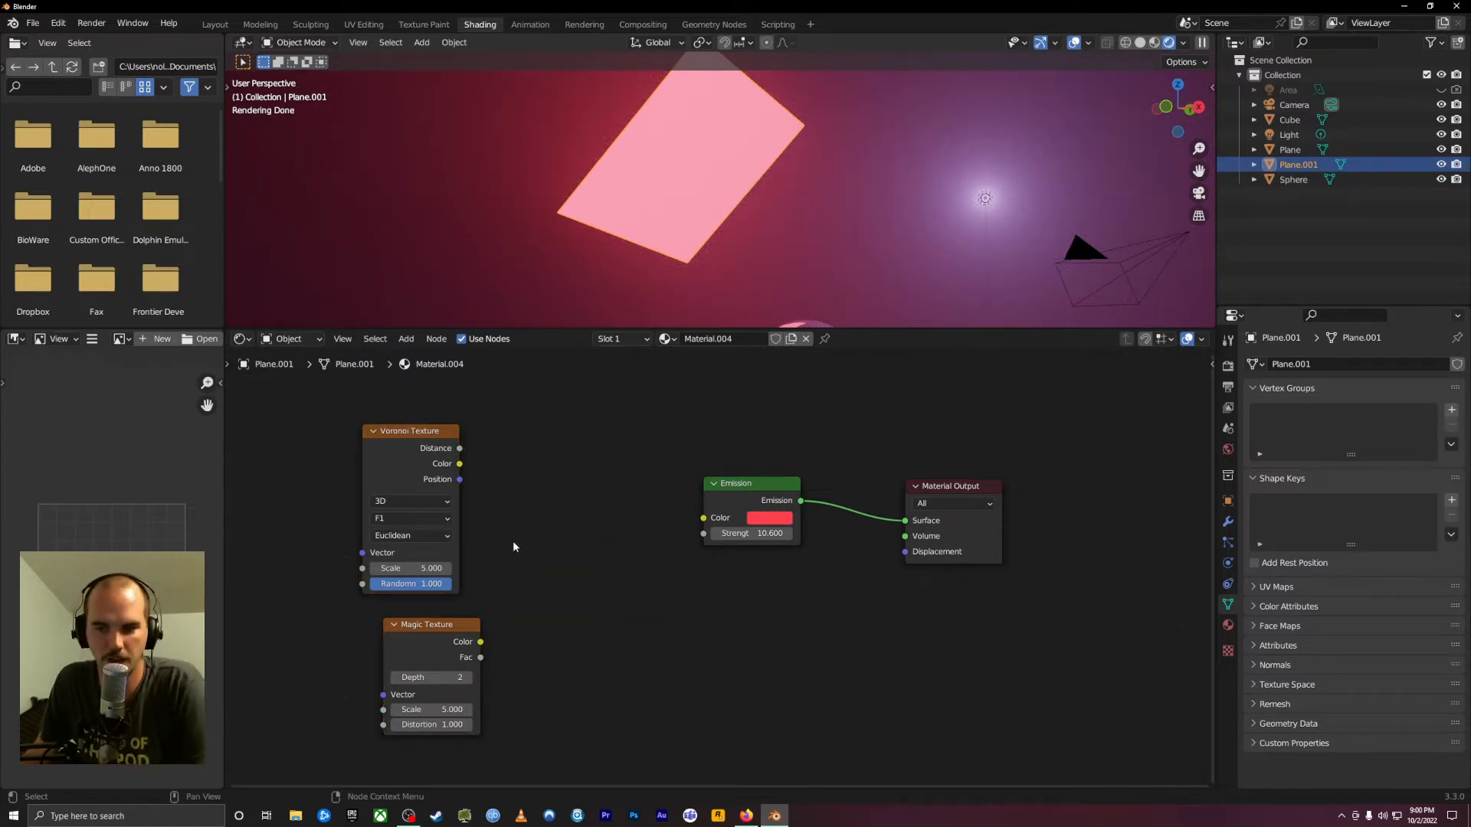
Switch to a system search for "KEYN", launch Key-n-Stroke.exe, and dismiss its welcome window
left_click(124, 817)
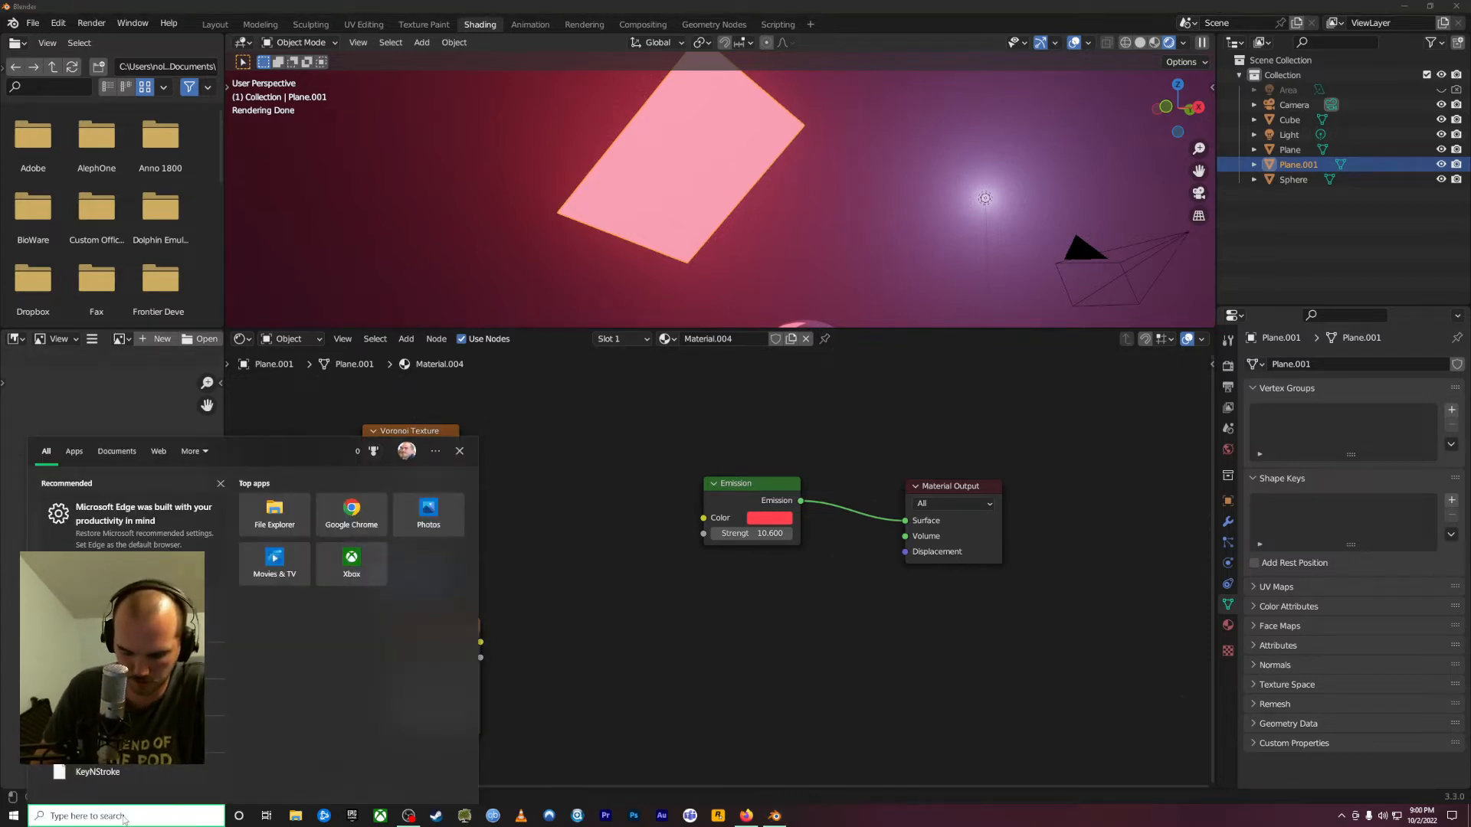
type("KEYN")
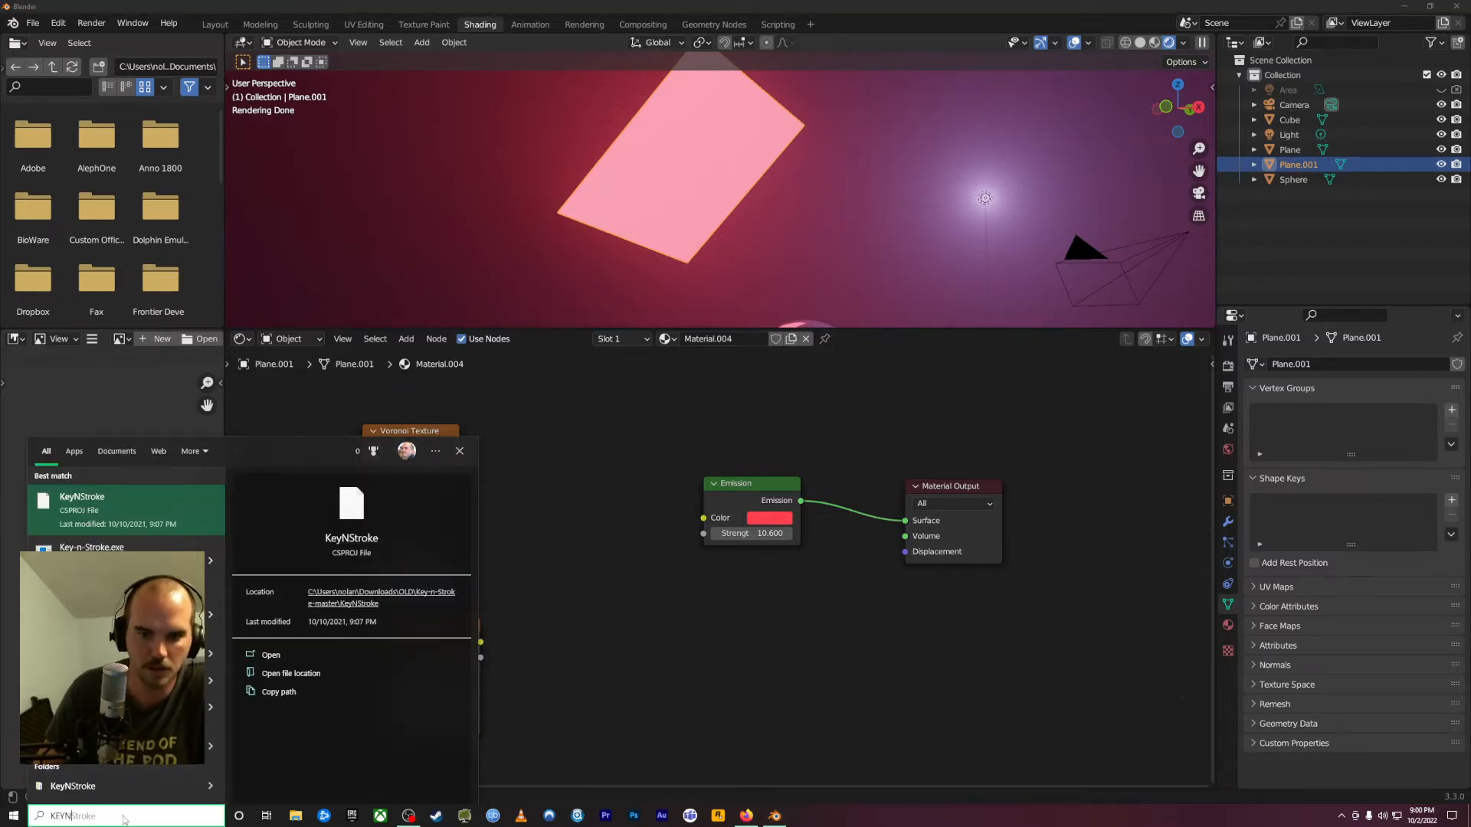
left_click(117, 547)
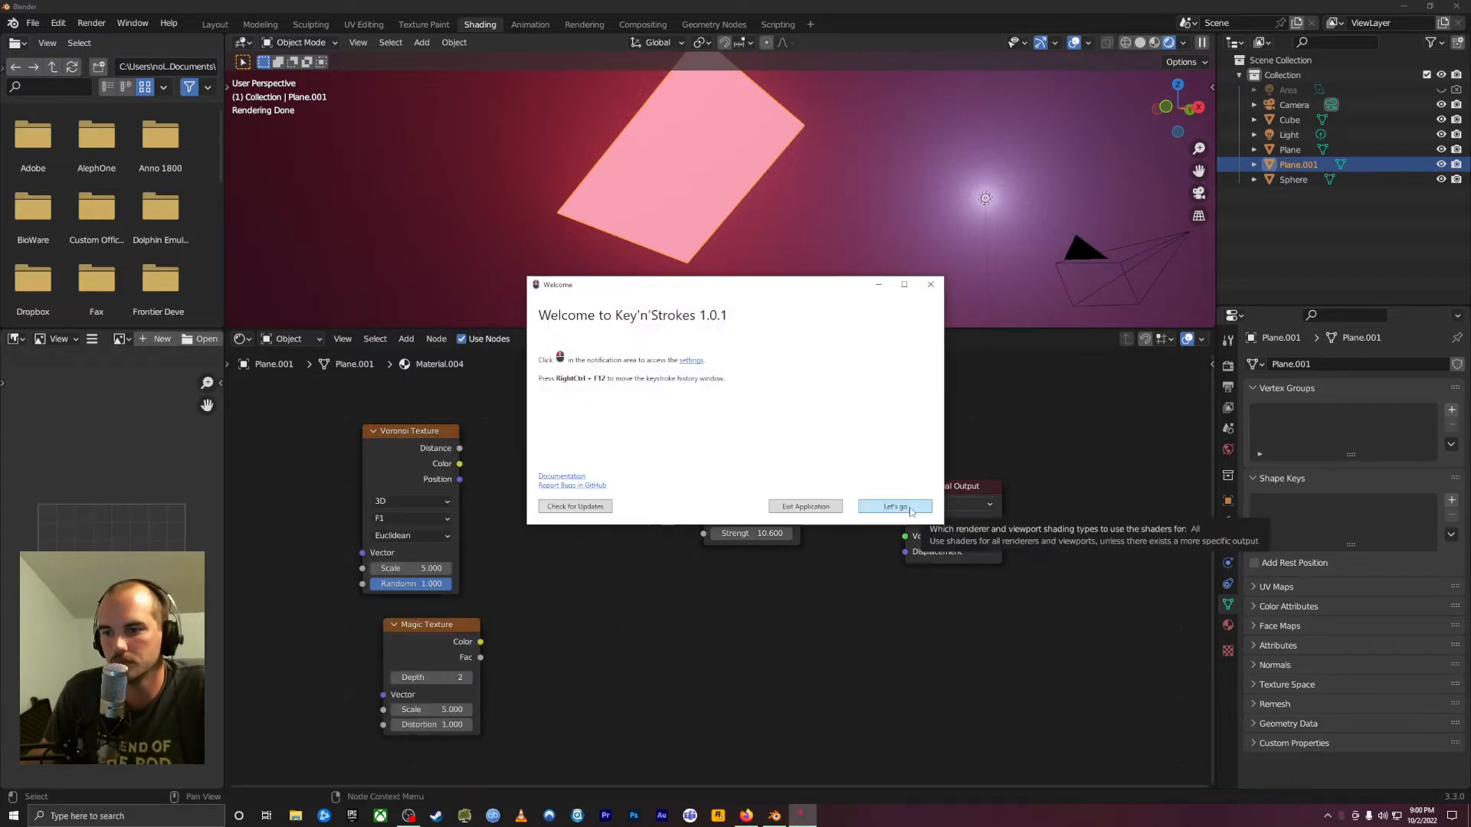
left_click(902, 505)
Merge the Voronoi Texture and Magic Texture nodes with a Multiply mix node and connect its Color to the Emission Color
left_click_drag(636, 740, 399, 482)
key("ctrl+alt")
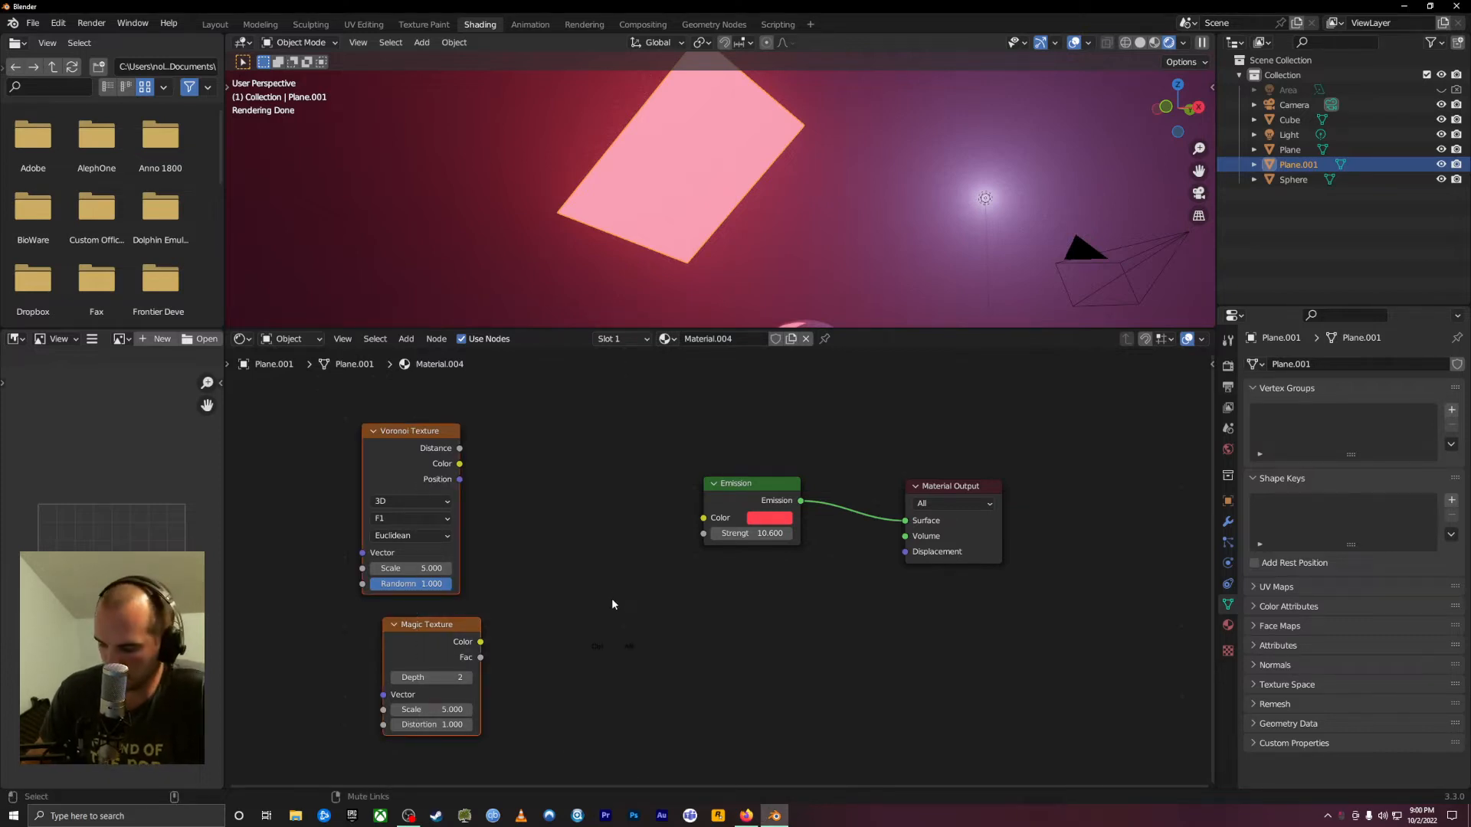
key("ctrl+alt+KP_Multiply")
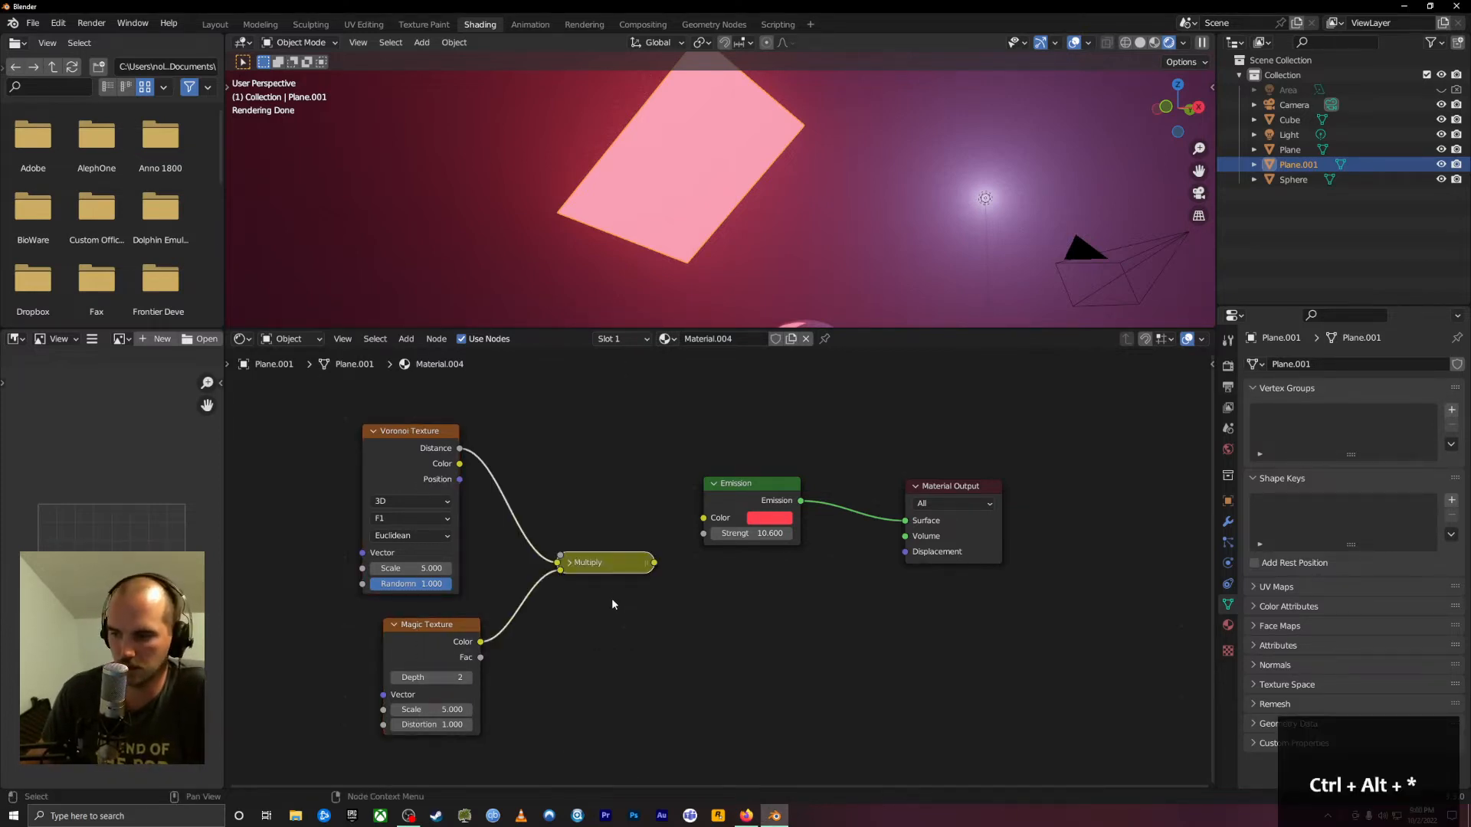
left_click(564, 484)
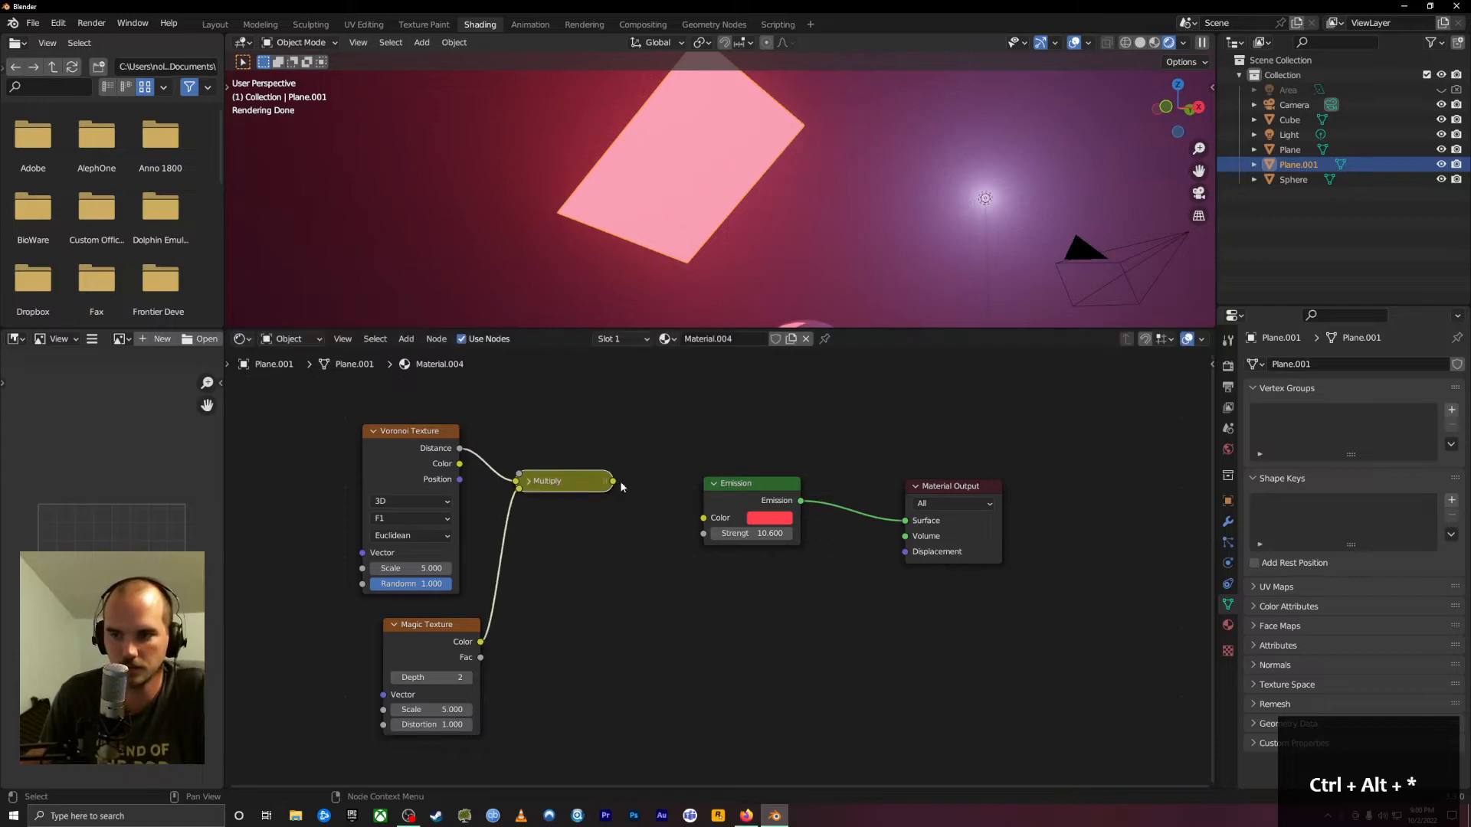
left_click_drag(614, 481, 705, 519)
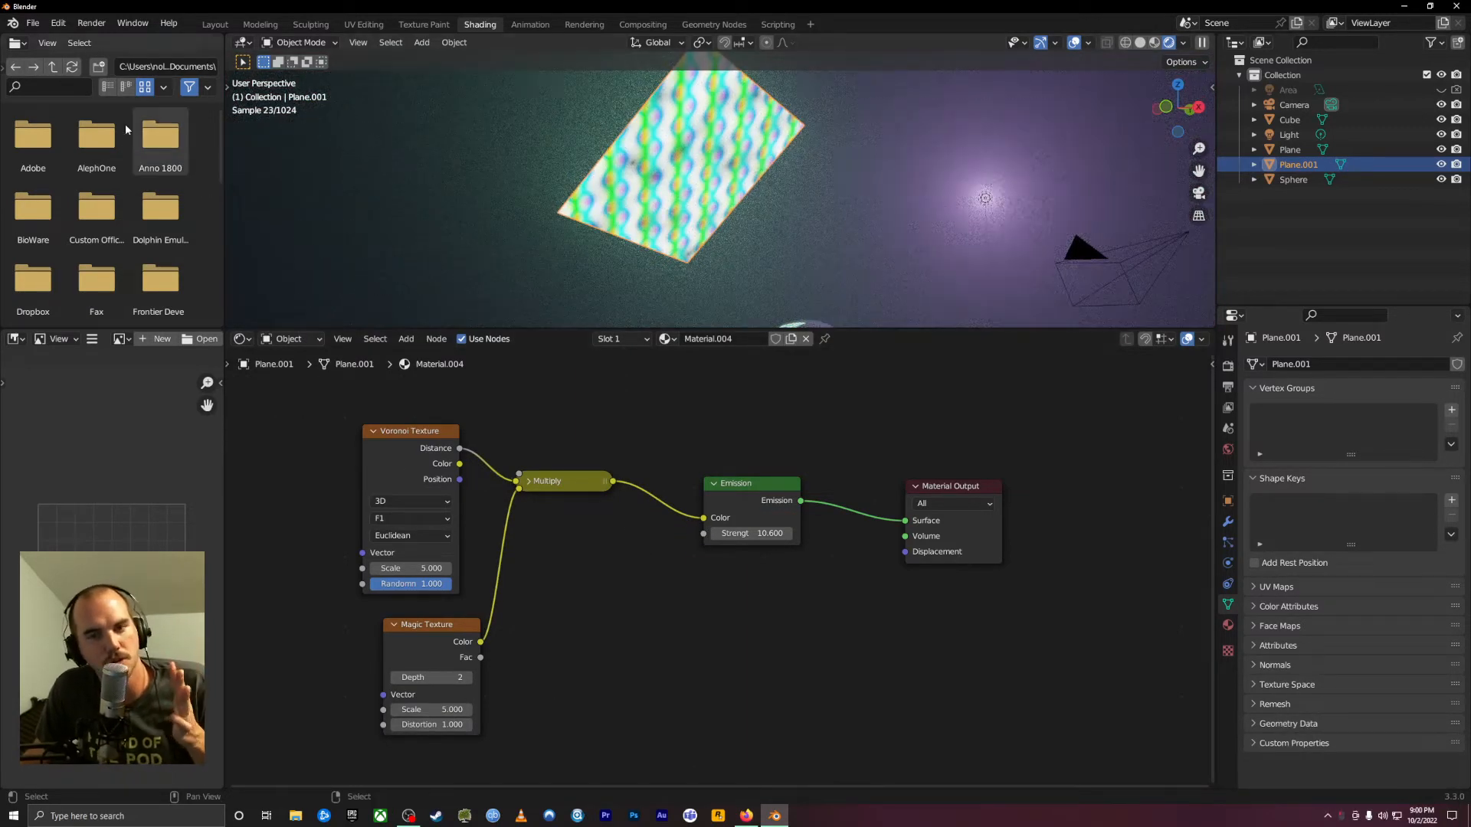
Open the preferences for the Node Wrangler add-on, then enlarge and reposition the window to show more of its hotkey list
left_click(33, 23)
mouse_move(92, 29)
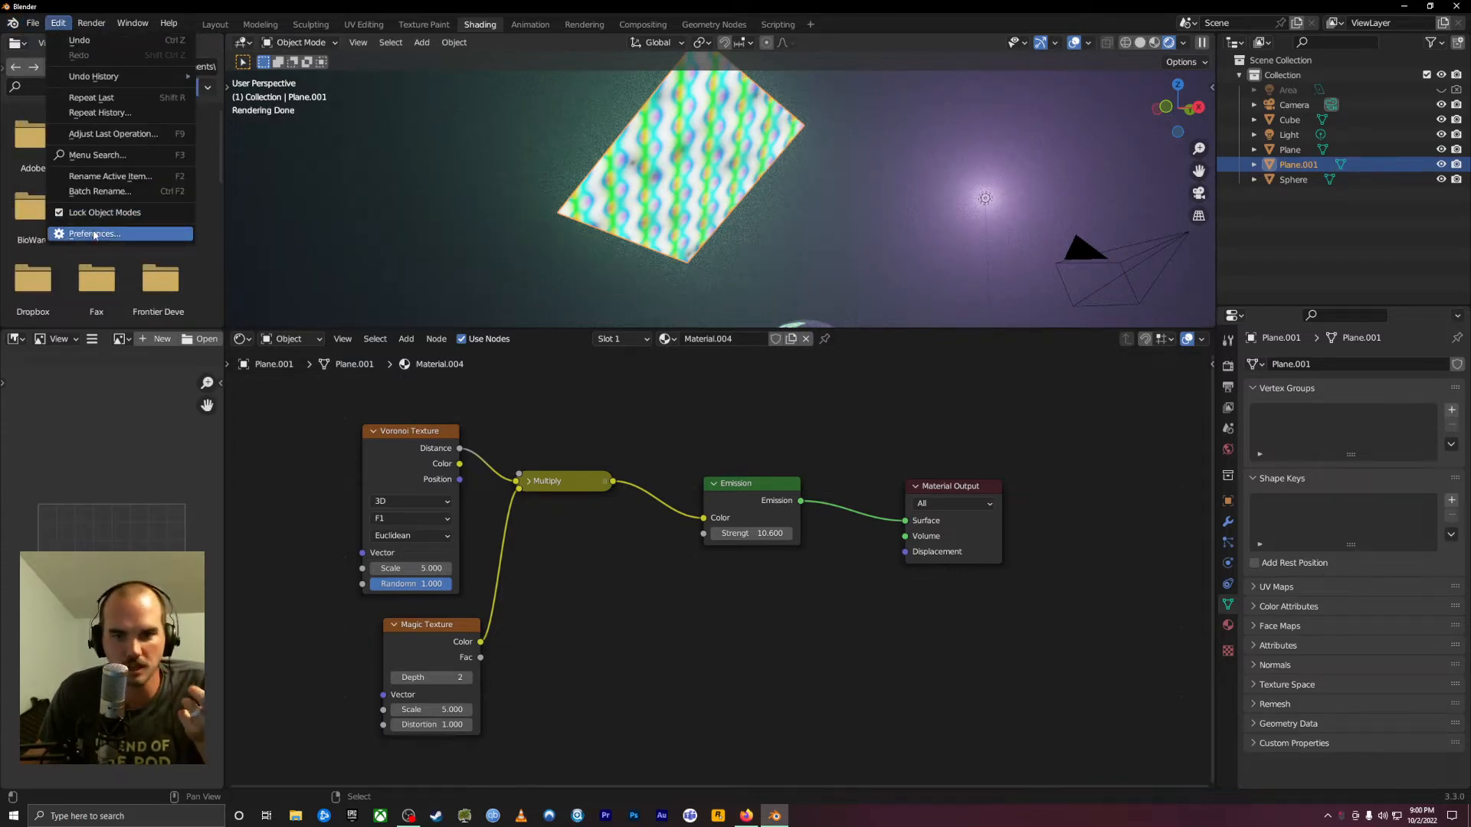
left_click(78, 236)
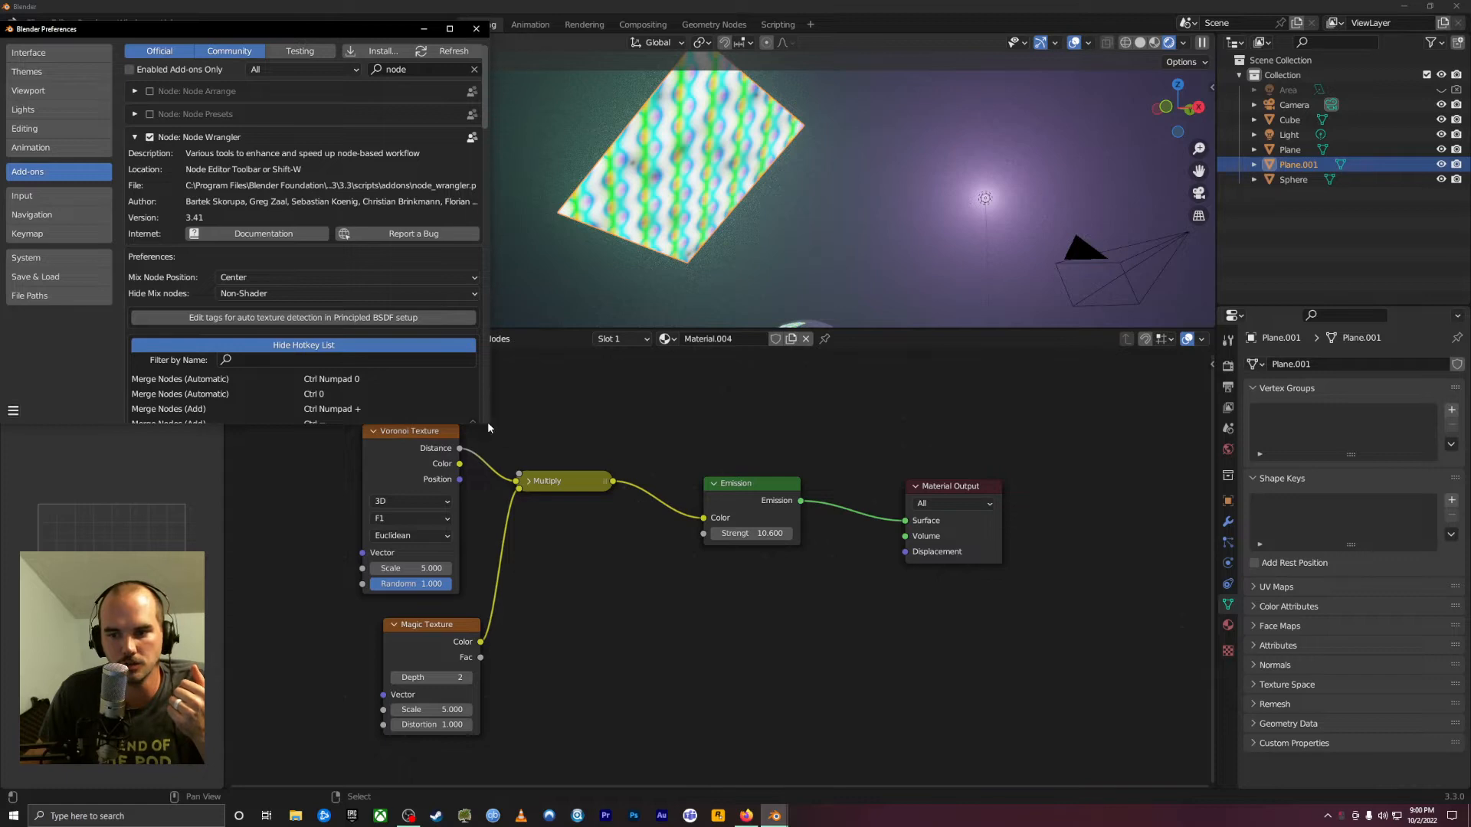
left_click(593, 674)
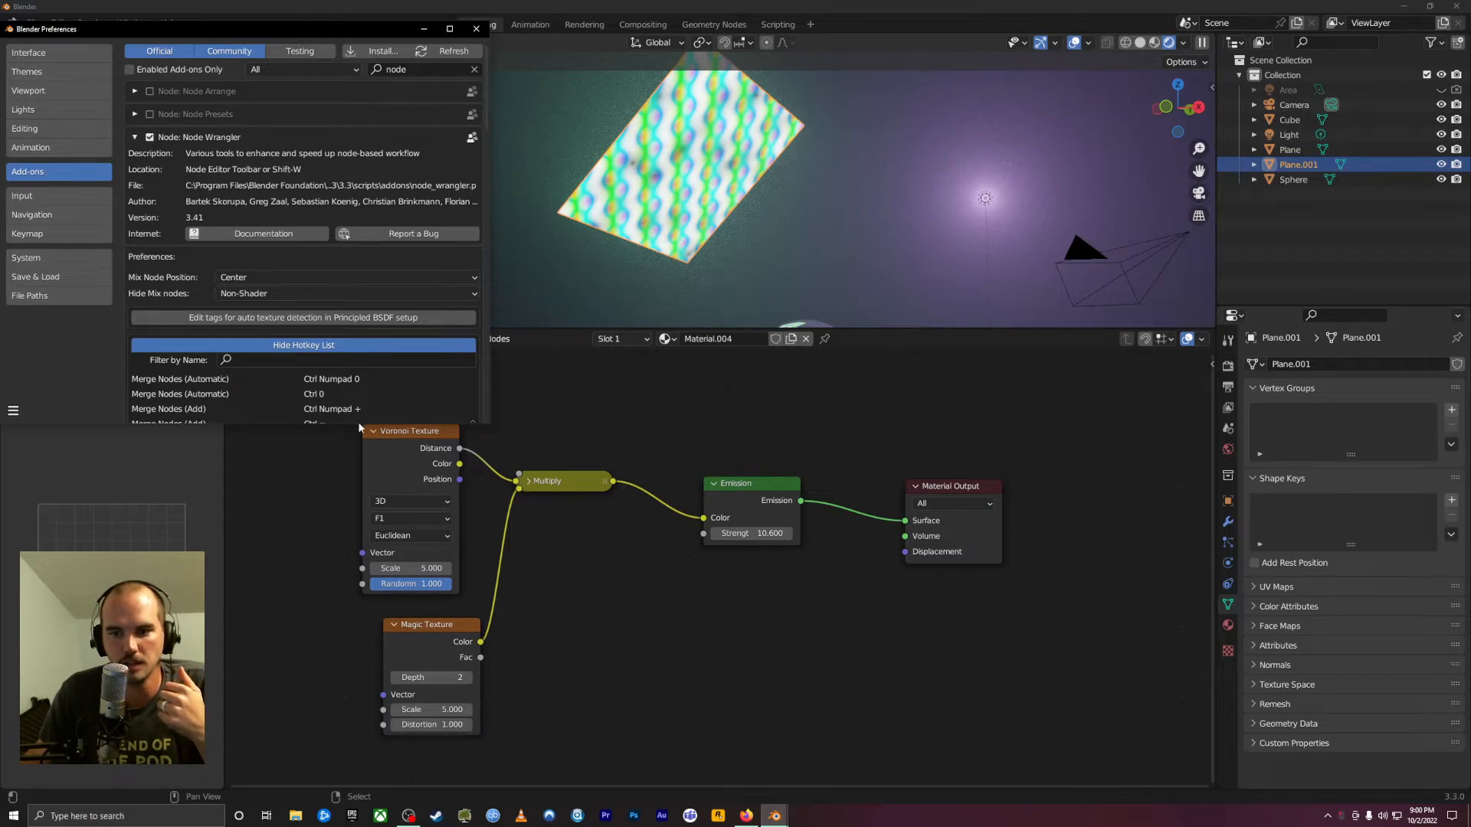
left_click_drag(357, 423, 387, 718)
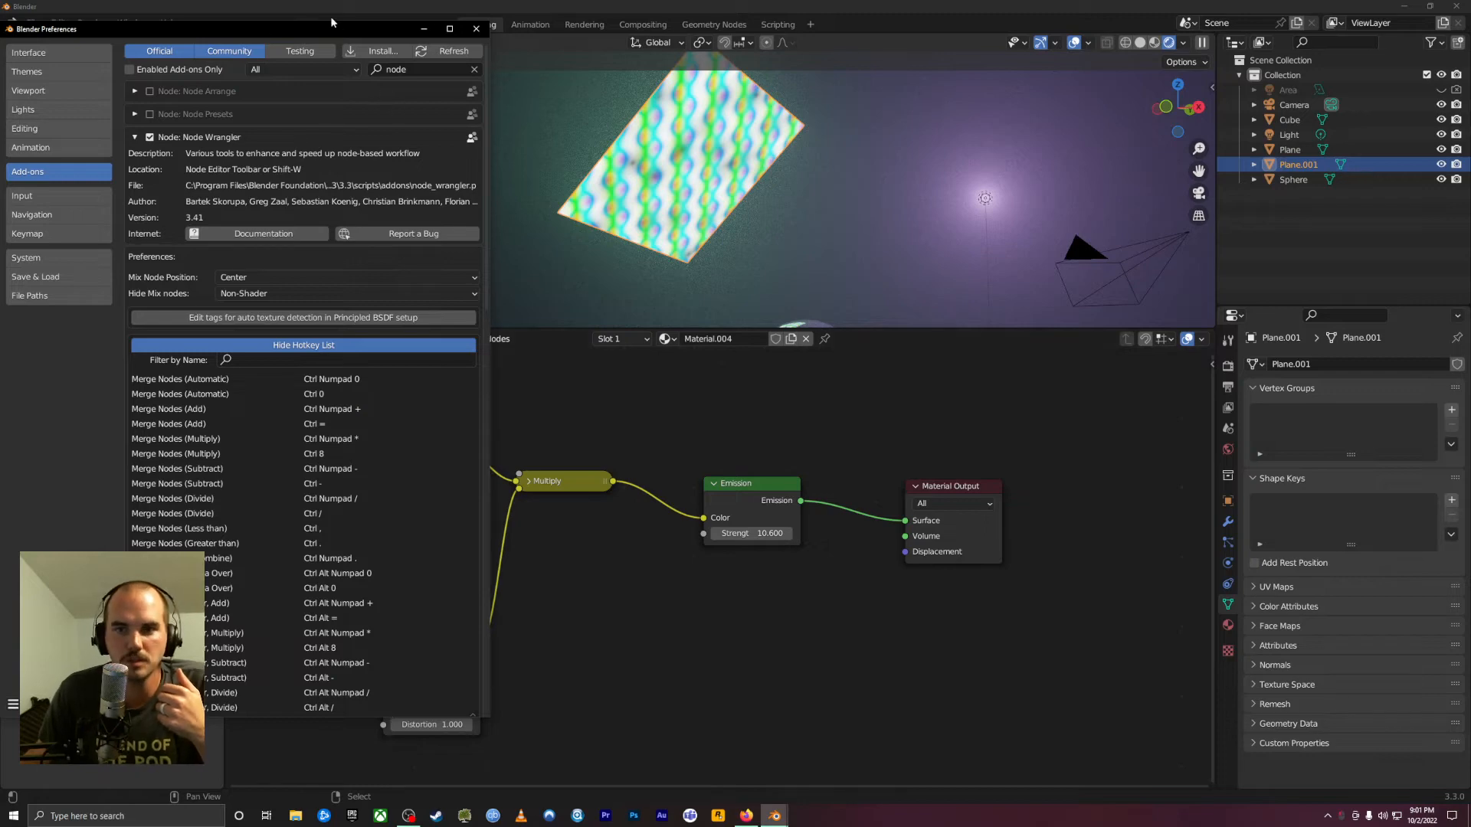
left_click_drag(331, 21, 580, 35)
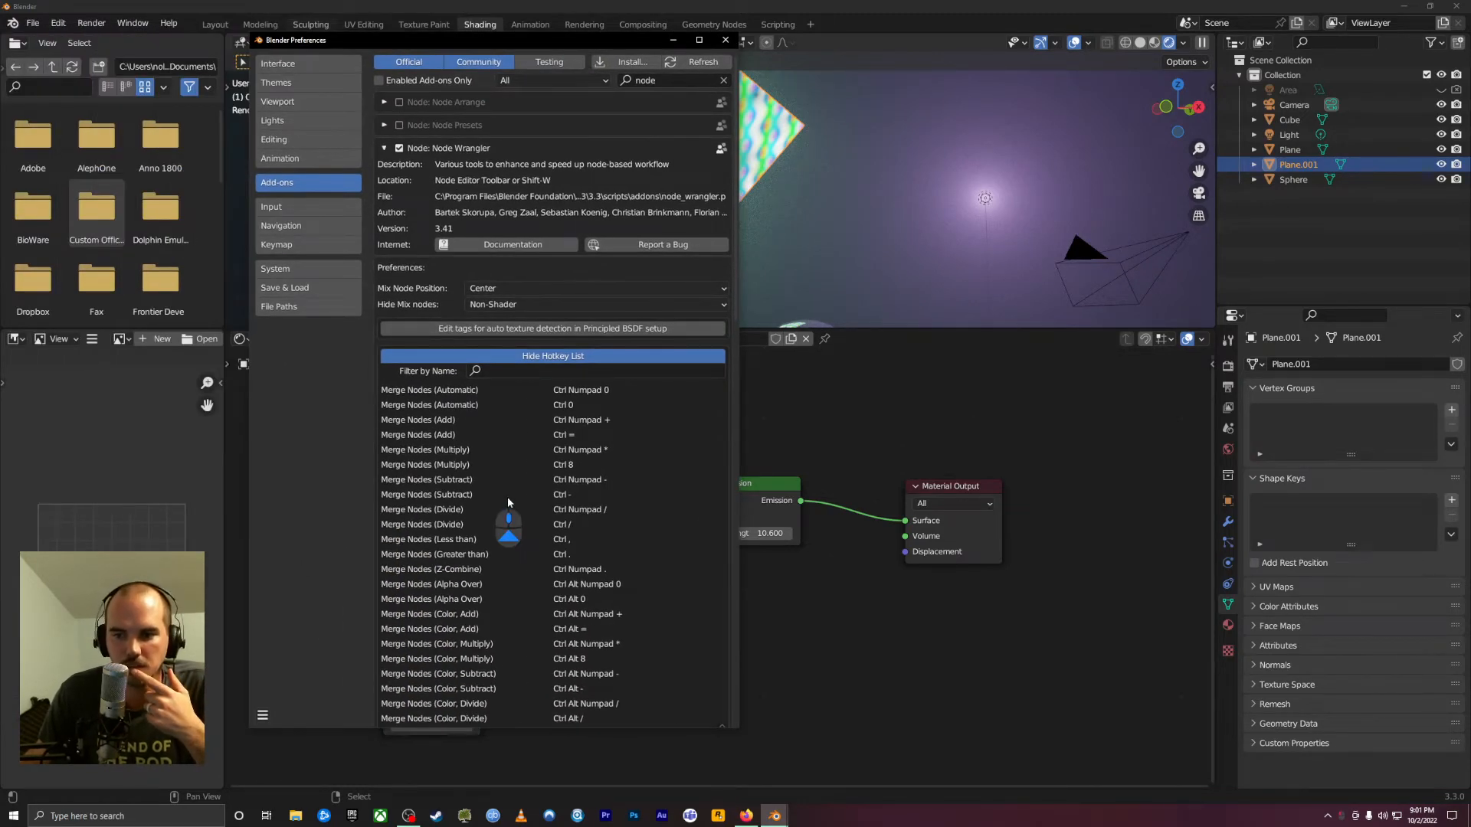
Read through the Node Wrangler hotkey list from the merge shortcuts to its end and close the preferences
scroll(463, 441, "down", 3)
scroll(475, 299, "down", 5)
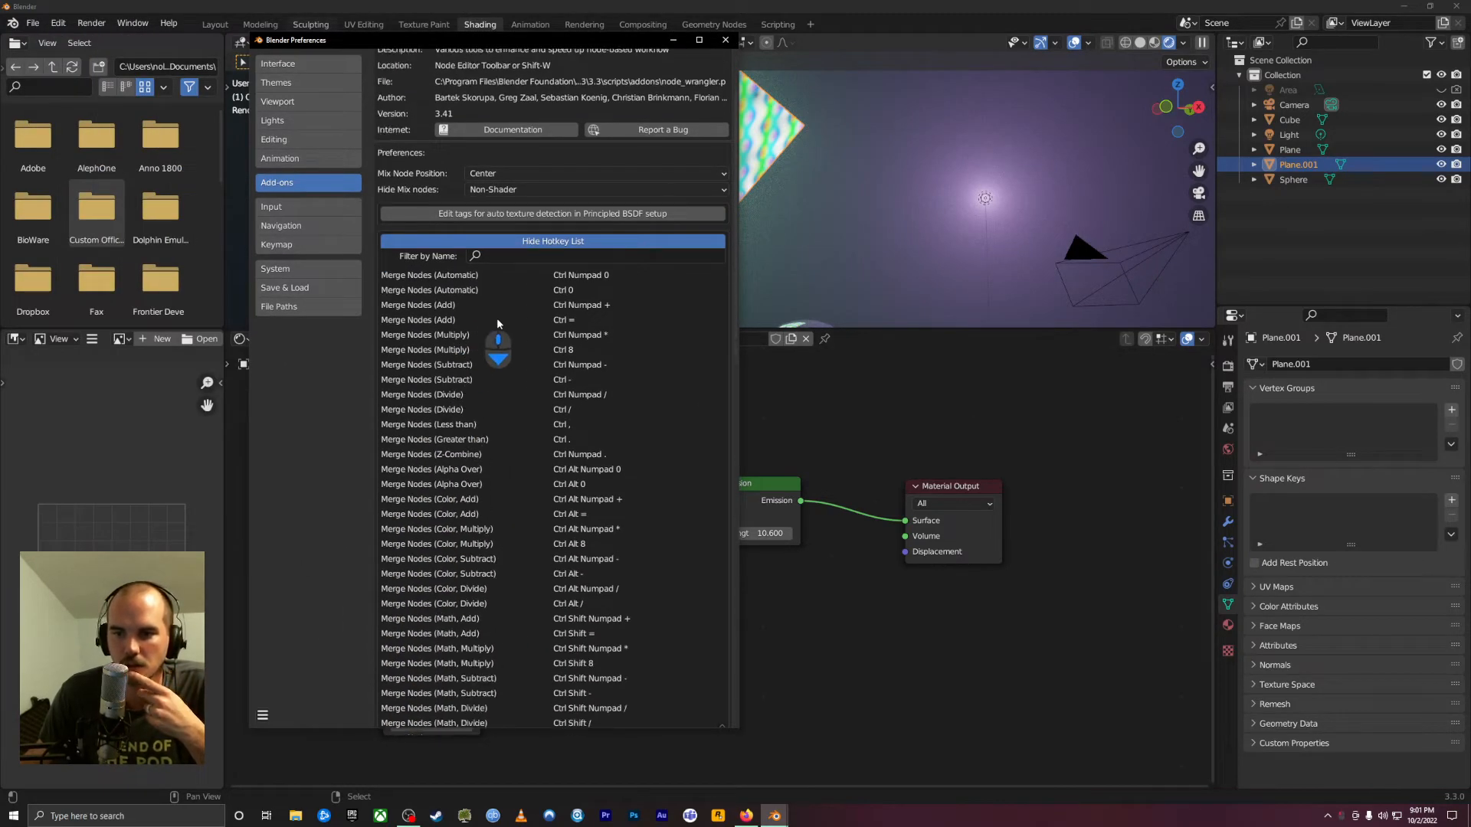
scroll(527, 337, "down", 2)
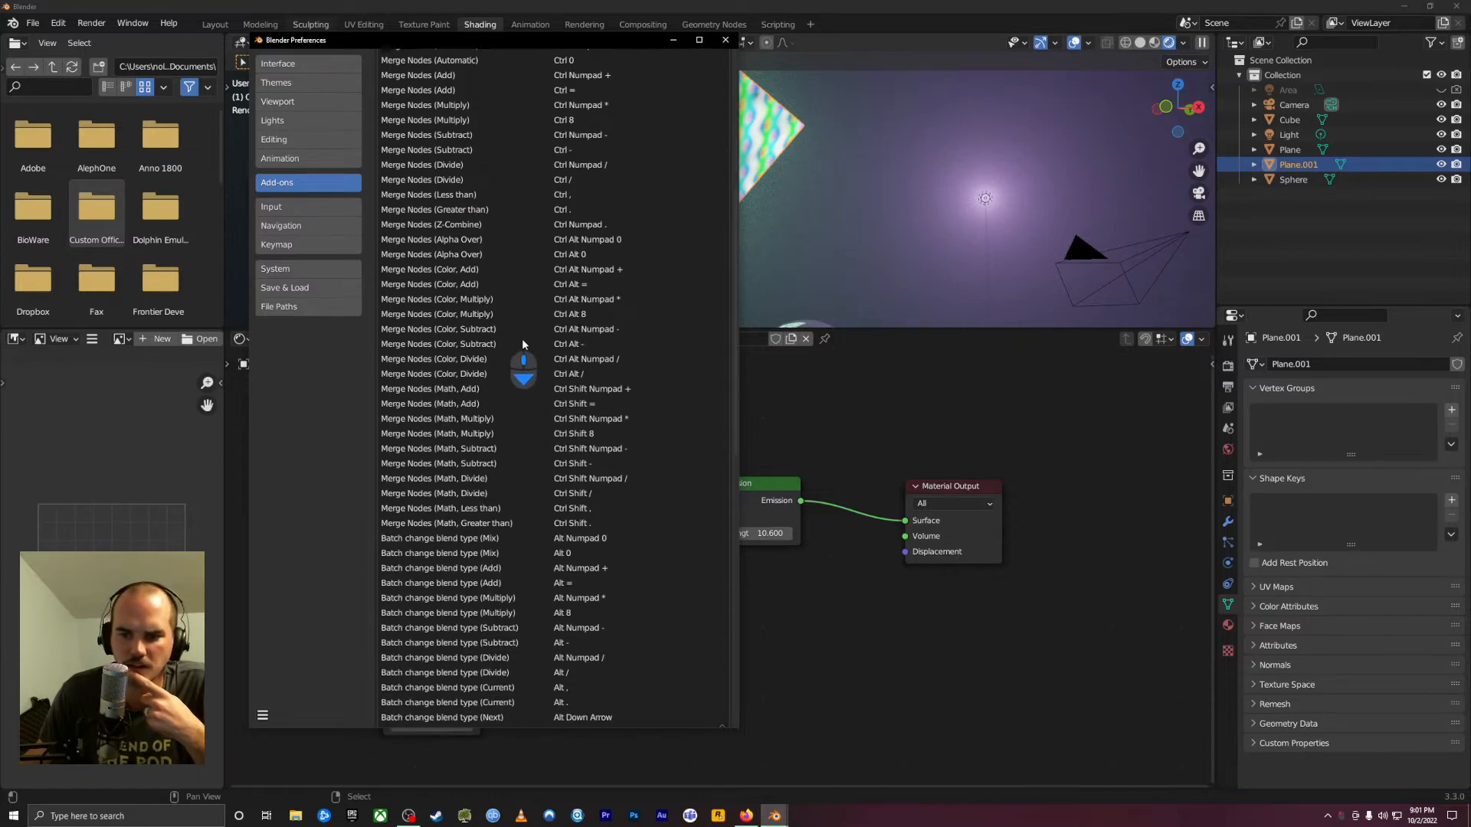
scroll(505, 383, "down", 2)
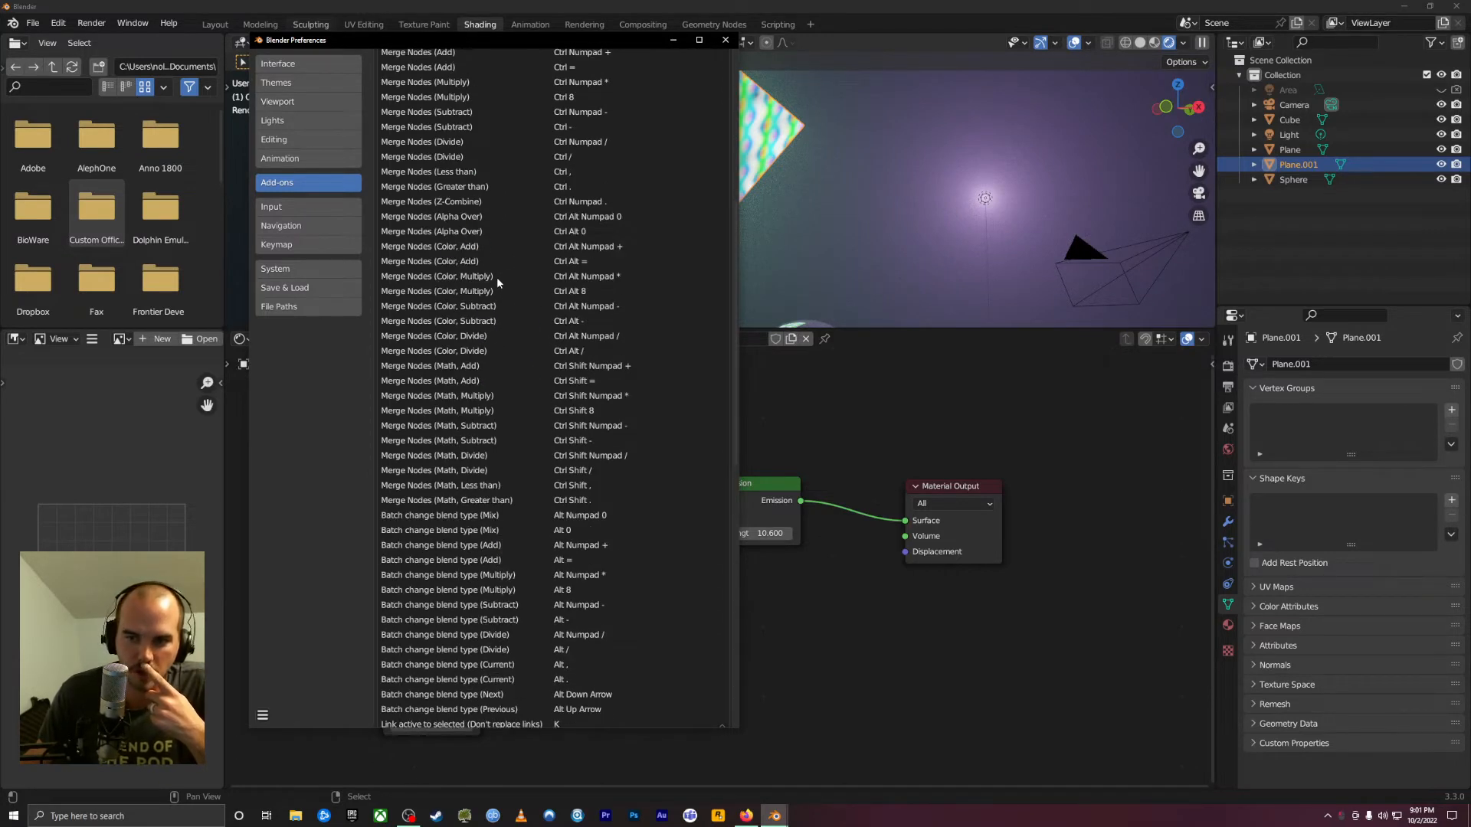
scroll(499, 514, "down", 8)
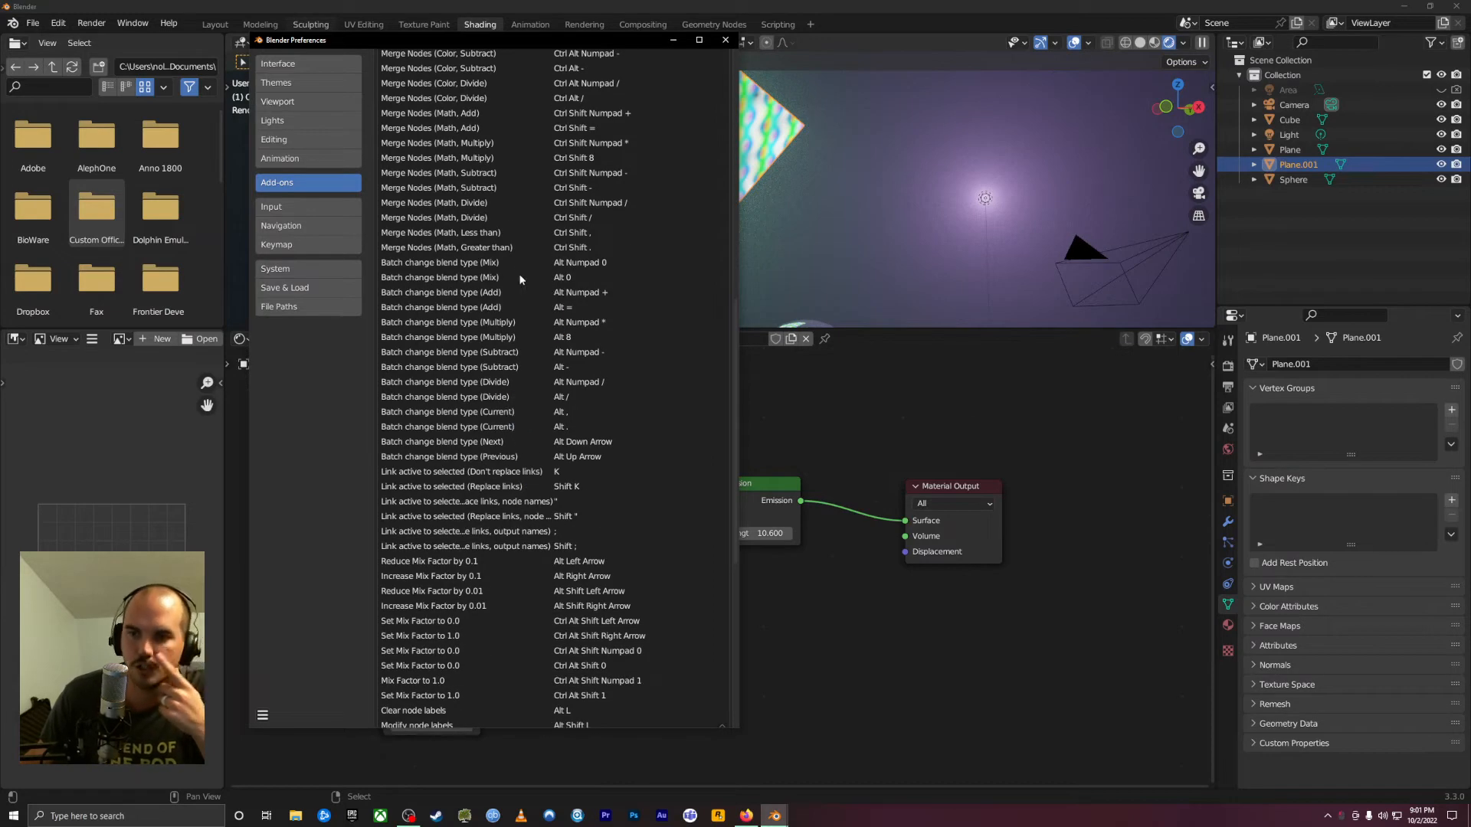
scroll(521, 272, "down", 9)
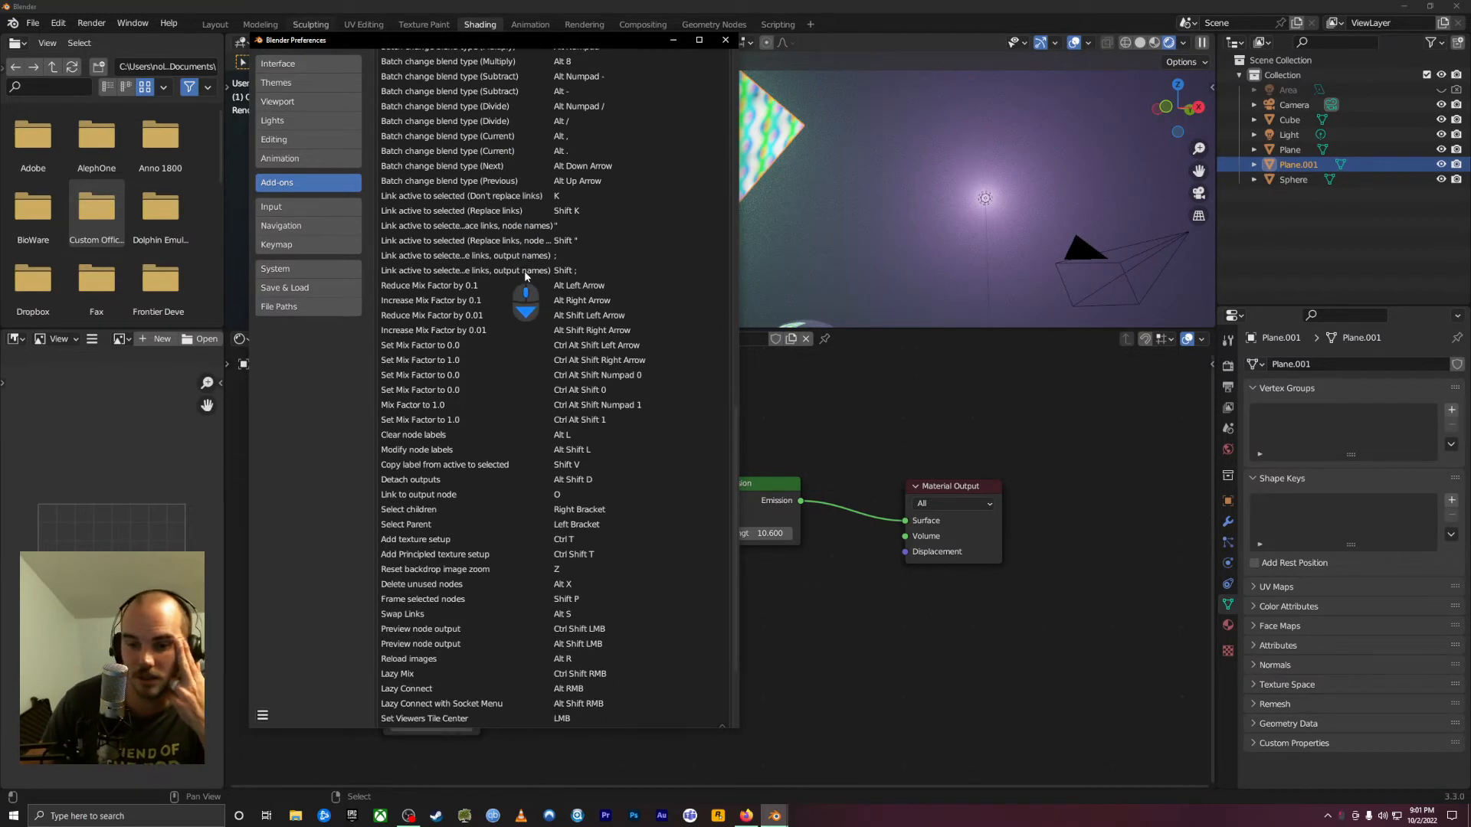
scroll(524, 269, "down", 4)
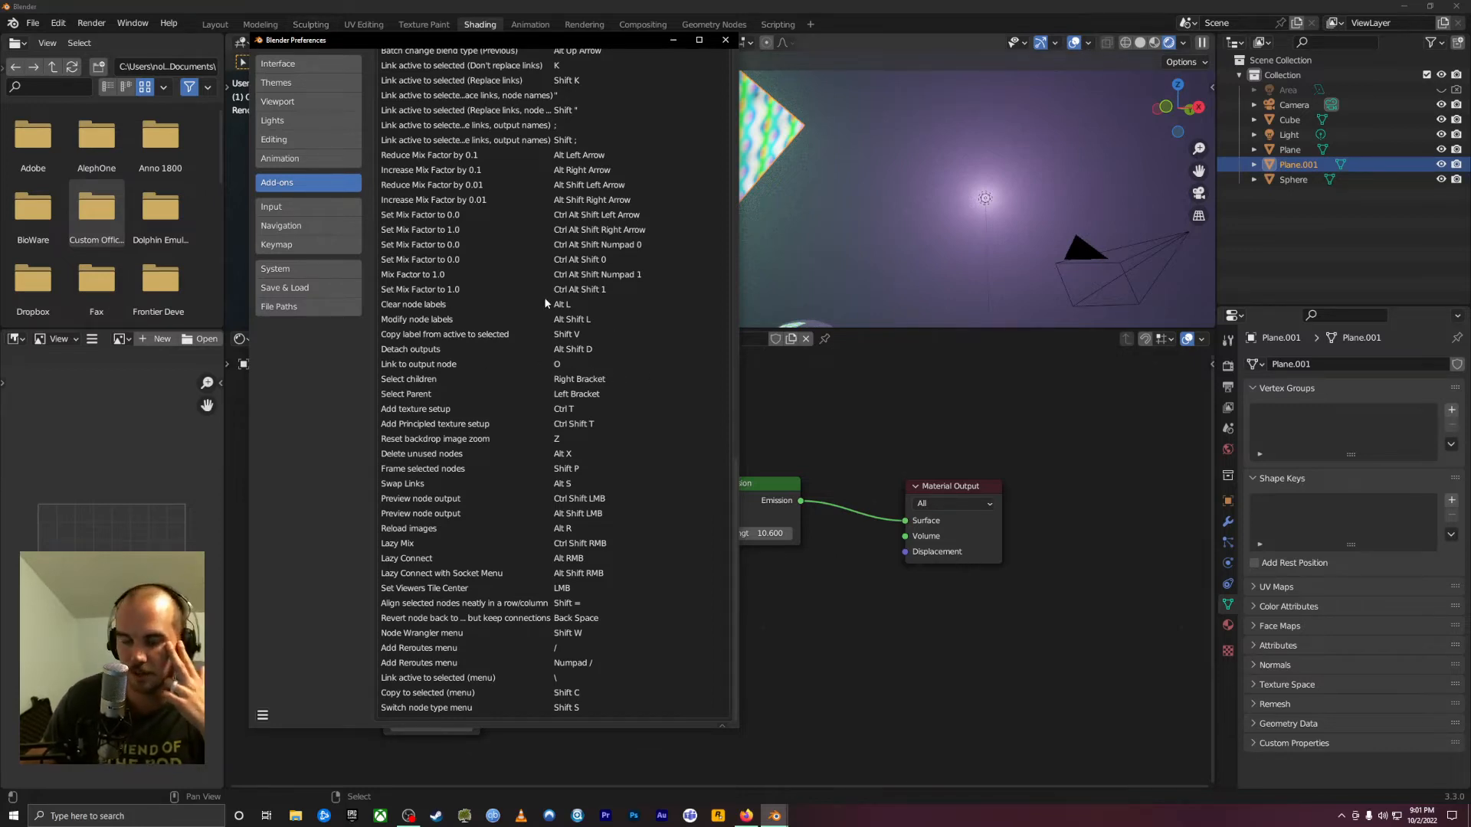
left_click(725, 40)
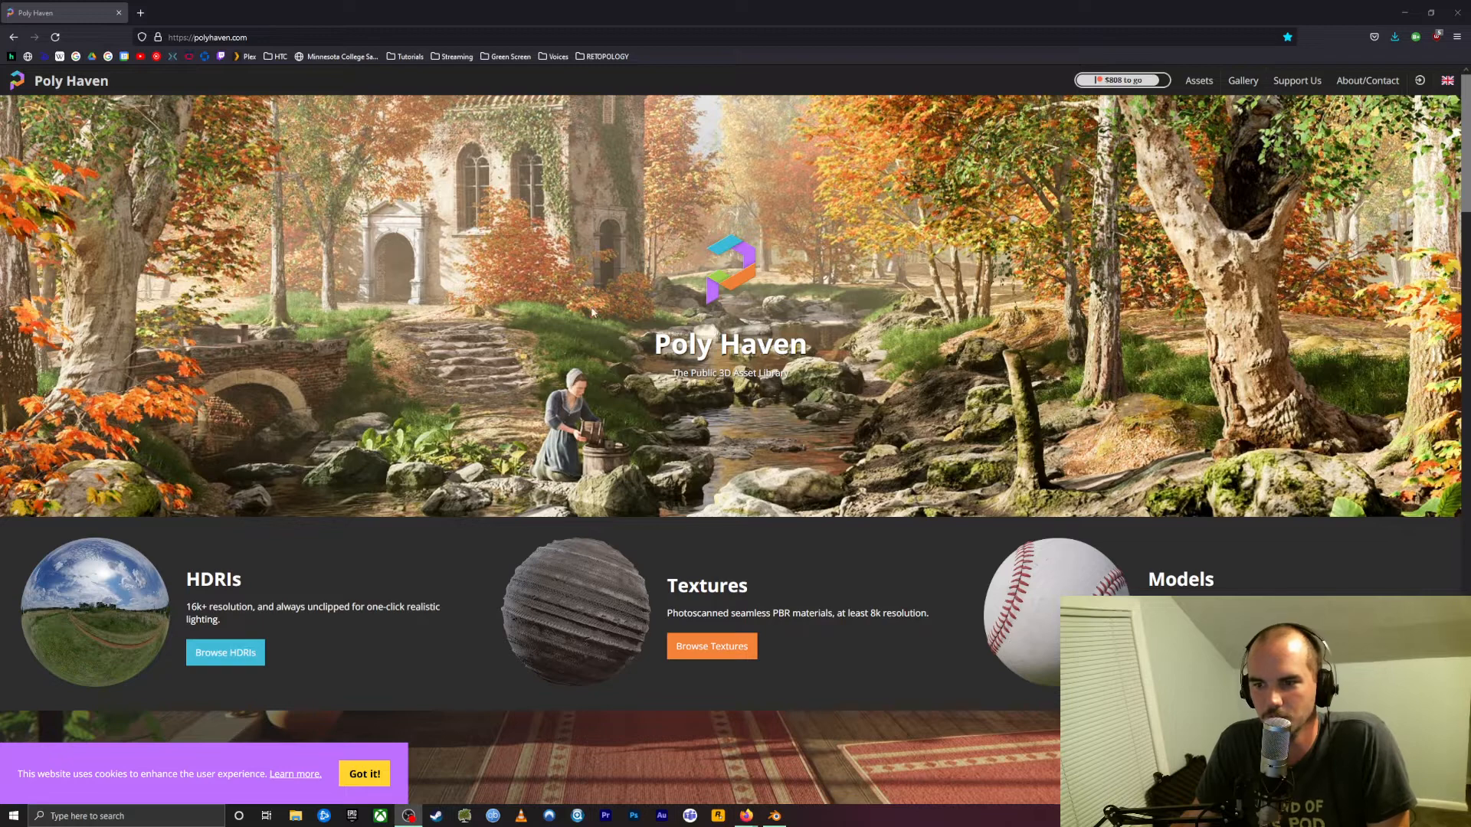
Look over the Poly Haven home page in the browser and open its HDRIs collection
scroll(715, 273, "down", 4)
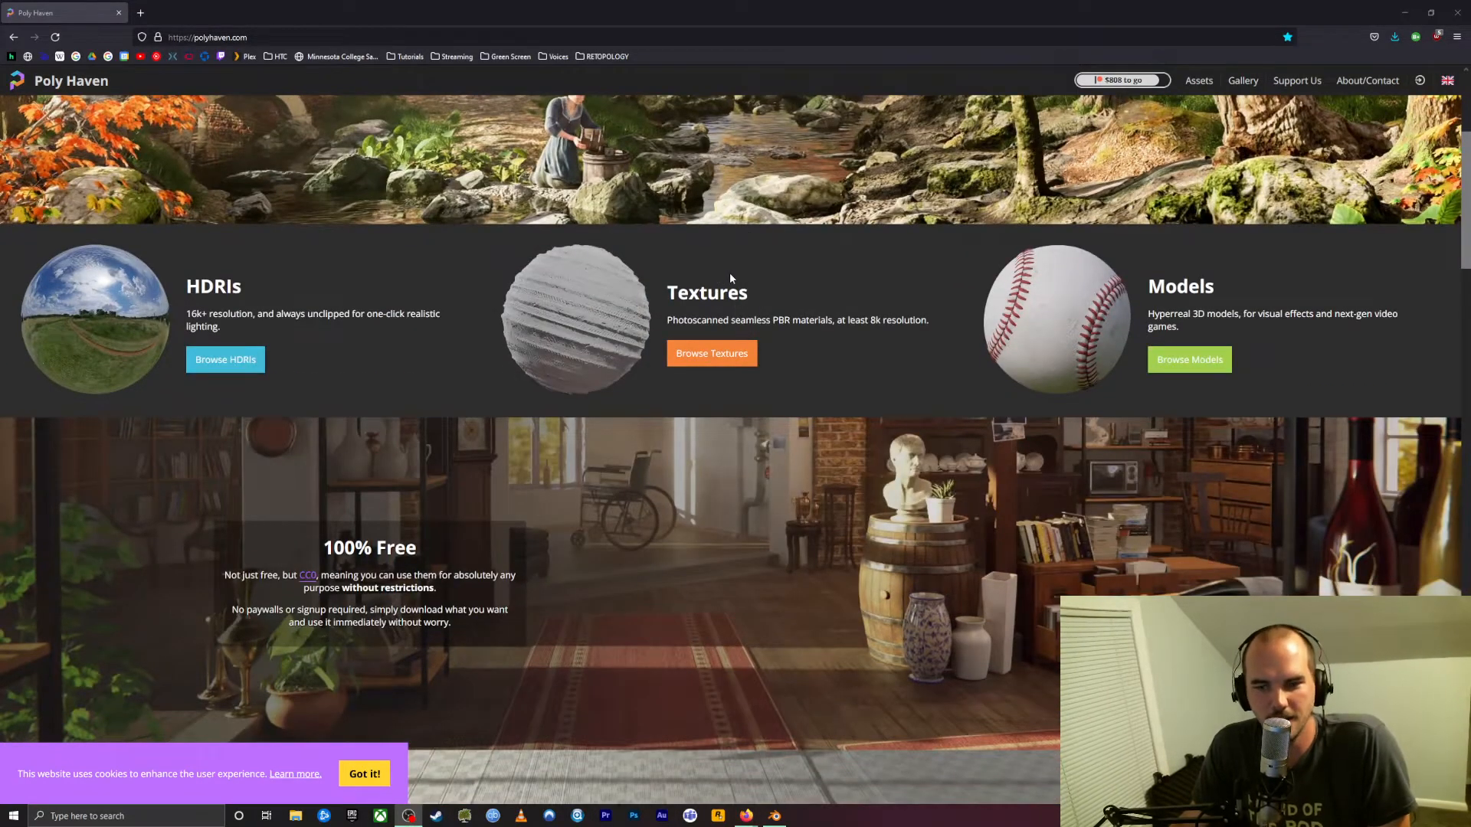
scroll(730, 274, "down", 5)
scroll(731, 258, "up", 1)
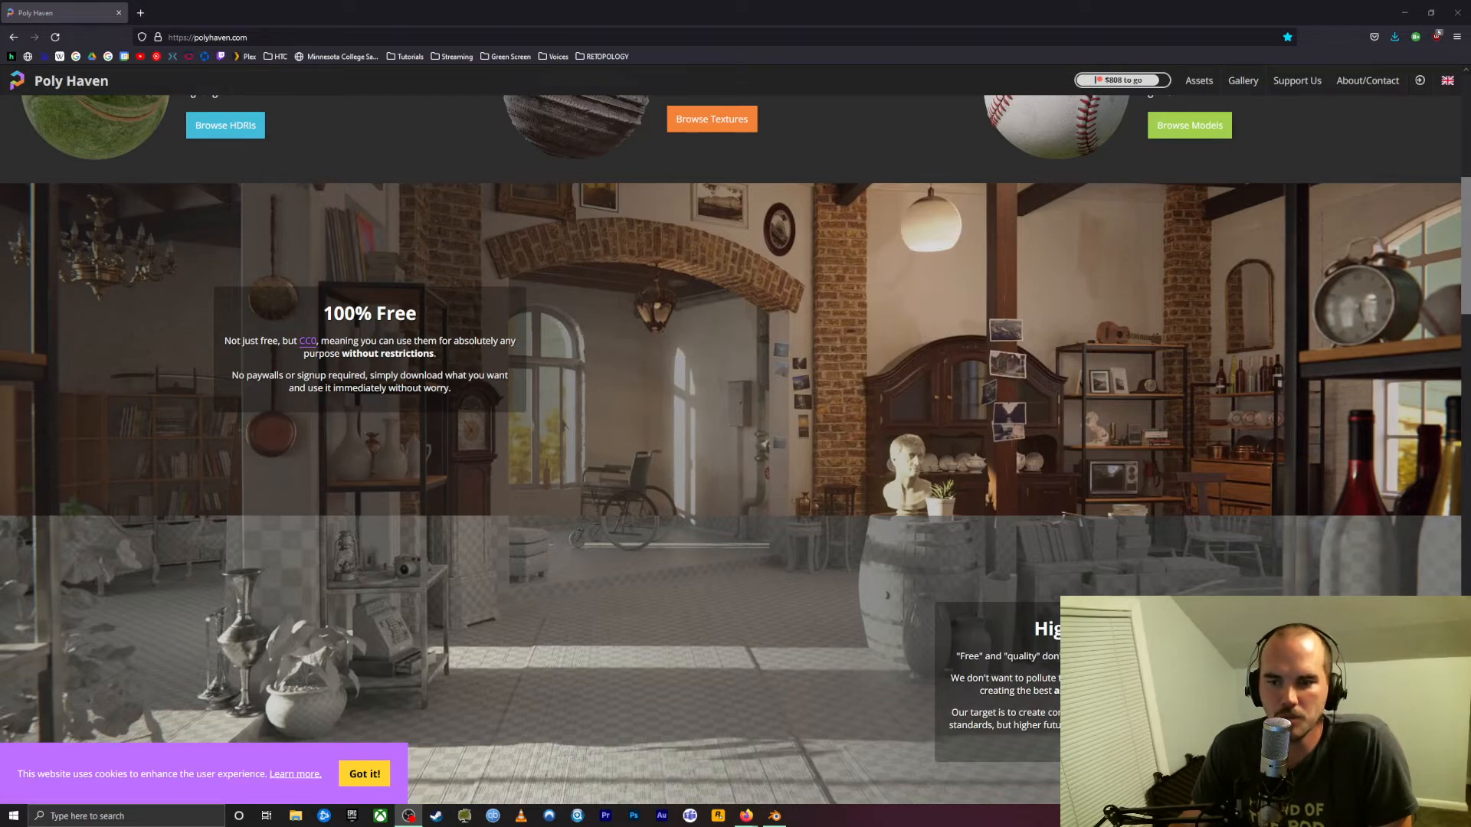
scroll(464, 394, "up", 7)
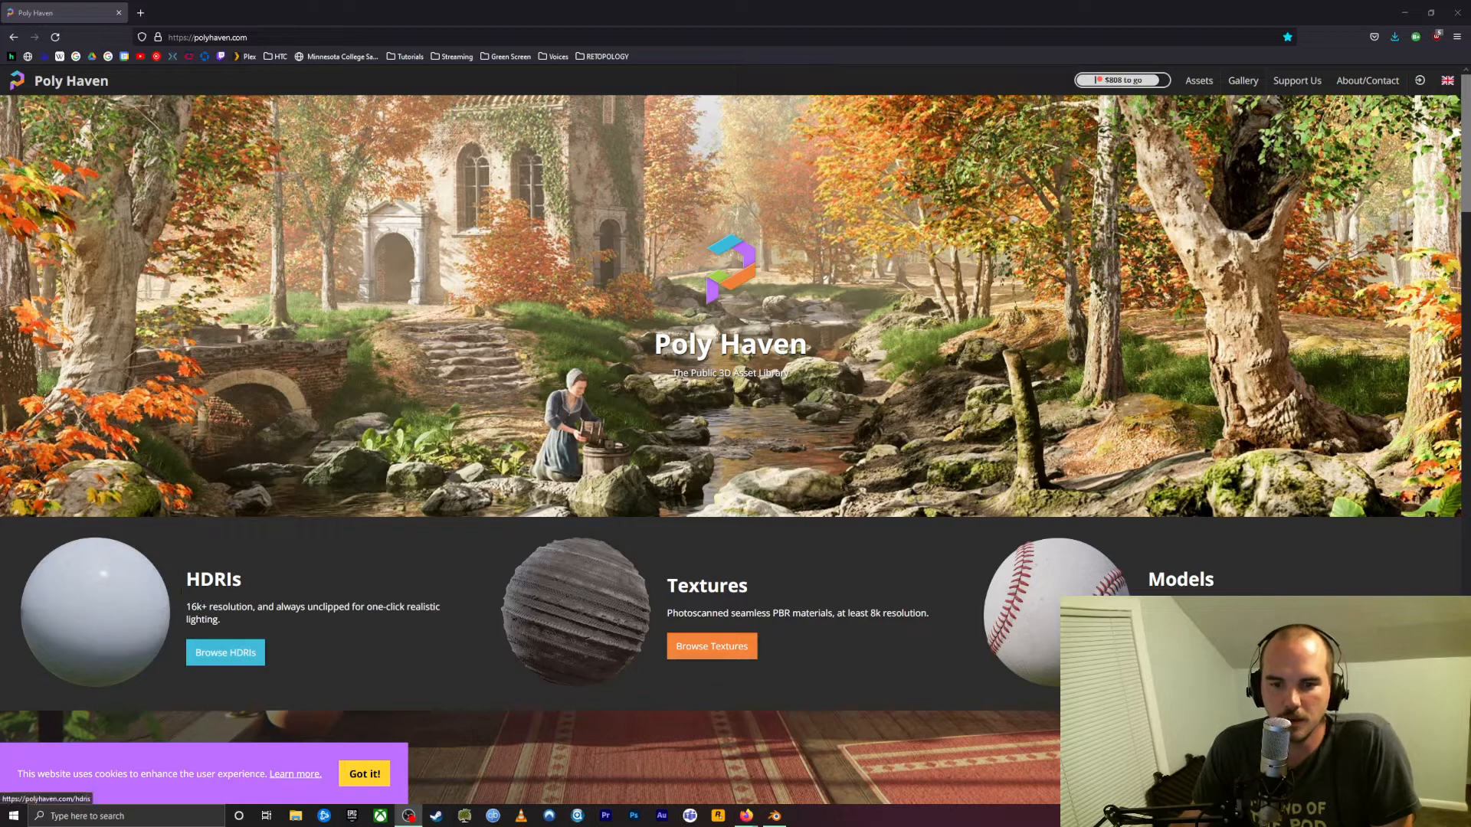
left_click(124, 596)
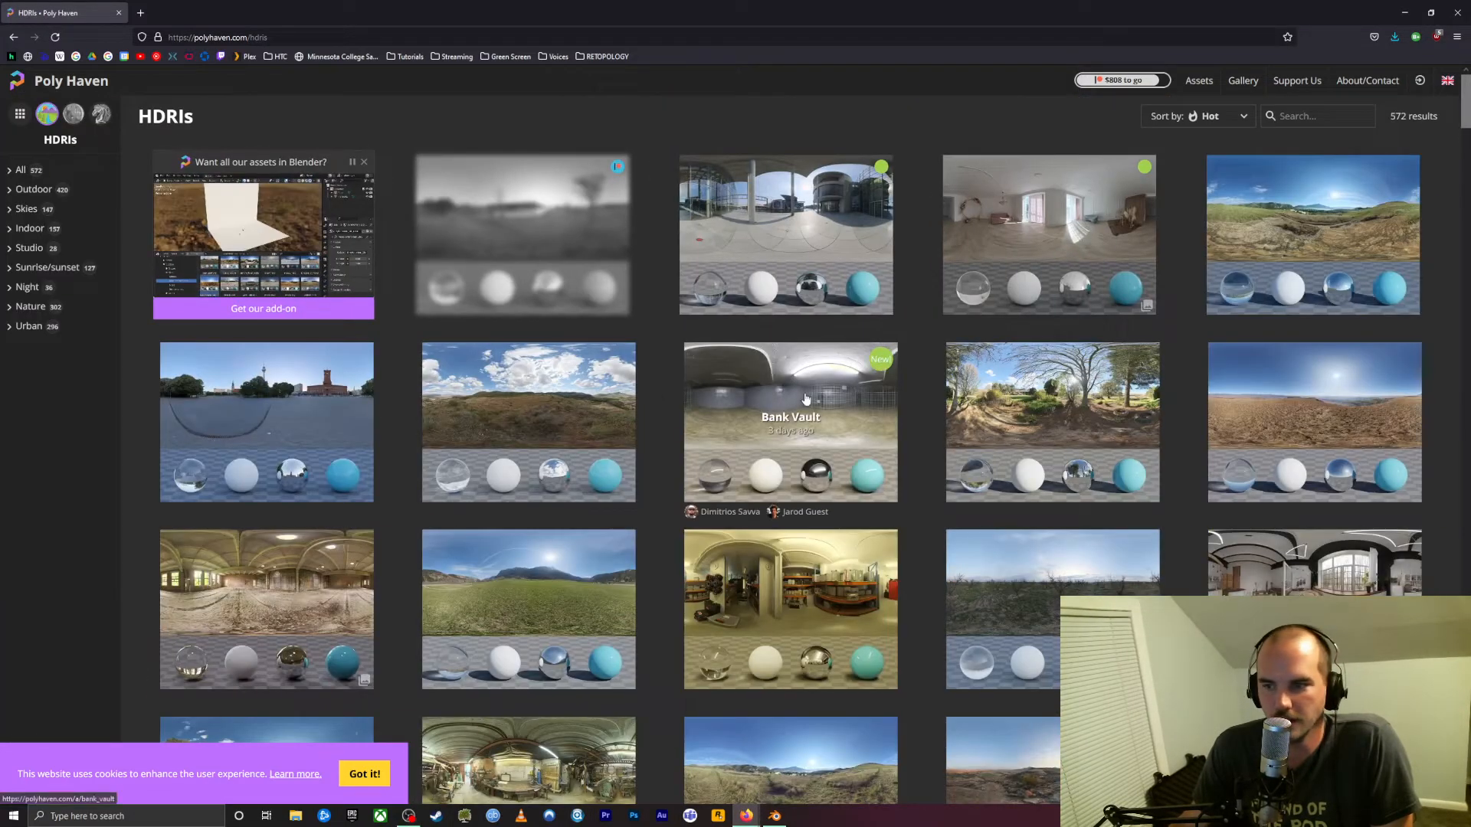
Browse the HDRI thumbnails for an environment and open the Studio Country Hall asset
scroll(794, 398, "down", 1)
scroll(793, 398, "down", 3)
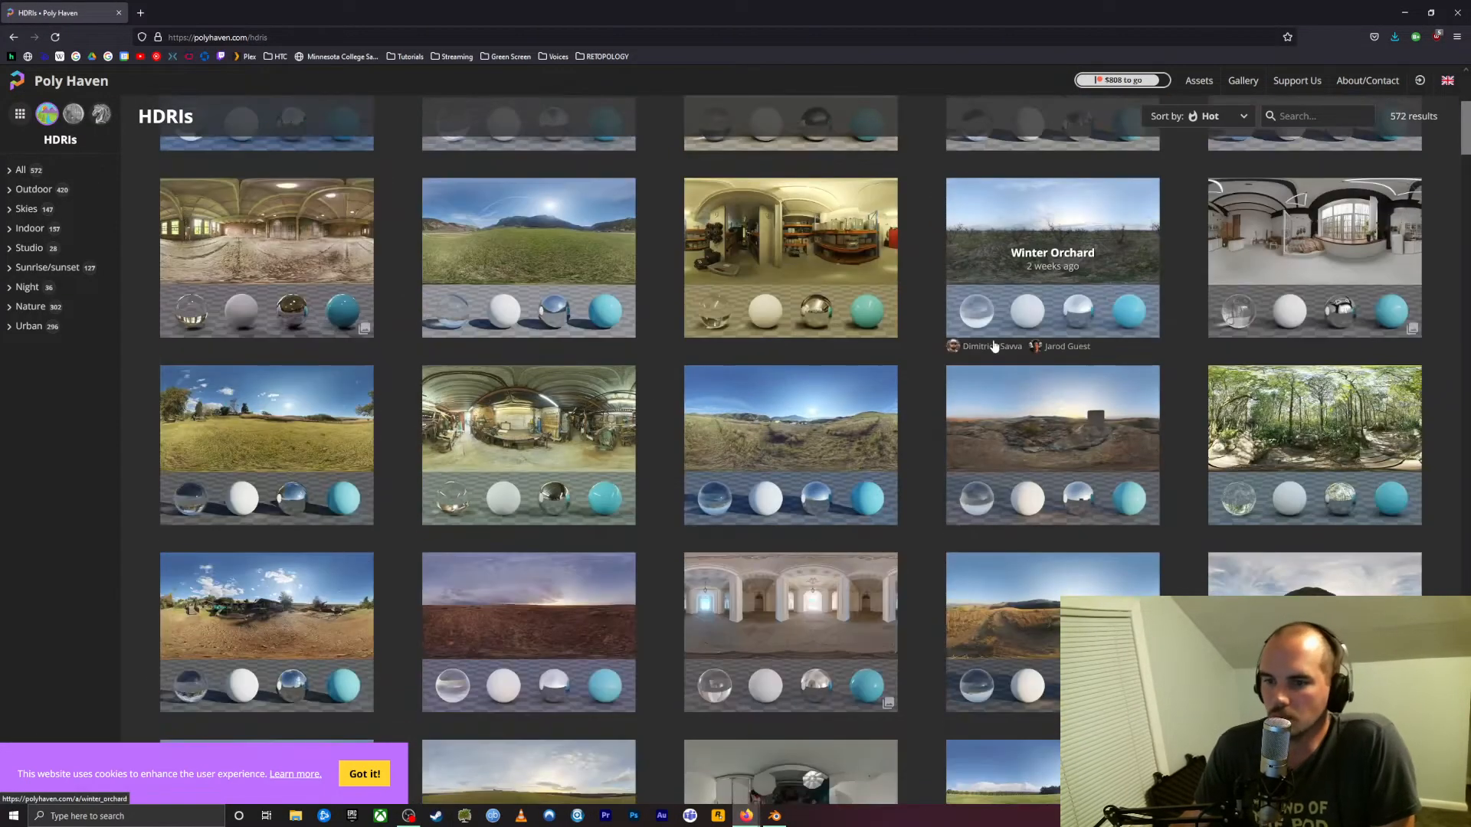
scroll(1011, 230, "down", 2)
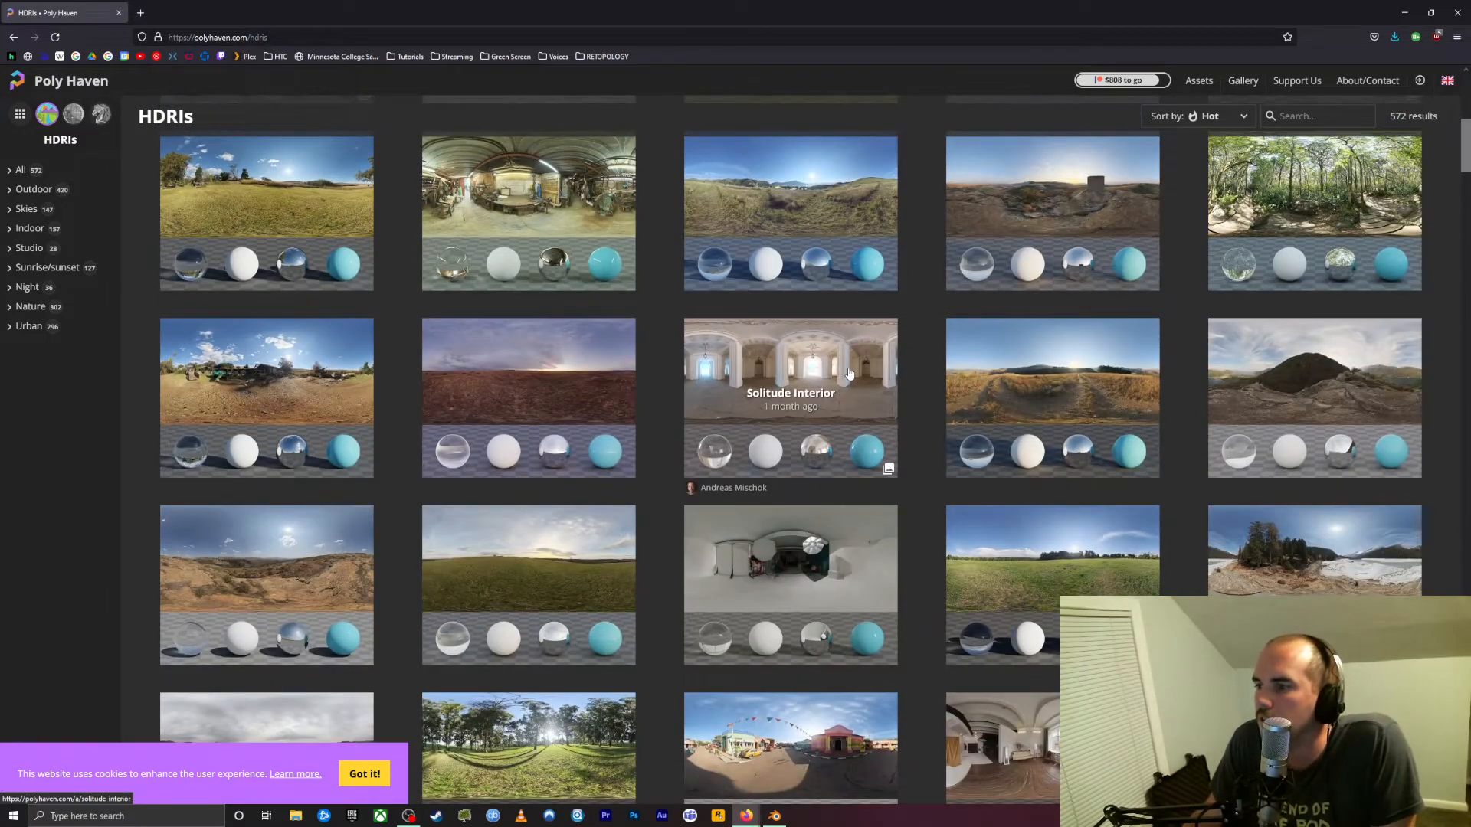
scroll(847, 375, "down", 1)
scroll(763, 306, "down", 3)
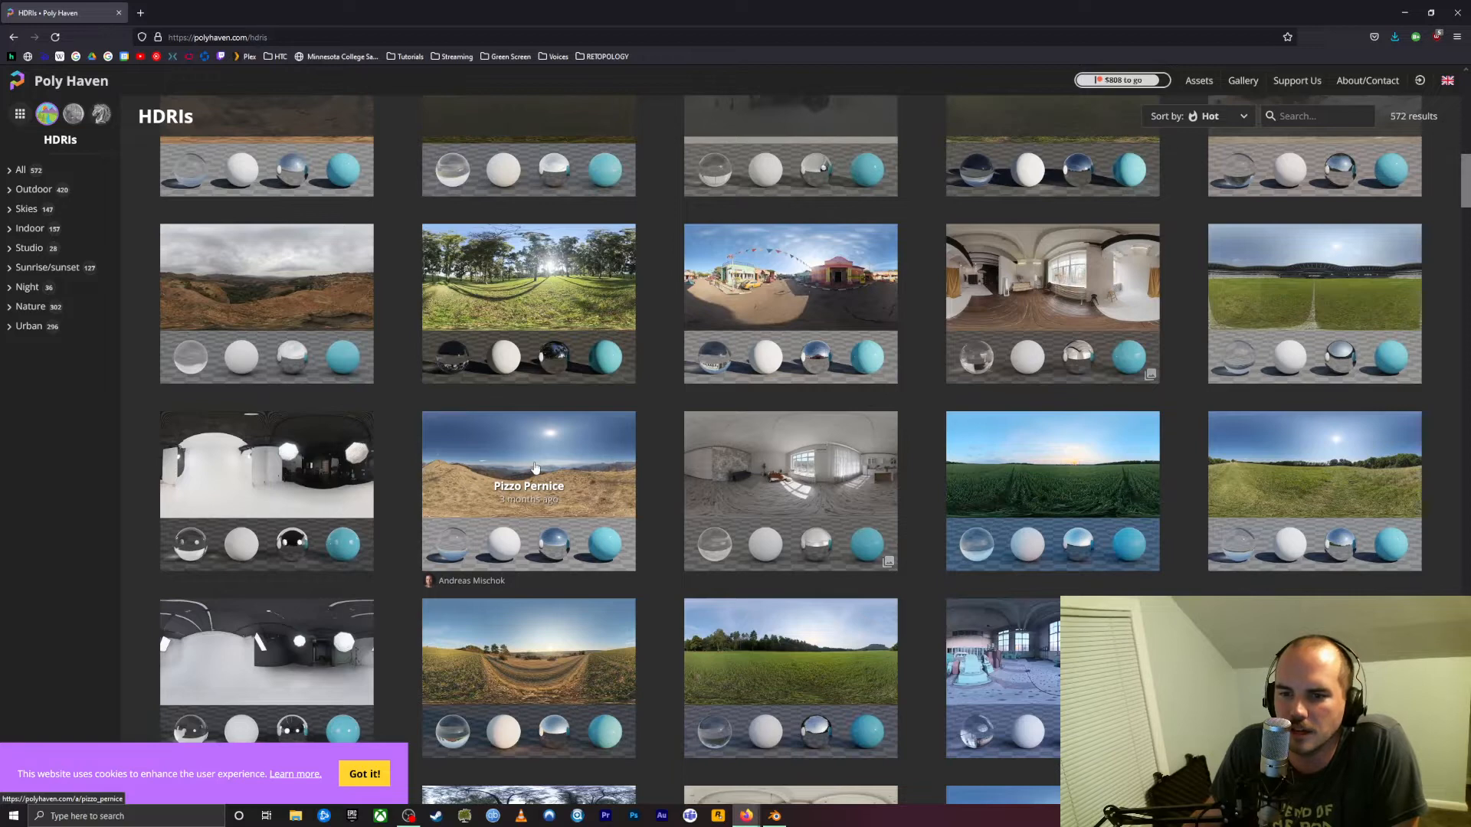
scroll(553, 456, "down", 2)
scroll(554, 457, "down", 3)
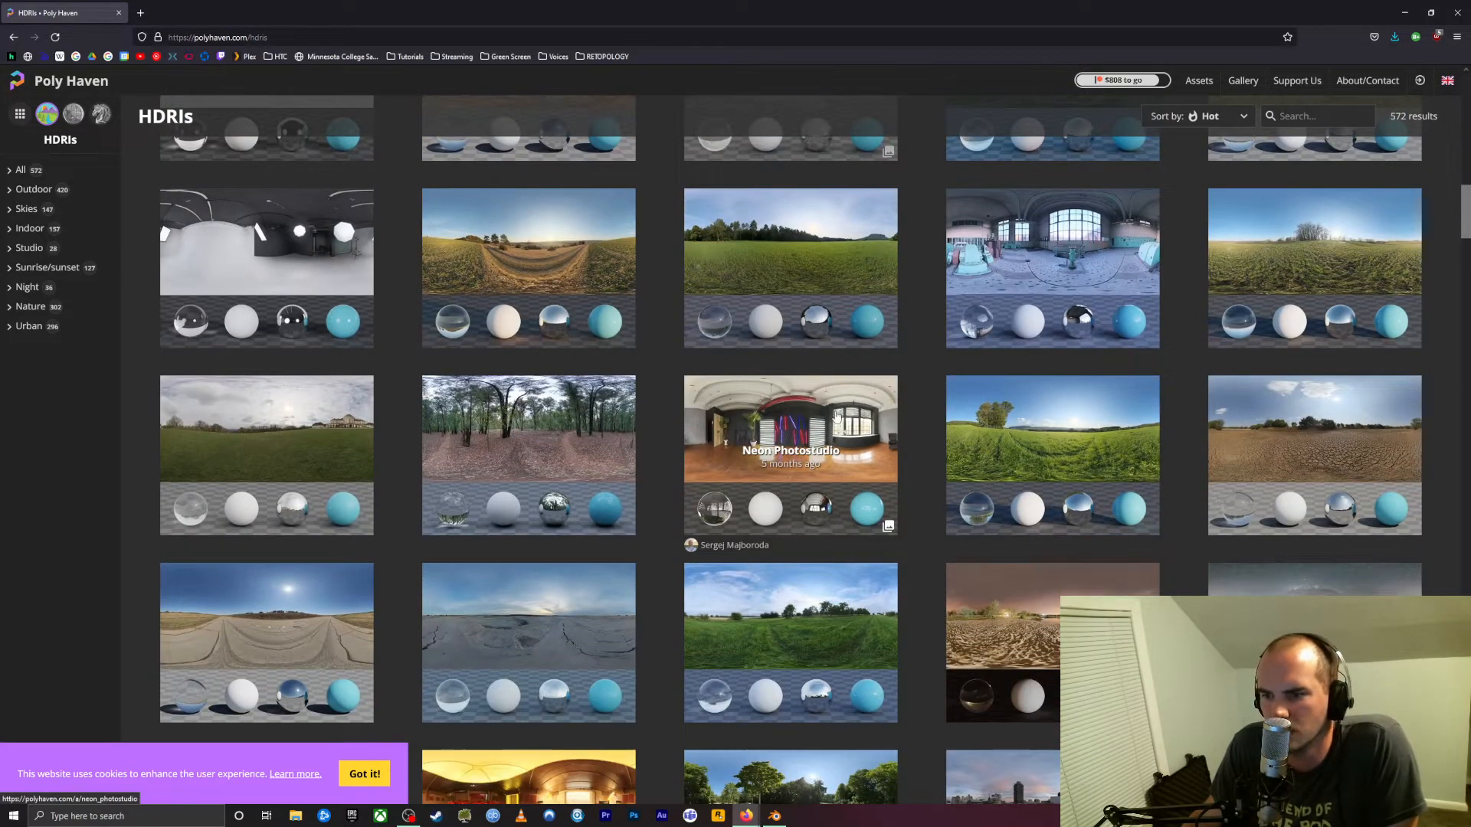
scroll(832, 417, "down", 2)
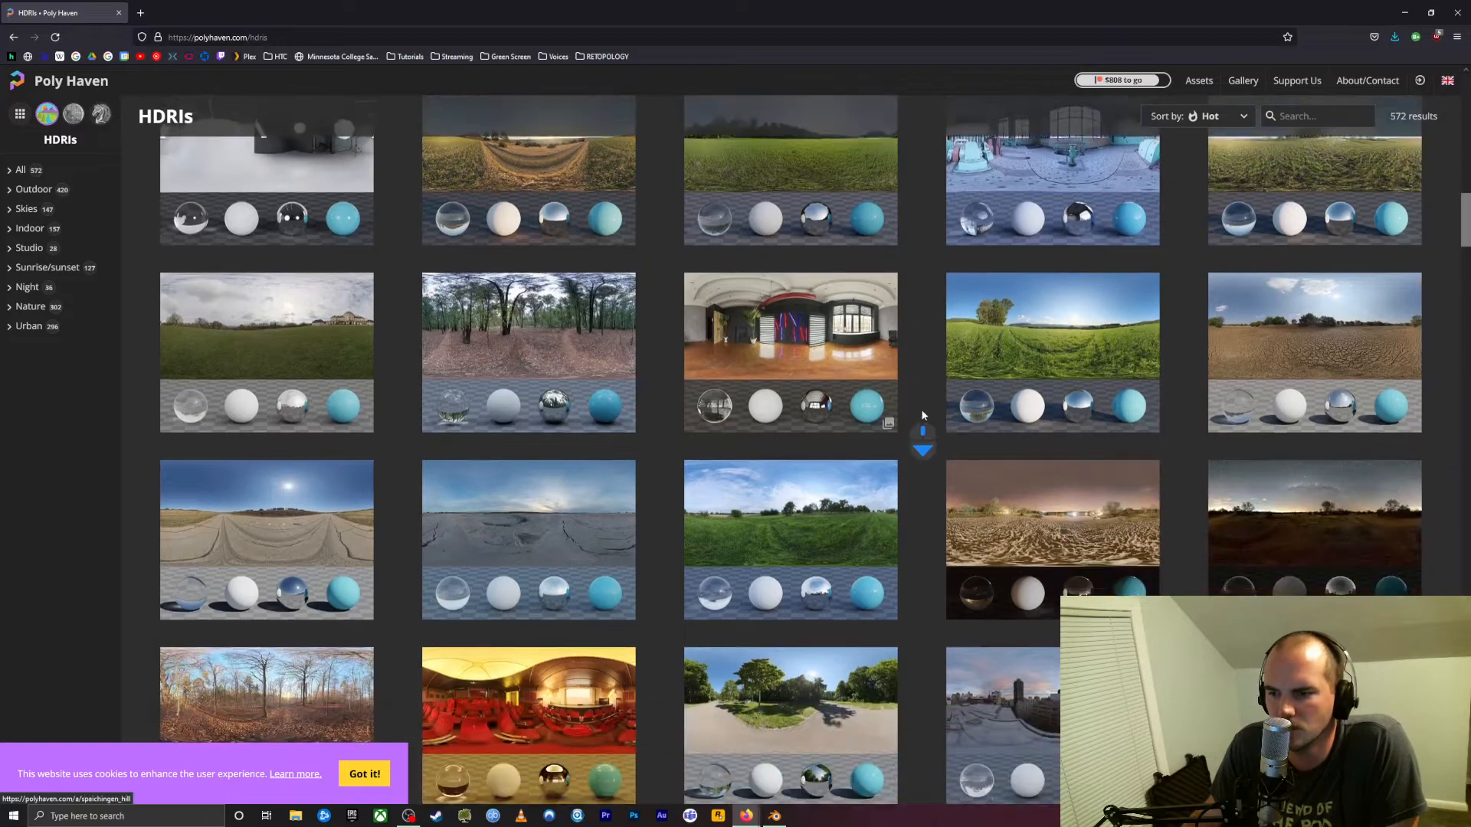
scroll(774, 484, "down", 3)
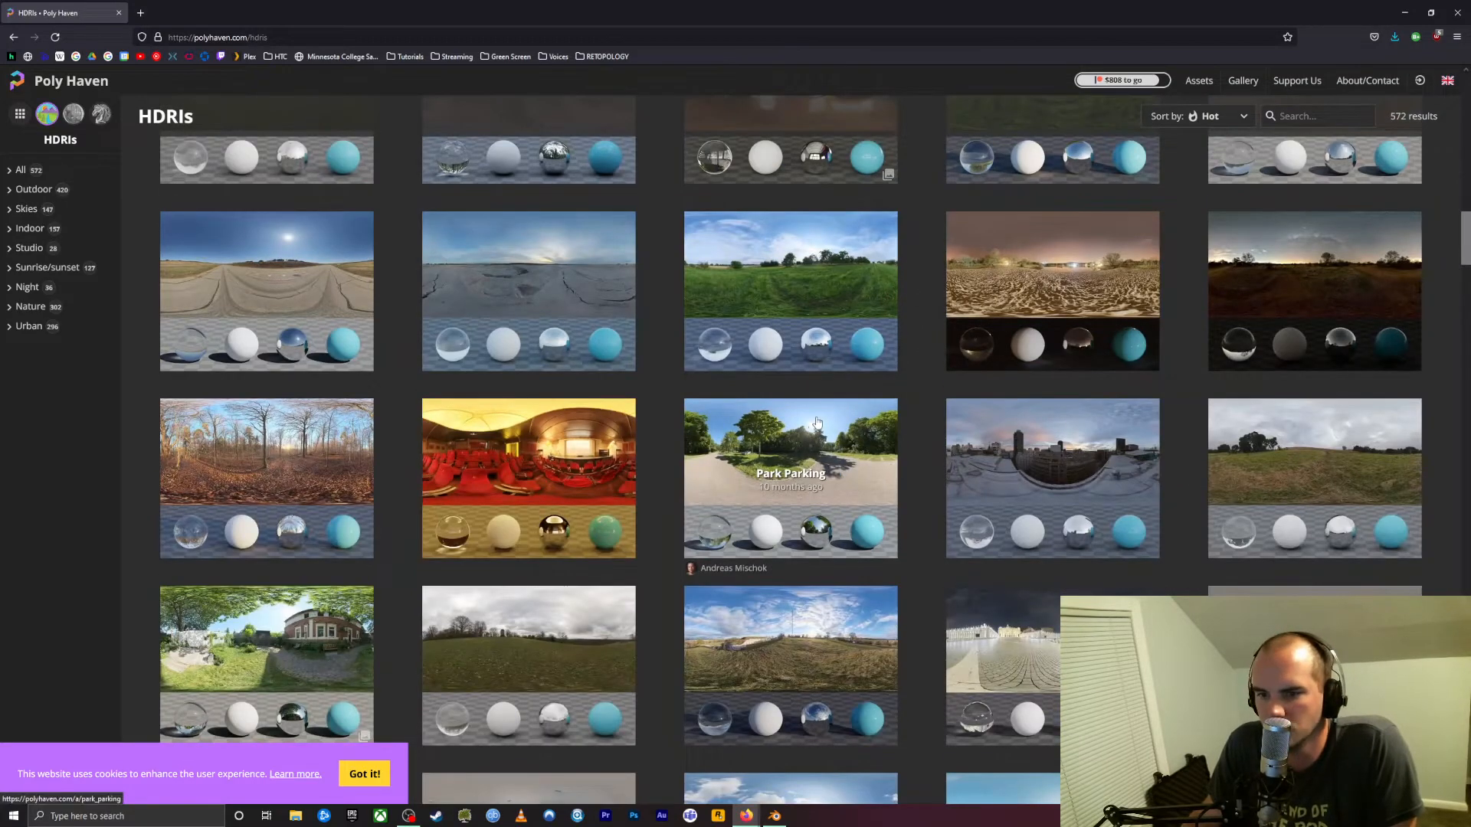
scroll(820, 429, "down", 2)
scroll(812, 418, "down", 3)
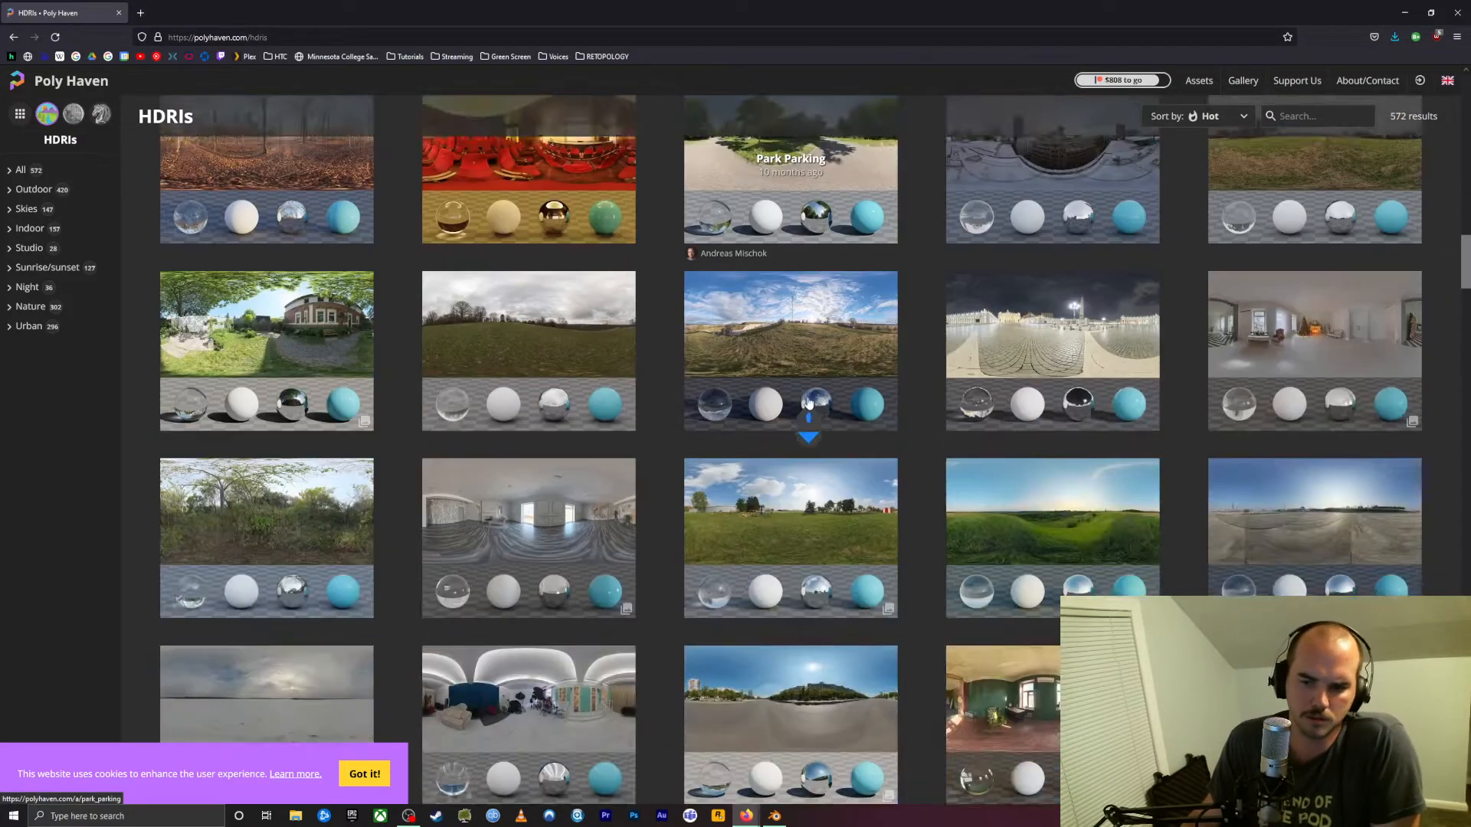
scroll(751, 396, "down", 2)
scroll(749, 398, "down", 2)
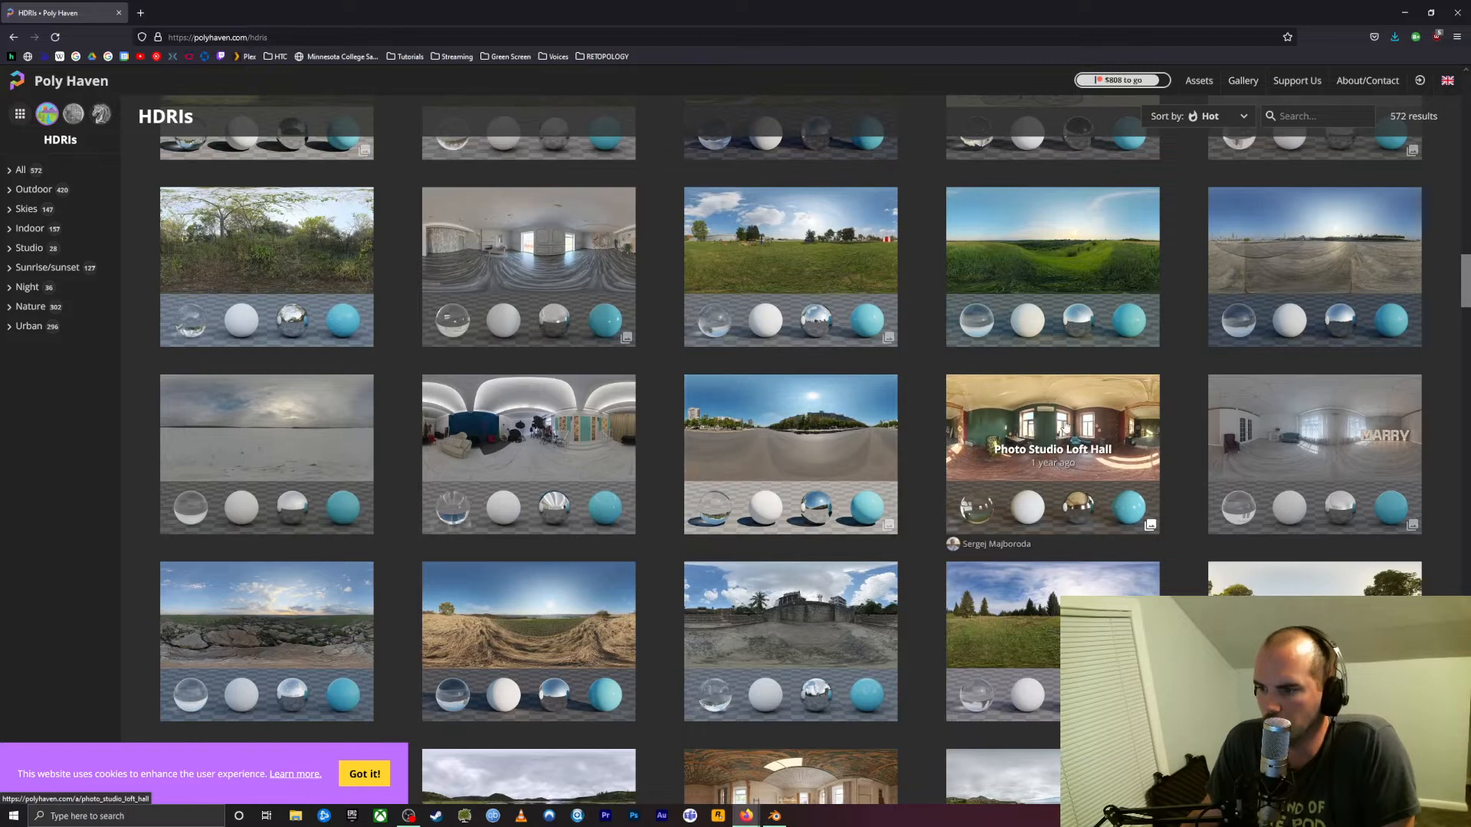
scroll(1070, 424, "down", 3)
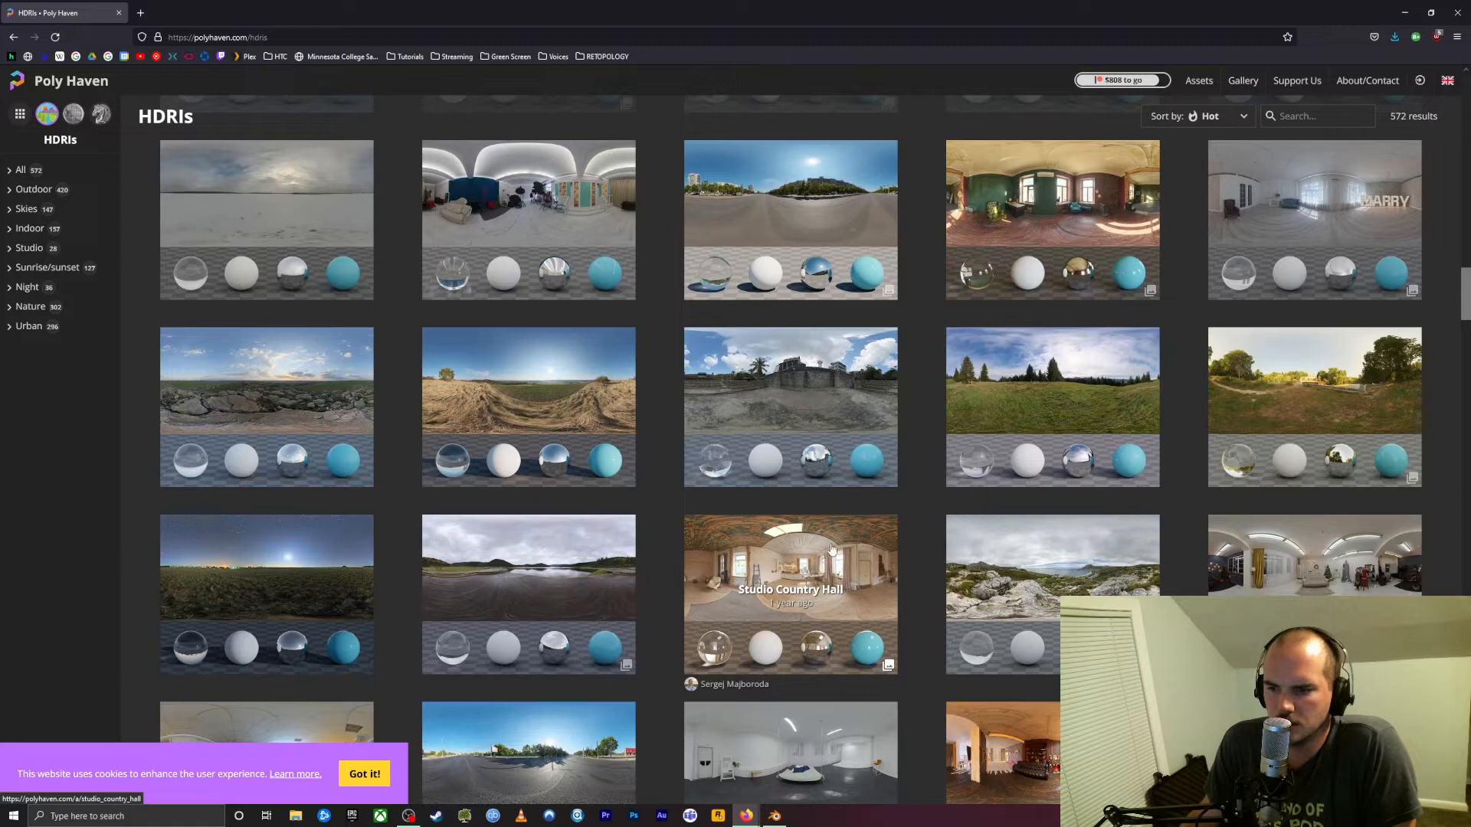
left_click(803, 546)
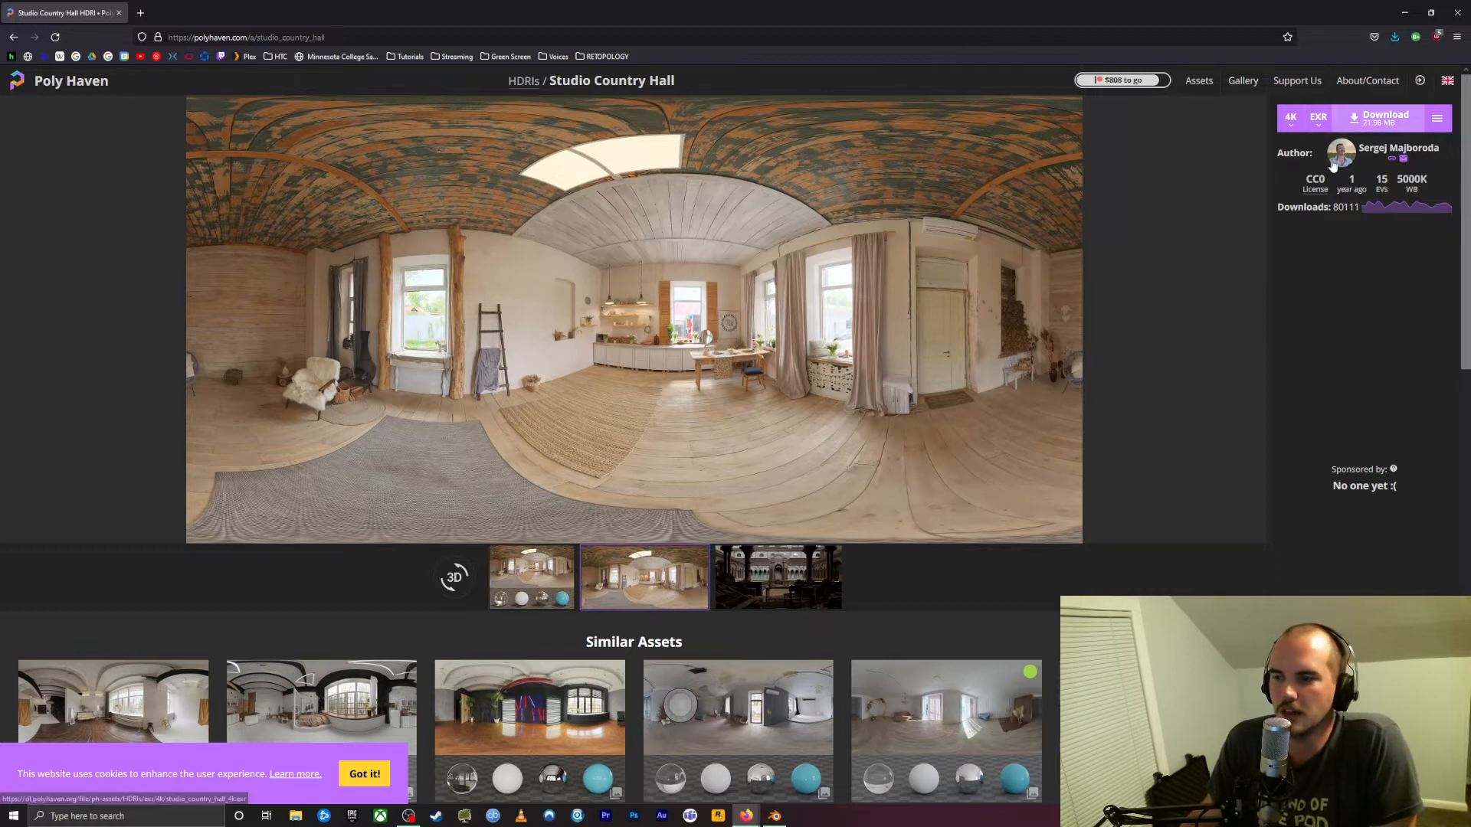
Choose EXR as the file format and 16K as the resolution for the Studio Country Hall download
left_click(1317, 118)
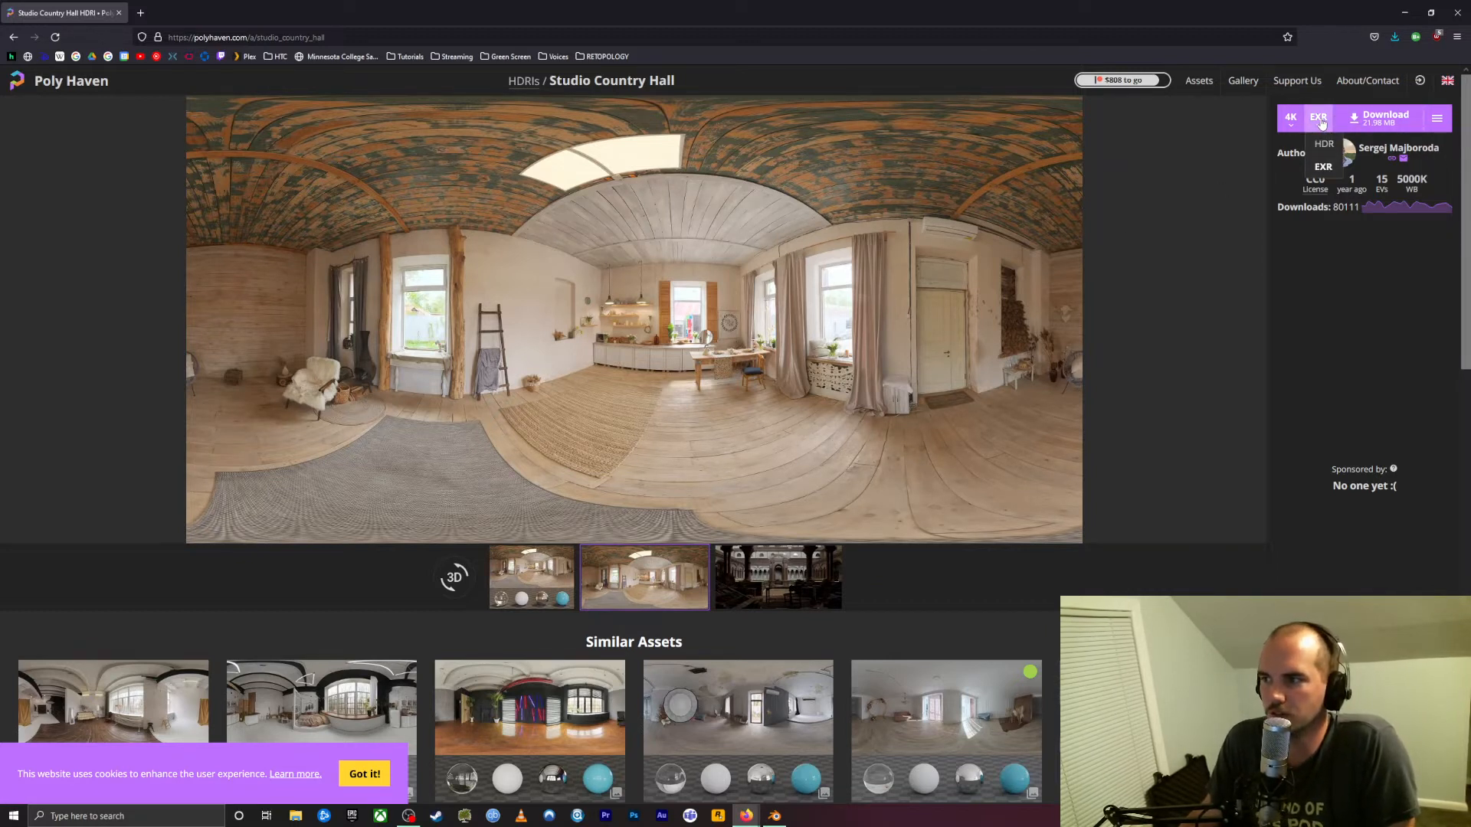
left_click(1329, 174)
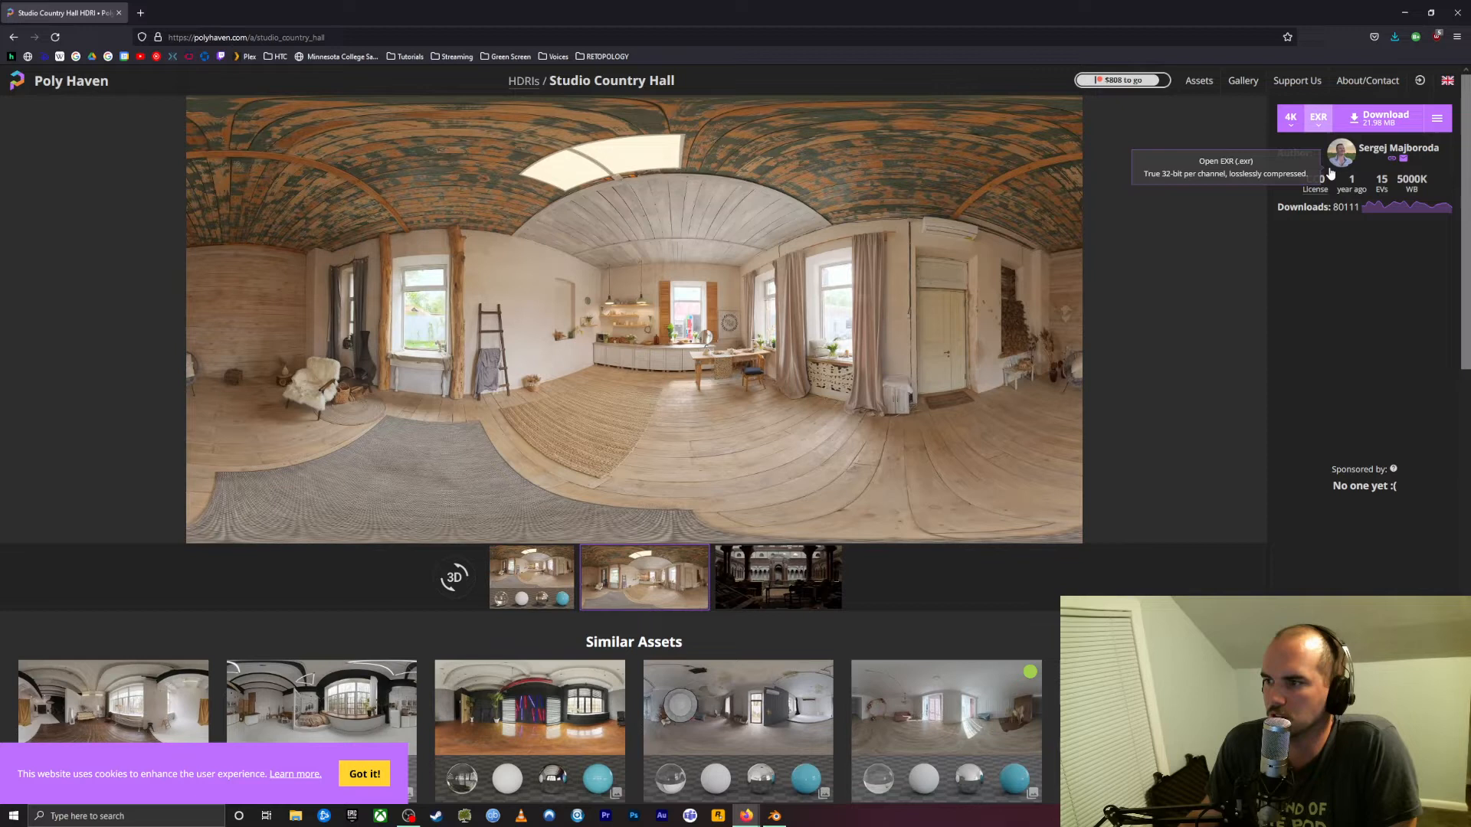
left_click(1289, 119)
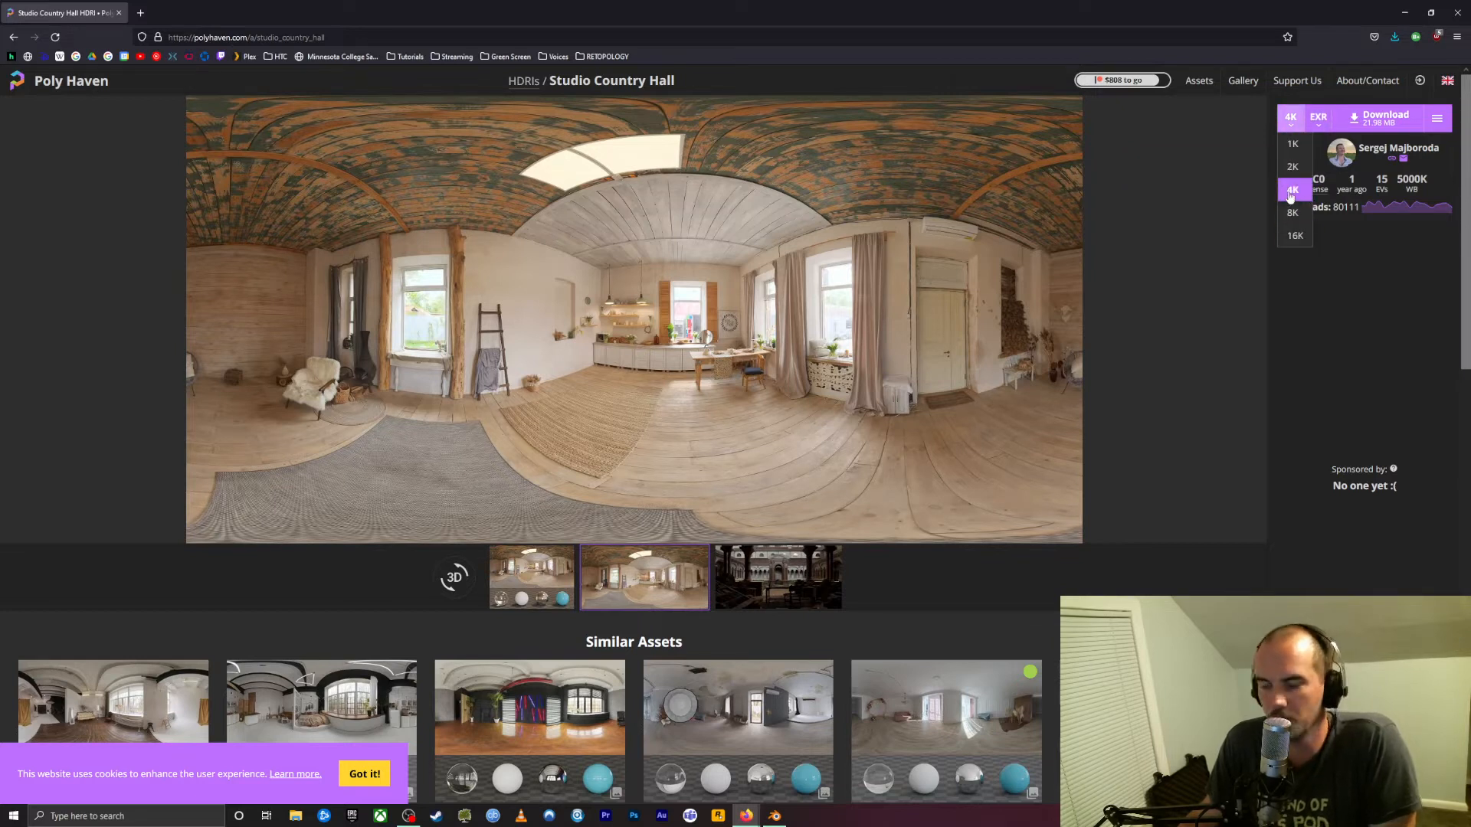
left_click(1300, 232)
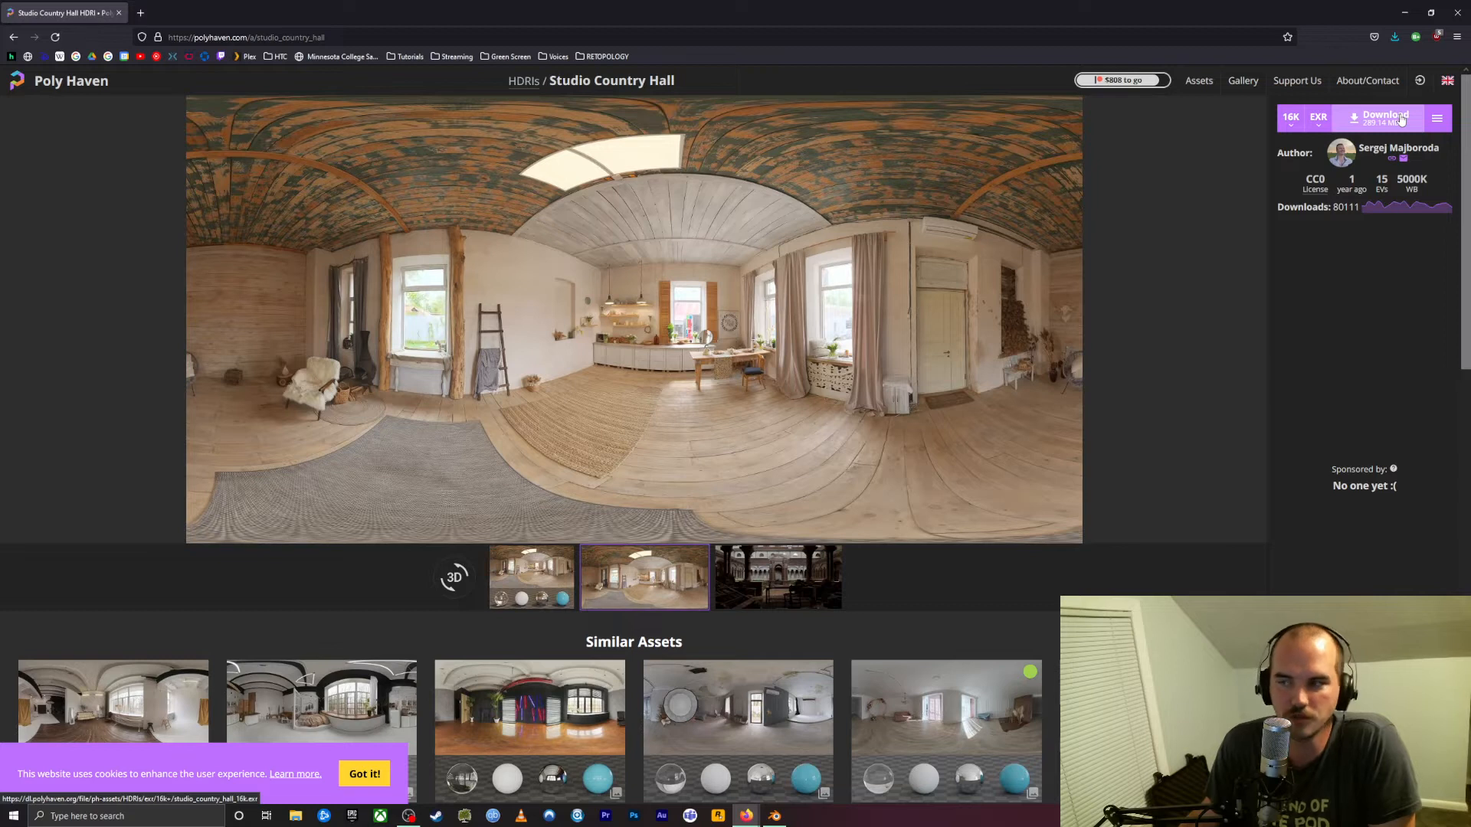
Set the HDRI download resolution to 8K and its file format to HDR
left_click(1291, 117)
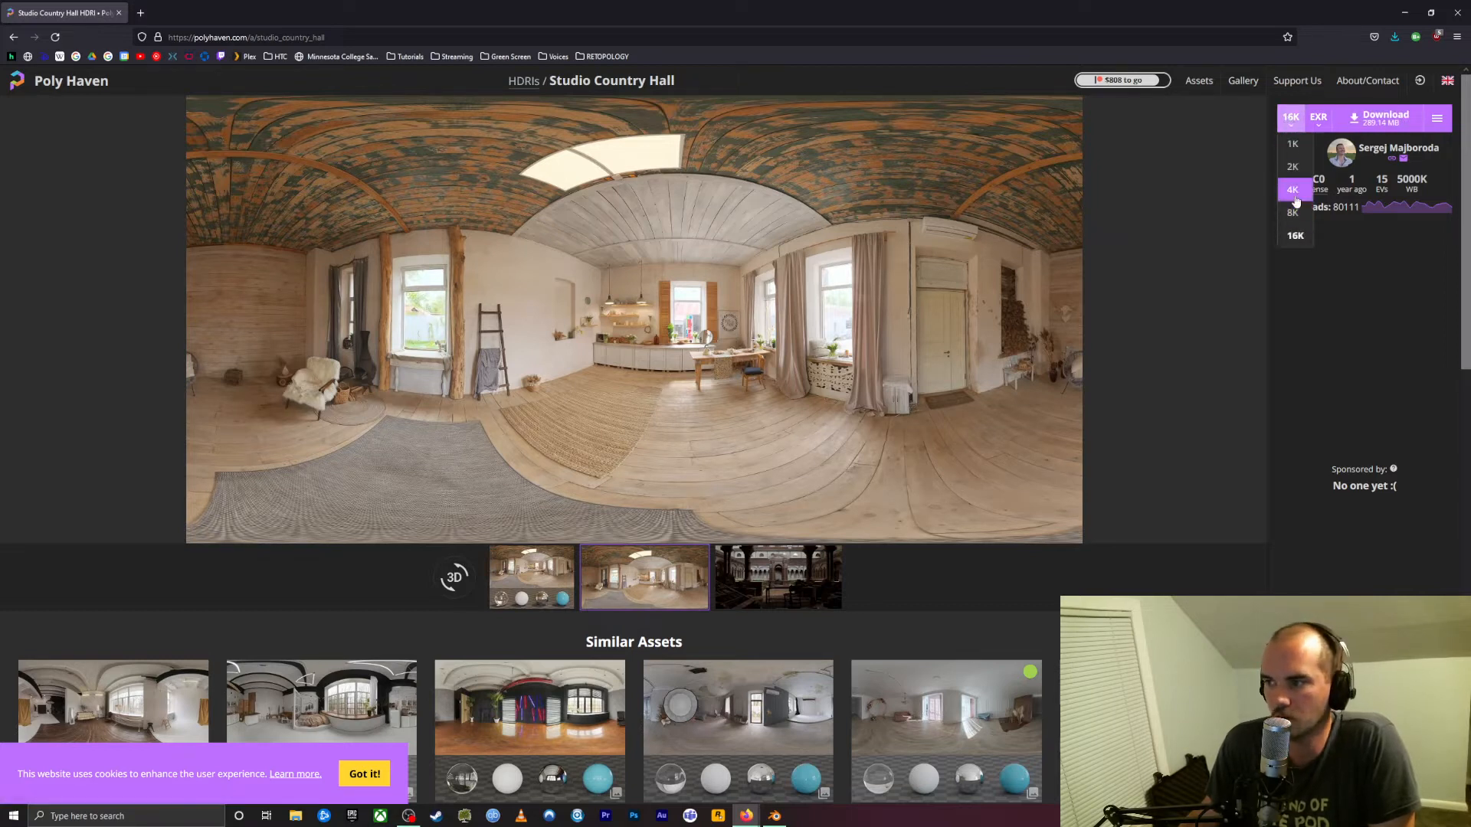
left_click(1292, 212)
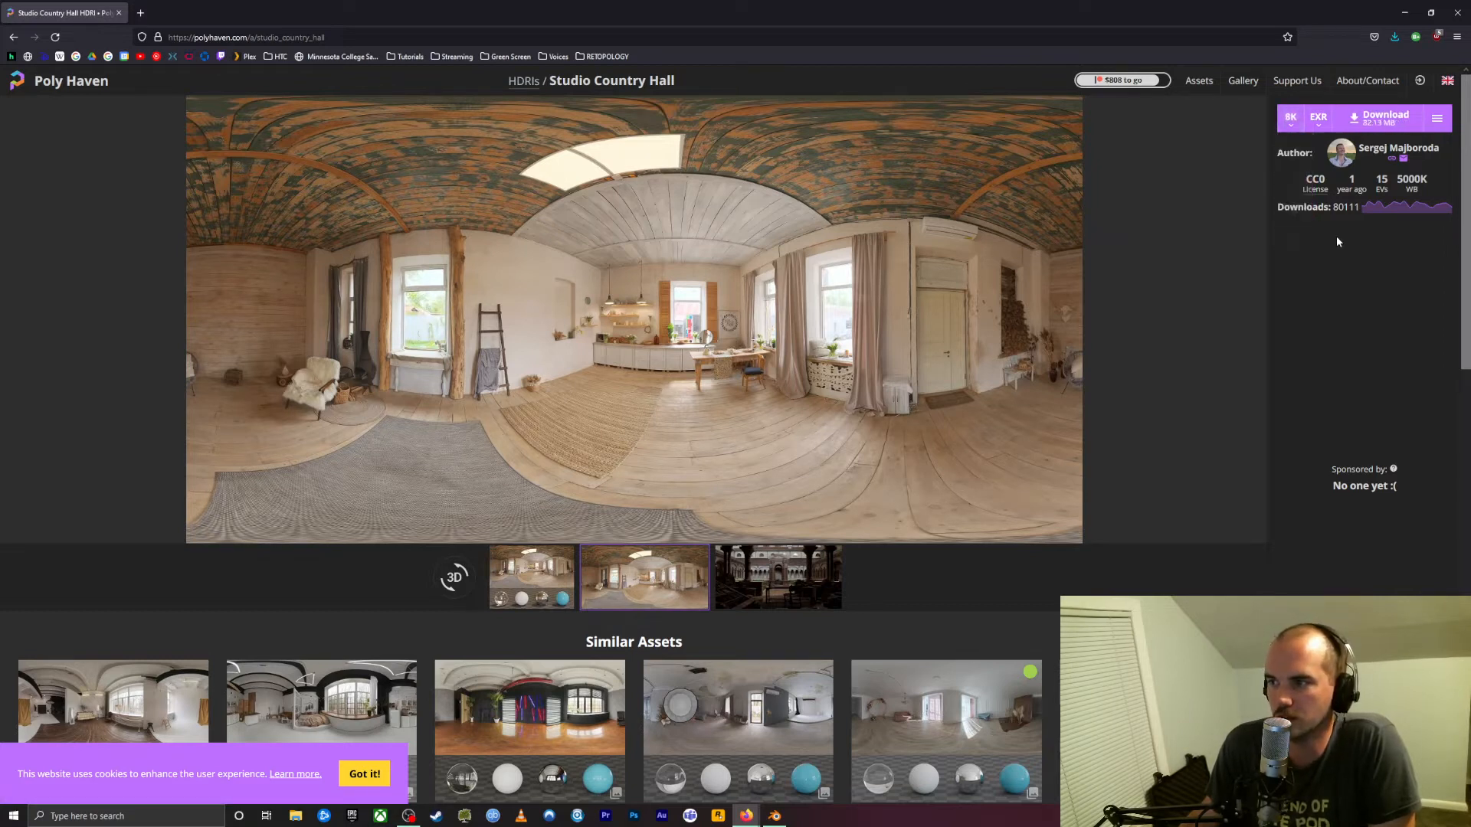
left_click(1319, 117)
left_click(1327, 152)
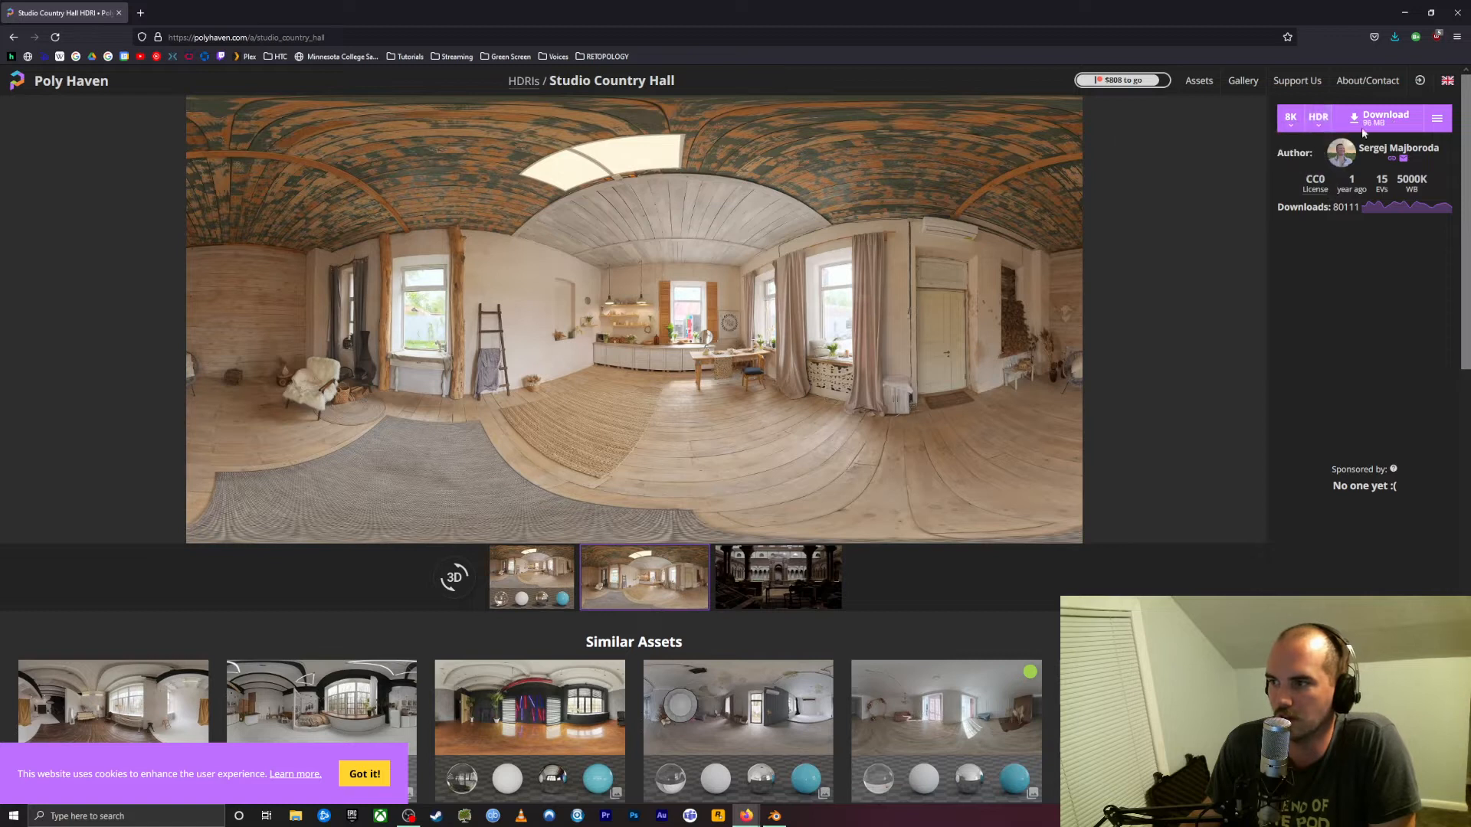
left_click(1320, 121)
left_click(1330, 167)
left_click(1319, 118)
left_click(1327, 151)
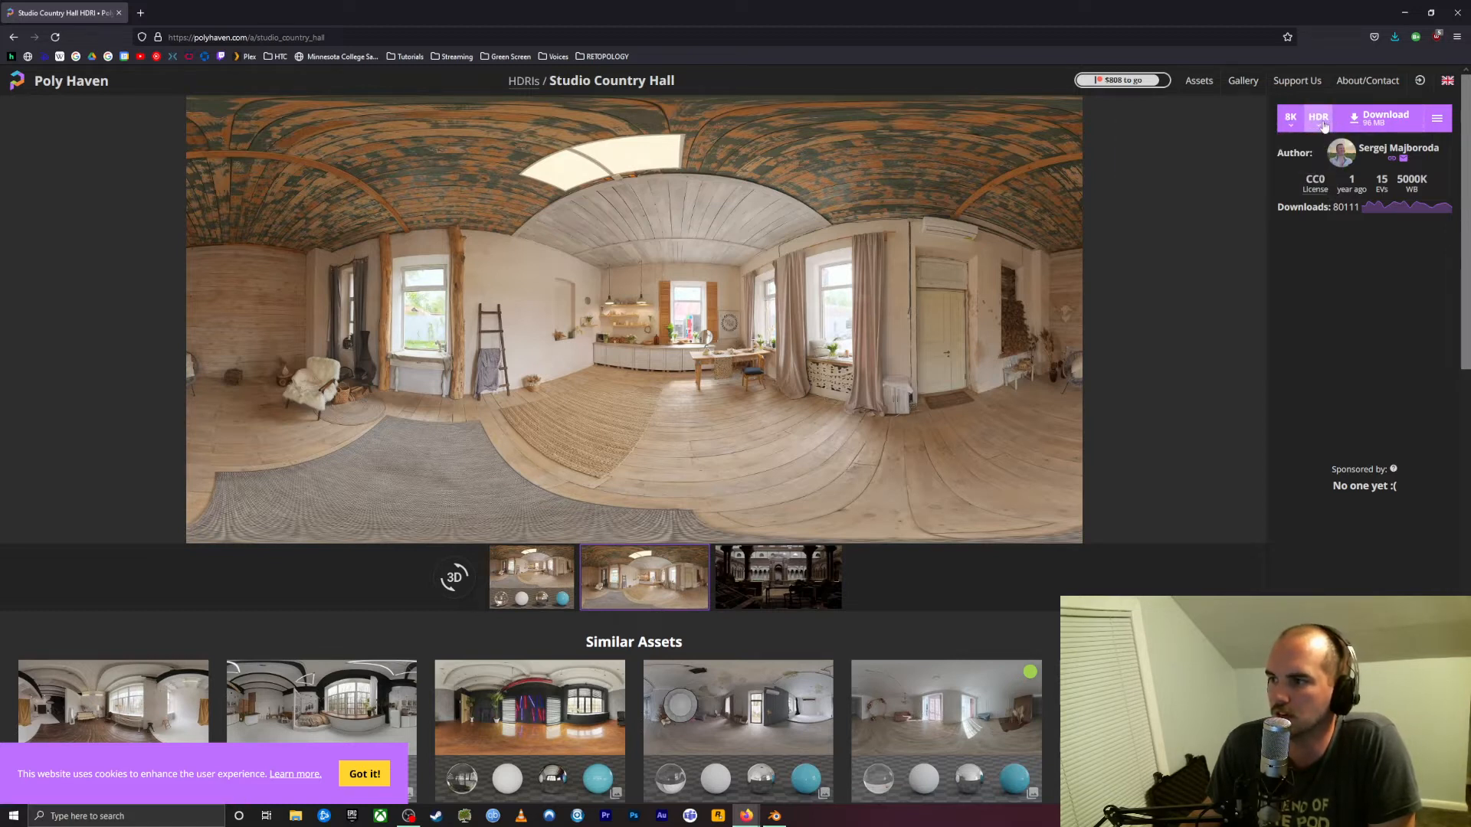
Set the Studio Country Hall HDRI to EXR format at 16K resolution and download it
left_click(1324, 122)
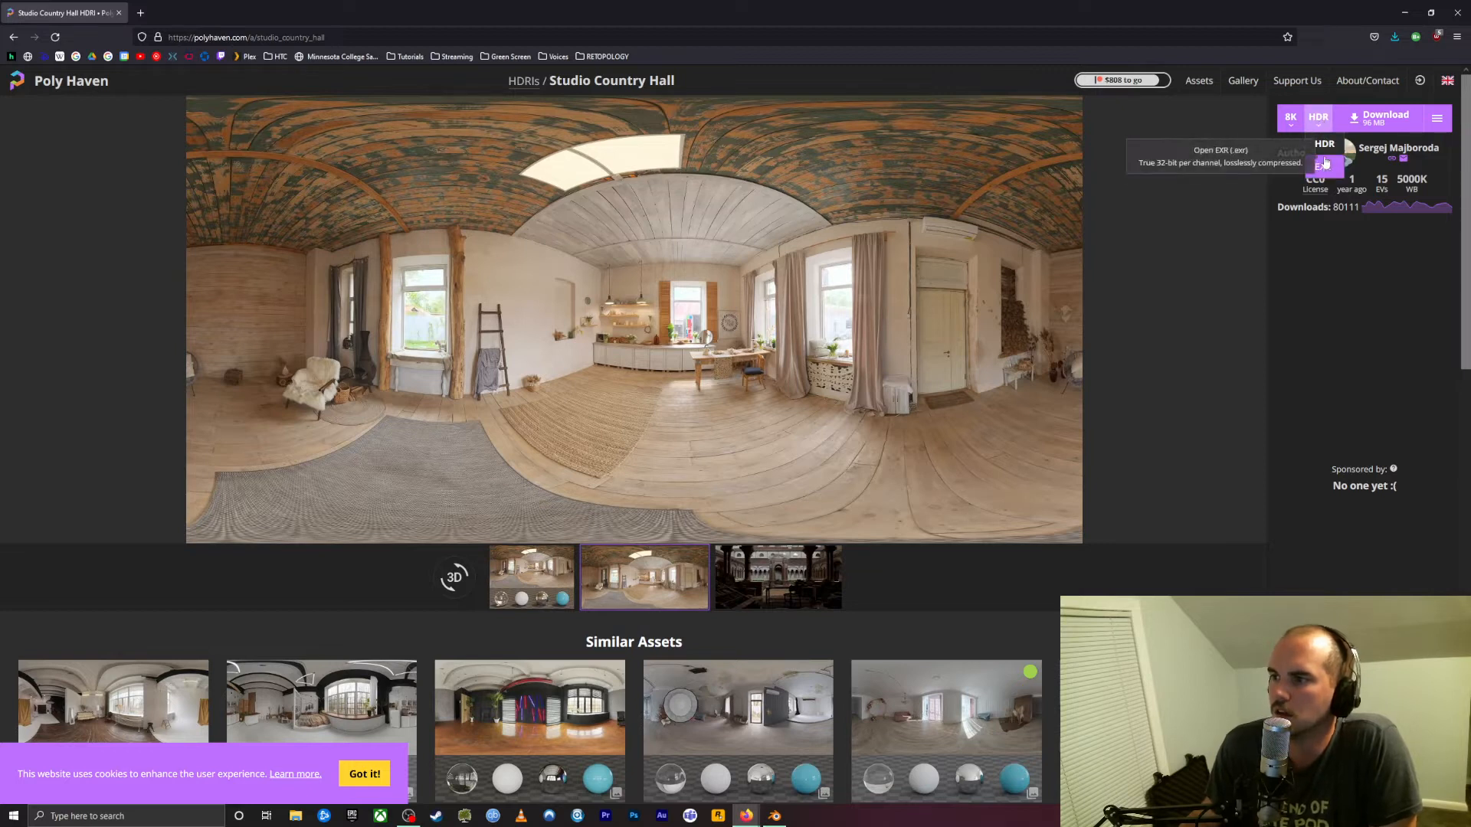
left_click(1323, 166)
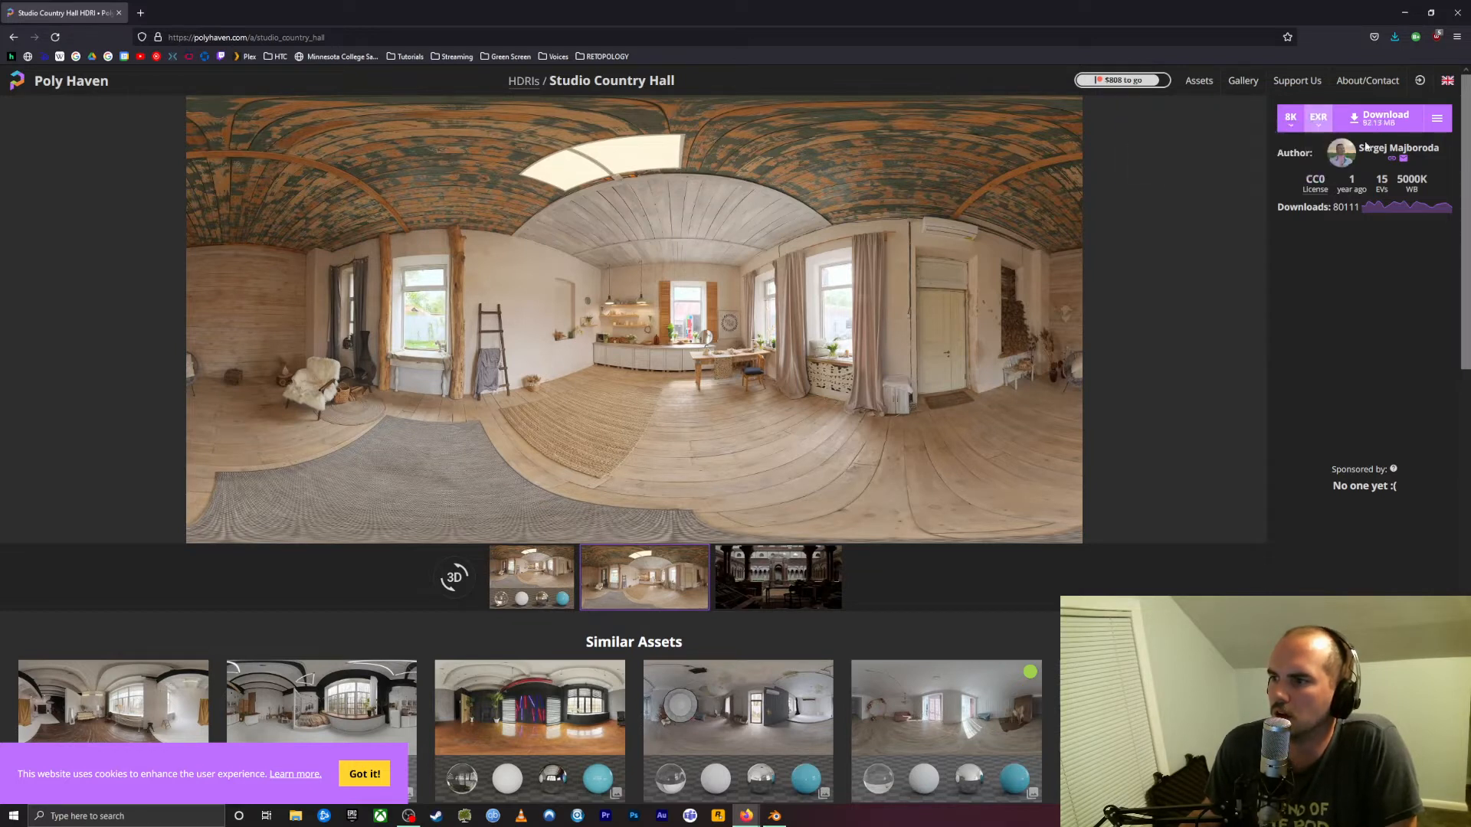
left_click(1291, 118)
left_click(1295, 235)
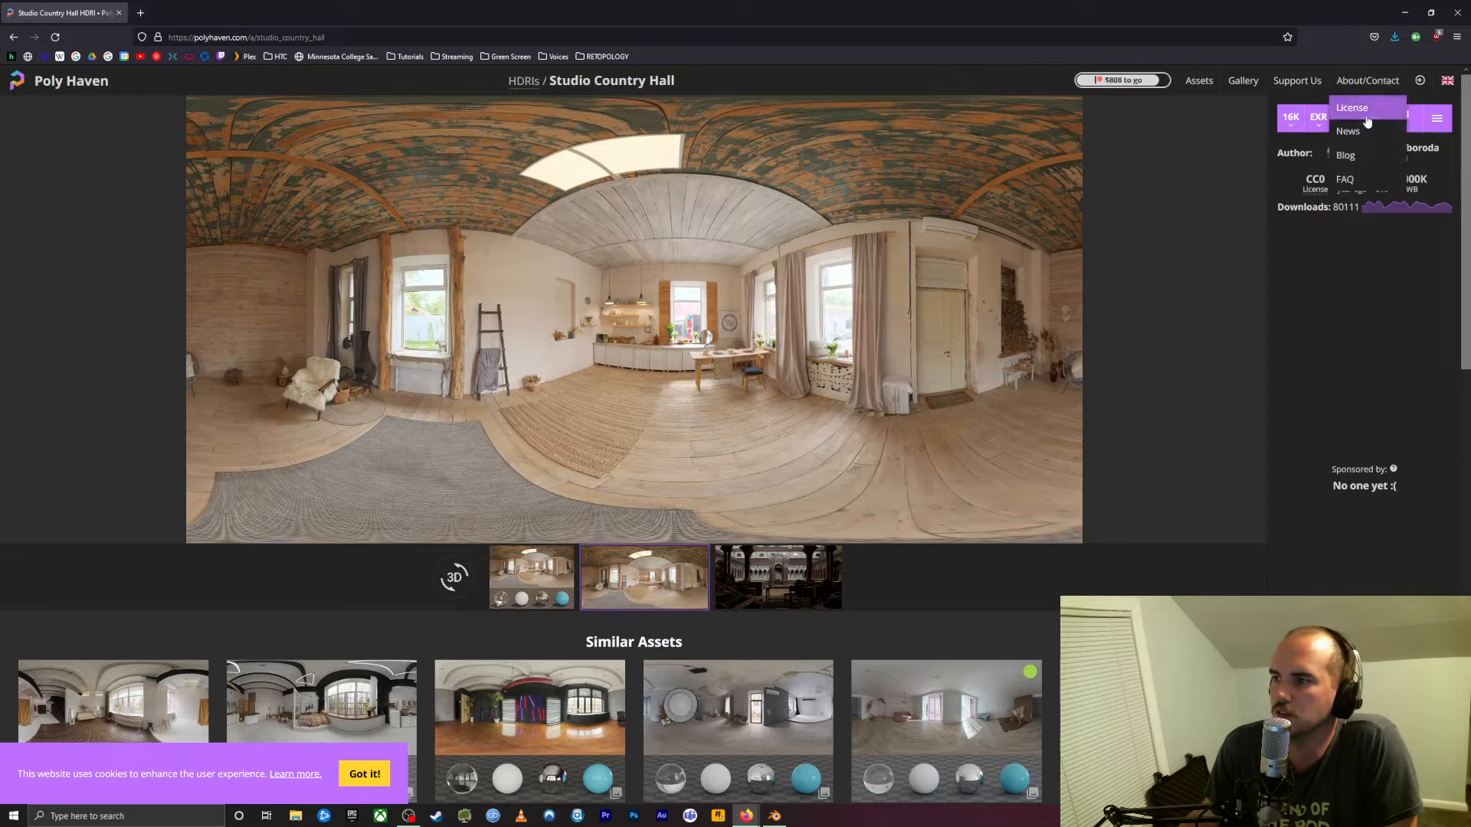
left_click(1368, 120)
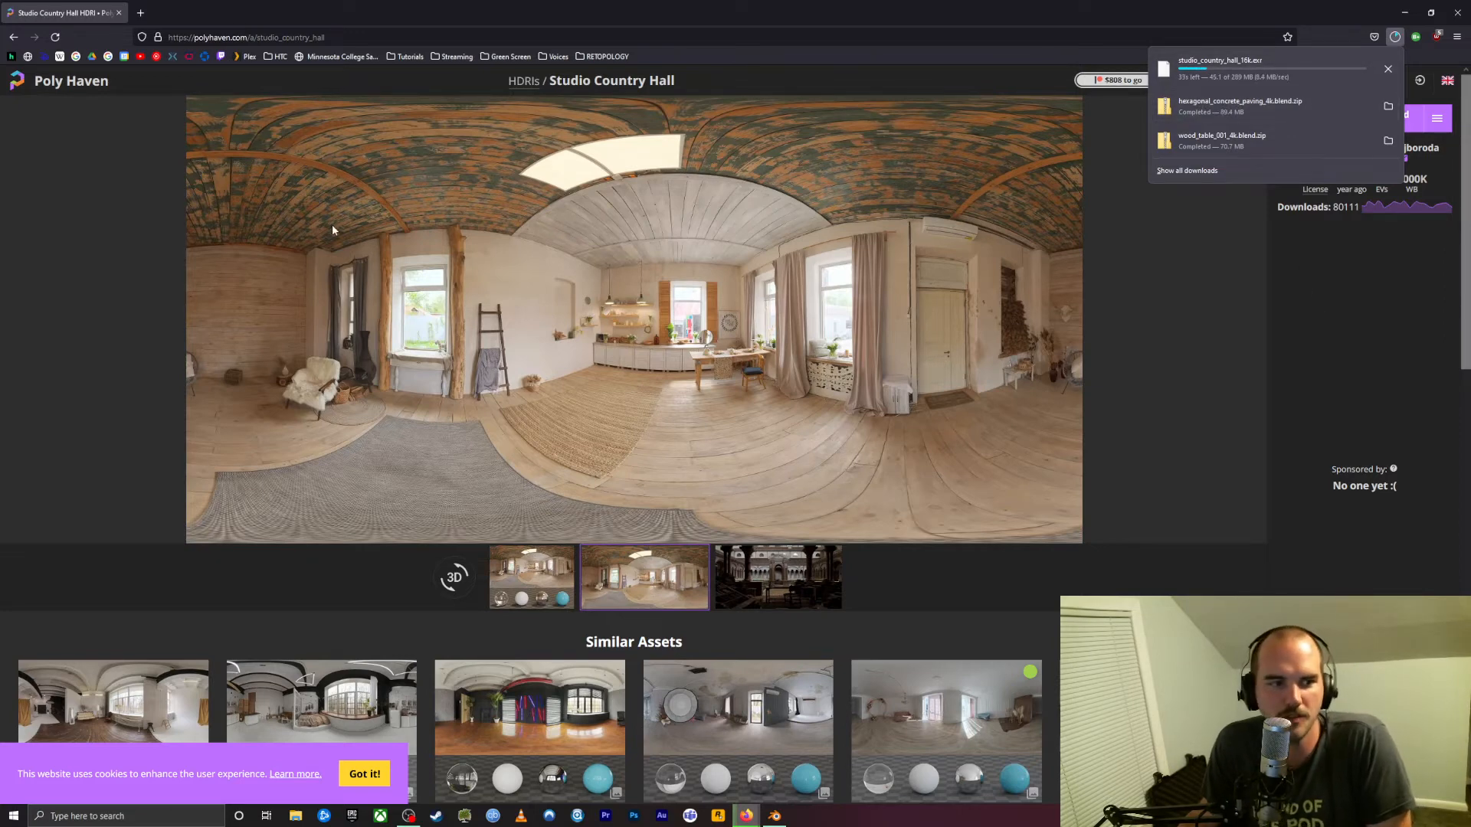
Return to the Poly Haven home page, open the Textures collection and look through its materials
left_click(14, 36)
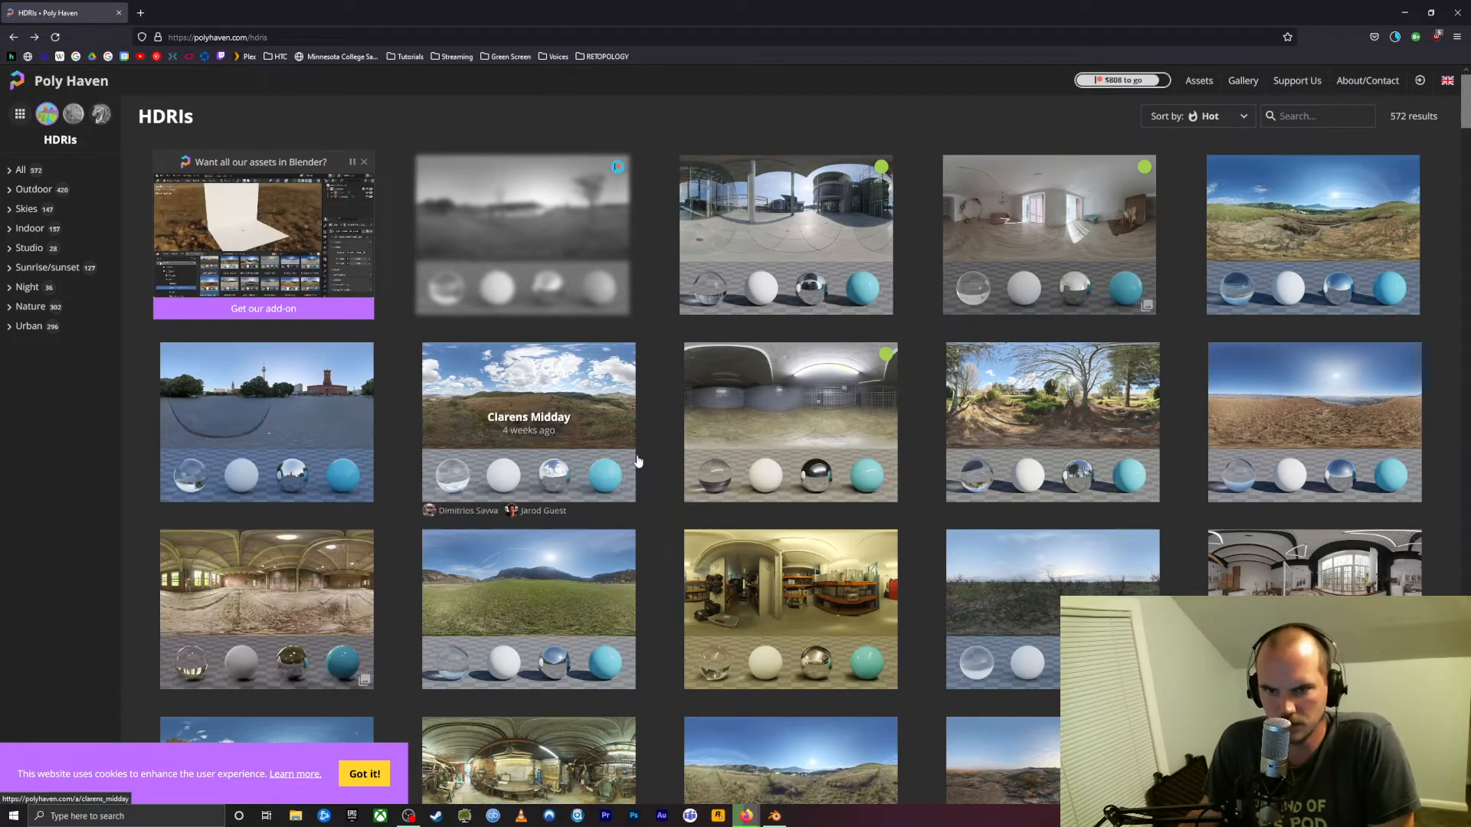
left_click(98, 85)
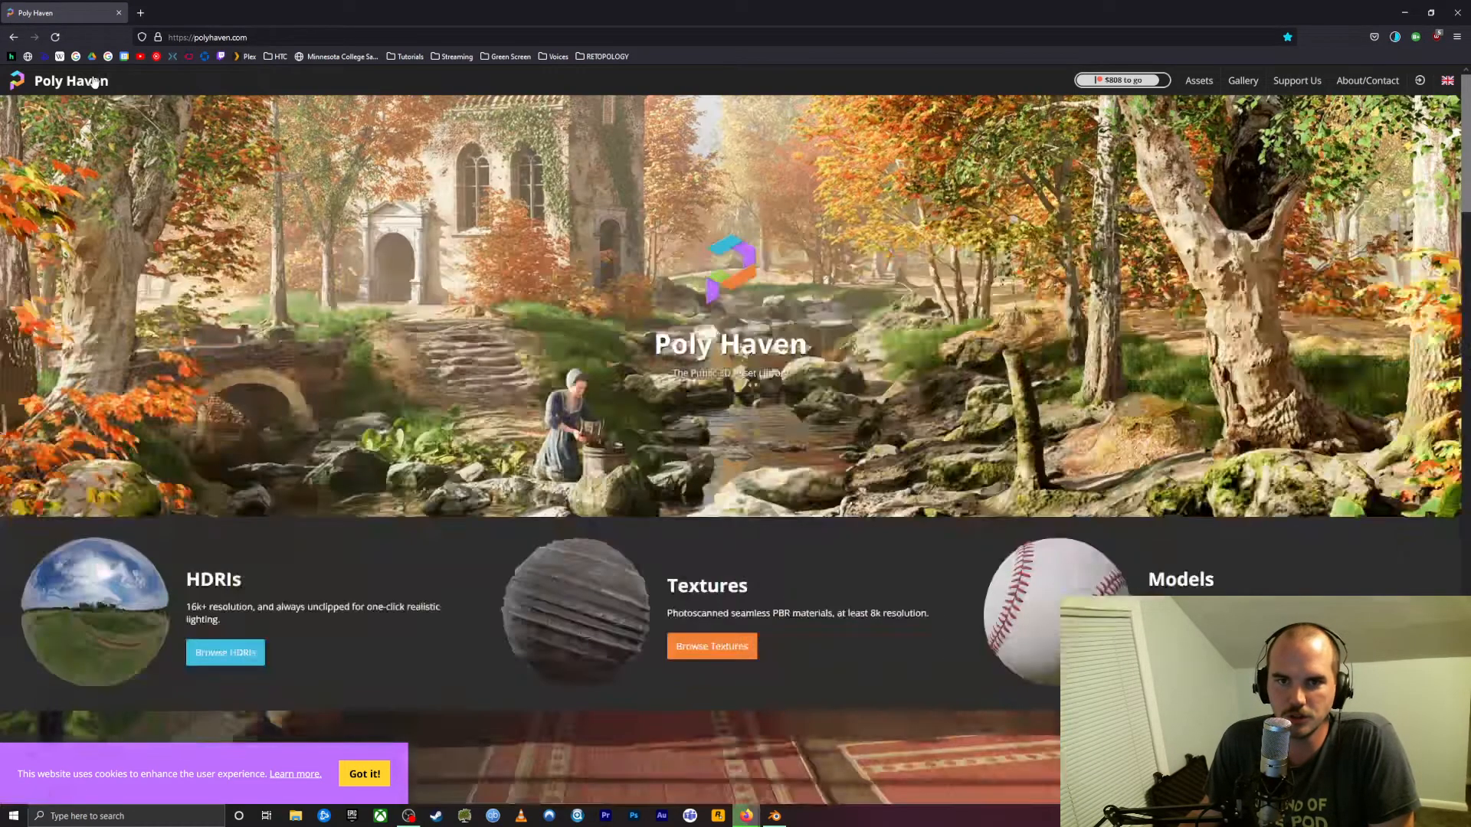
scroll(583, 488, "down", 2)
left_click(583, 488)
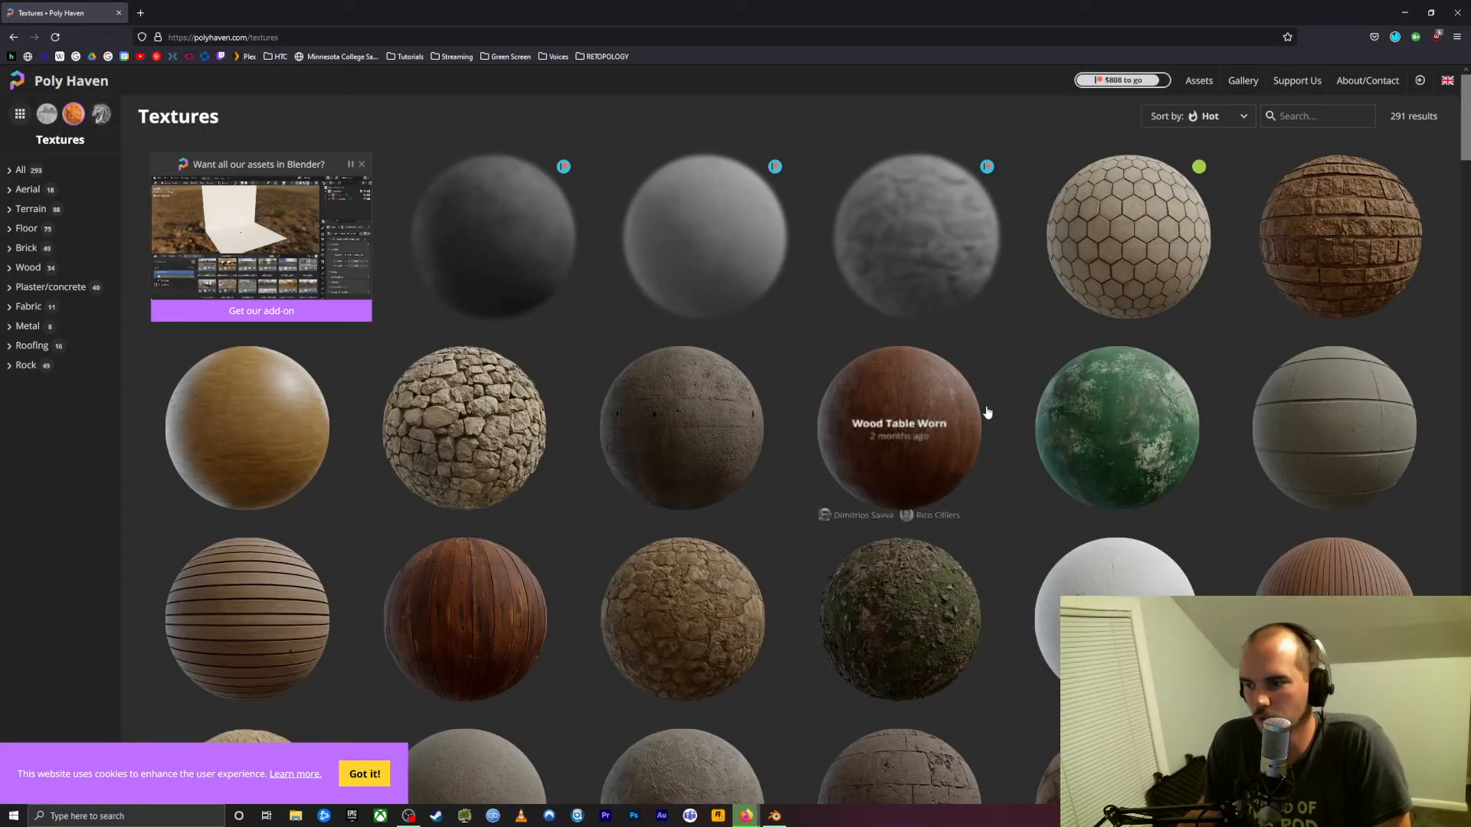
scroll(557, 427, "down", 2)
scroll(655, 494, "up", 2)
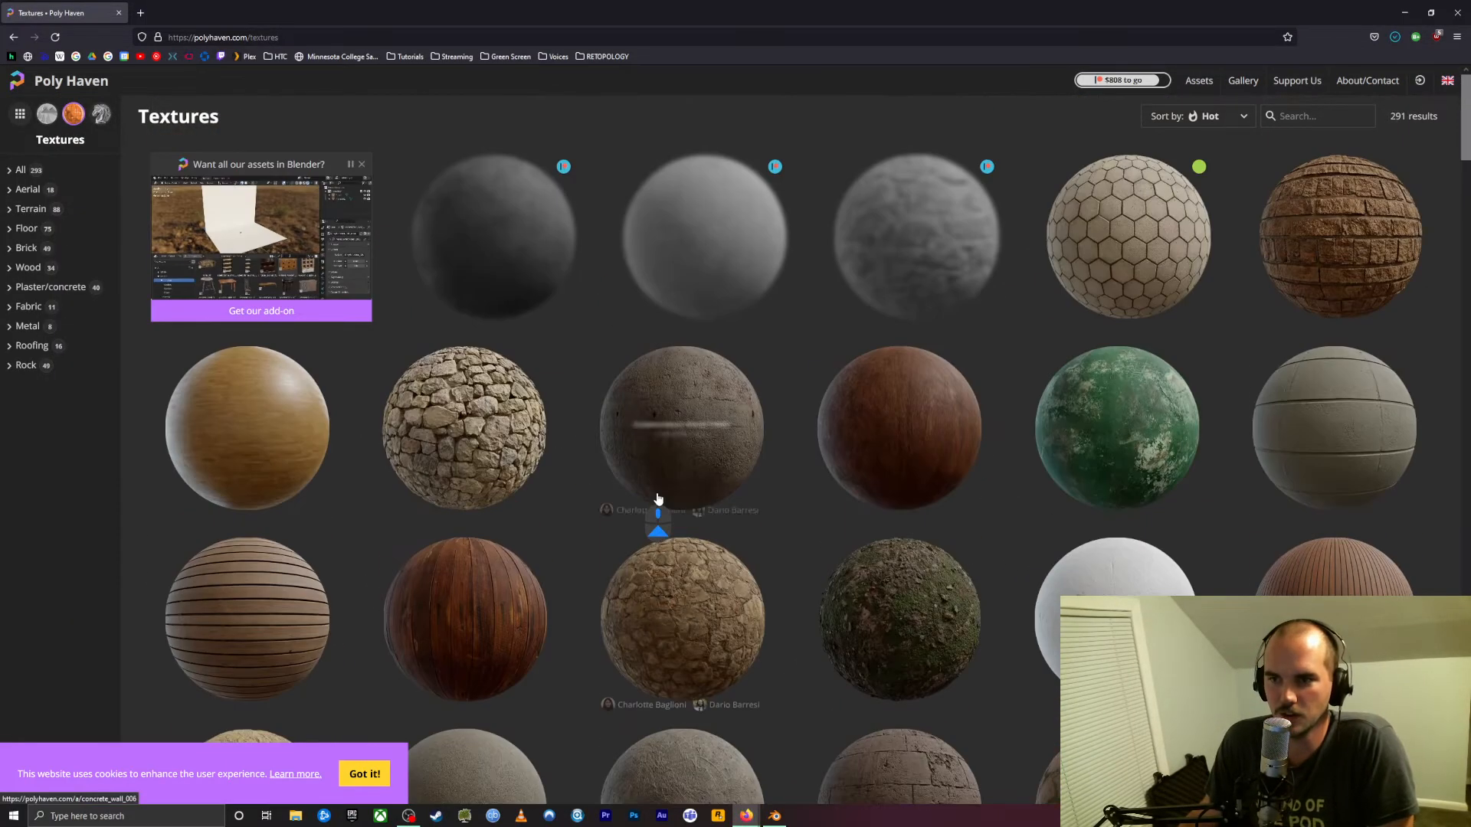
scroll(575, 497, "down", 6)
scroll(576, 495, "down", 3)
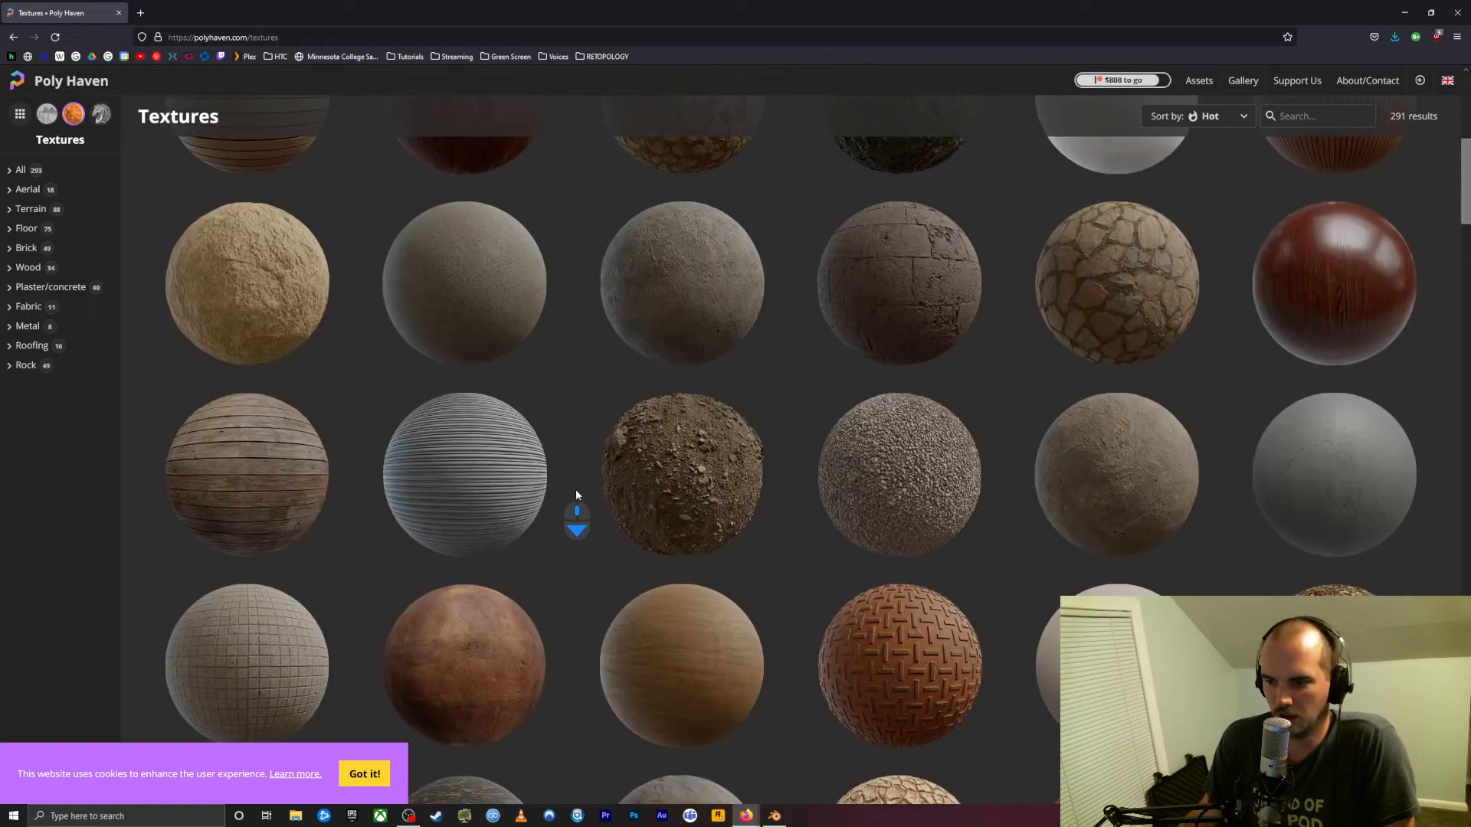
scroll(1353, 321, "up", 8)
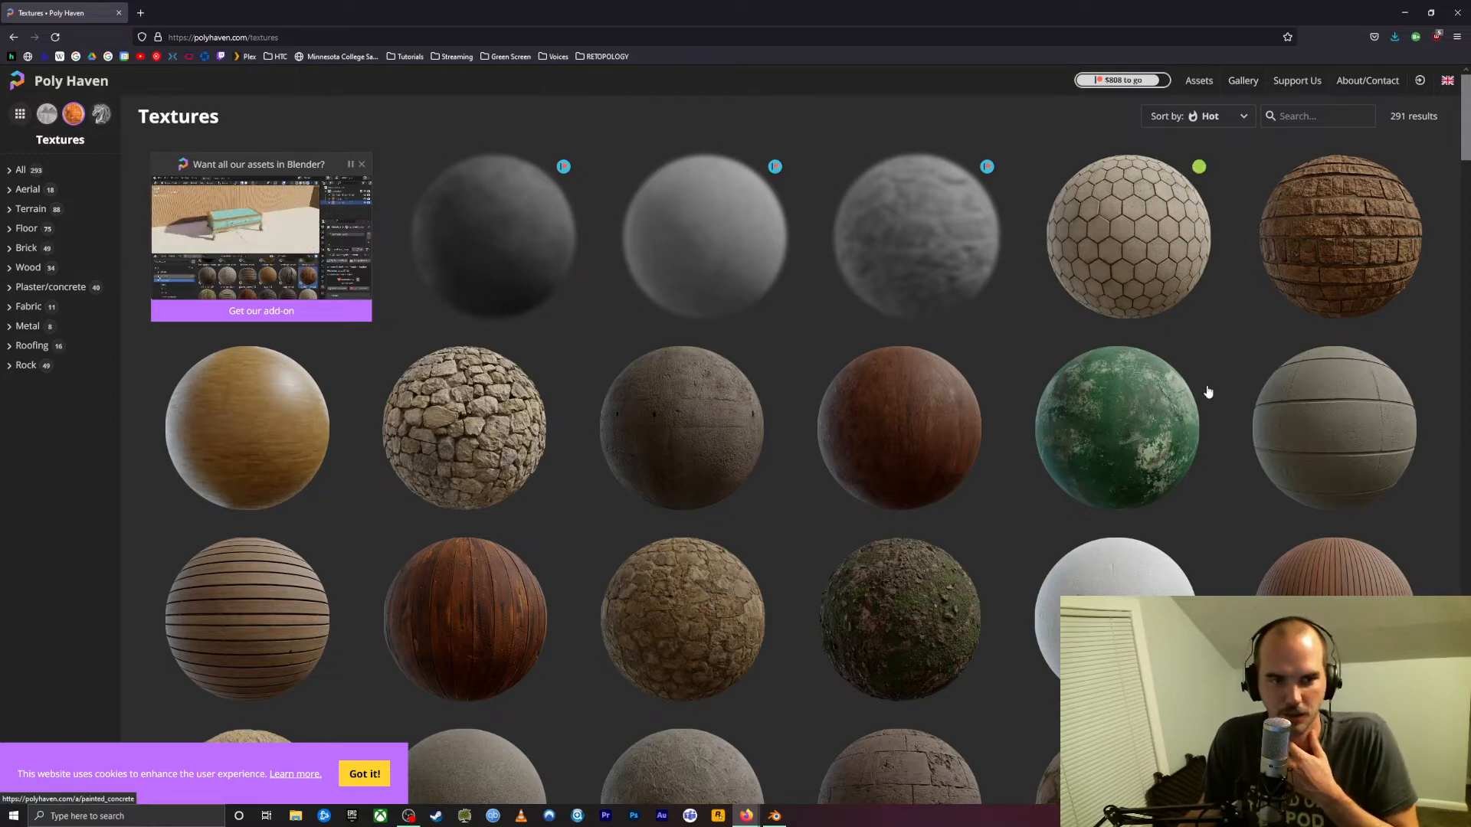
scroll(1367, 490, "down", 3)
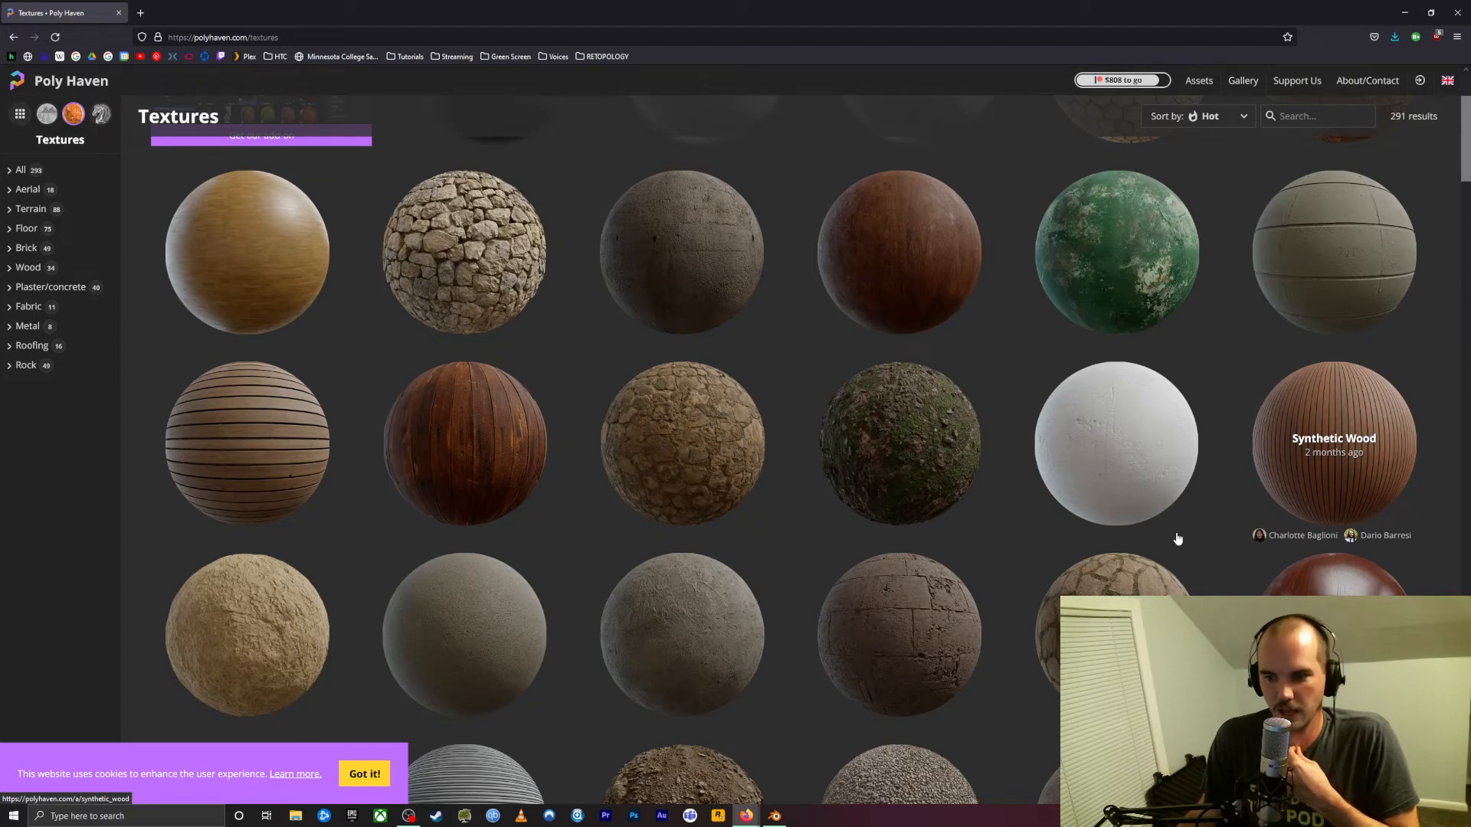
Open the hexagonal_concrete_paving_4k.blend archive from the Downloads folder in File Explorer and launch its Blender file
left_click(299, 816)
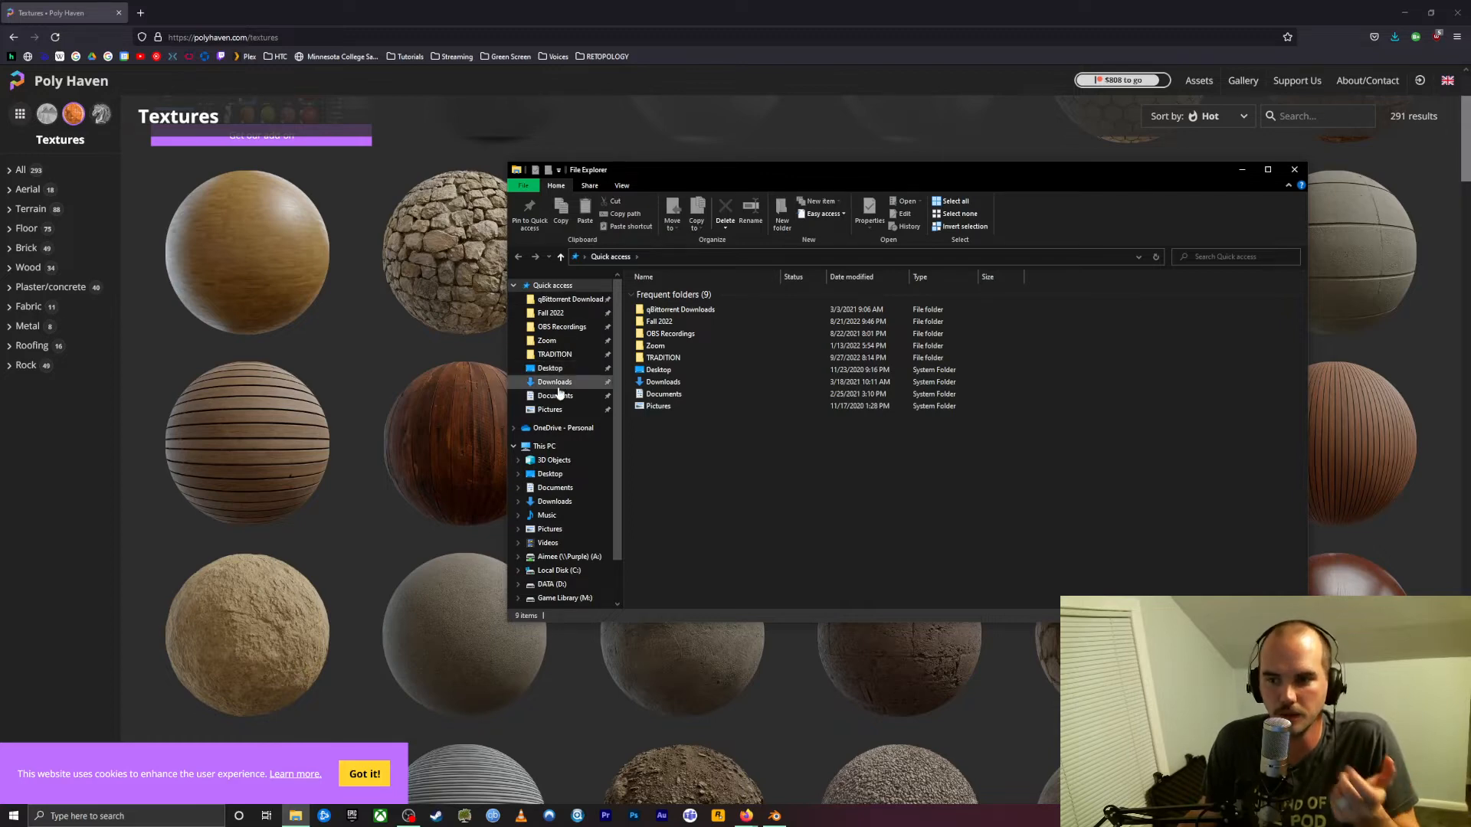
left_click(555, 382)
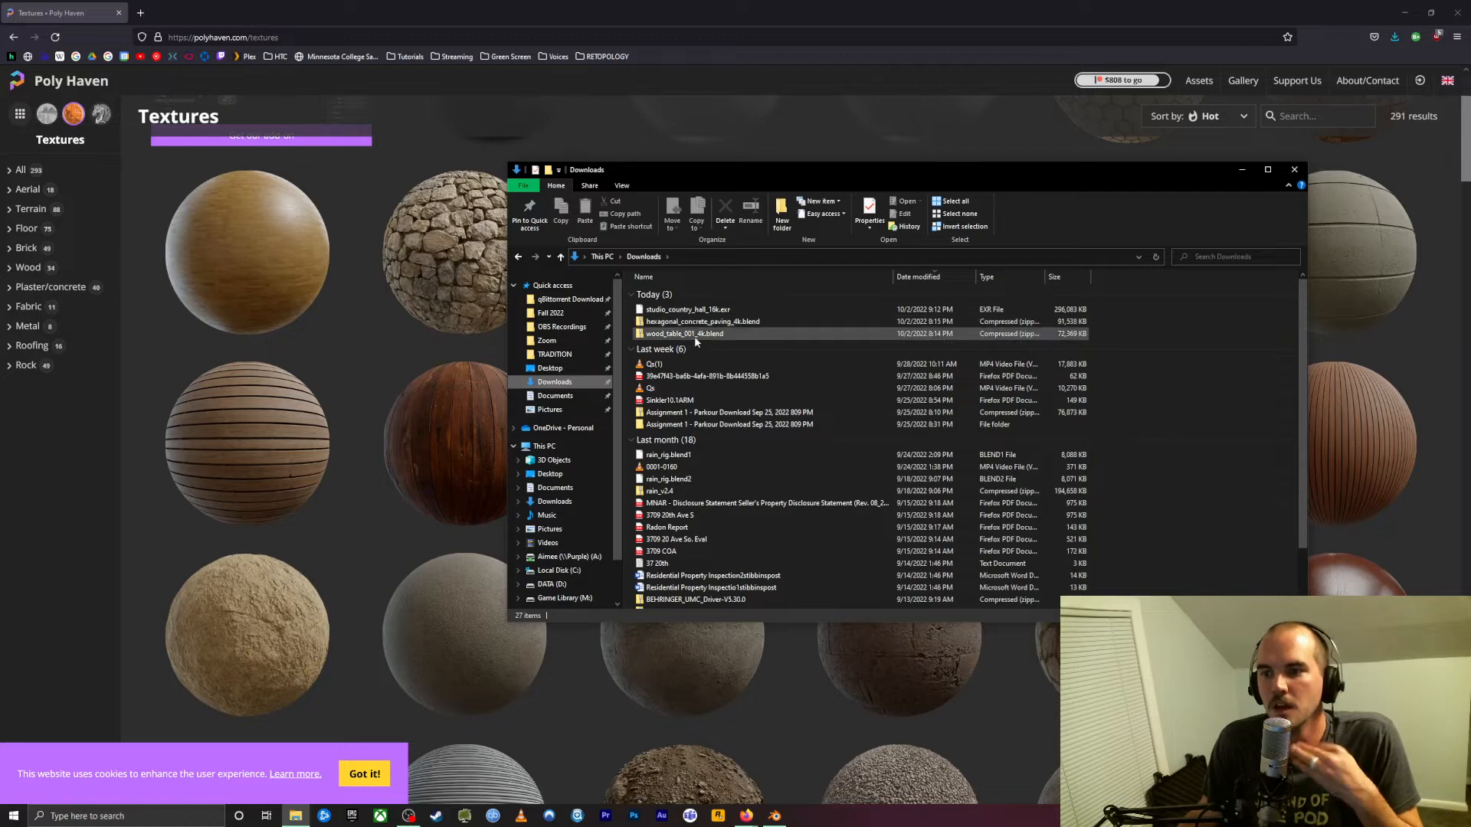
double_click(652, 322)
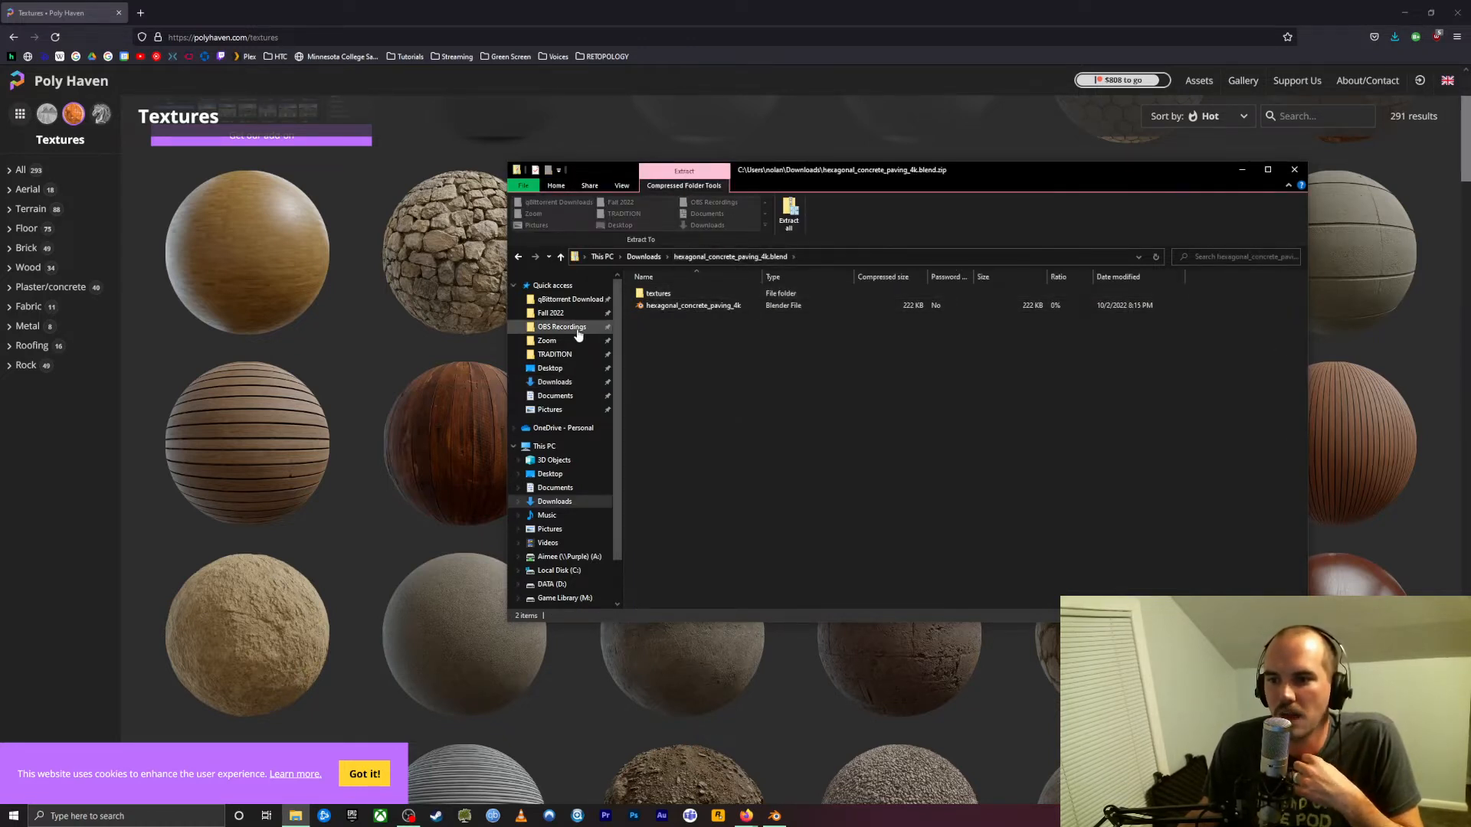
left_click(643, 307)
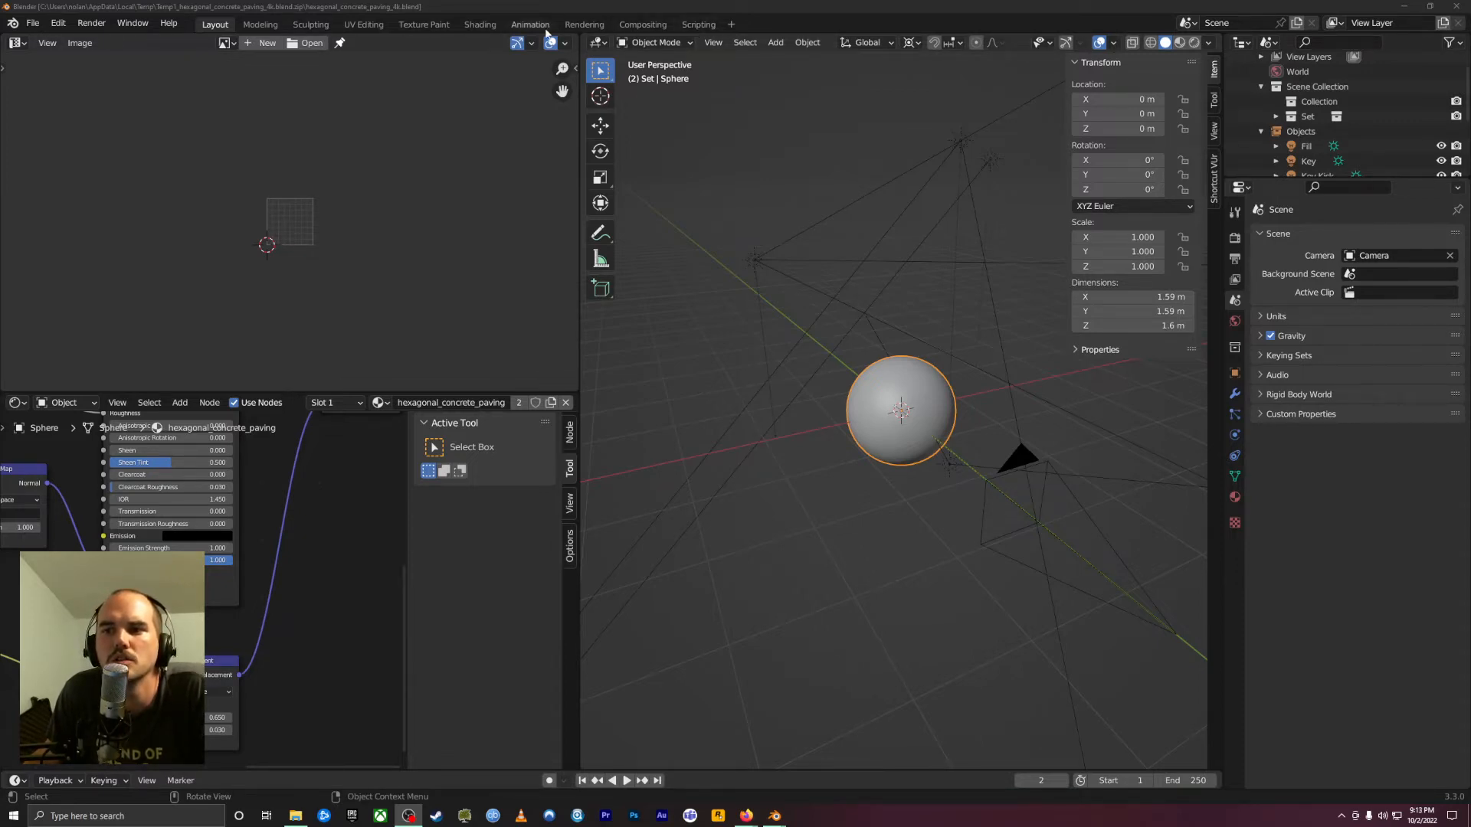
Switch to the Shading workspace, hide the viewport sidebar and inspect the sphere in Rendered shading
left_click(498, 26)
left_click(483, 25)
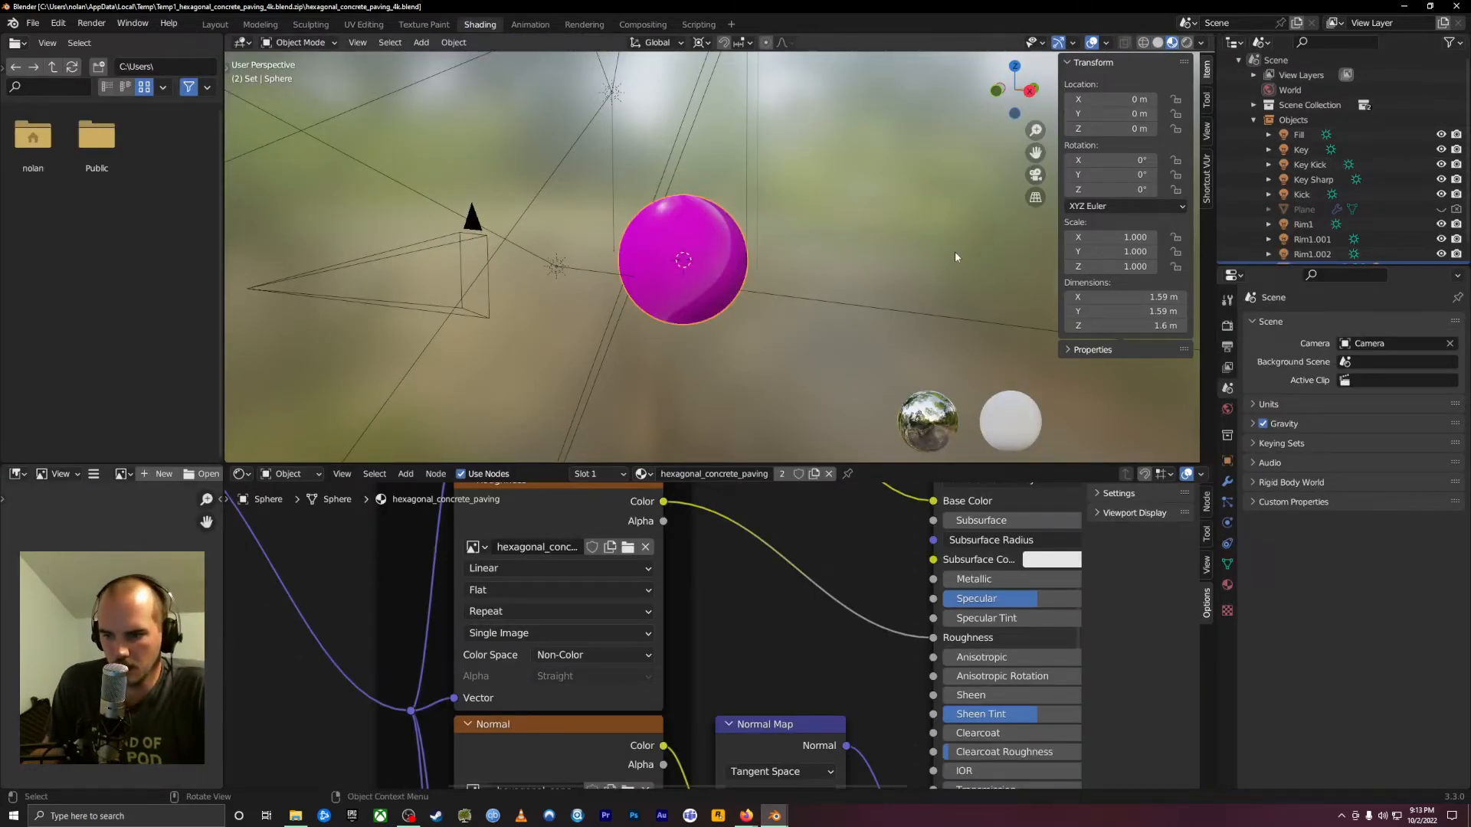
key("n")
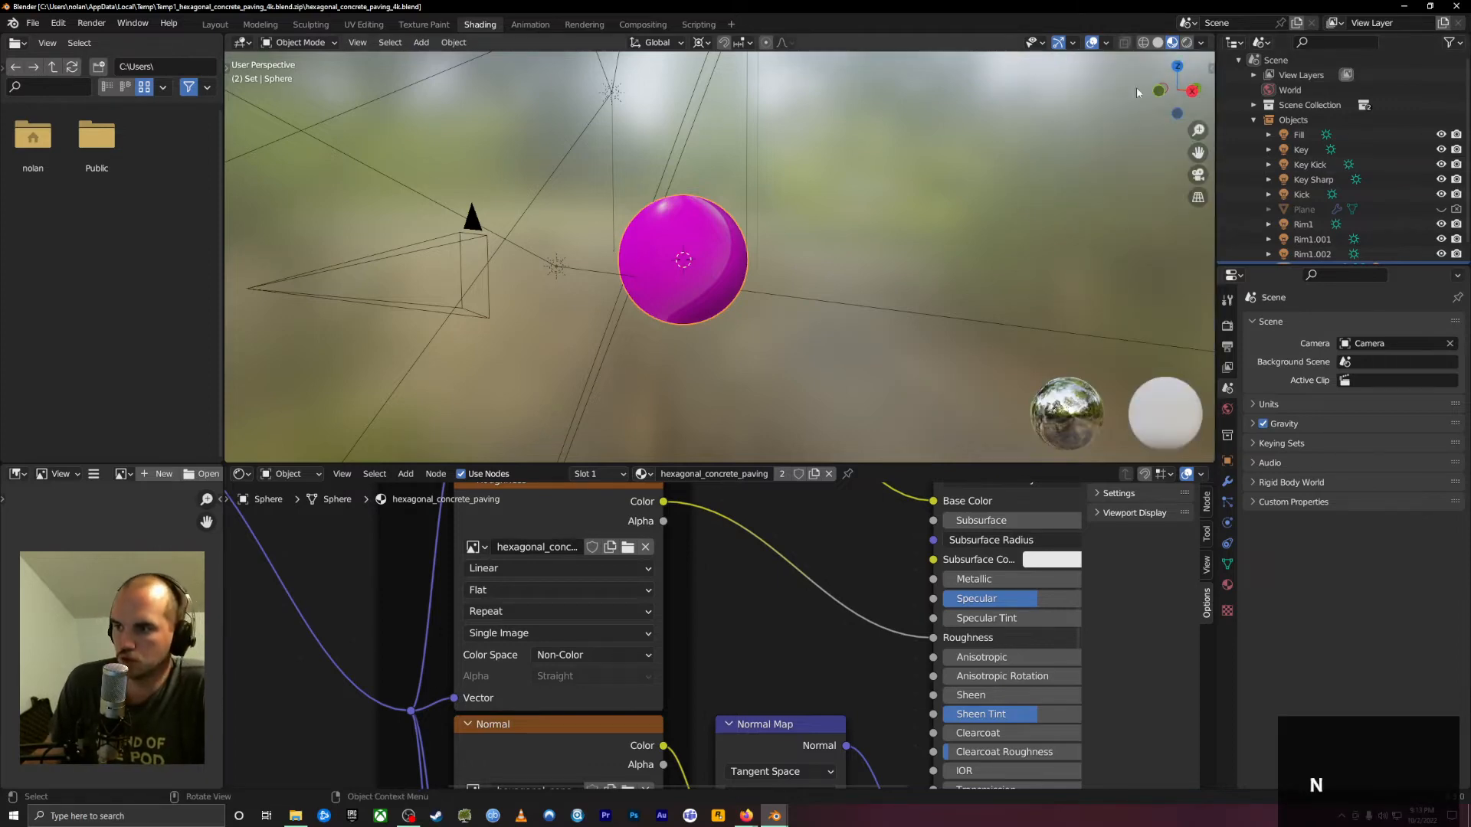
left_click(1185, 43)
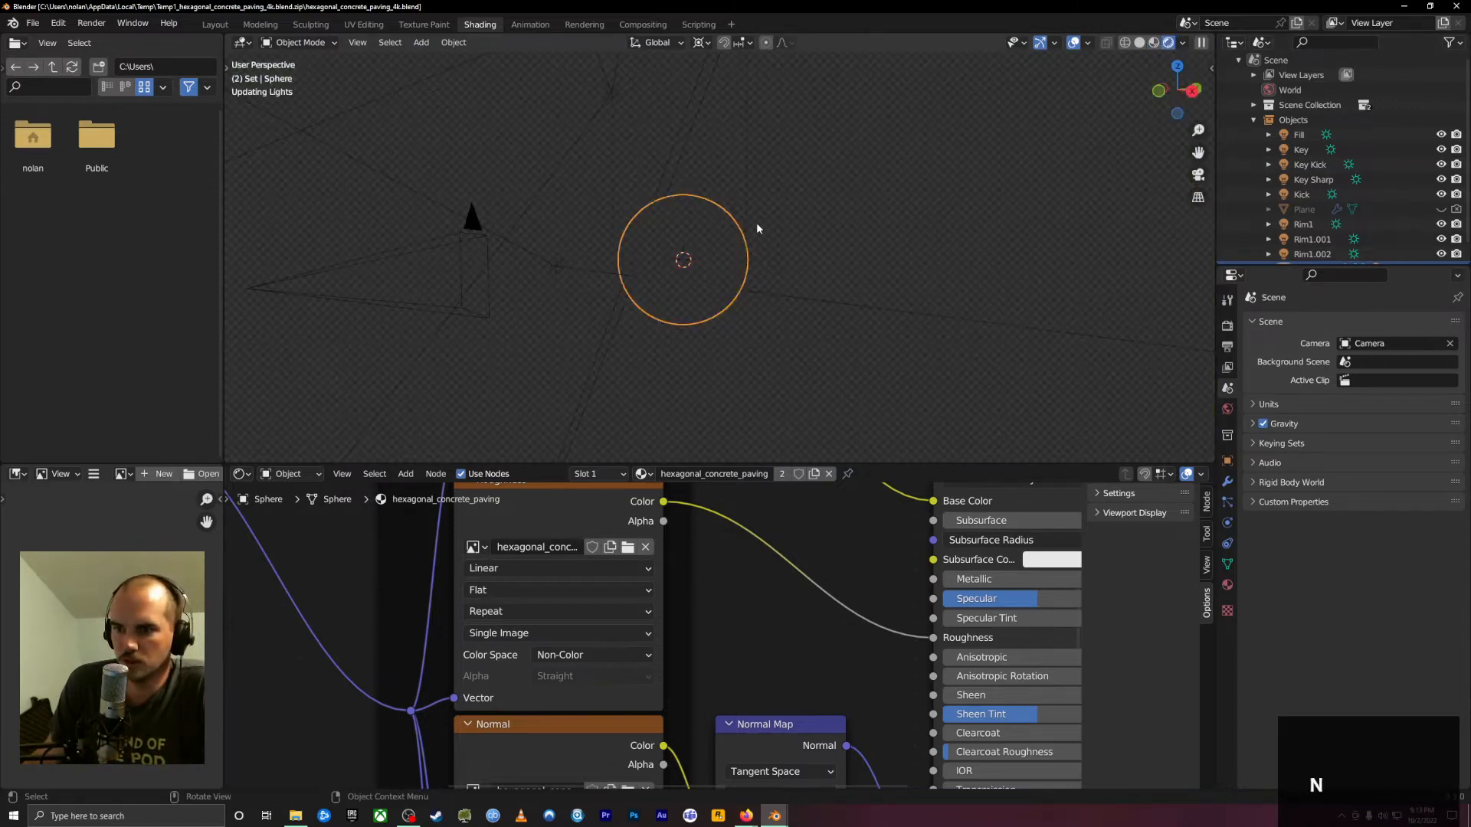
scroll(766, 644, "down", 4)
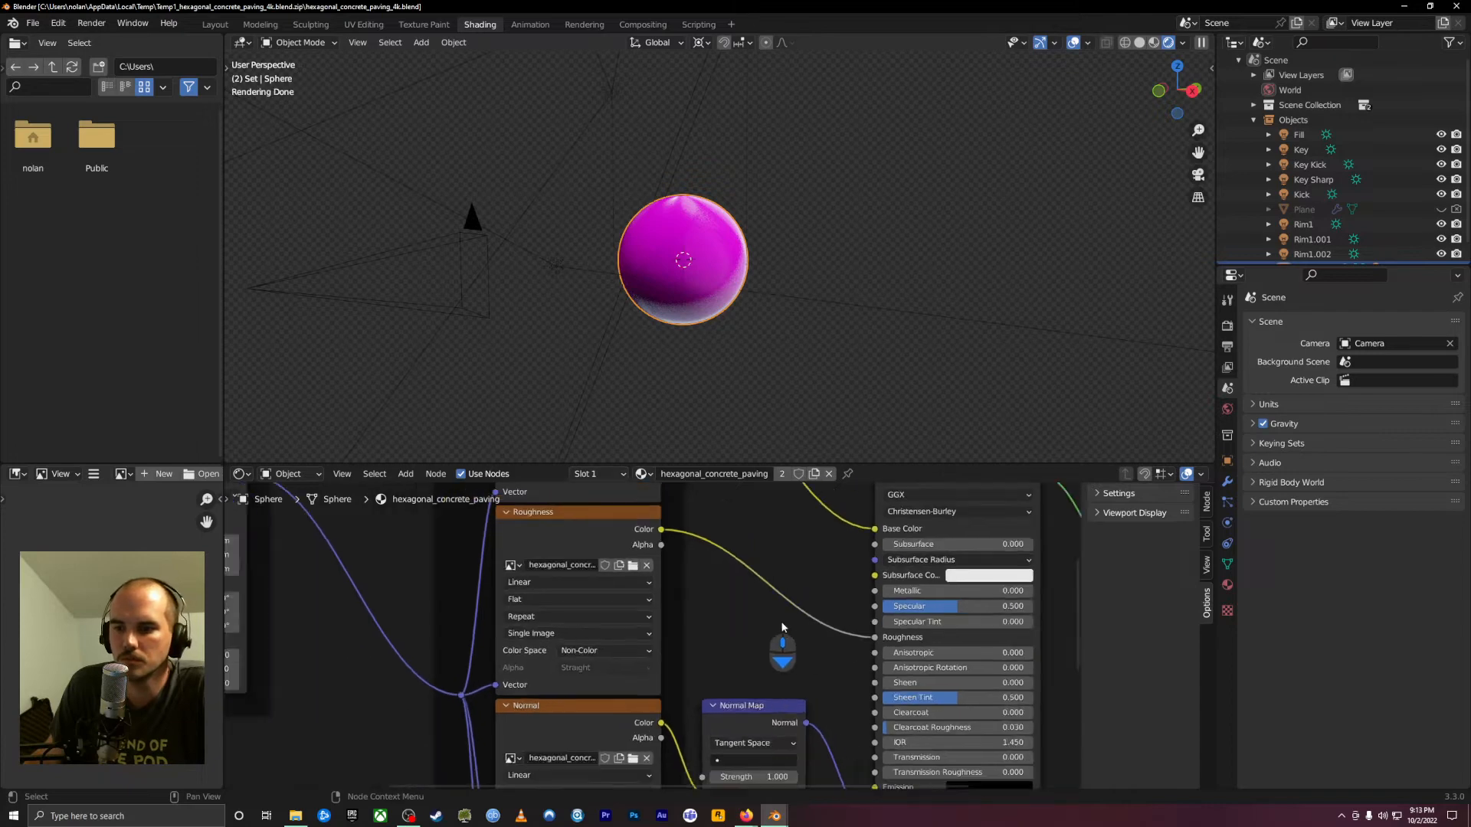
middle_click_drag(734, 264, 706, 262)
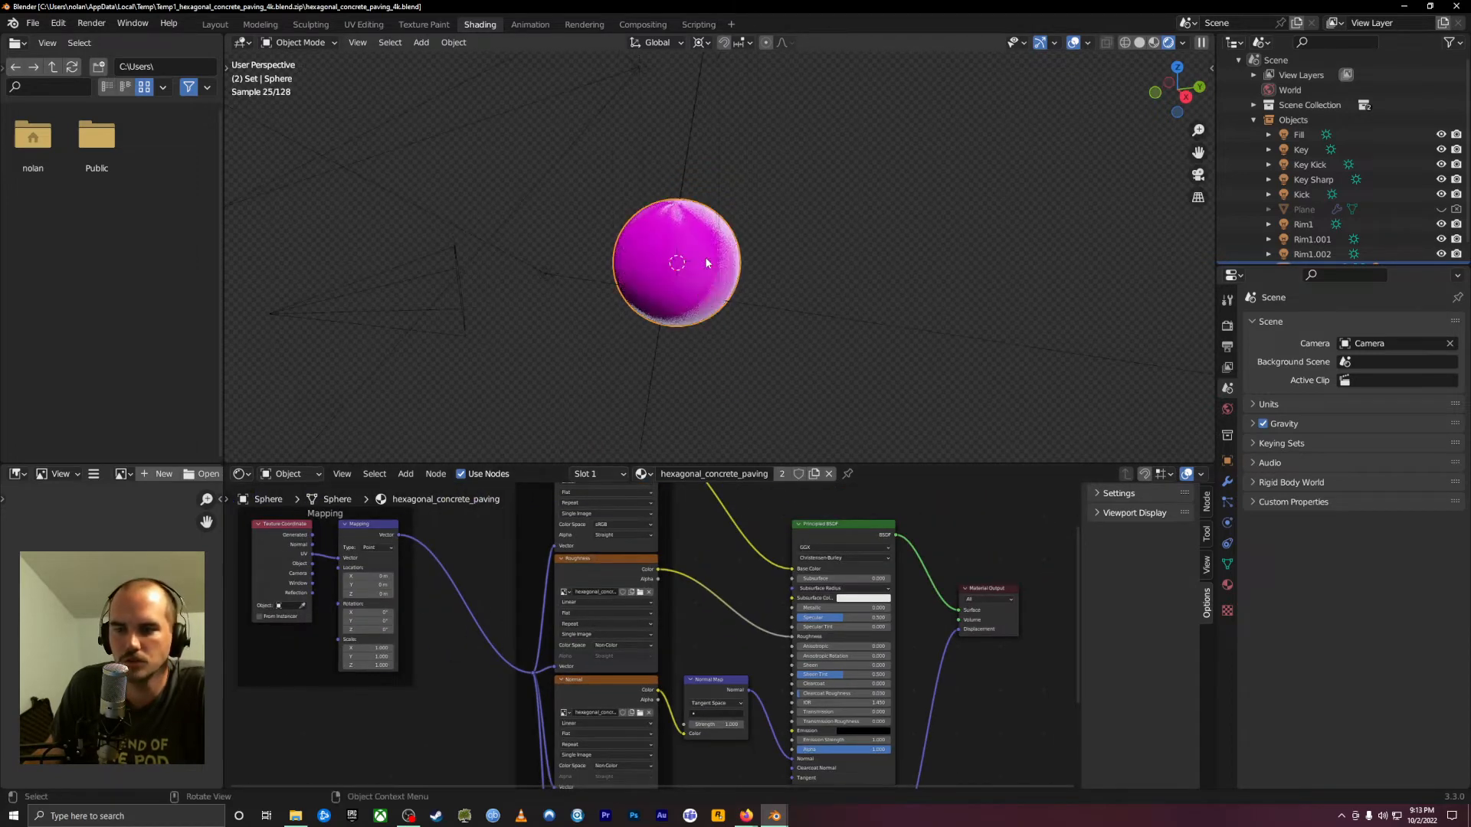
scroll(765, 260, "up", 6)
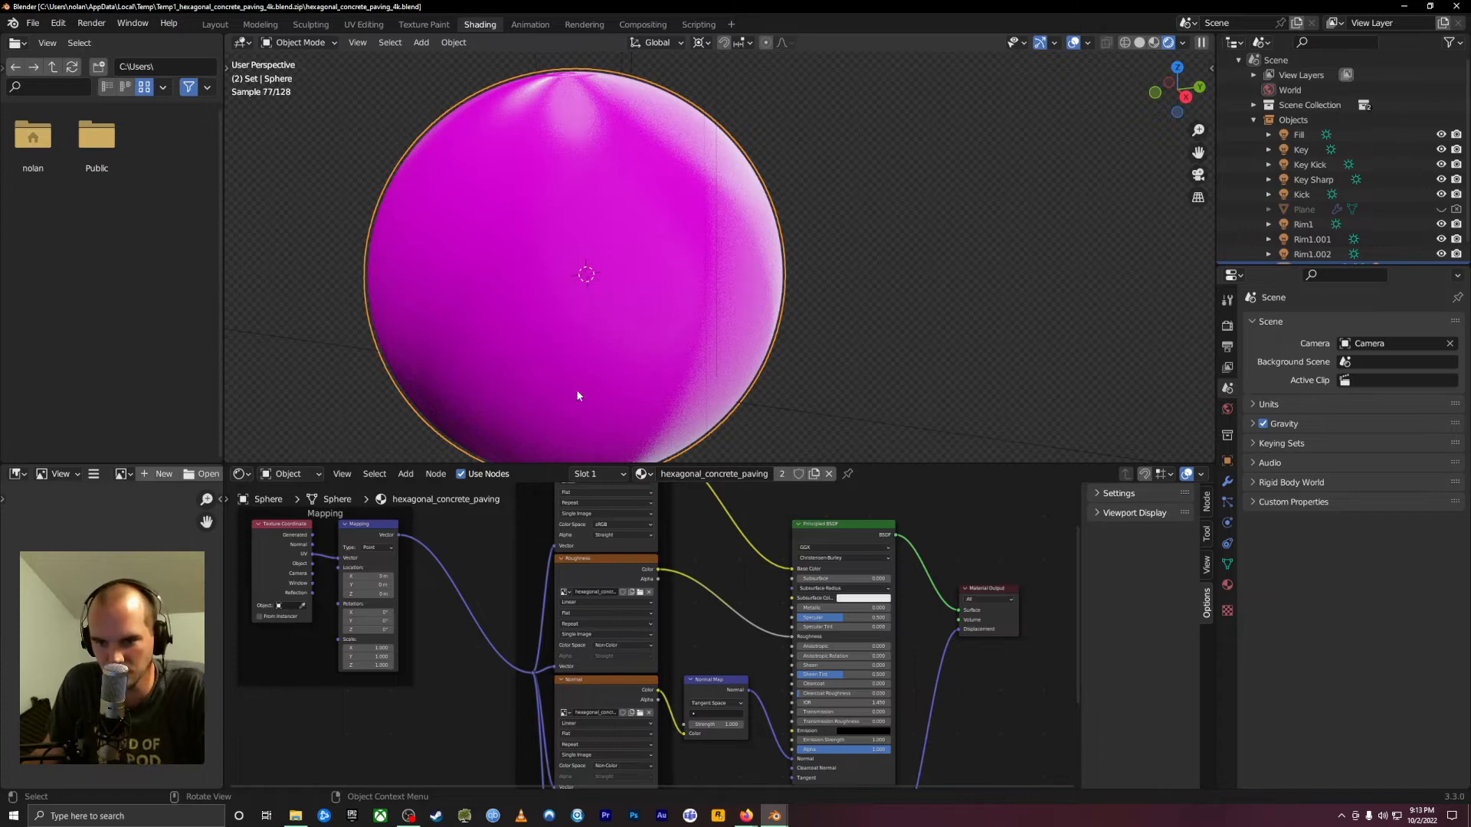
Try to locate the image file for the Base Color texture node, and close the Blender file without saving
scroll(622, 571, "up", 3)
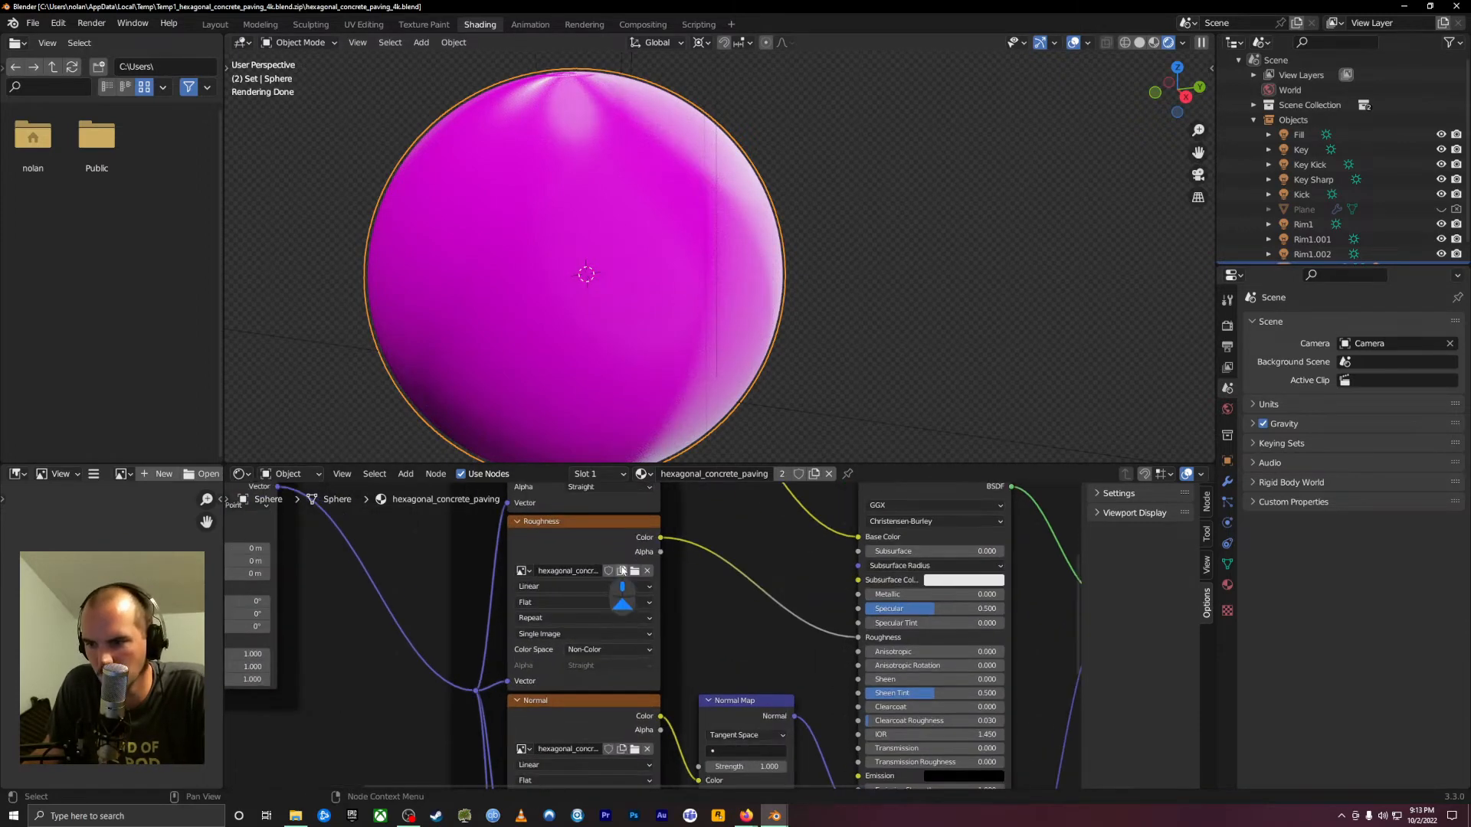
middle_click_drag(742, 504, 773, 709)
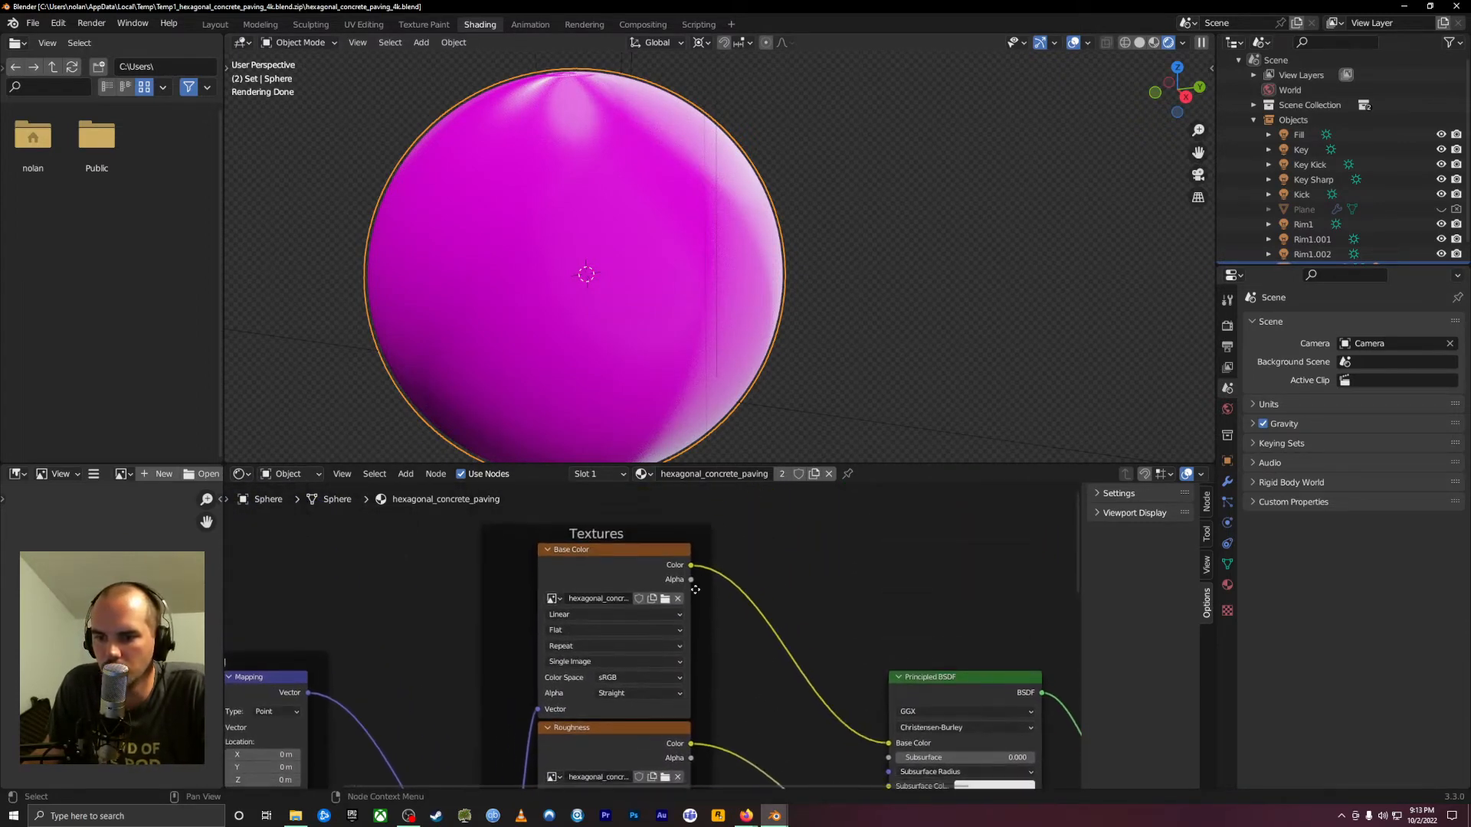
scroll(774, 614, "down", 2)
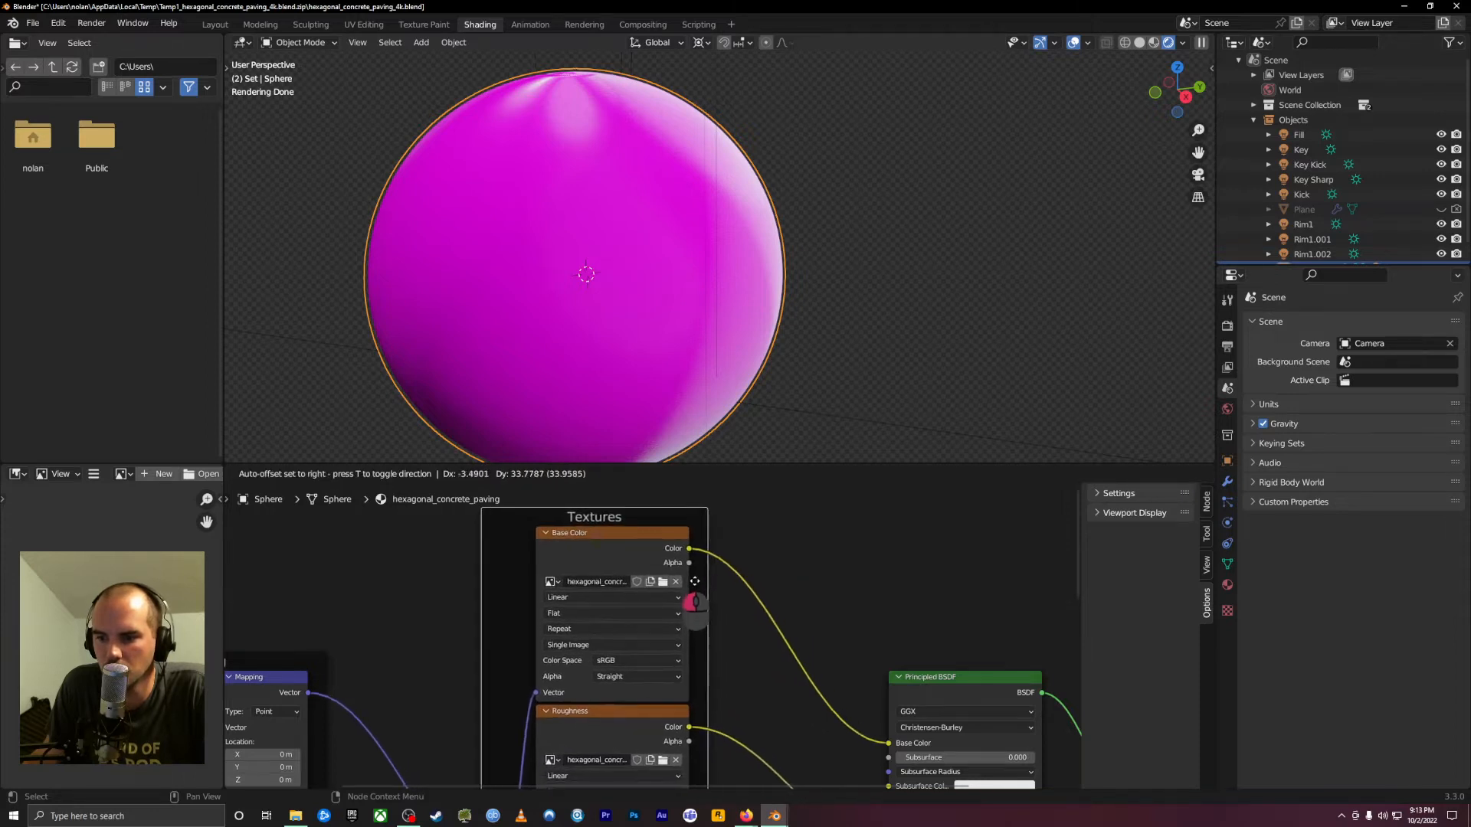
scroll(774, 615, "down", 2)
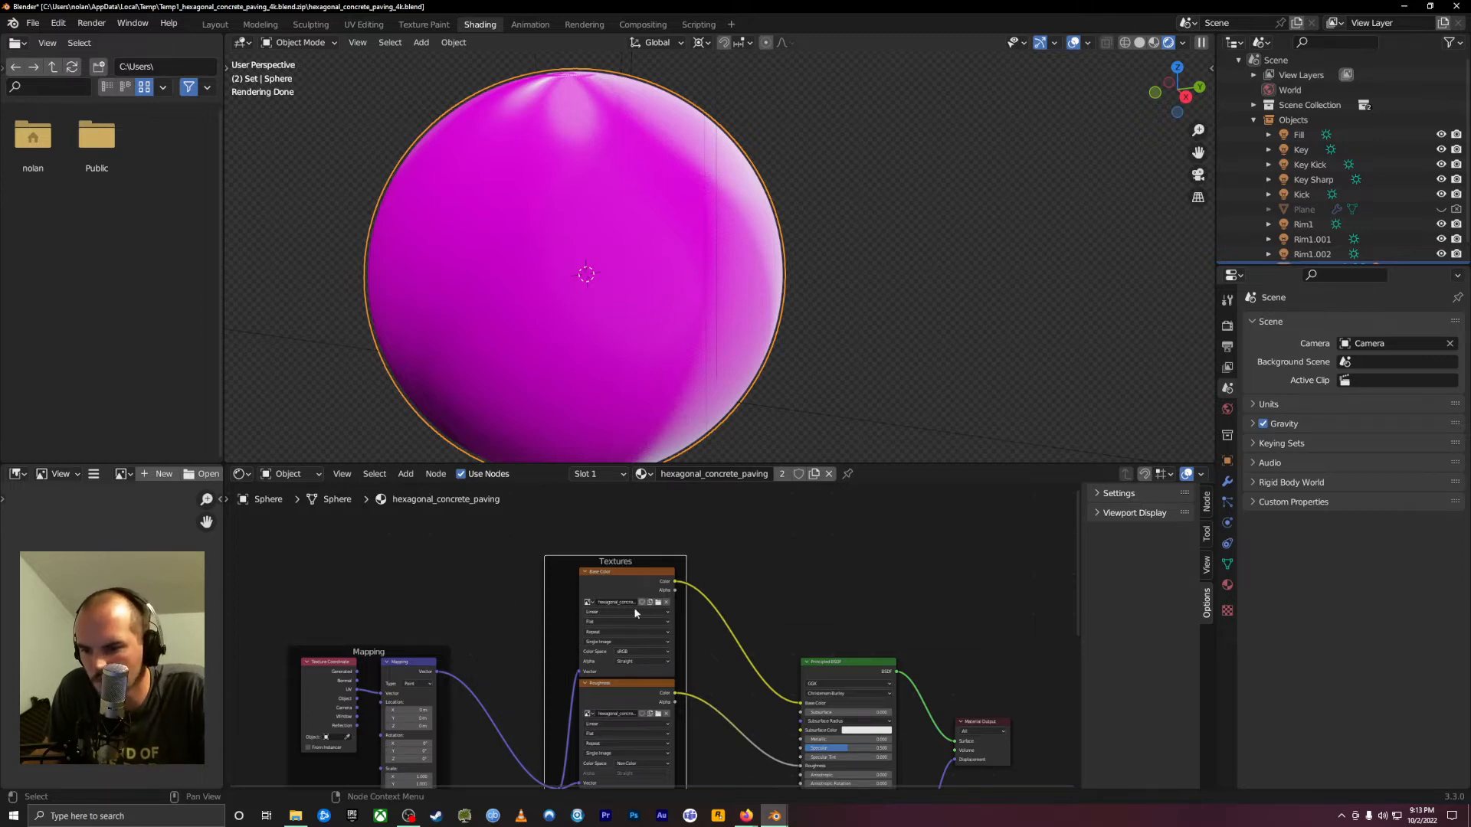
scroll(635, 613, "up", 4)
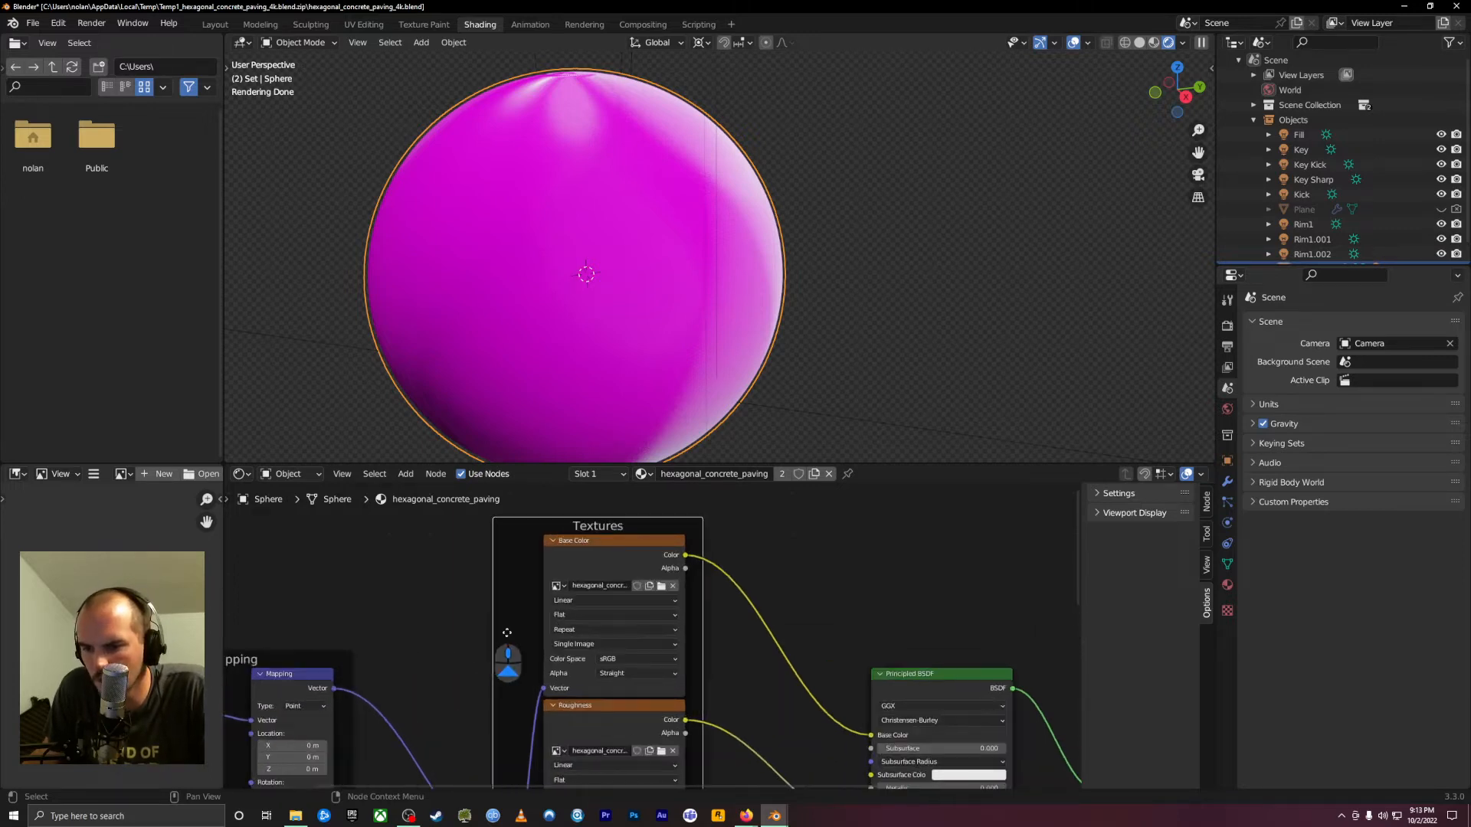
left_click(664, 573)
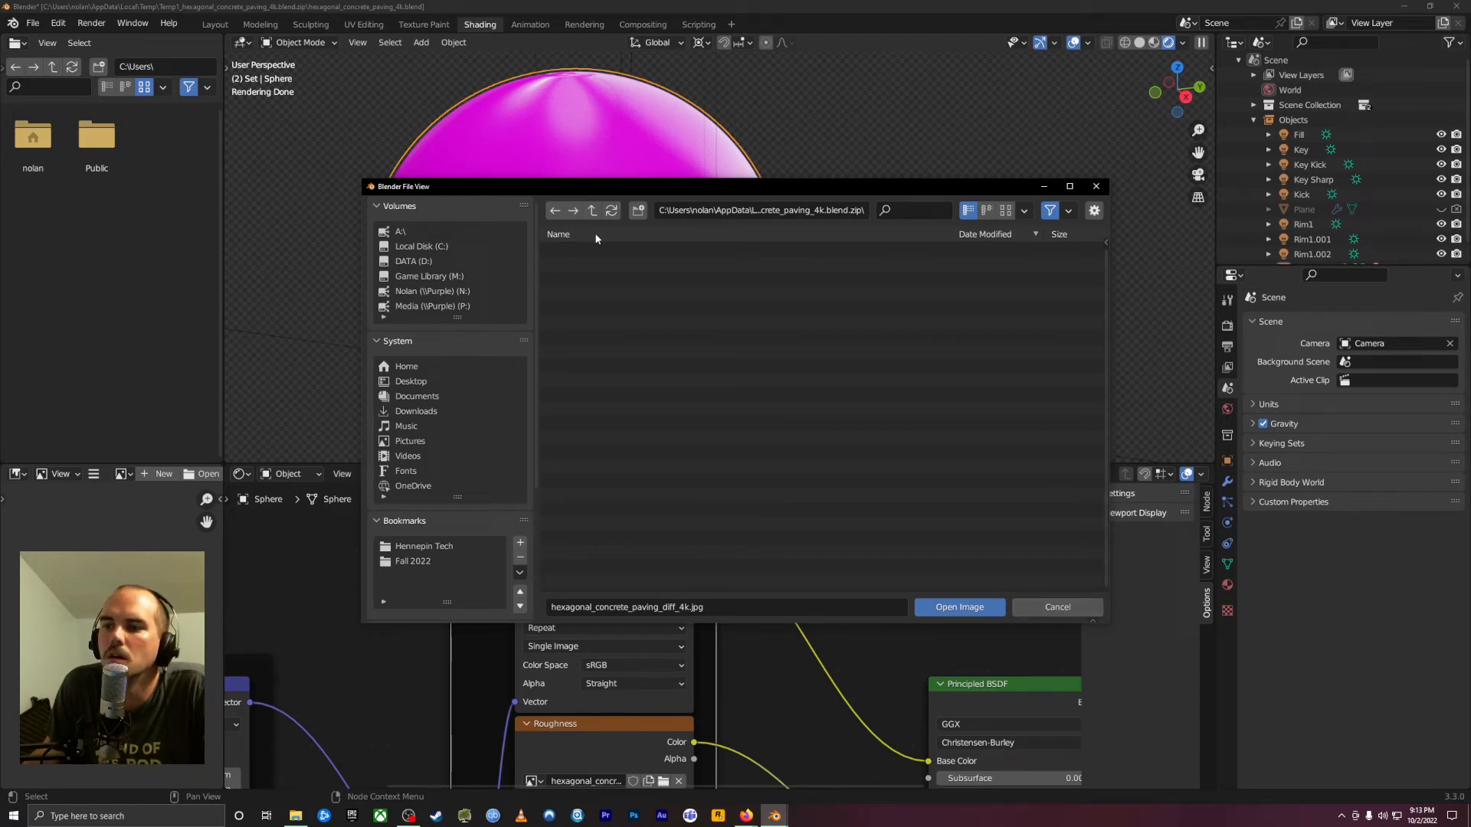
left_click(598, 211)
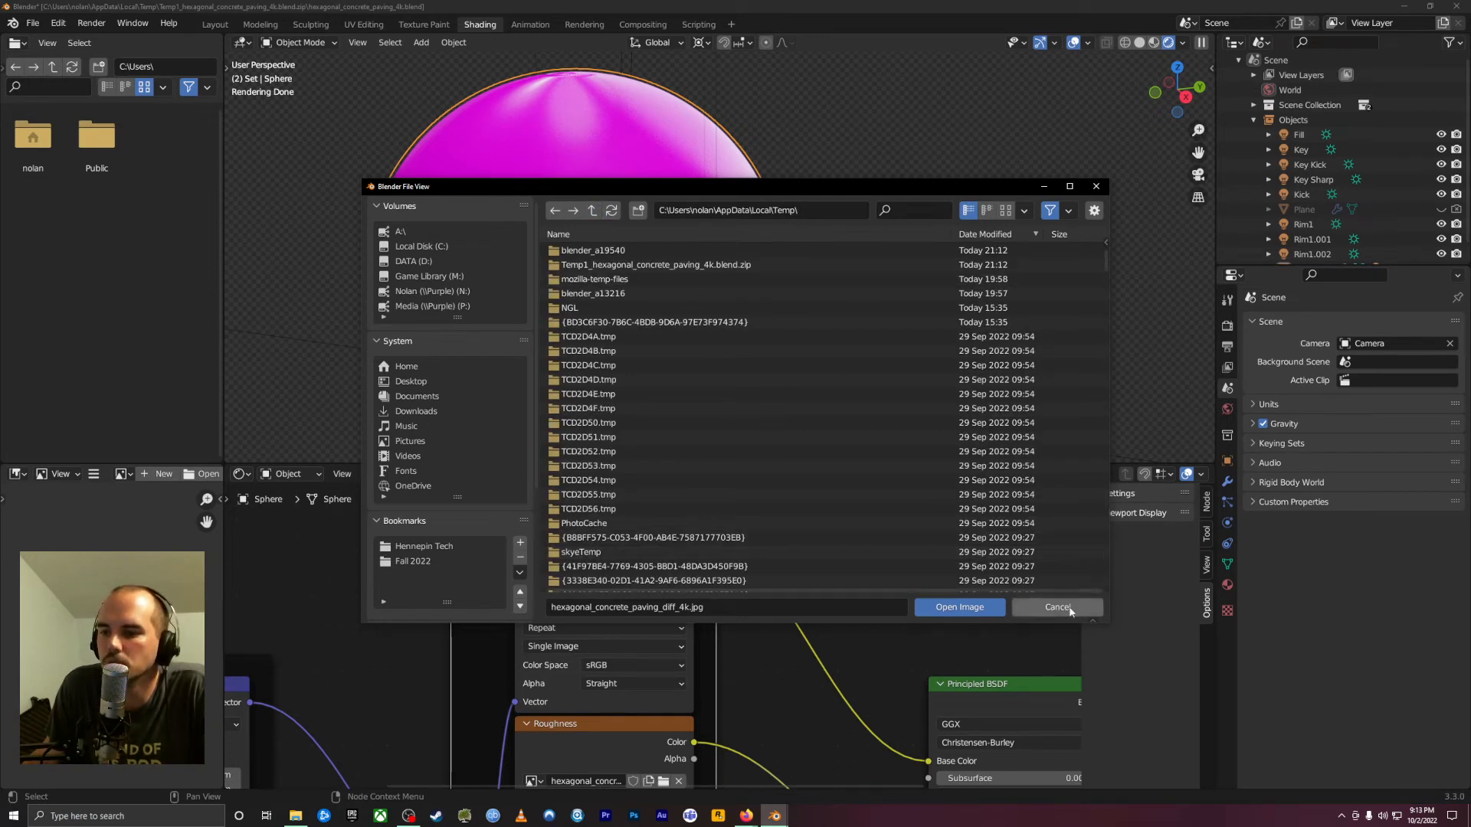
left_click(1043, 610)
left_click(1456, 6)
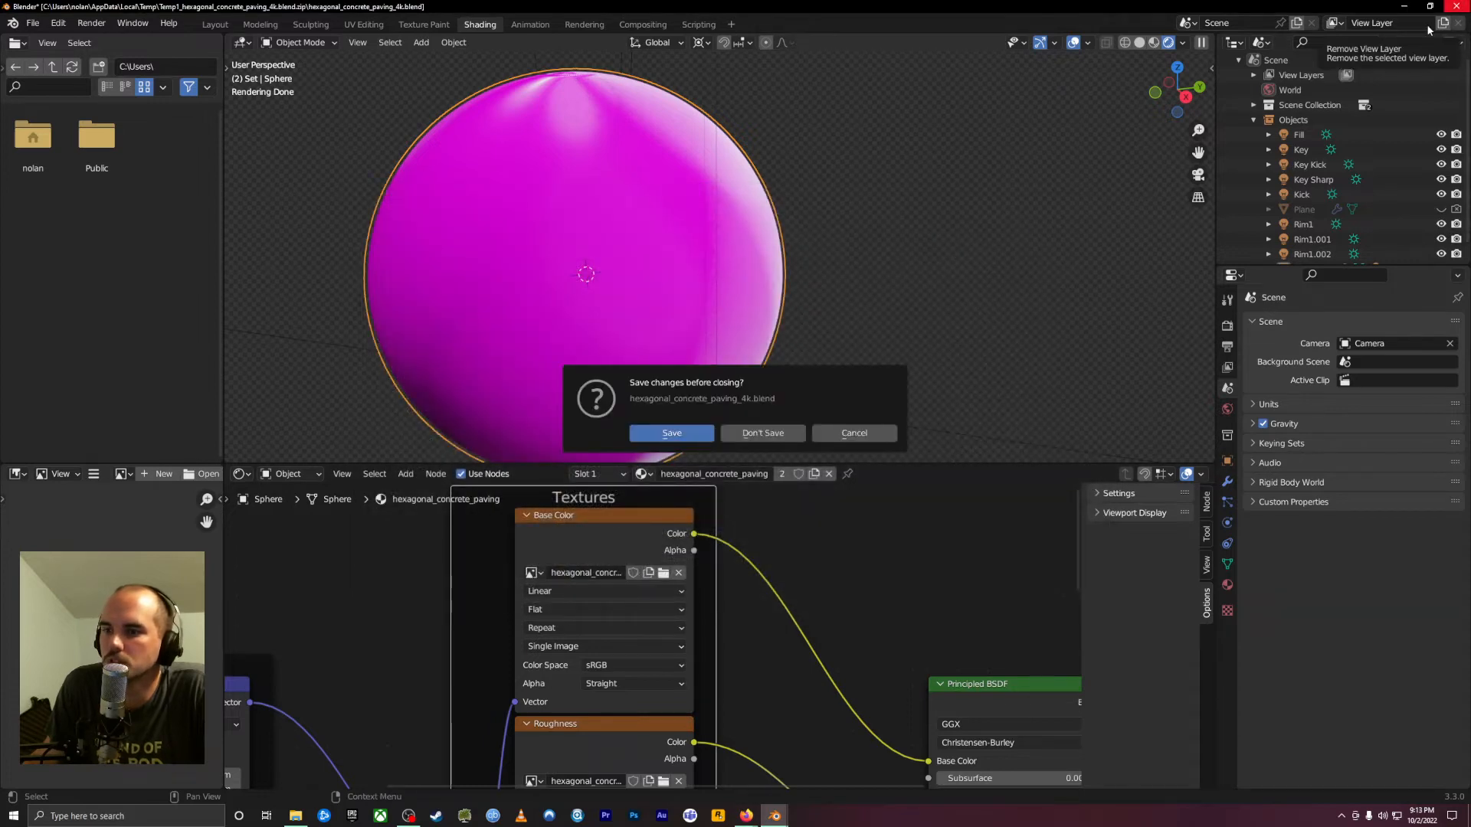
left_click(783, 430)
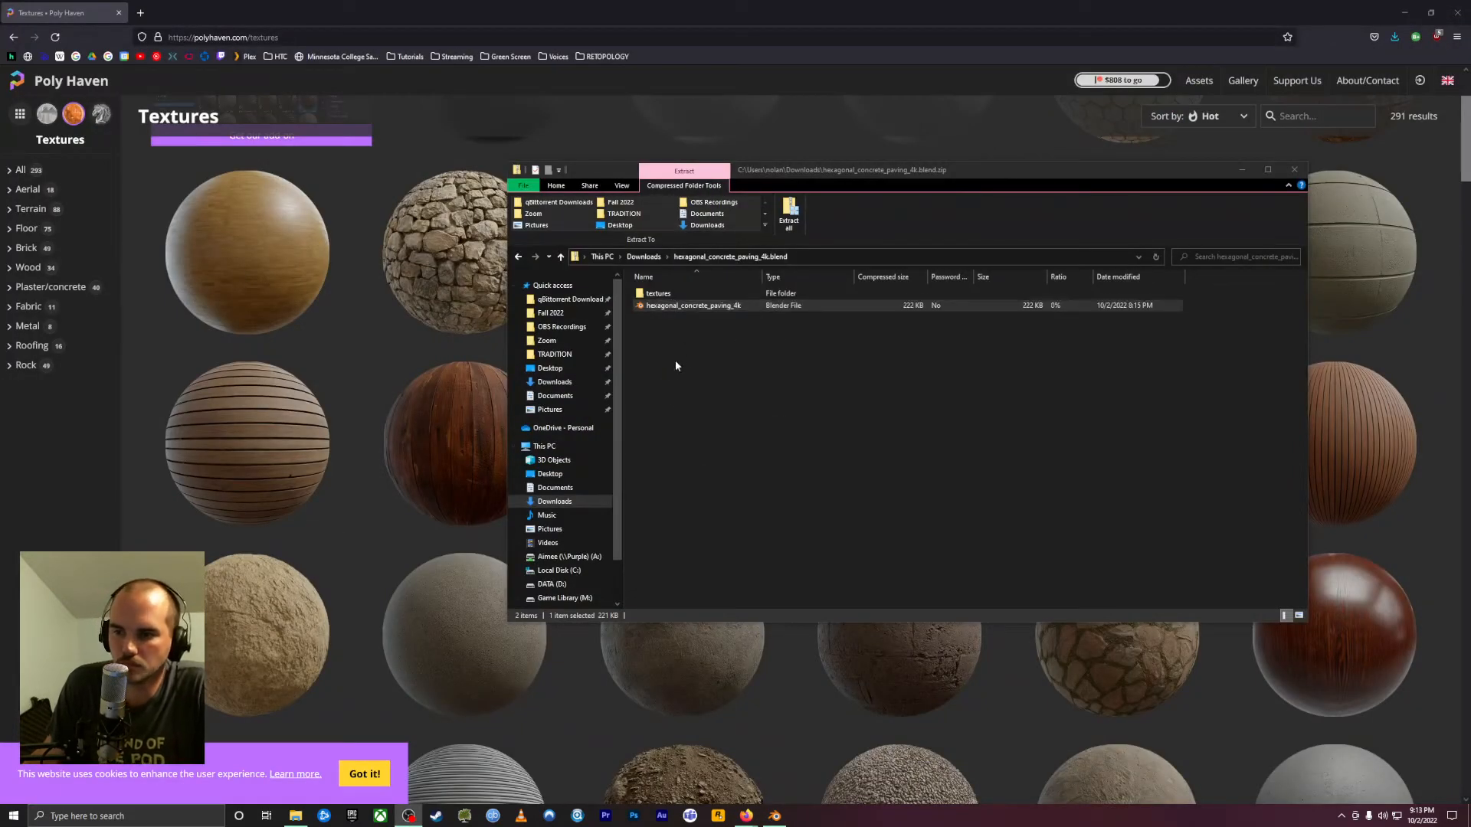
Select the textures folder and the hexagonal_concrete_paving_4k Blender file in the archive, and open a second File Explorer window
left_click_drag(678, 358, 681, 295)
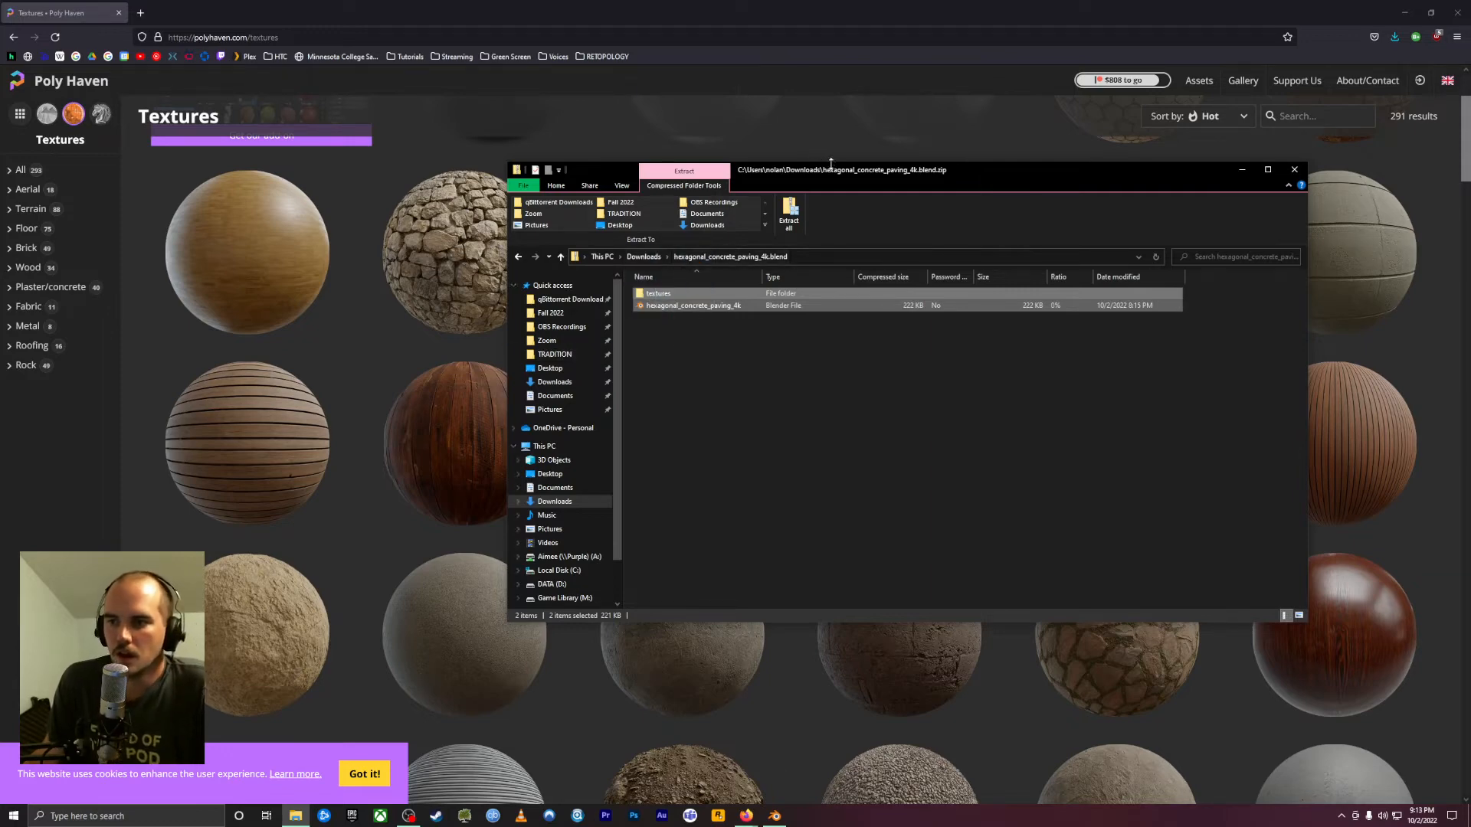
left_click_drag(830, 163, 407, 116)
key("ctrl+n")
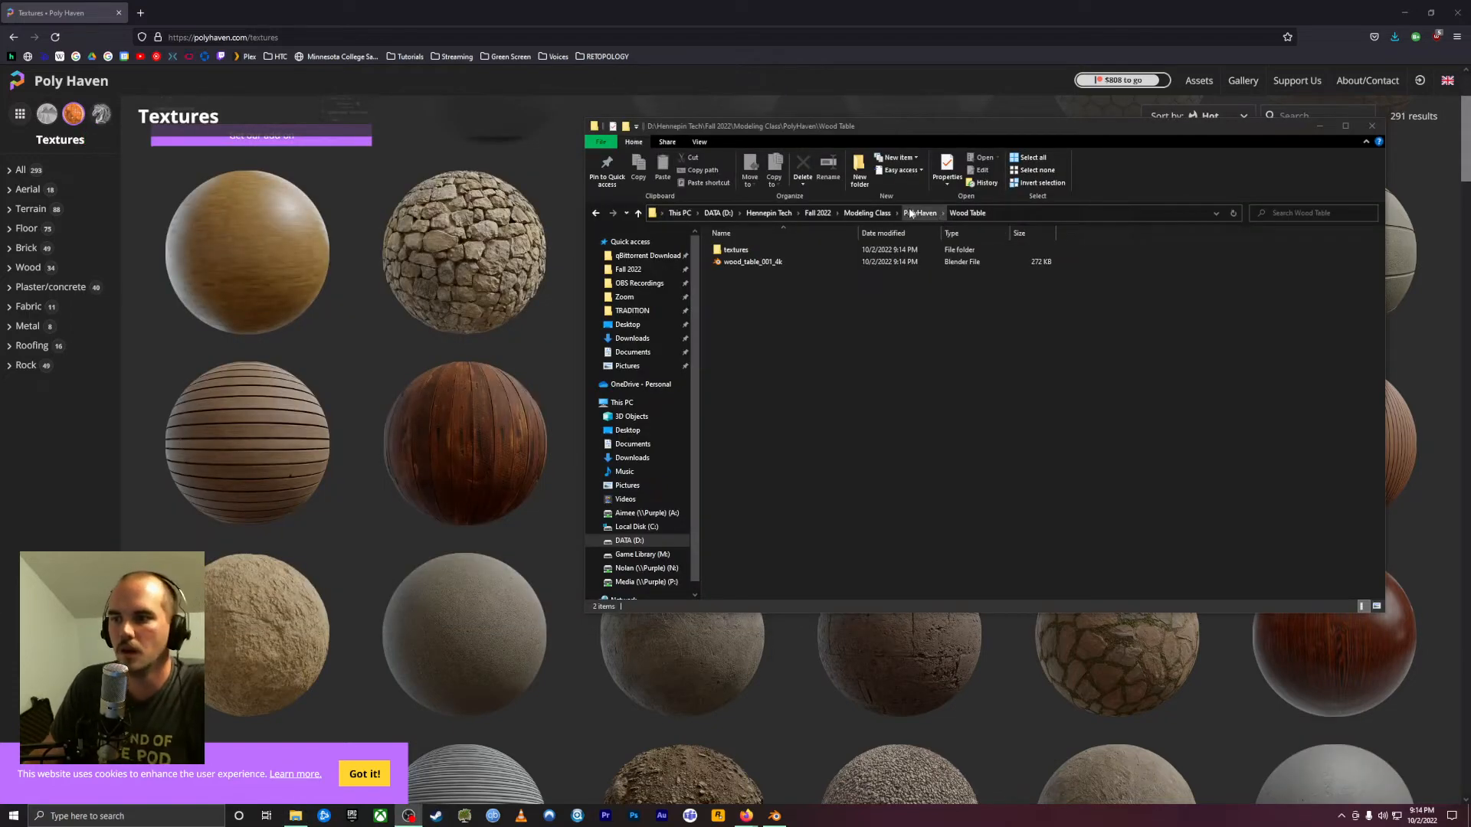
Open the Hex Concrete folder inside PolyHaven and launch its hexagonal_concrete_paving_4k Blender file
left_click(910, 213)
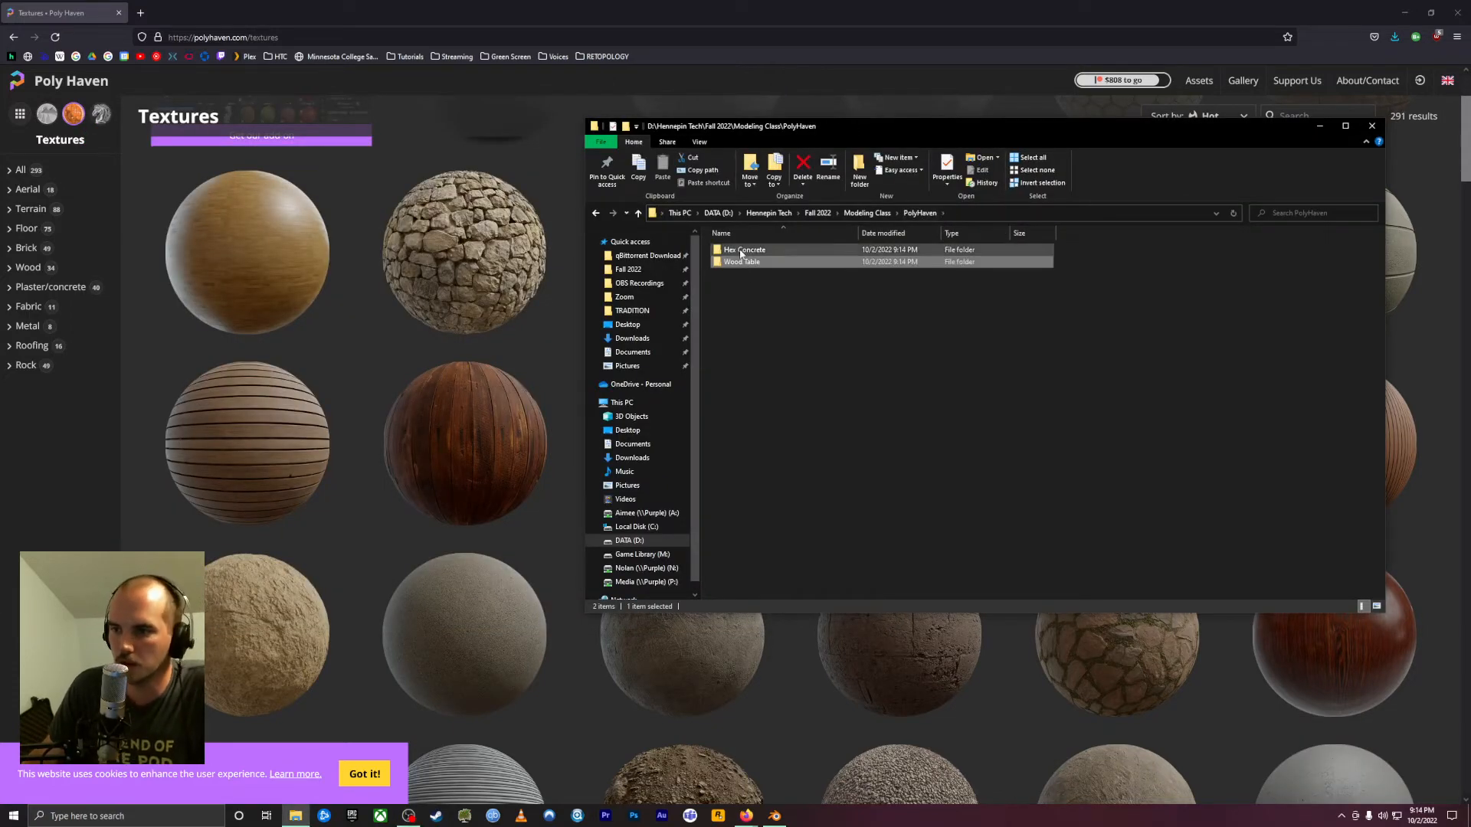
double_click(716, 252)
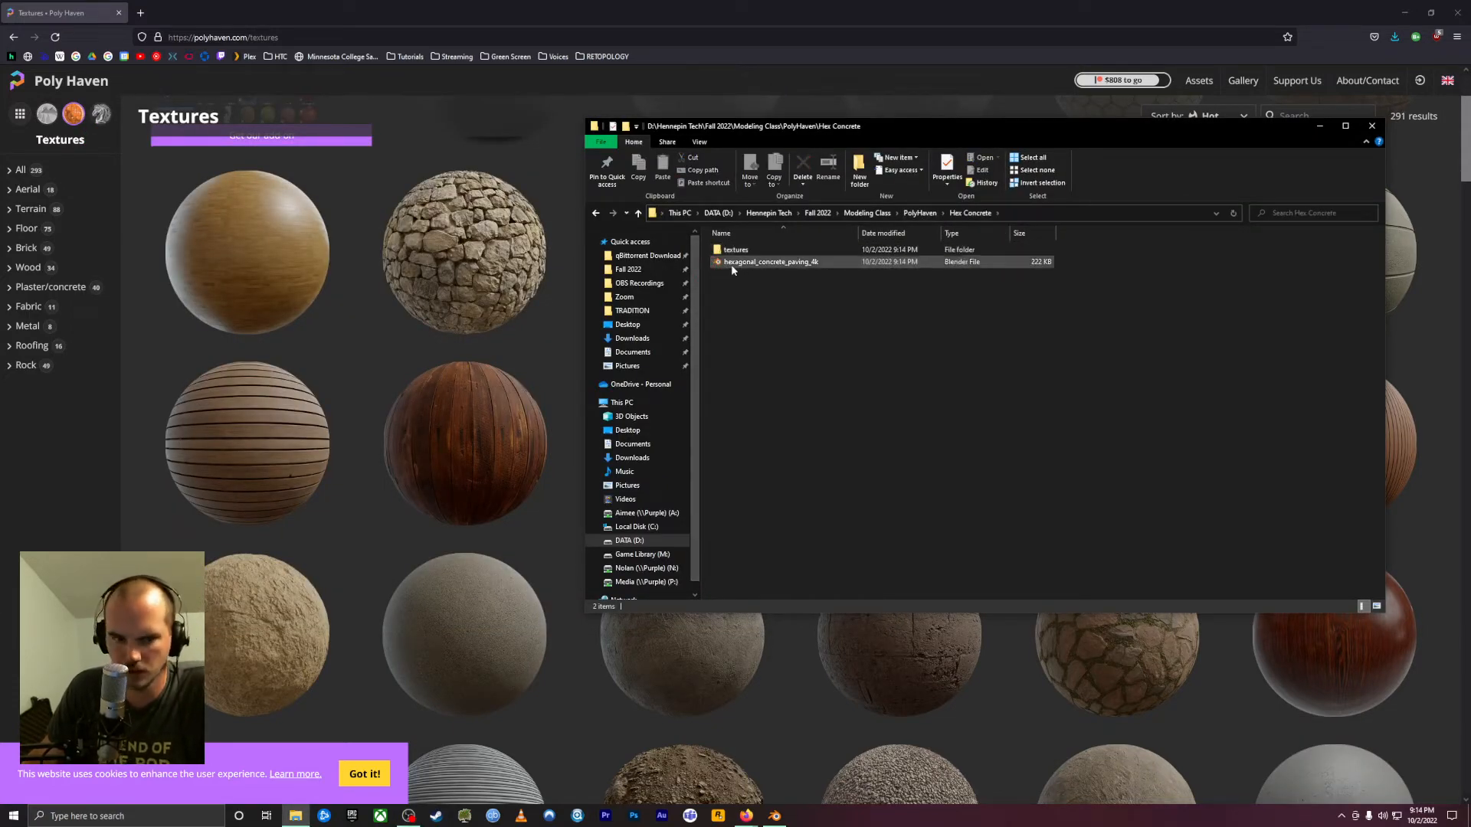
double_click(729, 263)
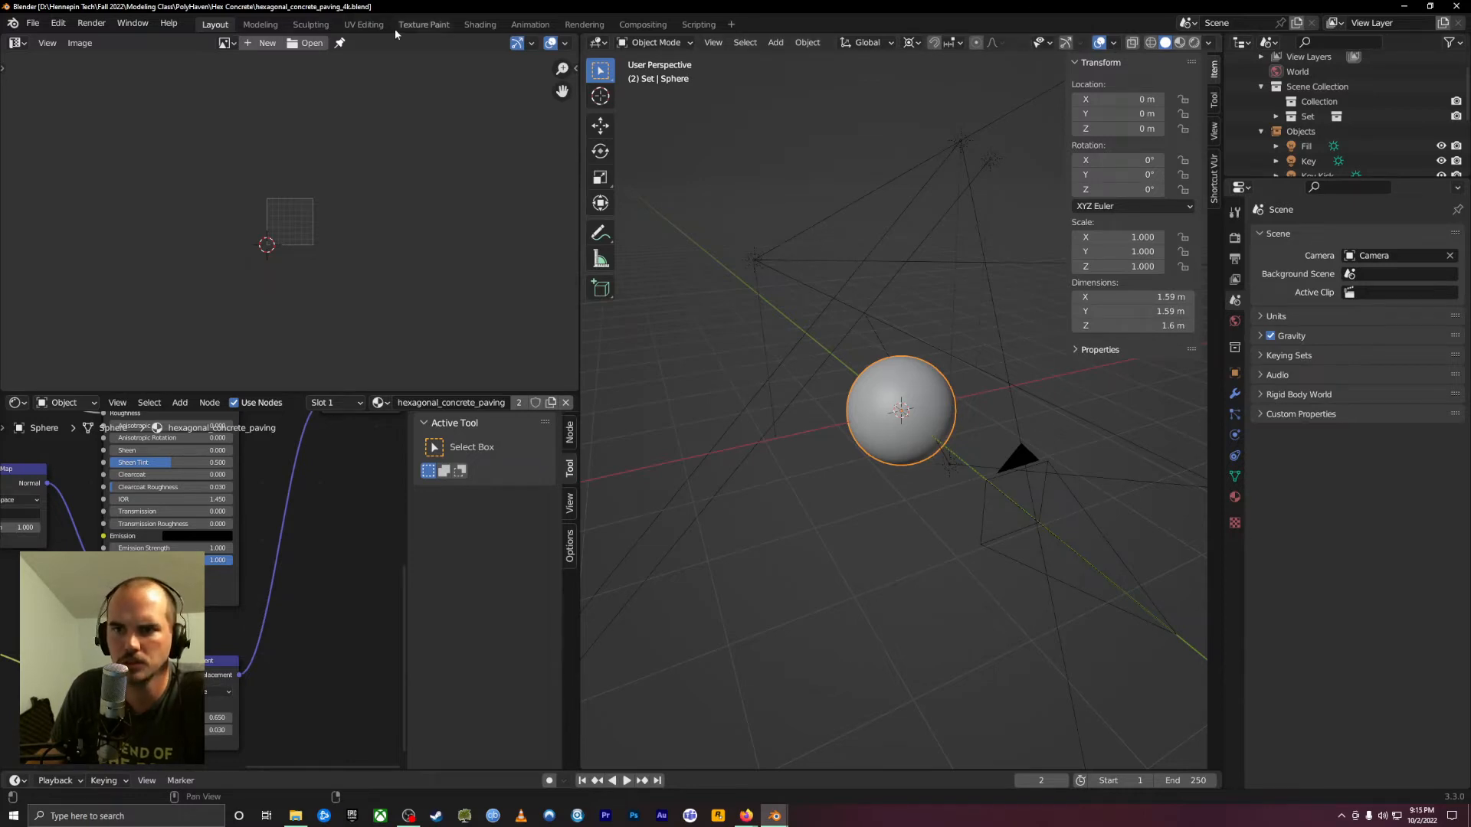
Switch to the Shading workspace and inspect the paving texture on the sphere up close in Rendered shading
left_click(696, 24)
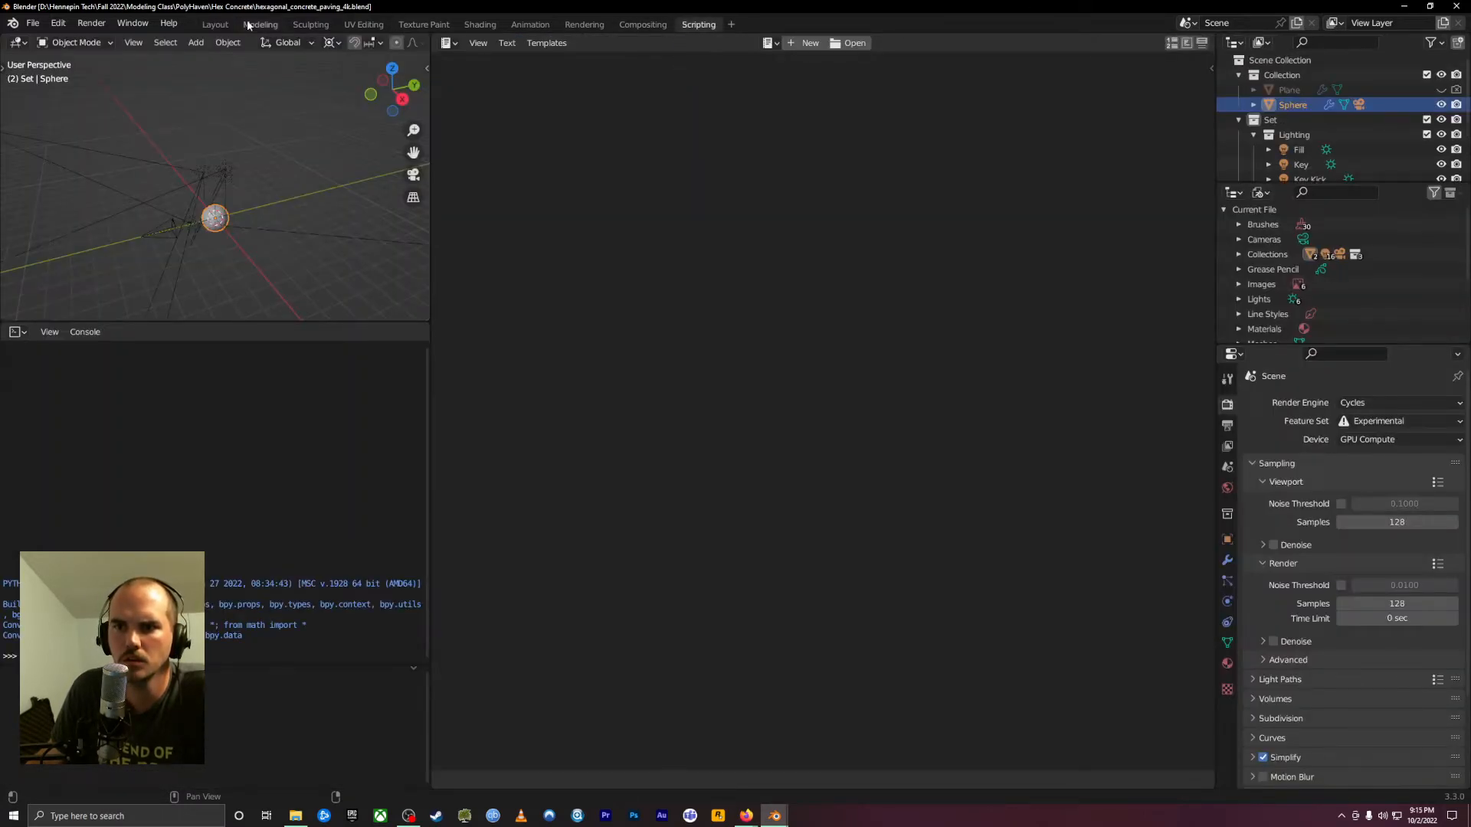
left_click(478, 24)
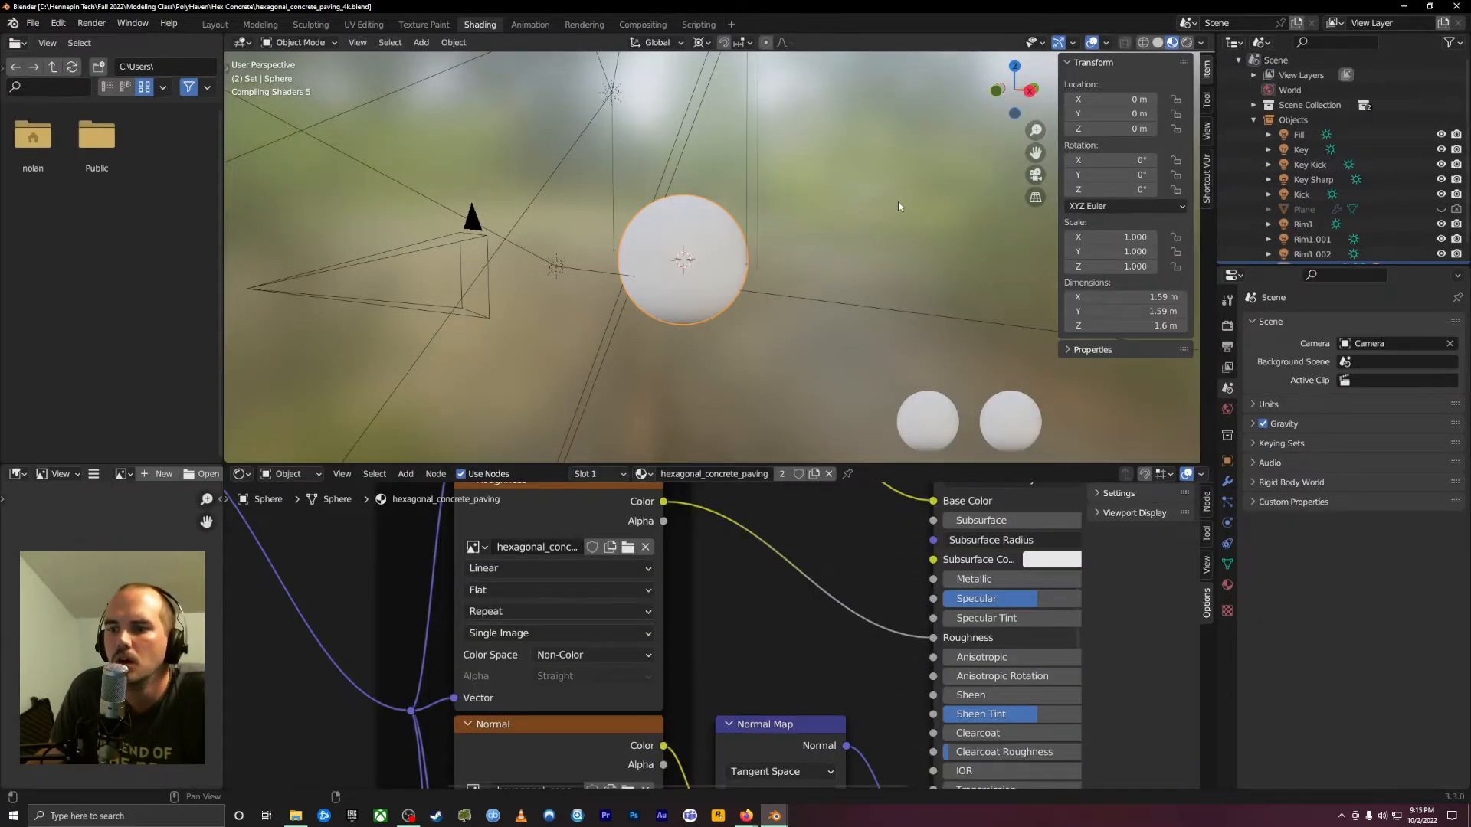
mouse_move(769, 212)
middle_mouse_down()
mouse_move(699, 287)
mouse_move(723, 256)
middle_mouse_up()
scroll(723, 256, "up", 4)
left_click(1187, 42)
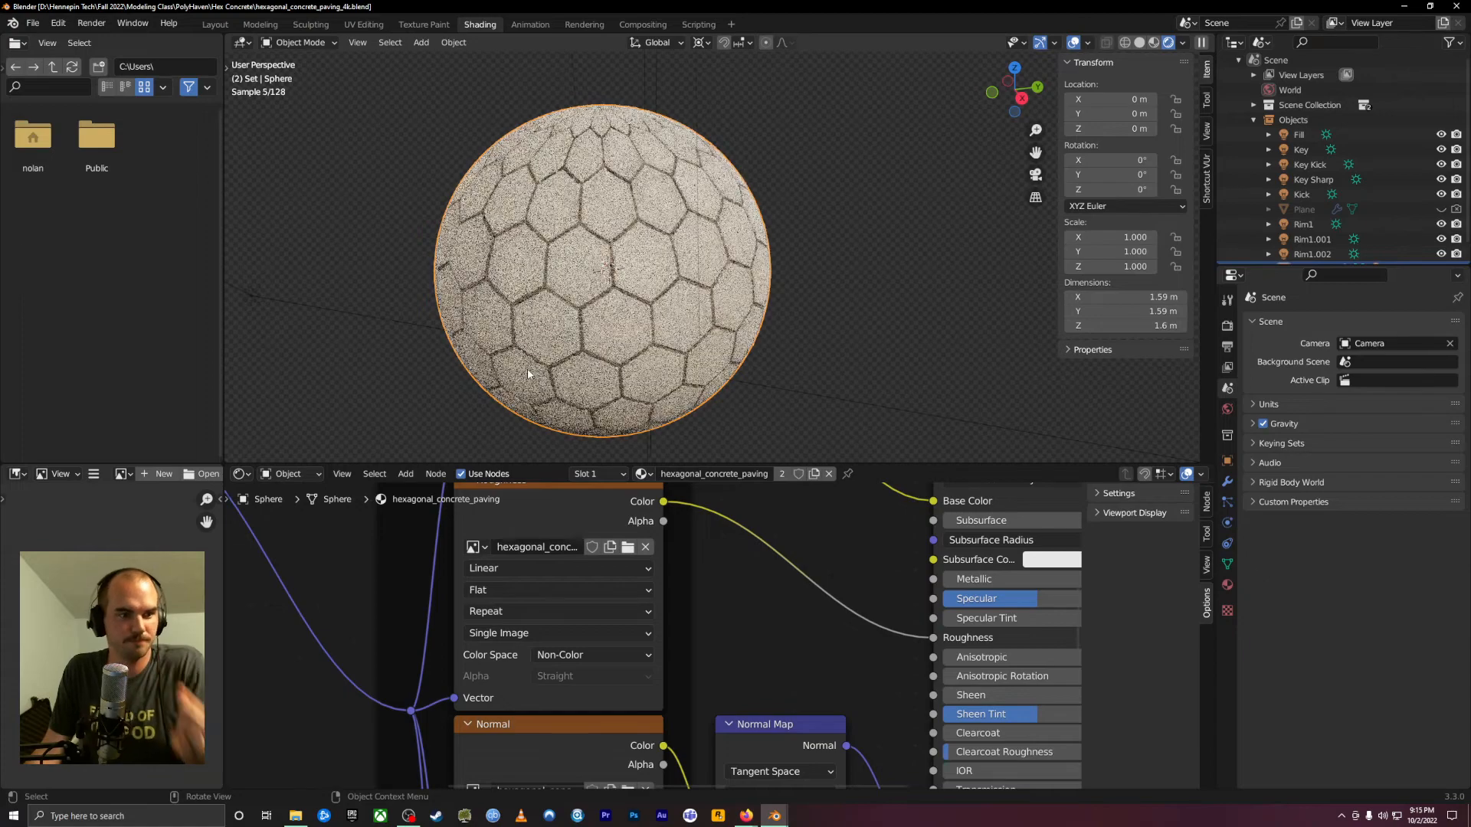
middle_click_drag(534, 289, 651, 285)
scroll(660, 286, "up", 4)
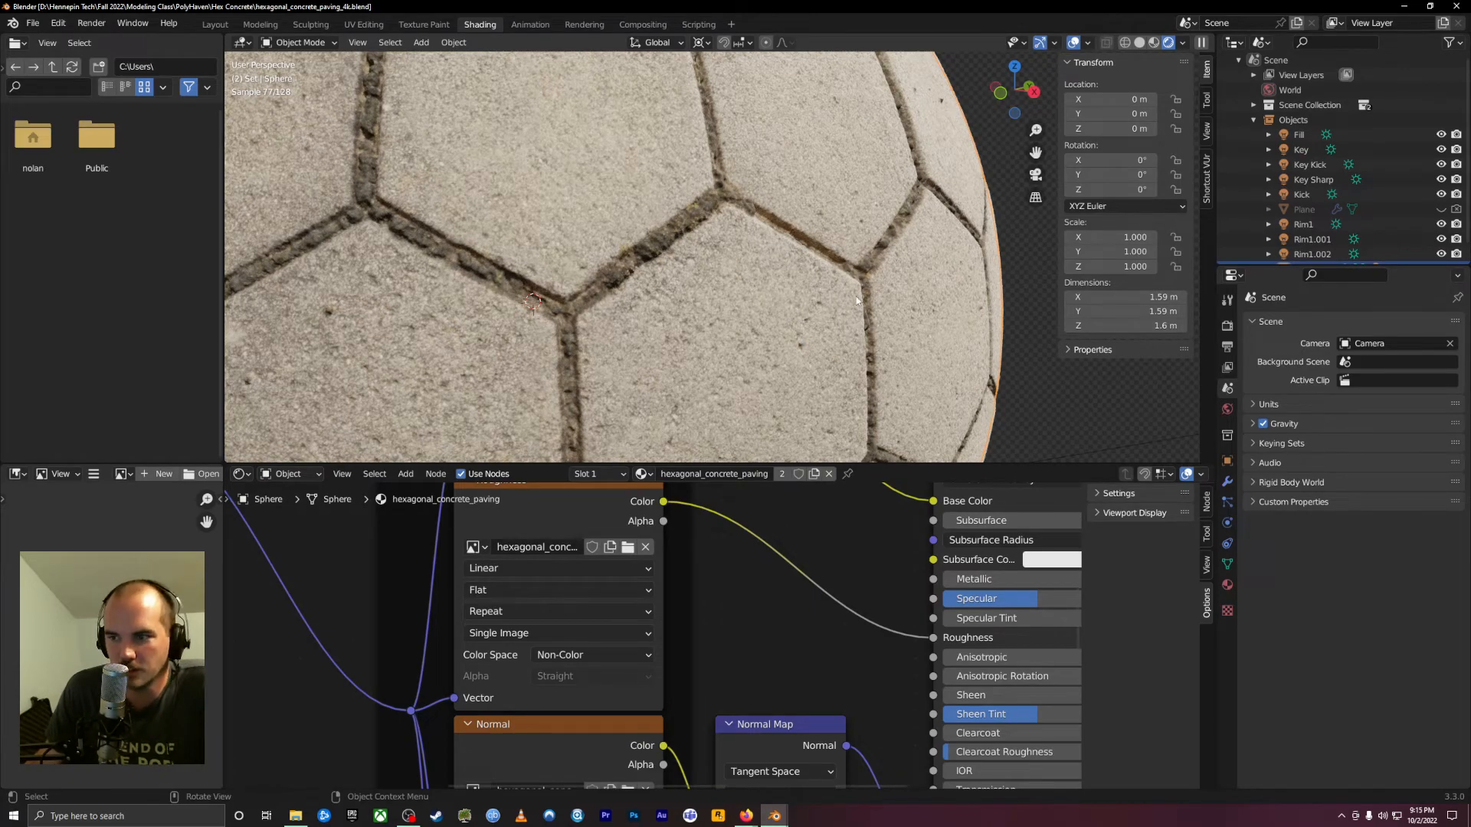
middle_click_drag(808, 279, 840, 272)
scroll(840, 269, "up", 1)
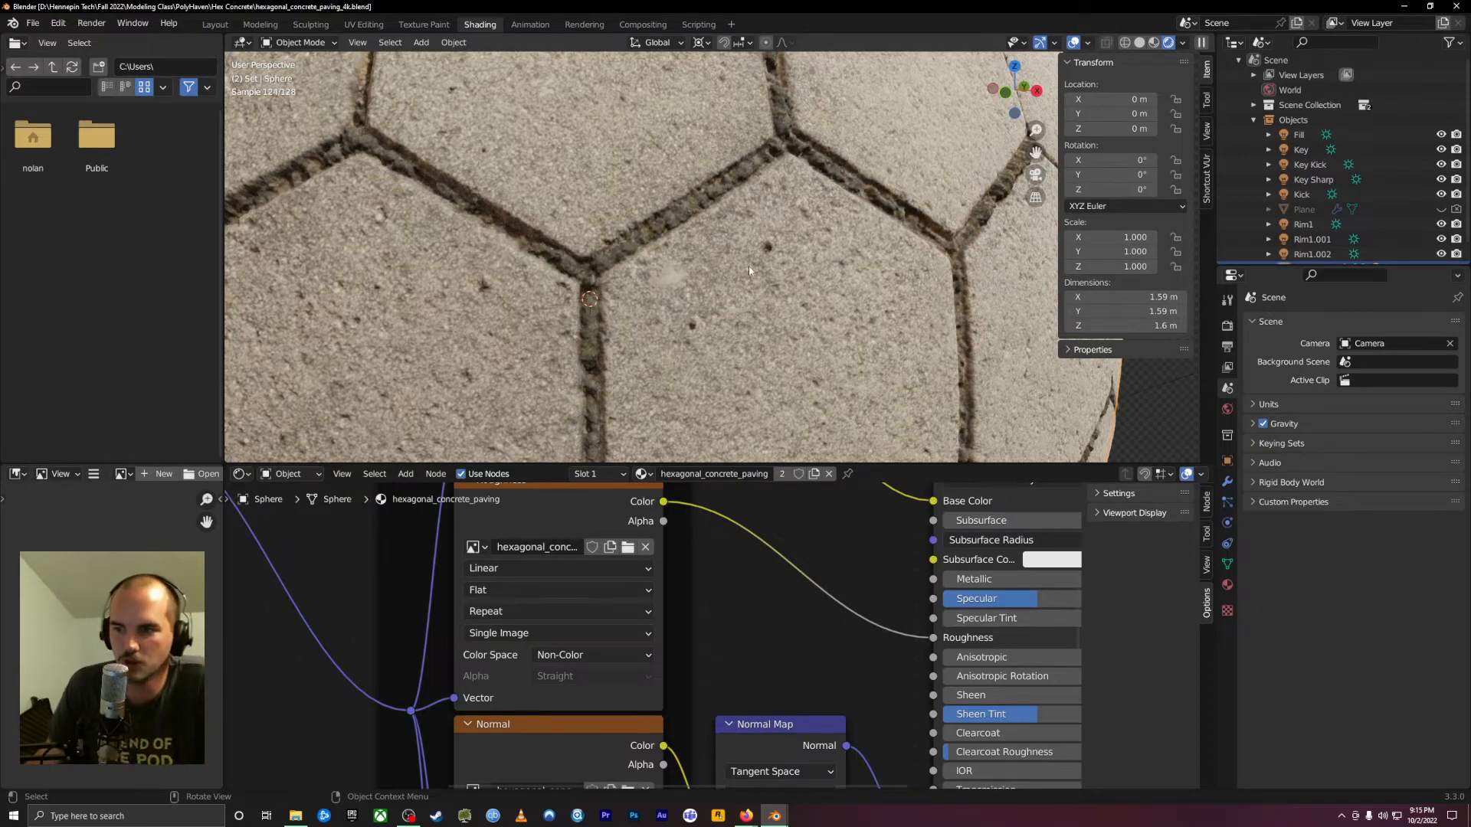
scroll(749, 268, "down", 10)
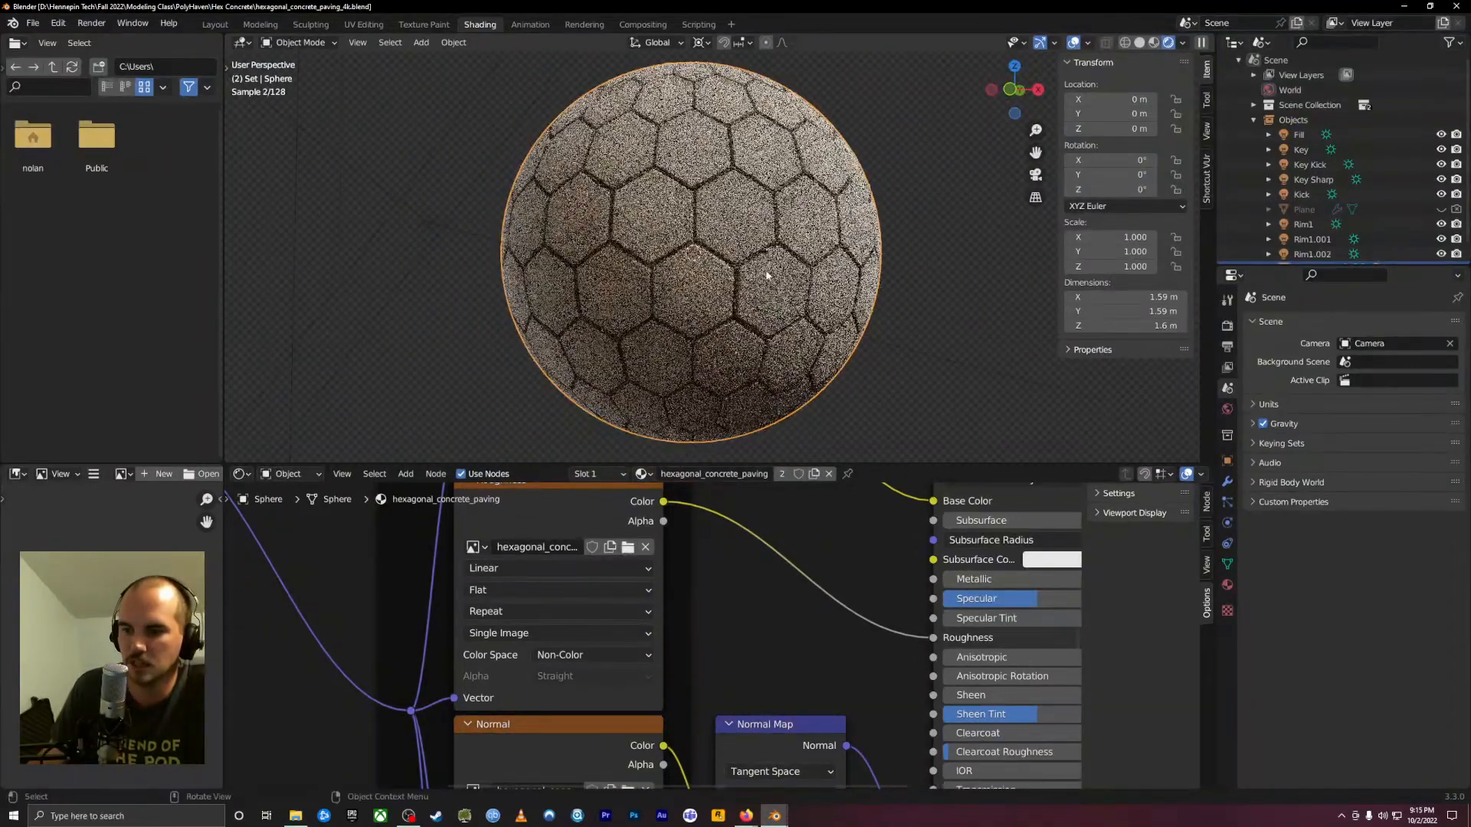
Enlarge the node editor, maximize it to fill the window, and fit the whole hexagonal_concrete_paving node tree in view
scroll(764, 573, "down", 1)
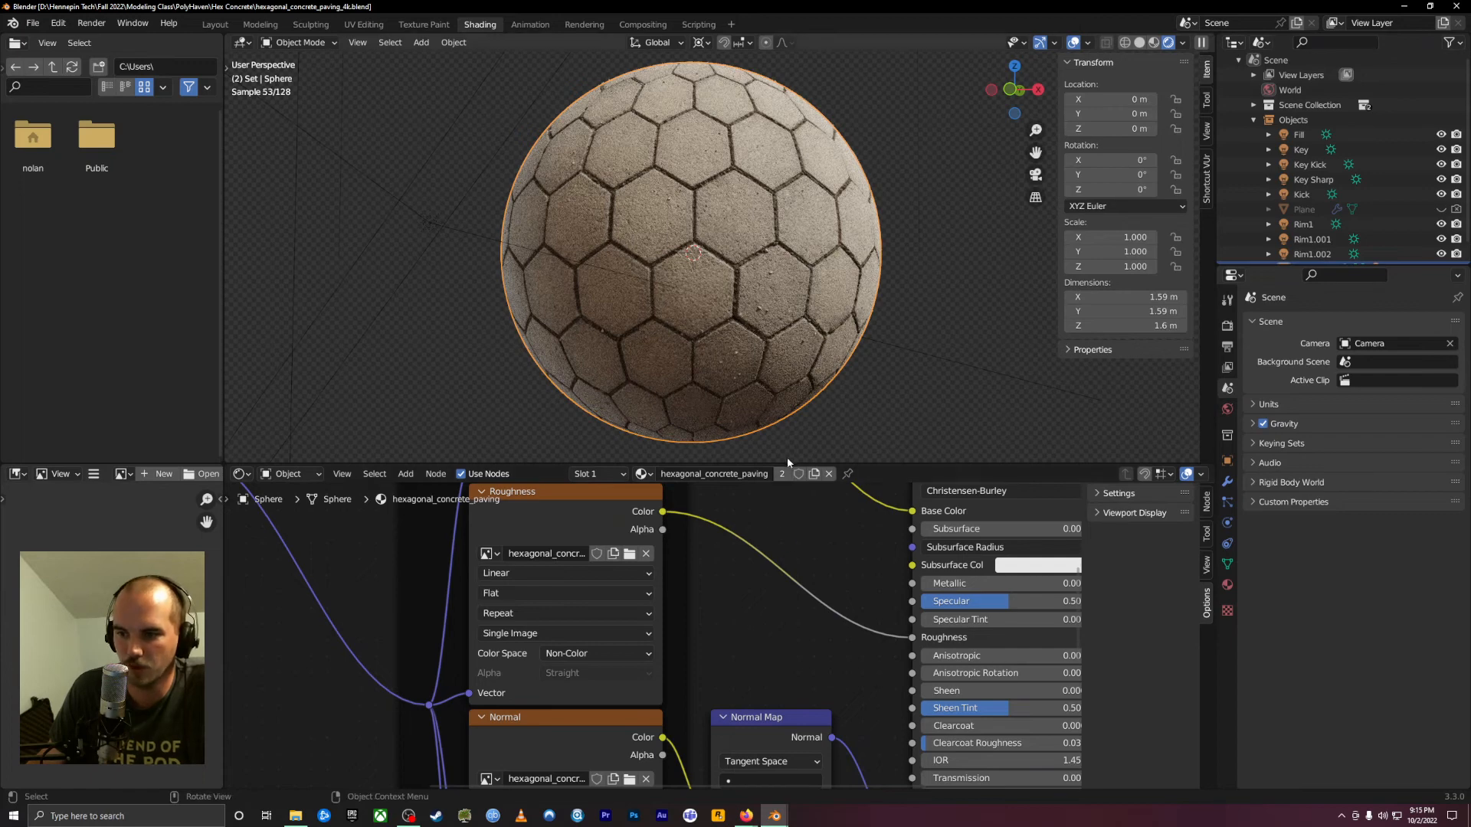
left_click_drag(787, 462, 777, 282)
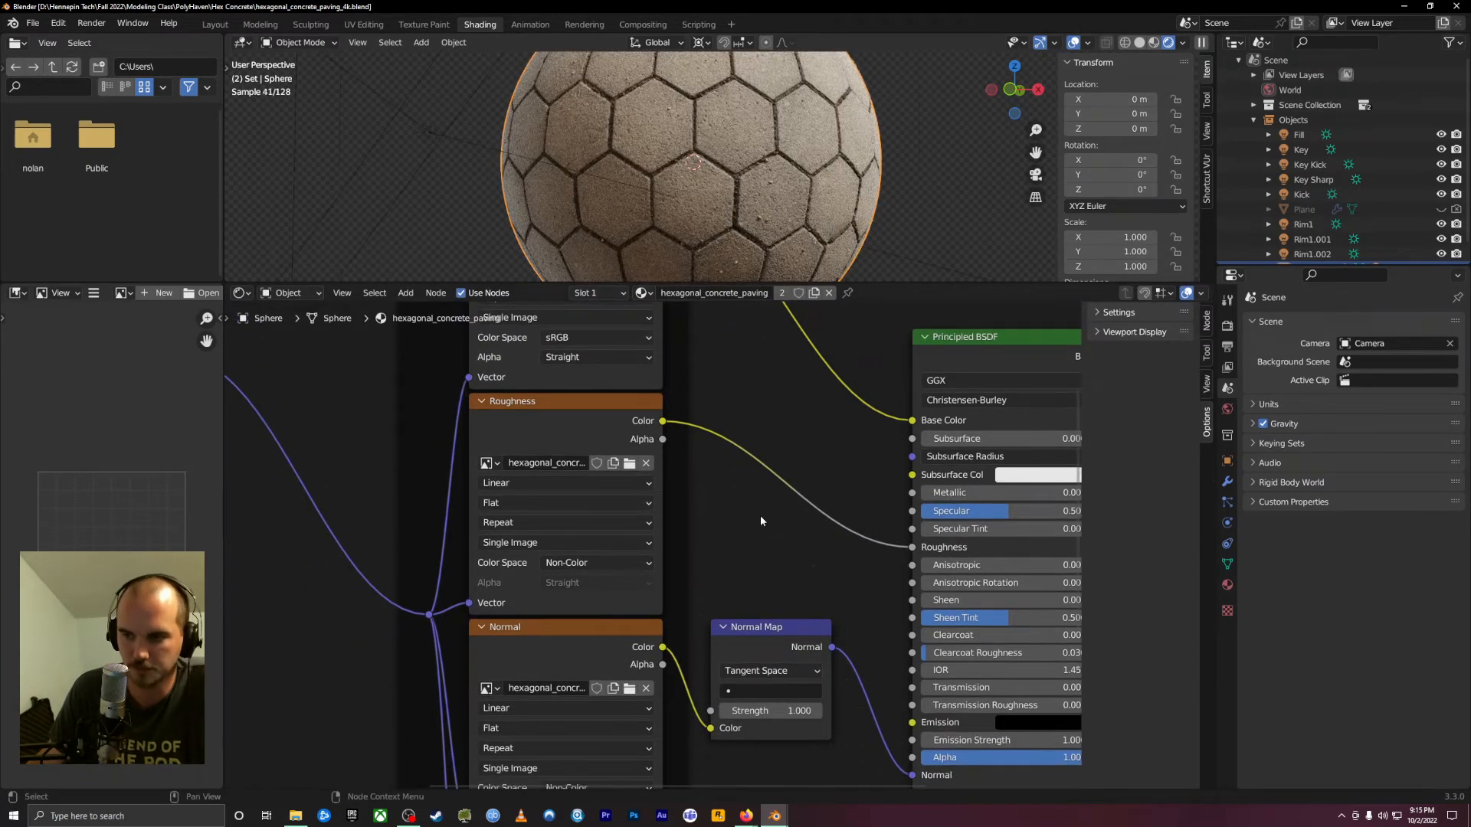
key("grave")
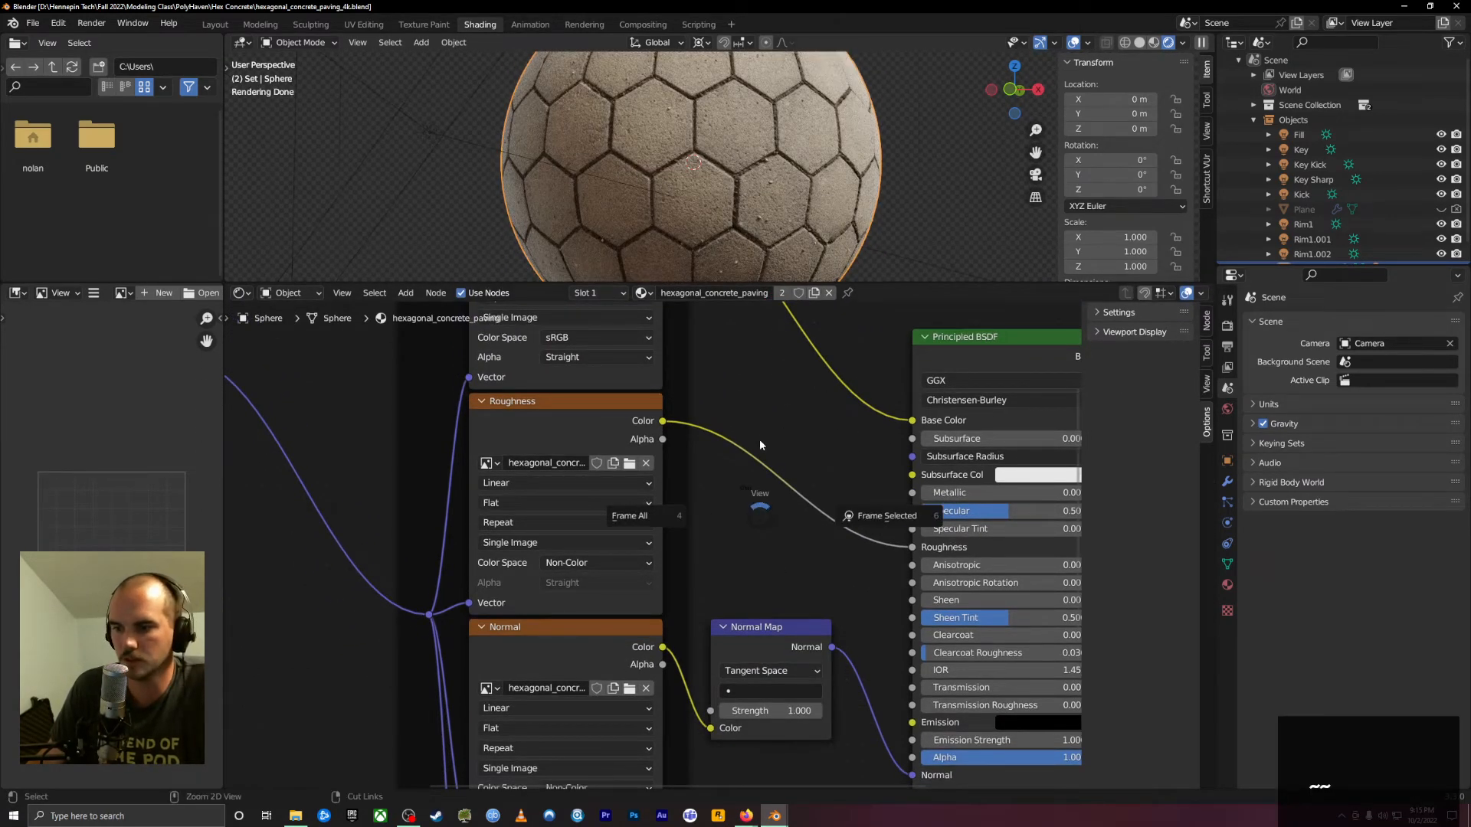
key("ctrl+space")
key("ctrl+space")
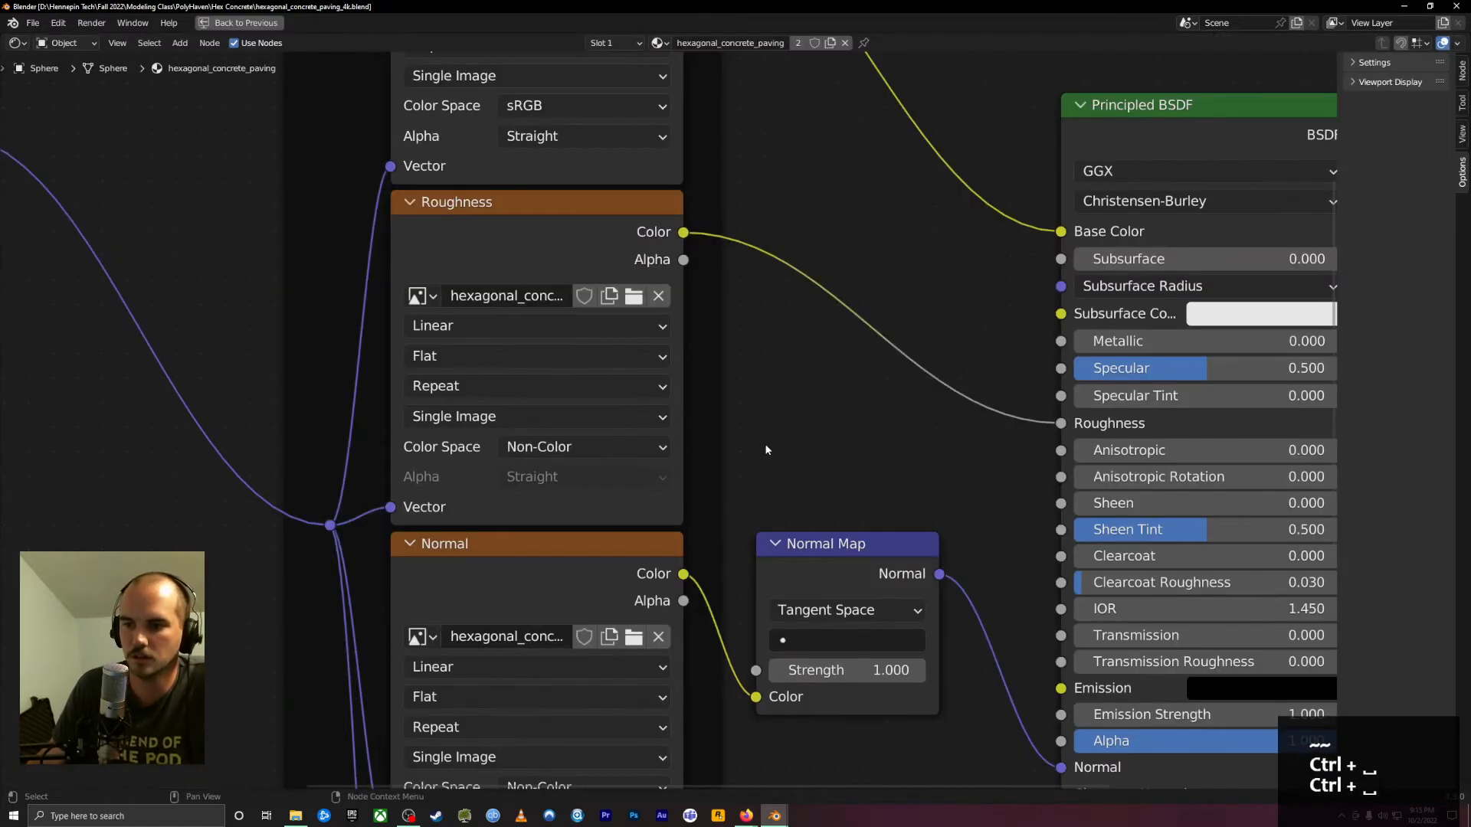
scroll(766, 450, "down", 6)
middle_click_drag(747, 539, 765, 475)
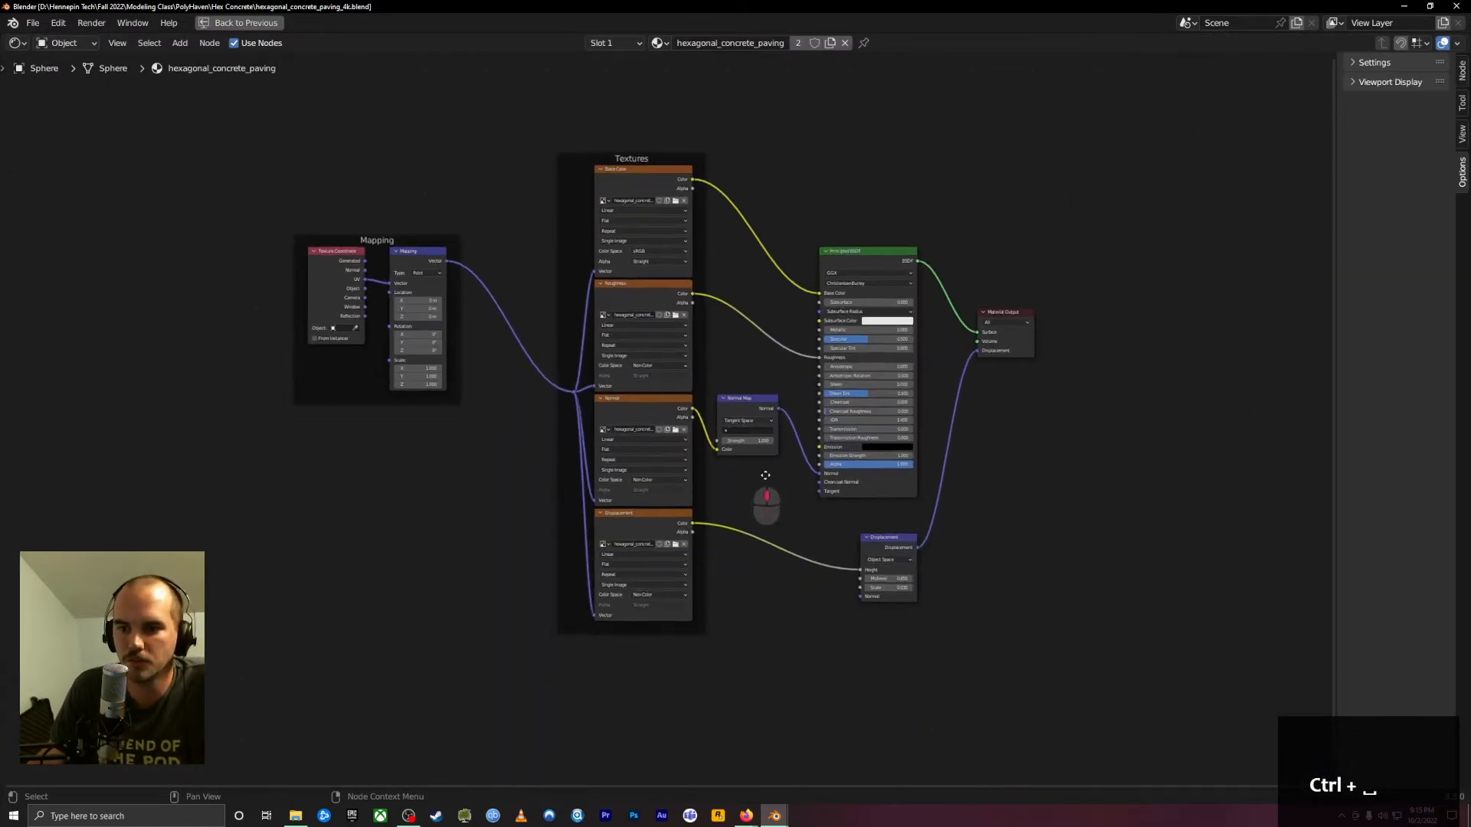
scroll(766, 475, "up", 1)
mouse_move(296, 455)
middle_mouse_down()
mouse_move(454, 498)
mouse_move(305, 482)
middle_mouse_up()
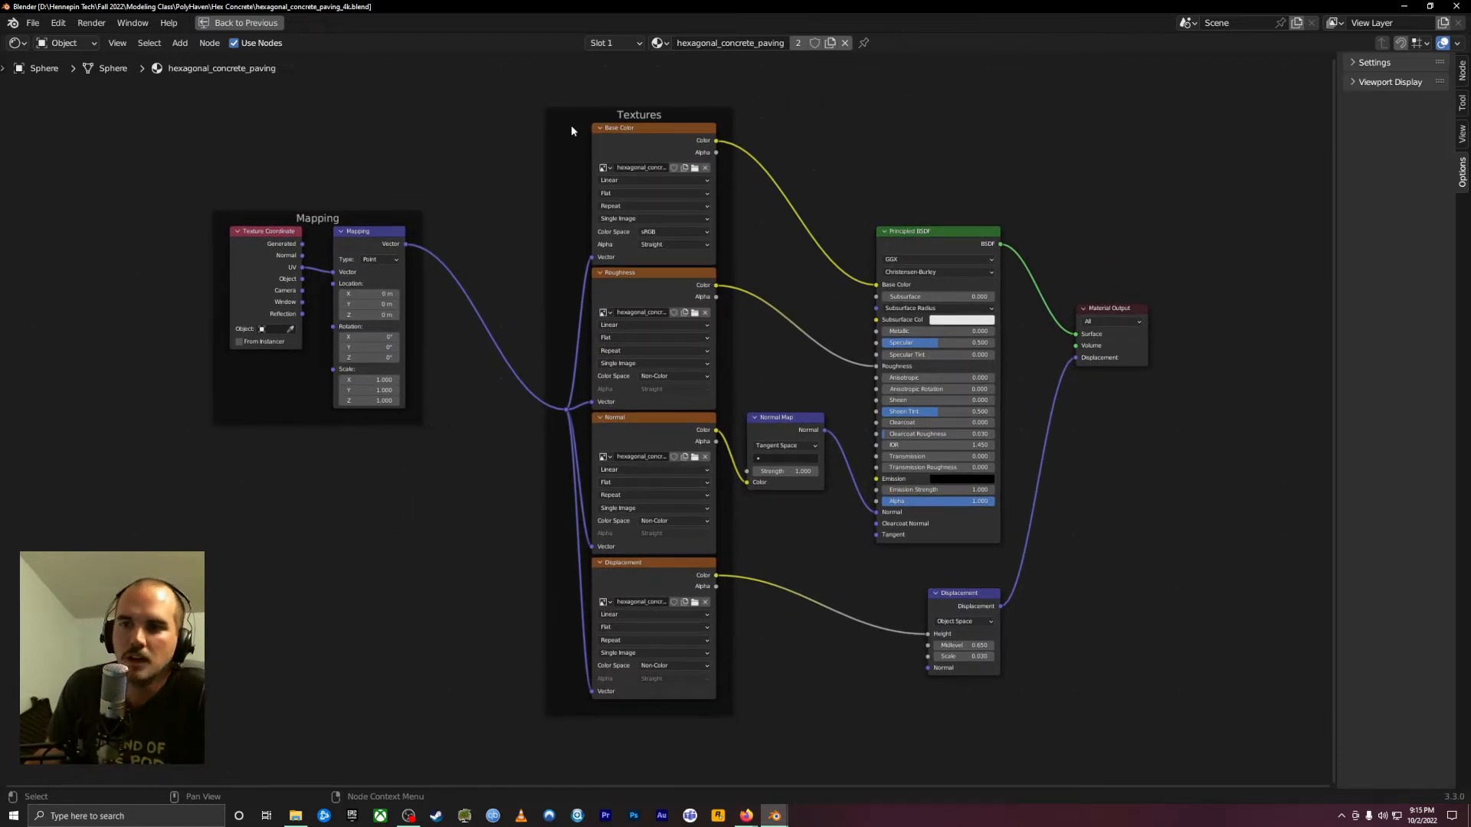
Slightly reposition the Textures and Mapping frames and the Normal Map, Displacement, Principled BSDF, Material Output and Texture Coordinate nodes
left_click_drag(571, 130, 553, 118)
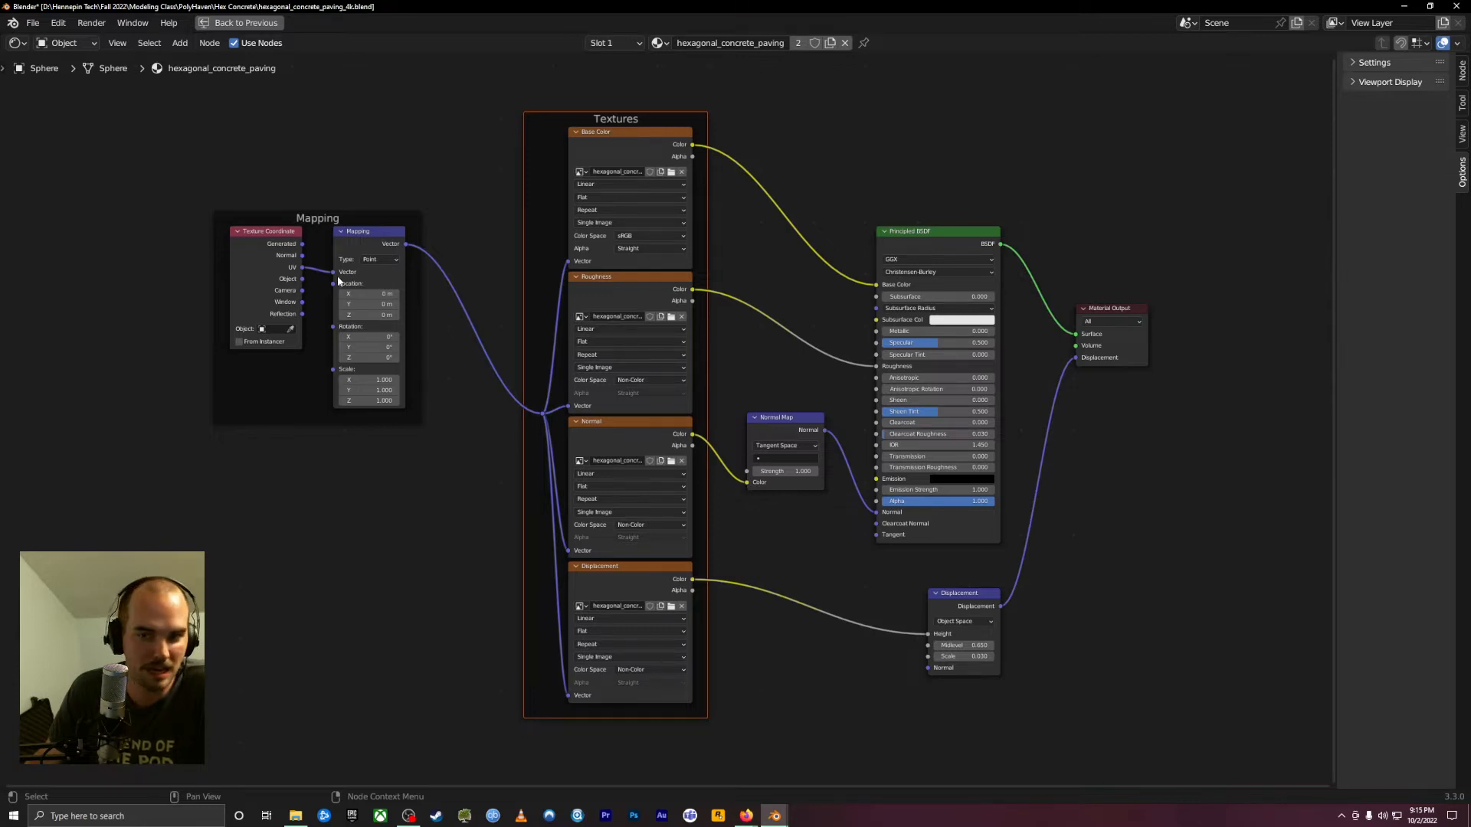
left_click_drag(361, 217, 332, 228)
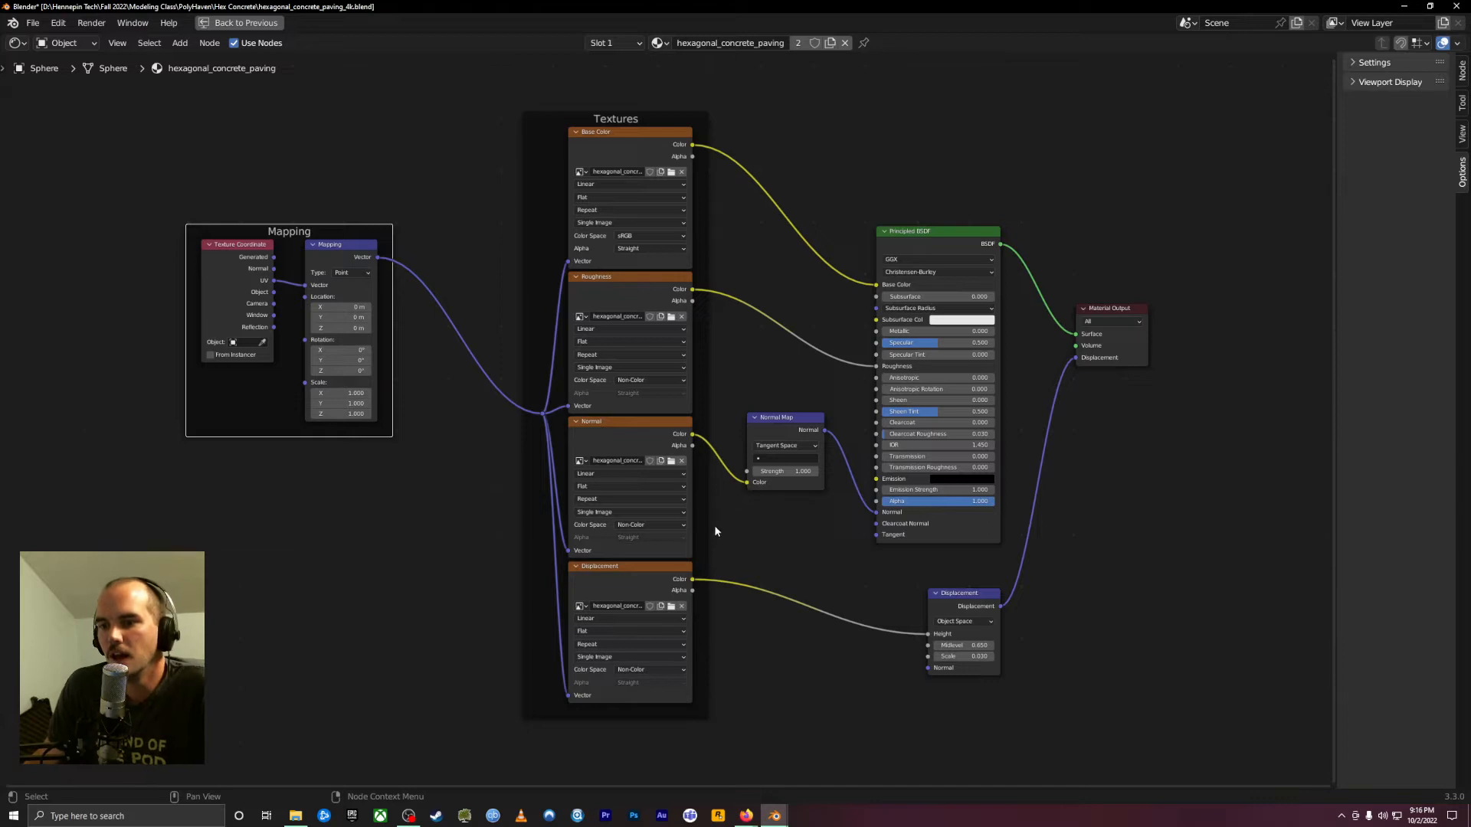
left_click_drag(806, 436, 813, 436)
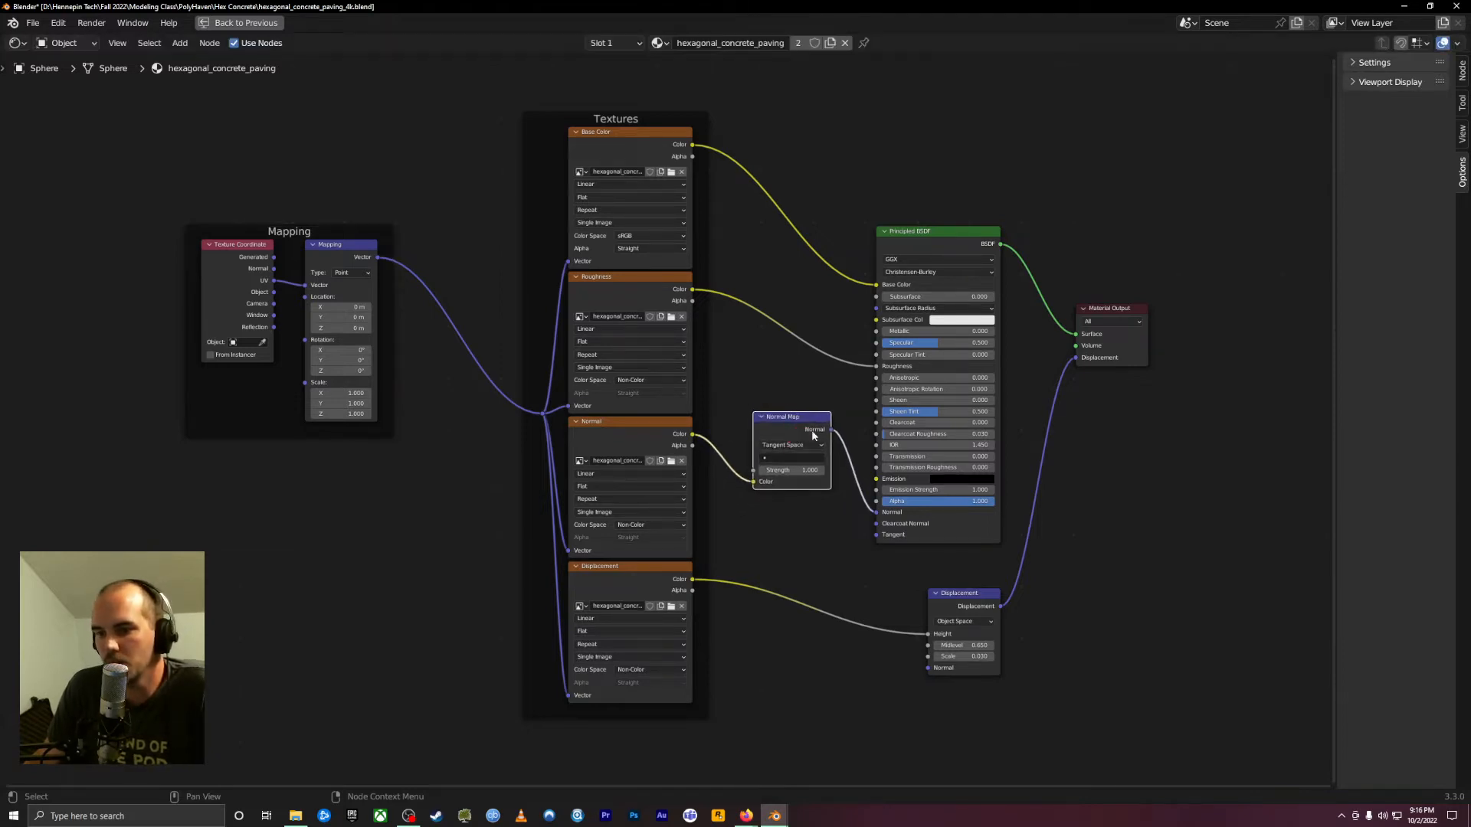
left_click_drag(963, 598, 974, 595)
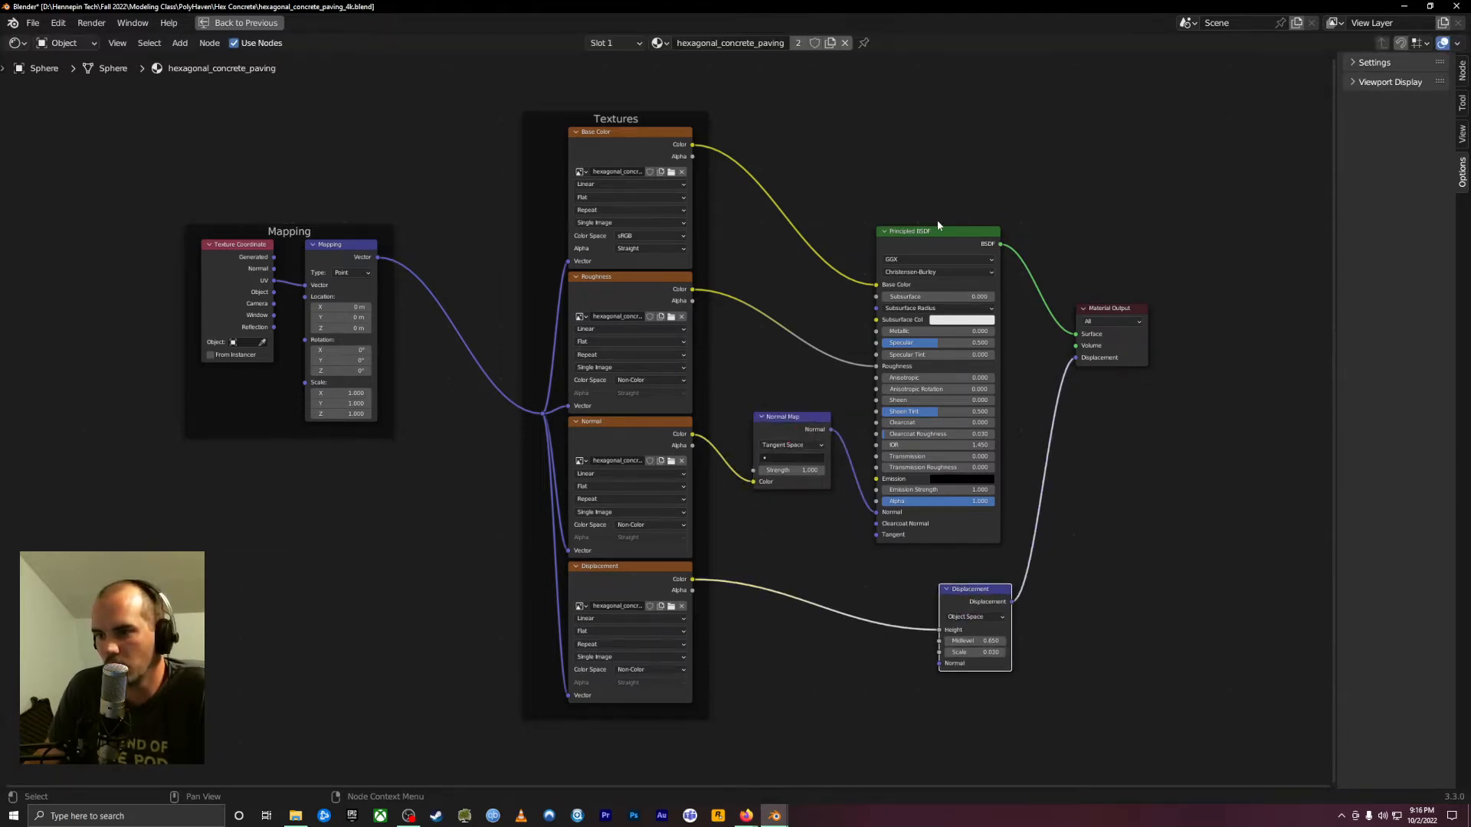
left_click_drag(940, 231, 947, 220)
left_click_drag(1123, 308, 1136, 304)
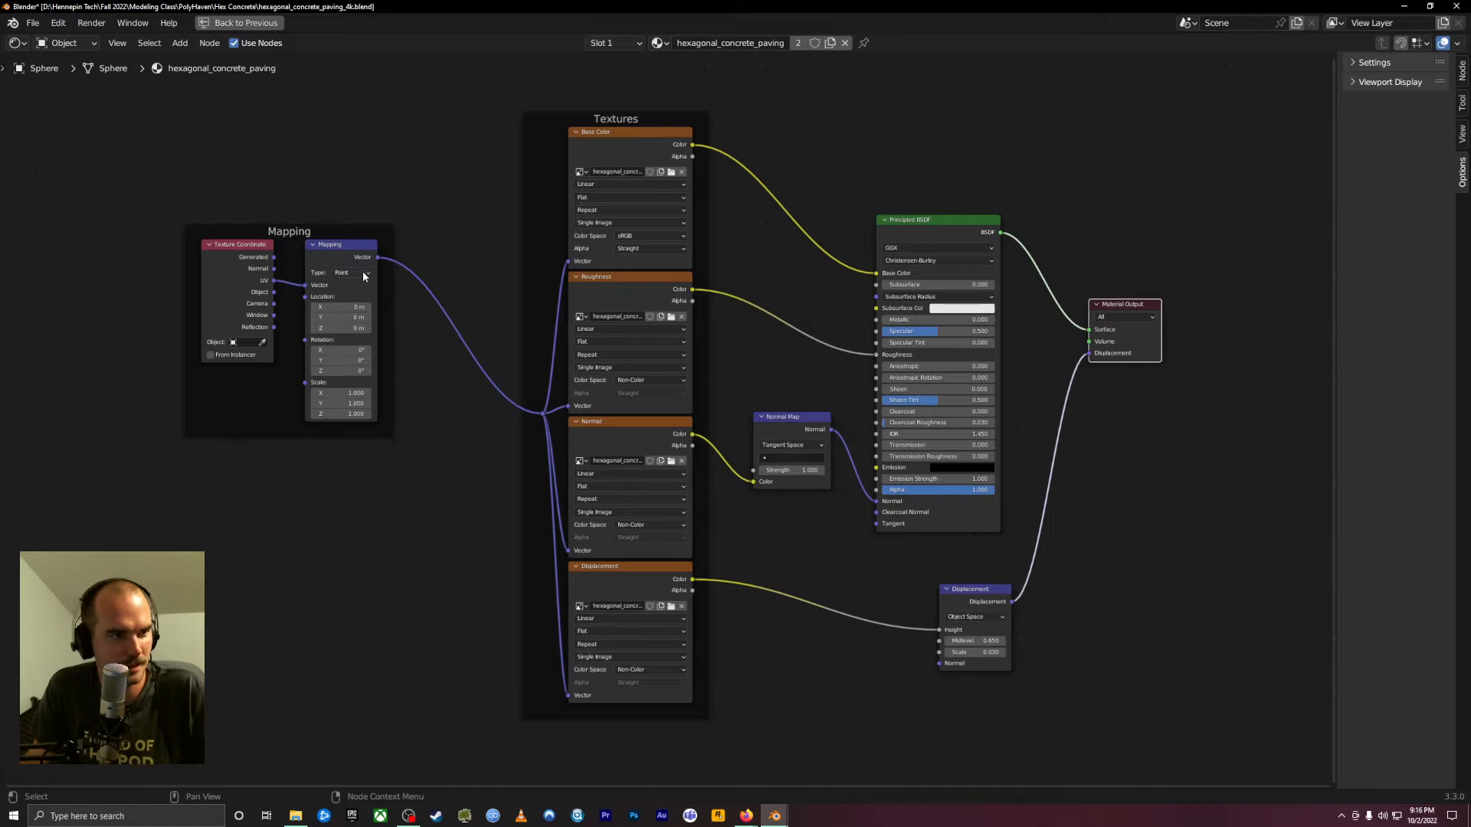
left_click_drag(251, 249, 248, 256)
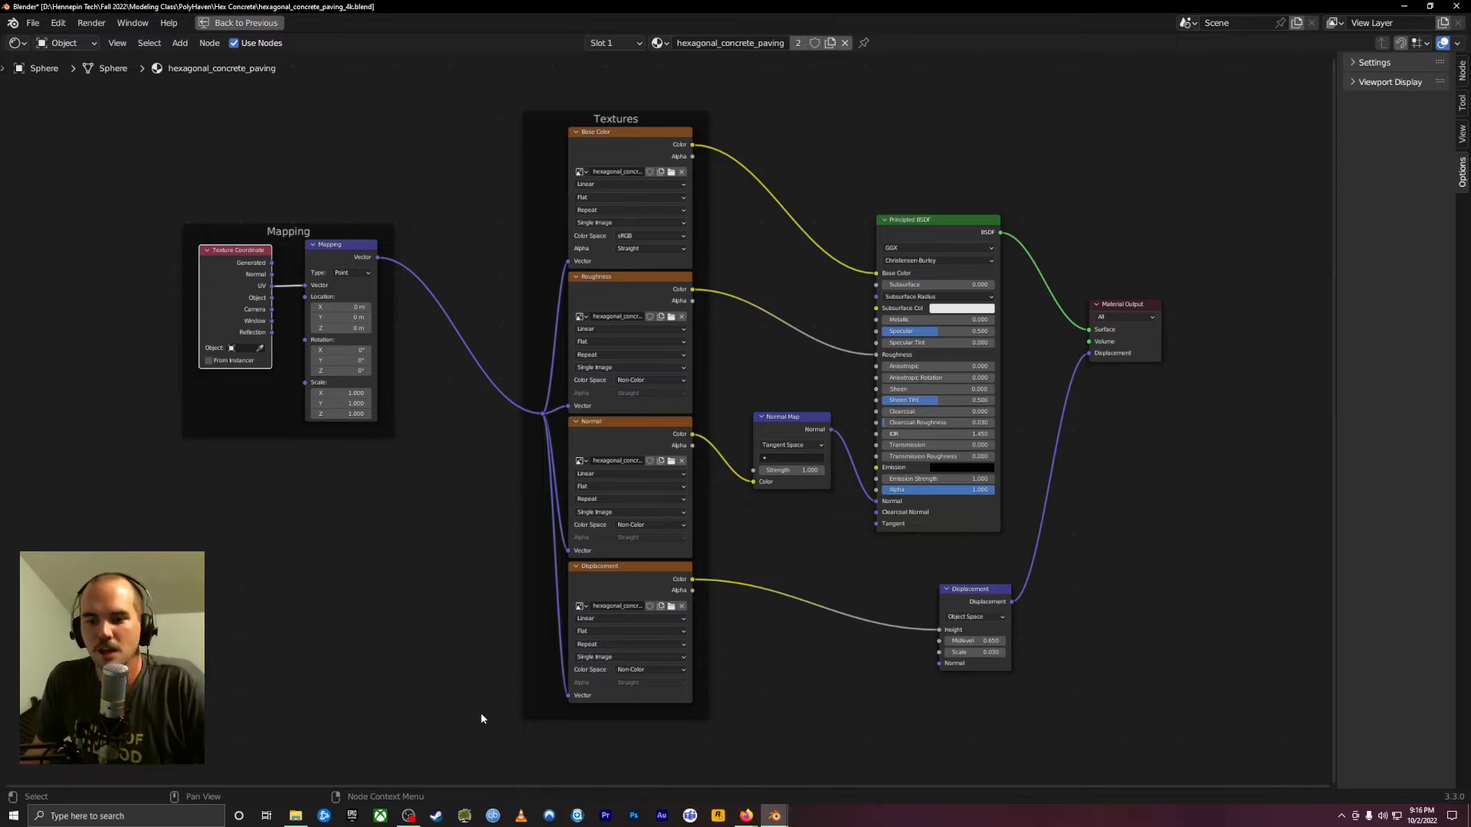
Bring up the Hex Concrete folder in File Explorer over the node tree and open its textures folder
left_click(294, 816)
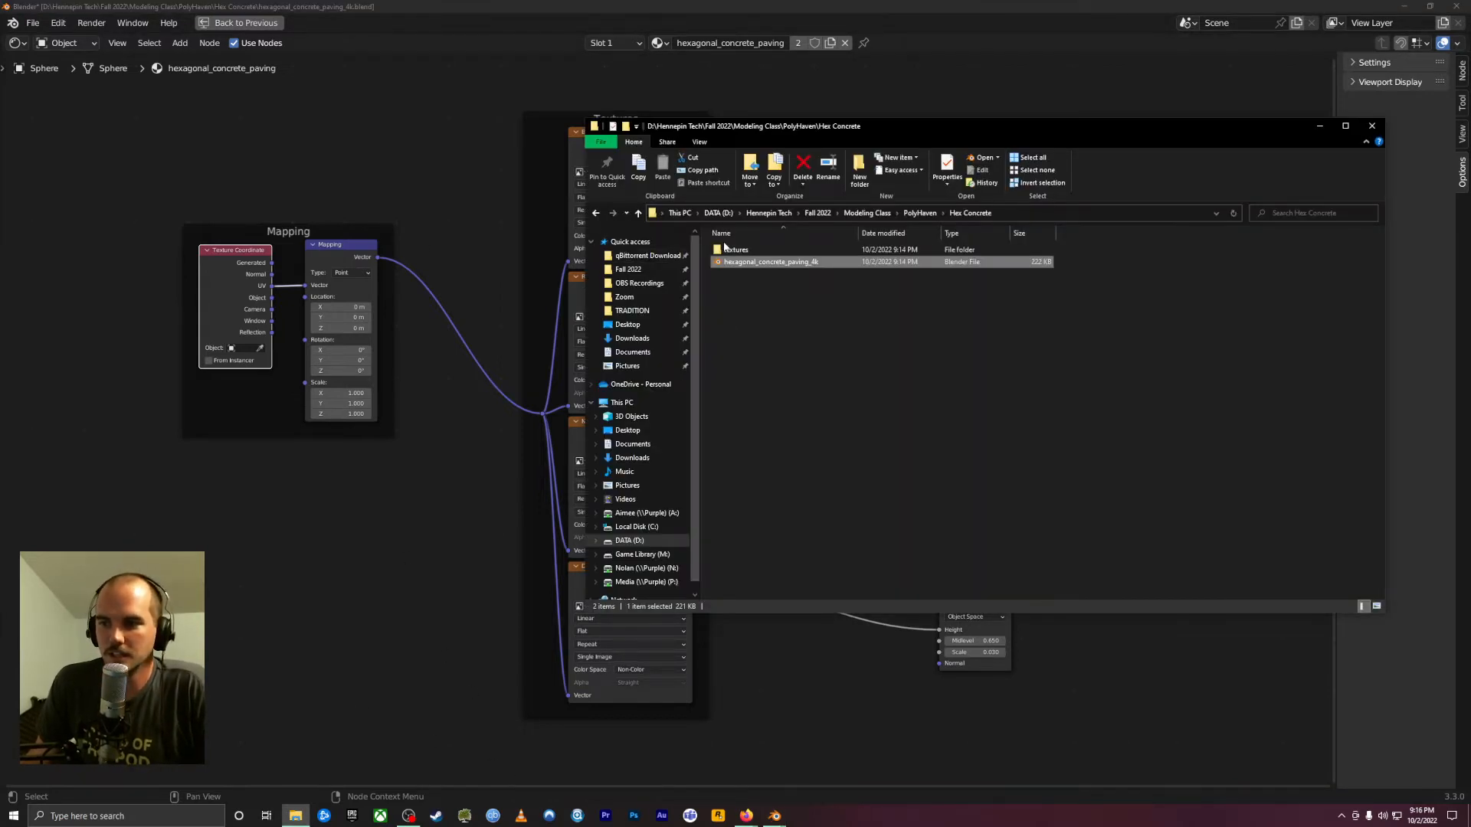
left_click_drag(872, 129, 731, 149)
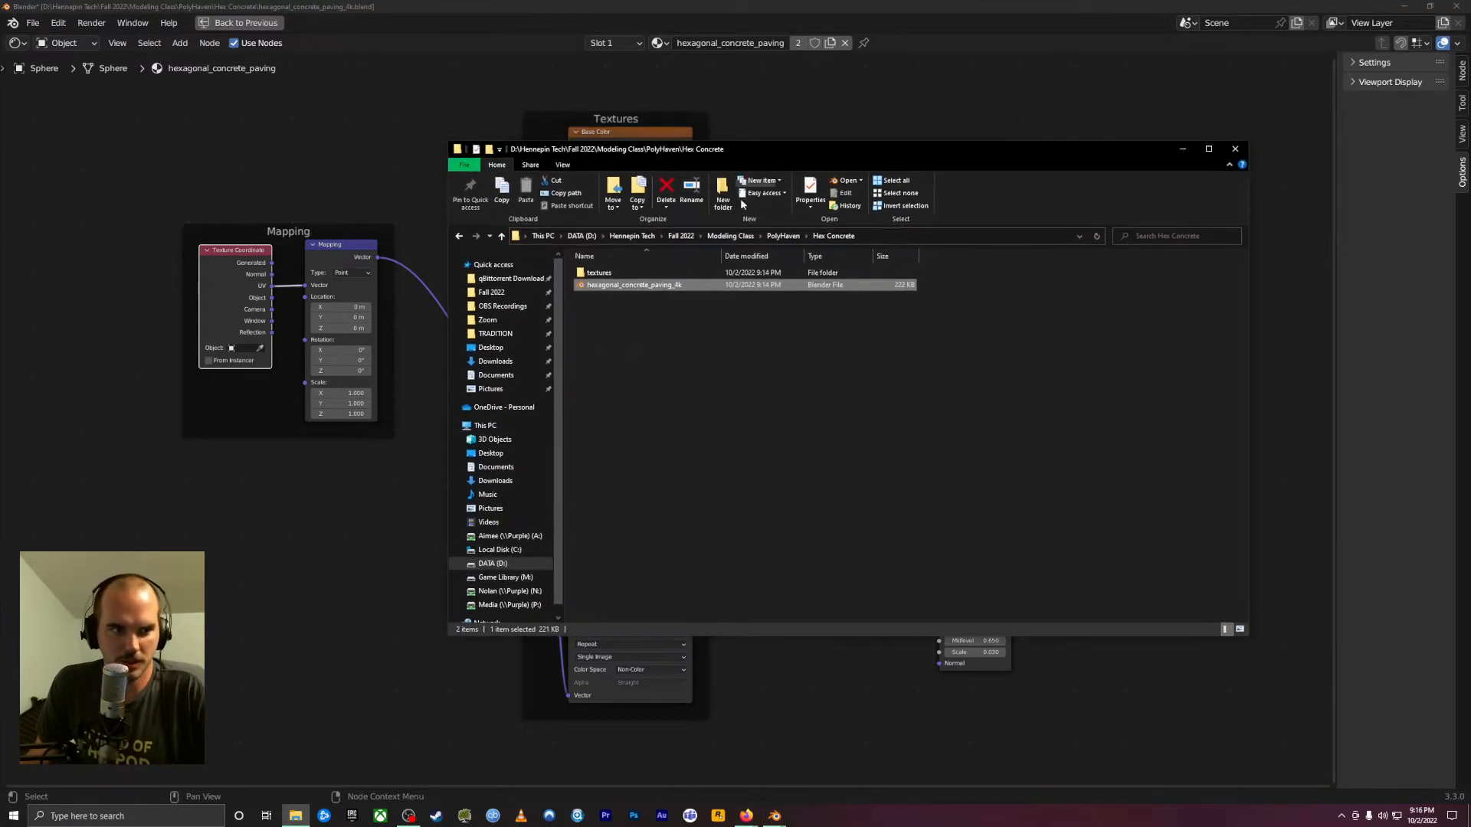
left_click(646, 315)
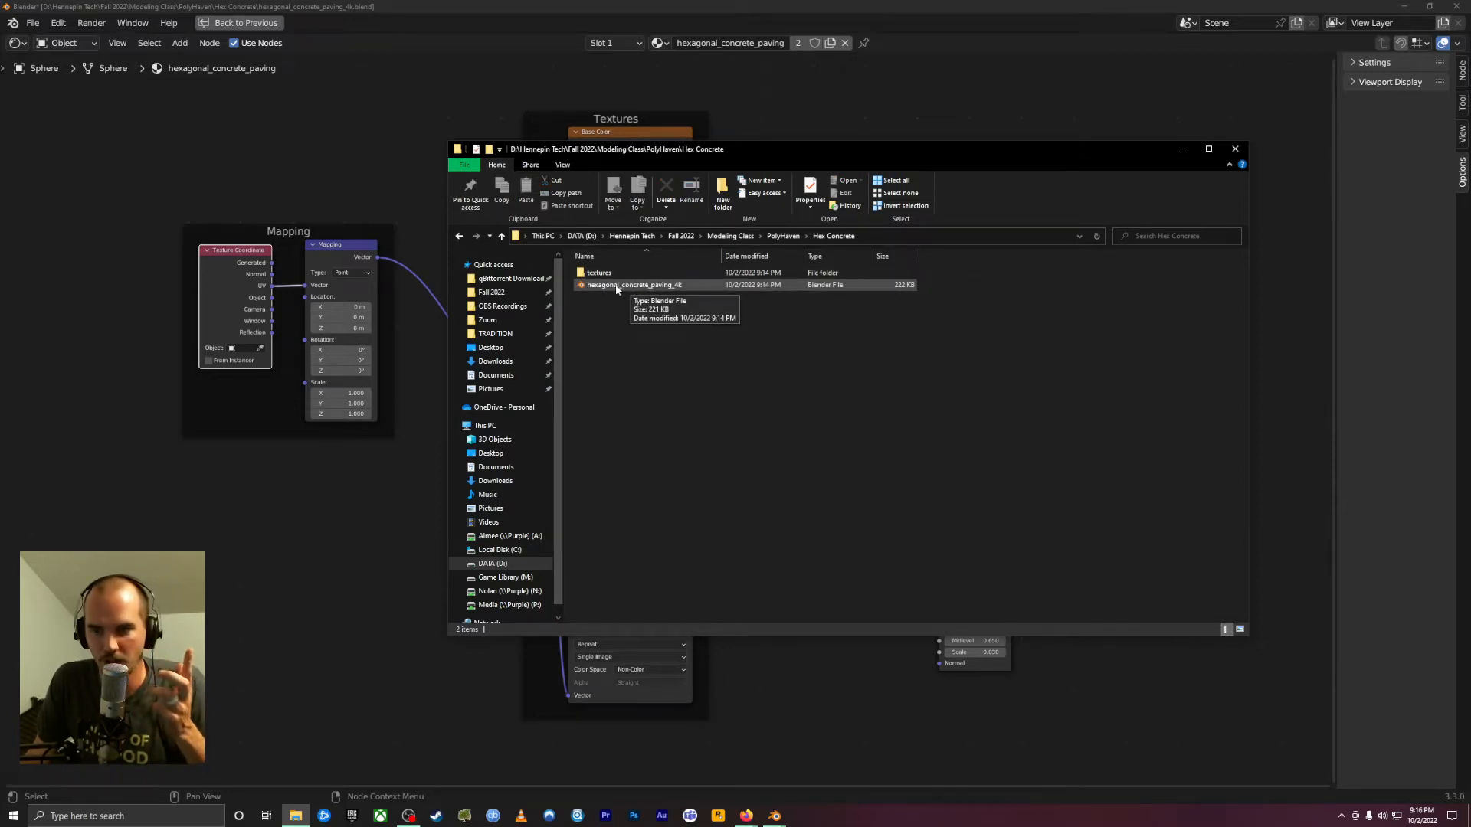
double_click(601, 273)
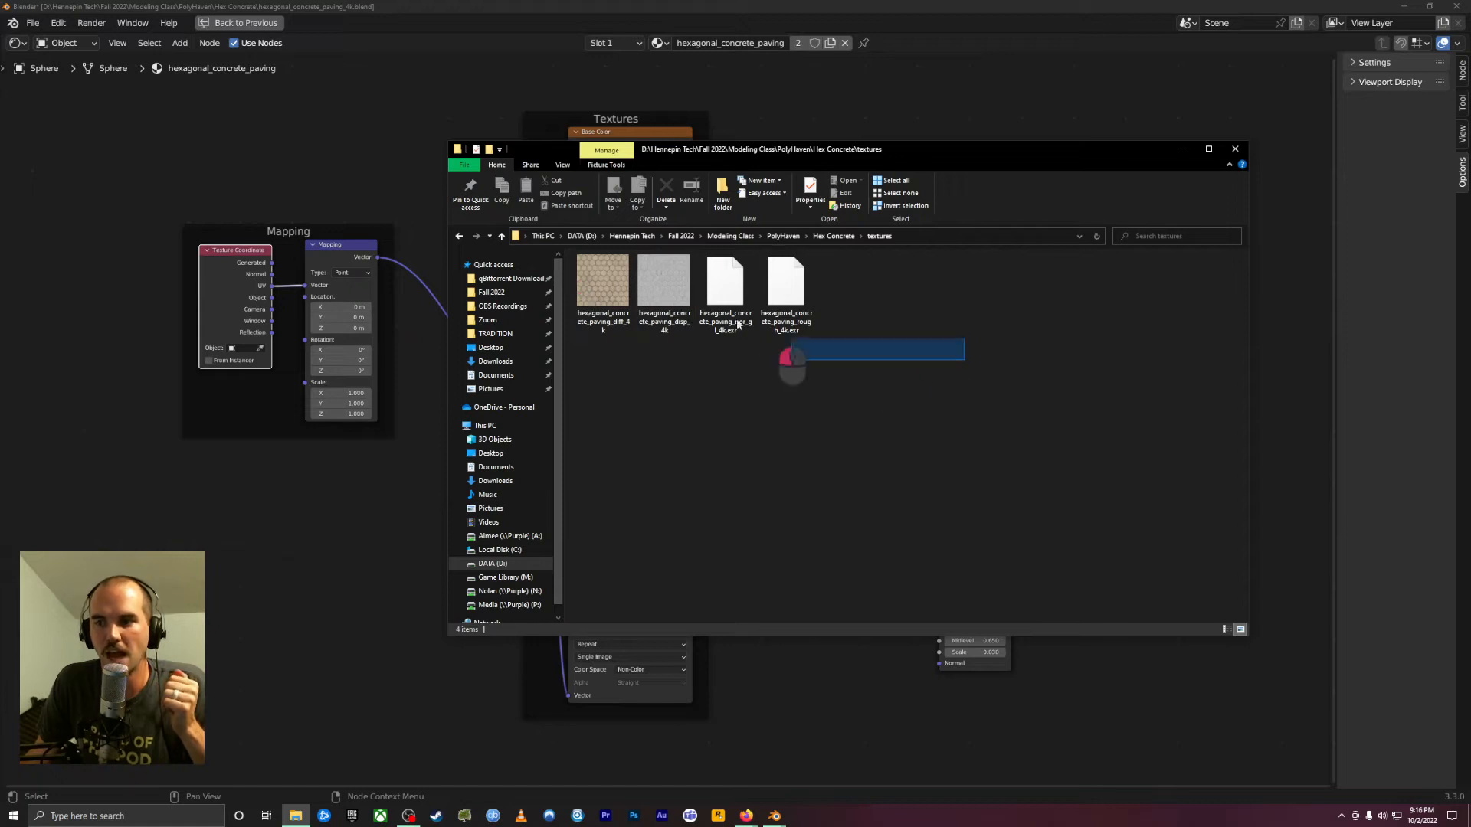
left_click_drag(738, 325, 820, 432)
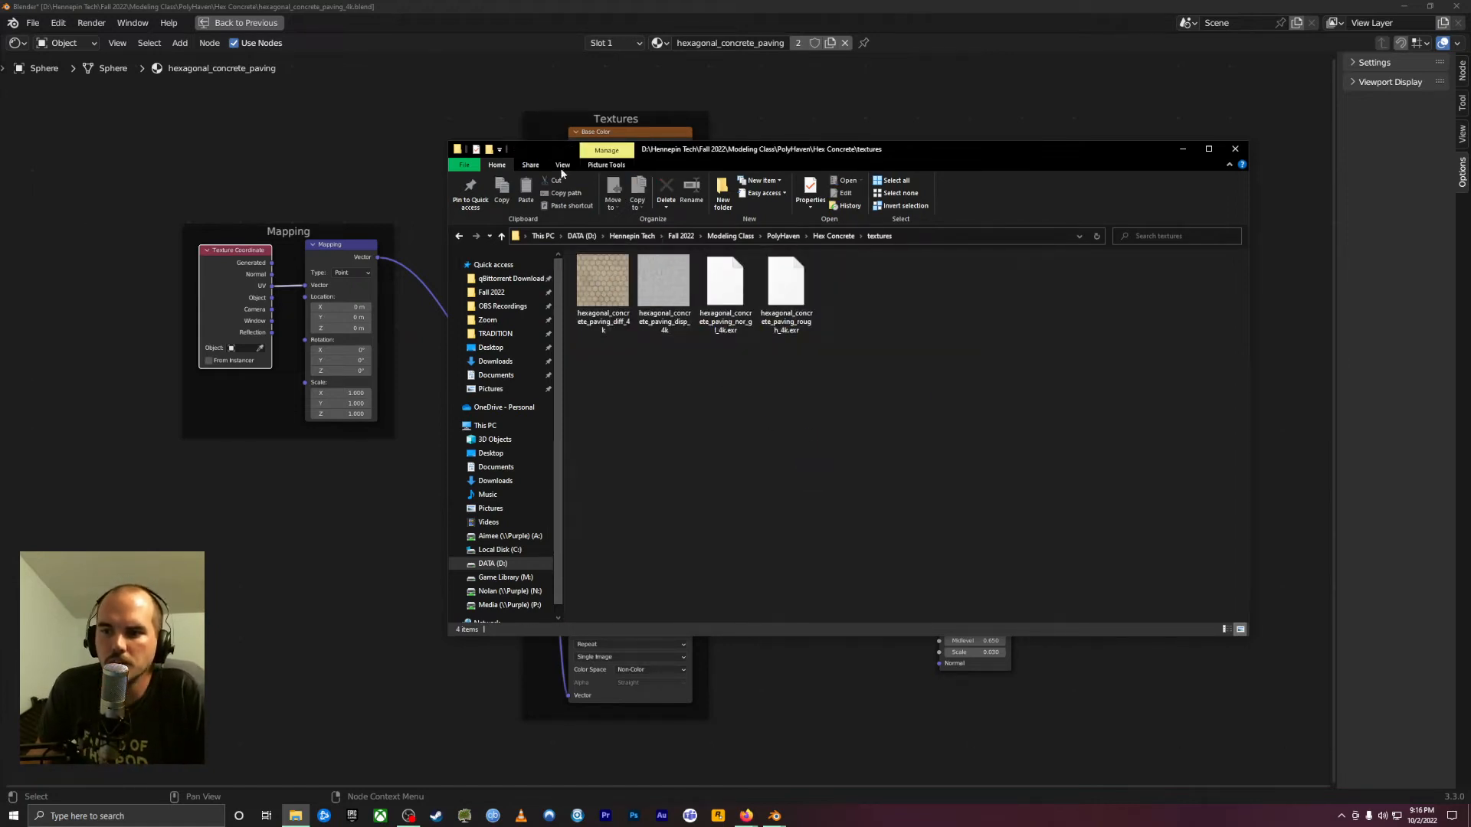
Show the texture files in Details view and widen the Name column to fit the full file names
left_click(563, 166)
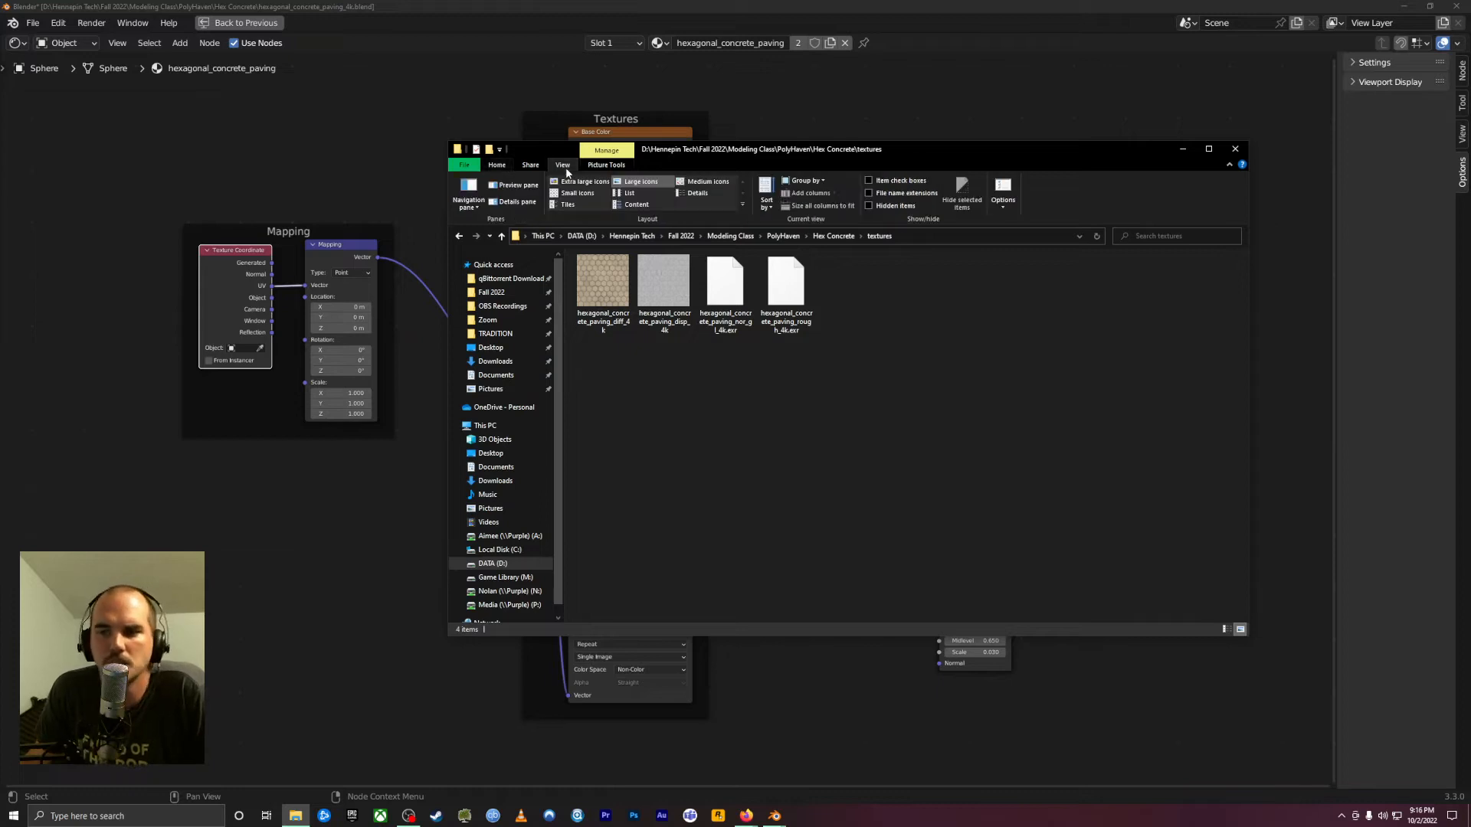
left_click(693, 193)
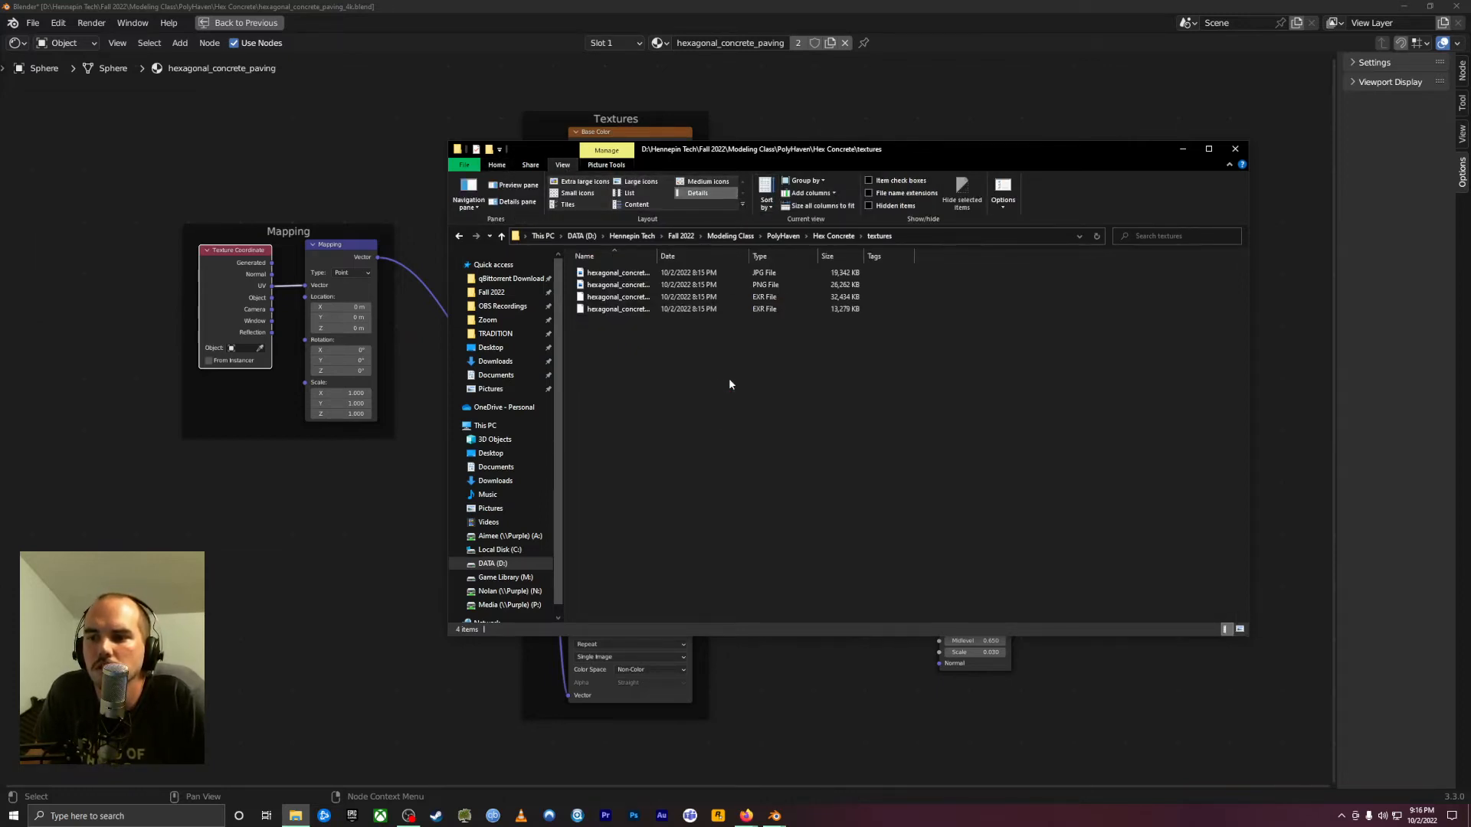
left_click_drag(658, 256, 794, 252)
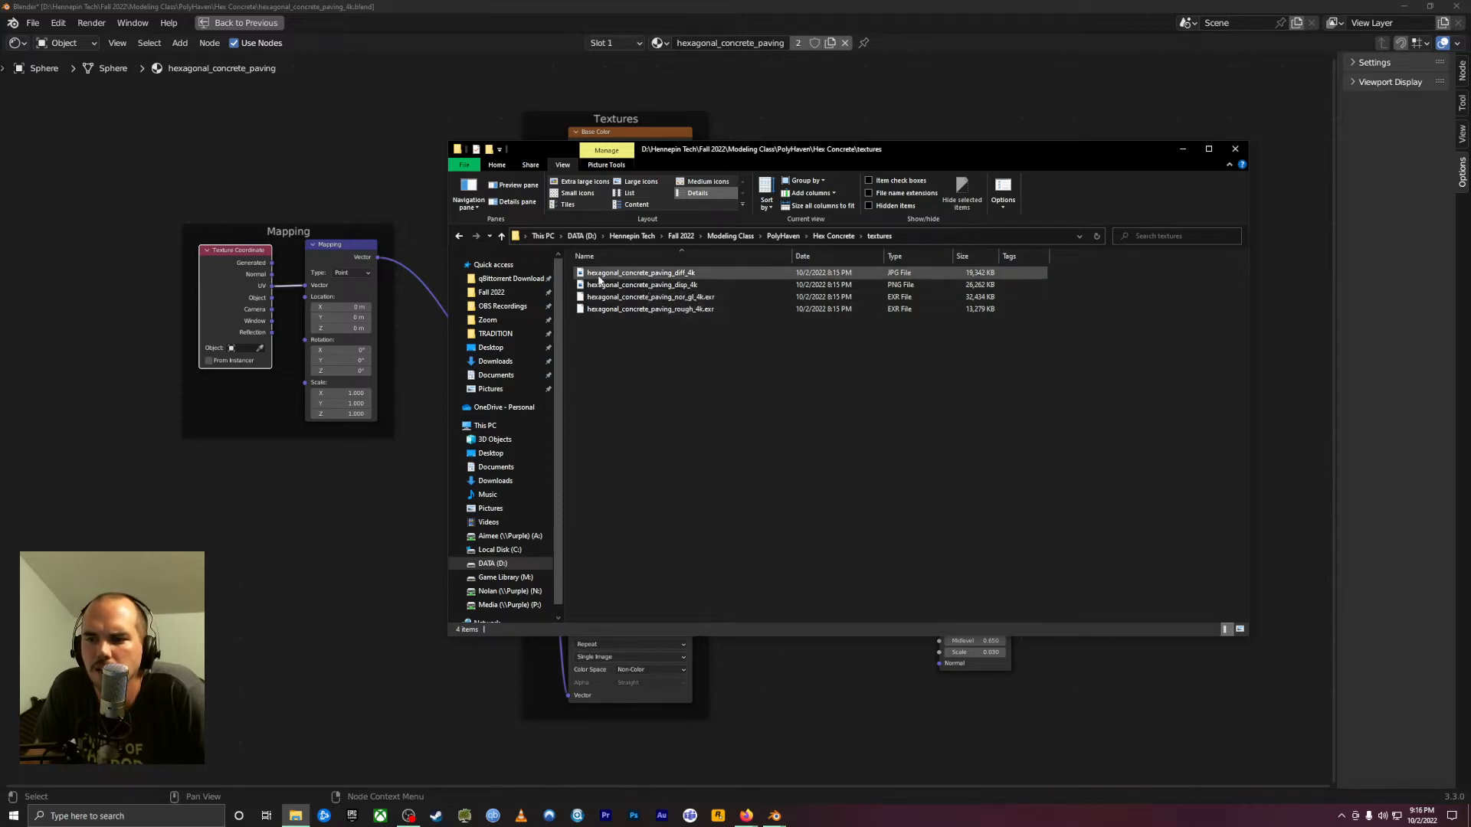
View the hexagonal_concrete_paving_diff_4k image, close it, and open the hexagonal_concrete_paving_disp_4k image
left_click(667, 274)
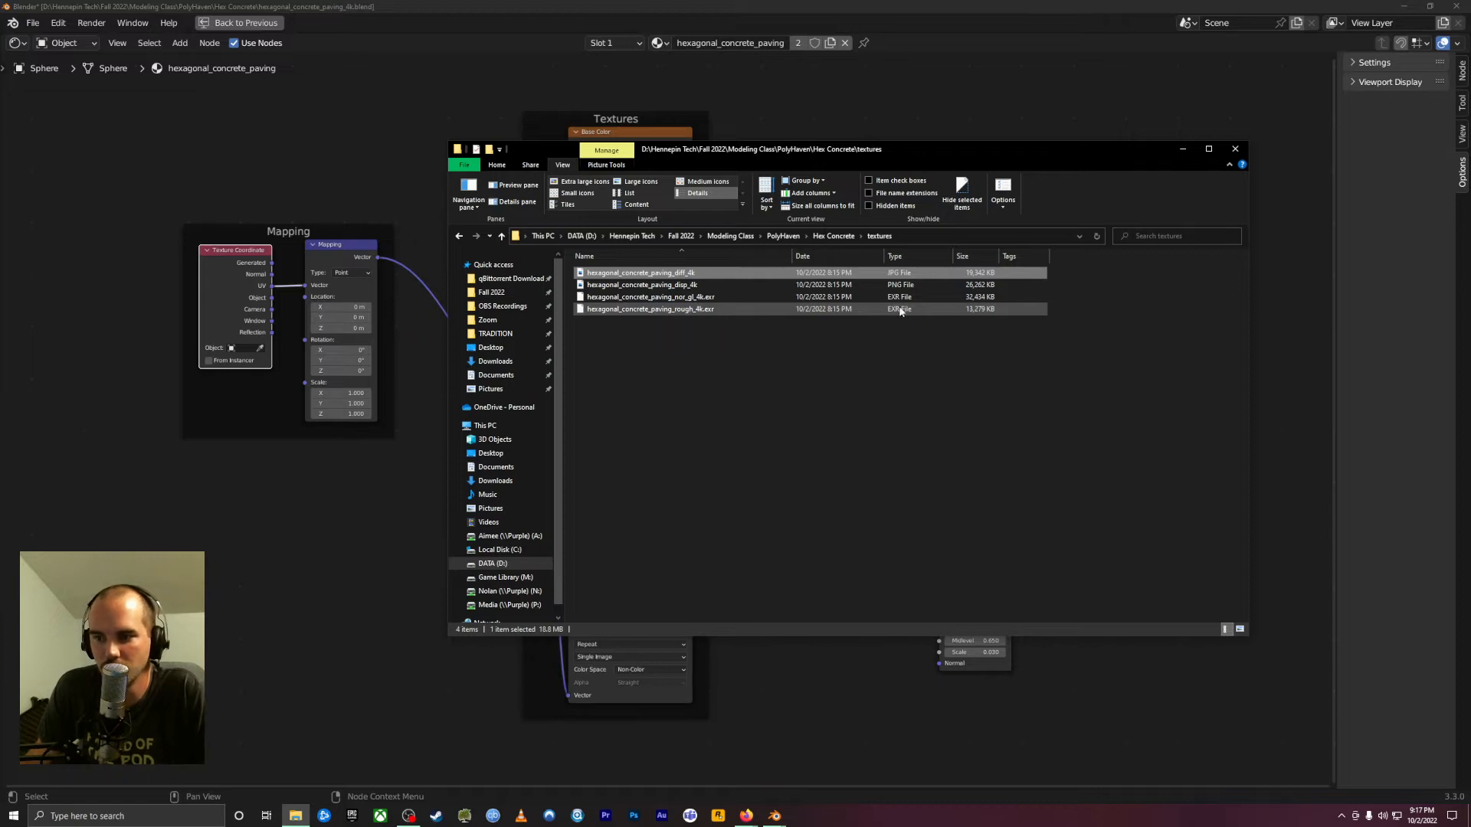
left_click_drag(705, 421, 642, 346)
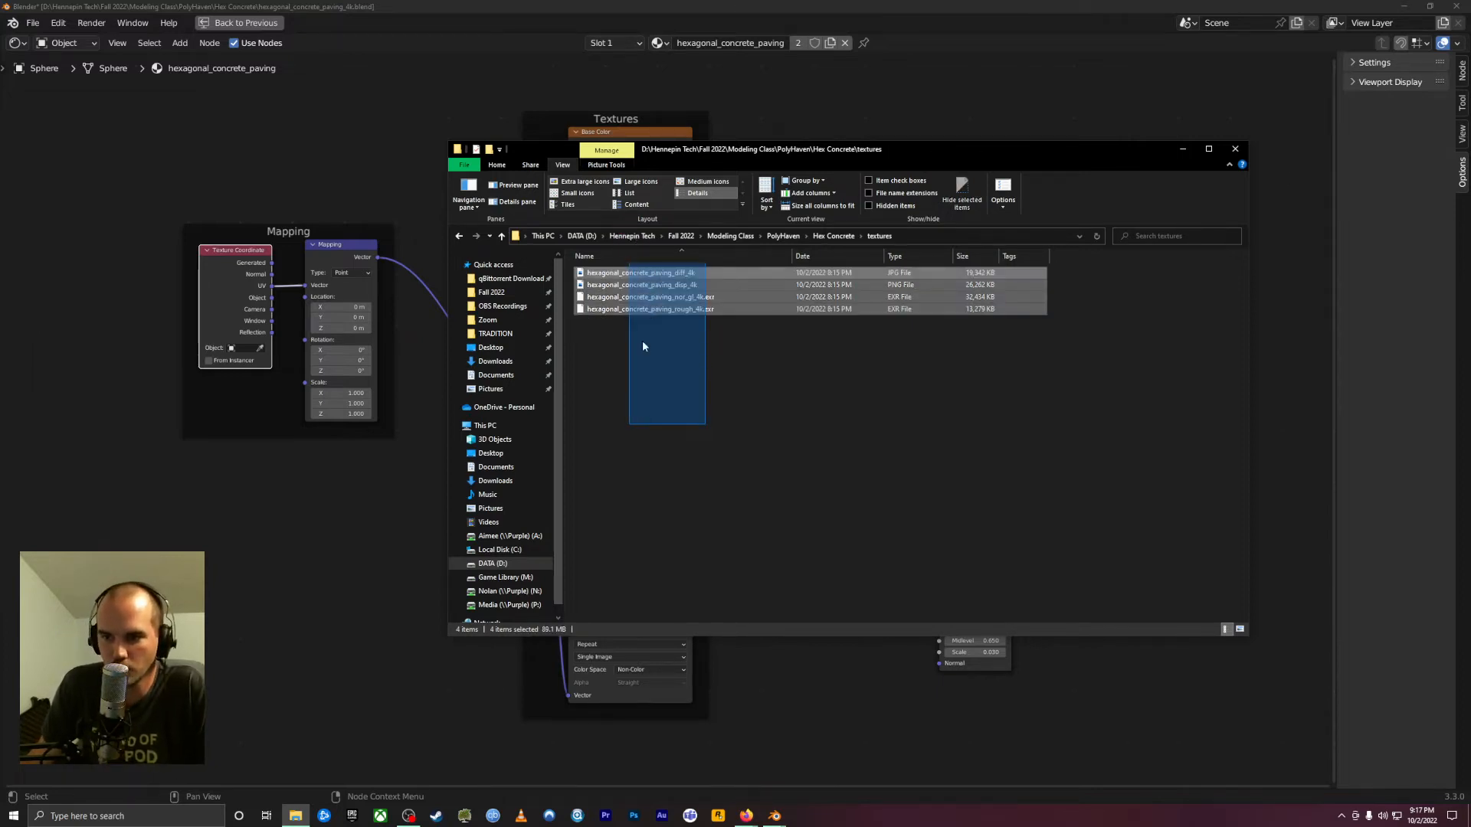
left_click(606, 337)
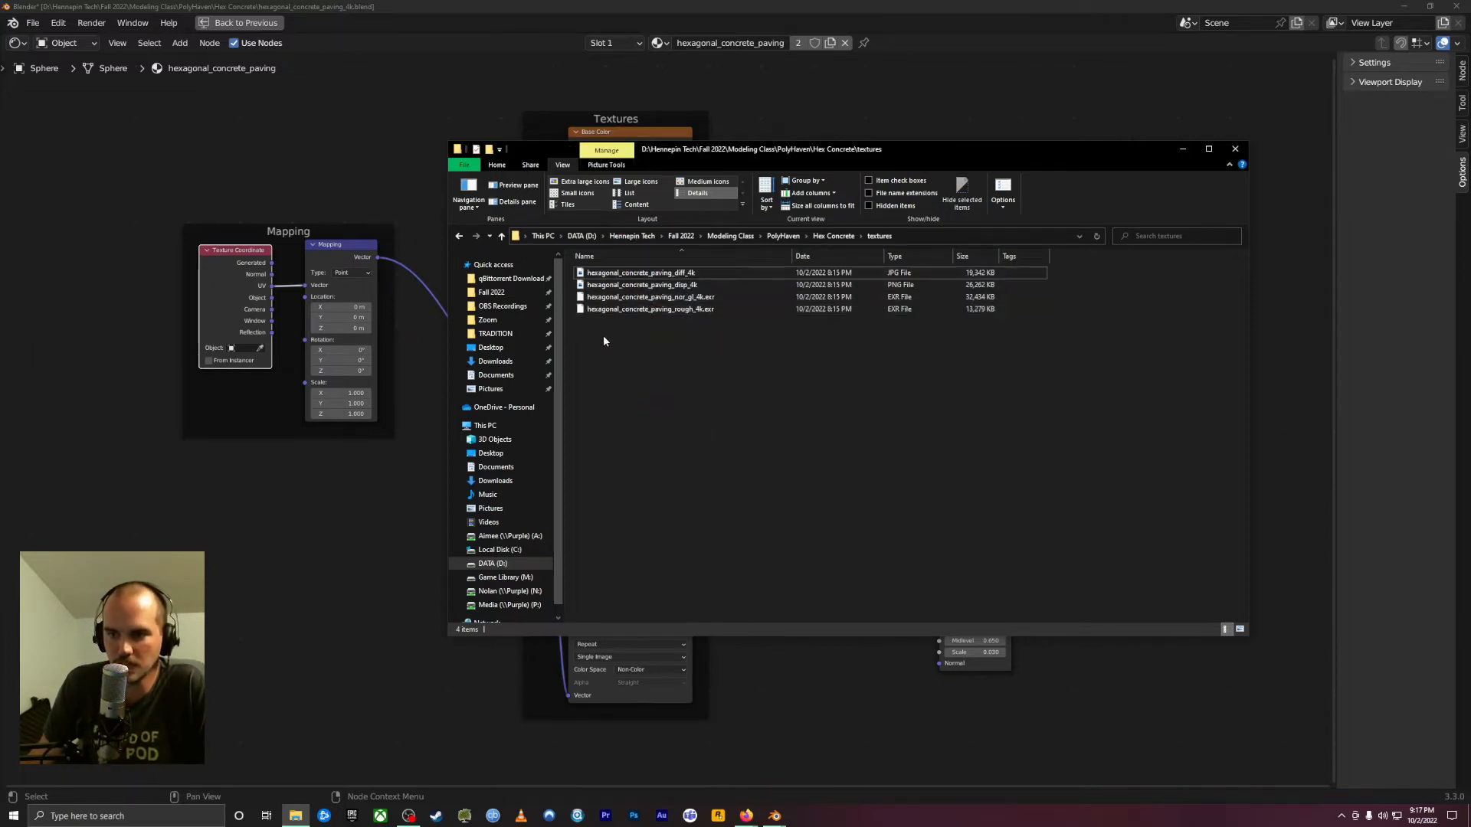
double_click(580, 273)
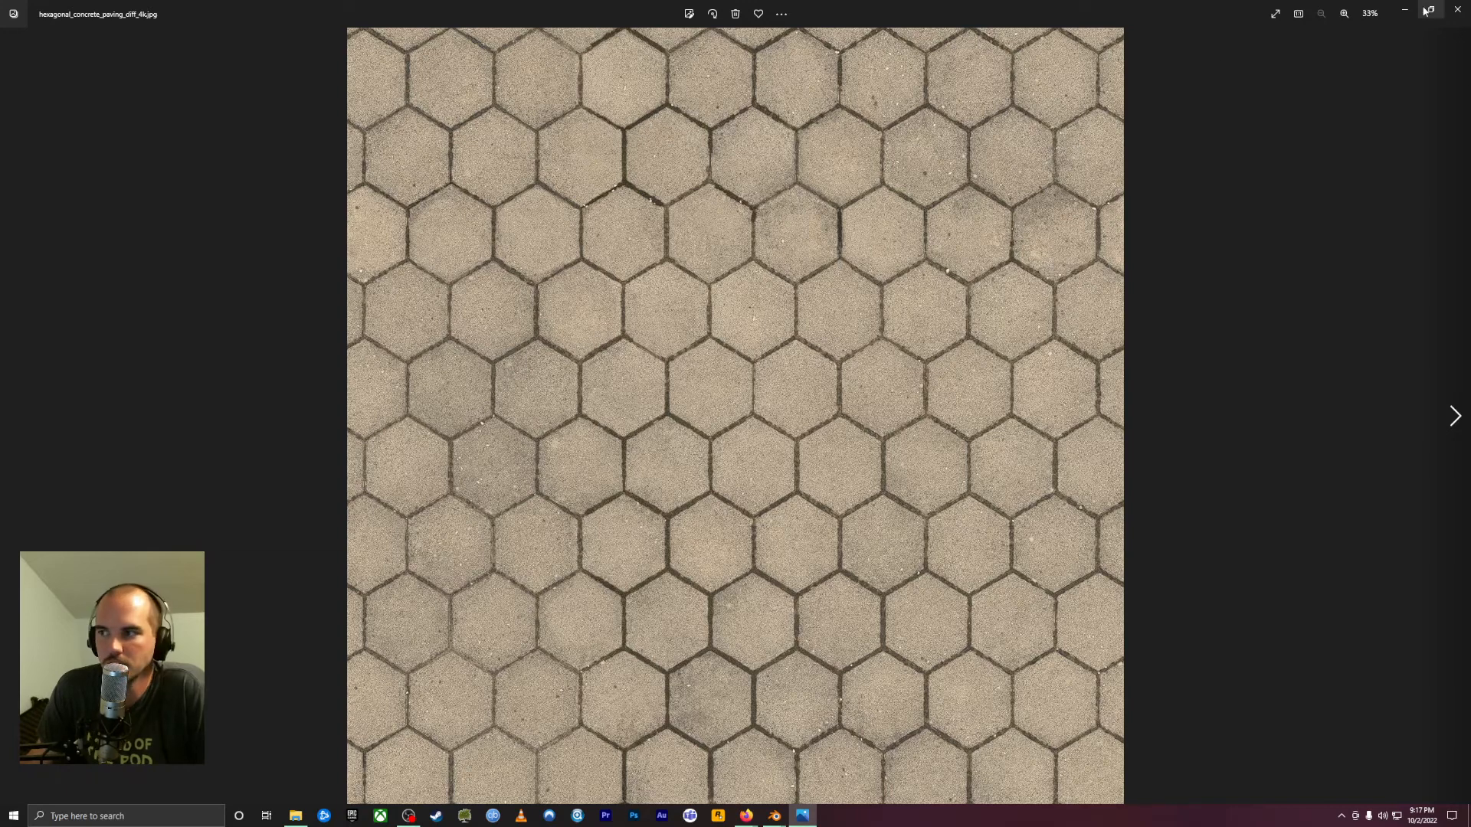
left_click(1457, 9)
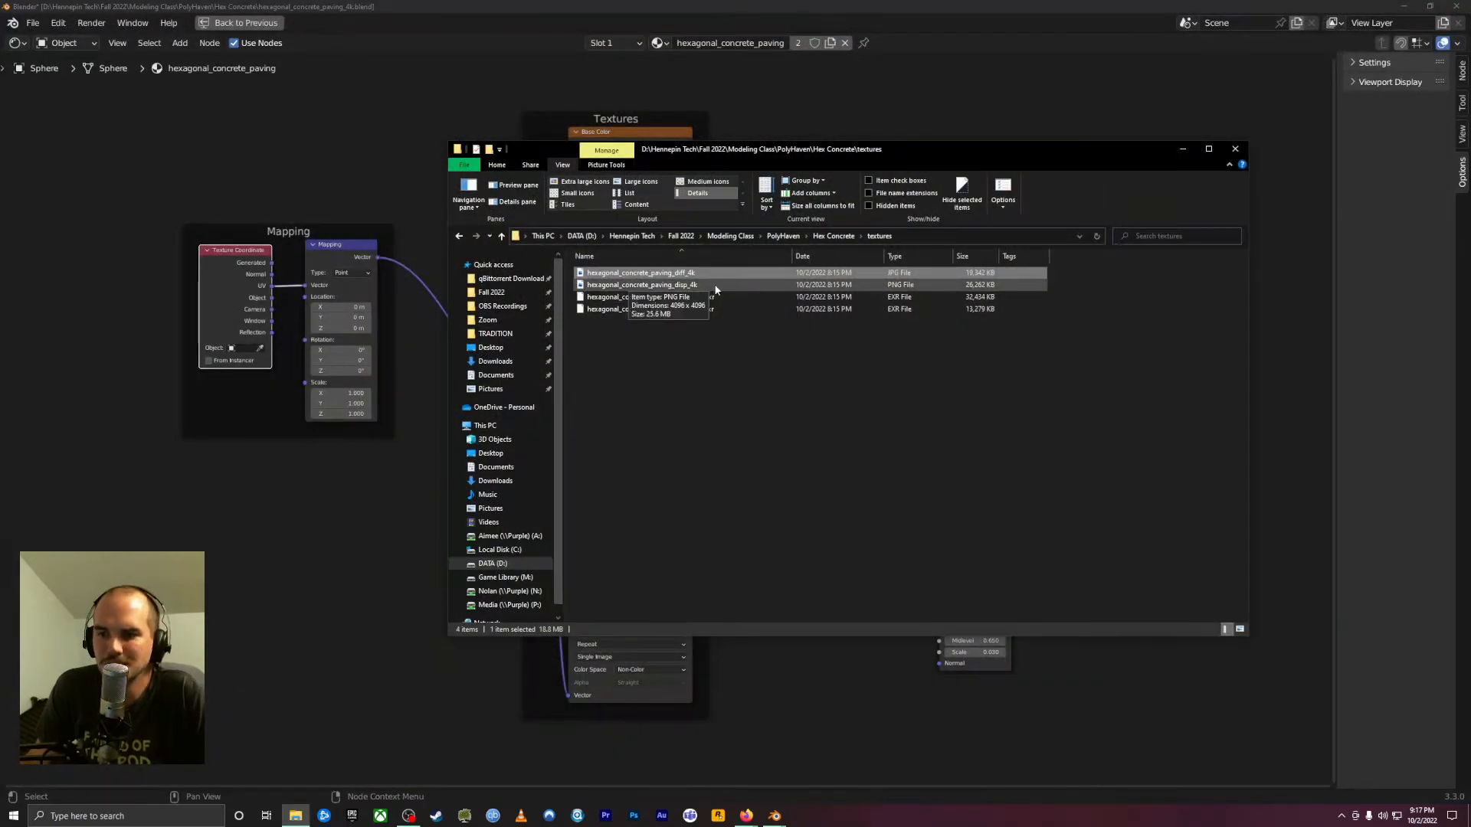
double_click(694, 285)
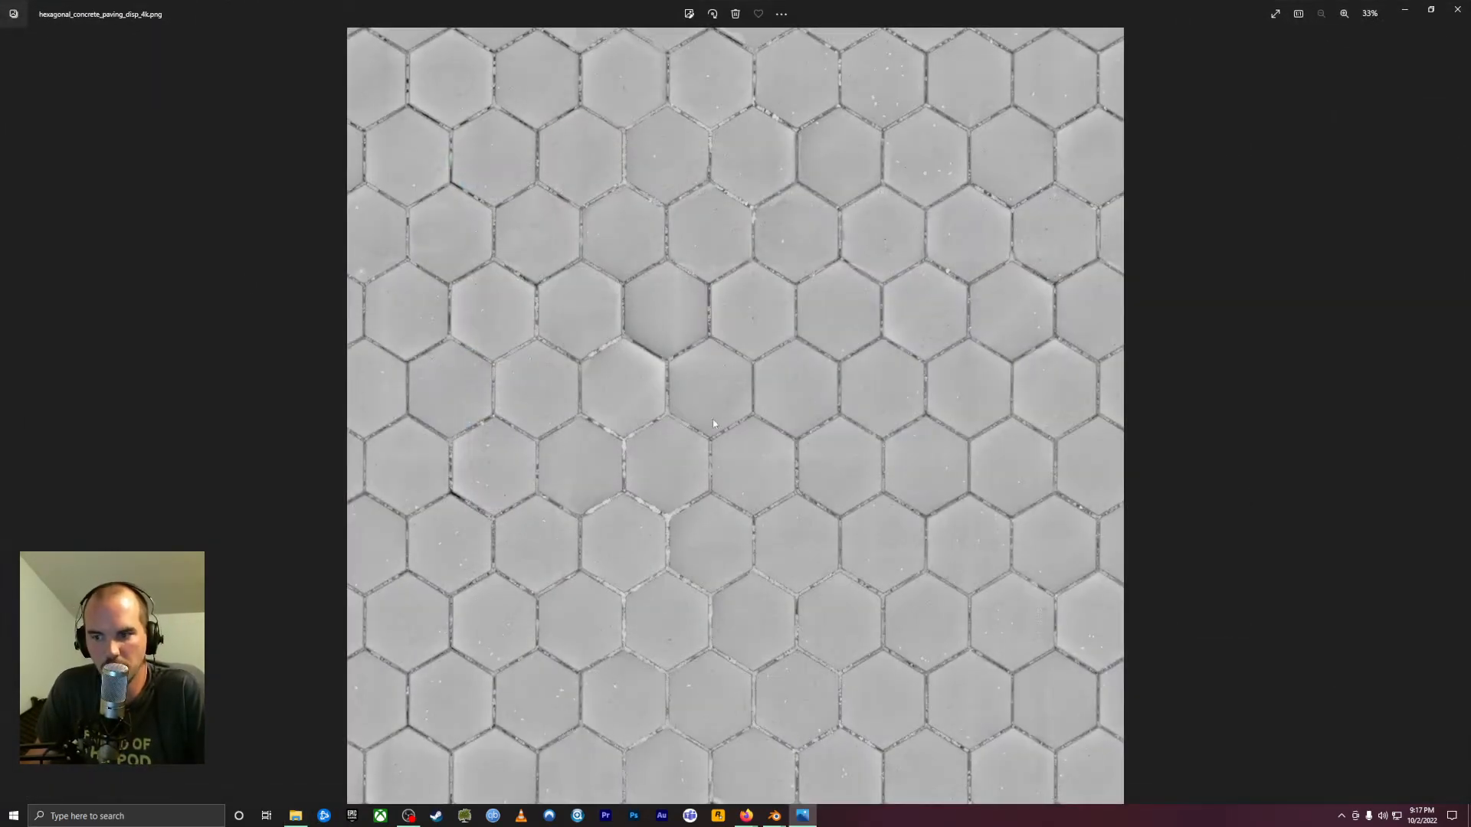
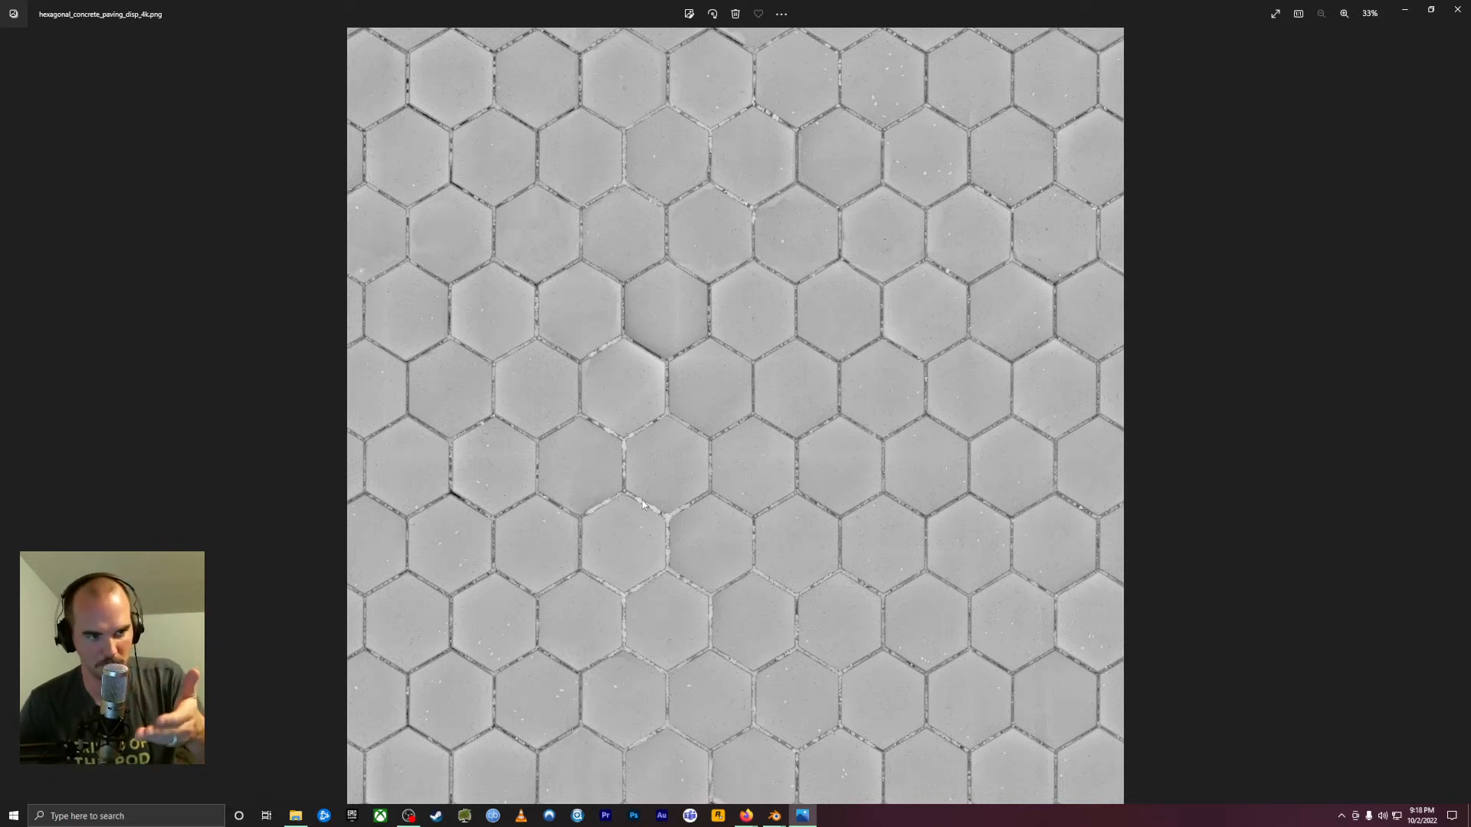
Close the displacement image, view hexagonal_concrete_paving_diff_4k again, and reopen hexagonal_concrete_paving_disp_4k for comparison
left_click(1463, 14)
left_click(707, 274)
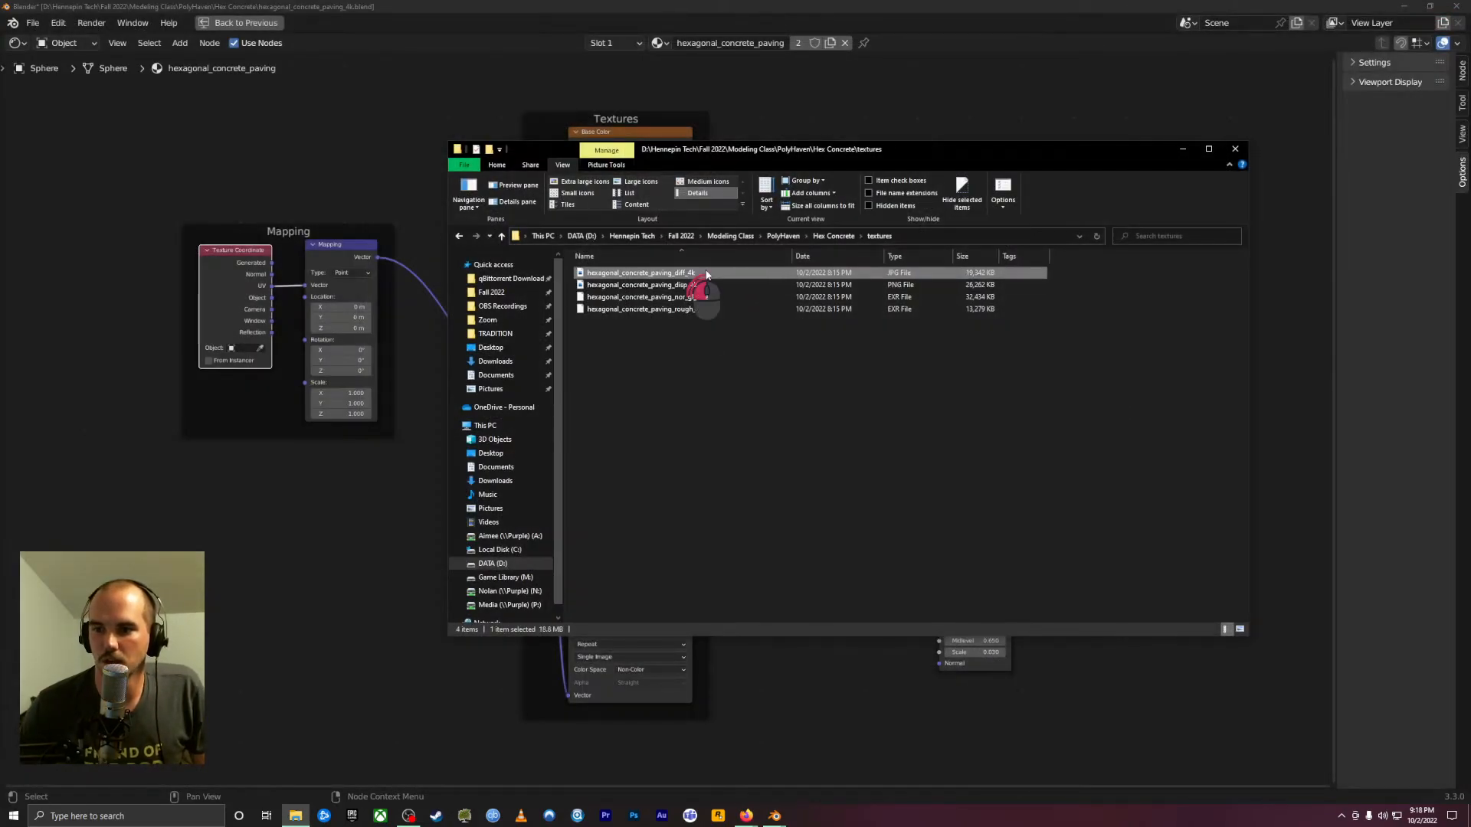
double_click(707, 274)
left_click(1462, 9)
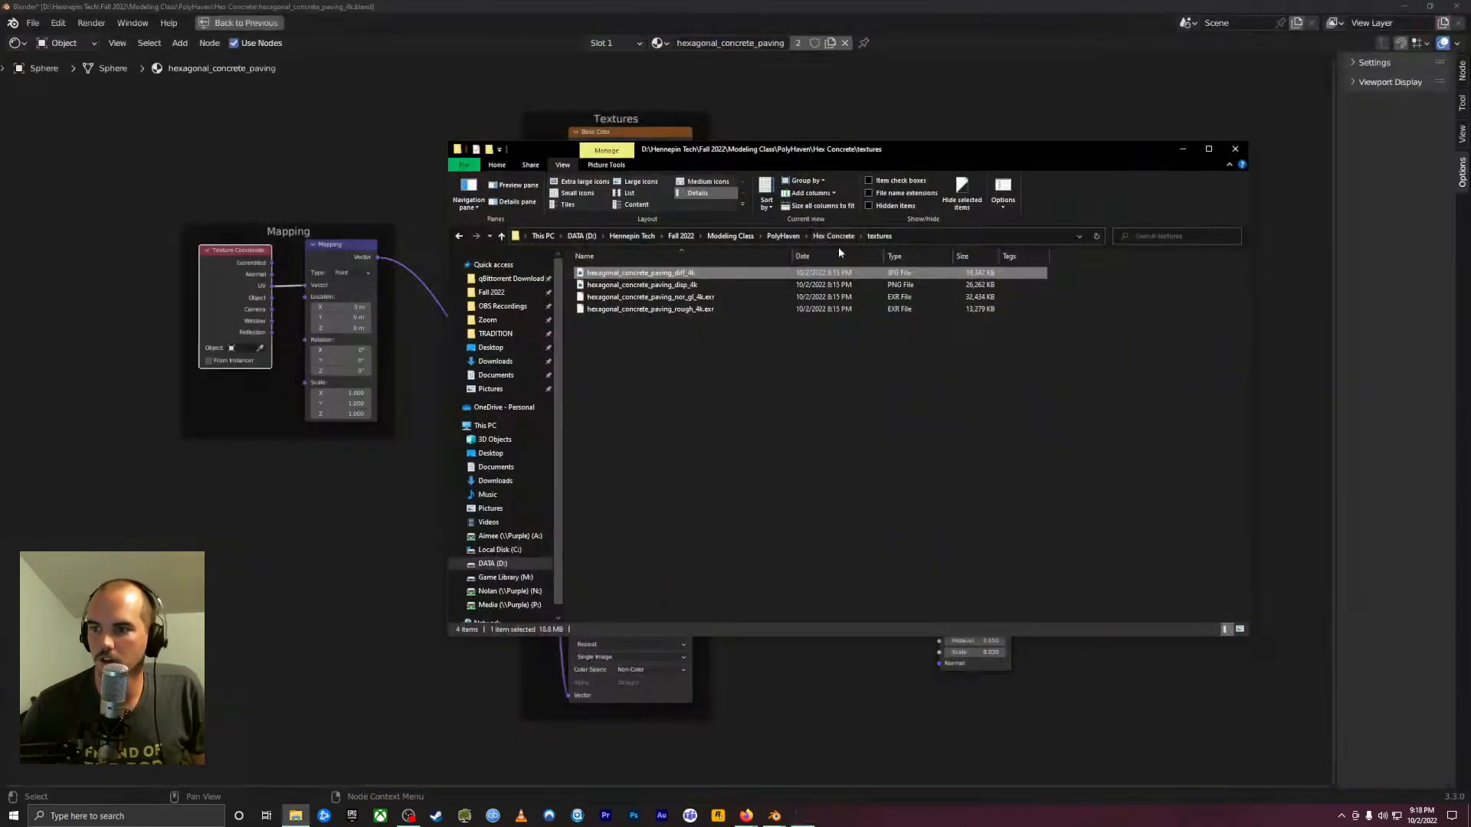
double_click(732, 284)
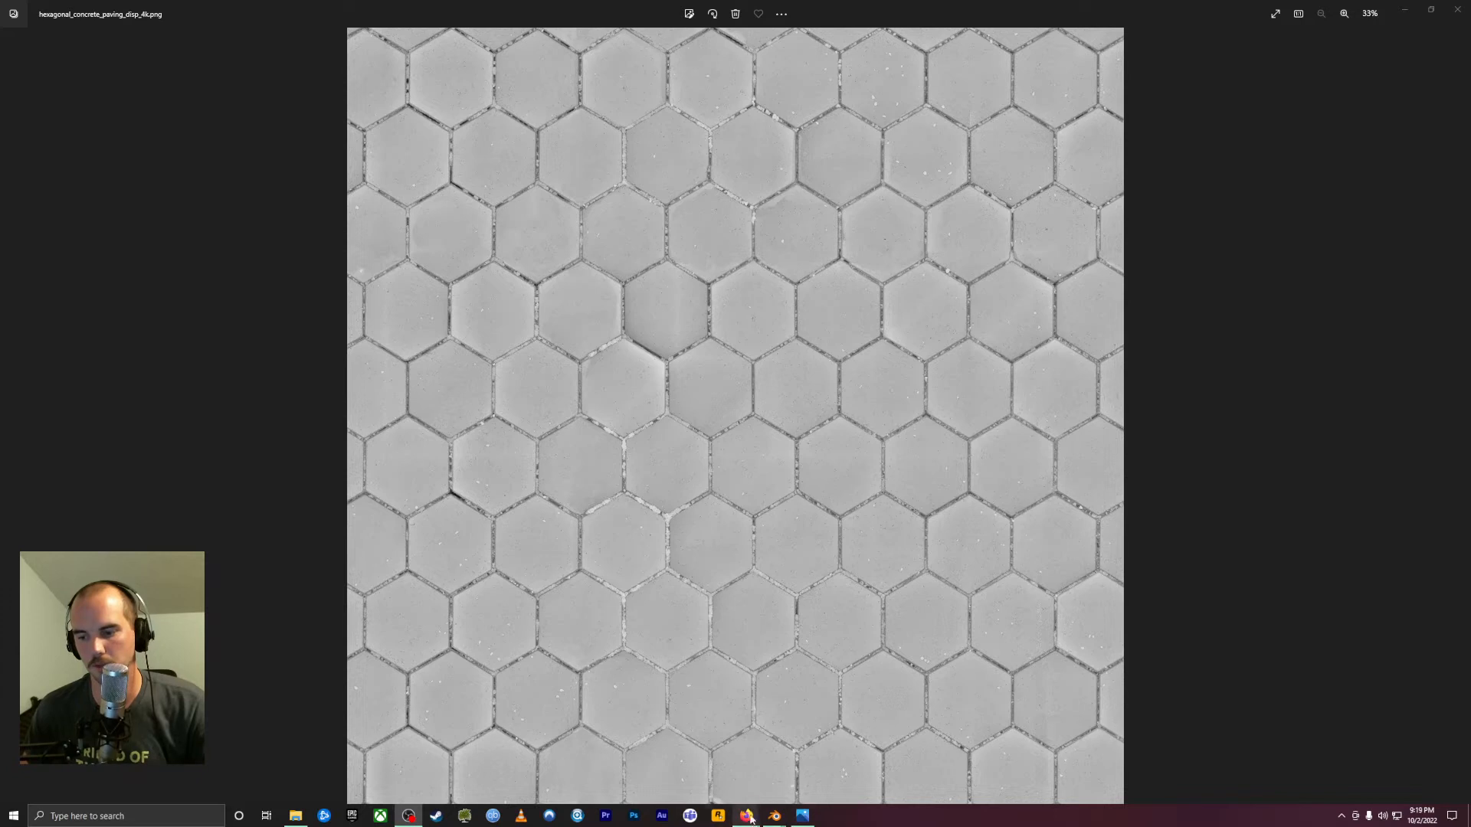
Switch to the Blender node editor and shift the Mapping frame slightly away from the Textures frame
mouse_move(774, 815)
left_click(829, 772)
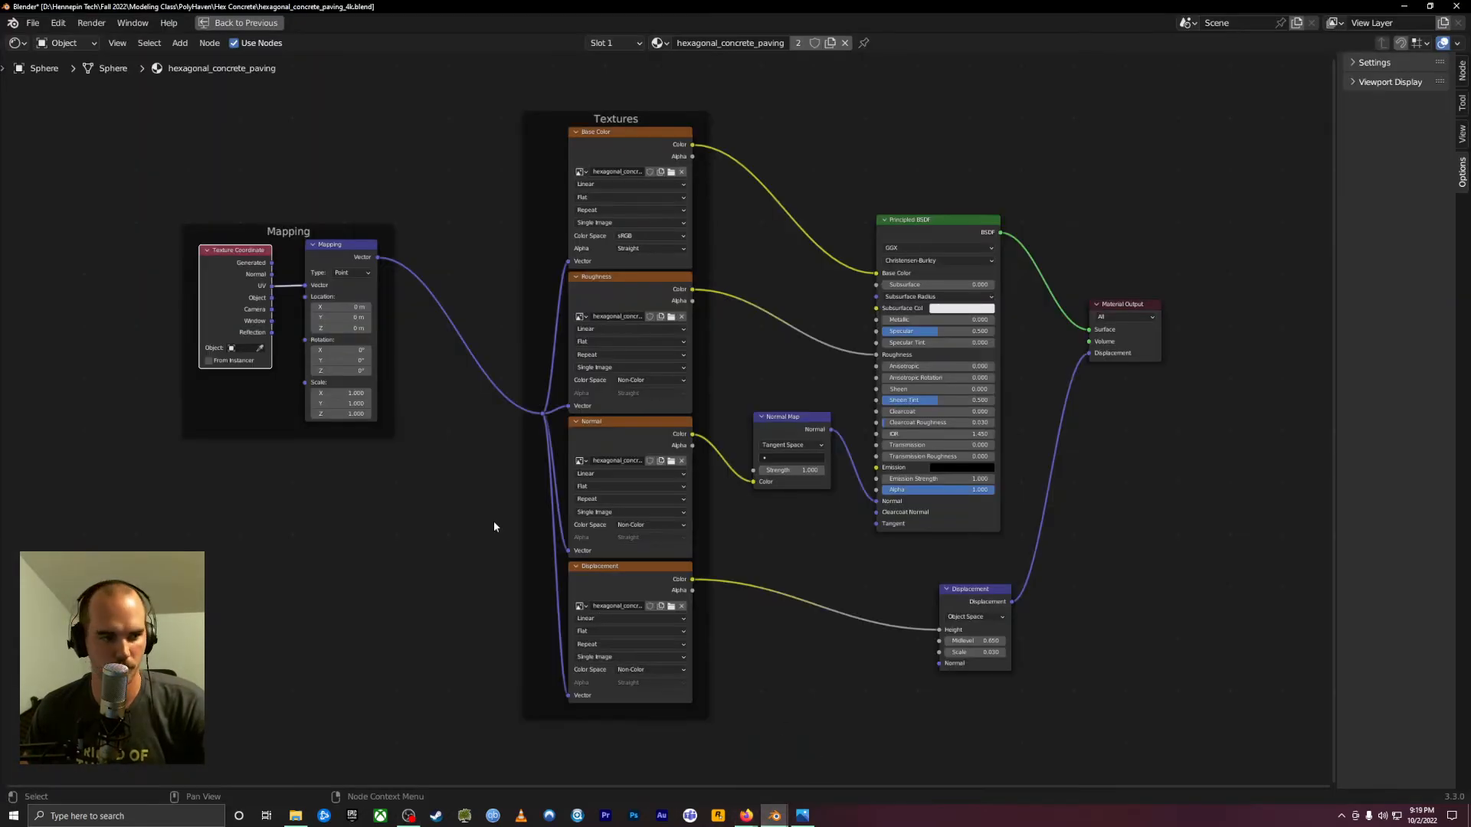
left_click_drag(285, 235, 228, 259)
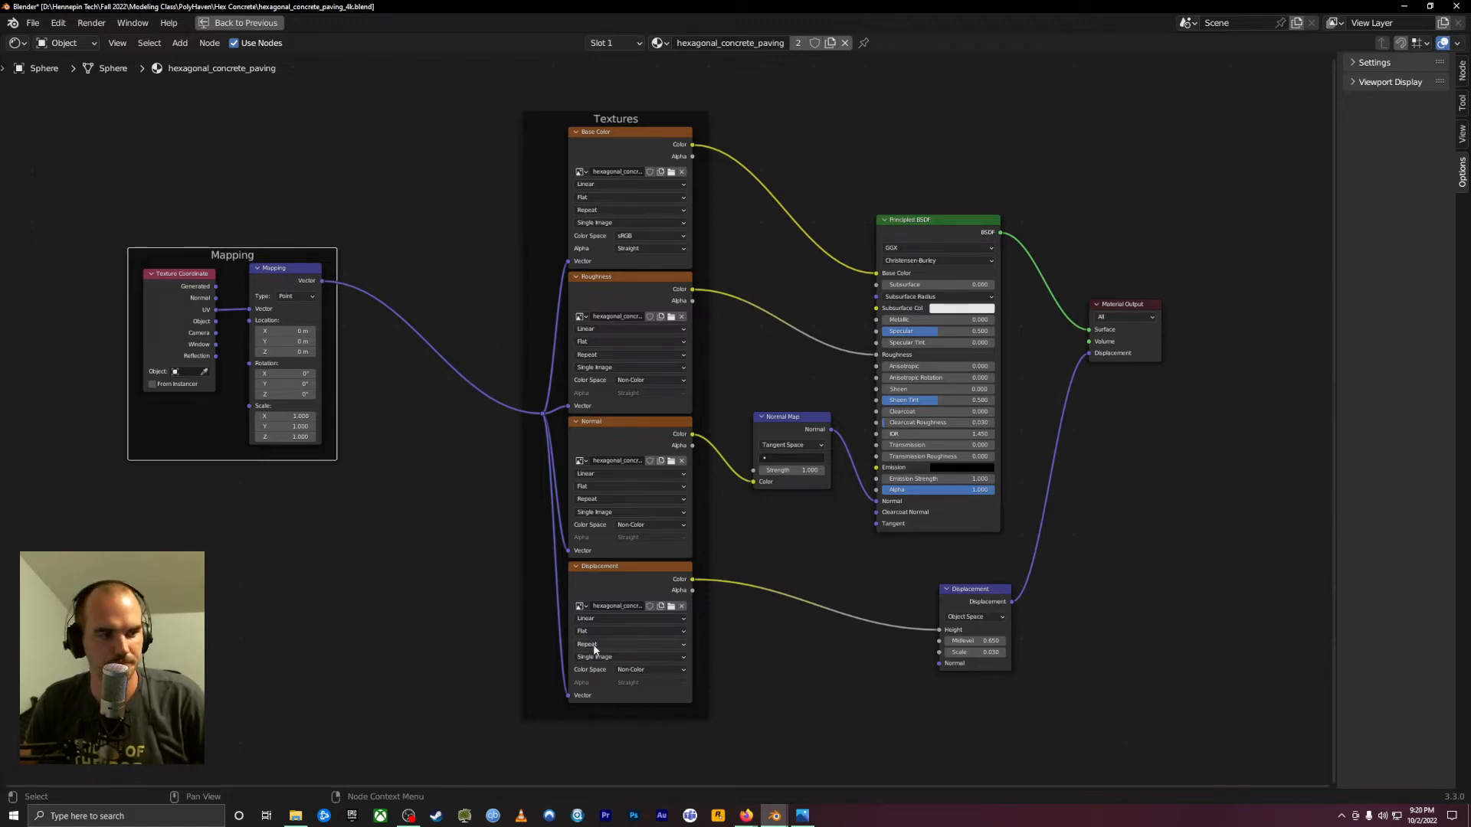
left_click_drag(282, 256, 321, 267)
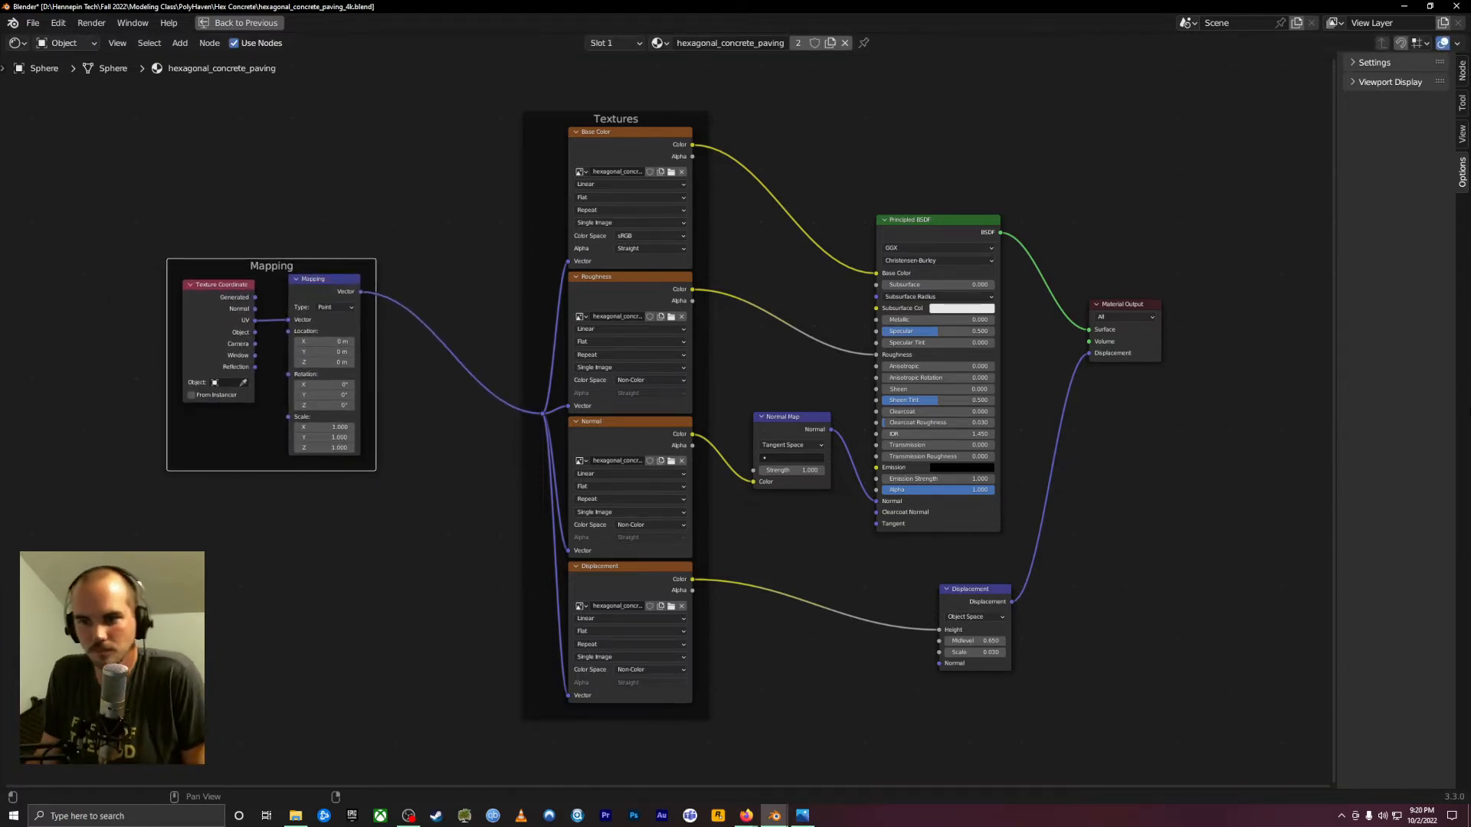
Check the full image name assigned to the Base Color texture node in the Textures frame
scroll(633, 184, "up", 6)
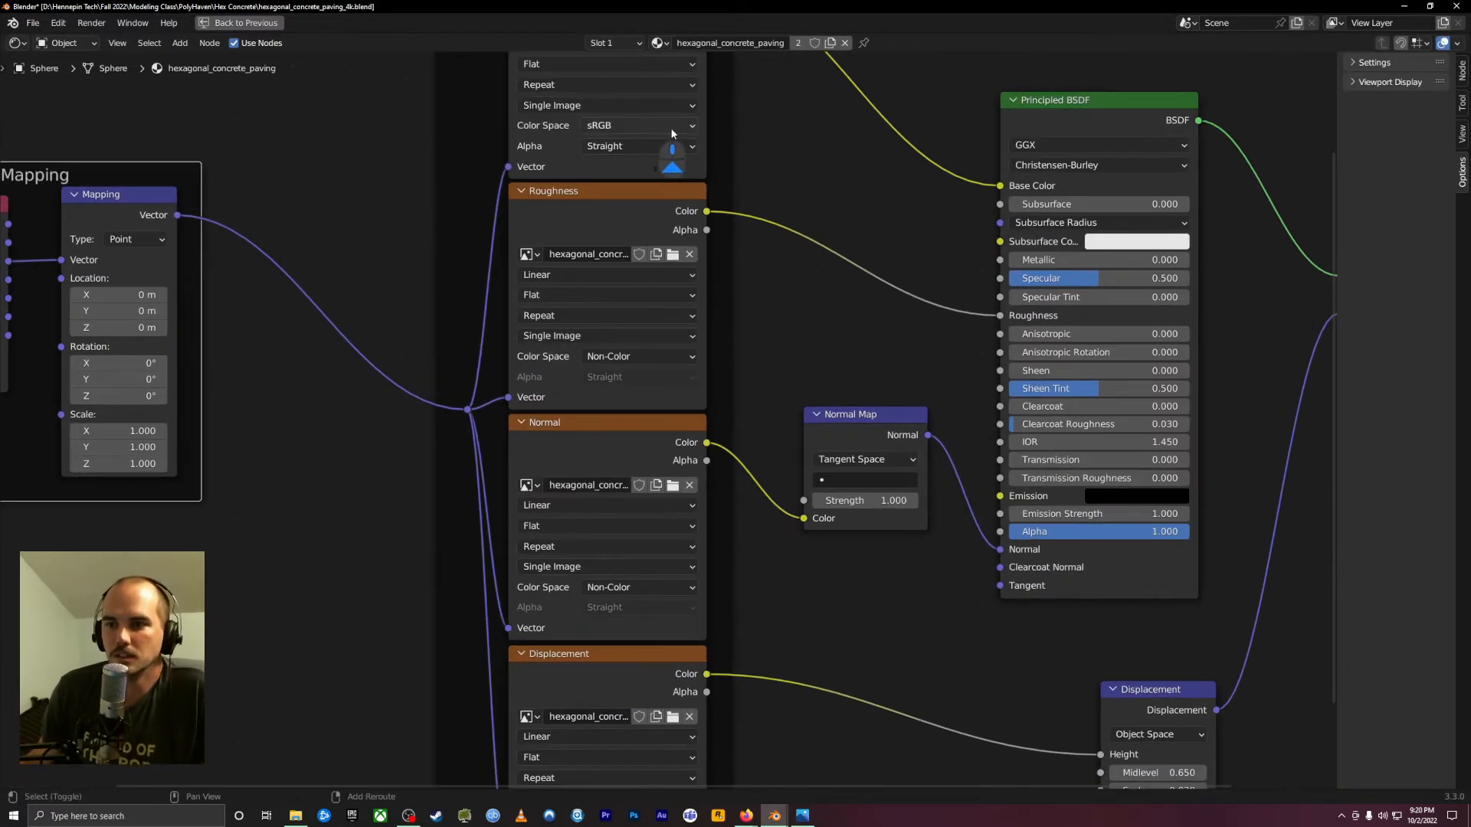
middle_click_drag(743, 126, 727, 353)
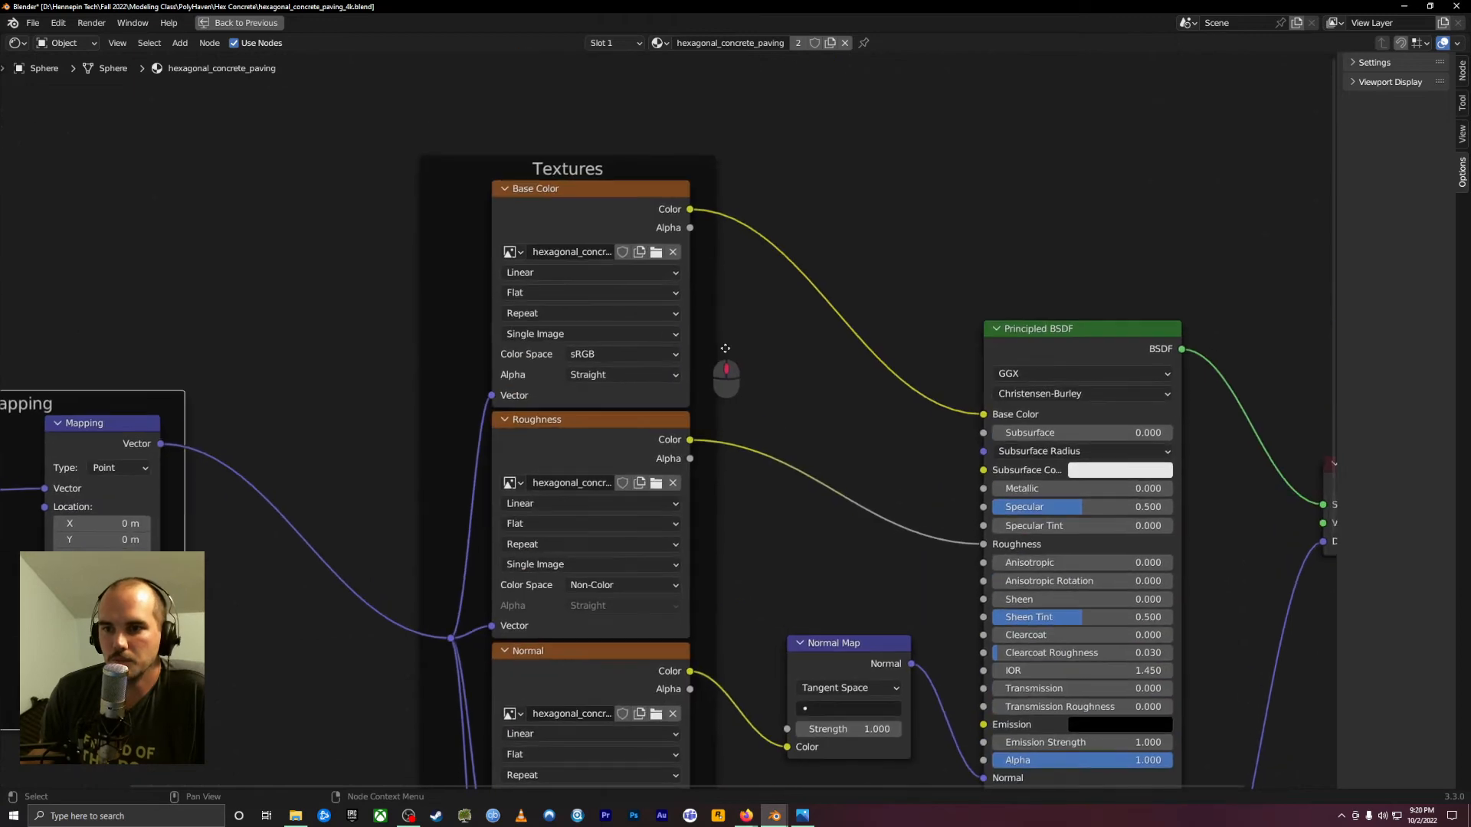
left_click(560, 189)
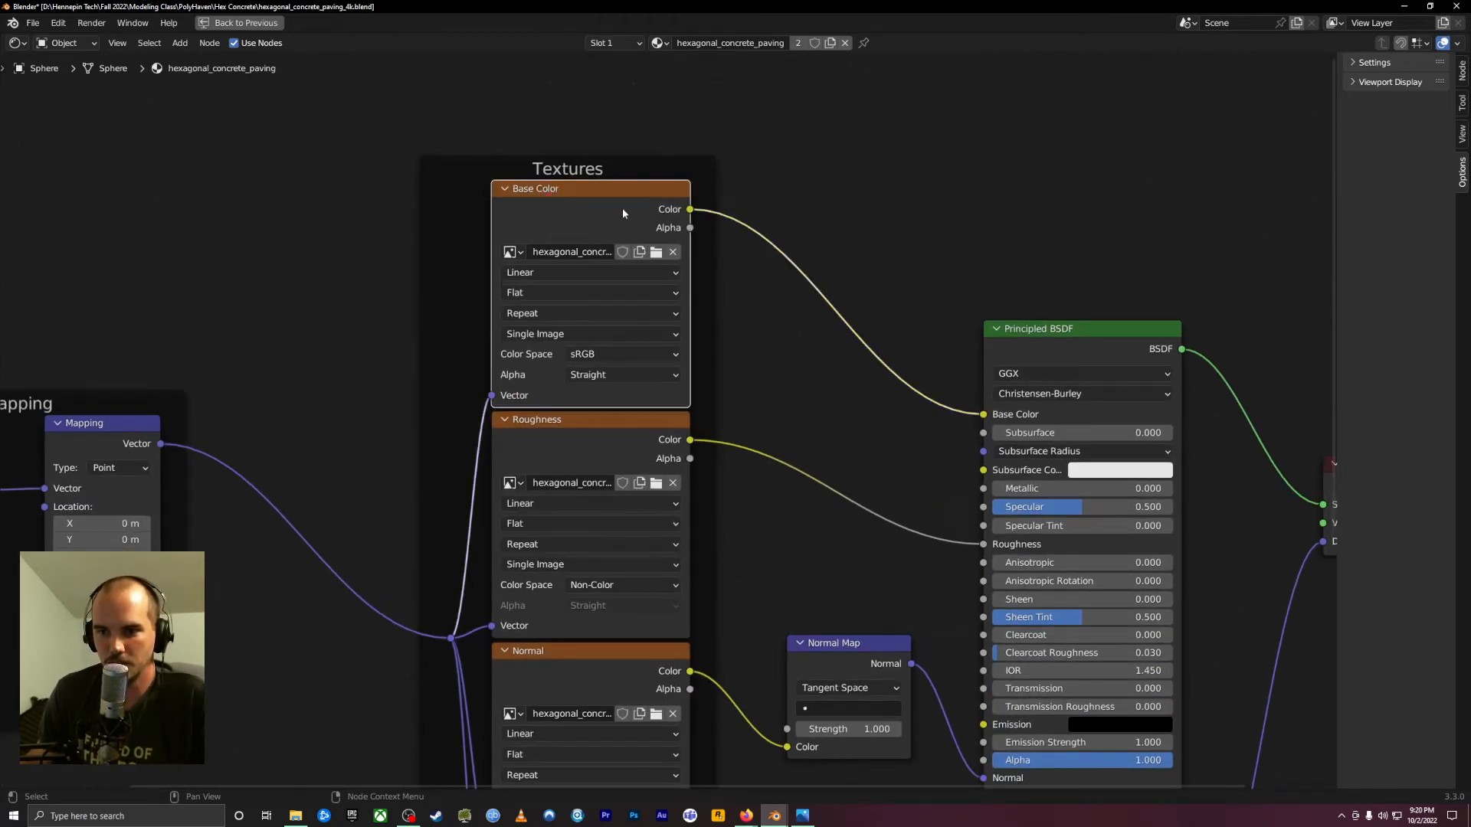
double_click(610, 254)
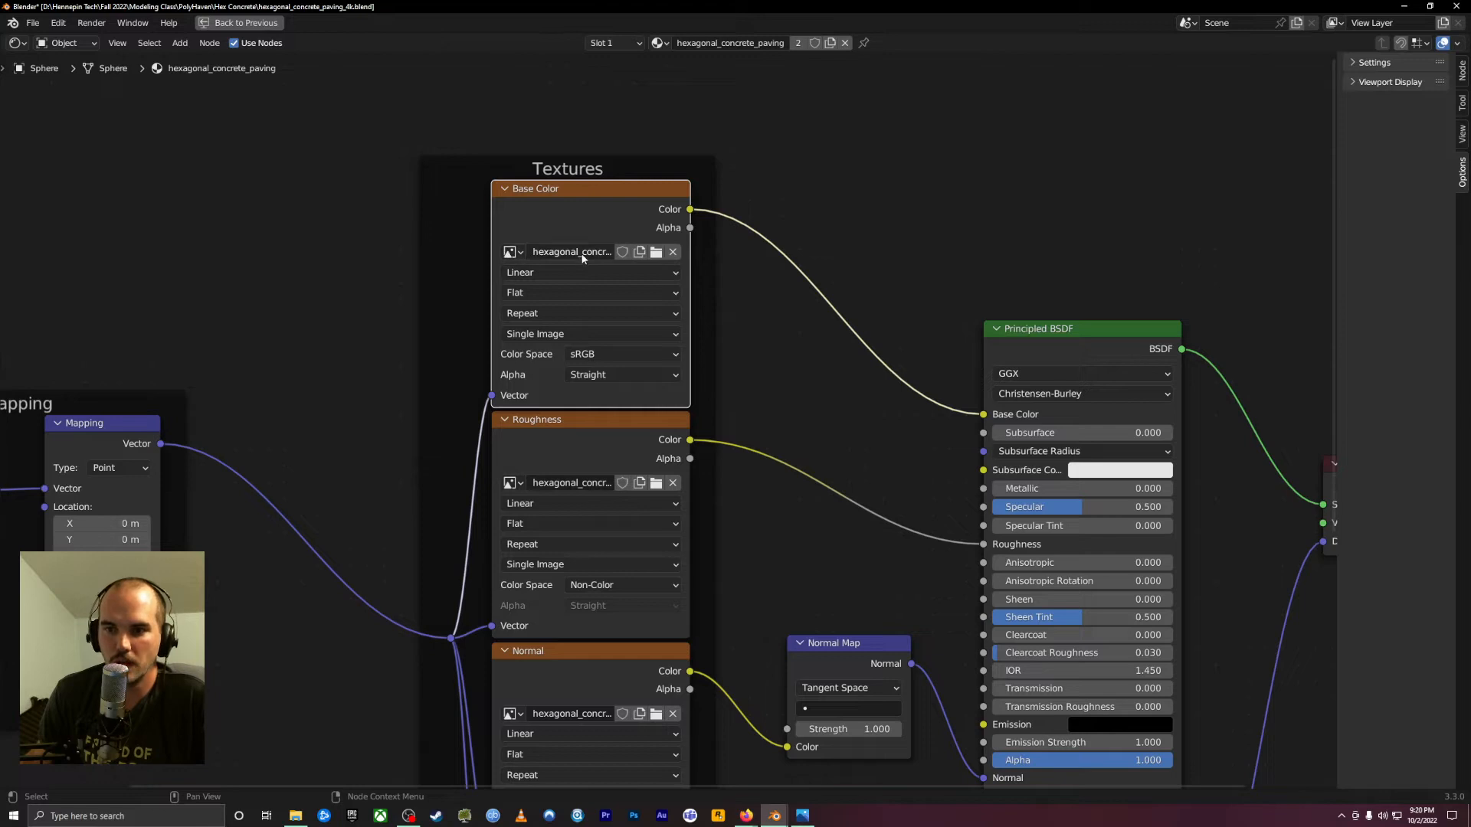
mouse_move(590, 253)
left_mouse_down()
mouse_move(484, 254)
mouse_move(598, 254)
left_mouse_up()
key("ctrl+a")
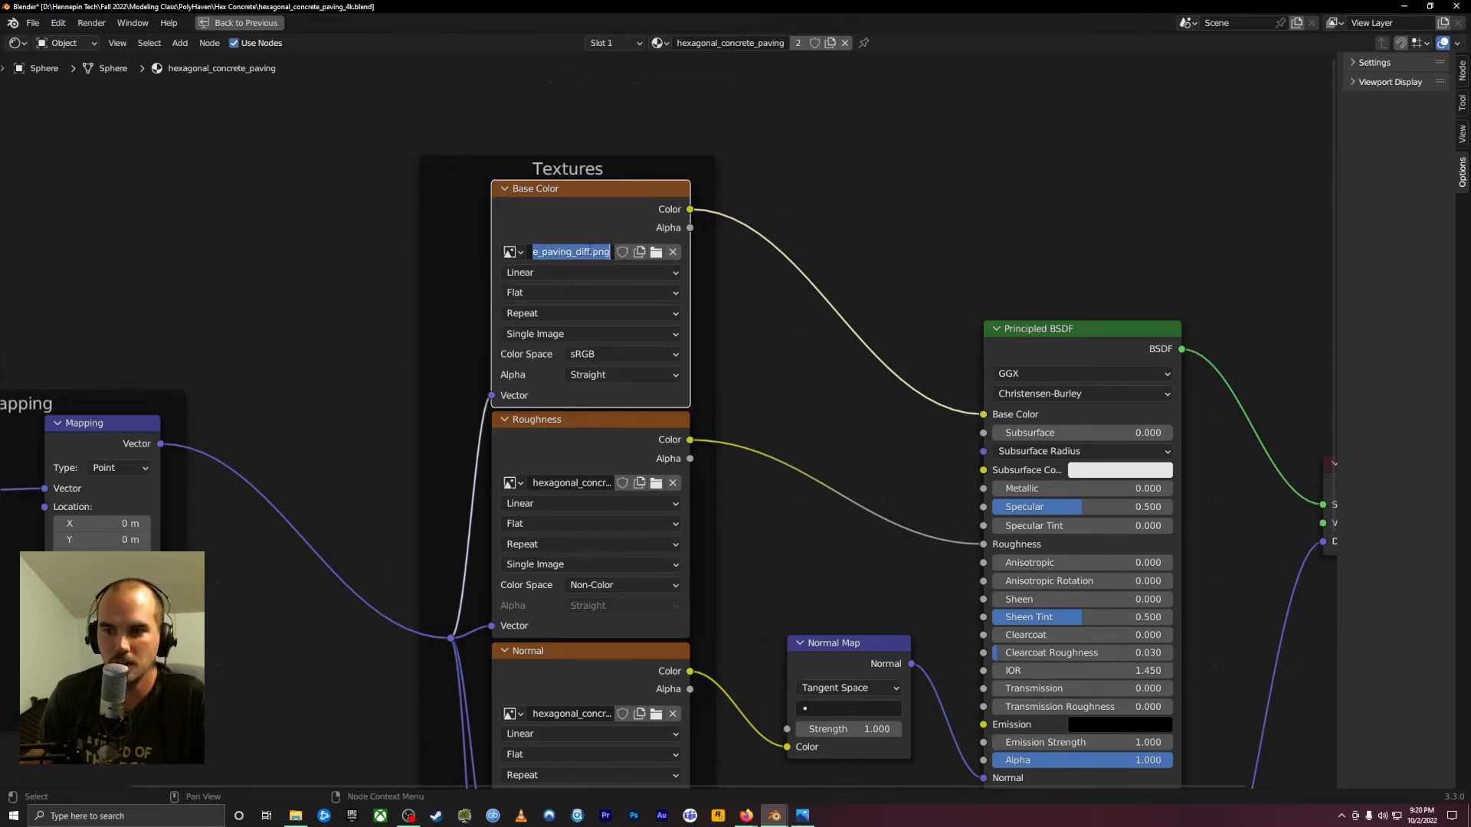
left_click(587, 253)
Check the full image name assigned to the Roughness texture node, leaving it unedited
left_click(589, 506)
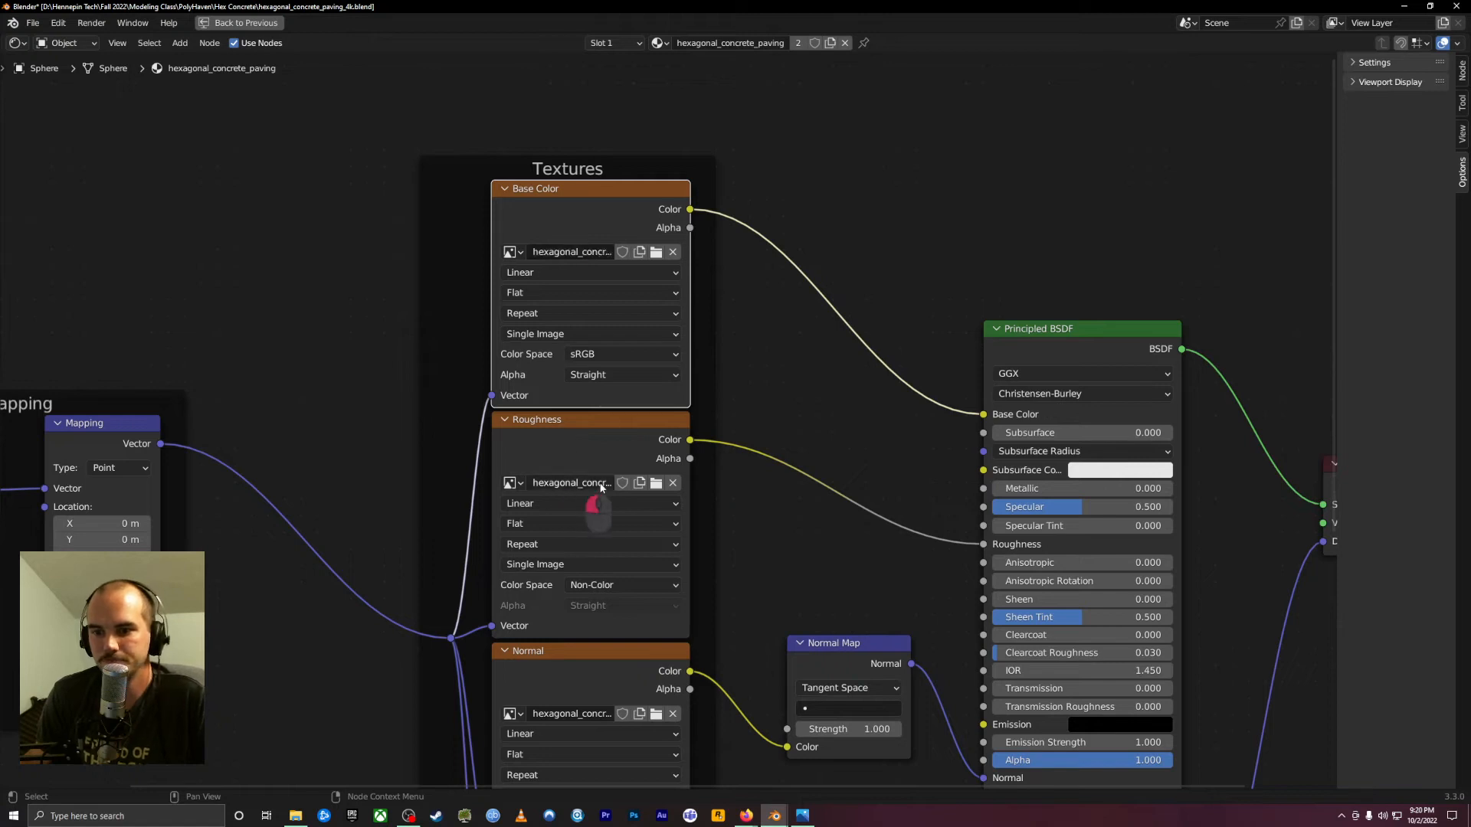
double_click(581, 484)
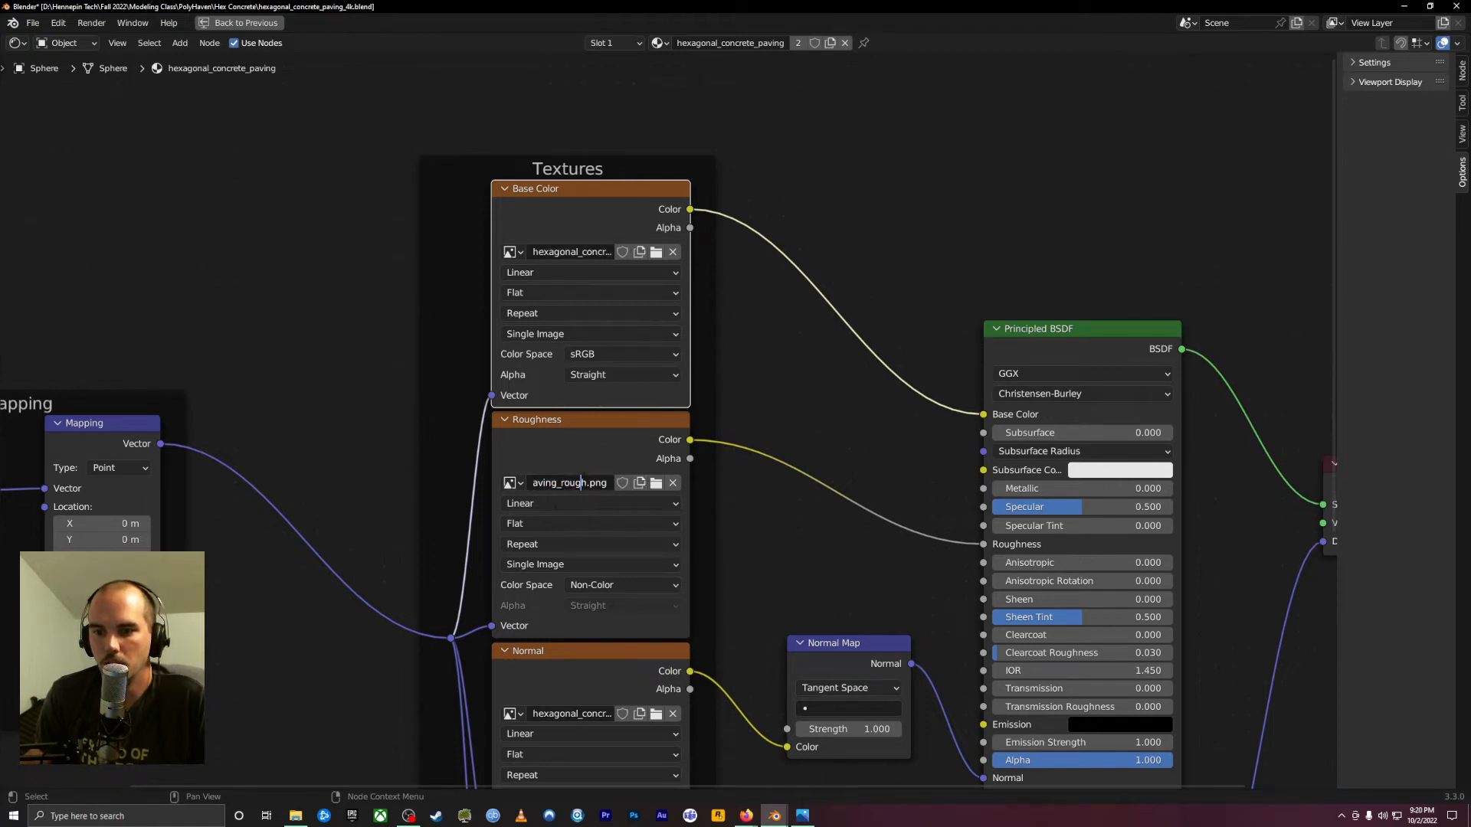
key("Return")
double_click(546, 489)
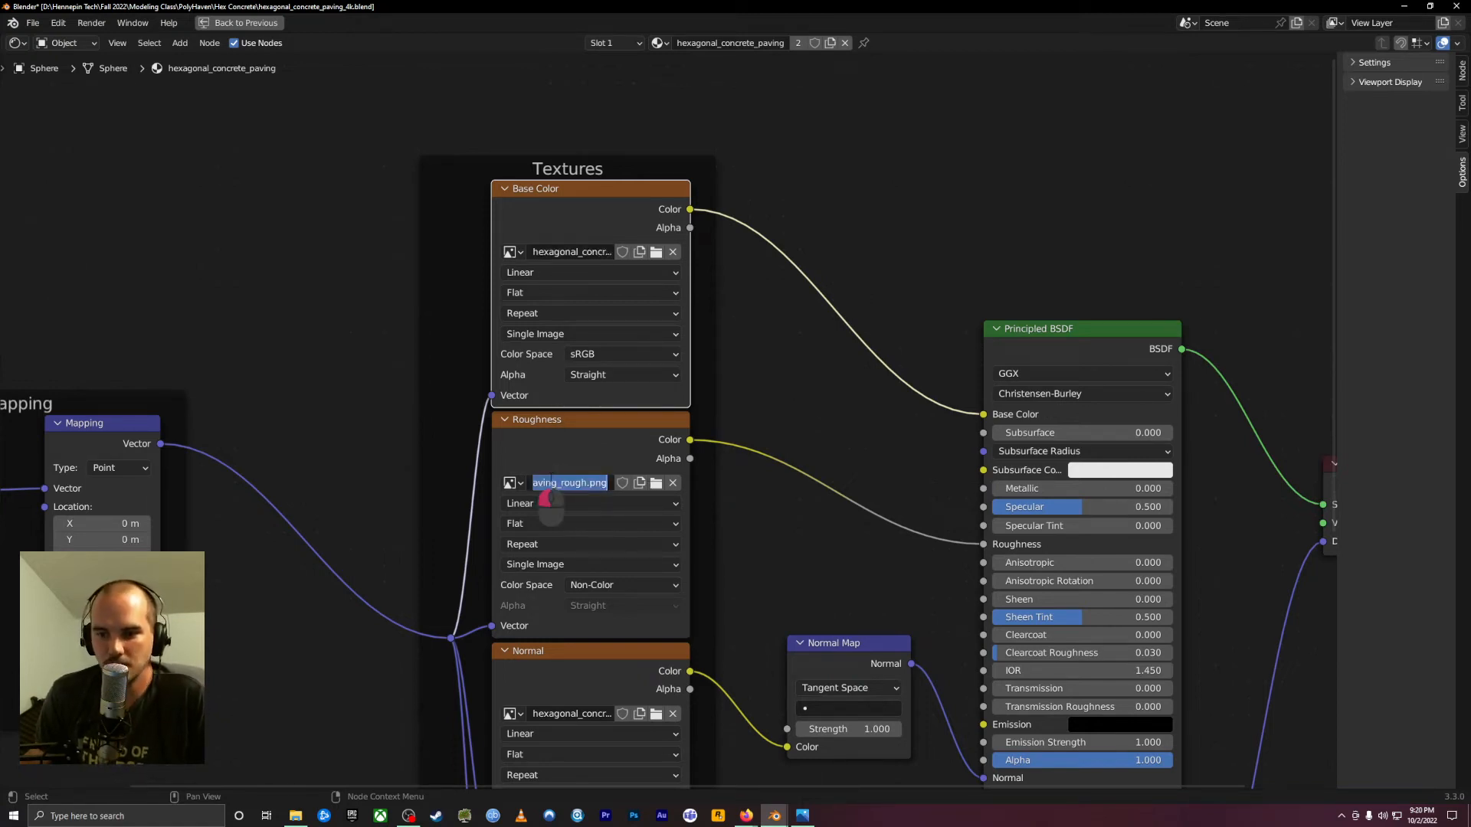
left_click(545, 484)
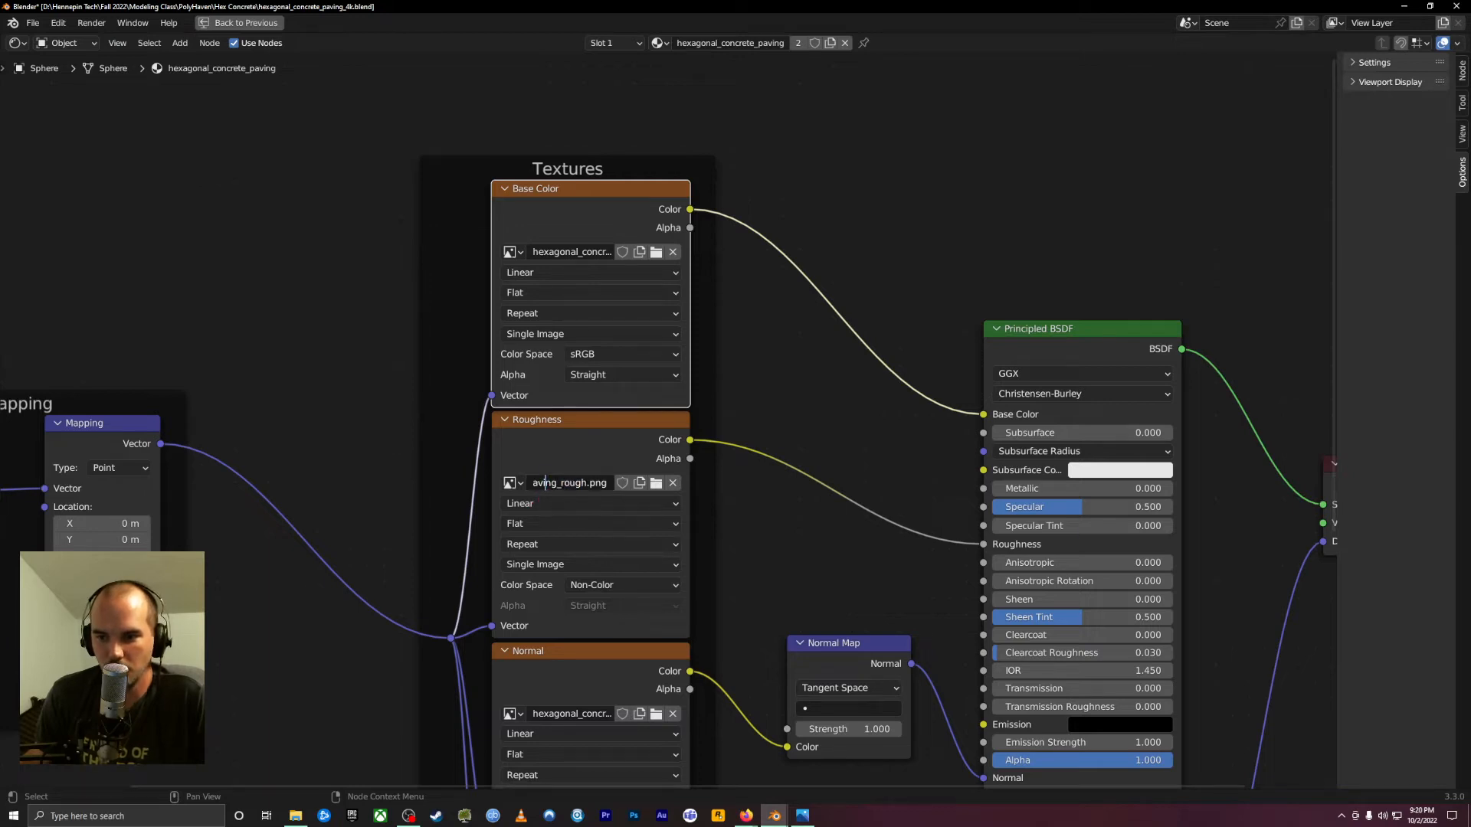
left_click(580, 484)
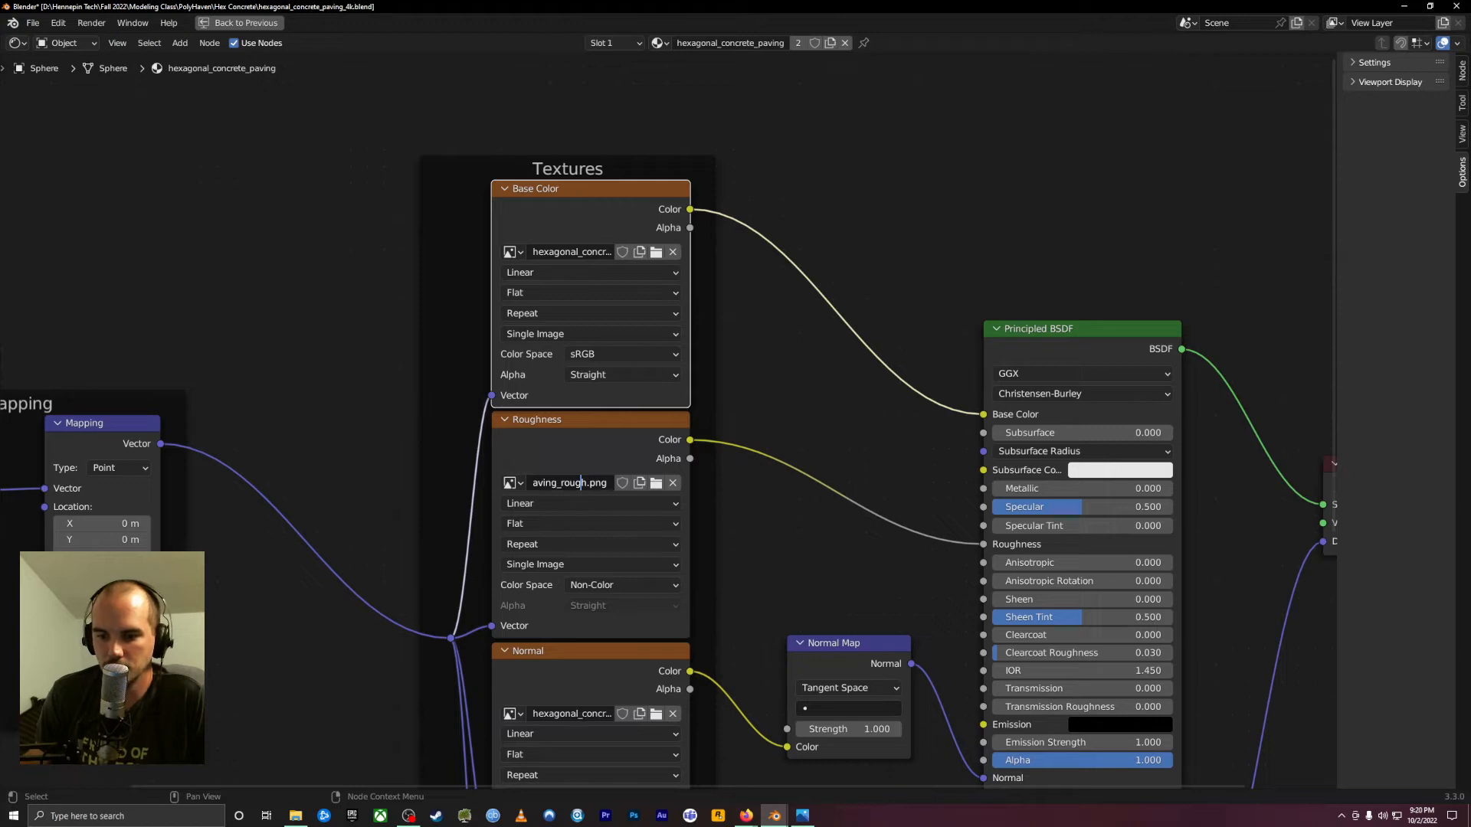
Check the image names assigned to the Normal and Displacement texture nodes without renaming them
left_click(571, 713)
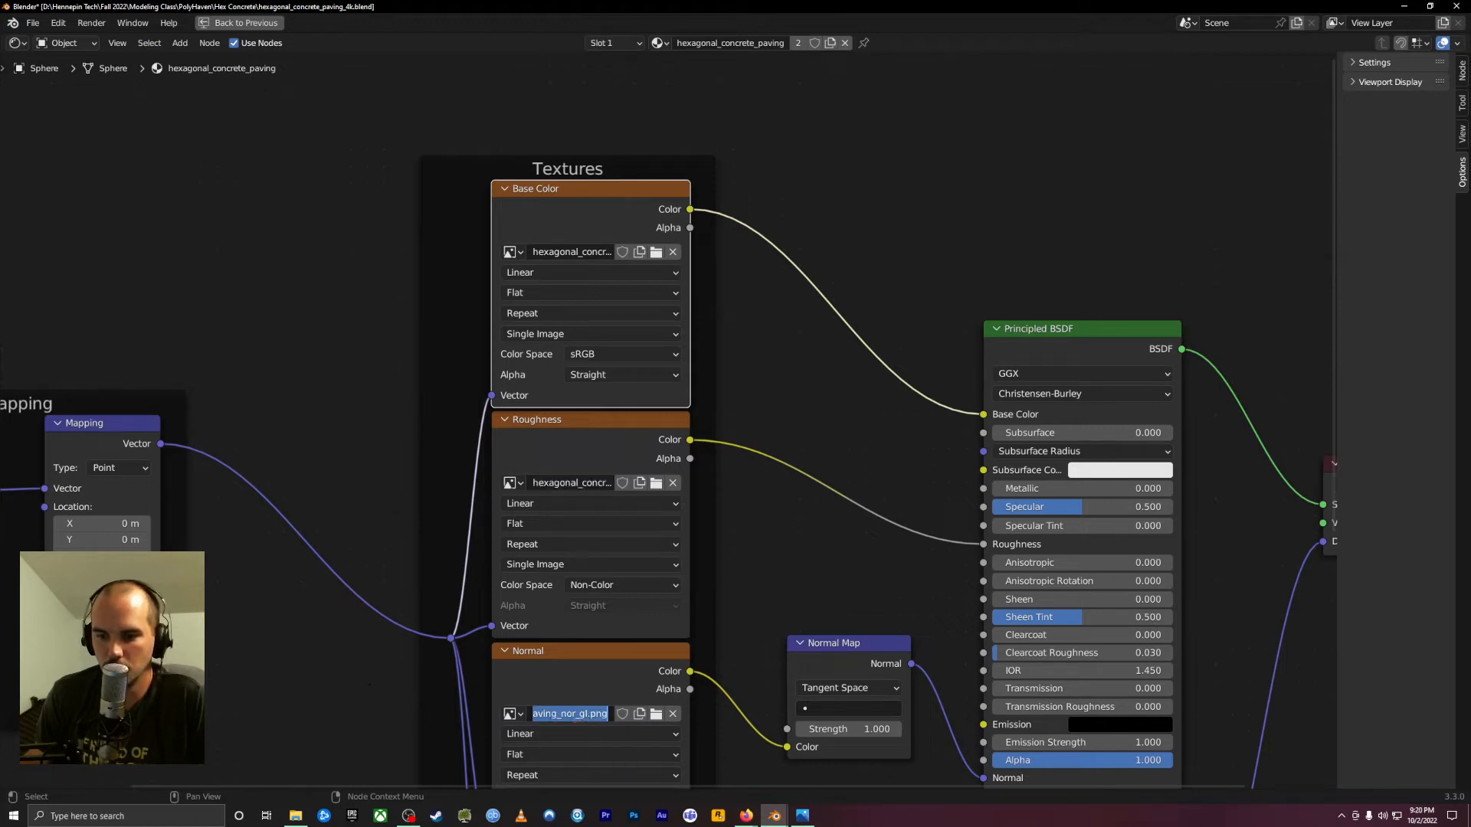
left_click_drag(580, 714, 501, 717)
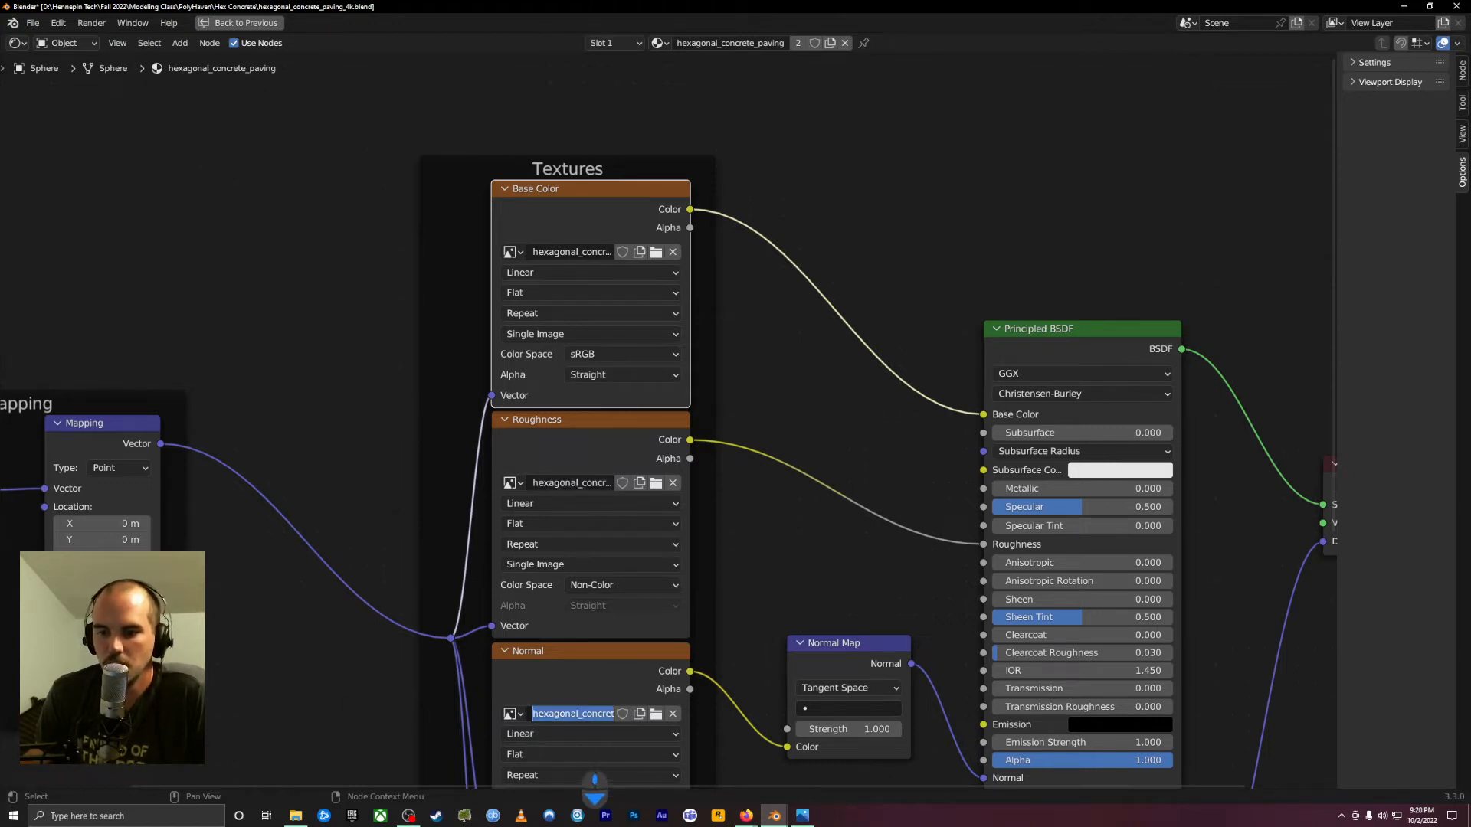
scroll(724, 723, "down", 2)
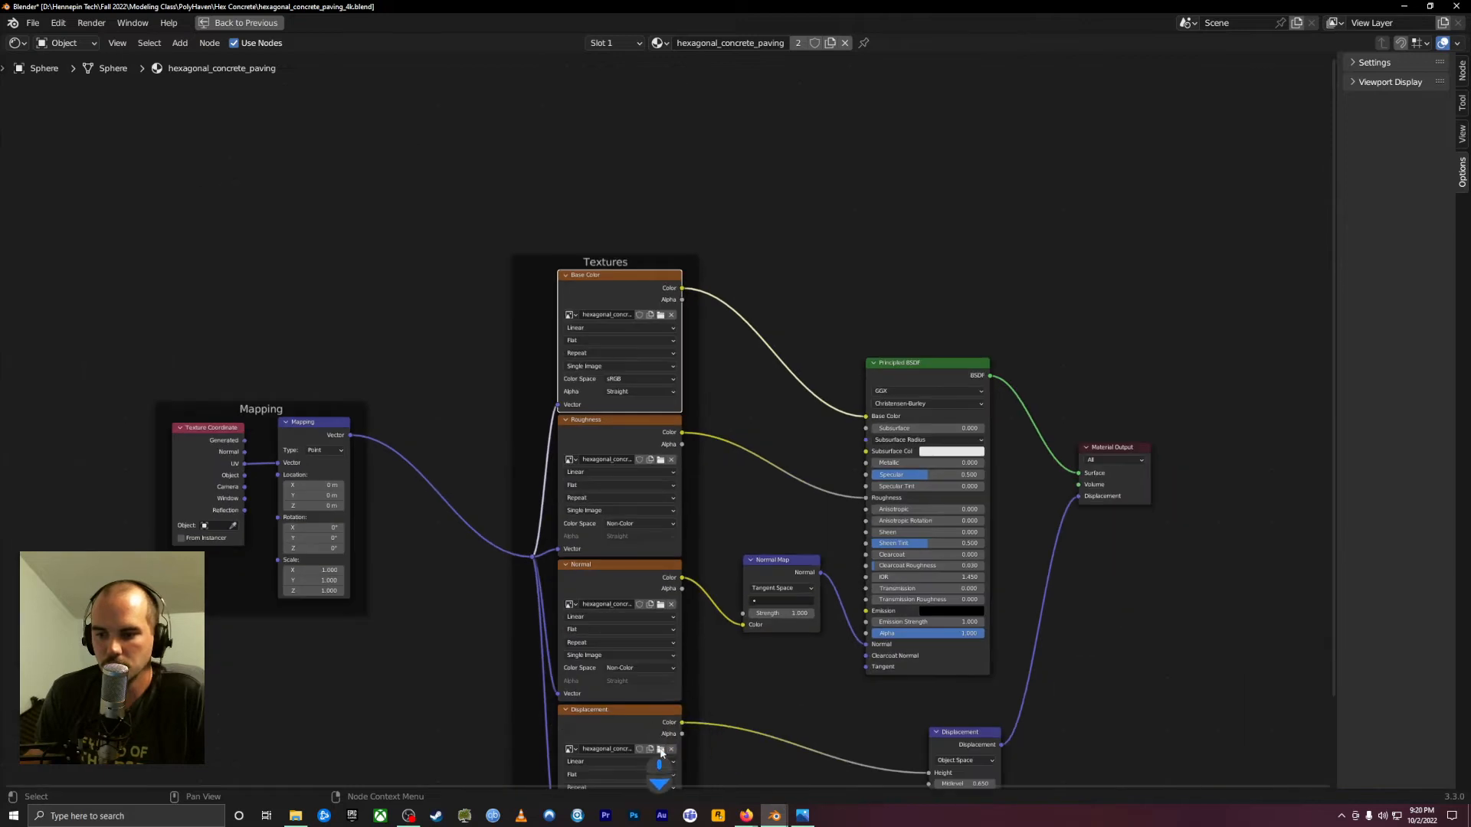
middle_click_drag(775, 722, 696, 491)
scroll(490, 540, "up", 3)
left_click(491, 536)
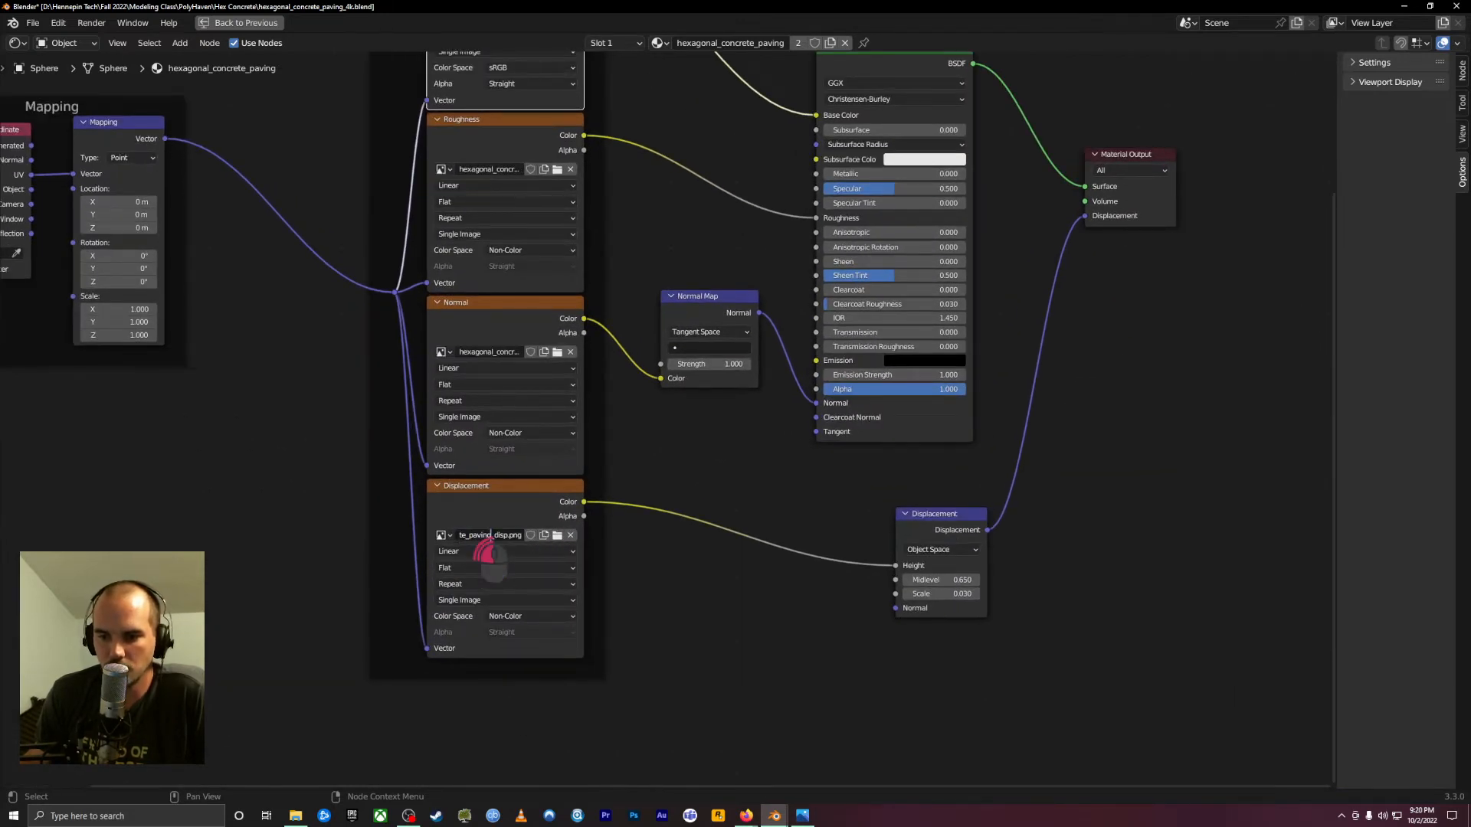
key("Escape")
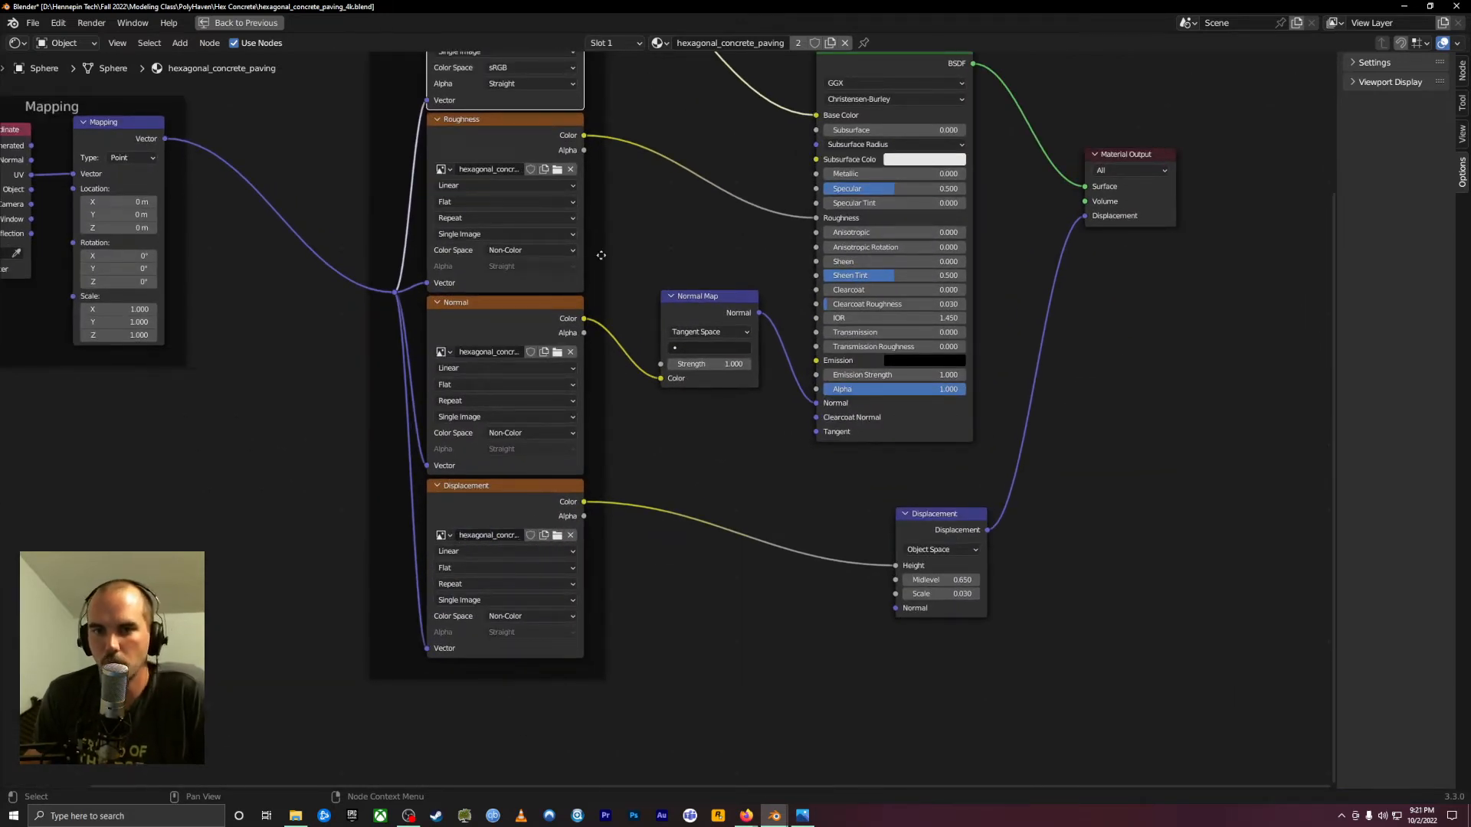
Restore the full Shading layout from the maximized node editor and show the whole sphere in the 3D viewport
key("ctrl+space")
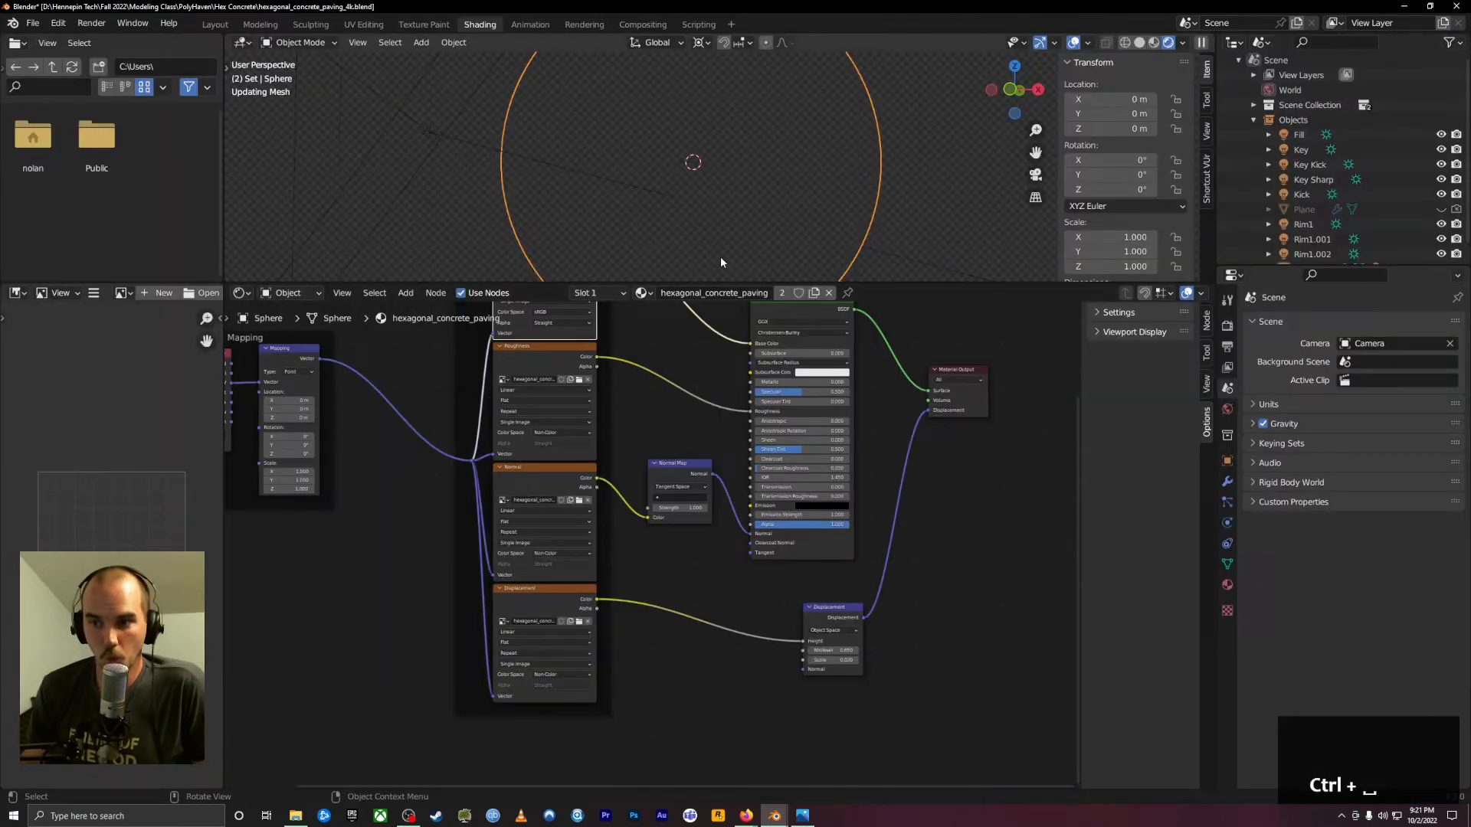
scroll(694, 211, "down", 5)
middle_click_drag(694, 212, 742, 193)
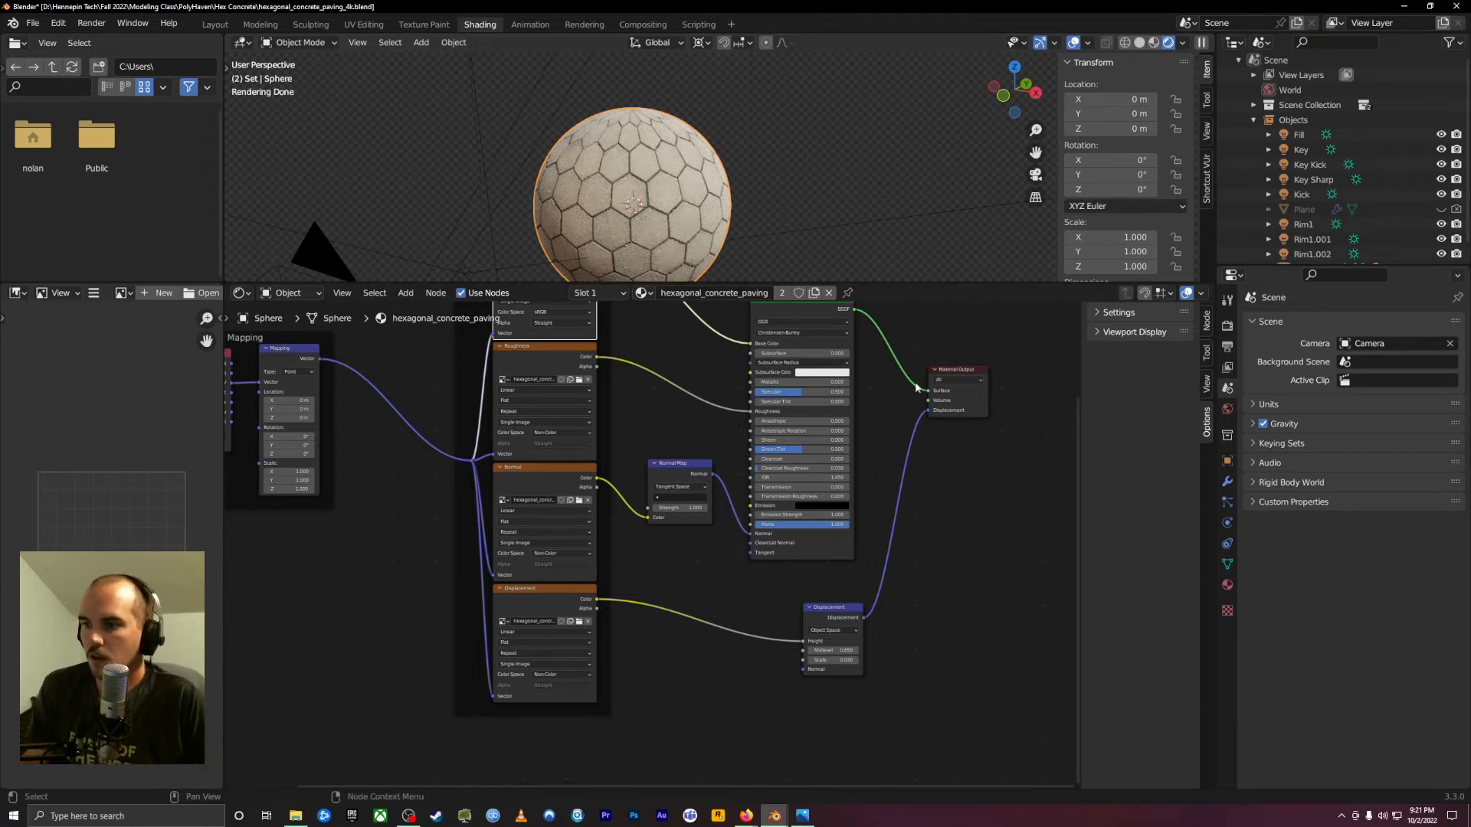
scroll(693, 188, "down", 3)
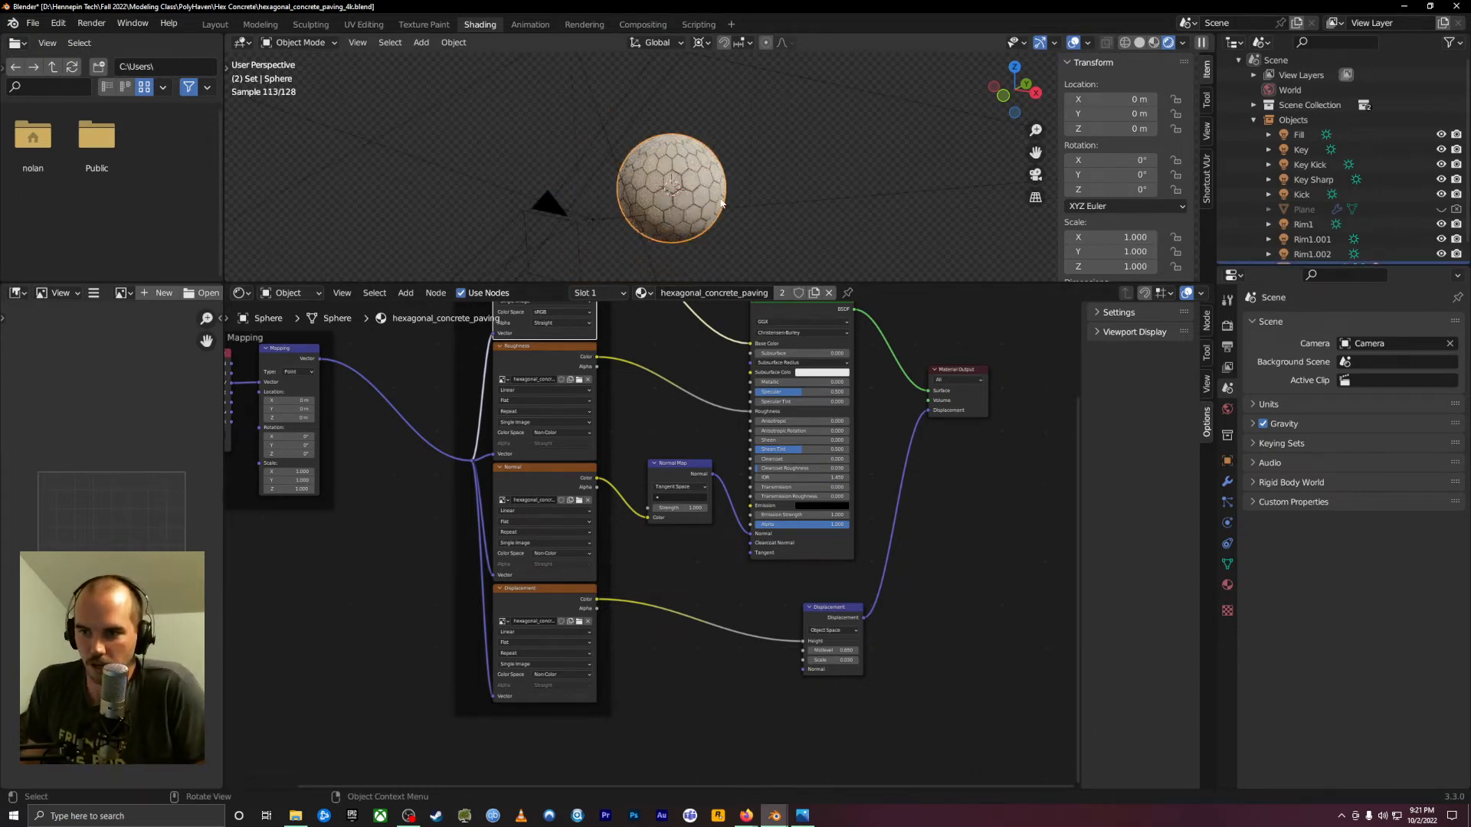
scroll(697, 194, "down", 1)
Delete the sphere and undo the deletion
key("Delete")
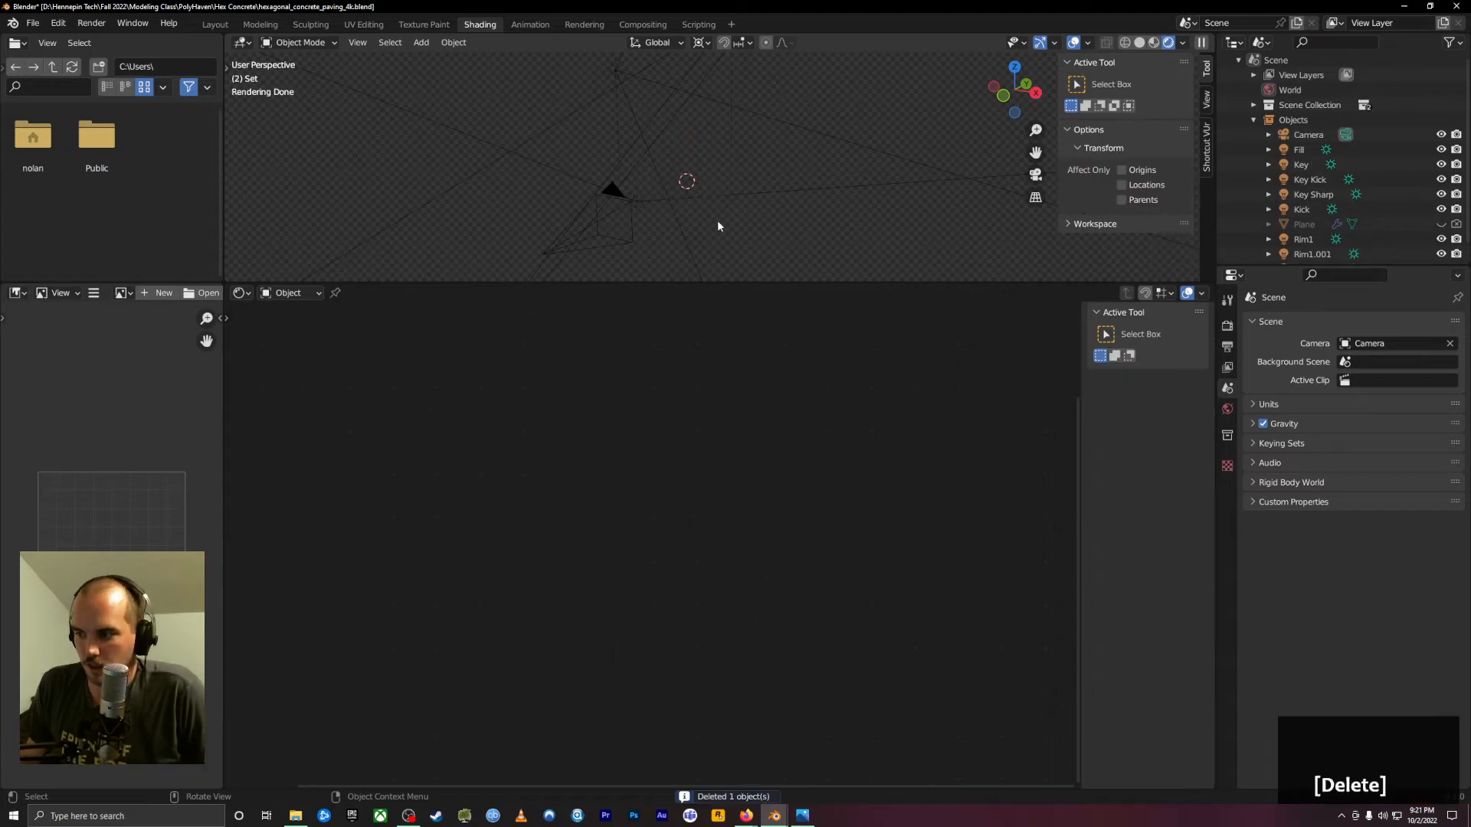
key("ctrl+z")
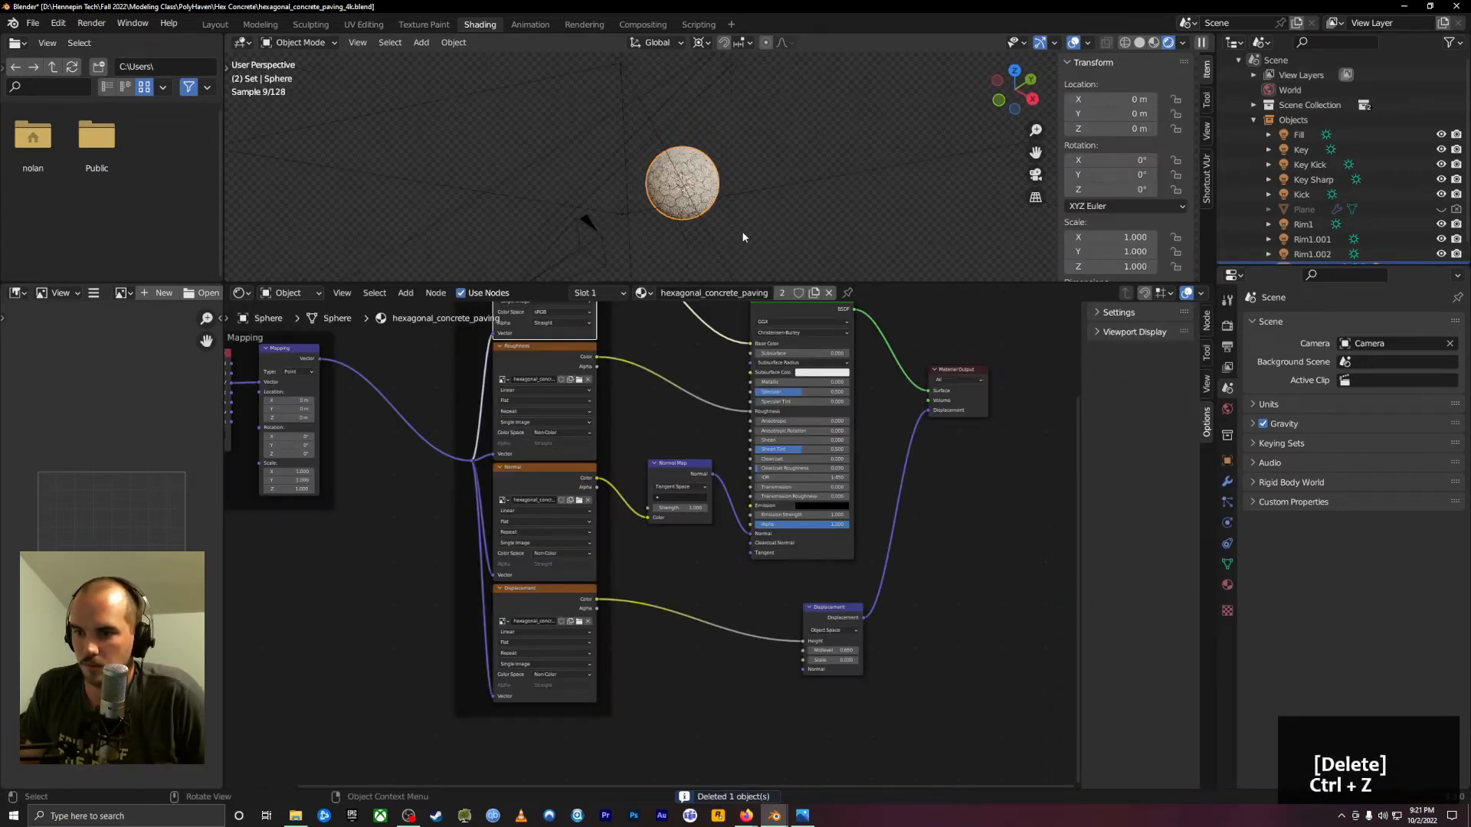
Add a plane, scale it to about 3.12, and lower it along Z to about -0.81 m beneath the sphere
key("shift+a")
mouse_move(745, 230)
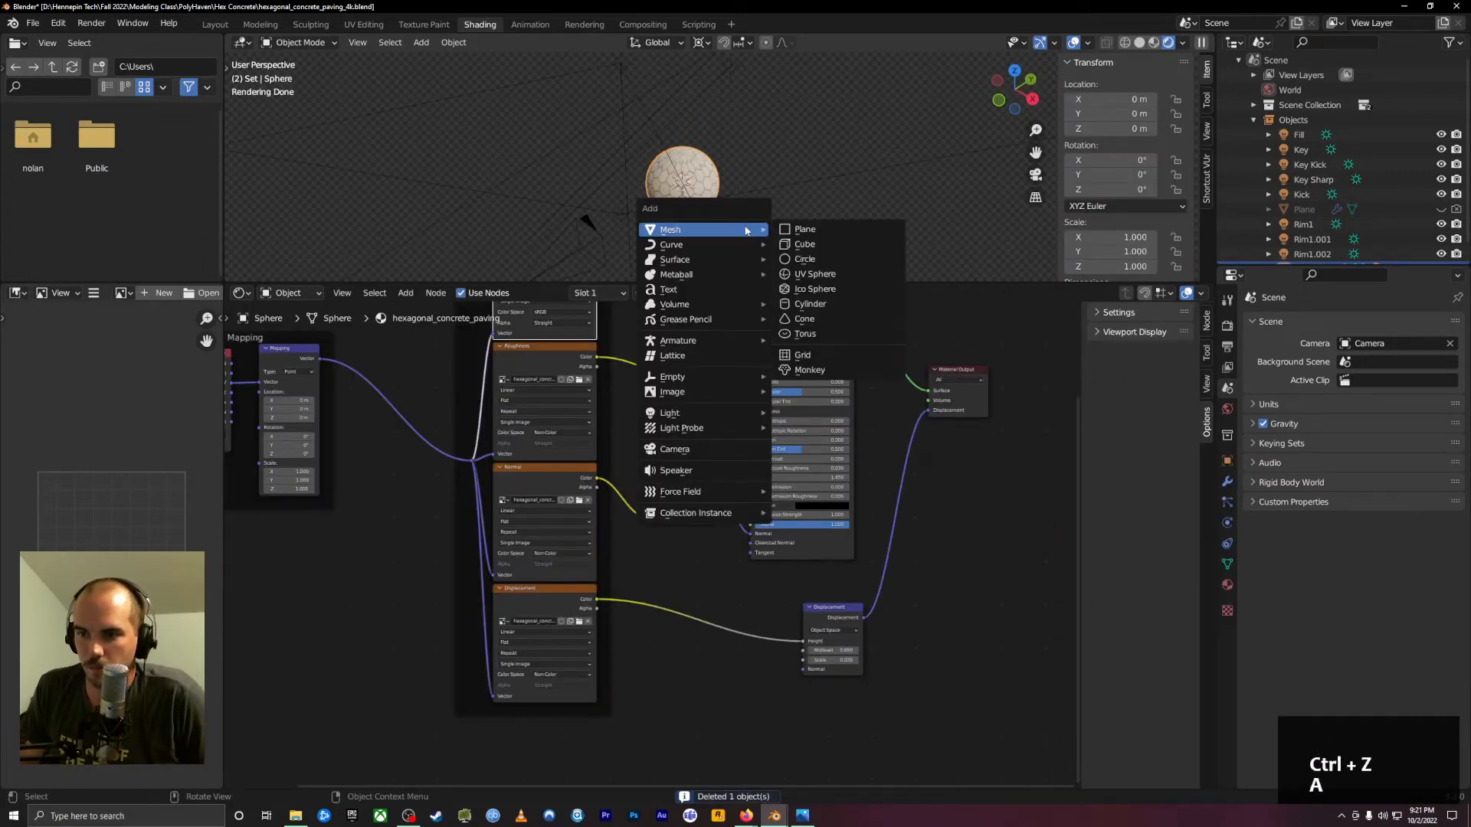
left_click(839, 229)
key("s")
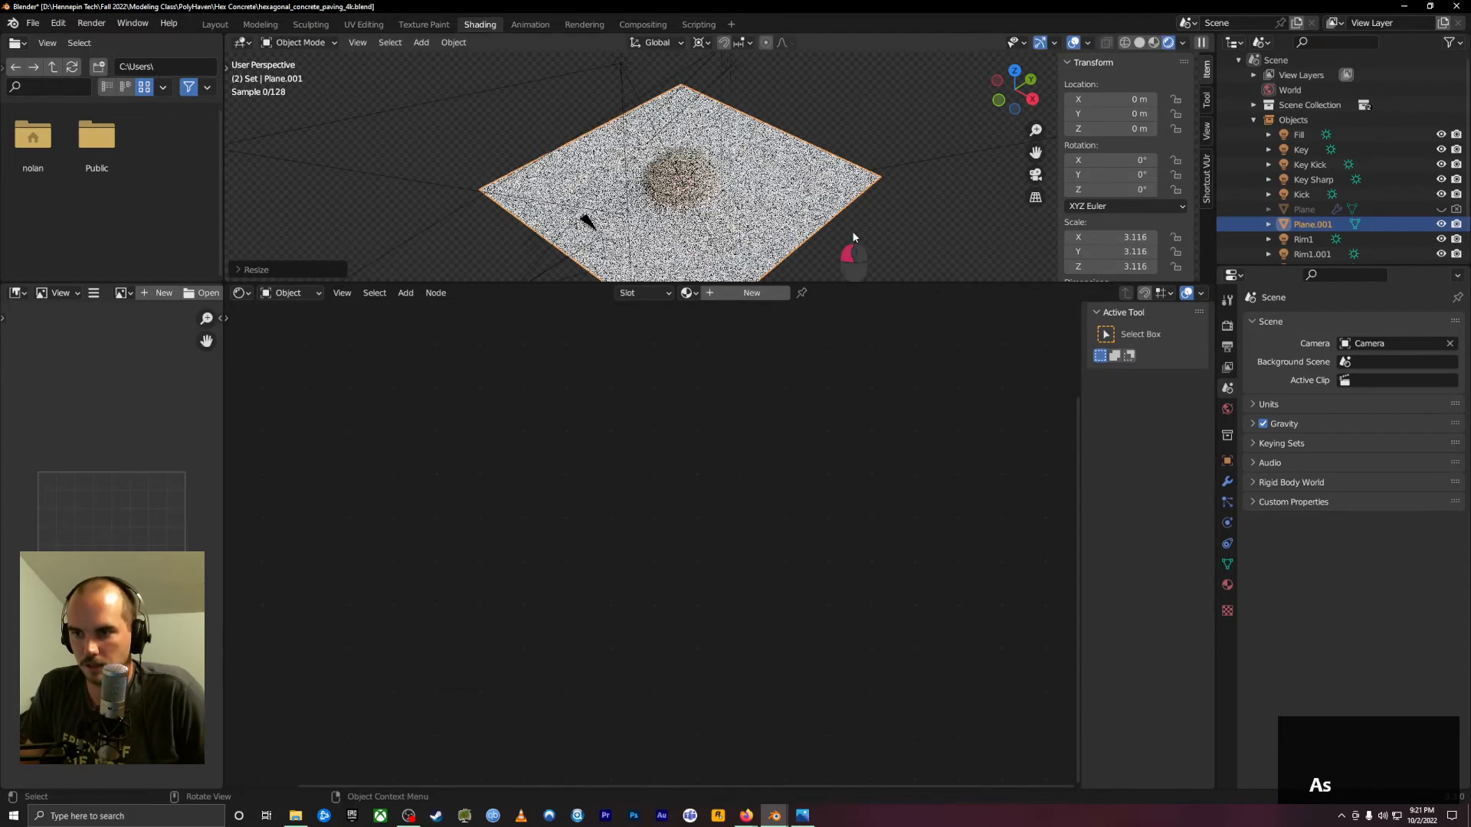
left_click(829, 227)
key("g")
key("z")
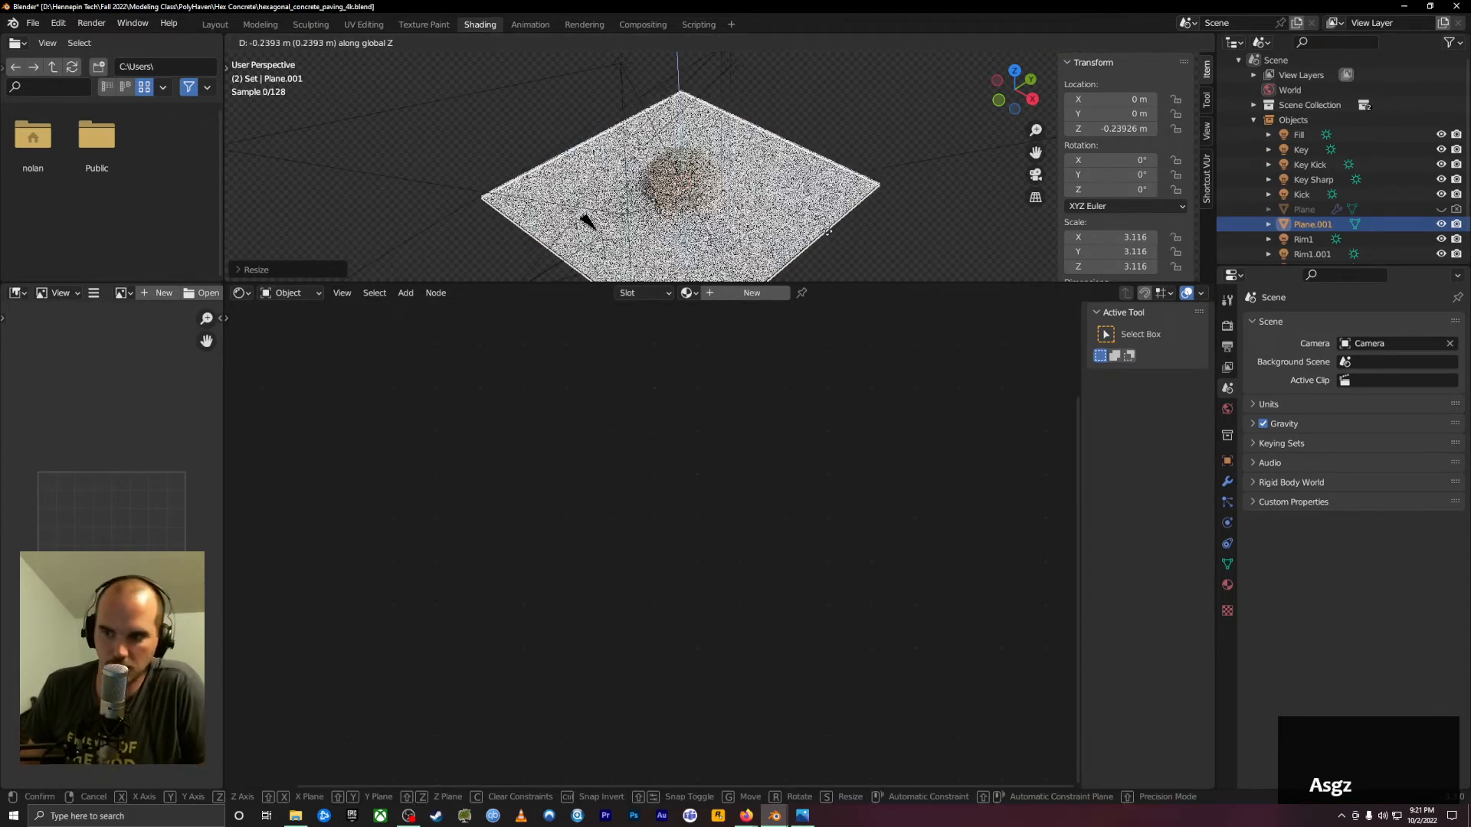
left_click(719, 303)
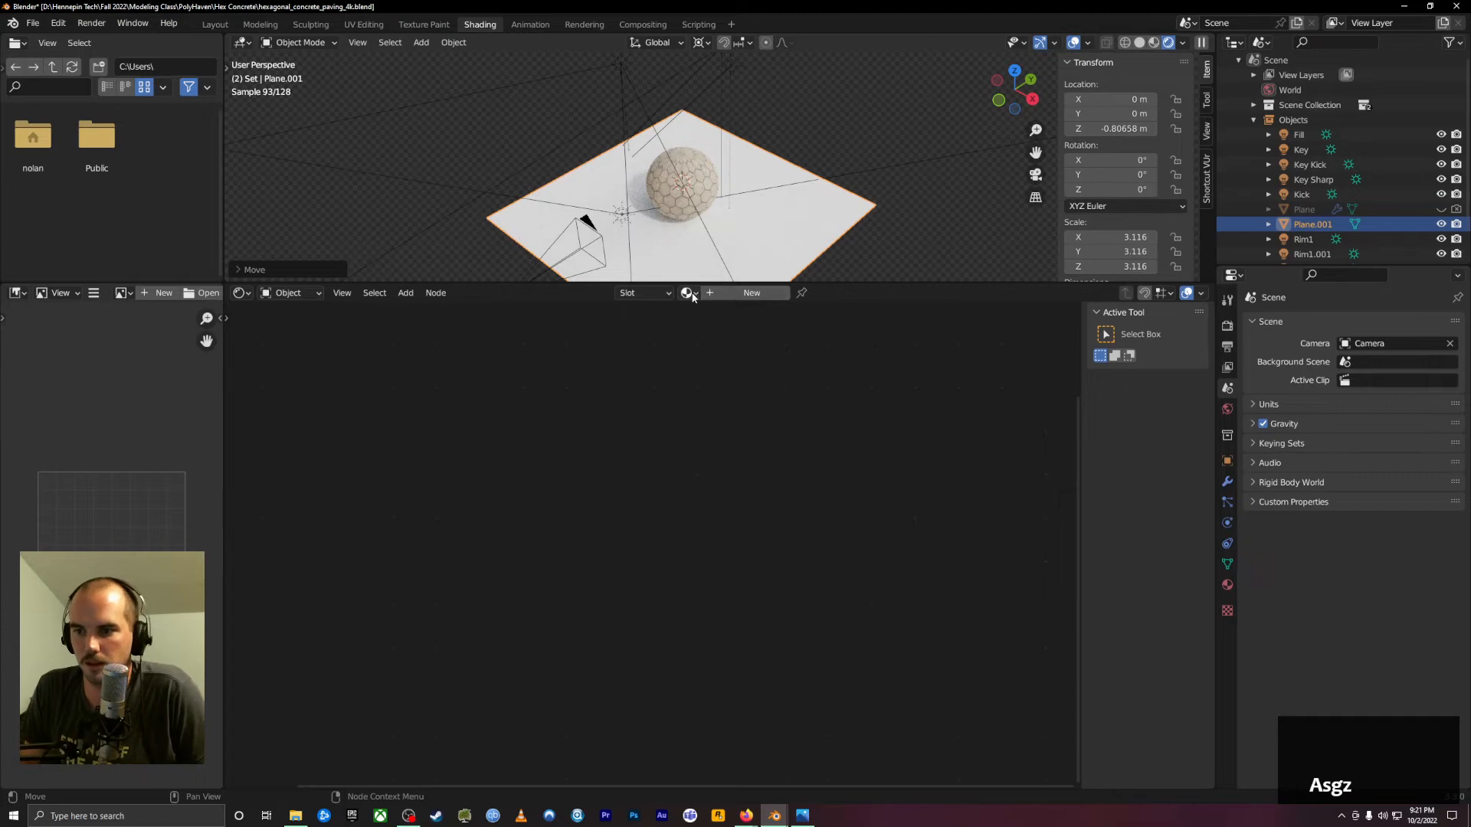
Assign the existing hexagonal_concrete_paving material to the new plane and delete the sphere above it
left_click(688, 292)
left_click(726, 315)
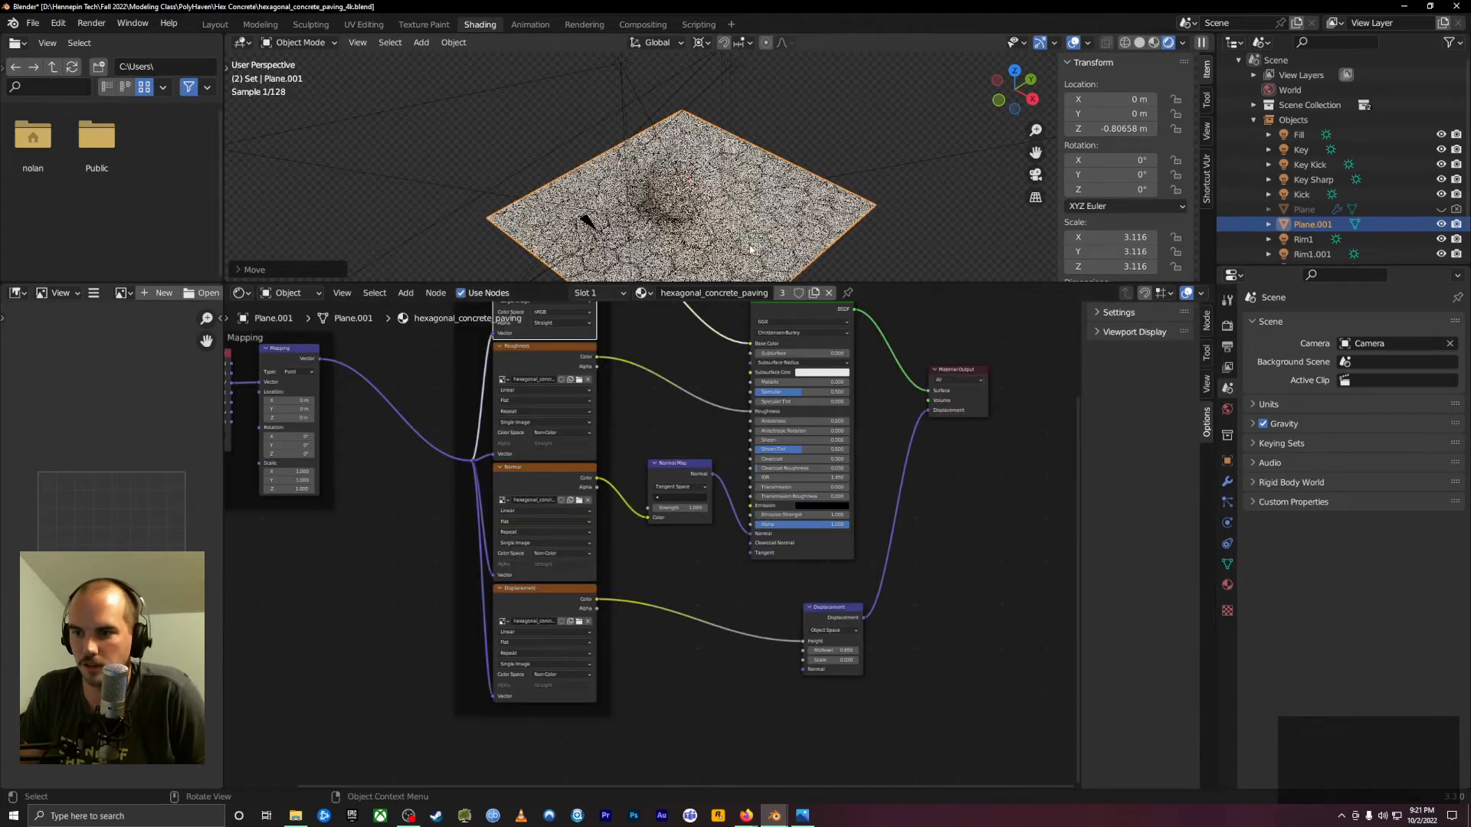
left_click(687, 172)
key("Delete")
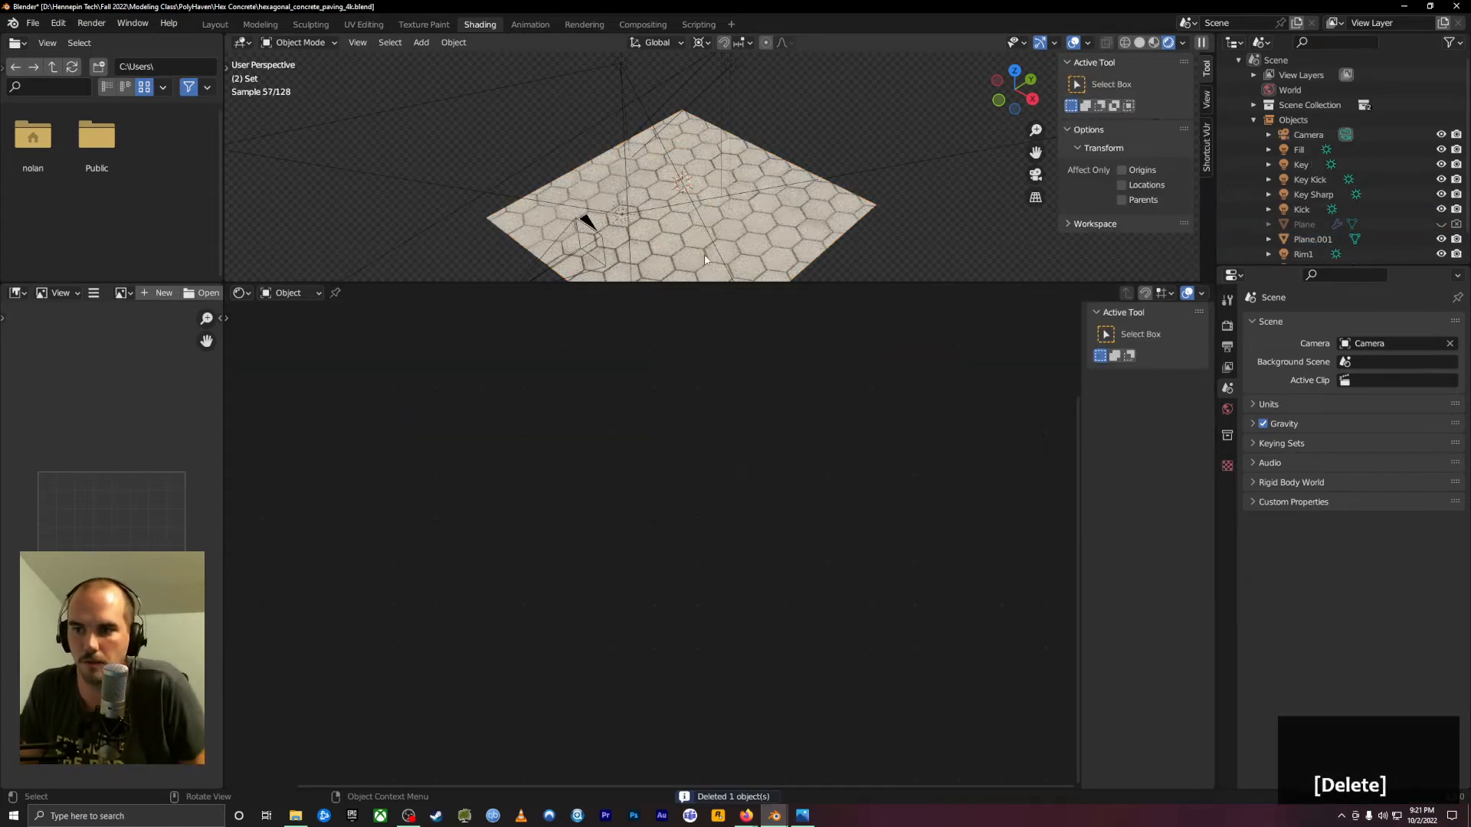
Examine the plane's hexagonal concrete paving surface close up from a low angle in the rendered viewport
middle_click_drag(705, 260, 622, 61)
scroll(683, 231, "up", 8)
middle_click_drag(692, 230, 550, 180)
scroll(660, 213, "down", 3)
scroll(672, 211, "up", 4)
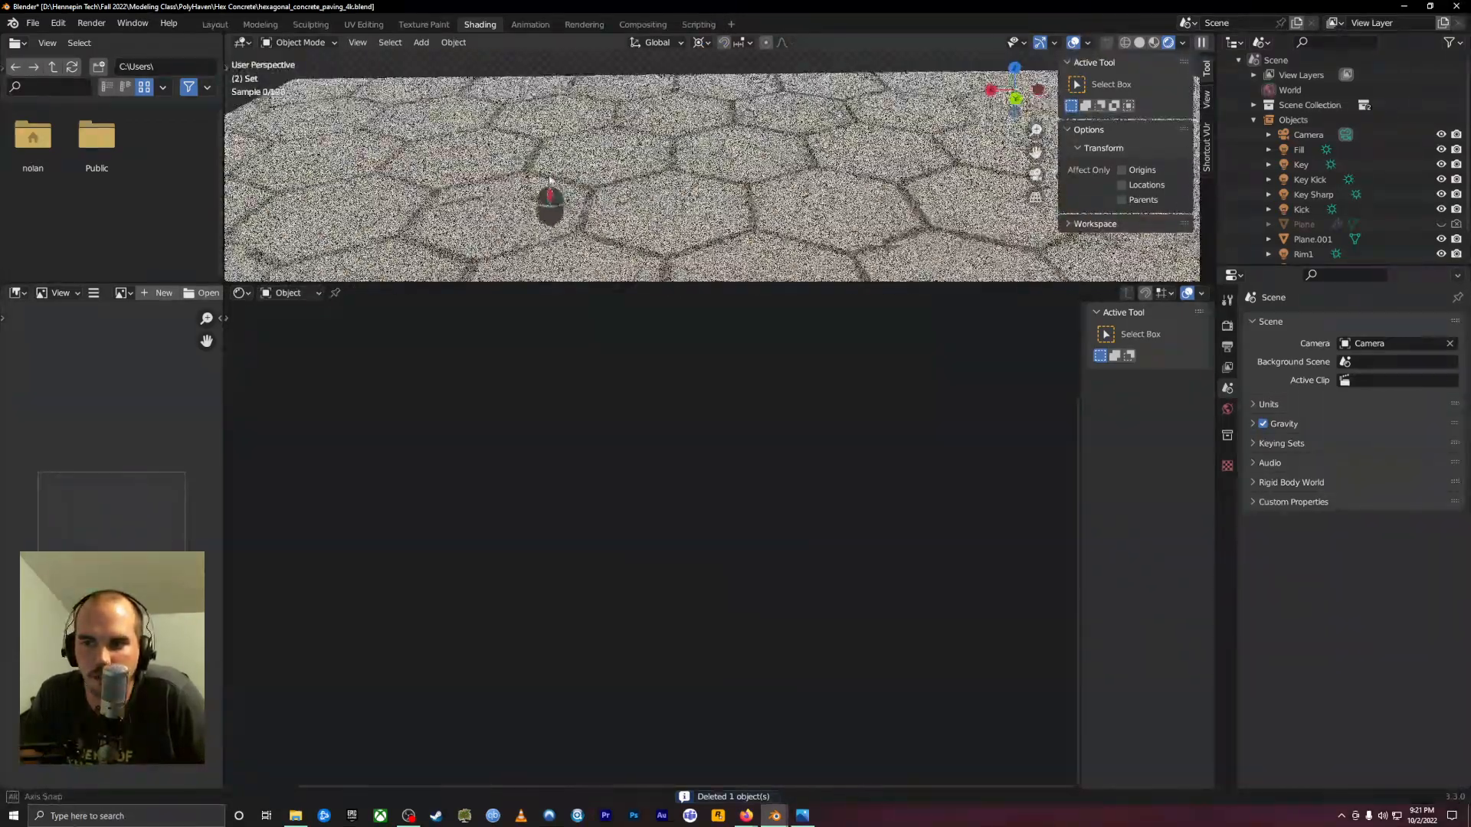
middle_click_drag(781, 213, 652, 242, "shift")
scroll(652, 243, "up", 3)
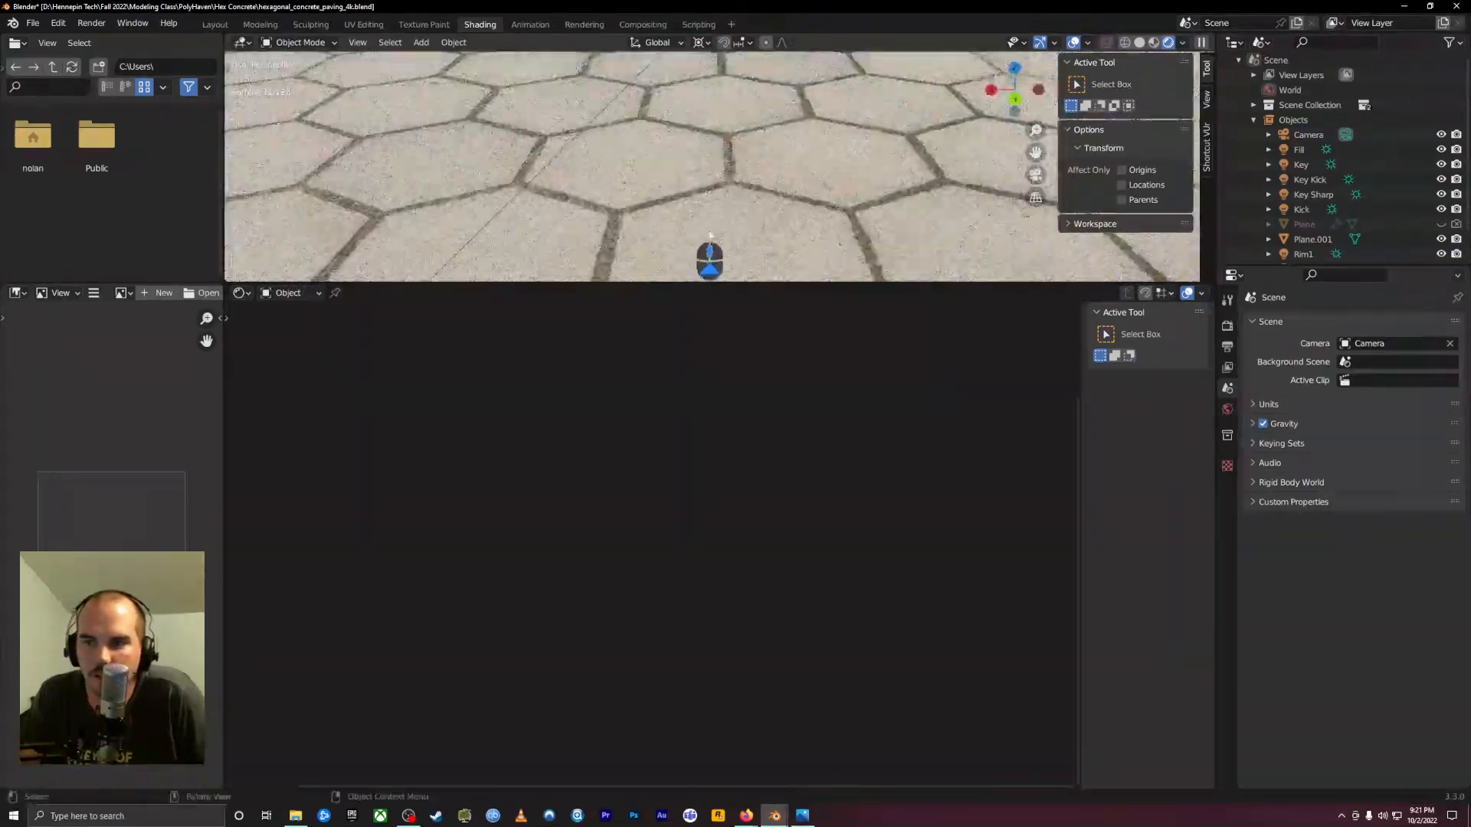
Disconnect the roughness, normal and displacement links in the hexagonal_concrete_paving node tree, keeping only the base color texture connected to the shader
key("ctrl+space")
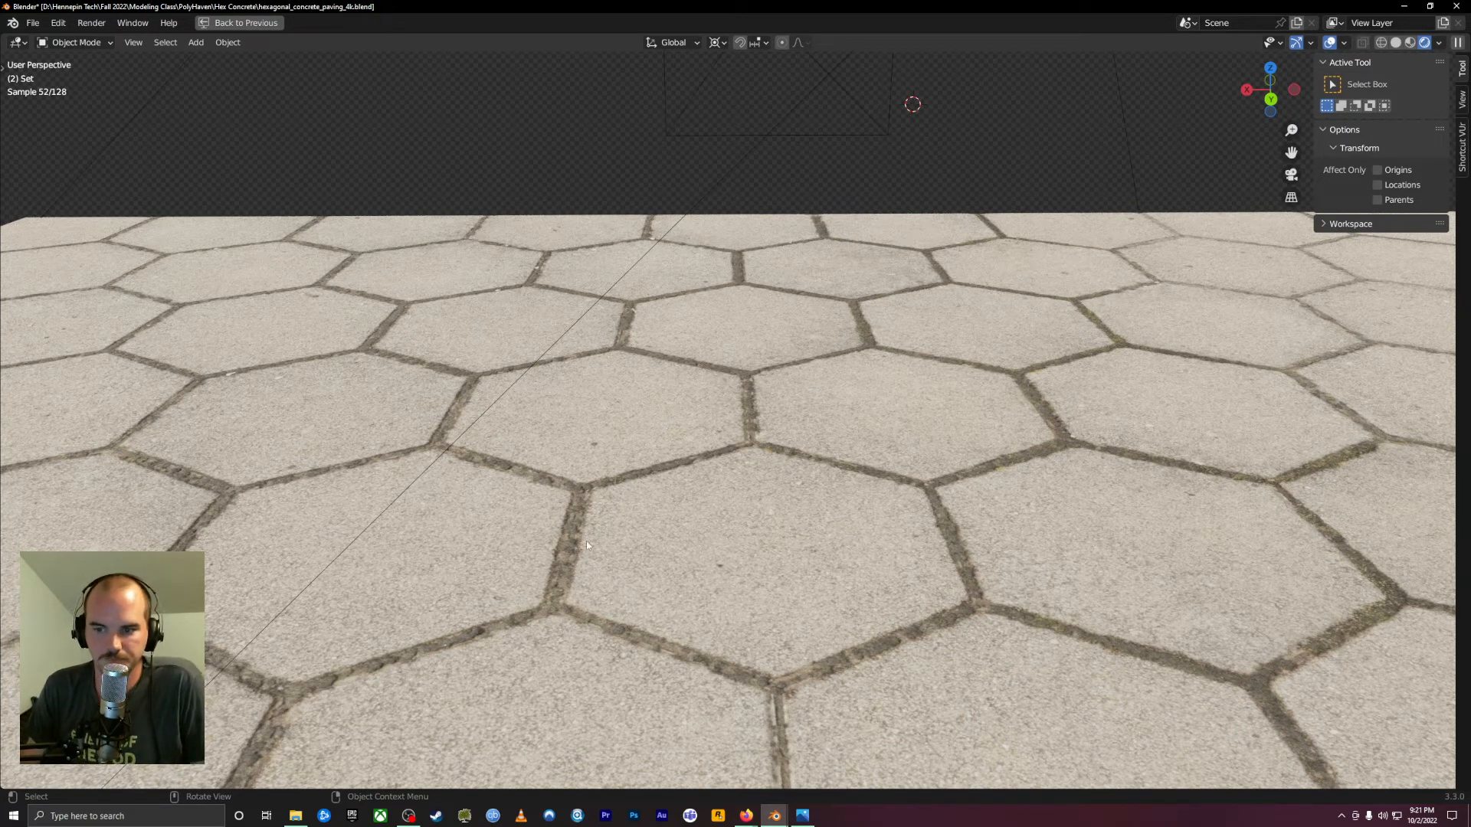
key("ctrl+space")
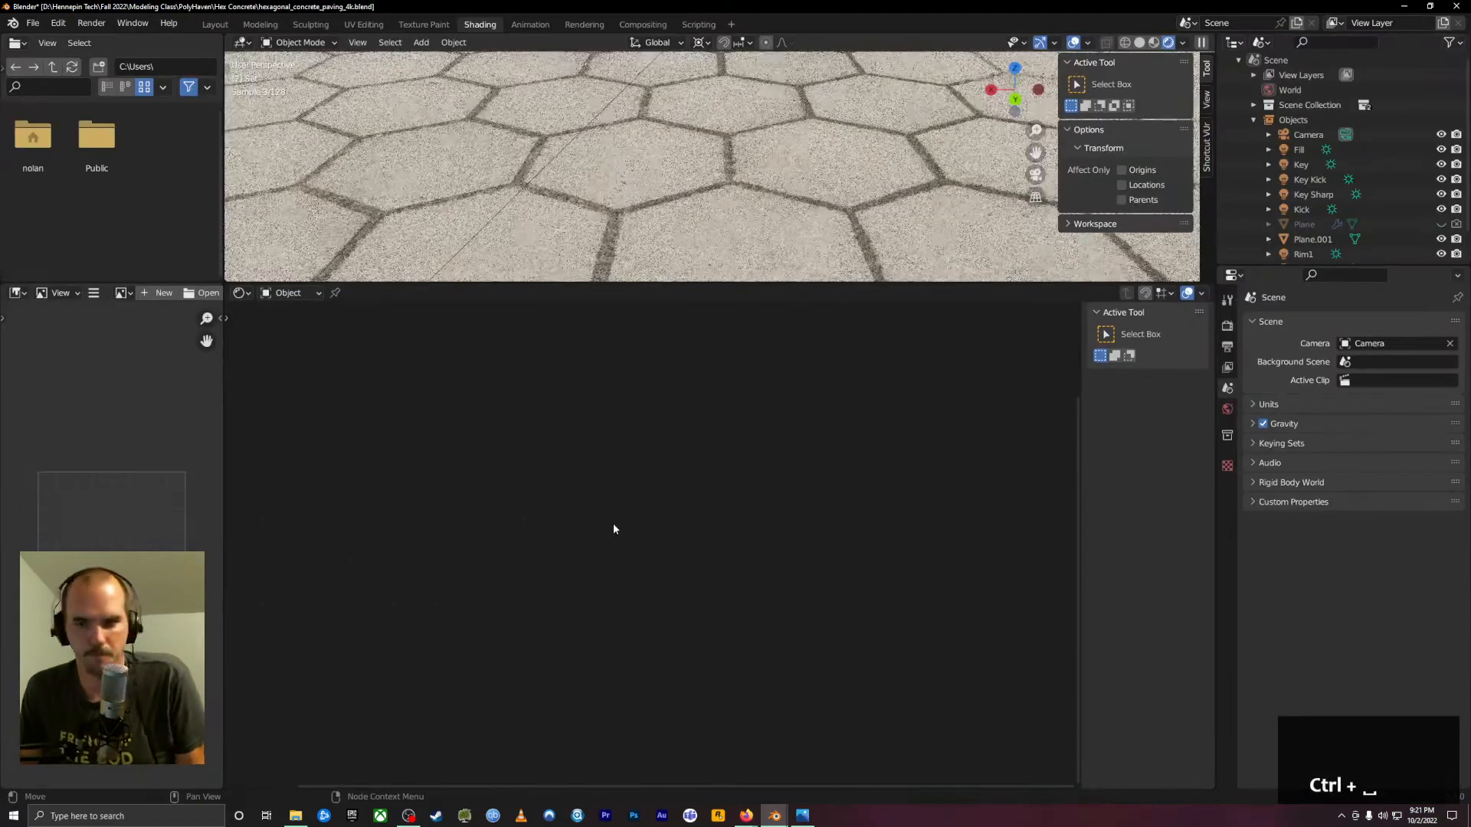
scroll(646, 201, "down", 2)
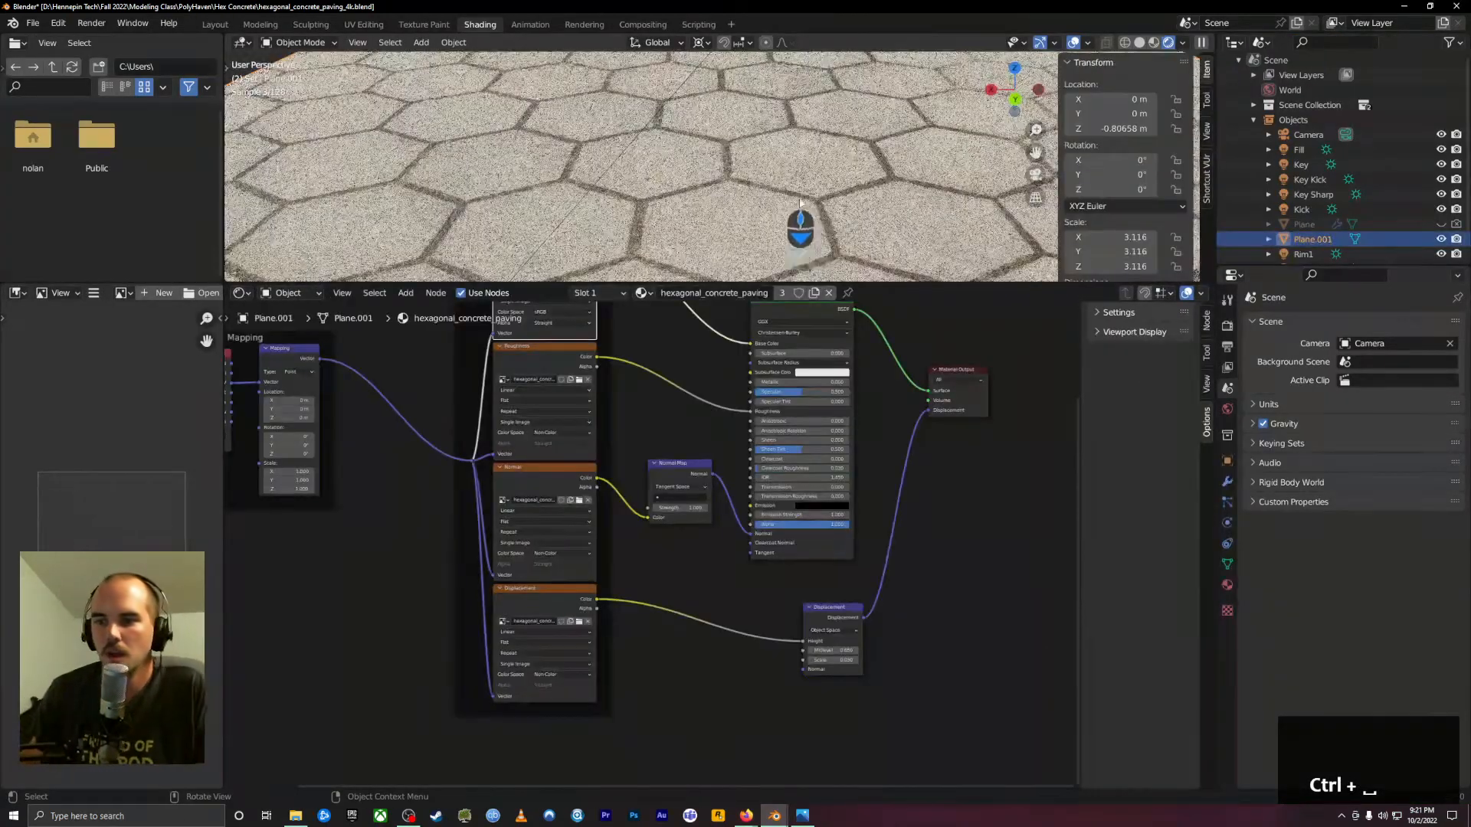
middle_click_drag(687, 363, 576, 478)
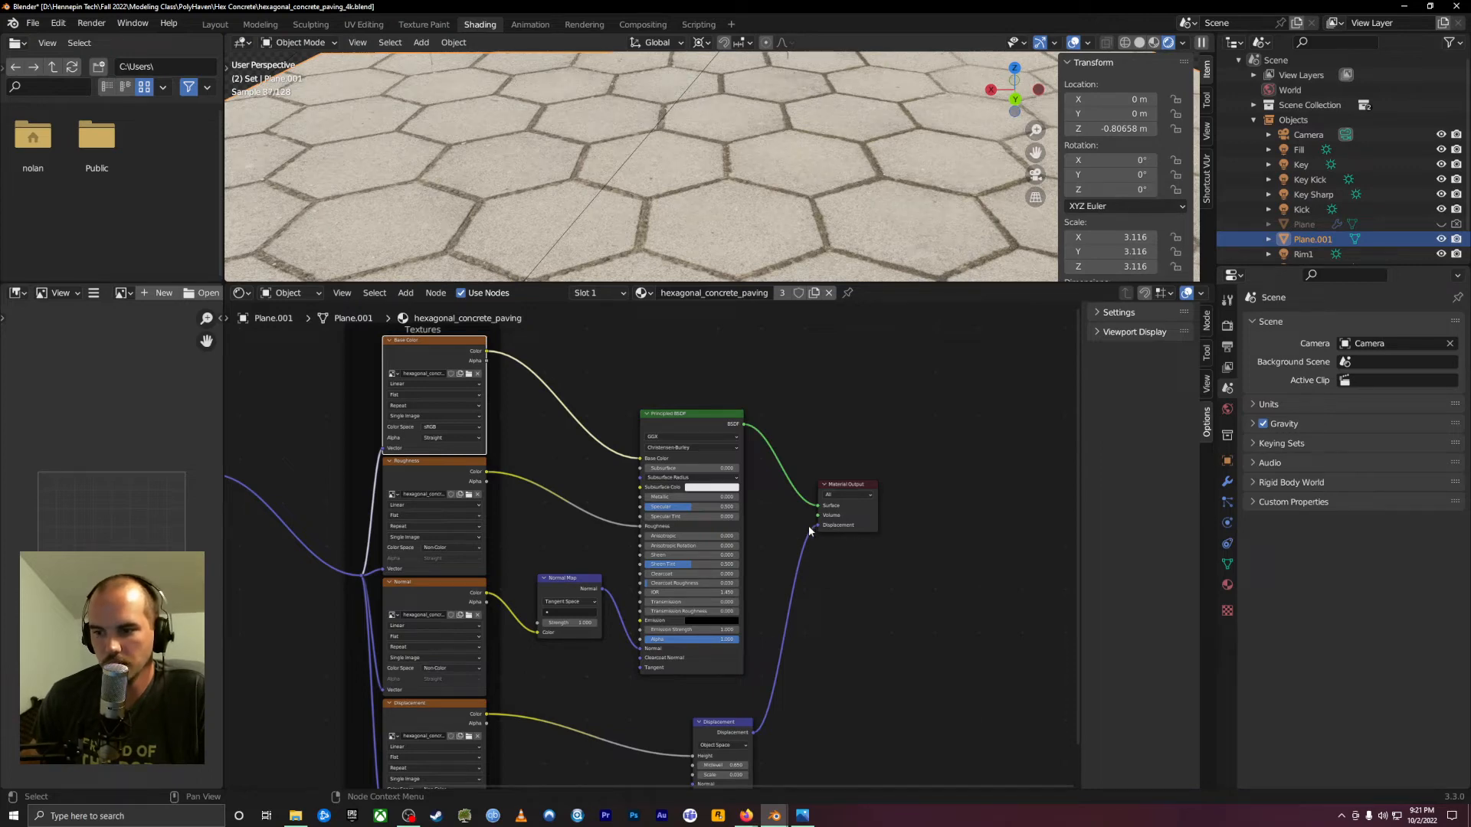
left_click_drag(817, 526, 801, 550)
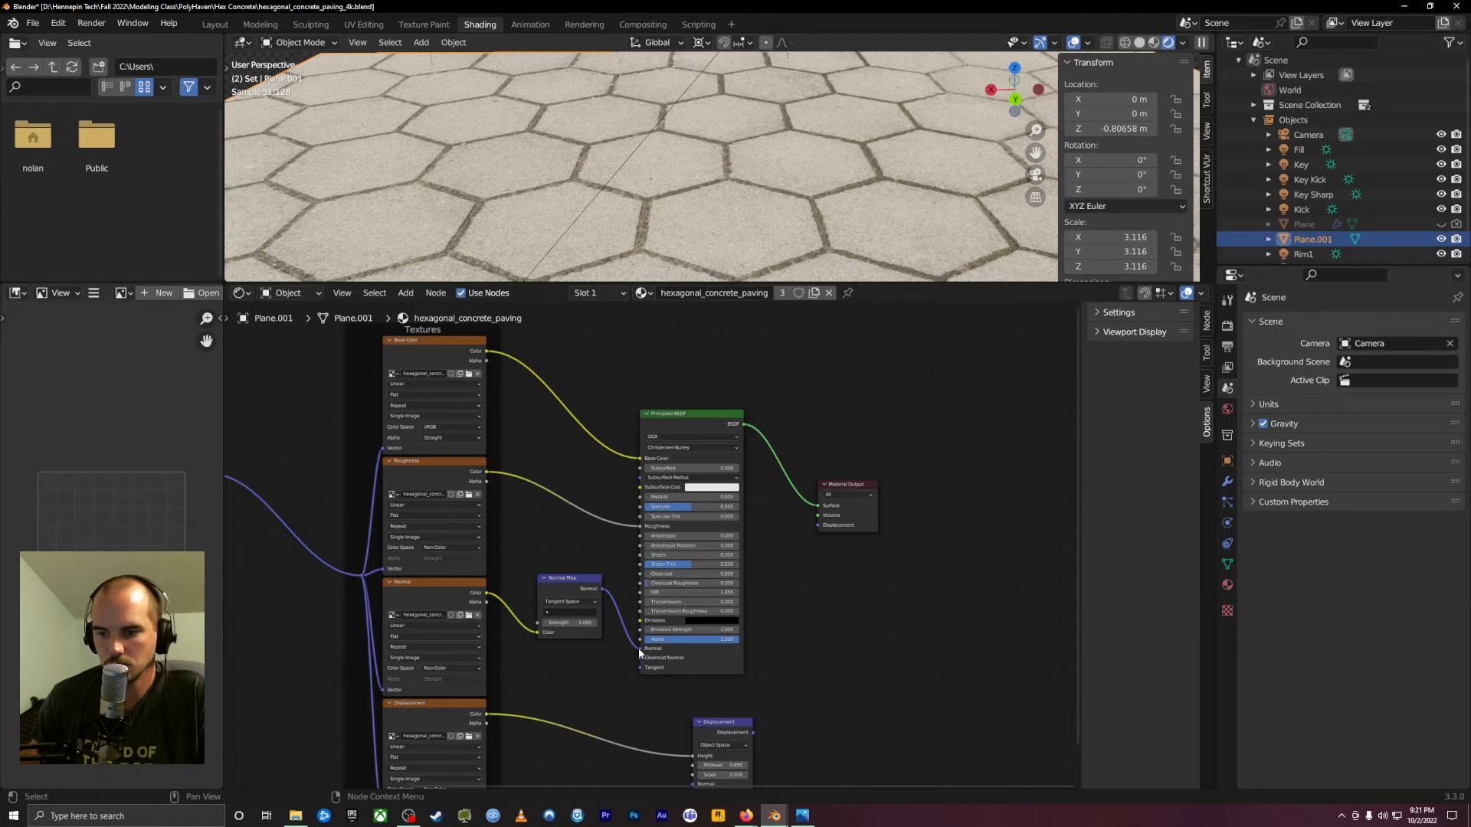
left_click_drag(639, 648, 558, 637)
left_click_drag(692, 756, 643, 736)
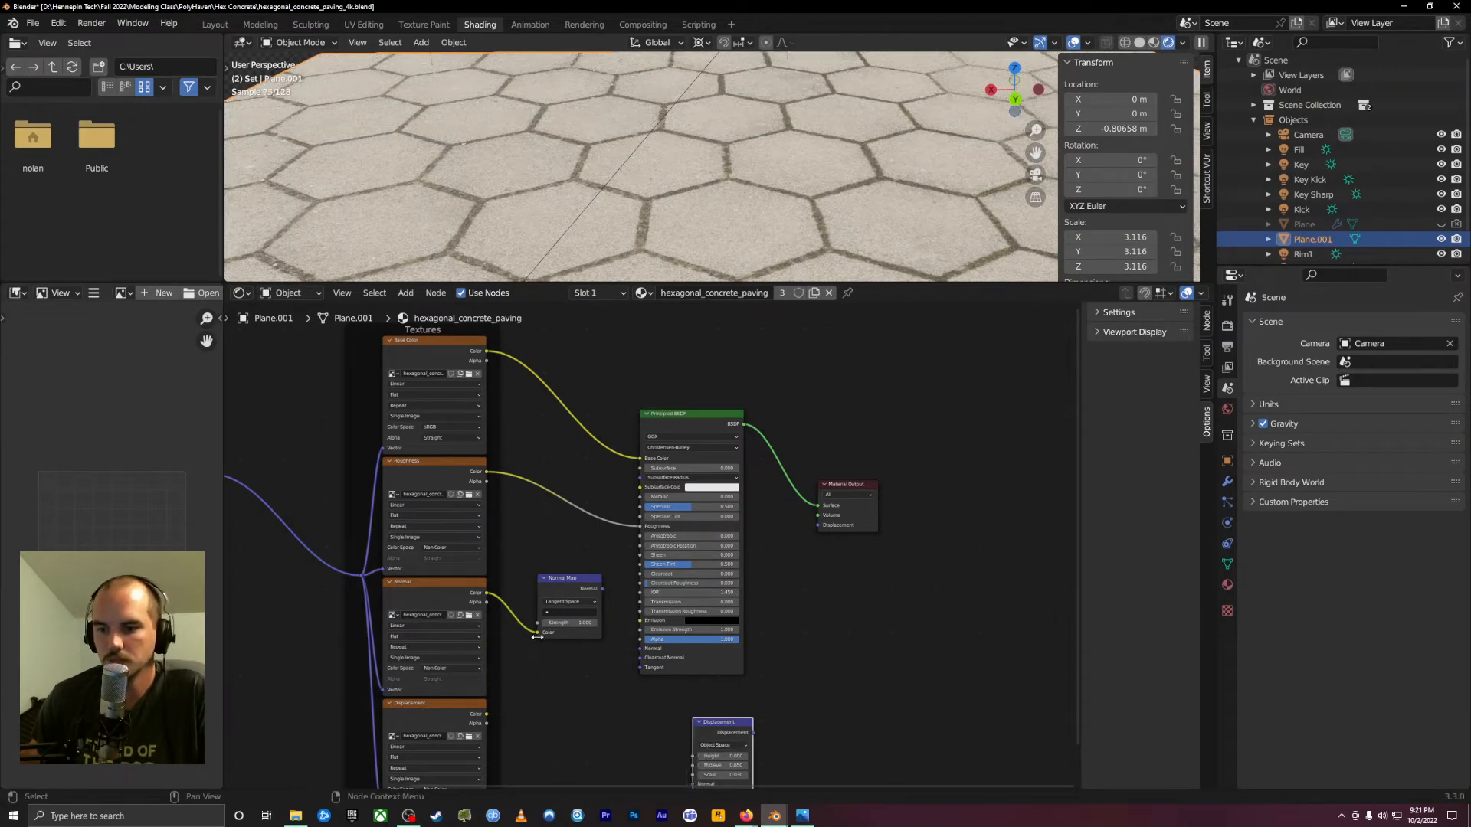
left_click_drag(530, 632, 622, 505)
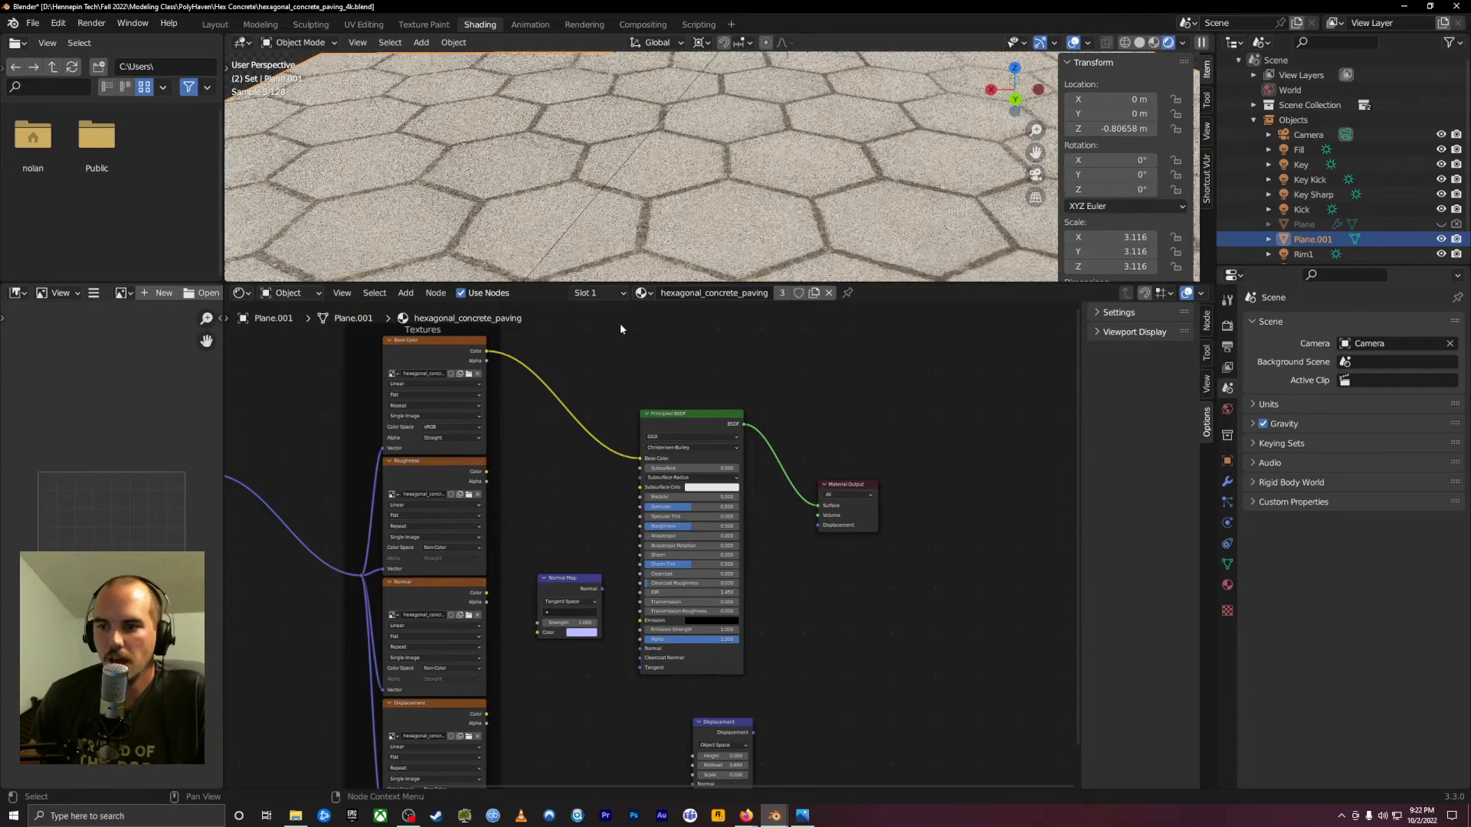
View the plane with only its base color, then feed the Roughness texture into the Principled BSDF's Base Color instead
scroll(637, 354, "down", 1)
scroll(637, 354, "down", 2)
middle_click_drag(630, 149, 701, 172)
scroll(703, 172, "down", 8)
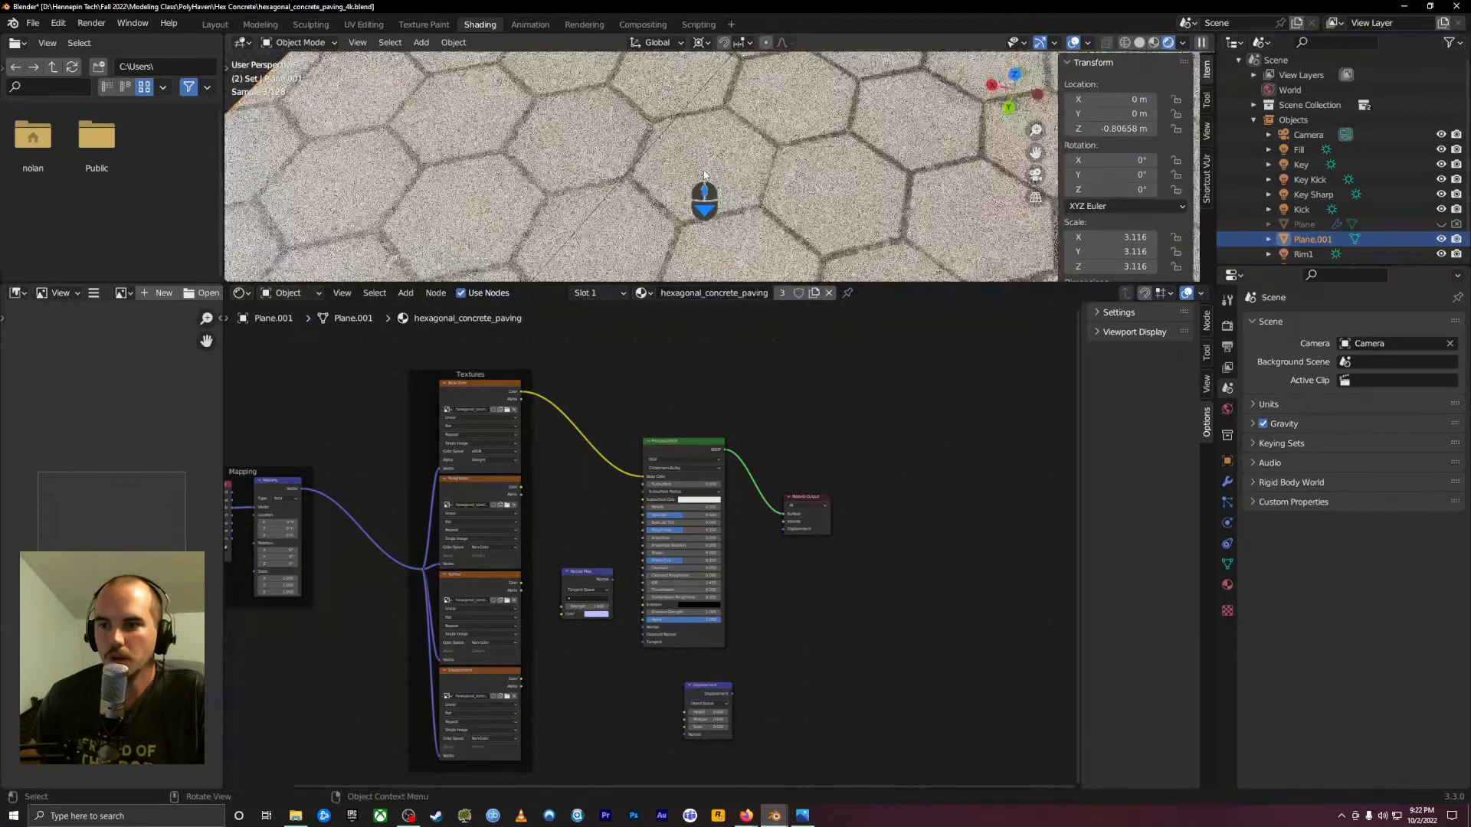
scroll(761, 165, "up", 6)
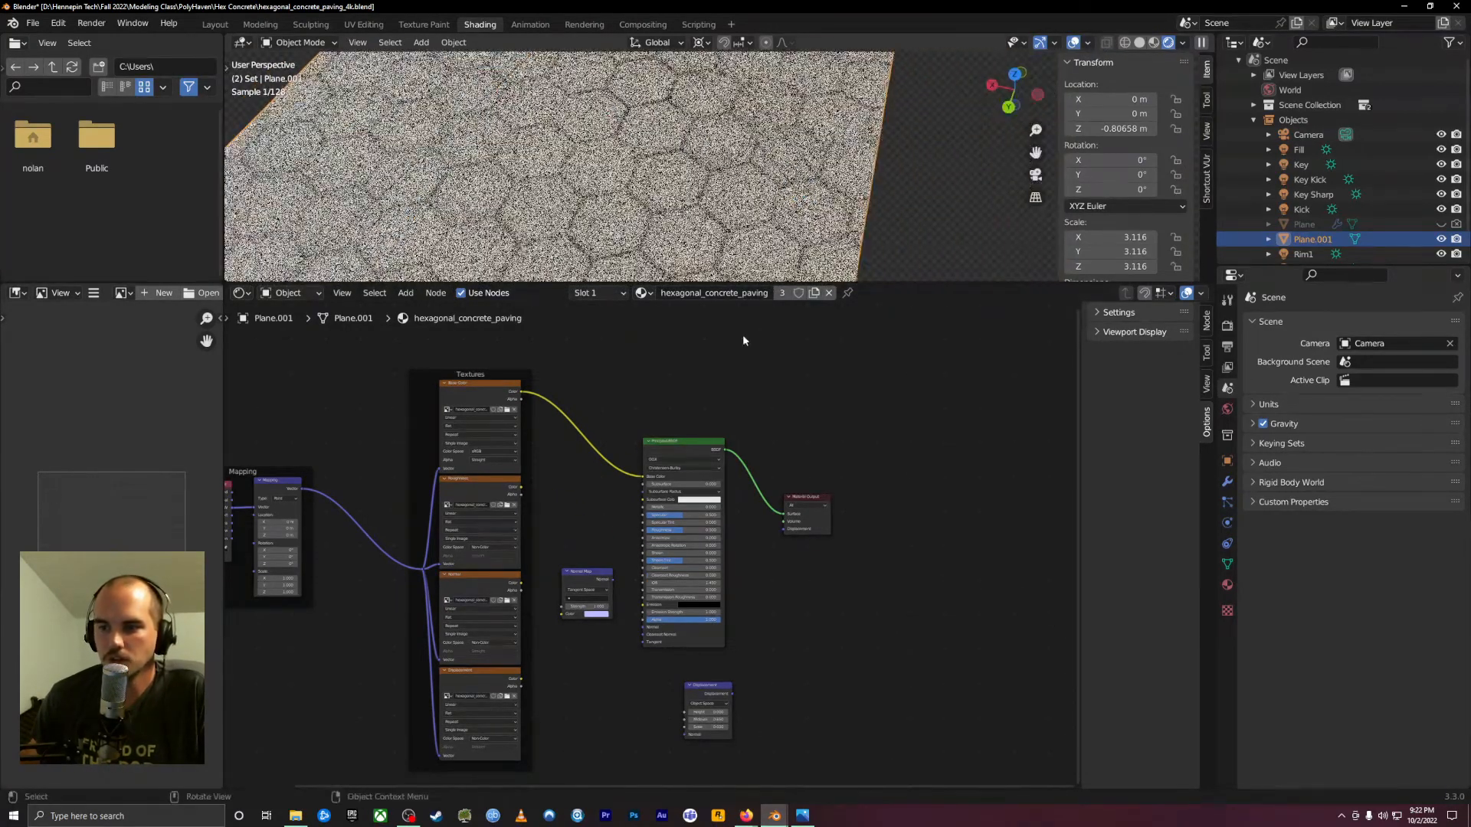
left_click_drag(640, 475, 534, 486)
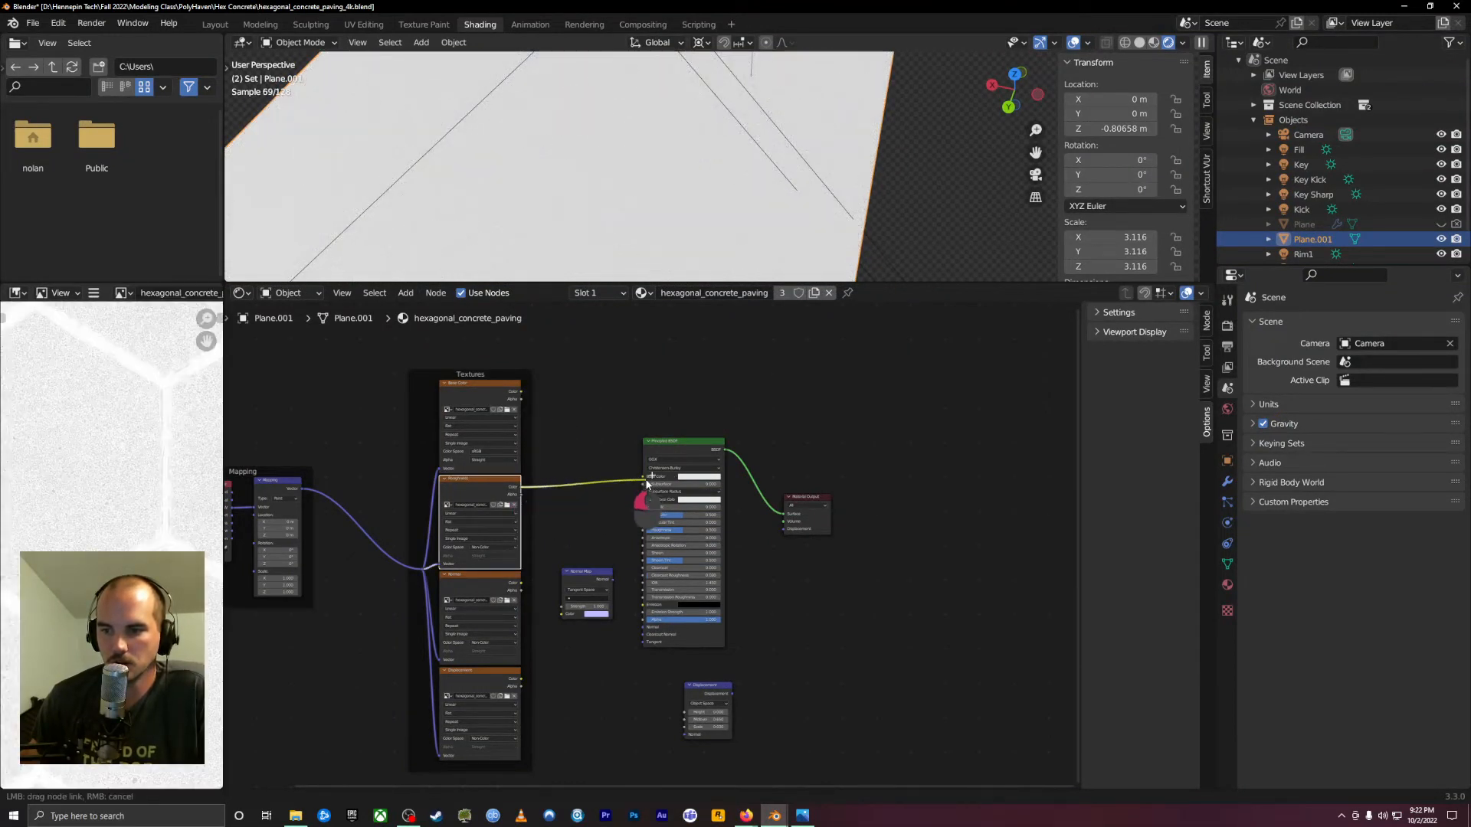
left_click_drag(645, 482, 642, 476)
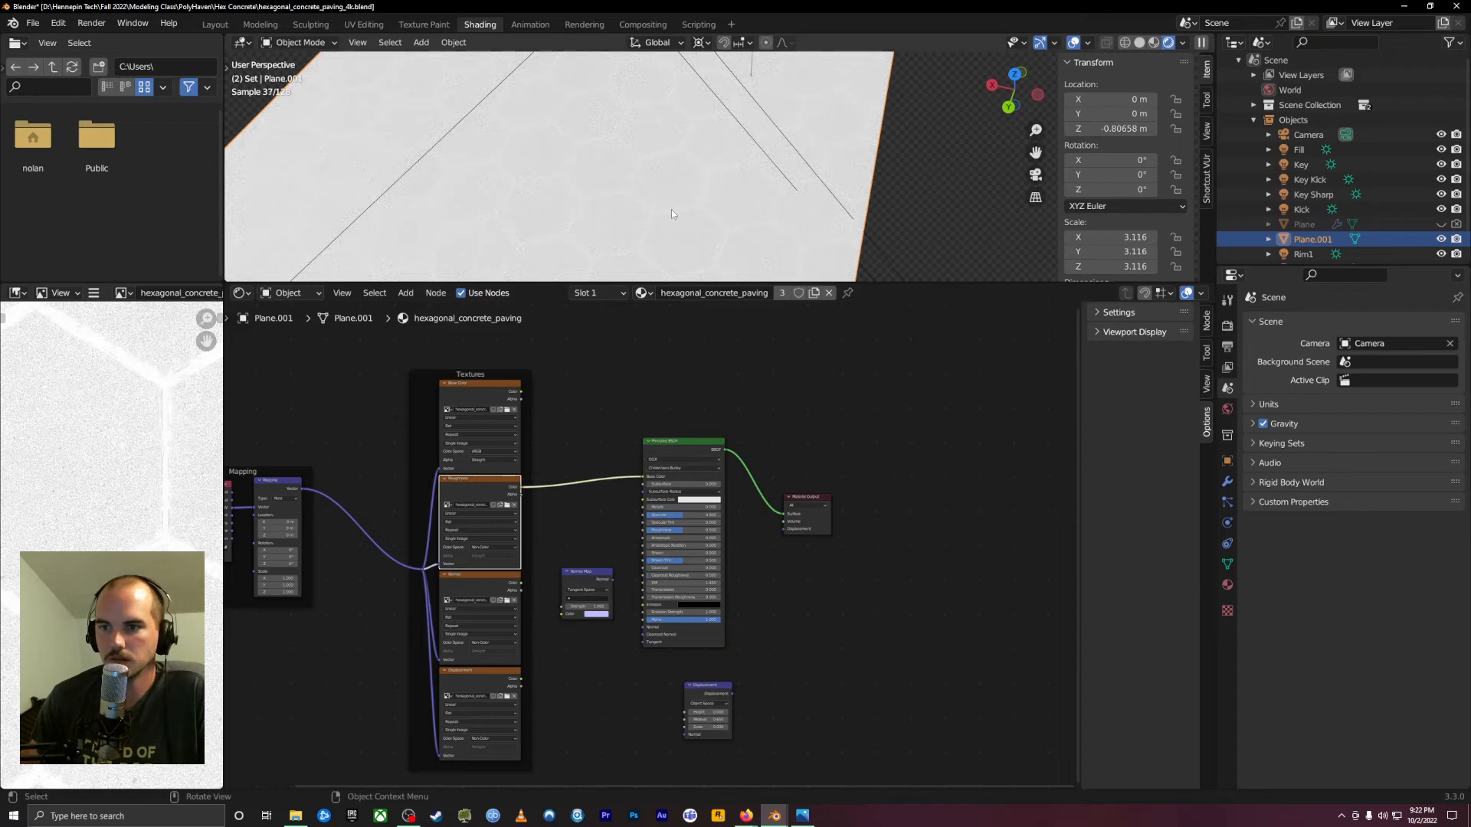
Examine the roughness map on the plane and as a full image in a widened image editor
middle_click_drag(674, 213, 659, 229)
scroll(659, 228, "down", 6)
middle_click_drag(778, 215, 851, 169)
scroll(799, 170, "up", 3)
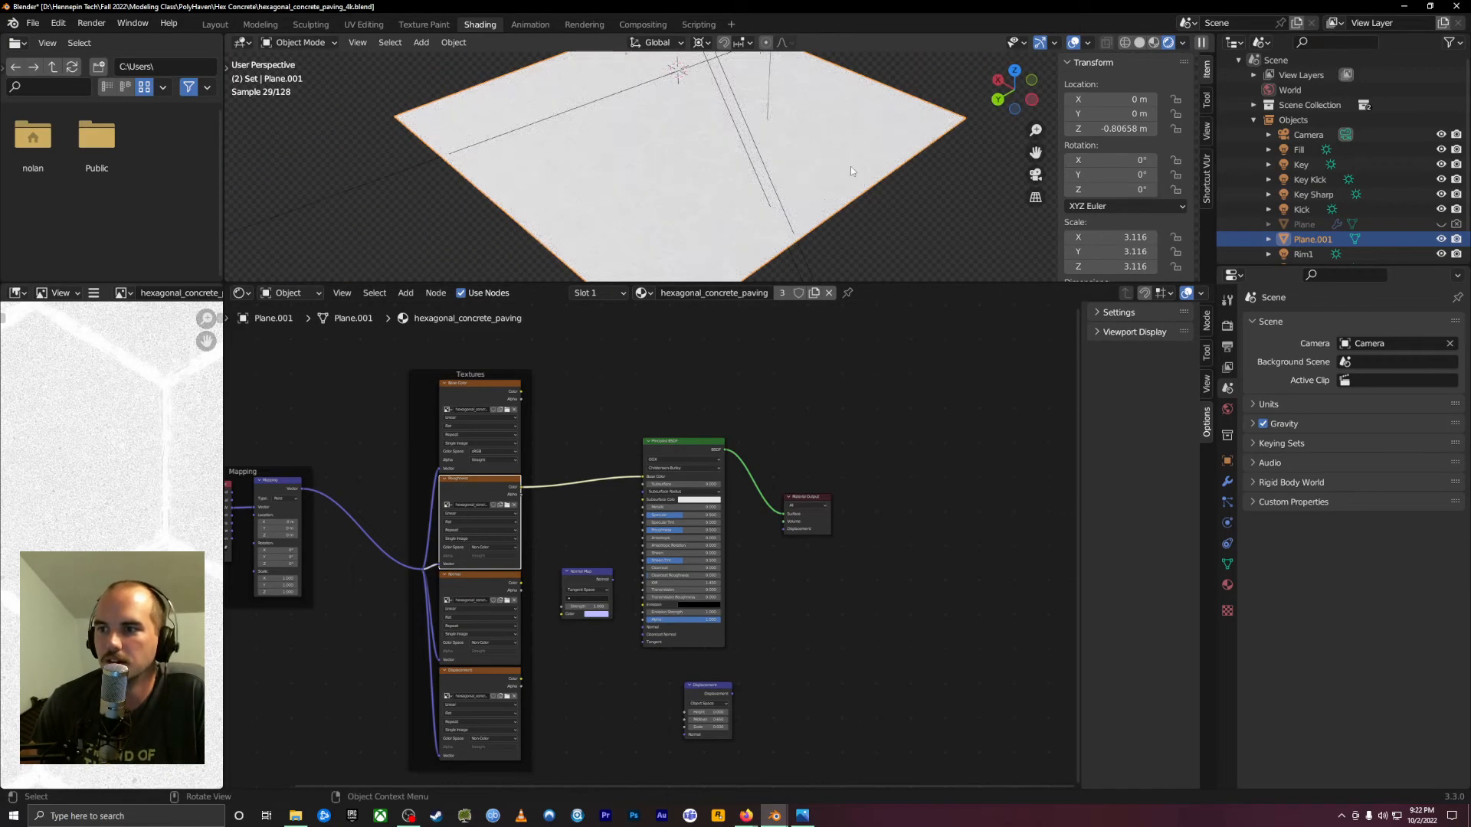
scroll(639, 231, "up", 2)
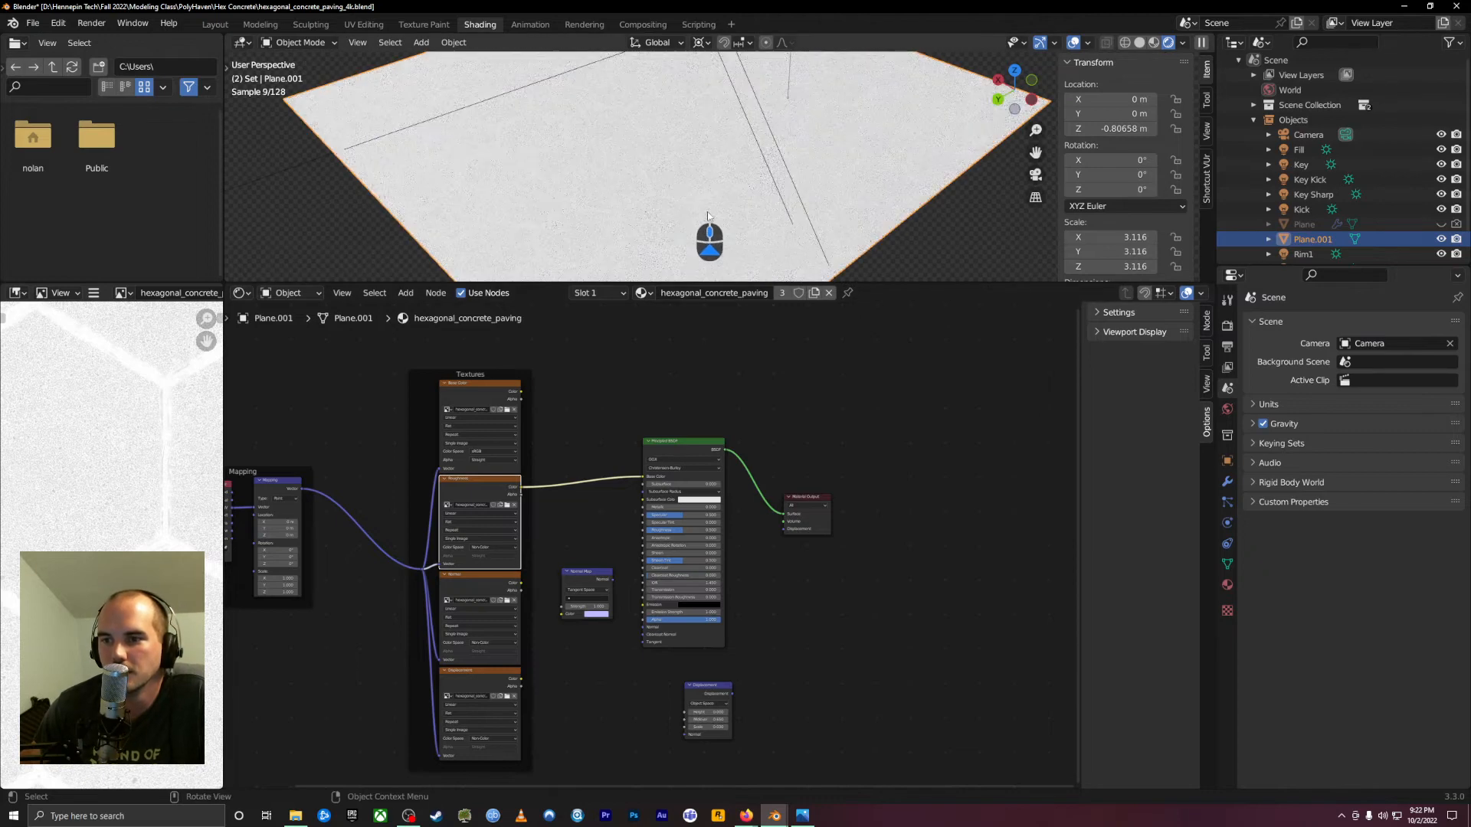
scroll(115, 507, "down", 2)
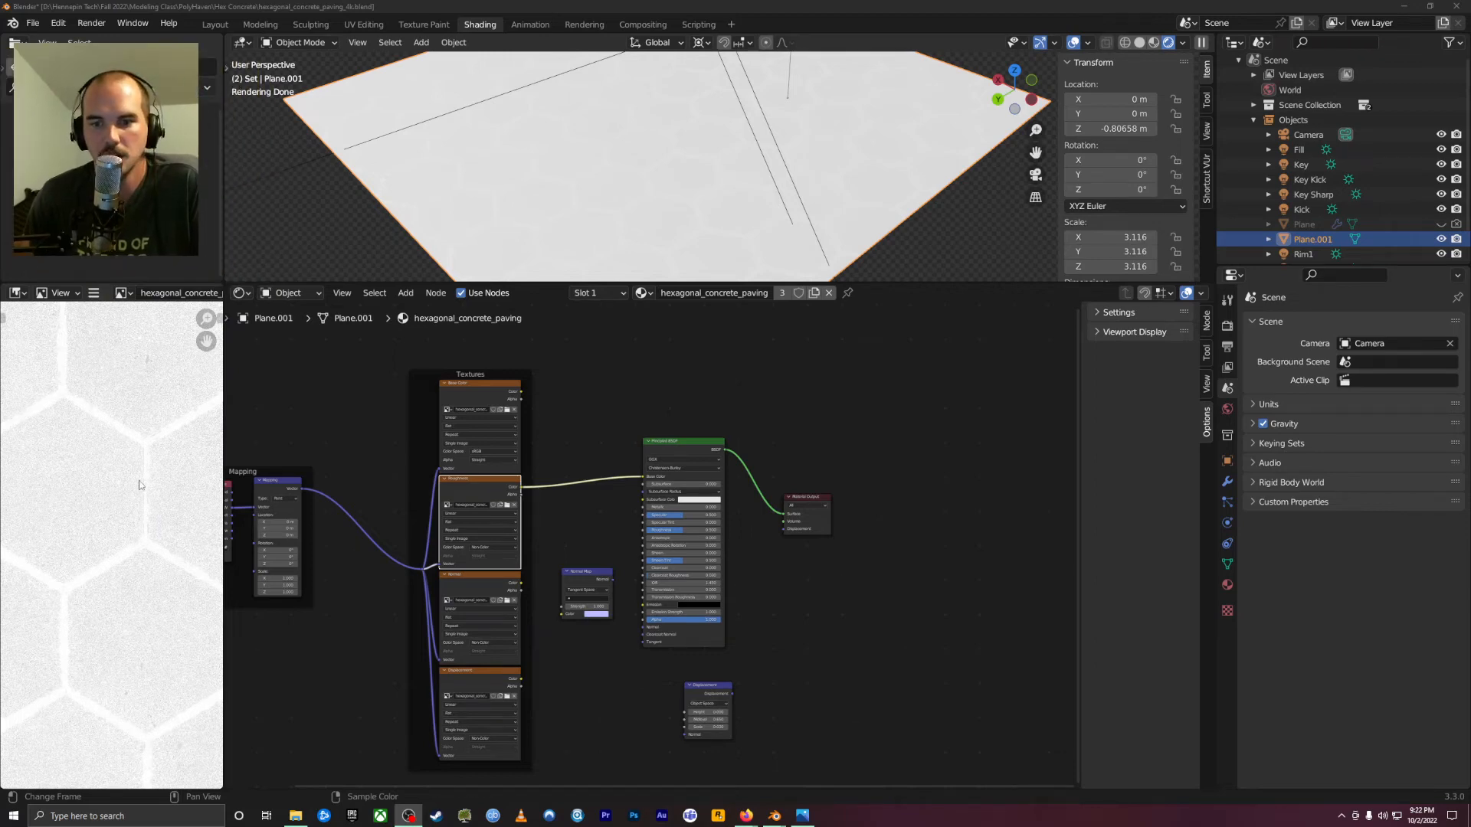
left_click_drag(226, 501, 534, 505)
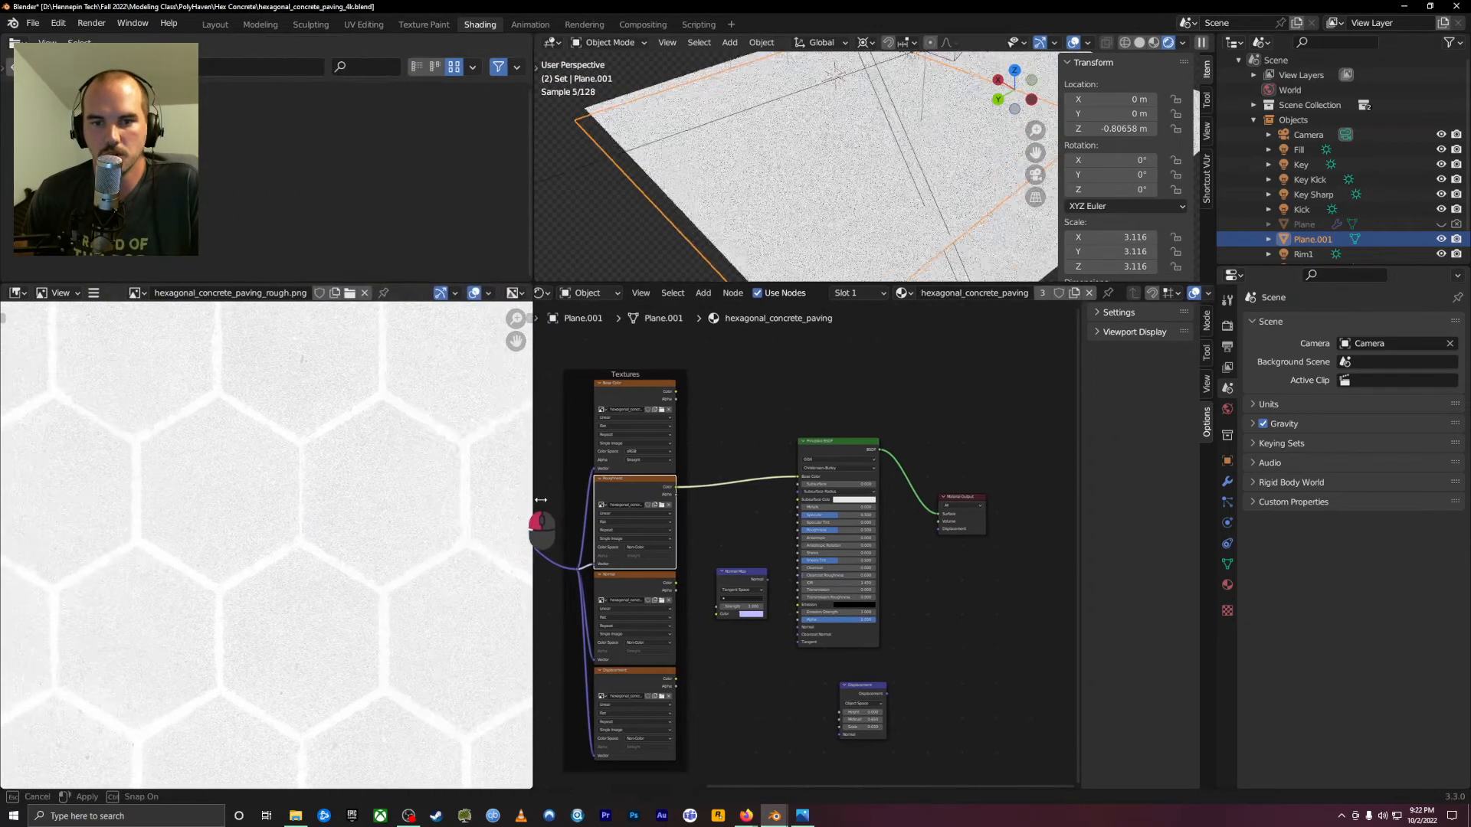
scroll(230, 498, "down", 4)
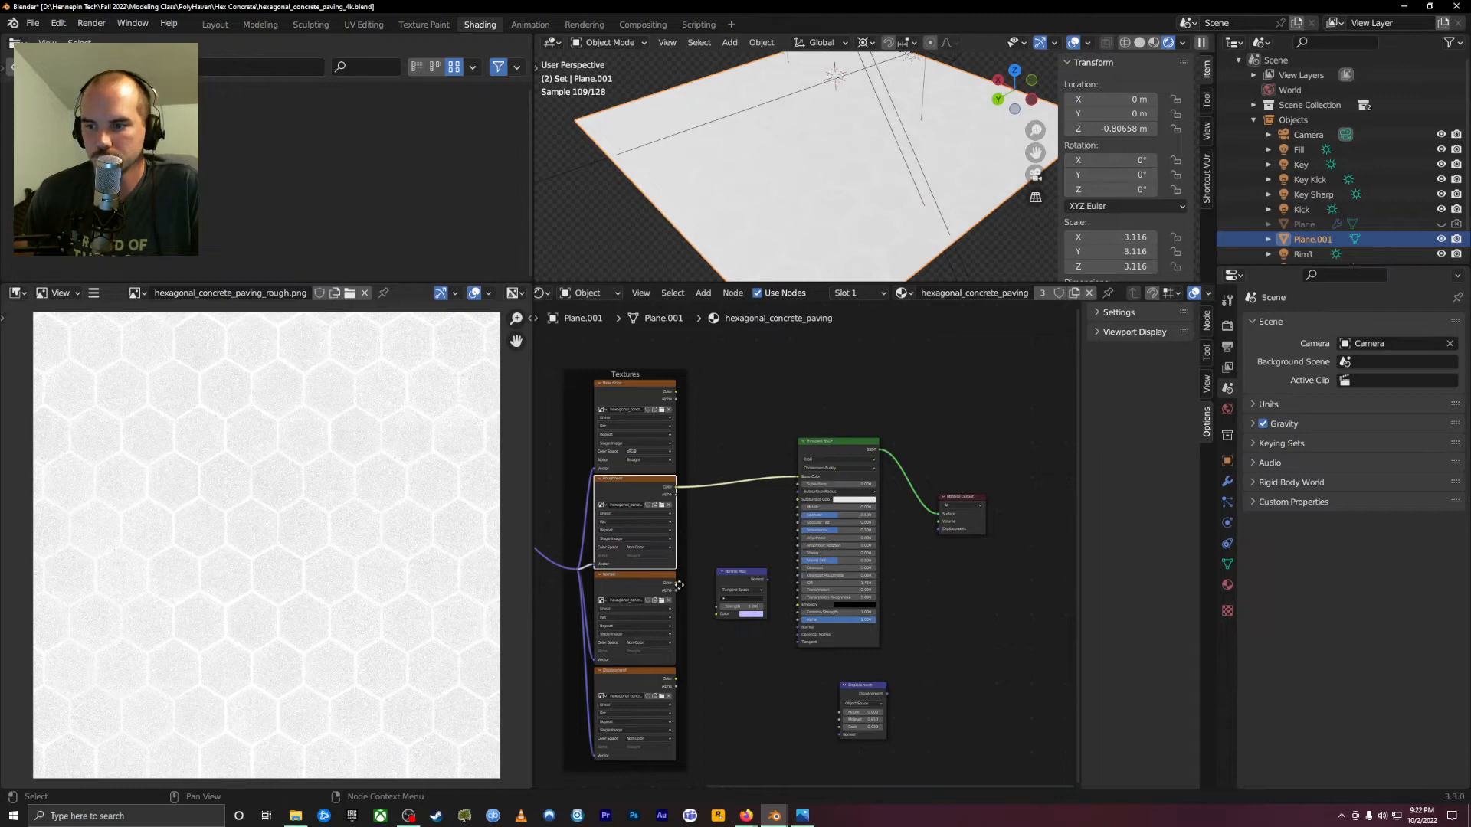
Replace the Roughness link on the Principled BSDF's Base Color with the Normal texture's color output
left_click_drag(798, 481, 781, 472)
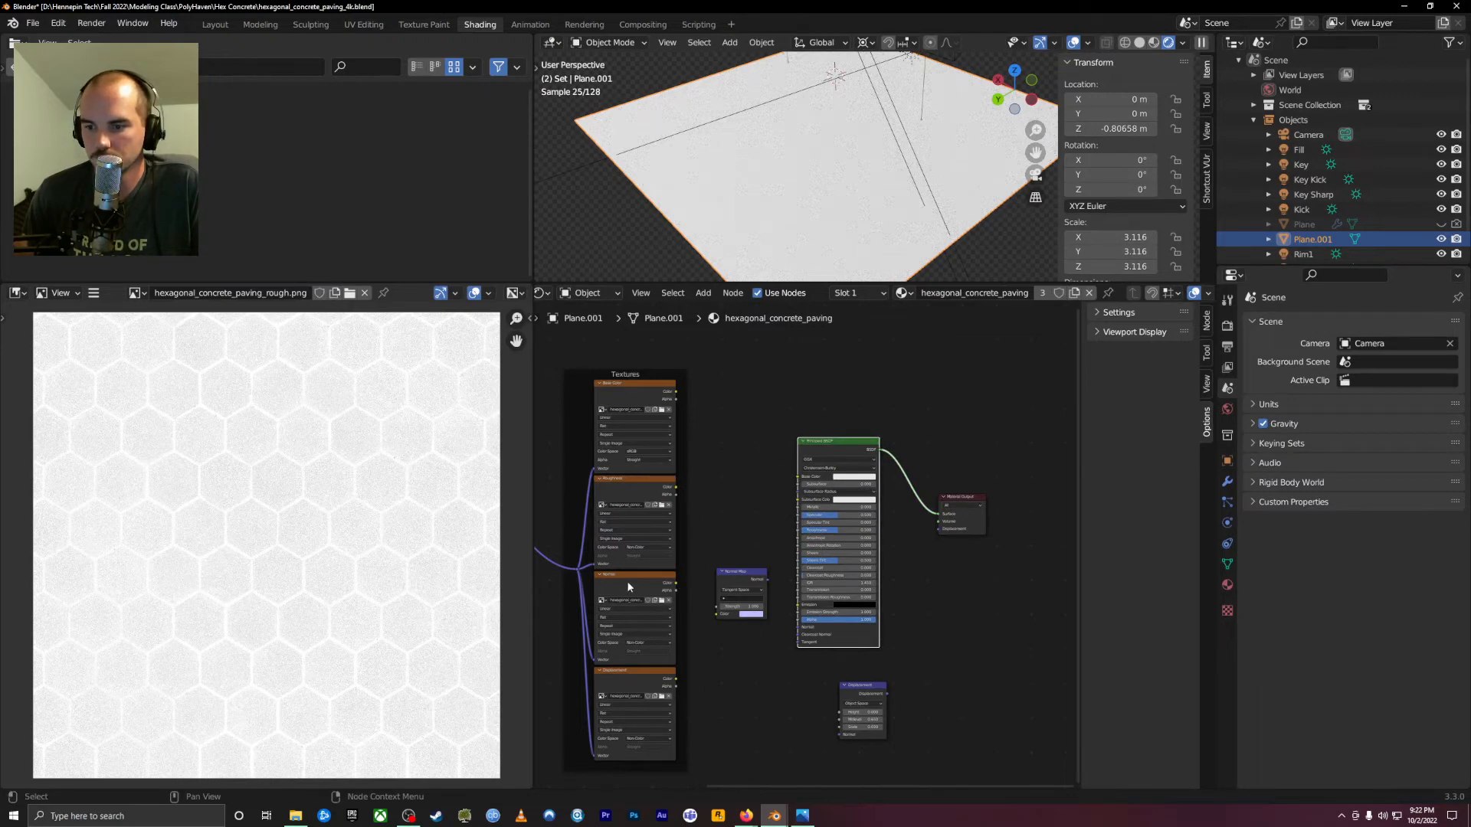
left_click(628, 587)
left_click_drag(677, 586, 798, 477)
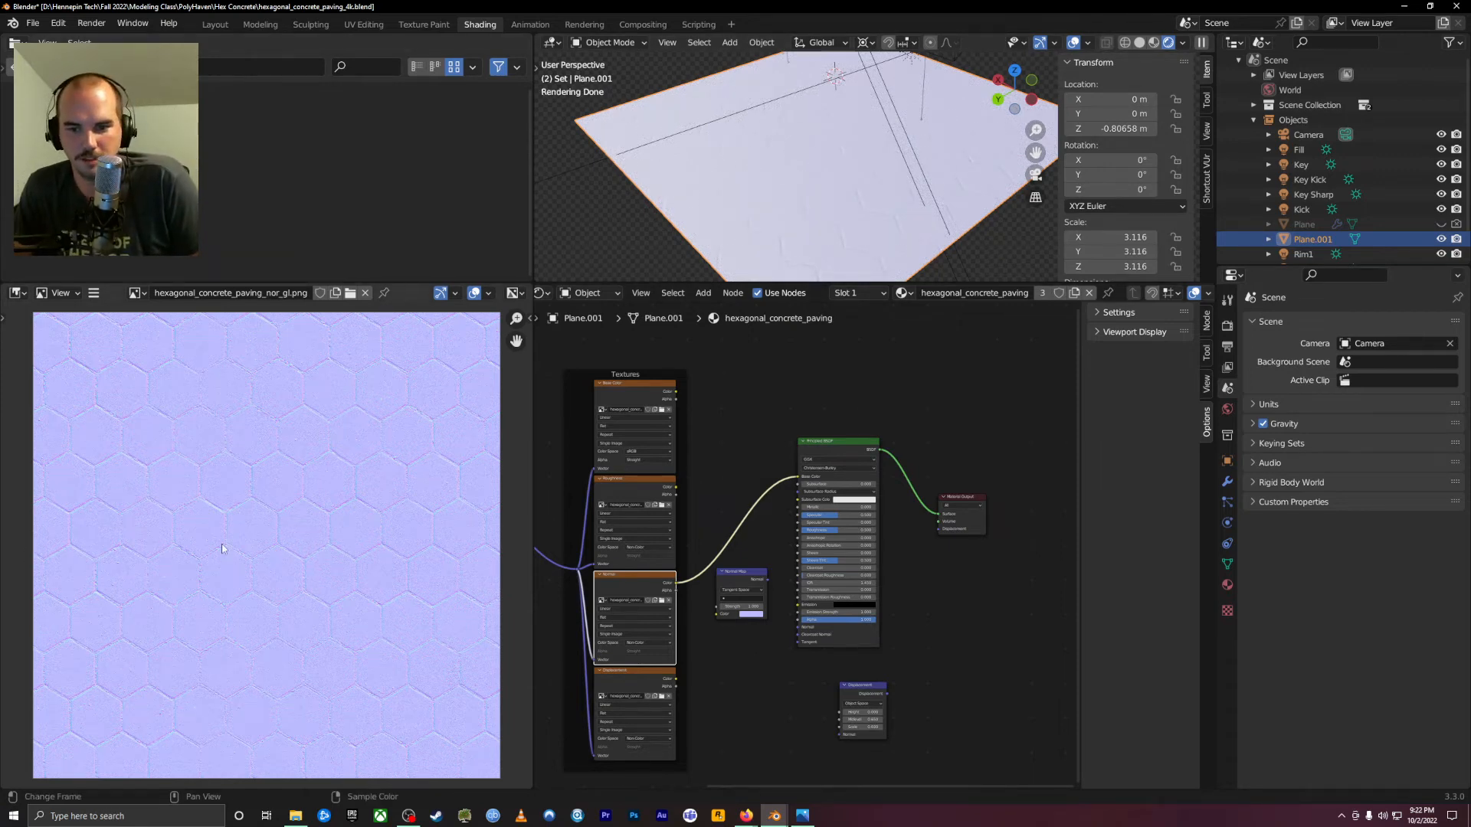
Examine the normal map image up close and as a whole, including the colored edges of the hexagonal joints
scroll(238, 560, "up", 5)
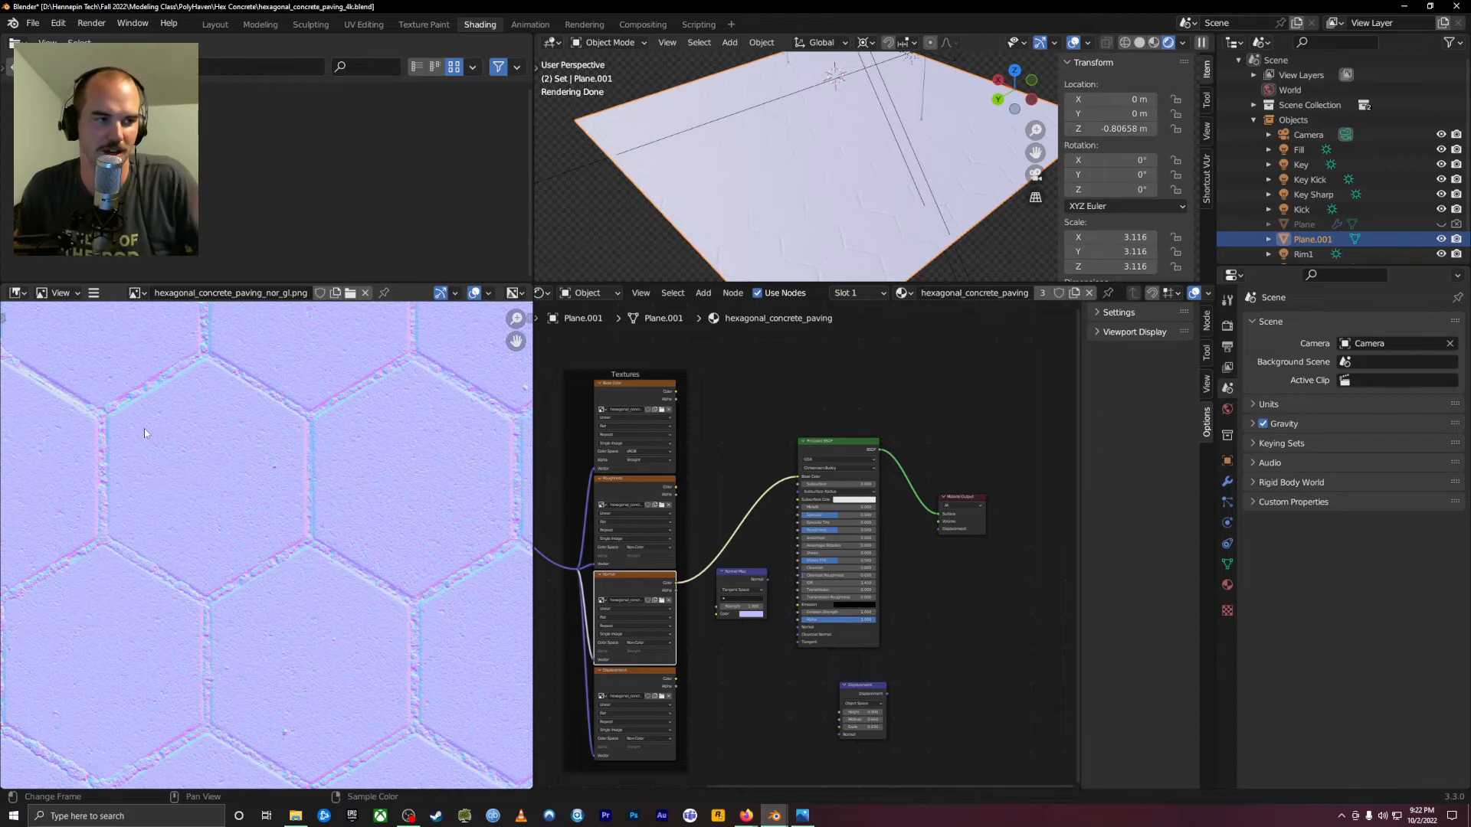
scroll(229, 491, "down", 2)
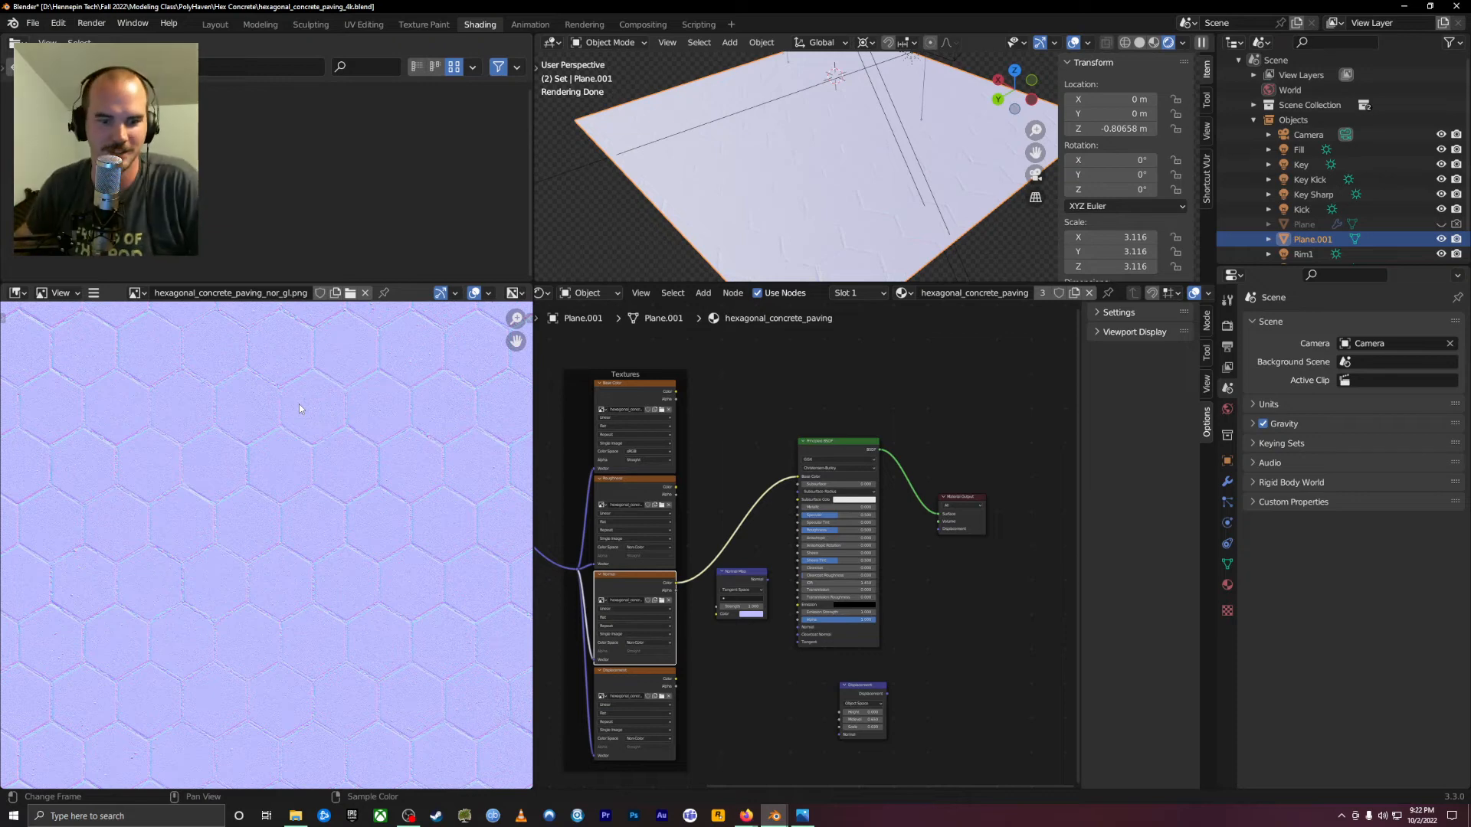
scroll(246, 478, "up", 4)
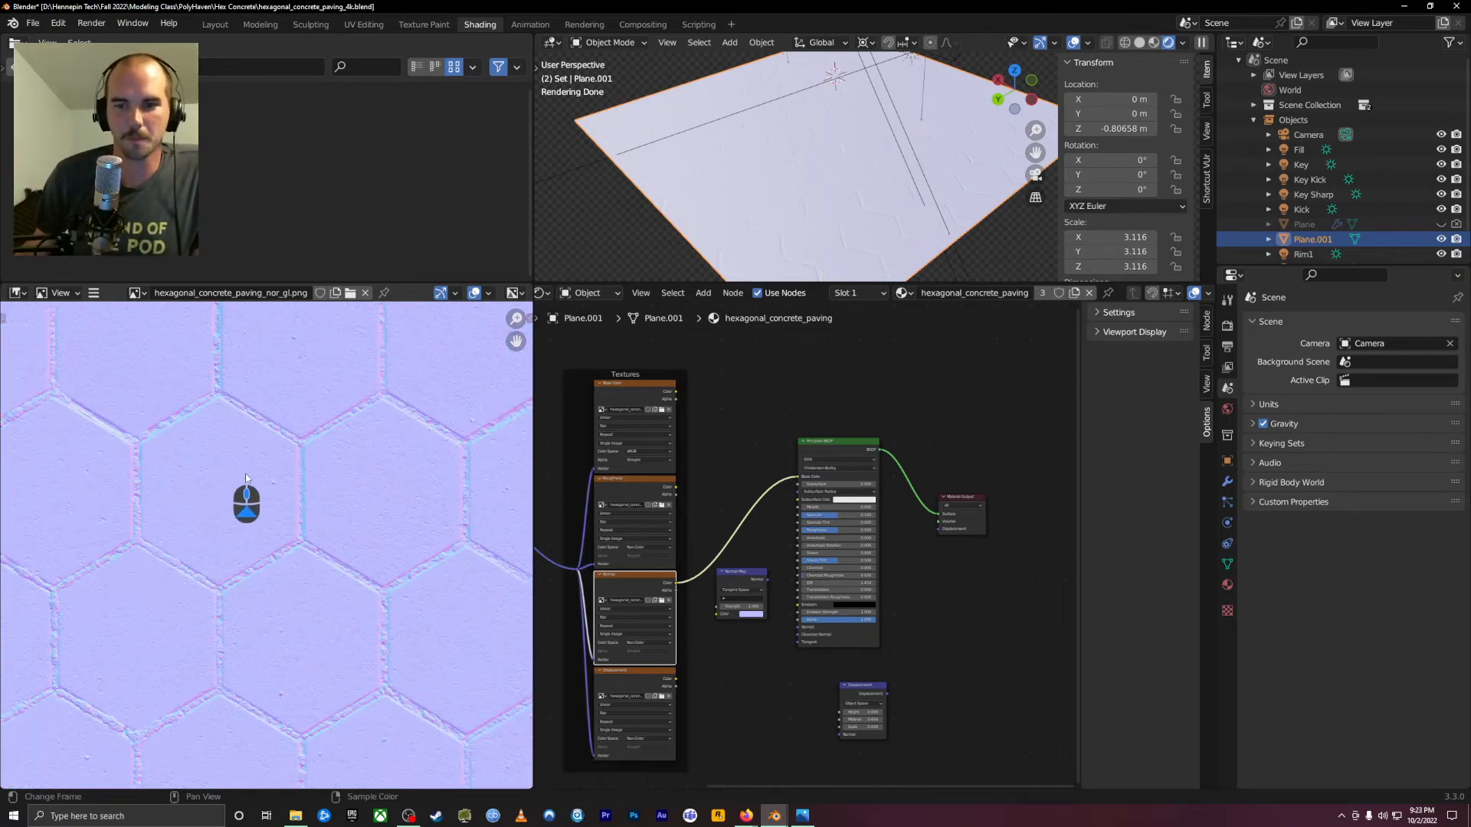
scroll(245, 478, "up", 1)
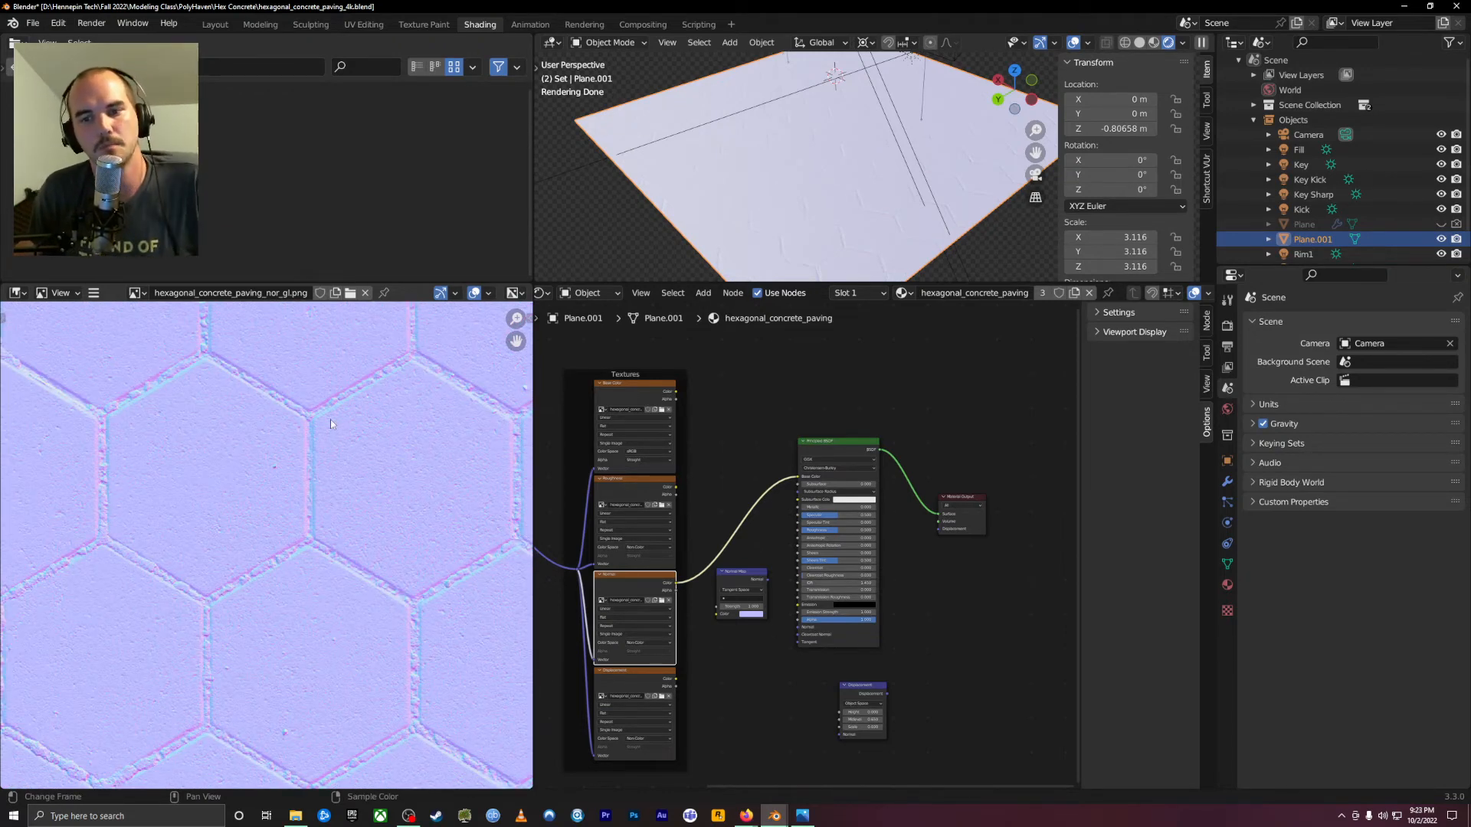
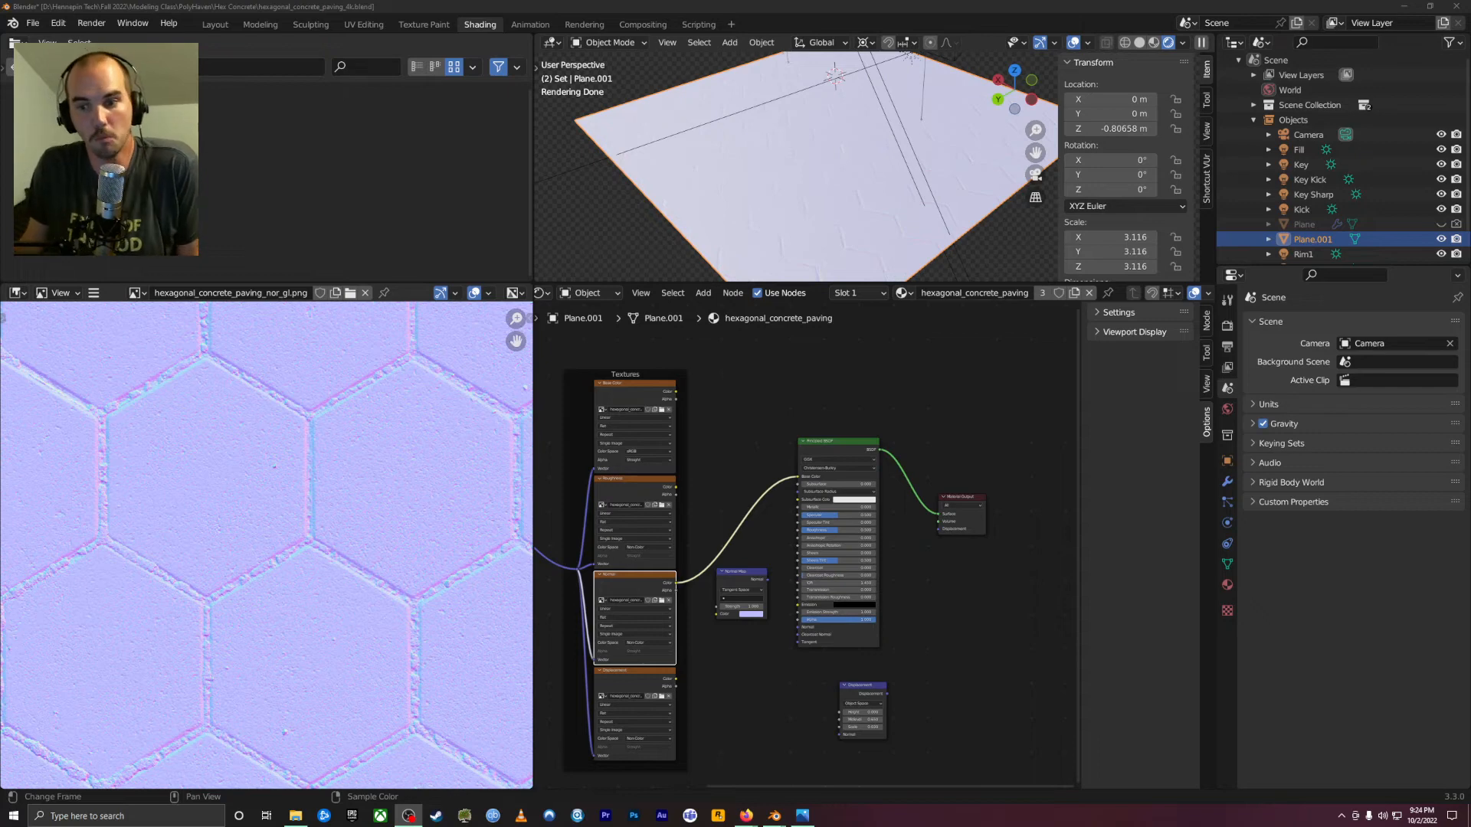
scroll(371, 528, "down", 6)
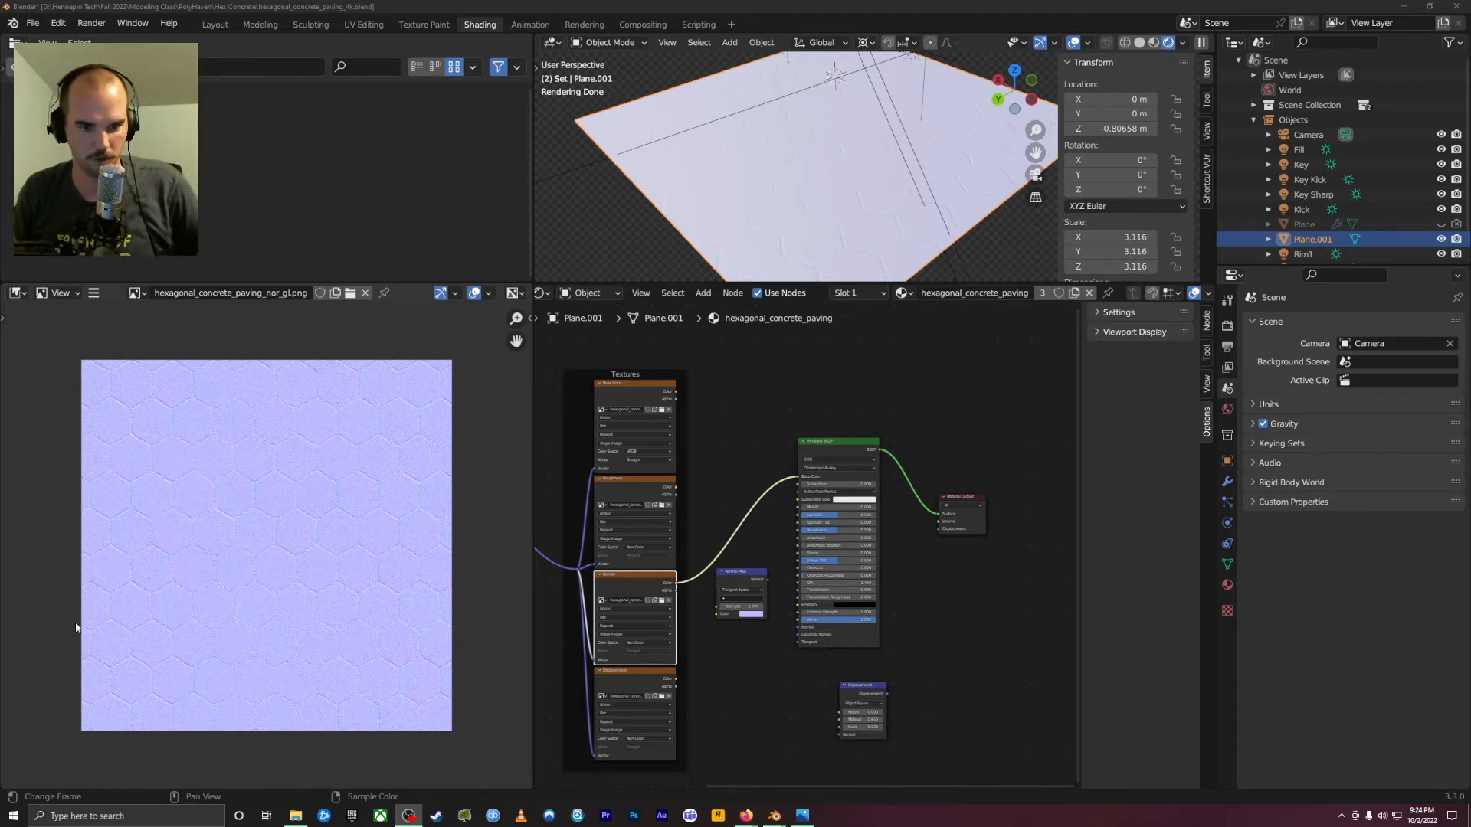
scroll(414, 594, "up", 10)
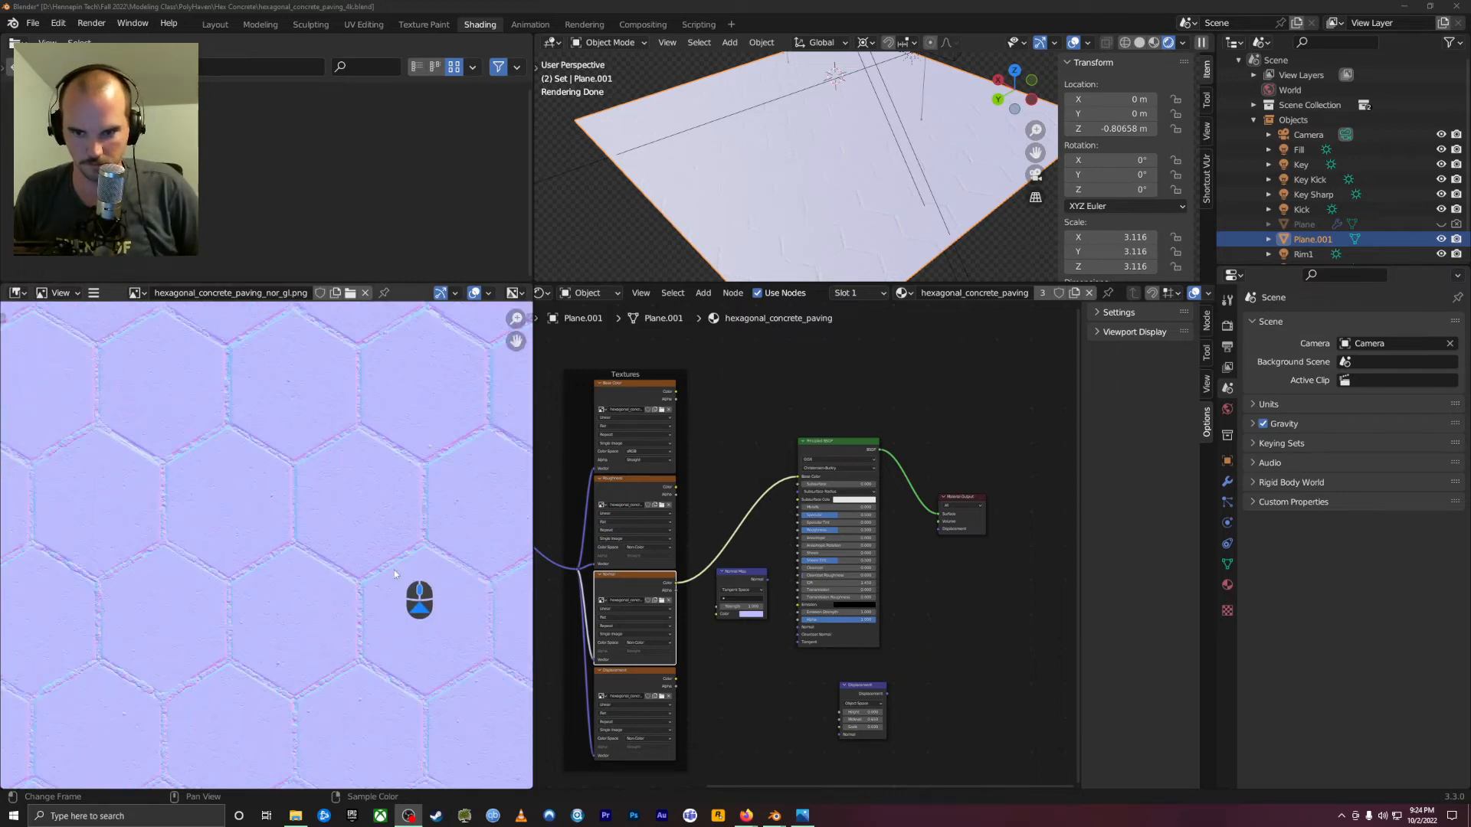
scroll(259, 524, "down", 2)
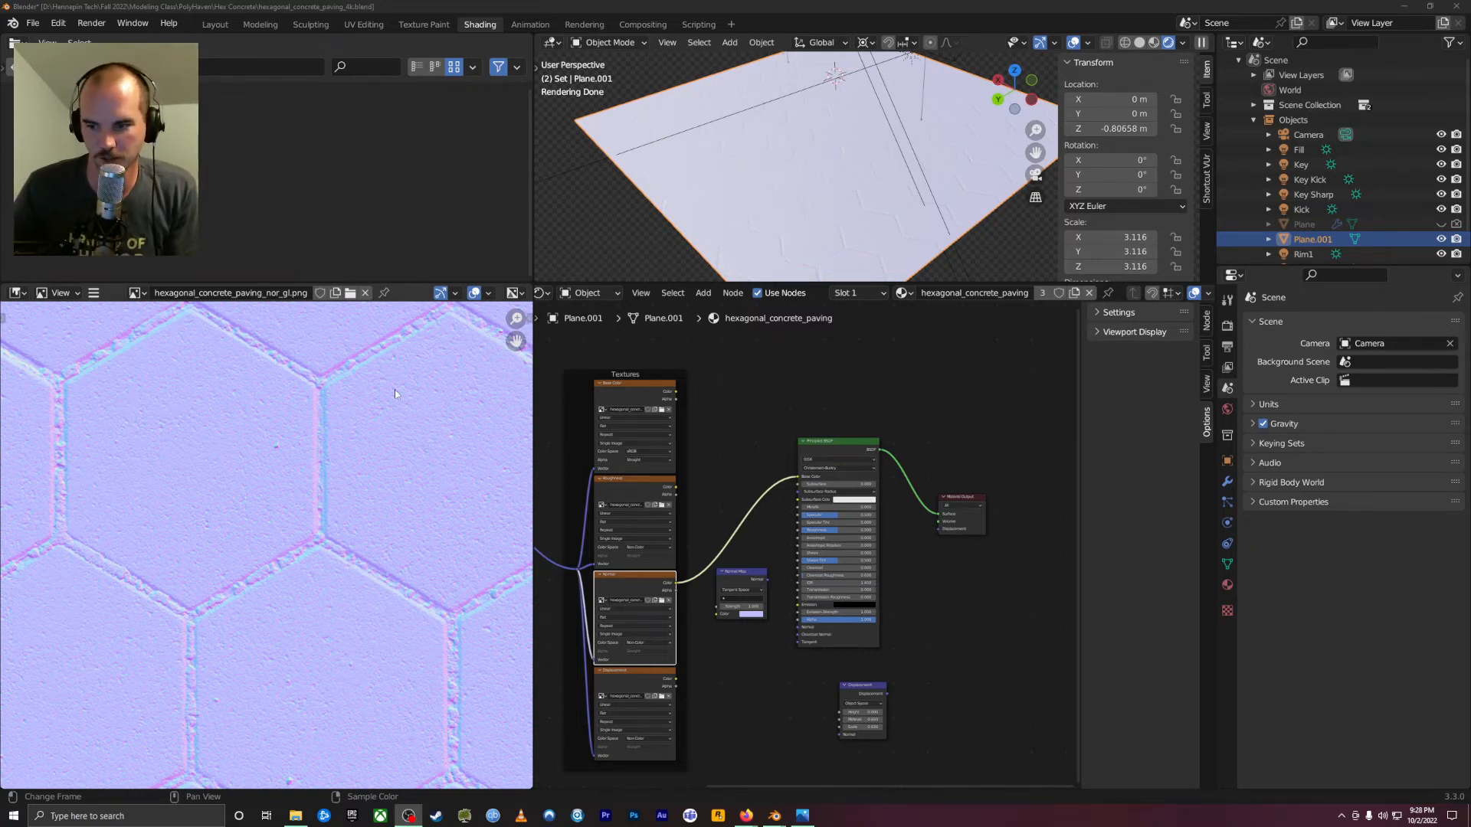
Feed the Displacement texture into the Principled BSDF's Base Color and inspect the map as an image and on the plane
left_click(641, 678)
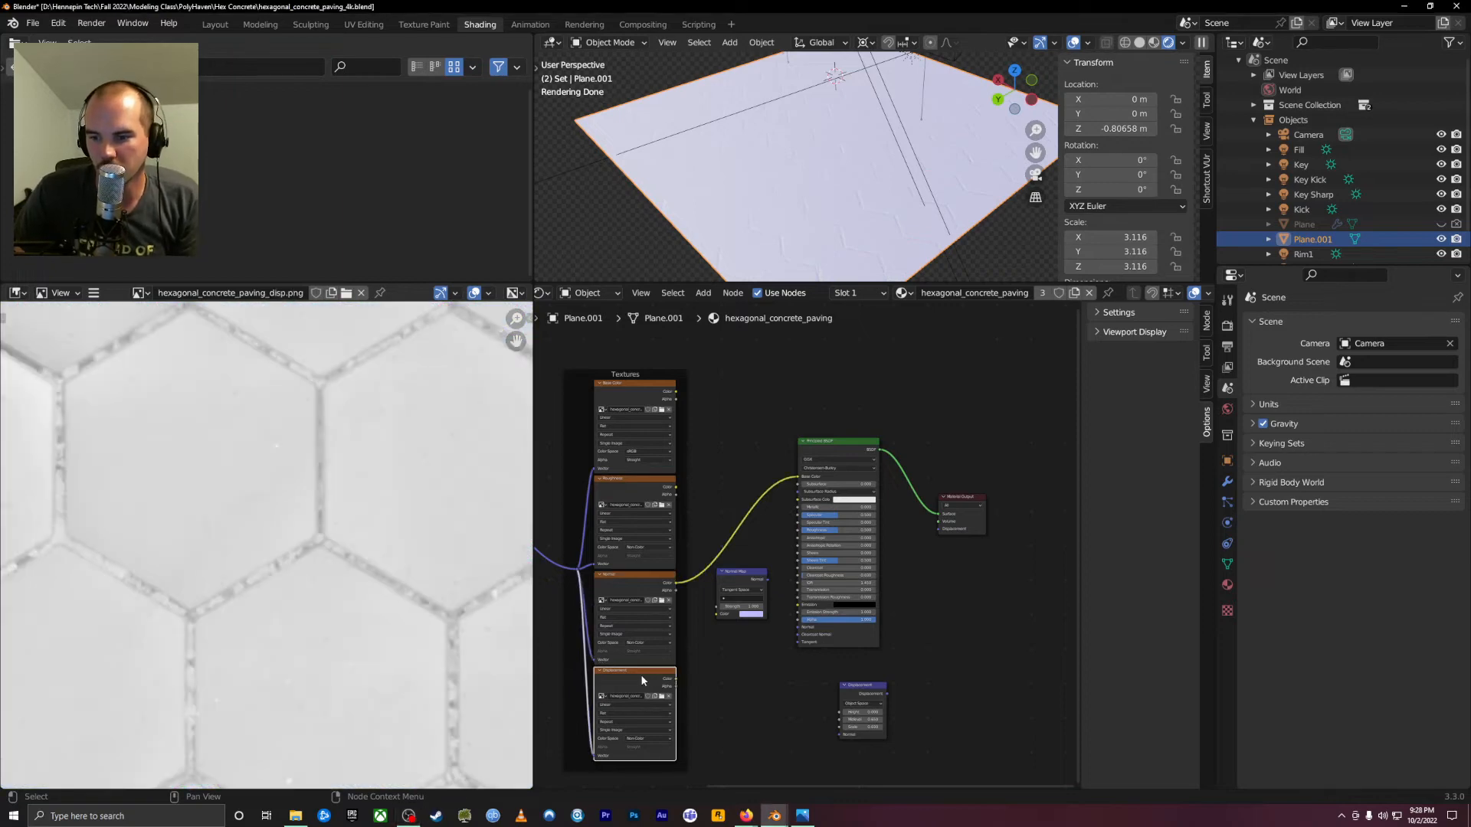
scroll(370, 568, "down", 8)
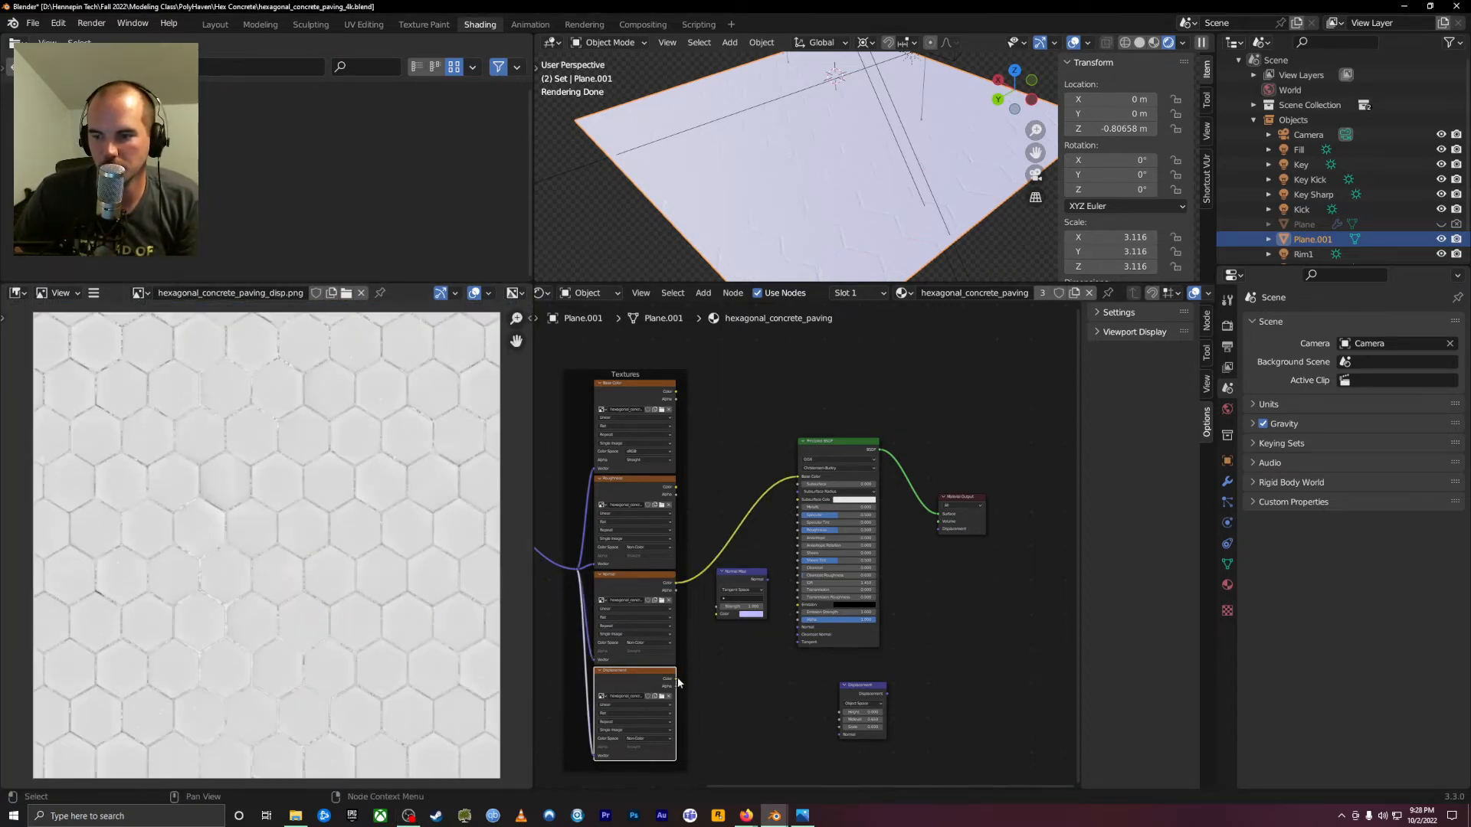
left_click_drag(678, 680, 798, 476)
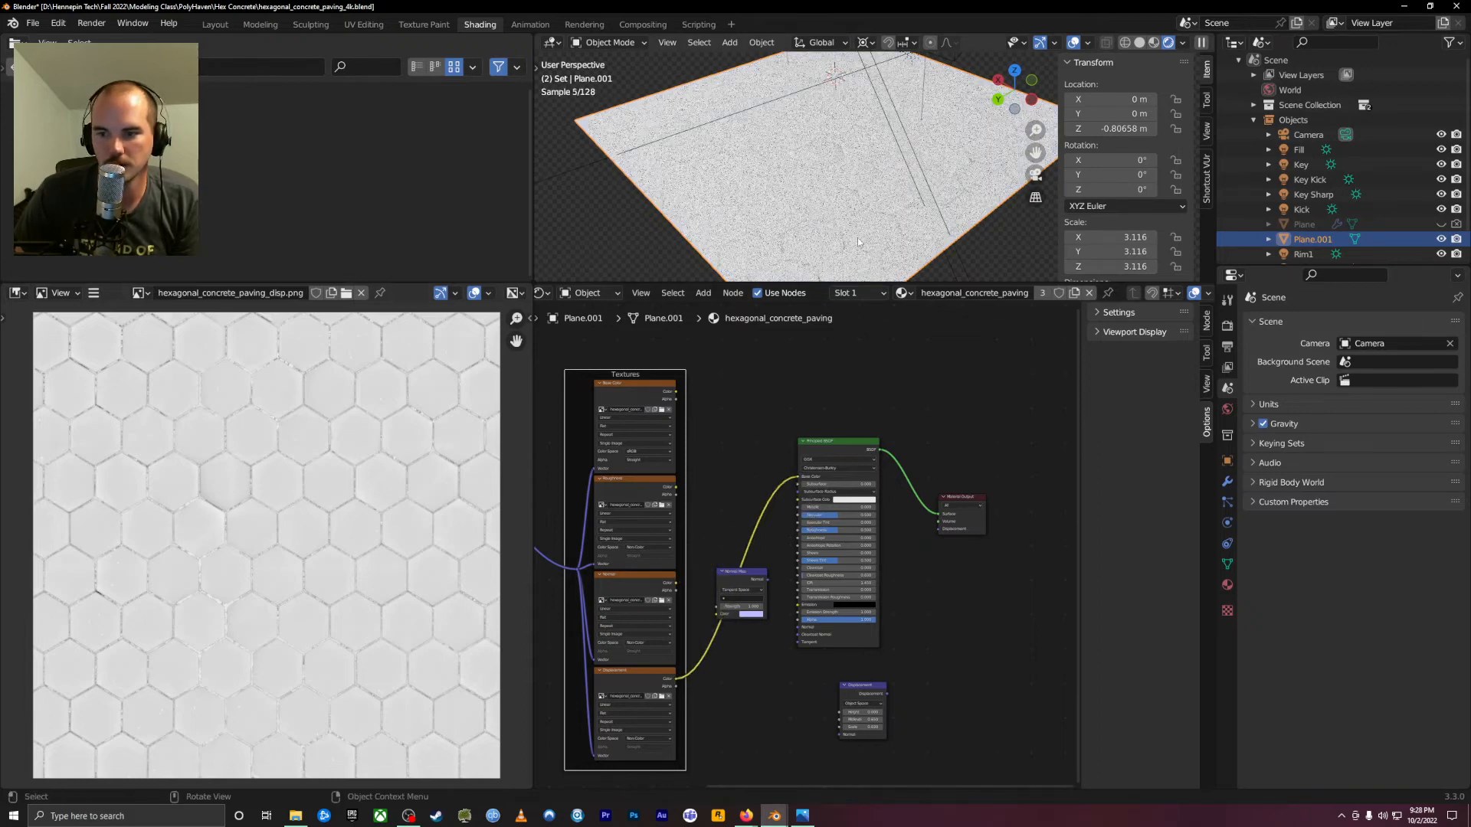
scroll(850, 222, "up", 6)
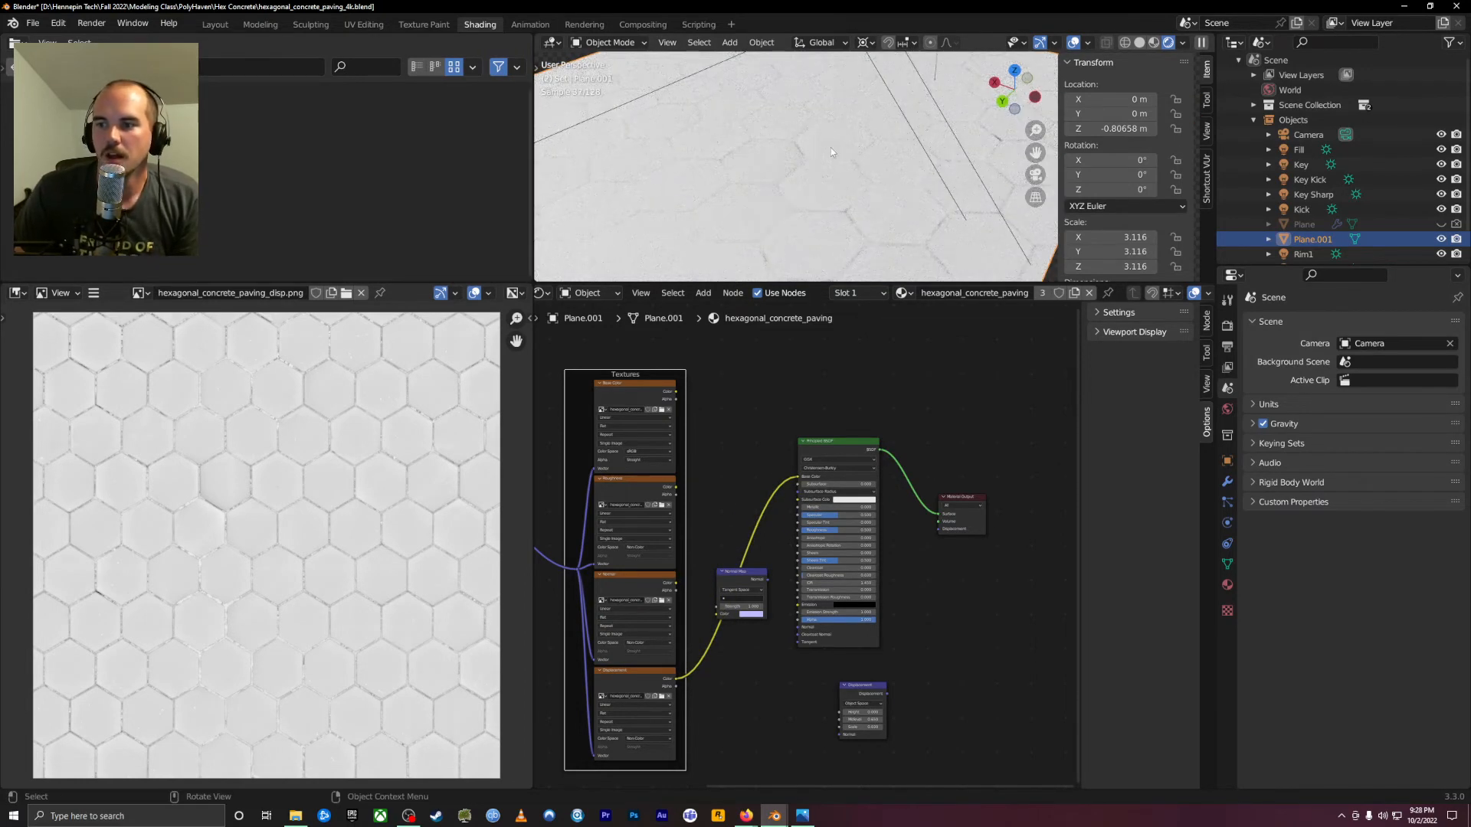
middle_click_drag(831, 148, 833, 209)
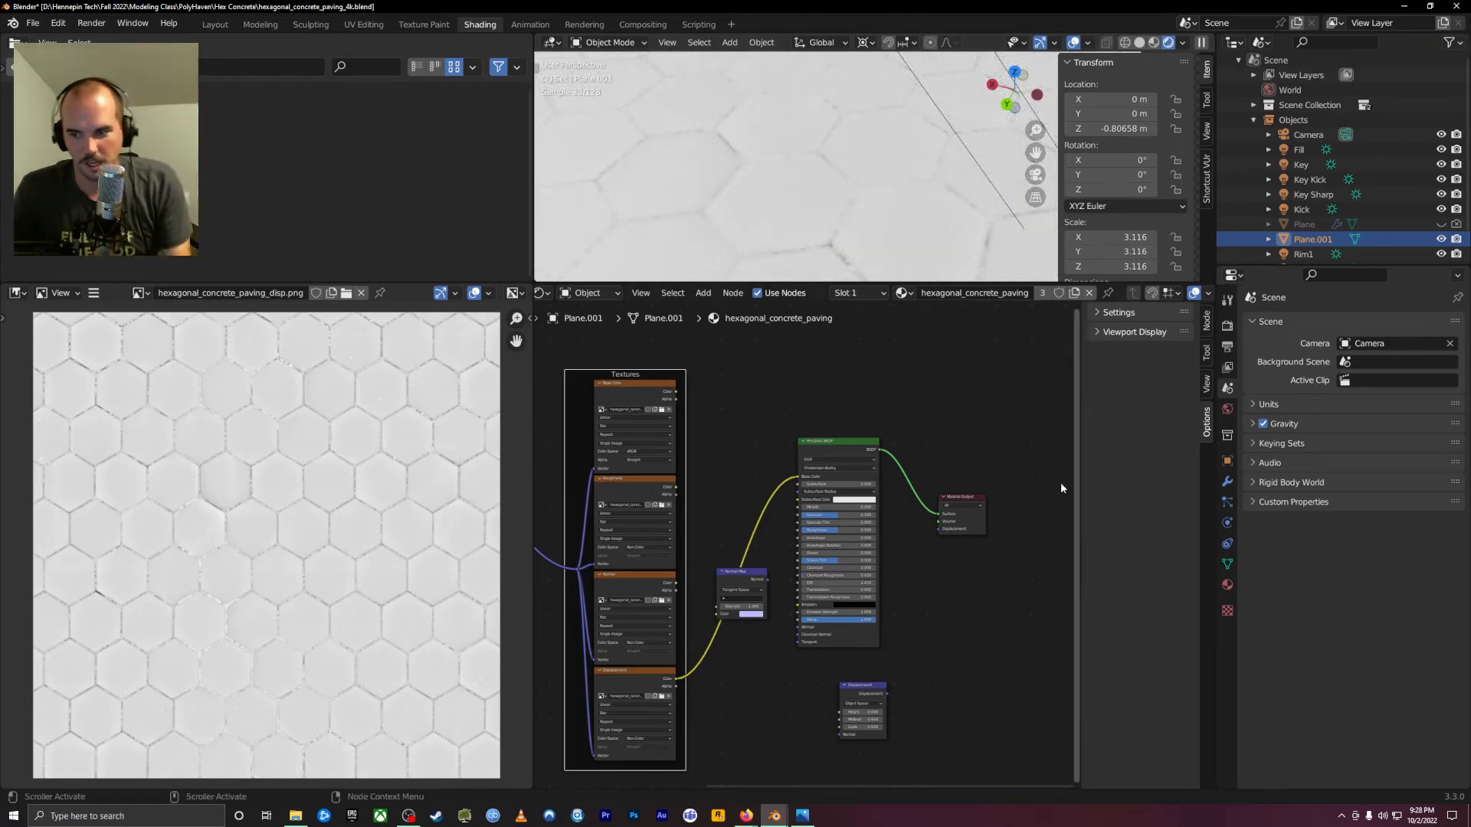
Remove the Displacement link and reconnect the Base Color and Roughness textures to their matching Principled BSDF inputs
scroll(770, 659, "up", 3)
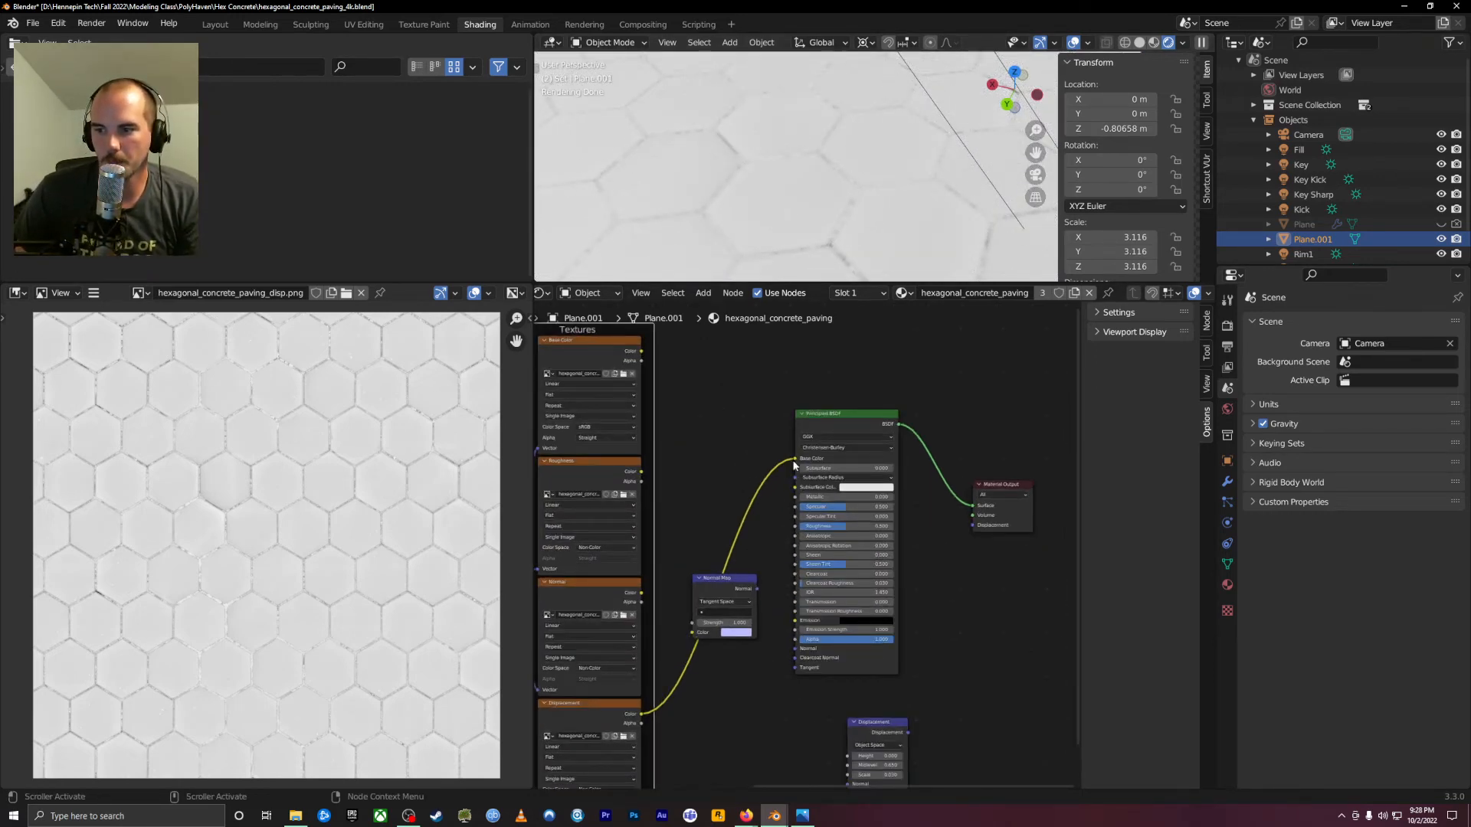
left_click_drag(794, 465, 761, 599)
middle_click_drag(760, 725, 718, 759)
scroll(759, 612, "up", 2)
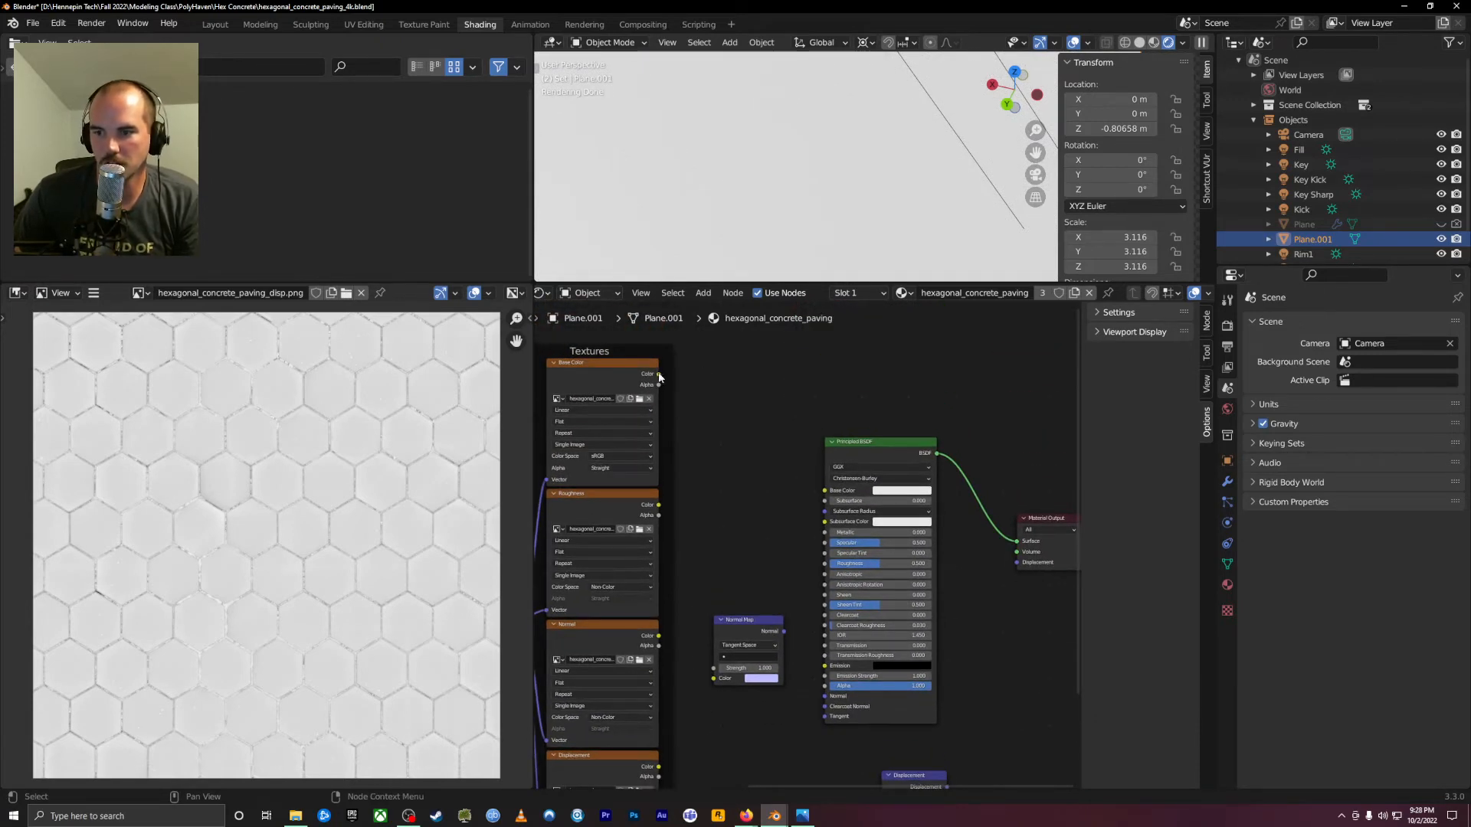
left_click_drag(659, 374, 824, 490)
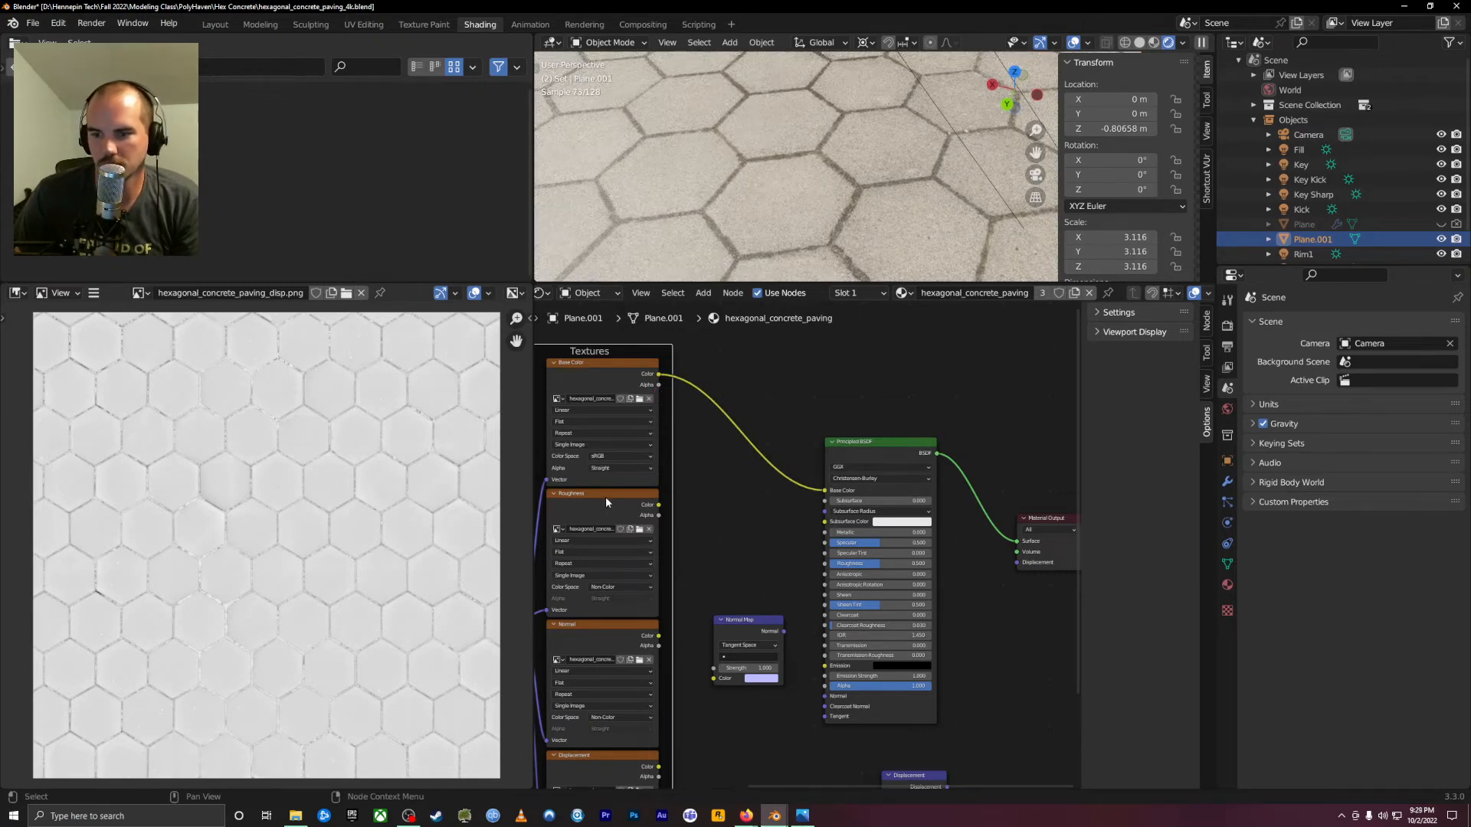
left_click(606, 500)
left_click_drag(659, 505, 824, 562)
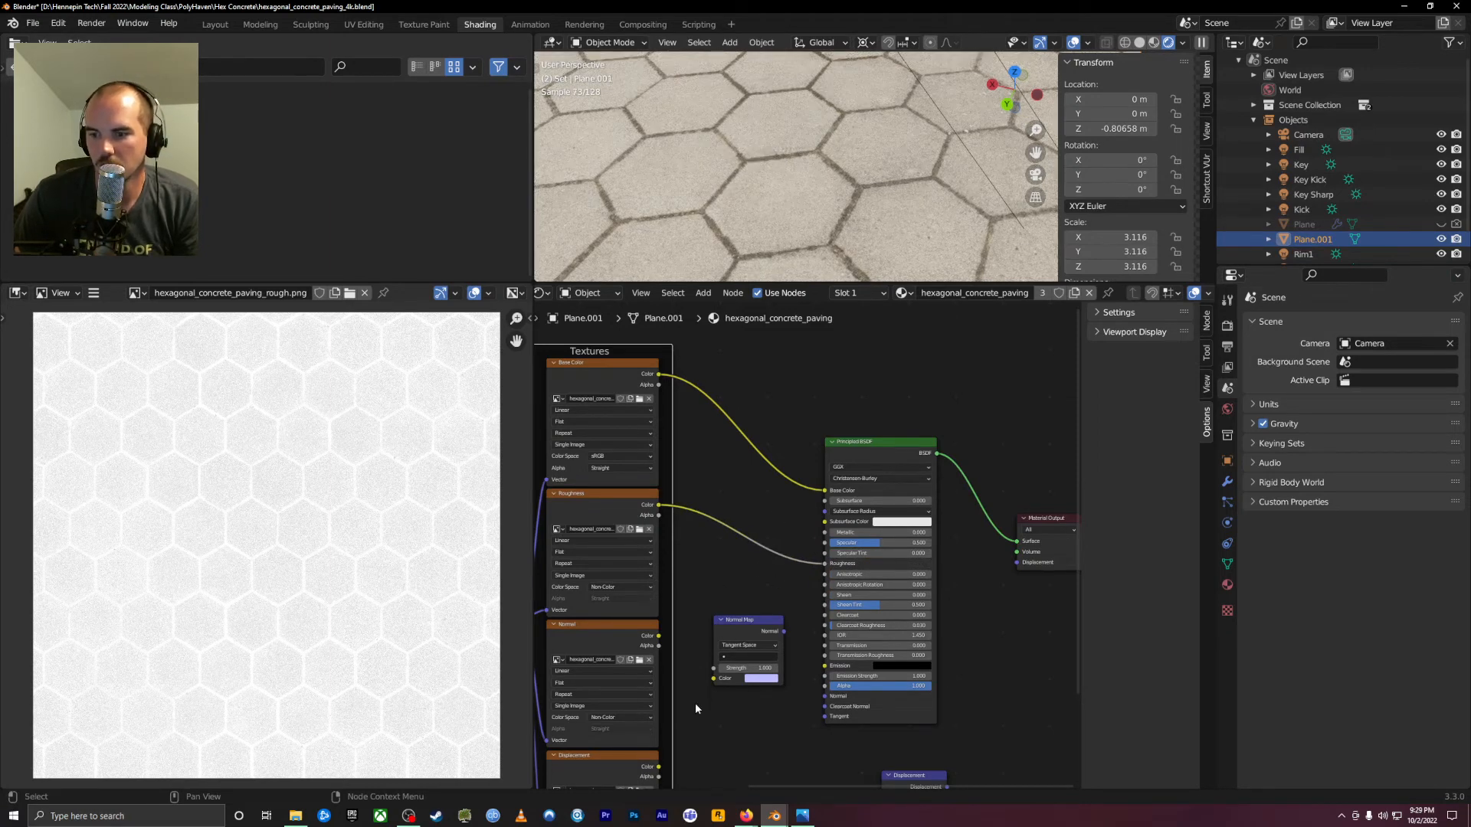
Link the Normal texture's color to the Normal Map node and that node's output to the Principled BSDF's Normal input
middle_click_drag(710, 702, 630, 491)
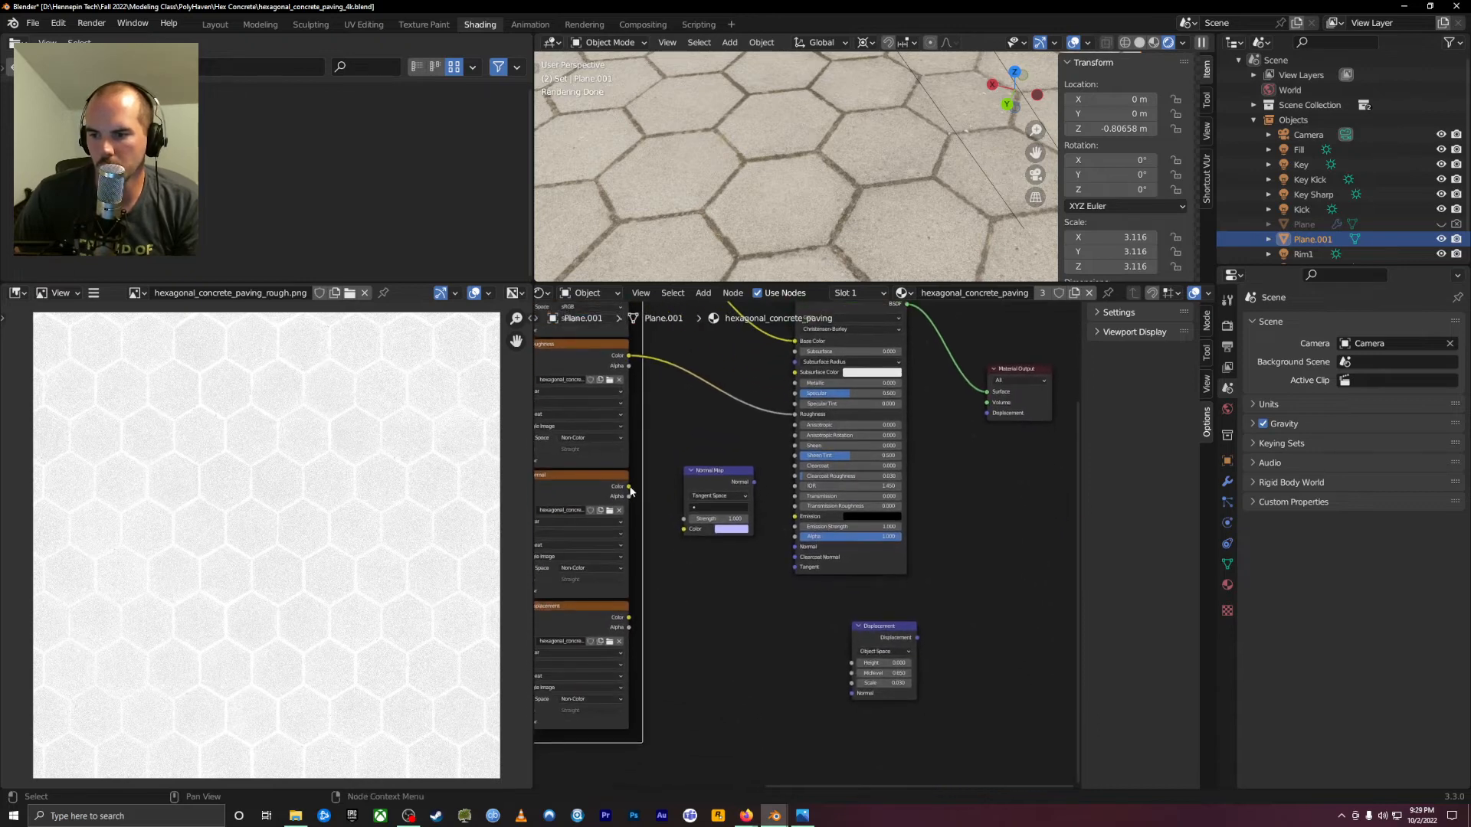
left_click_drag(629, 488, 682, 532)
left_click(711, 476)
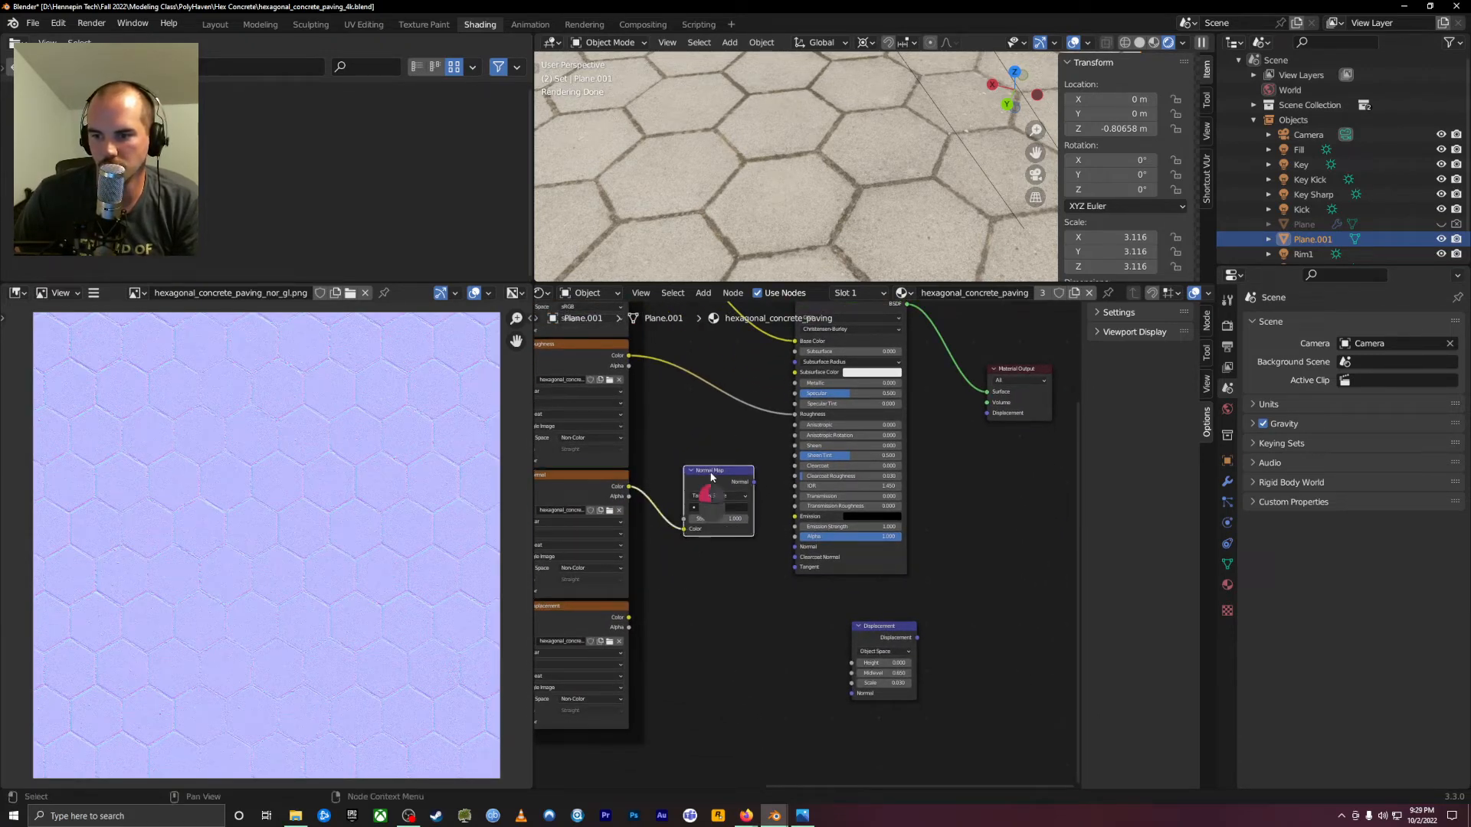
left_click_drag(711, 476, 800, 545)
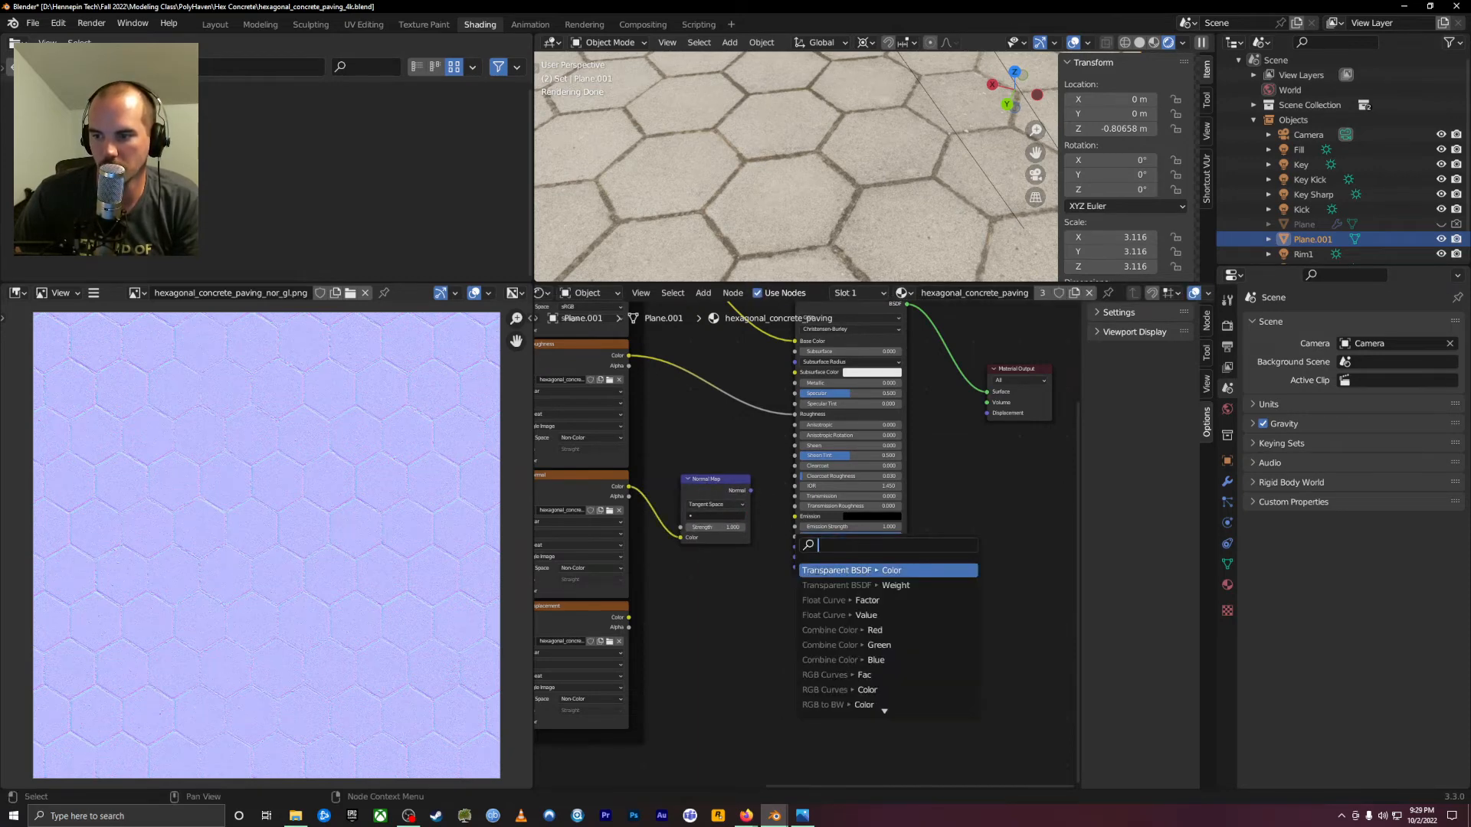
left_click_drag(751, 490, 790, 549)
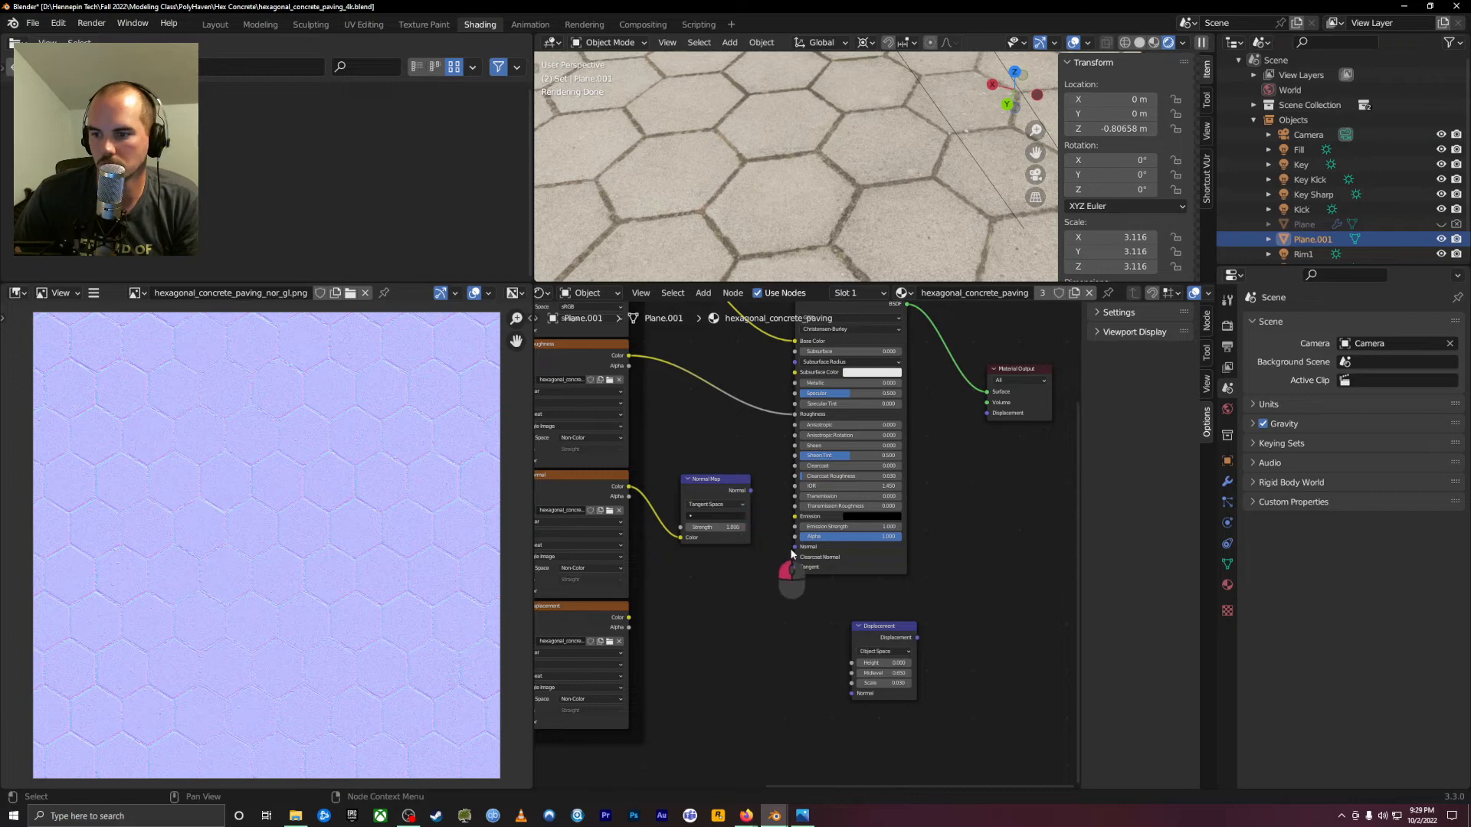
left_click_drag(752, 490, 791, 550)
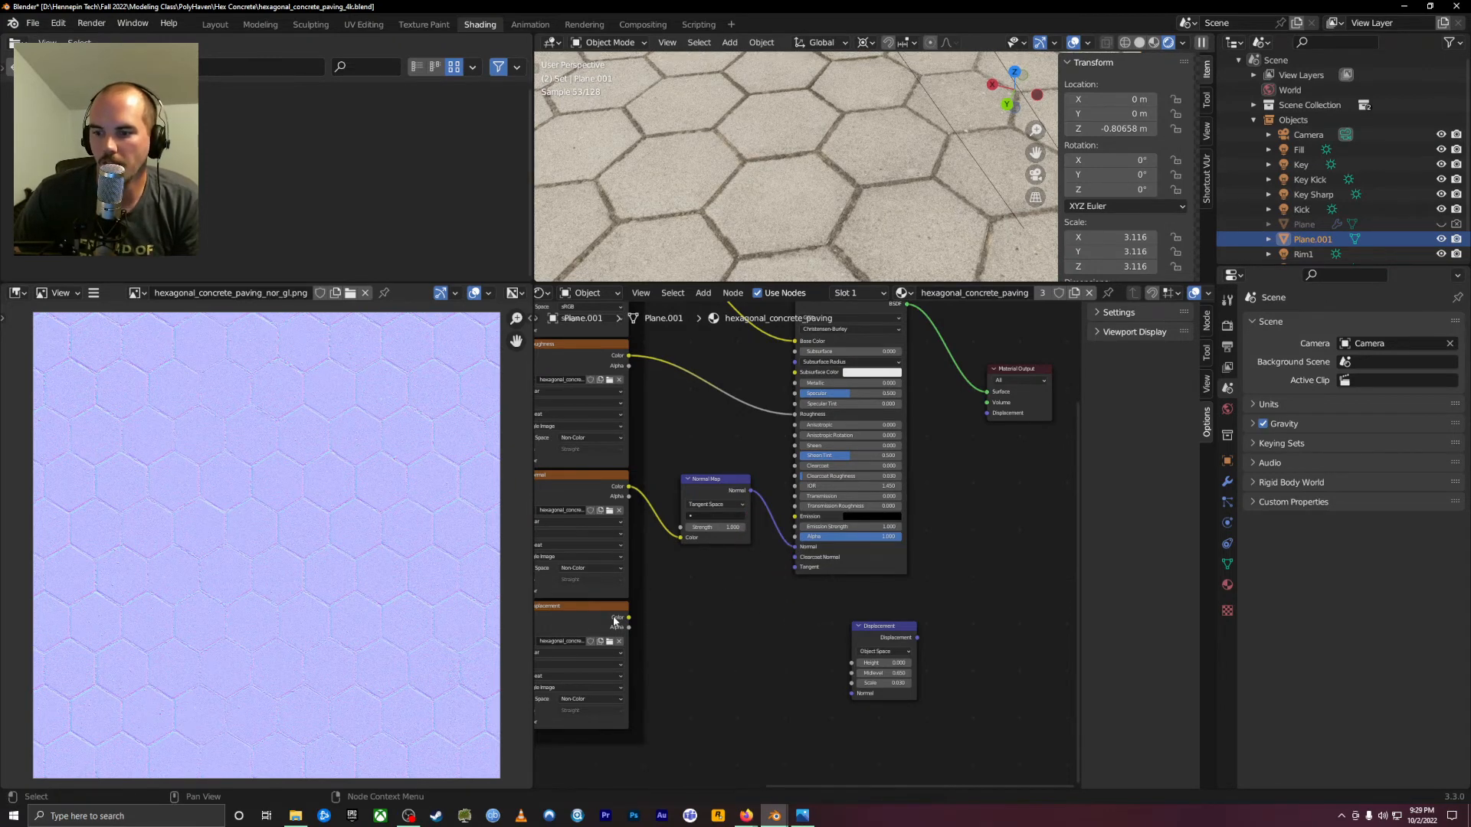
Route the Displacement texture through the Displacement node into the Material Output, and feed the Normal Map output into the Displacement node's Normal input
left_click_drag(912, 627, 898, 624)
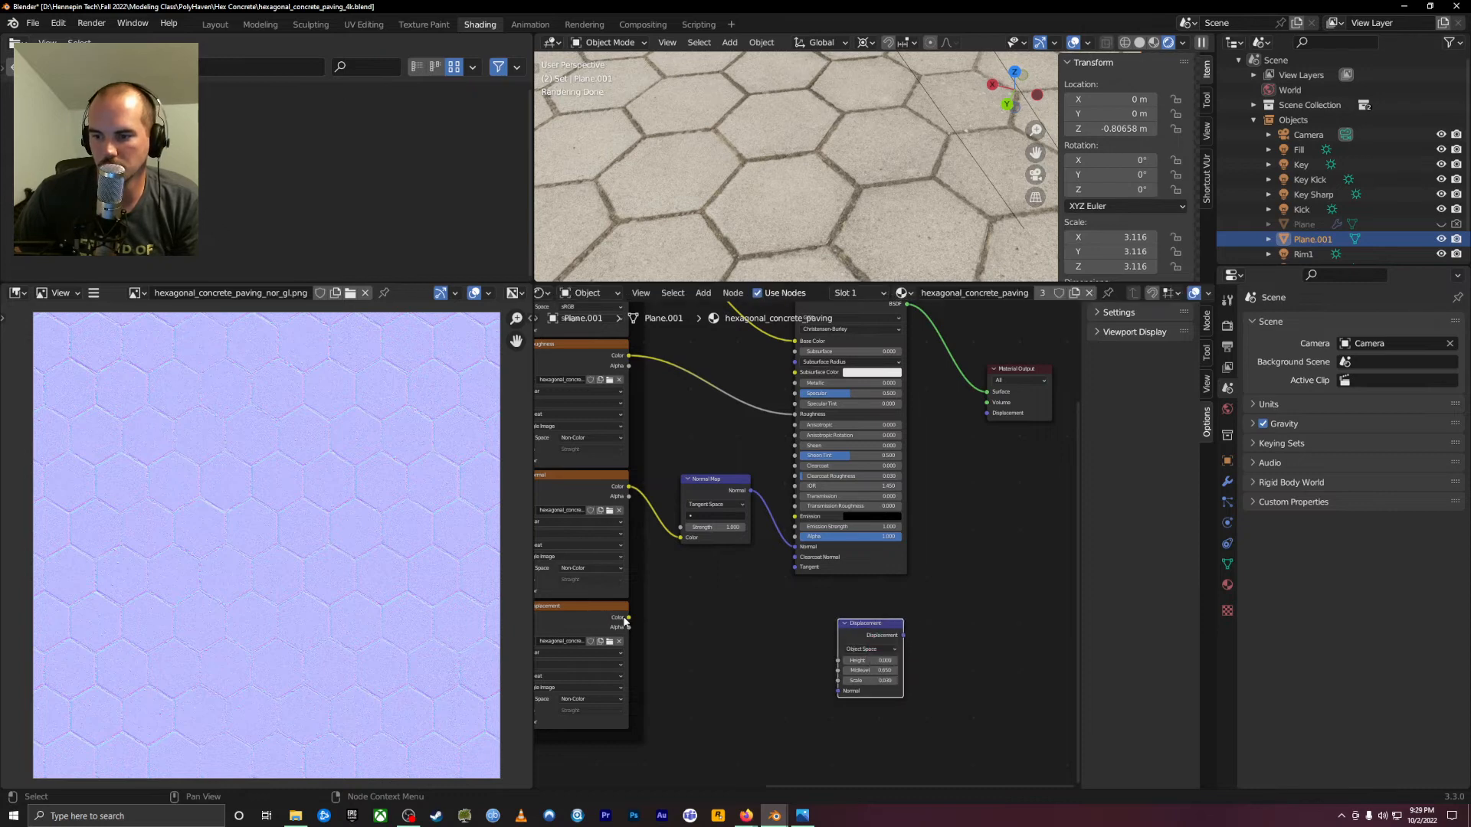
left_click_drag(628, 617, 987, 414)
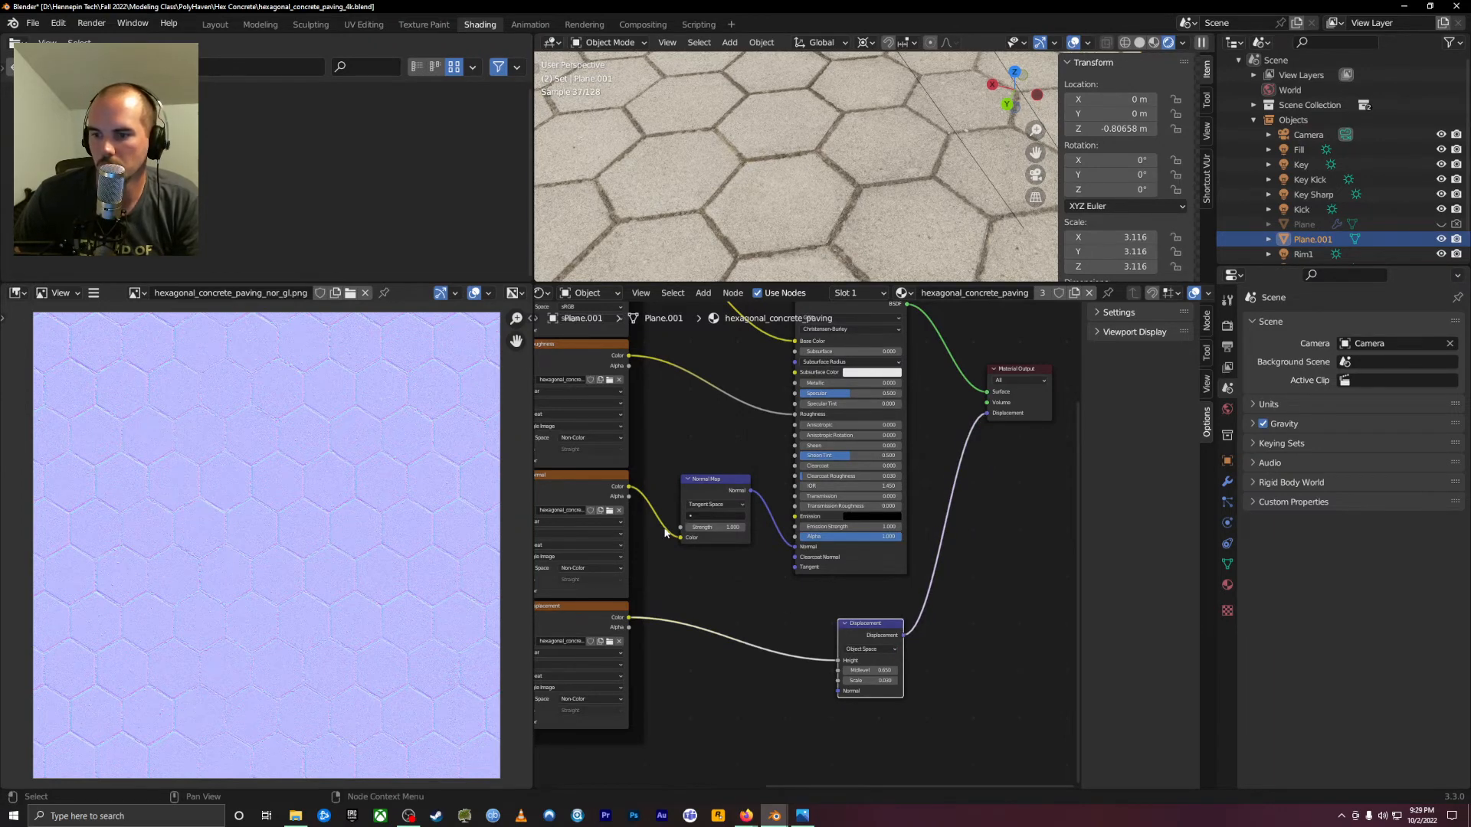
left_click_drag(753, 495, 839, 691)
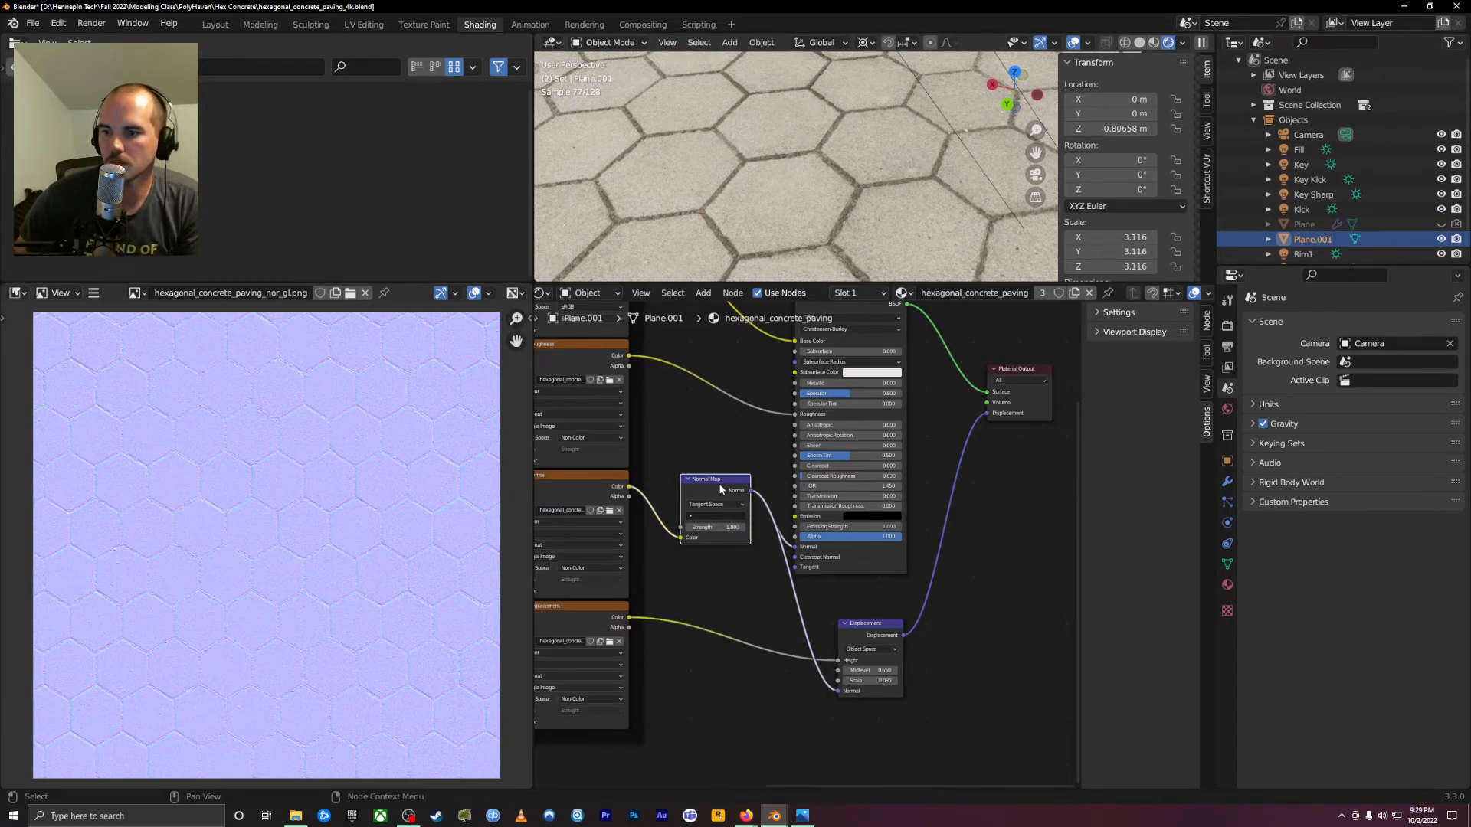
left_click_drag(717, 480, 708, 528)
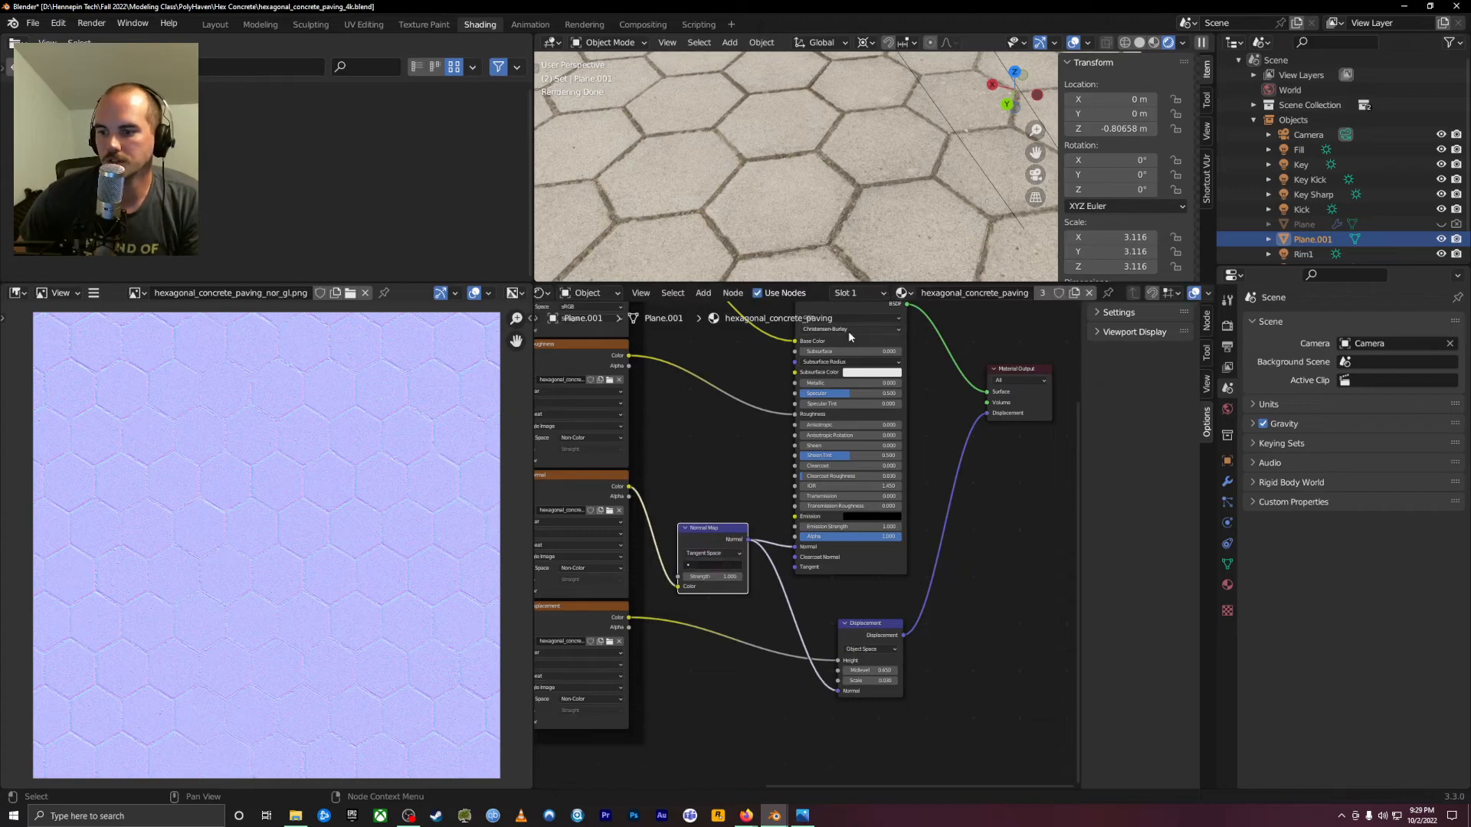
scroll(862, 218, "down", 2)
middle_click_drag(862, 218, 815, 230)
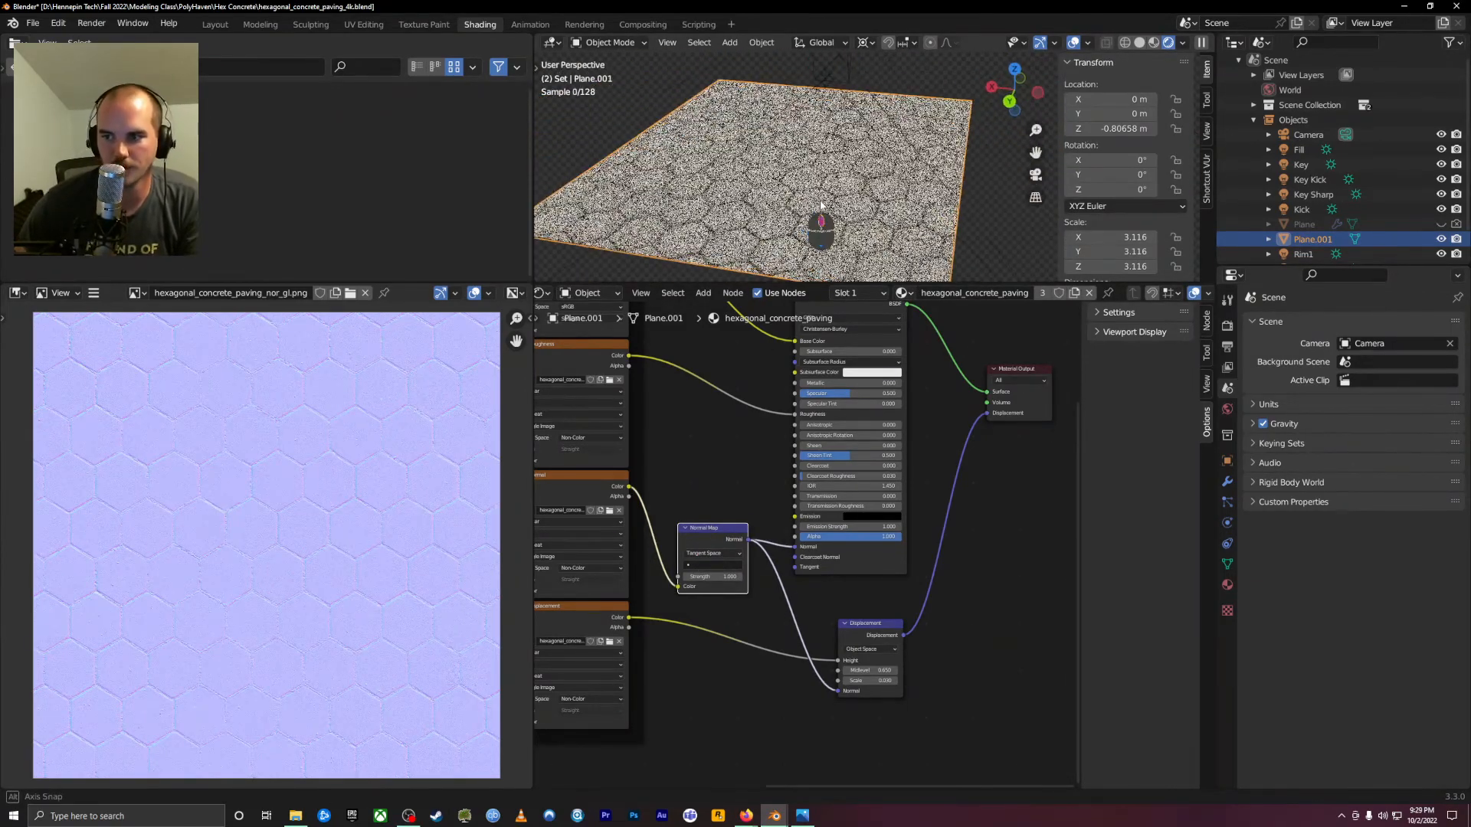
scroll(740, 426, "down", 3)
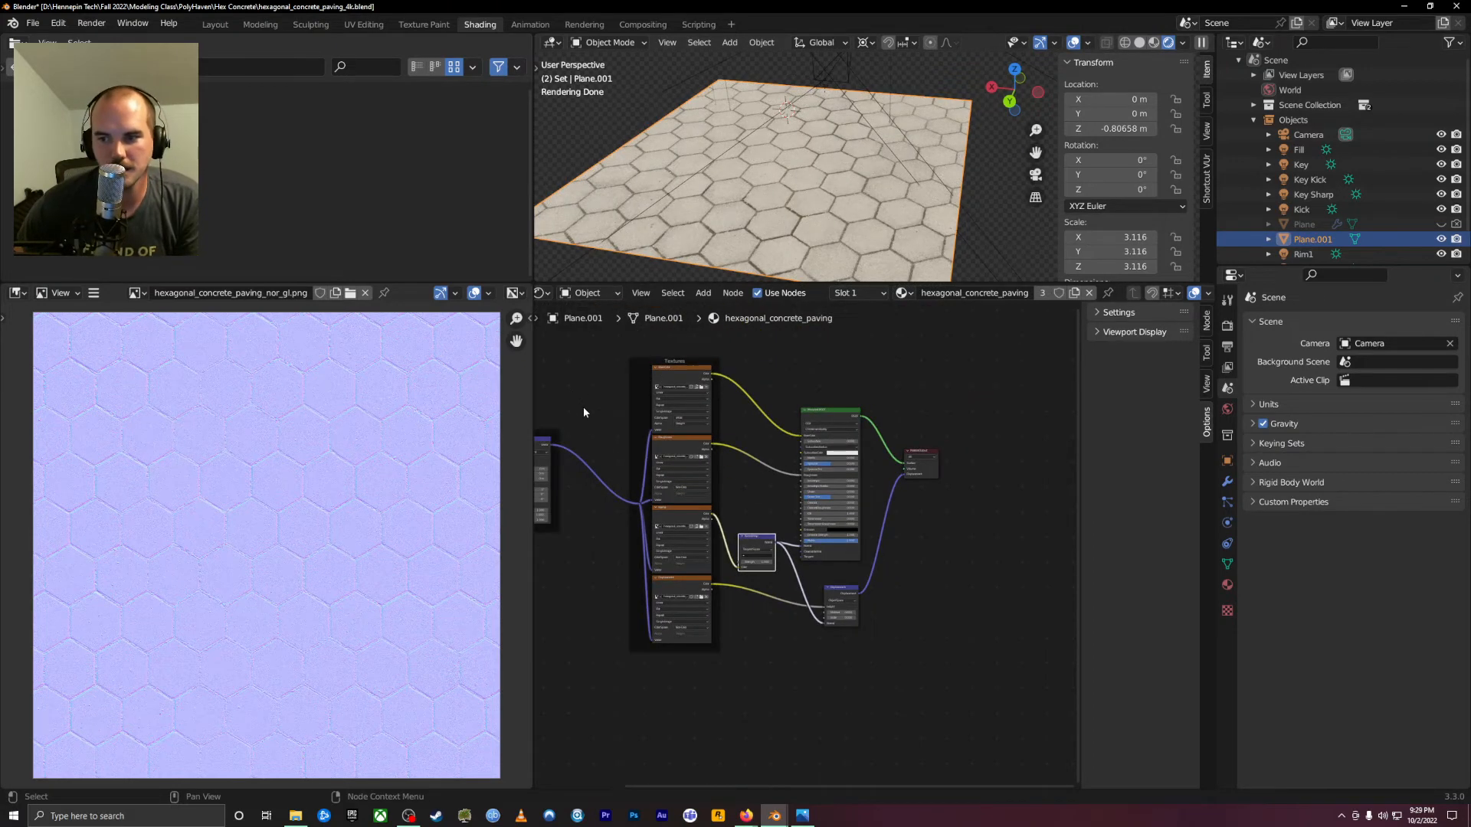
middle_click_drag(586, 407, 640, 421)
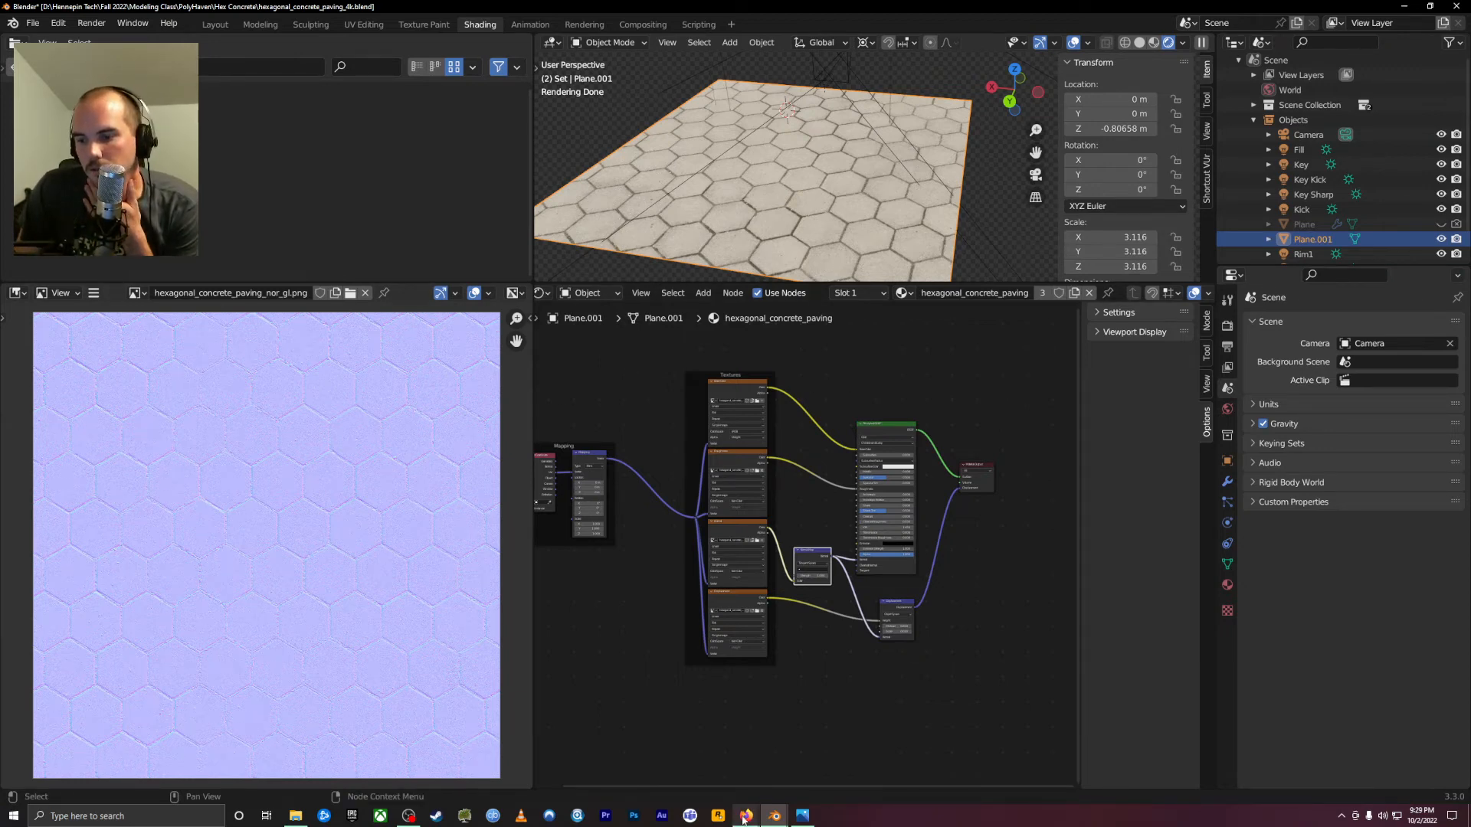
Switch to the Poly Haven site in the browser, look through its home page from end to end, and return to Blender
mouse_move(743, 818)
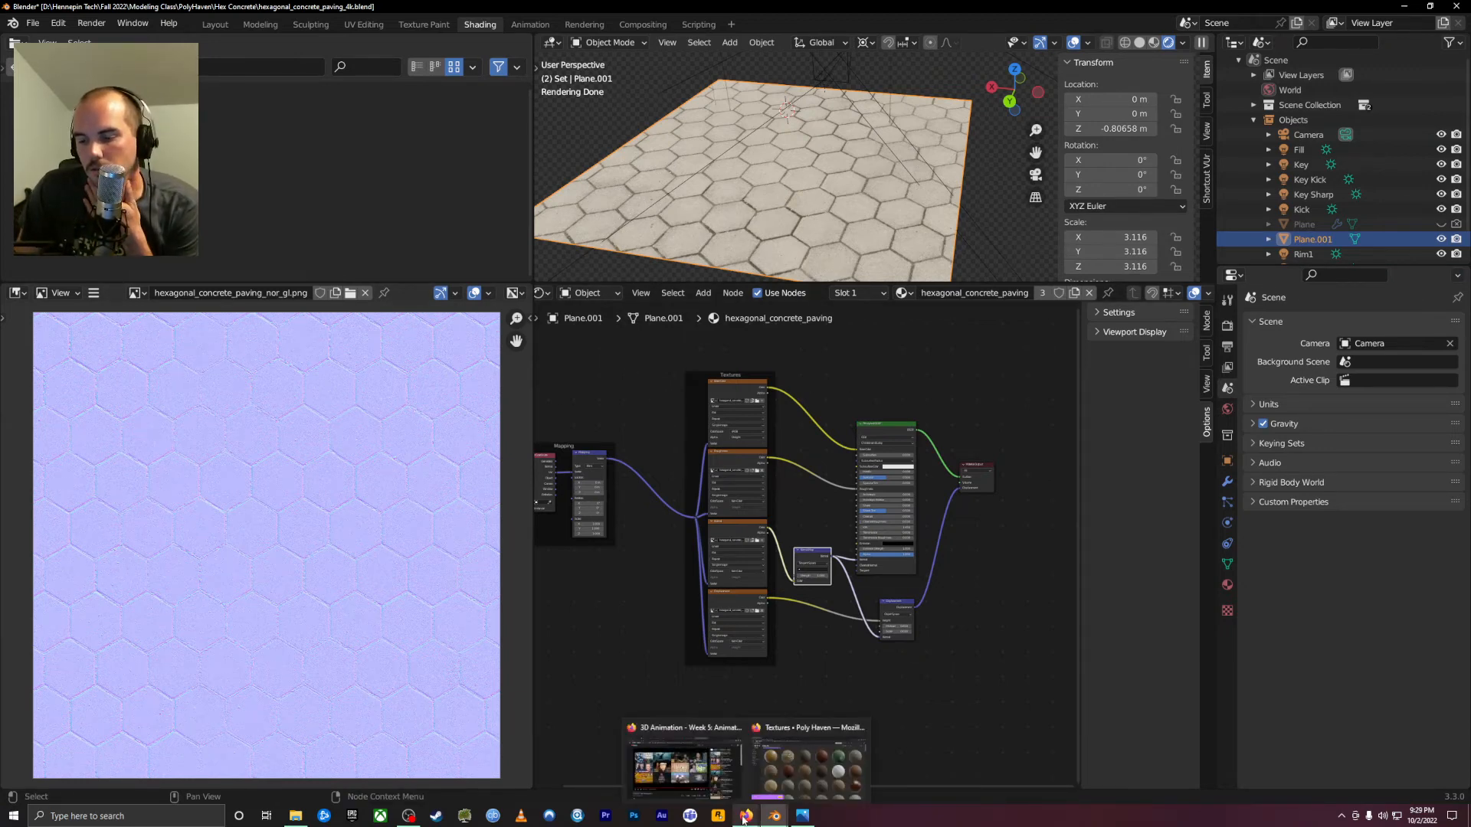
left_click(796, 760)
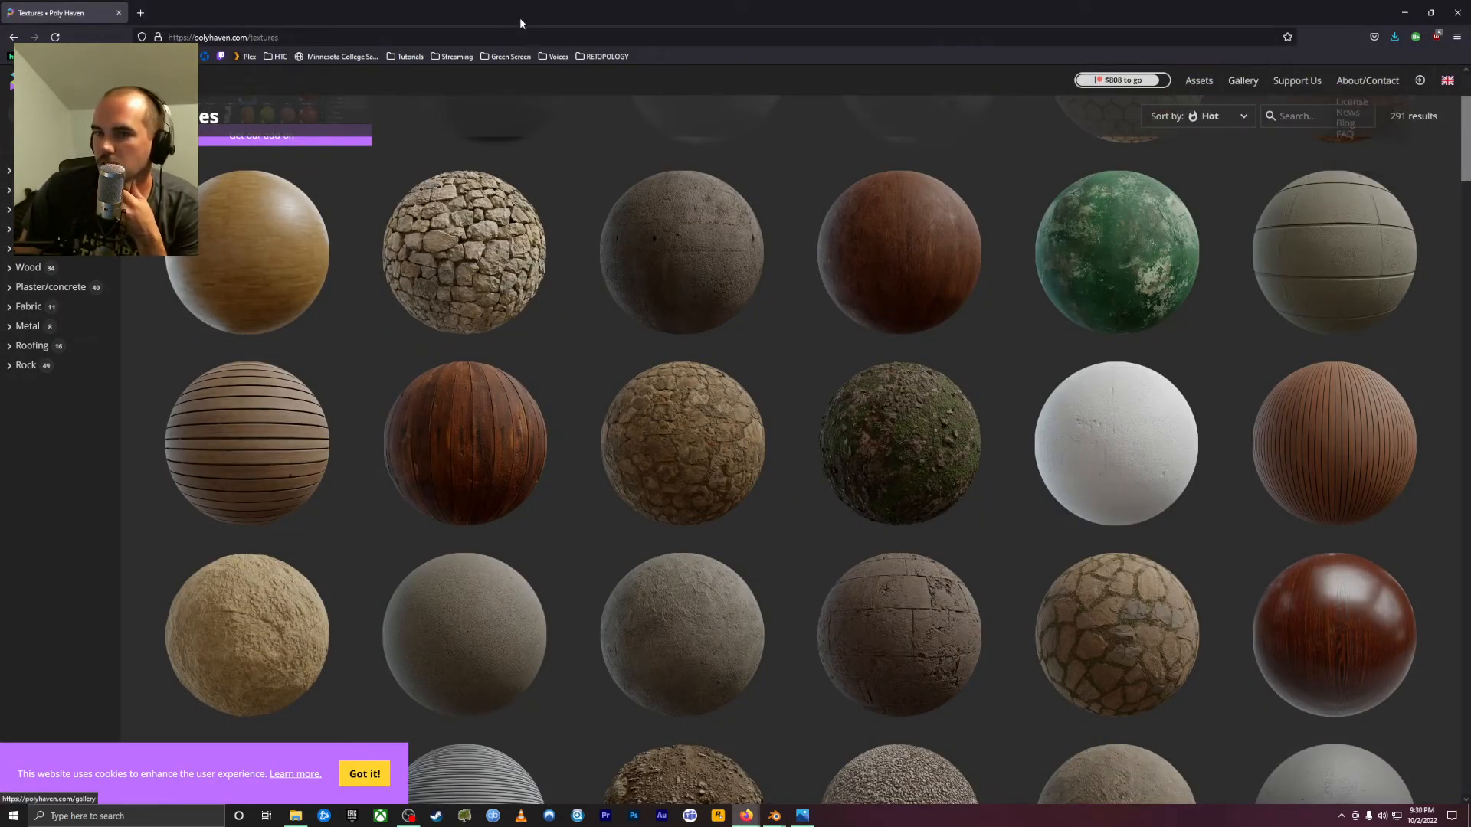
left_click(46, 80)
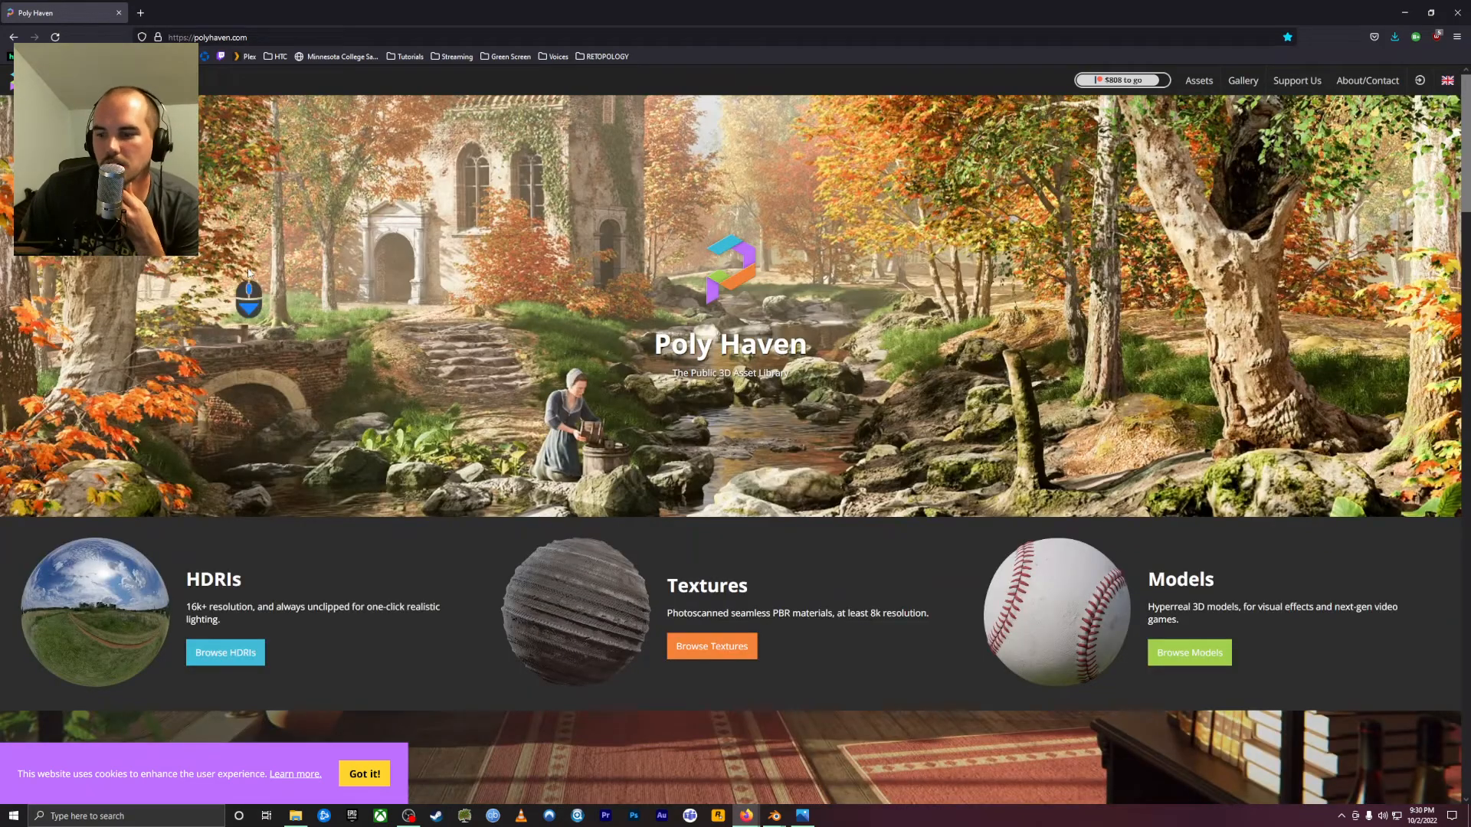
scroll(264, 310, "down", 10)
scroll(371, 316, "down", 3)
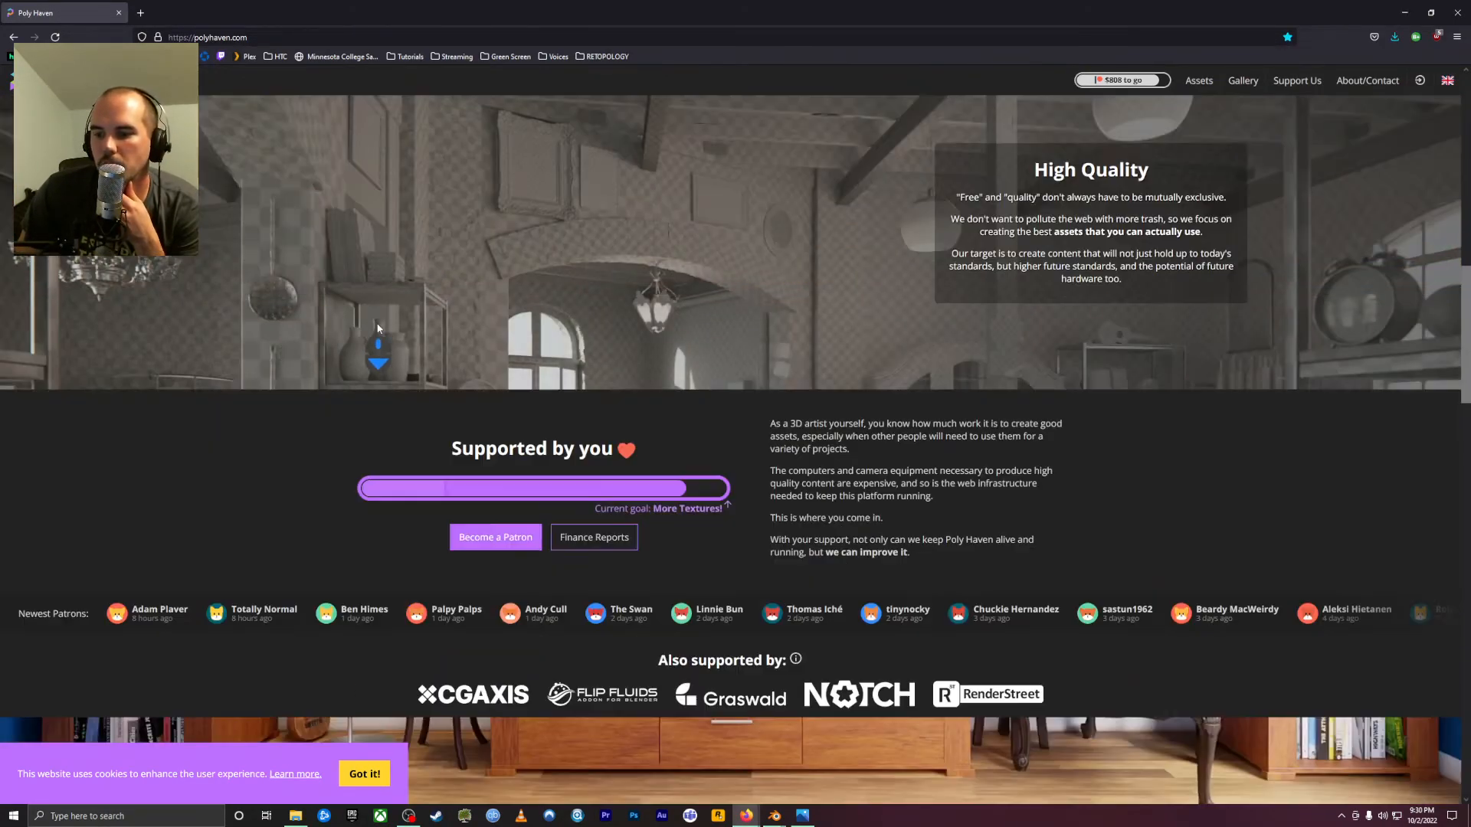
scroll(298, 318, "down", 9)
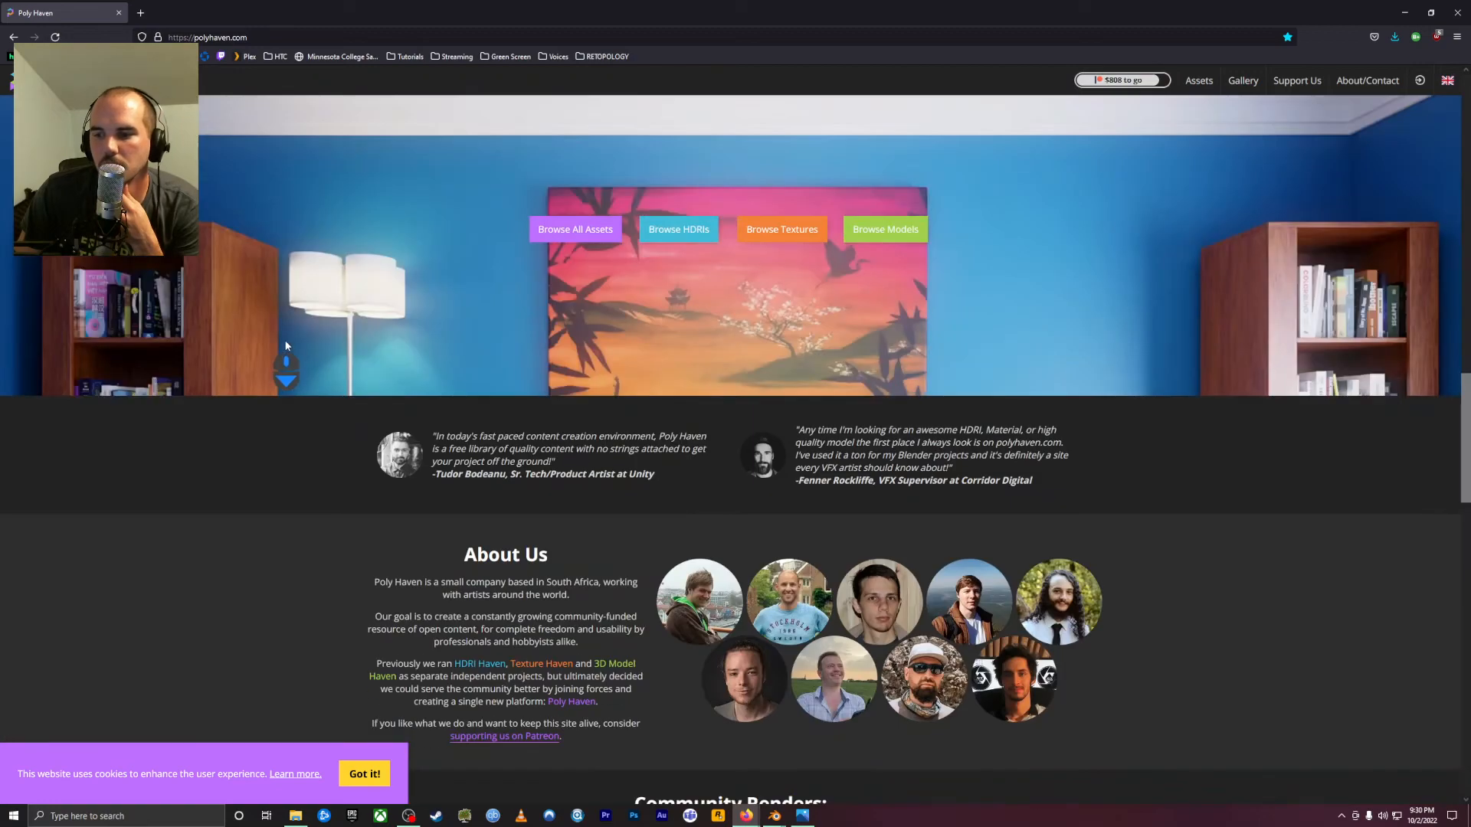
scroll(285, 345, "down", 3)
scroll(286, 345, "down", 8)
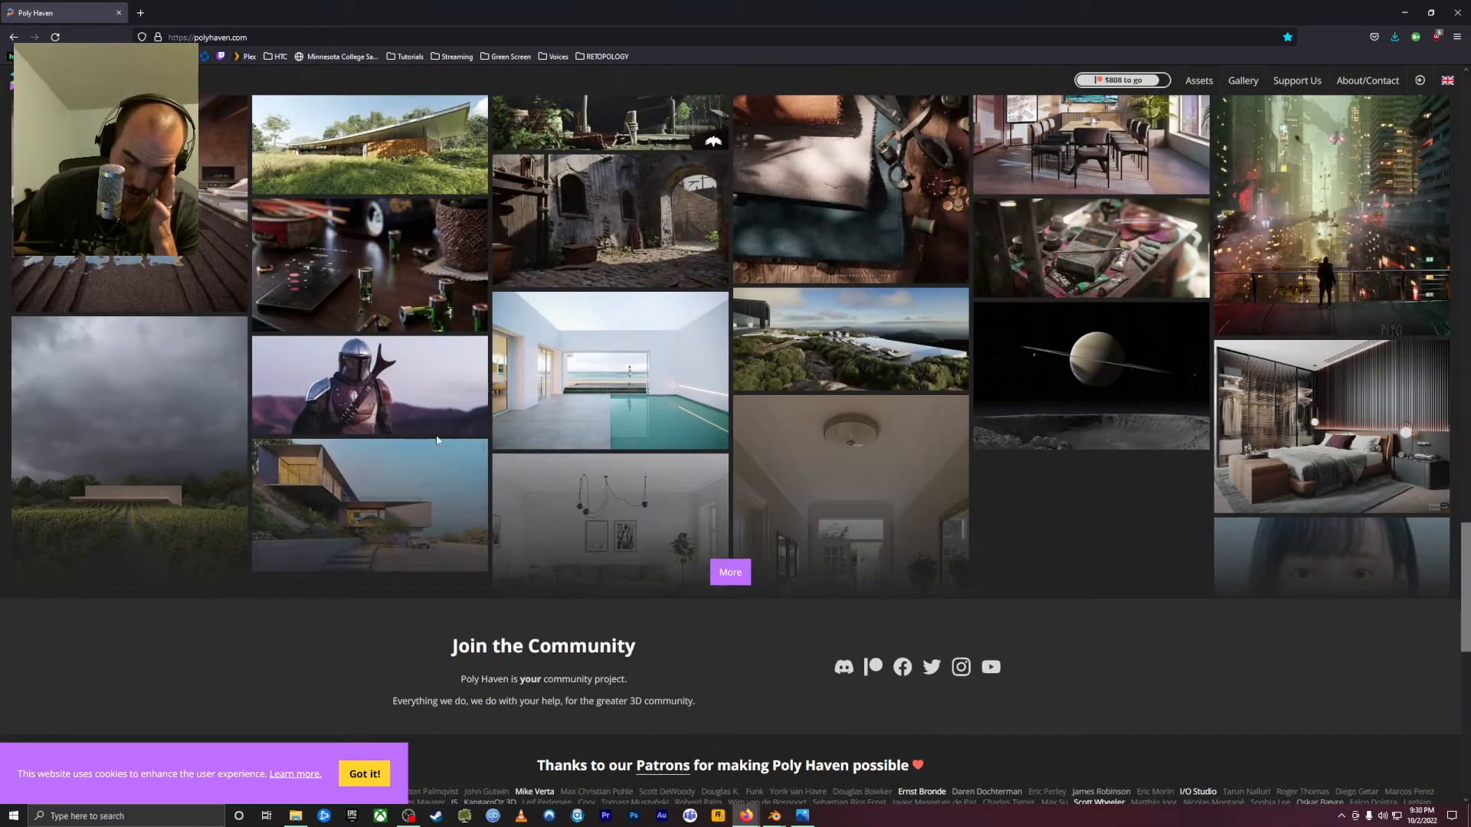
scroll(665, 383, "up", 19)
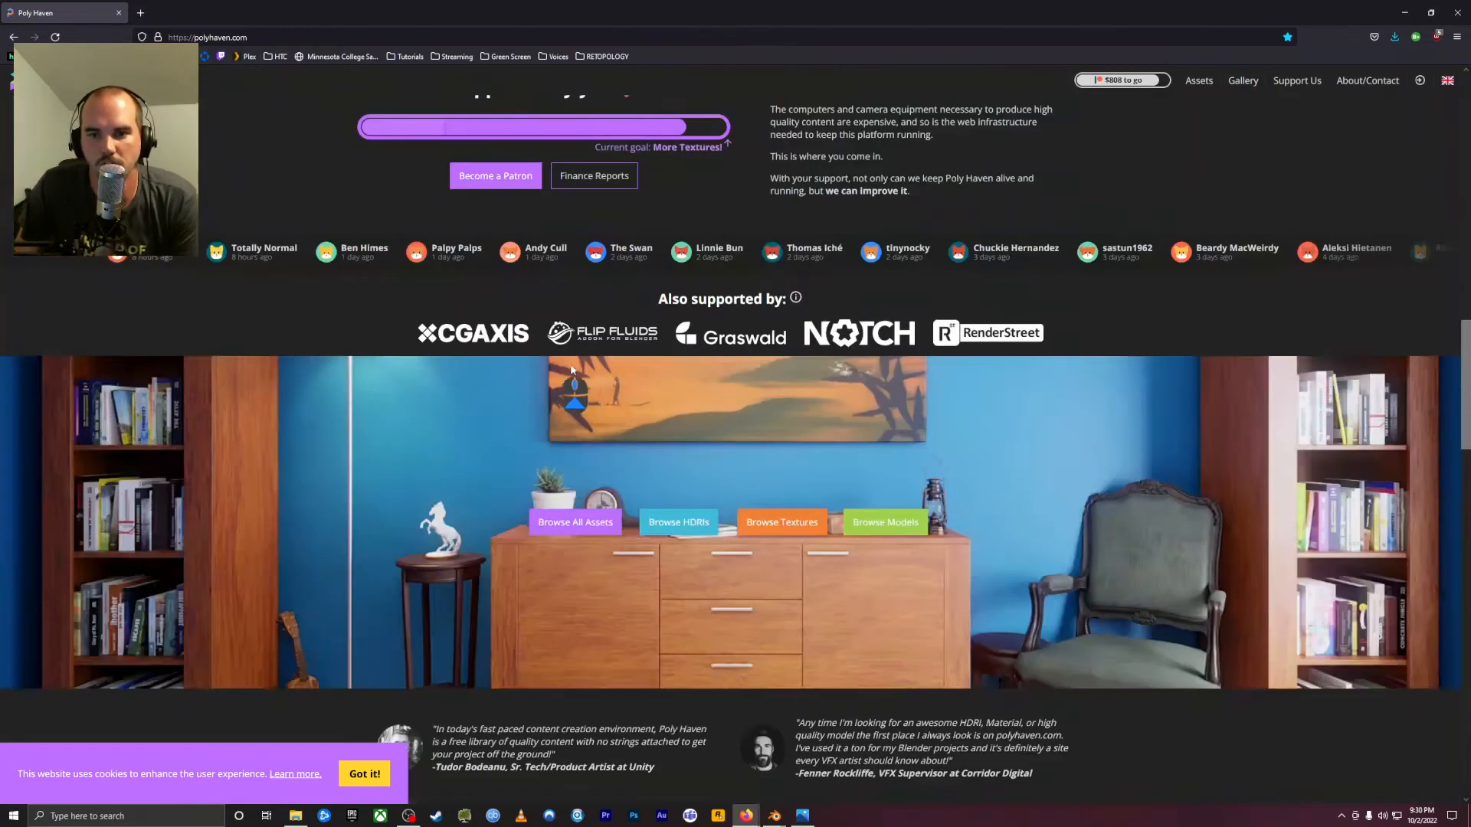
scroll(238, 348, "up", 6)
scroll(353, 148, "up", 6)
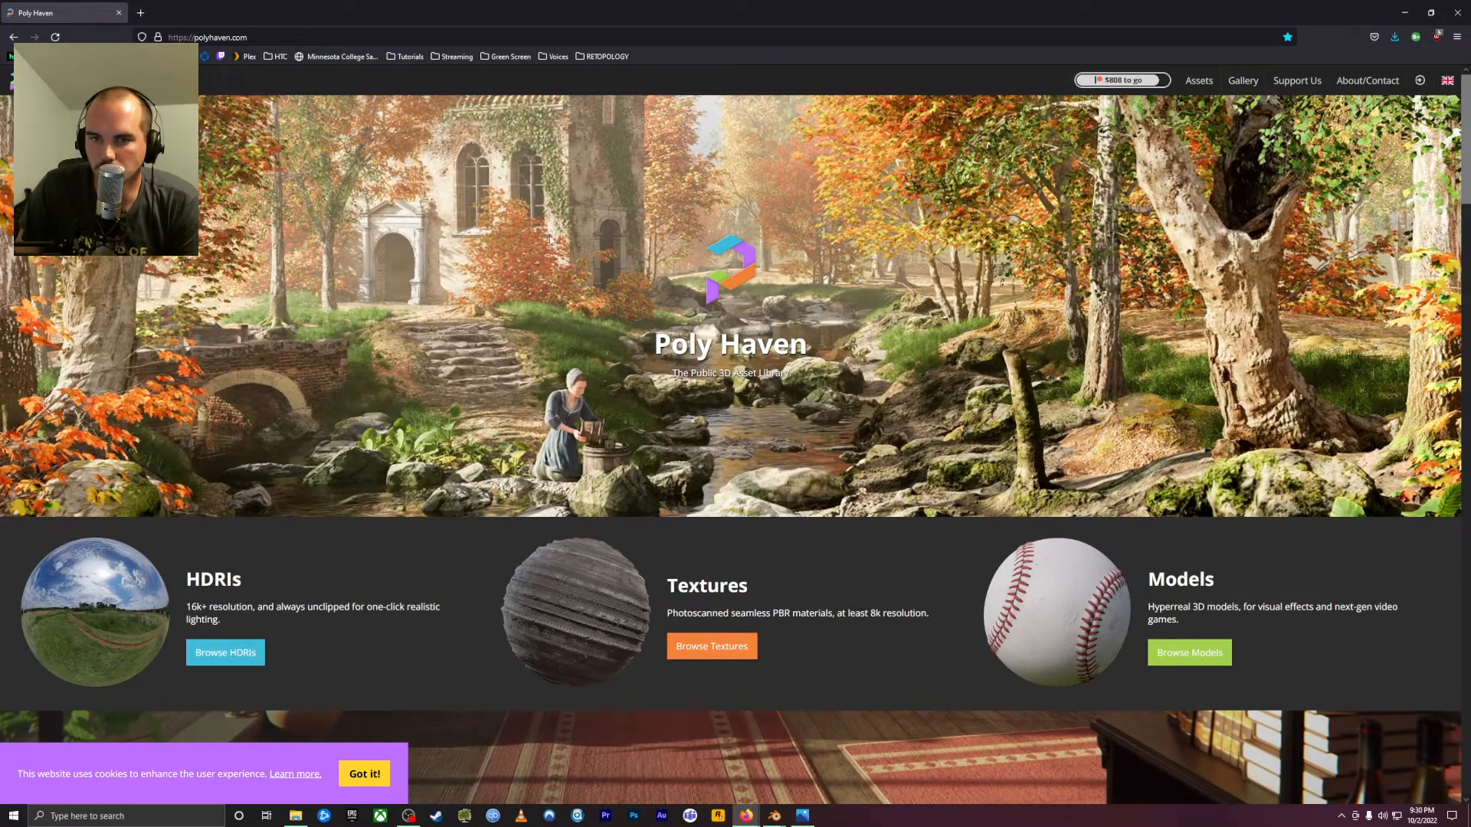
left_click(1404, 12)
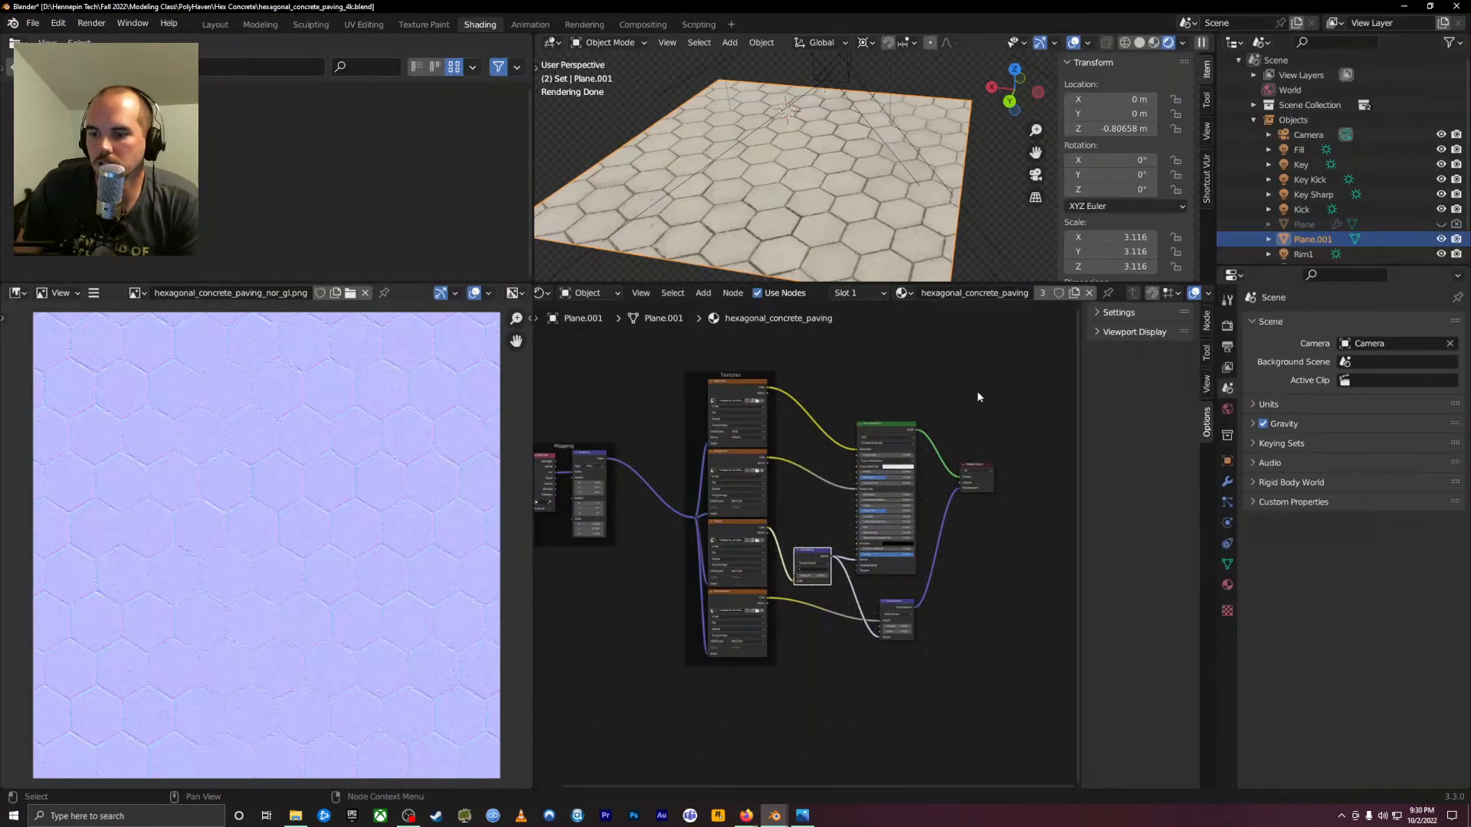
Close hexagonal_concrete_paving_4k.blend, the displacement image and the other open Blender file without saving changes
left_click(1456, 6)
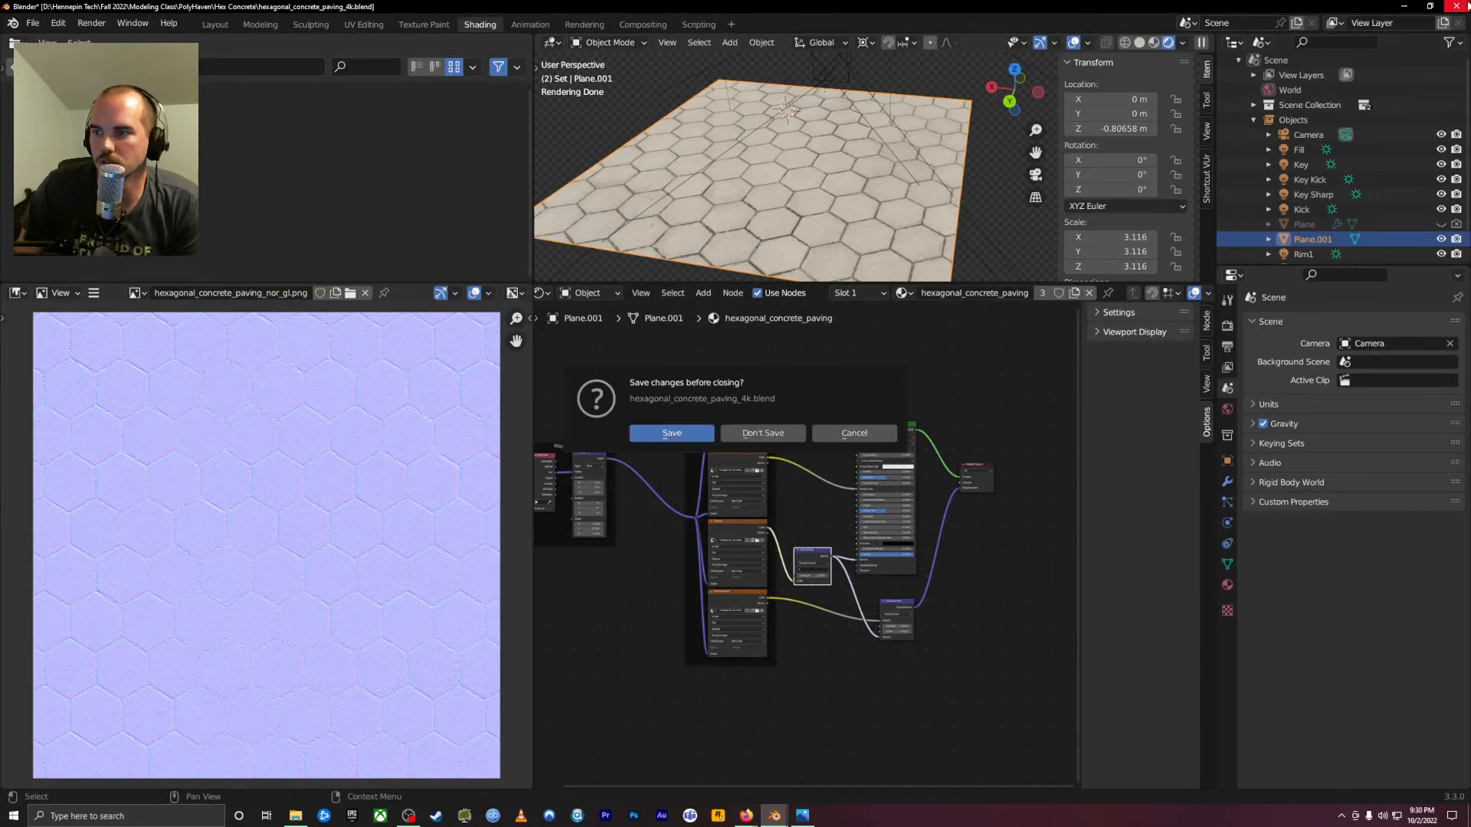
left_click(771, 433)
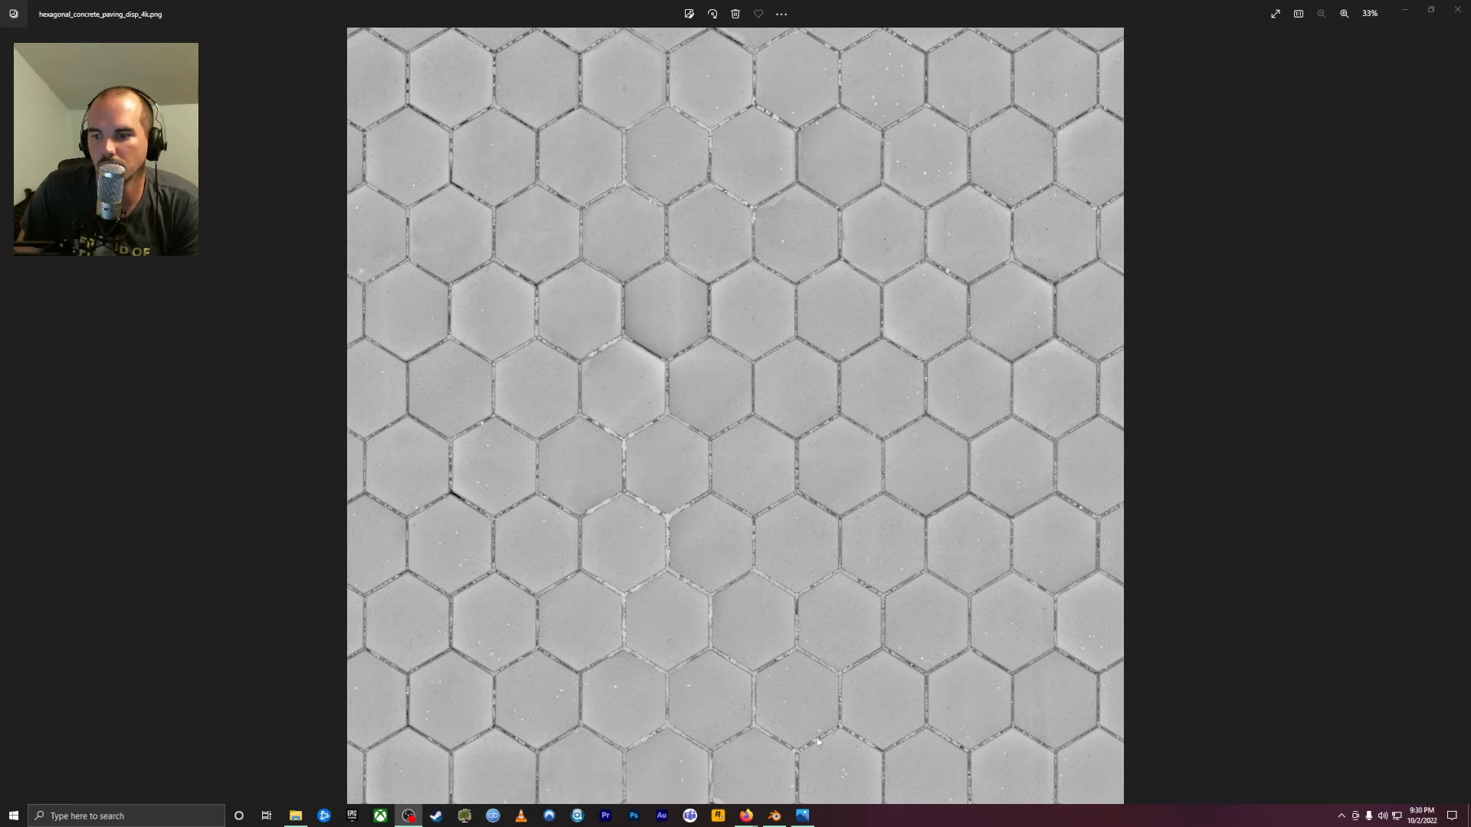
left_click(776, 819)
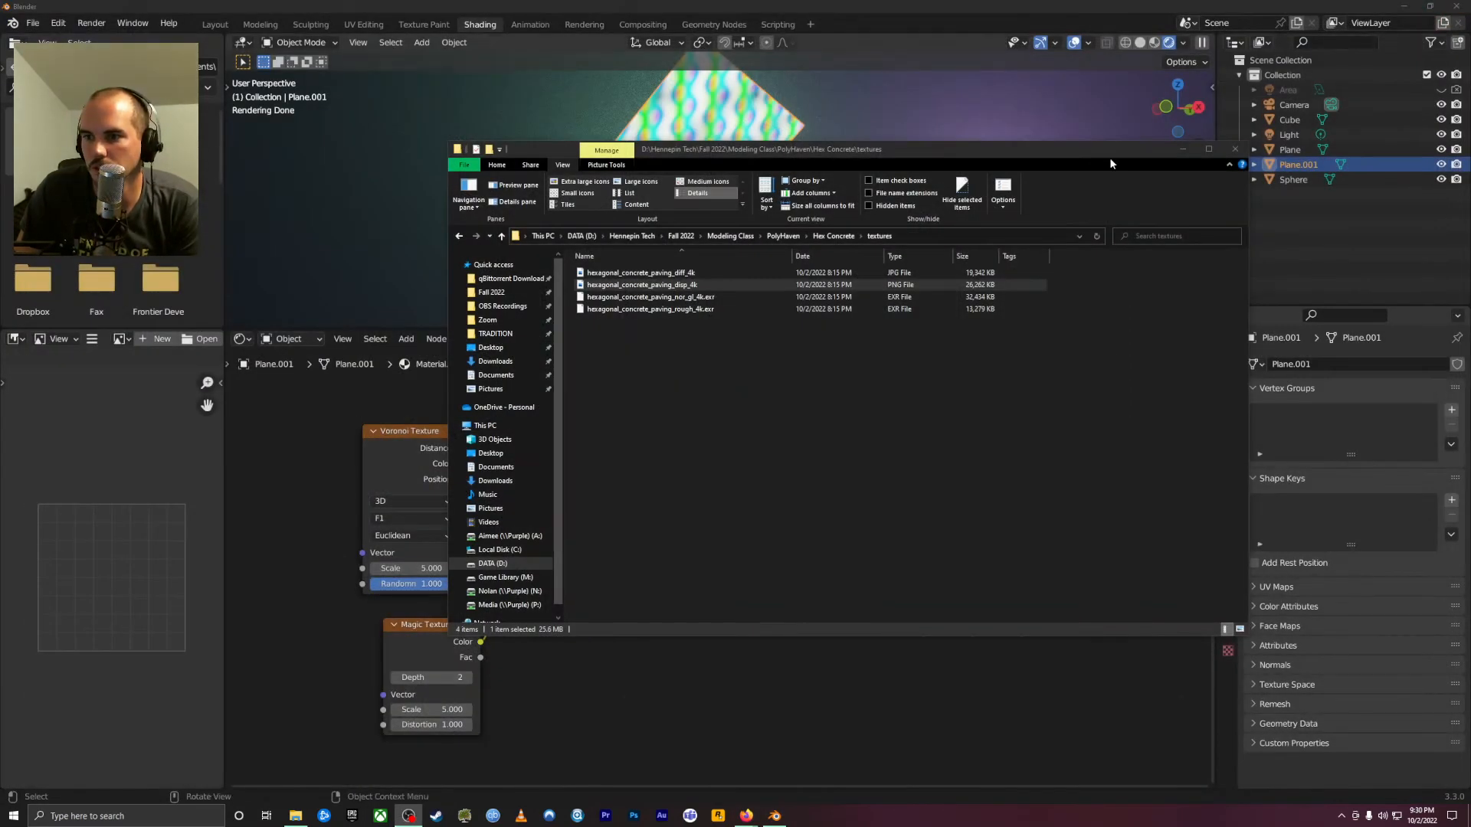
left_click(1257, 6)
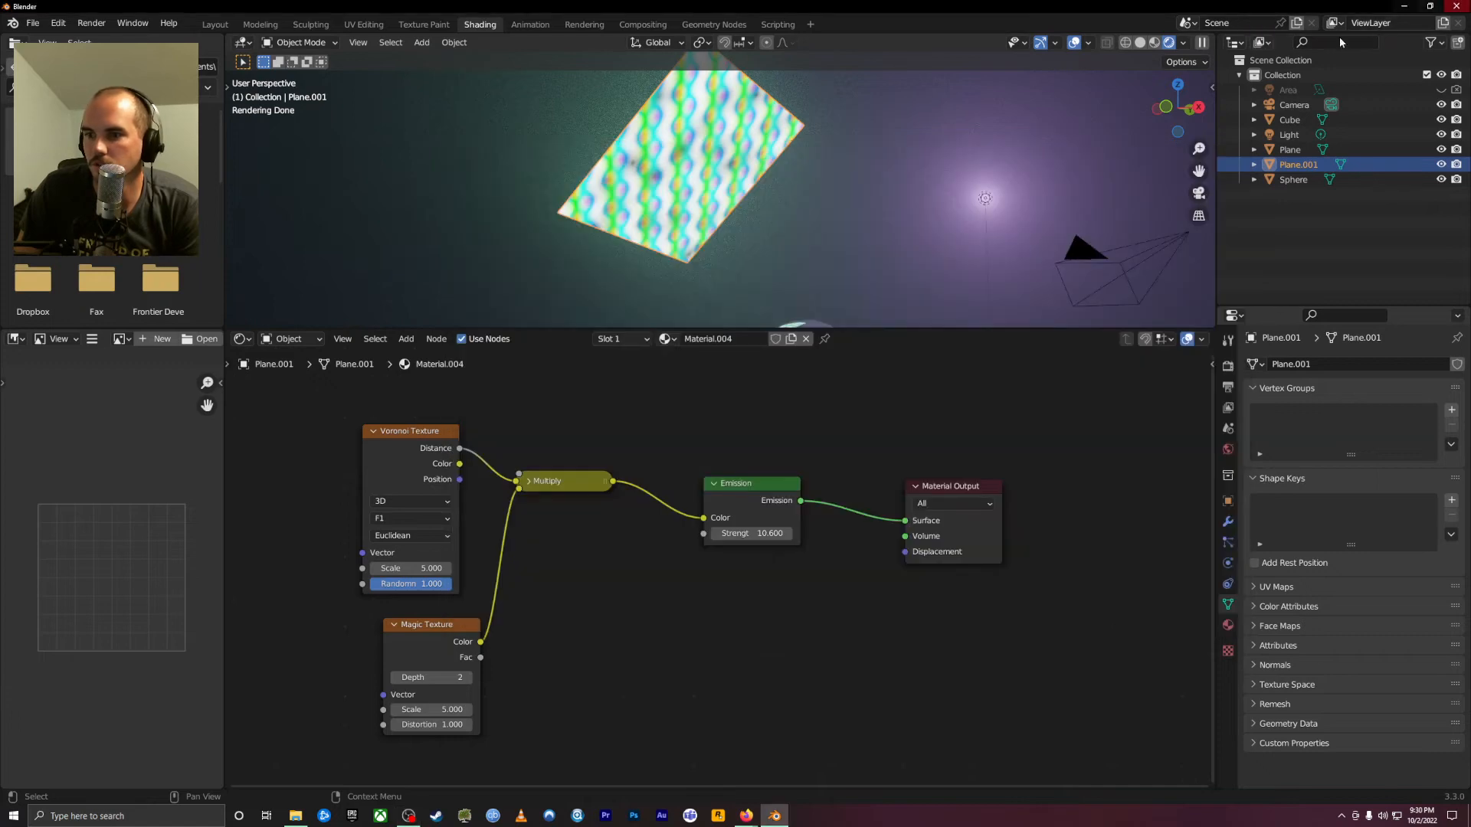
left_click(1458, 6)
left_click(763, 433)
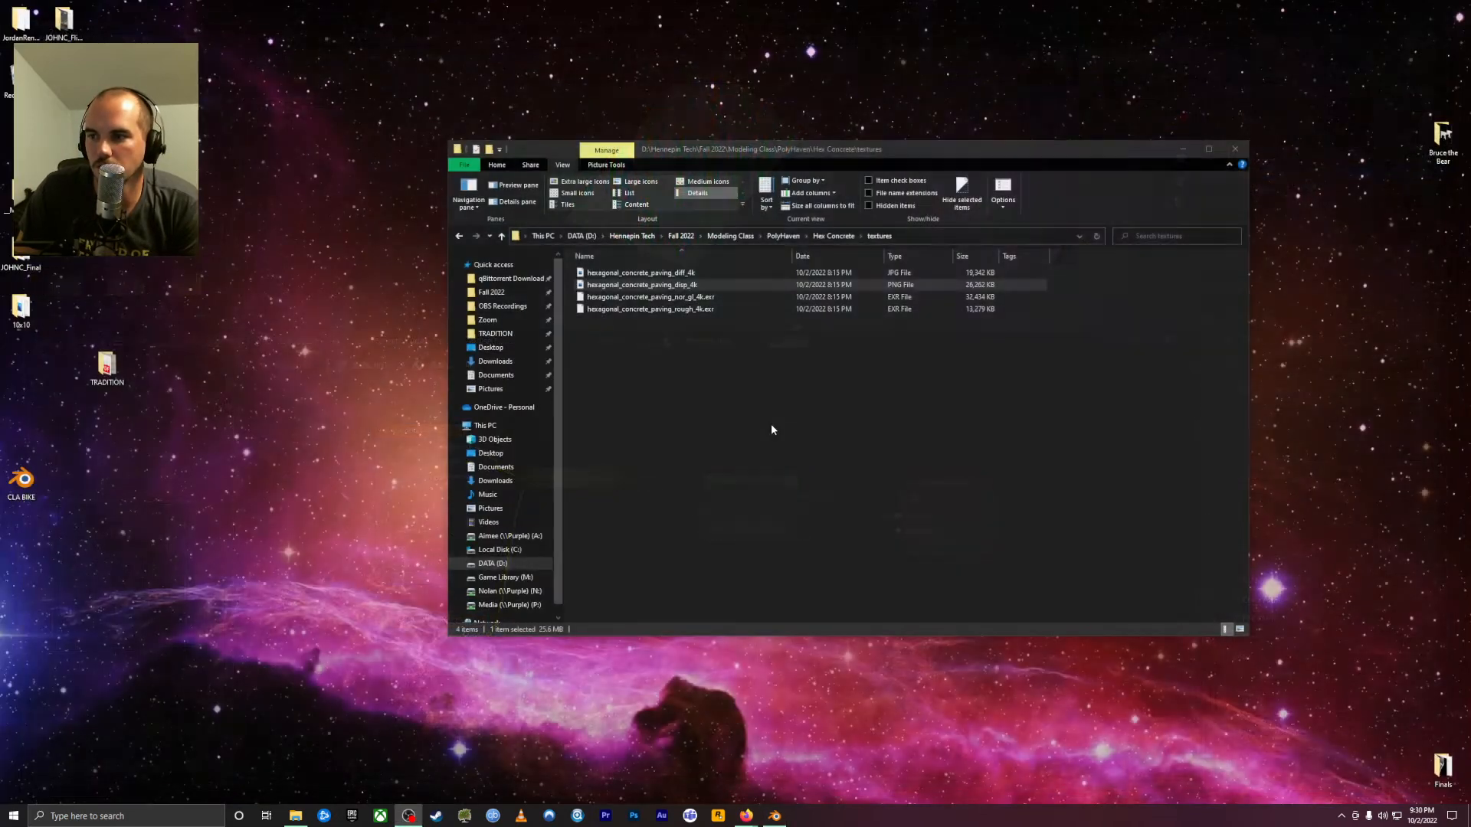
Open wood_table_001_4k.blend from the Wood Table folder inside the PolyHaven folder
left_click(823, 237)
left_click(783, 236)
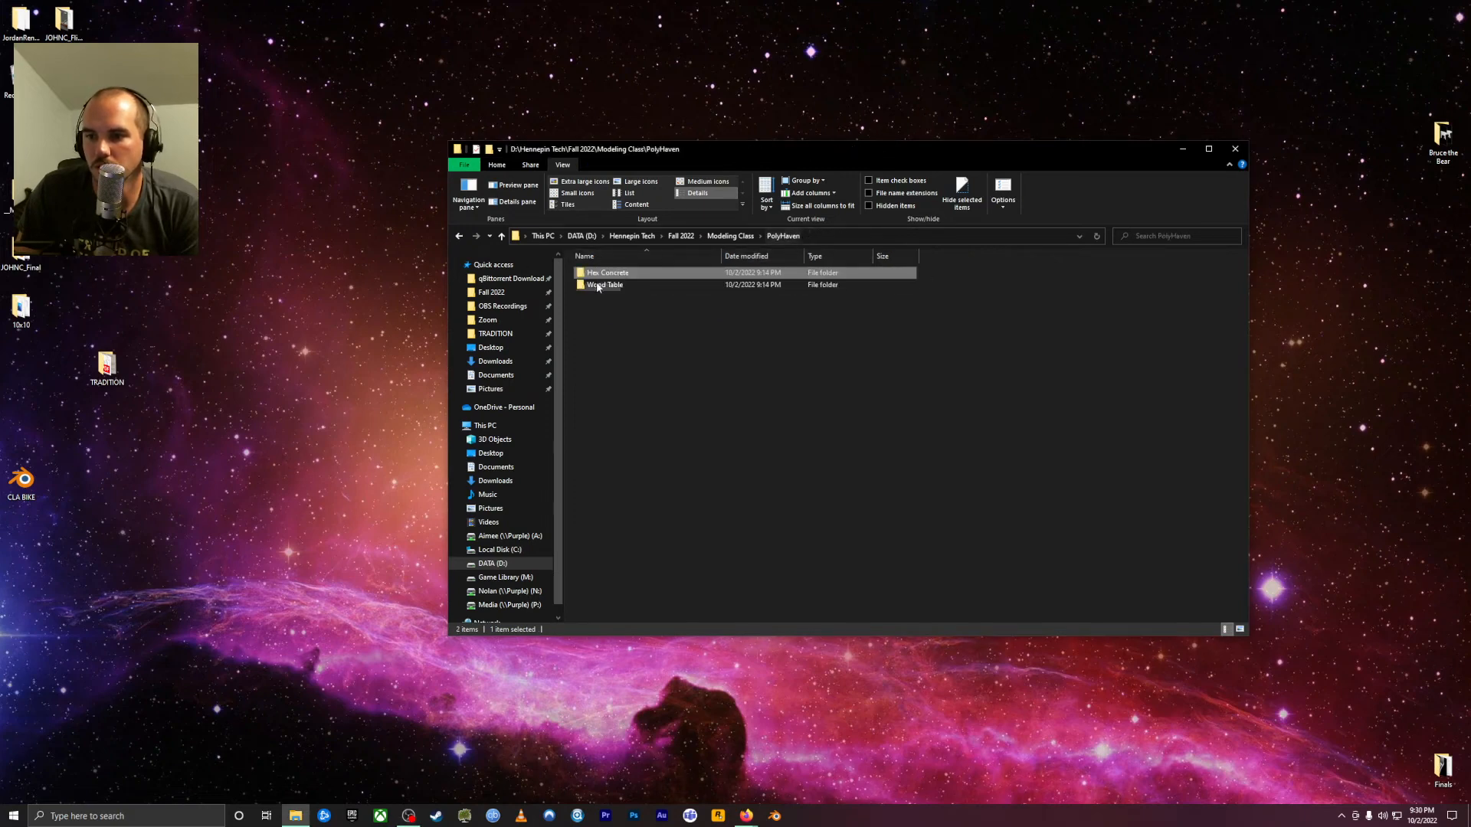
left_click(584, 285)
double_click(584, 285)
double_click(581, 284)
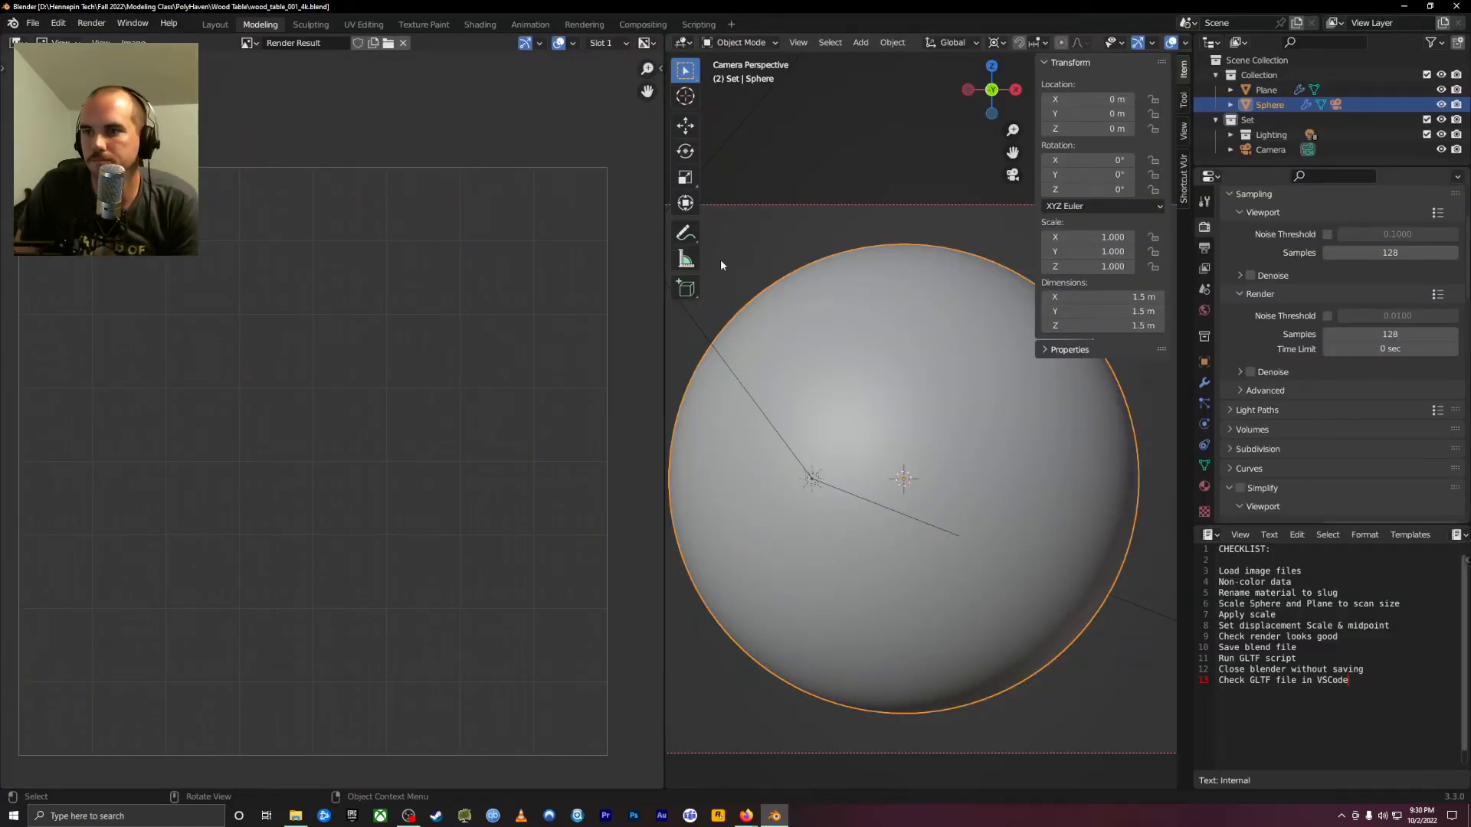
Switch to the Shading workspace and set the 3D viewport to Rendered shading, with the wood_table_001 node tree framed
left_click(488, 25)
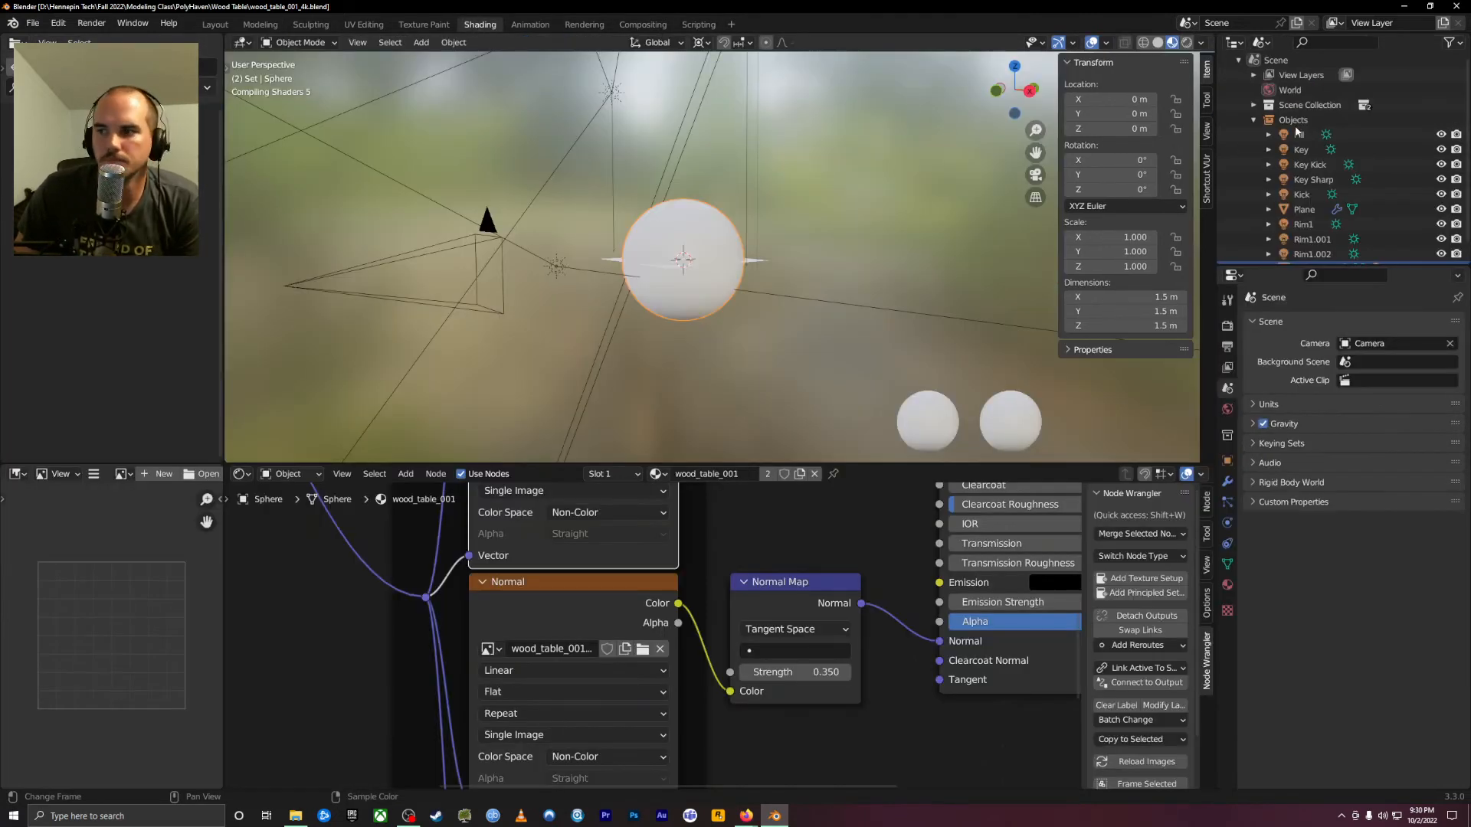
left_click(1187, 42)
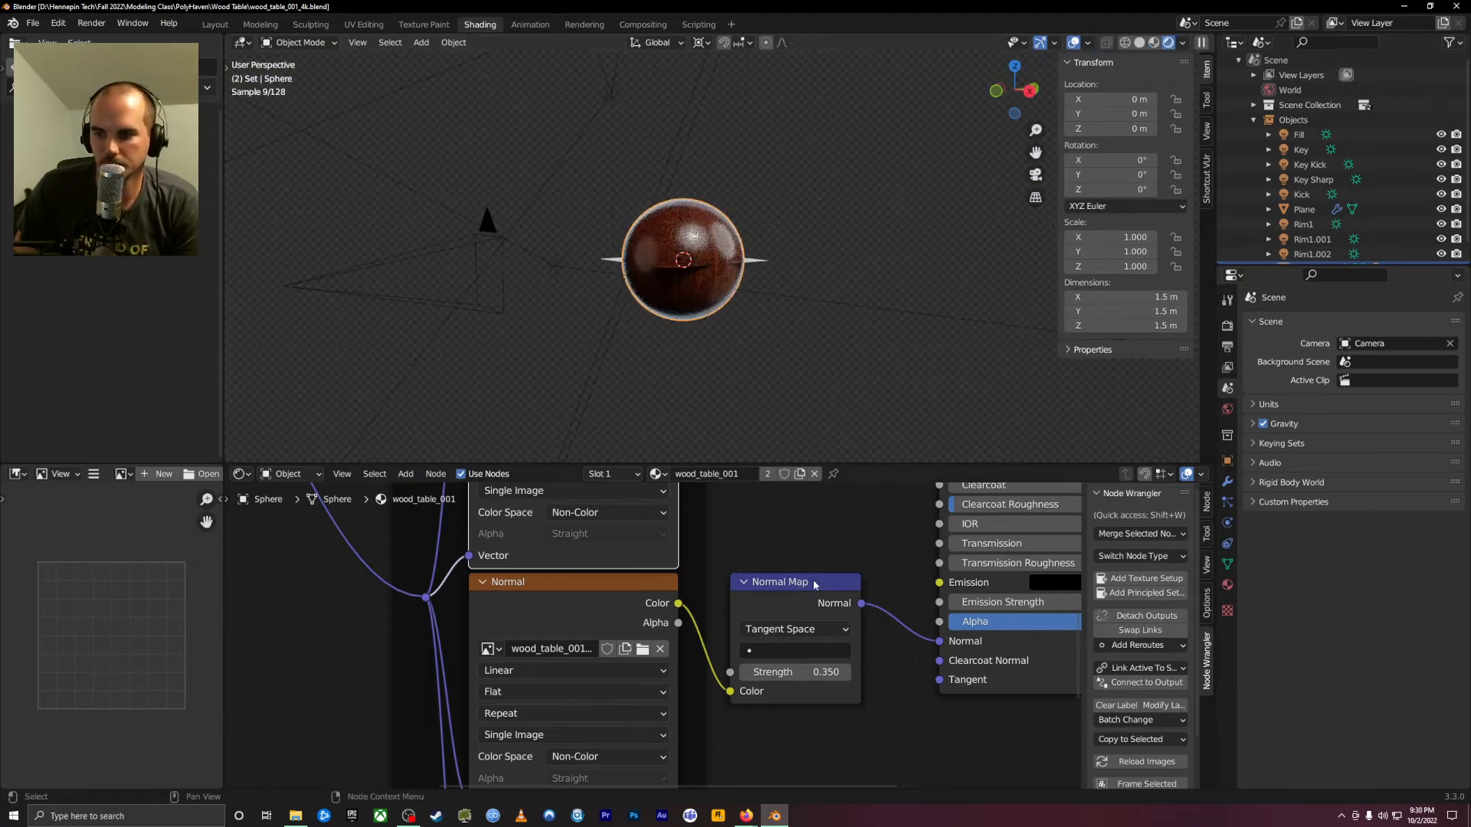
key("Home")
scroll(743, 555, "down", 1)
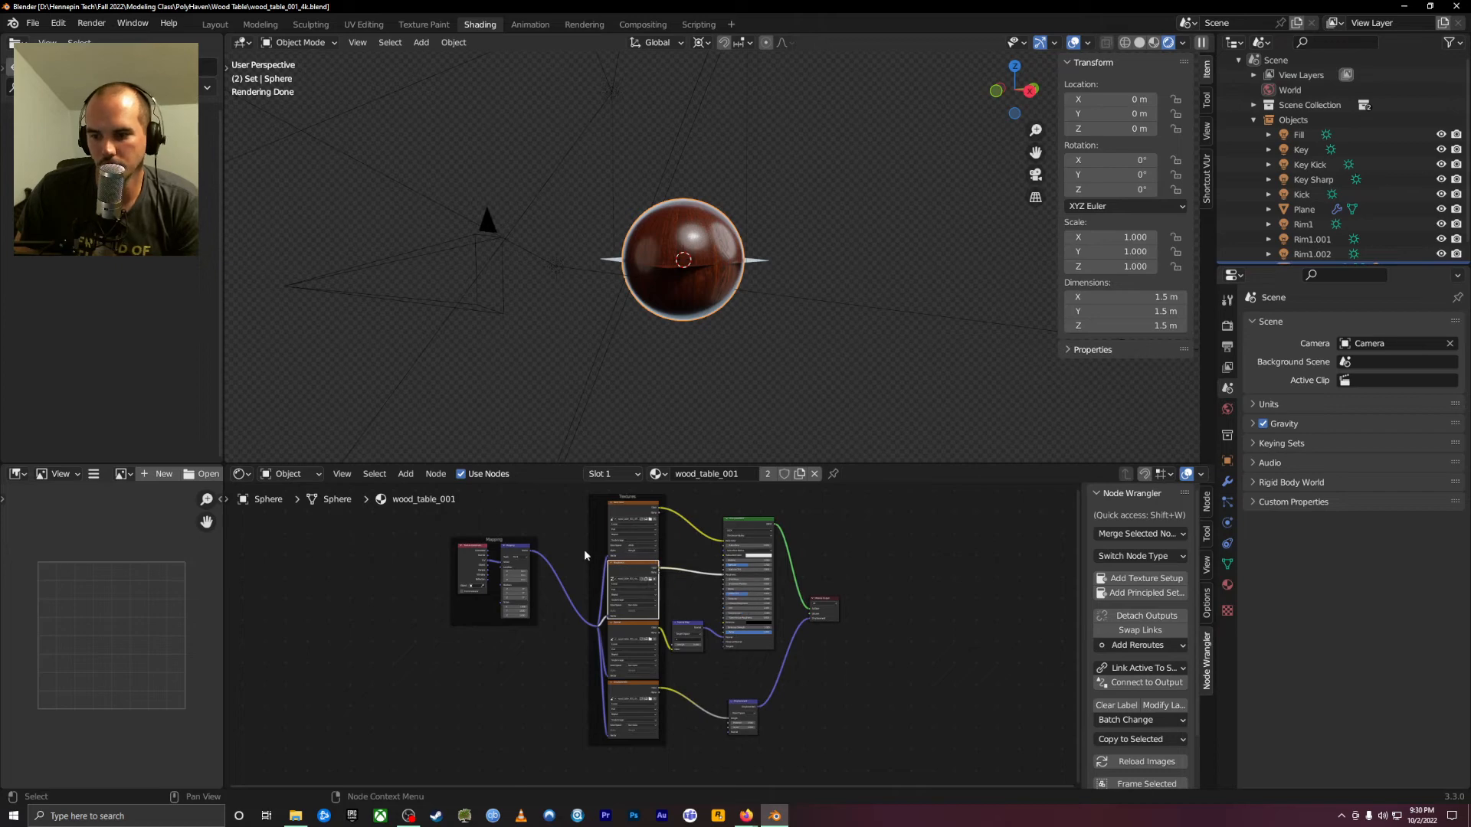
scroll(705, 605, "up", 3)
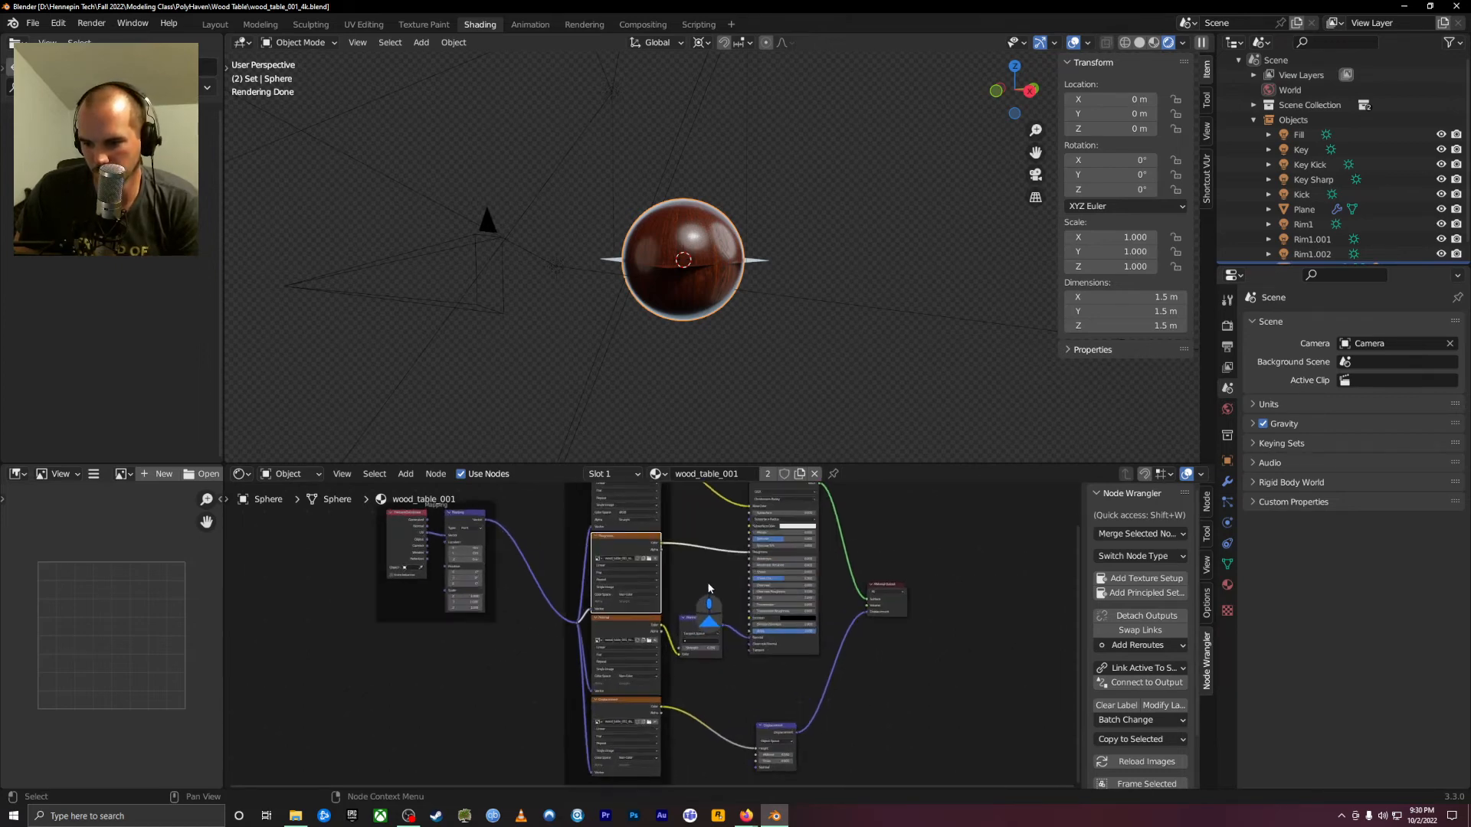
Delete the sphere and inspect the wood grain on the remaining plane up close
scroll(718, 241, "up", 3)
middle_click_drag(720, 240, 715, 335)
scroll(696, 335, "up", 2)
scroll(696, 341, "up", 2)
key("Delete")
scroll(803, 365, "up", 5)
scroll(811, 179, "up", 3)
middle_click_drag(803, 366, 797, 197, "shift")
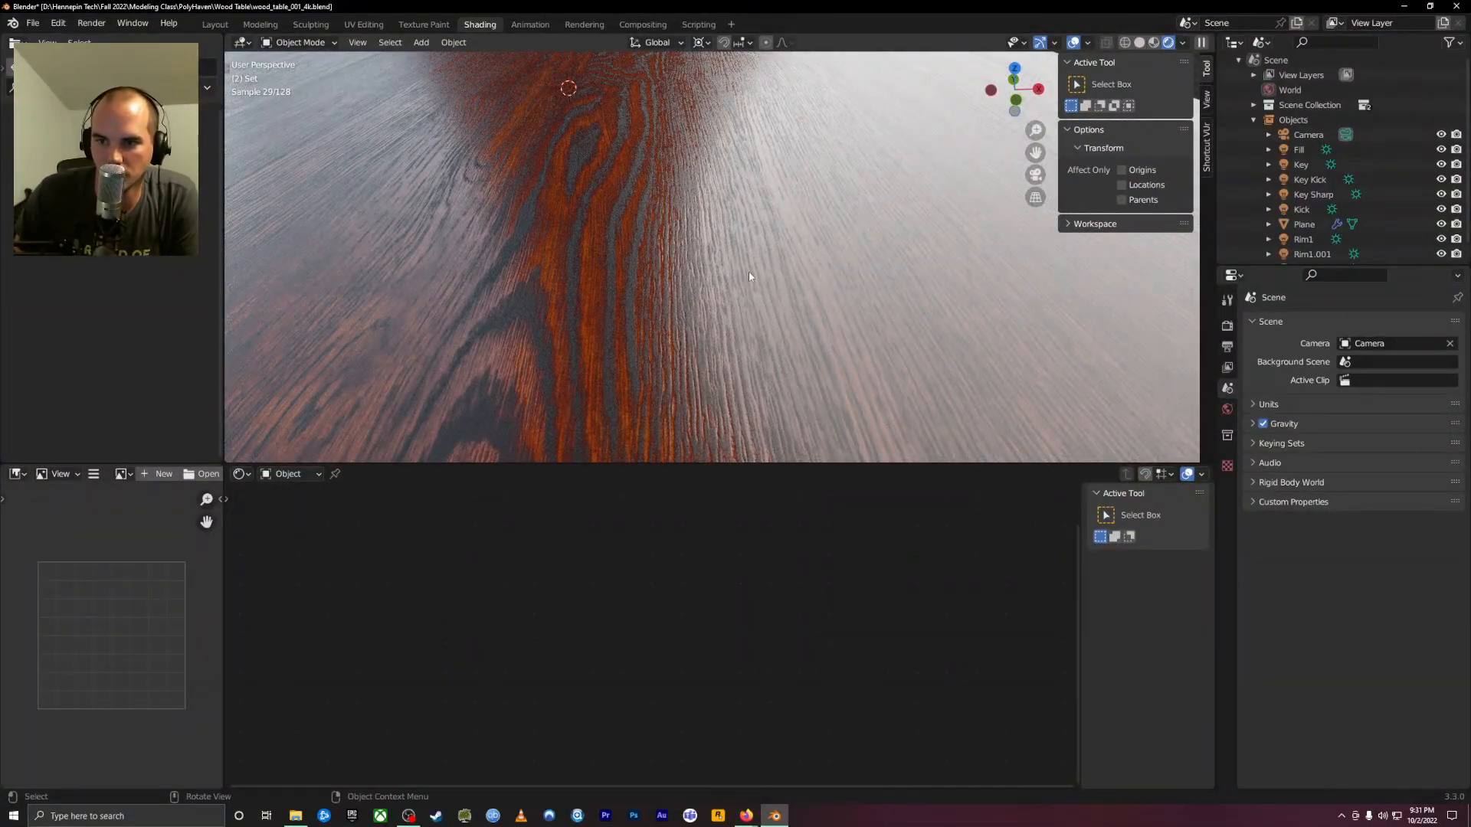
Select the wood plane and enlarge the node editor to show its wood_table_001 texture nodes in more detail
left_click(665, 239)
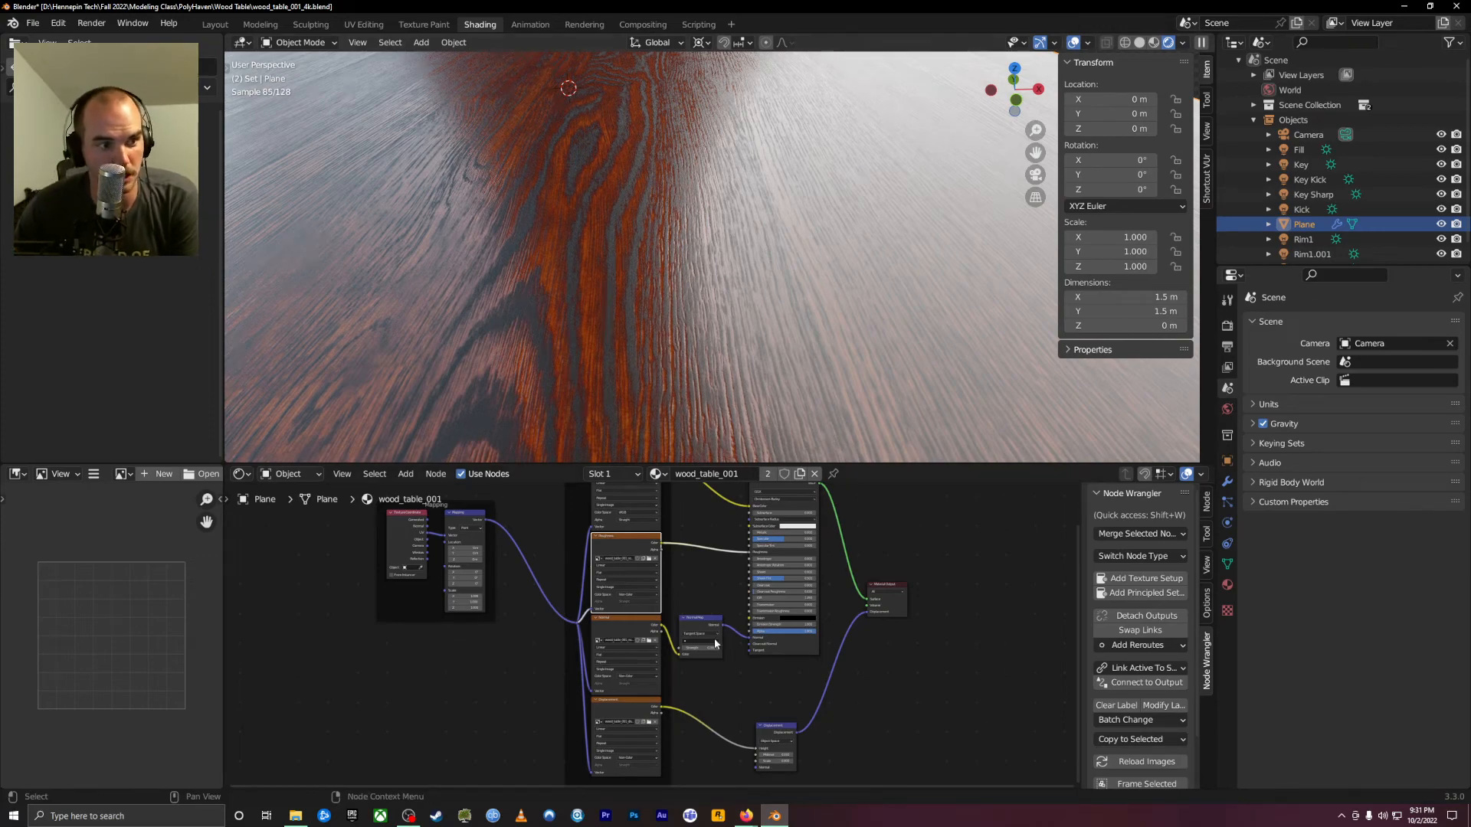
left_click_drag(701, 464, 708, 341)
scroll(590, 444, "up", 3)
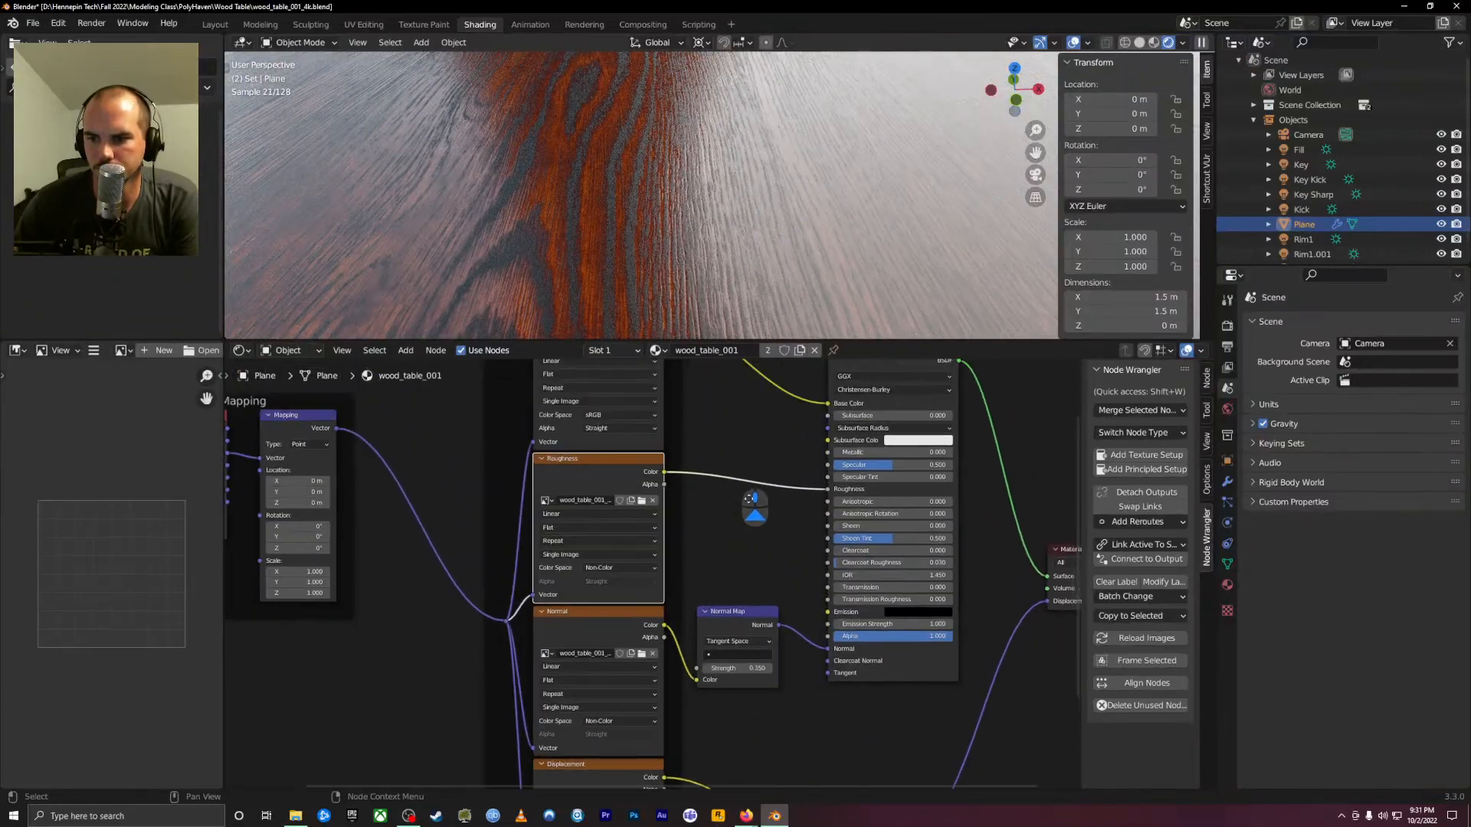
Follow the Base Color, Roughness and Normal texture links into the Principled BSDF and move the Normal Map node slightly upward
scroll(670, 665, "up", 1)
mouse_move(670, 675)
middle_mouse_down()
mouse_move(637, 565)
mouse_move(661, 681)
middle_mouse_up()
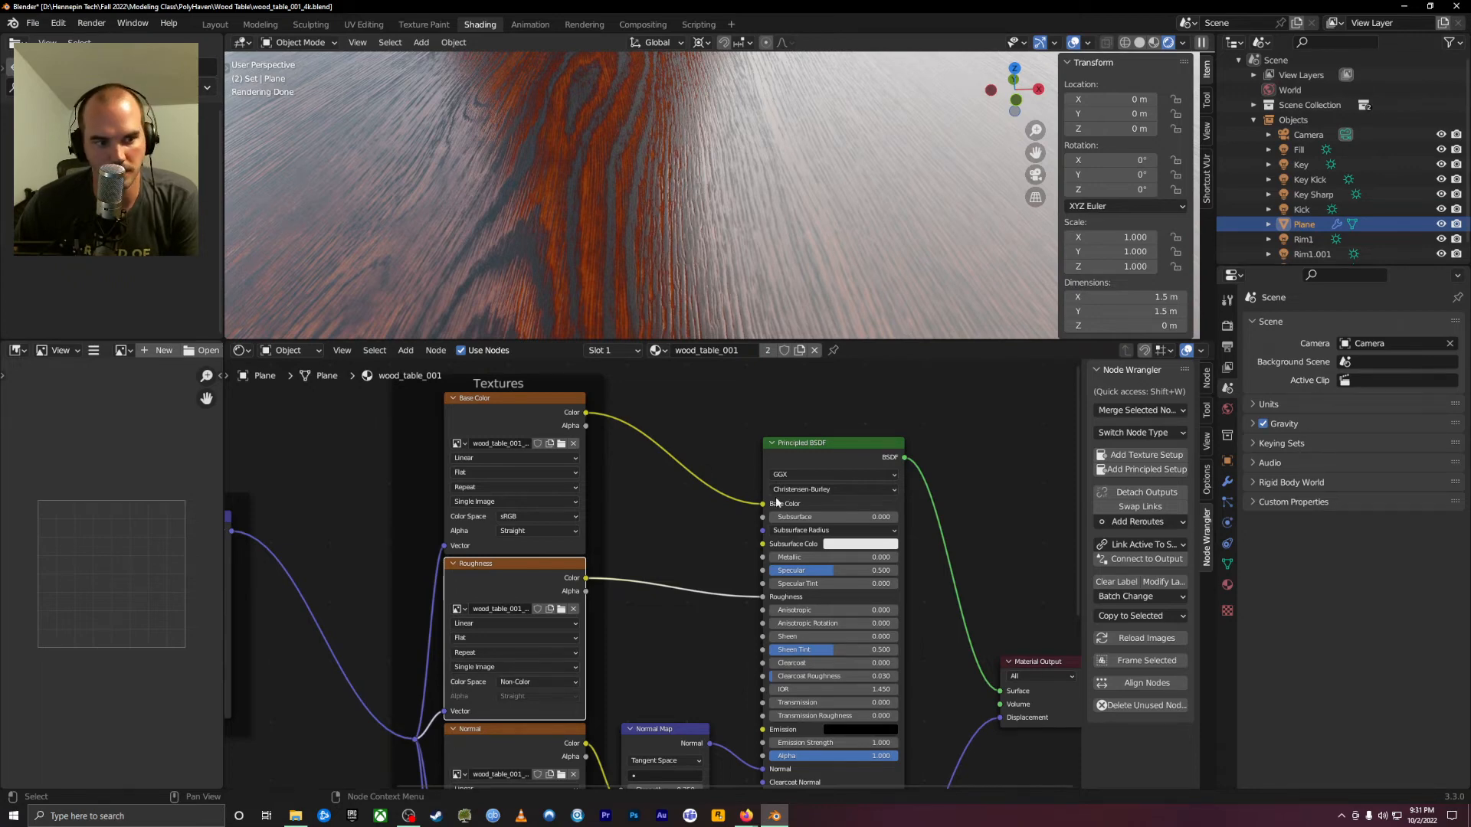
middle_click_drag(576, 721, 529, 630)
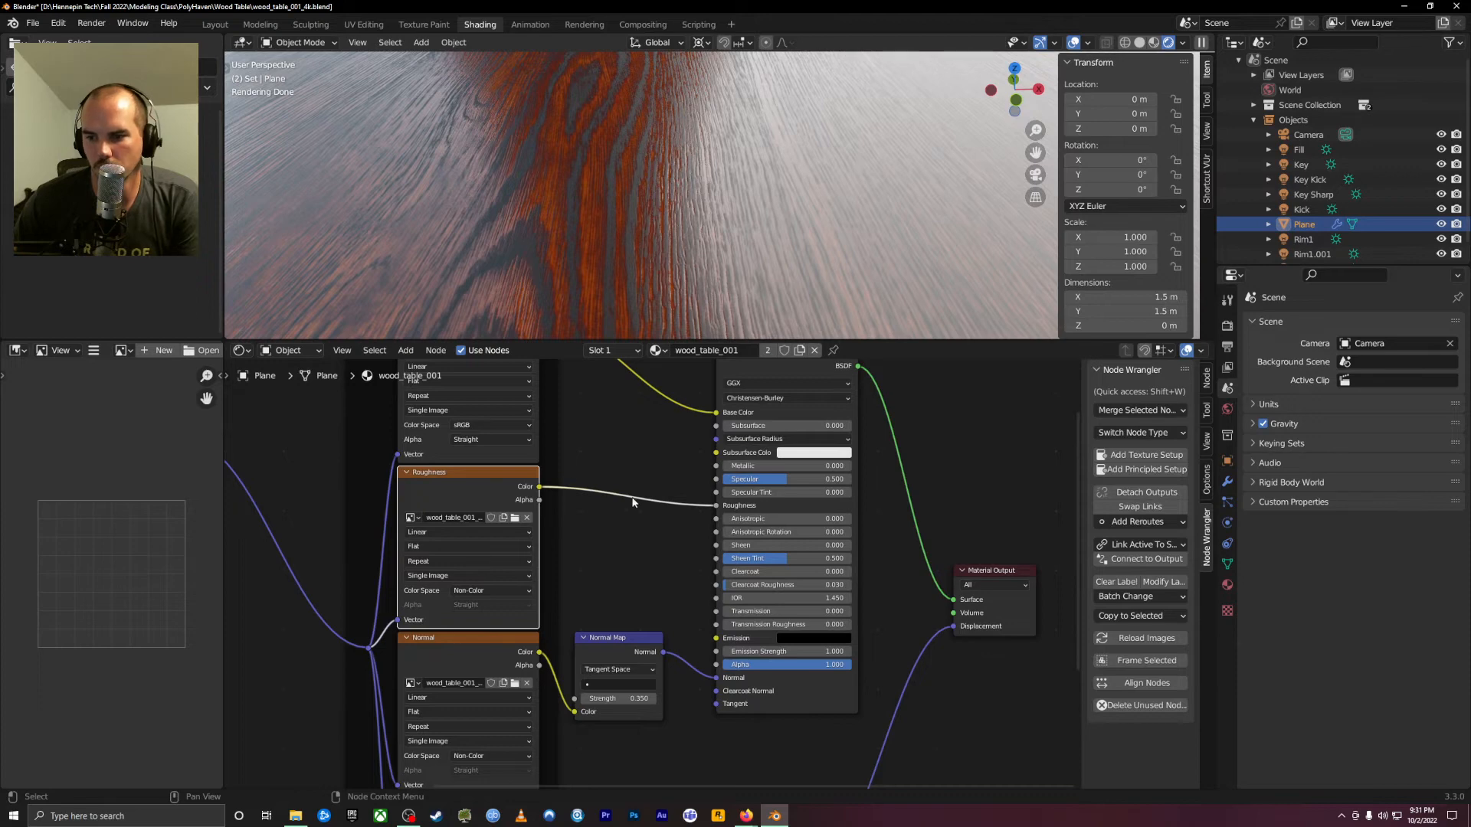
middle_click_drag(616, 562, 615, 417)
left_click_drag(613, 492, 614, 462)
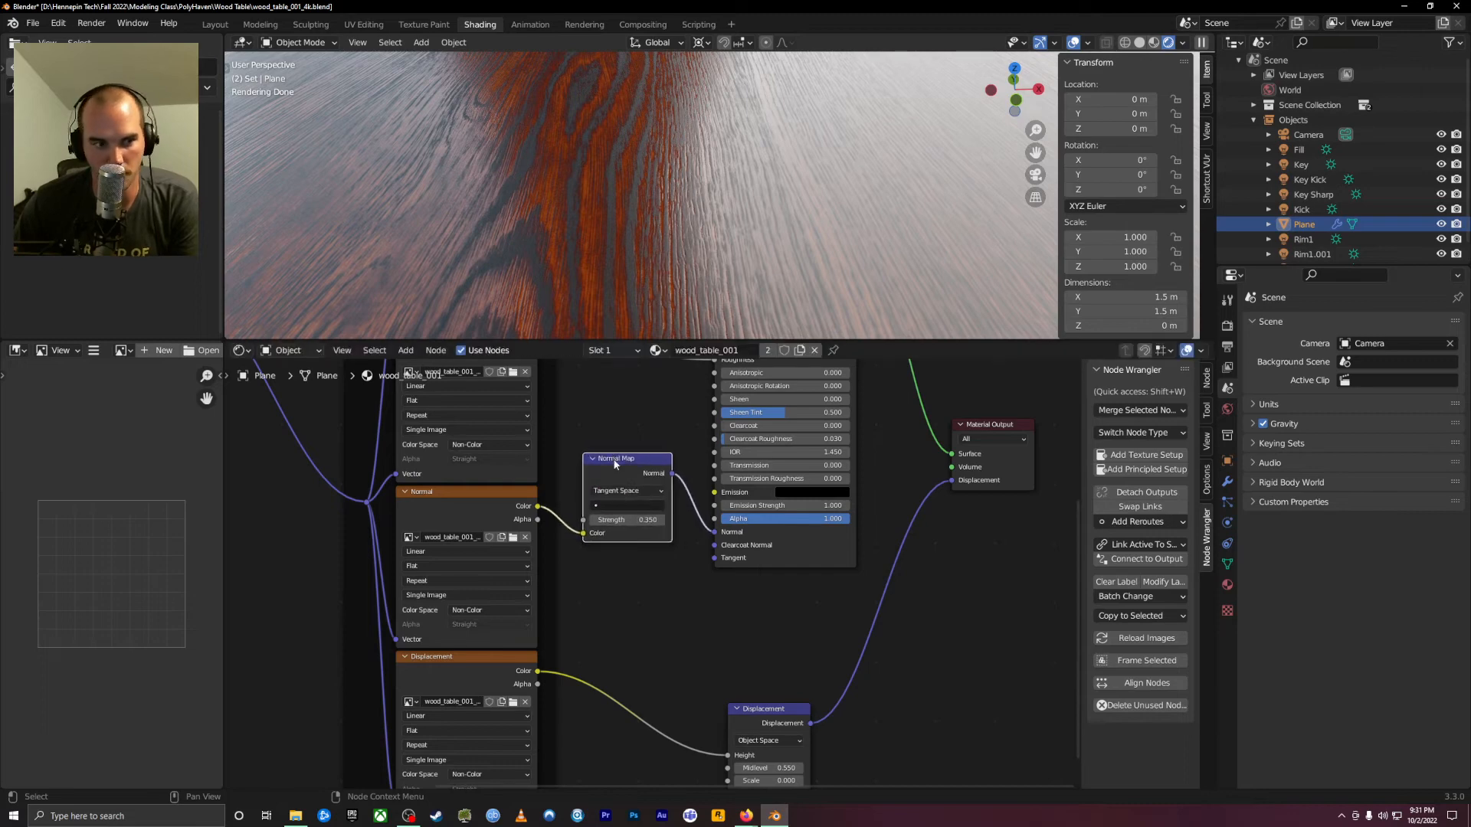
middle_click_drag(676, 661, 663, 595)
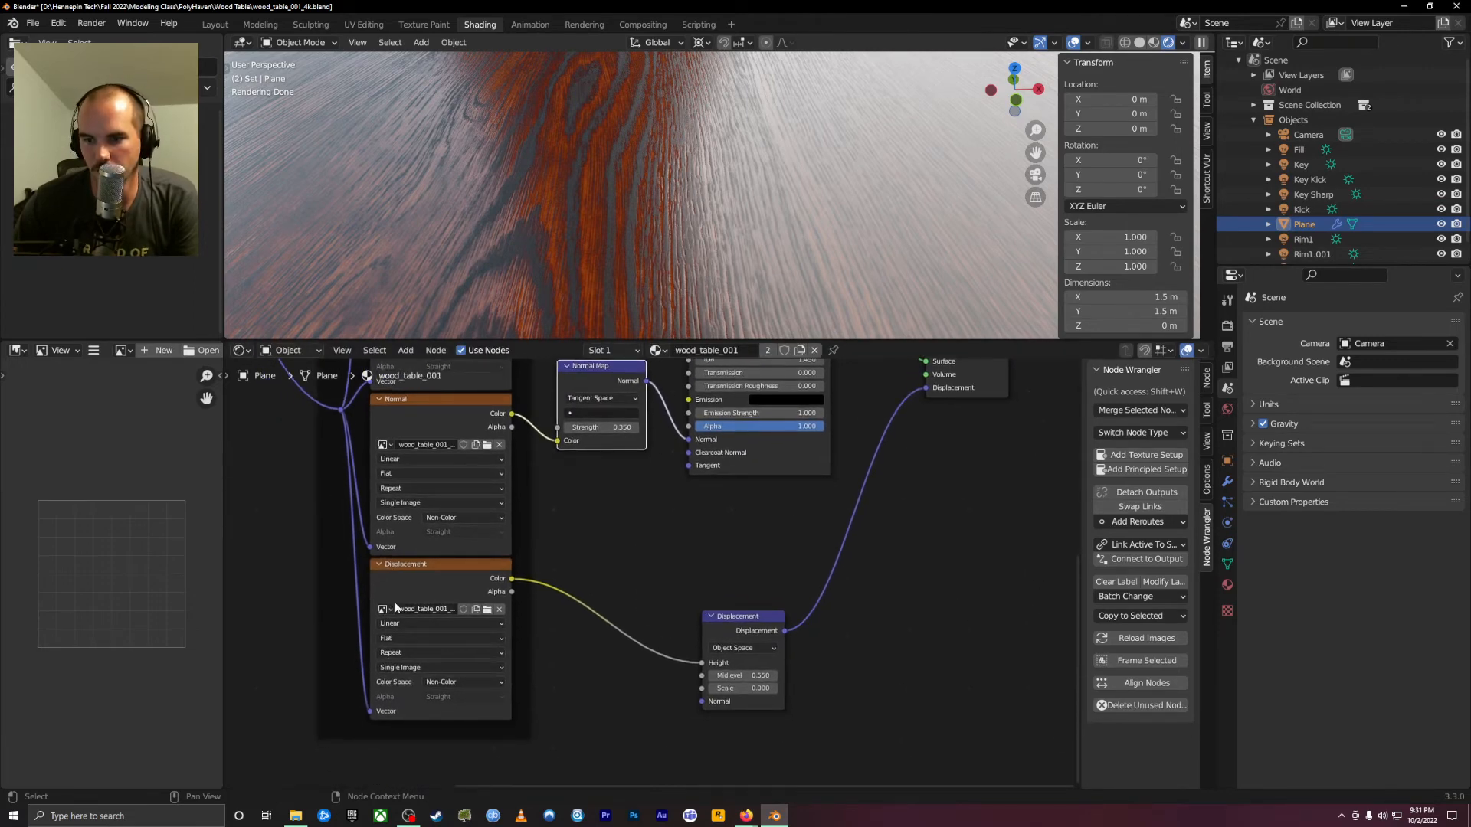
Display the Displacement texture's image in a widened image editor and bring the whole map into view
left_click(422, 564)
scroll(132, 622, "down", 2)
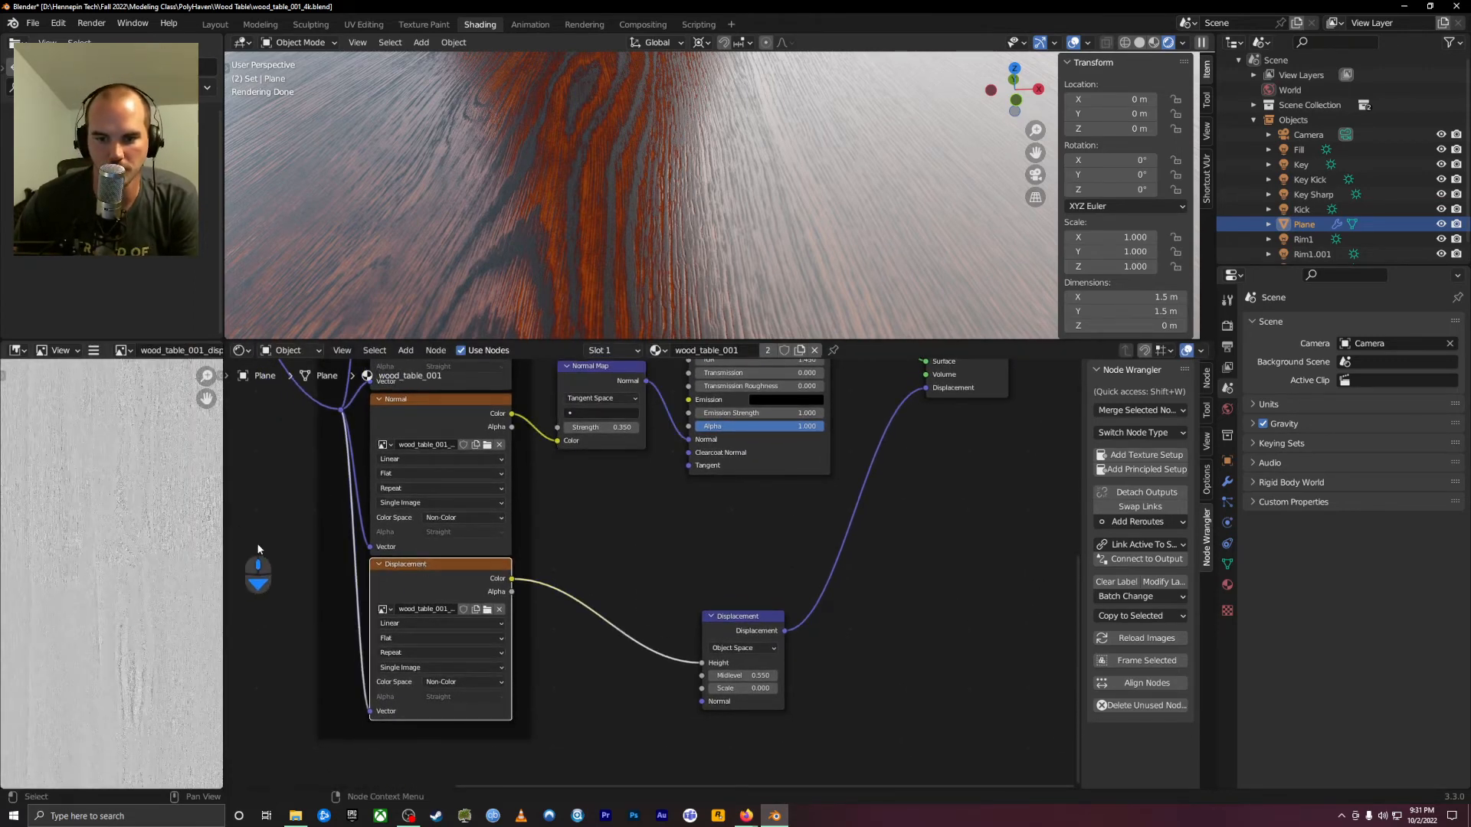
left_click_drag(223, 549, 648, 549)
scroll(253, 555, "down", 4)
scroll(458, 586, "up", 2)
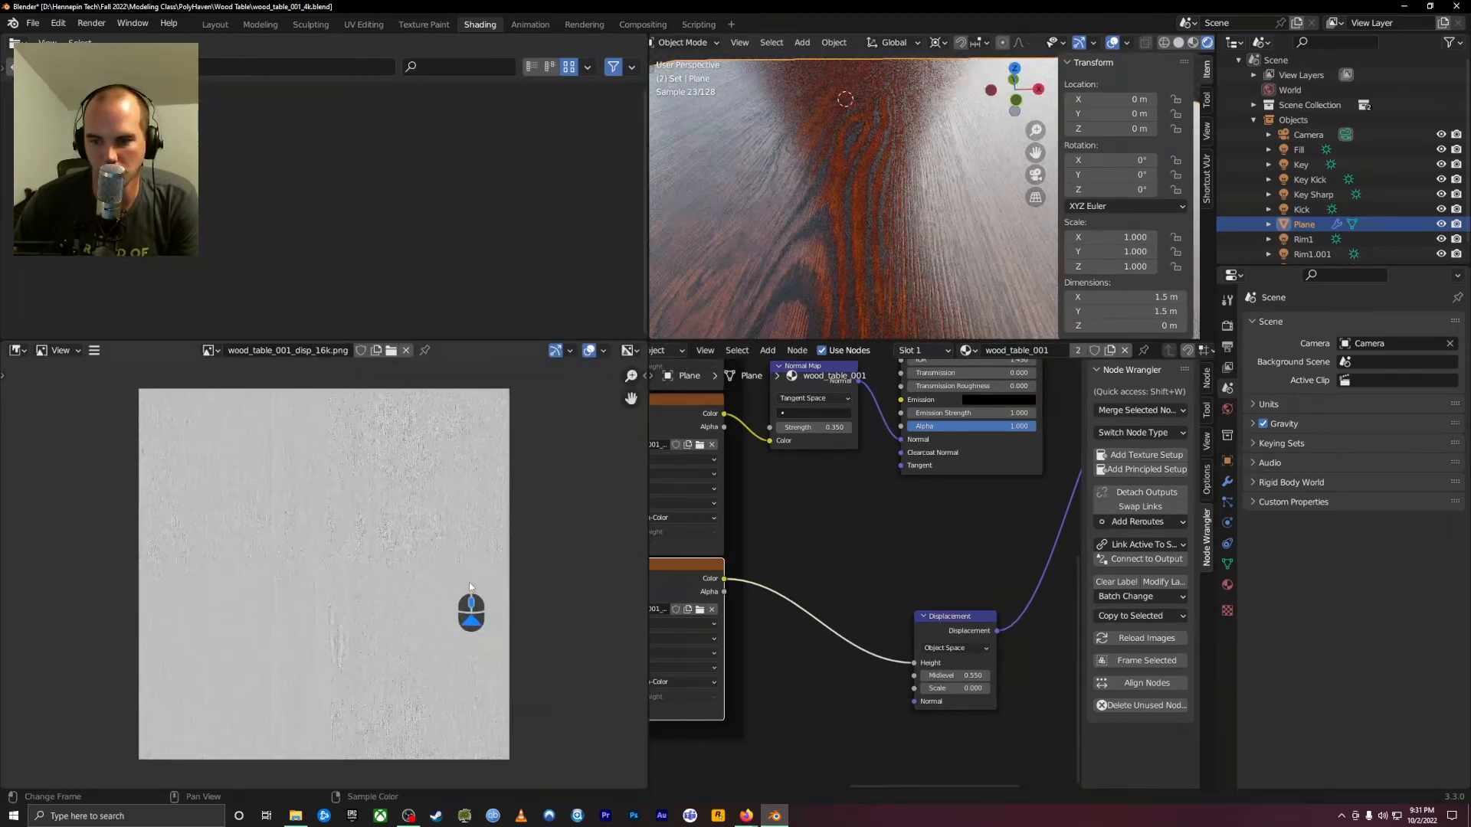
middle_click_drag(844, 560, 1004, 611)
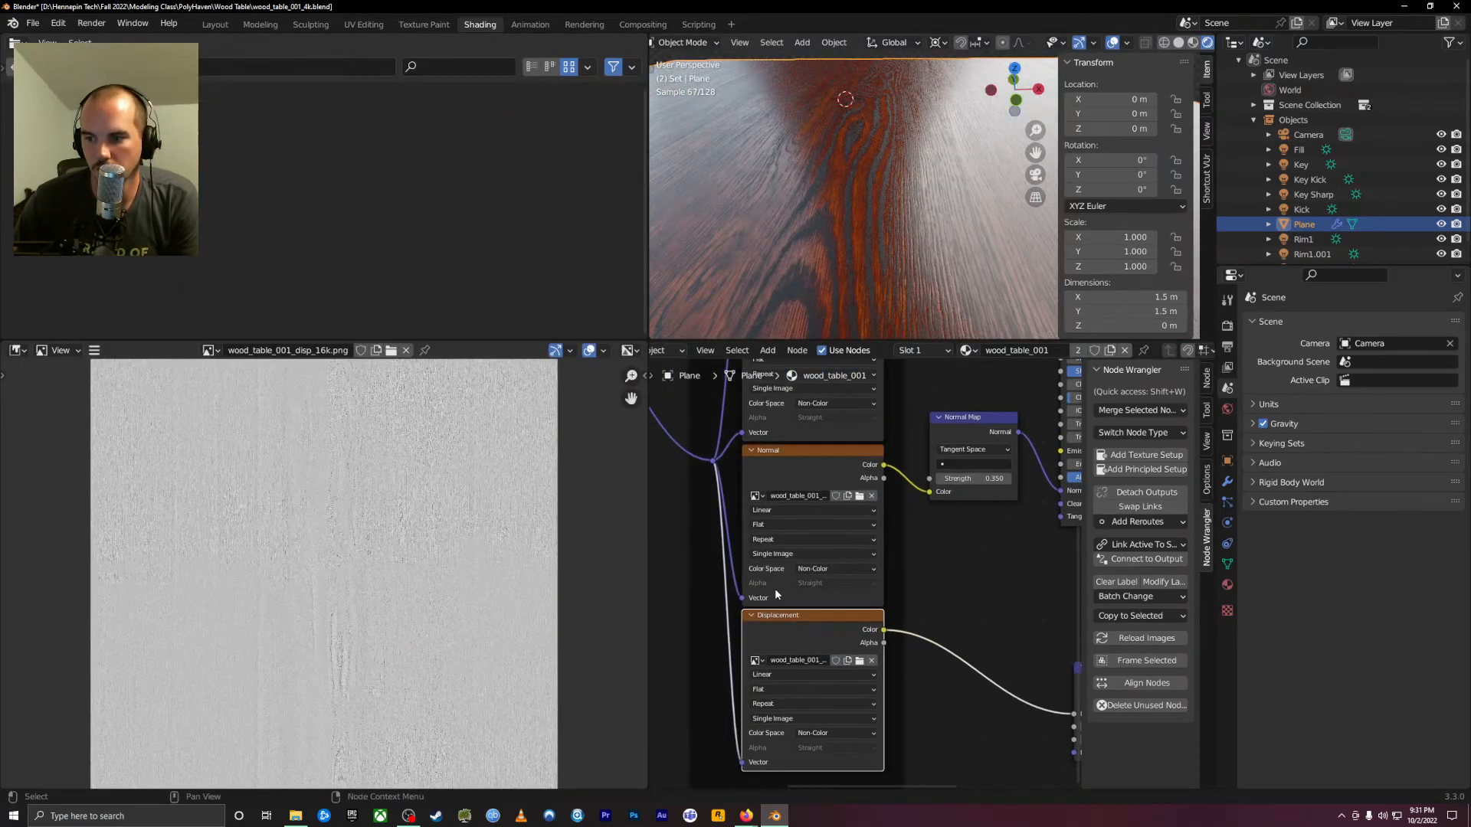
Display the Normal texture's image and inspect its fine grain detail at close range
left_click(792, 467)
middle_click_drag(907, 415, 875, 617)
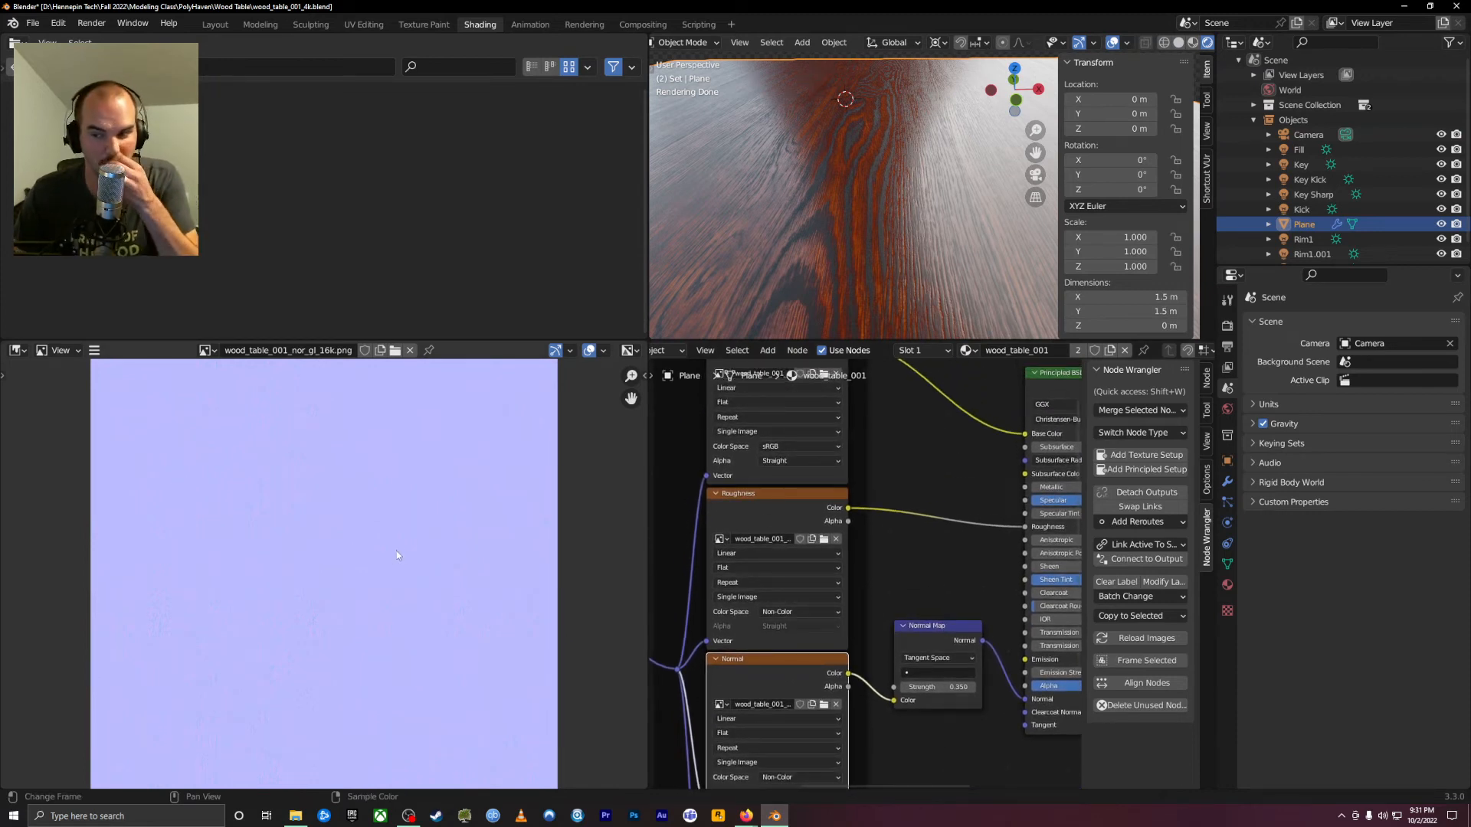
scroll(340, 616, "up", 2)
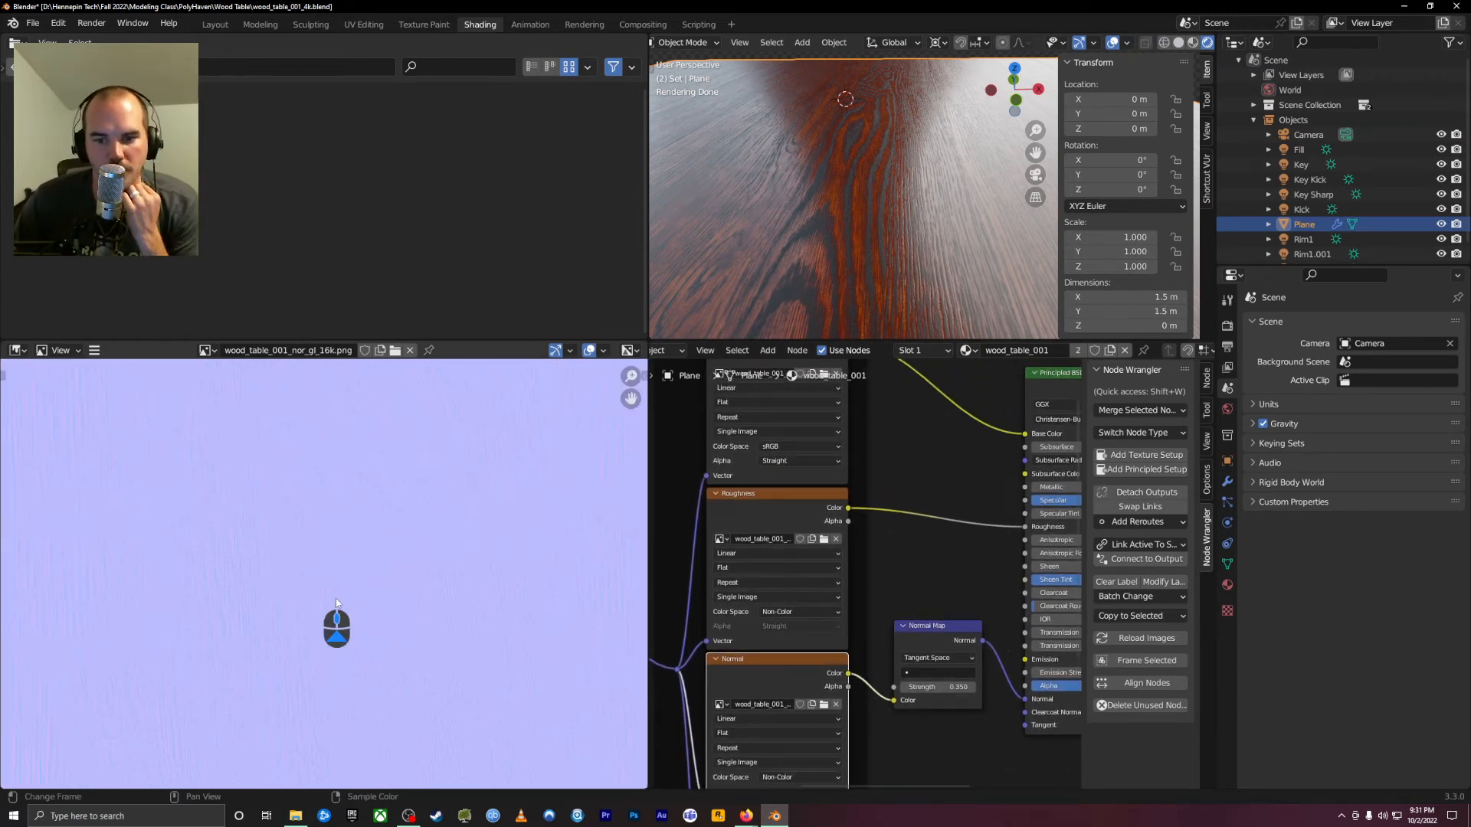
scroll(326, 593, "up", 4)
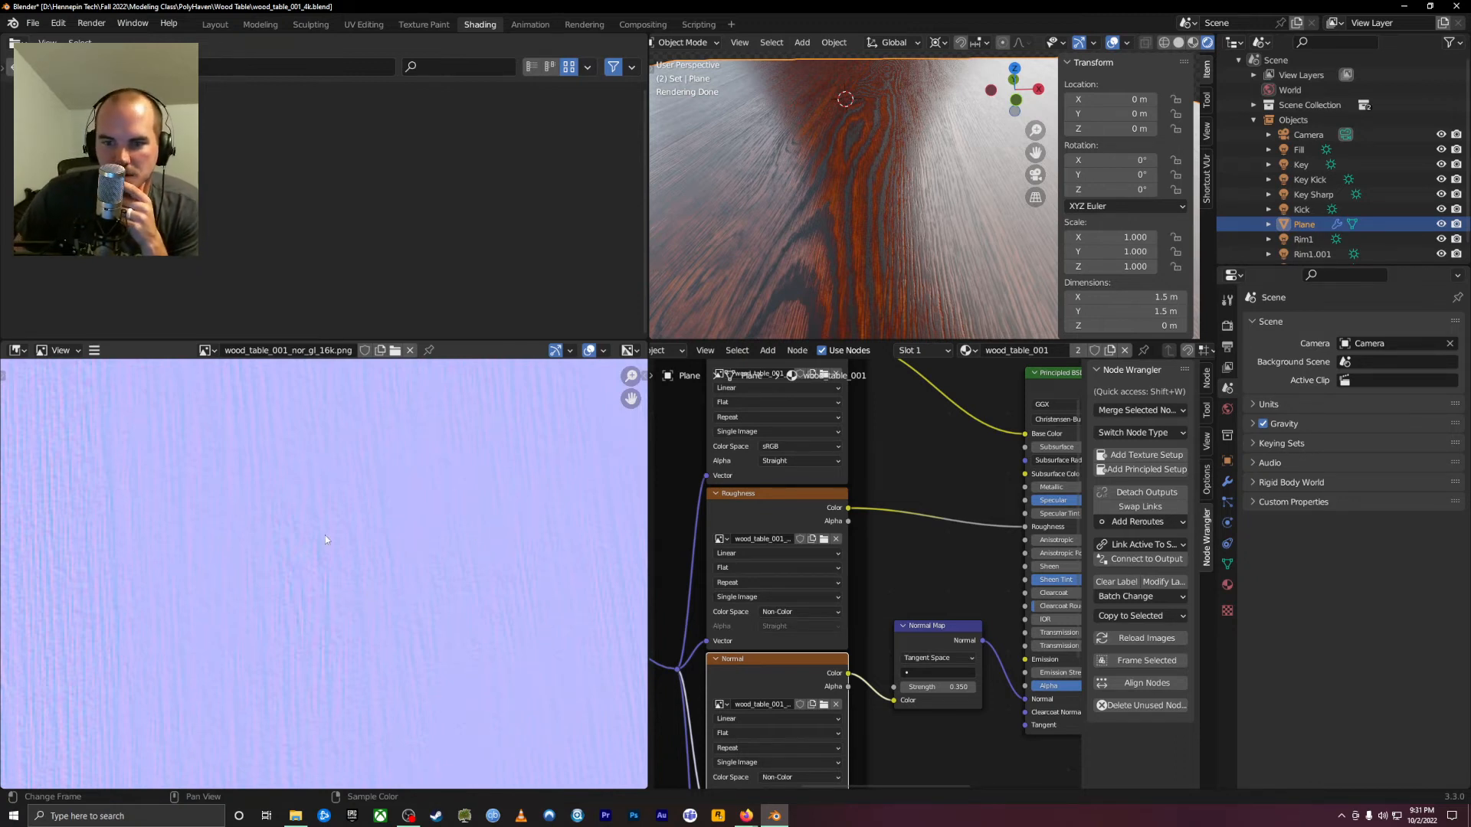
scroll(262, 523, "down", 2)
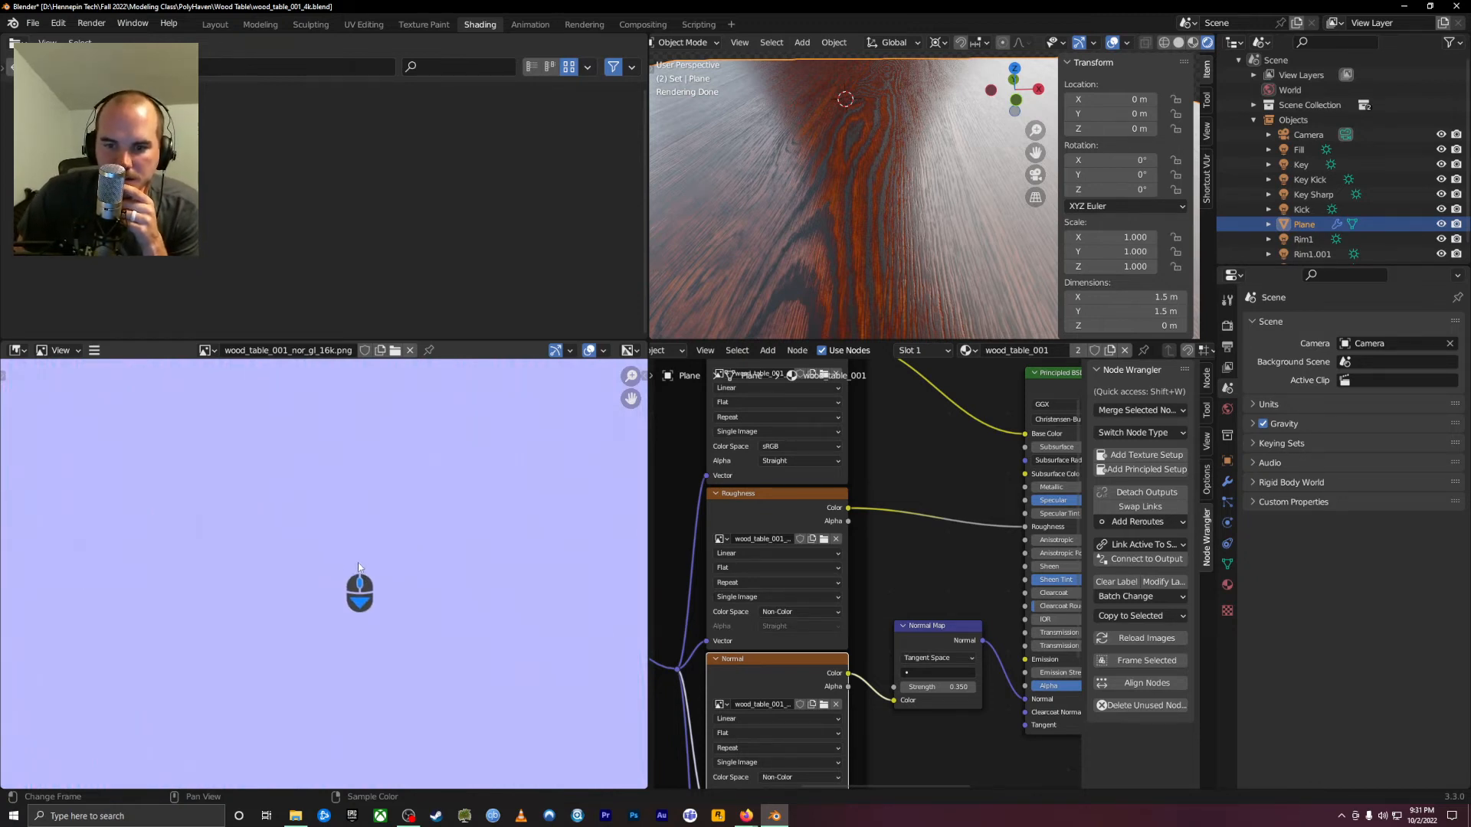
scroll(339, 552, "down", 3)
scroll(339, 552, "up", 2)
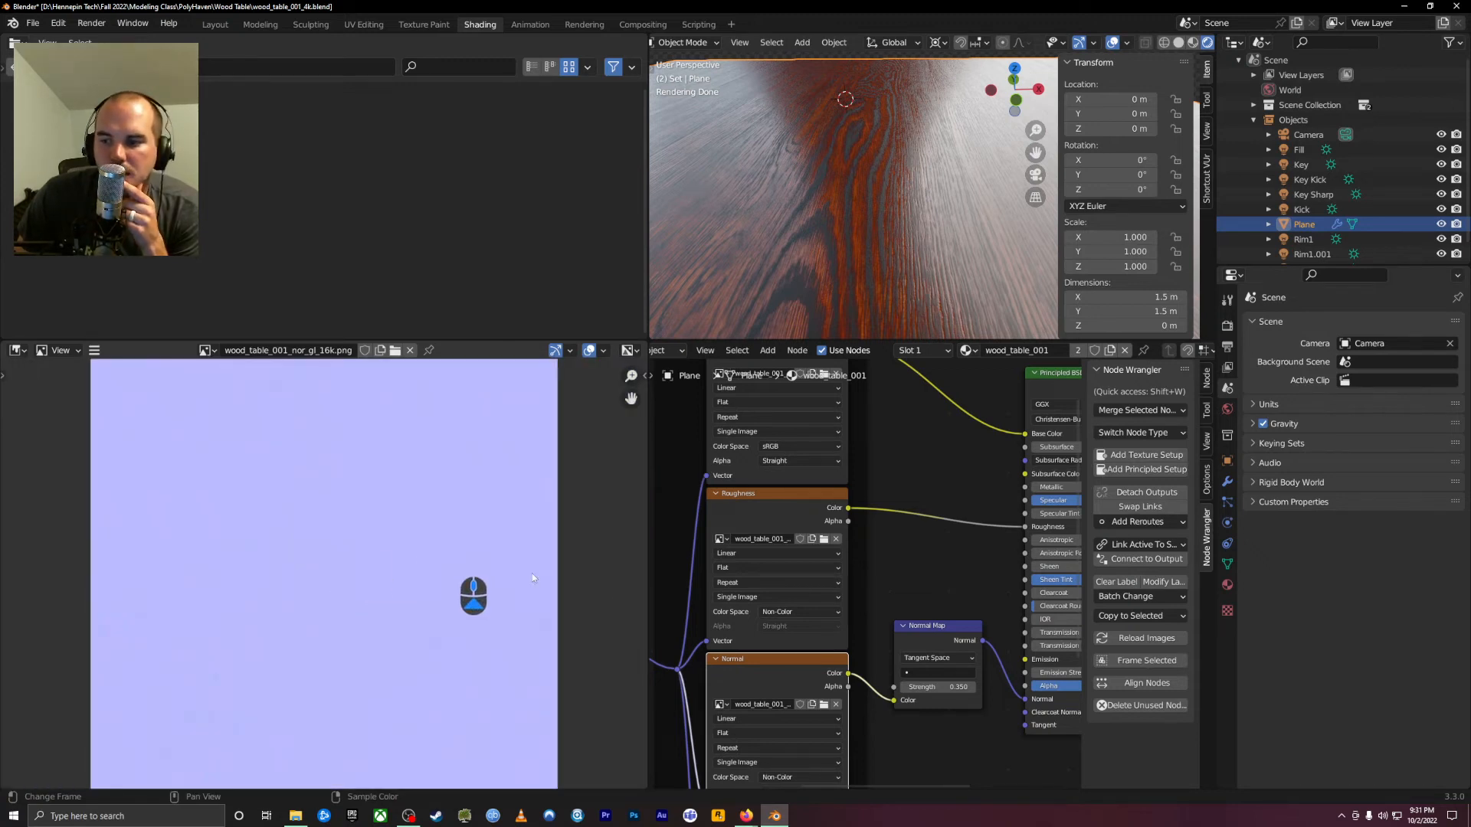
scroll(337, 572, "up", 1)
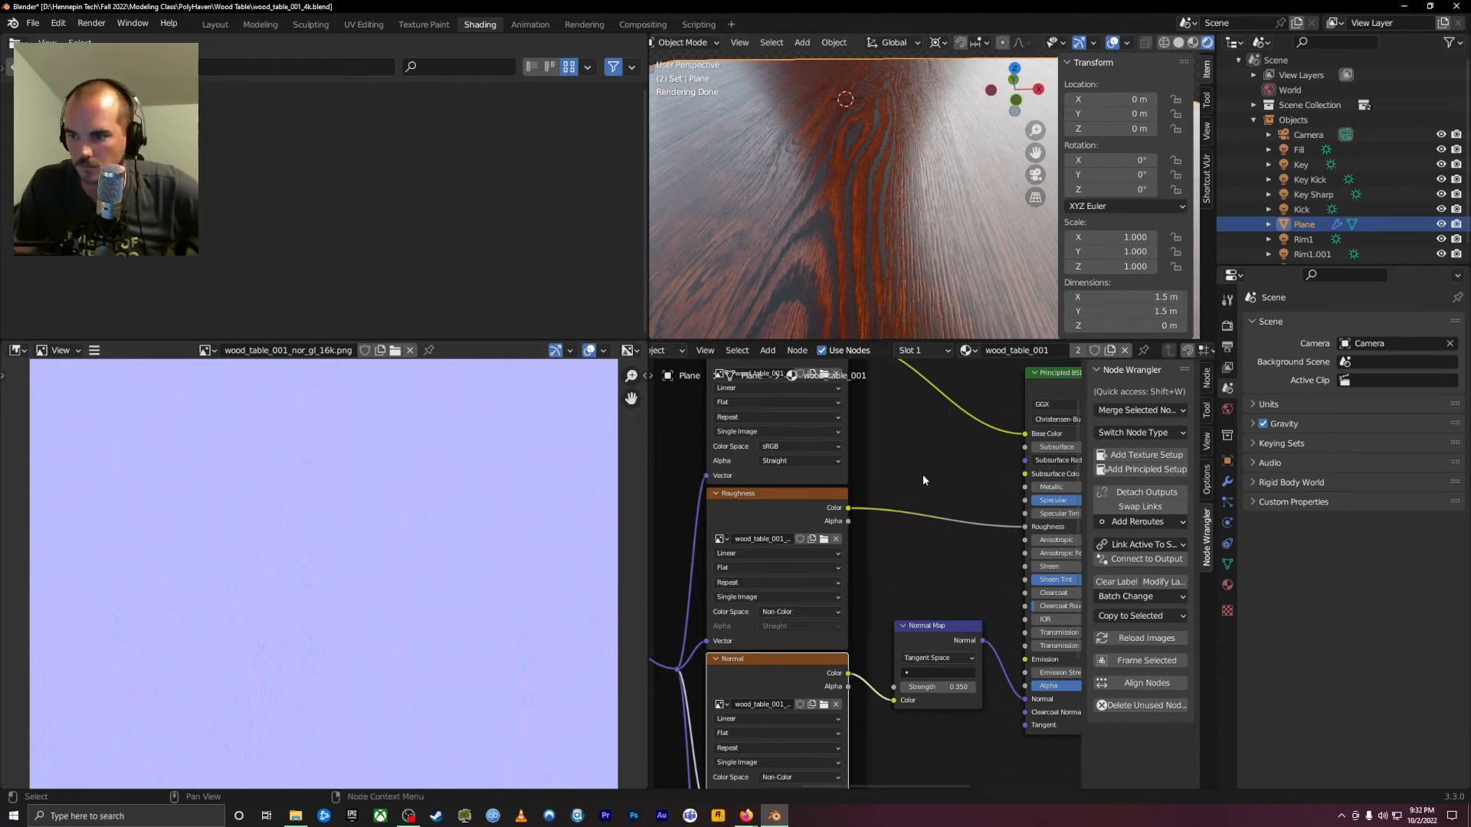
Display the Roughness texture's image in the image editor to examine its grain pattern
middle_click_drag(921, 475, 852, 536)
left_click(683, 572)
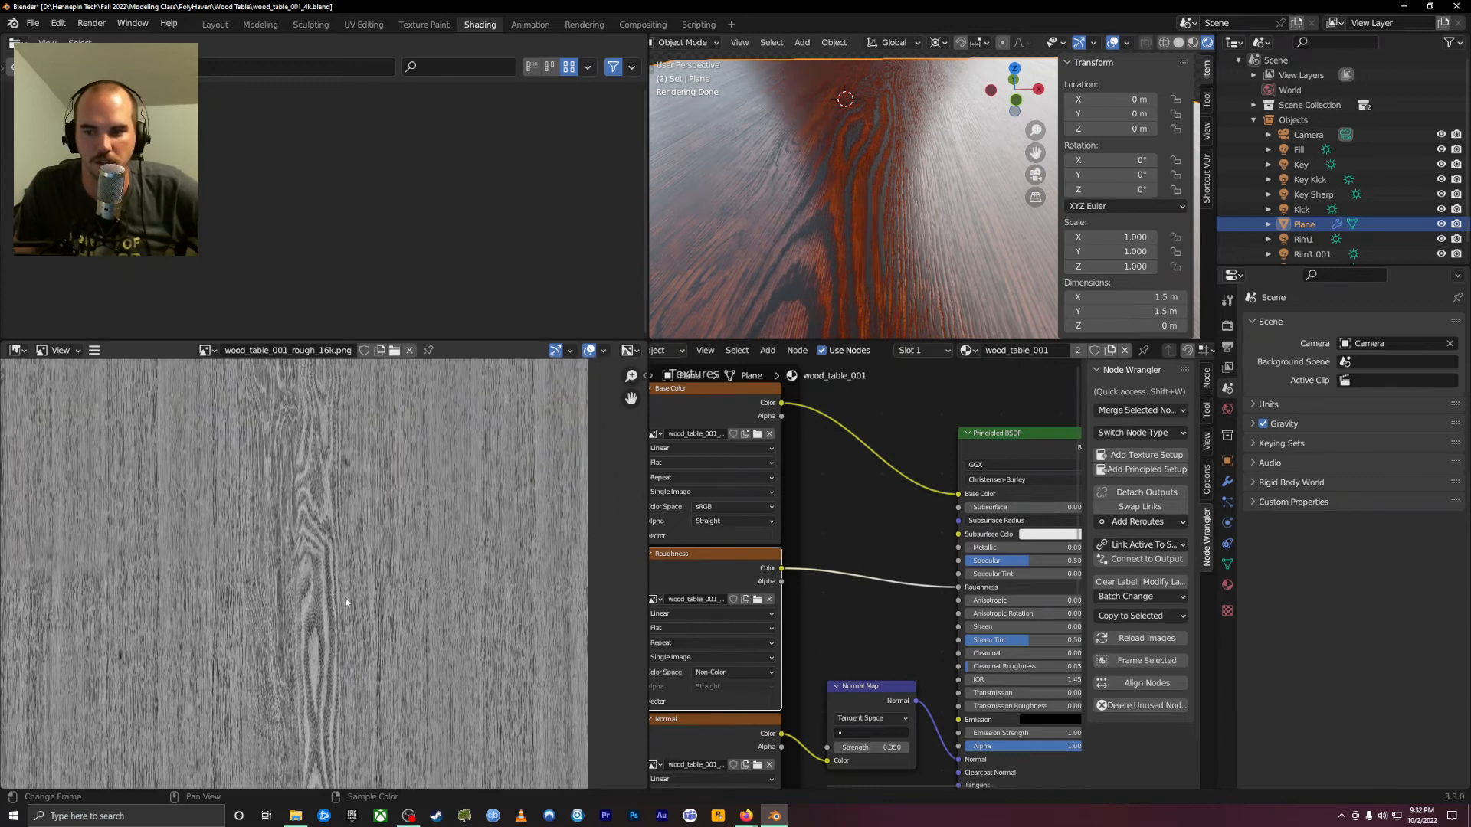
scroll(368, 582, "down", 1)
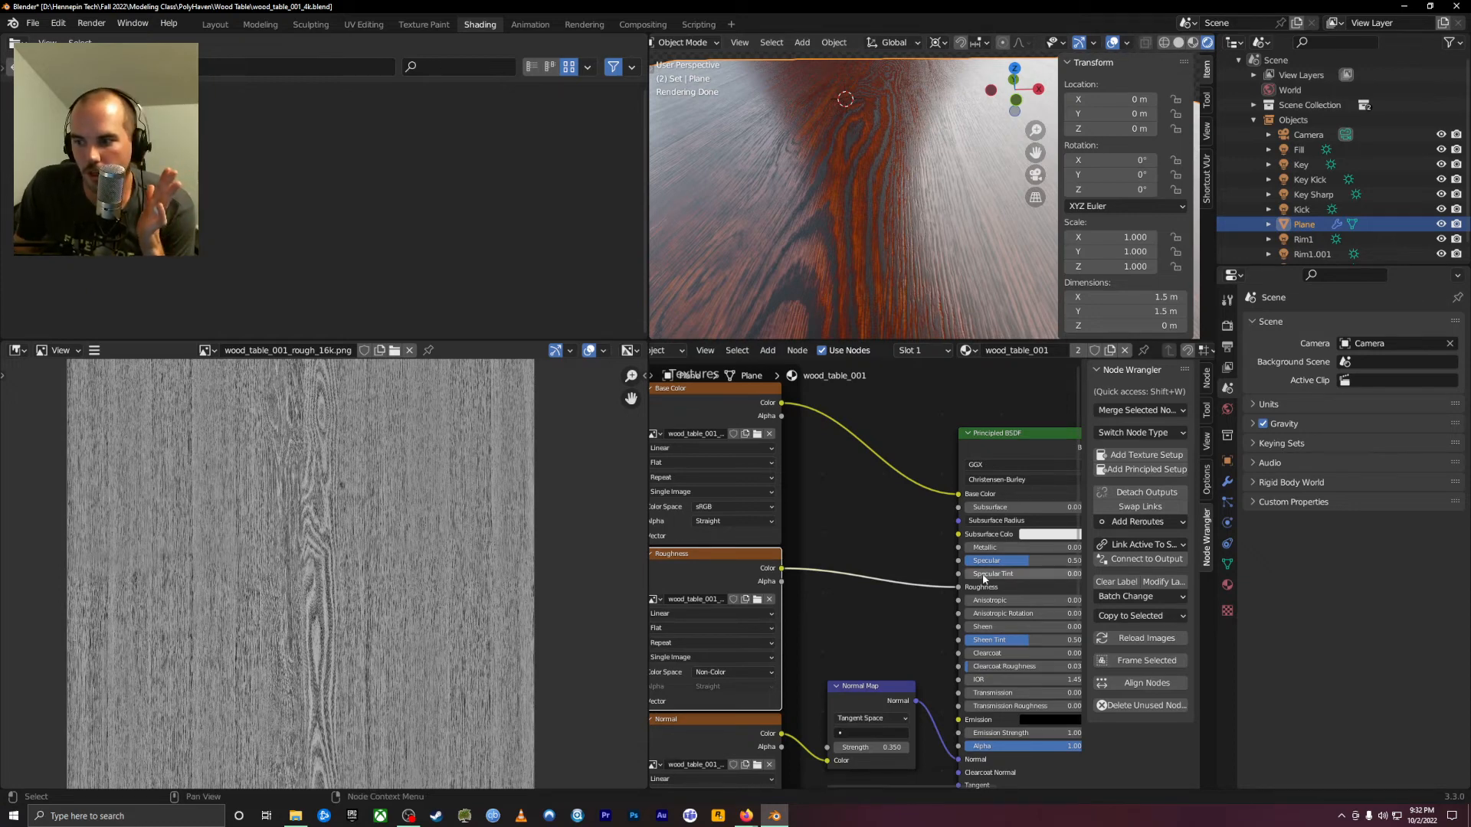
Disconnect the Roughness texture from the Principled BSDF and try uniform Roughness values of 1.000 and 0.056
left_click_drag(957, 586, 923, 587)
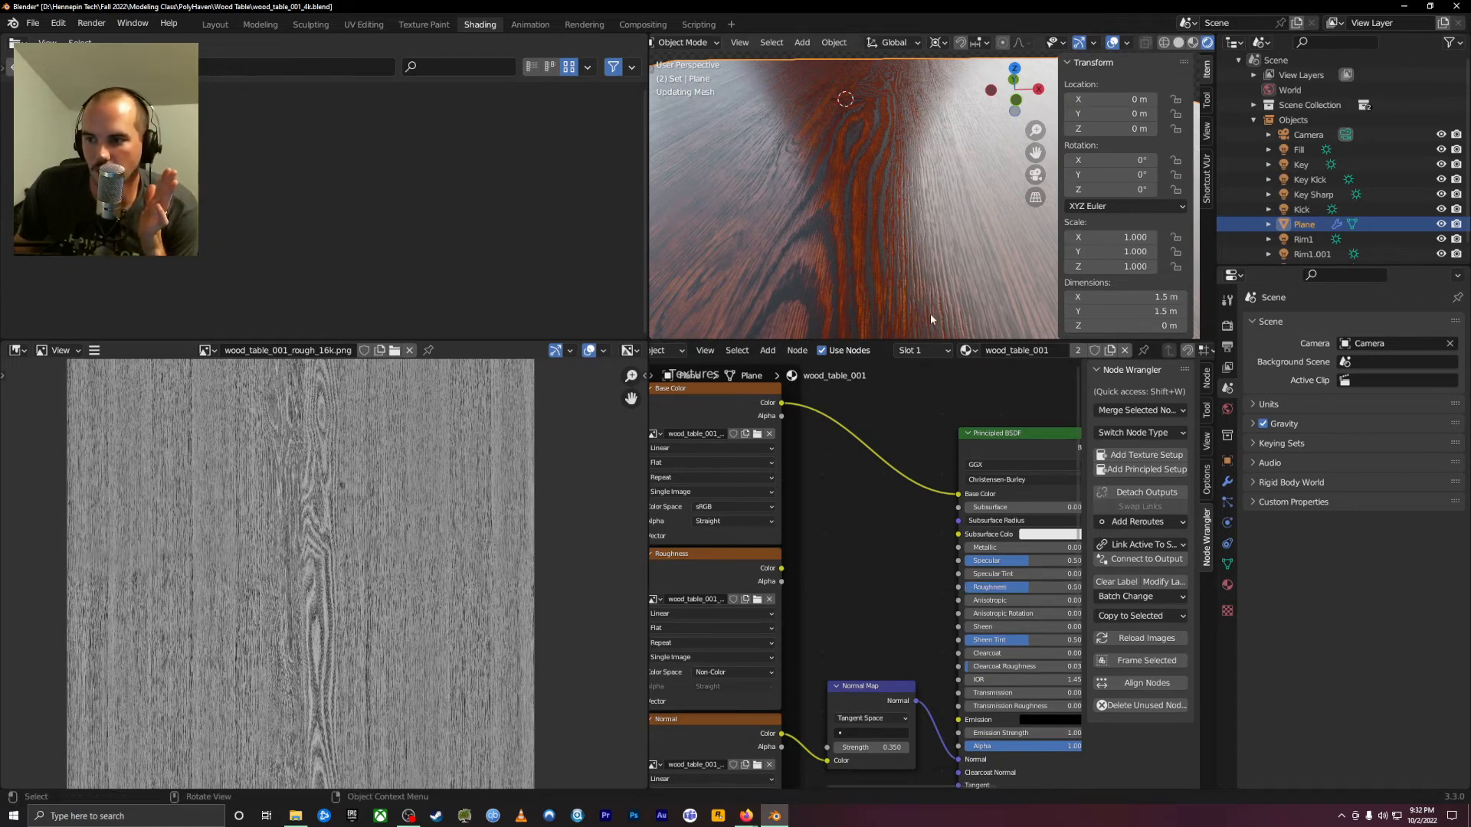
middle_click_drag(1018, 383, 852, 377)
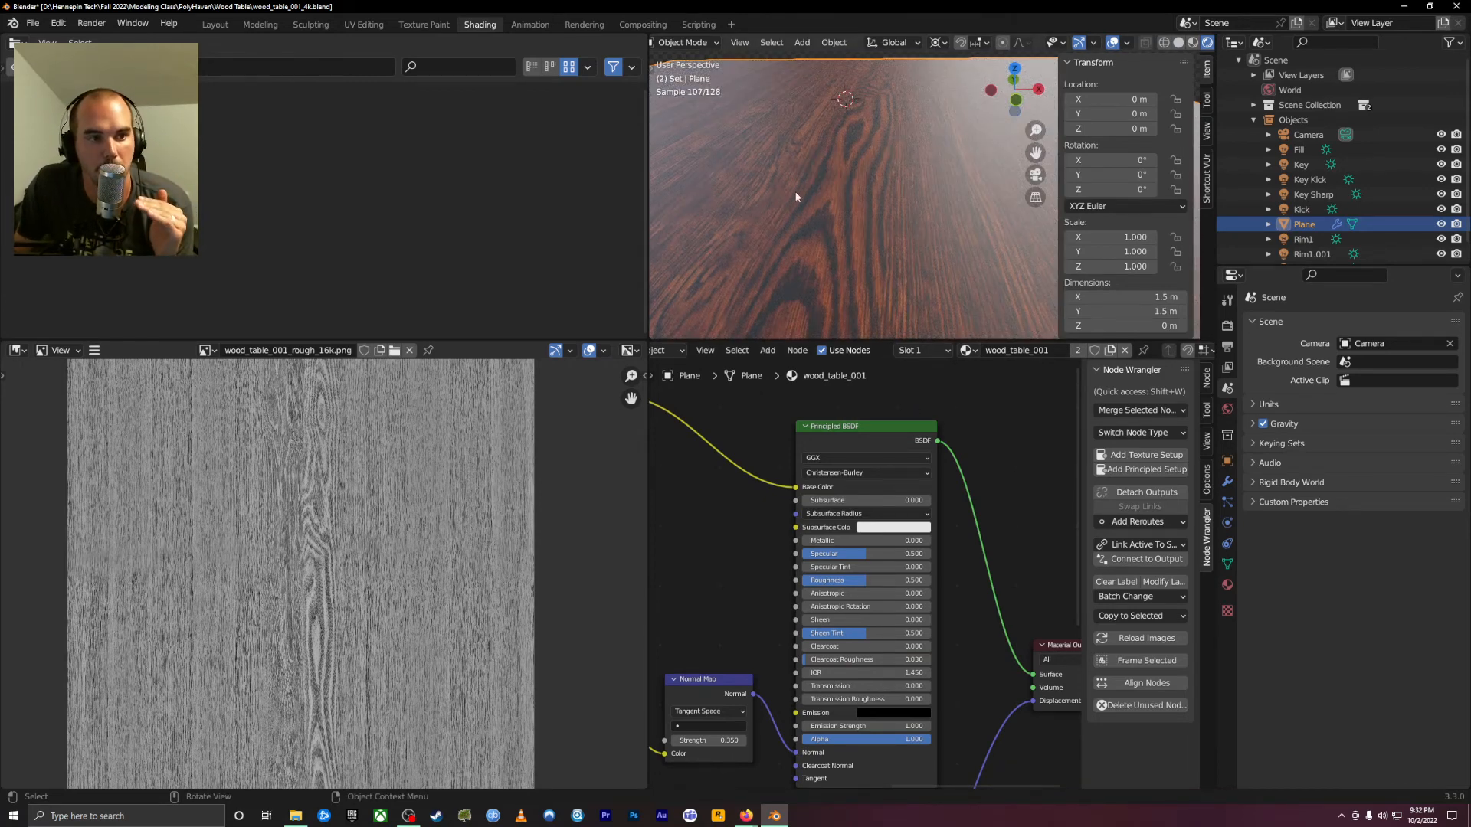
left_click_drag(889, 582, 936, 580)
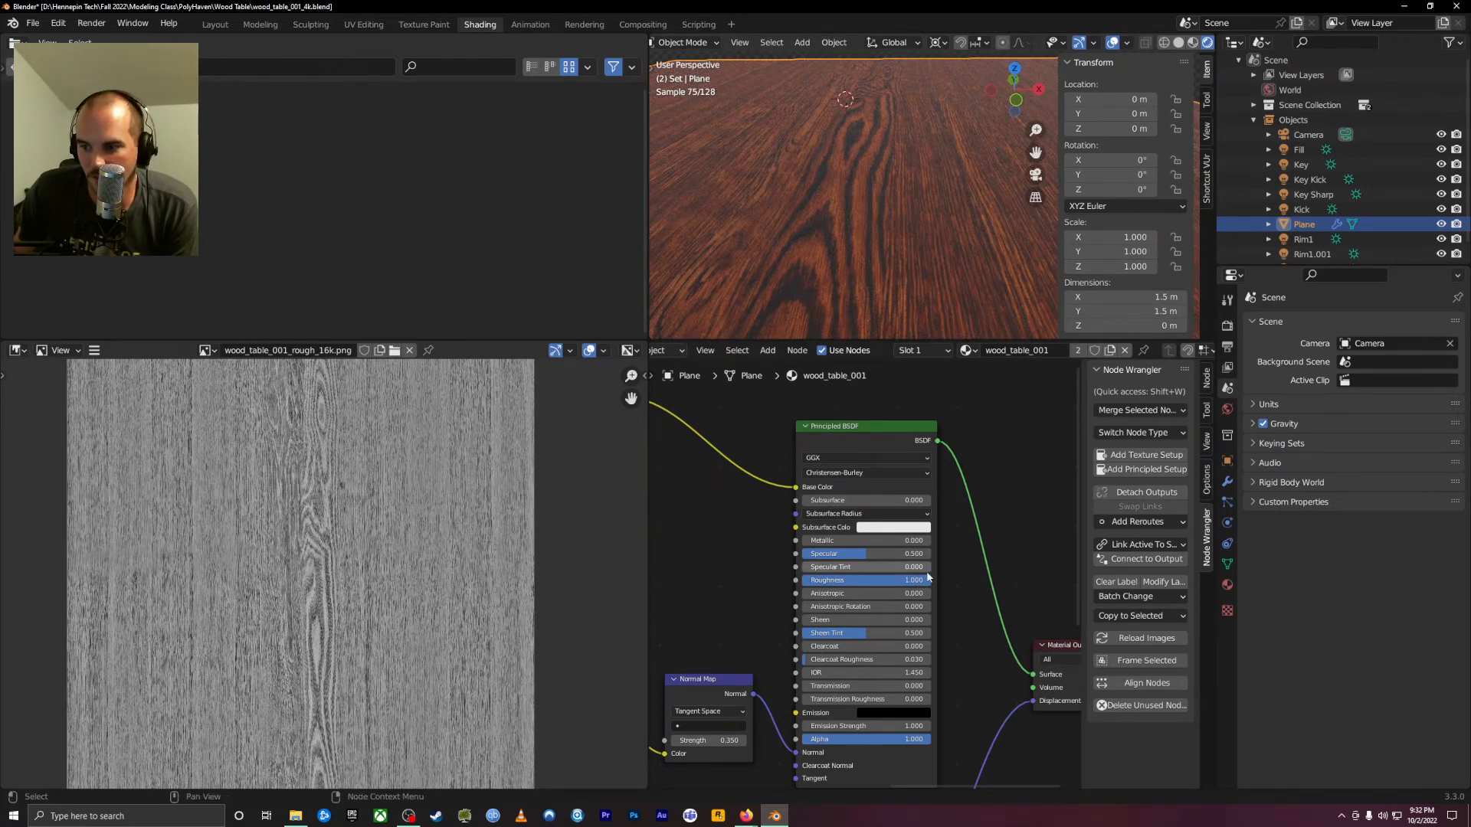
left_click_drag(915, 580, 811, 583)
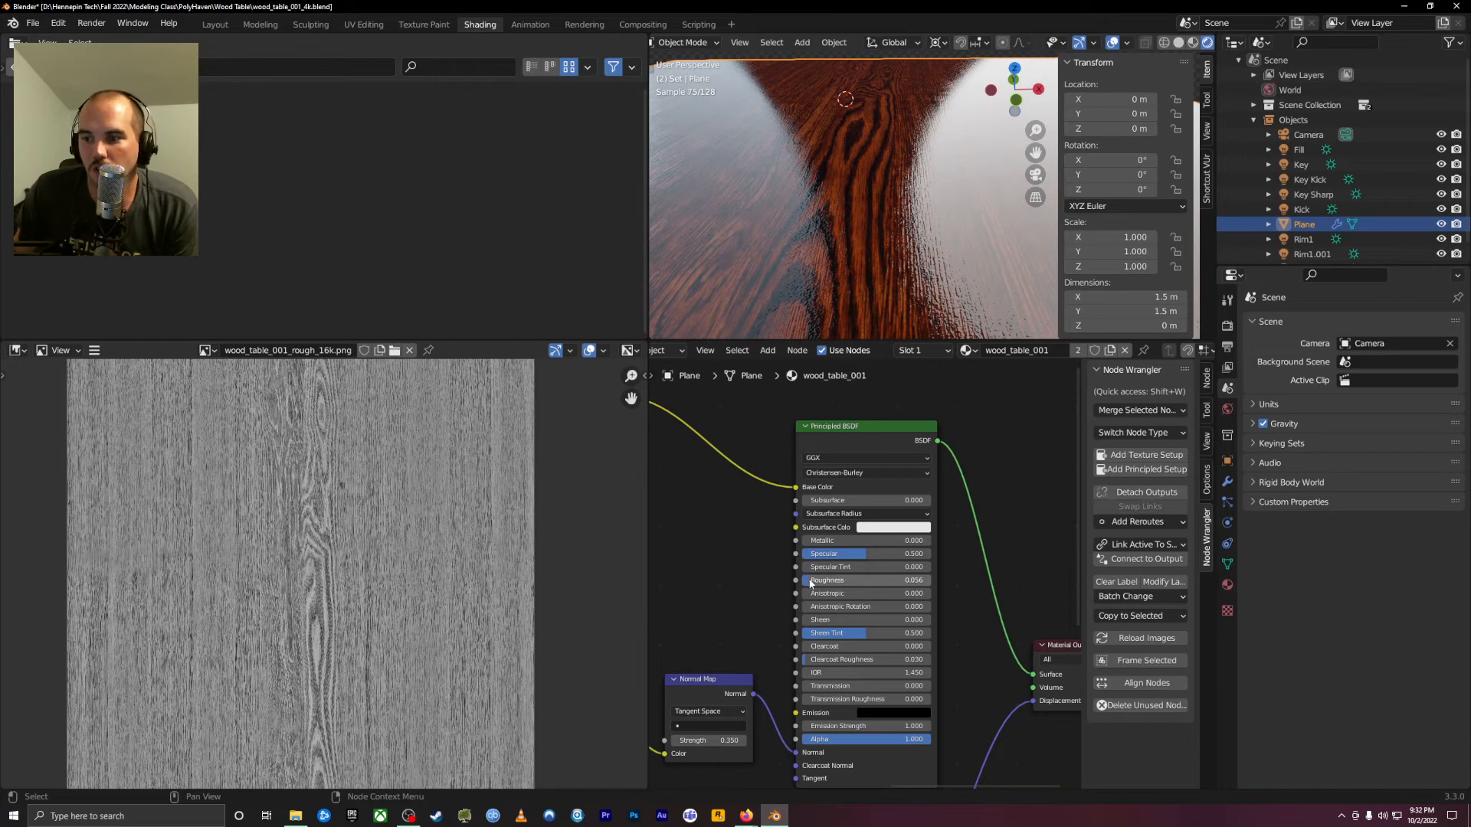
Reconnect the Roughness texture's Color output to the Principled BSDF's Roughness input
middle_click_drag(729, 567, 878, 557)
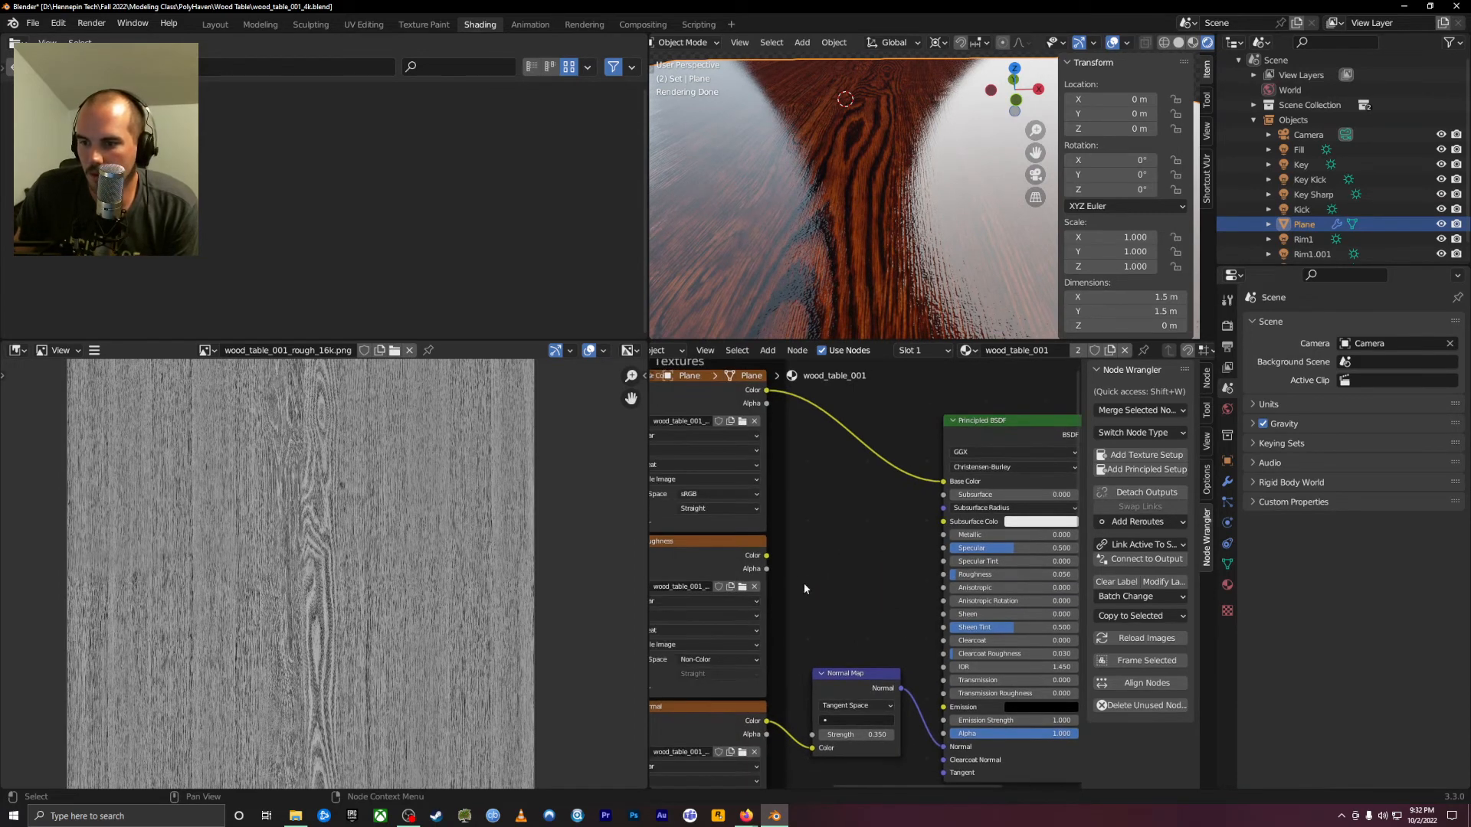
left_click(697, 544)
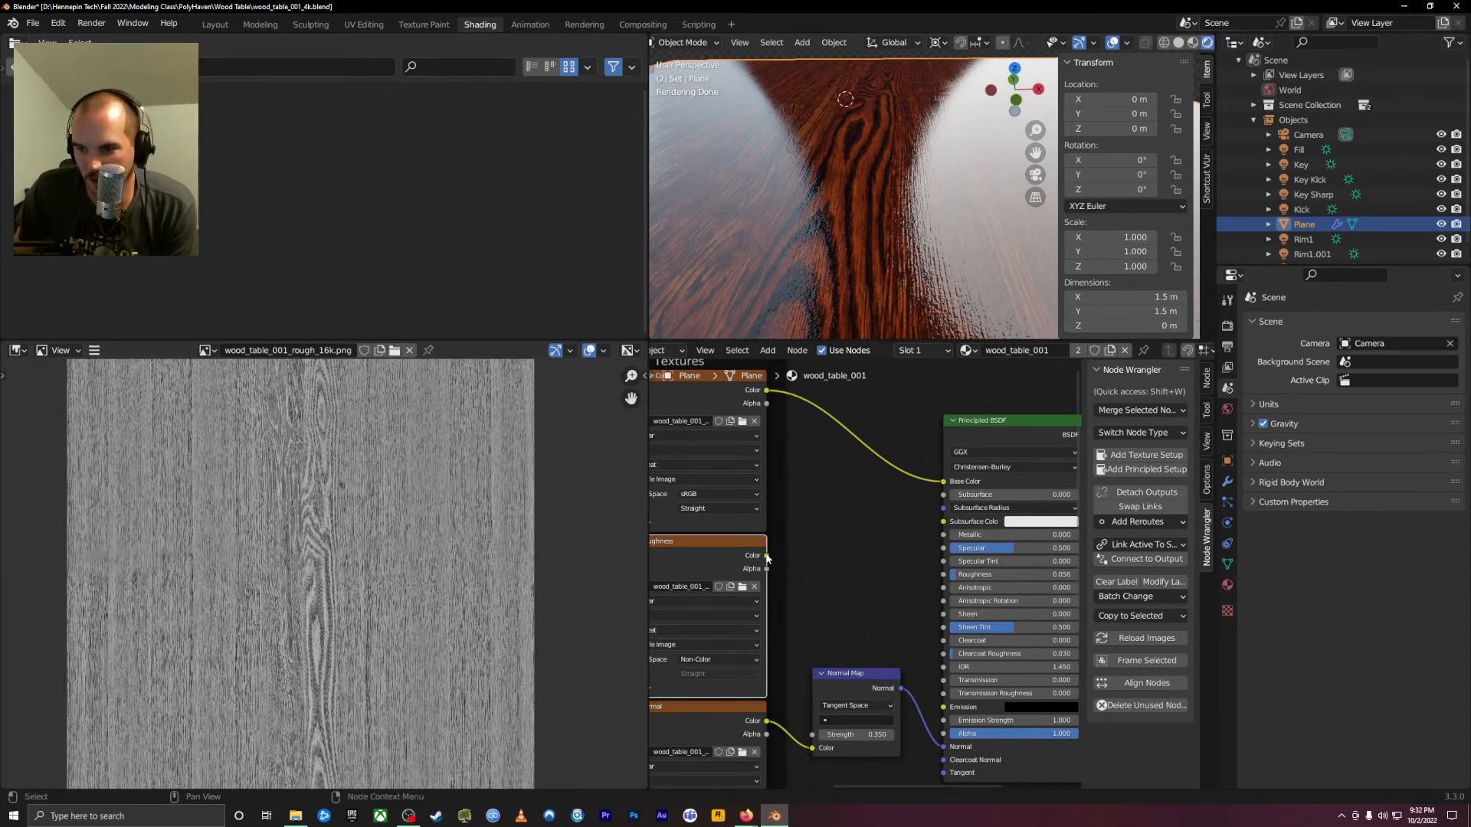
left_click_drag(766, 555, 942, 574)
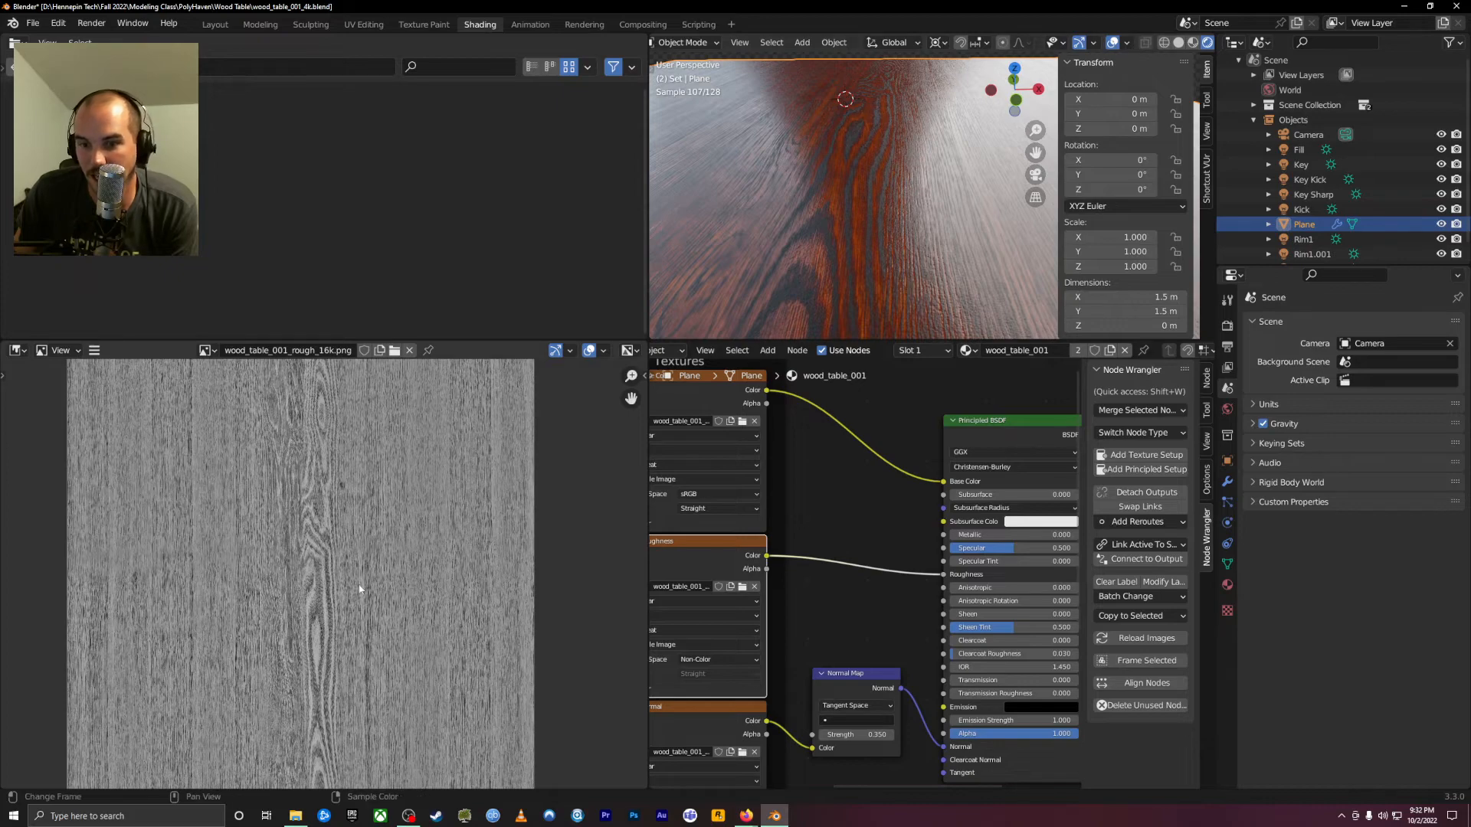
Inspect the wood plane's reflections from another angle and enlarge the 3D viewport to show more of the plane
middle_click_drag(843, 205, 903, 241)
middle_click_drag(941, 187, 953, 201)
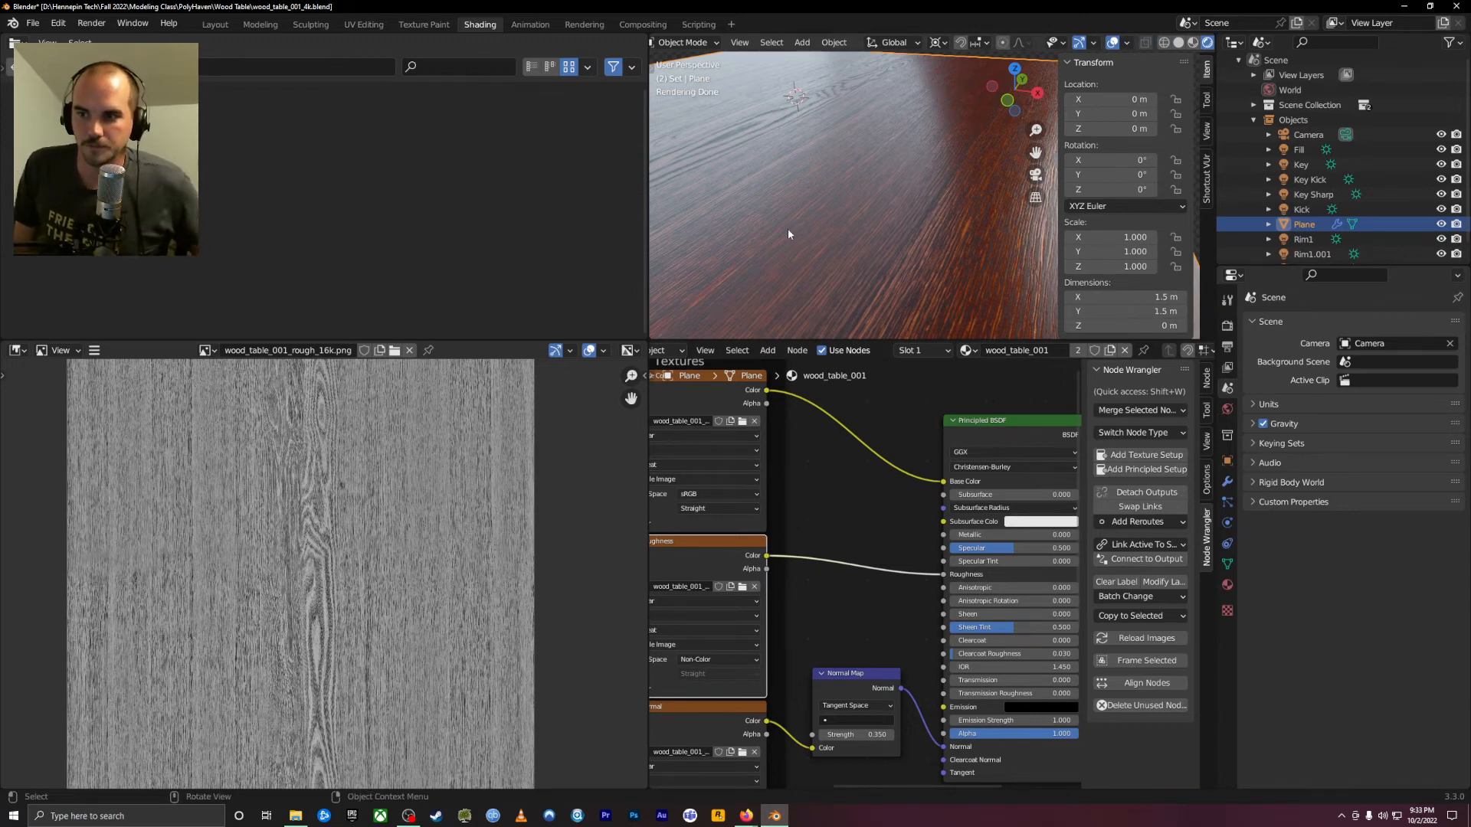
scroll(812, 230, "down", 5)
scroll(861, 239, "up", 2)
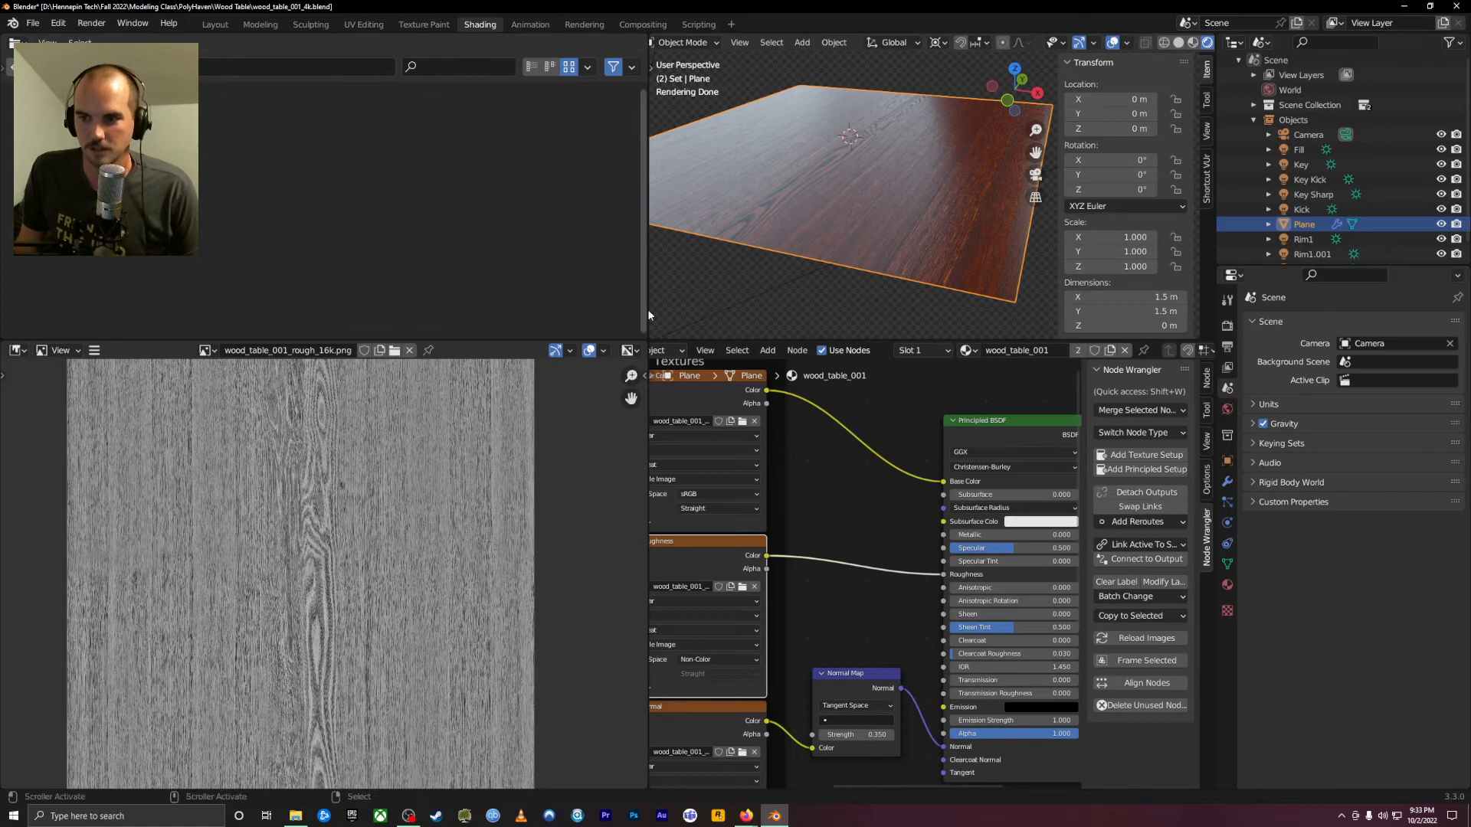
left_click_drag(647, 310, 187, 312)
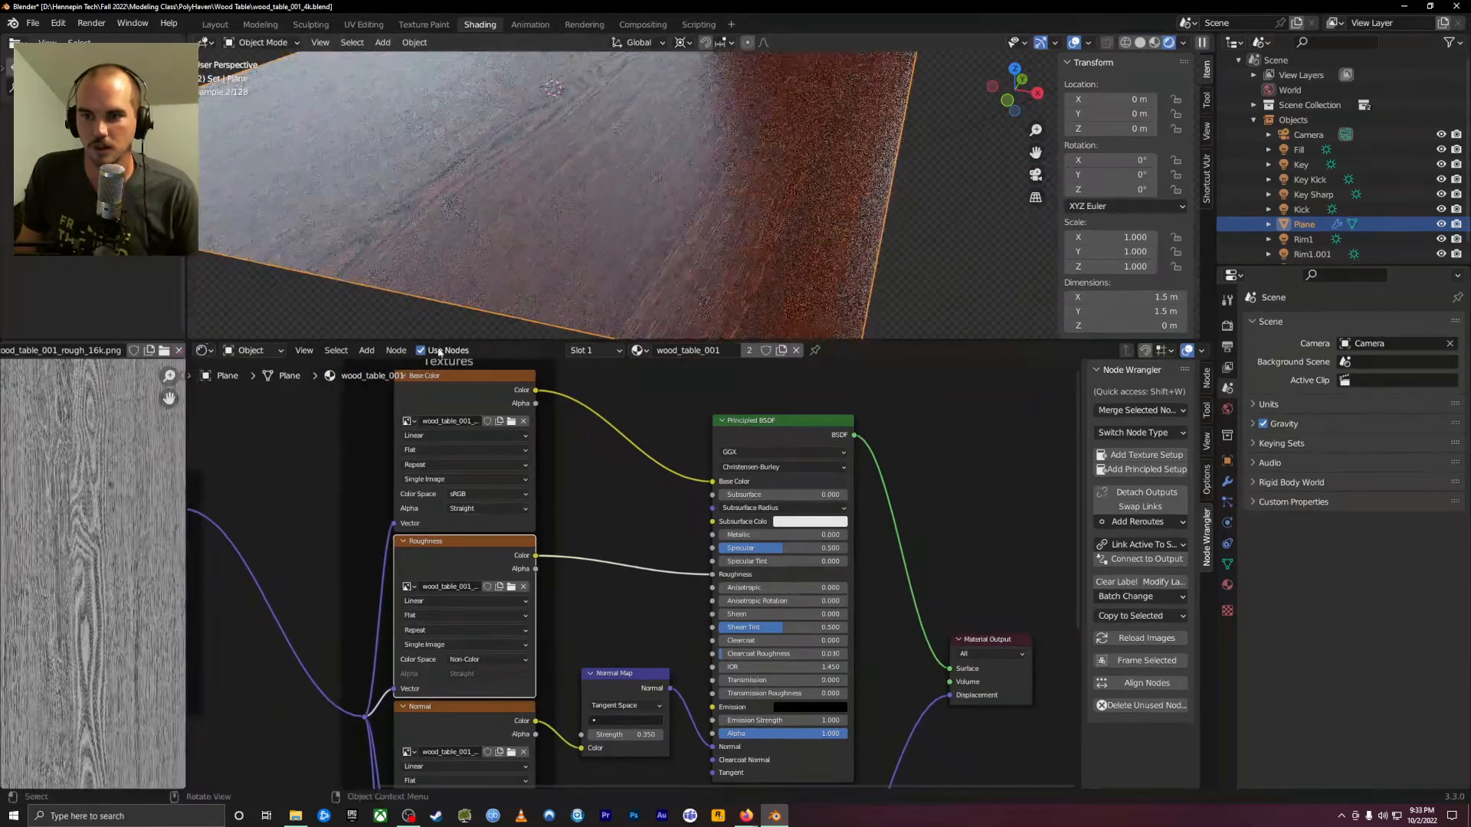
left_click_drag(453, 339, 453, 468)
Switch the shader editor from Object to World nodes and enlarge it to show the whole environment node chain
left_click(251, 479)
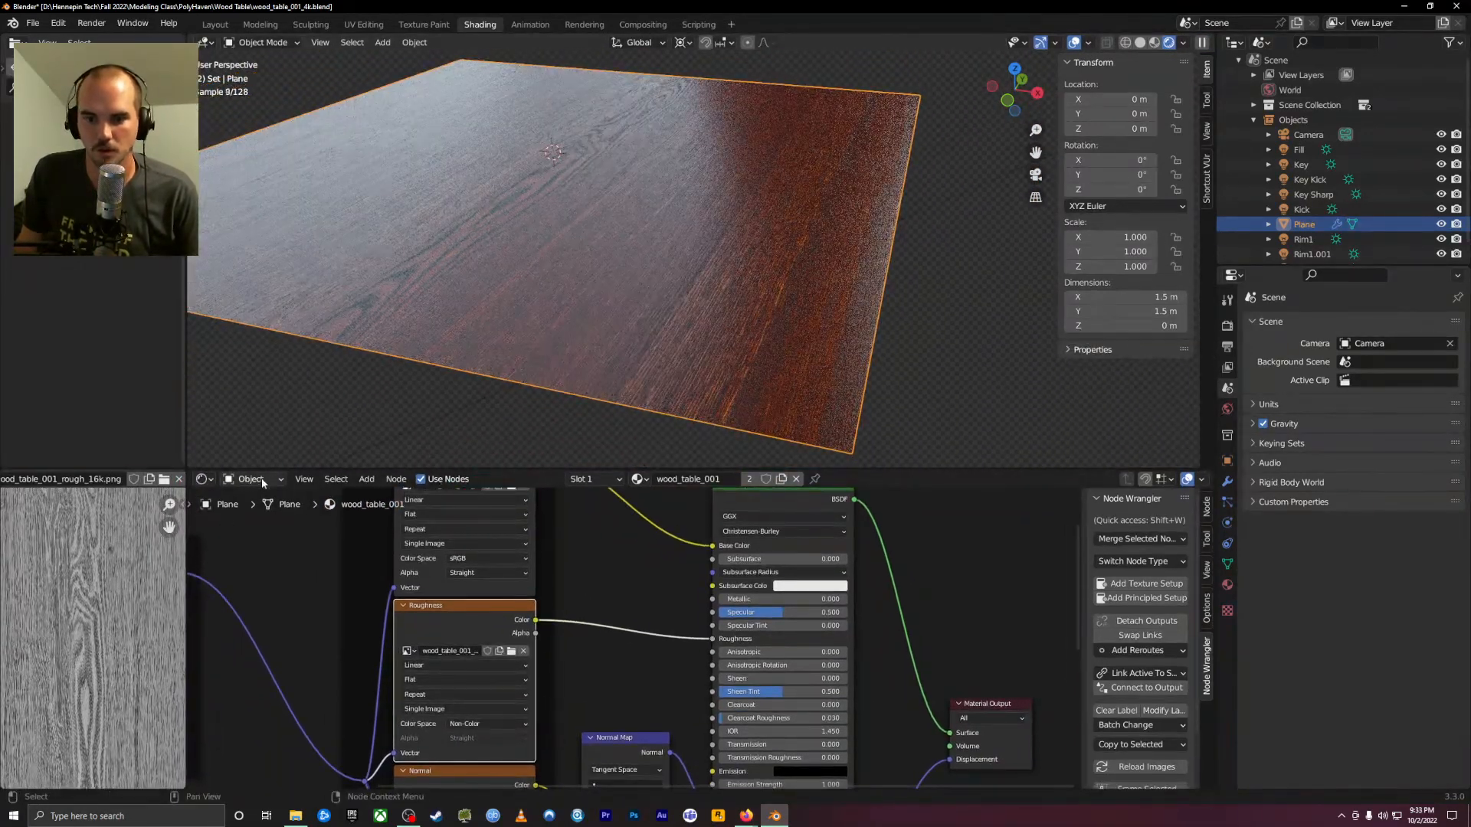
left_click(259, 516)
scroll(535, 603, "down", 3)
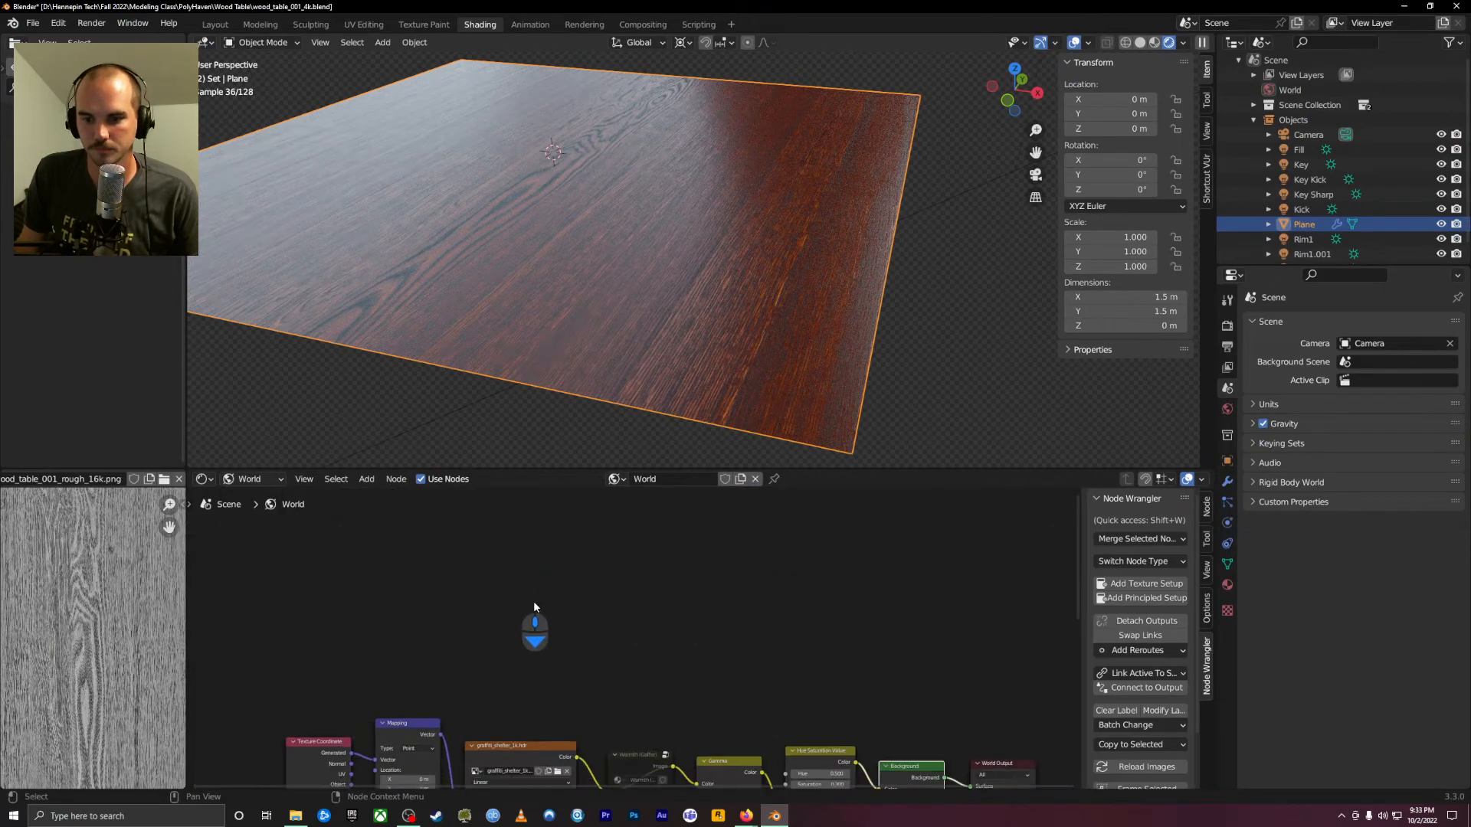
middle_click_drag(521, 648, 543, 737)
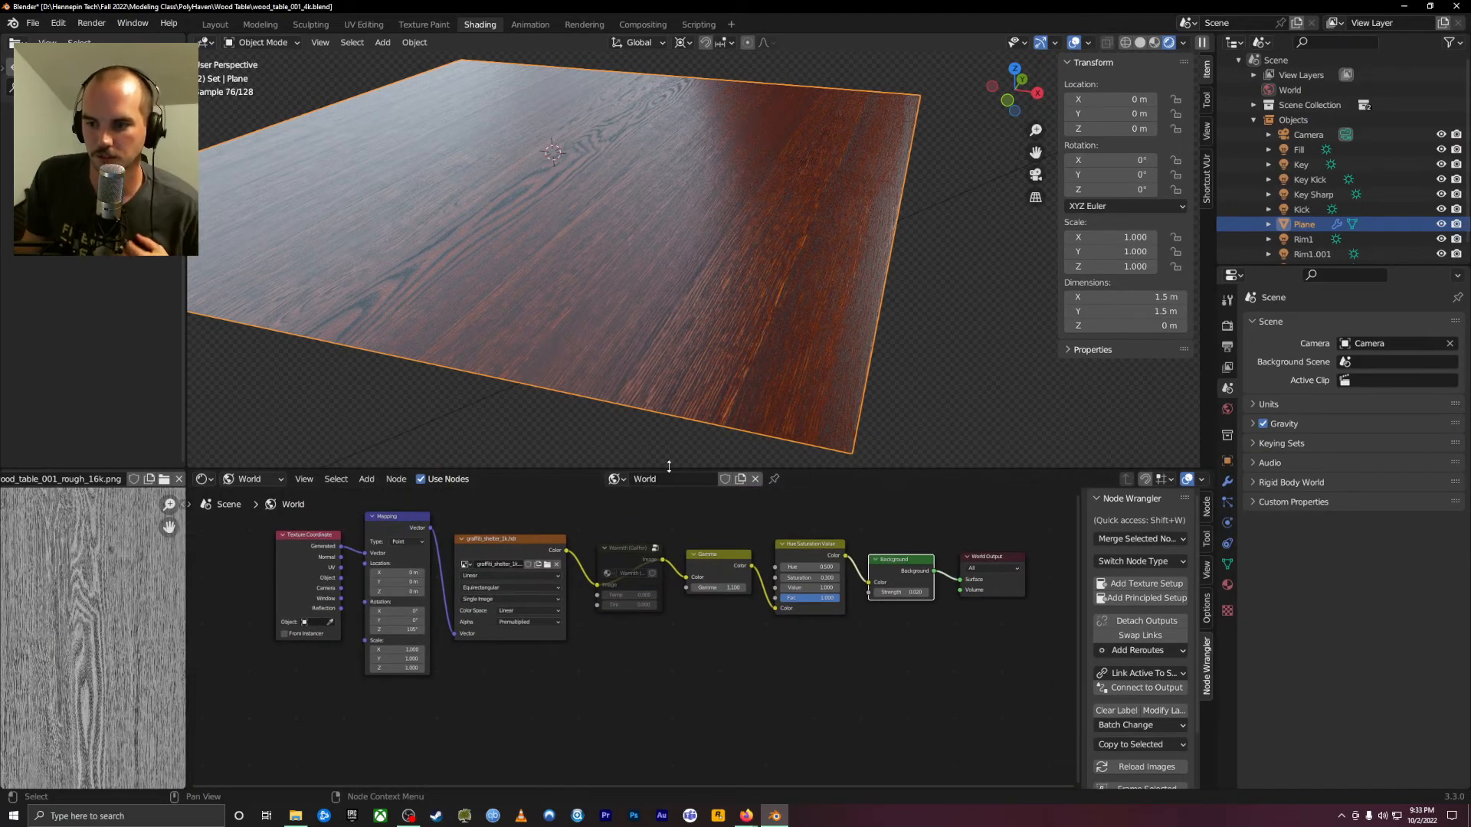
left_click_drag(669, 467, 659, 371)
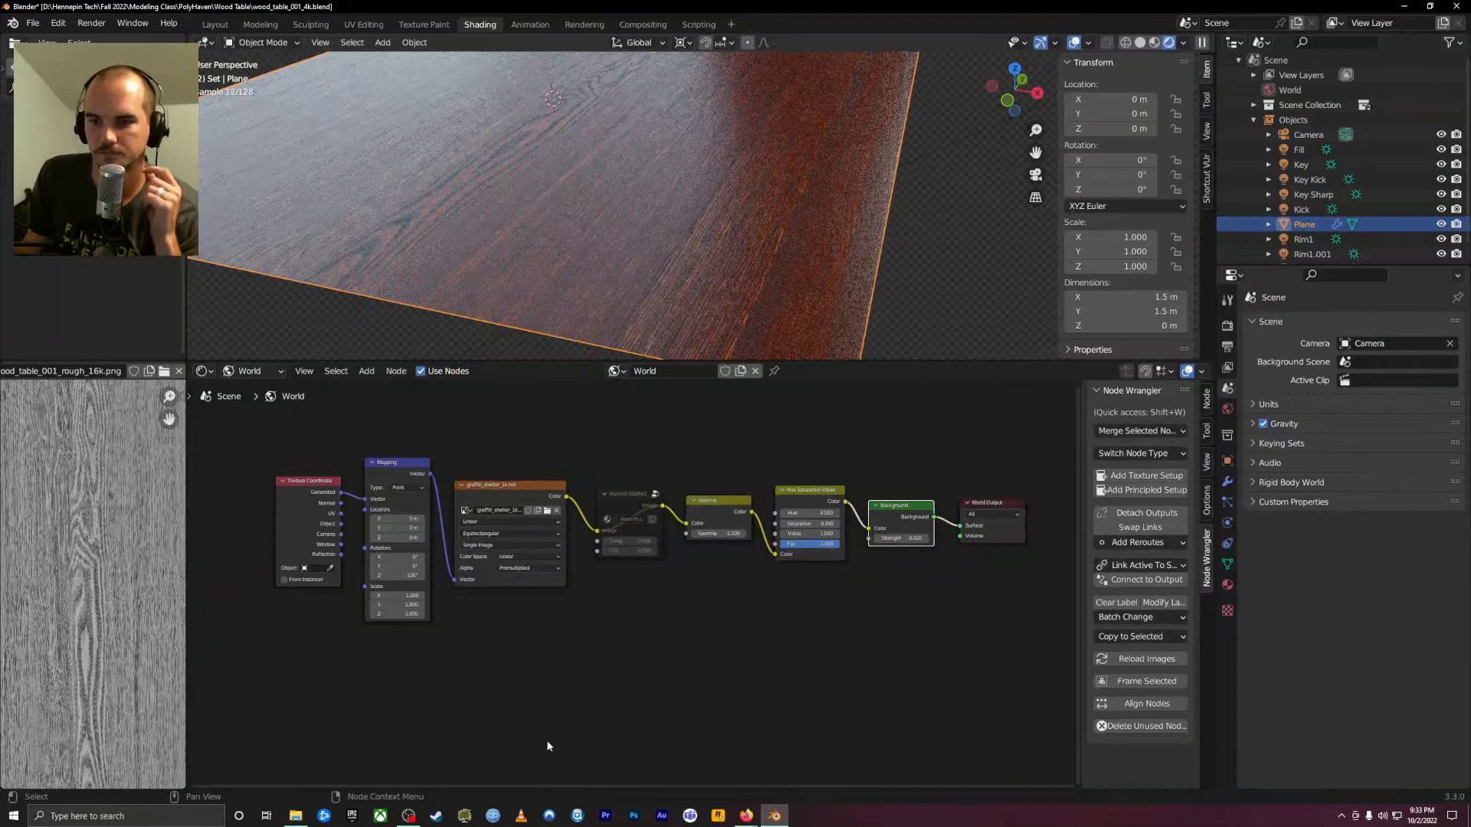
middle_click_drag(547, 745, 559, 712)
Examine the world node chain from the graffiti_shelter_1k.hdr texture through the Warmth (Gaffer) group to the Background node
left_click(514, 459)
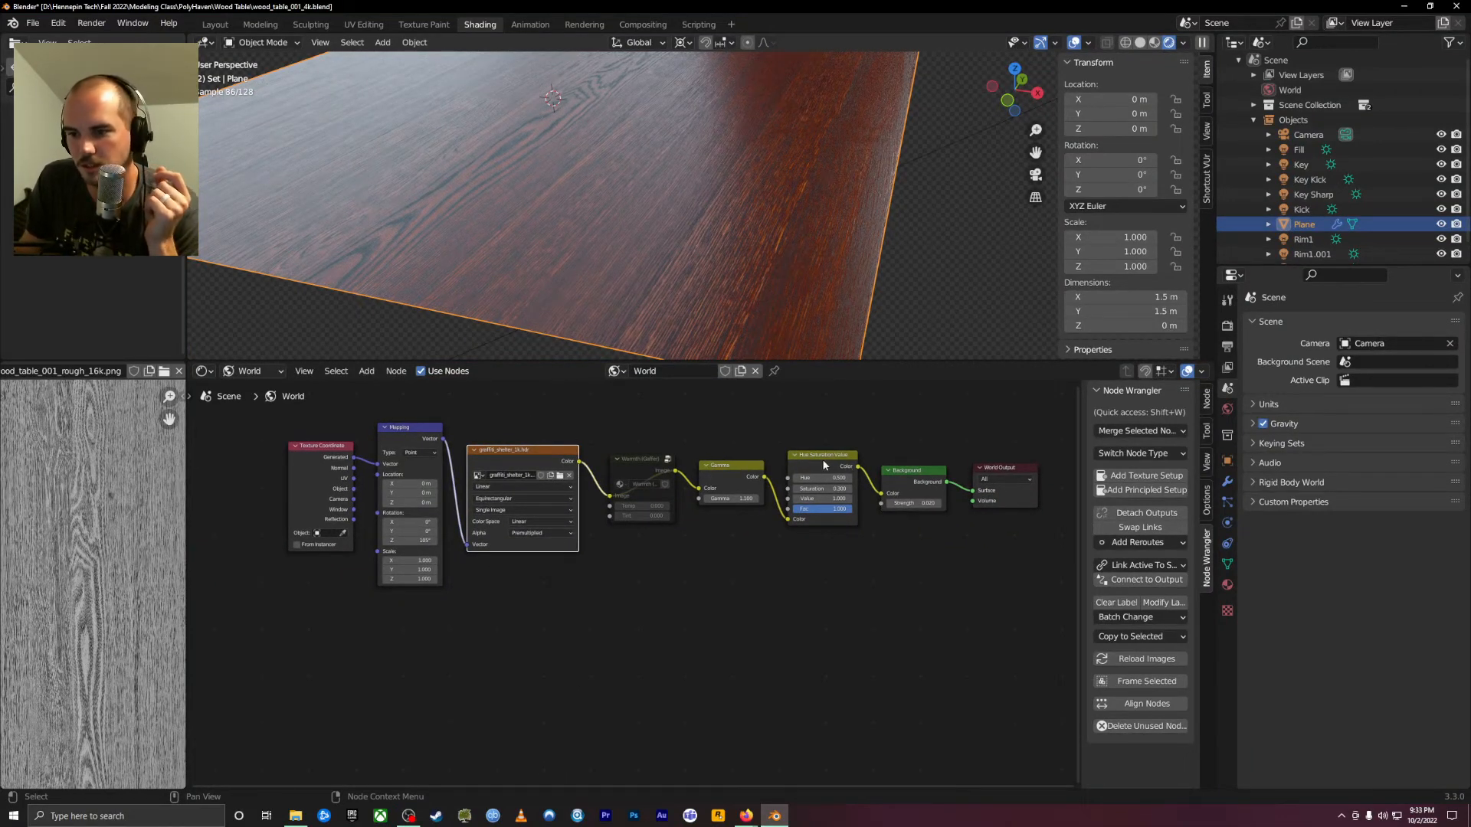
left_click_drag(636, 463, 640, 456)
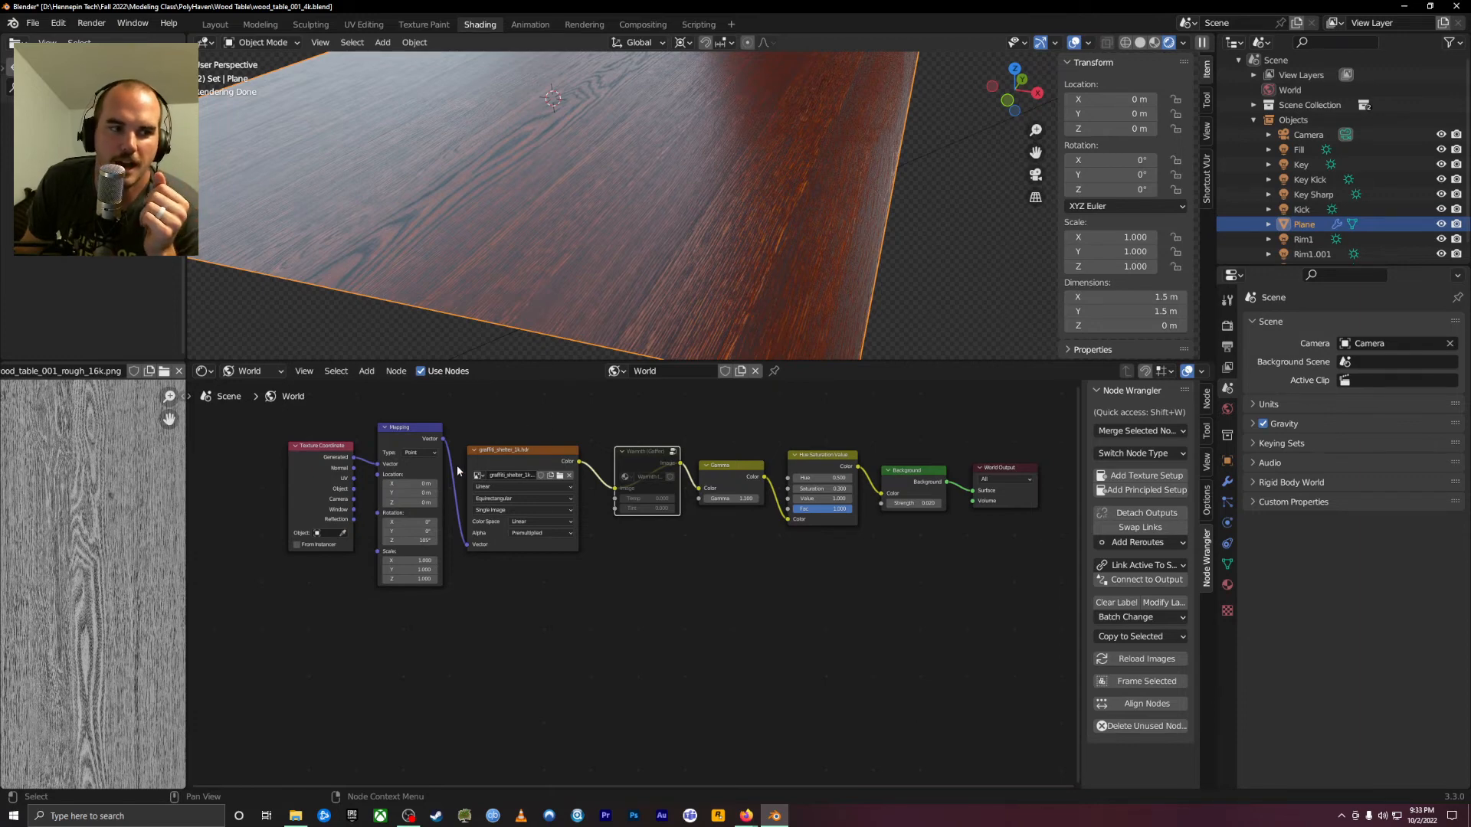
left_click(512, 452)
scroll(462, 458, "up", 1)
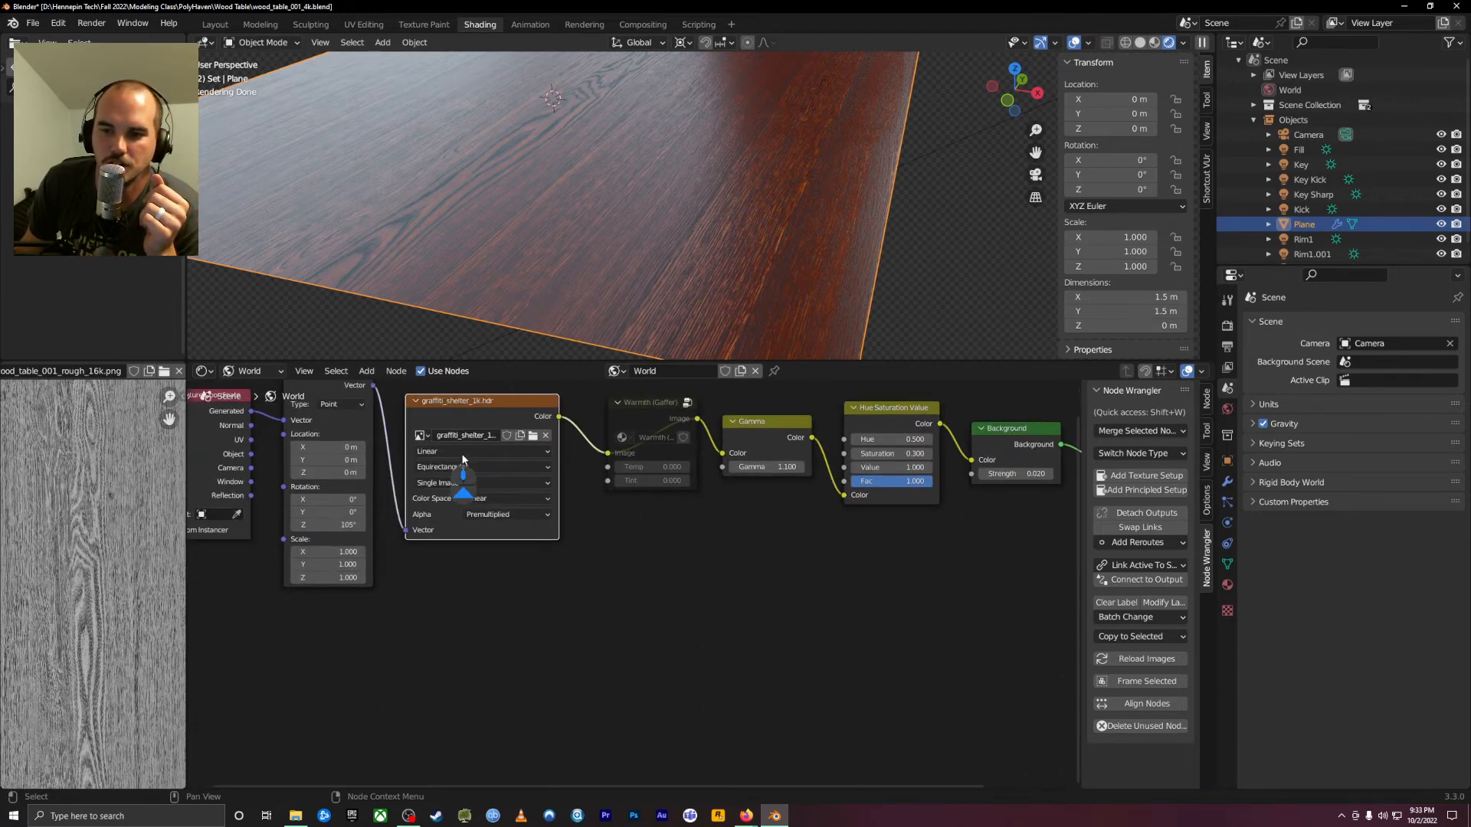
scroll(462, 458, "down", 1)
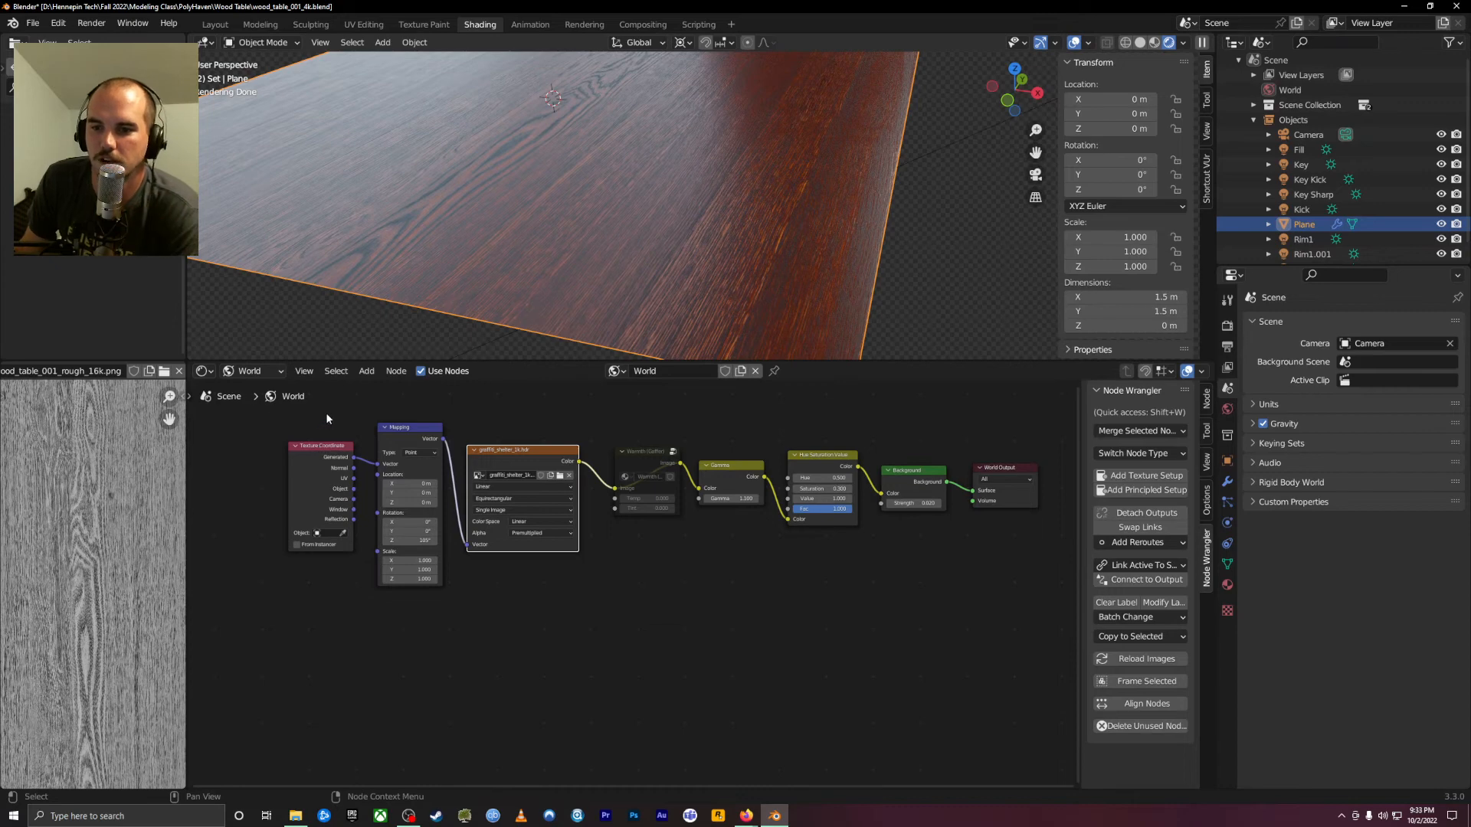
Delete all world nodes, including the environment texture chain and the Background node, keeping only World Output
left_click_drag(324, 412, 850, 623)
key("Delete")
left_click_drag(893, 470, 743, 485)
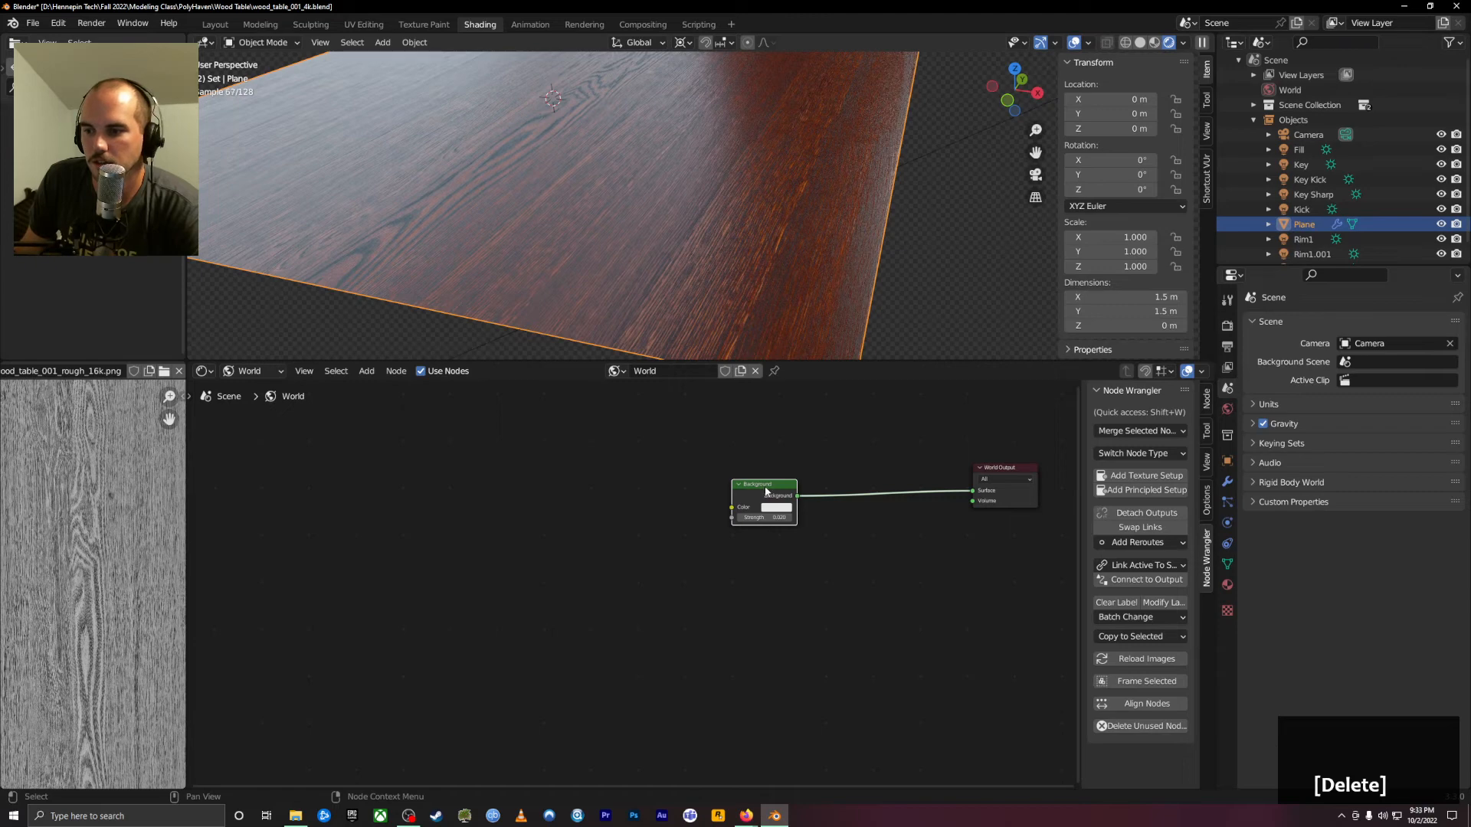
key("Delete")
right_click(769, 484)
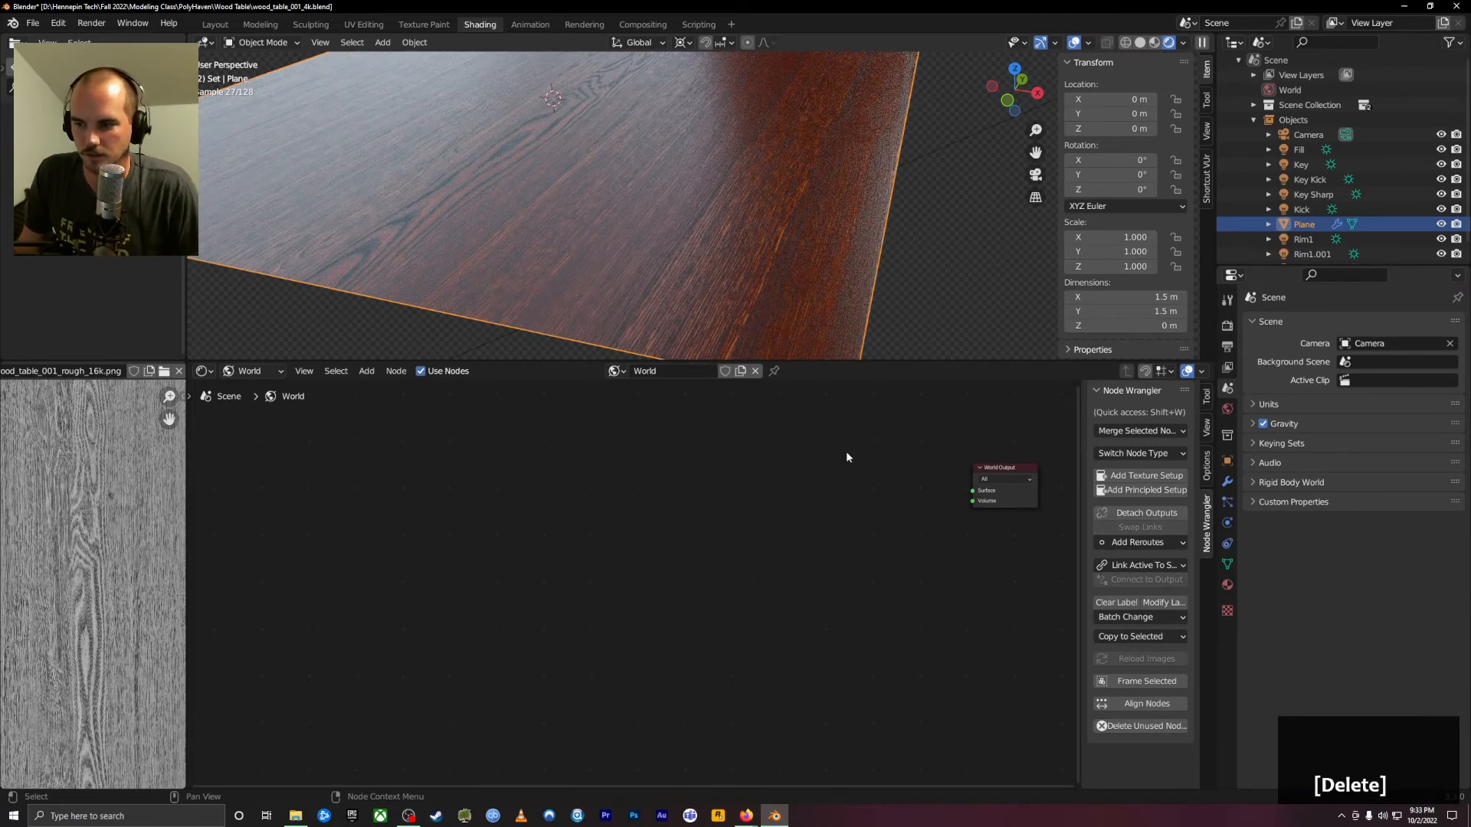
Add an Environment Texture node to the world nodes and load studio_country_hall_16k.exr from the Downloads folder
key("shift+a")
mouse_move(737, 578)
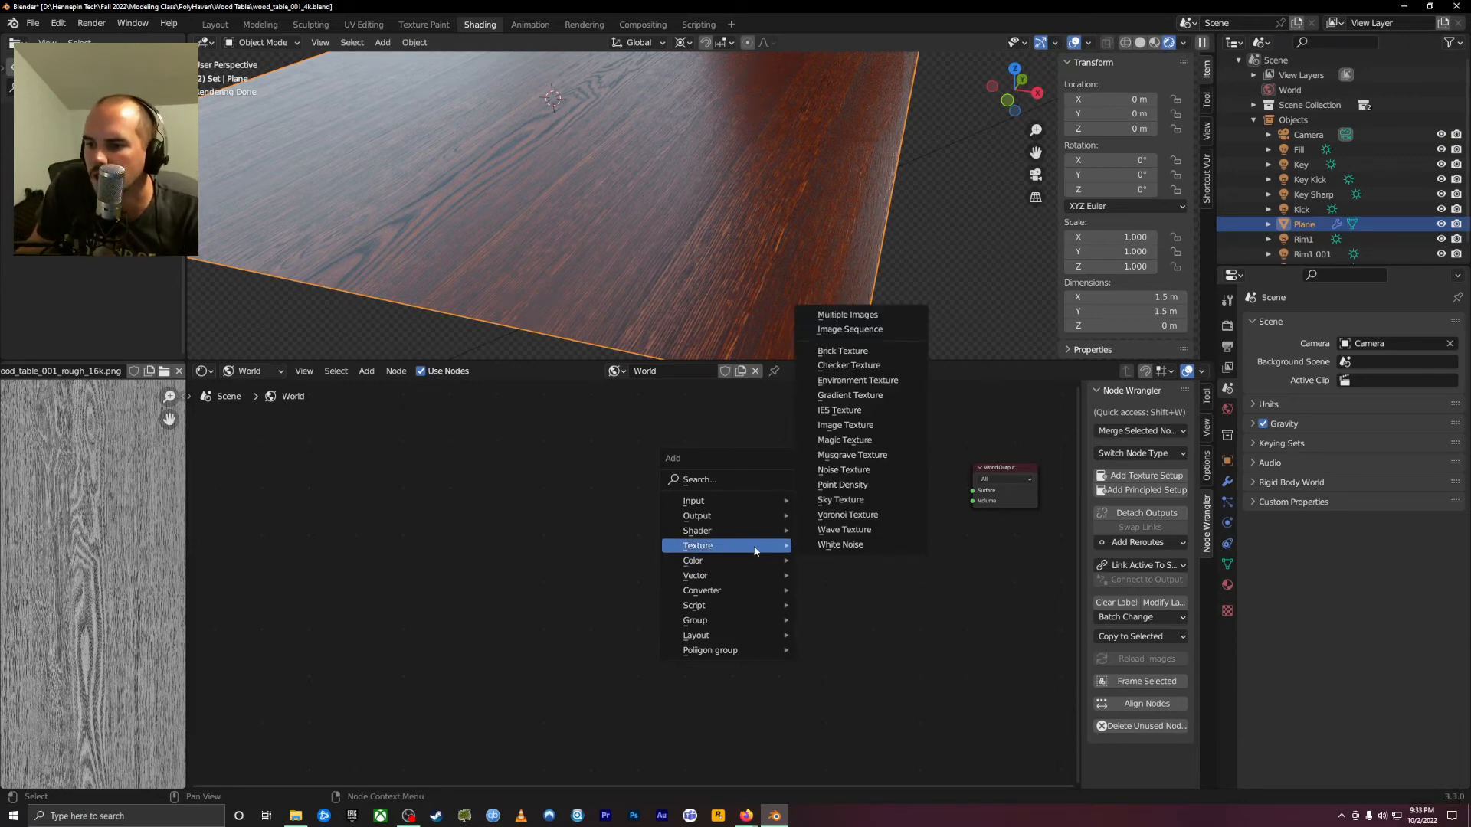
left_click(873, 380)
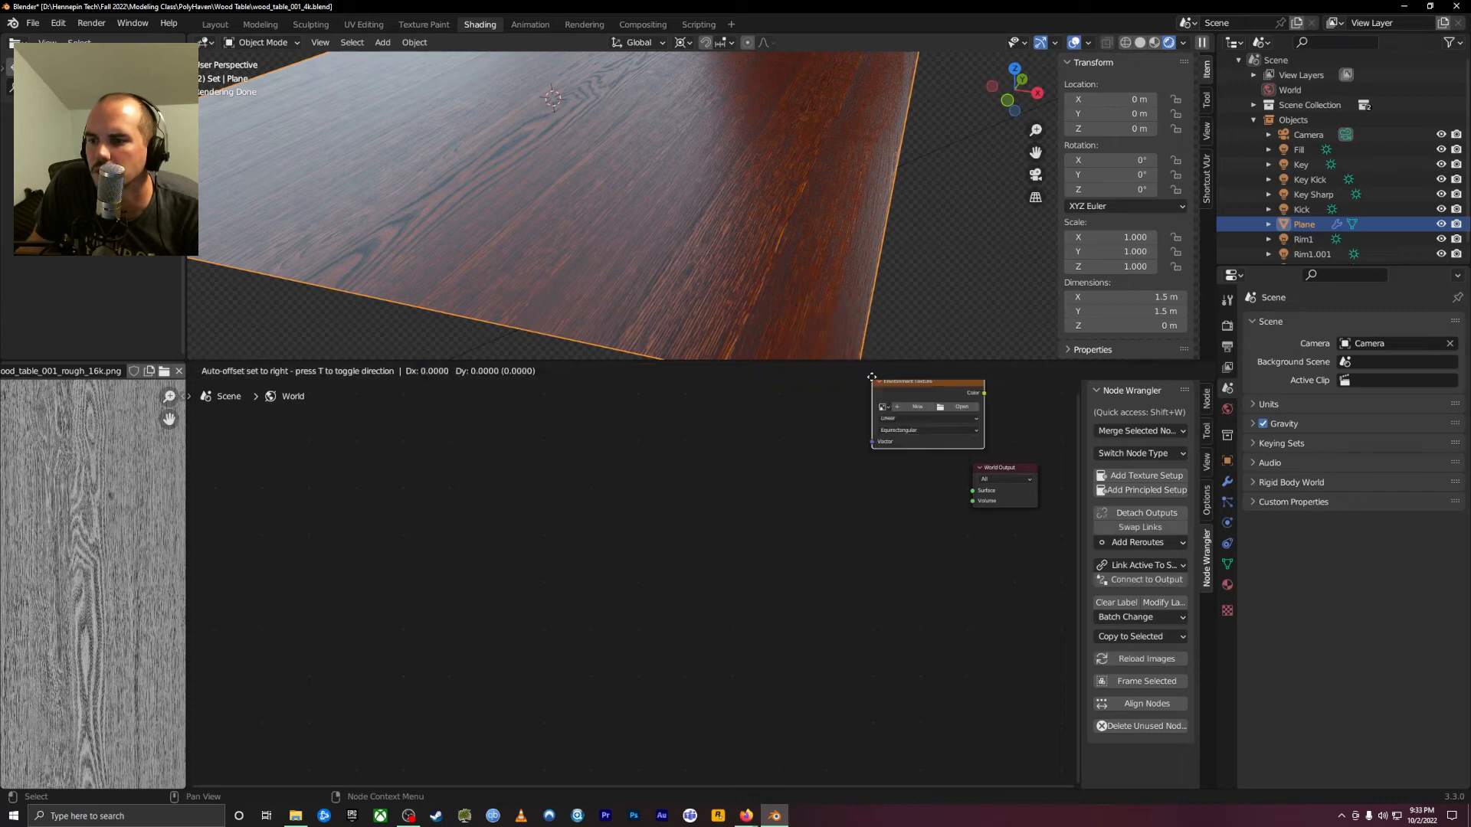
left_click(714, 484)
left_click(791, 513)
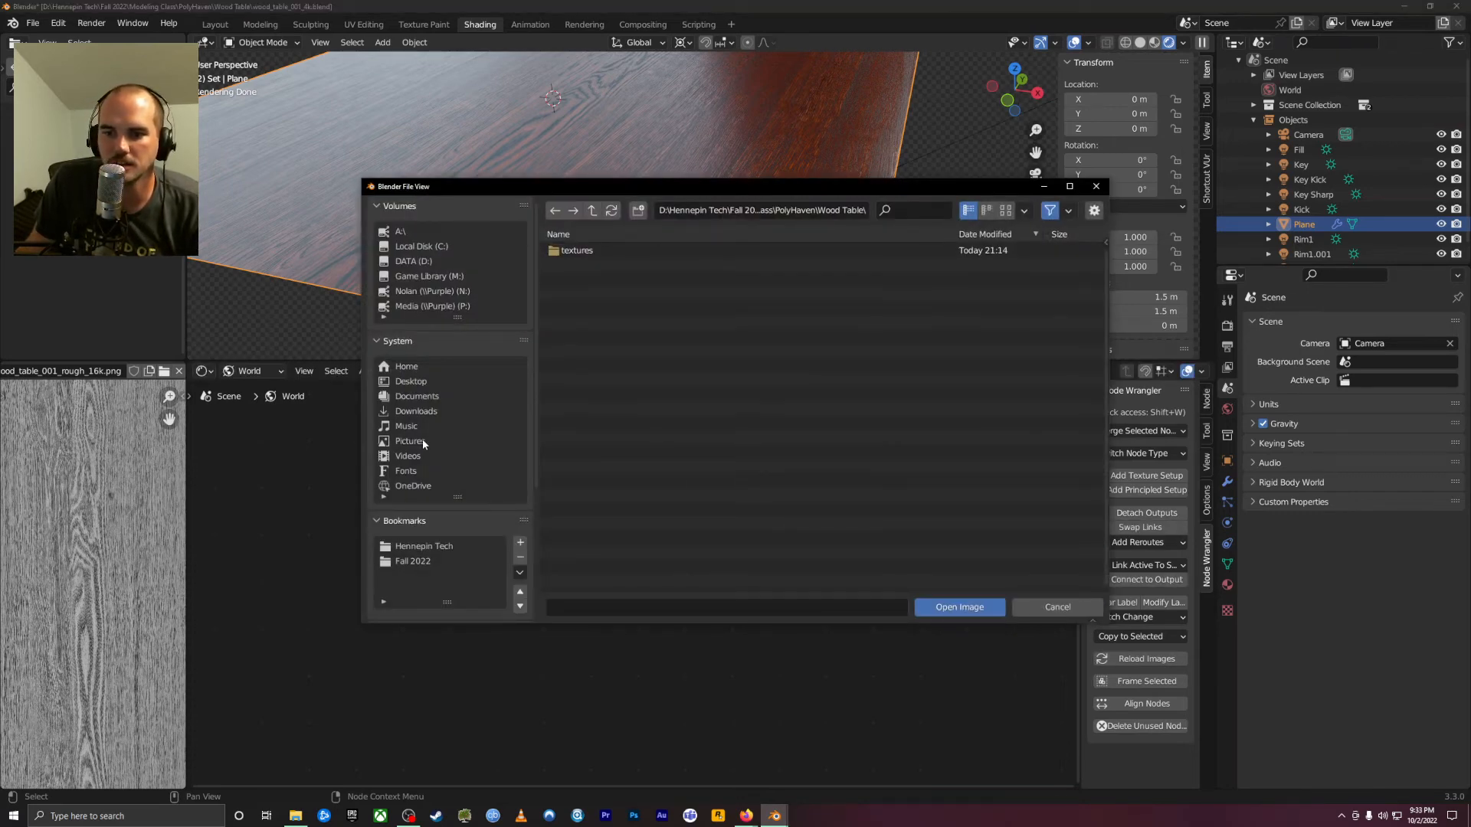
left_click(418, 412)
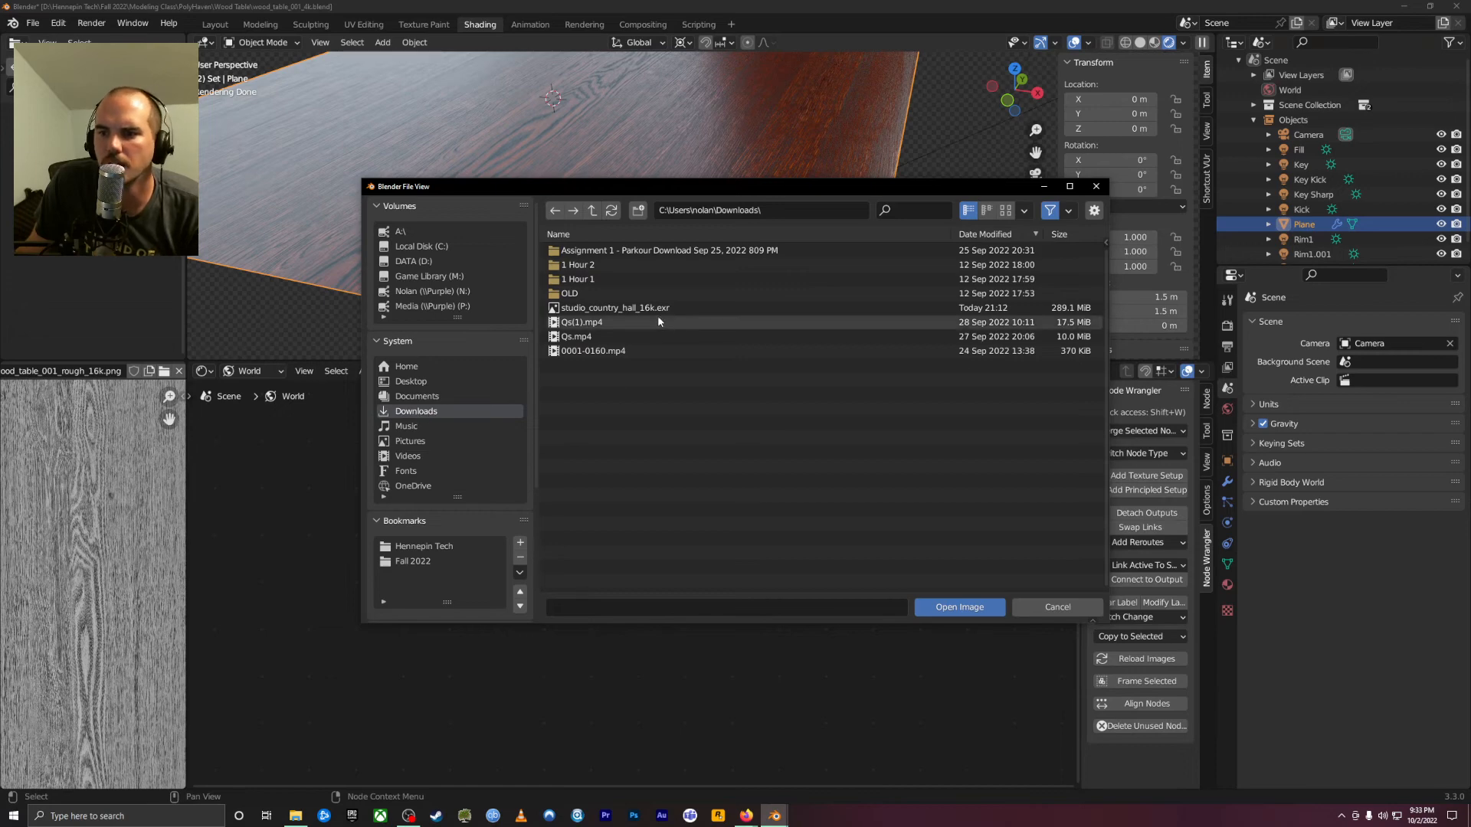
left_click(601, 308)
left_click(937, 607)
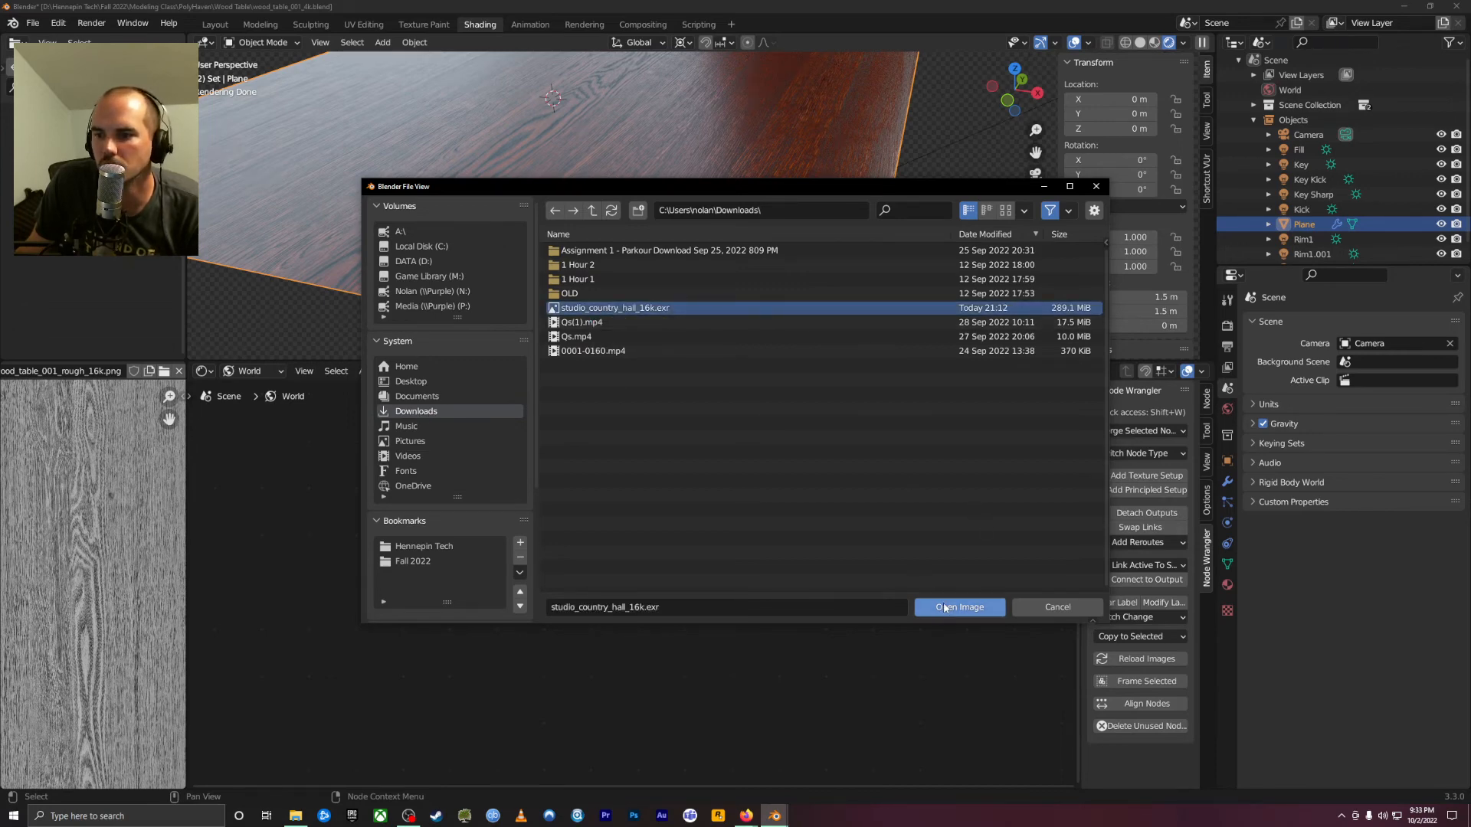
Try linking the environment texture's Color directly to the World Output's Surface, reposition the texture node, and detach the link
left_click_drag(825, 496, 972, 491)
left_click_drag(820, 489, 695, 521)
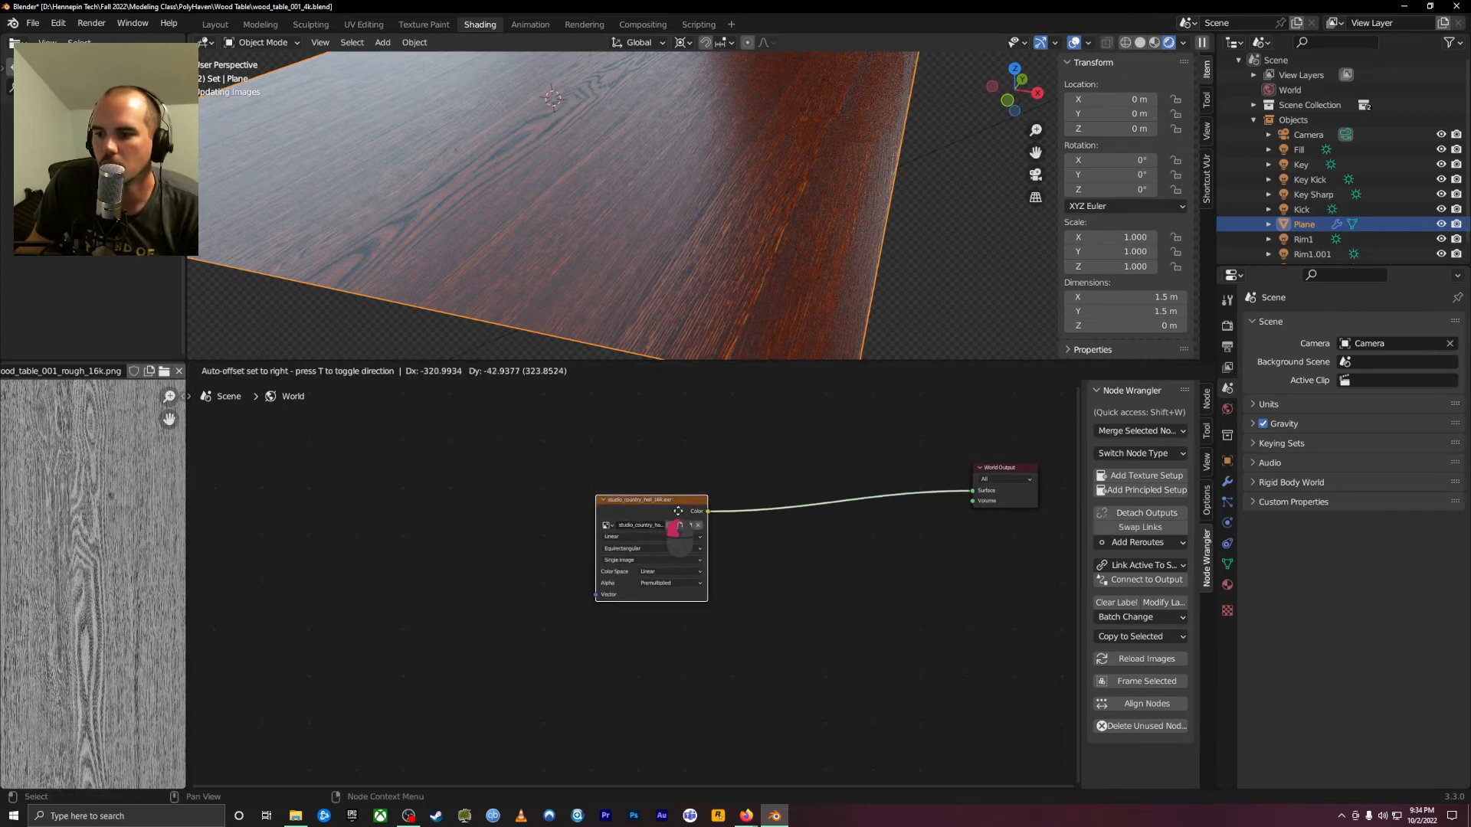
right_click(772, 493)
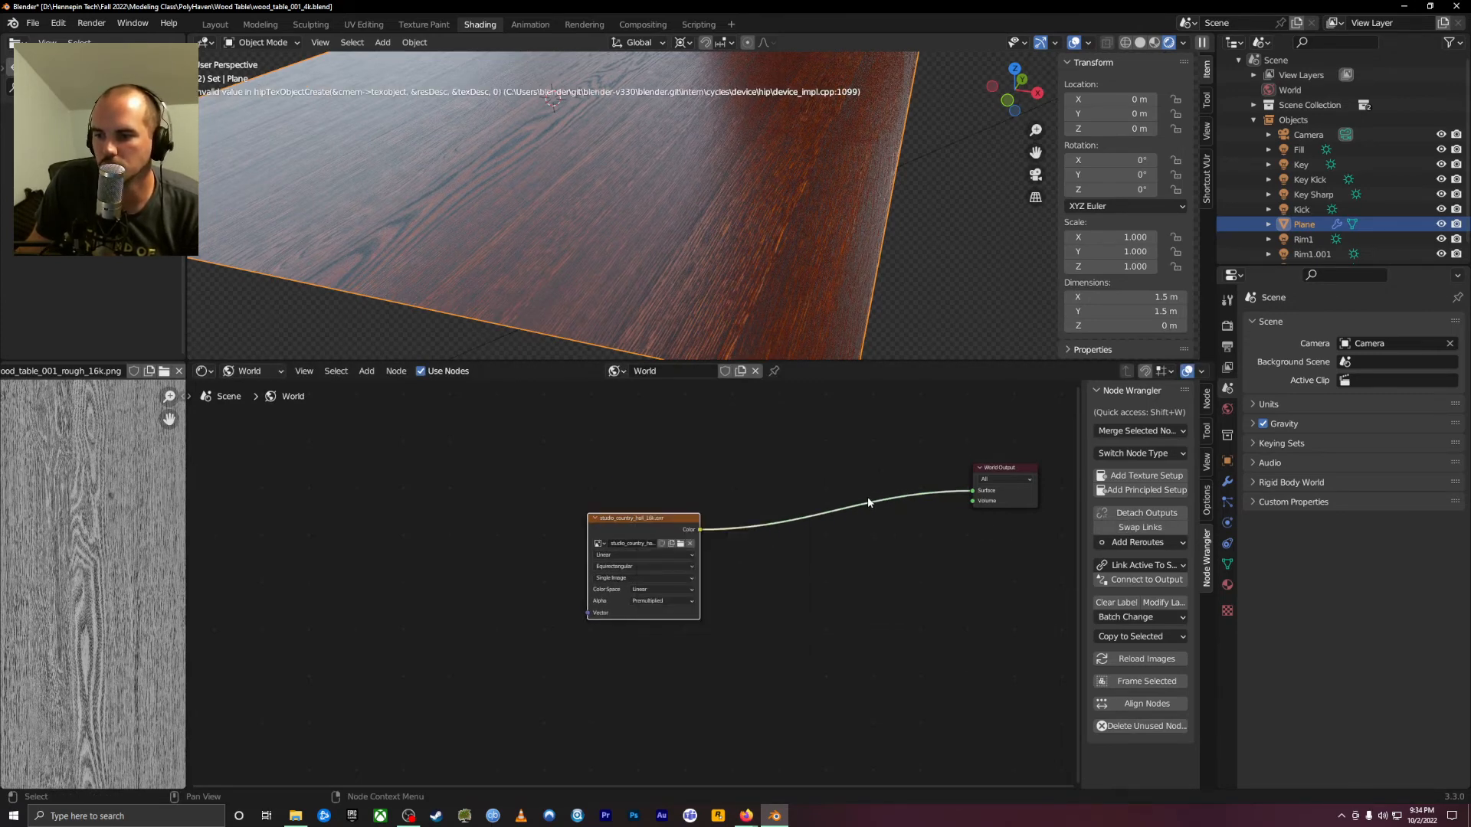
left_click_drag(975, 491, 862, 488)
right_click(809, 487)
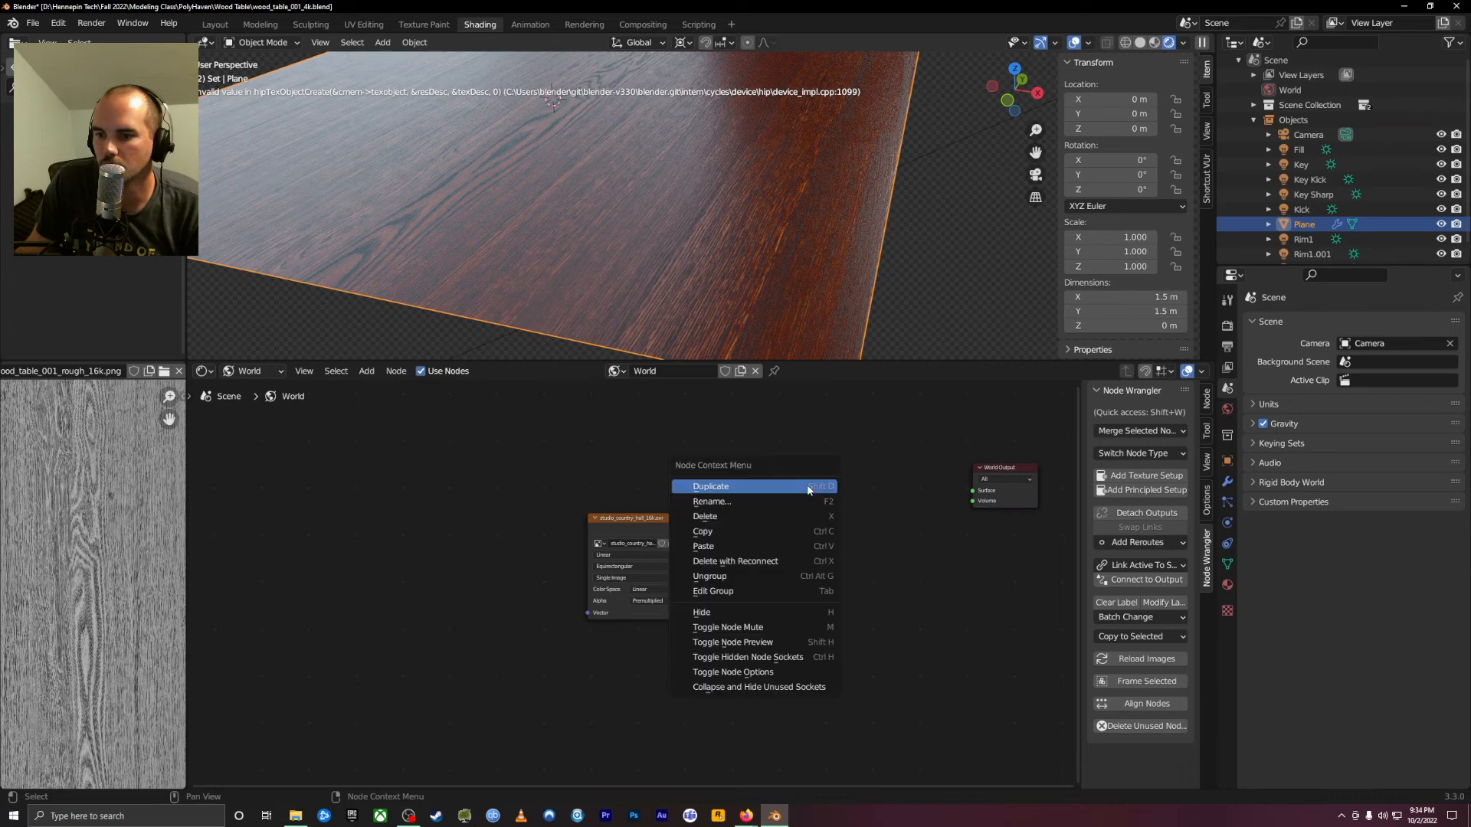
key("shift+a")
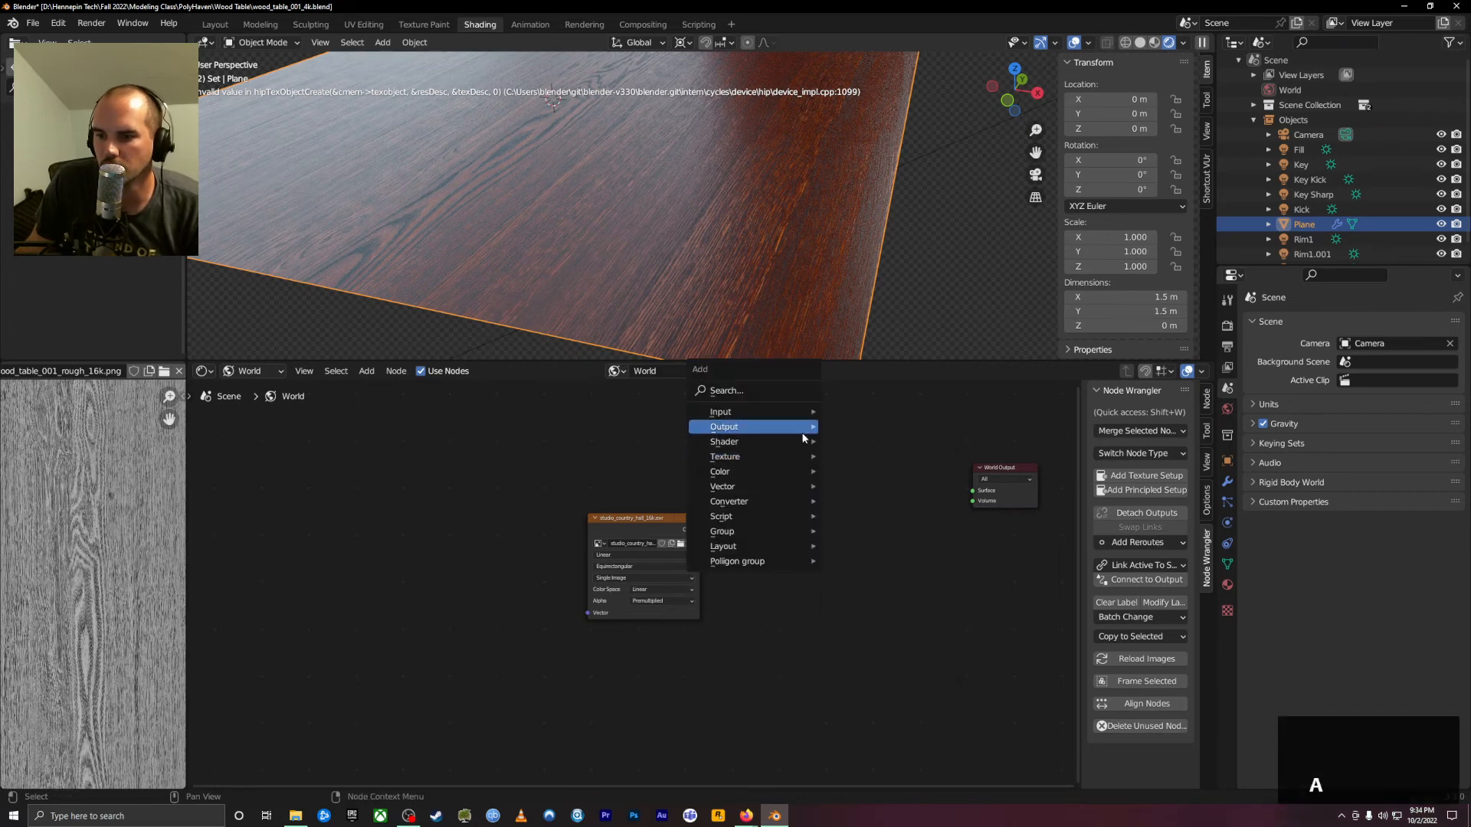
mouse_move(801, 443)
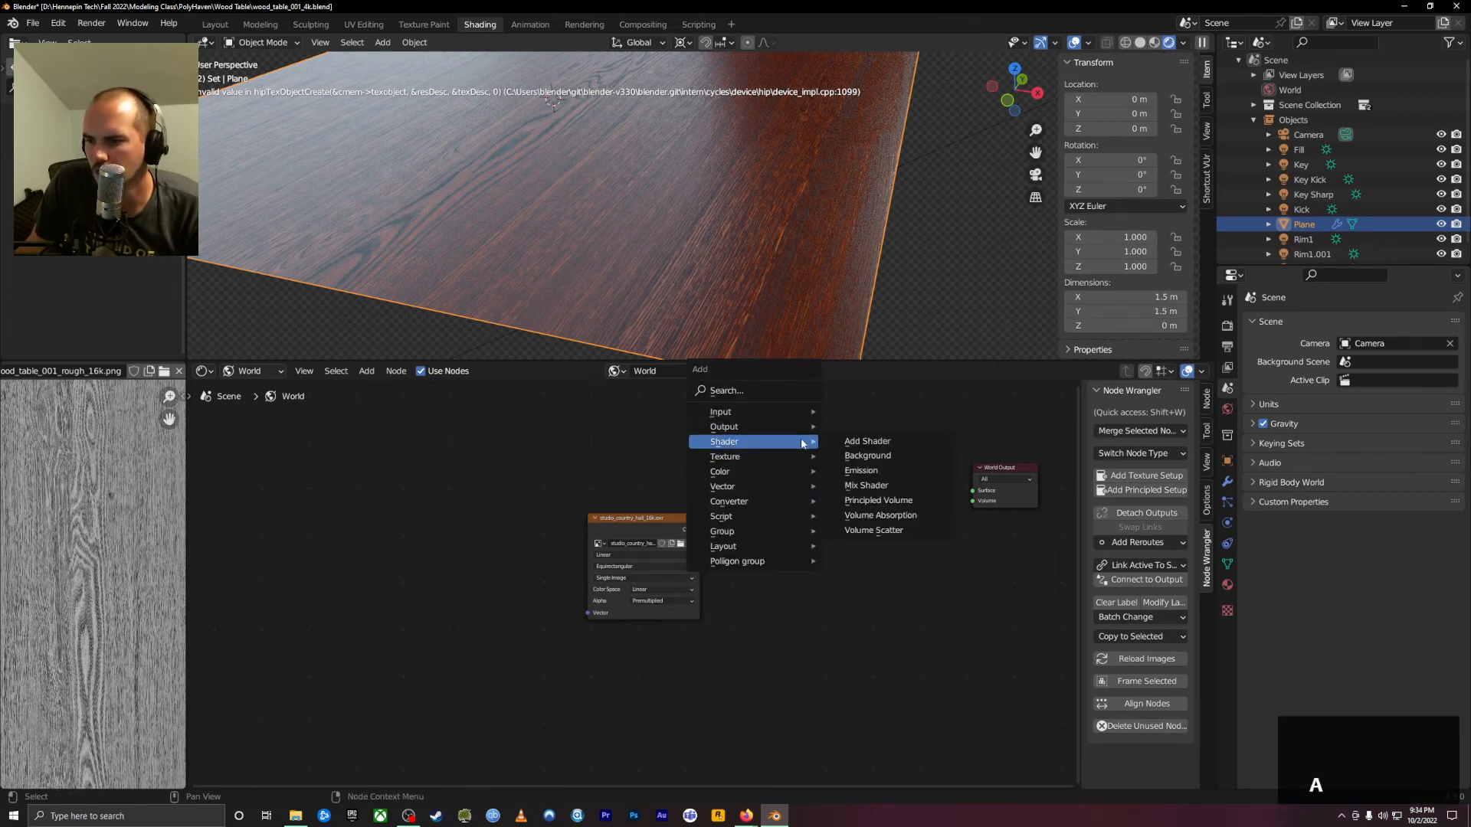
left_click(508, 446)
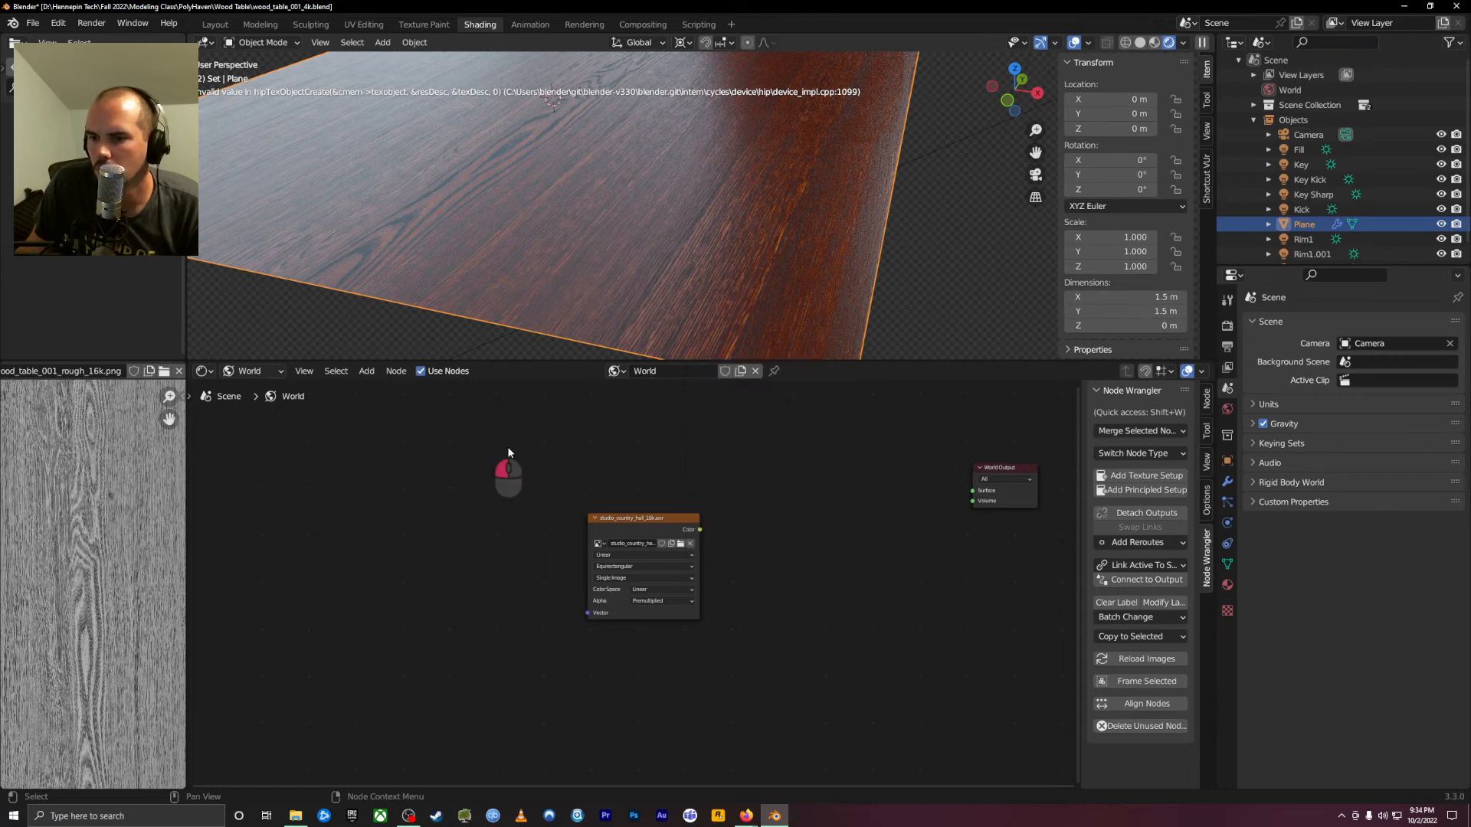
key("Delete")
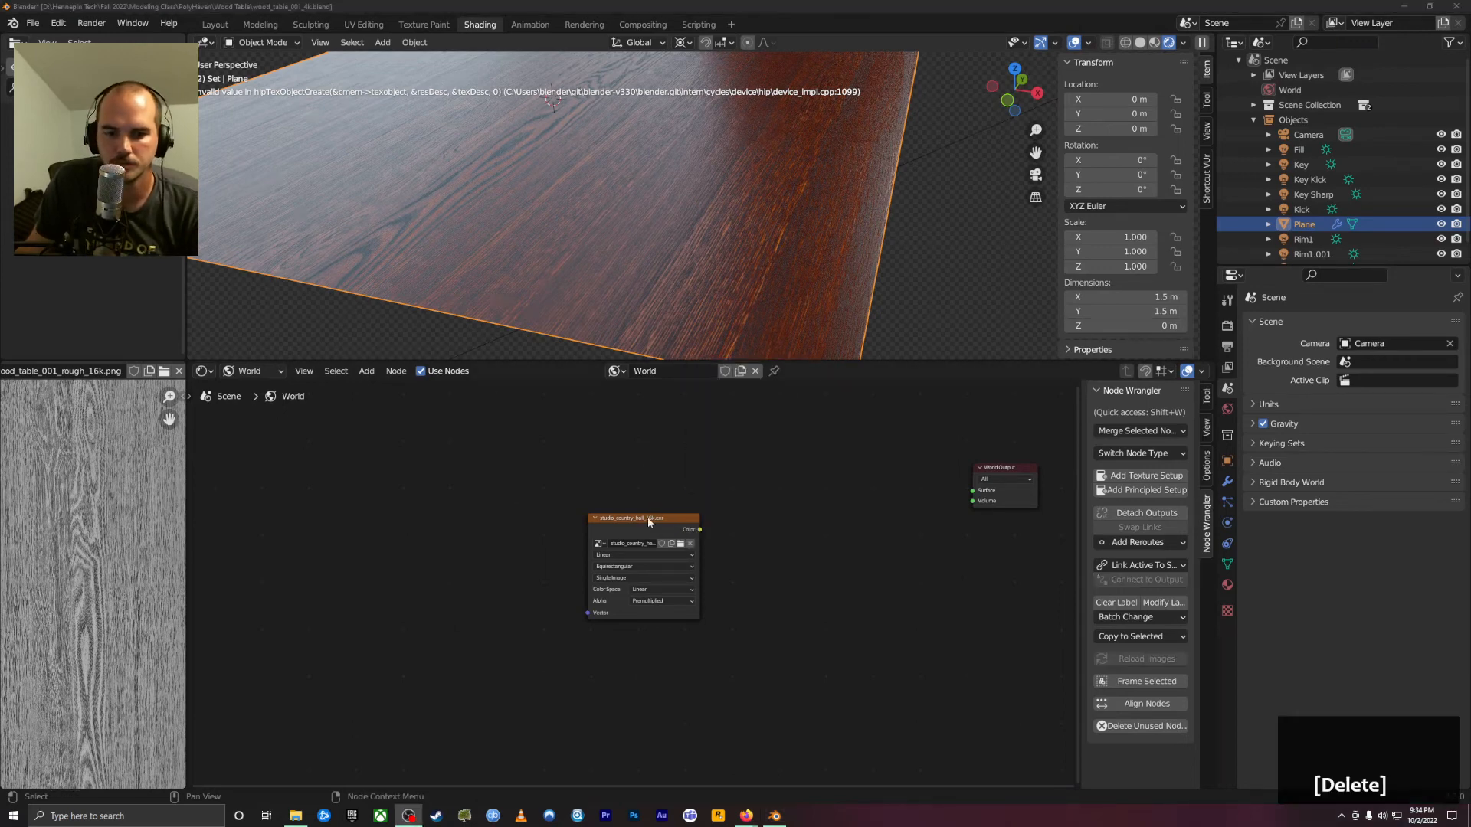
key("a")
Add a Background shader and link the environment texture through its Color input to the World Output's Surface
key("shift+a")
mouse_move(784, 490)
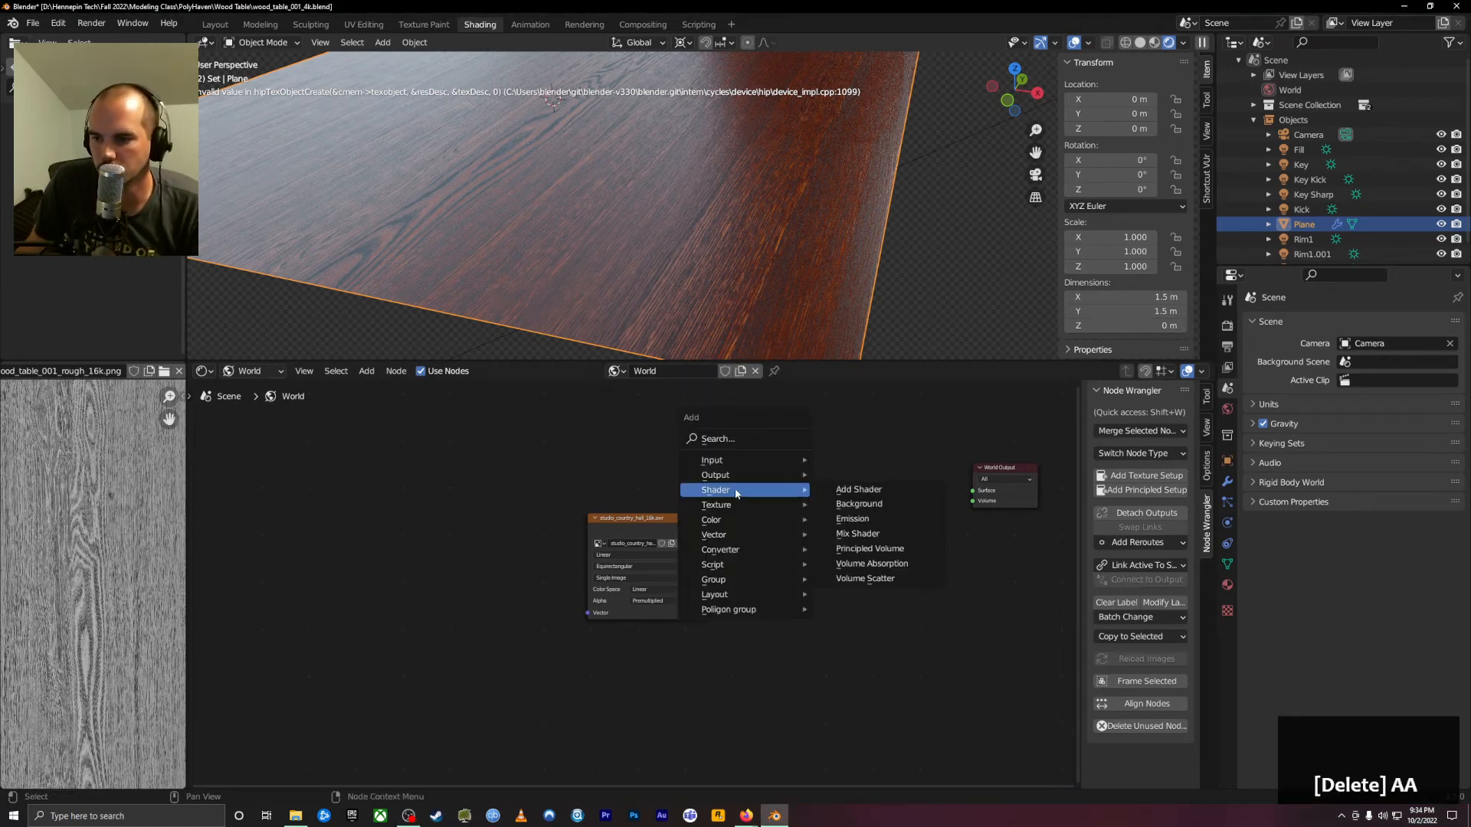
left_click(880, 510)
left_click(856, 503)
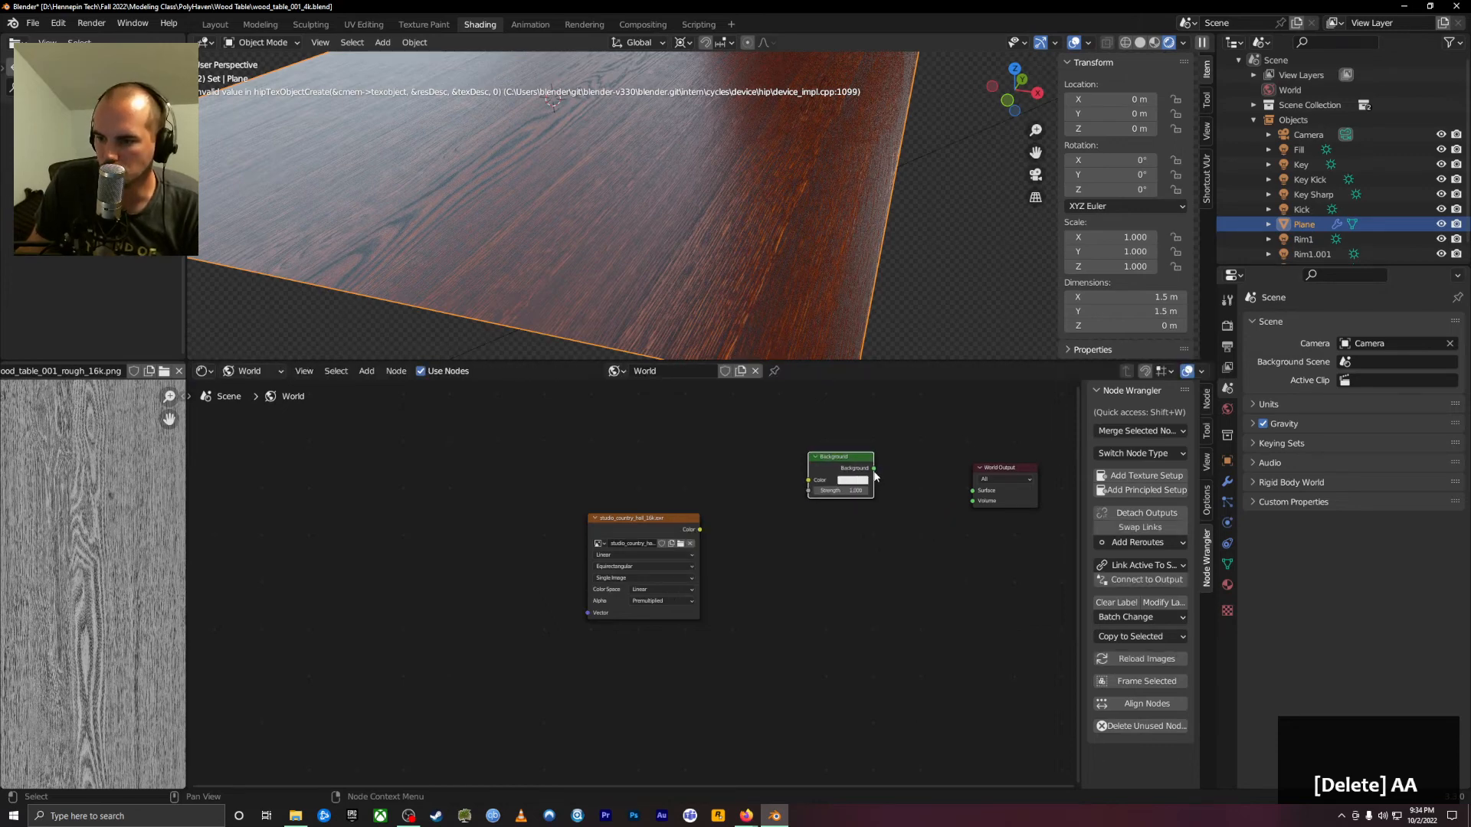
left_click_drag(863, 469, 962, 490)
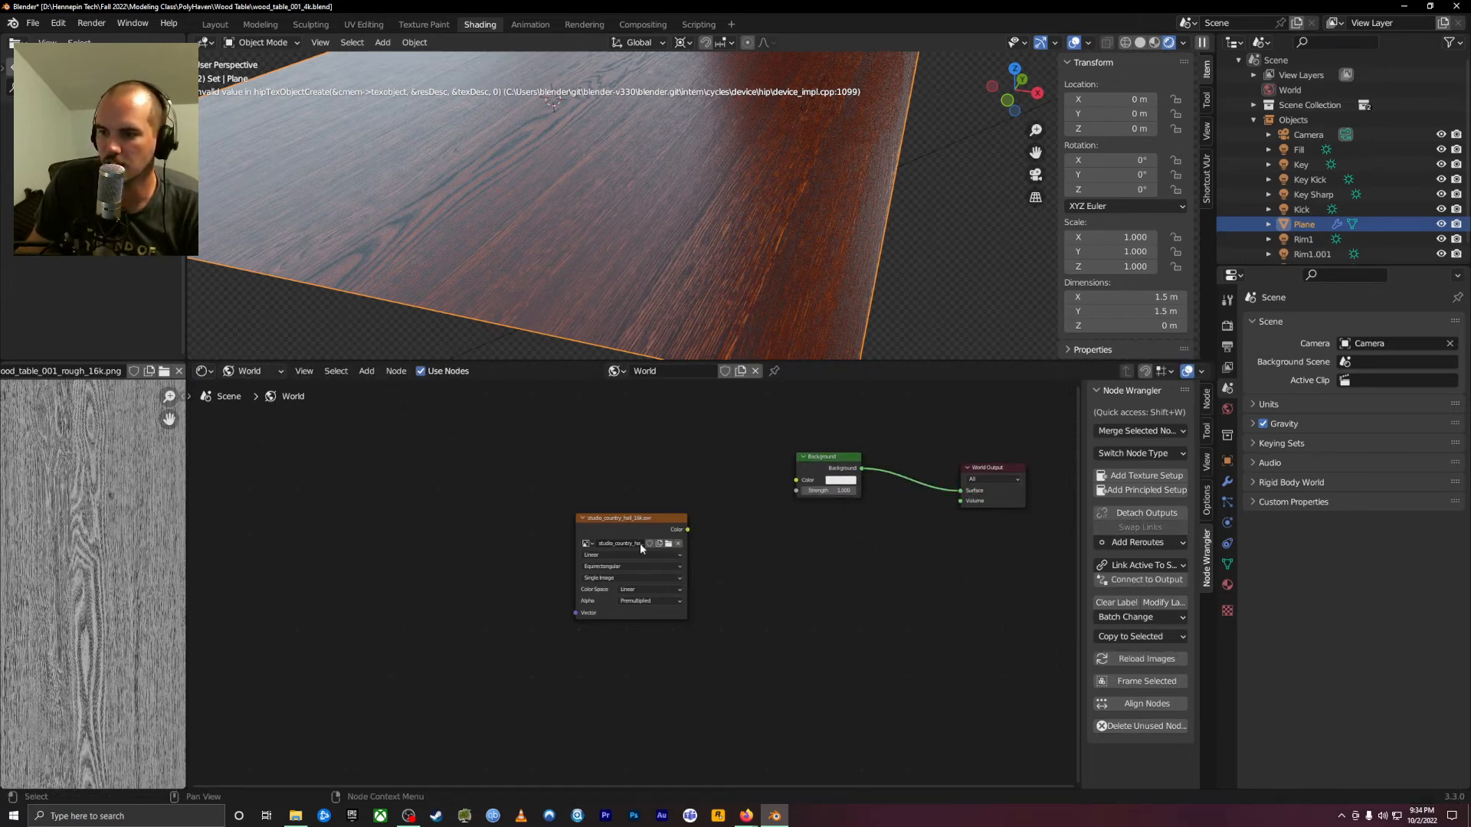
left_click_drag(688, 529, 795, 480)
left_click_drag(664, 515, 706, 475)
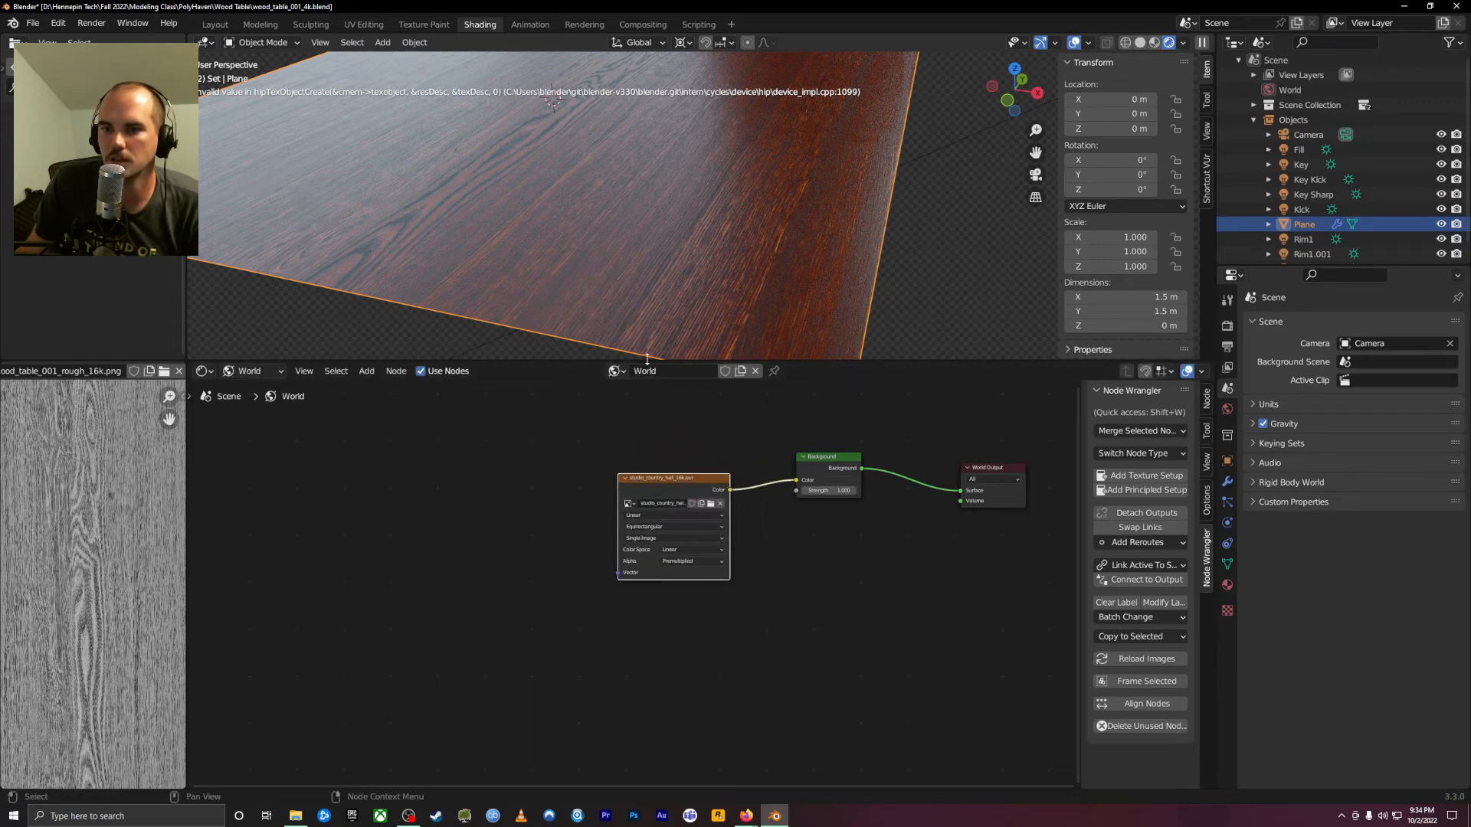
Delete the environment texture node from the world nodes and set the Background color to black
middle_click_drag(655, 338, 816, 161)
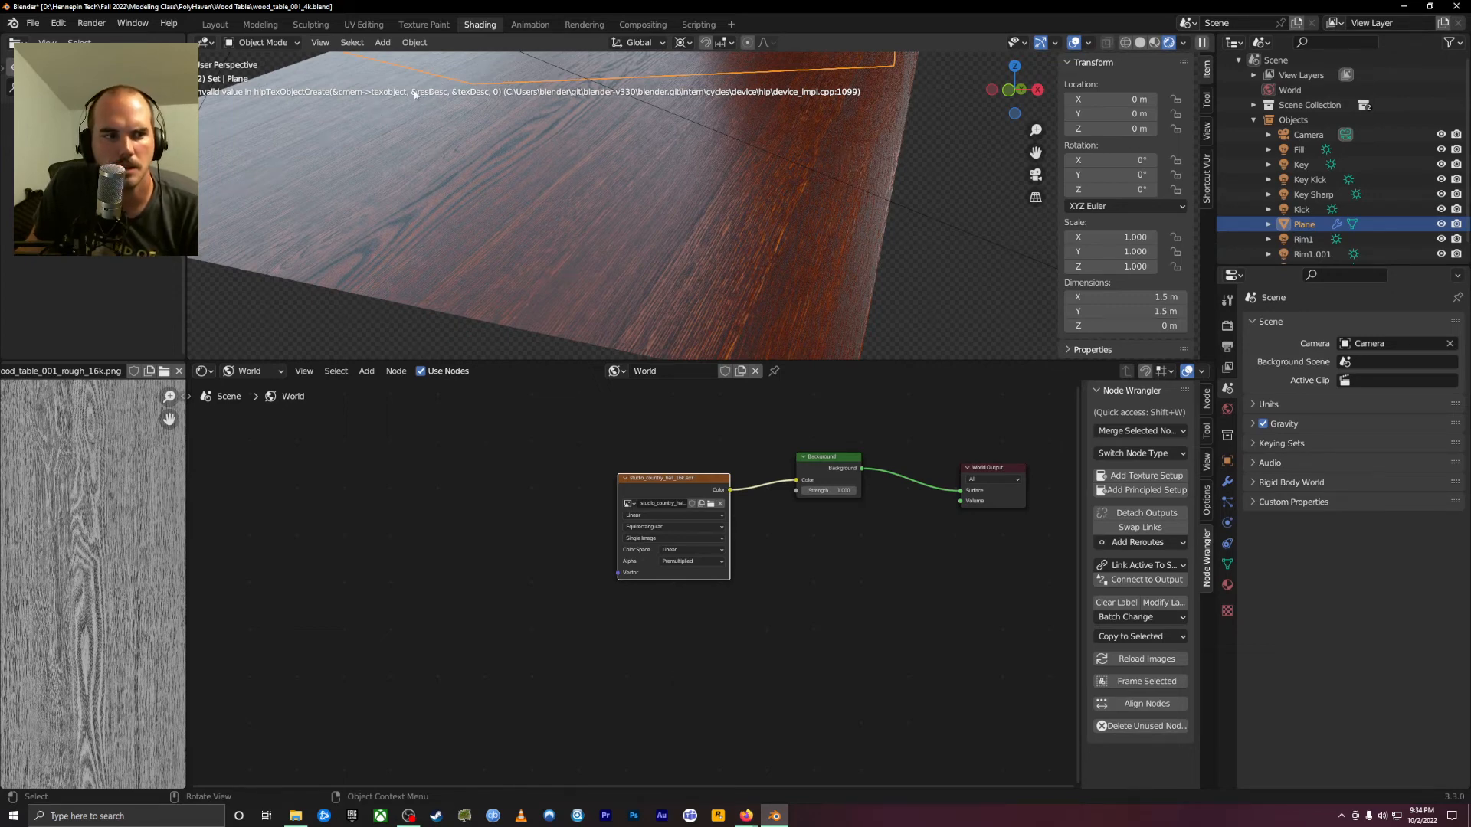
scroll(719, 263, "down", 5)
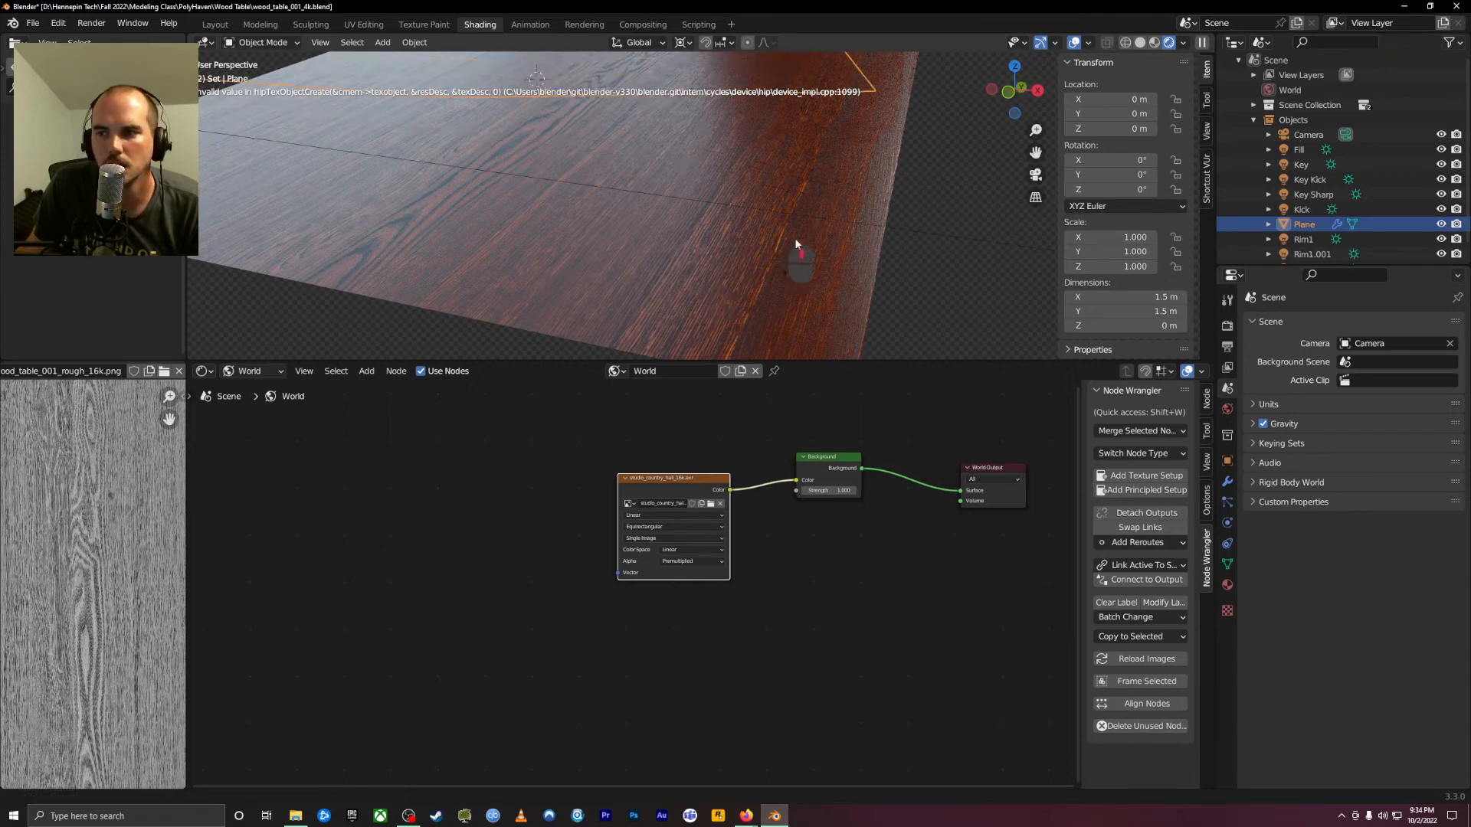
scroll(573, 231, "down", 2)
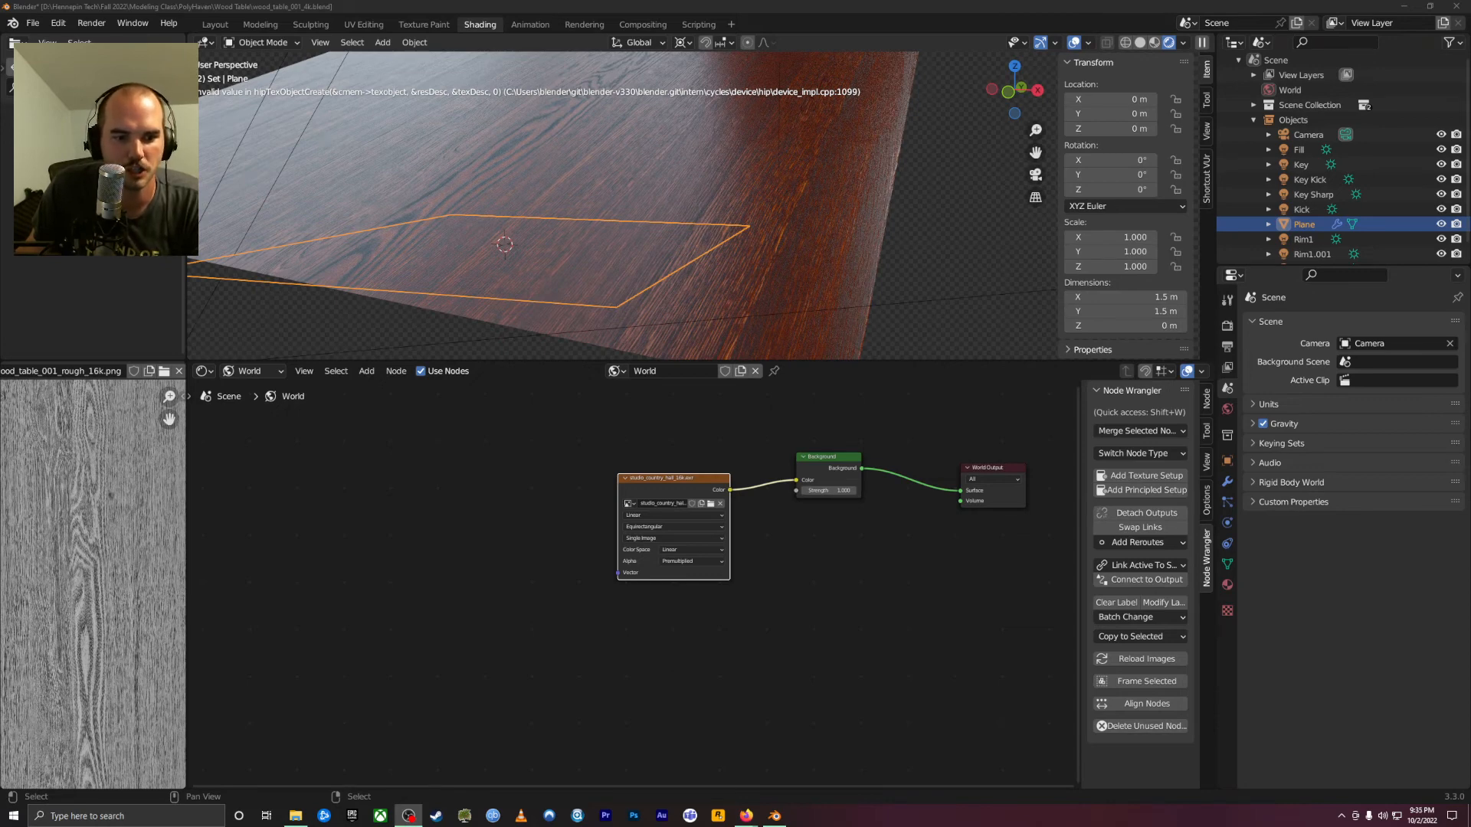
left_click_drag(688, 488, 685, 499)
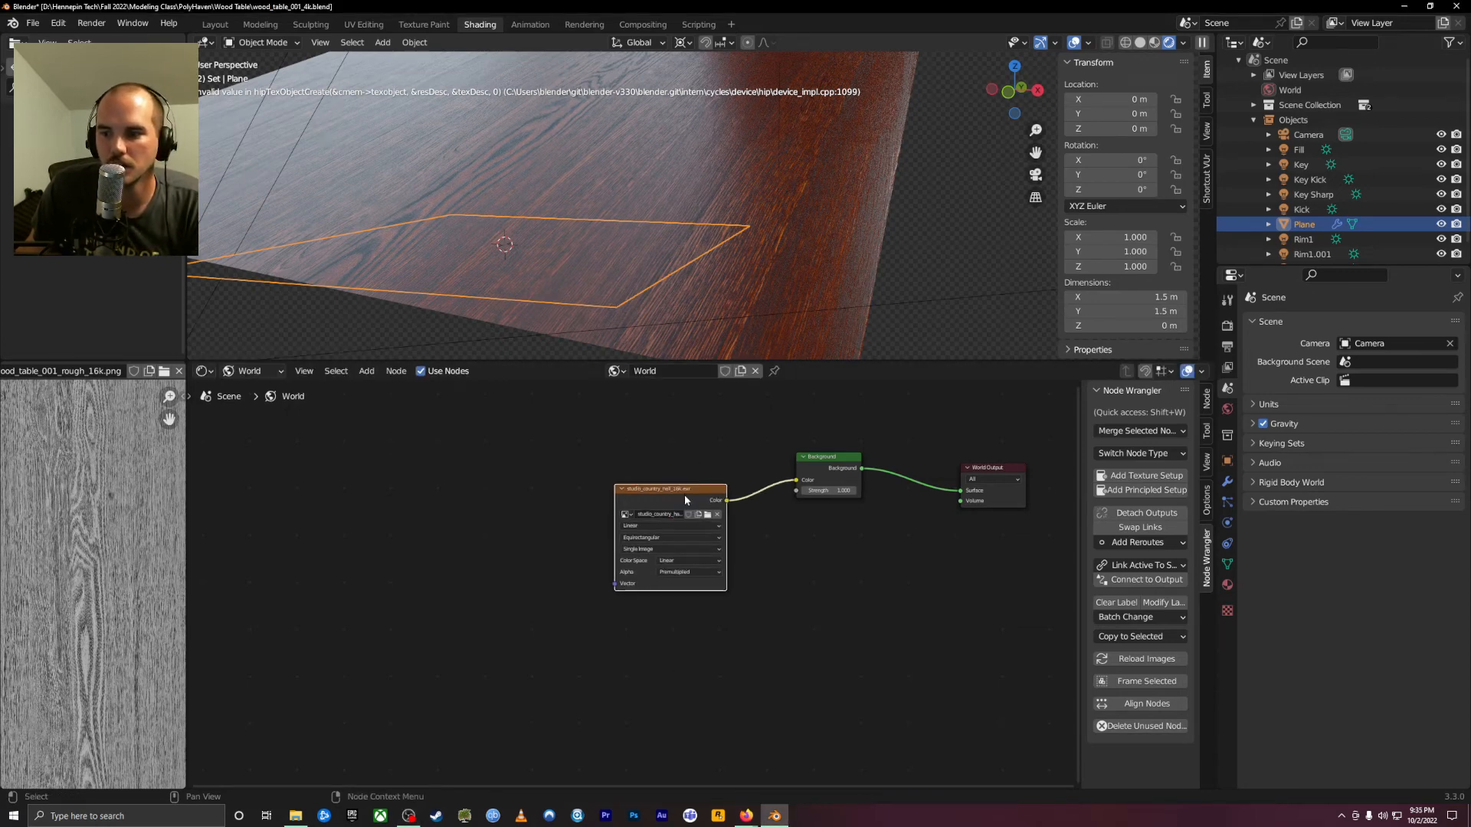
key("Delete")
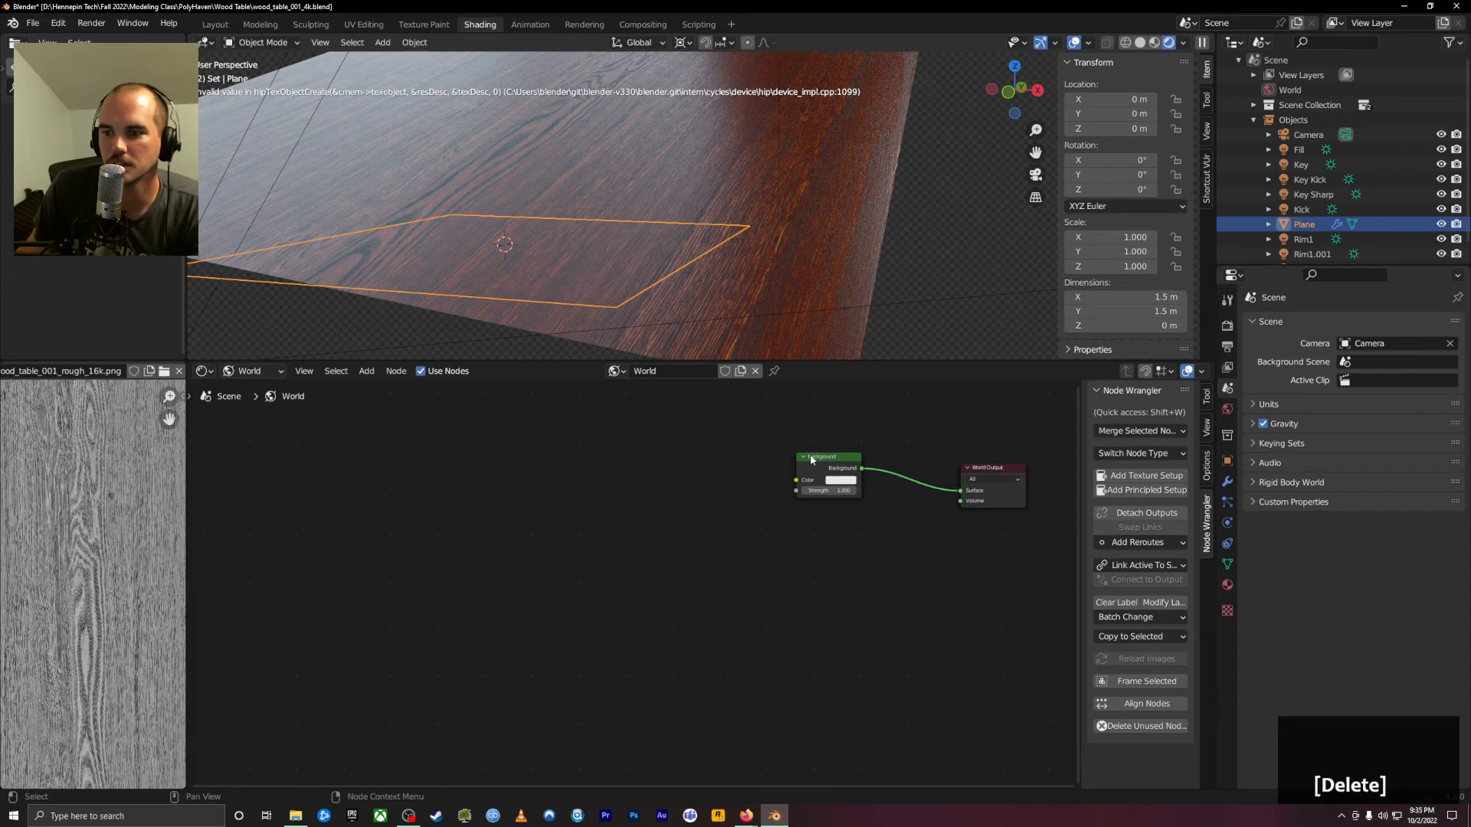
left_click(836, 479)
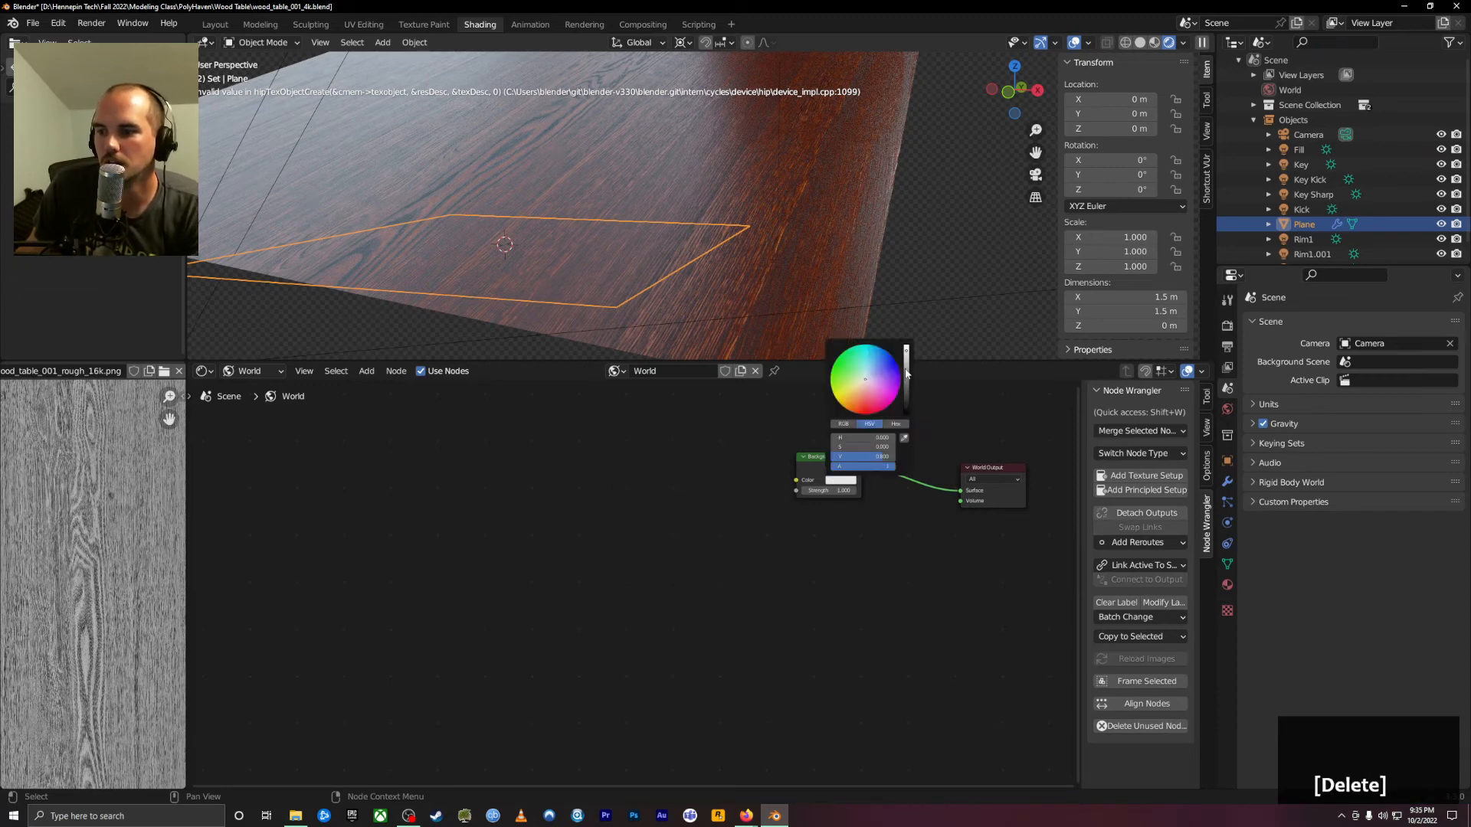
left_click_drag(906, 373, 911, 471)
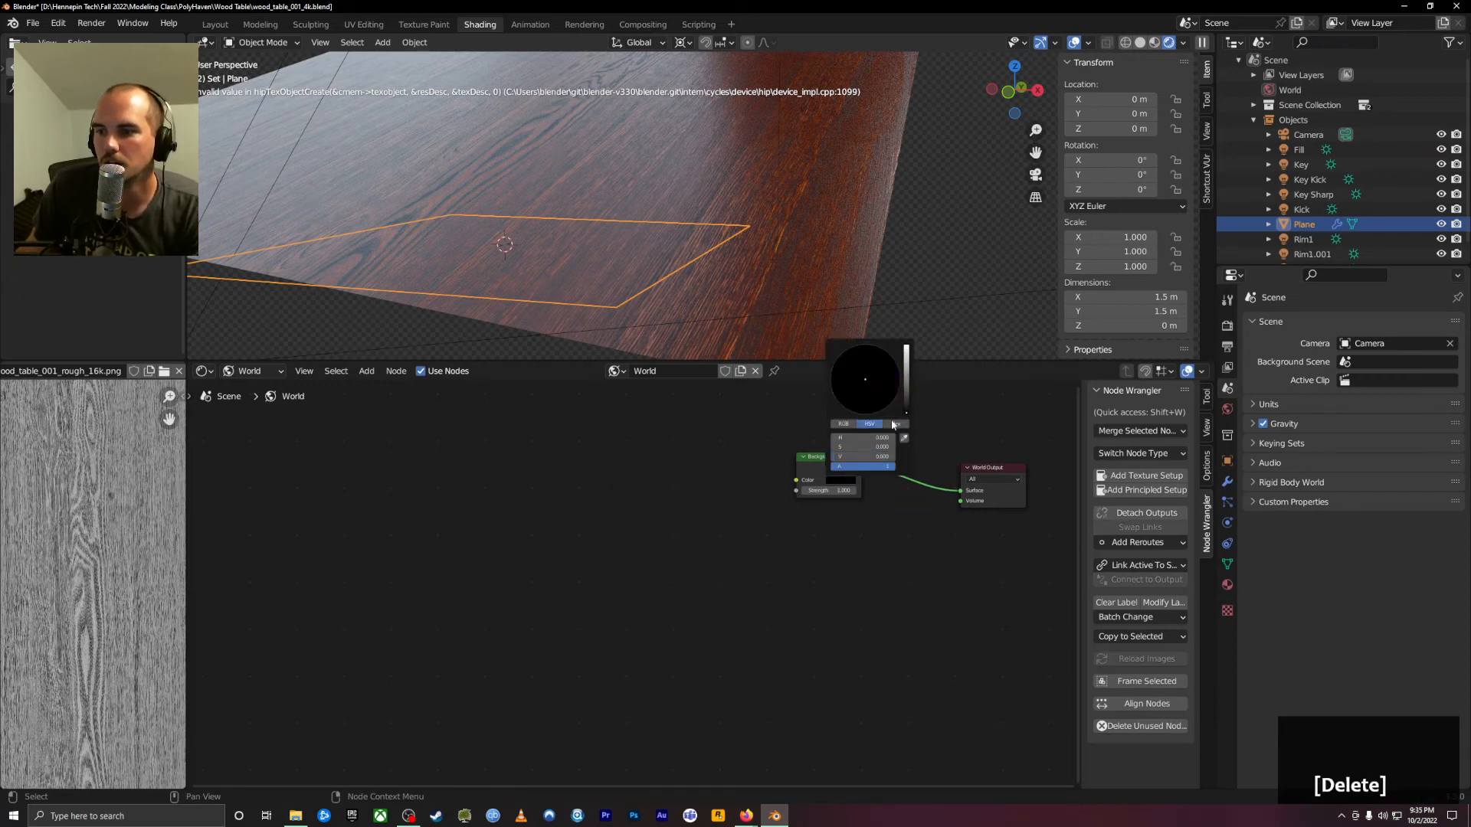
Switch the viewport to Material Preview and back to Rendered shading, view the wood plane at a lower angle, and deselect it
left_click(1154, 42)
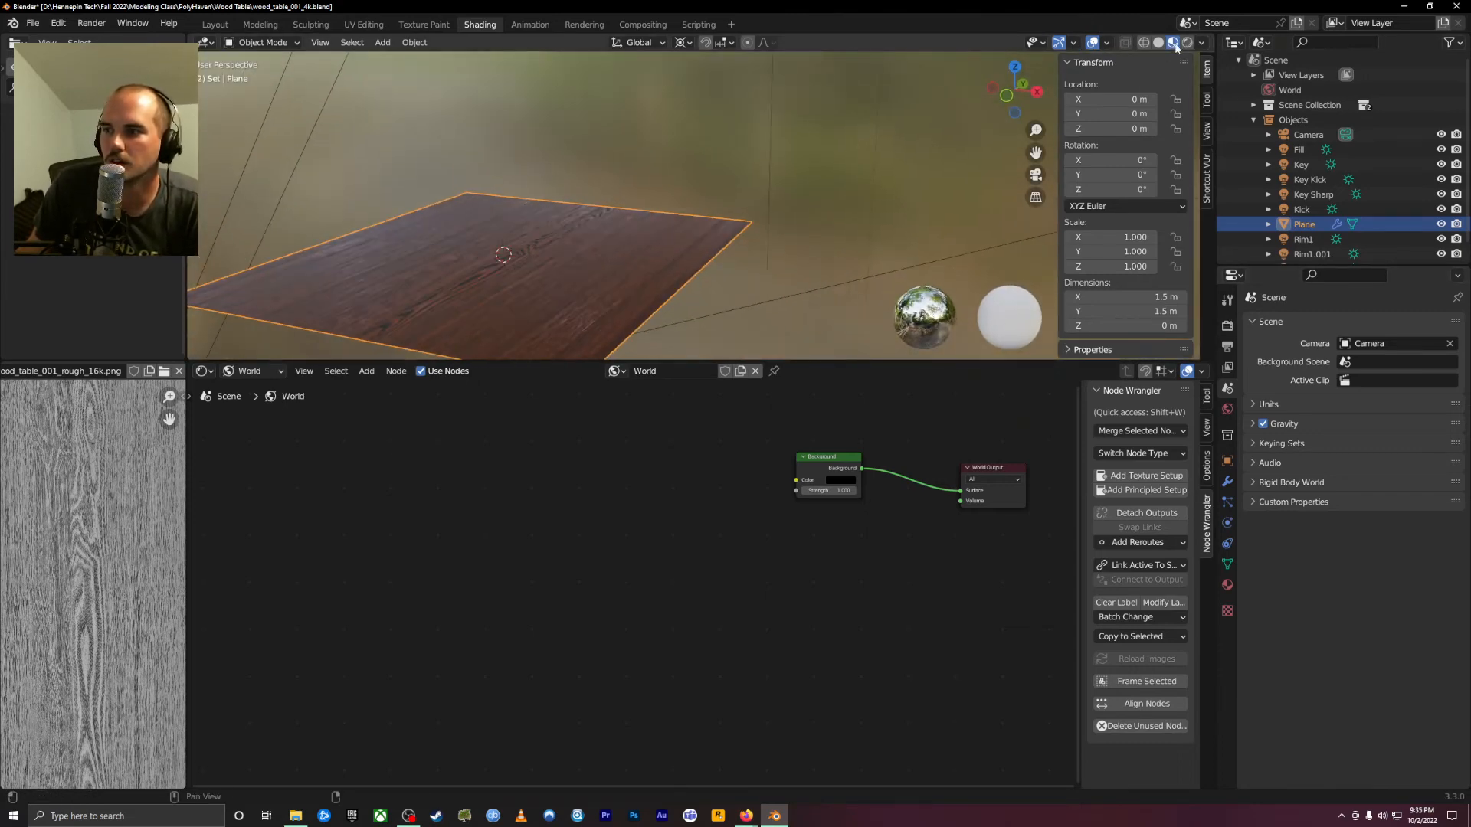
left_click(1187, 43)
mouse_move(729, 242)
middle_mouse_down()
mouse_move(692, 230)
mouse_move(737, 259)
mouse_move(711, 221)
middle_mouse_up()
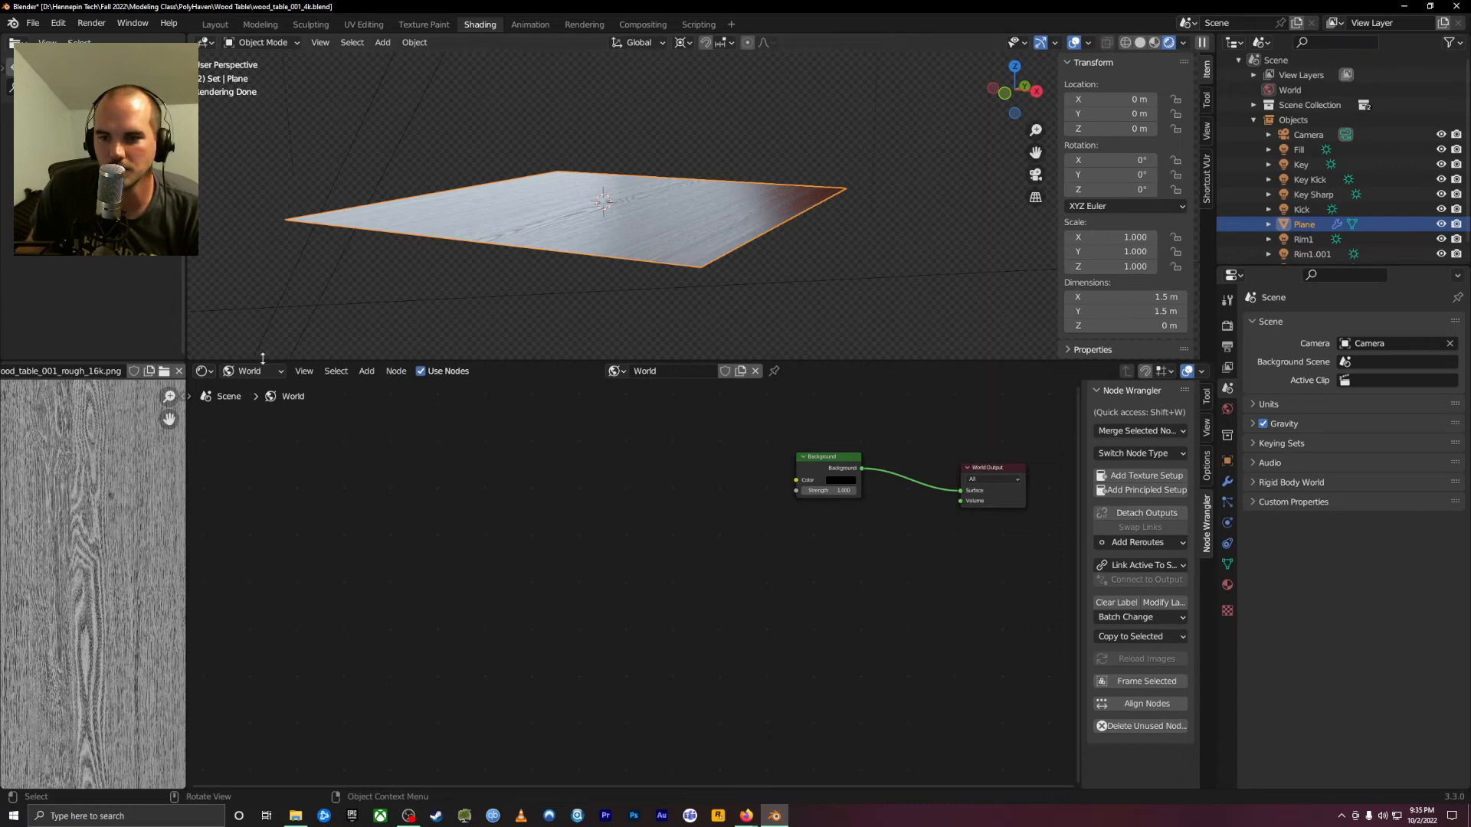
left_click(517, 66)
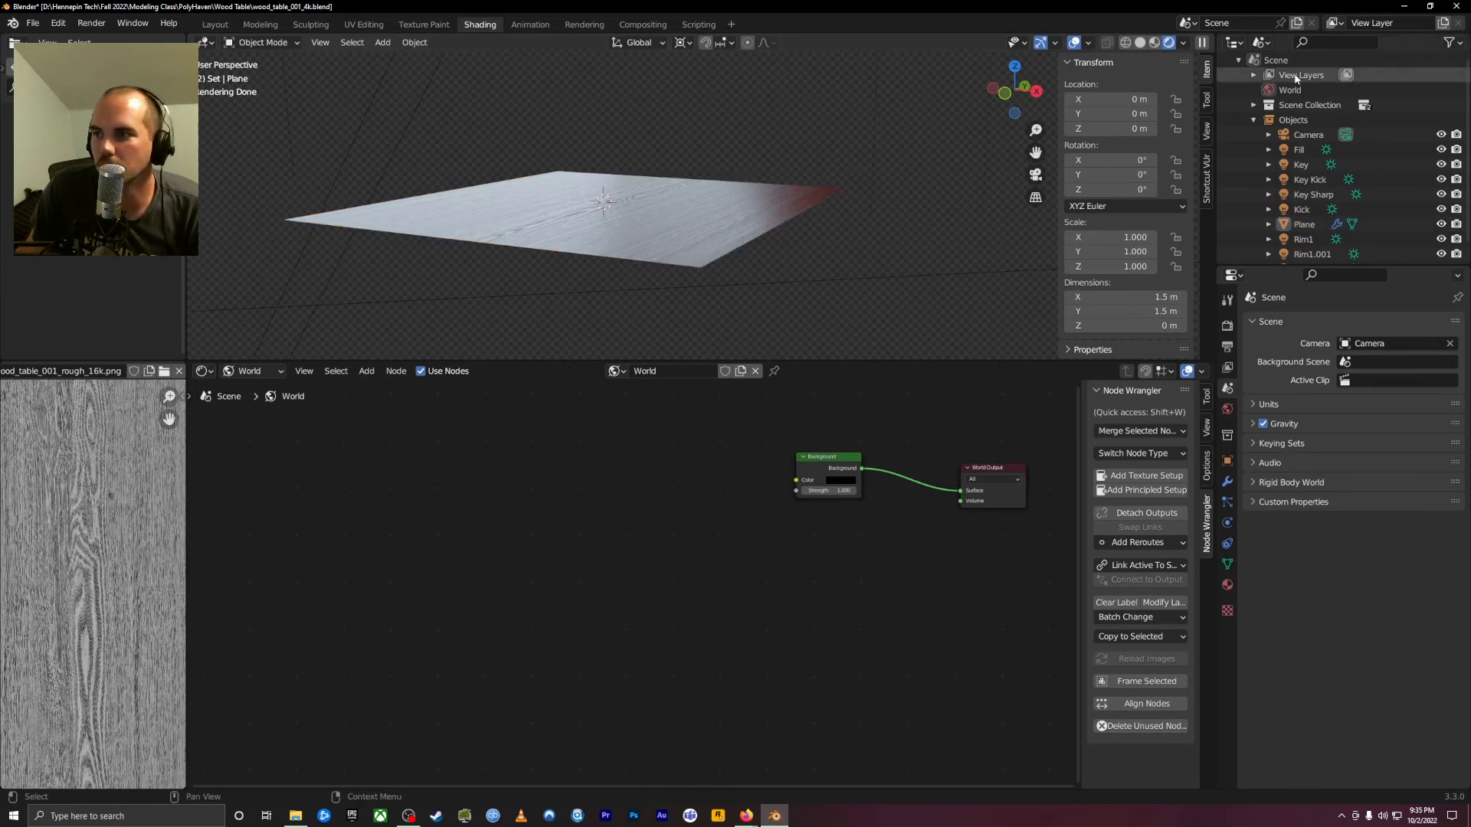
left_click(1187, 44)
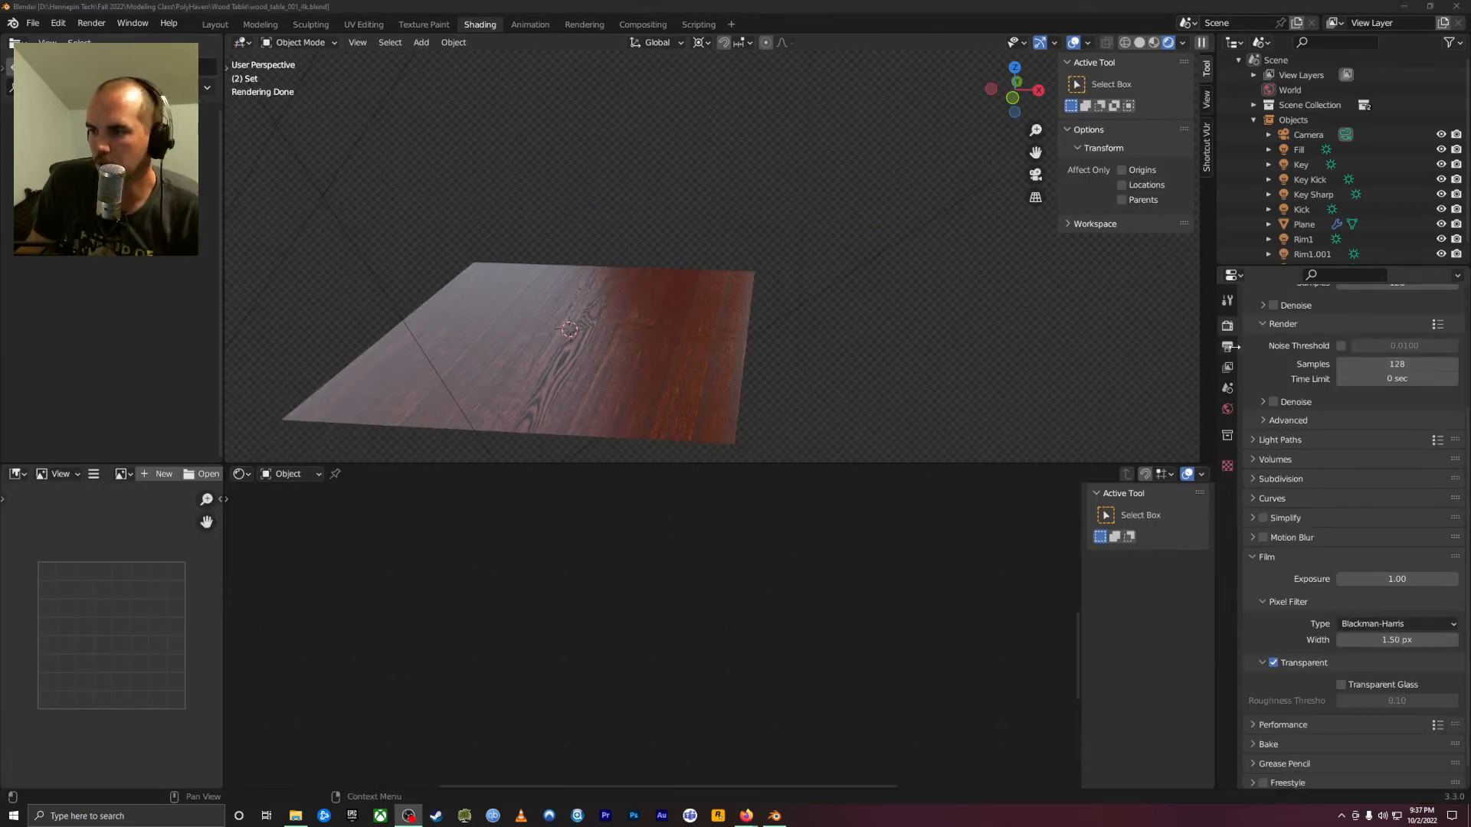
Turn off the Transparent option in the Film render settings so the world background shows behind the plane
scroll(1288, 389, "up", 5)
scroll(1288, 389, "up", 1)
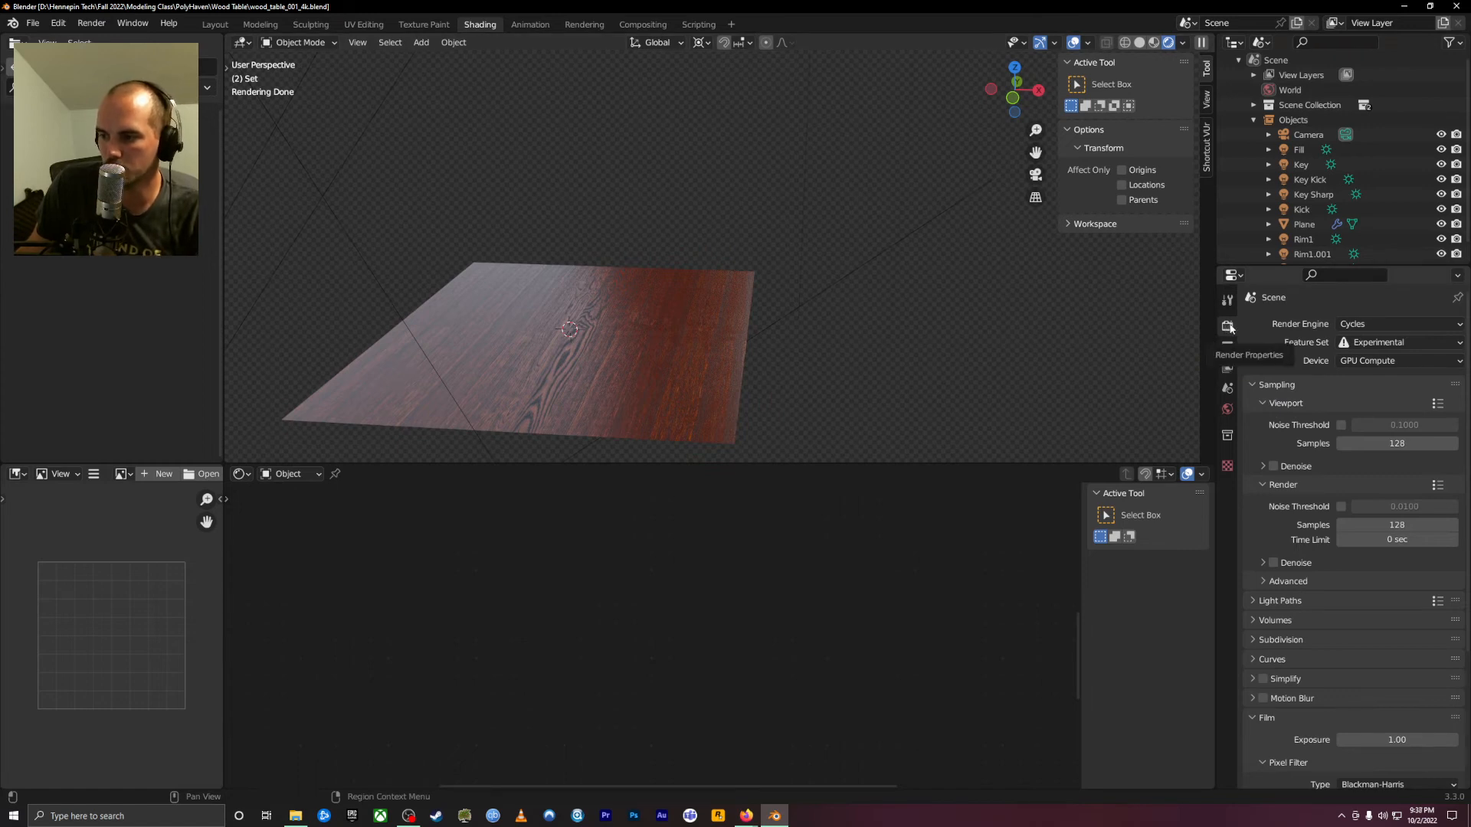
scroll(1289, 719, "down", 3)
left_click(1289, 716)
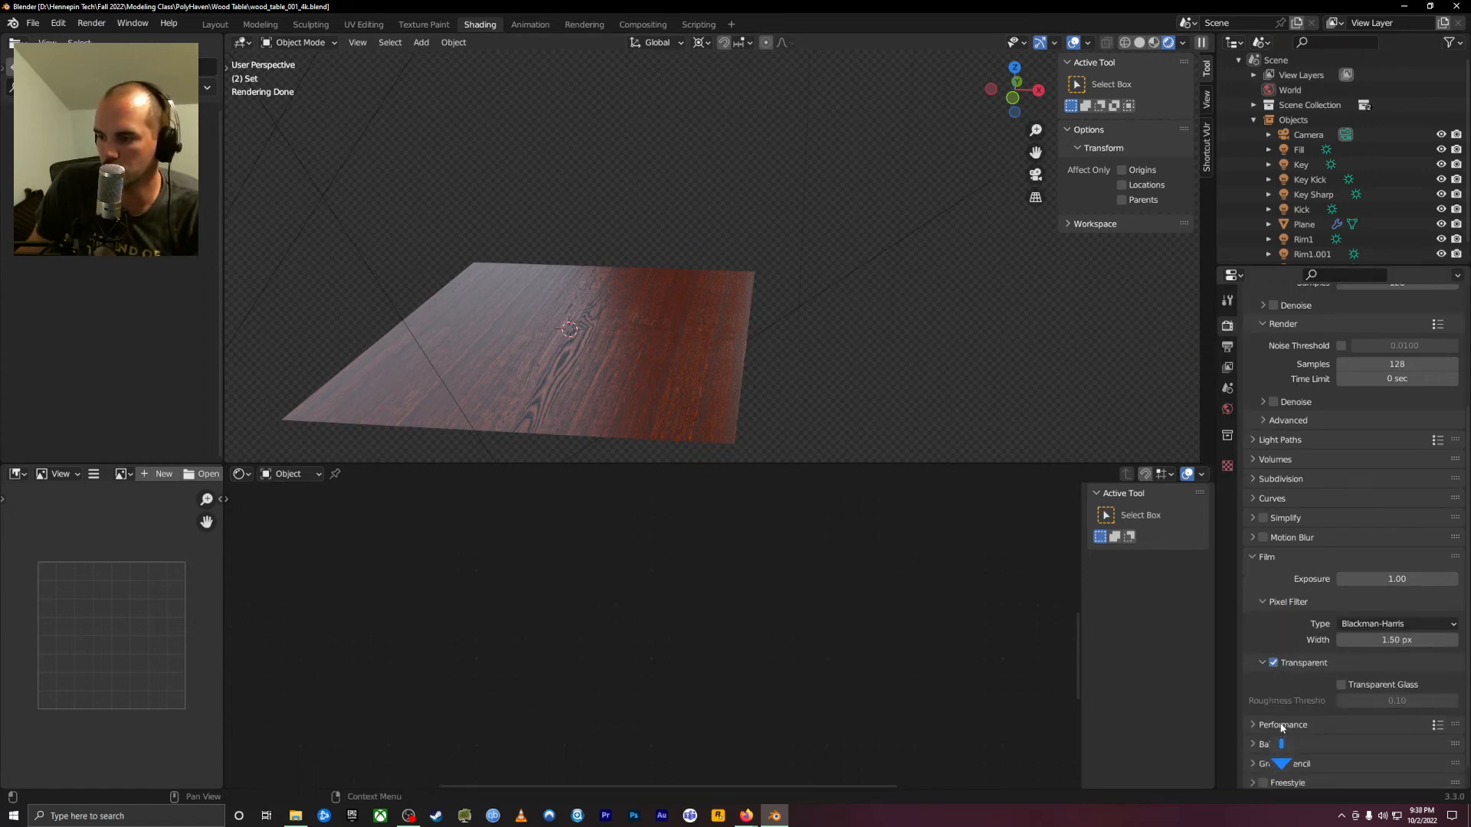
scroll(1279, 690, "down", 2)
left_click(1274, 640)
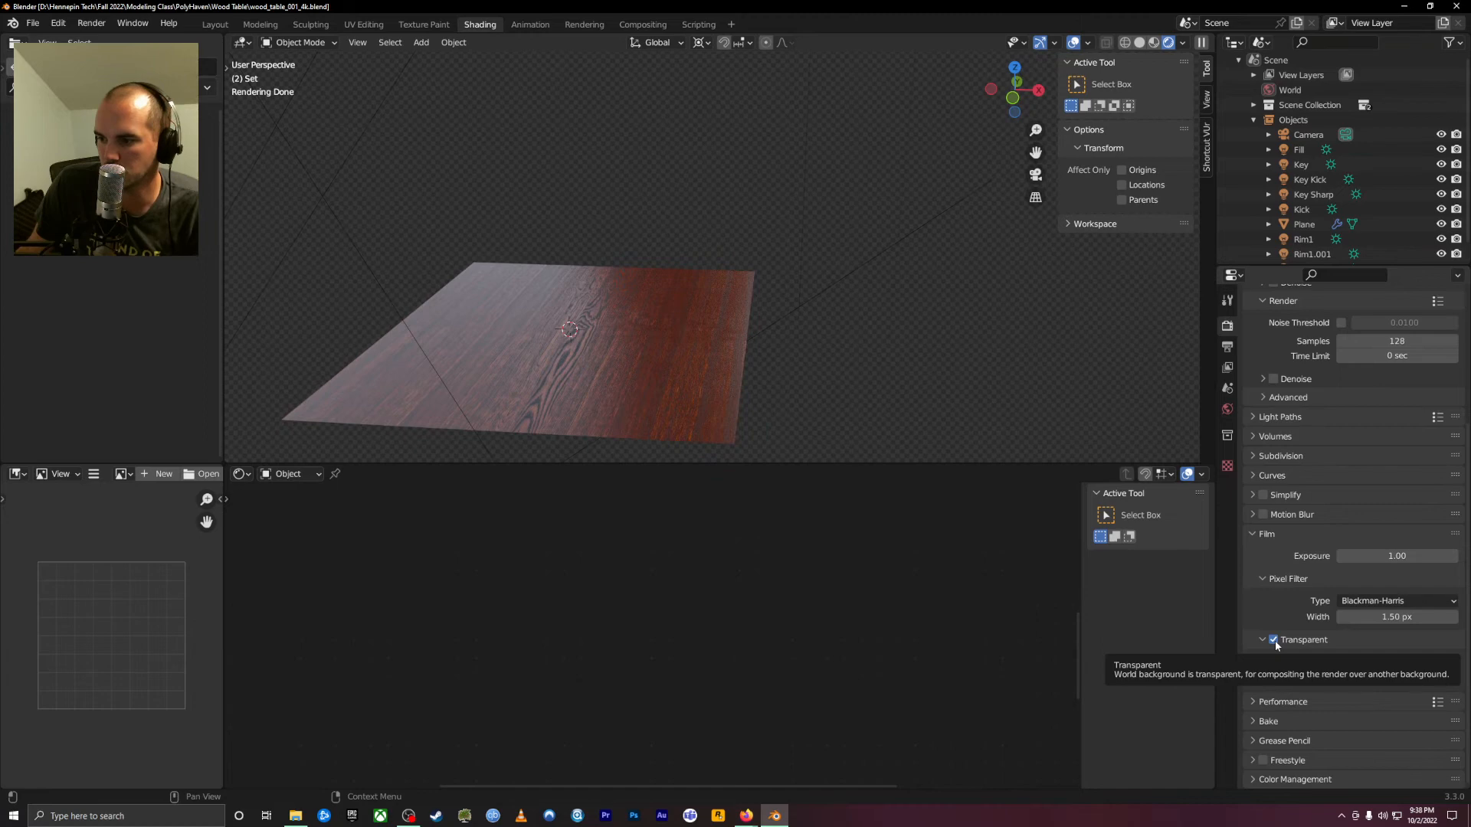
left_click(1274, 640)
middle_click_drag(881, 413, 596, 578)
Switch the shader editor from Object to World and delete the whole node chain feeding the Background node
left_click(594, 342)
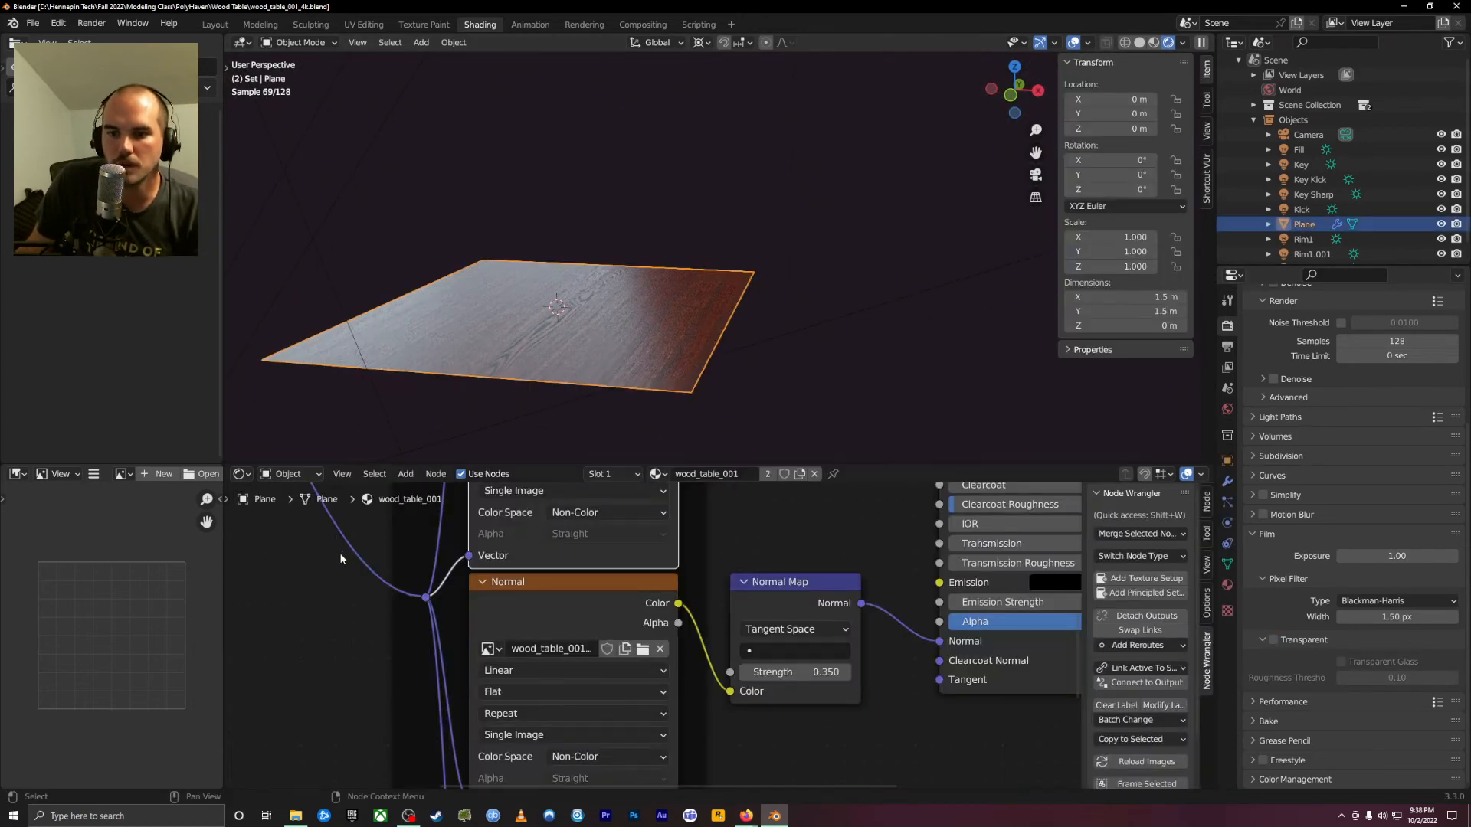
left_click(299, 473)
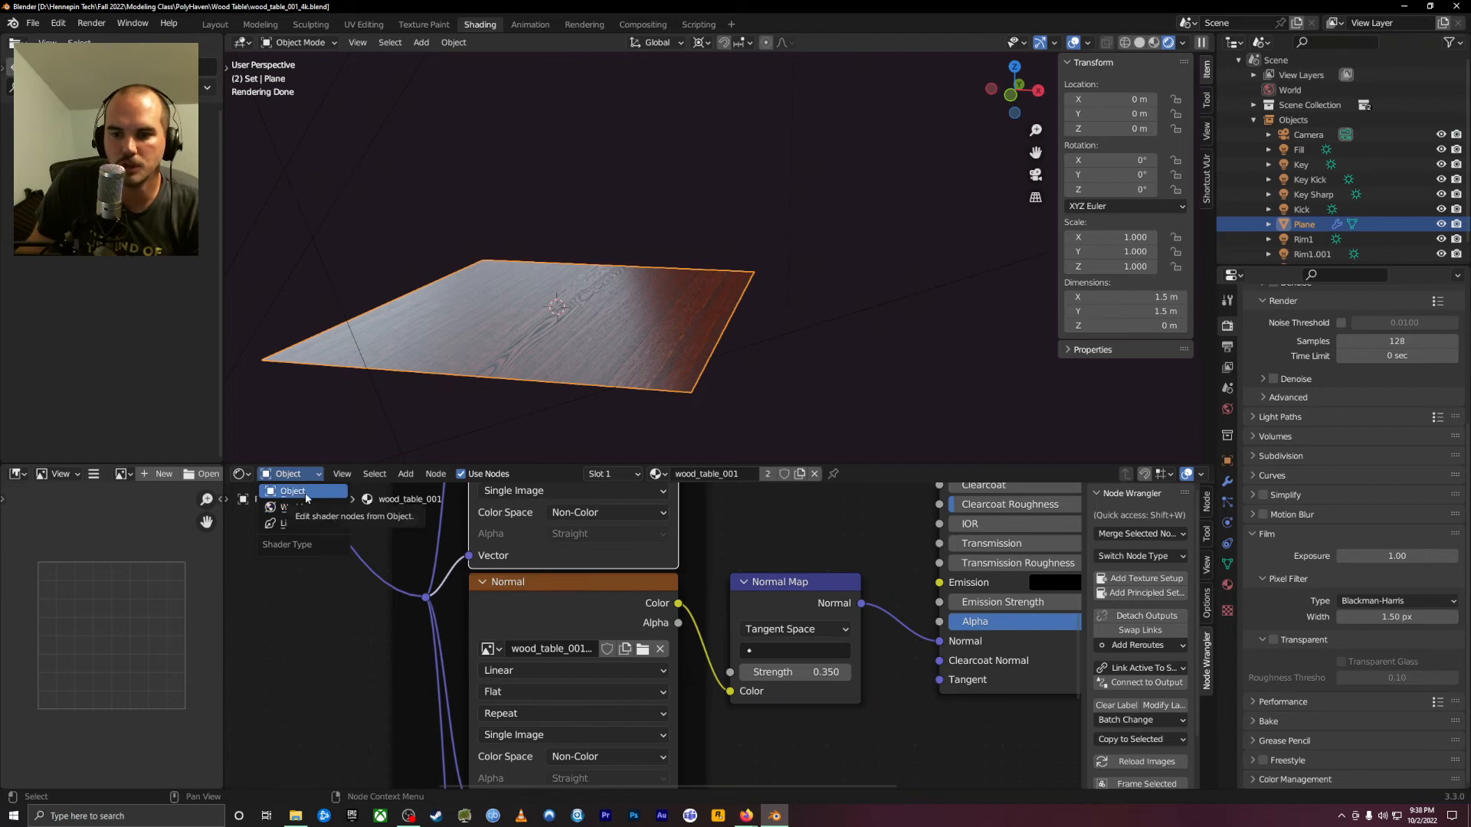
left_click(306, 507)
scroll(805, 560, "down", 4)
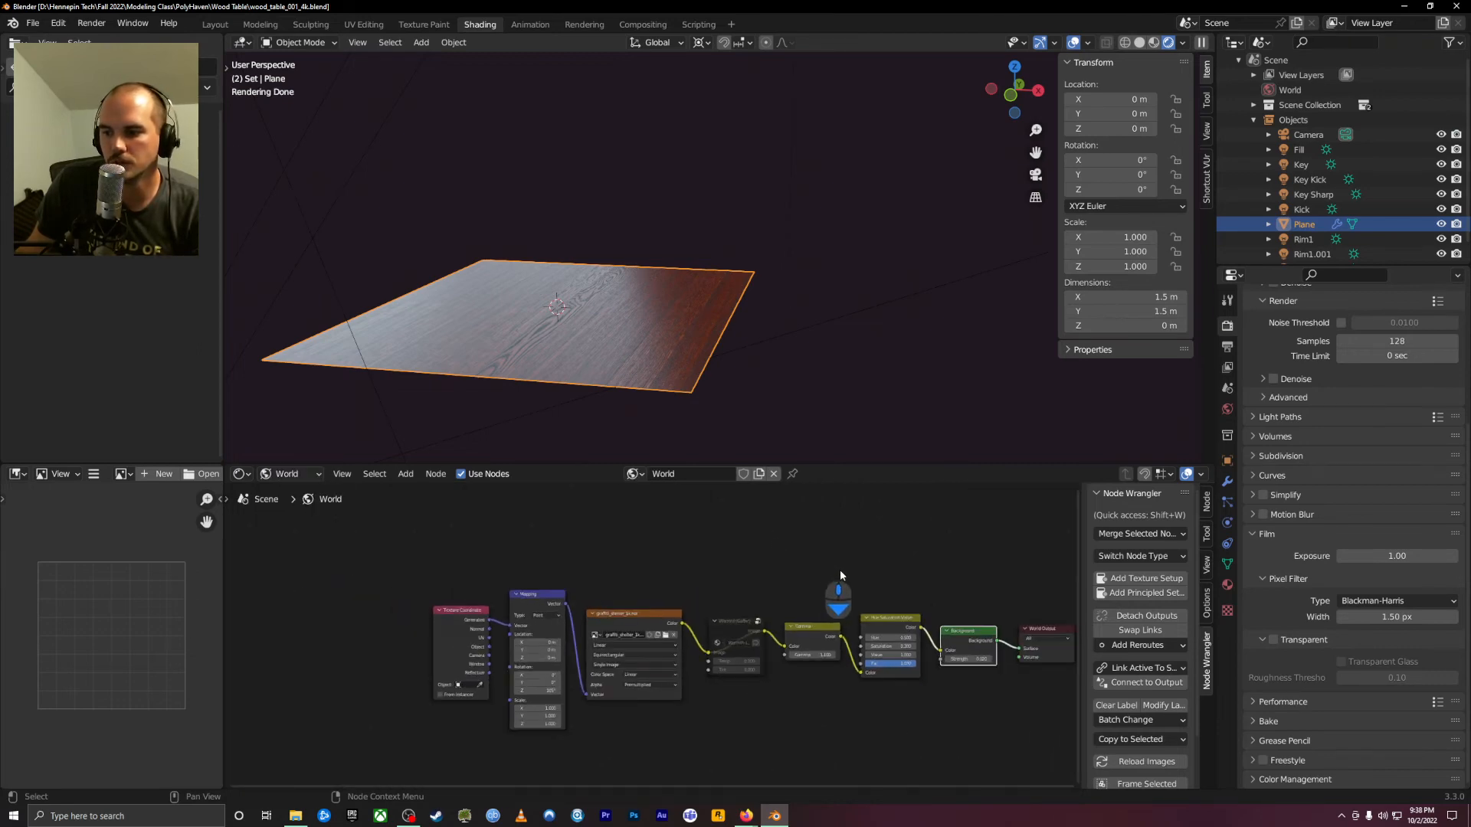
left_click_drag(924, 574, 406, 723)
key("Delete")
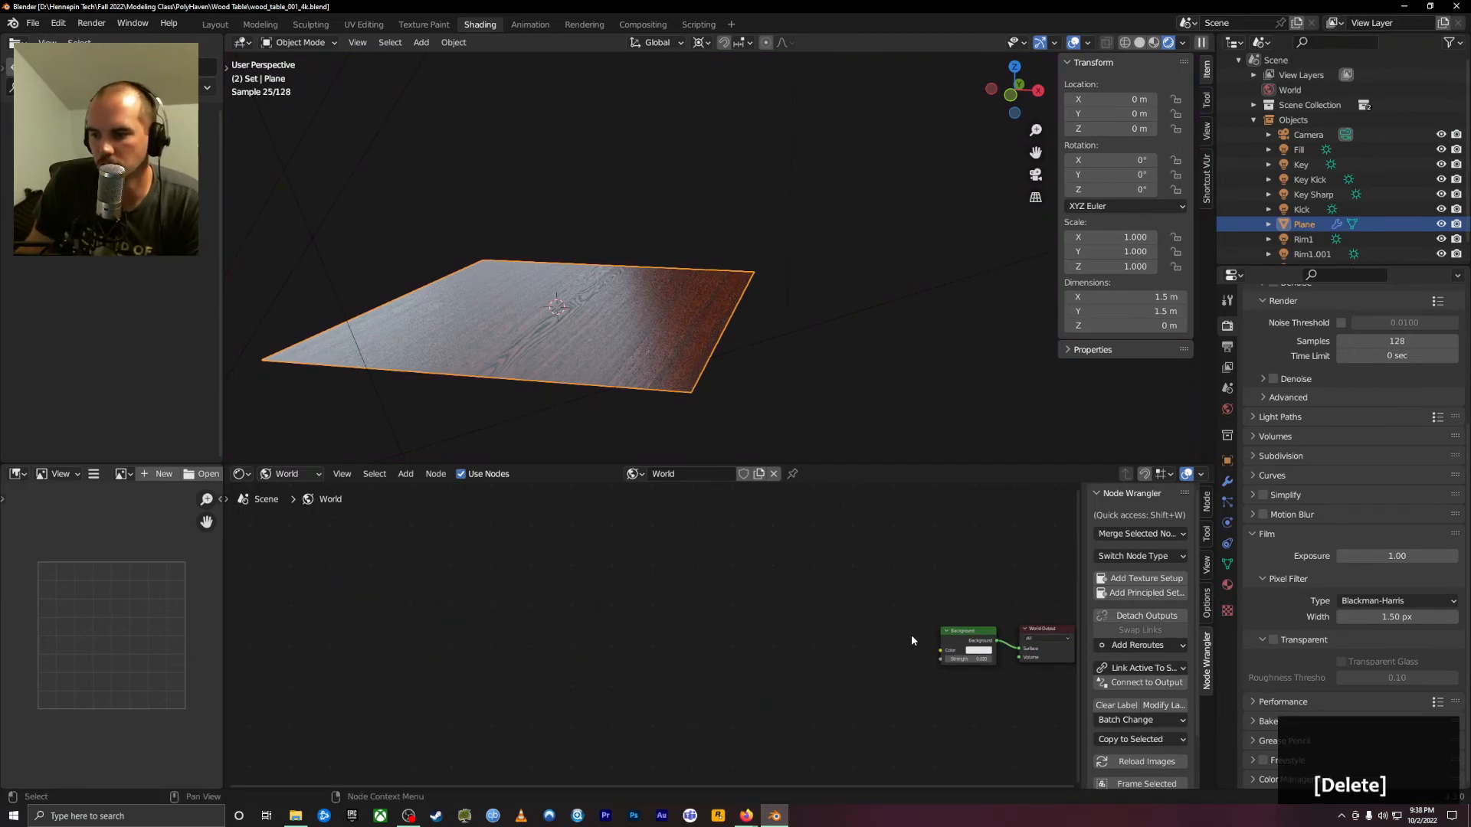
Add an Environment Texture node to the world nodes and connect its Color output to the Background color
middle_click_drag(797, 613, 650, 572)
key("shift+a")
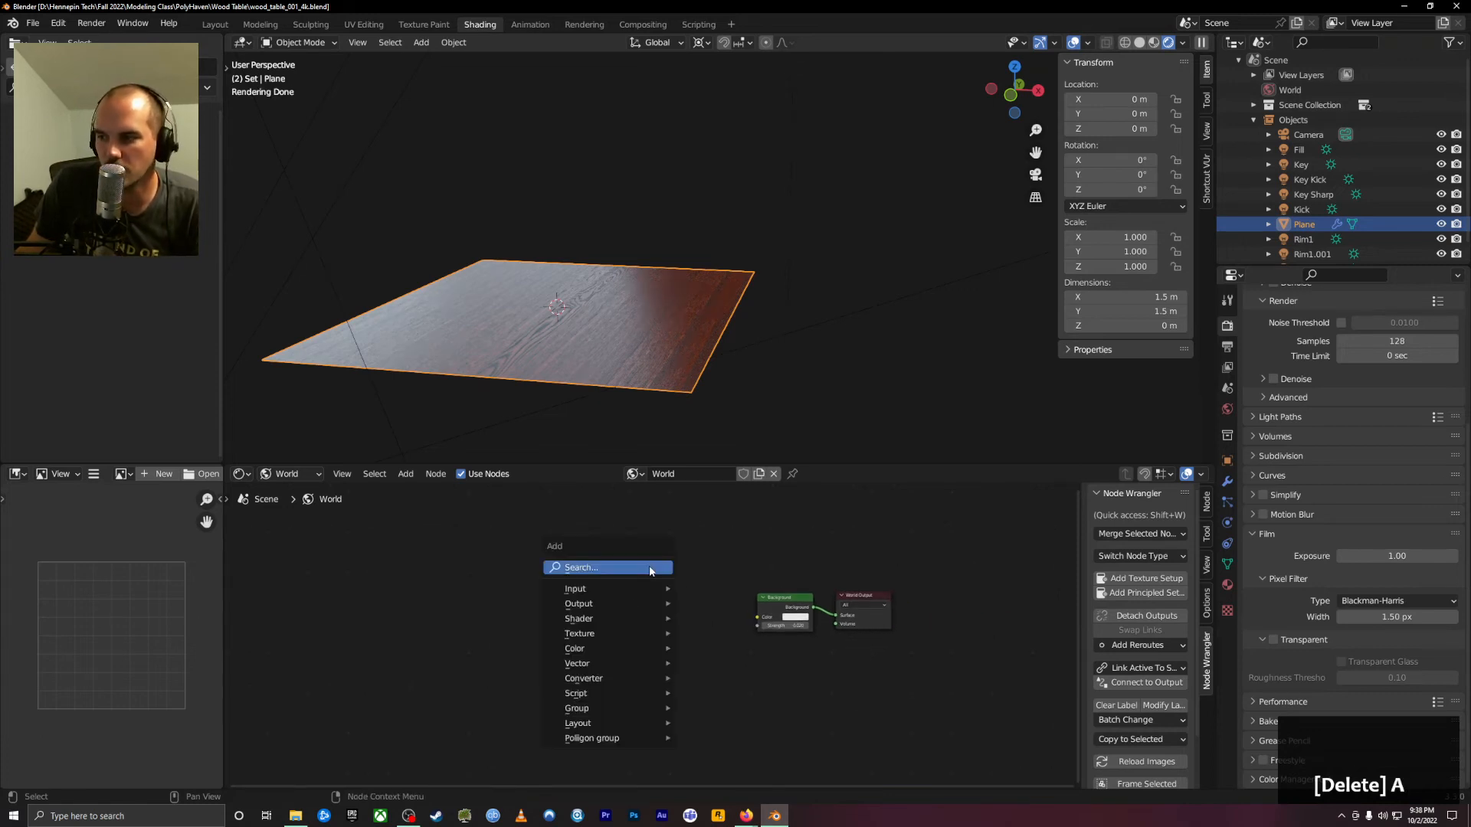
mouse_move(642, 593)
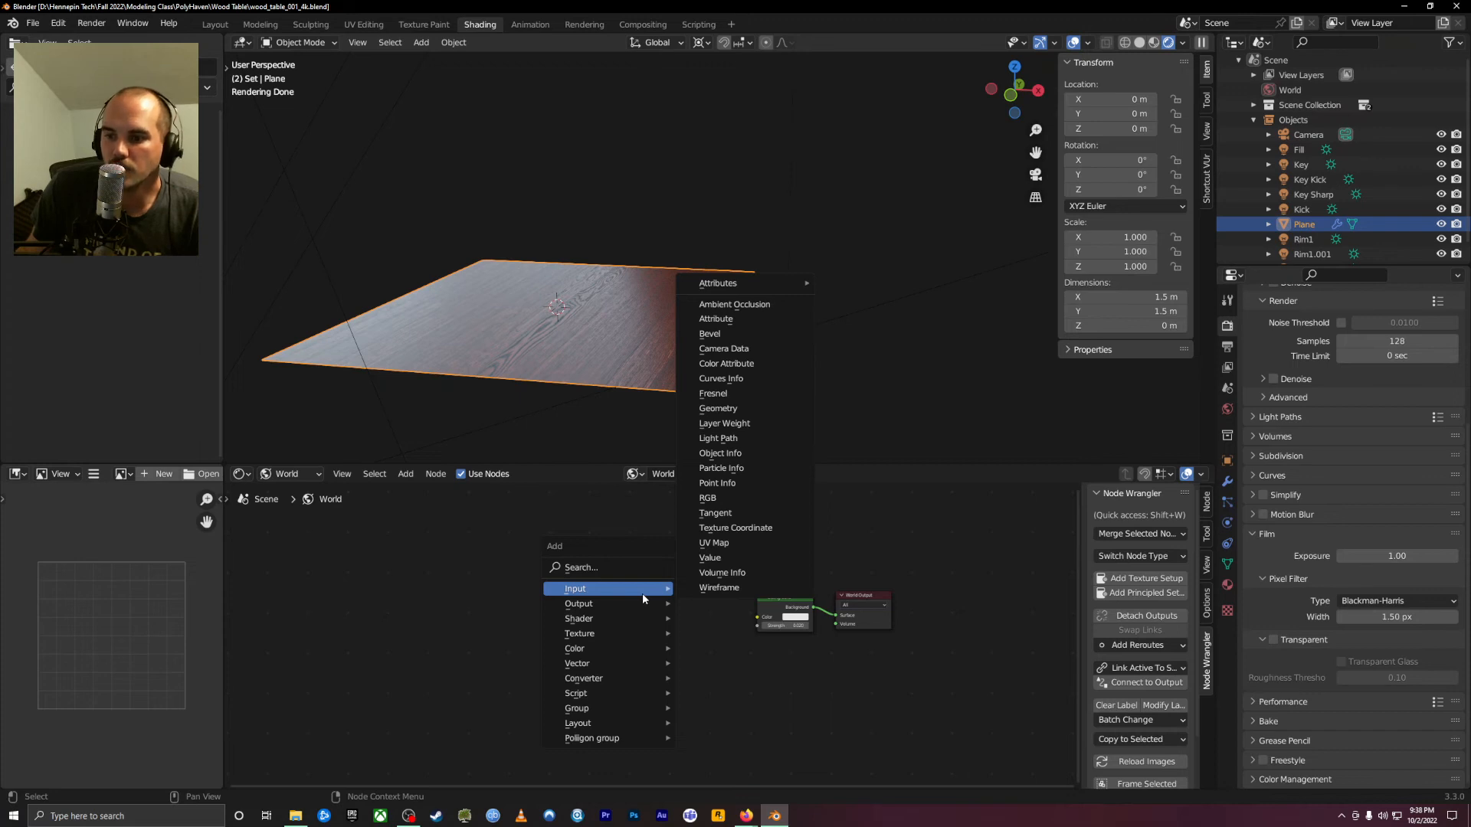
mouse_move(632, 634)
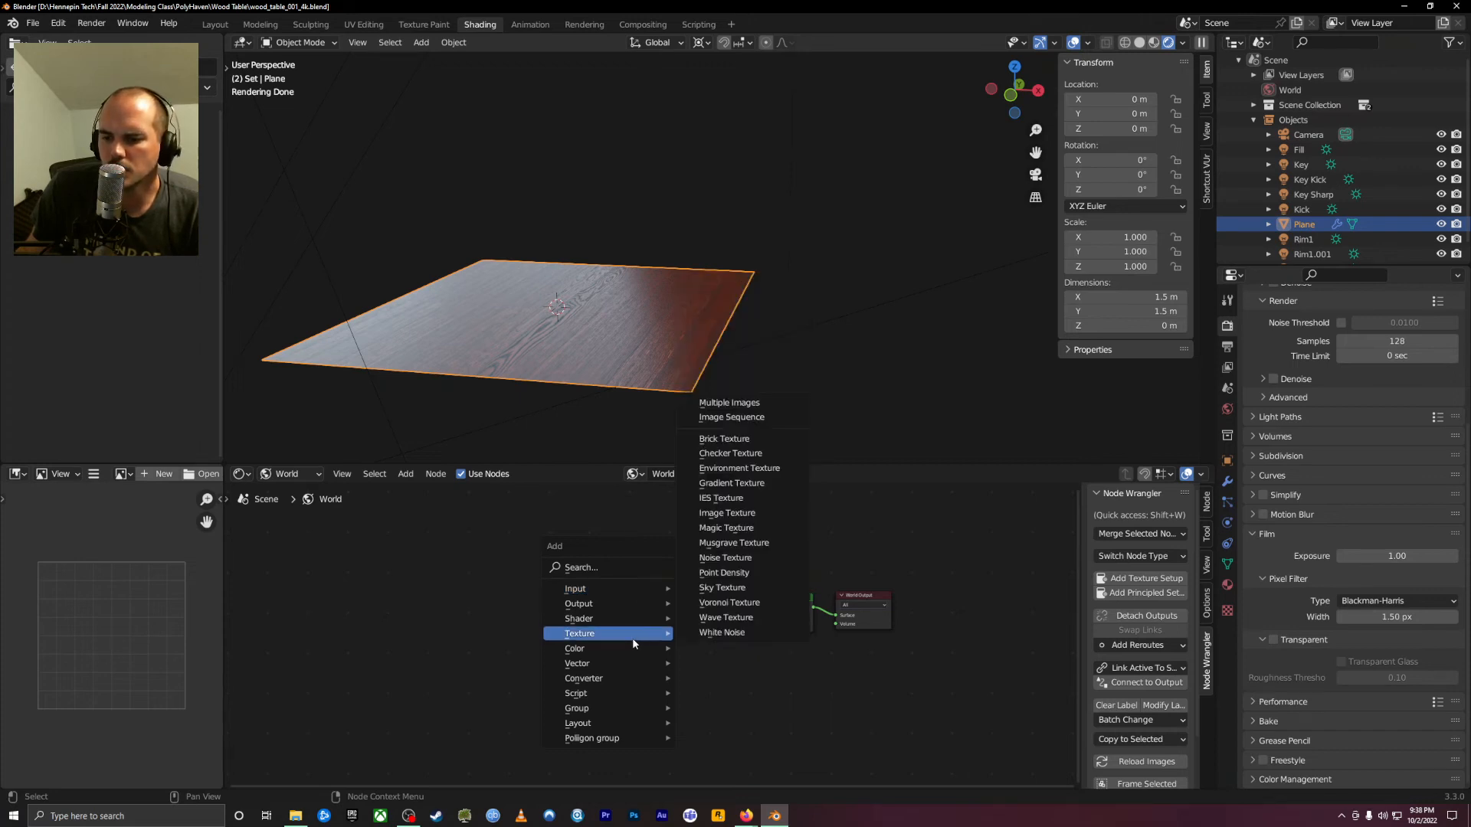
left_click(750, 472)
left_click(776, 619)
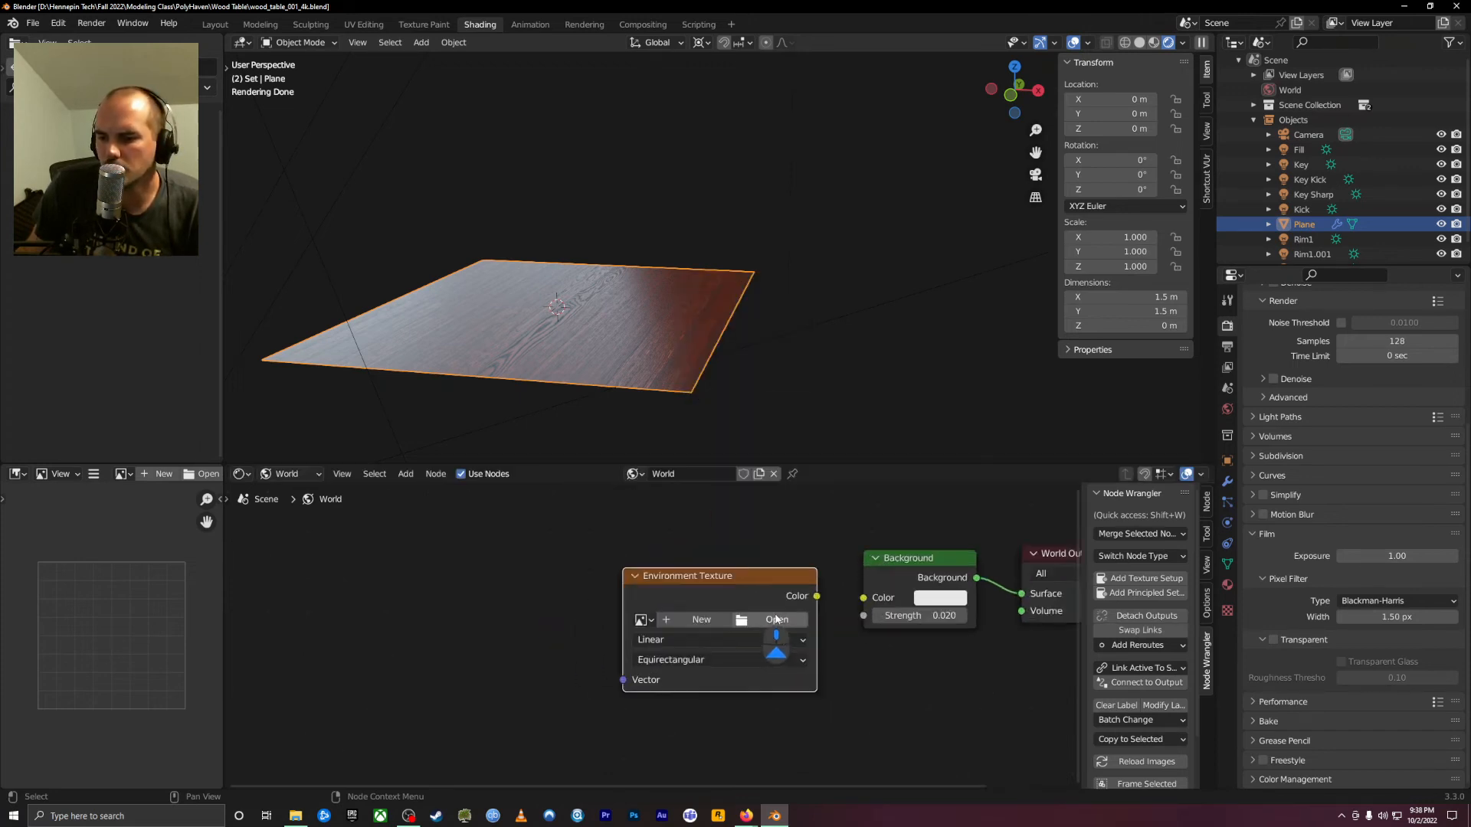
scroll(776, 619, "up", 1)
left_click_drag(830, 593, 880, 594)
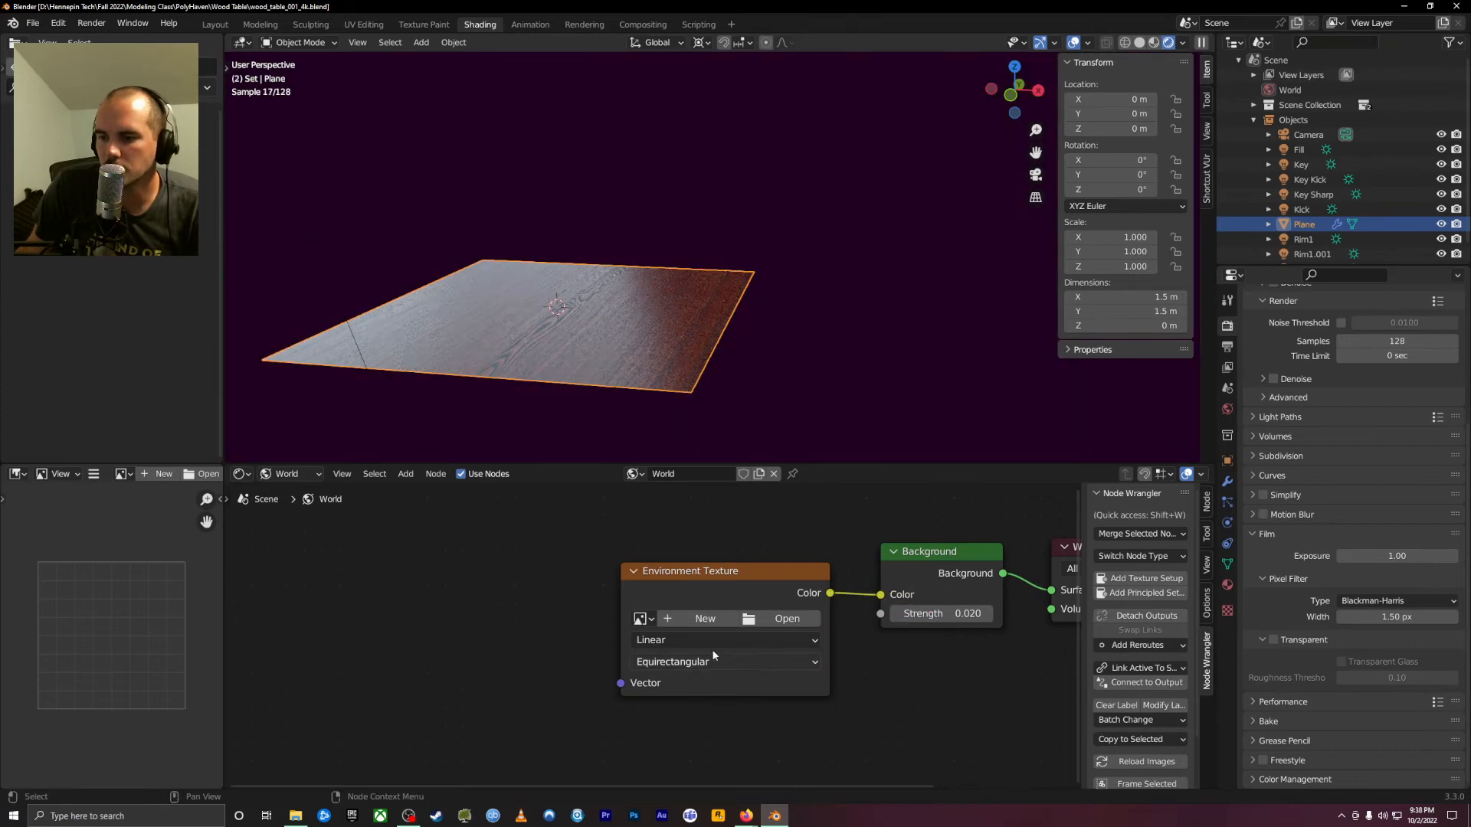
Set the Background node's strength to 1
left_click(782, 621)
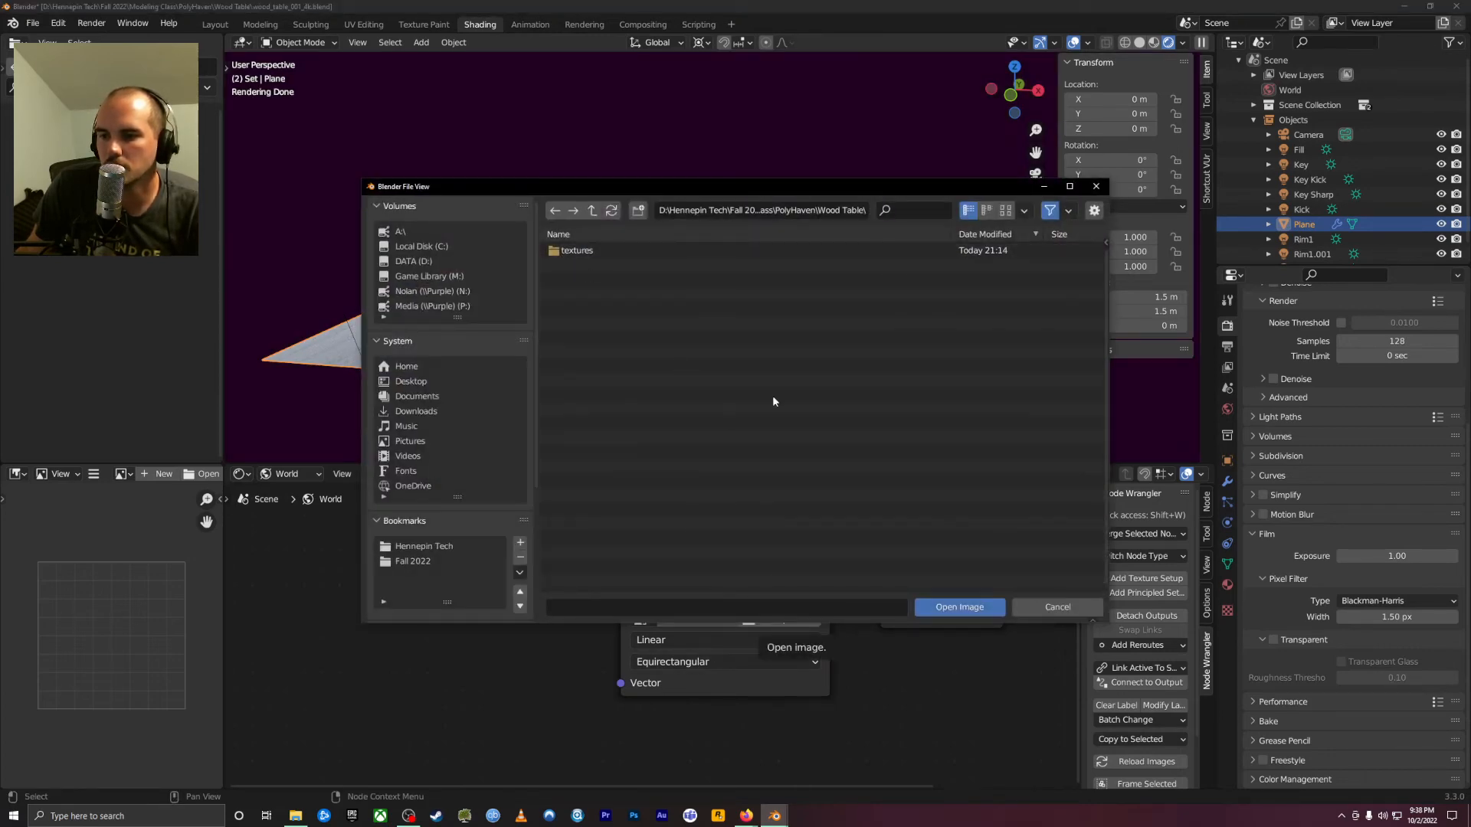
left_click(1054, 607)
left_click(938, 614)
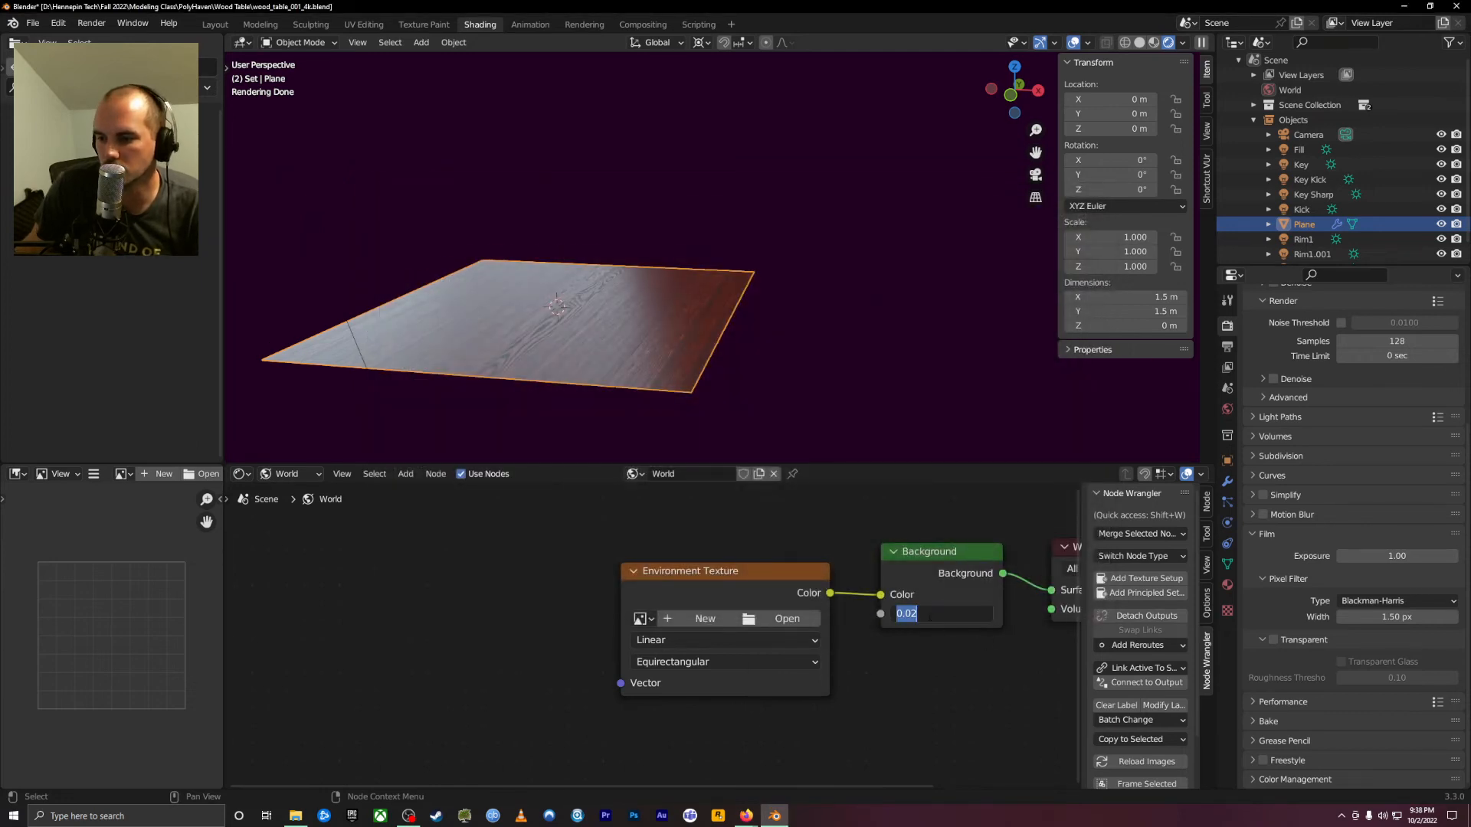
type("1")
key("Return")
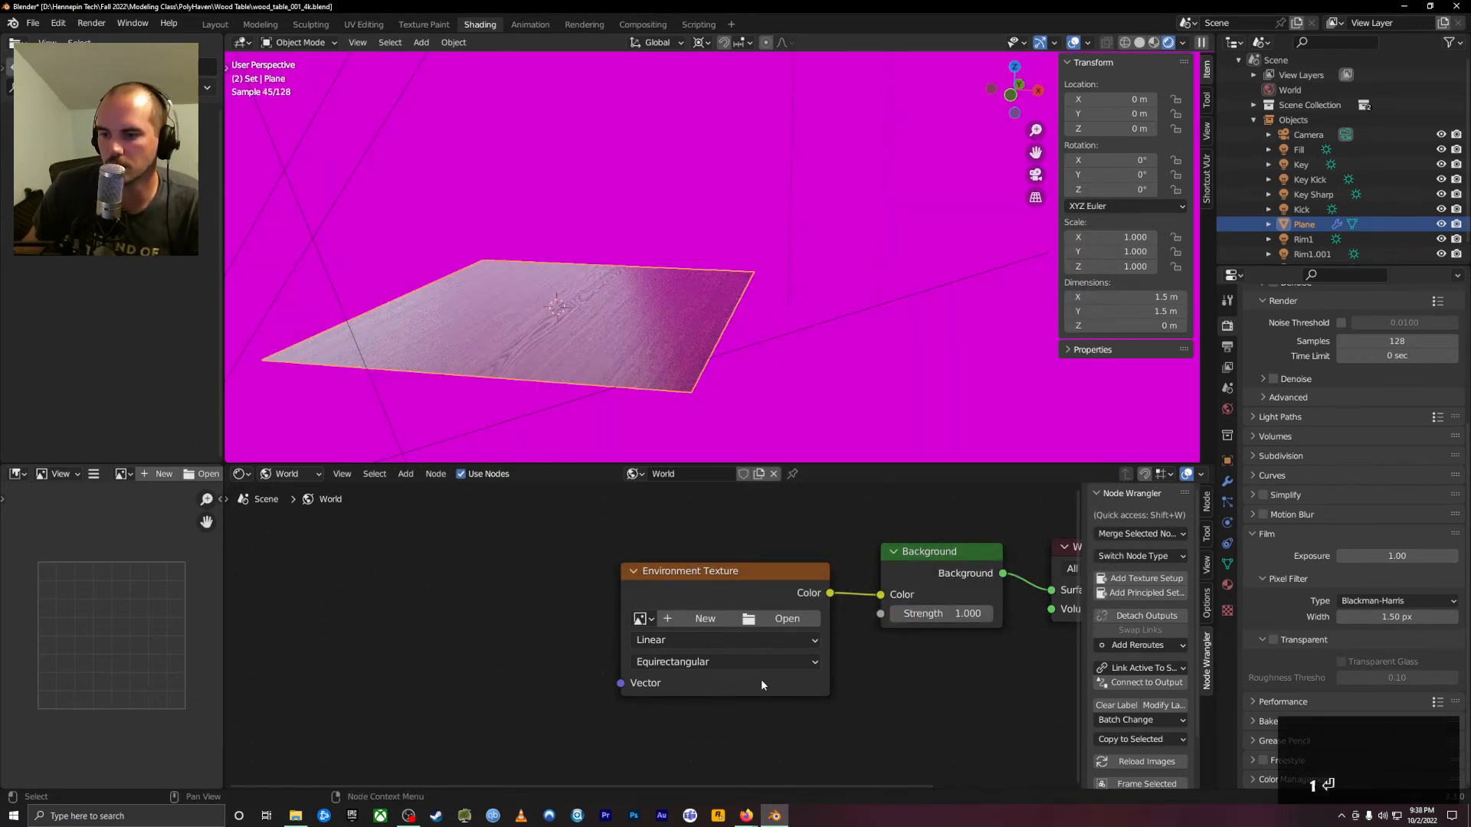
Try studio_country_hall_16k.exr from the Downloads folder in the Environment Texture node, and delete that node
left_click(754, 622)
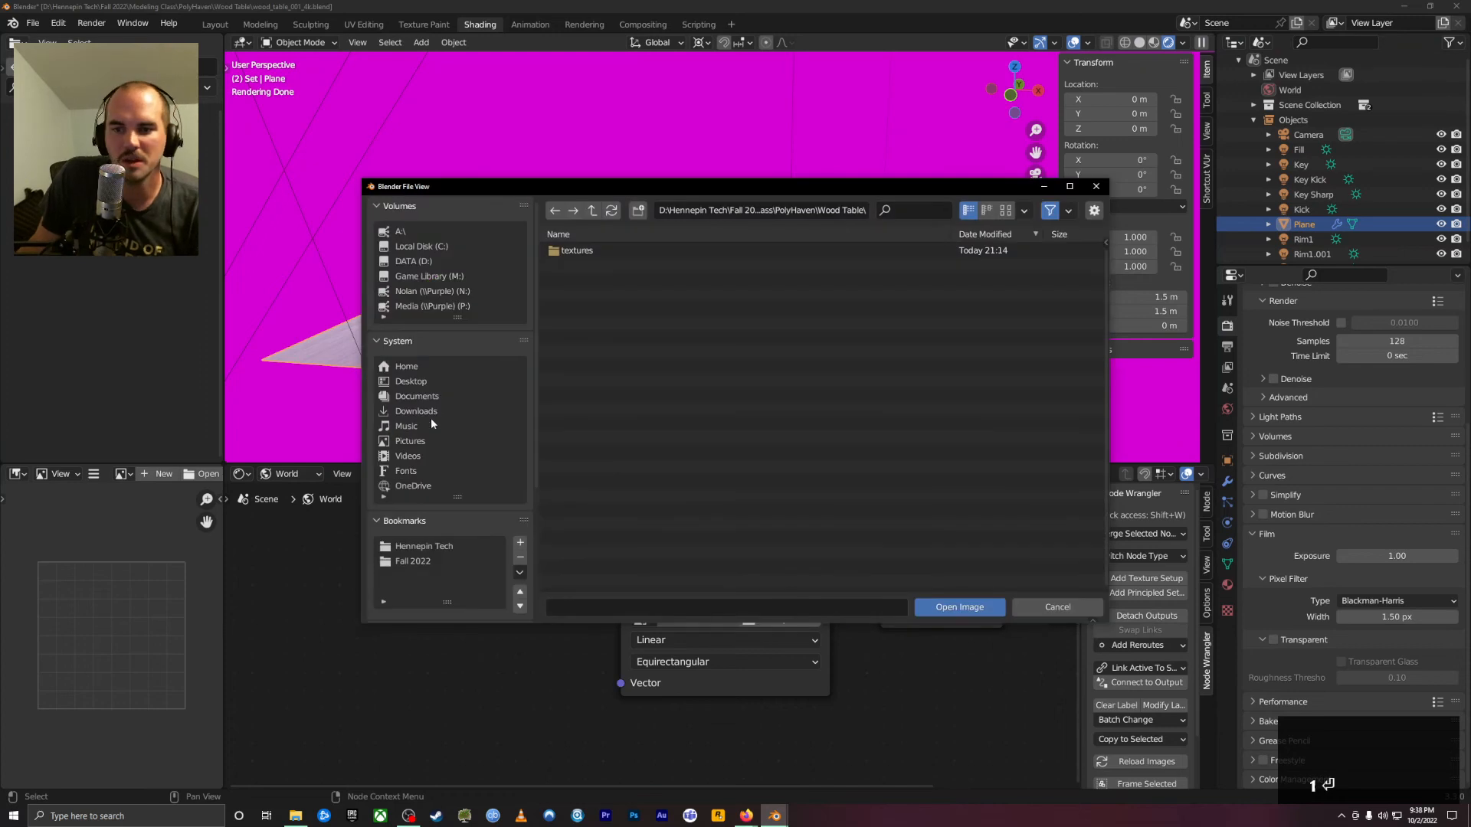
left_click(414, 412)
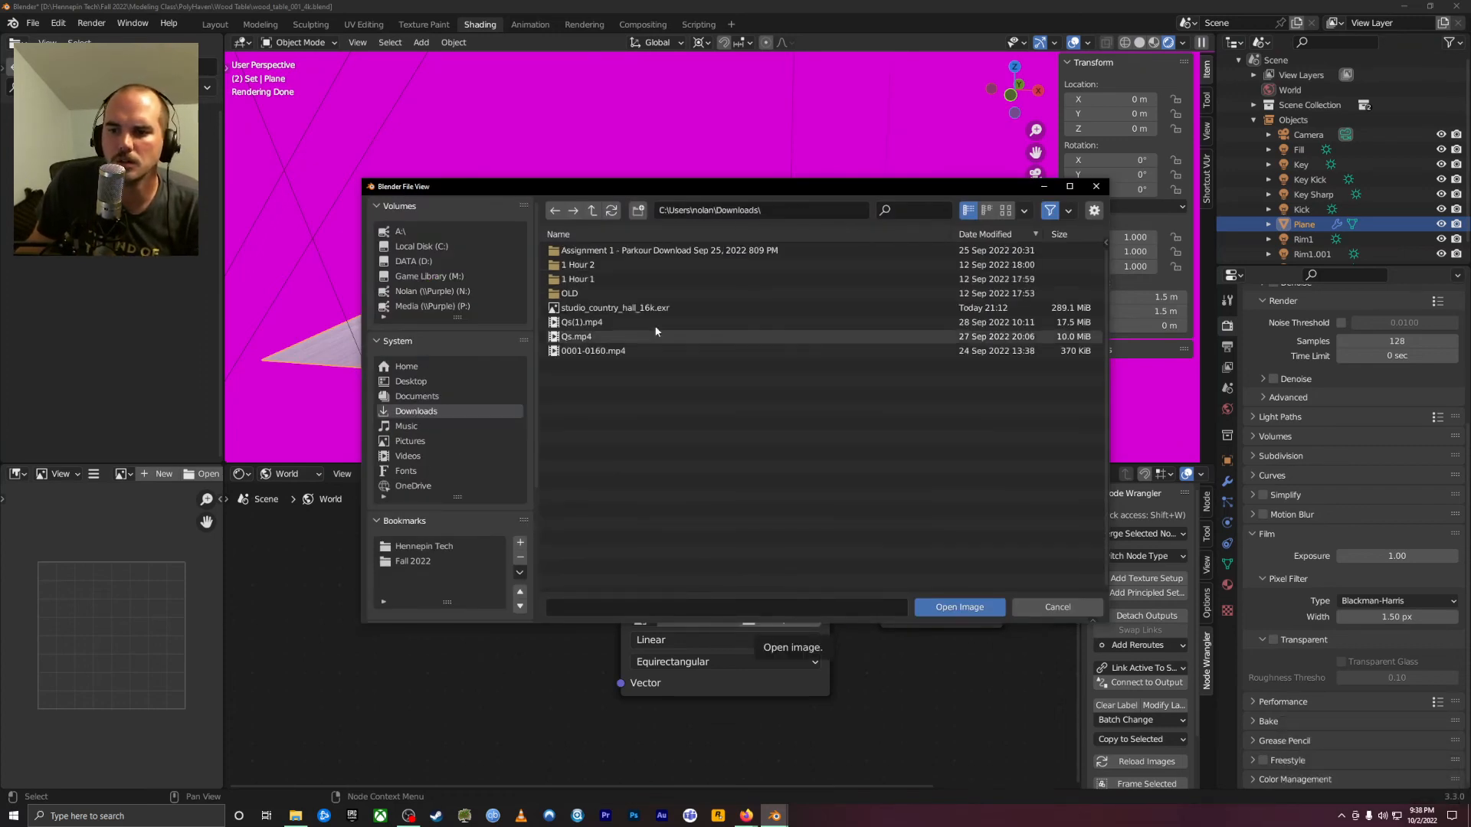
left_click(615, 307)
left_click(960, 608)
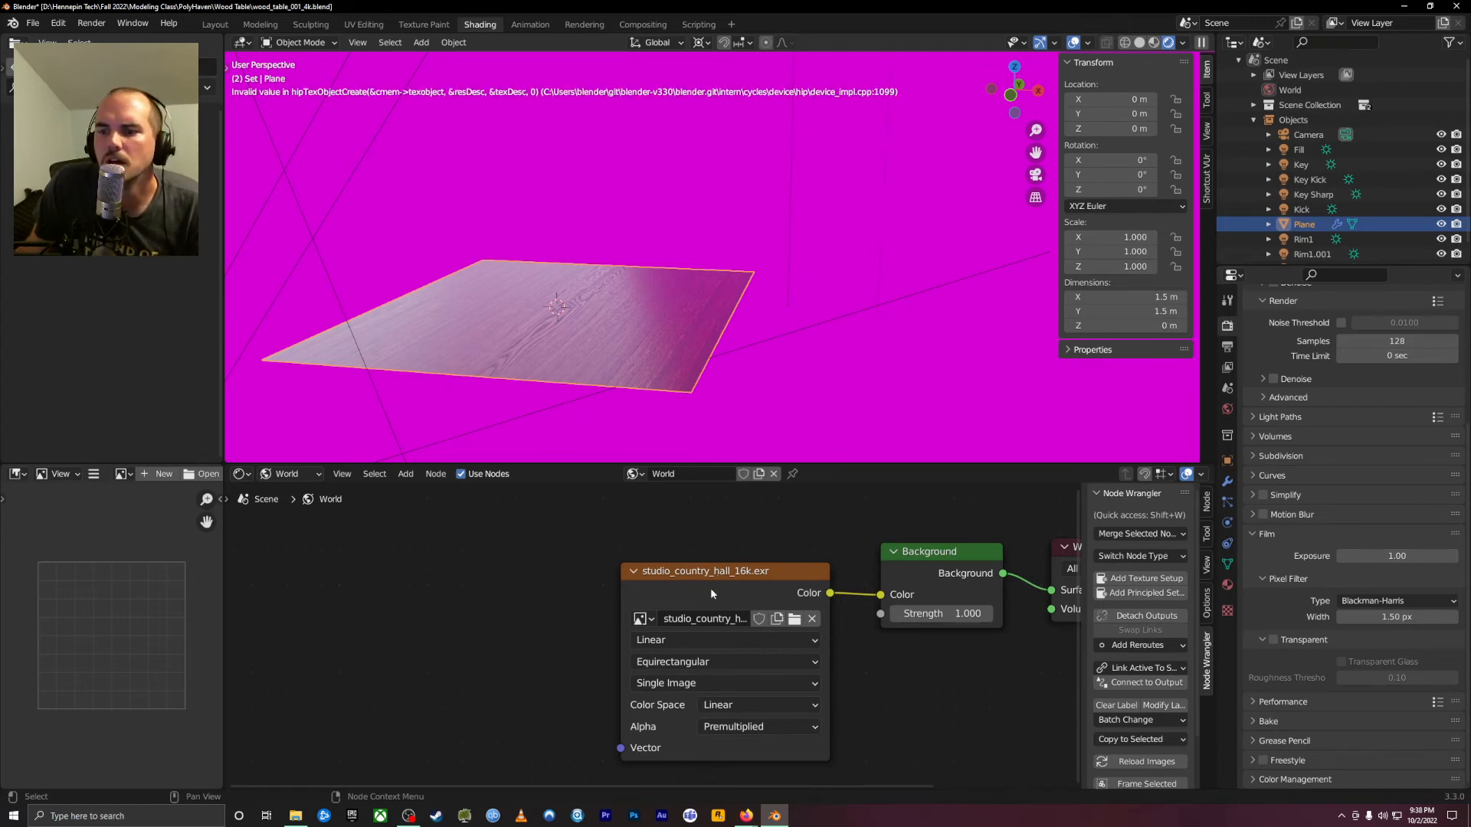
left_click_drag(710, 587, 652, 557)
key("Delete")
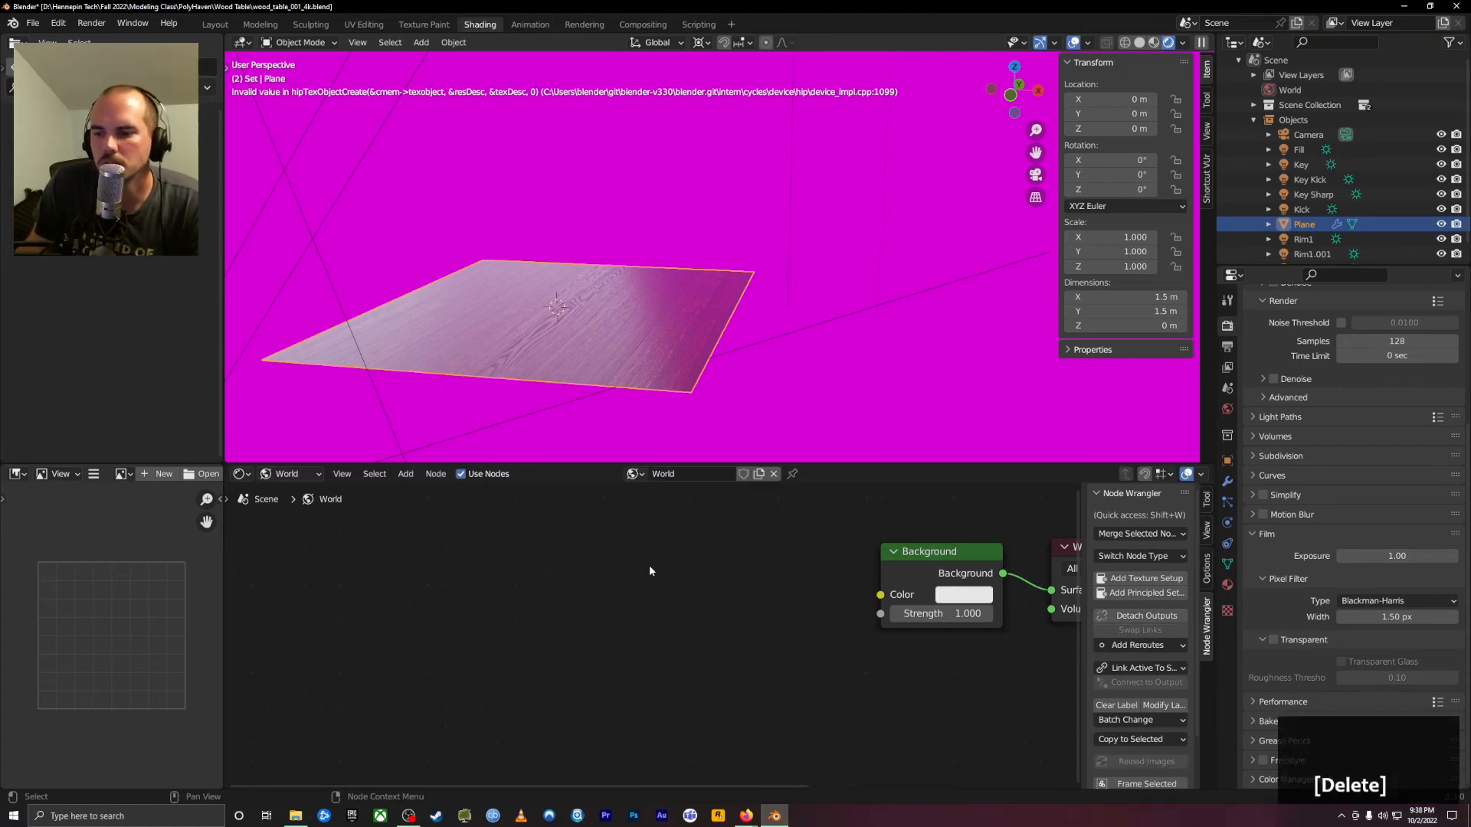
Try an Image Texture node loaded with studio_country_hall_16k.exr from the Downloads folder as the Background color
key("shift+a")
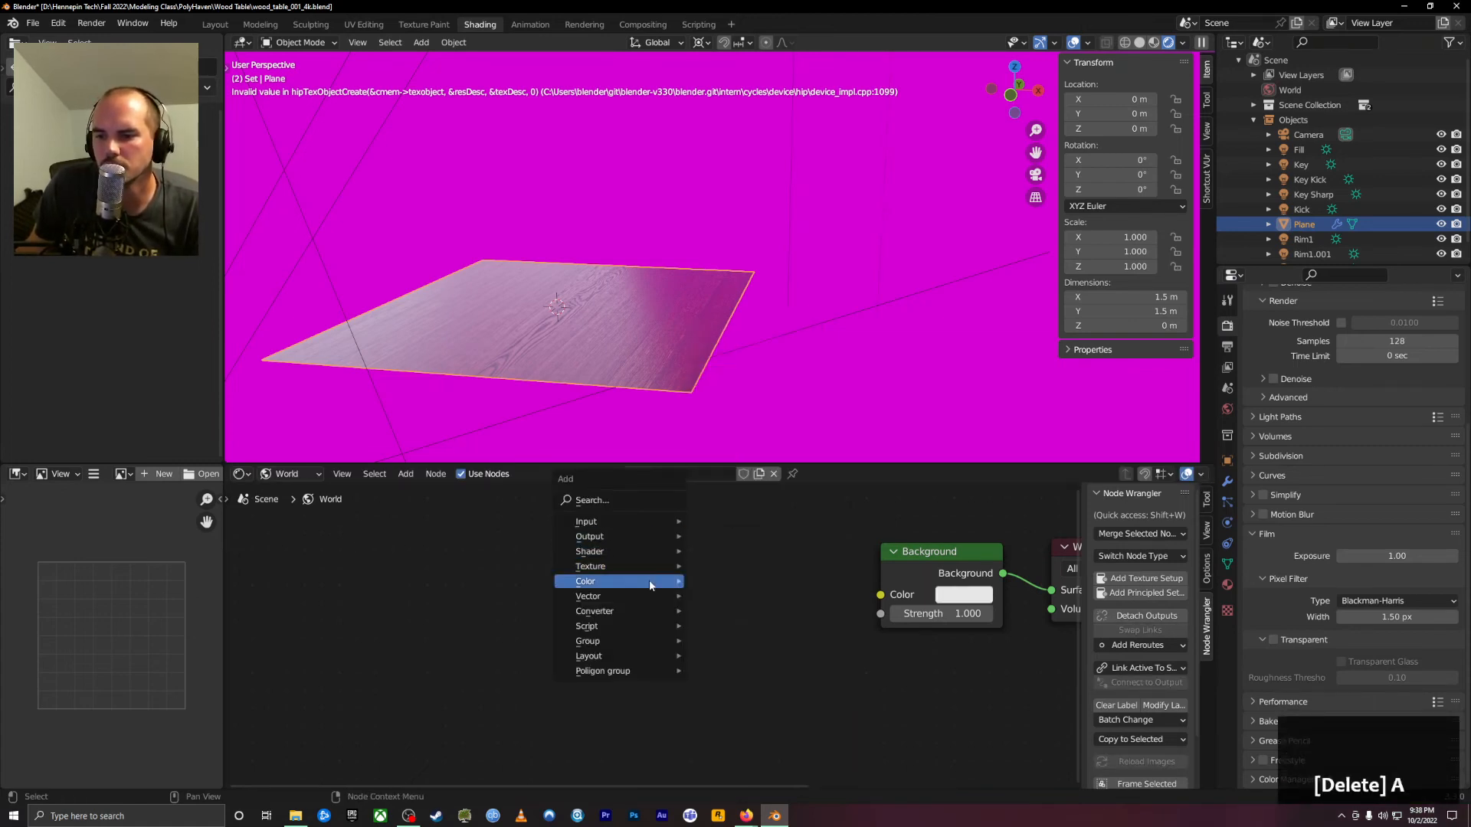
mouse_move(651, 567)
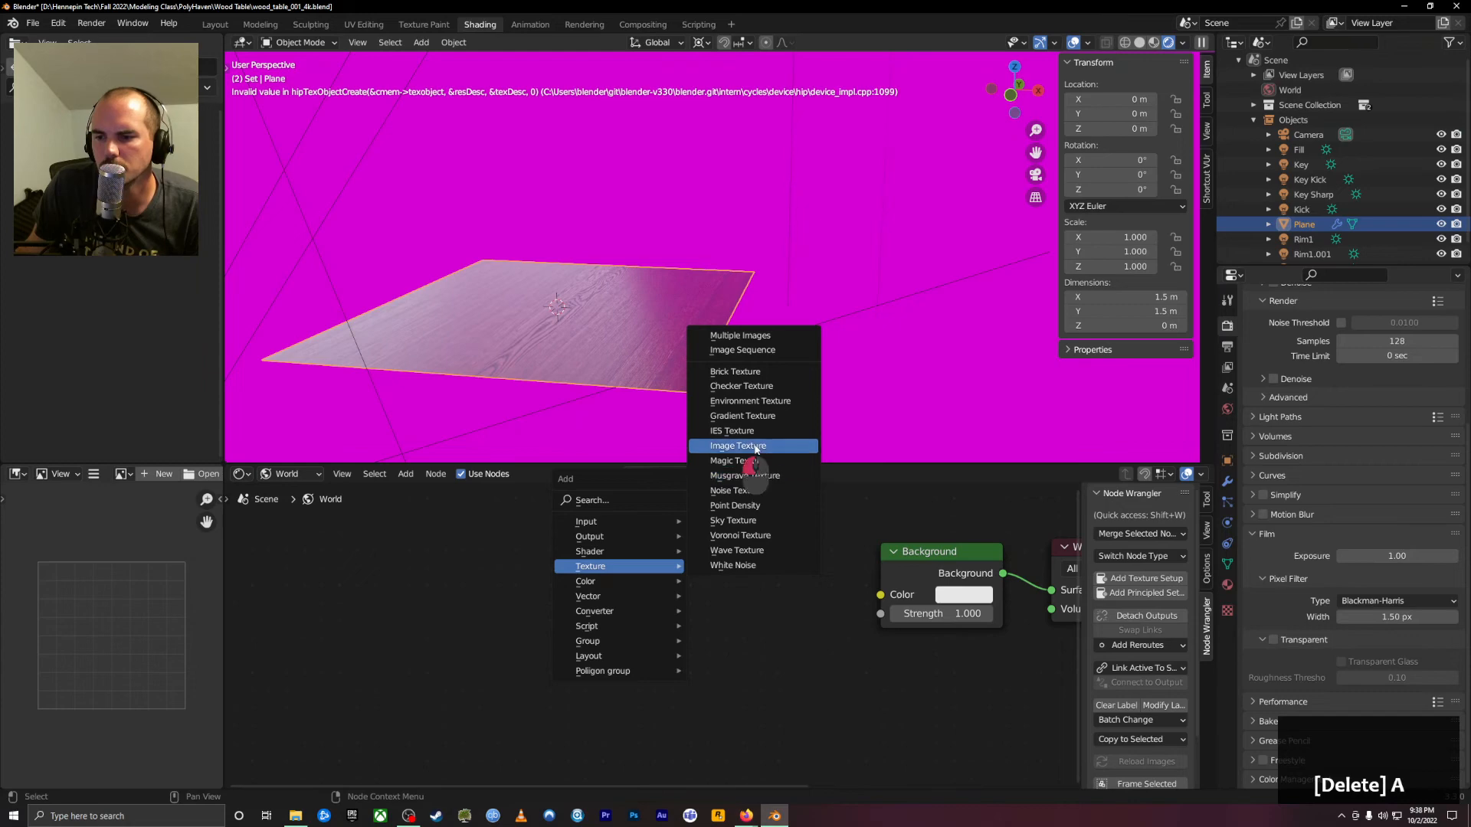
left_click(738, 445)
left_click_drag(779, 589, 880, 594)
left_click(725, 633)
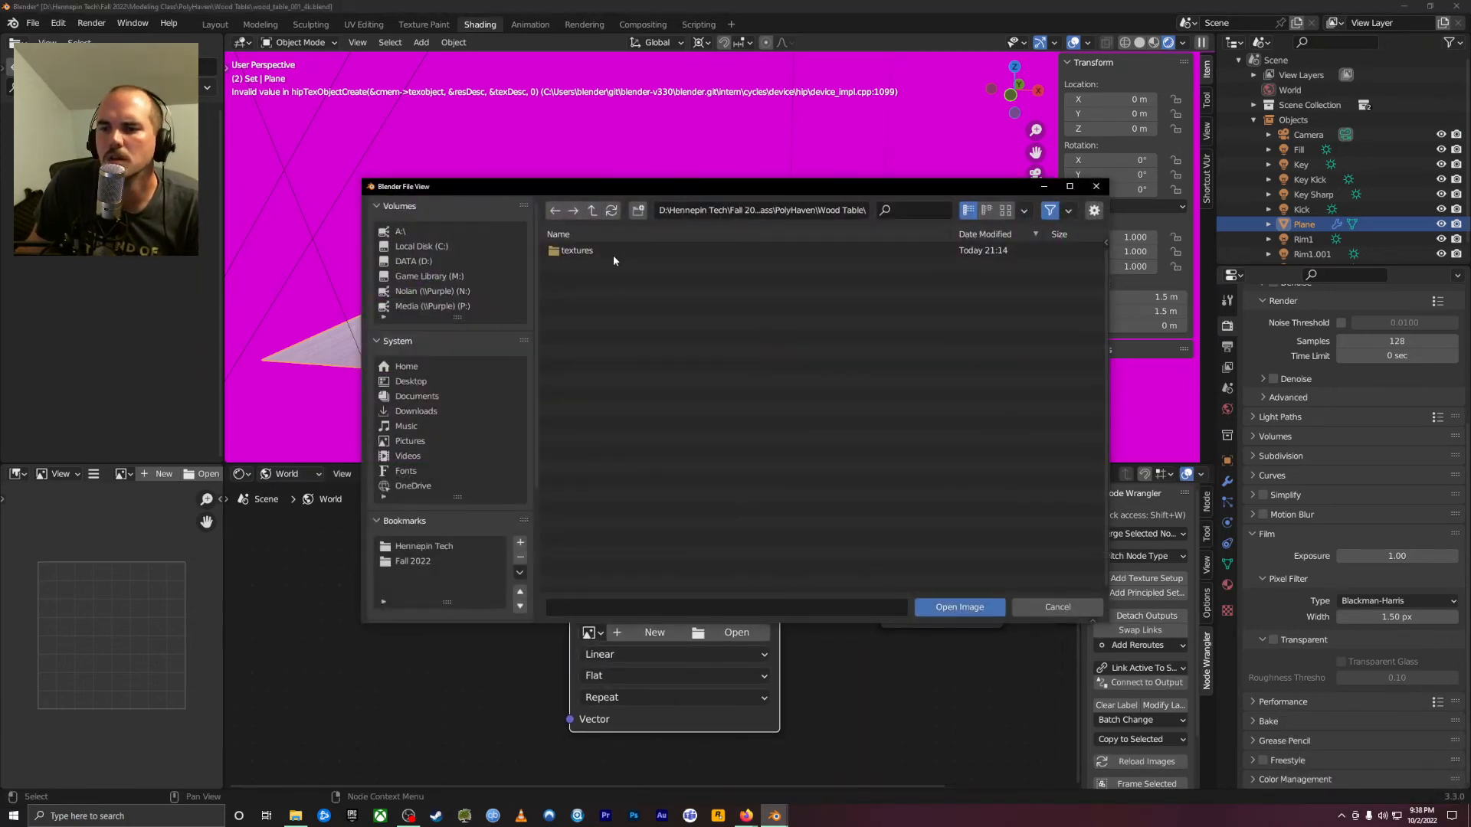
left_click(416, 411)
left_click(605, 307)
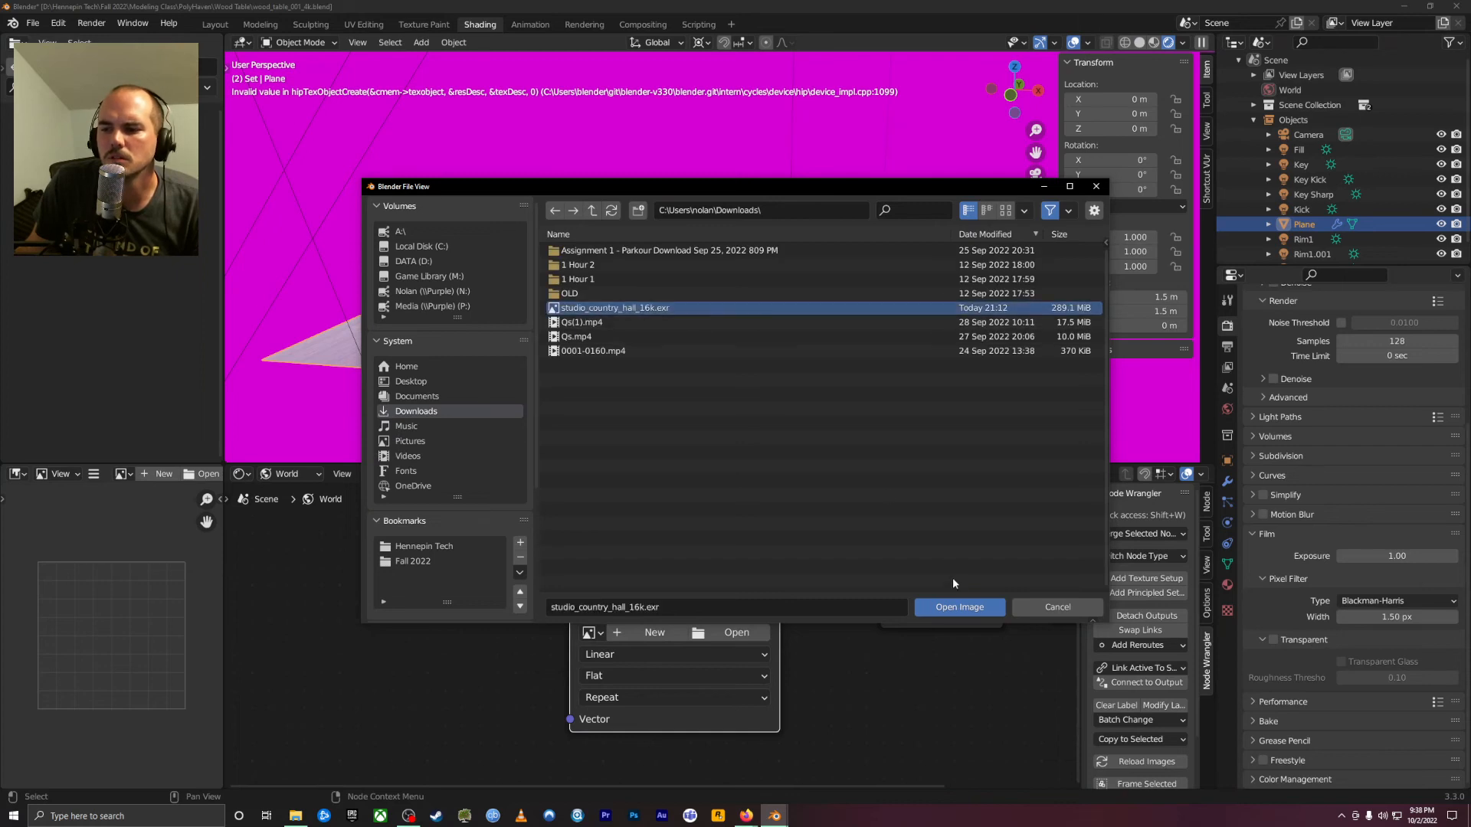
left_click(959, 606)
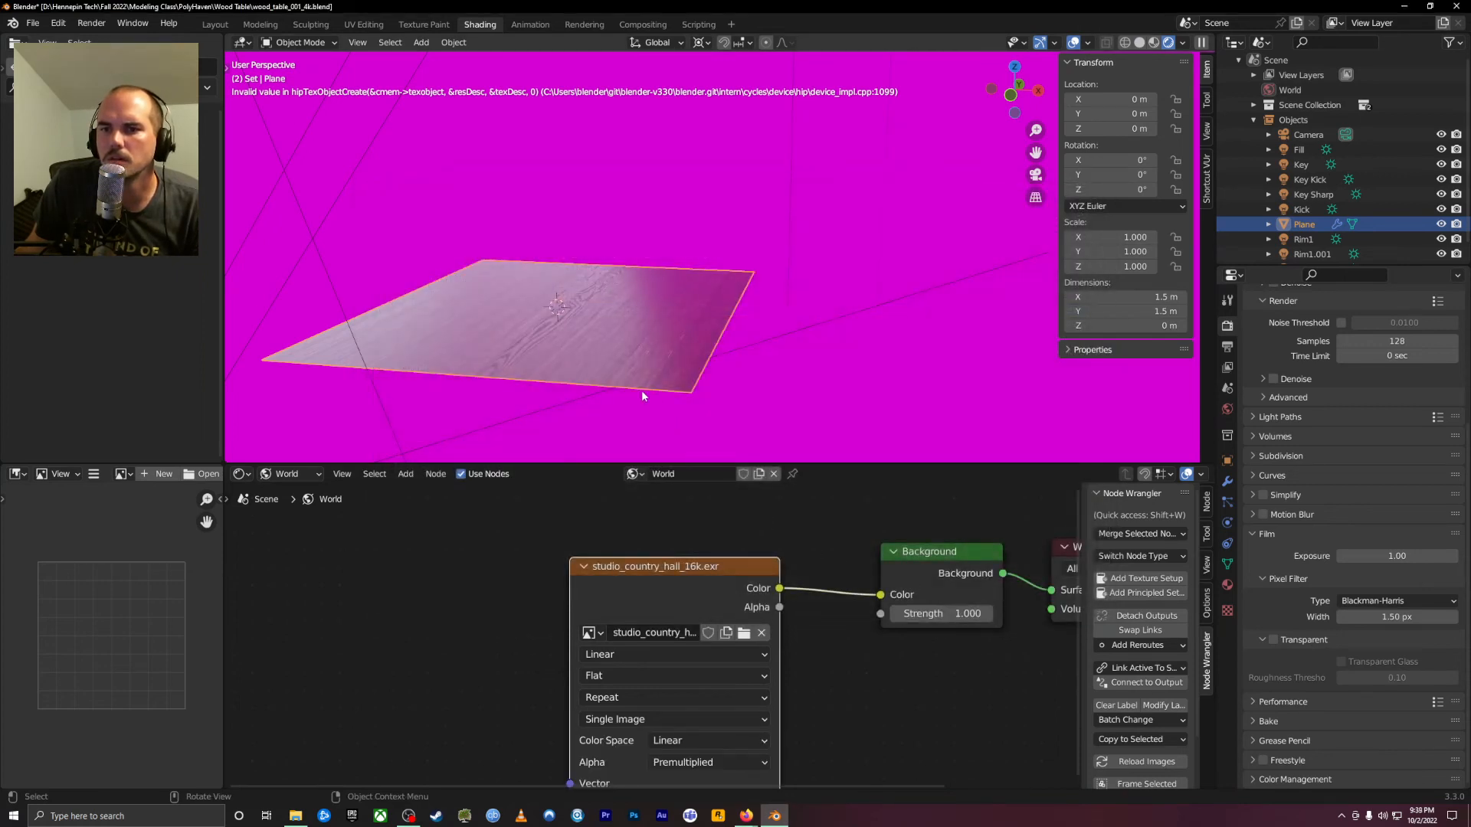
Delete the image texture node feeding the Background node
middle_click_drag(587, 354, 785, 358)
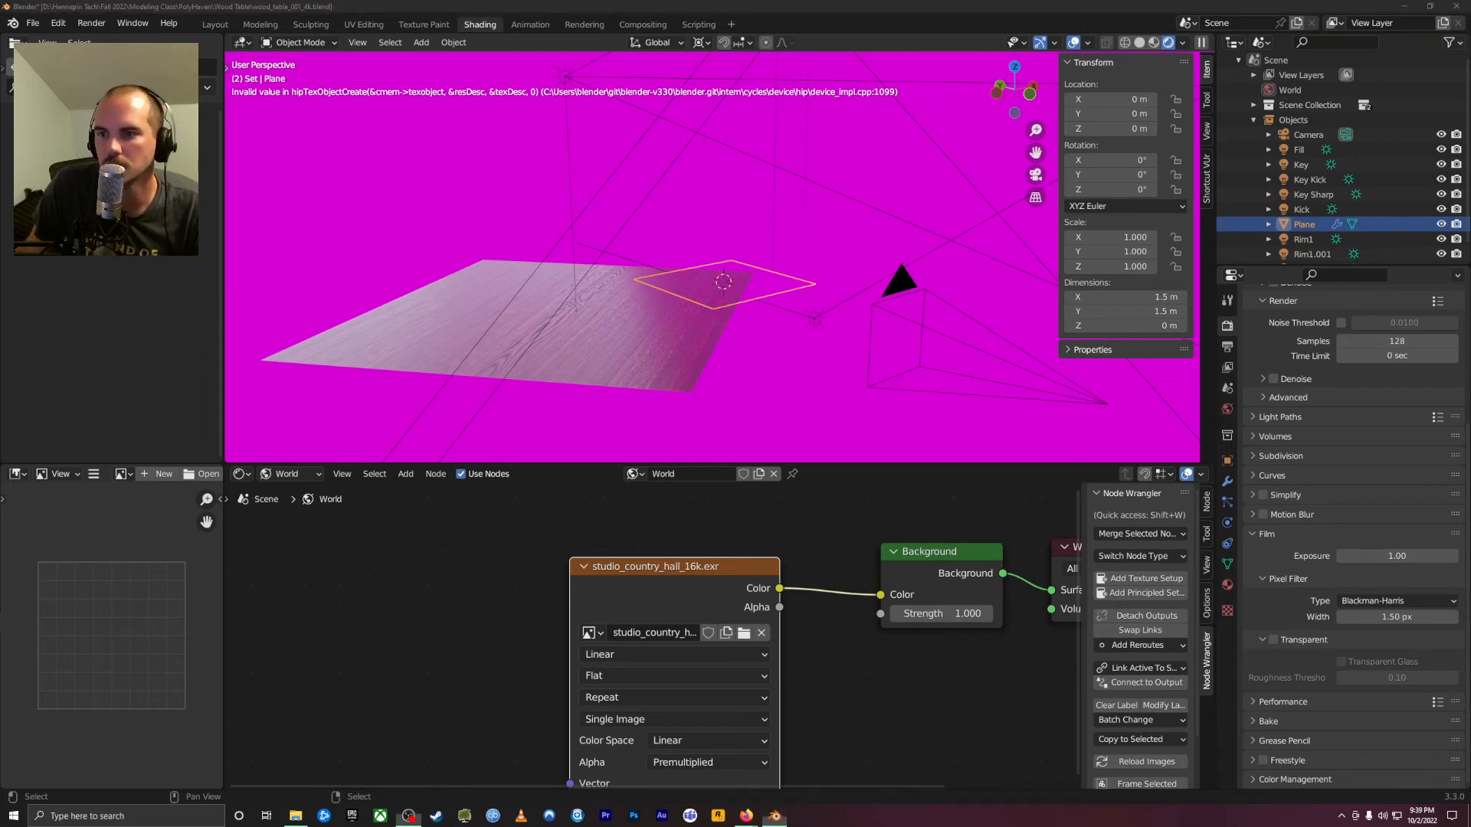
key("Delete")
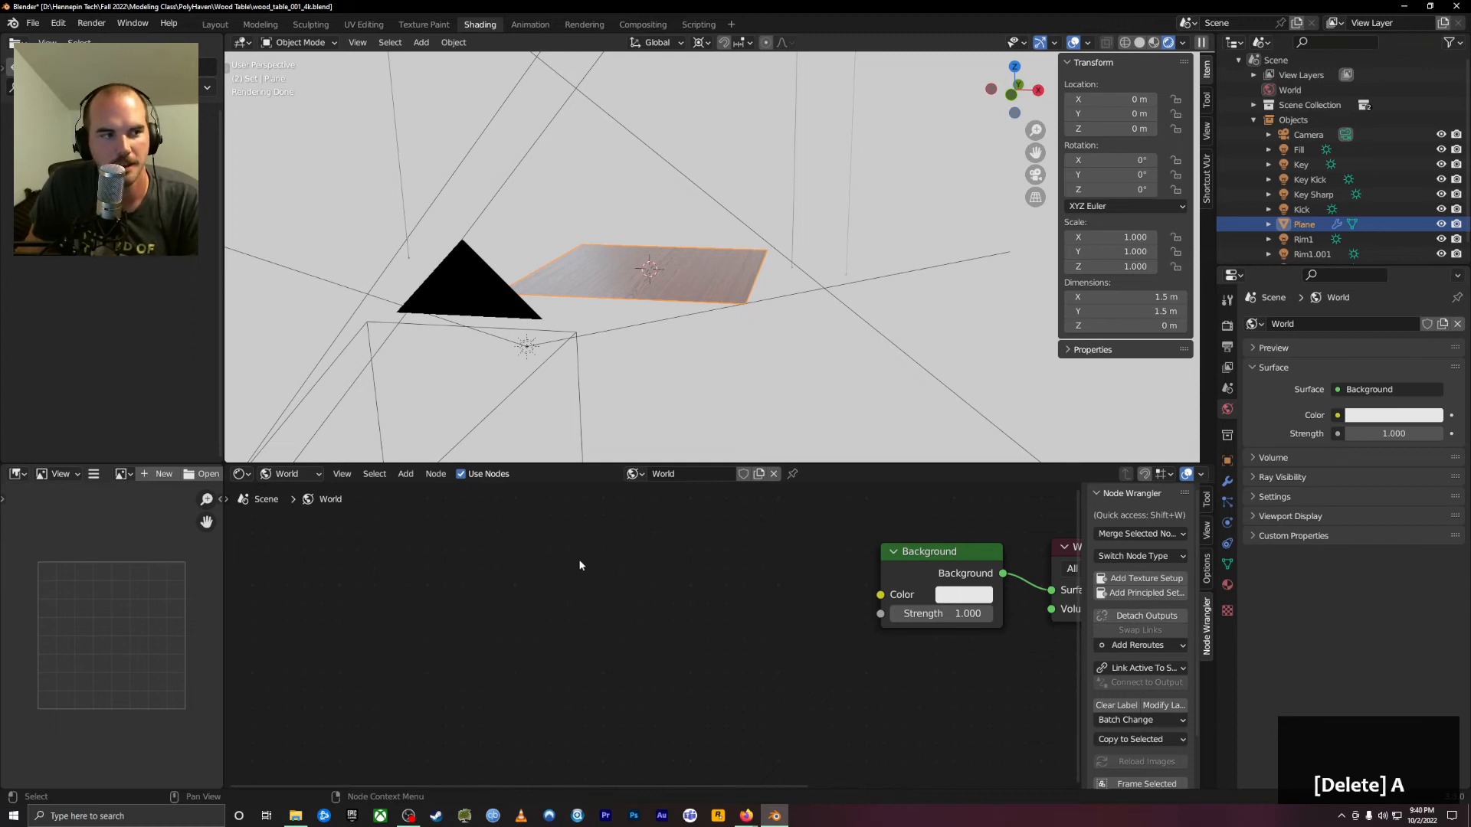
middle_click_drag(698, 326, 692, 335)
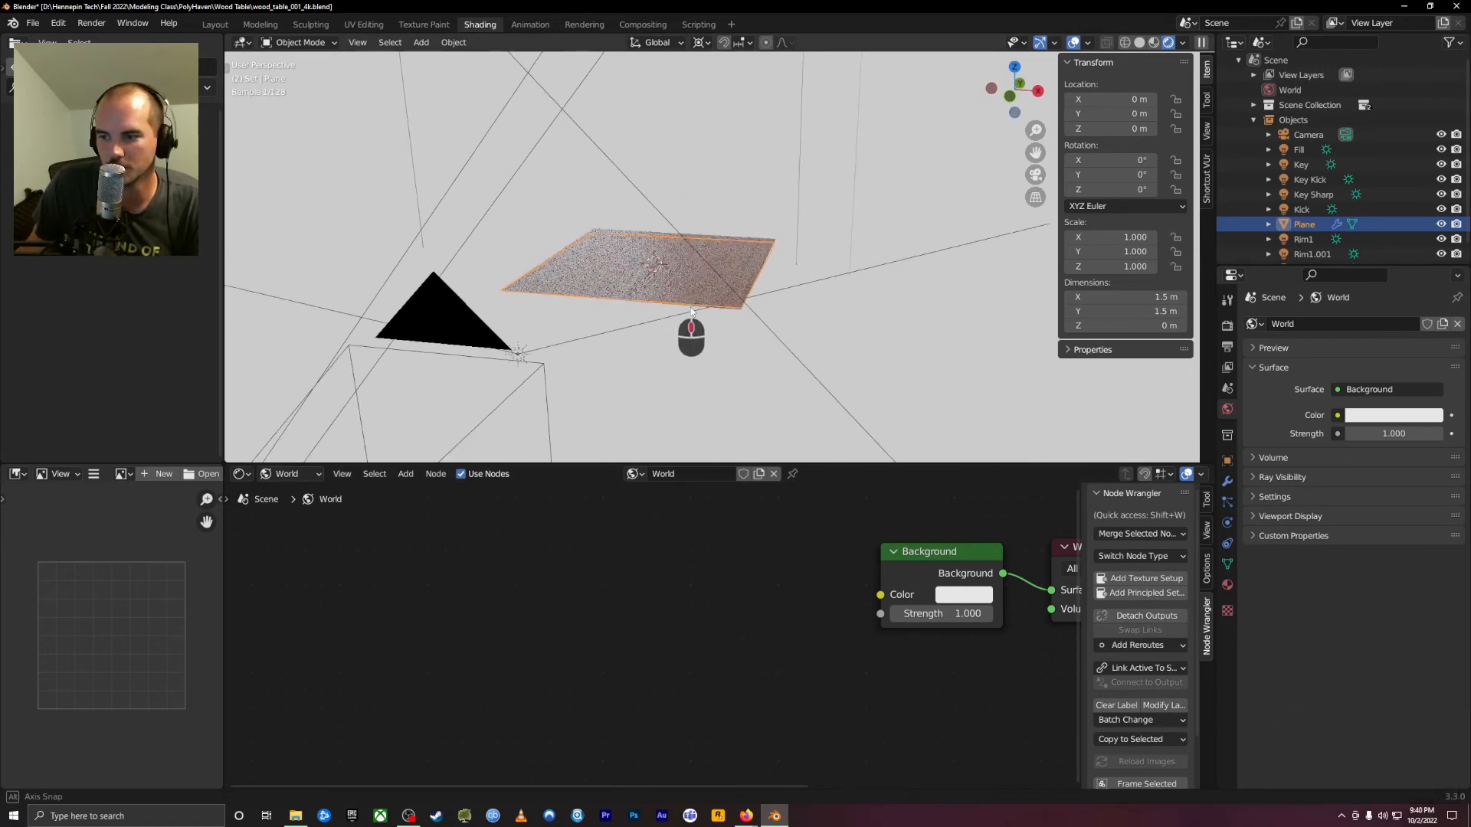
Add a new Environment Texture node and connect its Color output to the Background color
middle_click_drag(985, 516, 799, 551)
key("shift+a")
mouse_move(445, 622)
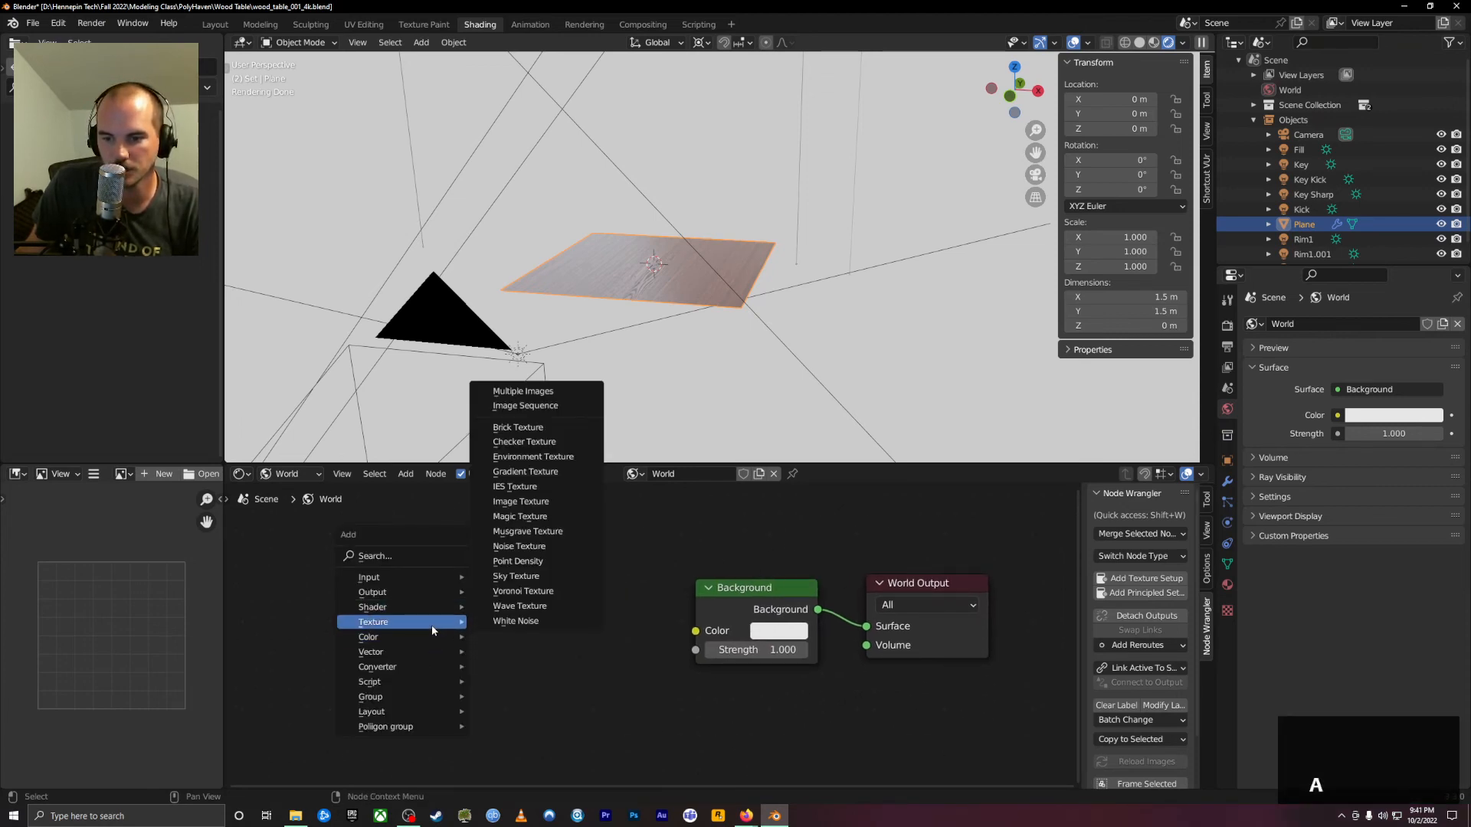
left_click(533, 456)
left_click(463, 618)
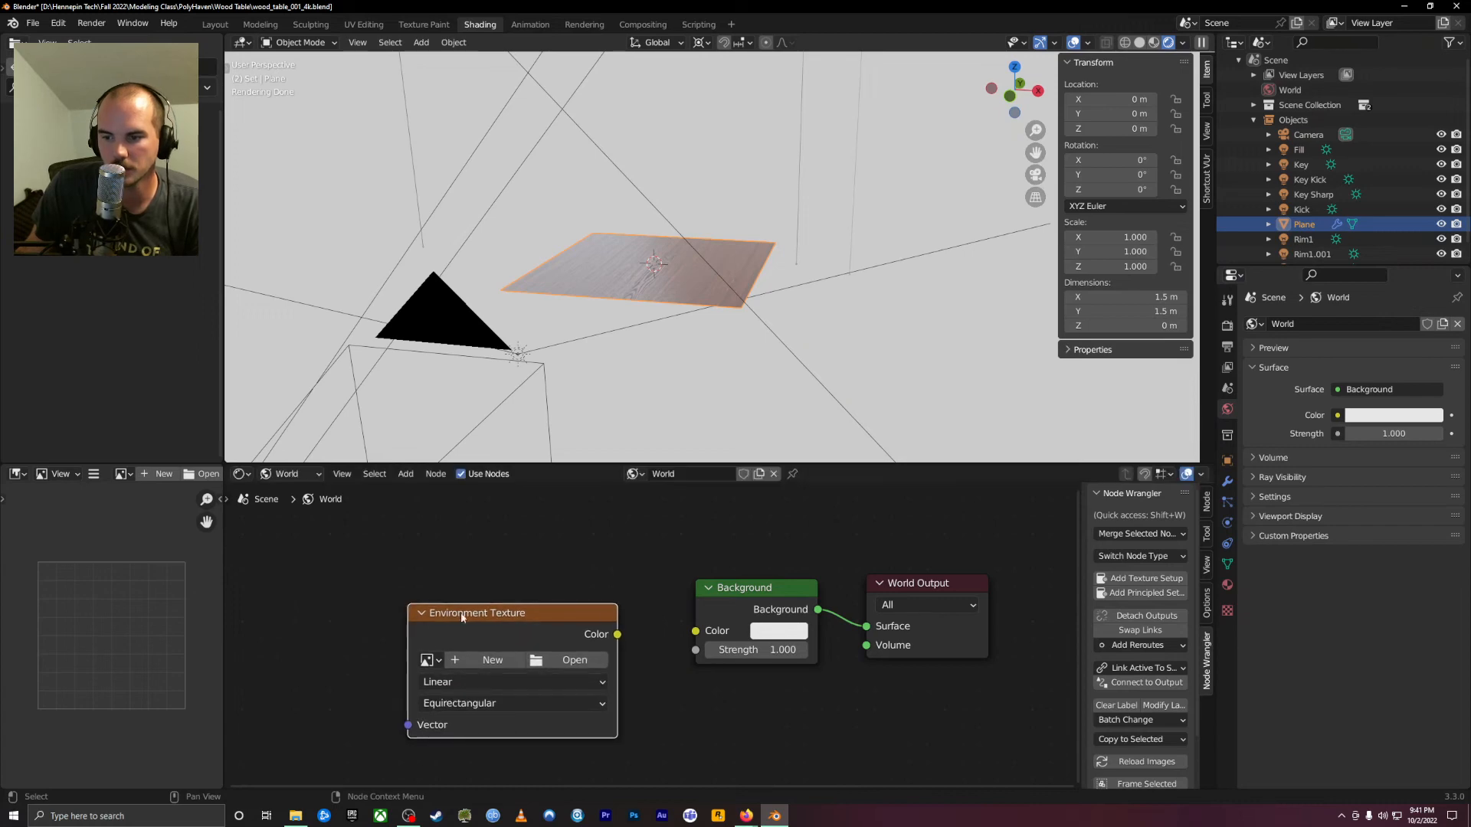
left_click_drag(617, 634, 695, 631)
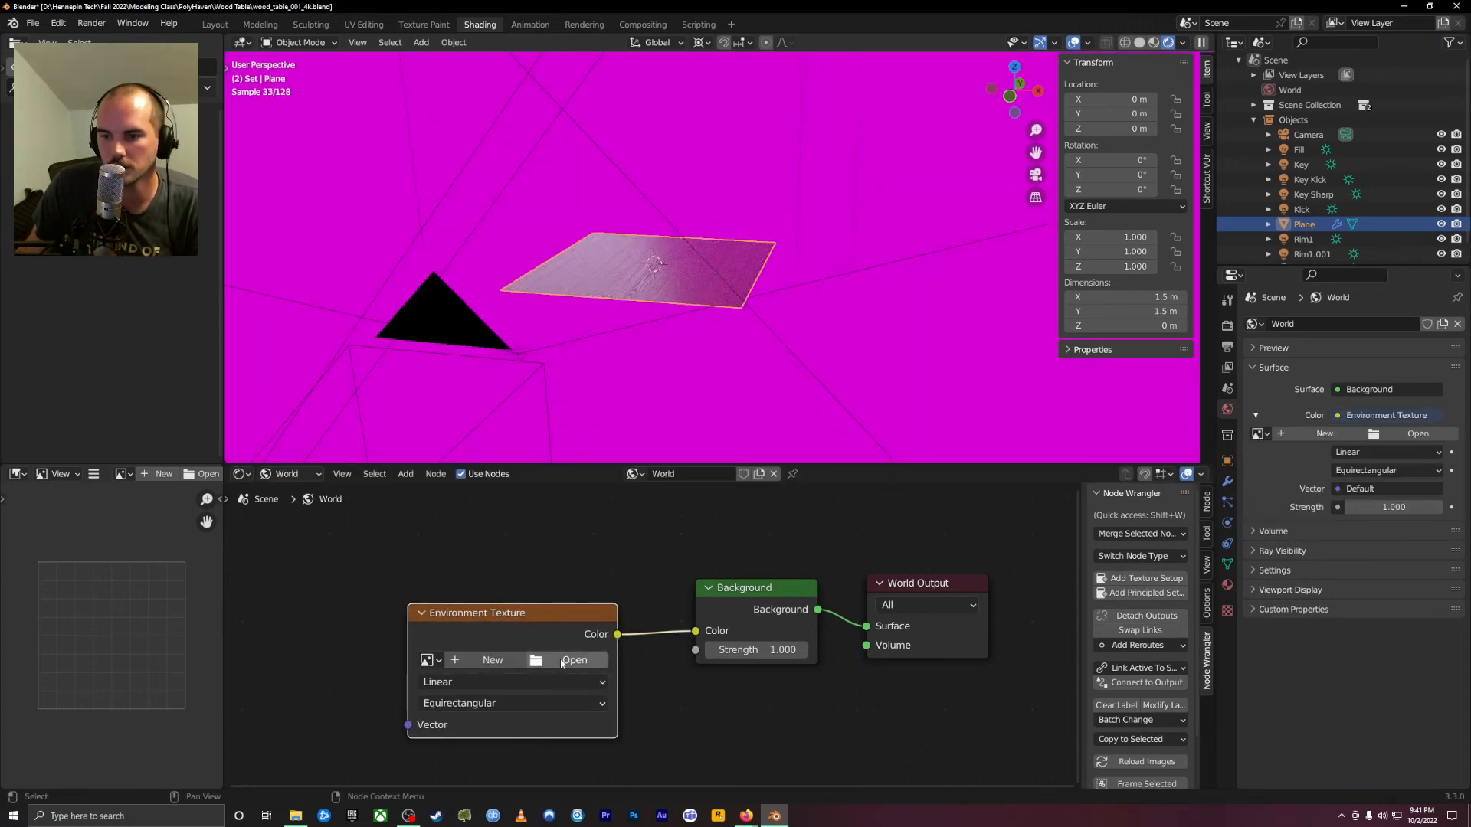
Load studio_country_hall_8k.exr from the Downloads folder into the Environment Texture node
left_click(561, 662)
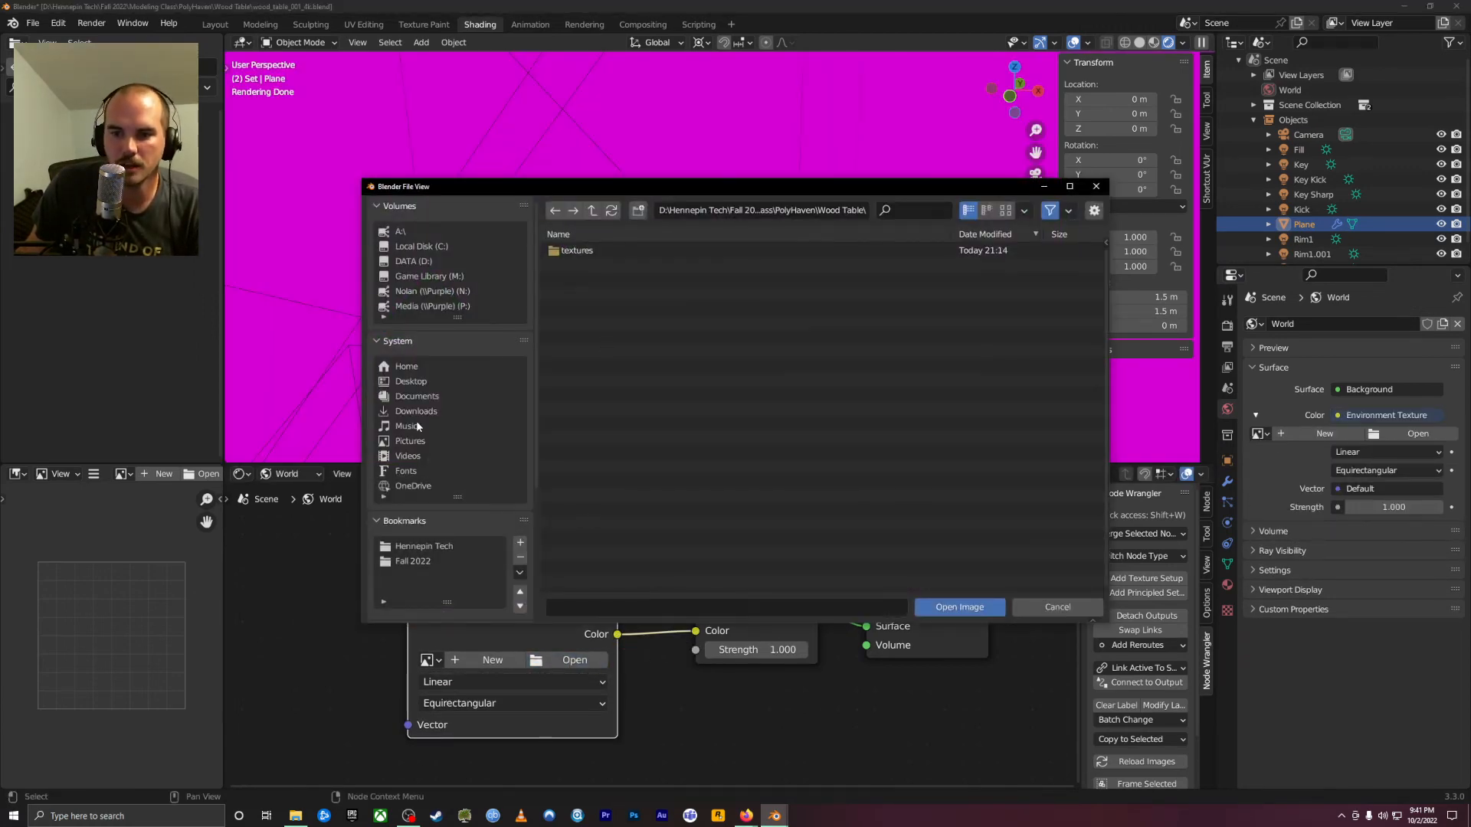
left_click(415, 414)
left_click(612, 308)
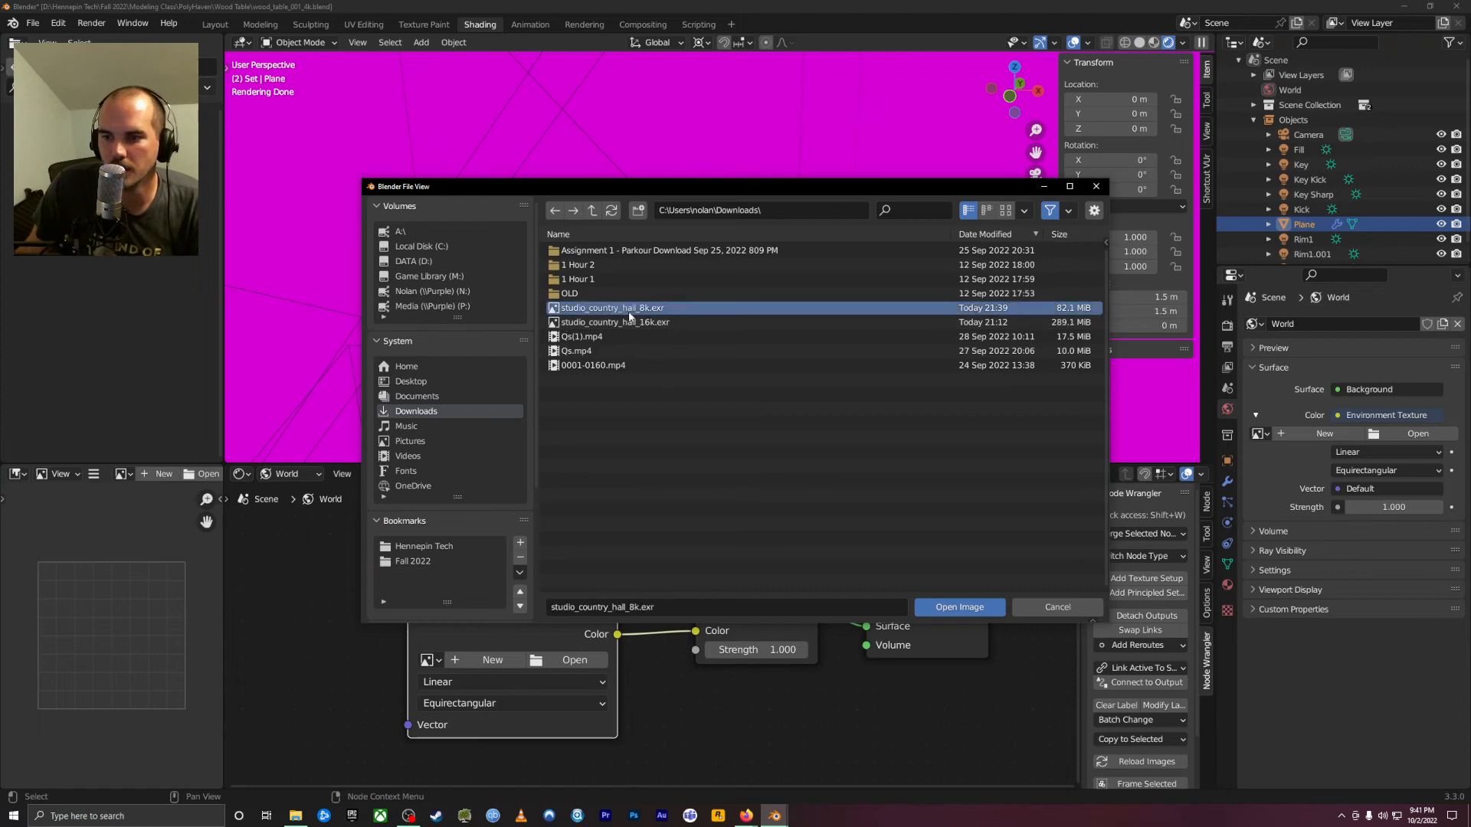
left_click(961, 608)
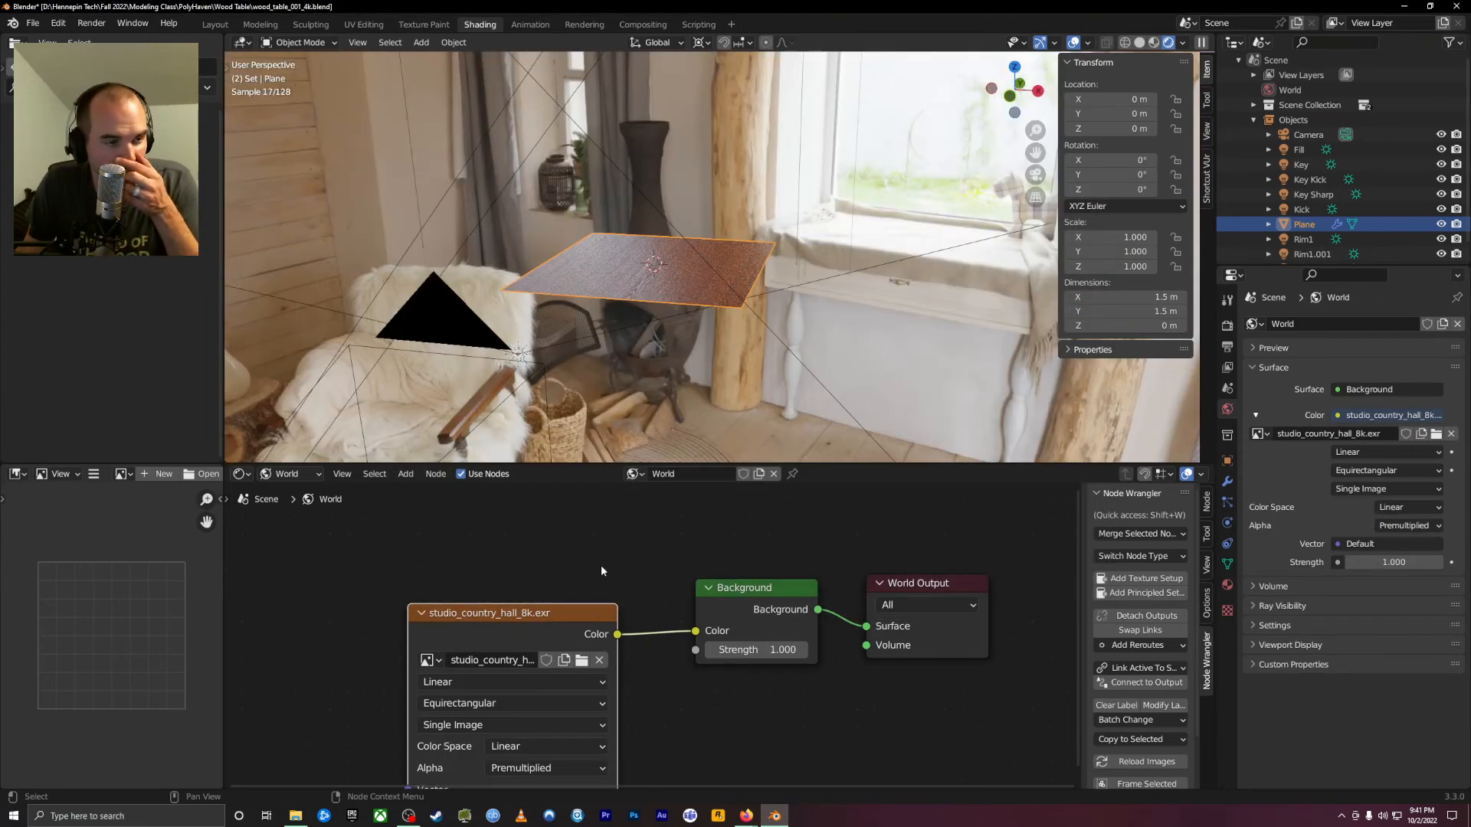
Bring the wood plane into close view against the HDRI room and maximize the 3D viewport
middle_click_drag(674, 319, 682, 291)
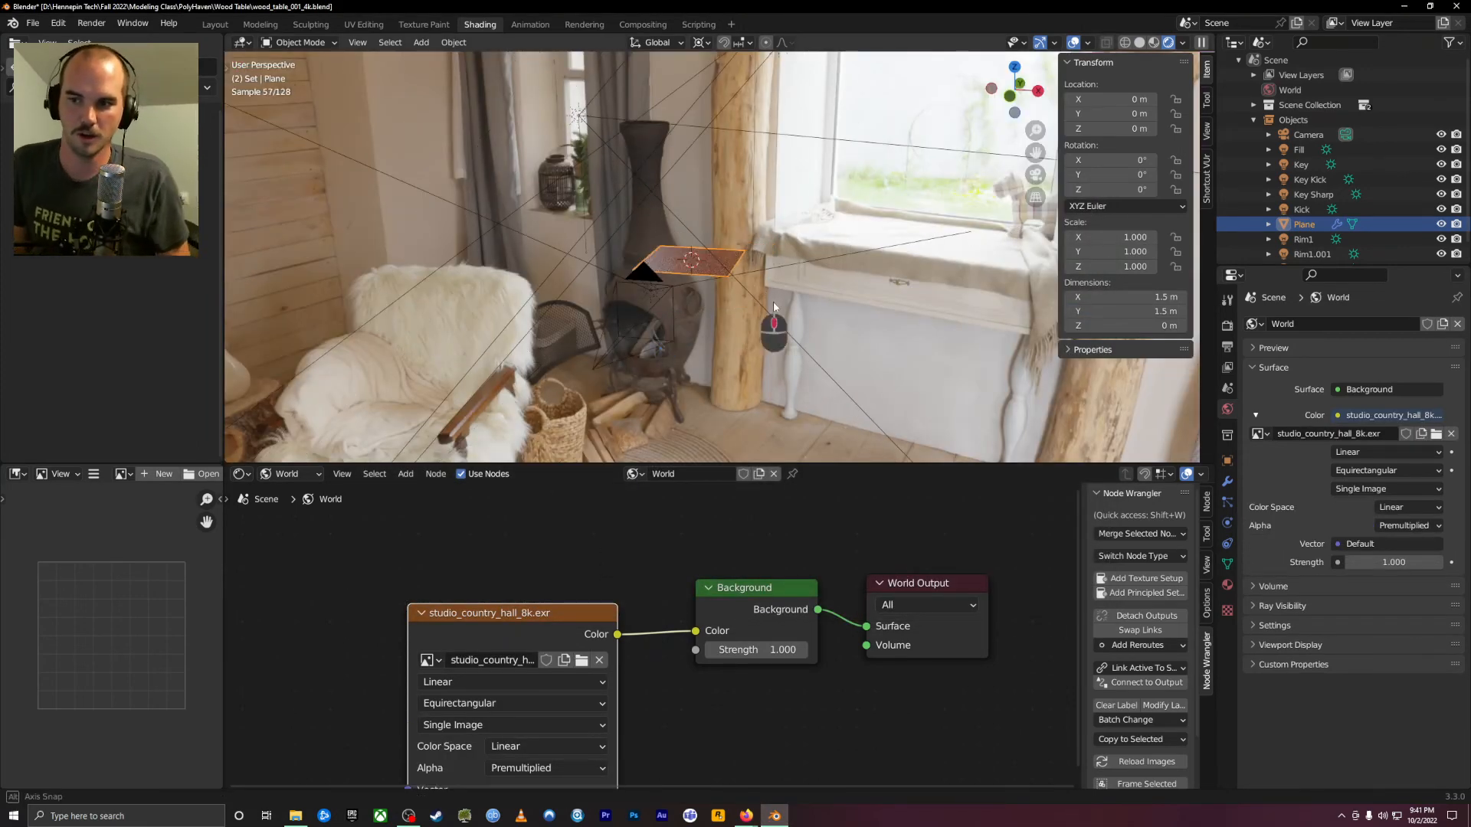
middle_click_drag(774, 301, 856, 268)
scroll(857, 269, "up", 5)
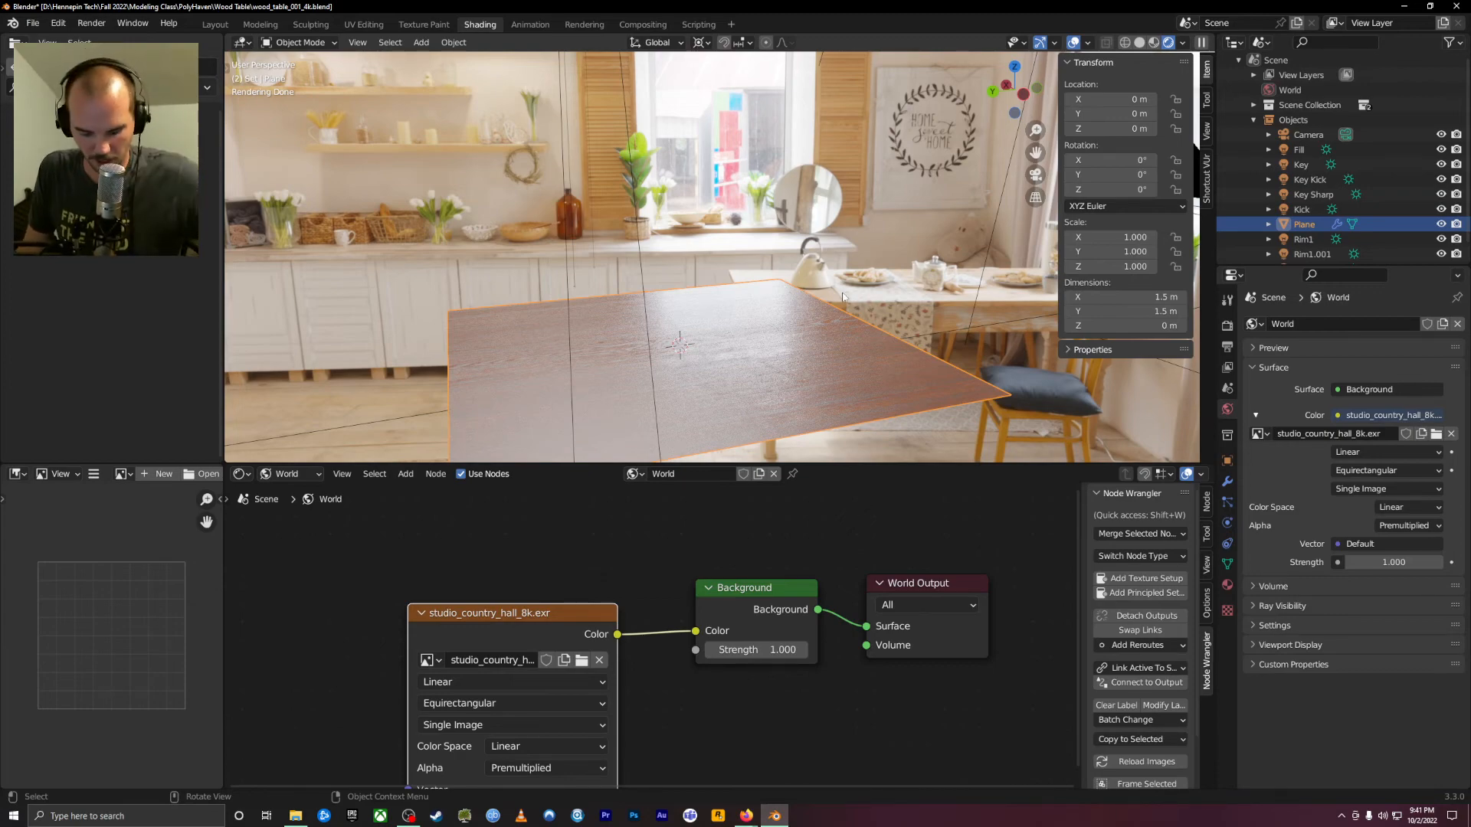
key("ctrl+space")
middle_click_drag(797, 387, 767, 350)
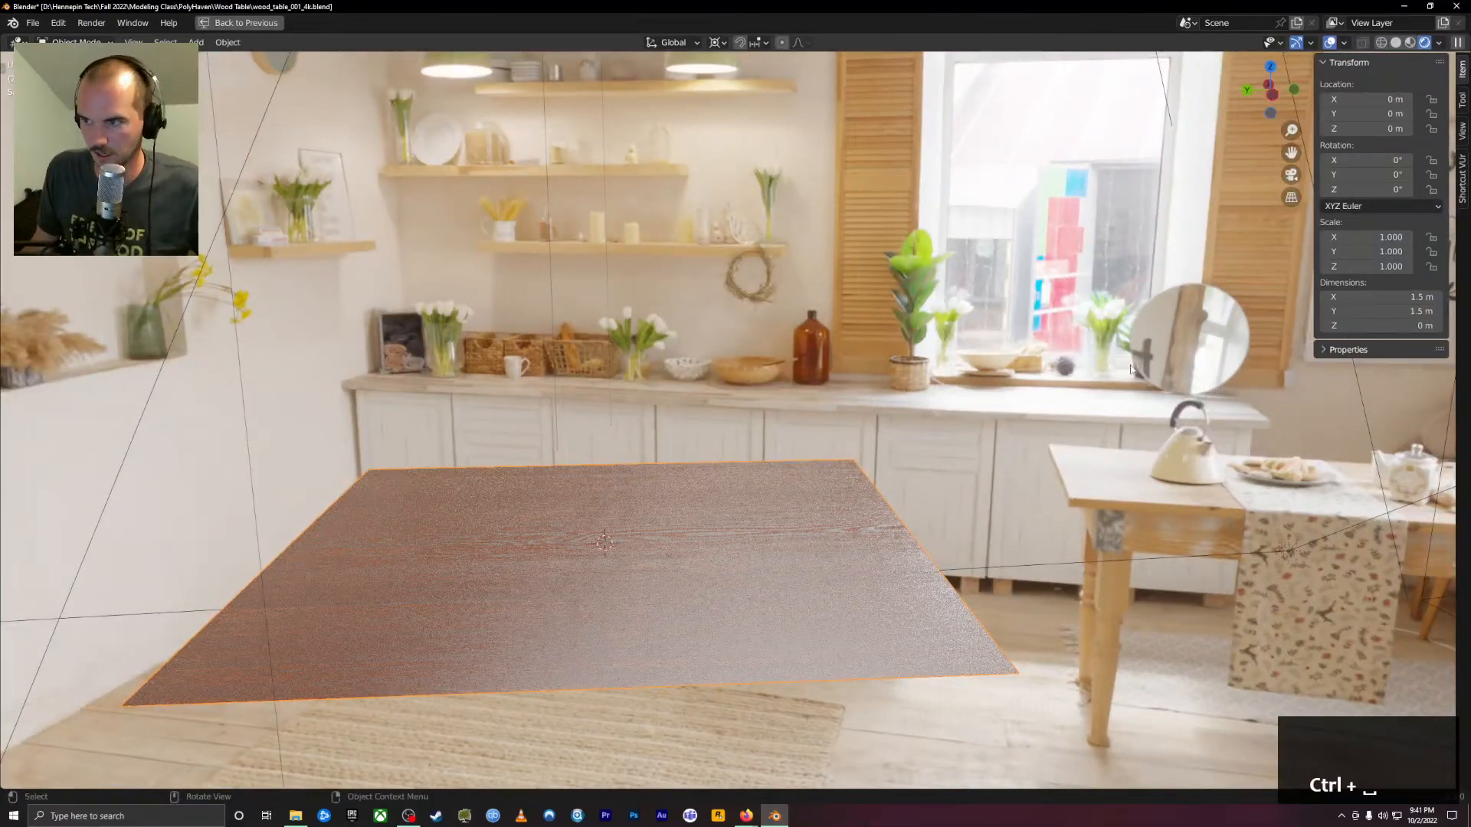
Examine how the wood plane reflects the HDRI room and window light from several sides and distances
middle_click_drag(1080, 301, 718, 253)
scroll(760, 235, "down", 2)
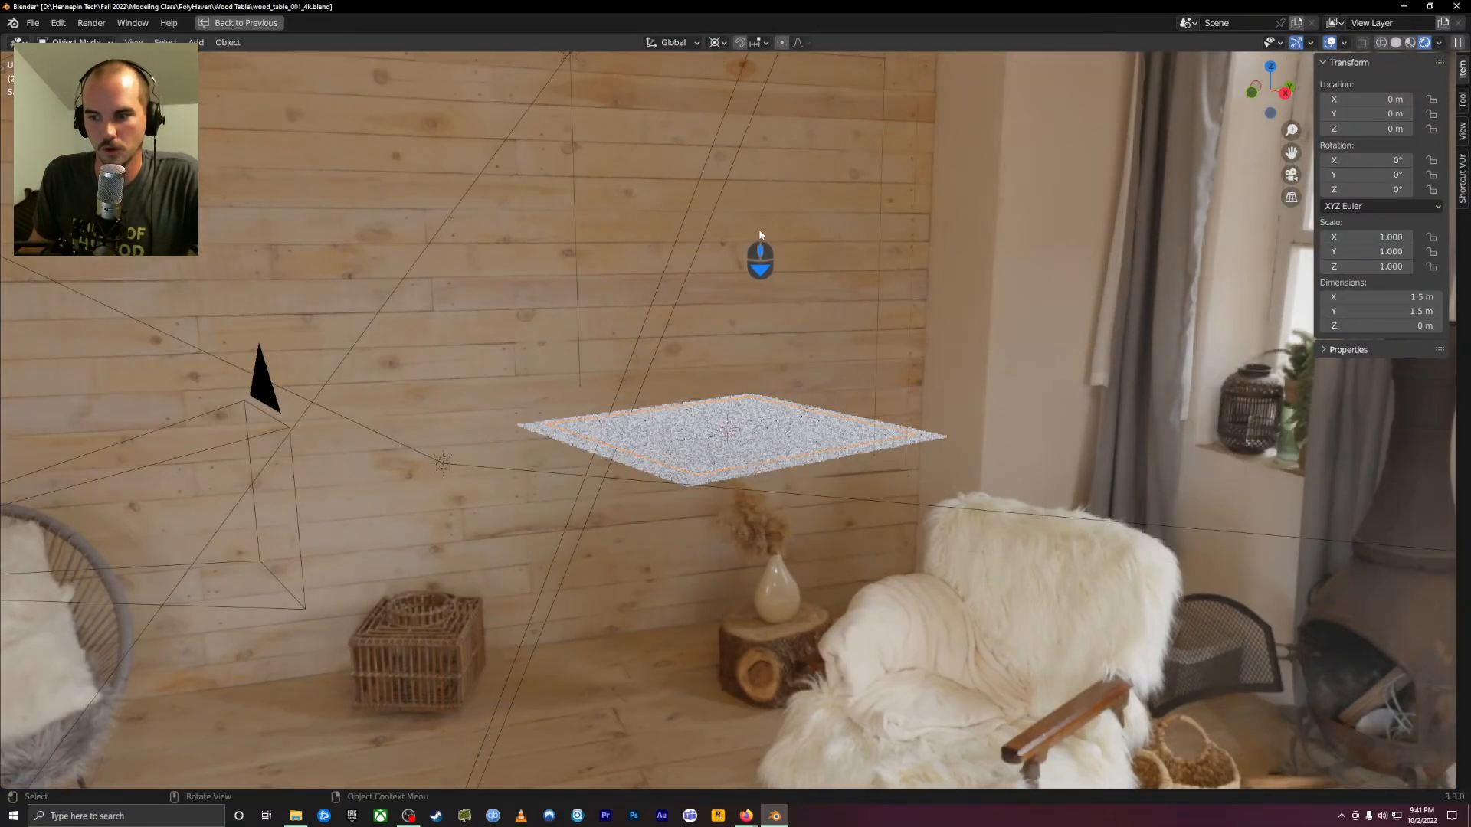
scroll(760, 235, "down", 2)
scroll(760, 236, "up", 4)
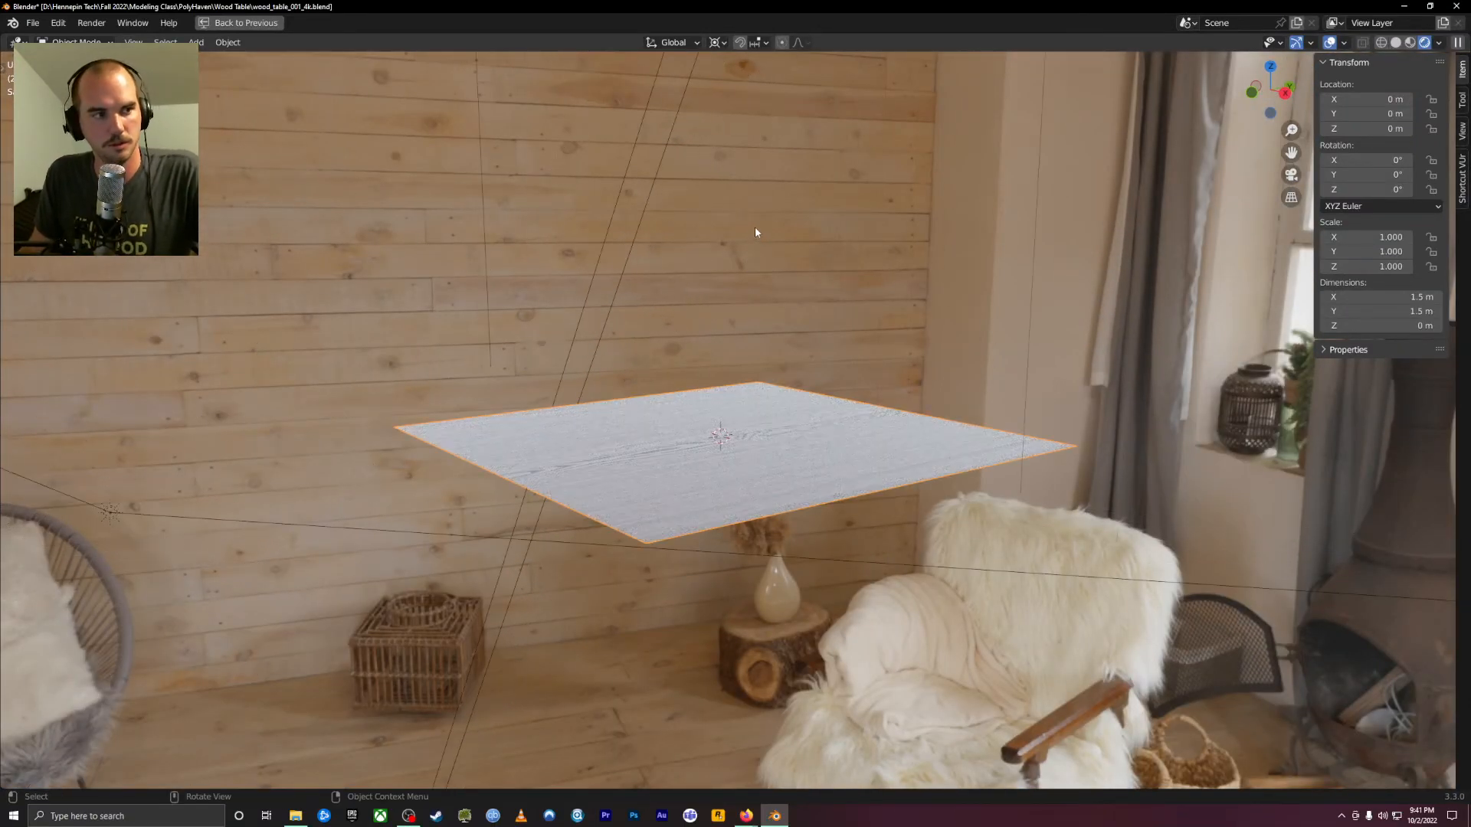
scroll(747, 230, "up", 2)
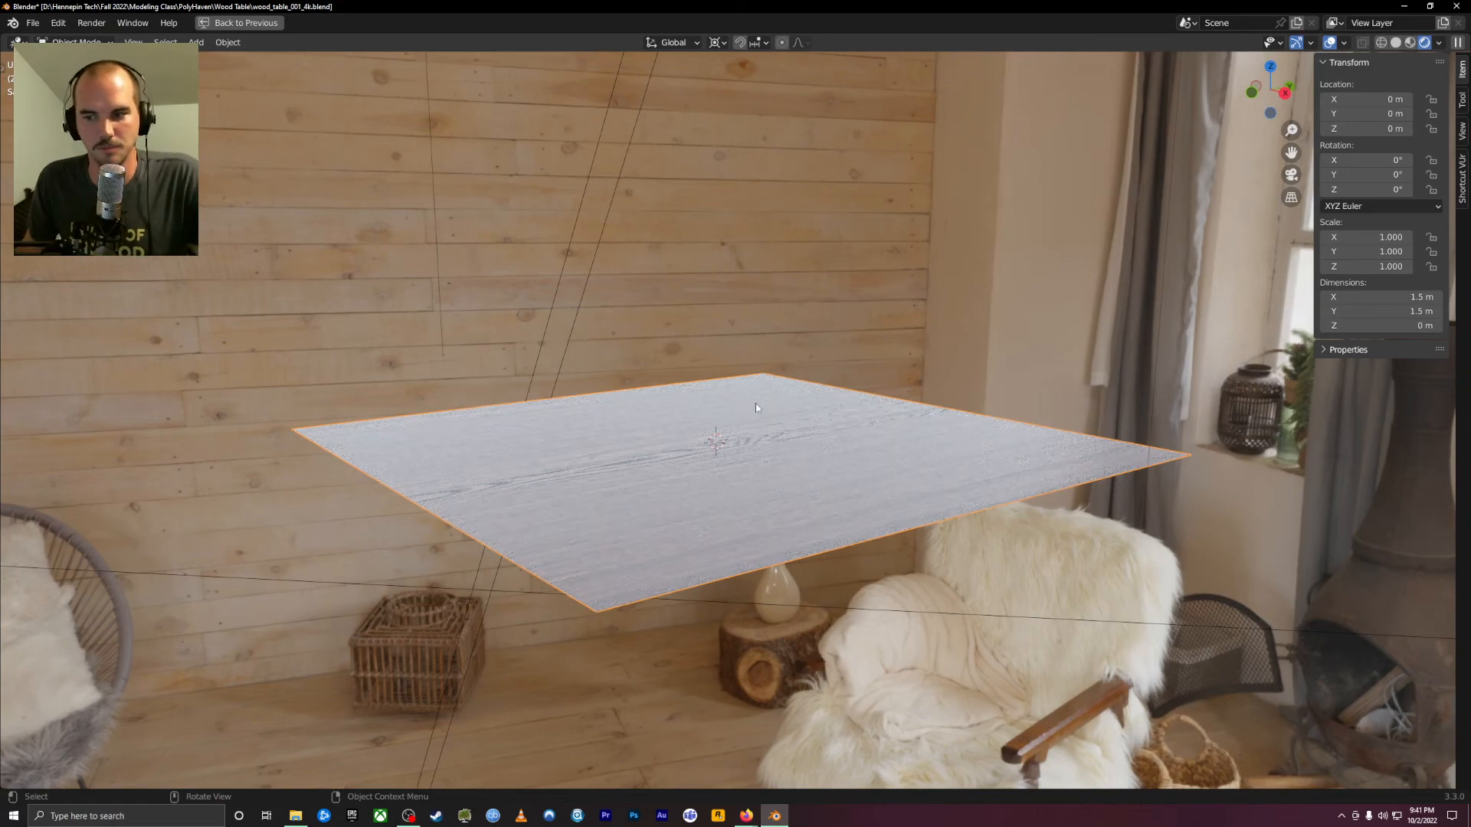
middle_click_drag(879, 330, 981, 362)
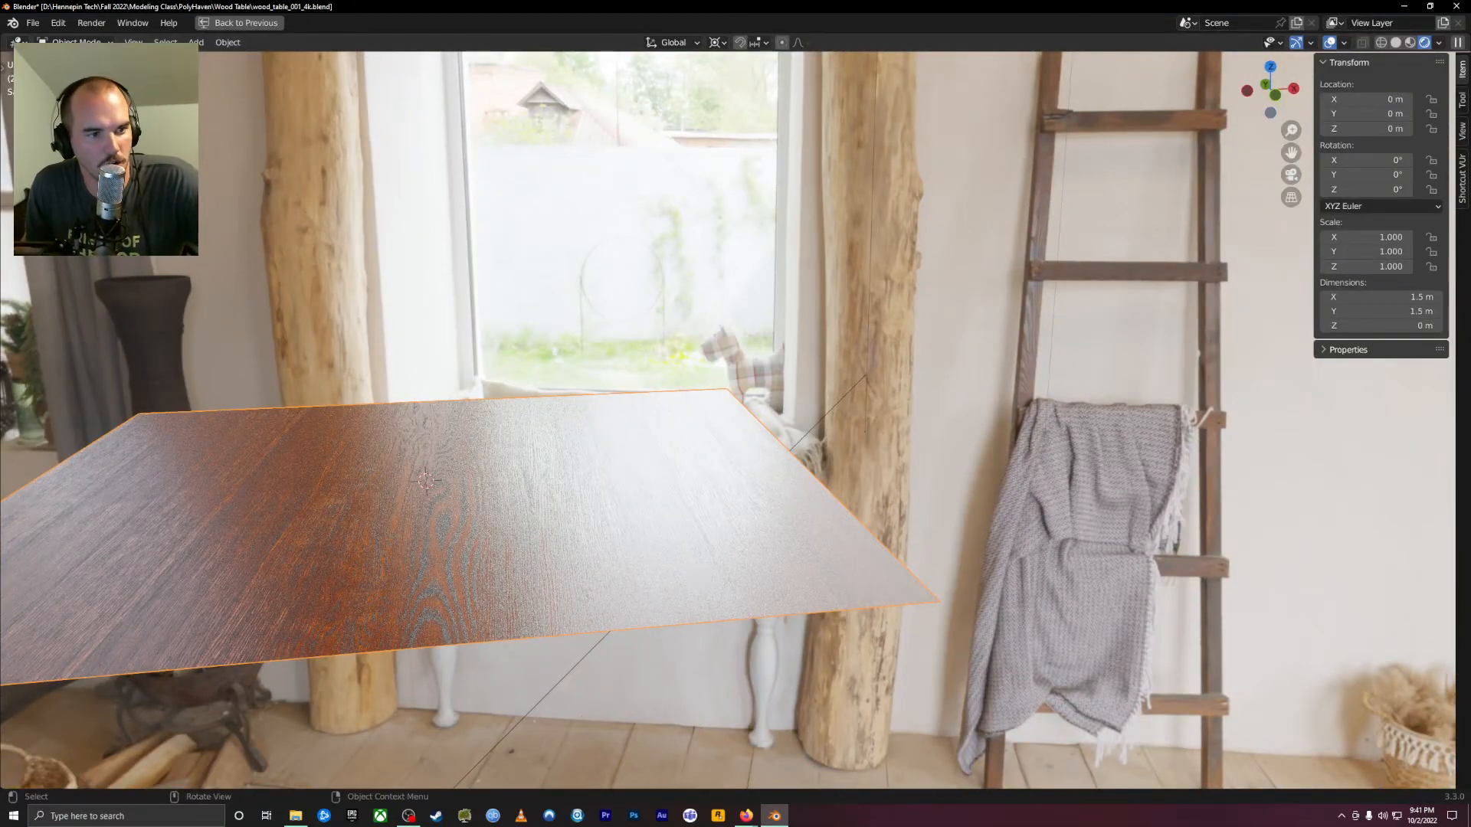
middle_click_drag(451, 375, 480, 379)
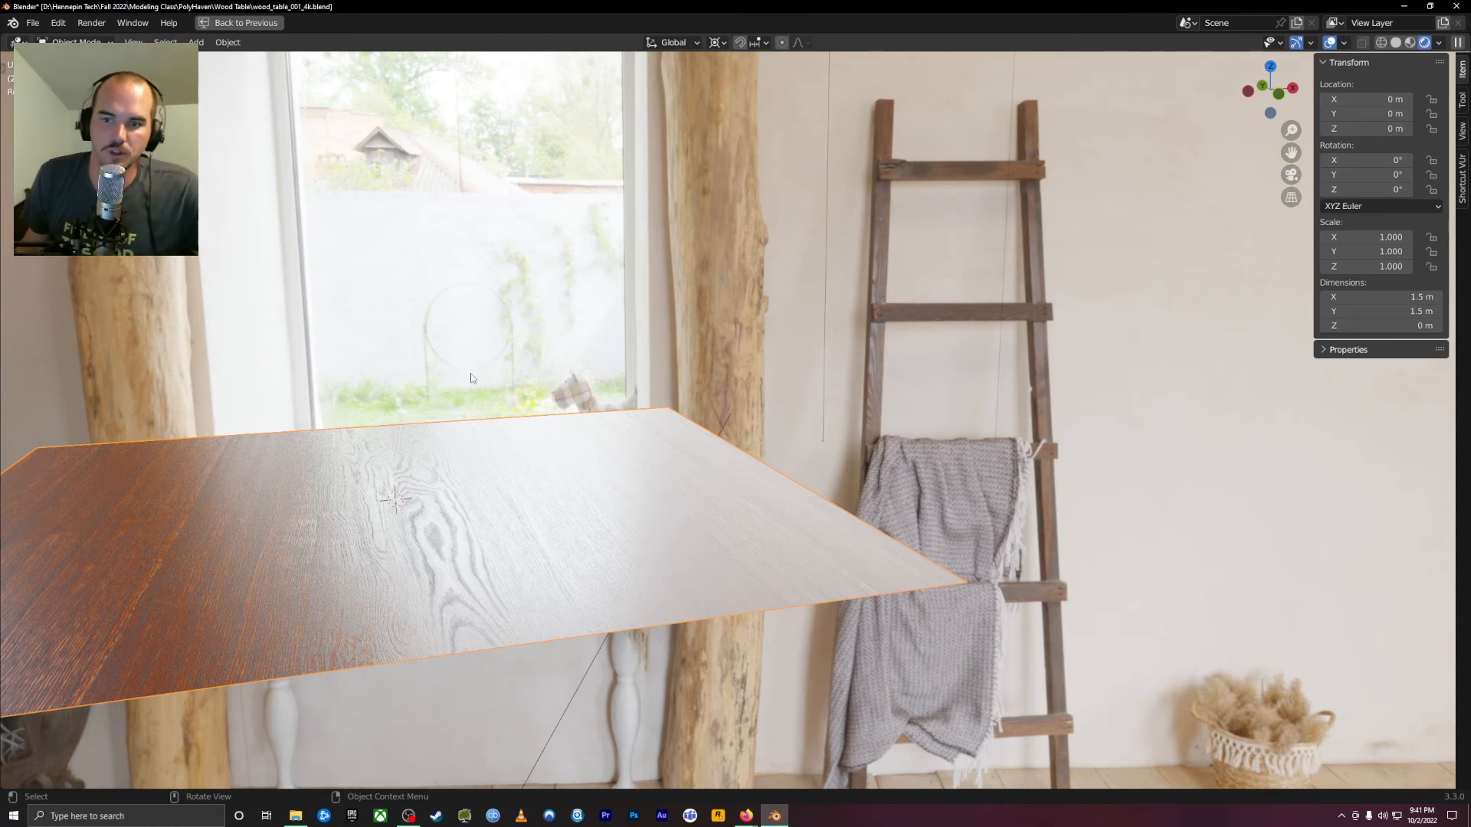
middle_click_drag(831, 445, 809, 475)
scroll(797, 429, "down", 5)
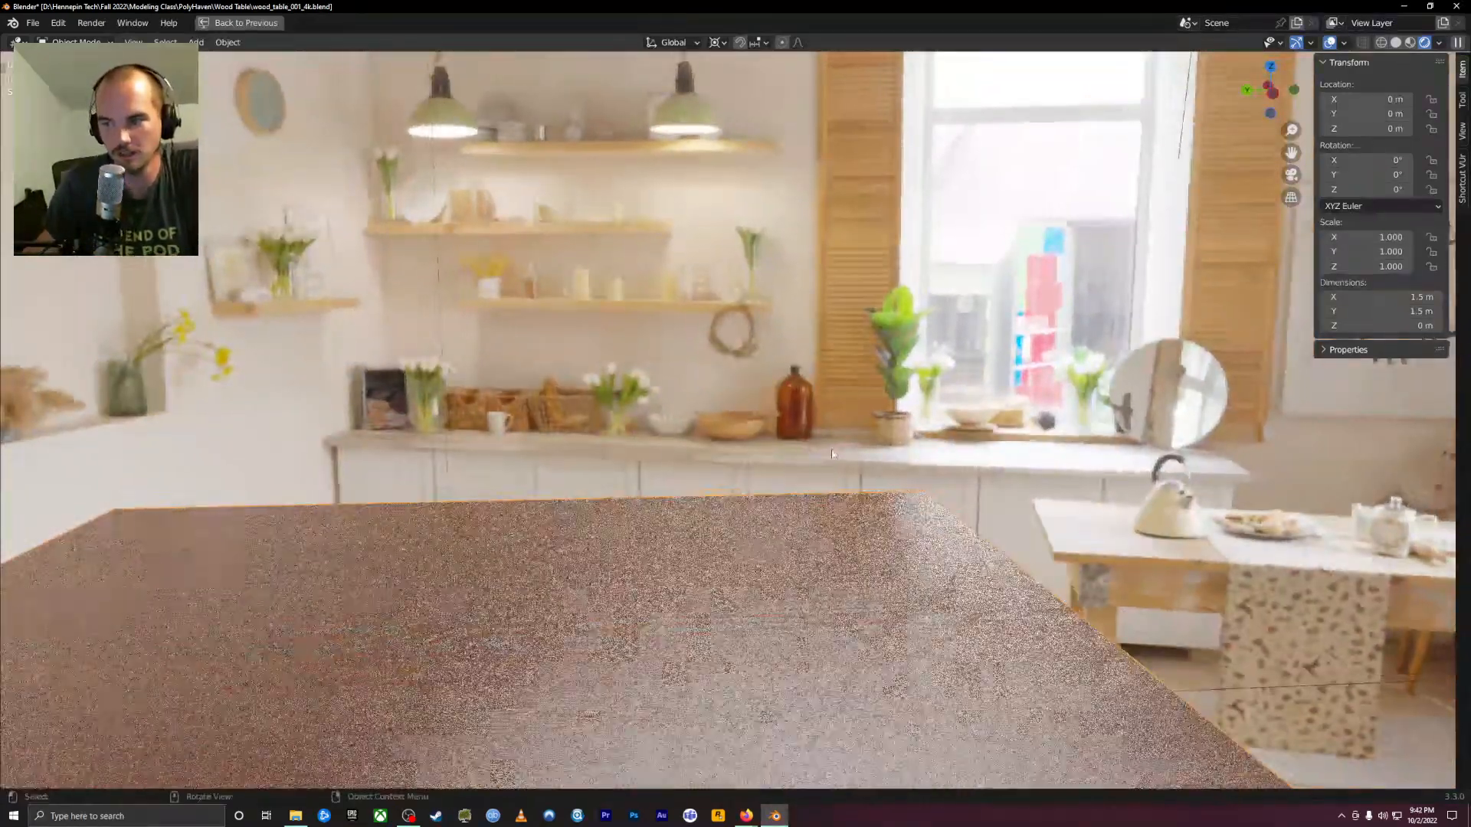
middle_click_drag(795, 397, 643, 368)
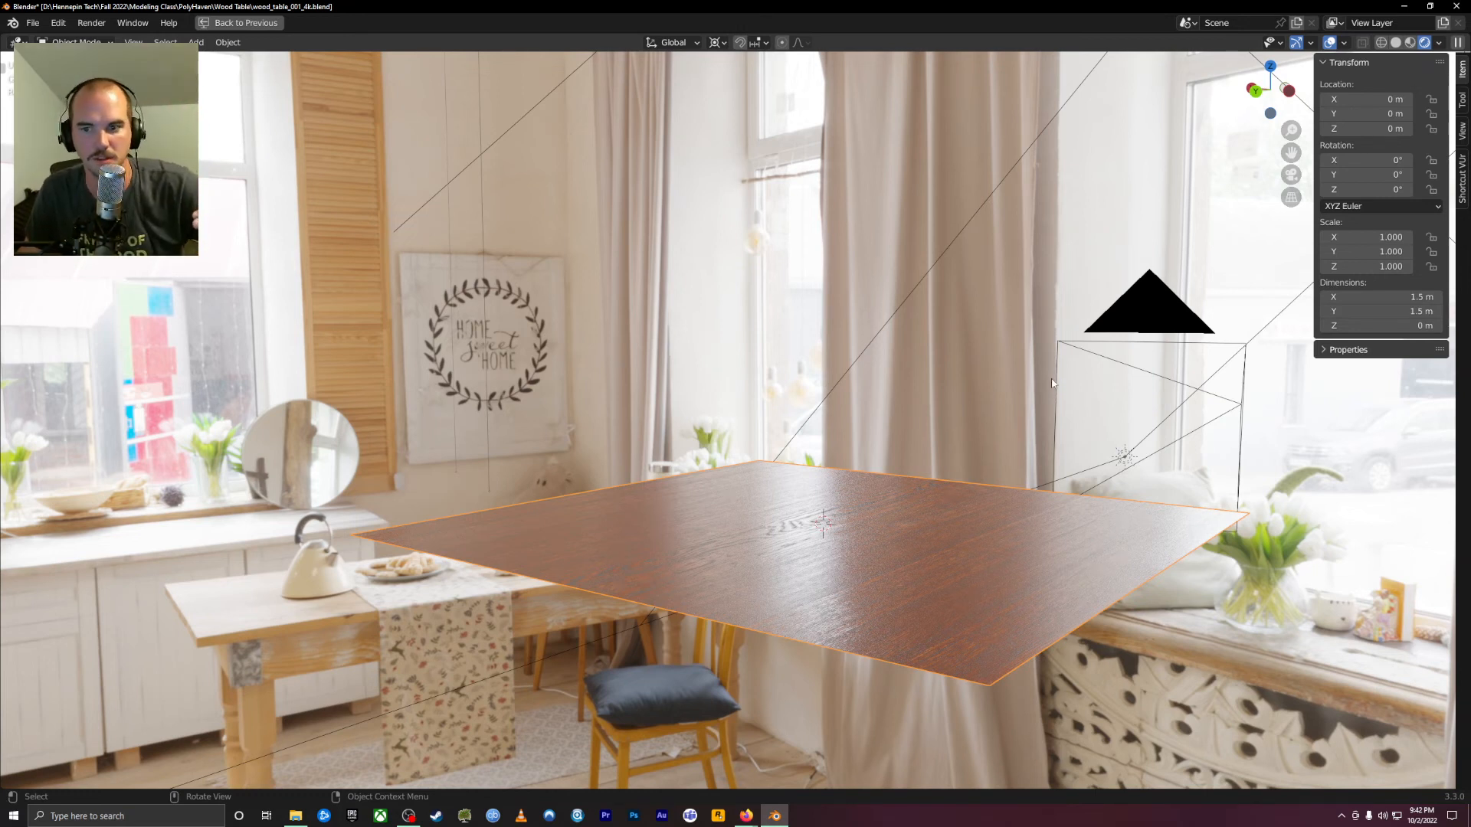
middle_click_drag(1027, 409, 972, 407)
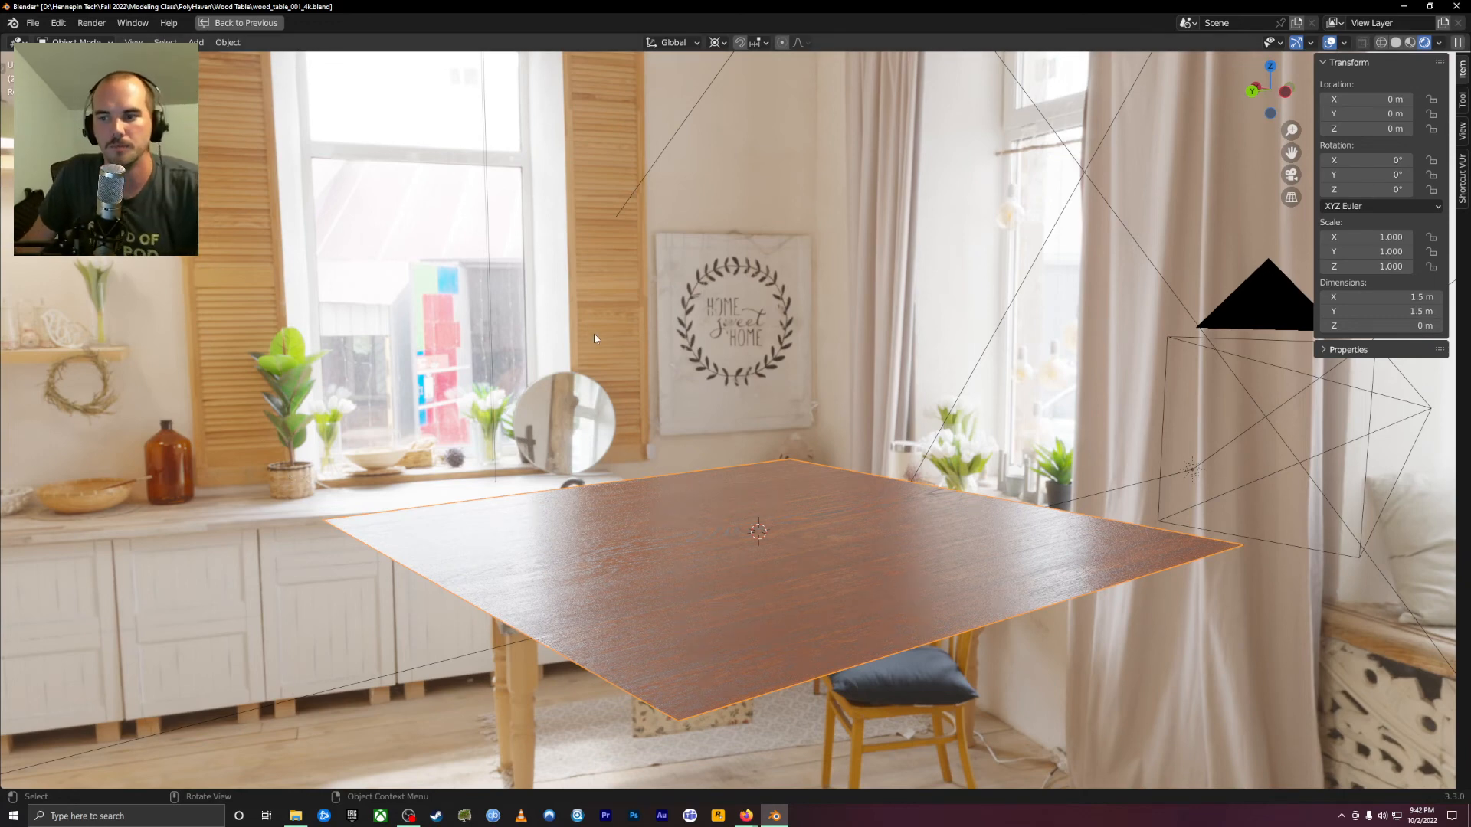
middle_click_drag(875, 587, 768, 557)
scroll(768, 557, "up", 2)
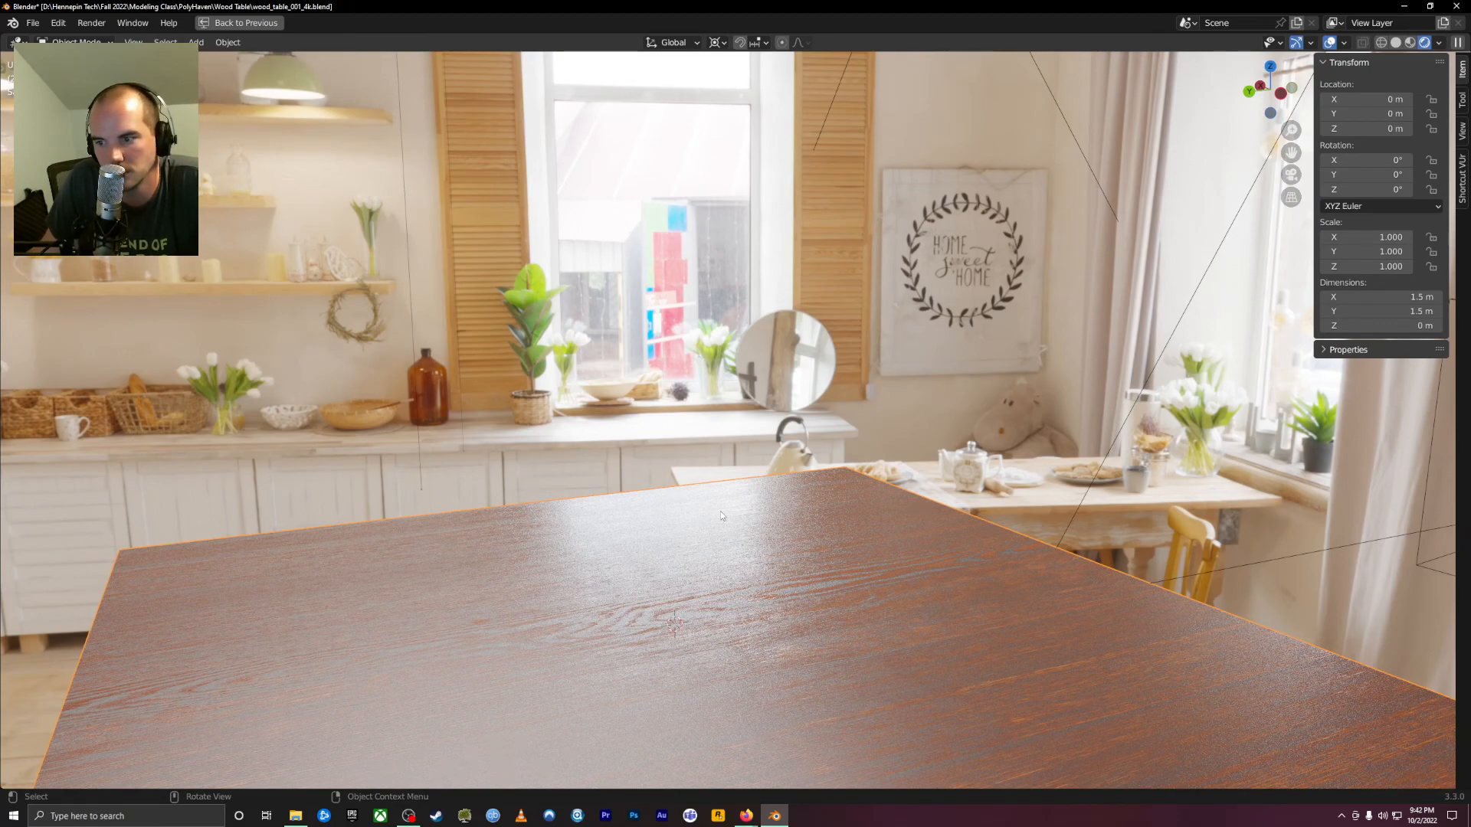
middle_click_drag(870, 634, 814, 662)
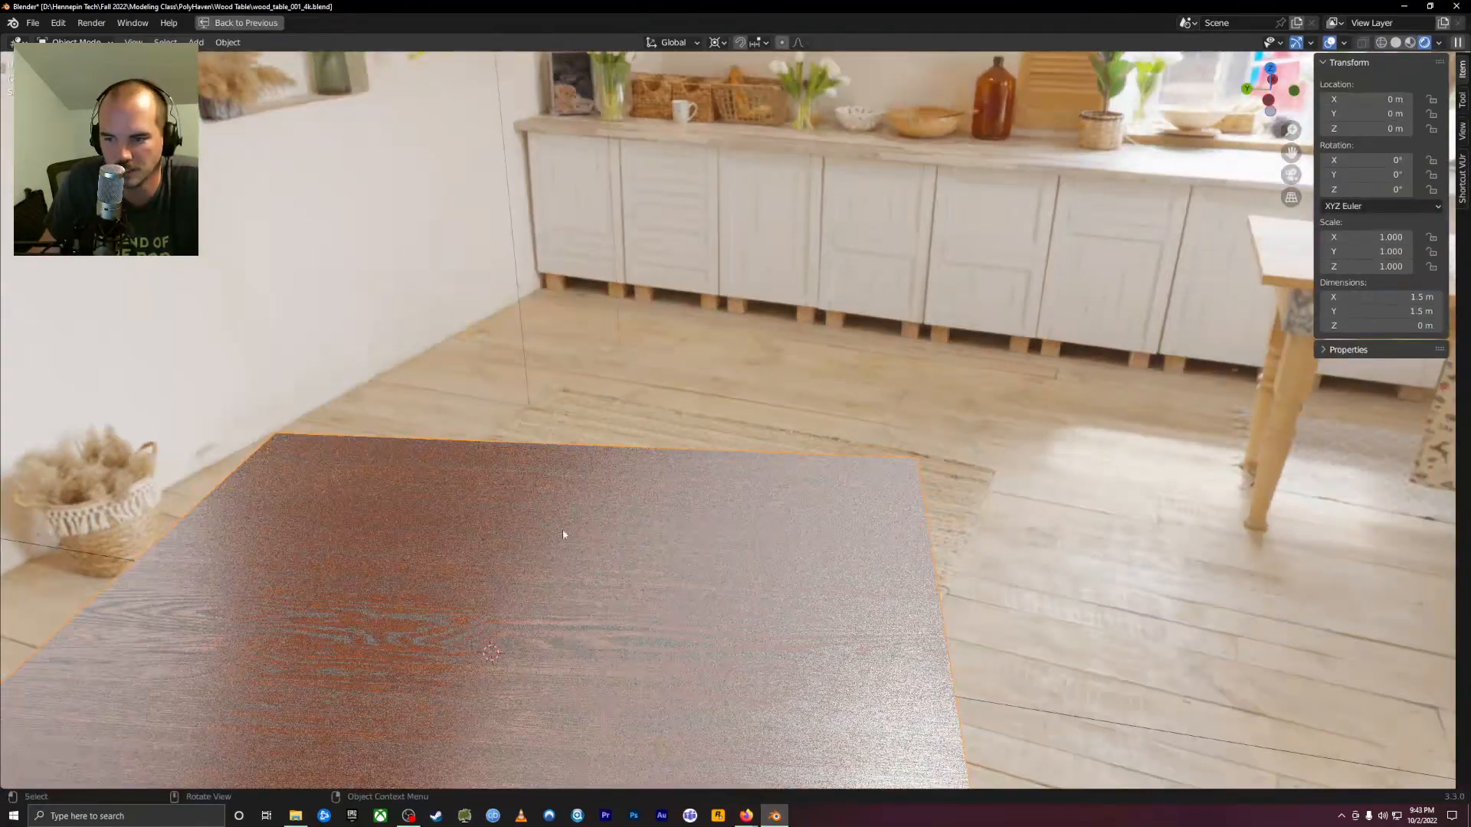